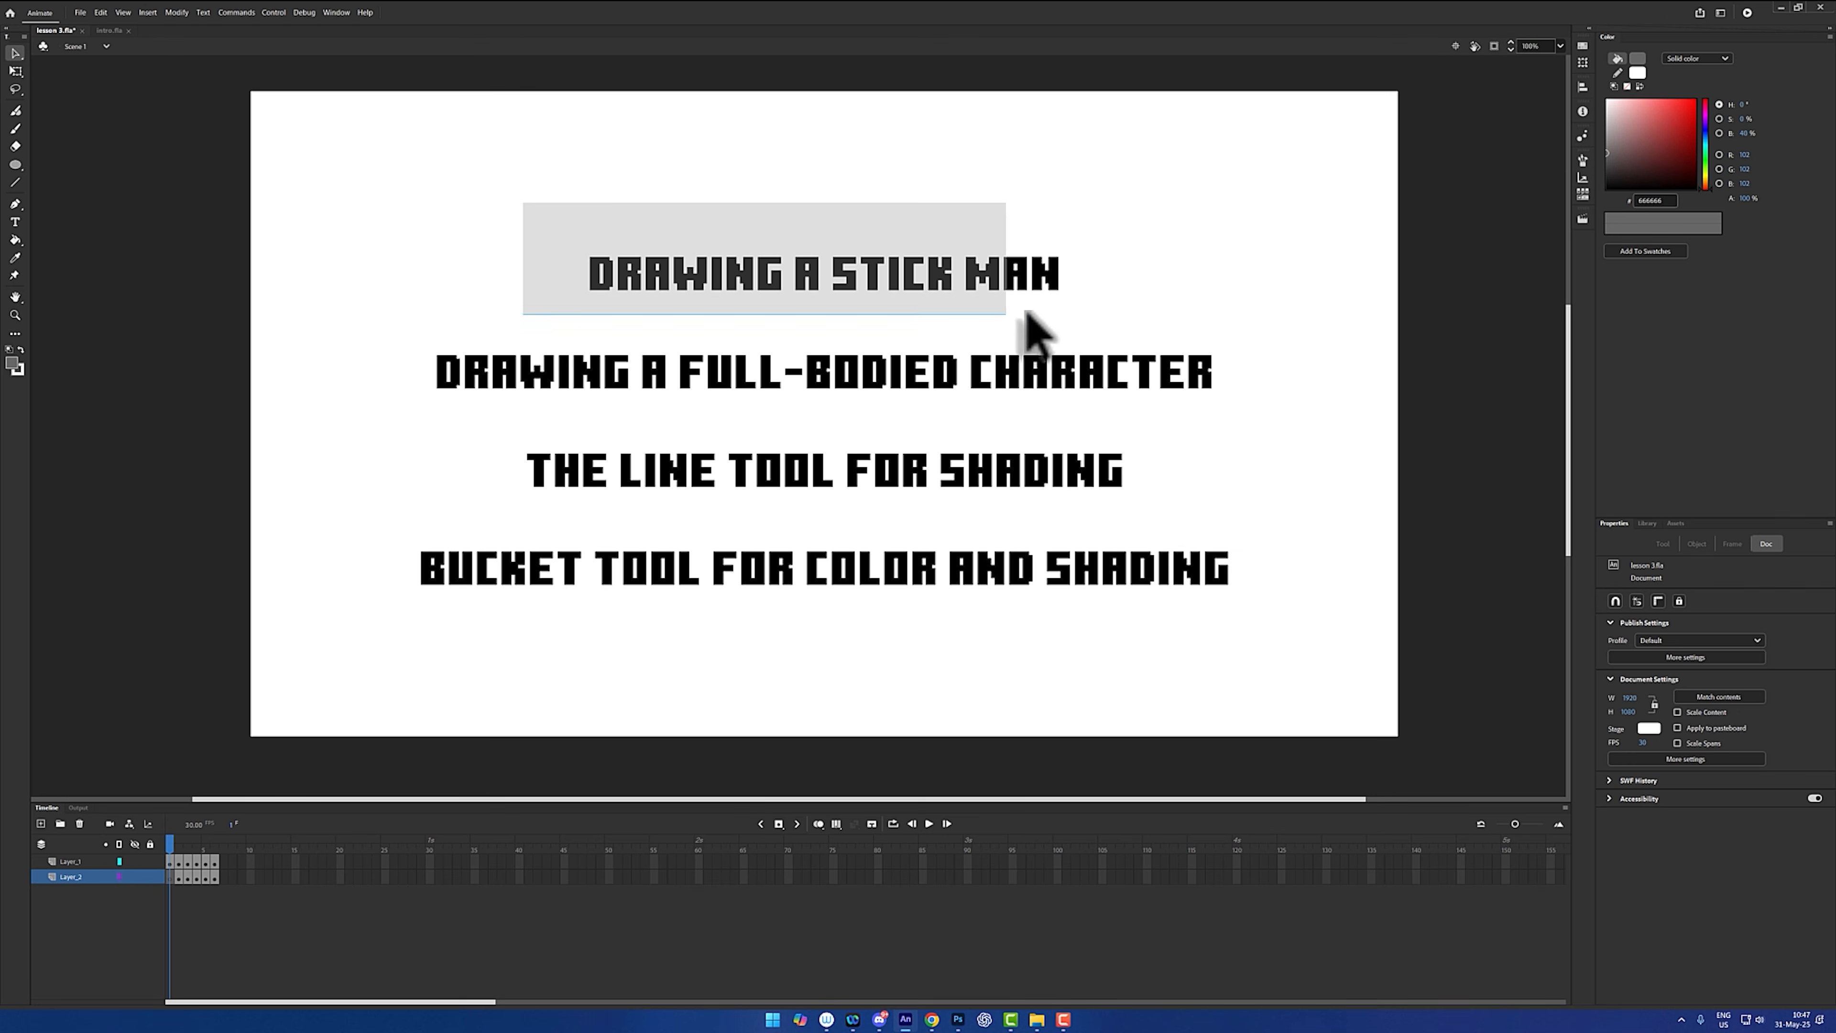
- Go through the lesson's example frames from the topic overview to the frame on the bucket tool for color and shading
{"action": "left_click", "coordinate": [951, 164]}
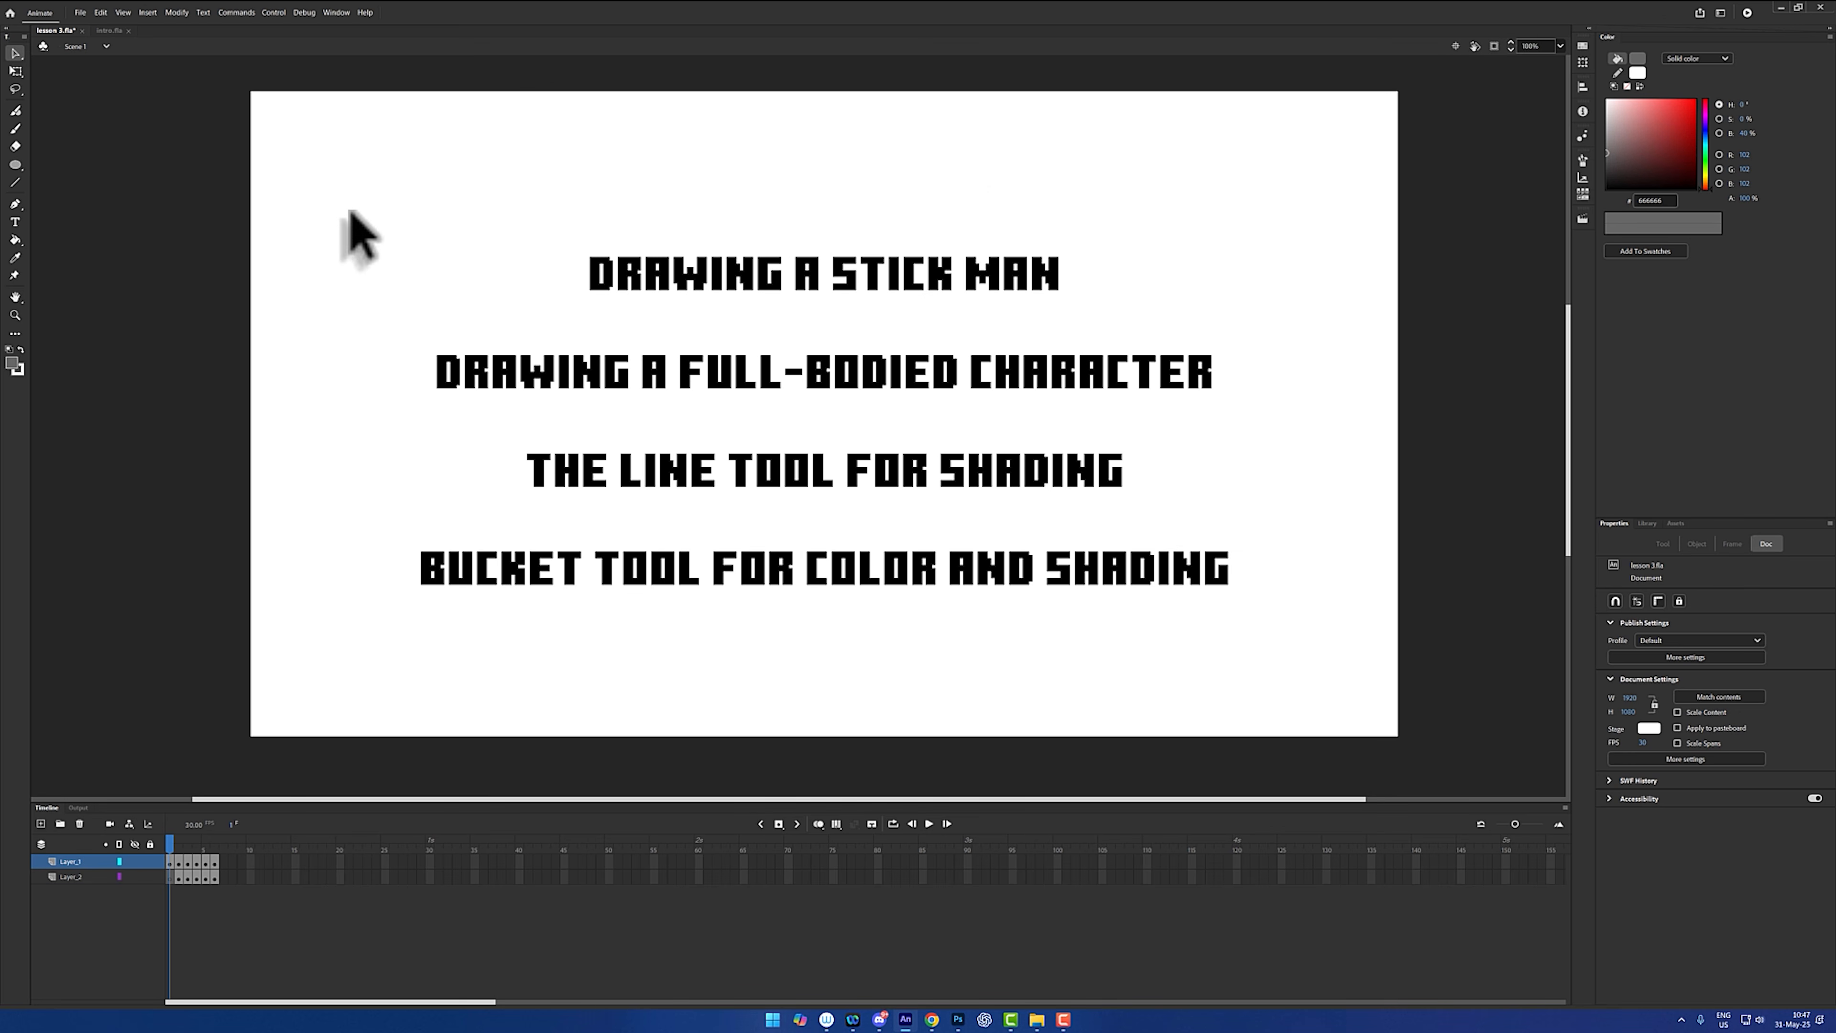
{"action": "key", "text": "period"}
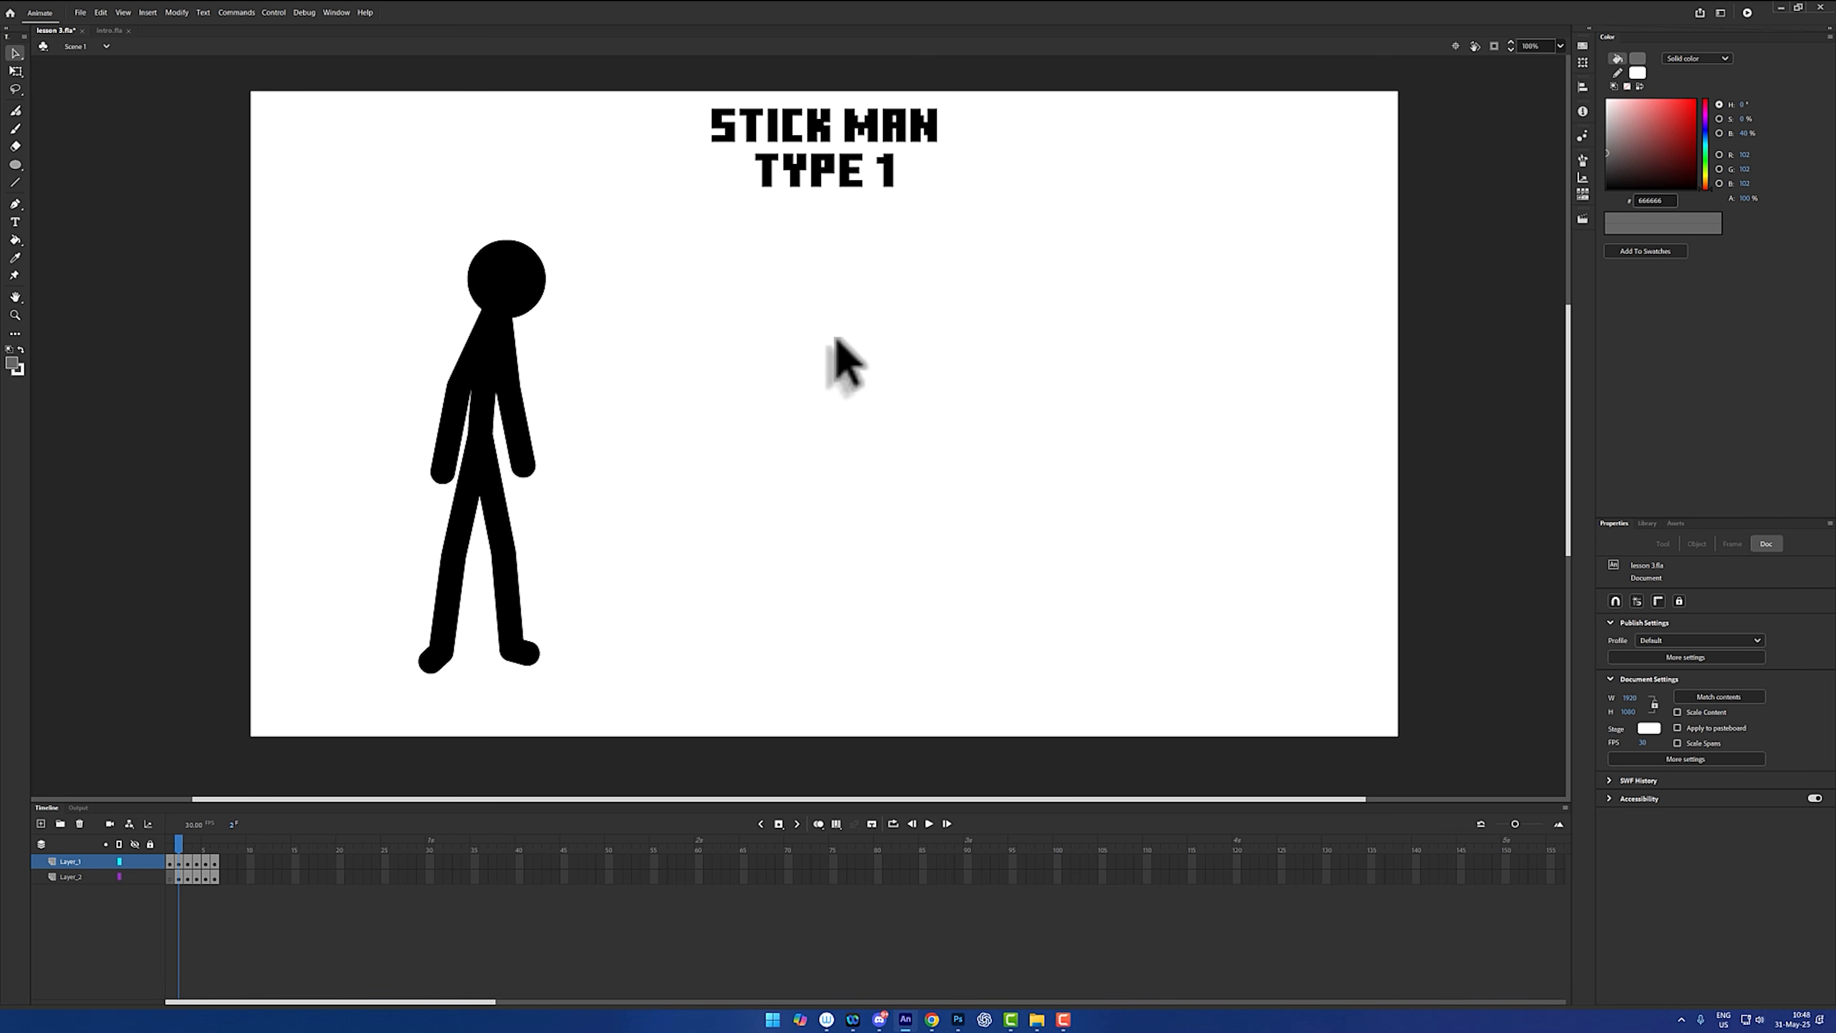
{"action": "left_click_drag", "start_coordinate": [325, 198], "coordinate": [700, 705]}
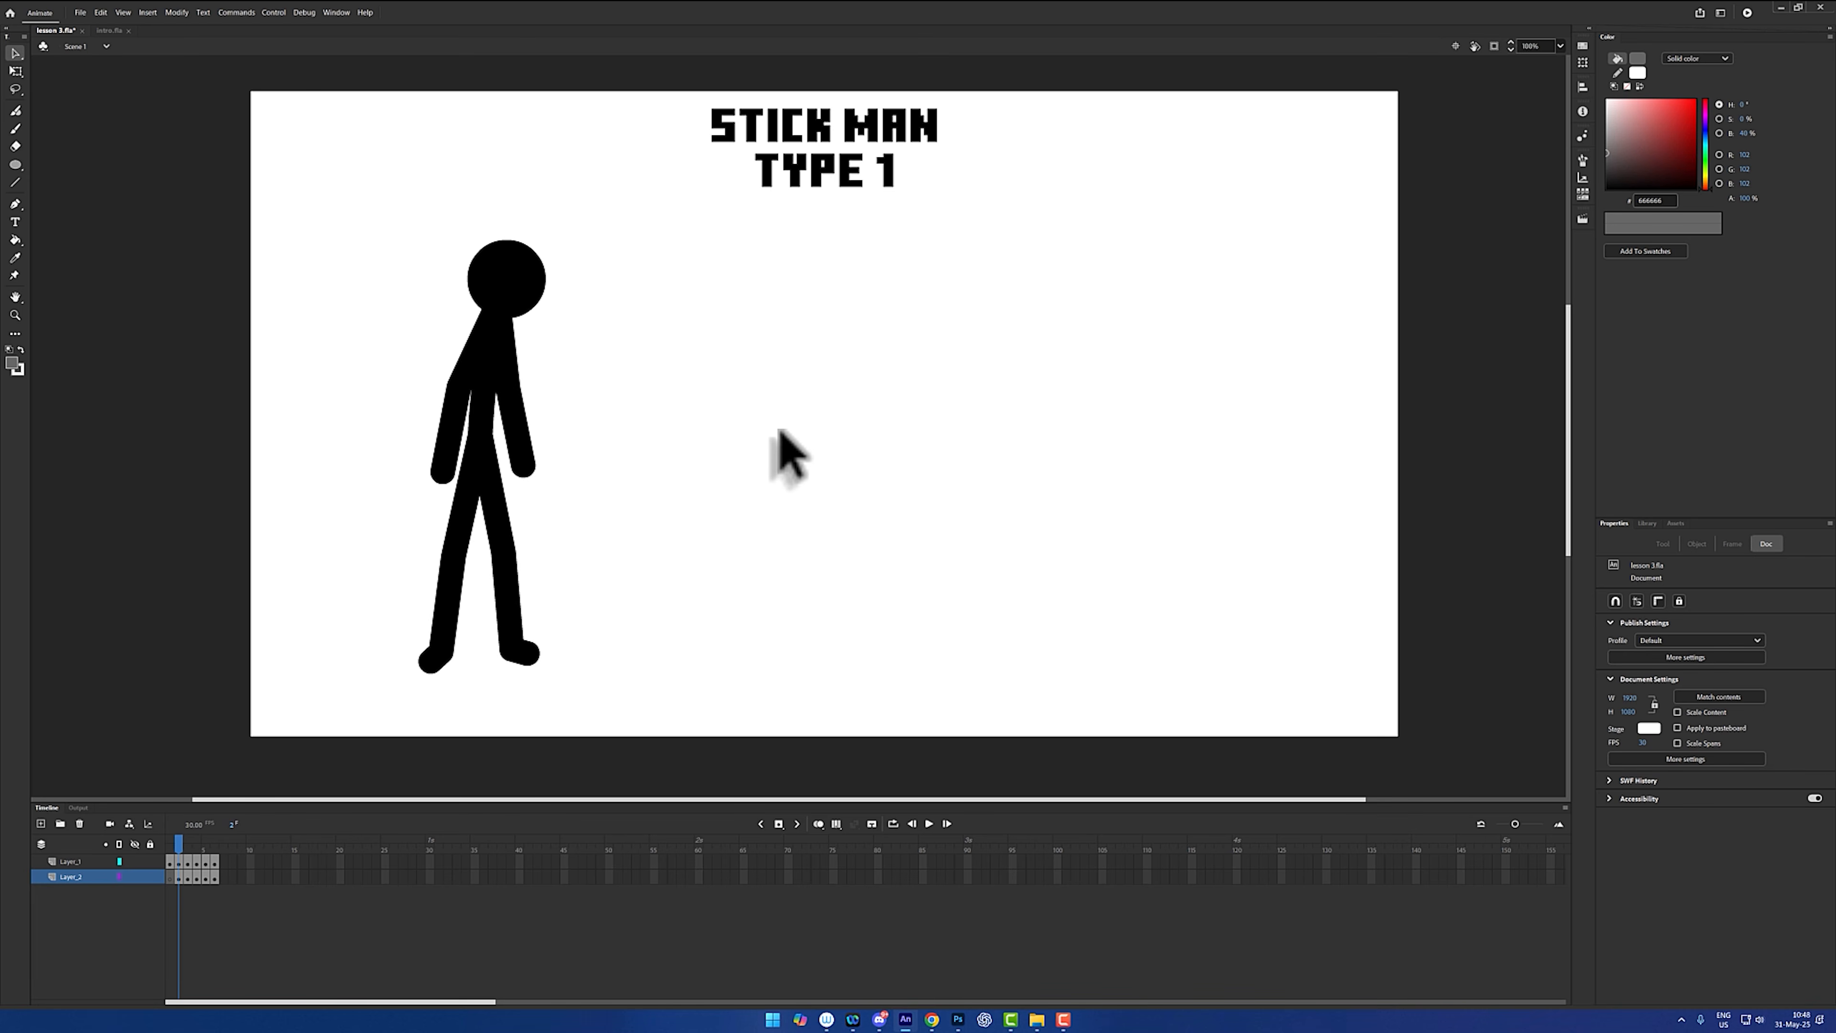
{"action": "key", "text": "period"}
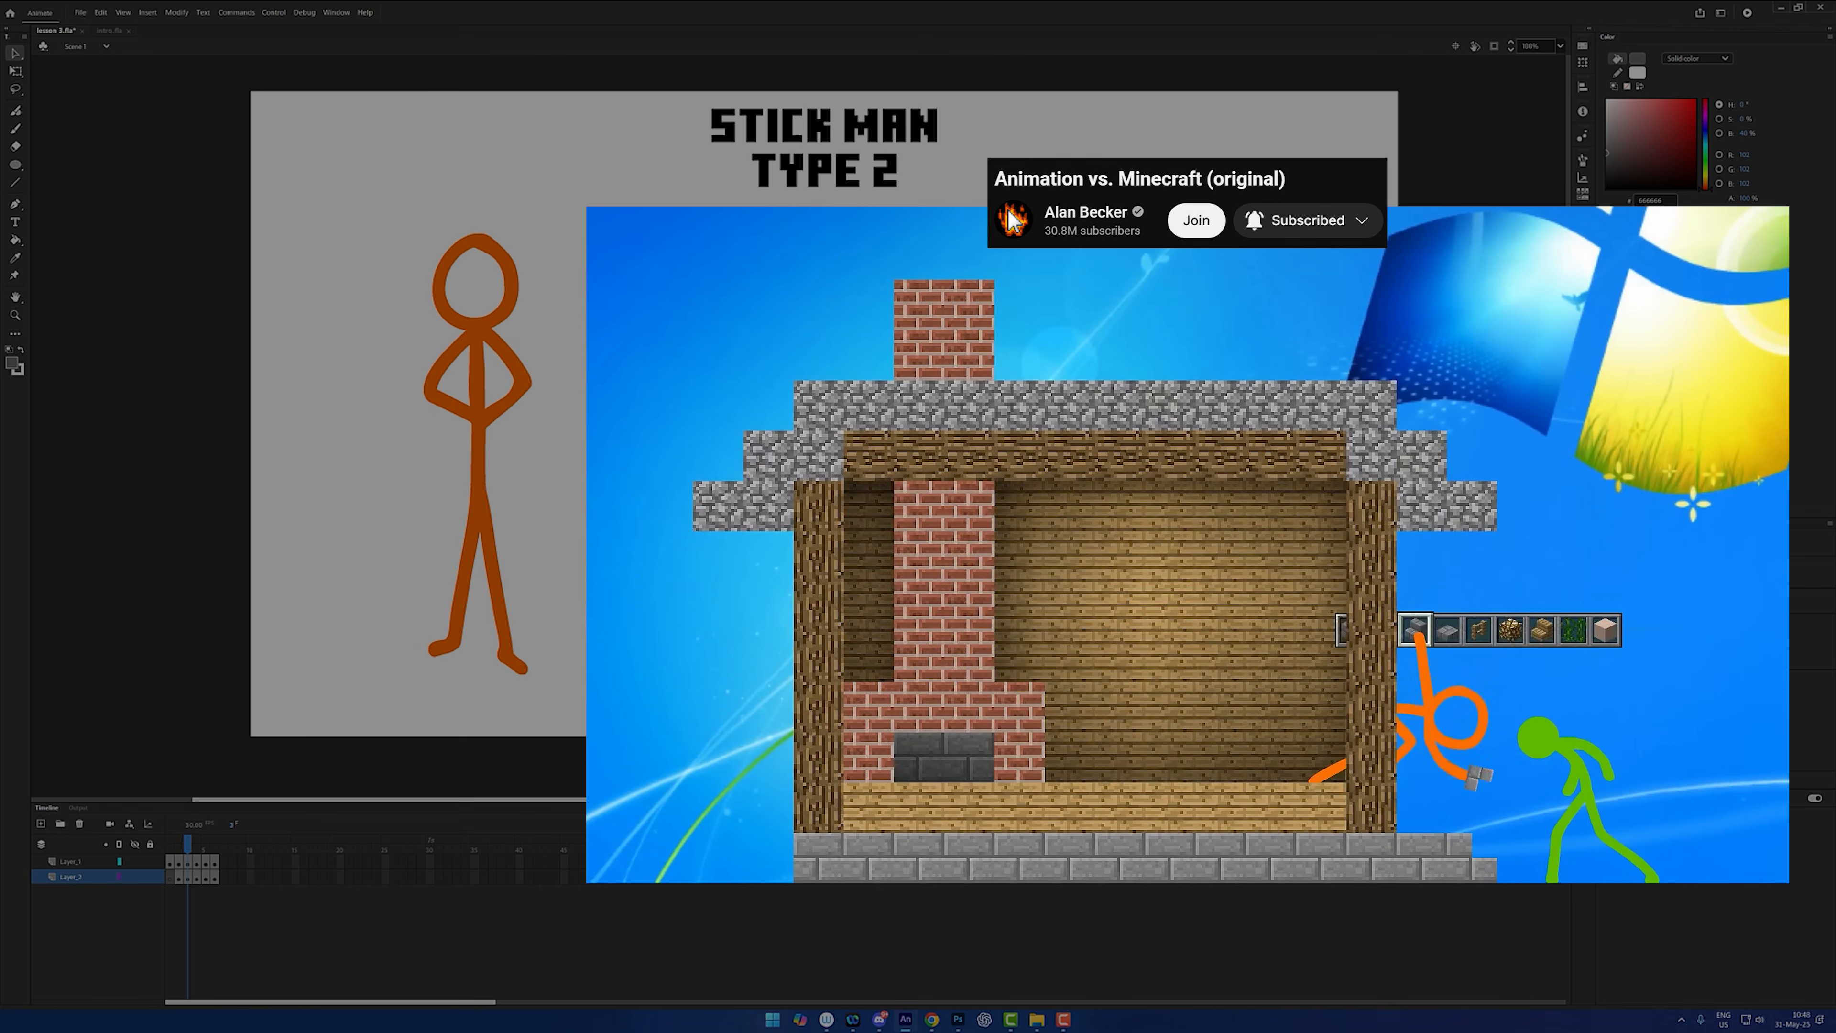
{"action": "key", "text": "period"}
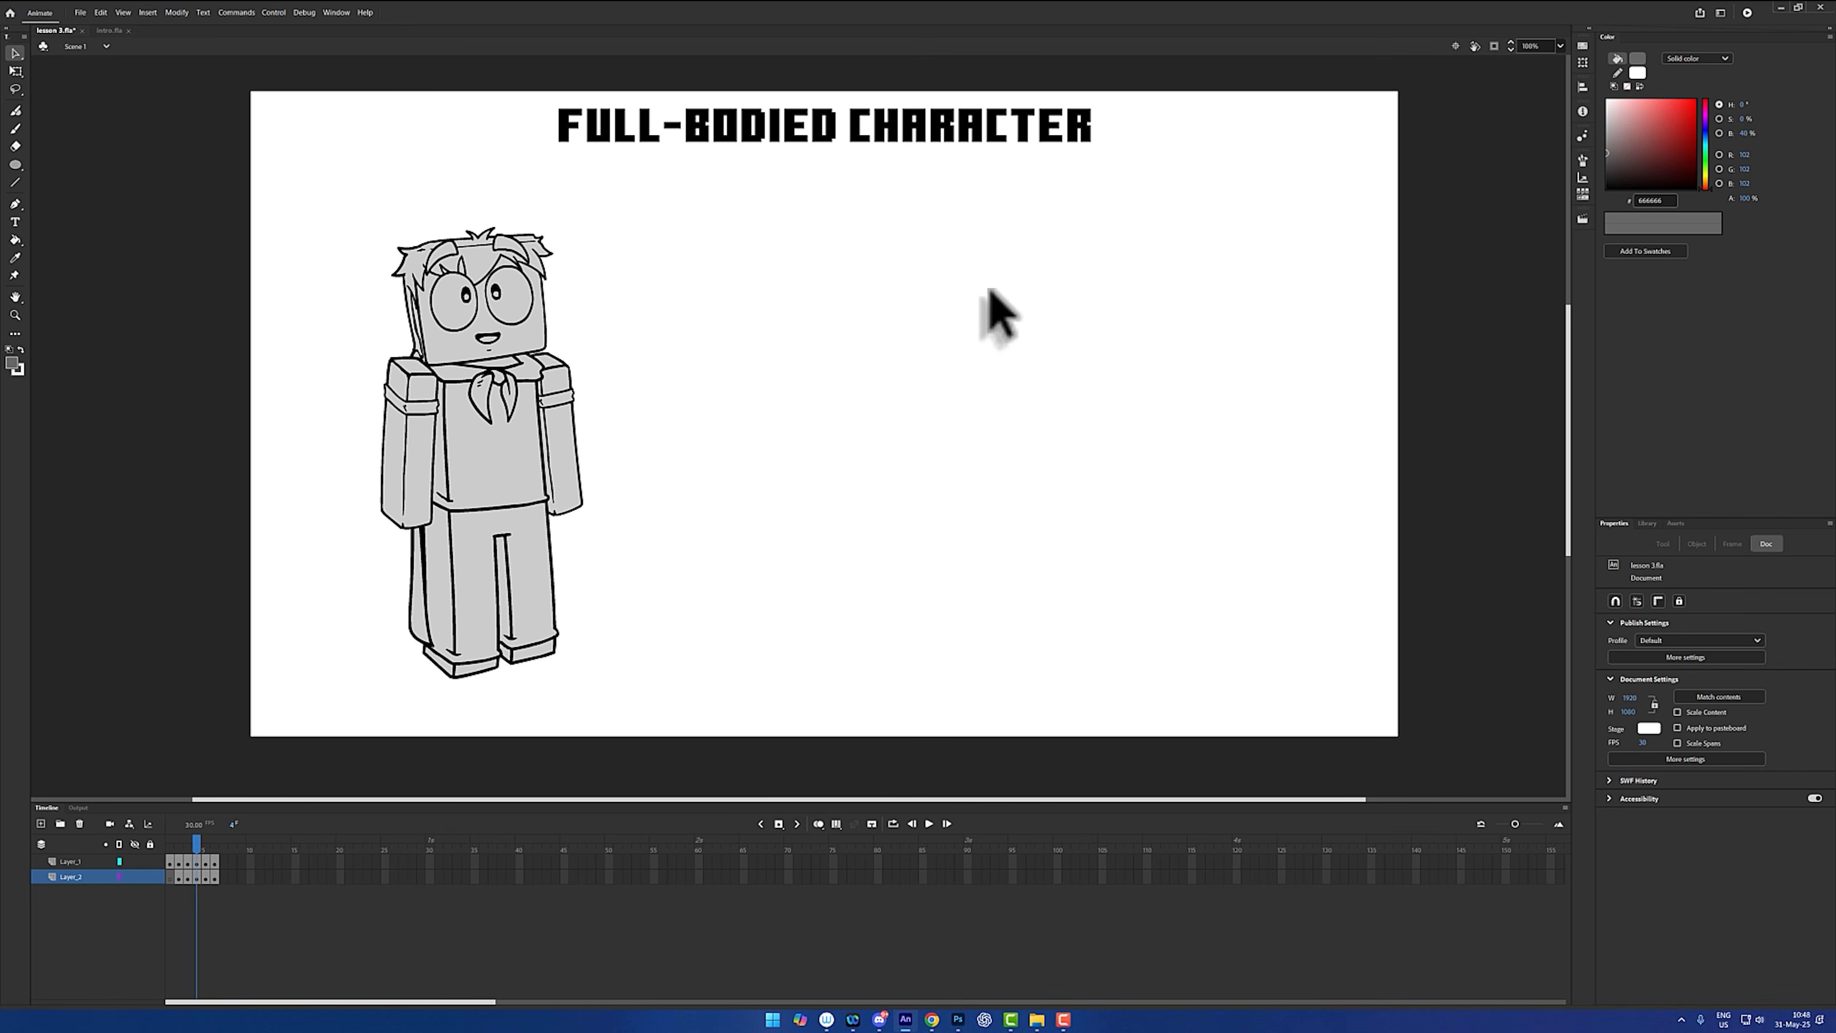
{"action": "key", "text": "period"}
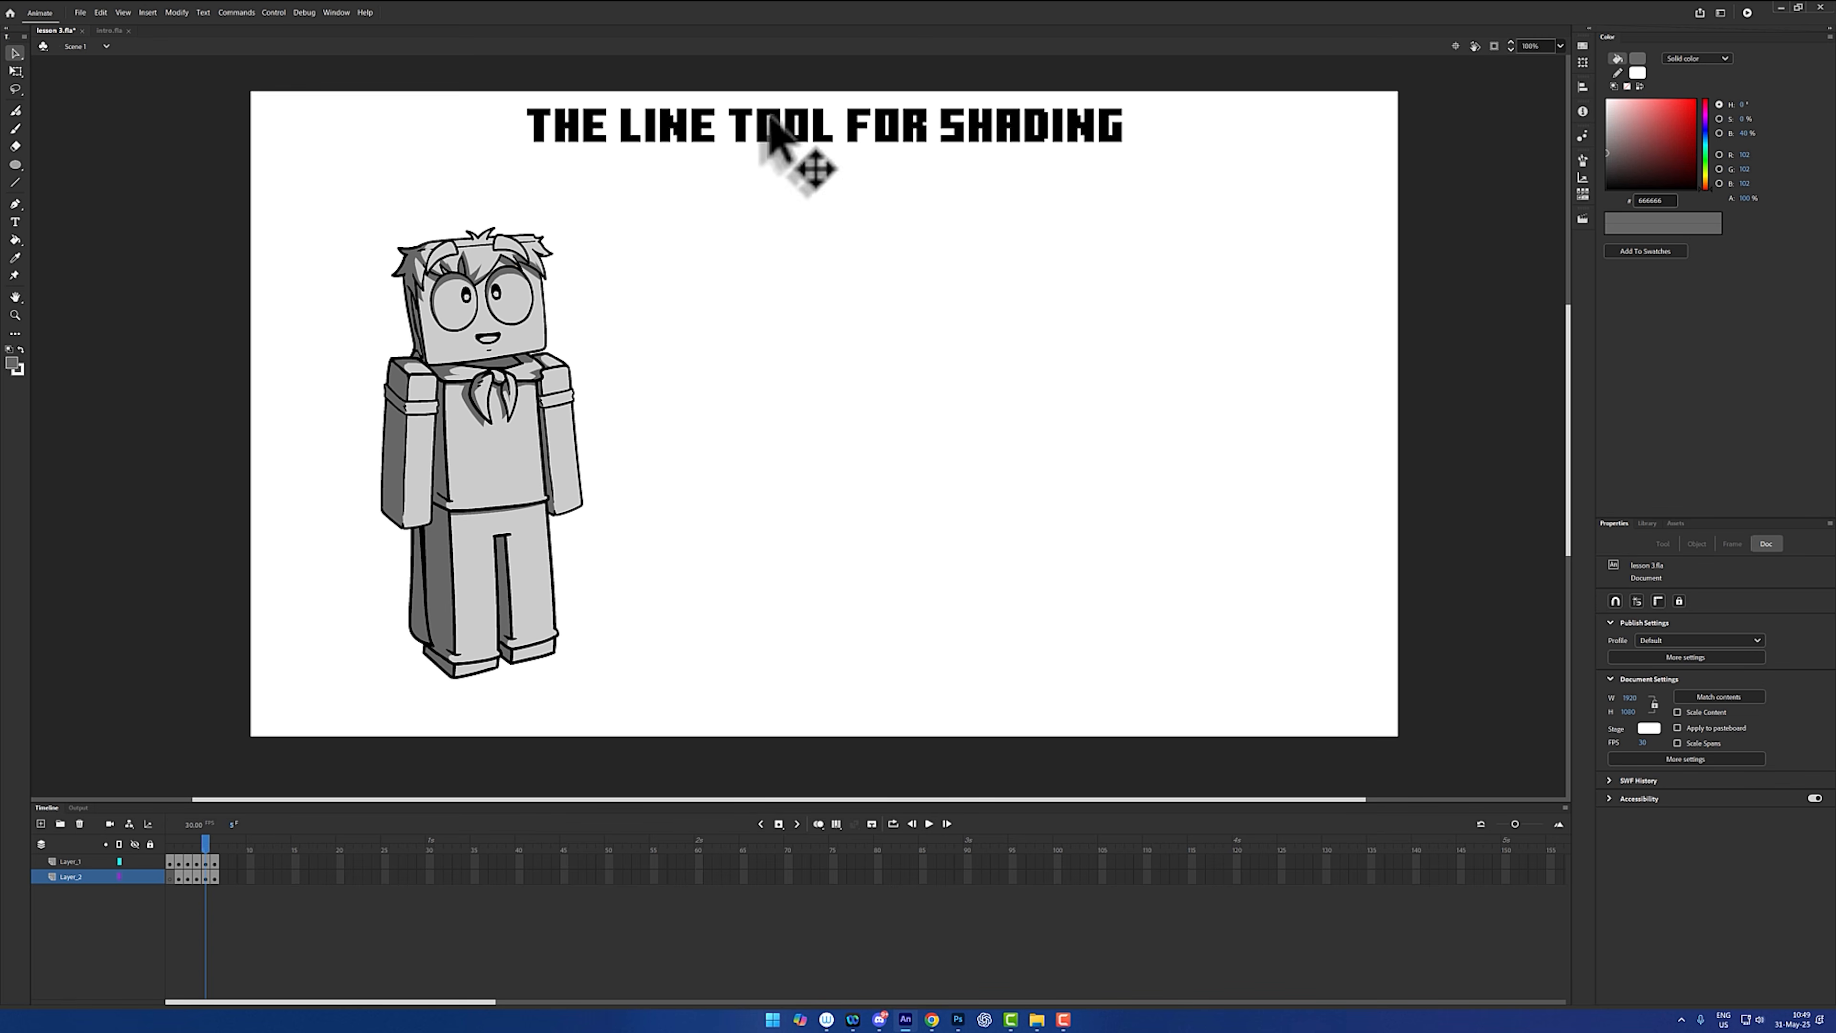
{"action": "left_click_drag", "start_coordinate": [643, 177], "coordinate": [336, 717]}
{"action": "left_click", "coordinate": [900, 600]}
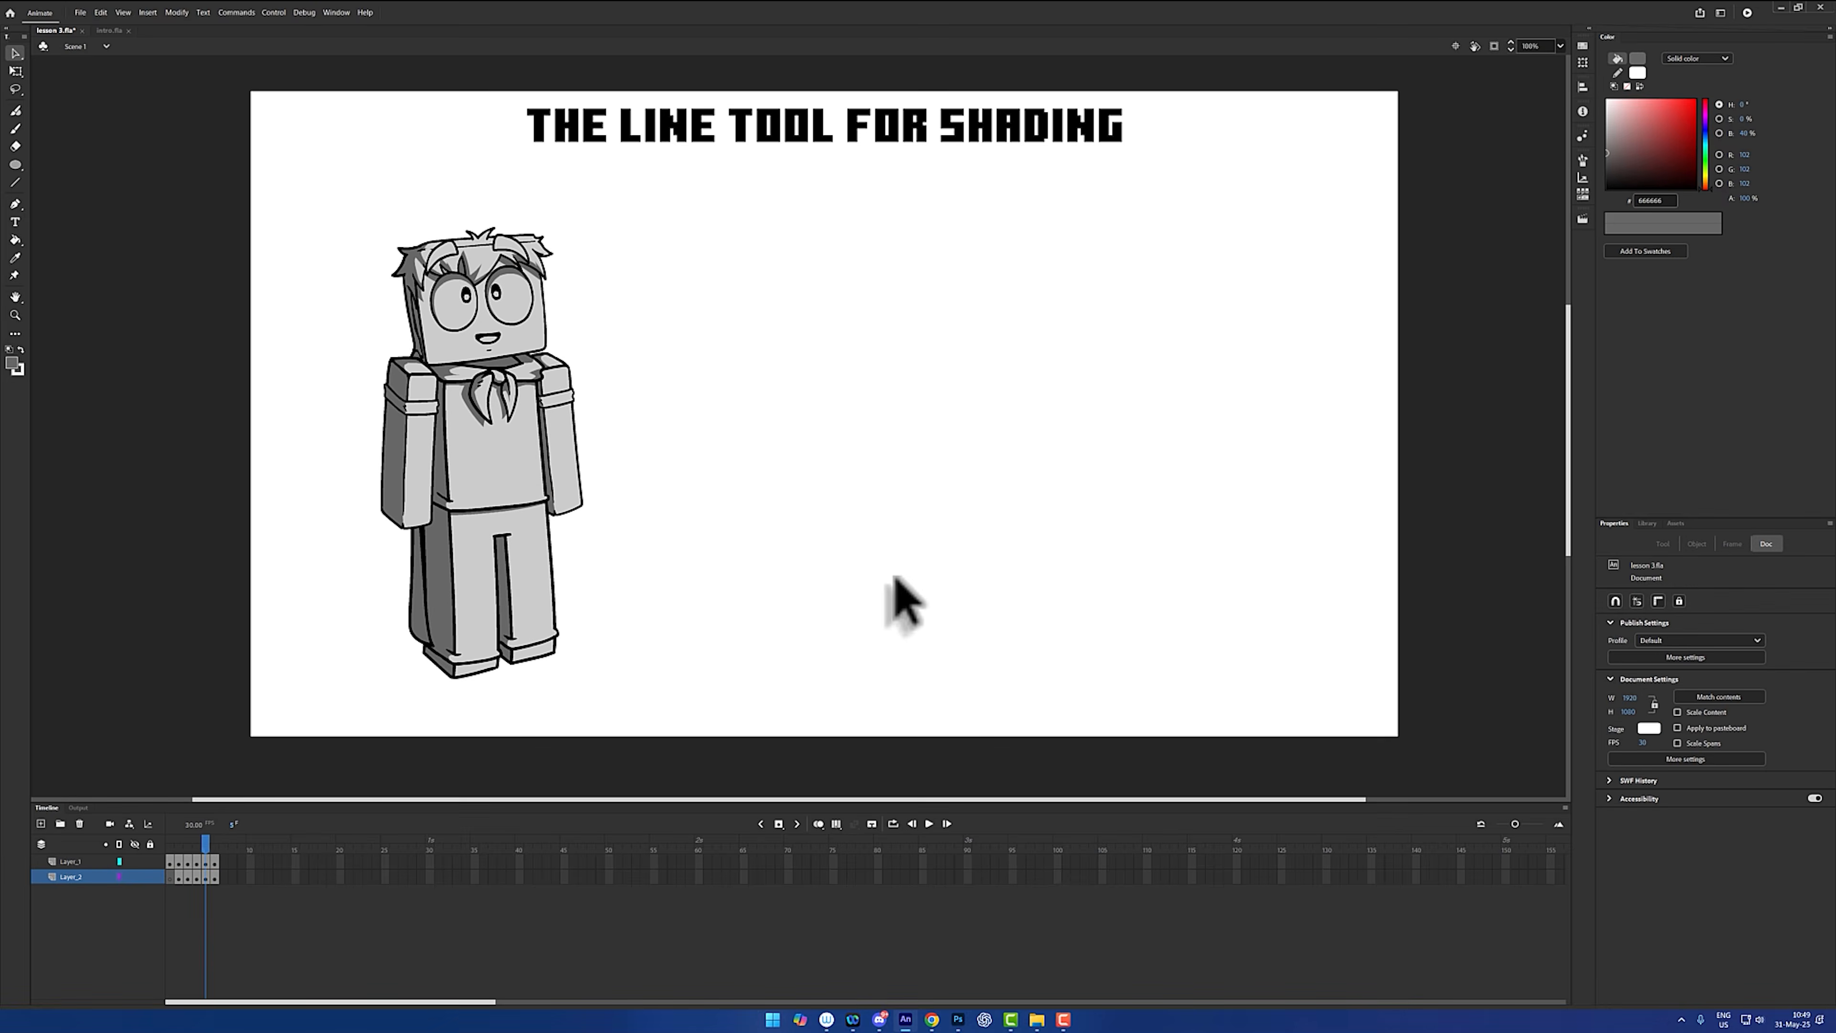
{"action": "key", "text": "period"}
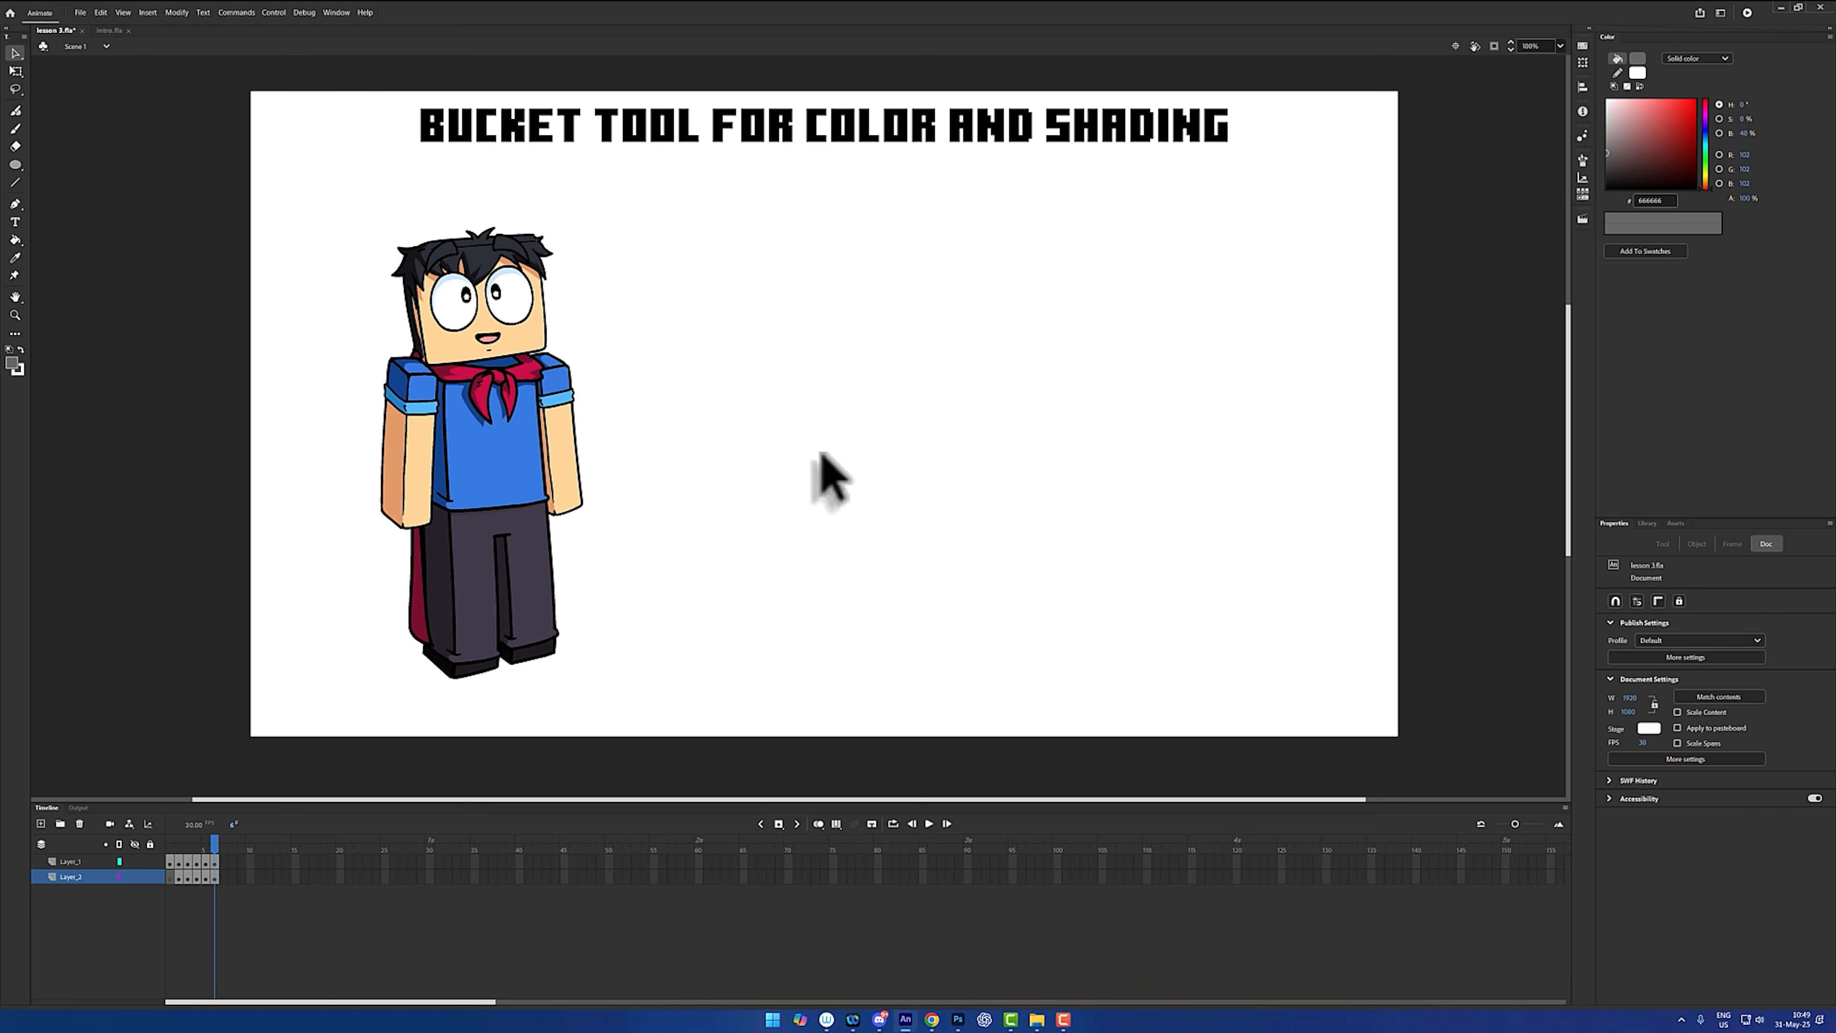
- Go back to the STICK MAN TYPE 1 frame
{"action": "key", "text": "comma"}
{"action": "key", "text": "comma"}
{"action": "key", "text": "comma"}
{"action": "key", "text": "comma"}
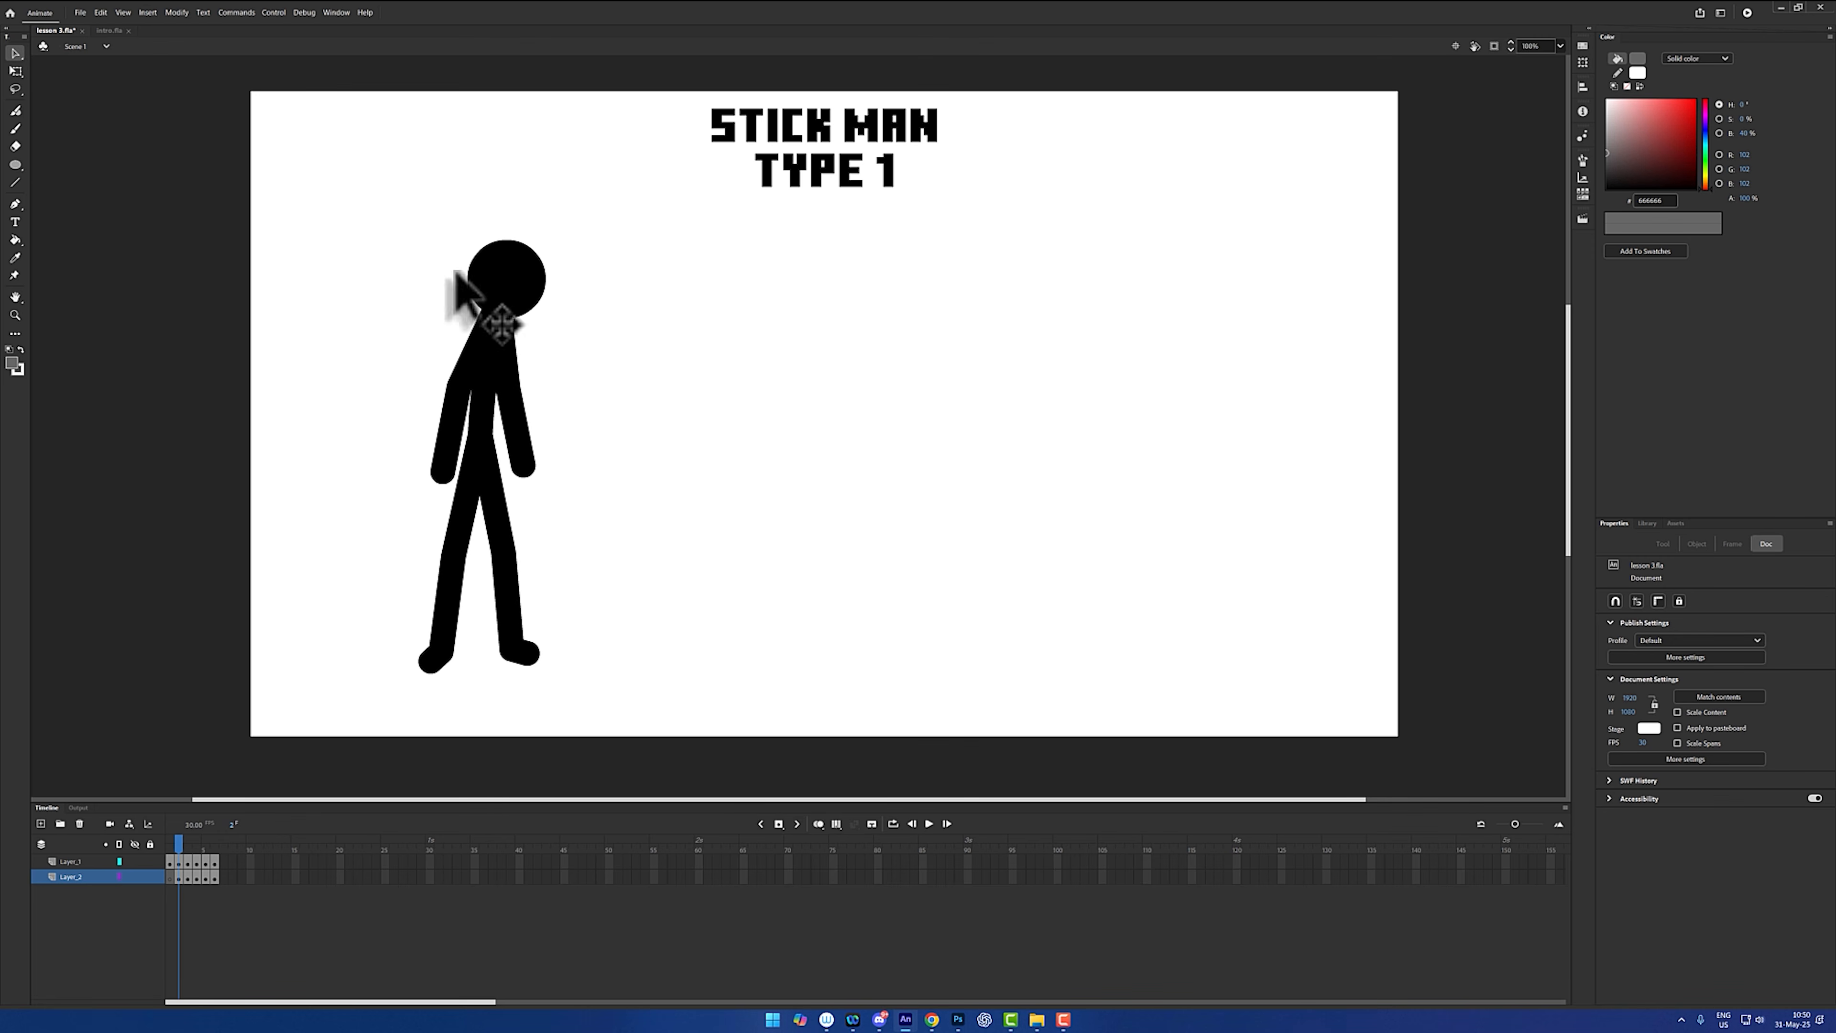
- Choose the Oval tool and set its fill colour to bright blue (#0099FF)
{"action": "left_click", "coordinate": [16, 165]}
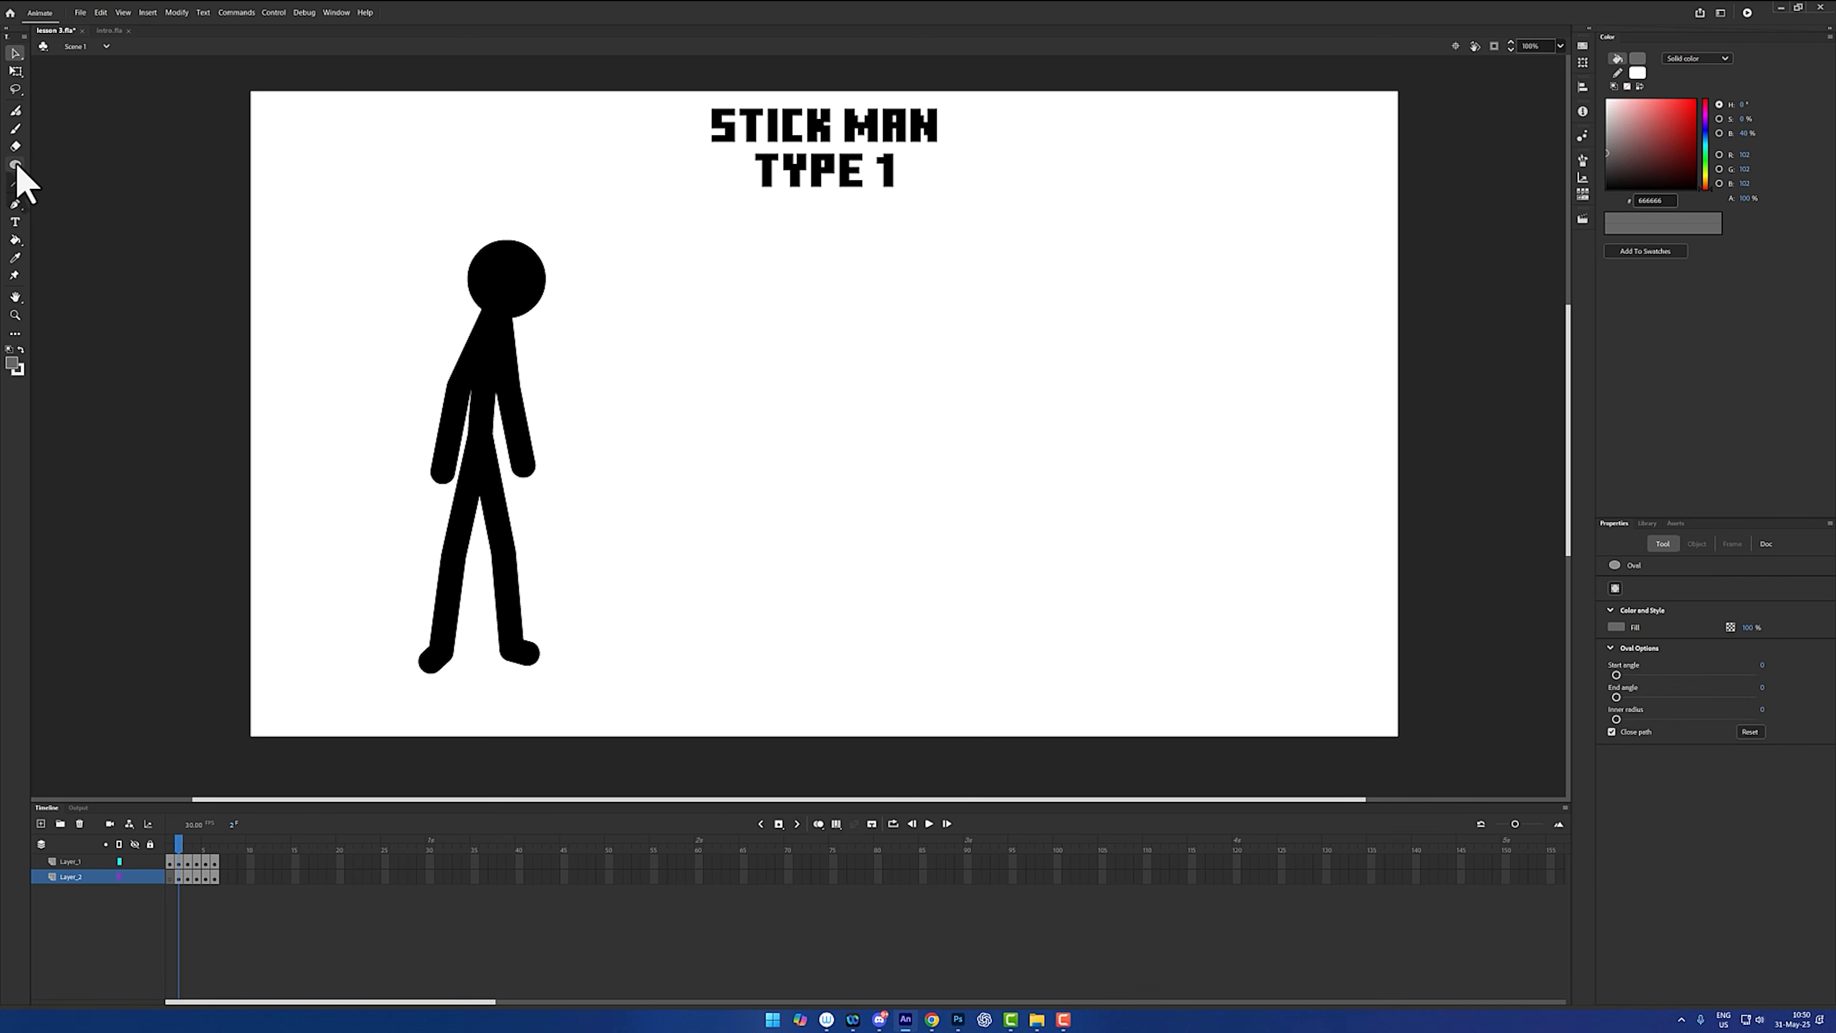
{"action": "left_click", "coordinate": [12, 364]}
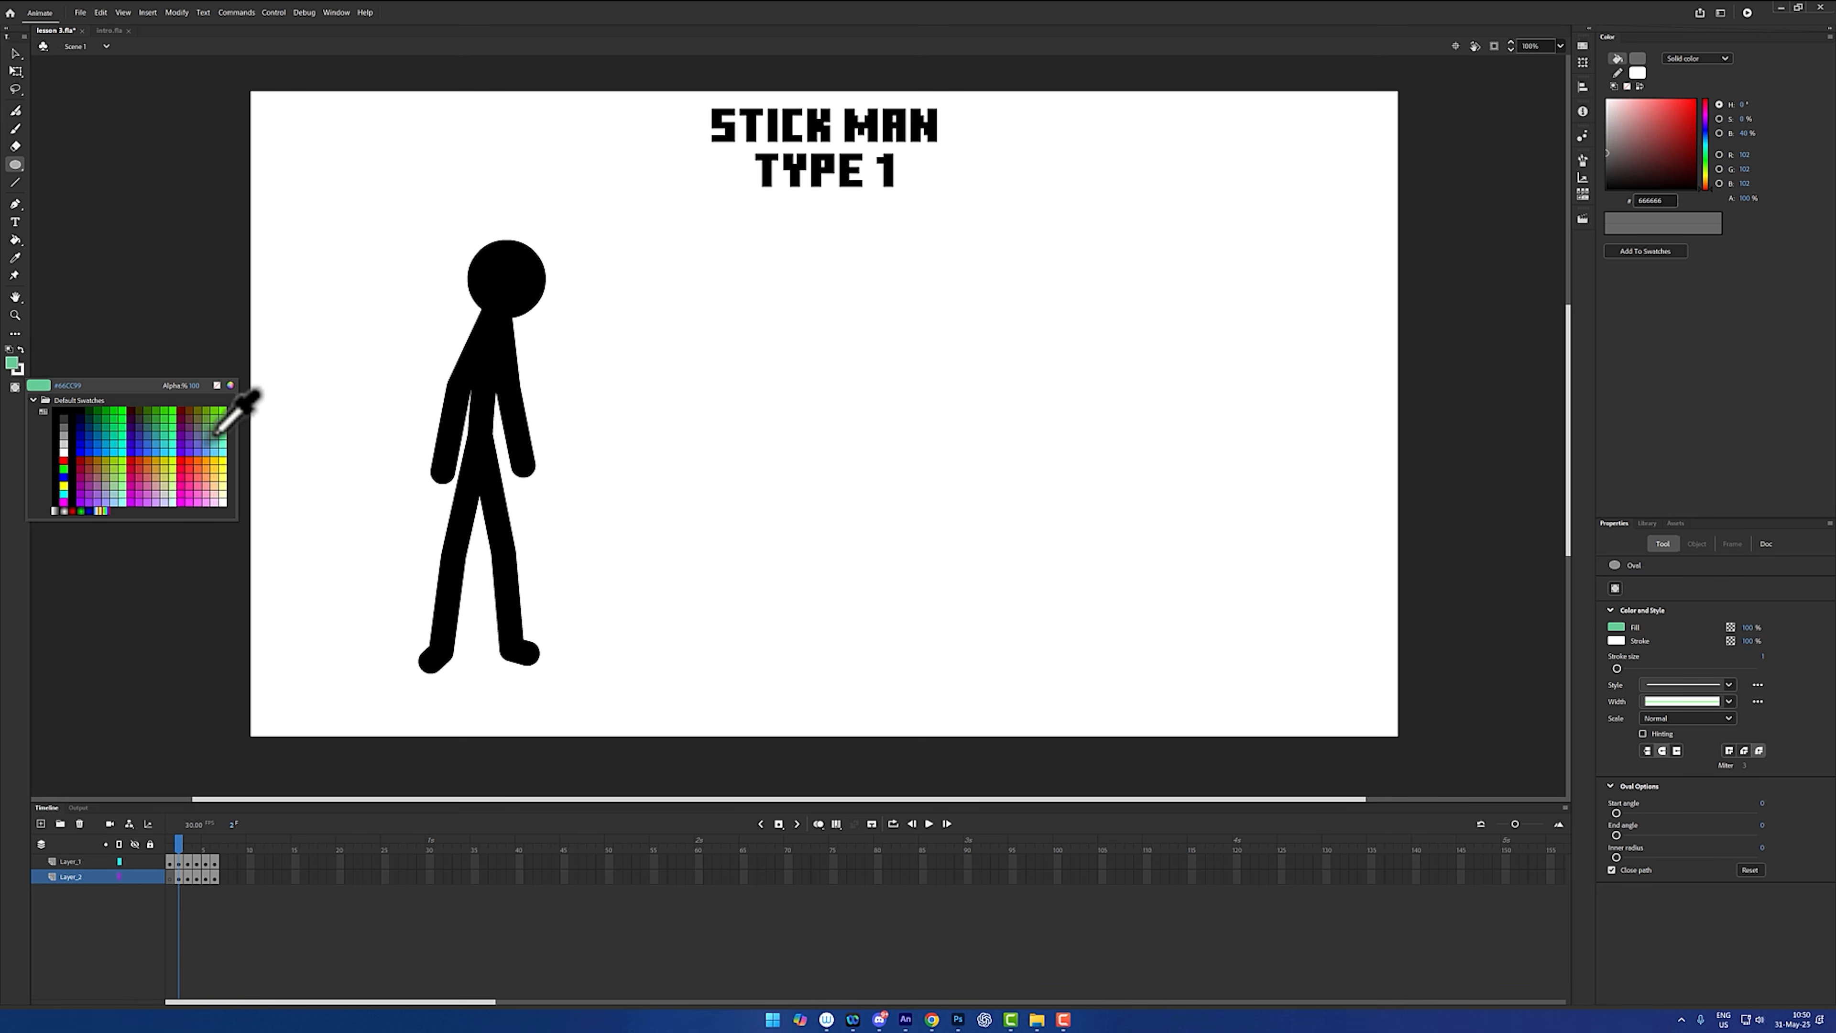
{"action": "left_click", "coordinate": [106, 450]}
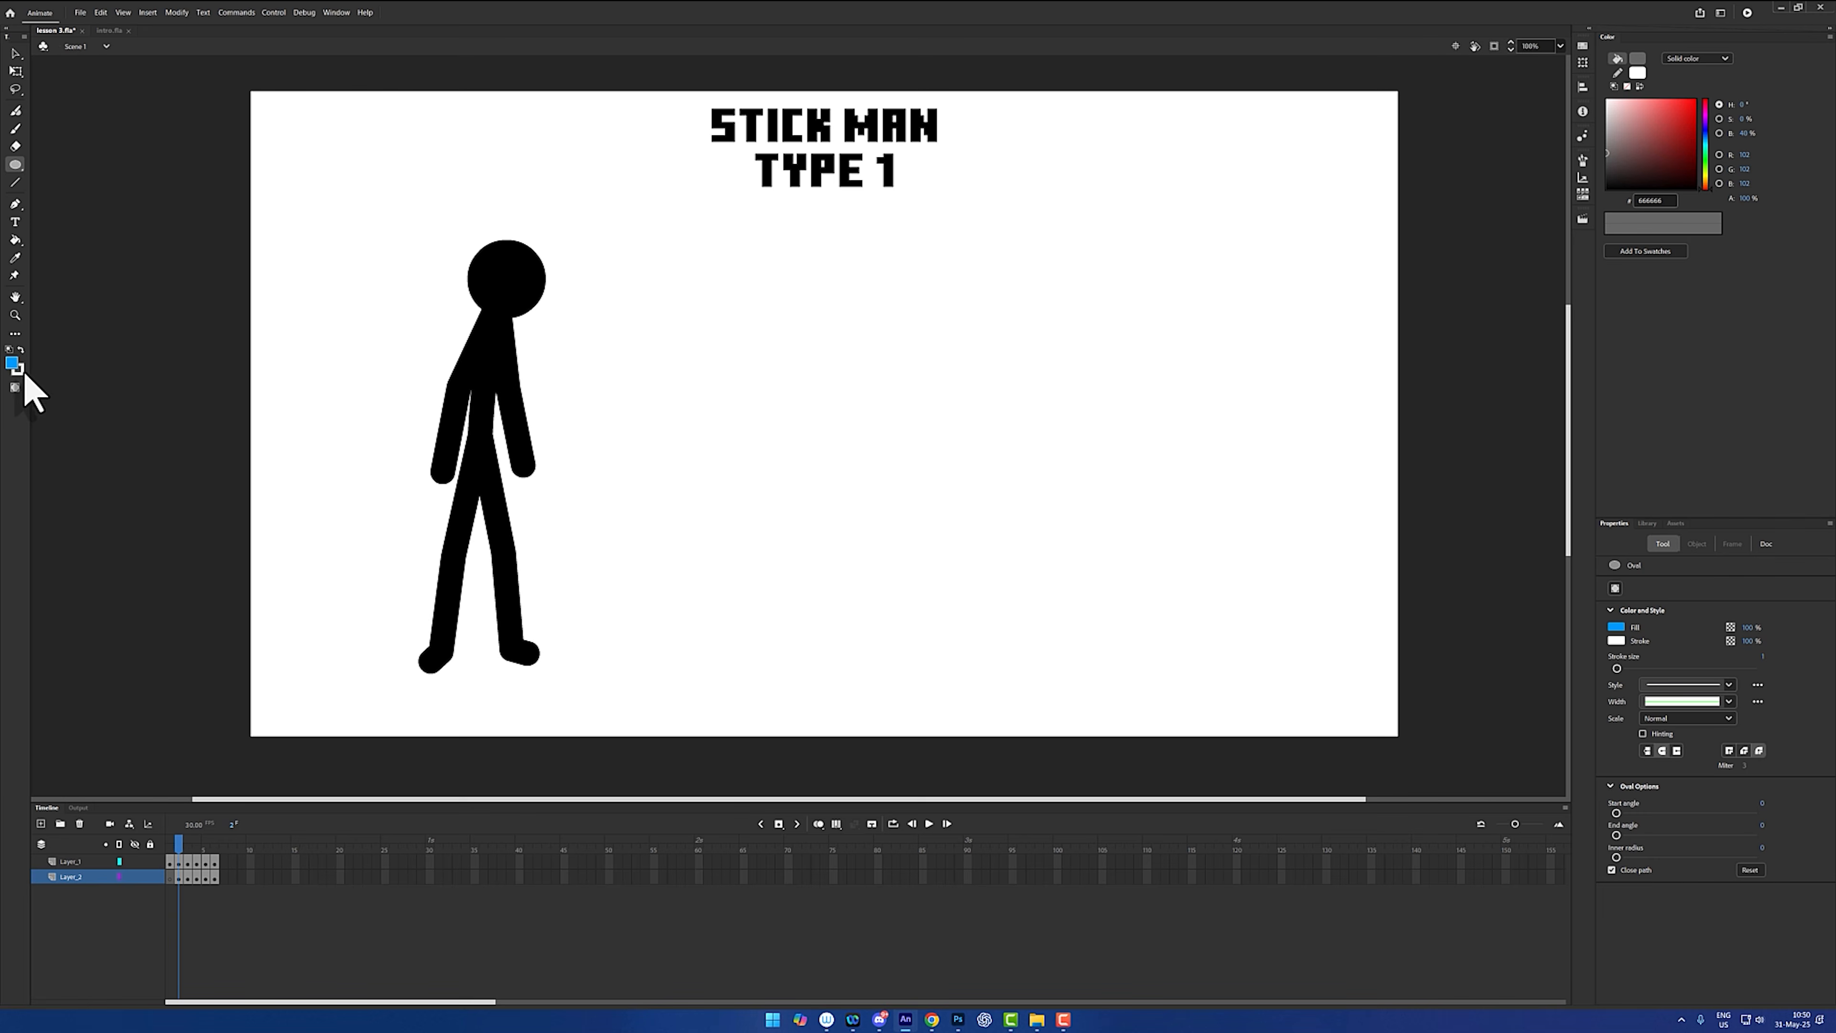
- Try the fill's blue and a darker blue as the oval's stroke colour
{"action": "left_click", "coordinate": [18, 369]}
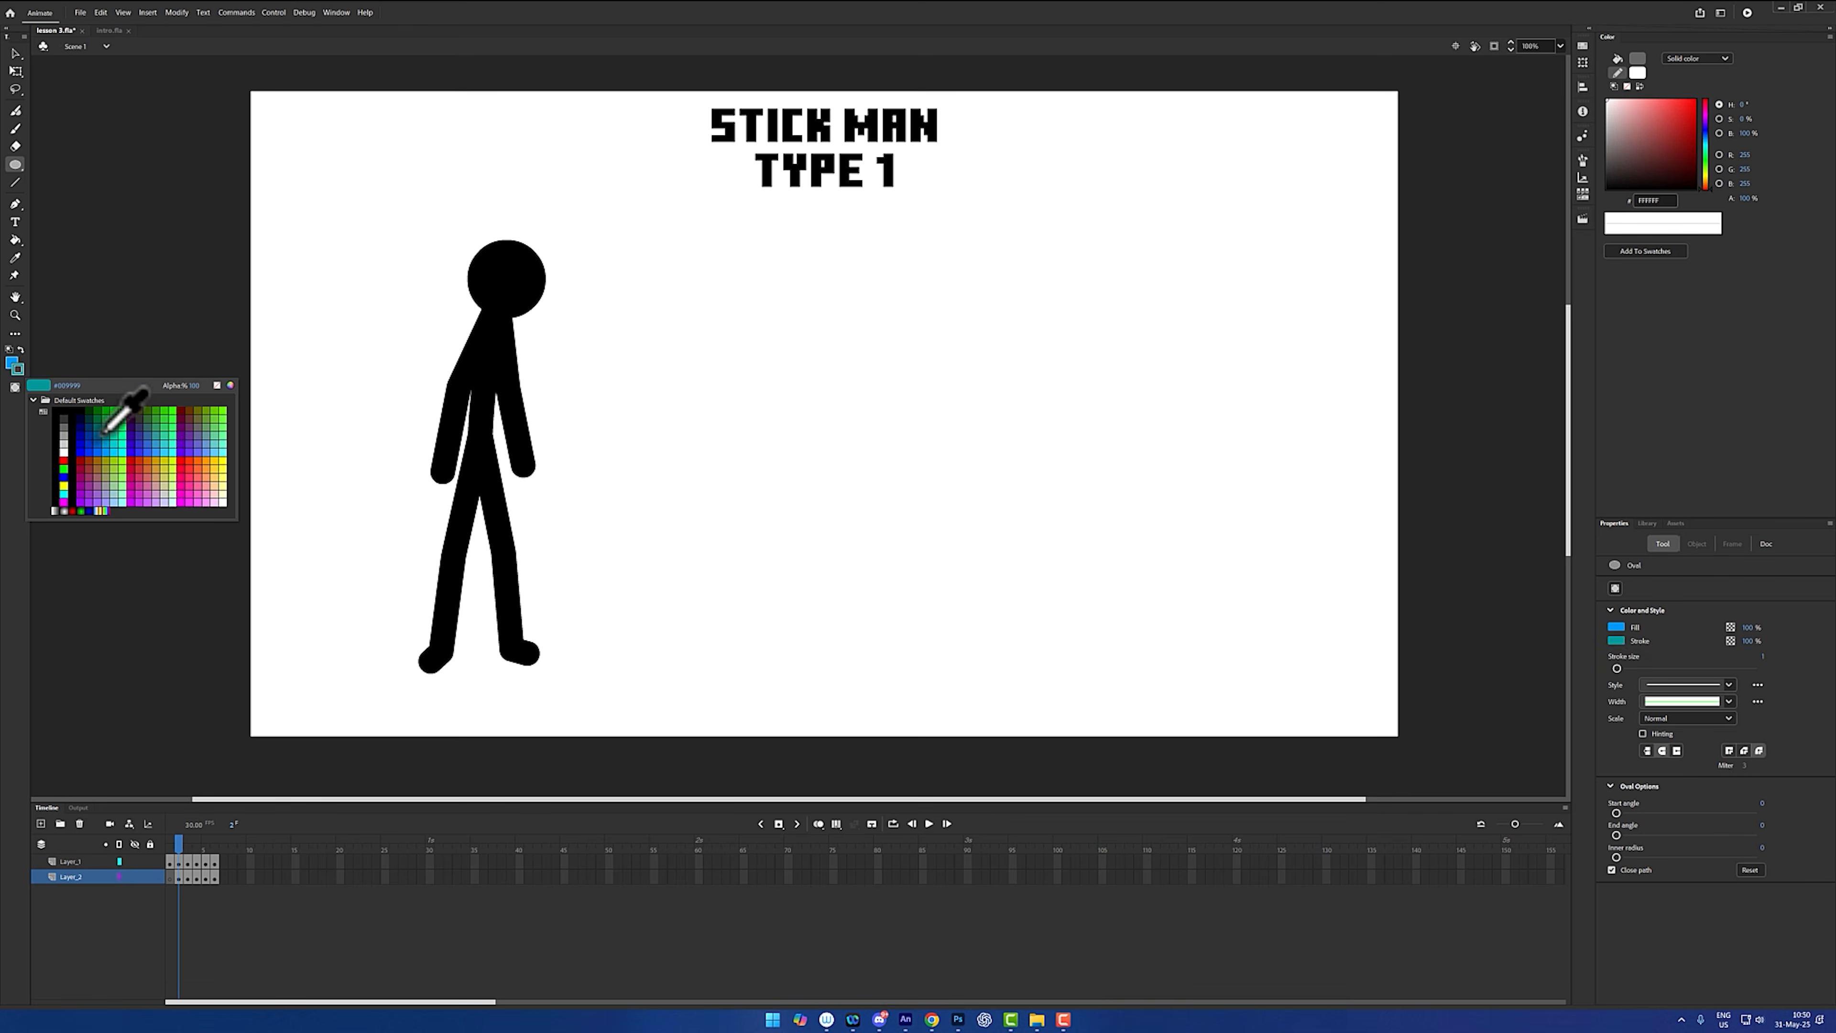
{"action": "left_click", "coordinate": [106, 448]}
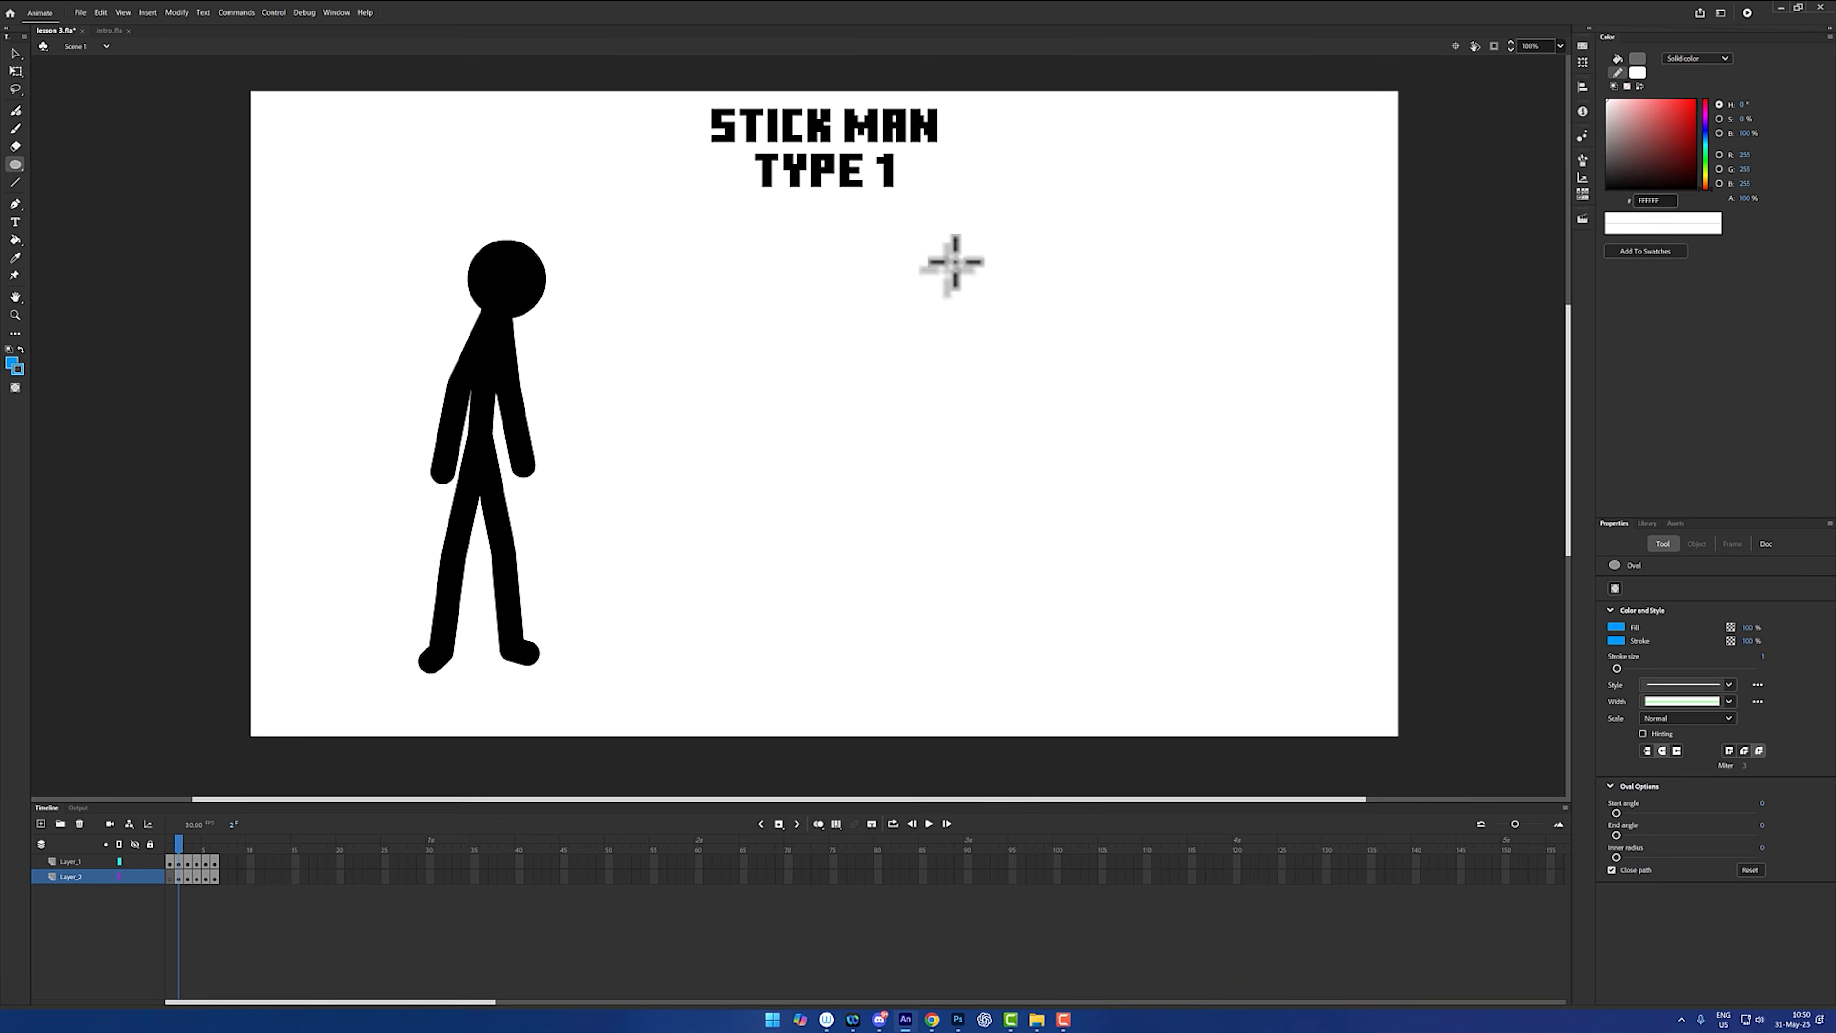
{"action": "left_click", "coordinate": [17, 368]}
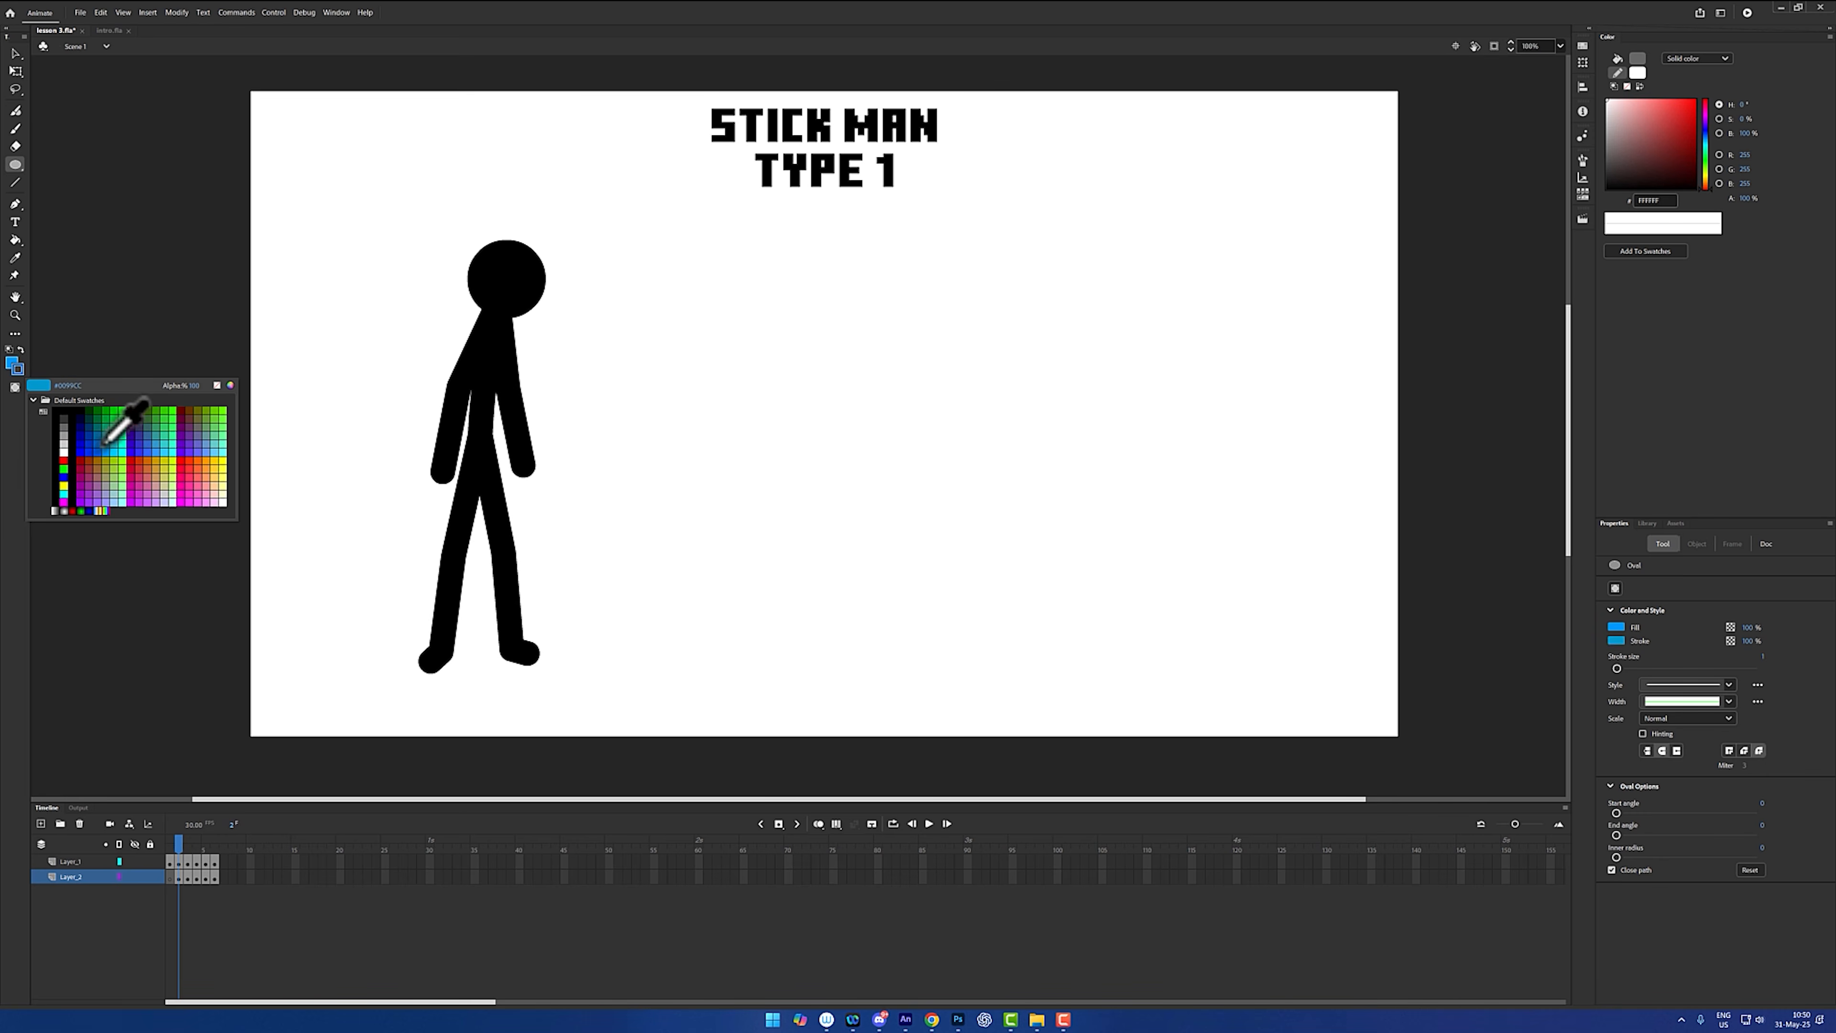
{"action": "left_click", "coordinate": [96, 437]}
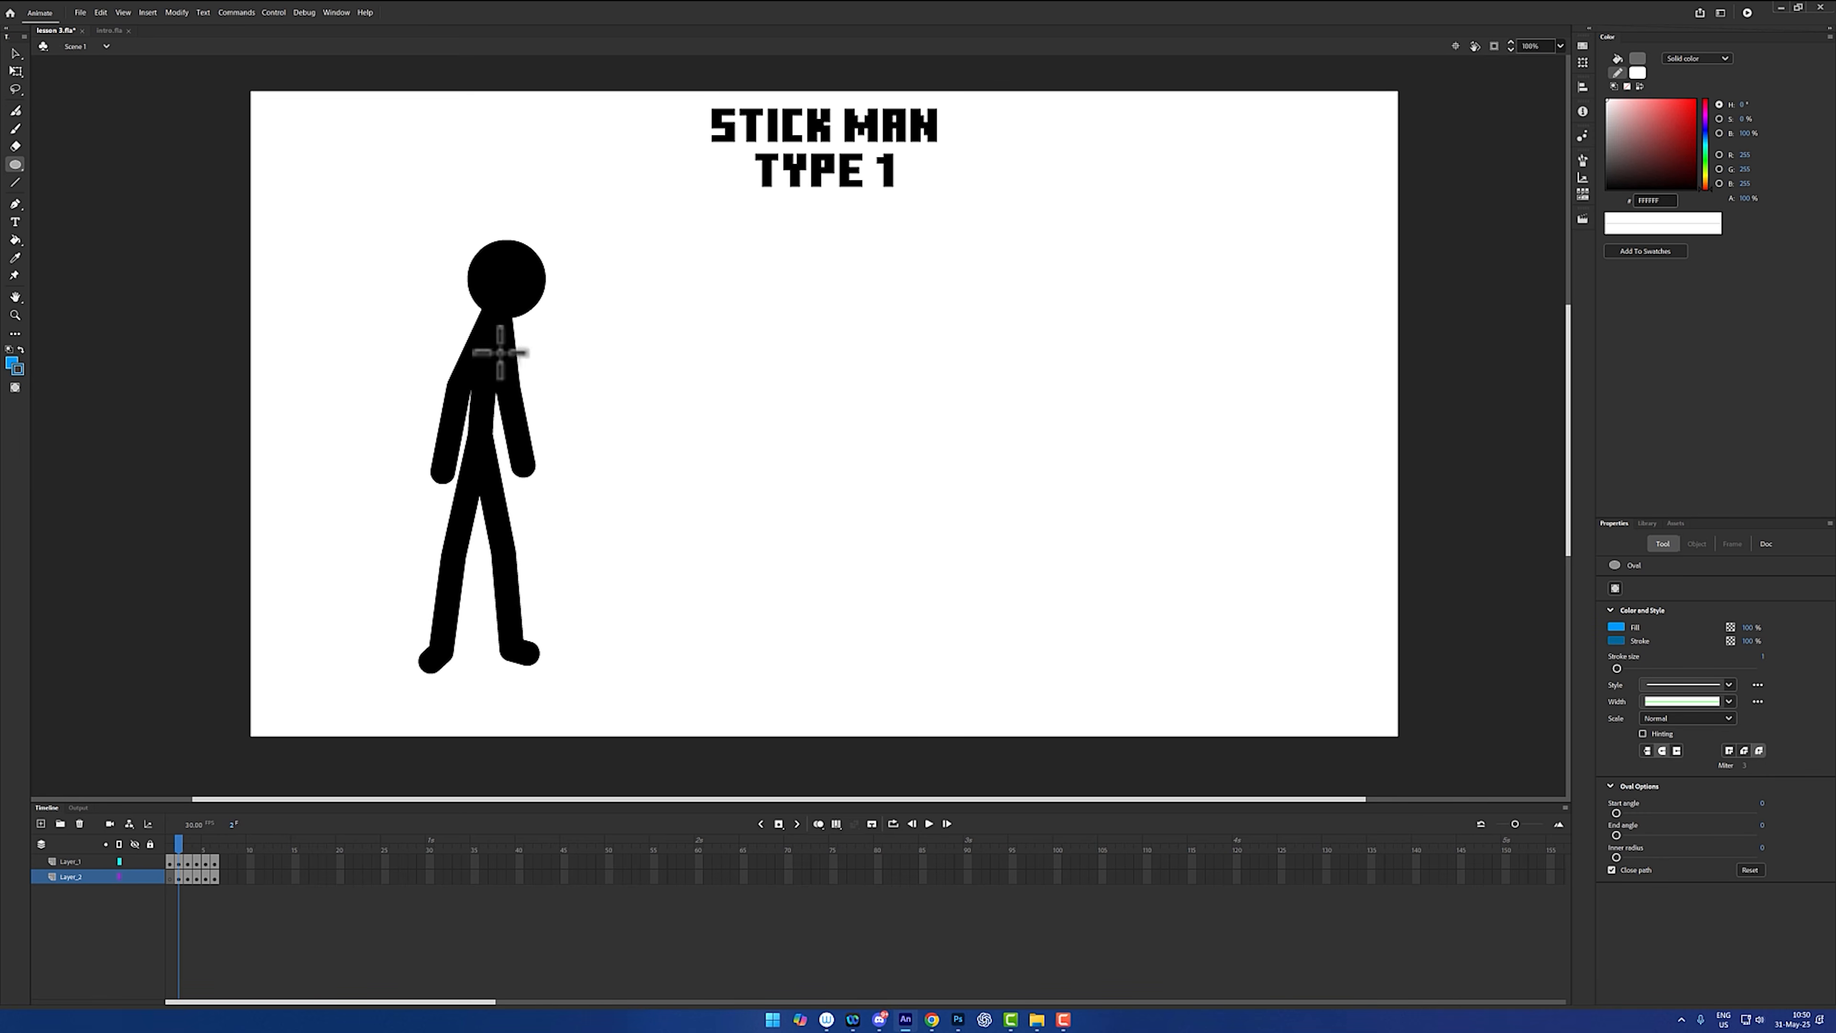
- Set the stroke colour to red and draw a circle about 220 px wide in the empty area beside the stick man
{"action": "left_click", "coordinate": [18, 368]}
{"action": "left_click", "coordinate": [181, 454]}
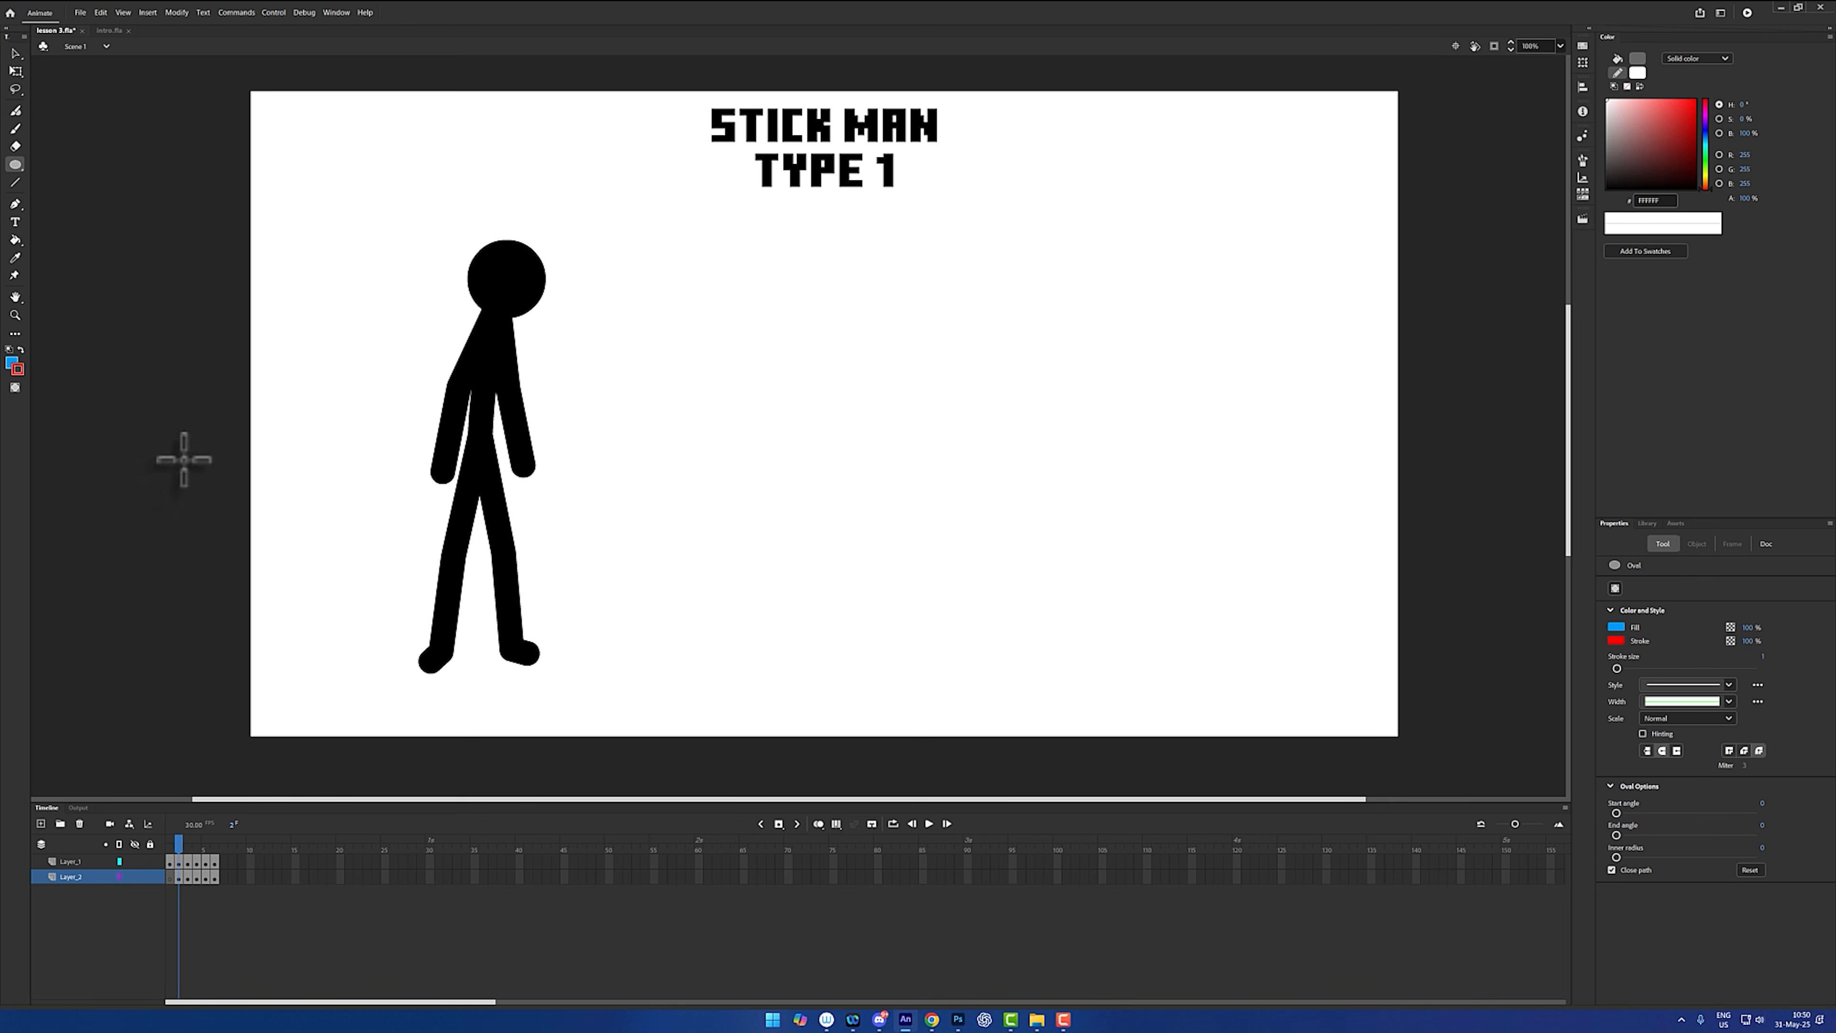
{"action": "left_click_drag", "start_coordinate": [827, 271], "coordinate": [975, 348]}
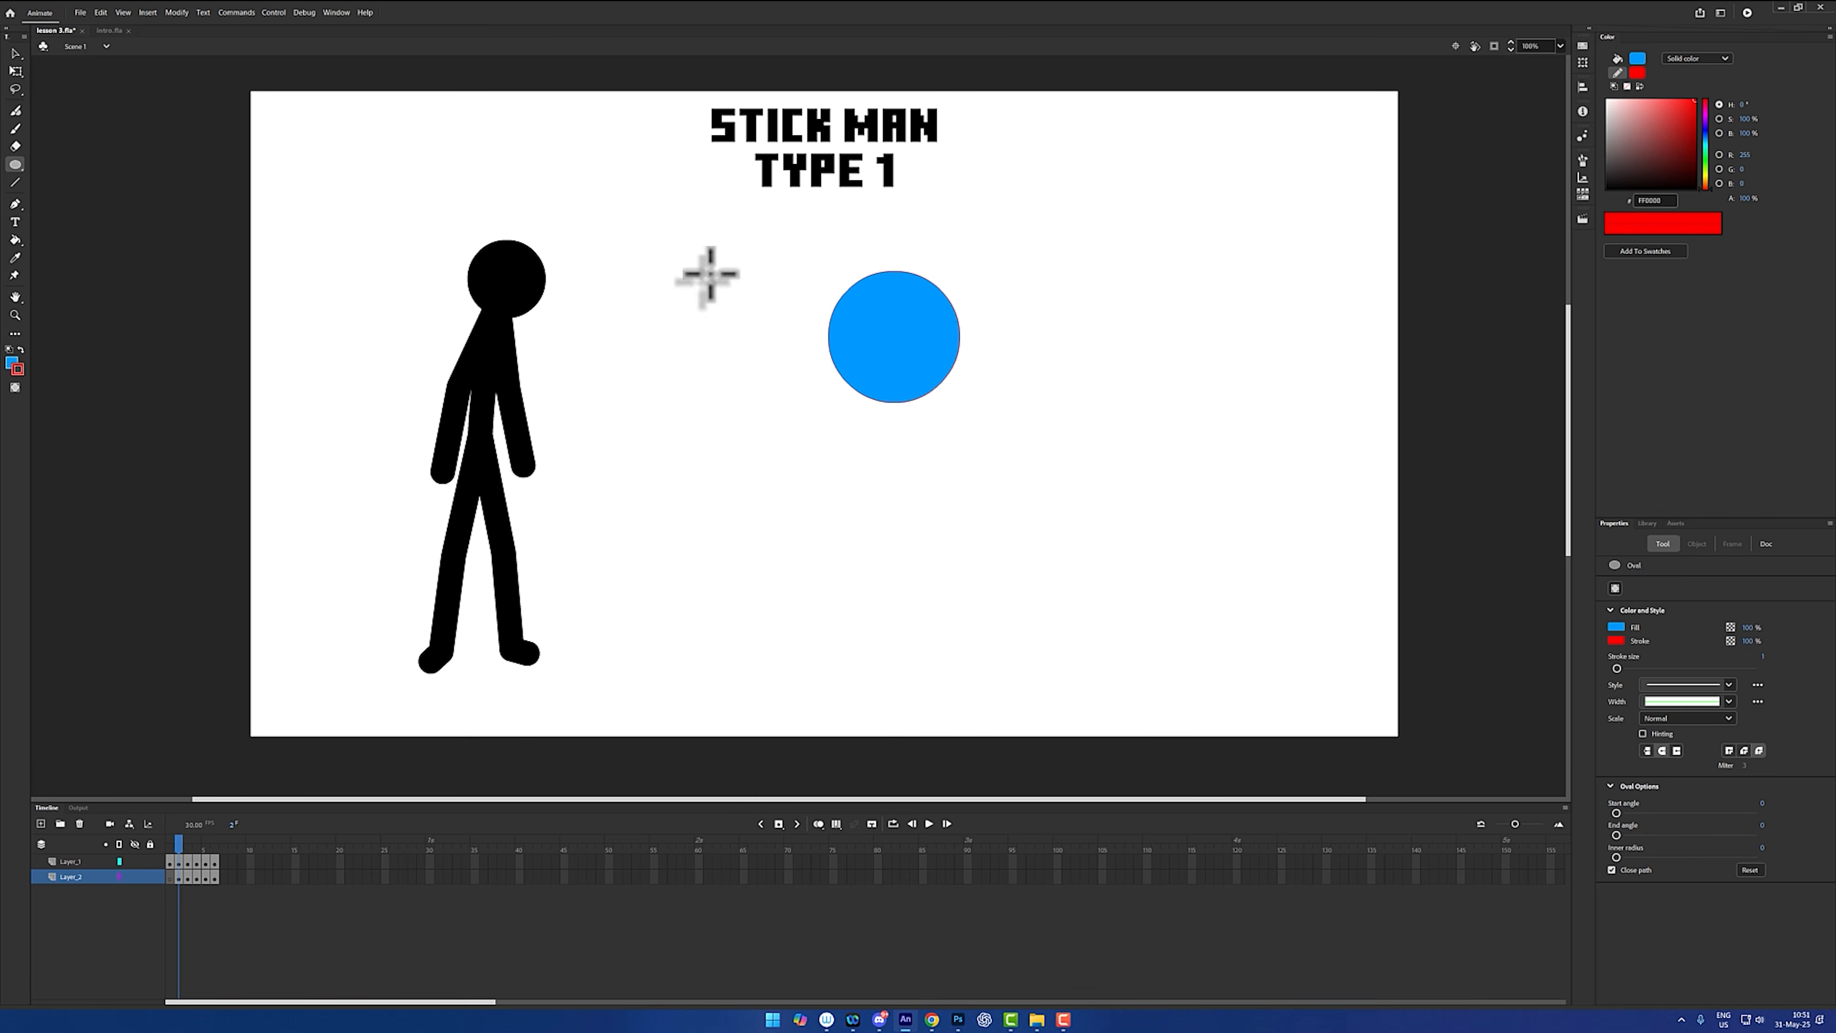
- Select the whole circle and set its stroke colour to the fill's blue, #0099FF
{"action": "left_click", "coordinate": [15, 53]}
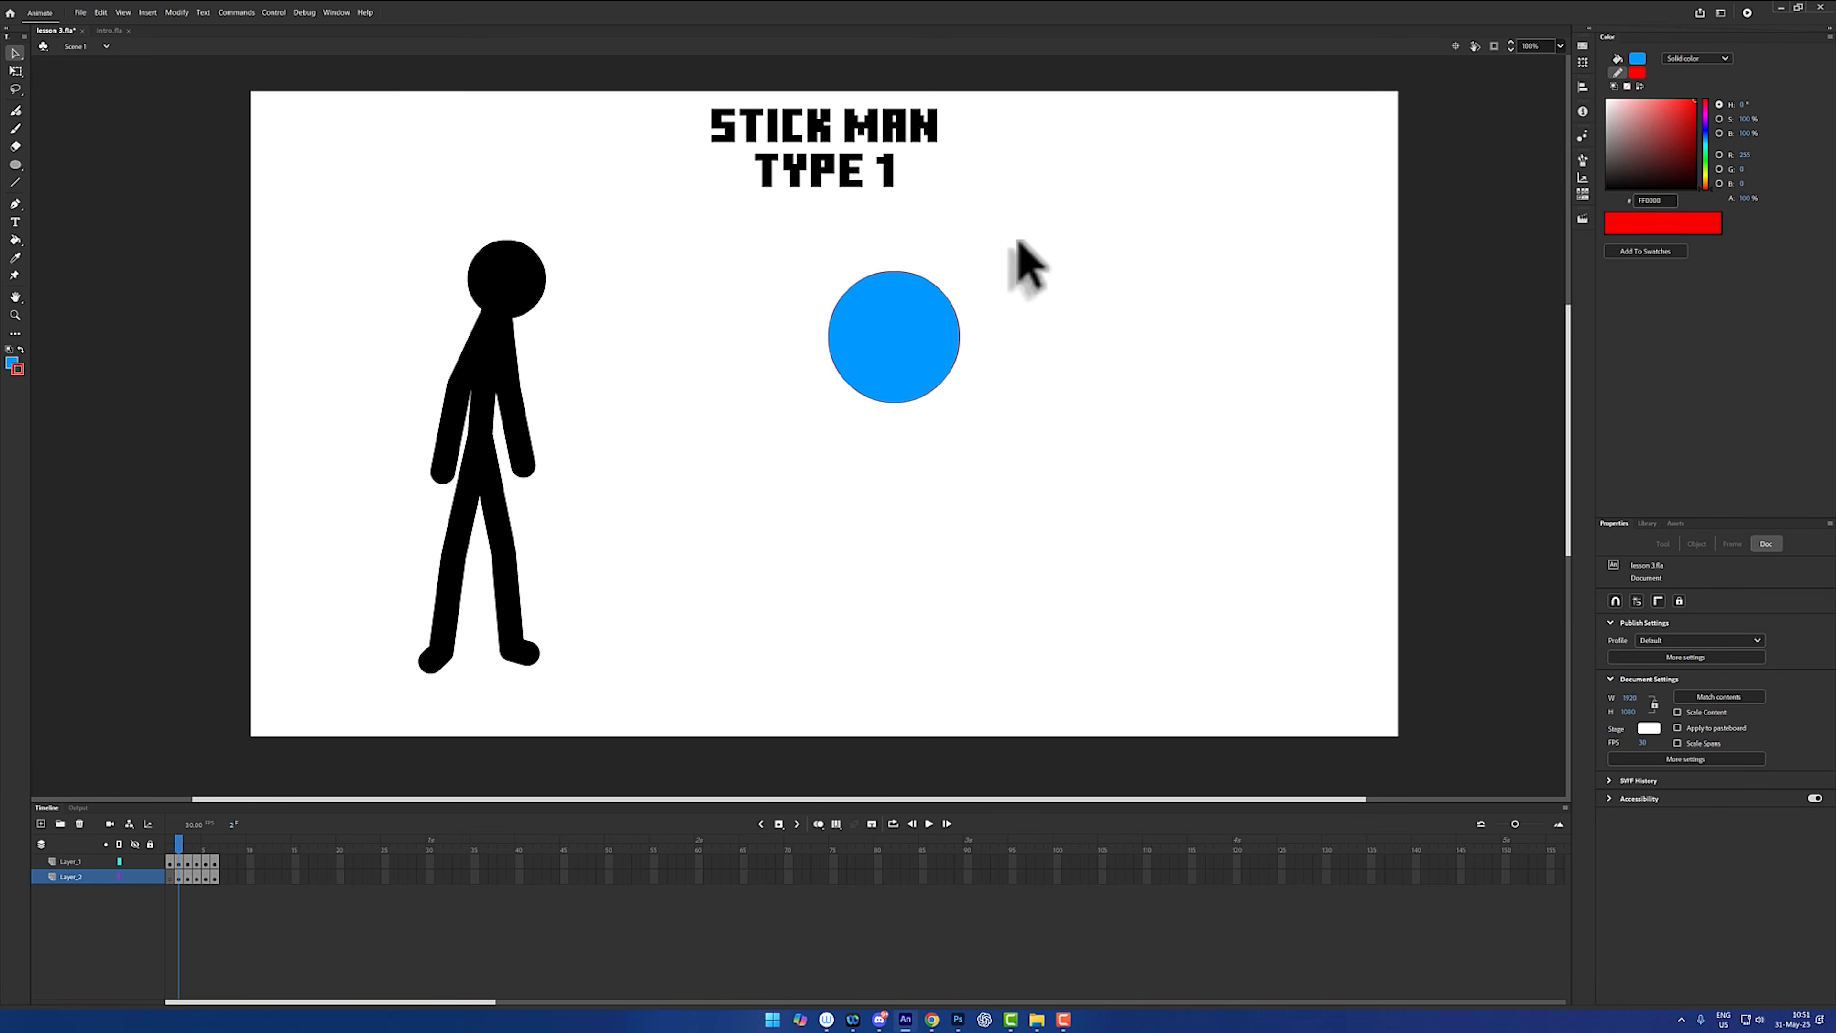
{"action": "left_click_drag", "start_coordinate": [1045, 237], "coordinate": [785, 460]}
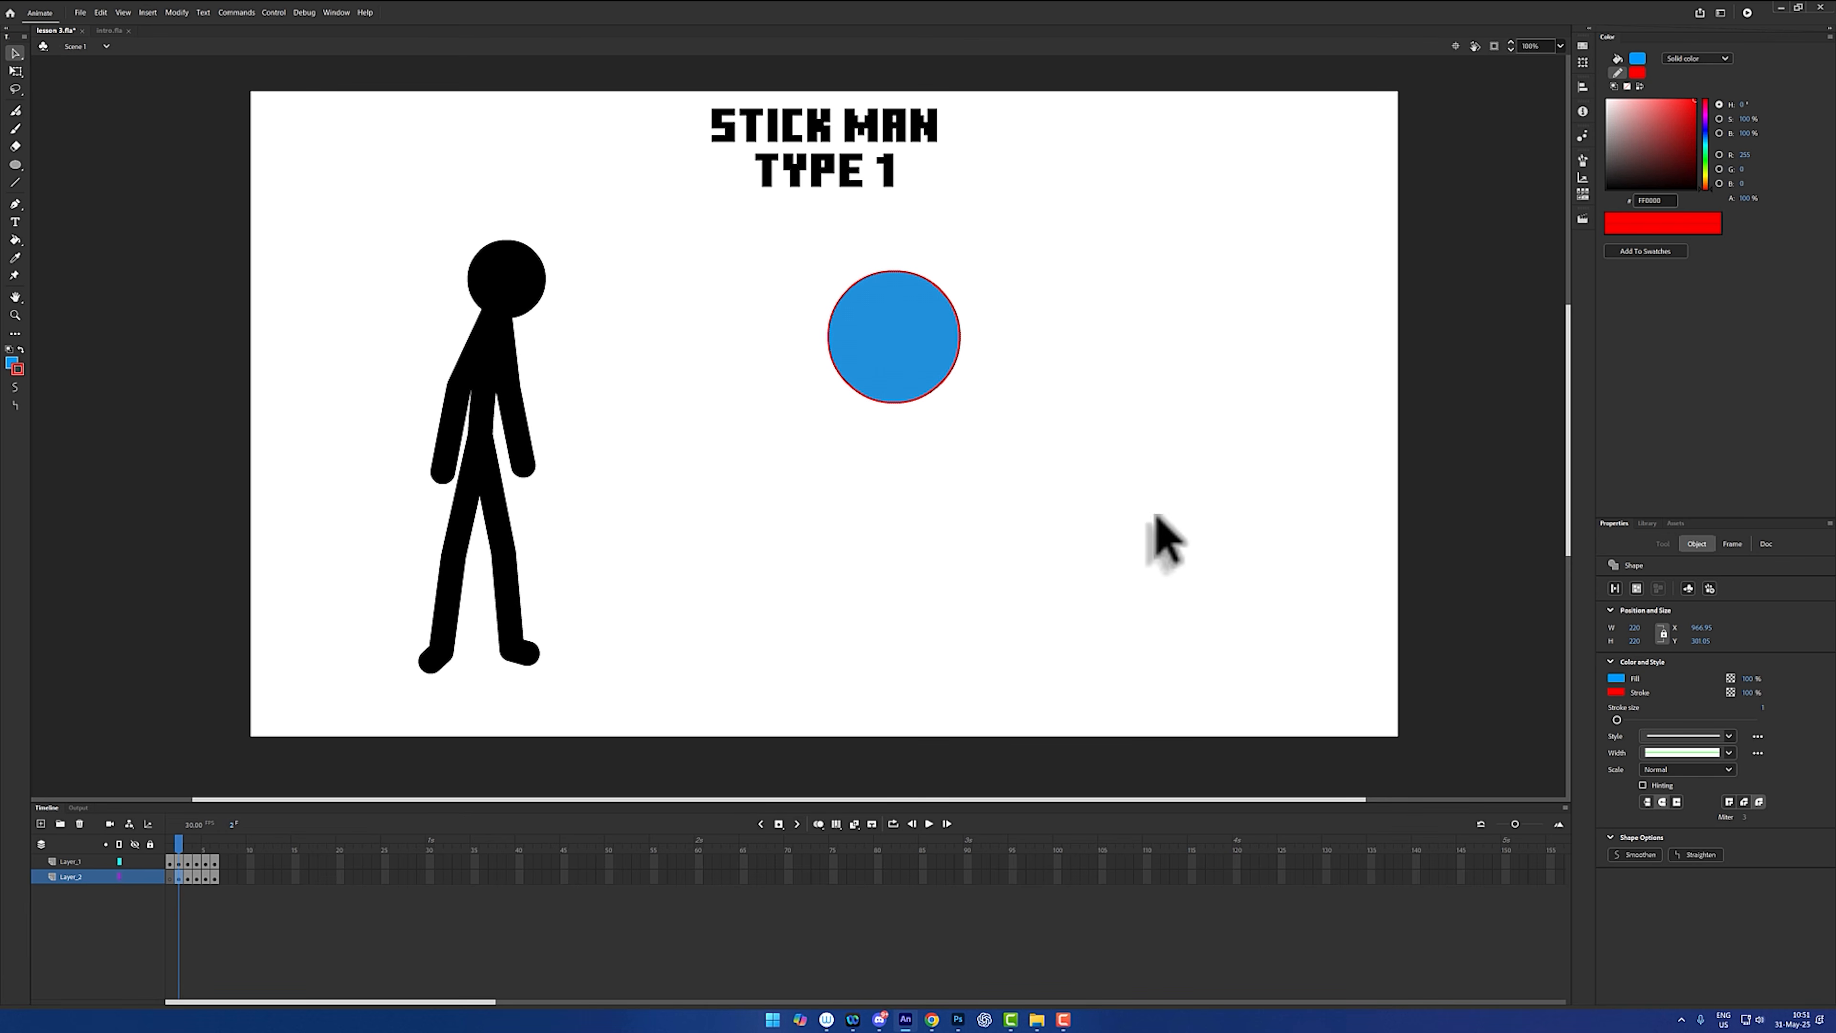
{"action": "left_click", "coordinate": [1637, 72]}
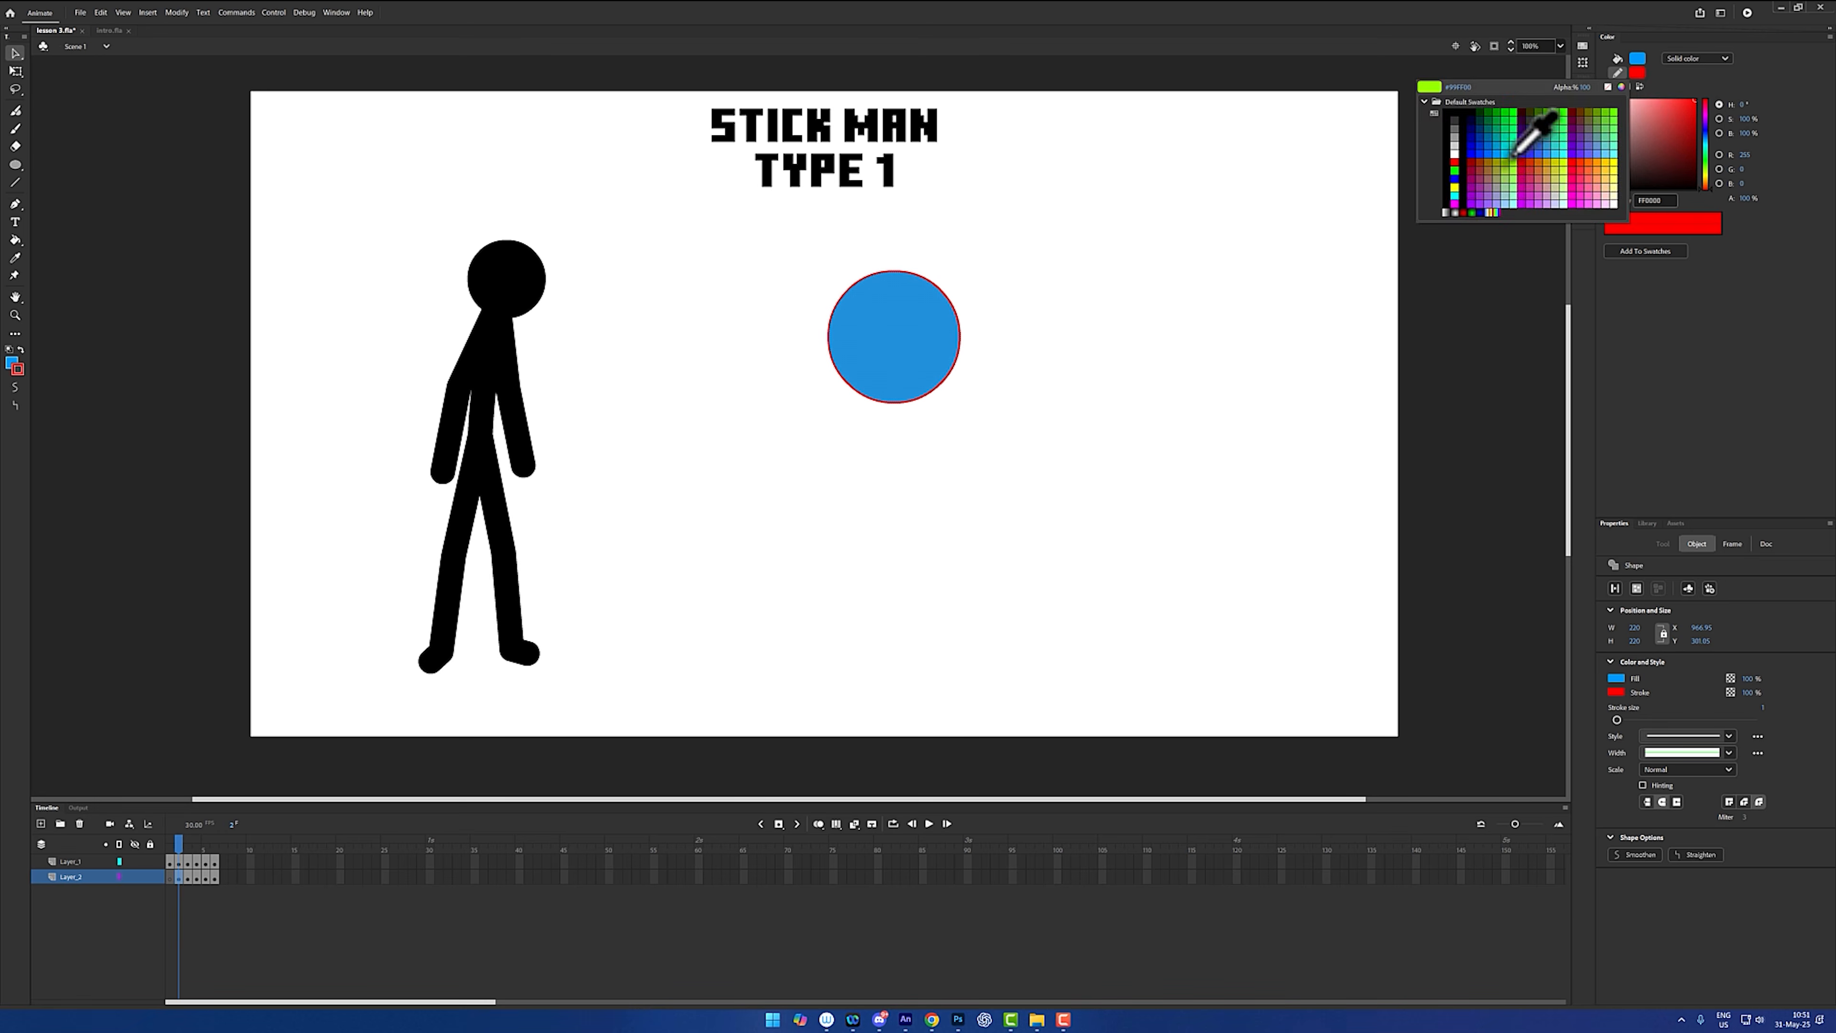
{"action": "left_click", "coordinate": [1497, 151]}
{"action": "left_click", "coordinate": [1099, 379]}
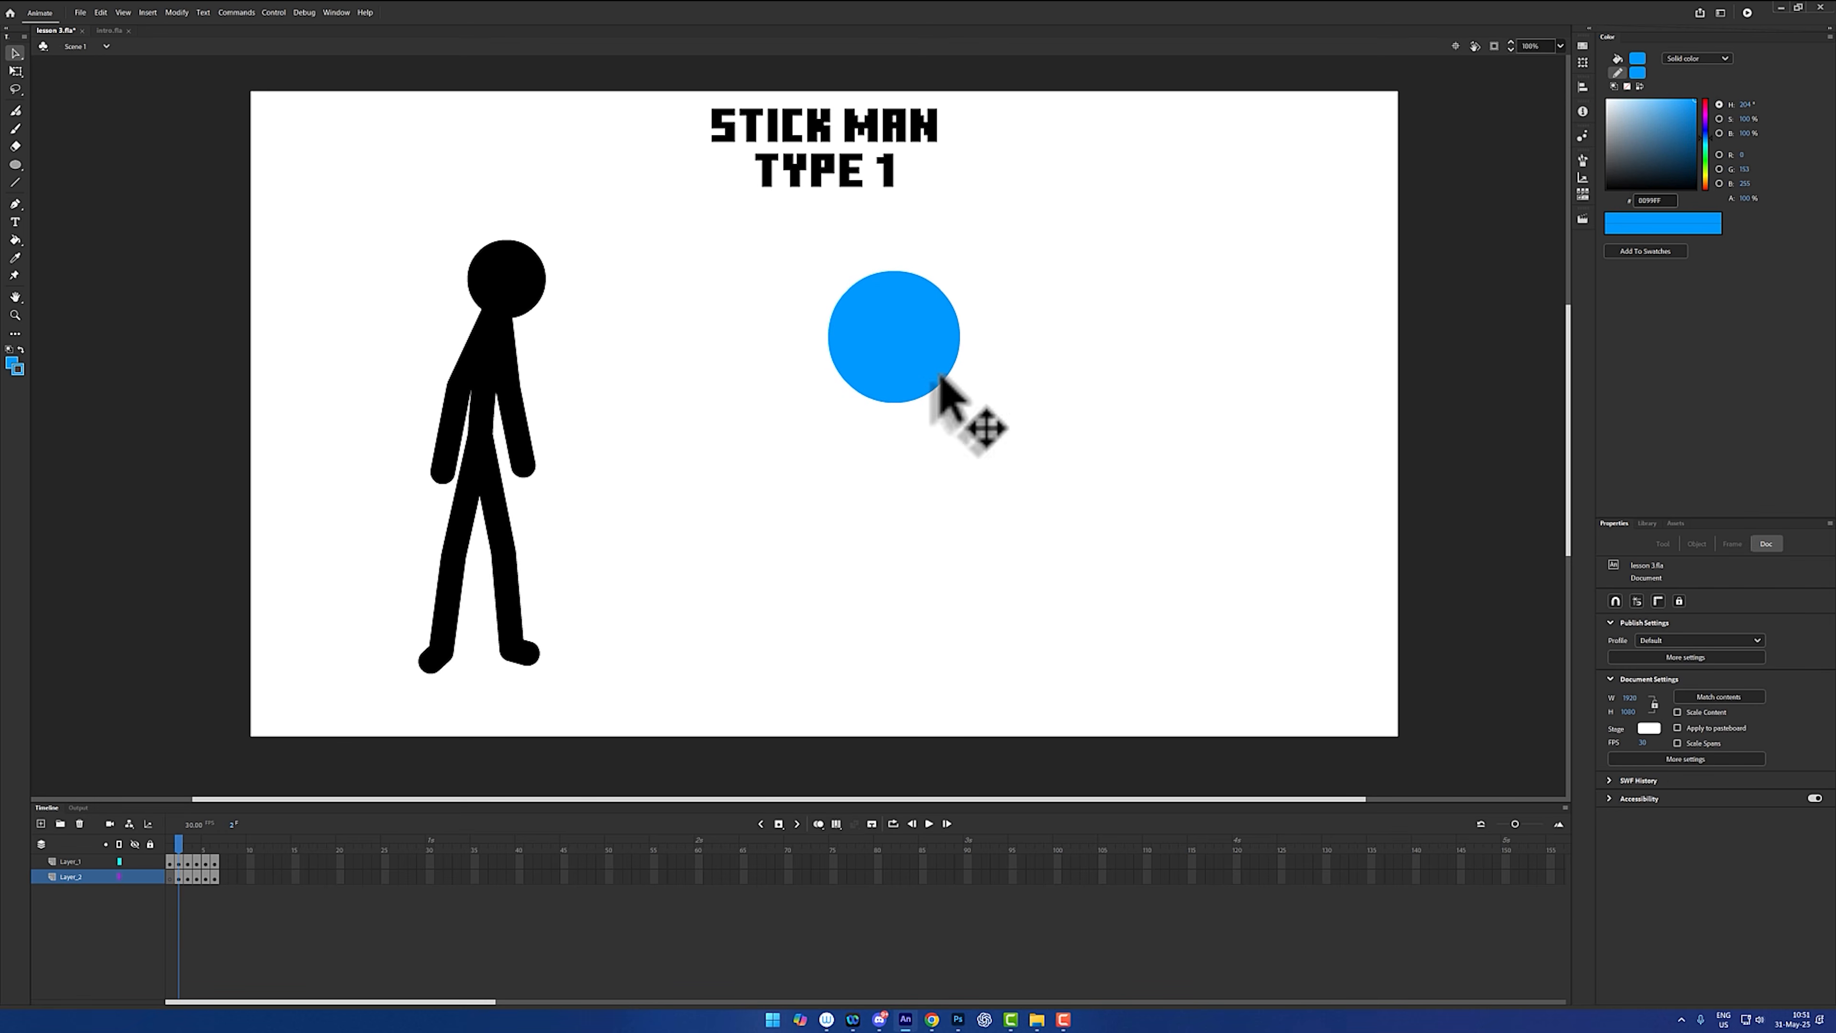
- Move the circle's outline away from its fill, and undo the move
{"action": "mouse_move", "coordinate": [941, 381]}
{"action": "left_mouse_down"}
{"action": "mouse_move", "coordinate": [1100, 315]}
{"action": "mouse_move", "coordinate": [1129, 323]}
{"action": "left_mouse_up"}
{"action": "left_click", "coordinate": [1127, 365]}
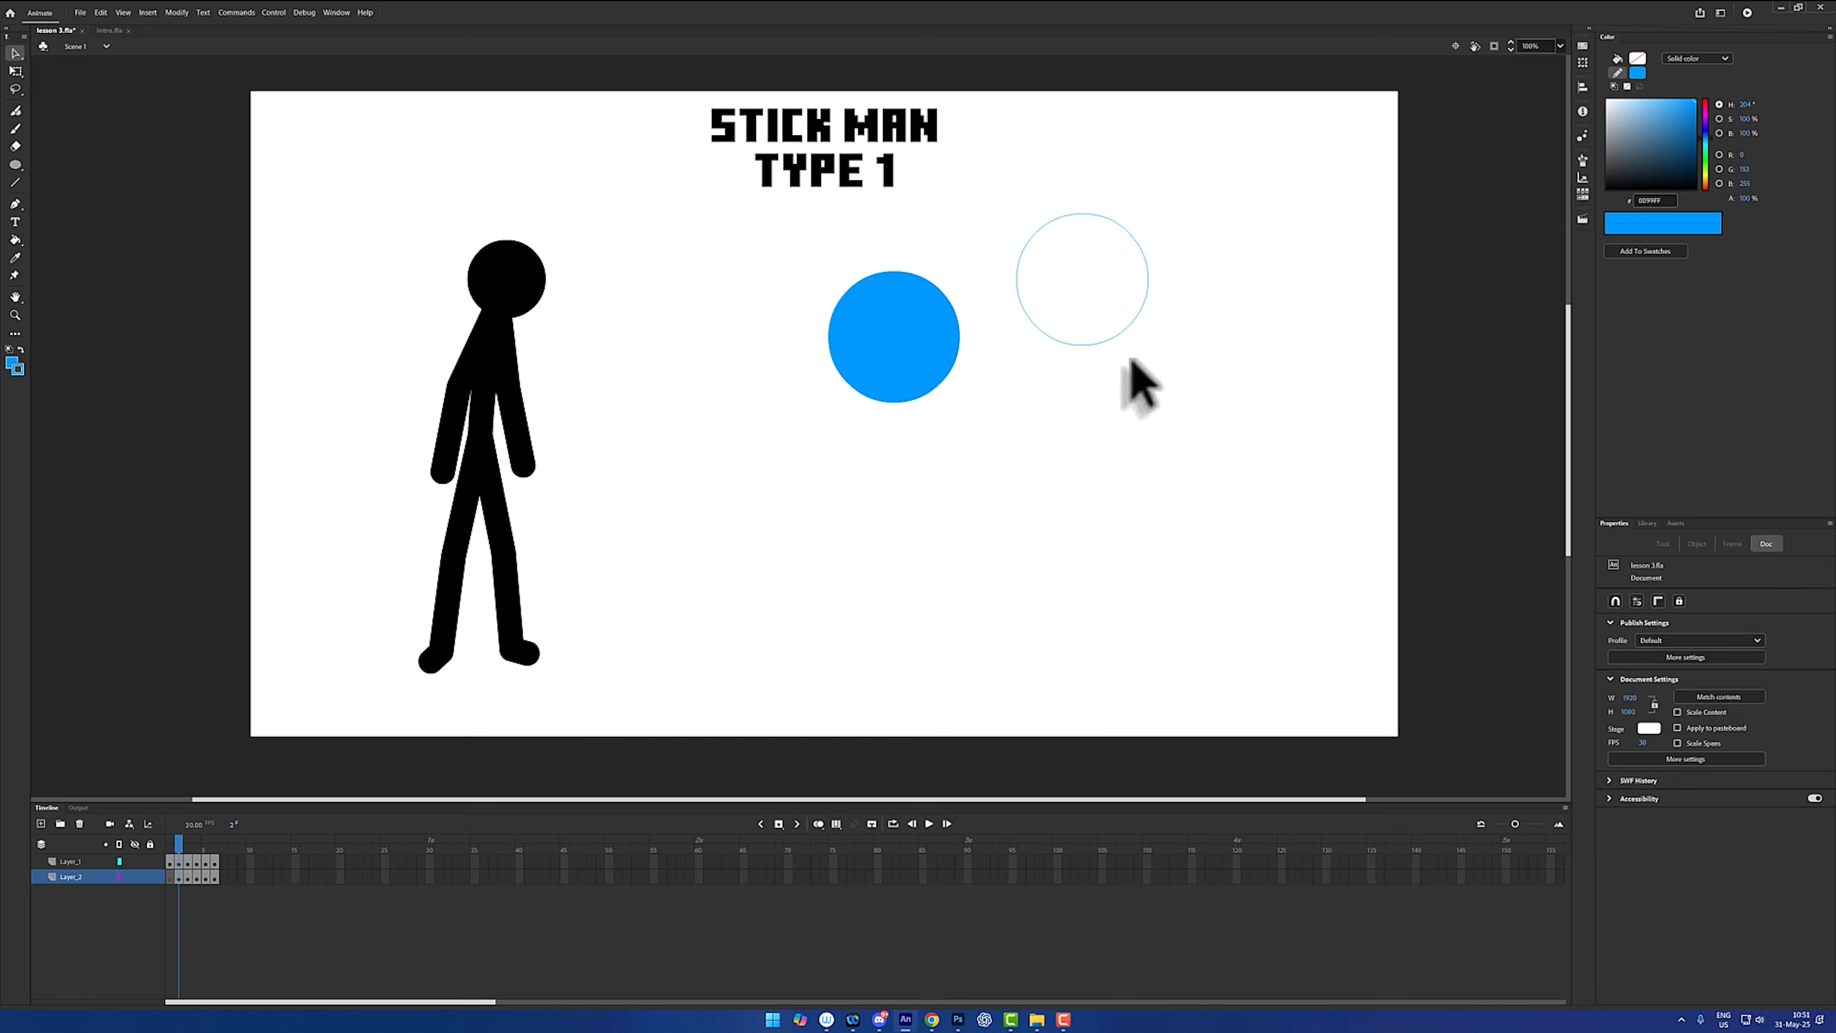
{"action": "left_click", "coordinate": [1116, 331]}
{"action": "key", "text": "ctrl+z"}
{"action": "key", "text": "ctrl+z"}
{"action": "key", "text": "ctrl+z"}
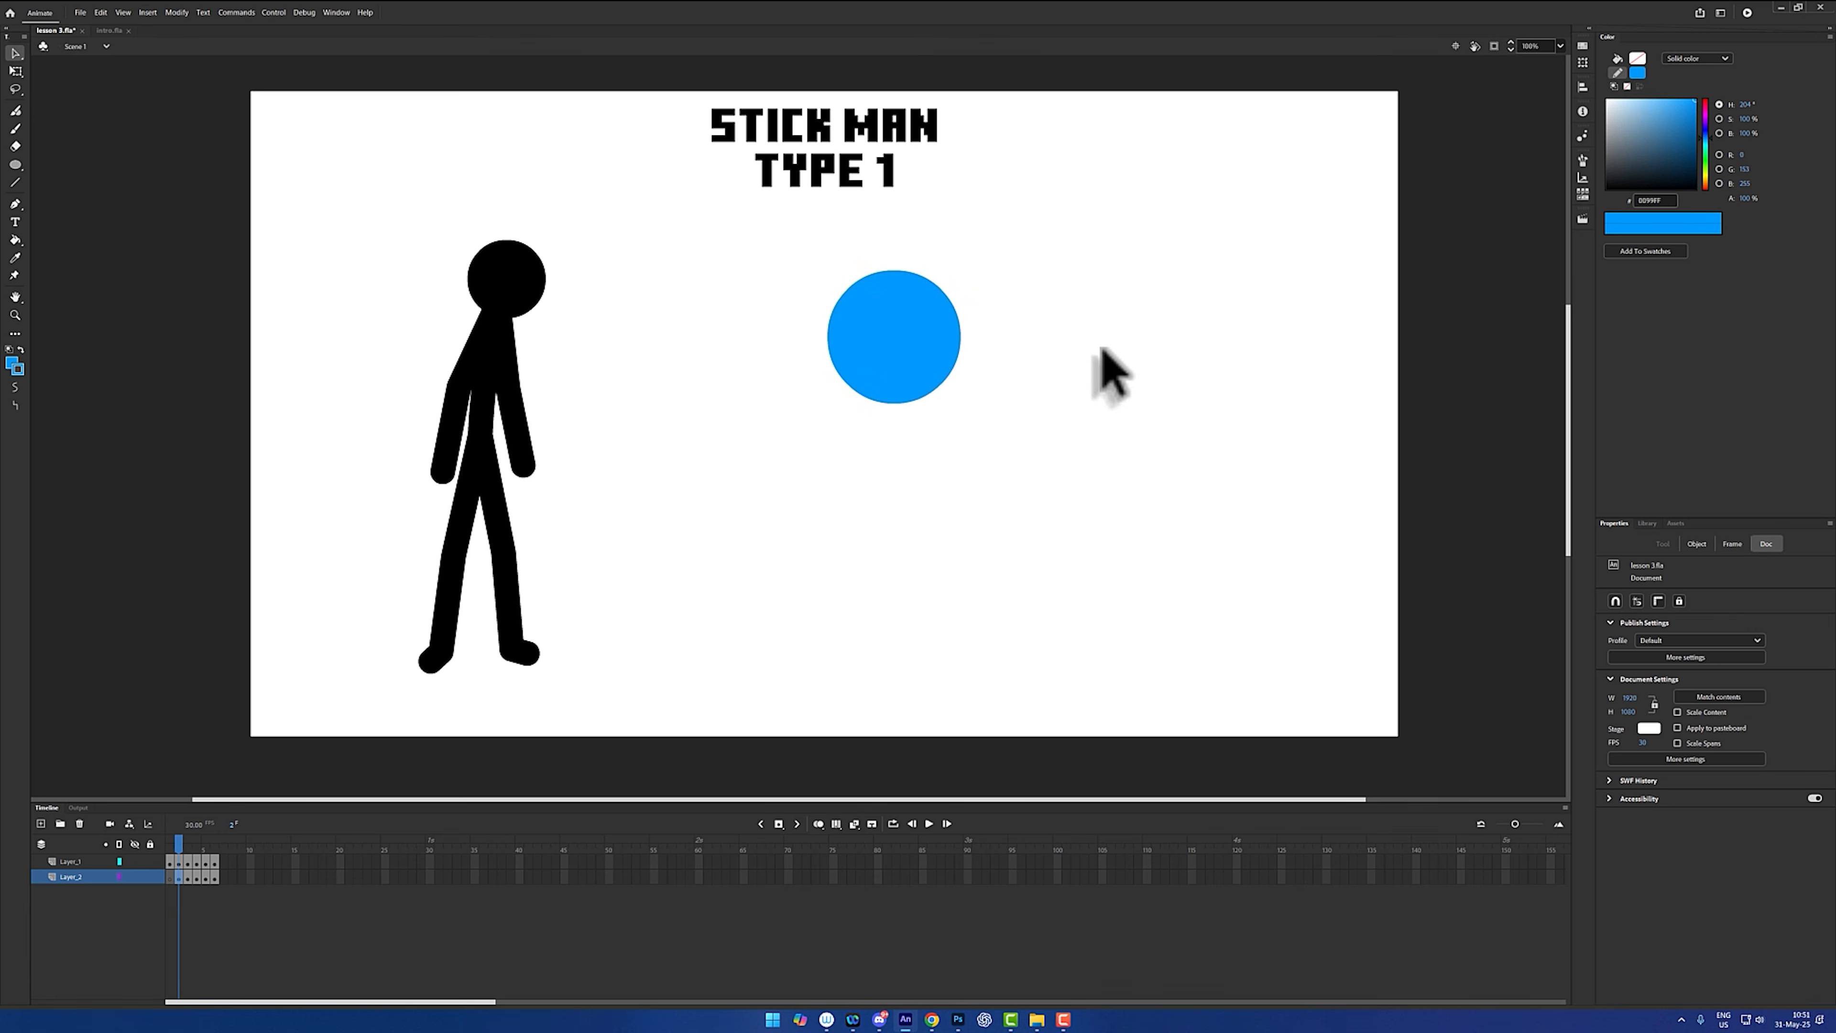
{"action": "left_click", "coordinate": [953, 367]}
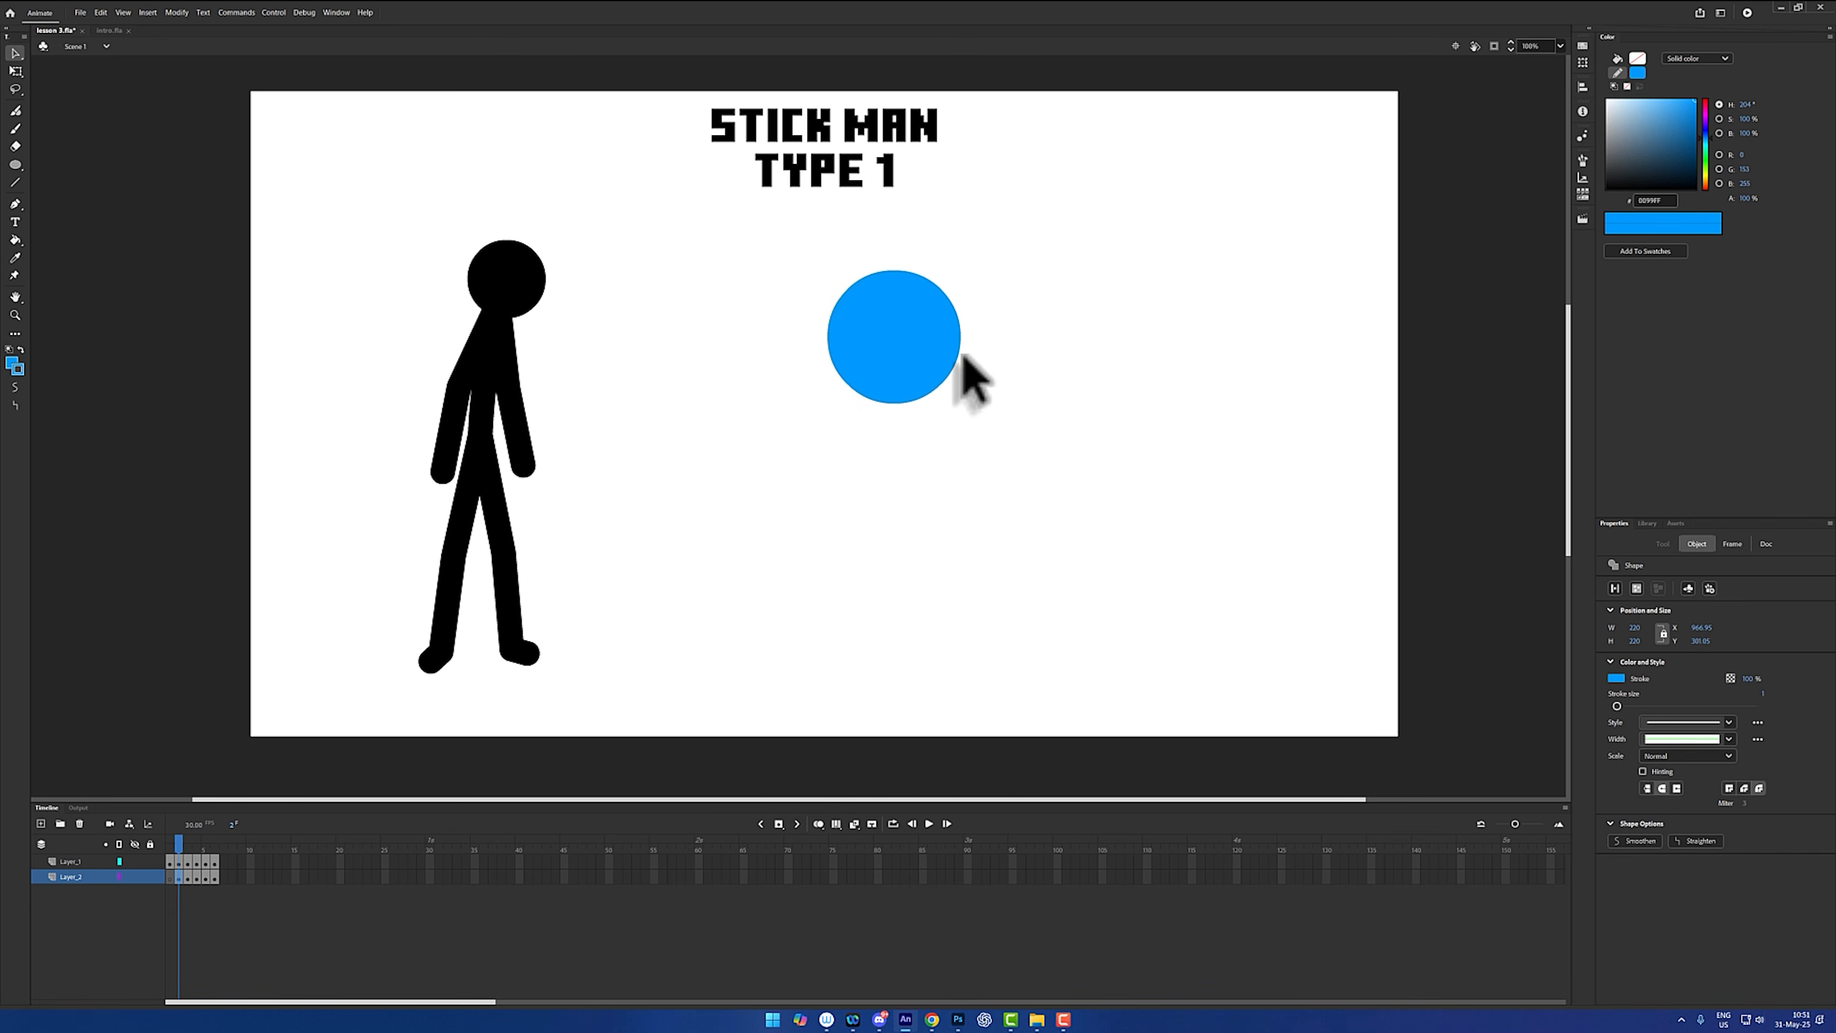
{"action": "left_click", "coordinate": [968, 365]}
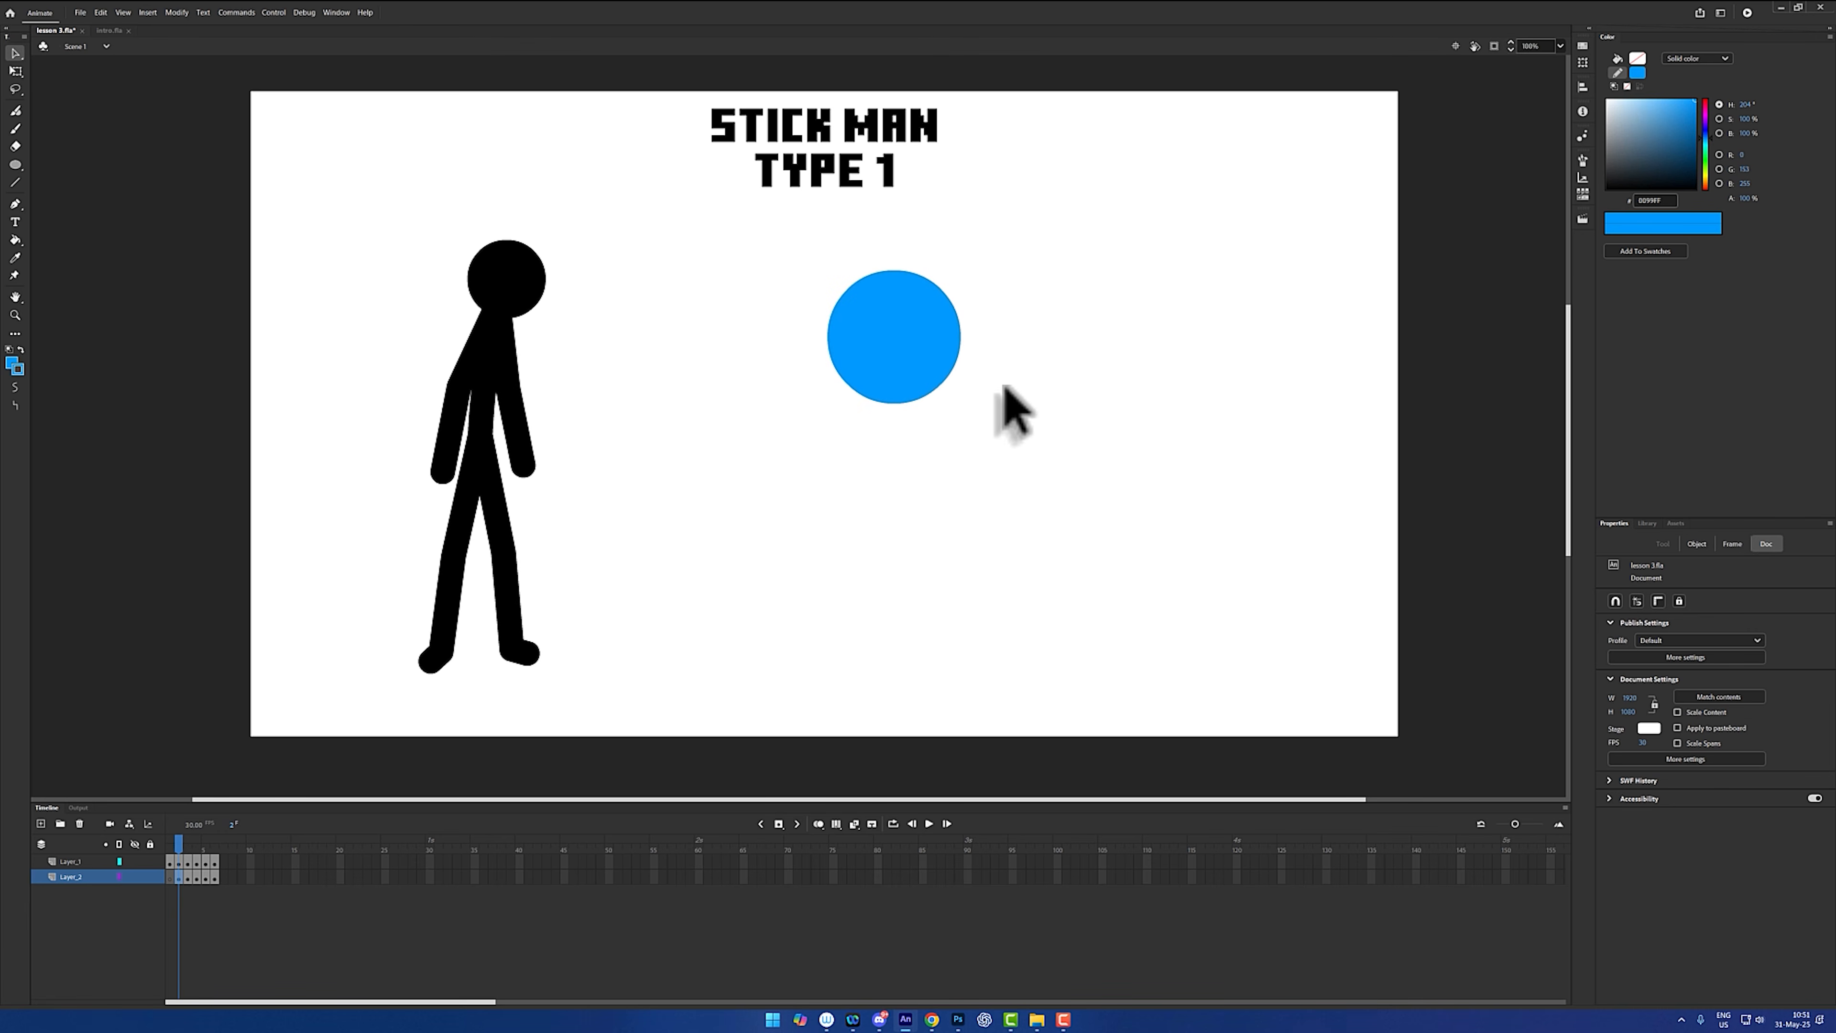
- Try a thicker stroke on the circle's red outline and set the stroke size back to 1
{"action": "left_click", "coordinate": [954, 359]}
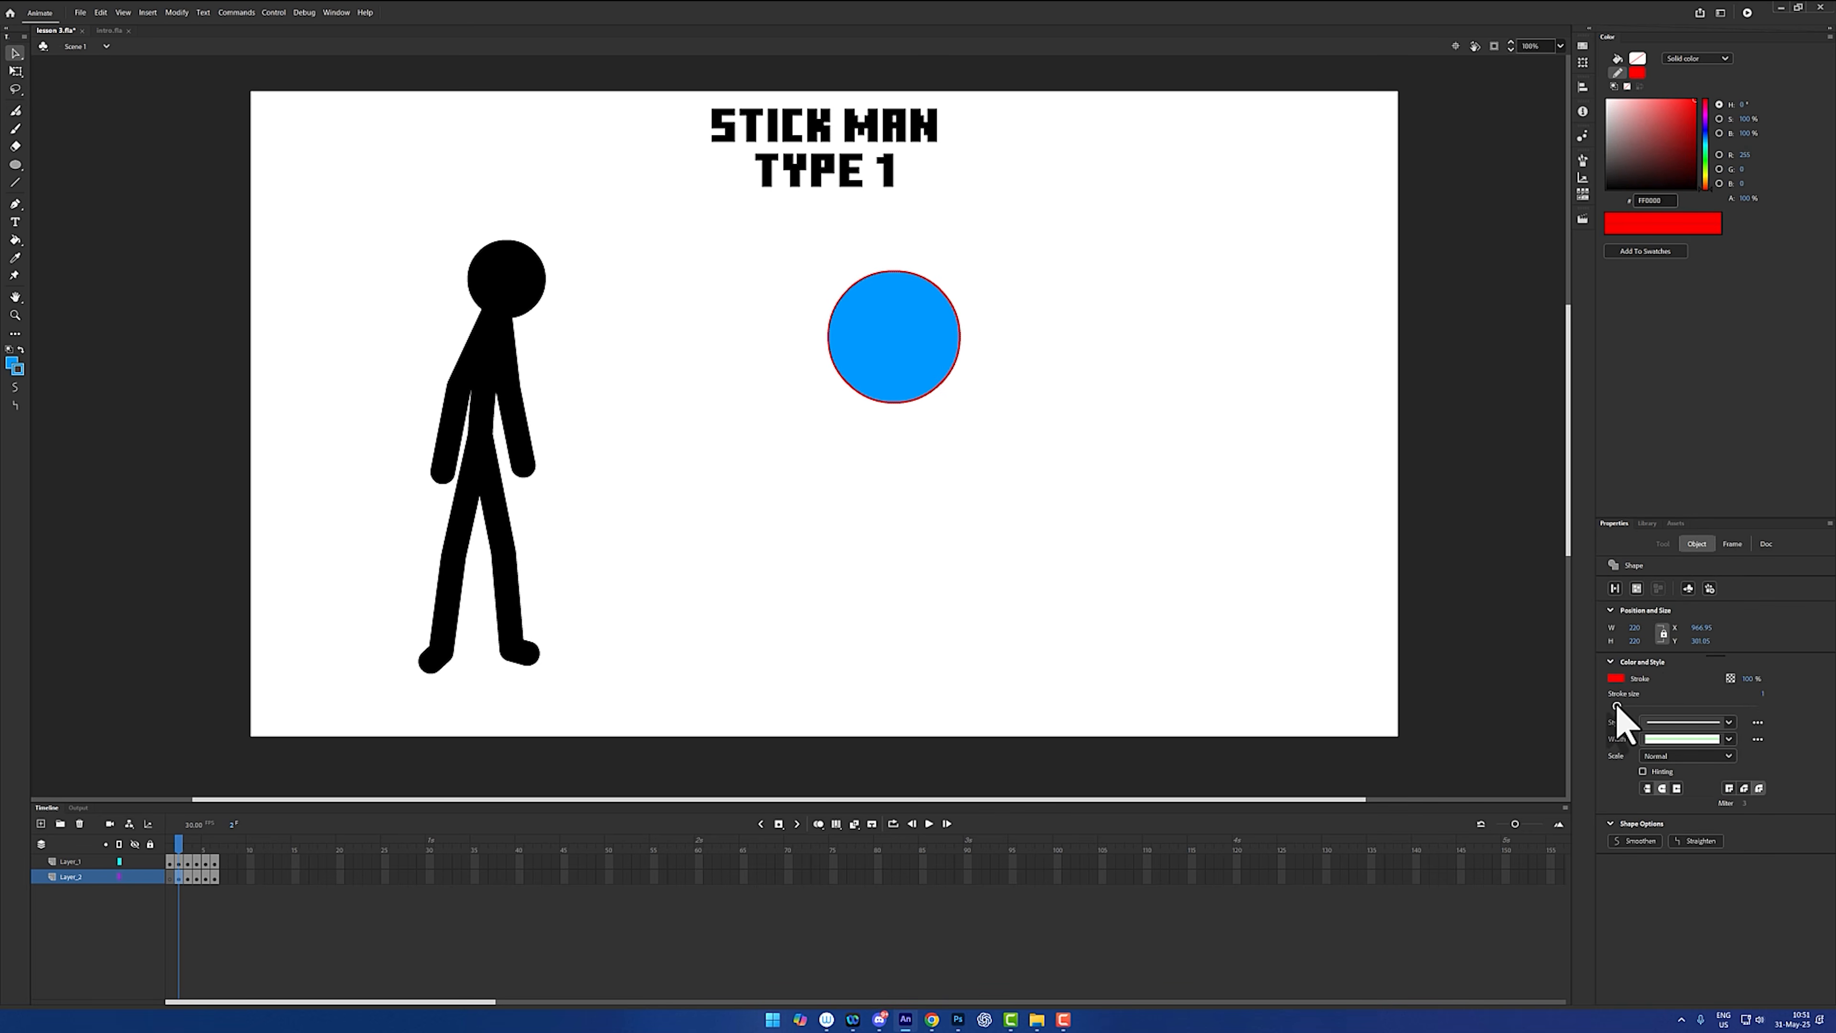
{"action": "mouse_move", "coordinate": [1616, 706]}
{"action": "left_mouse_down"}
{"action": "mouse_move", "coordinate": [1671, 706]}
{"action": "mouse_move", "coordinate": [1616, 706]}
{"action": "left_mouse_up"}
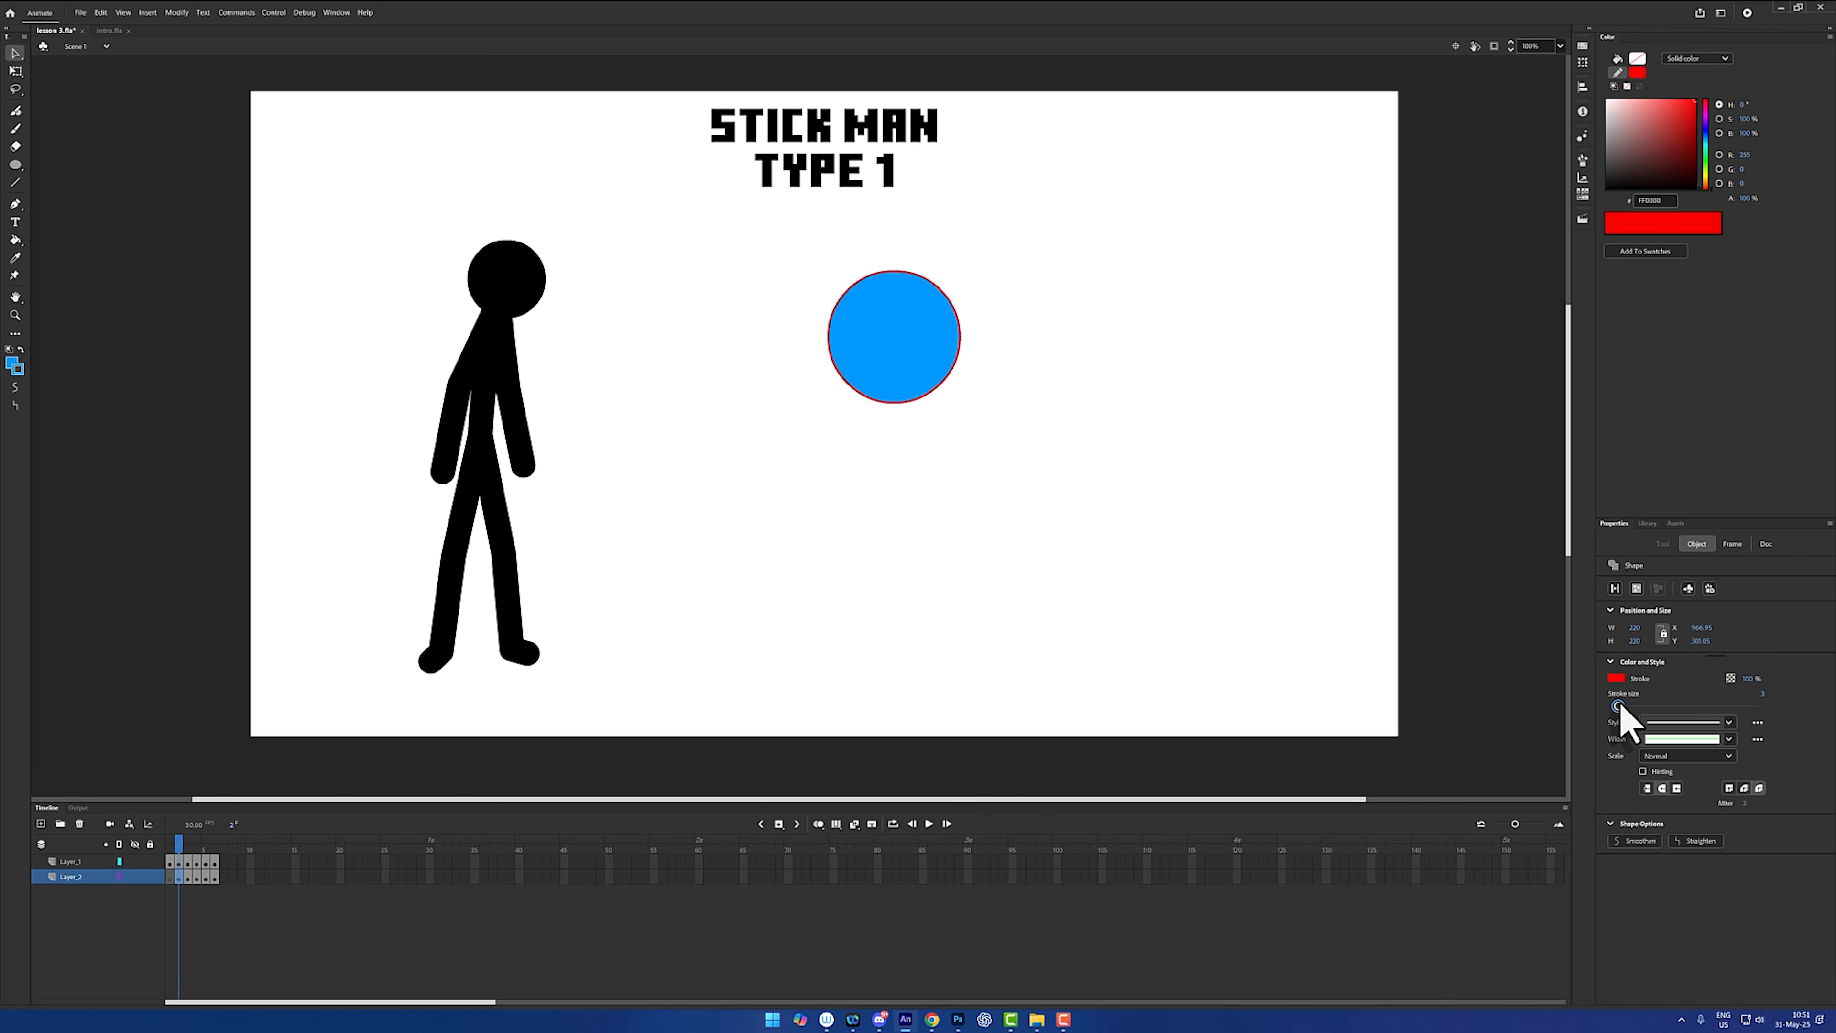
{"action": "left_click", "coordinate": [1762, 694]}
{"action": "type", "text": "1"}
{"action": "left_click", "coordinate": [1284, 599]}
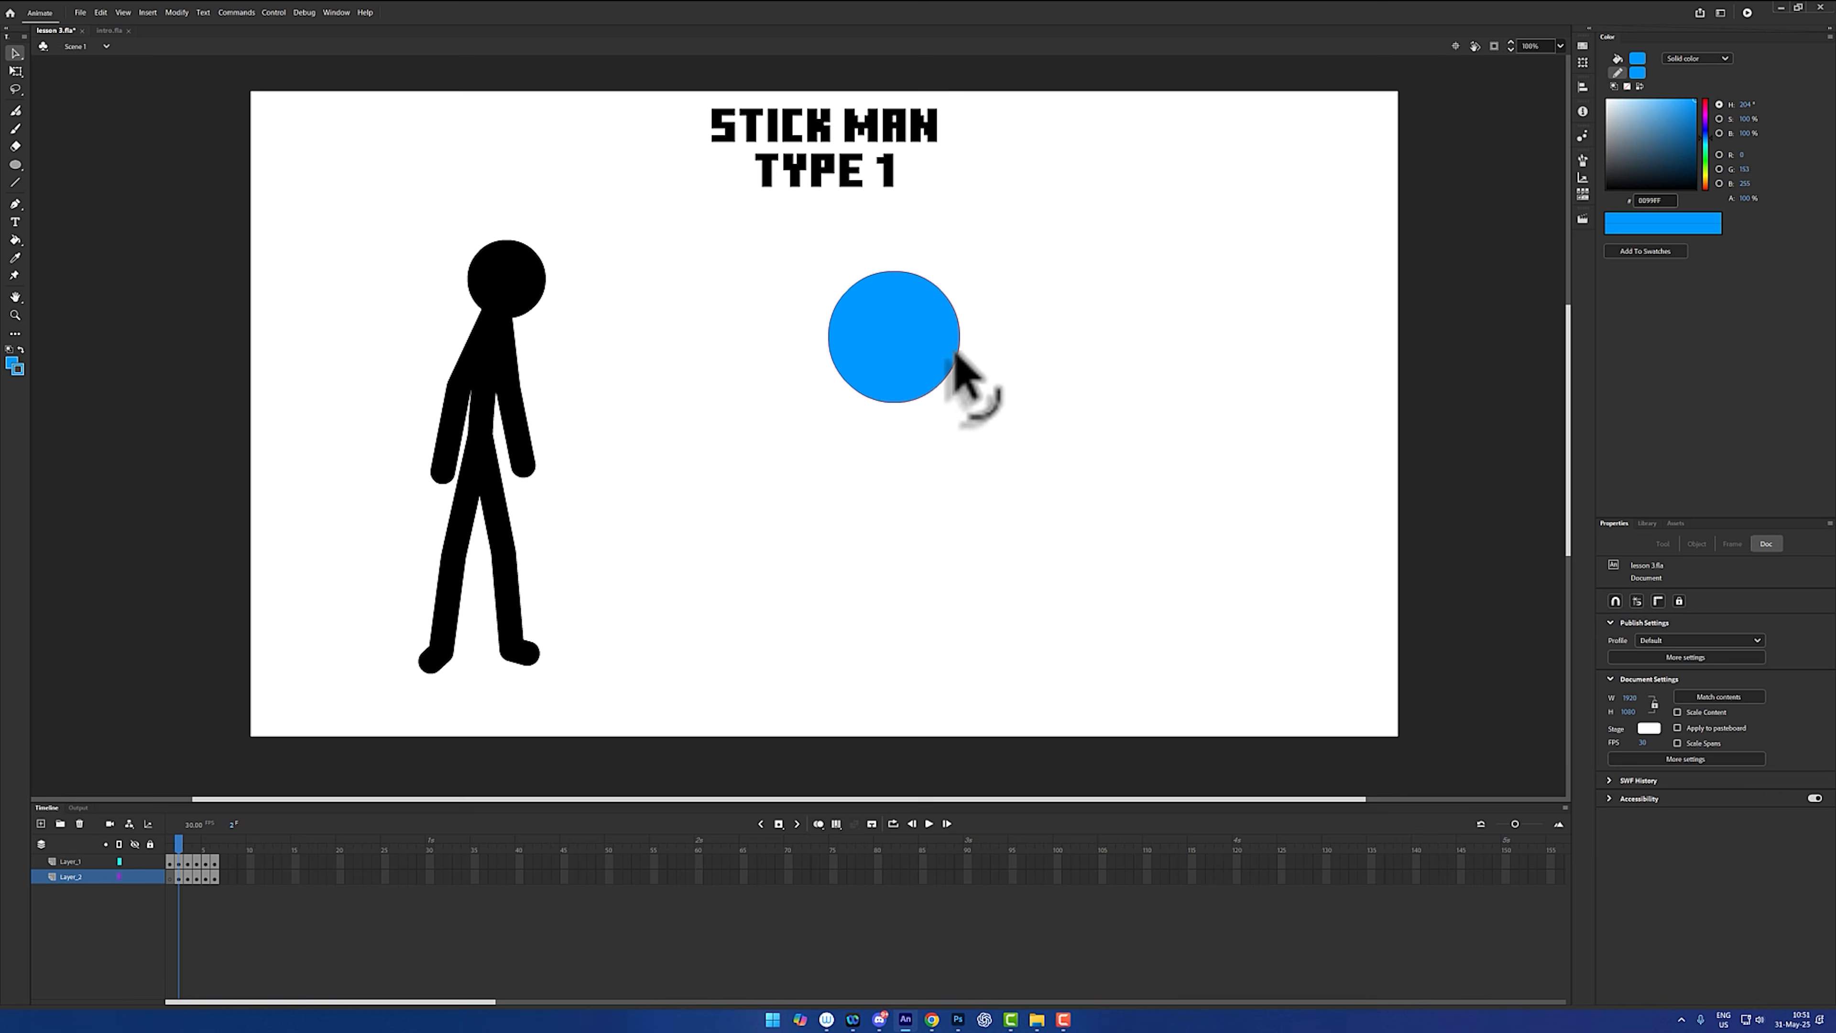
- Select the circle's fill and outline separately and together, and delete only the outline
{"action": "left_click", "coordinate": [957, 356]}
{"action": "left_click", "coordinate": [946, 350]}
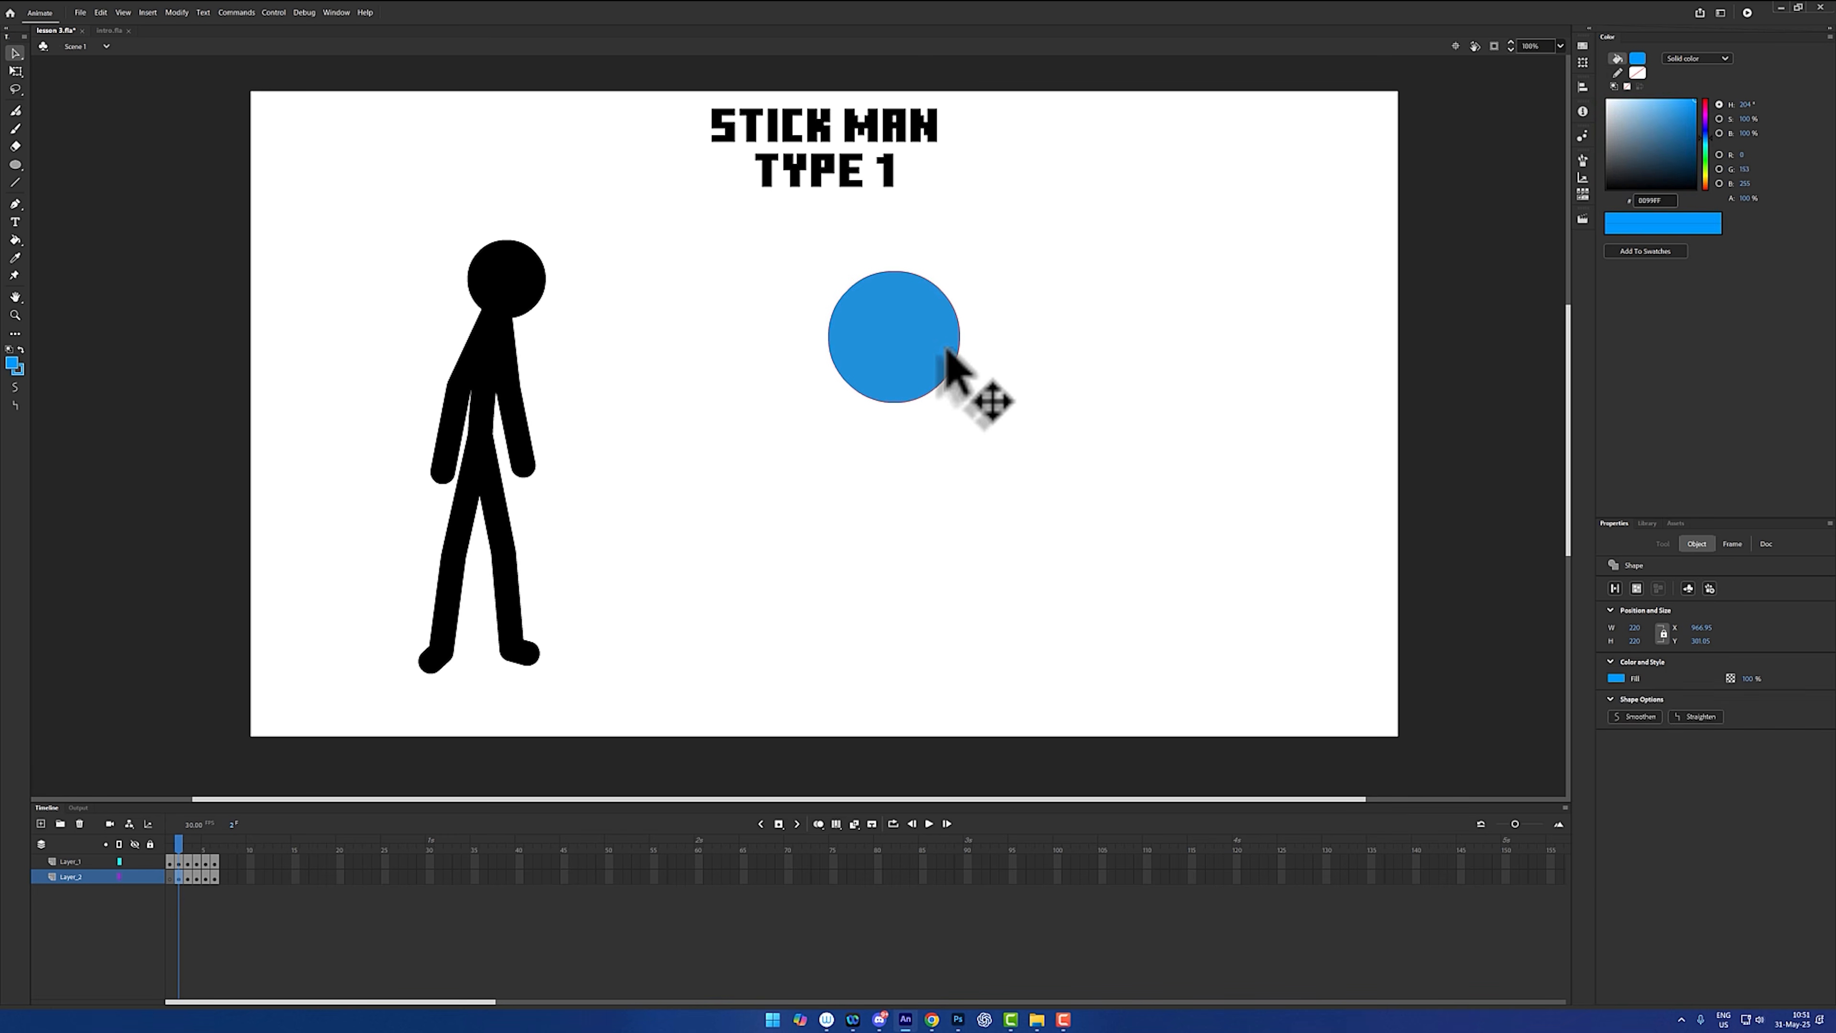
{"action": "left_click", "coordinate": [958, 348]}
{"action": "double_click", "coordinate": [942, 350]}
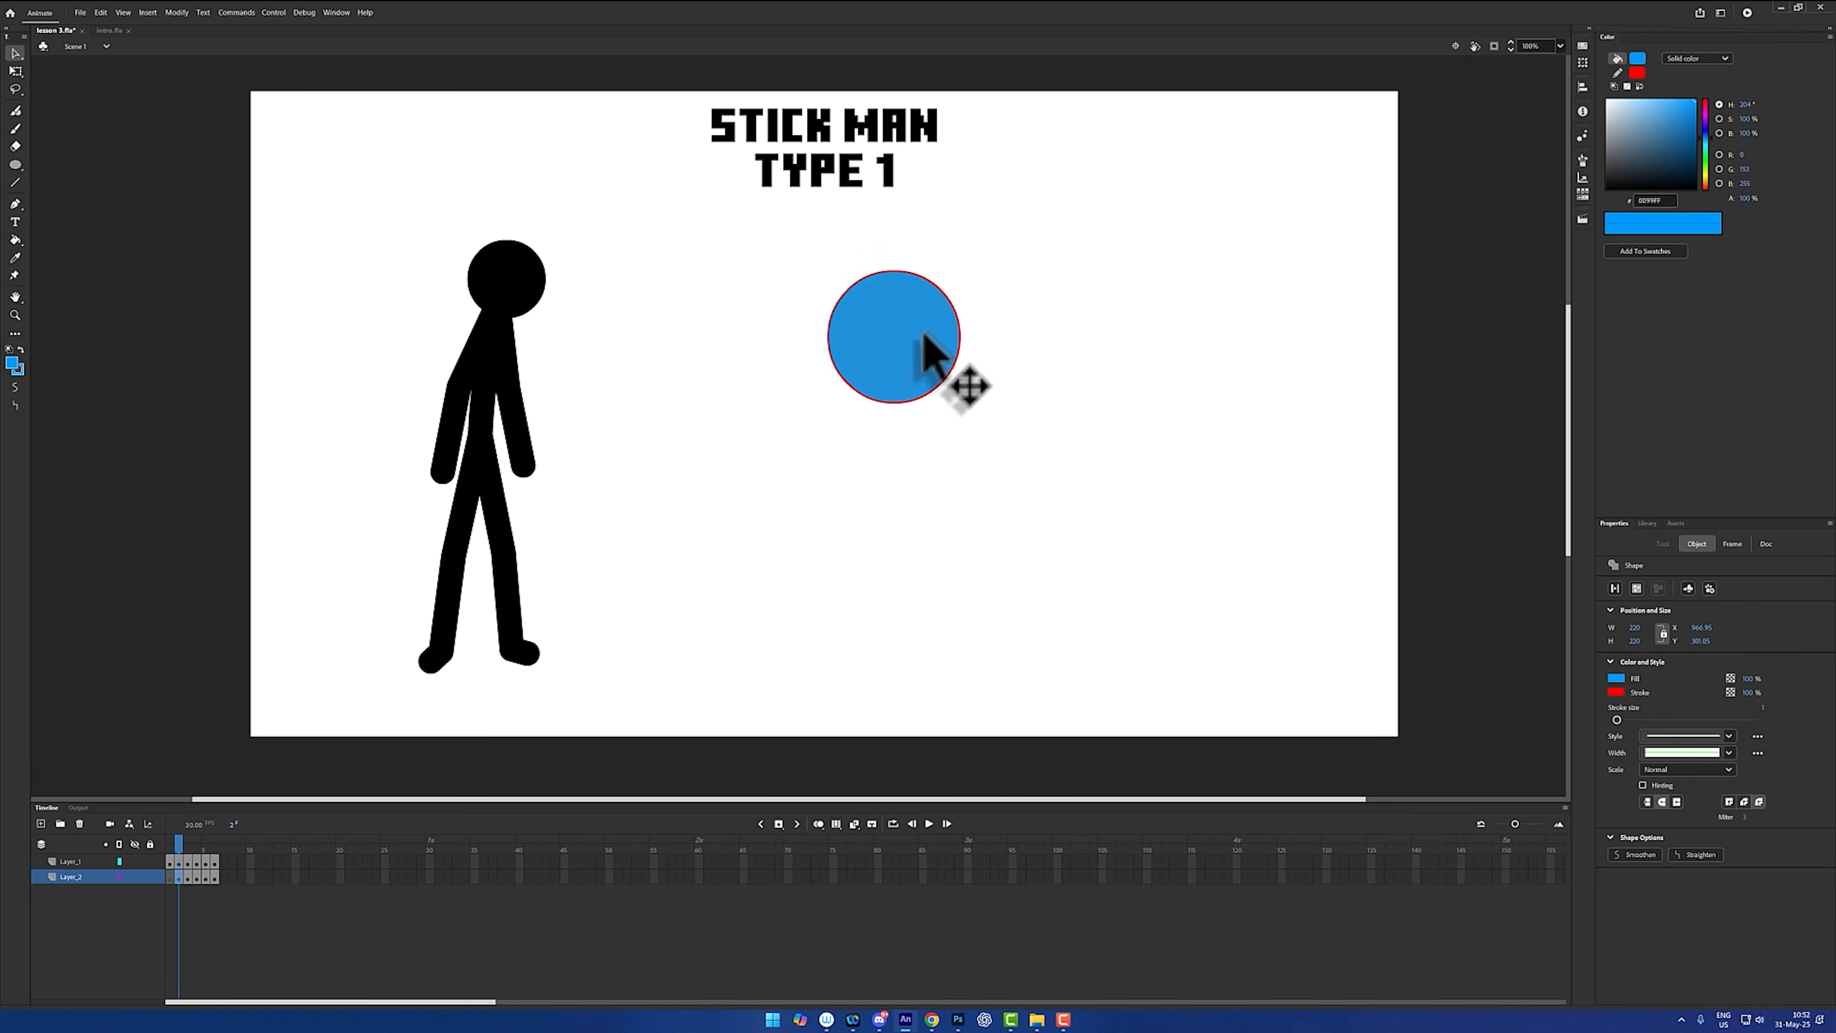
{"action": "left_click", "coordinate": [927, 394]}
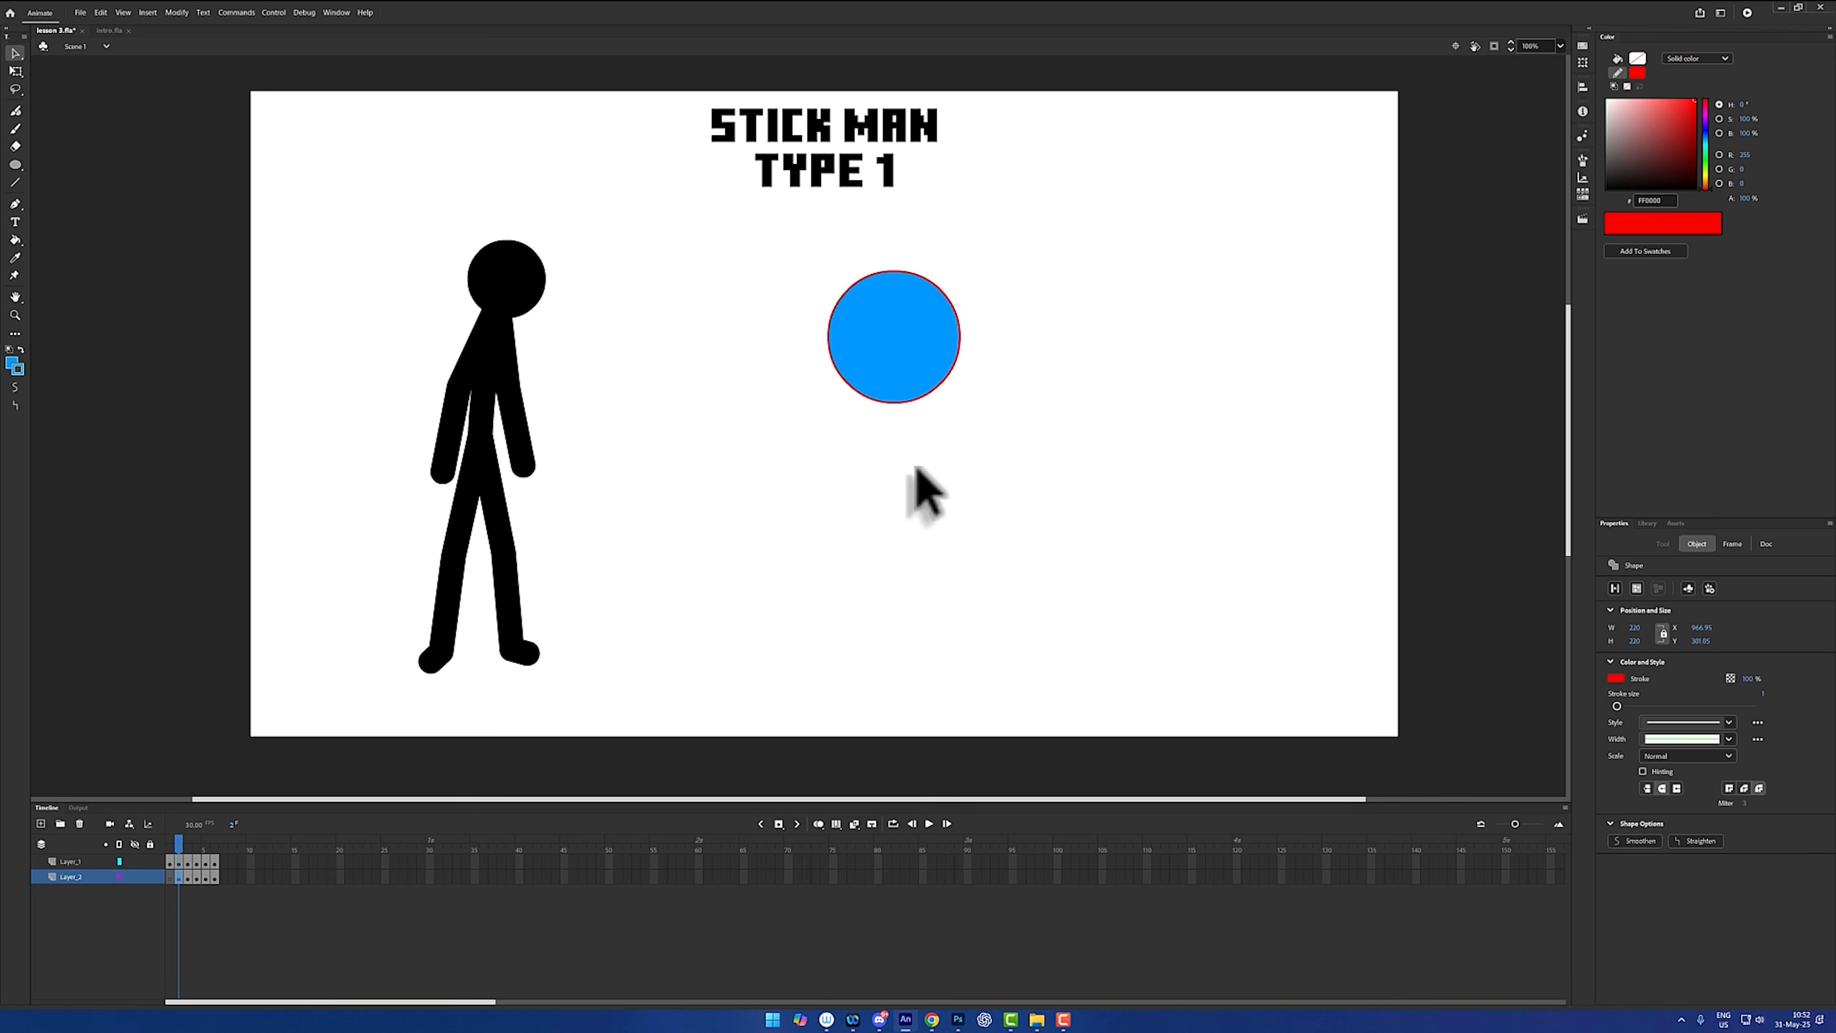
{"action": "key", "text": "Delete"}
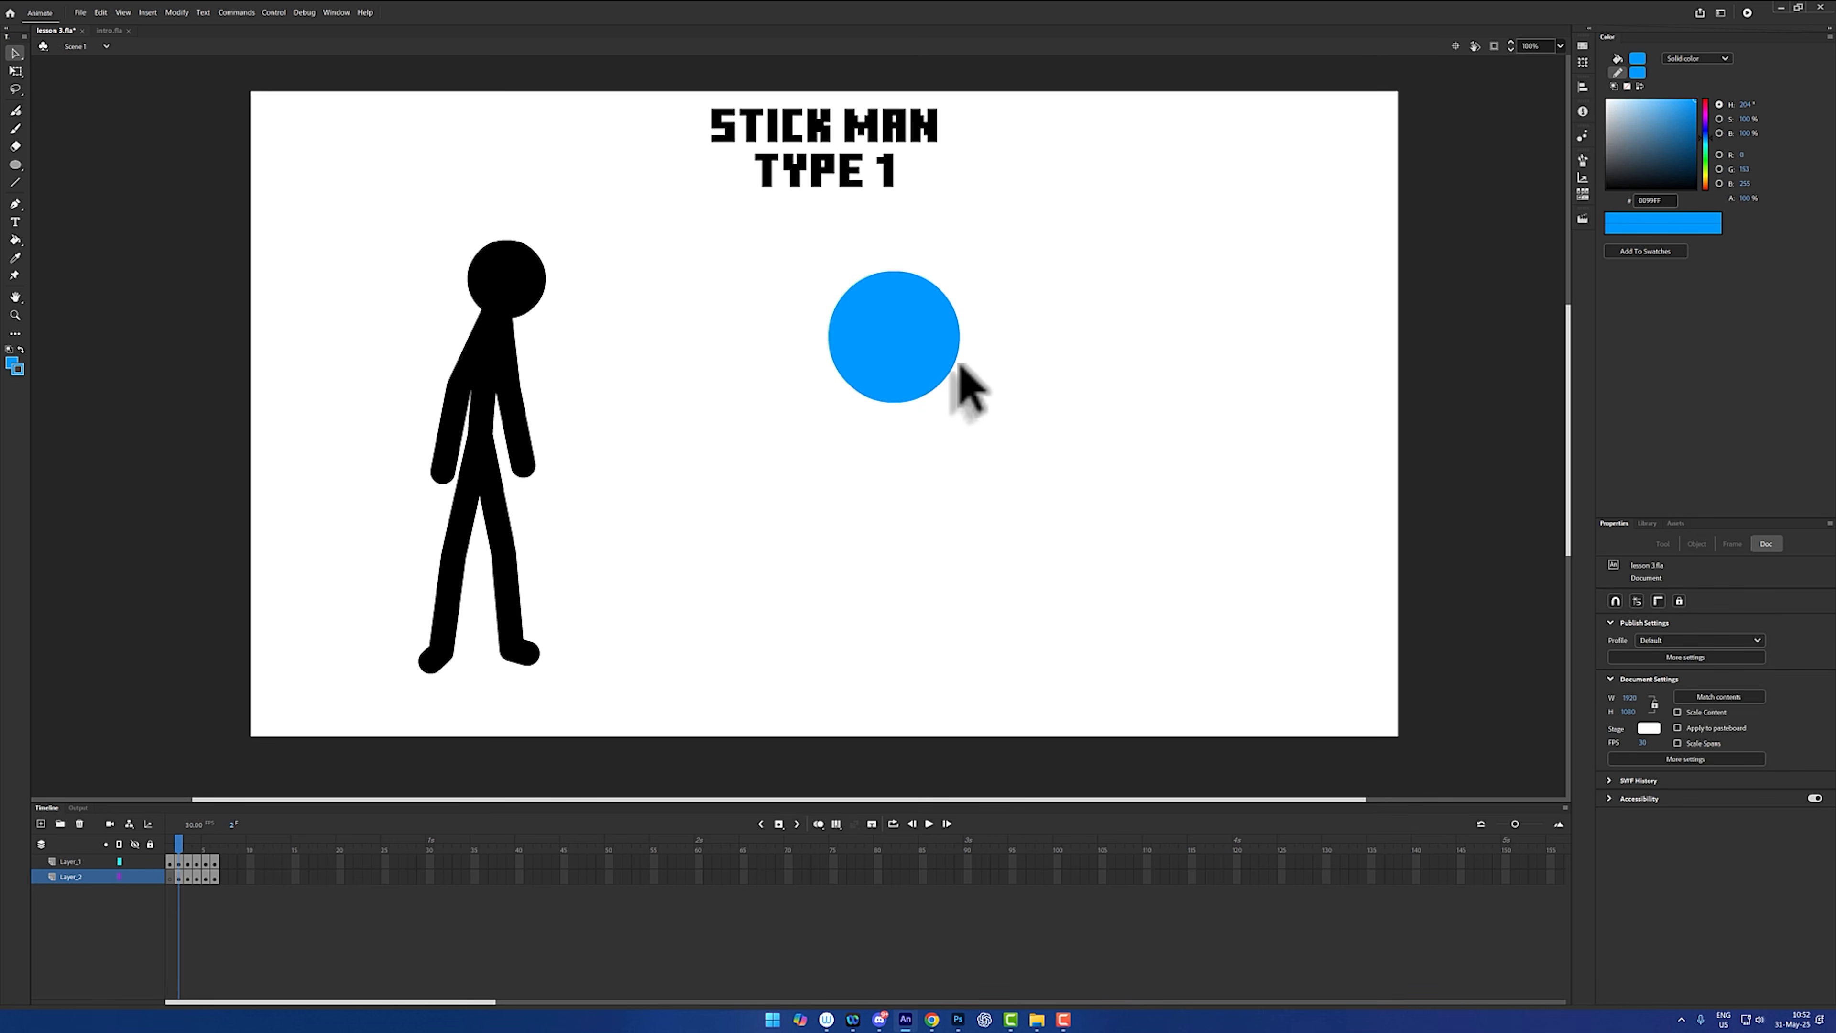
- Sample the red stroke from the circle's outline and draw short freehand red lines crossing the circle's edge all around
{"action": "key", "text": "i"}
{"action": "left_click", "coordinate": [956, 319]}
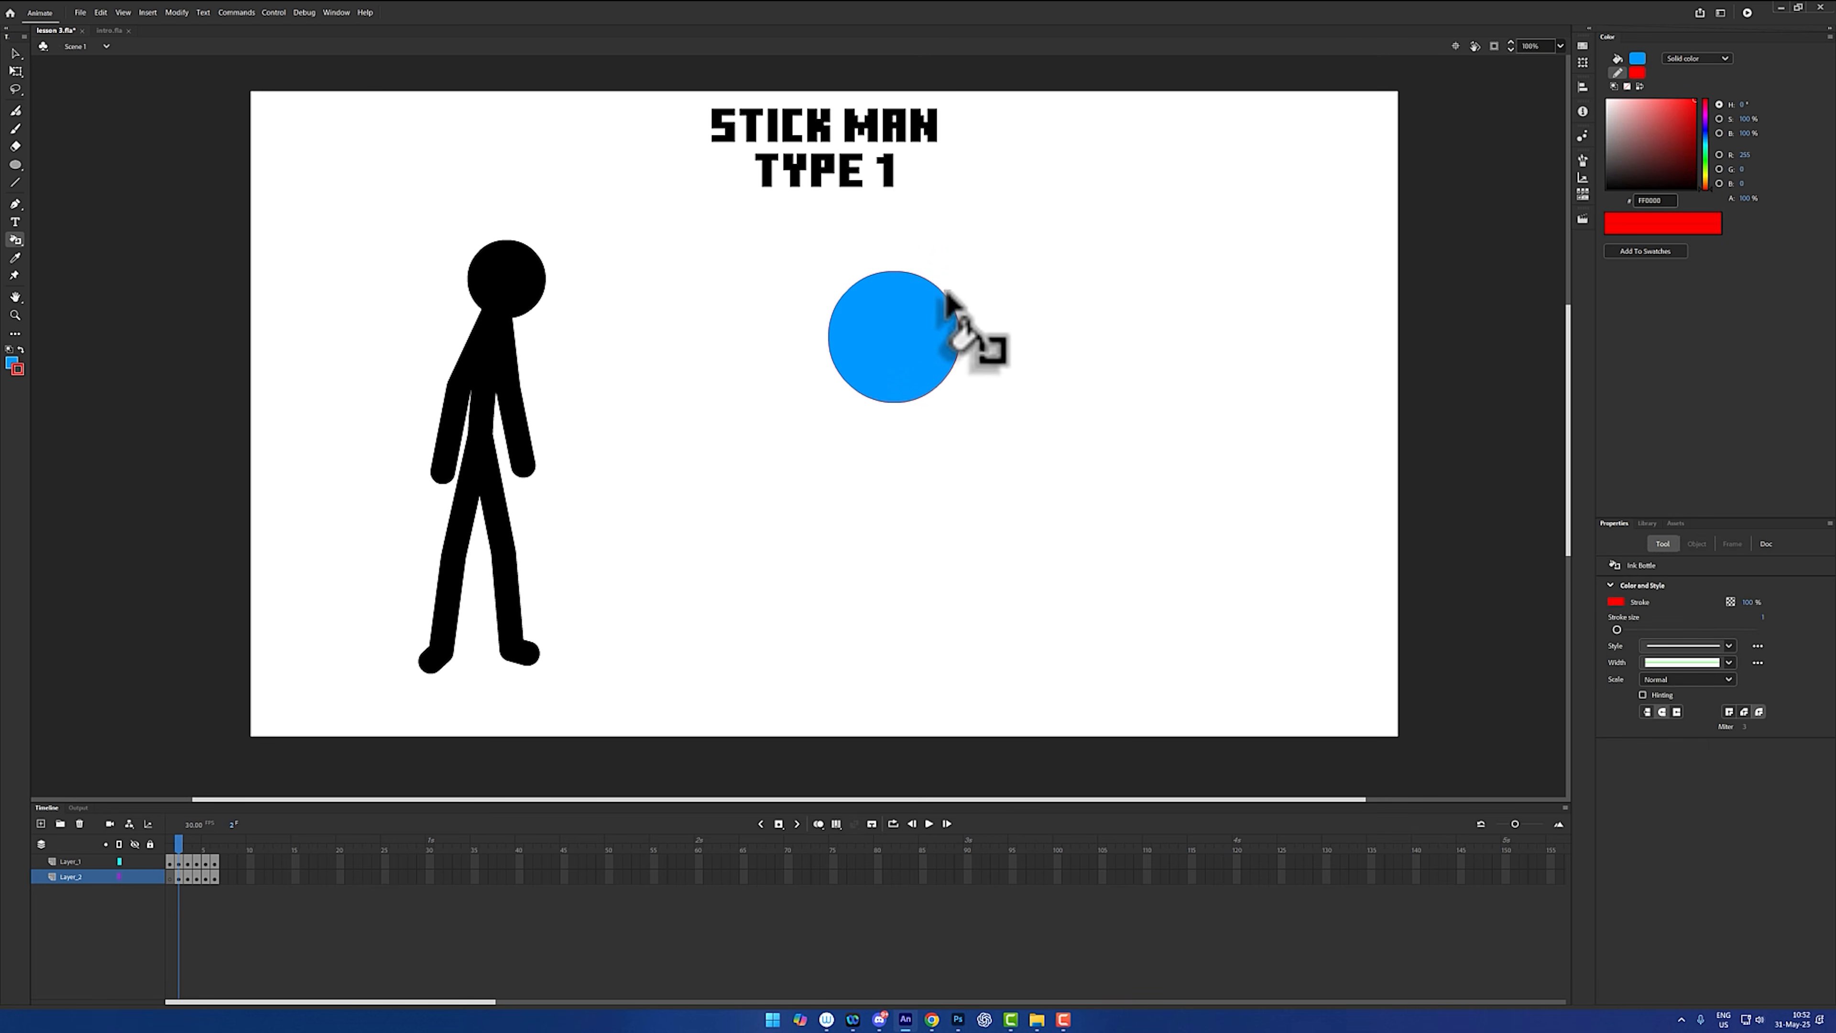
{"action": "left_click_drag", "start_coordinate": [938, 319], "coordinate": [1000, 290]}
{"action": "left_click_drag", "start_coordinate": [938, 359], "coordinate": [1022, 351]}
{"action": "mouse_move", "coordinate": [912, 374]}
{"action": "left_mouse_down"}
{"action": "mouse_move", "coordinate": [945, 429]}
{"action": "mouse_move", "coordinate": [867, 436]}
{"action": "left_mouse_up"}
{"action": "mouse_move", "coordinate": [864, 357]}
{"action": "left_mouse_down"}
{"action": "mouse_move", "coordinate": [826, 402]}
{"action": "mouse_move", "coordinate": [846, 337]}
{"action": "left_mouse_up"}
{"action": "left_click_drag", "start_coordinate": [798, 315], "coordinate": [849, 318]}
{"action": "left_click_drag", "start_coordinate": [816, 295], "coordinate": [863, 295]}
{"action": "key", "text": "v"}
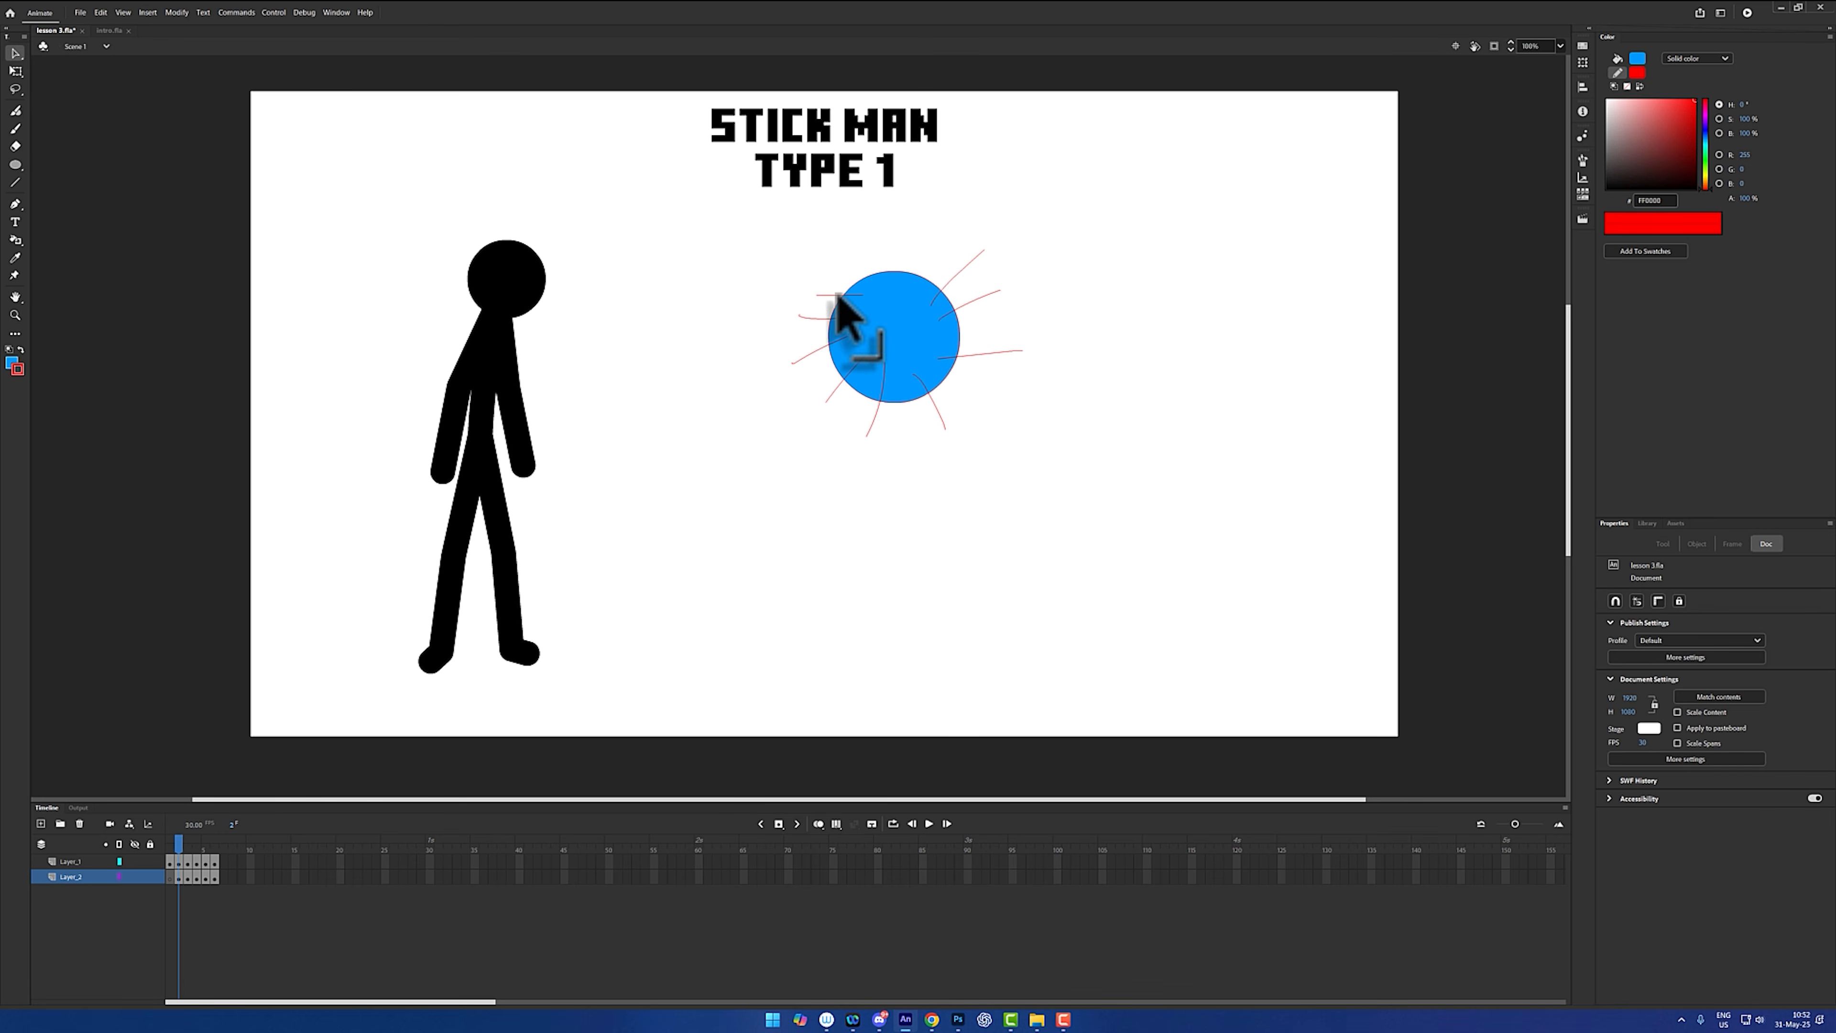
- Select the red line segments inside the circle individually and together, move them off the circle, and undo the moves
{"action": "left_click", "coordinate": [844, 331]}
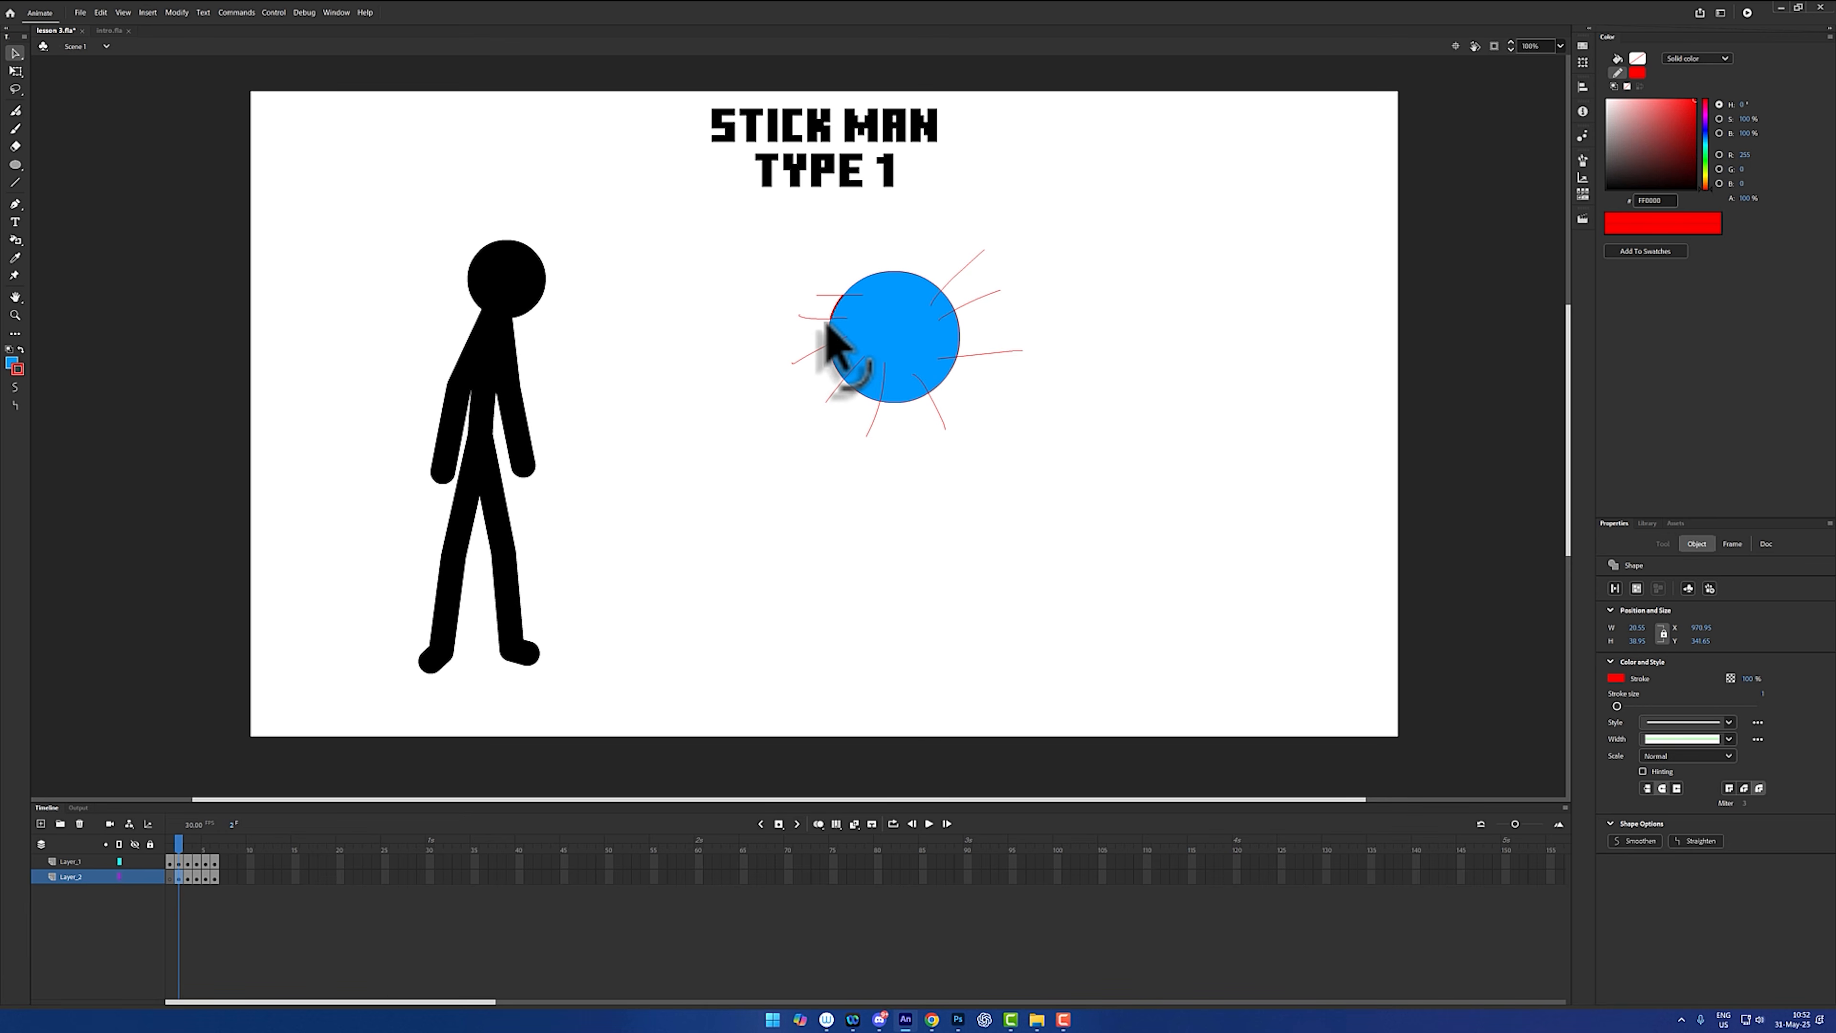
{"action": "left_click", "coordinate": [839, 356]}
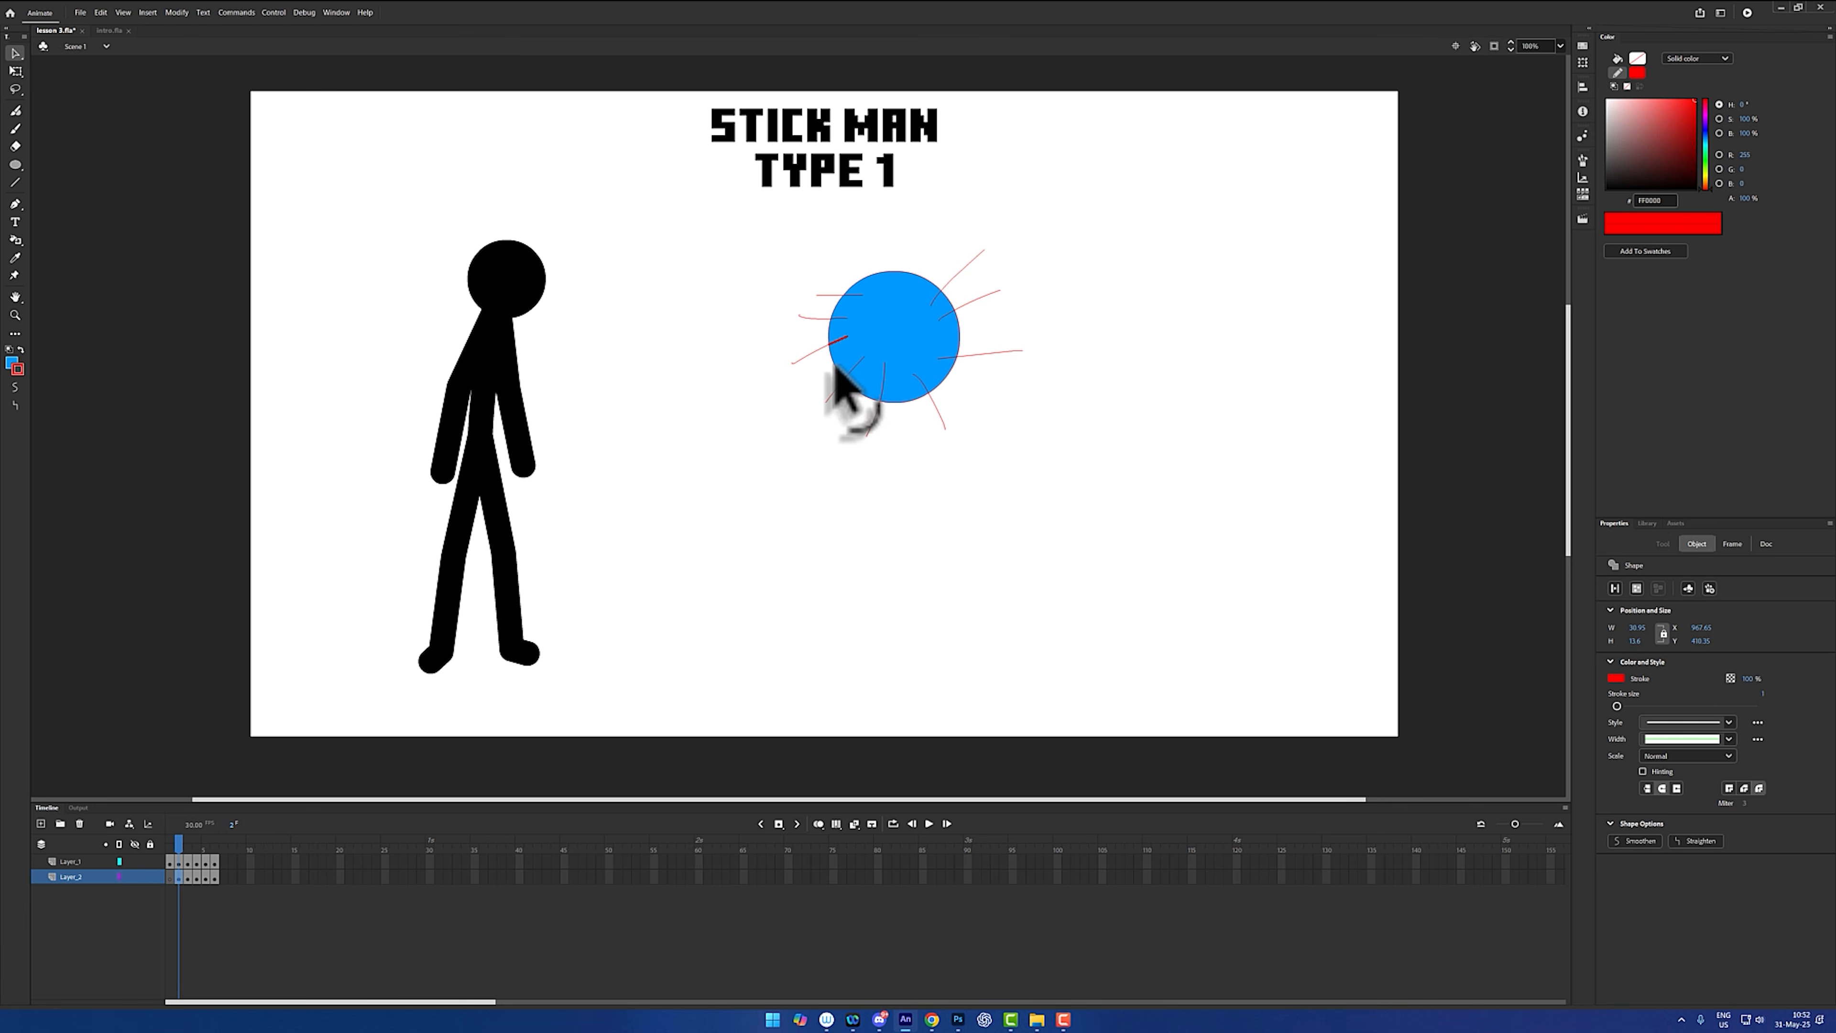
{"action": "left_click", "coordinate": [886, 384]}
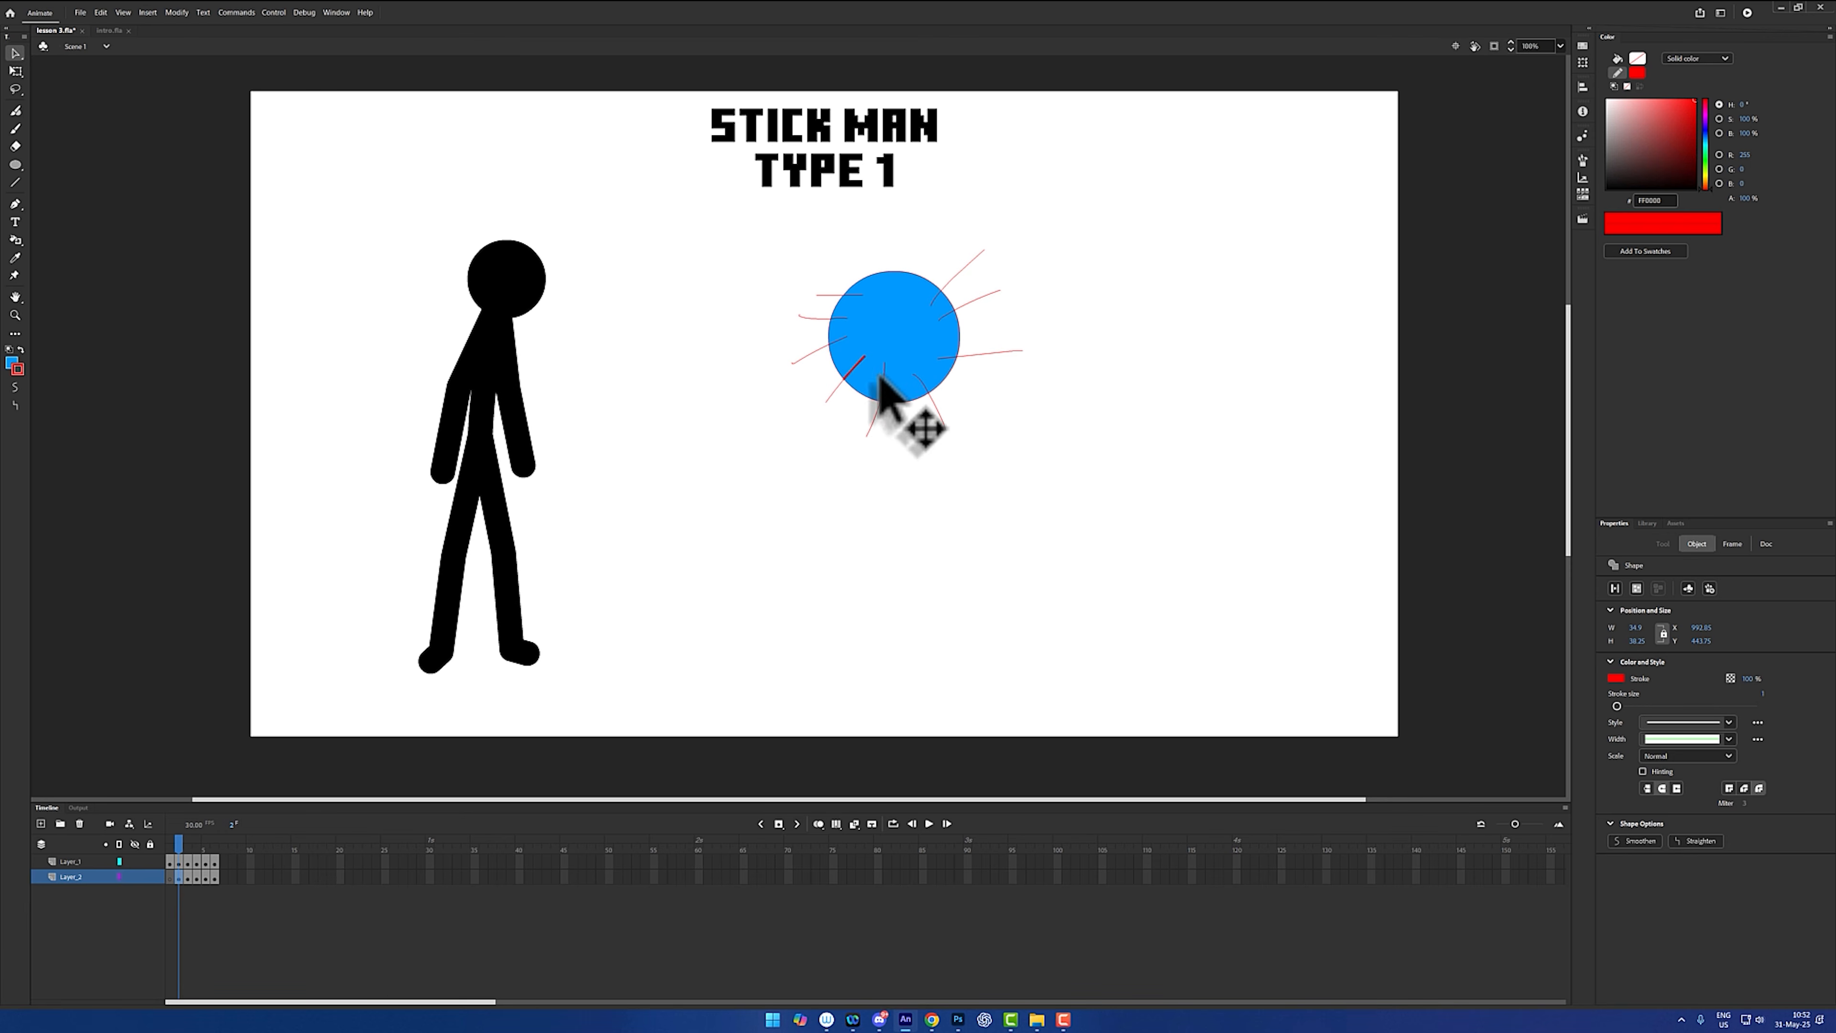
{"action": "left_click", "coordinate": [920, 380], "text": "shift"}
{"action": "left_click", "coordinate": [943, 357], "text": "shift"}
{"action": "left_click", "coordinate": [948, 313], "text": "shift"}
{"action": "left_click", "coordinate": [936, 298], "text": "shift"}
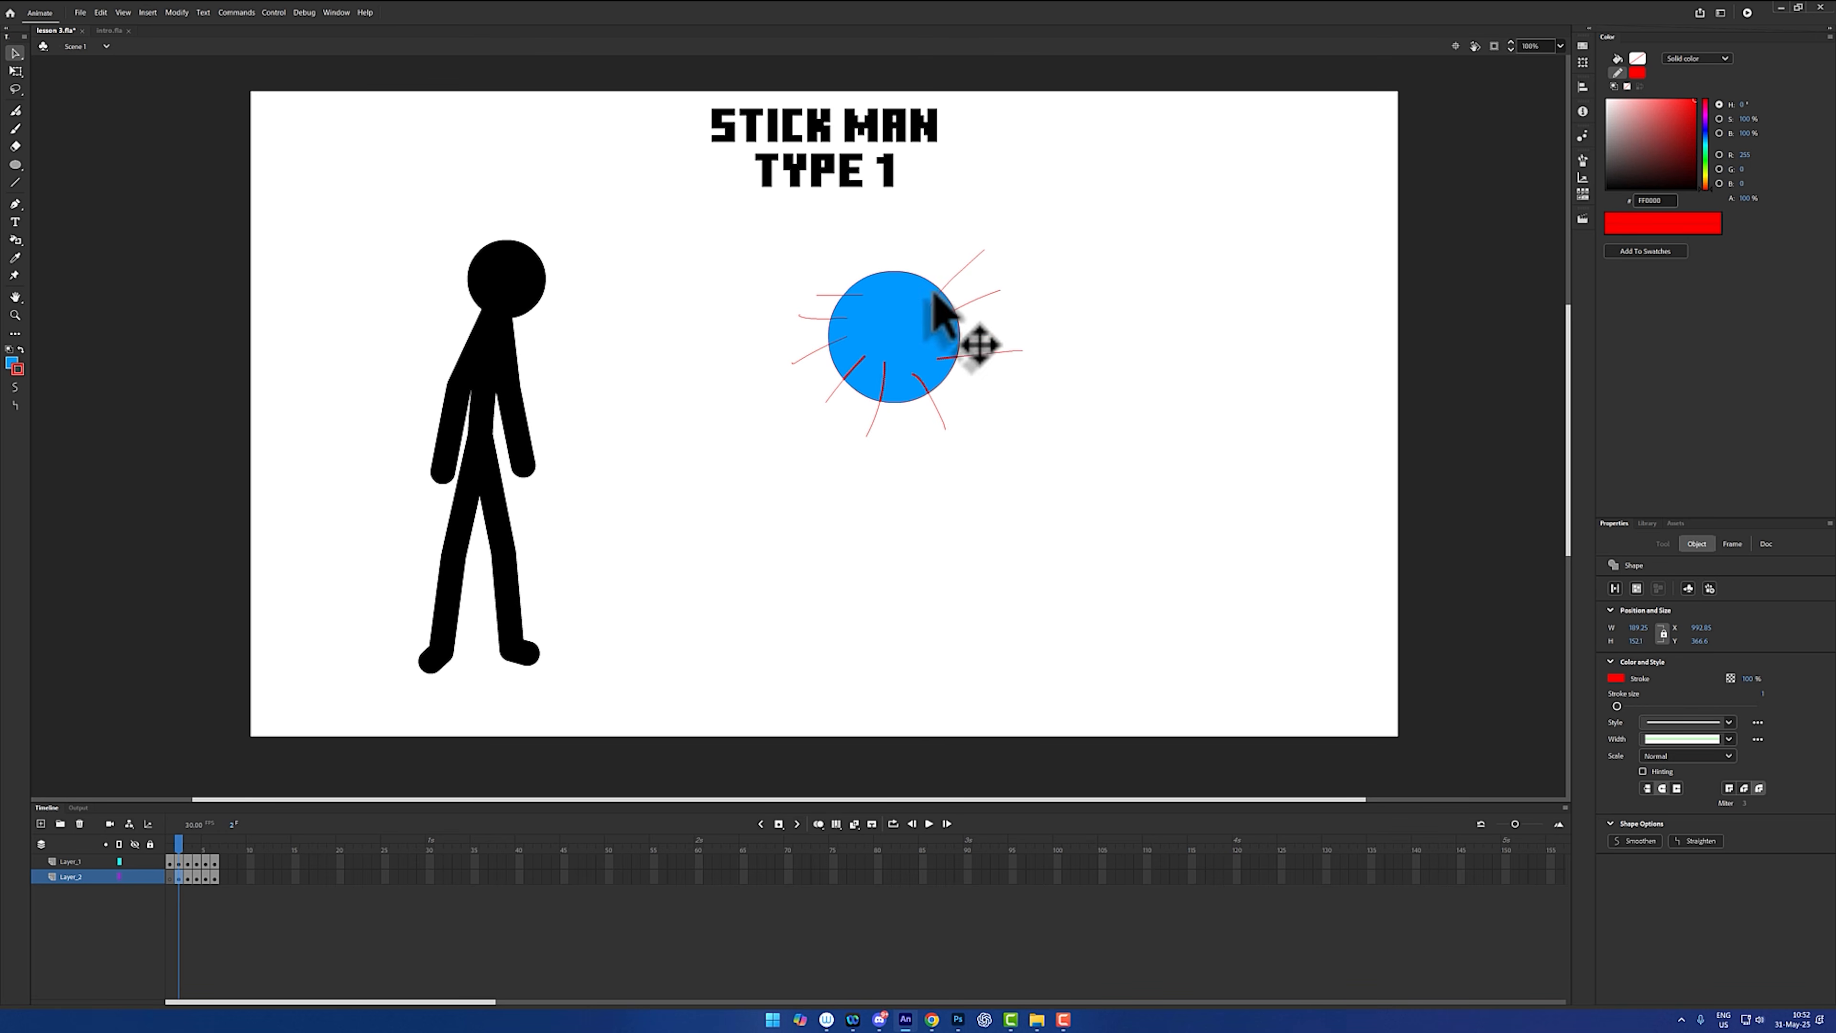
{"action": "left_click", "coordinate": [854, 295], "text": "shift"}
{"action": "left_click", "coordinate": [845, 318], "text": "shift"}
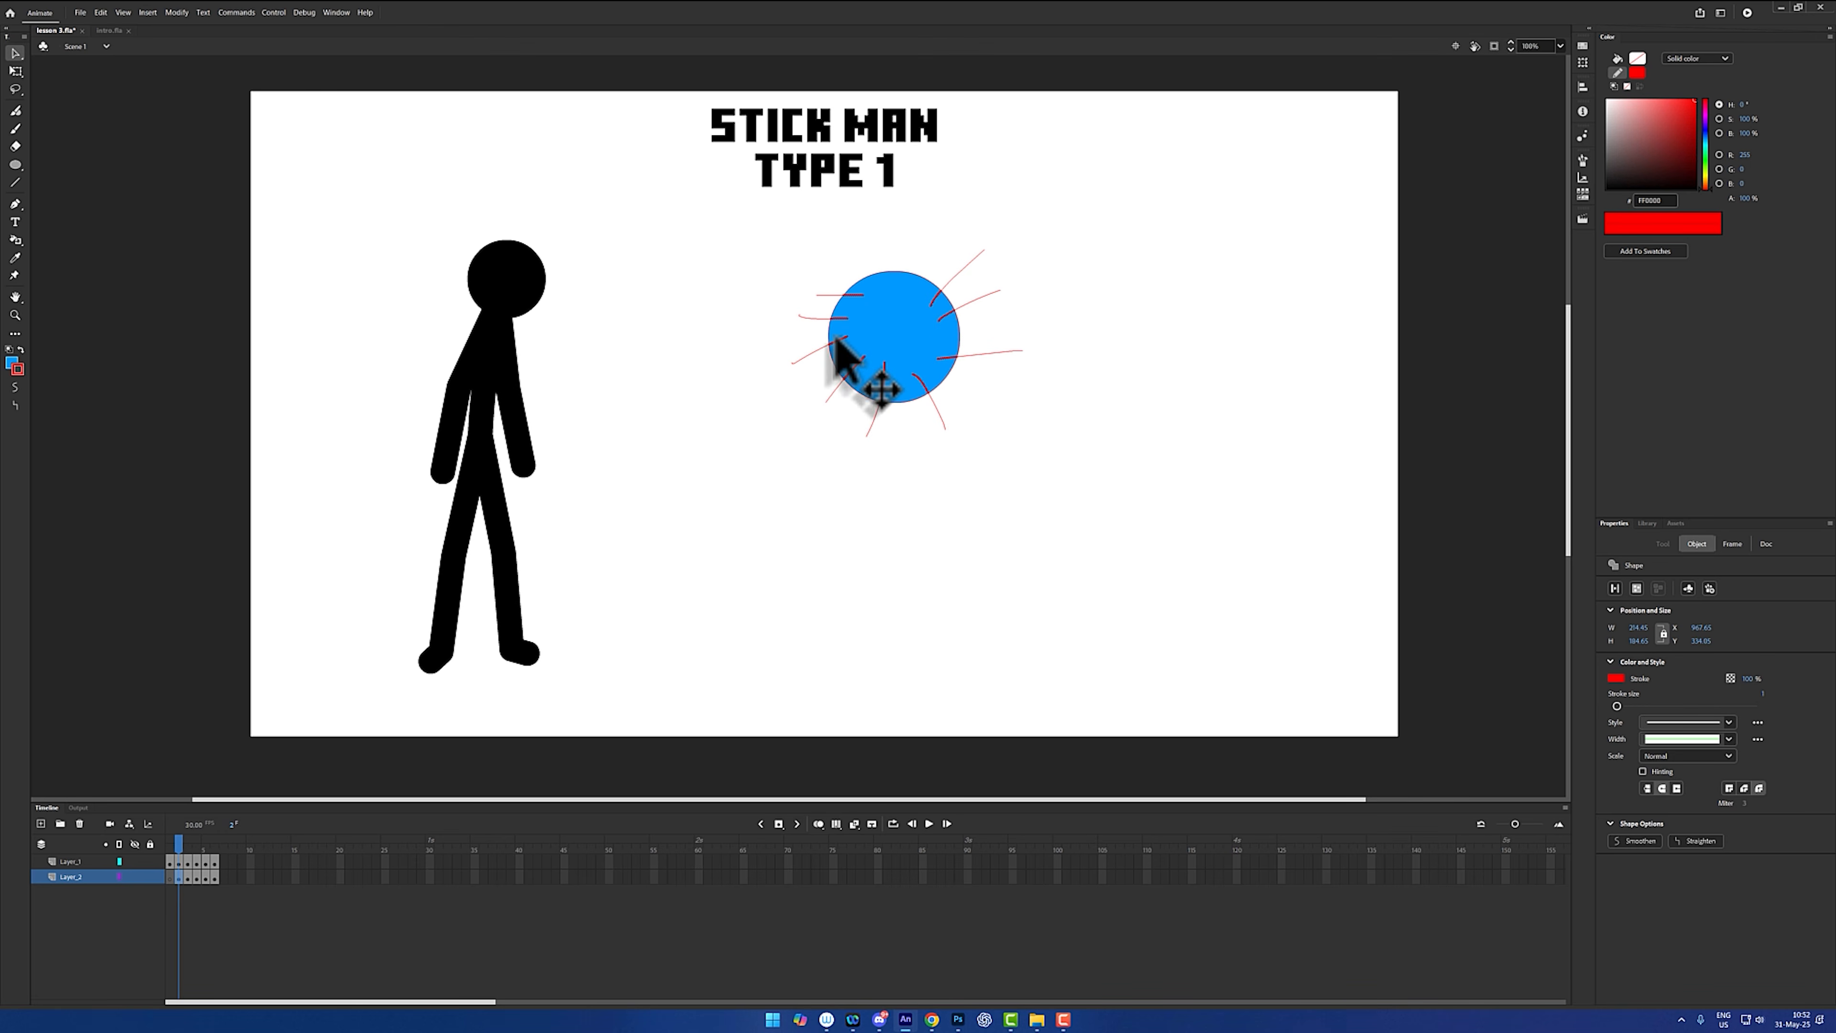
{"action": "left_click_drag", "start_coordinate": [836, 338], "coordinate": [1089, 253]}
{"action": "key", "text": "ctrl+z"}
{"action": "key", "text": "ctrl+z"}
{"action": "left_click_drag", "start_coordinate": [838, 338], "coordinate": [1080, 224]}
{"action": "key", "text": "ctrl+z"}
- Recolor the stroke of two red lines, the upper-right one and the bottom one crossing the circle's edge, to bright green
{"action": "double_click", "coordinate": [968, 262]}
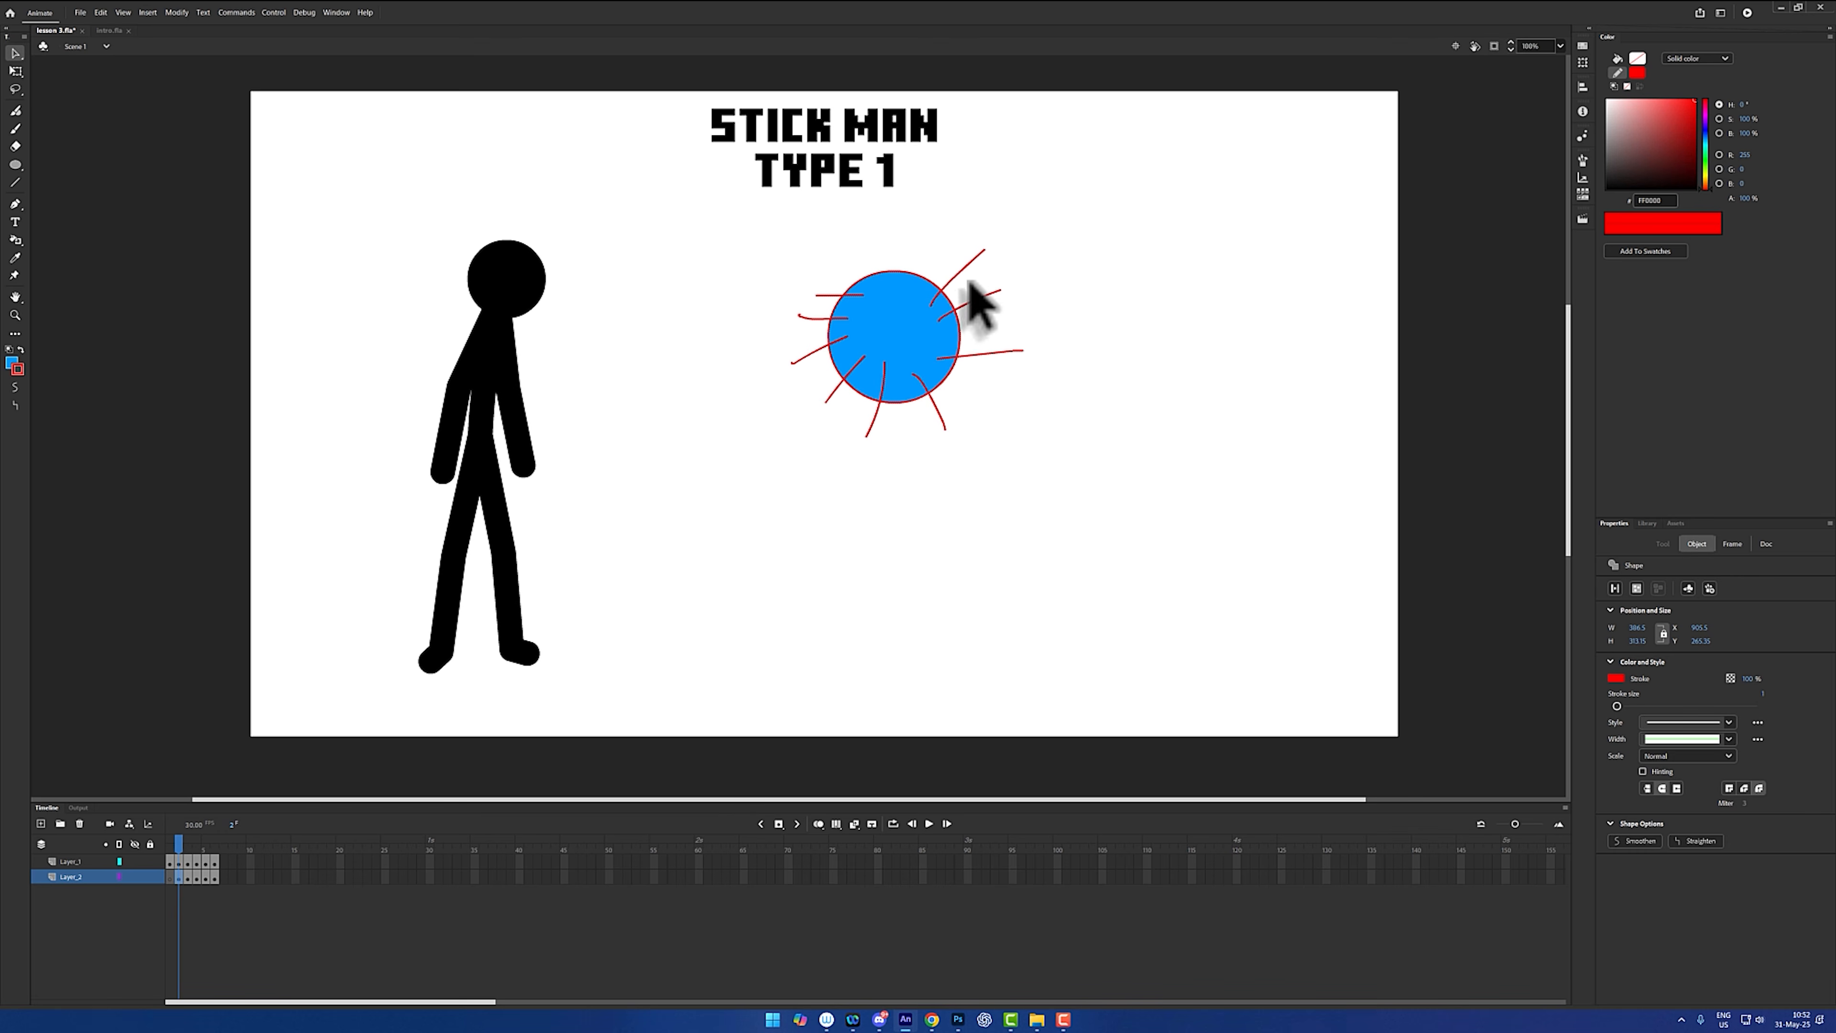
{"action": "left_click", "coordinate": [954, 283]}
{"action": "left_click", "coordinate": [870, 425], "text": "shift"}
{"action": "left_click", "coordinate": [870, 426], "text": "shift"}
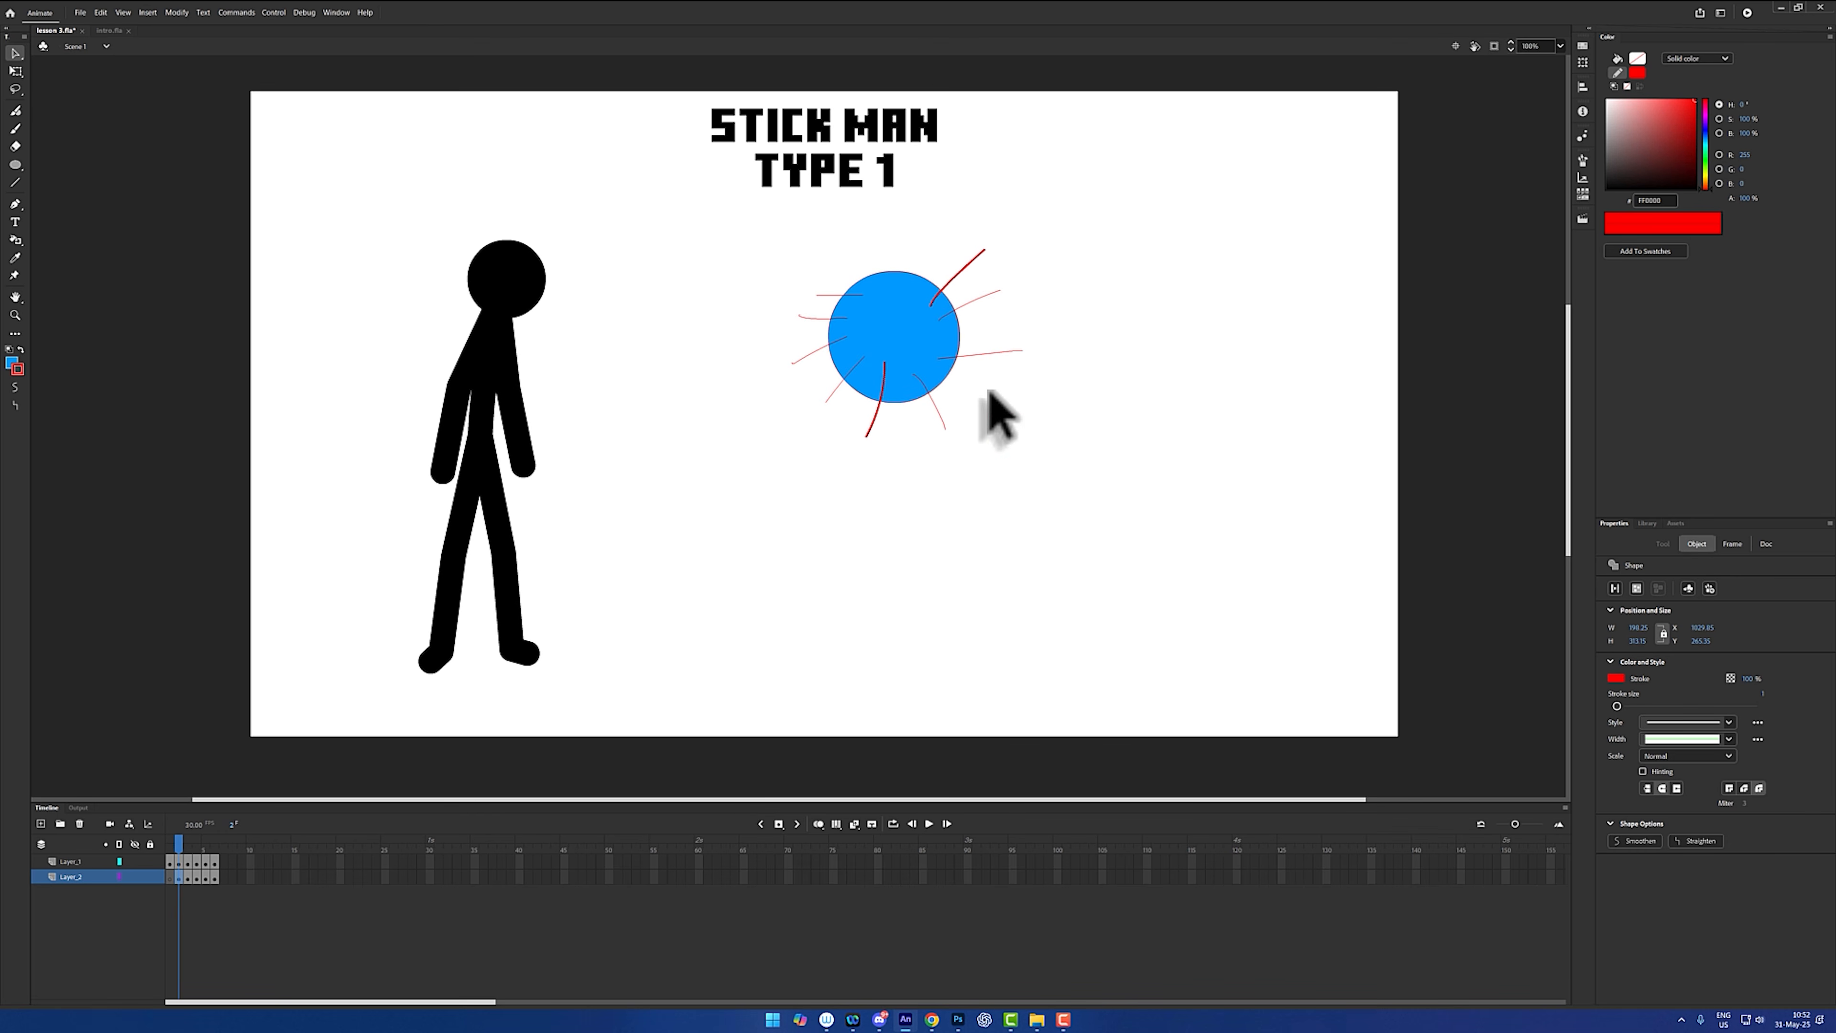
{"action": "mouse_move", "coordinate": [1621, 123]}
{"action": "left_mouse_down"}
{"action": "mouse_move", "coordinate": [1599, 94]}
{"action": "mouse_move", "coordinate": [1664, 165]}
{"action": "left_mouse_up"}
{"action": "left_click_drag", "start_coordinate": [1705, 168], "coordinate": [1709, 167]}
{"action": "left_click", "coordinate": [1667, 112]}
{"action": "left_click", "coordinate": [970, 327]}
{"action": "double_click", "coordinate": [960, 327]}
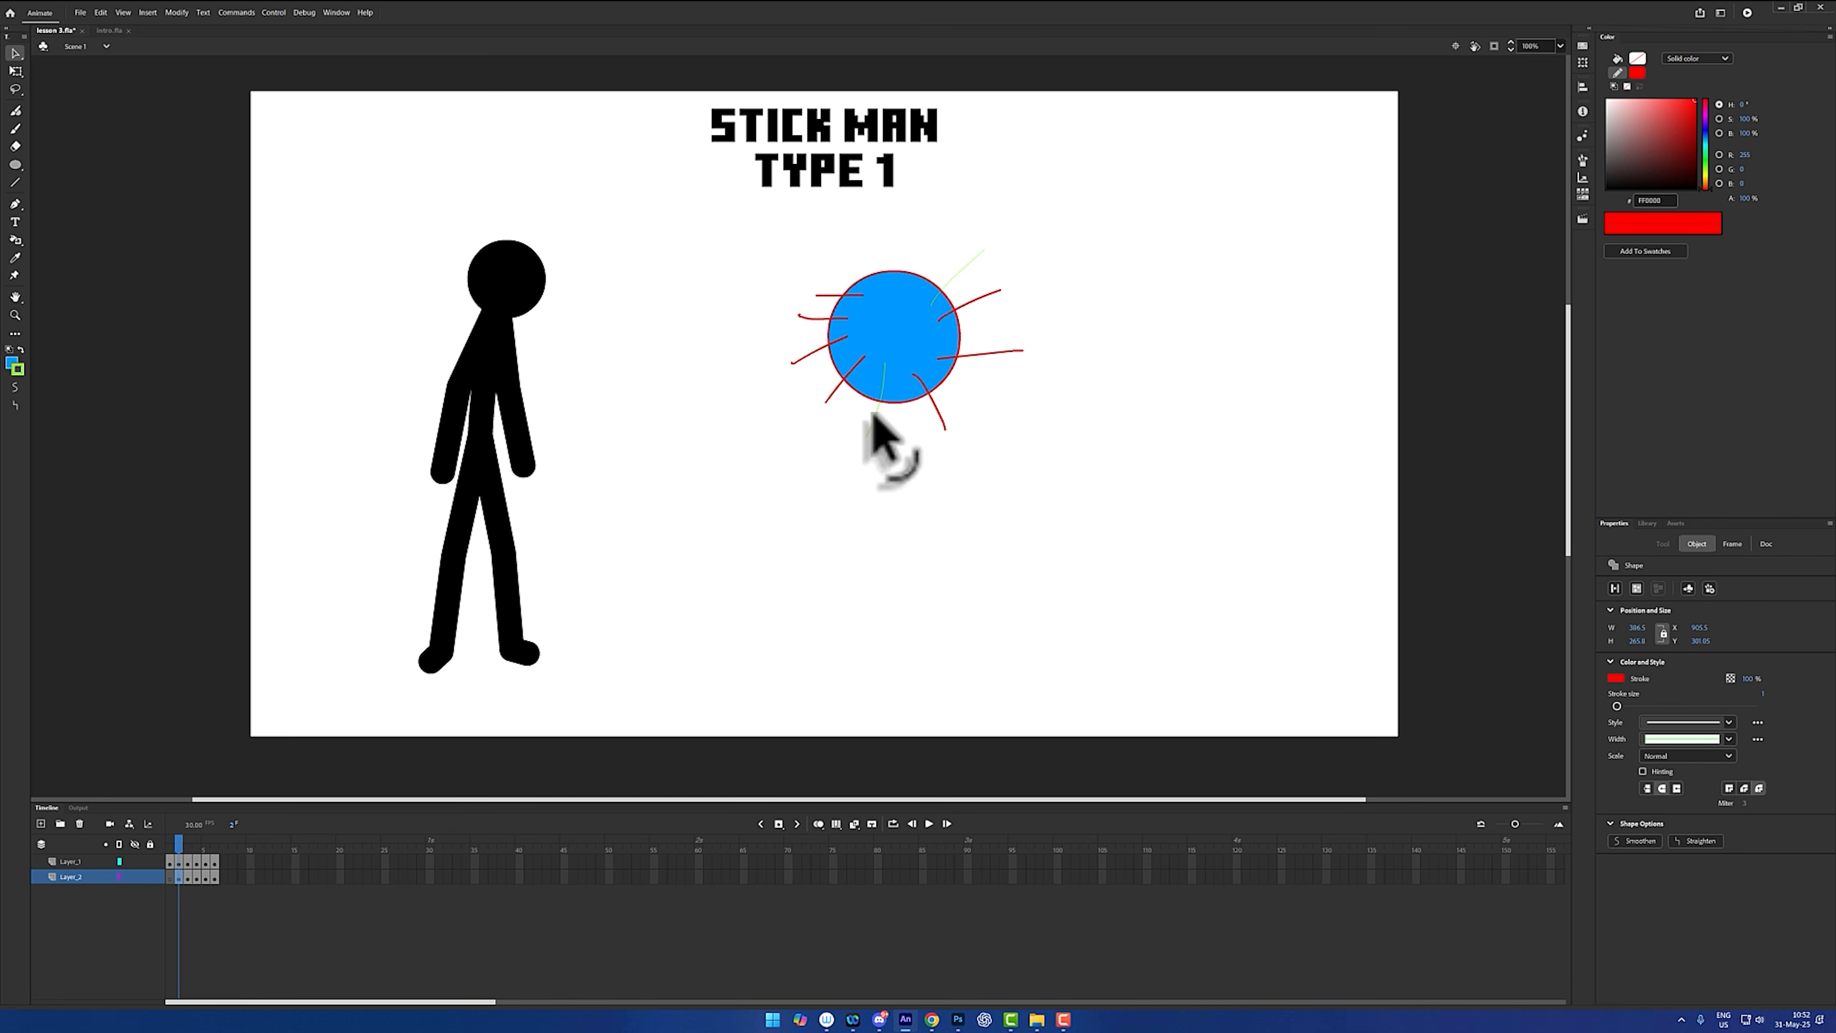
- Select the two red lines crossing the circle's lower-right edge and raise their stroke size to about 16
{"action": "left_click", "coordinate": [952, 398]}
{"action": "left_click", "coordinate": [933, 399]}
{"action": "left_click", "coordinate": [919, 378], "text": "shift"}
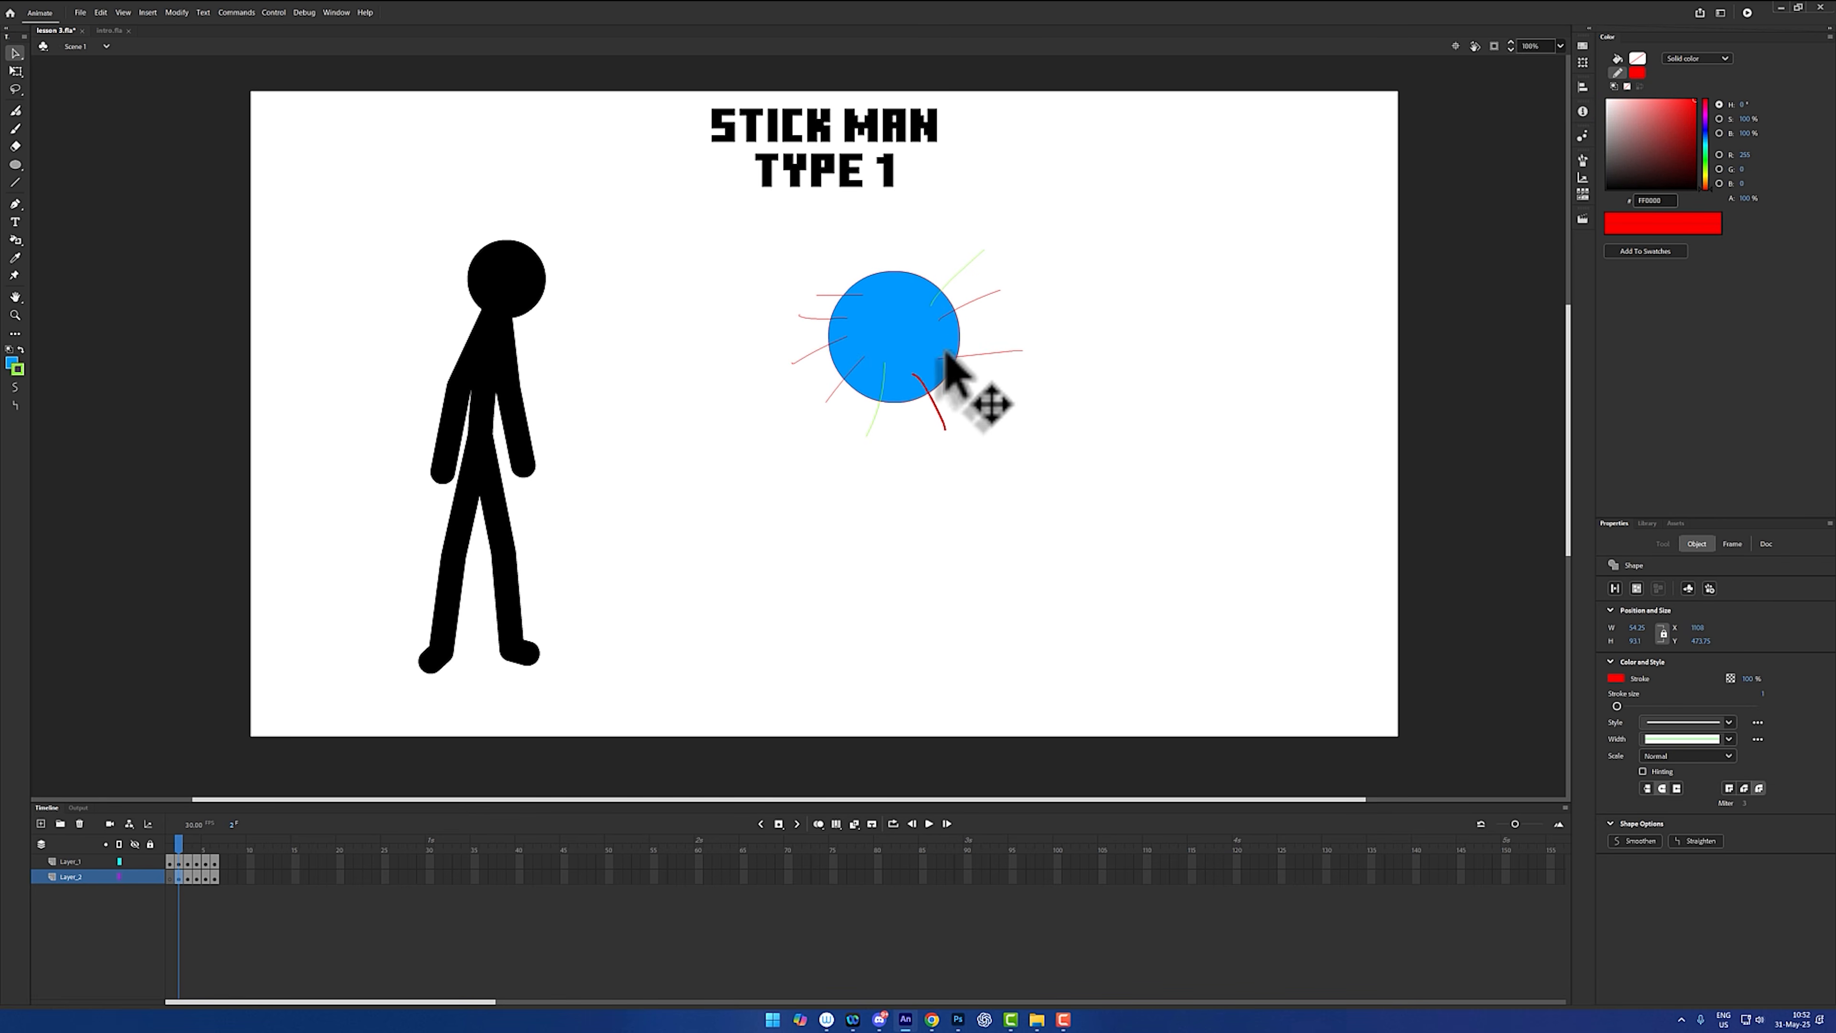
{"action": "left_click", "coordinate": [941, 350], "text": "shift"}
{"action": "left_click", "coordinate": [972, 354], "text": "shift"}
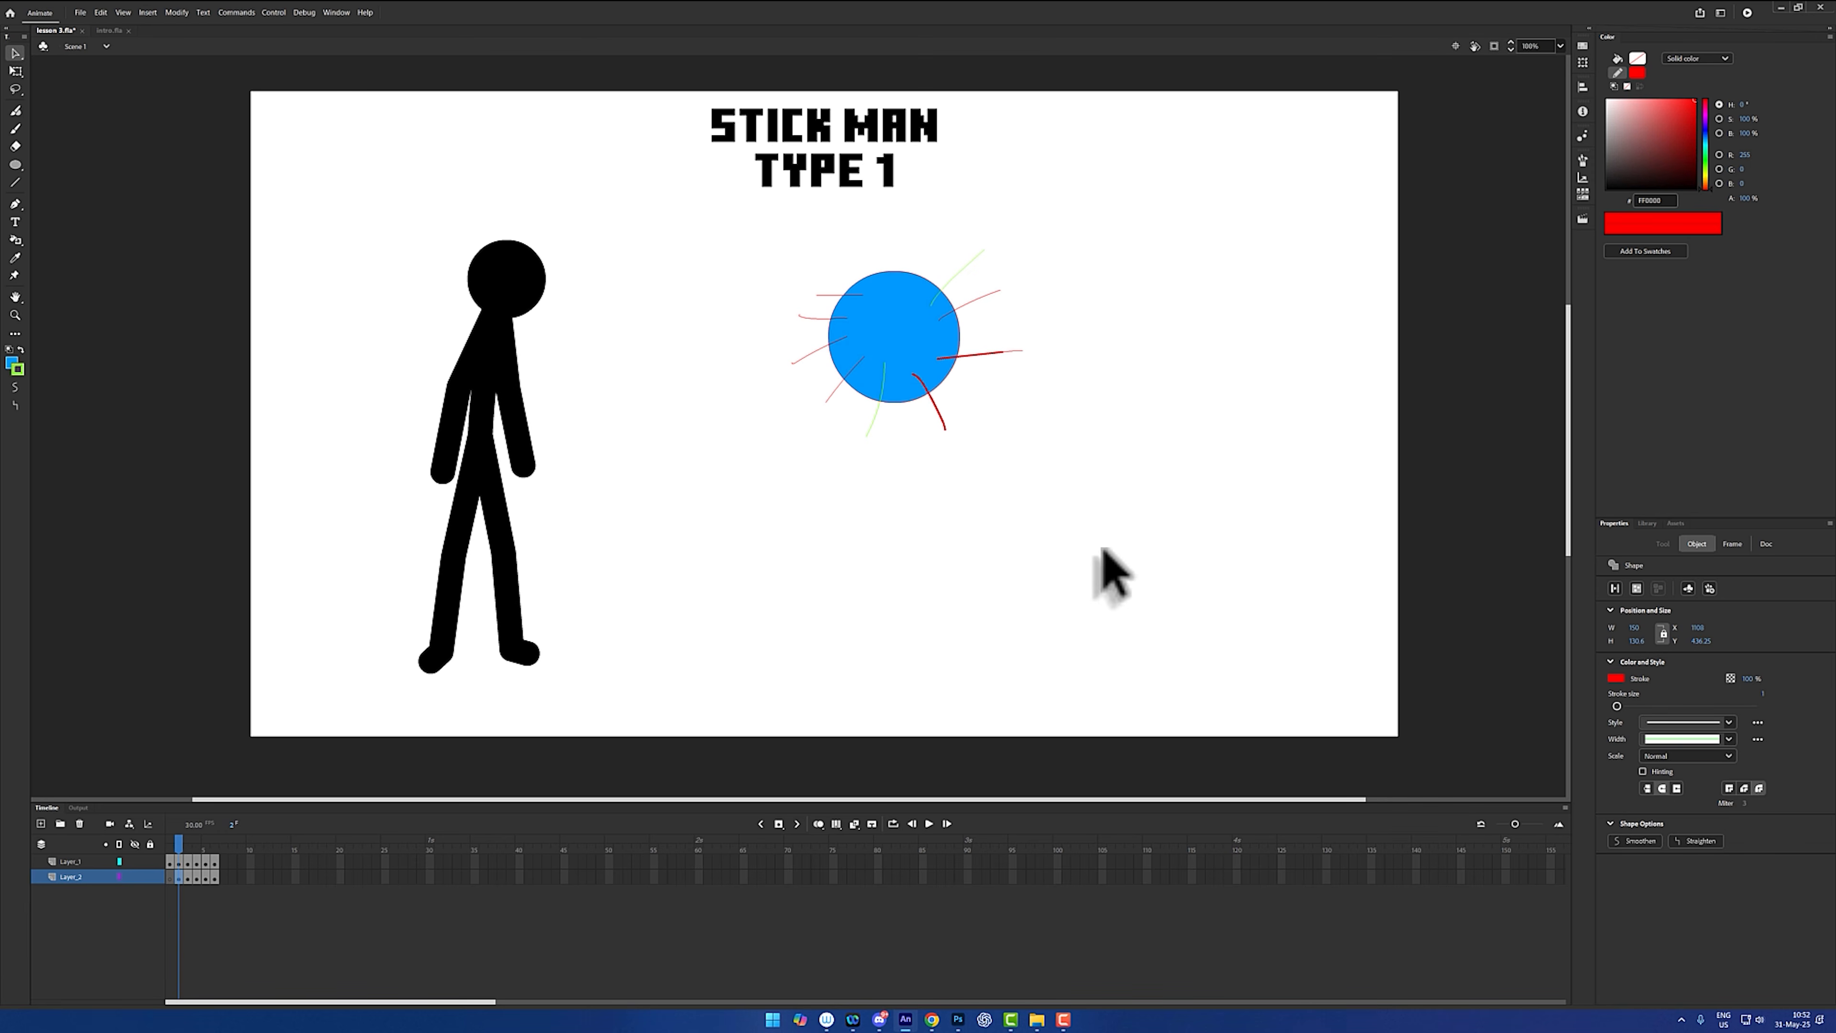
{"action": "left_click_drag", "start_coordinate": [1617, 705], "coordinate": [1627, 705]}
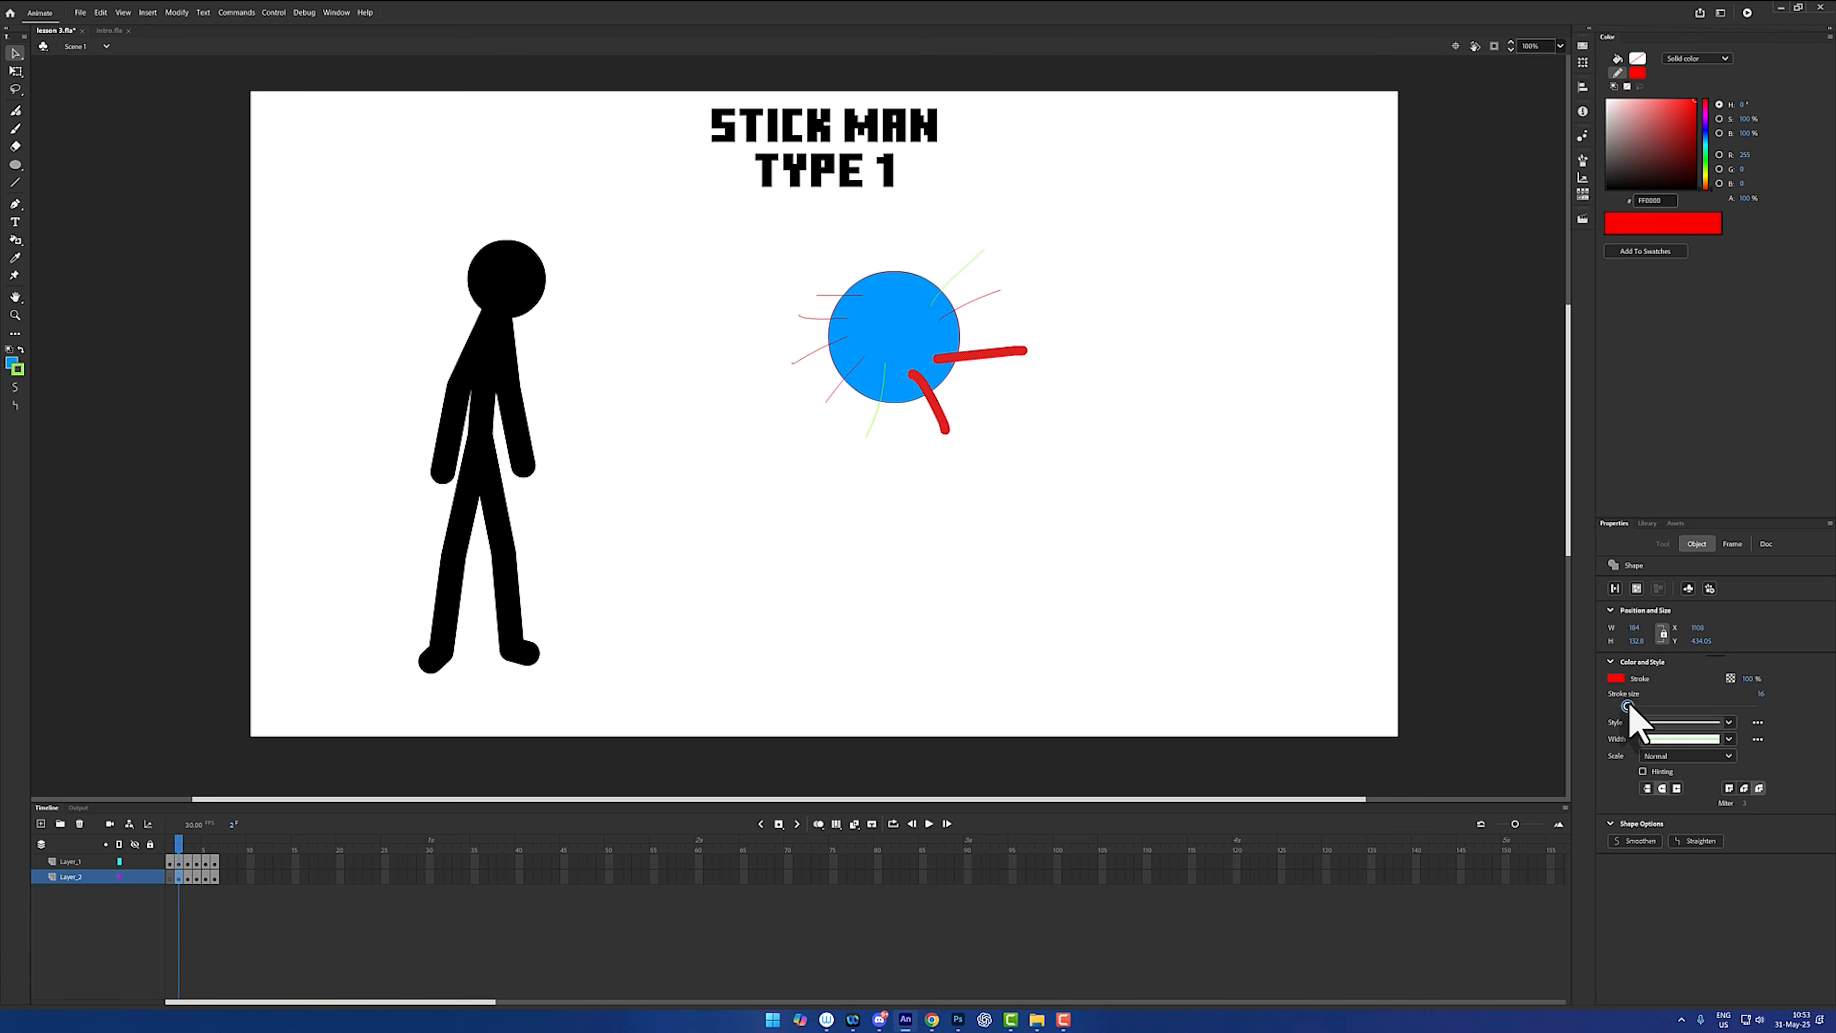
{"action": "left_click", "coordinate": [1110, 607]}
- Select the circle's outline and all the red and green lines together, delete them, and undo the deletion
{"action": "double_click", "coordinate": [946, 379]}
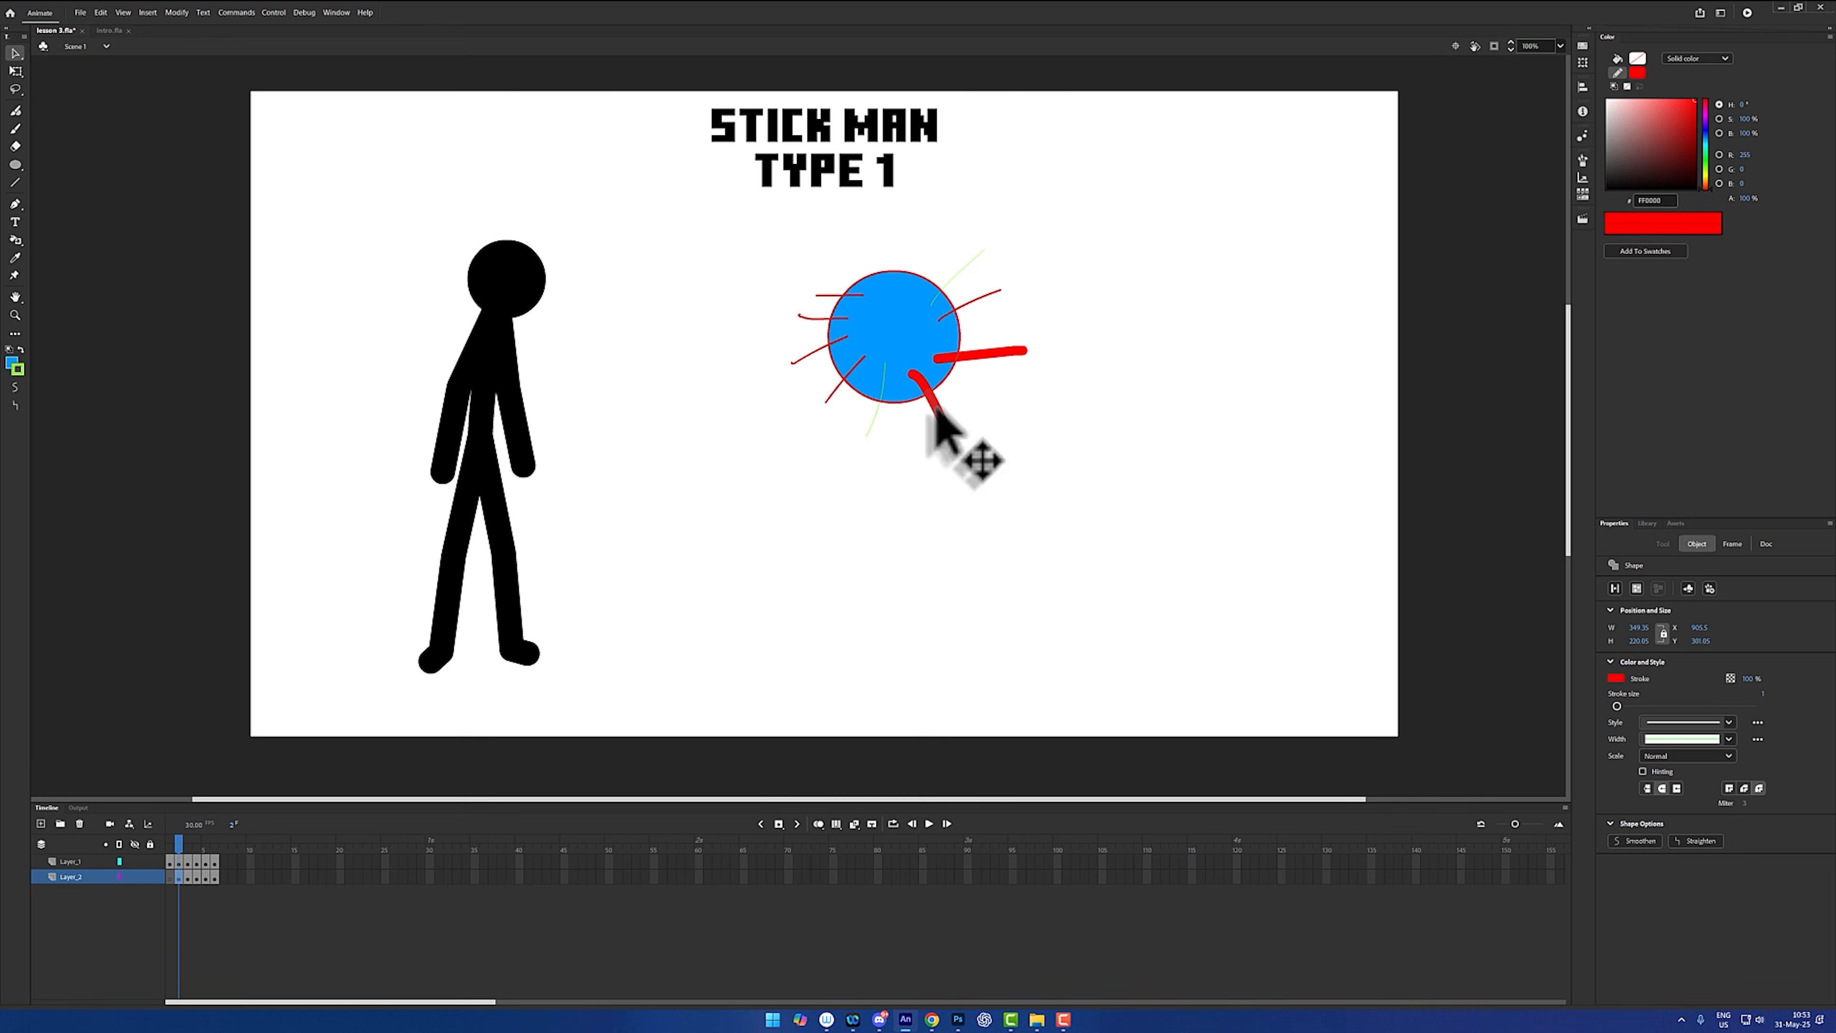
{"action": "left_click", "coordinate": [960, 269], "text": "shift"}
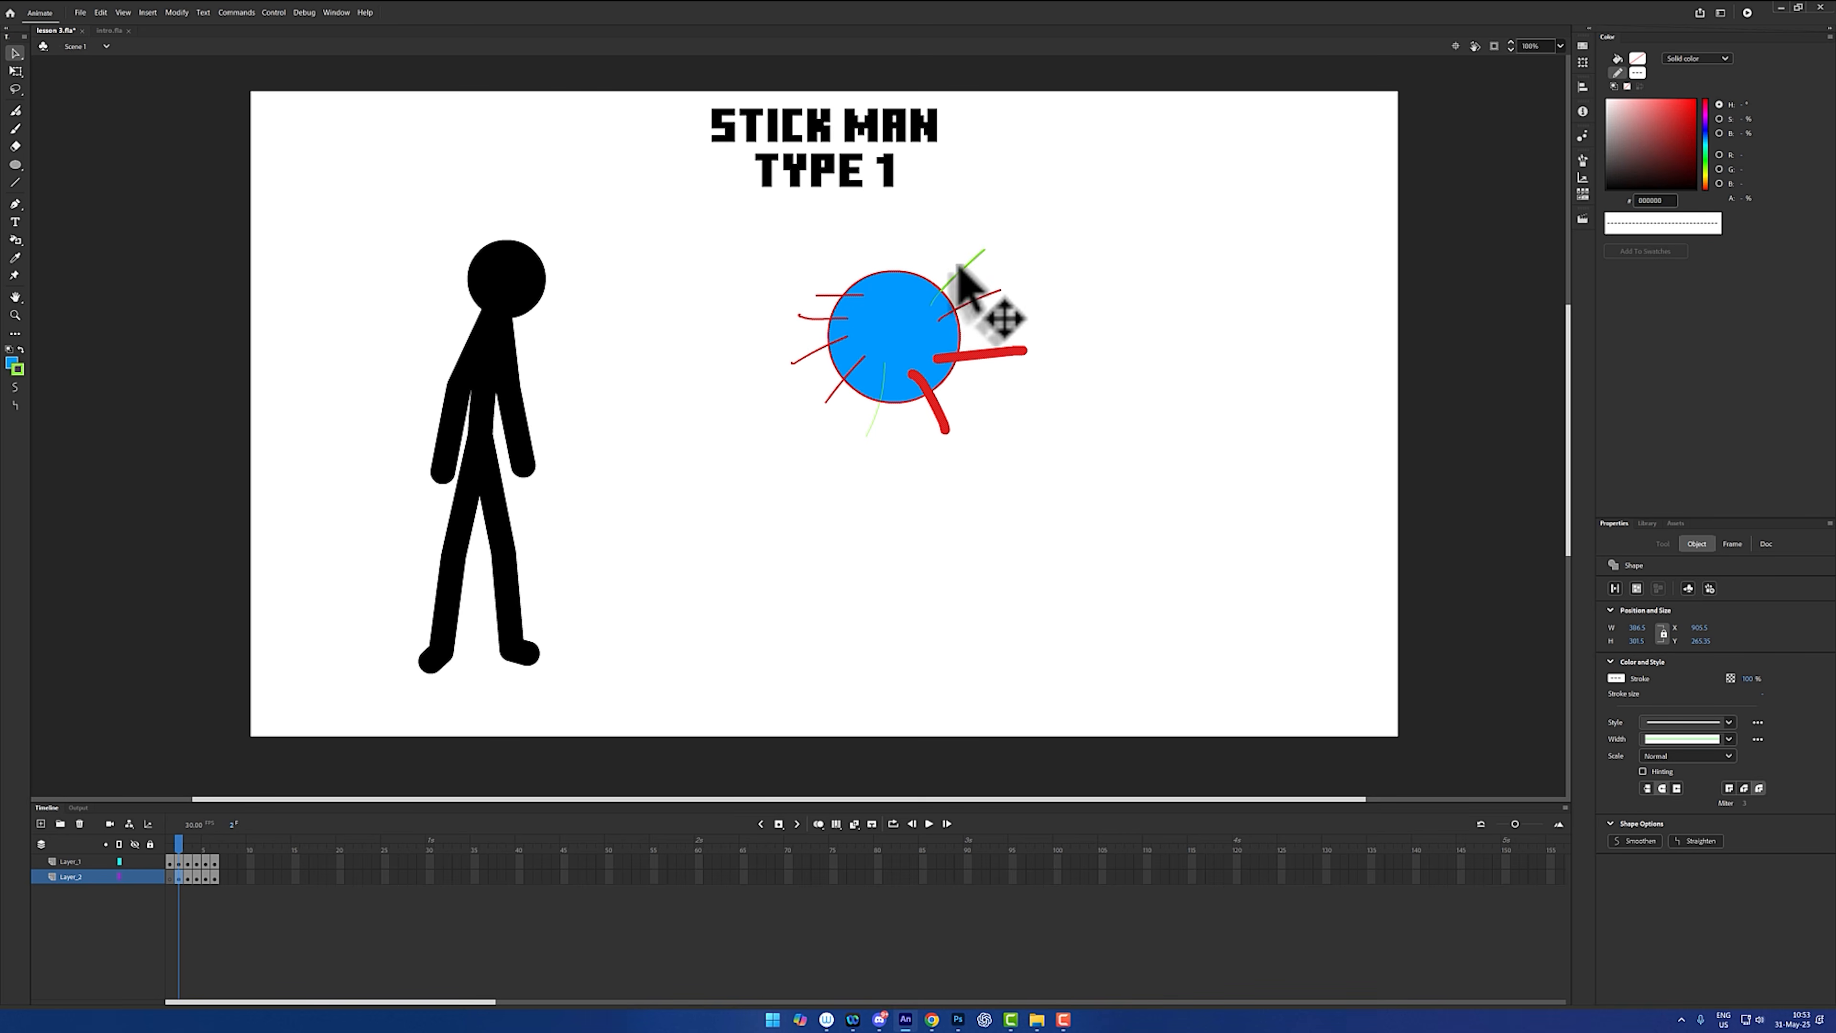
{"action": "key", "text": "Delete"}
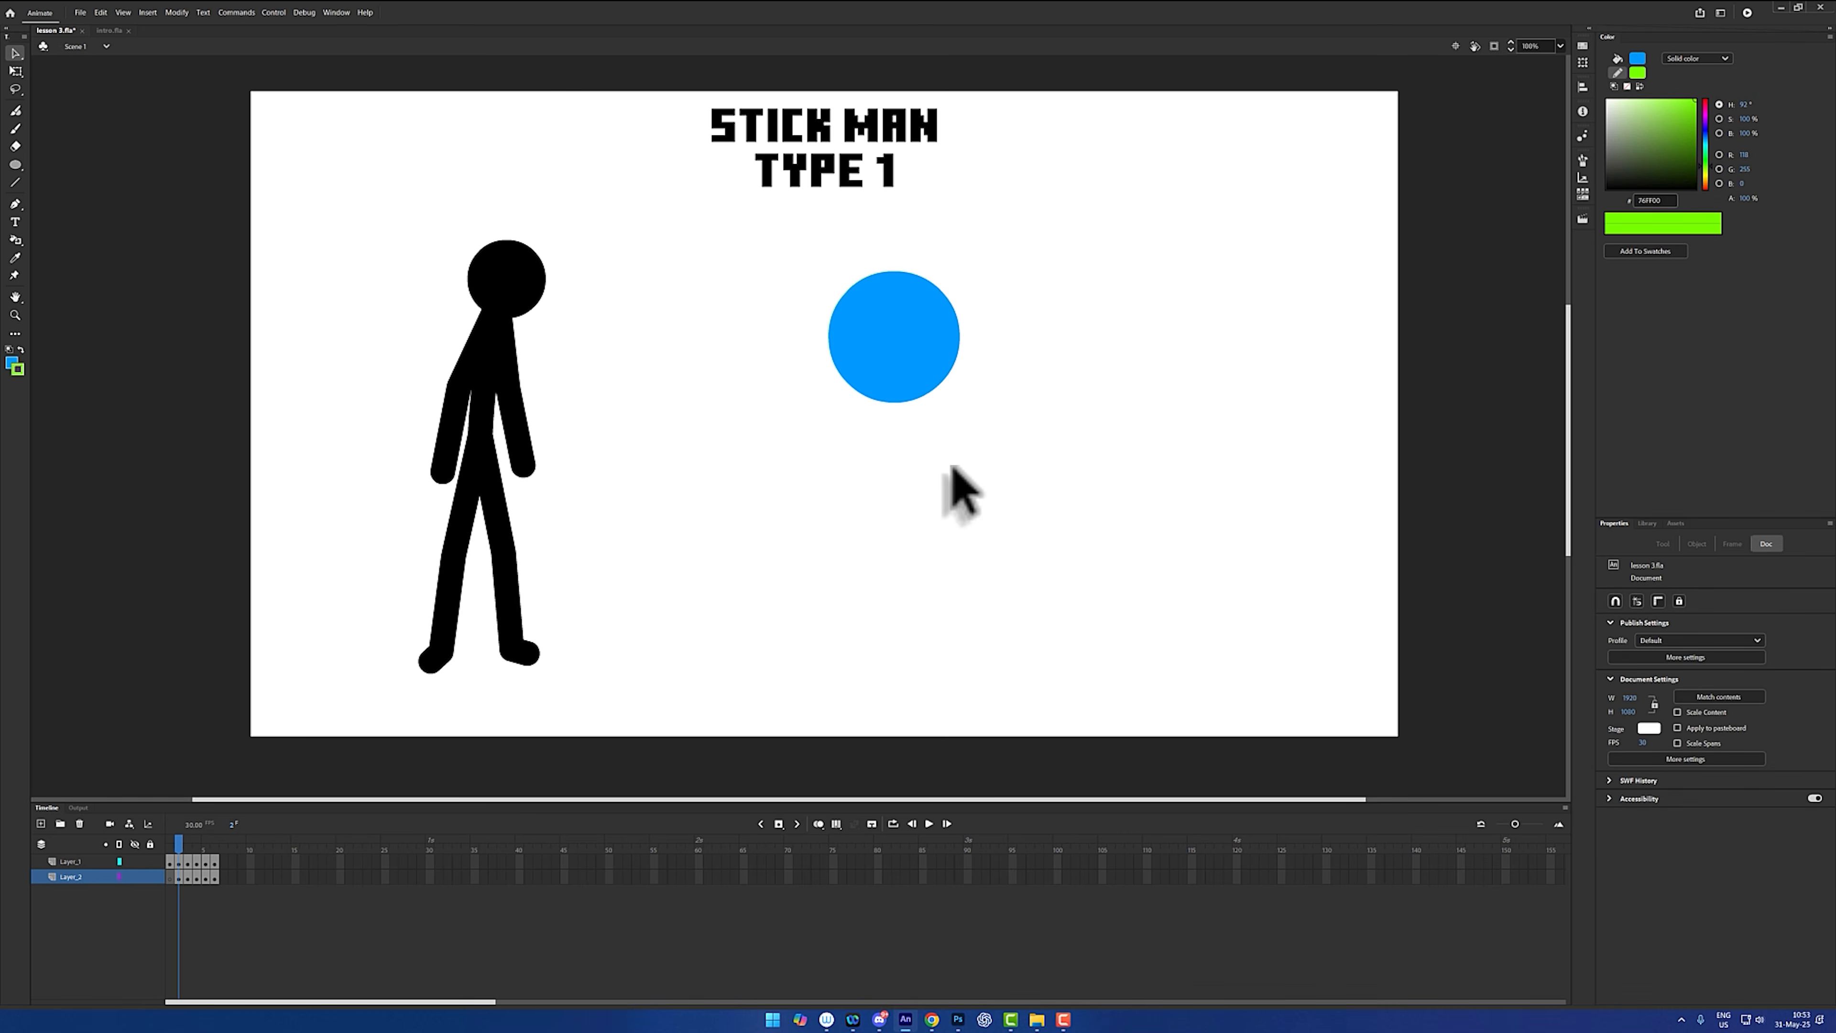
{"action": "key", "text": "ctrl+z"}
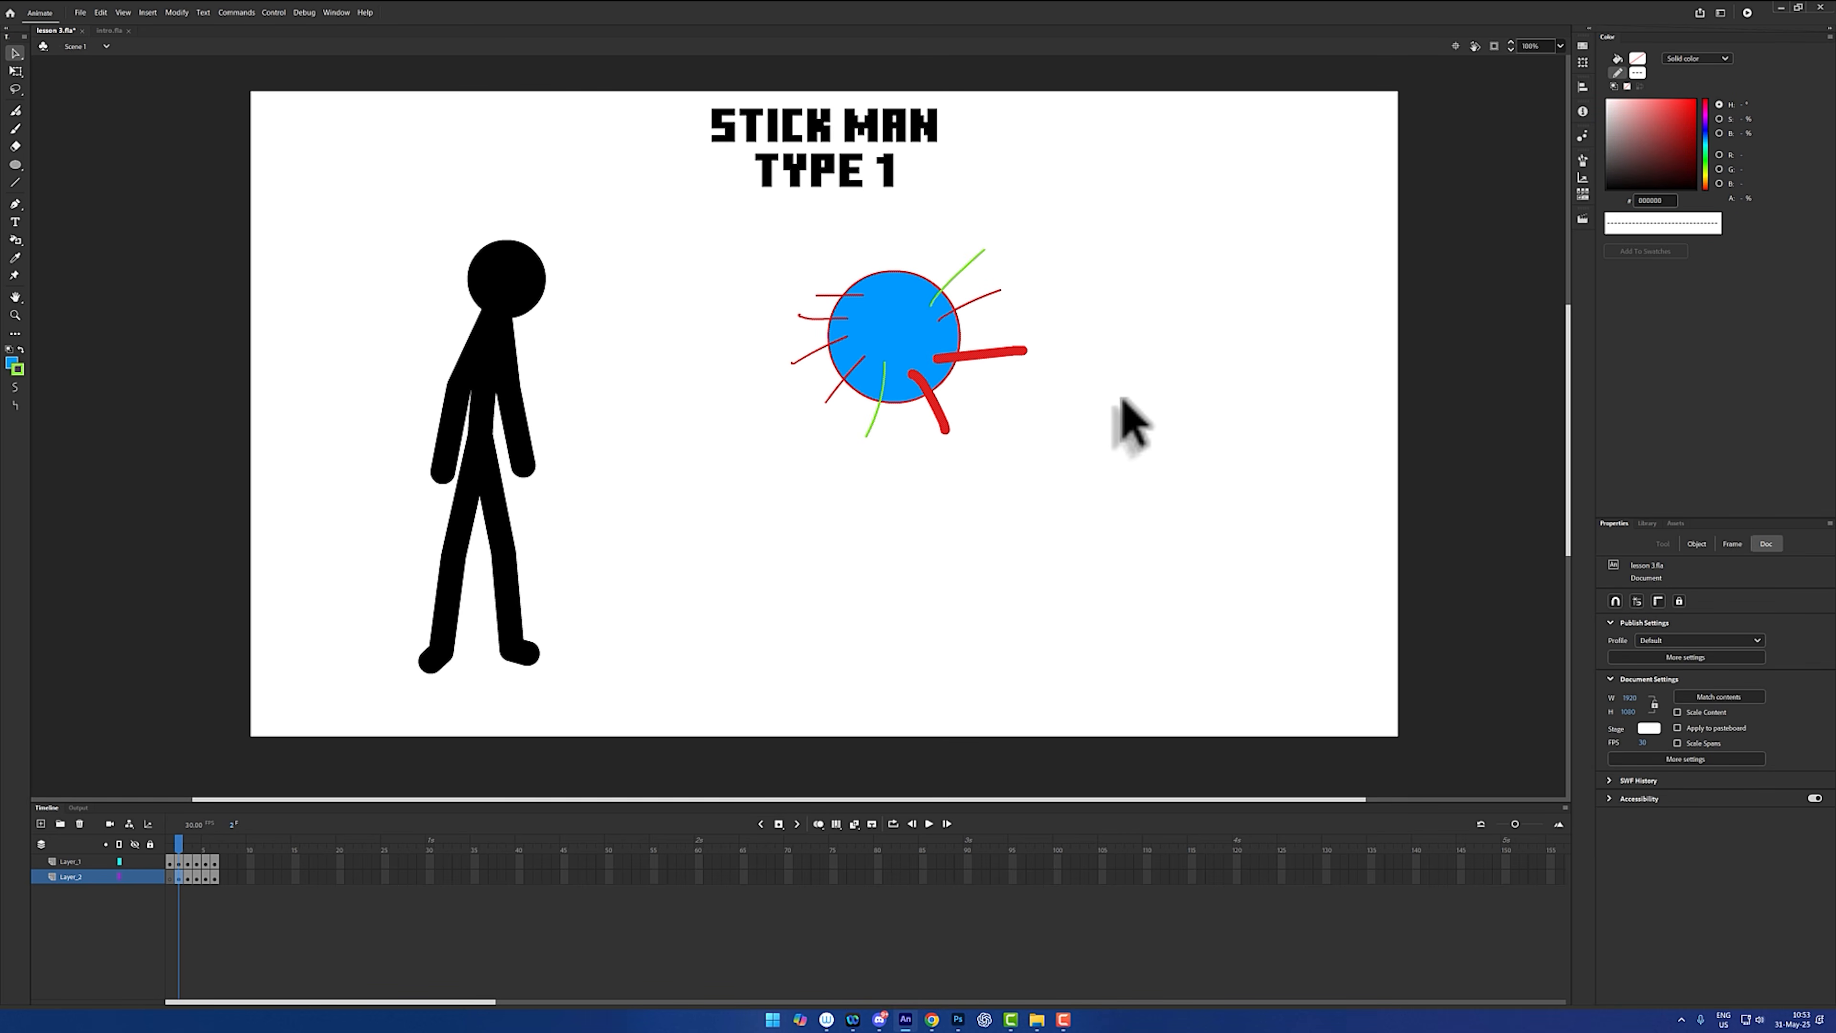
- Select the whole circle with its lines and set the stroke color to none, leaving only the blue fill
{"action": "left_click", "coordinate": [1099, 353]}
{"action": "mouse_move", "coordinate": [1095, 221]}
{"action": "left_mouse_down"}
{"action": "mouse_move", "coordinate": [737, 525]}
{"action": "mouse_move", "coordinate": [719, 509]}
{"action": "left_mouse_up"}
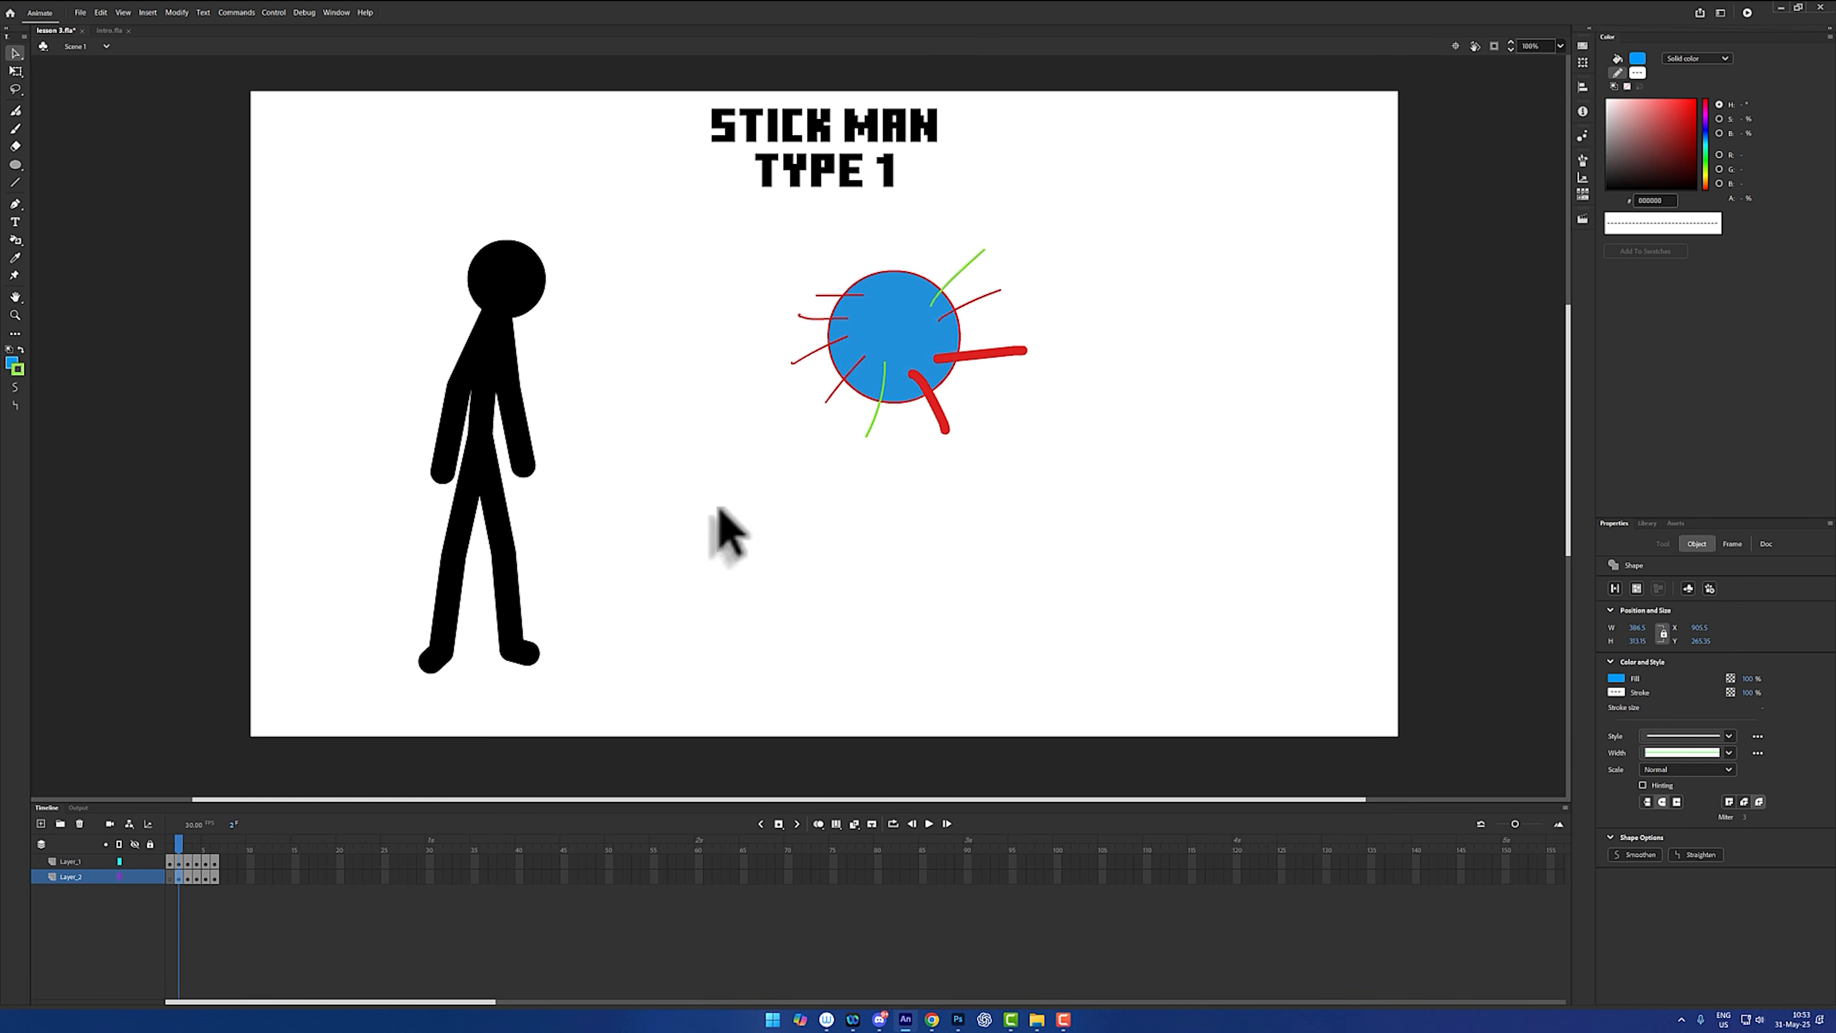
{"action": "left_click", "coordinate": [1636, 73]}
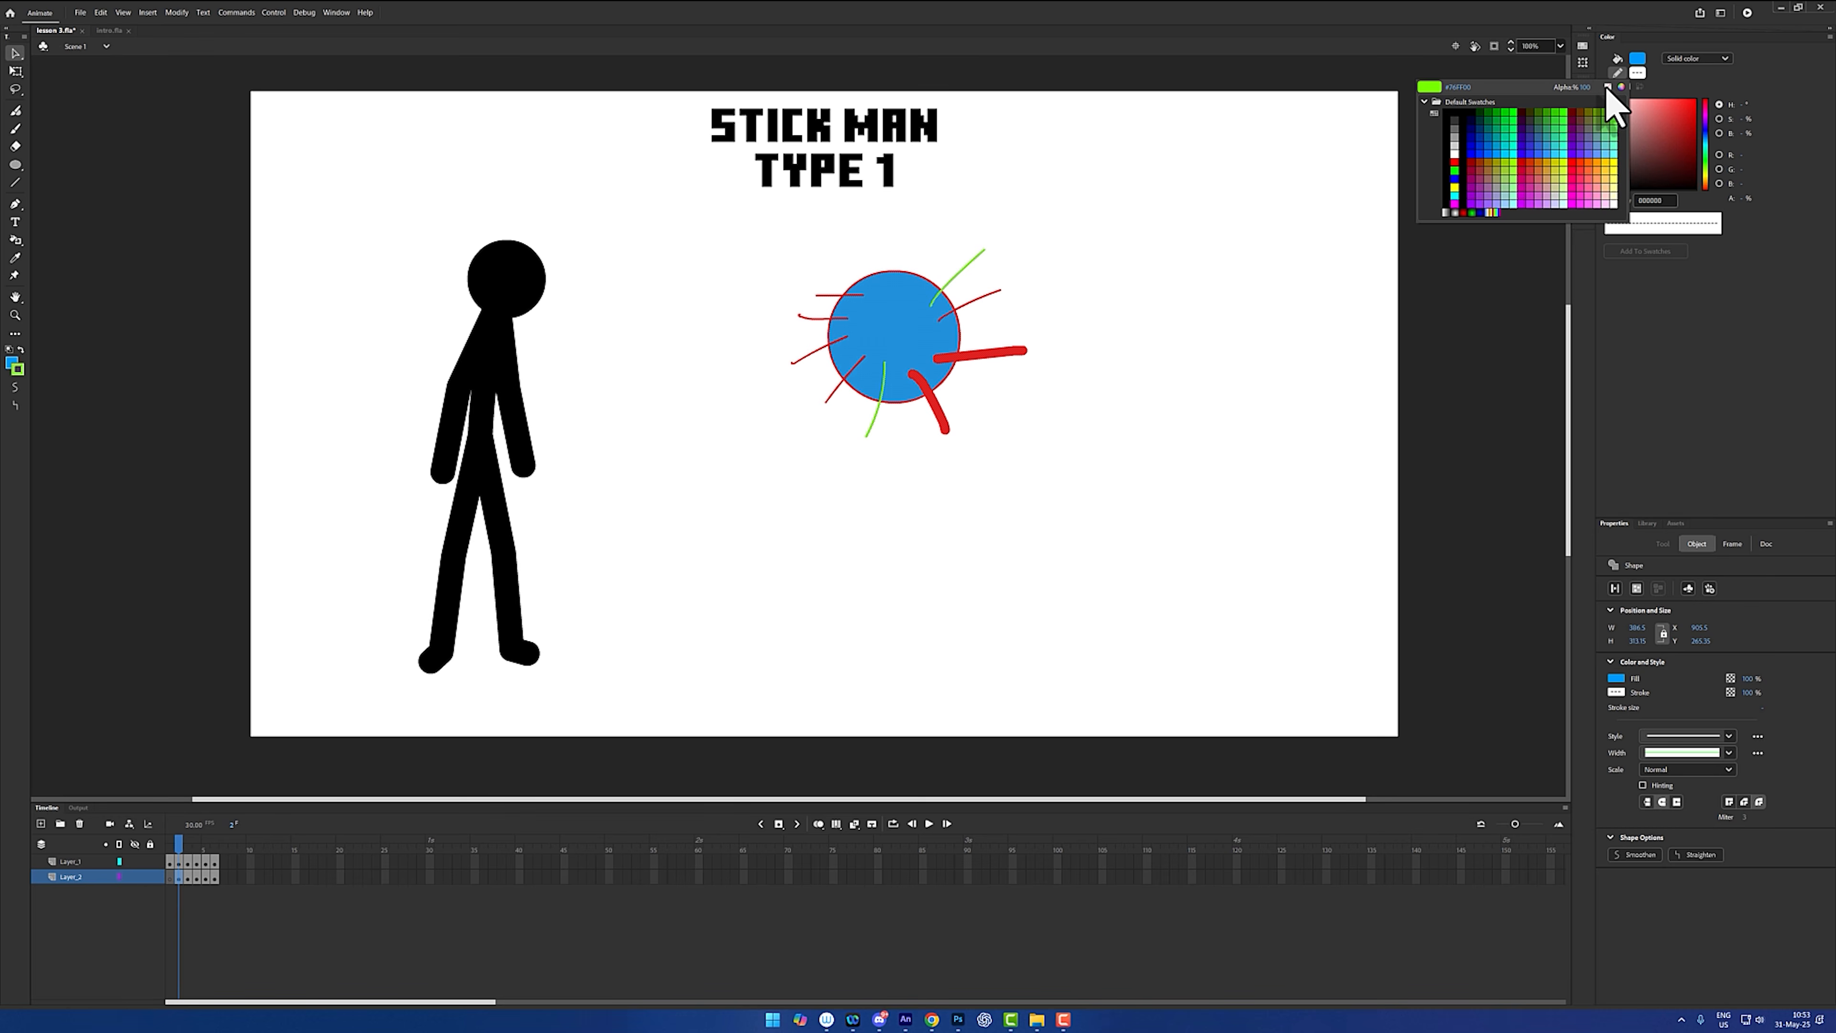
{"action": "left_click", "coordinate": [1606, 87]}
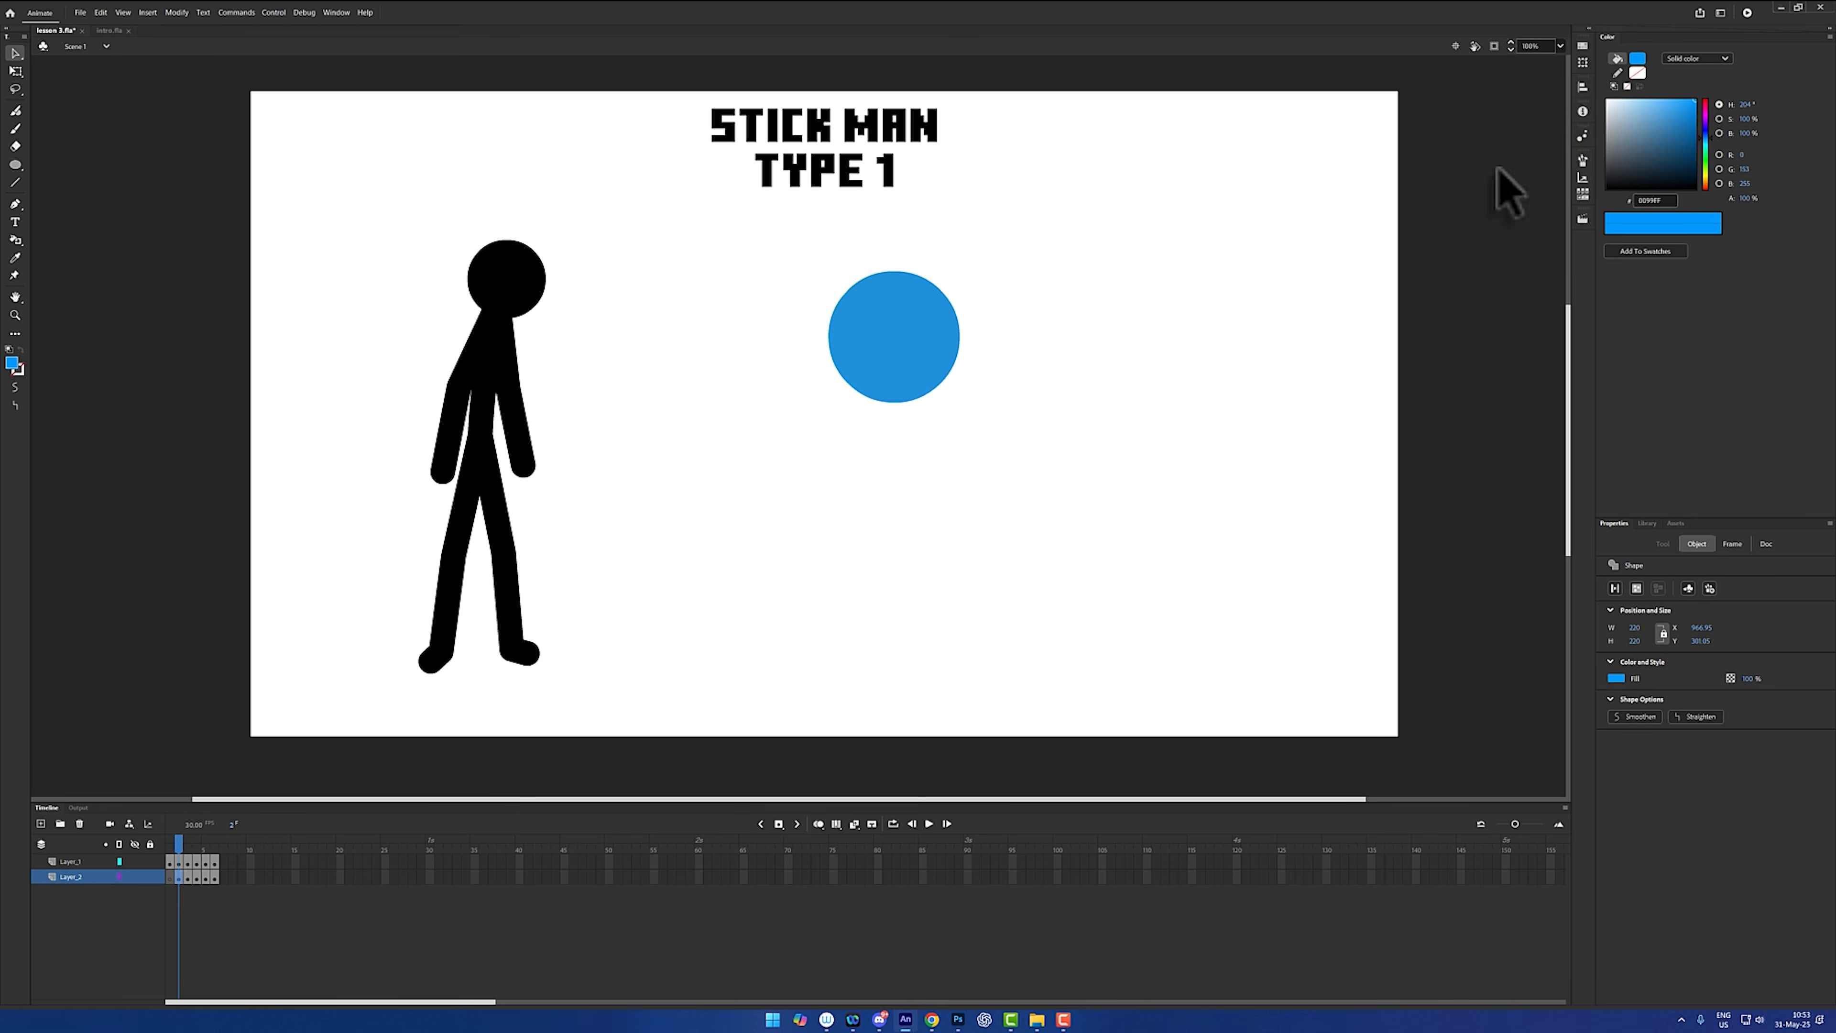
{"action": "left_click", "coordinate": [1153, 373]}
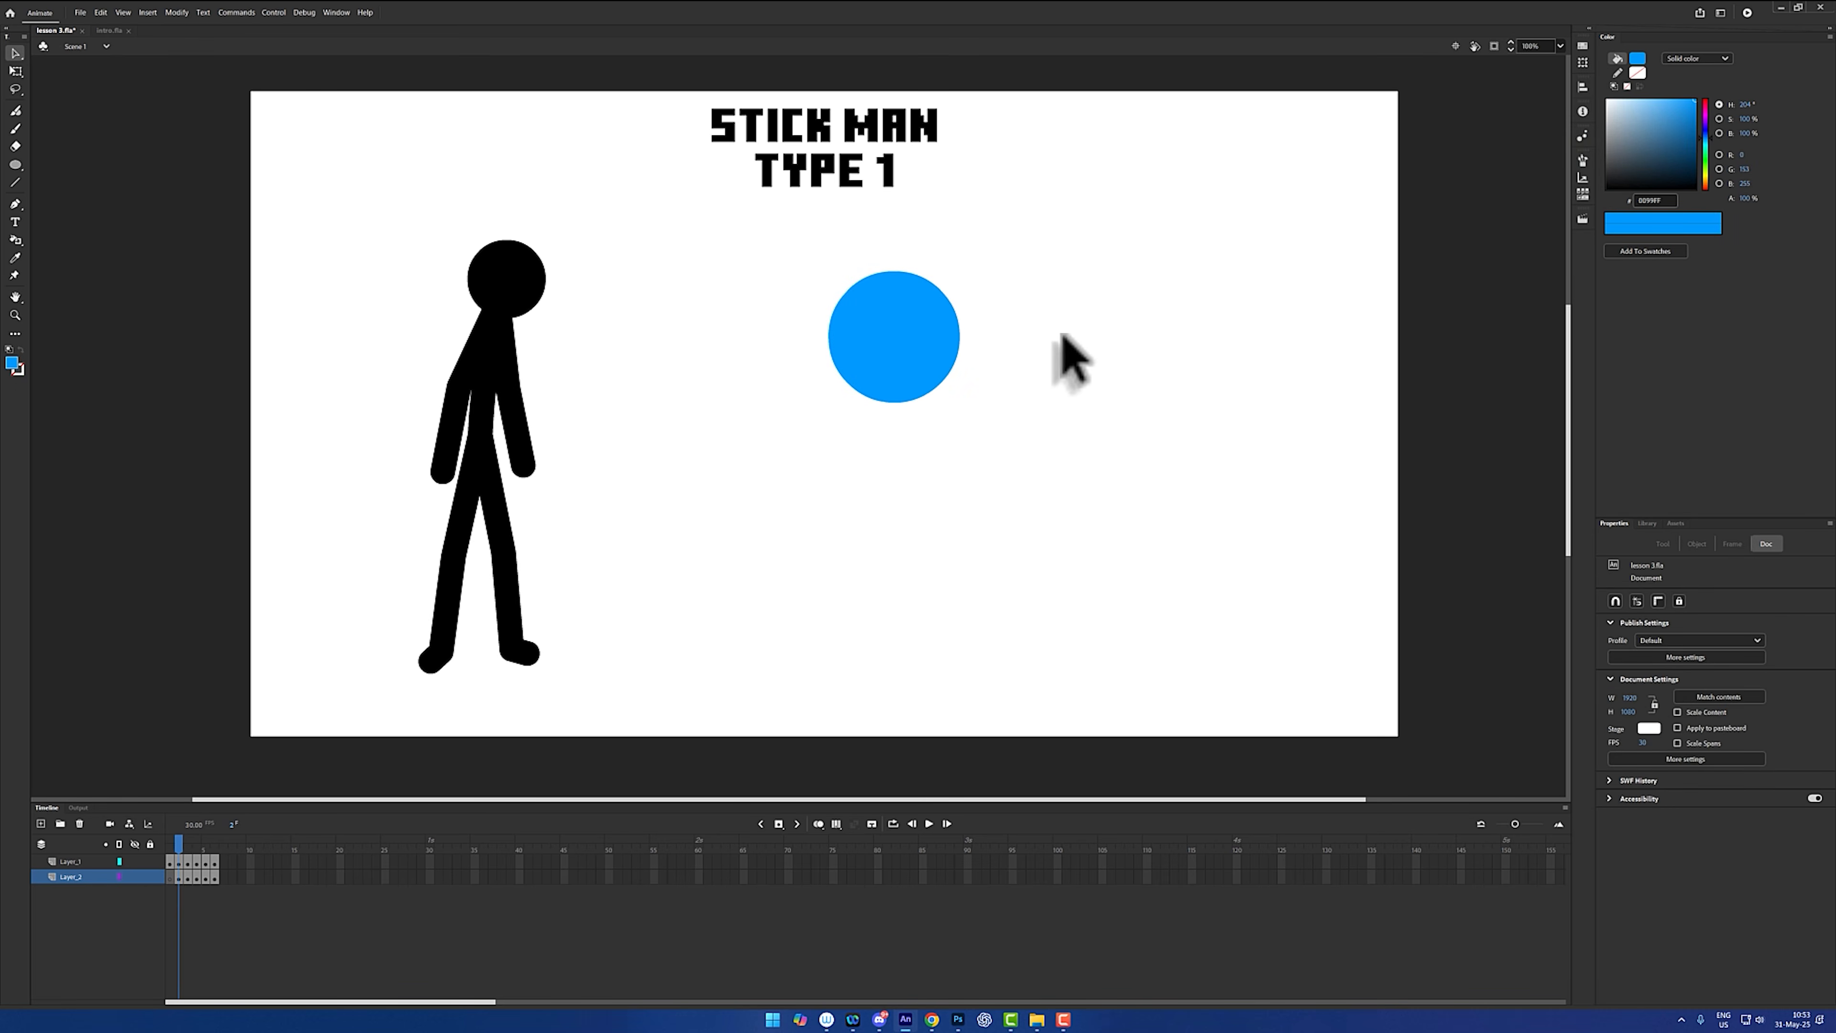
- Group the blue circle's fill and move the group slightly upward on the stage
{"action": "left_click_drag", "start_coordinate": [1055, 229], "coordinate": [692, 486]}
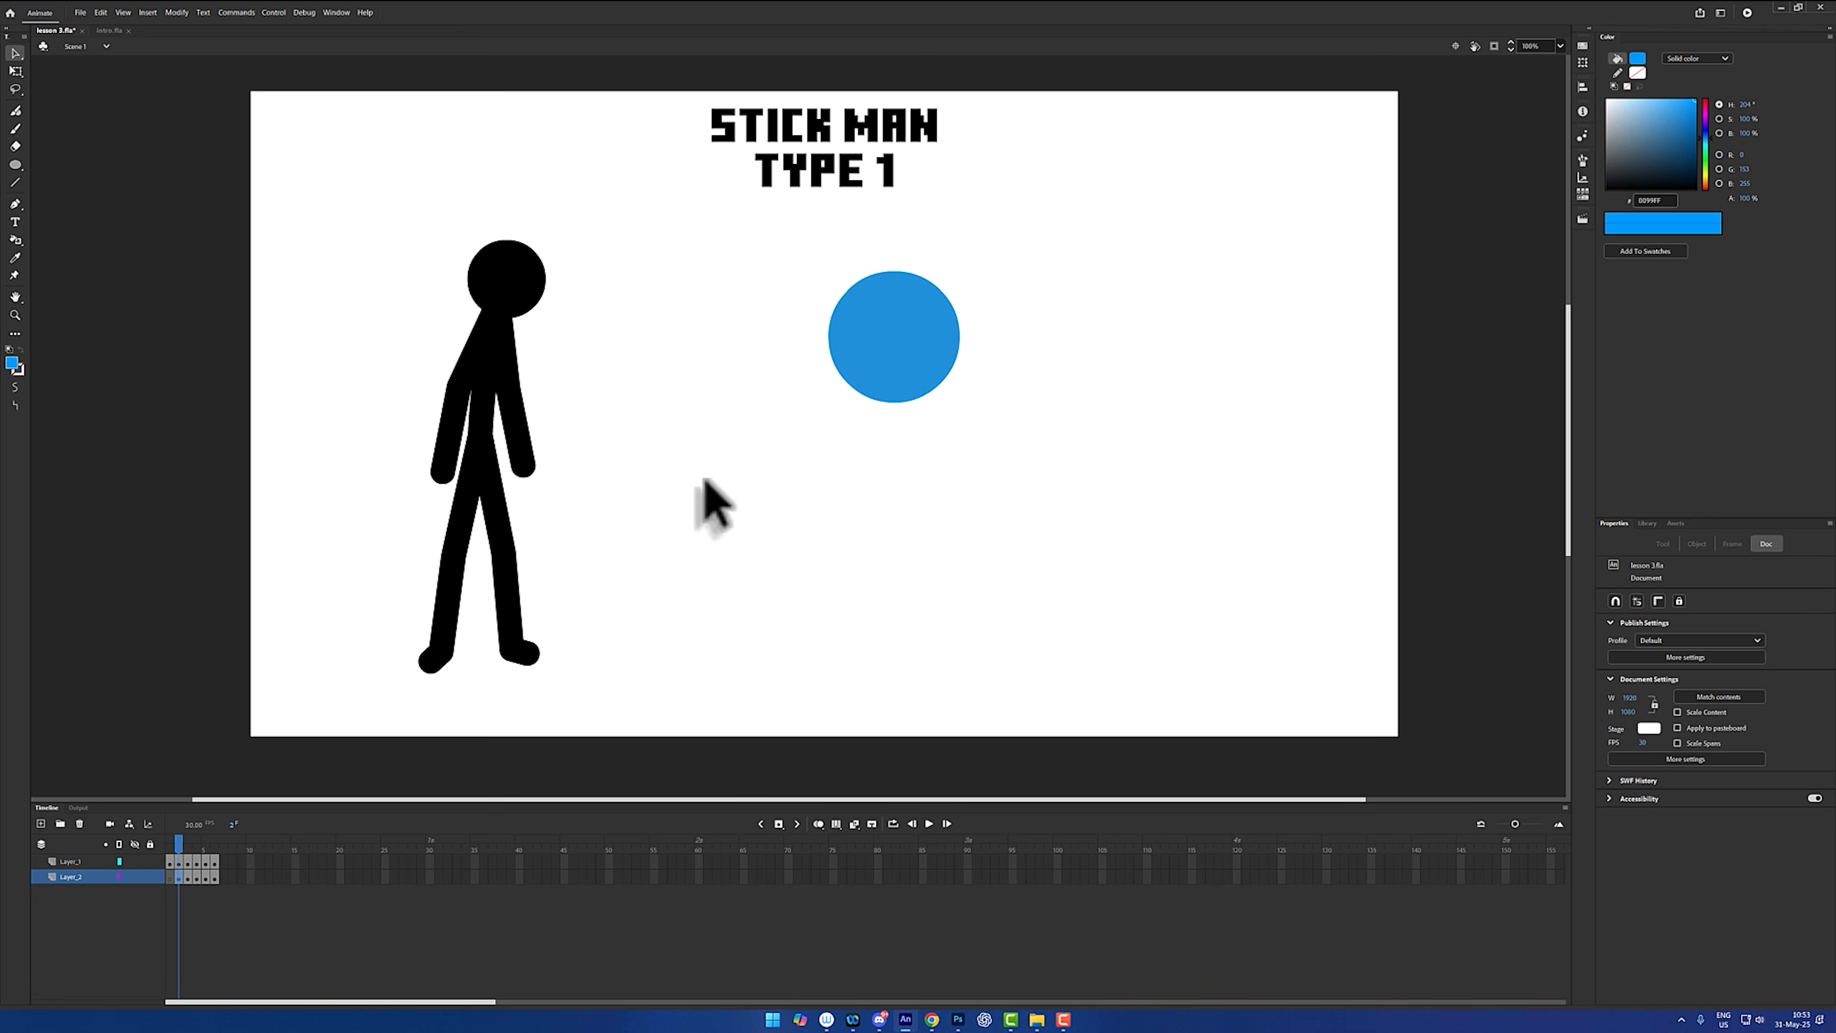
{"action": "left_click", "coordinate": [1046, 399]}
{"action": "left_click", "coordinate": [867, 312]}
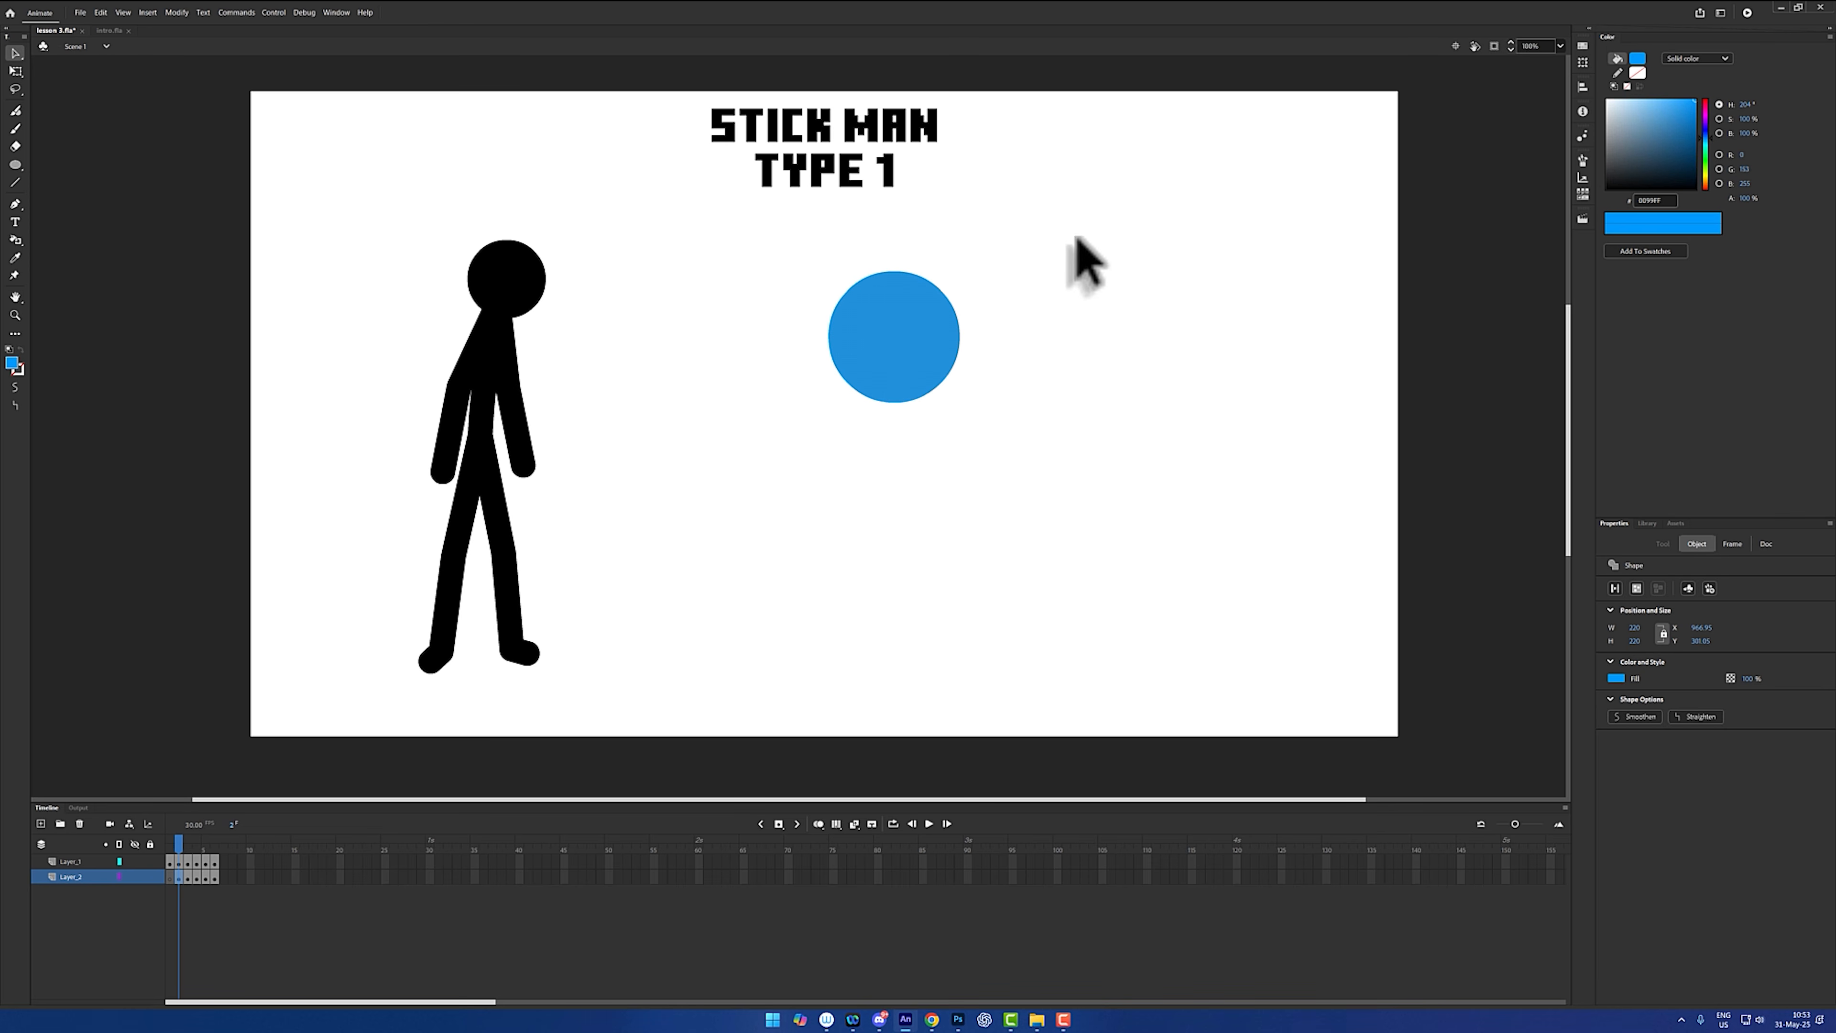
{"action": "left_click", "coordinate": [176, 13]}
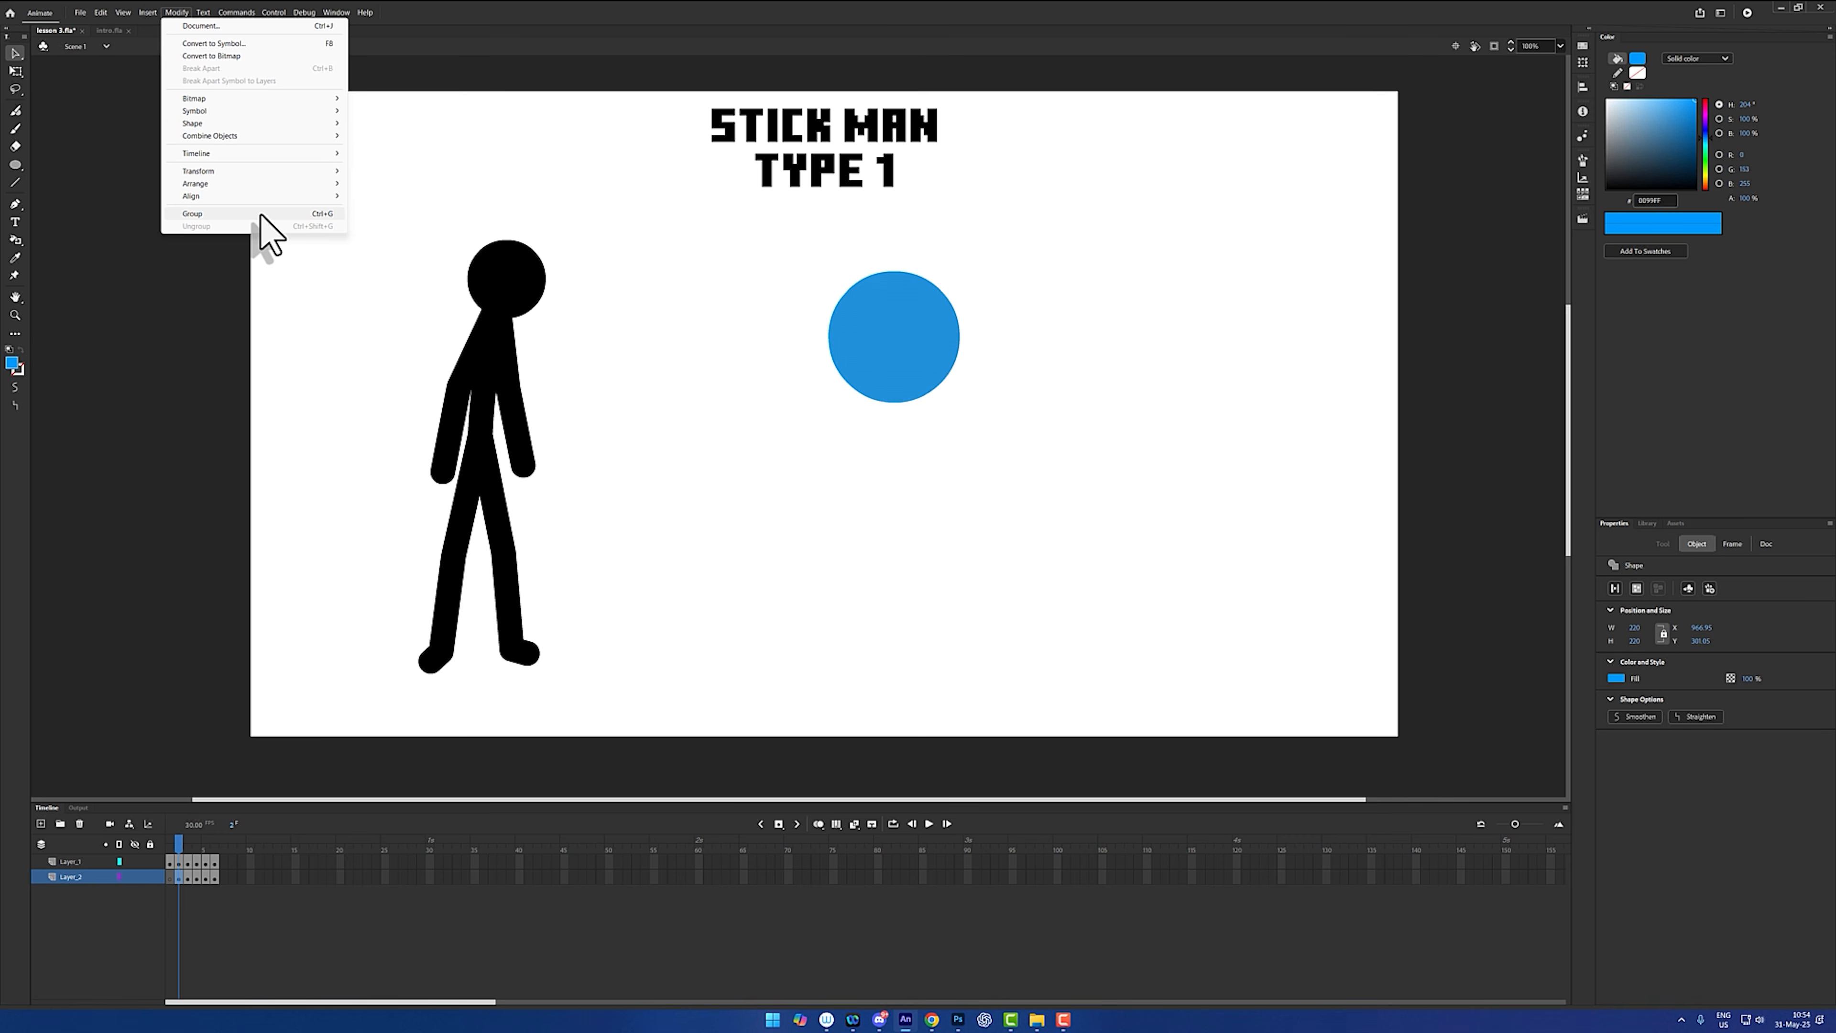
{"action": "left_click", "coordinate": [258, 233]}
{"action": "left_click_drag", "start_coordinate": [883, 340], "coordinate": [918, 352]}
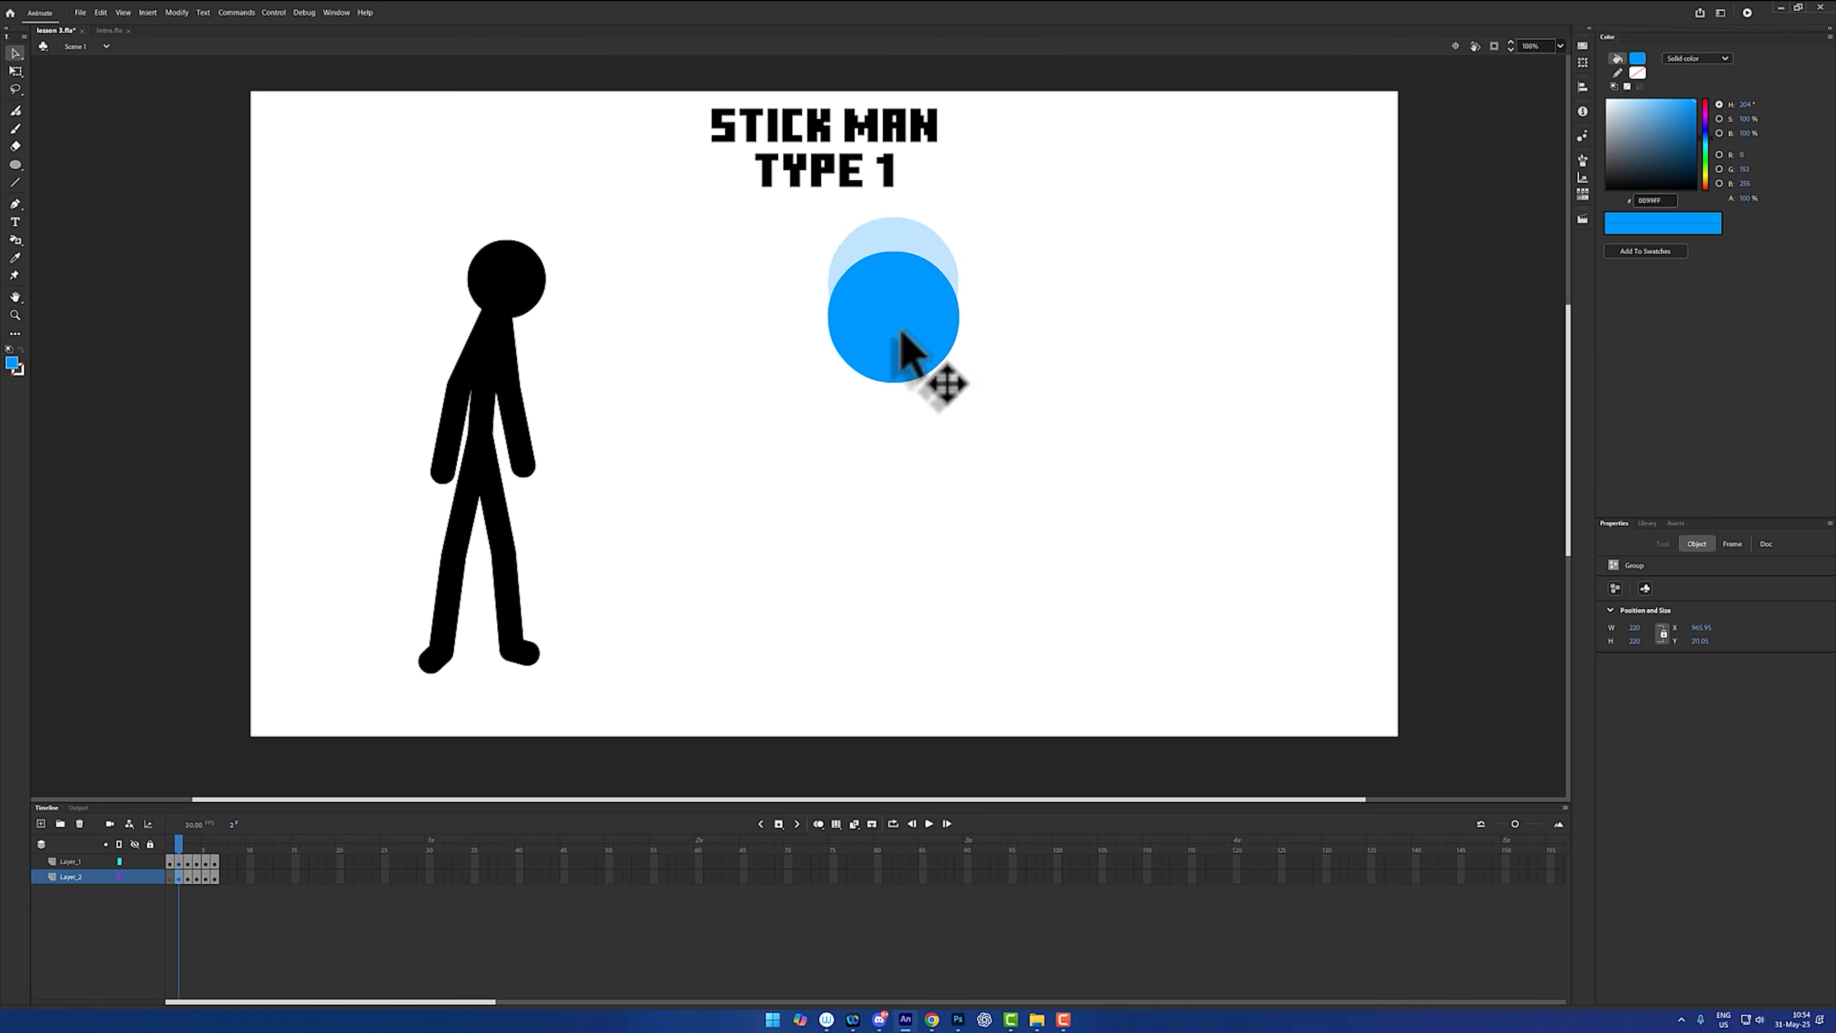
{"action": "left_click", "coordinate": [1070, 304]}
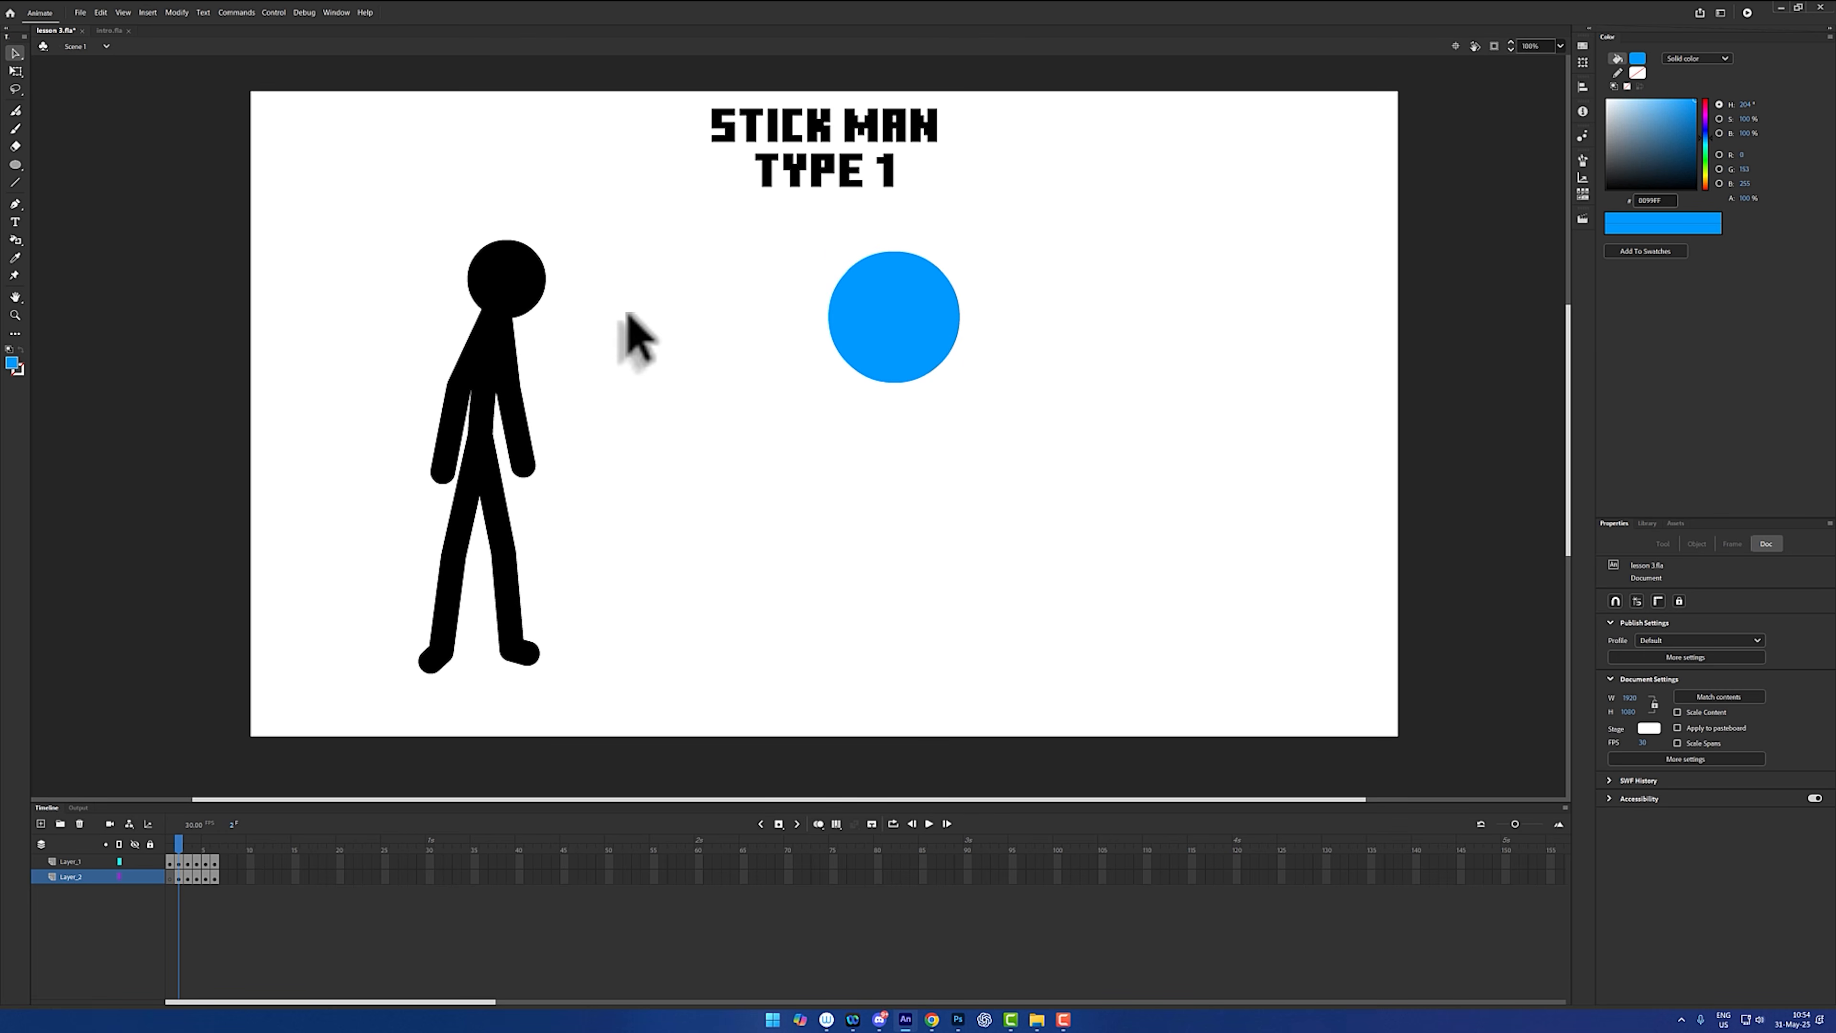
- Scribble blue brush strokes across the grouped circle, move the group to test its separation, and delete the strokes
{"action": "key", "text": "b"}
{"action": "mouse_move", "coordinate": [762, 381]}
{"action": "left_mouse_down"}
{"action": "mouse_move", "coordinate": [1171, 311]}
{"action": "mouse_move", "coordinate": [873, 250]}
{"action": "mouse_move", "coordinate": [1035, 294]}
{"action": "mouse_move", "coordinate": [827, 438]}
{"action": "left_mouse_up"}
{"action": "key", "text": "v"}
{"action": "left_click_drag", "start_coordinate": [1250, 206], "coordinate": [738, 504]}
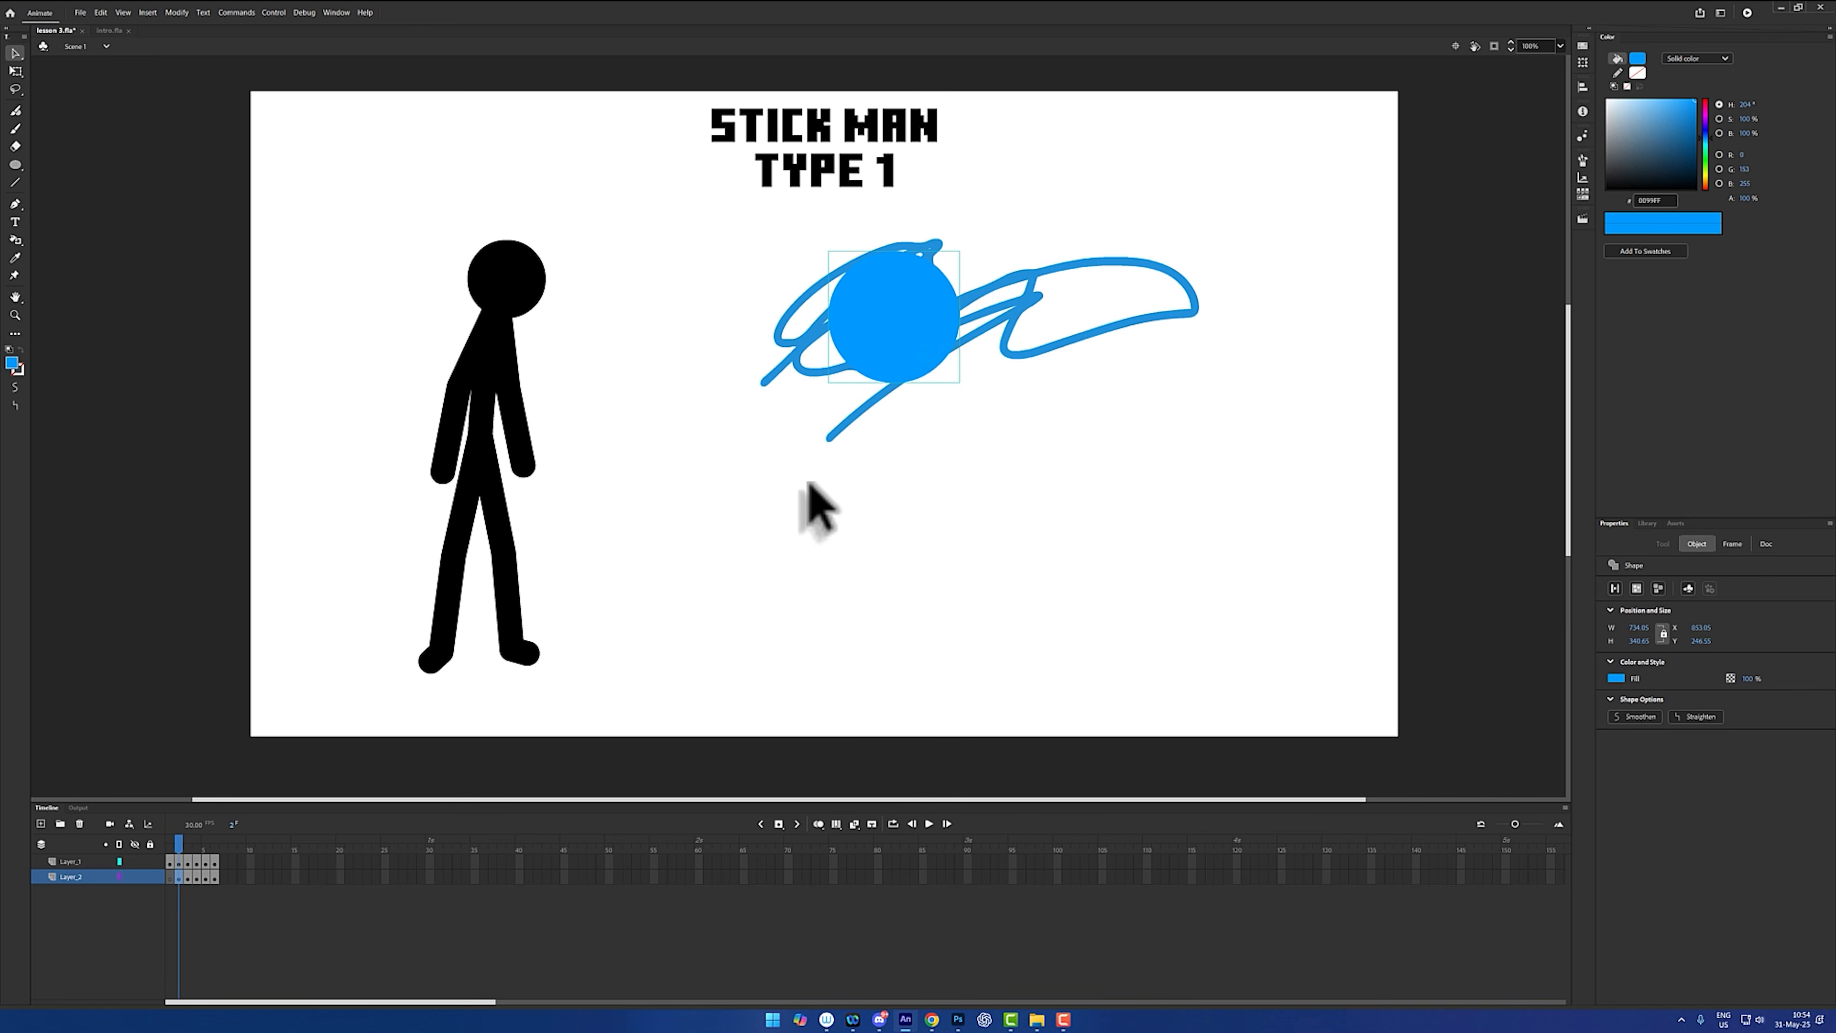
{"action": "mouse_move", "coordinate": [902, 374]}
{"action": "left_mouse_down"}
{"action": "mouse_move", "coordinate": [901, 422]}
{"action": "mouse_move", "coordinate": [880, 416]}
{"action": "mouse_move", "coordinate": [934, 381]}
{"action": "mouse_move", "coordinate": [955, 308]}
{"action": "mouse_move", "coordinate": [525, 312]}
{"action": "mouse_move", "coordinate": [491, 481]}
{"action": "mouse_move", "coordinate": [923, 289]}
{"action": "mouse_move", "coordinate": [880, 311]}
{"action": "mouse_move", "coordinate": [896, 297]}
{"action": "left_mouse_up"}
{"action": "left_click", "coordinate": [971, 383]}
{"action": "key", "text": "Delete"}
{"action": "left_click", "coordinate": [943, 293]}
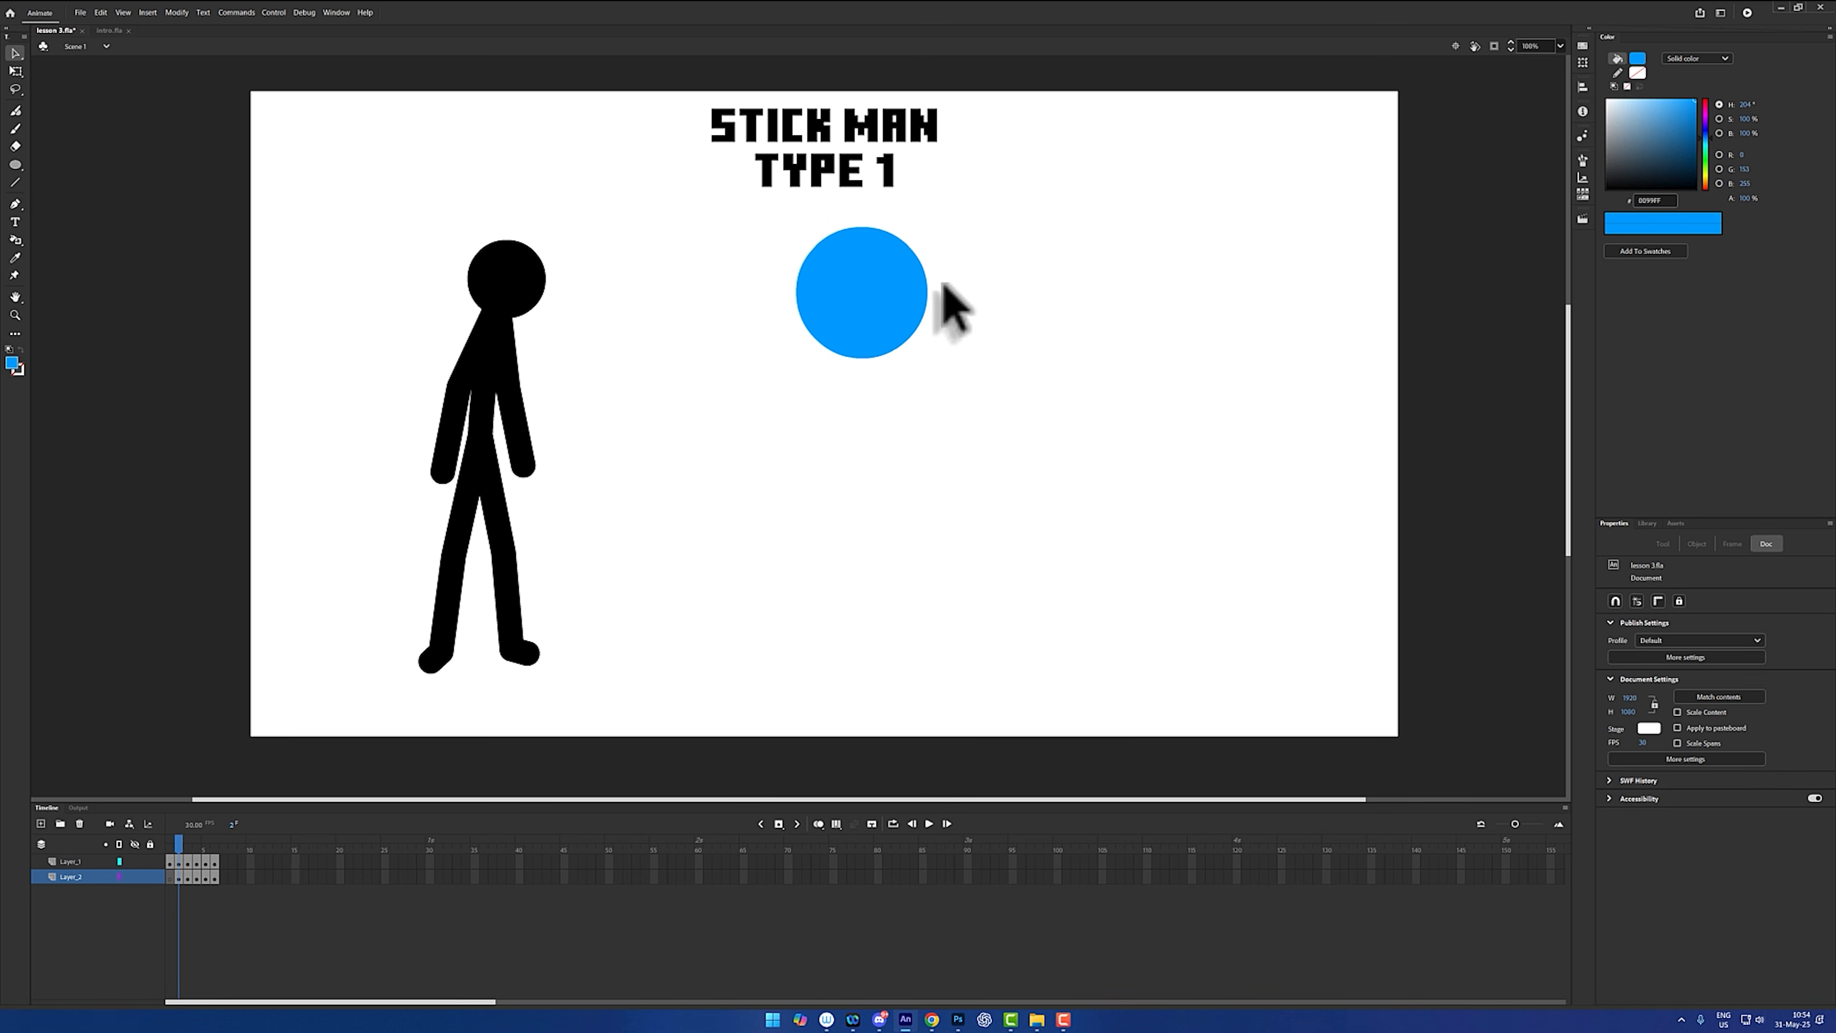
- Break apart the grouped blue circle
{"action": "left_click", "coordinate": [924, 317]}
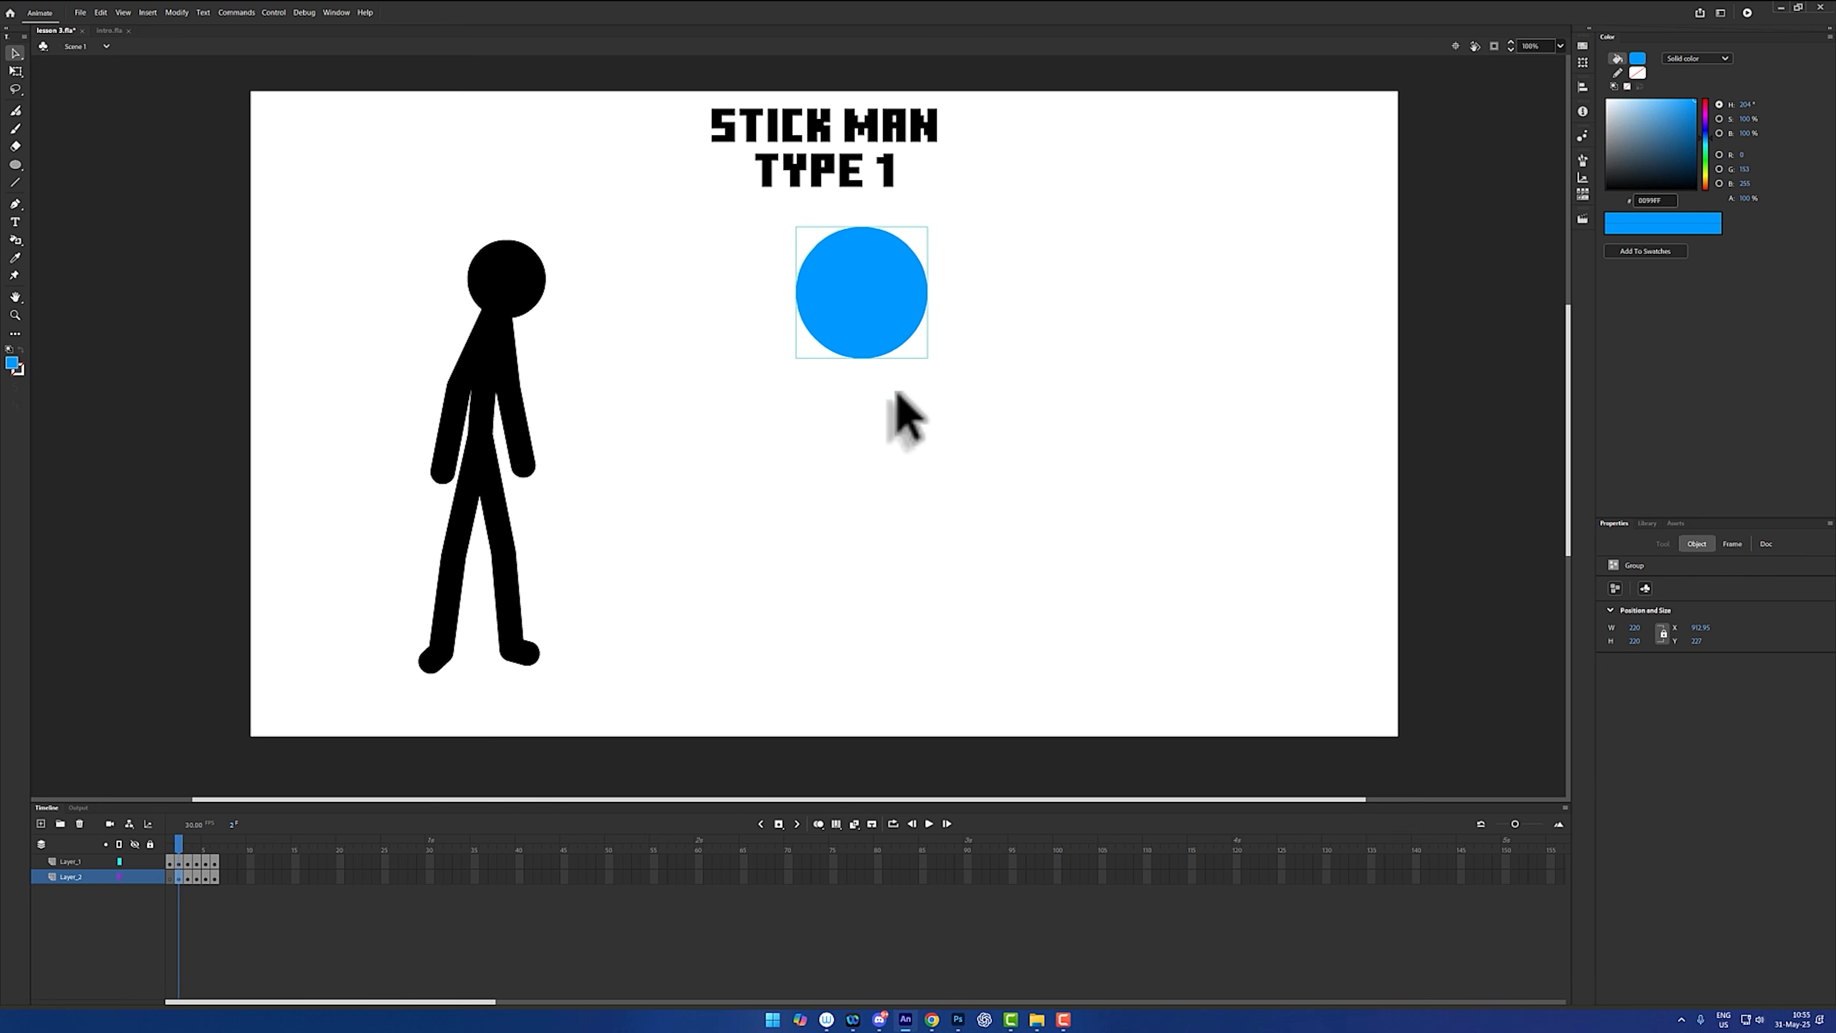
{"action": "right_click", "coordinate": [874, 315]}
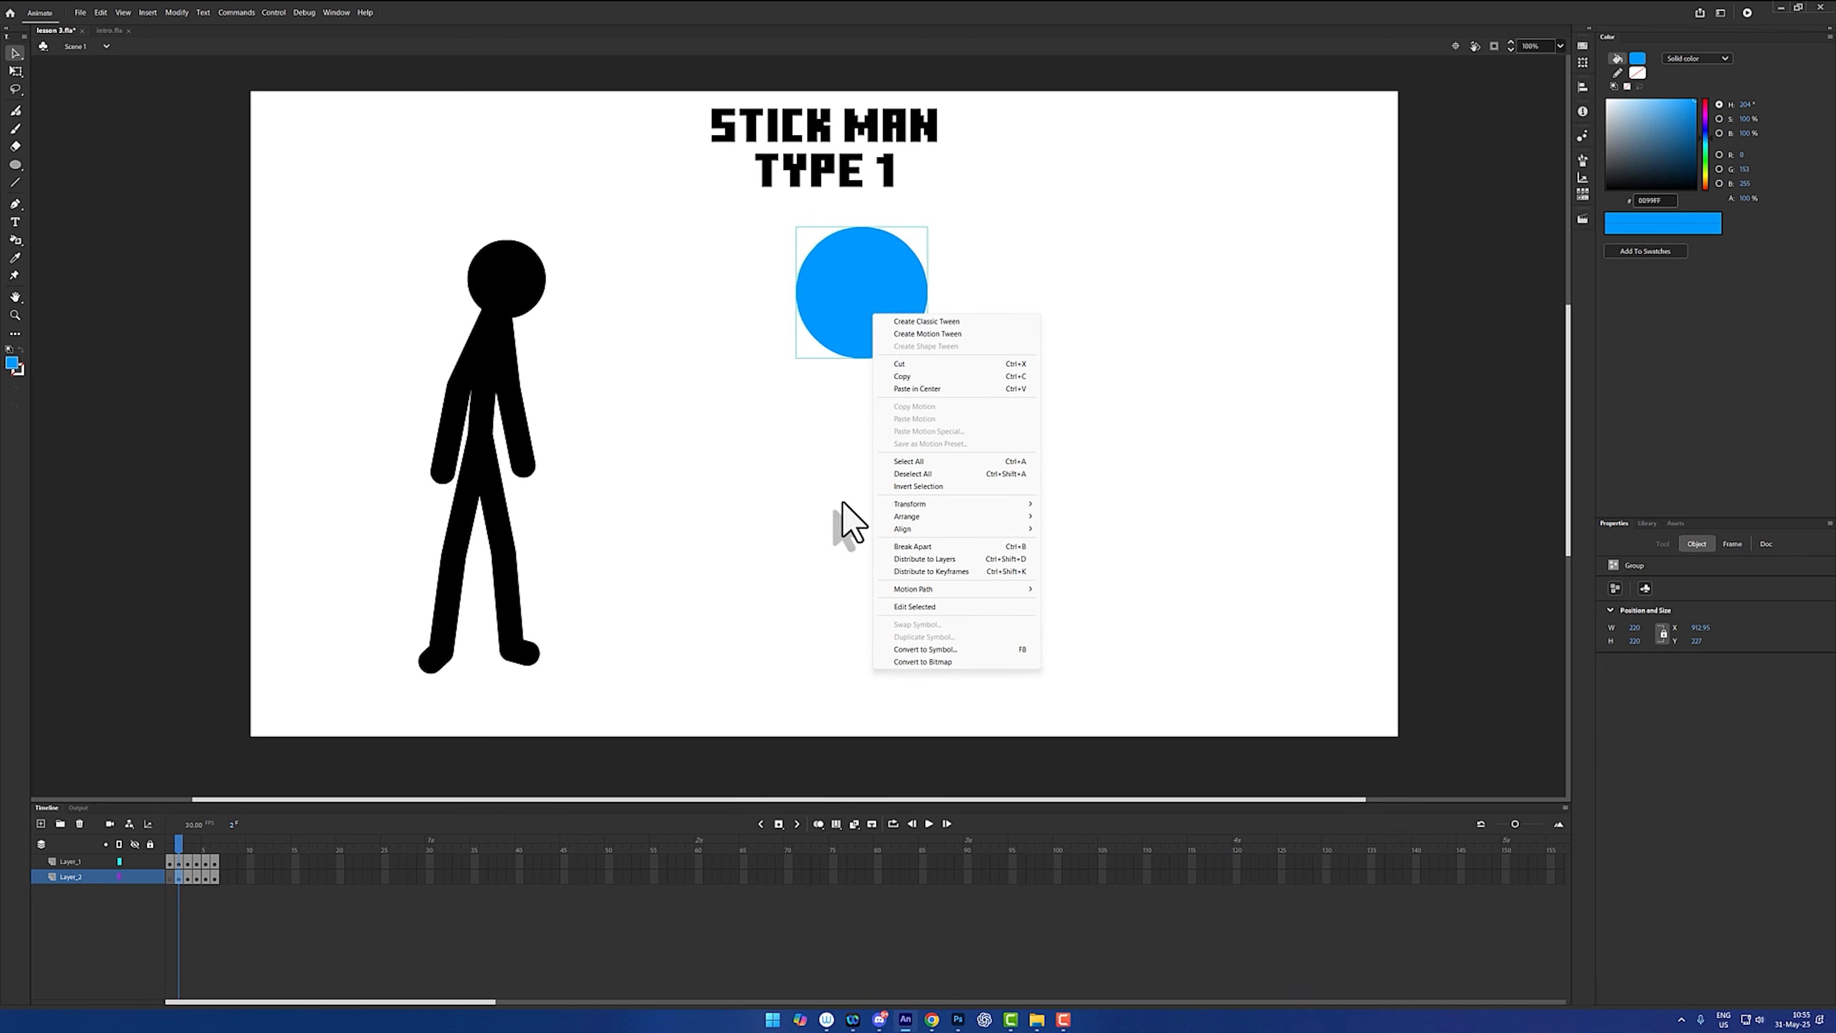
{"action": "left_click", "coordinate": [964, 547]}
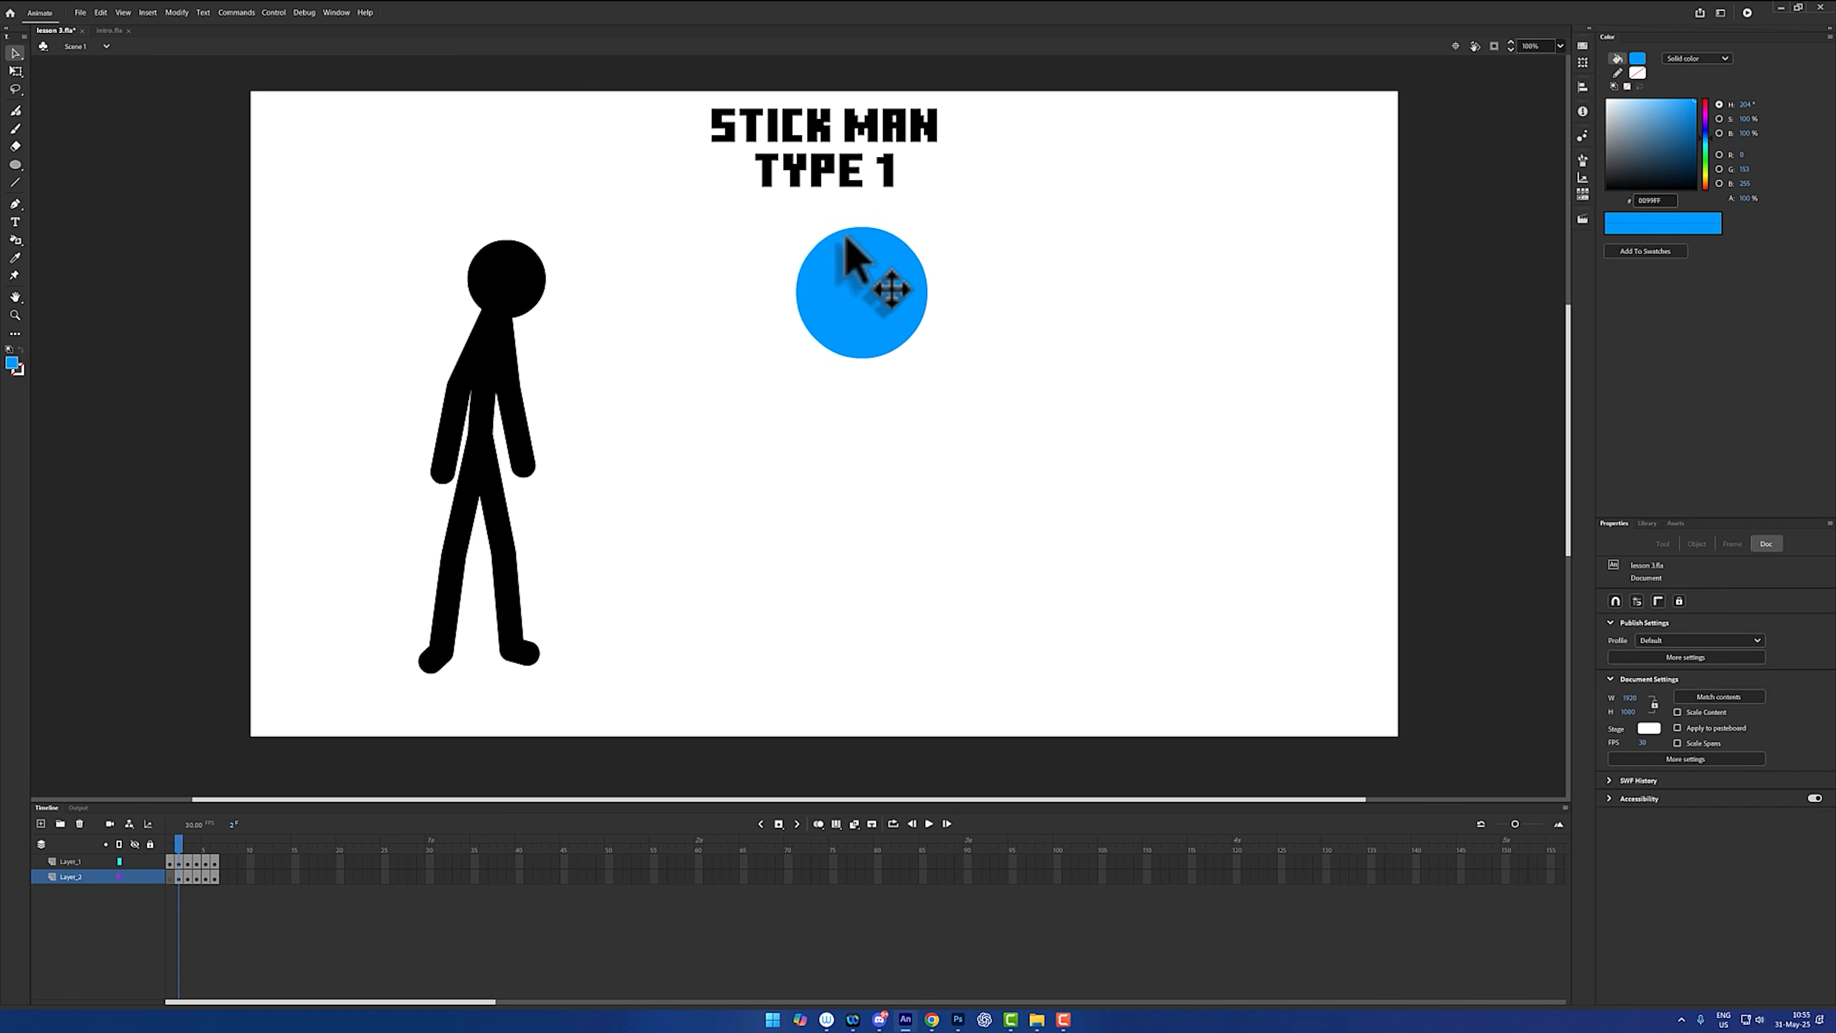
{"action": "left_click_drag", "start_coordinate": [826, 366], "coordinate": [858, 322]}
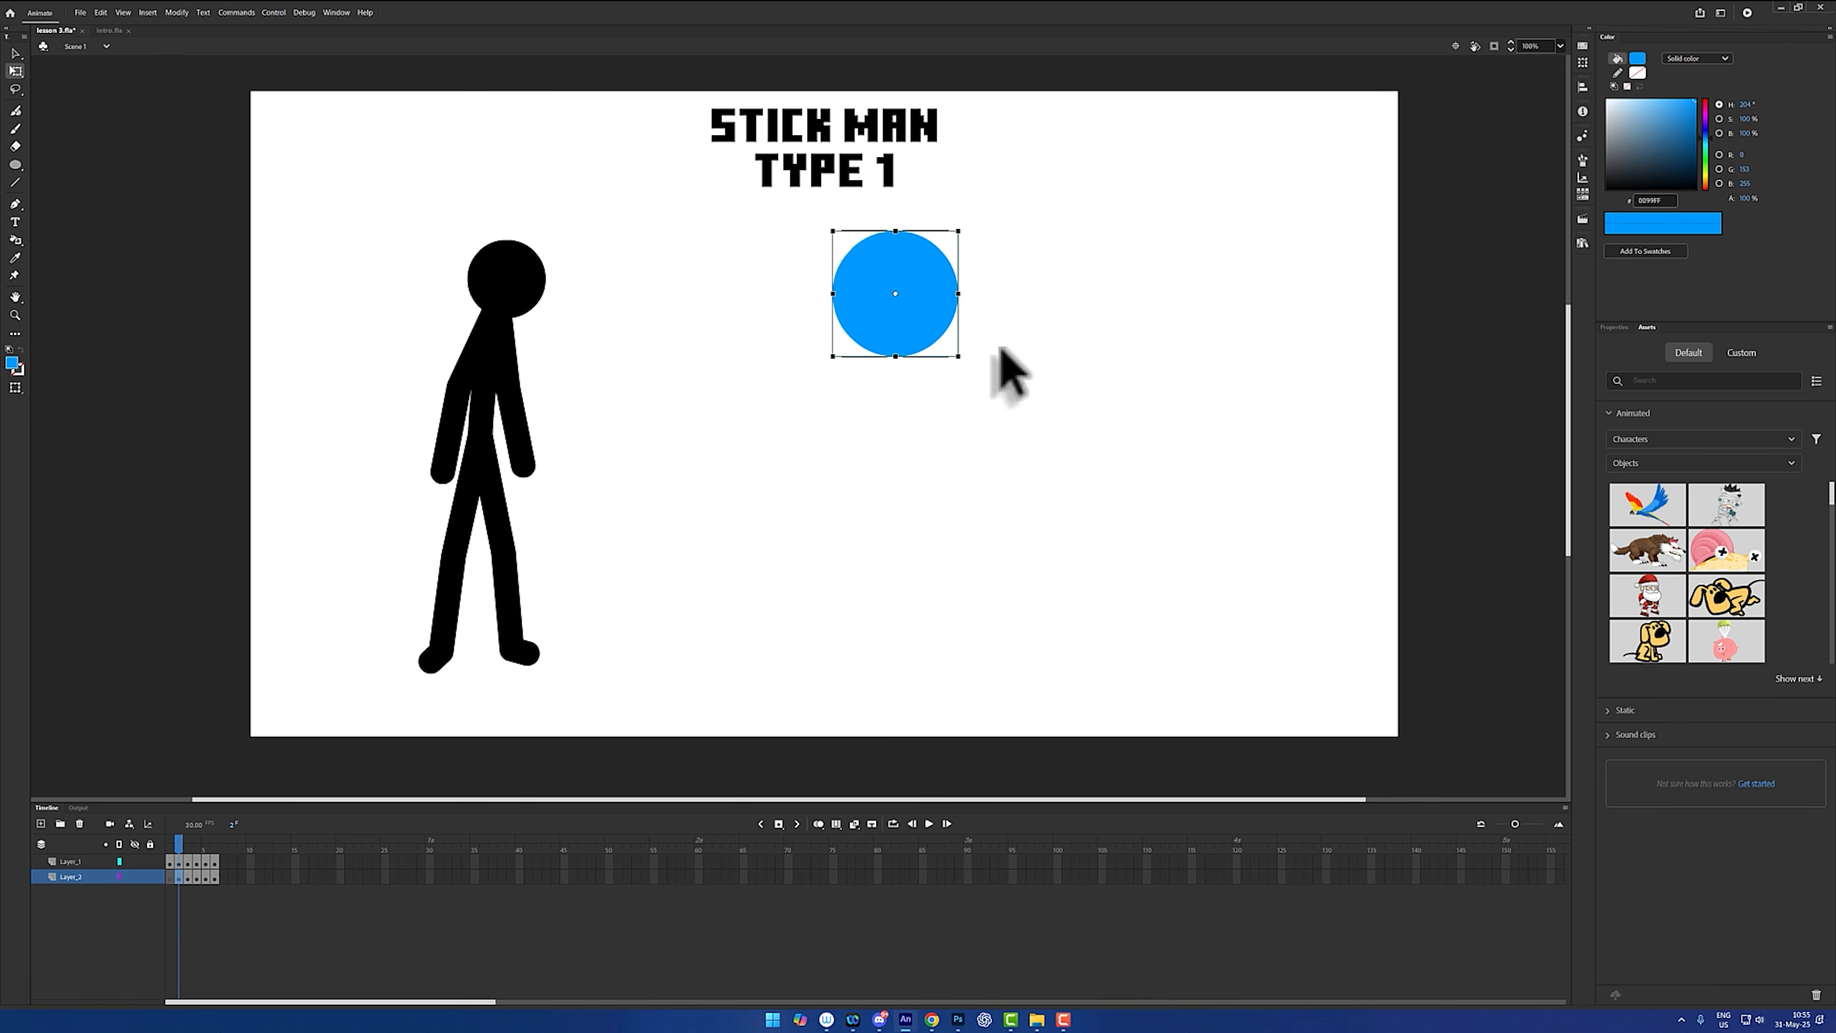
- Scale the blue circle down with Free Transform and move it slightly to the right
{"action": "left_click", "coordinate": [982, 347]}
{"action": "left_click", "coordinate": [889, 302]}
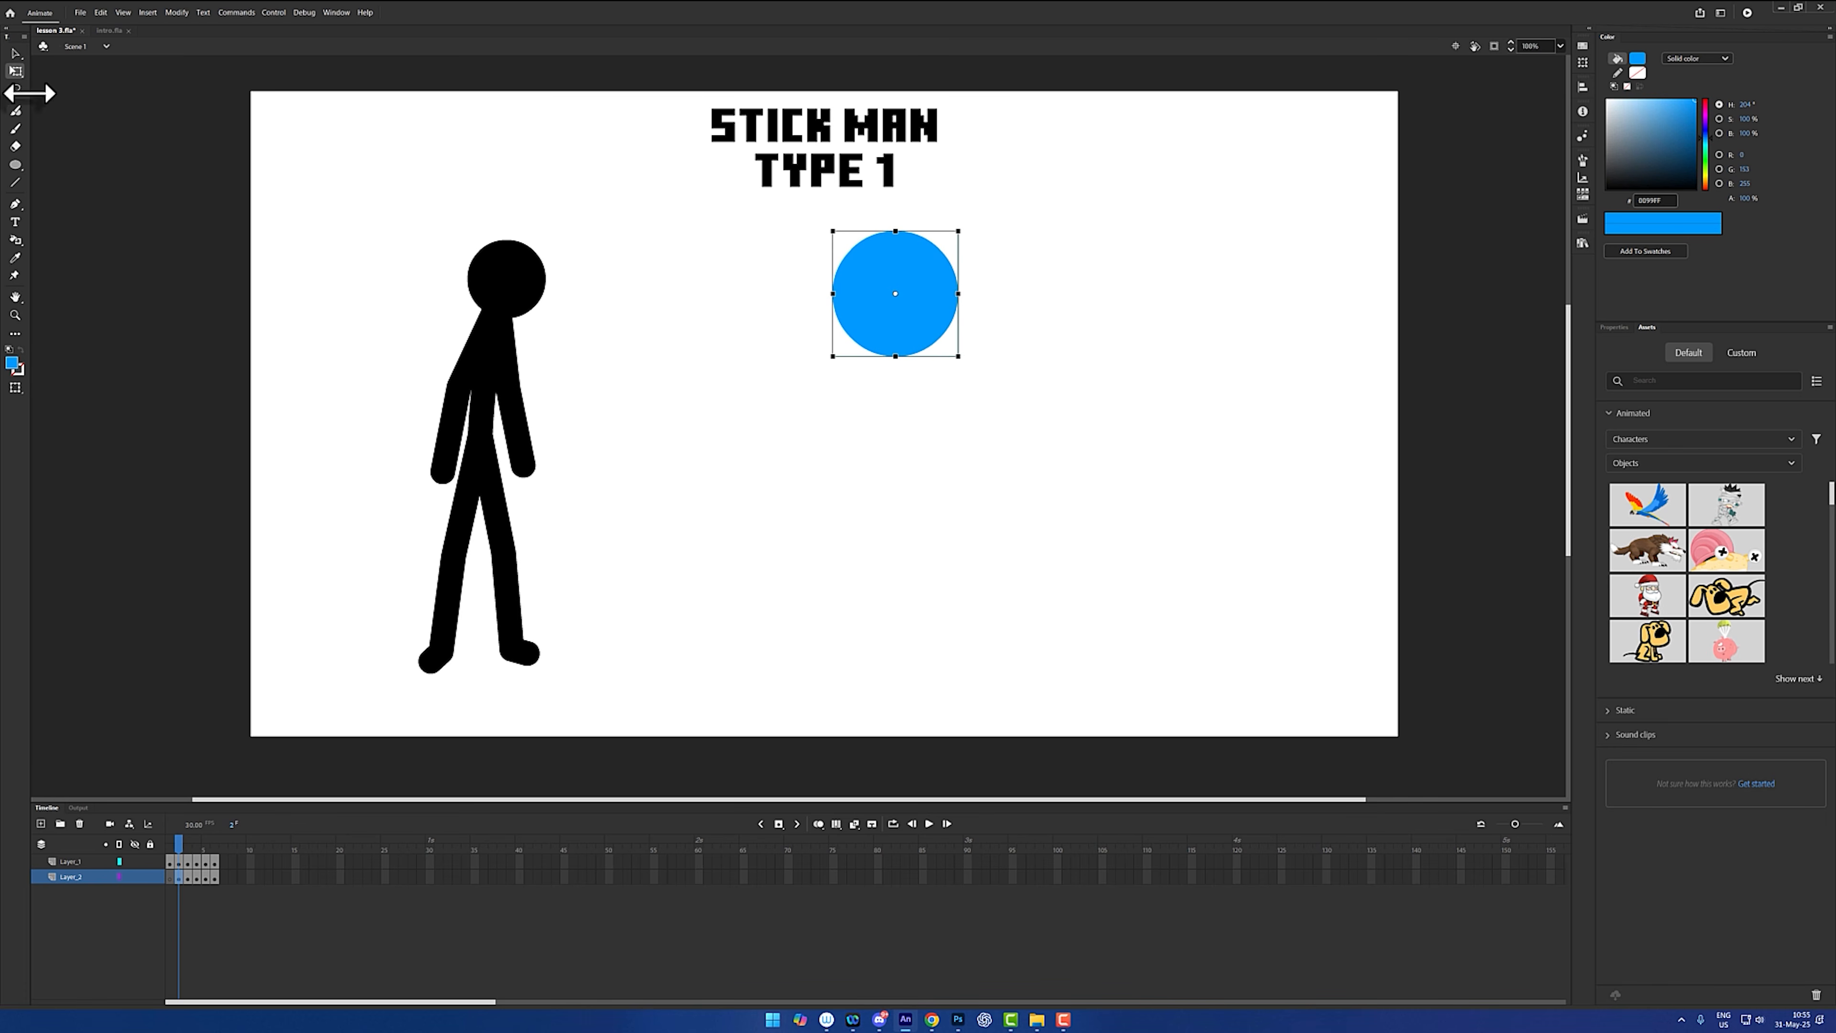
{"action": "left_click", "coordinate": [15, 70]}
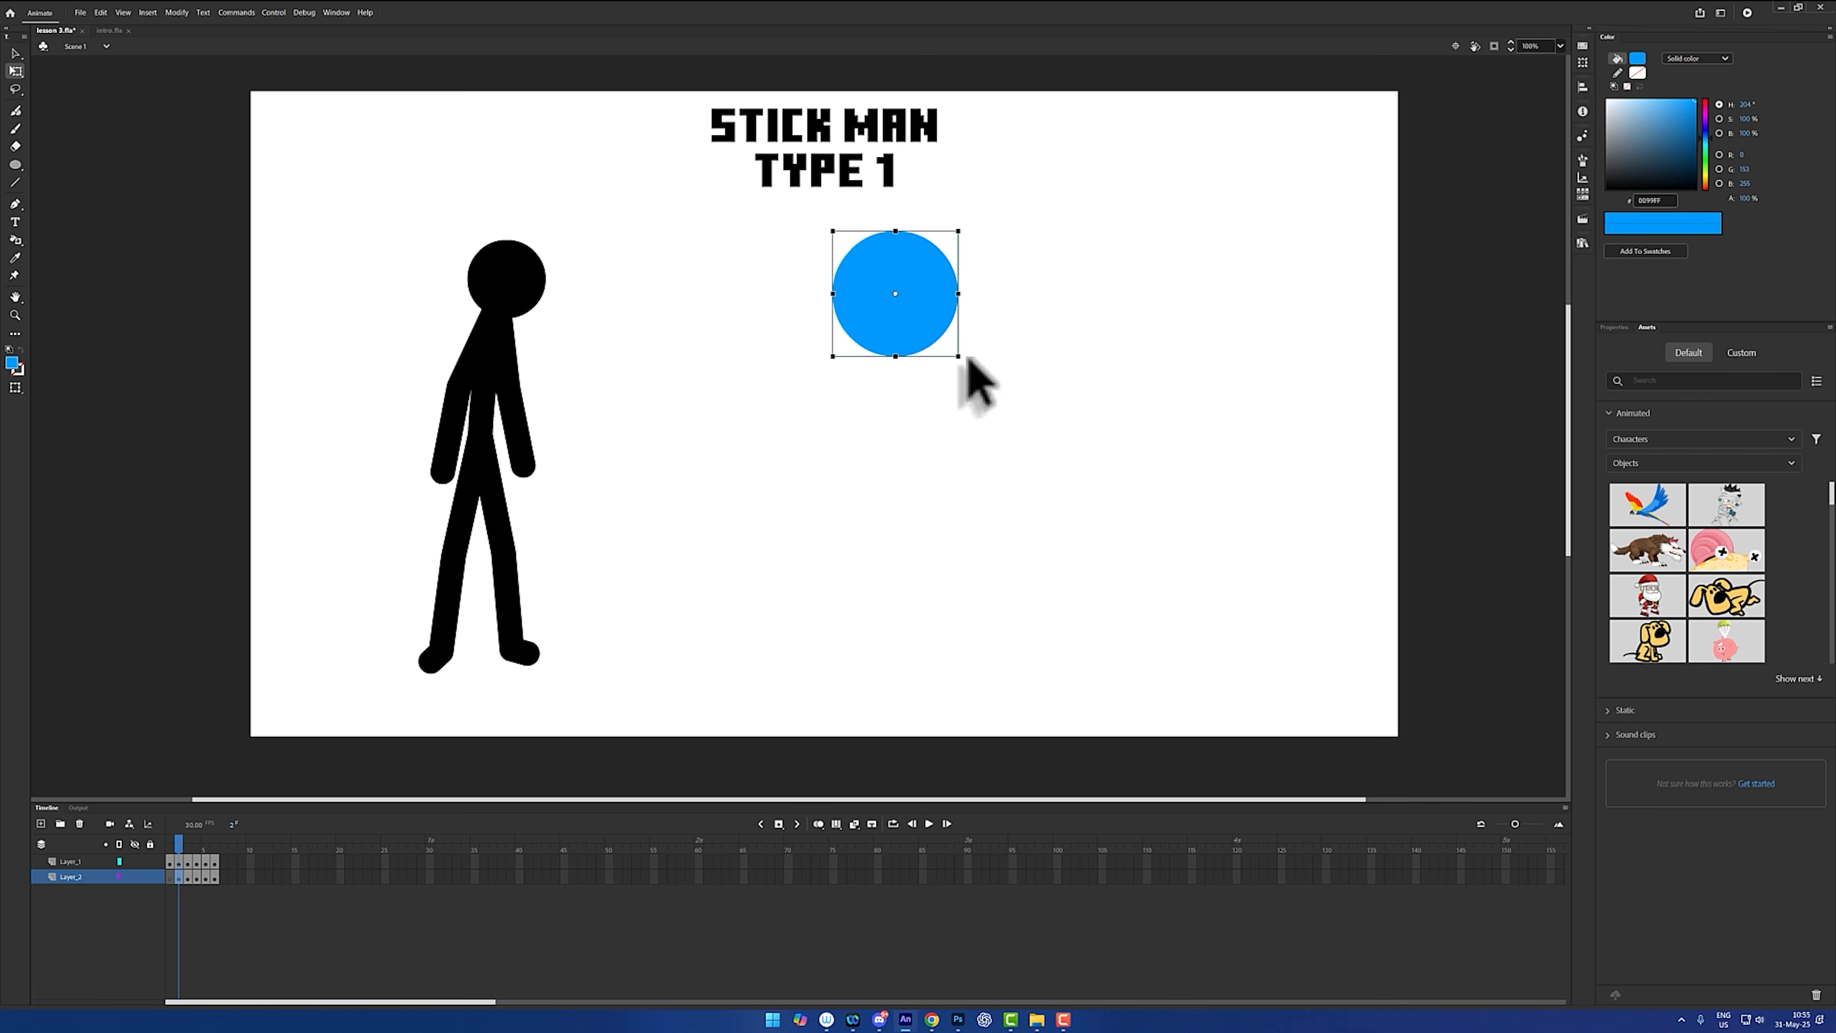
{"action": "mouse_move", "coordinate": [959, 356]}
{"action": "left_mouse_down"}
{"action": "mouse_move", "coordinate": [925, 322]}
{"action": "mouse_move", "coordinate": [1054, 468]}
{"action": "mouse_move", "coordinate": [934, 336]}
{"action": "mouse_move", "coordinate": [1004, 422]}
{"action": "mouse_move", "coordinate": [935, 356]}
{"action": "mouse_move", "coordinate": [947, 370]}
{"action": "left_mouse_up"}
{"action": "left_click", "coordinate": [1055, 307]}
{"action": "left_click_drag", "start_coordinate": [904, 307], "coordinate": [919, 304]}
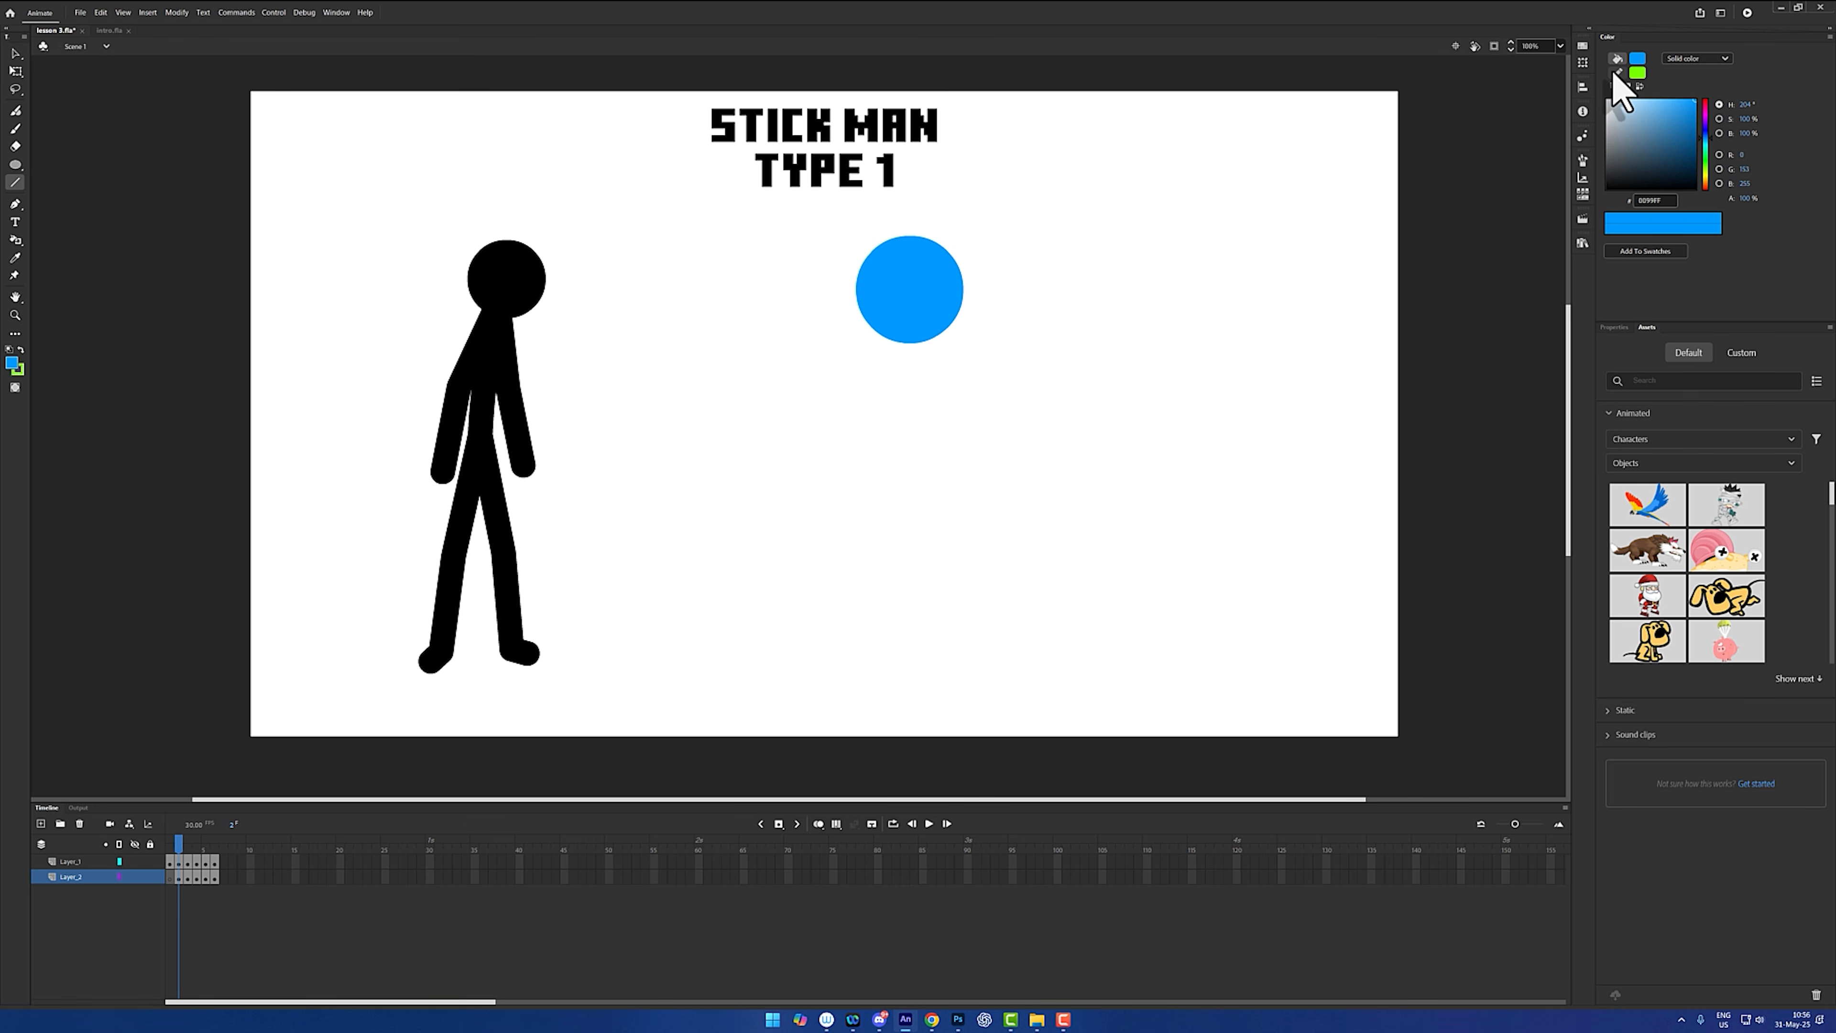
- Make the green stroke colour active and draw a vertical line downward from the underside of the blue head
{"action": "left_click", "coordinate": [1617, 73]}
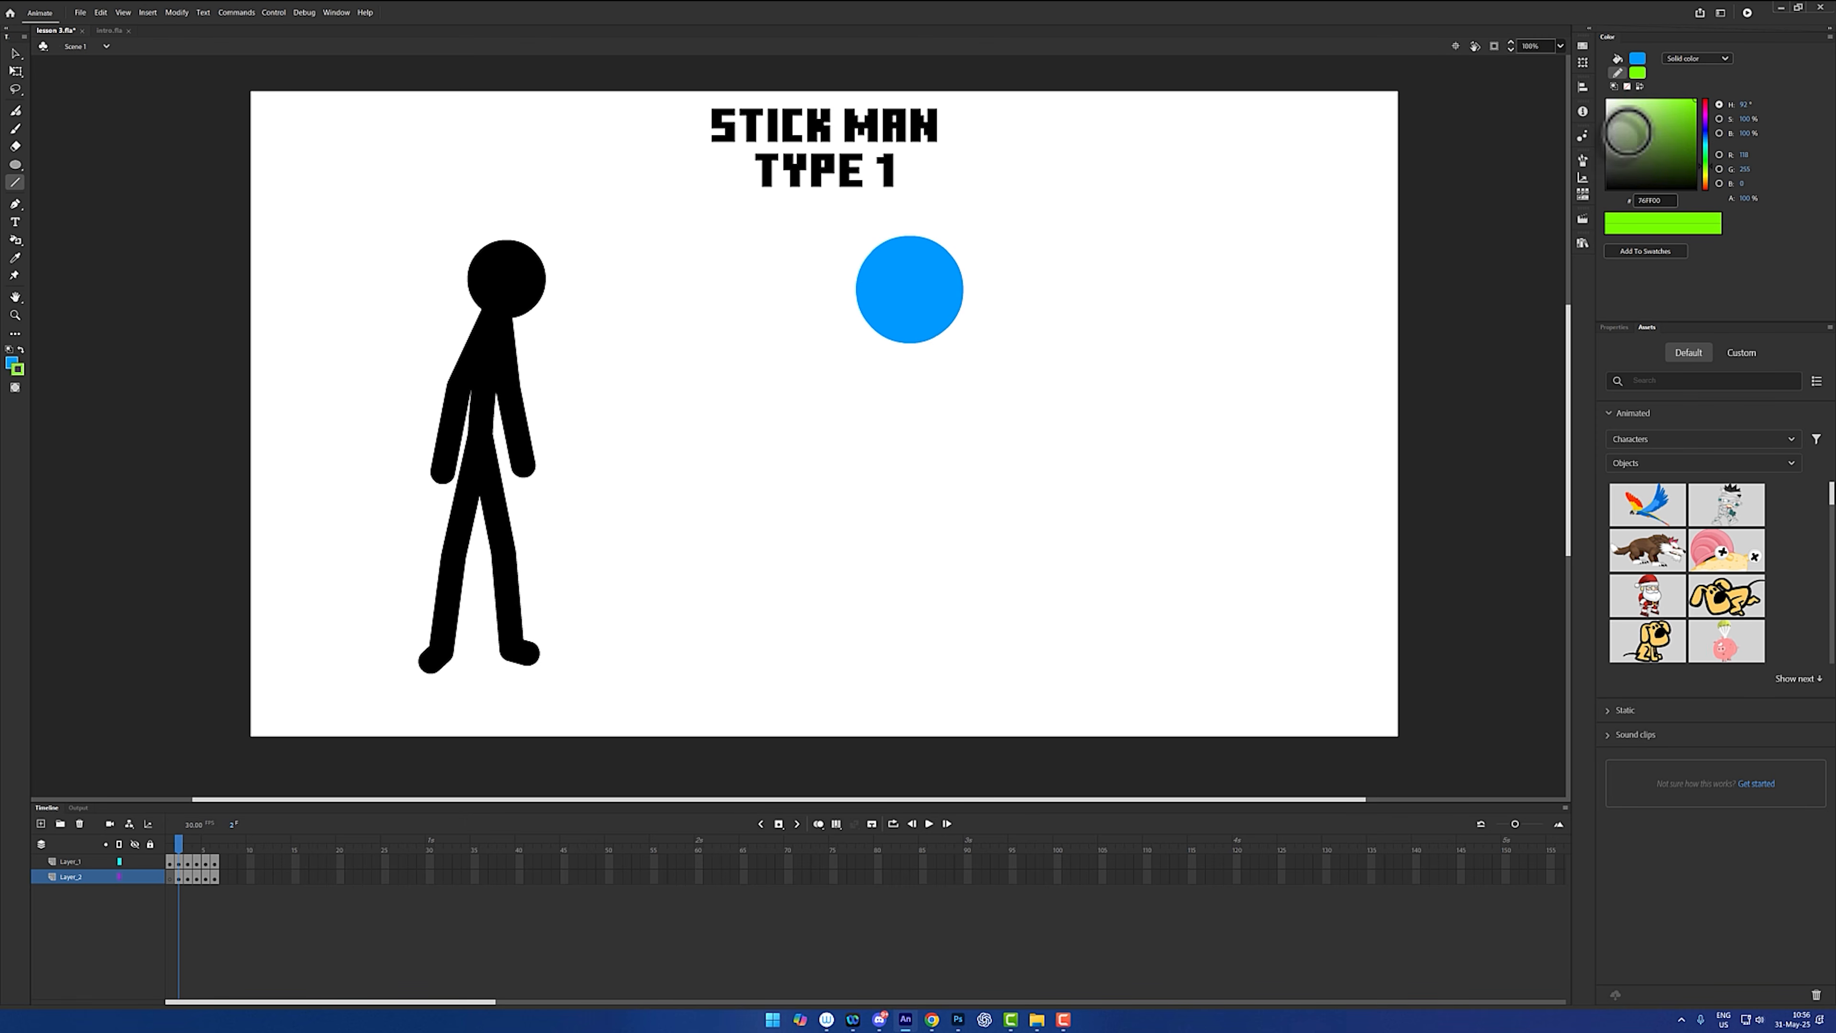
{"action": "left_click", "coordinate": [1608, 328]}
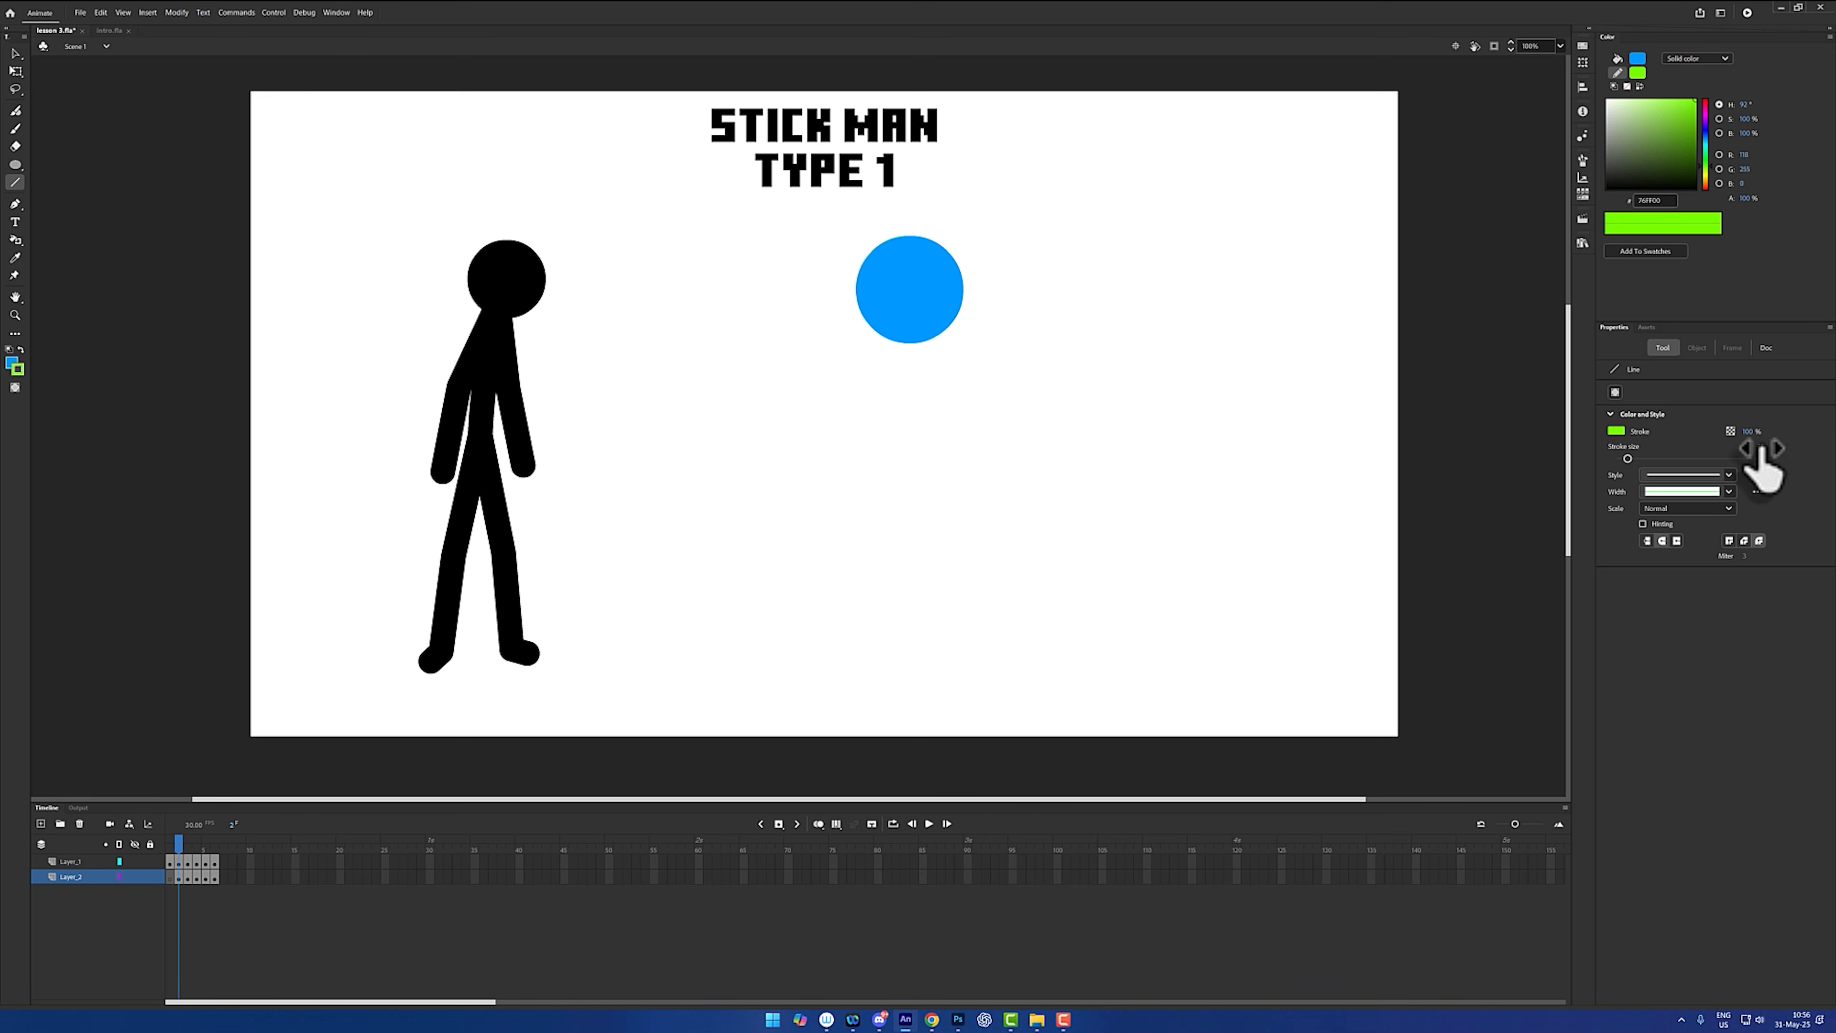
{"action": "left_click_drag", "start_coordinate": [903, 348], "coordinate": [901, 534]}
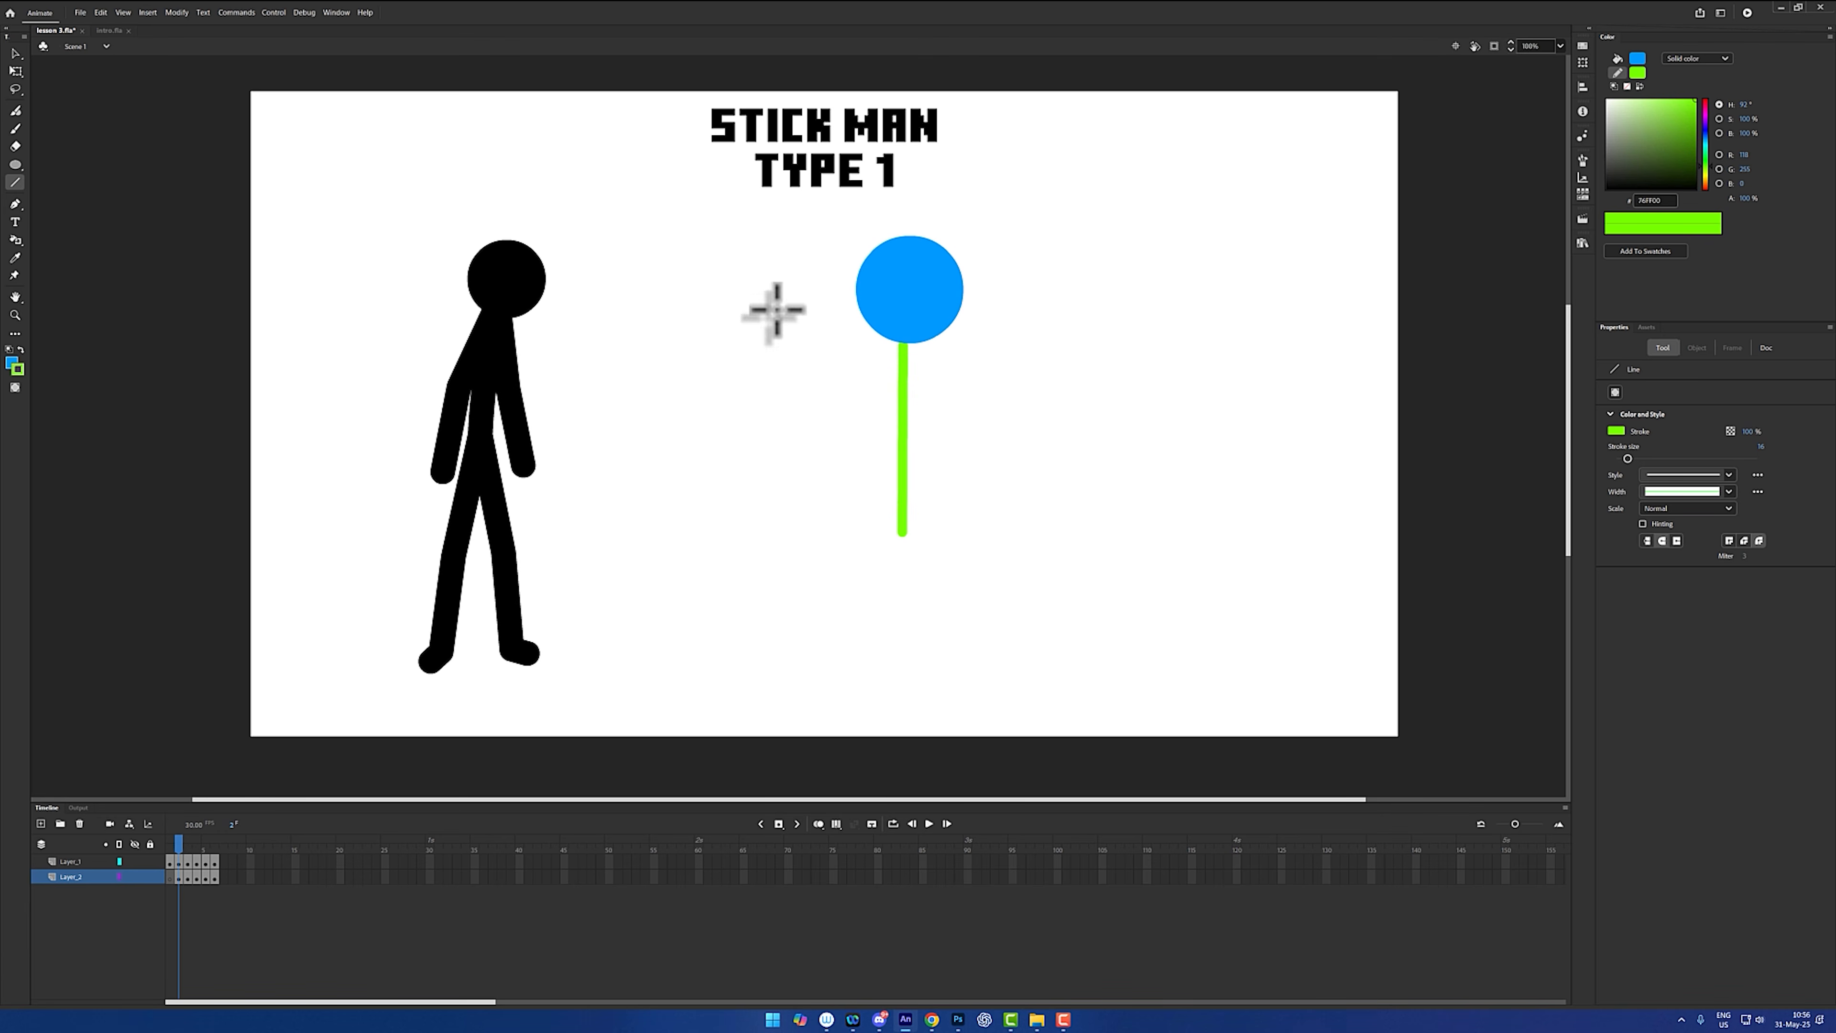
- Reposition the green line's endpoints so it stands nearly vertical just below the head, slightly detached from it
{"action": "left_click", "coordinate": [16, 53]}
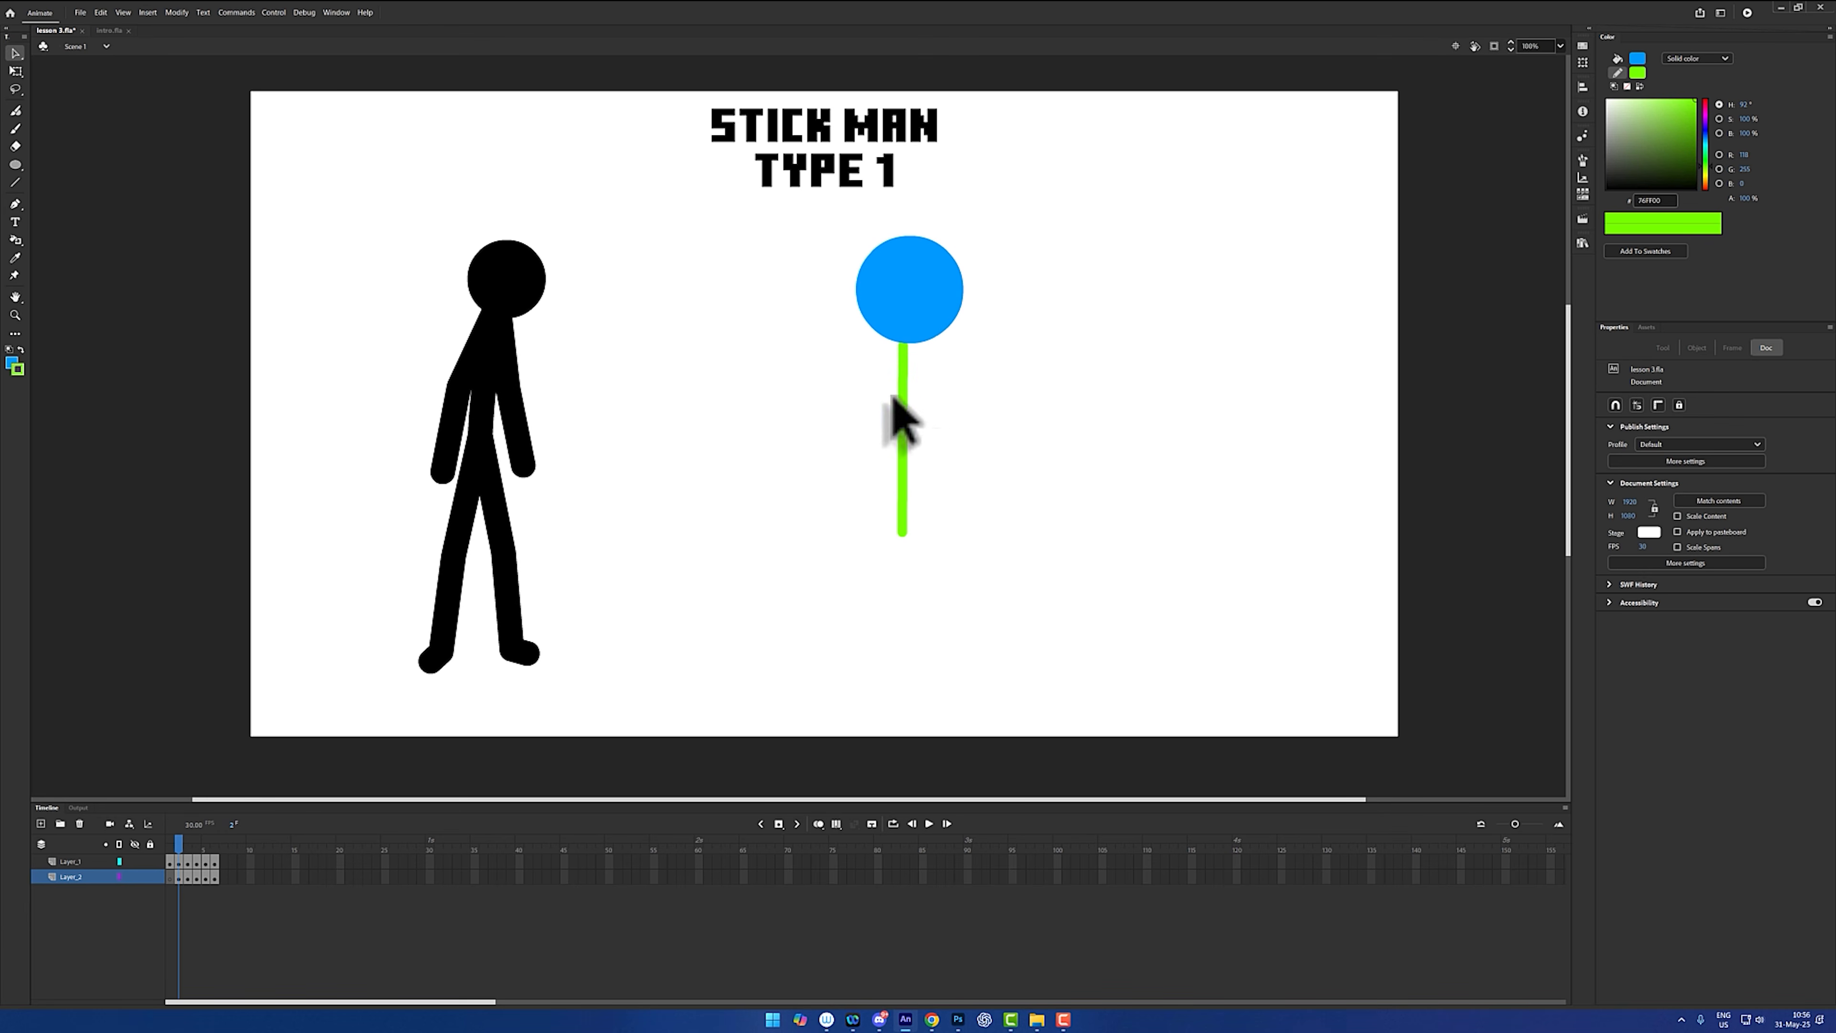
{"action": "left_click_drag", "start_coordinate": [903, 347], "coordinate": [964, 373]}
{"action": "mouse_move", "coordinate": [901, 534]}
{"action": "left_mouse_down"}
{"action": "mouse_move", "coordinate": [927, 544]}
{"action": "mouse_move", "coordinate": [912, 546]}
{"action": "left_mouse_up"}
{"action": "left_click_drag", "start_coordinate": [962, 374], "coordinate": [899, 369]}
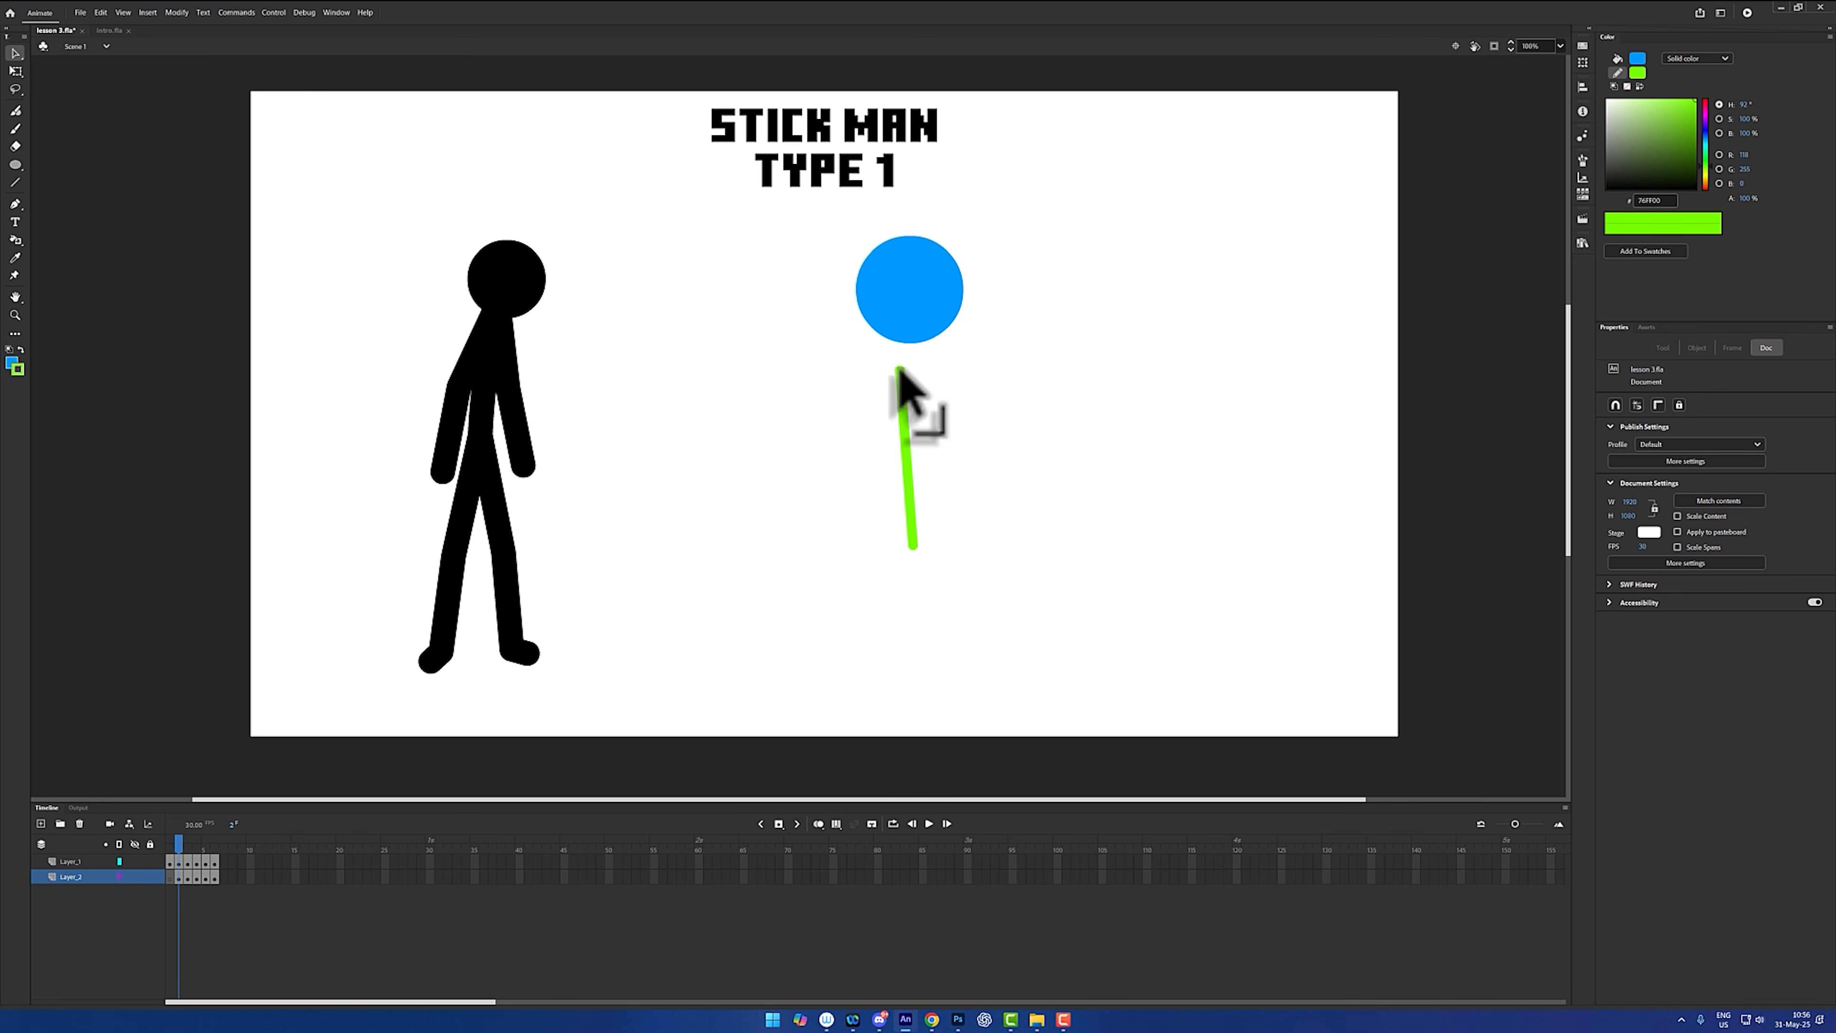
{"action": "left_click_drag", "start_coordinate": [899, 399], "coordinate": [906, 436]}
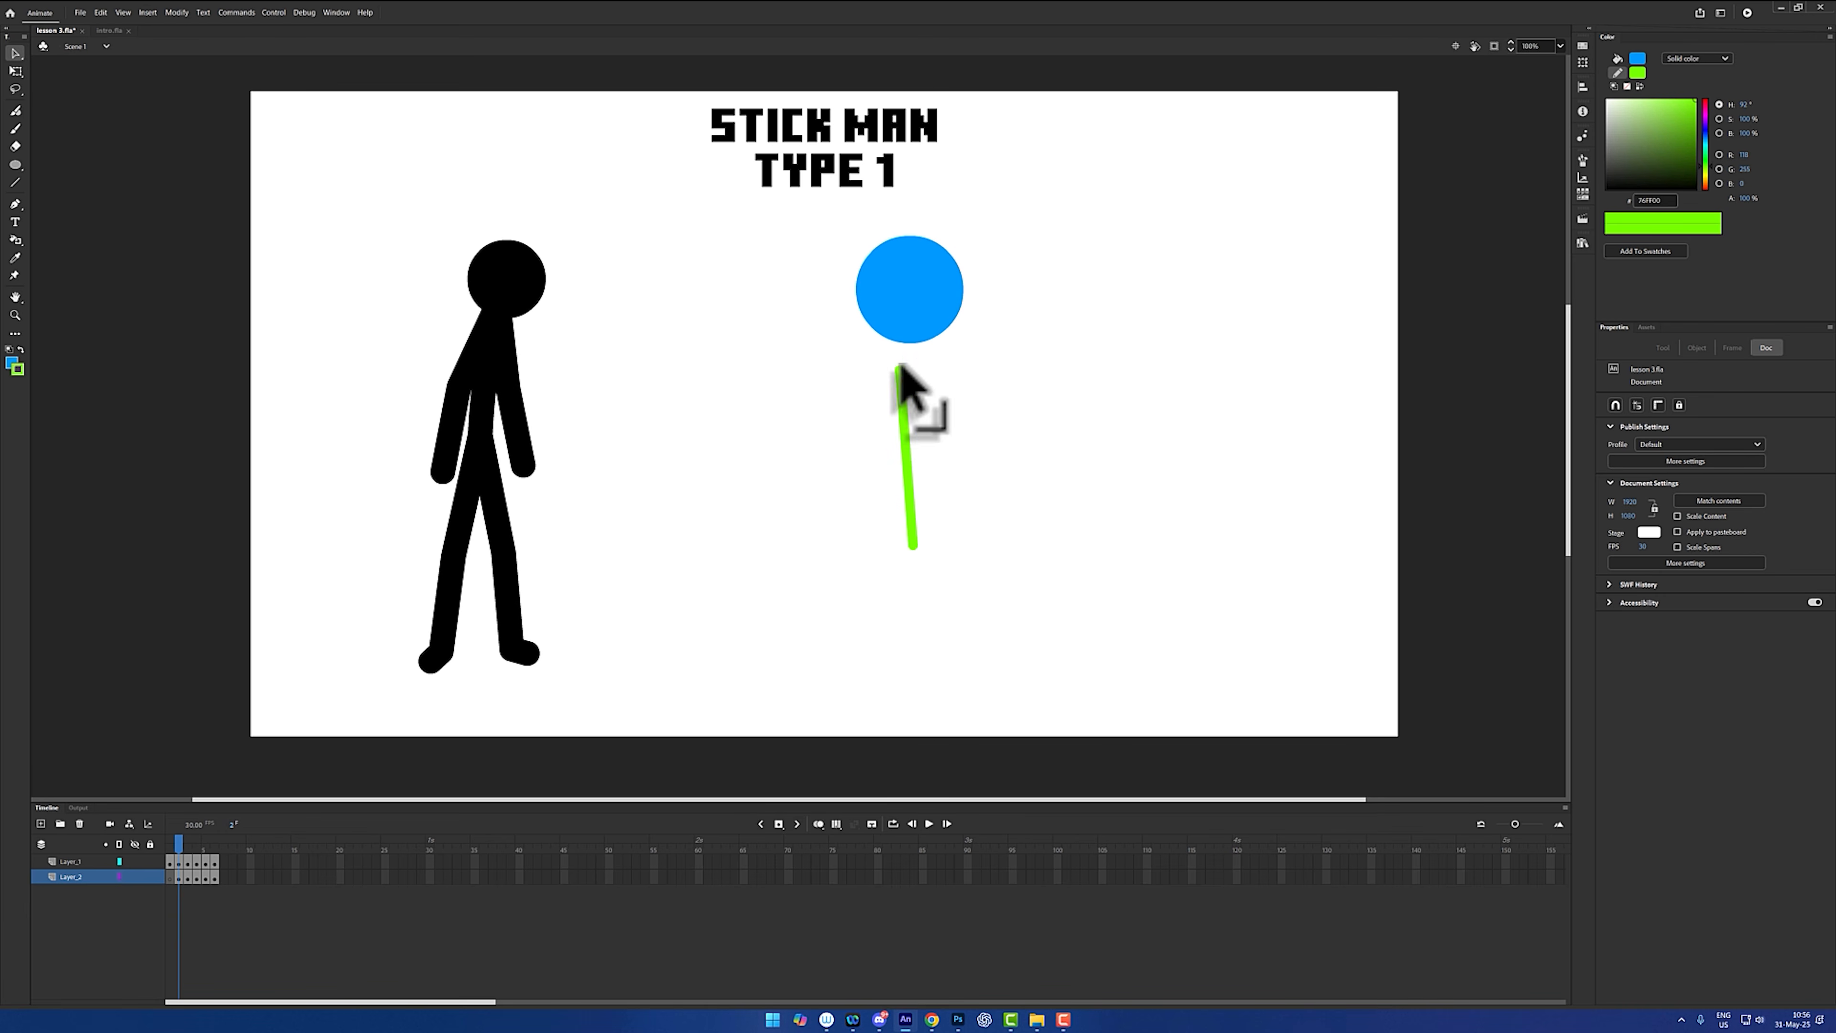
{"action": "mouse_move", "coordinate": [900, 364]}
{"action": "left_mouse_down"}
{"action": "mouse_move", "coordinate": [1046, 409]}
{"action": "mouse_move", "coordinate": [879, 359]}
{"action": "left_mouse_up"}
{"action": "left_click_drag", "start_coordinate": [898, 428], "coordinate": [907, 364]}
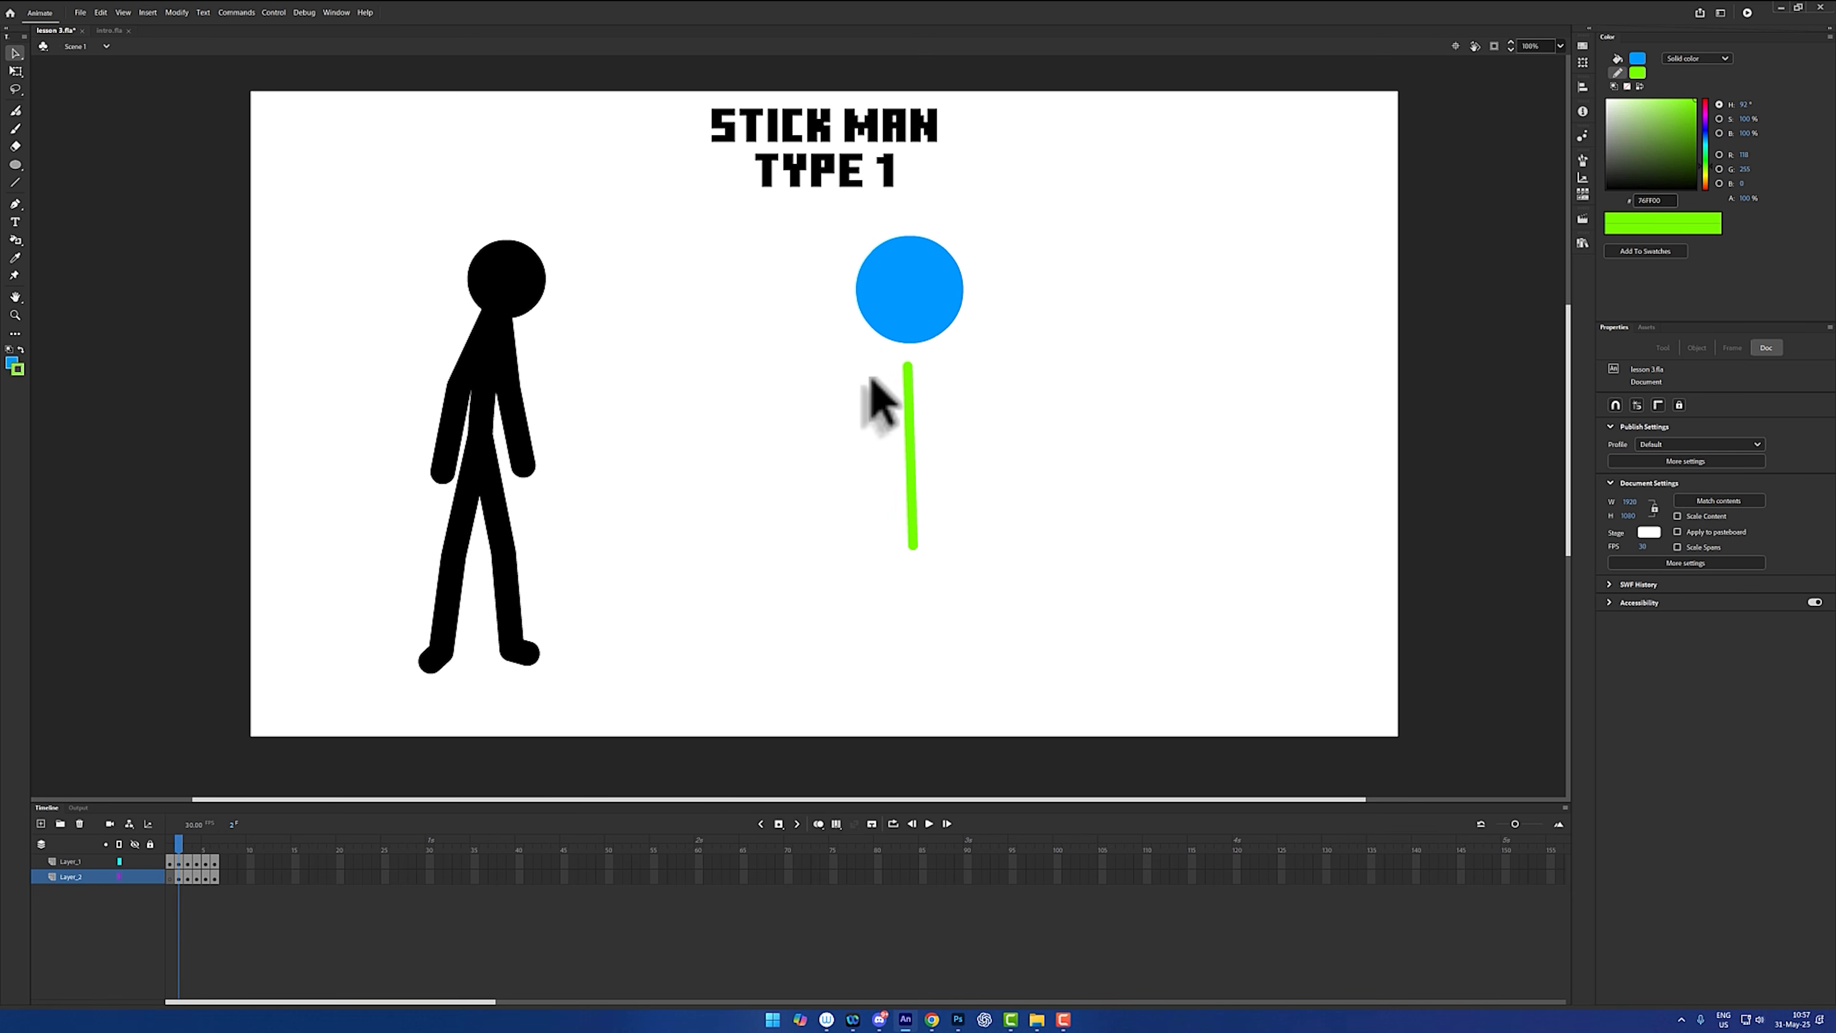
- Draw separate green arm and leg lines around the body line with the Line tool, and undo them
{"action": "left_click", "coordinate": [16, 182]}
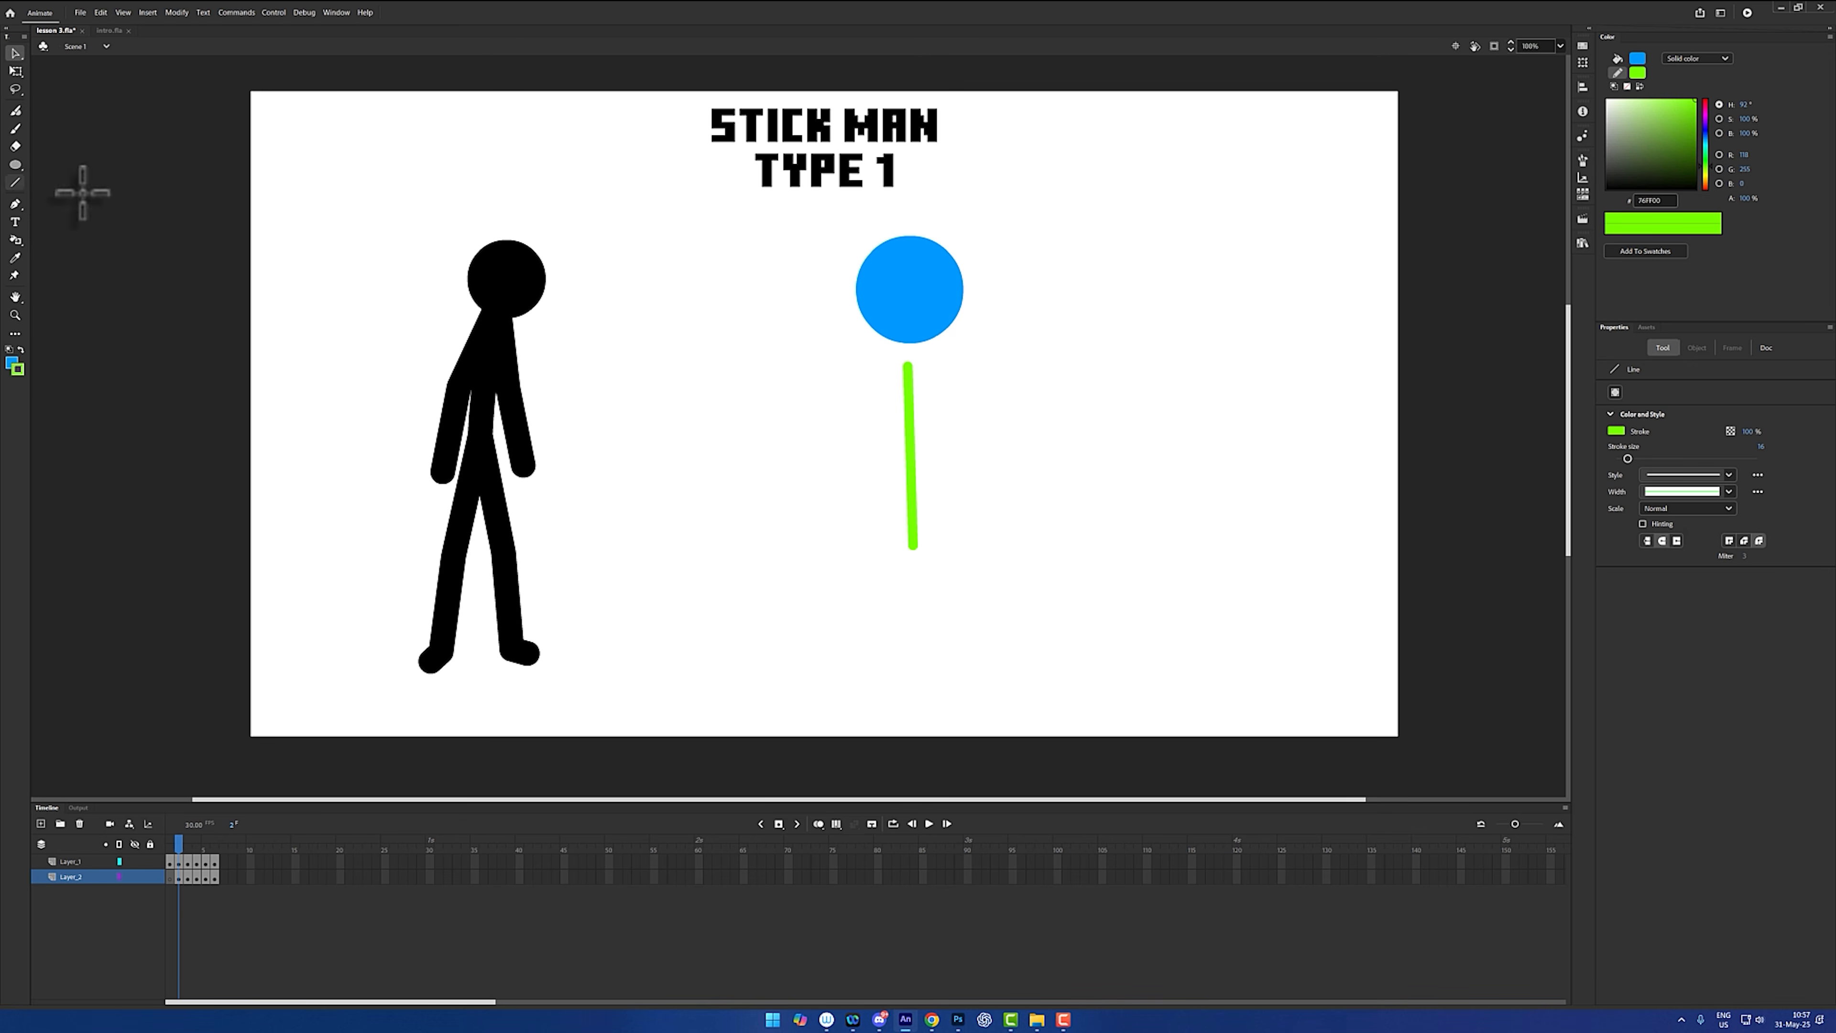
{"action": "left_click_drag", "start_coordinate": [807, 407], "coordinate": [1068, 380]}
{"action": "mouse_move", "coordinate": [836, 605]}
{"action": "left_mouse_down"}
{"action": "mouse_move", "coordinate": [933, 546]}
{"action": "mouse_move", "coordinate": [1036, 618]}
{"action": "left_mouse_up"}
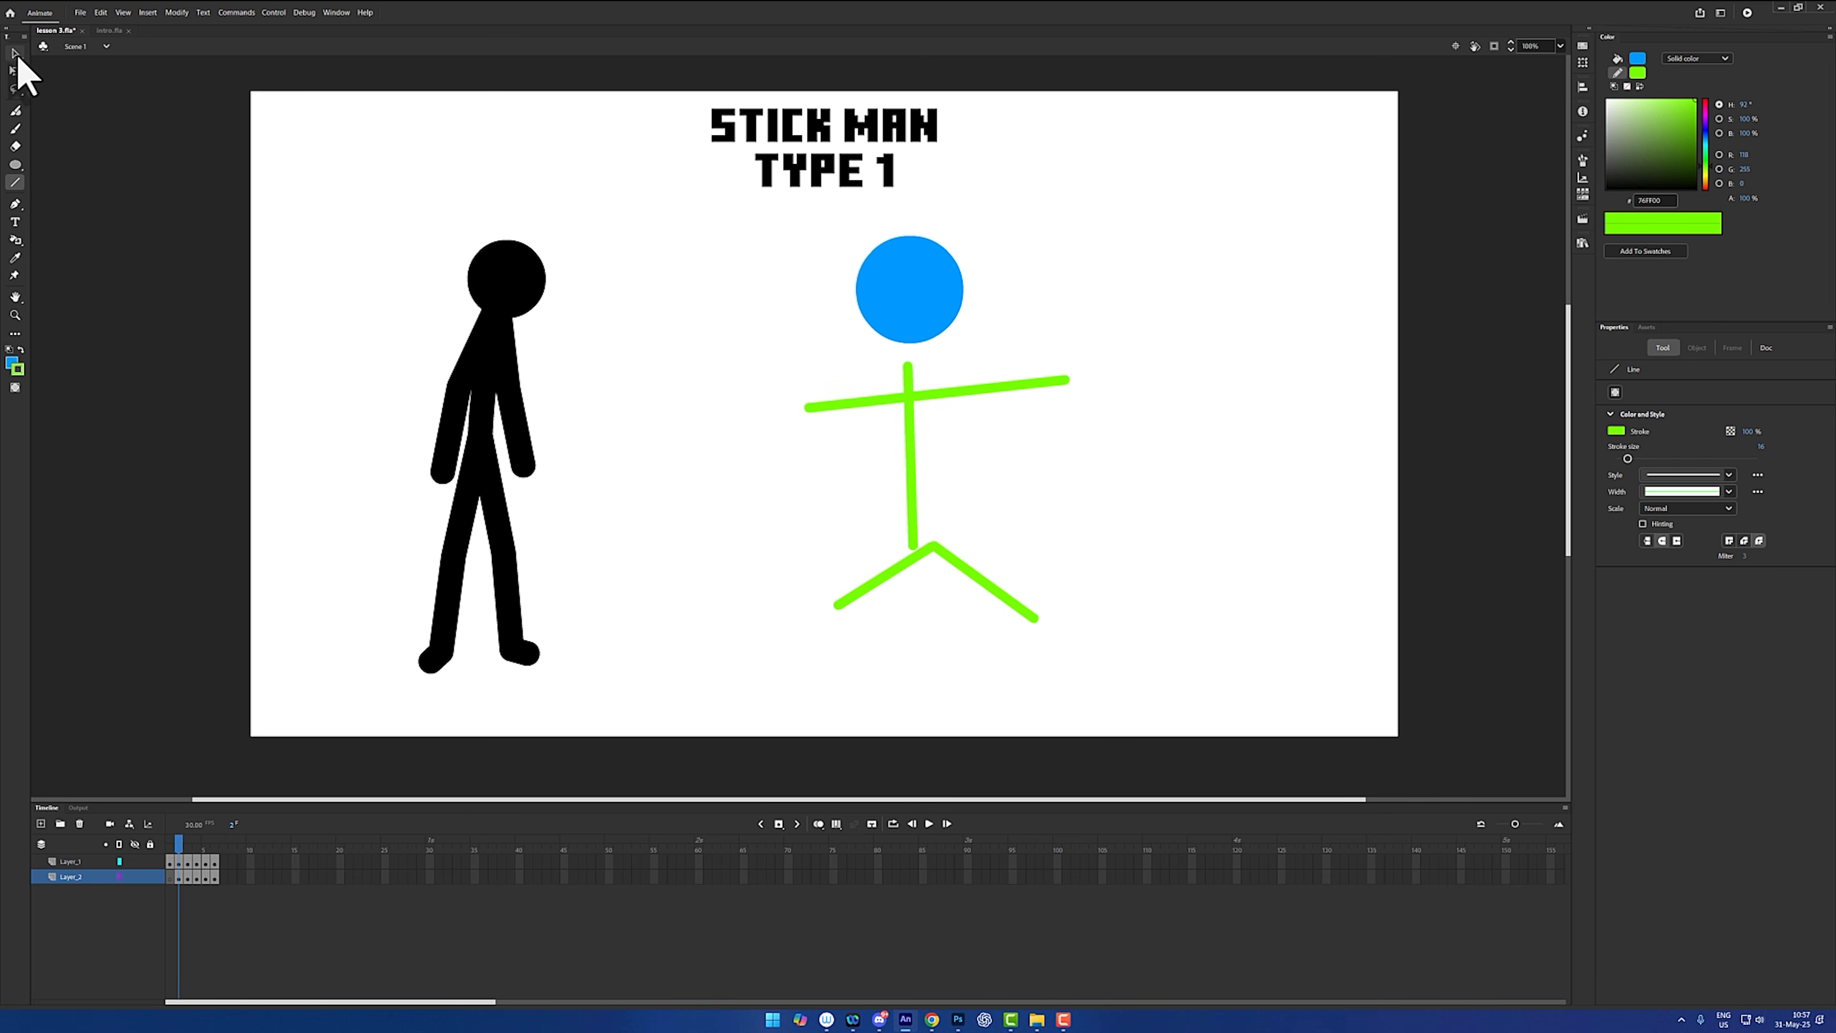
{"action": "key", "text": "ctrl+z"}
{"action": "key", "text": "ctrl+z"}
{"action": "key", "text": "ctrl+z"}
{"action": "key", "text": "ctrl+z"}
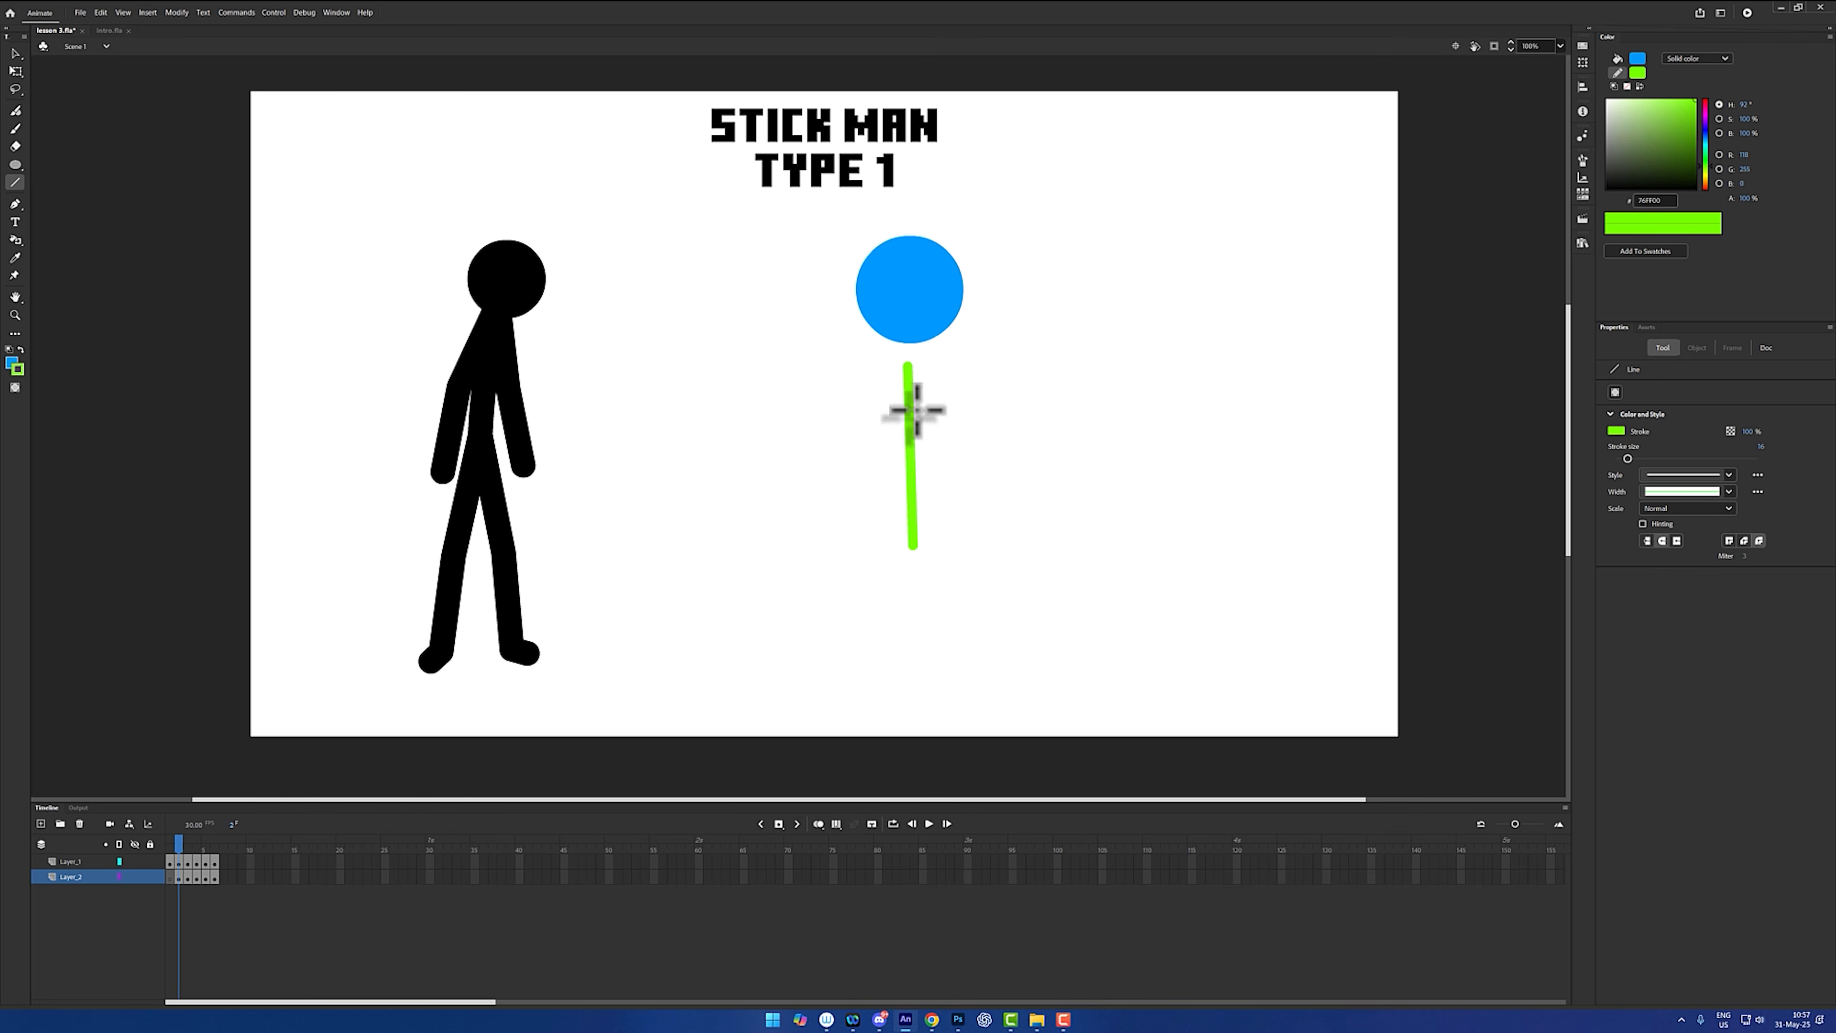
- With object snapping on, pull new segments out of the body line to form a shoulder bar, a torso and two legs
{"action": "left_click", "coordinate": [15, 53]}
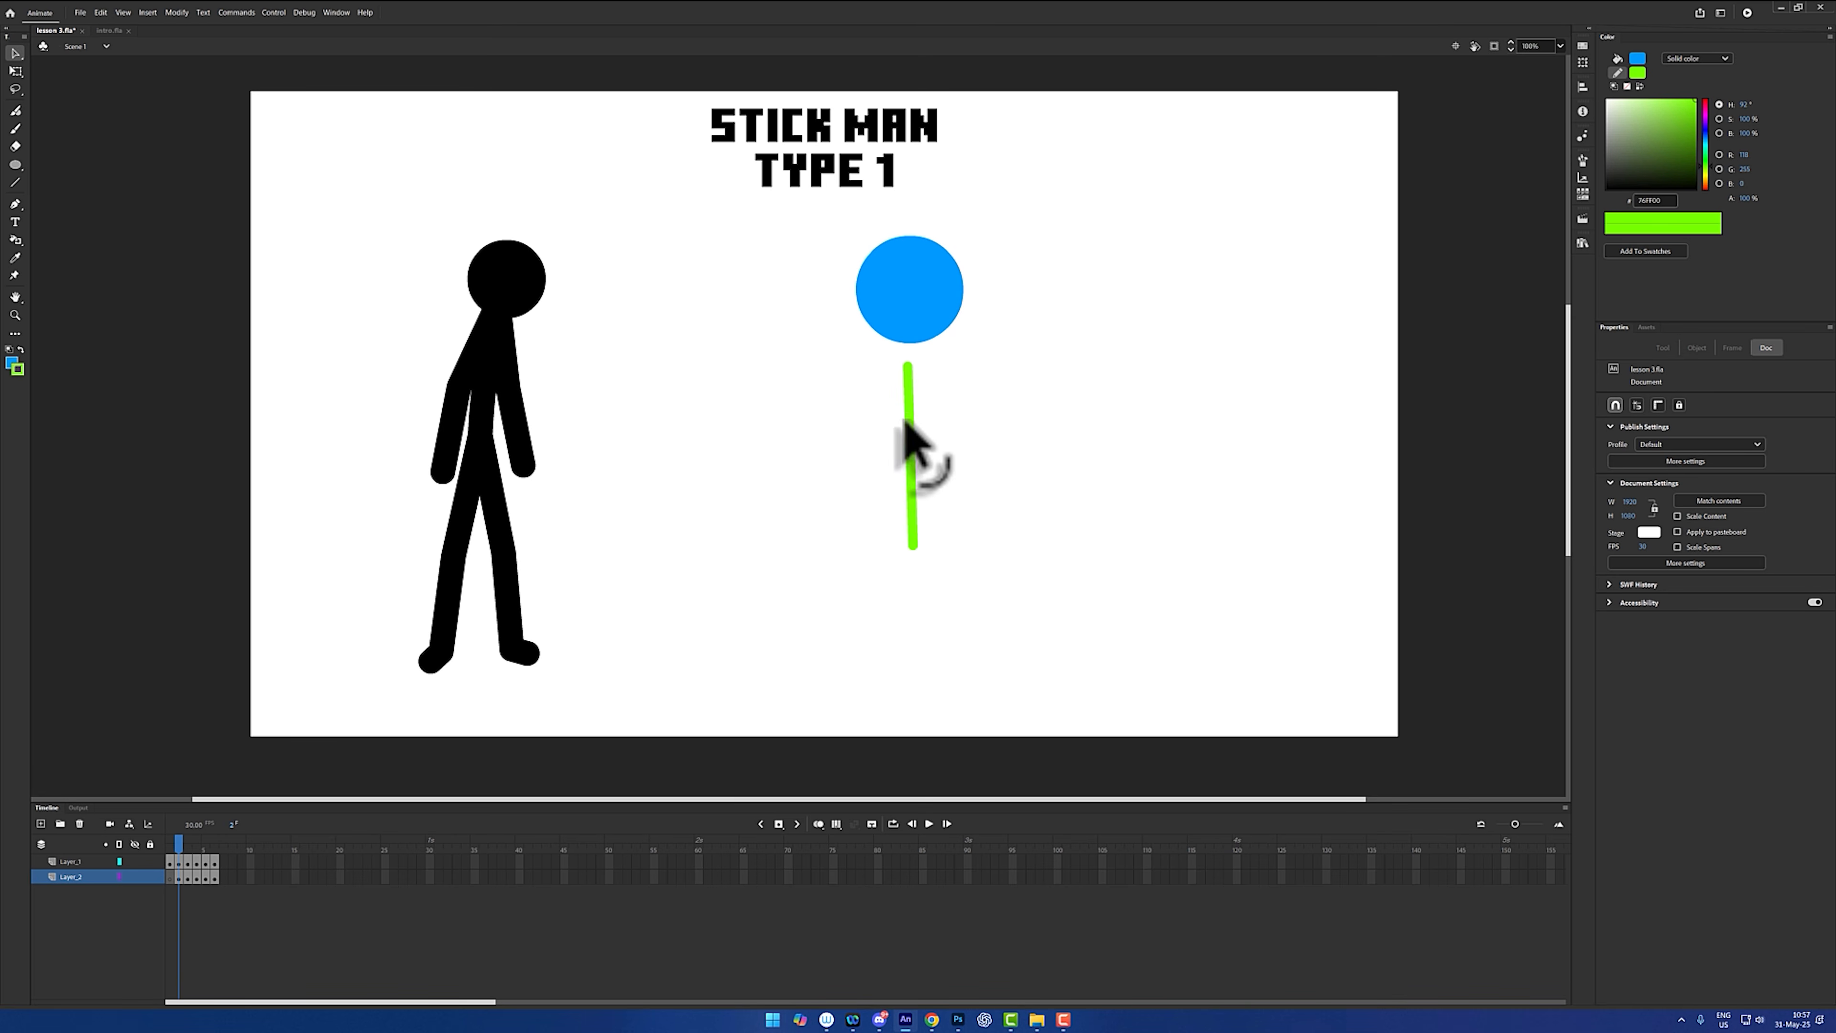
{"action": "left_click_drag", "start_coordinate": [905, 426], "coordinate": [1049, 365]}
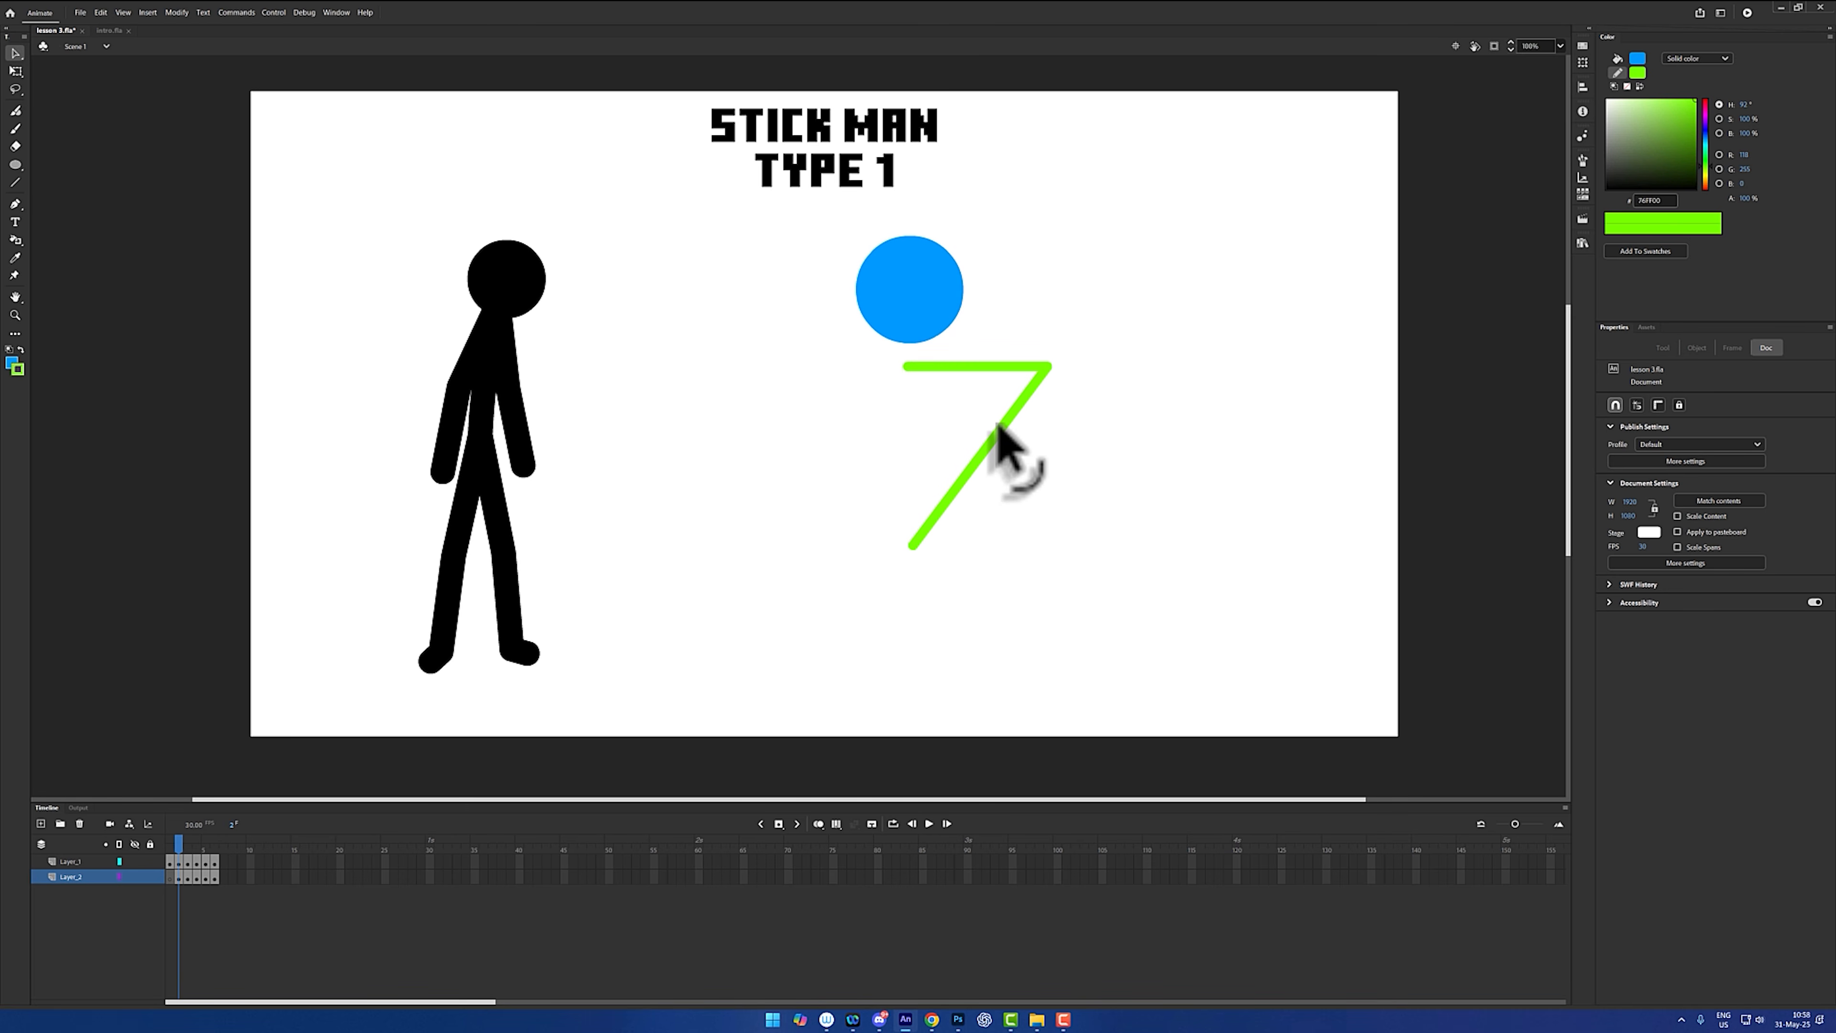
{"action": "left_click_drag", "start_coordinate": [998, 425], "coordinate": [975, 366]}
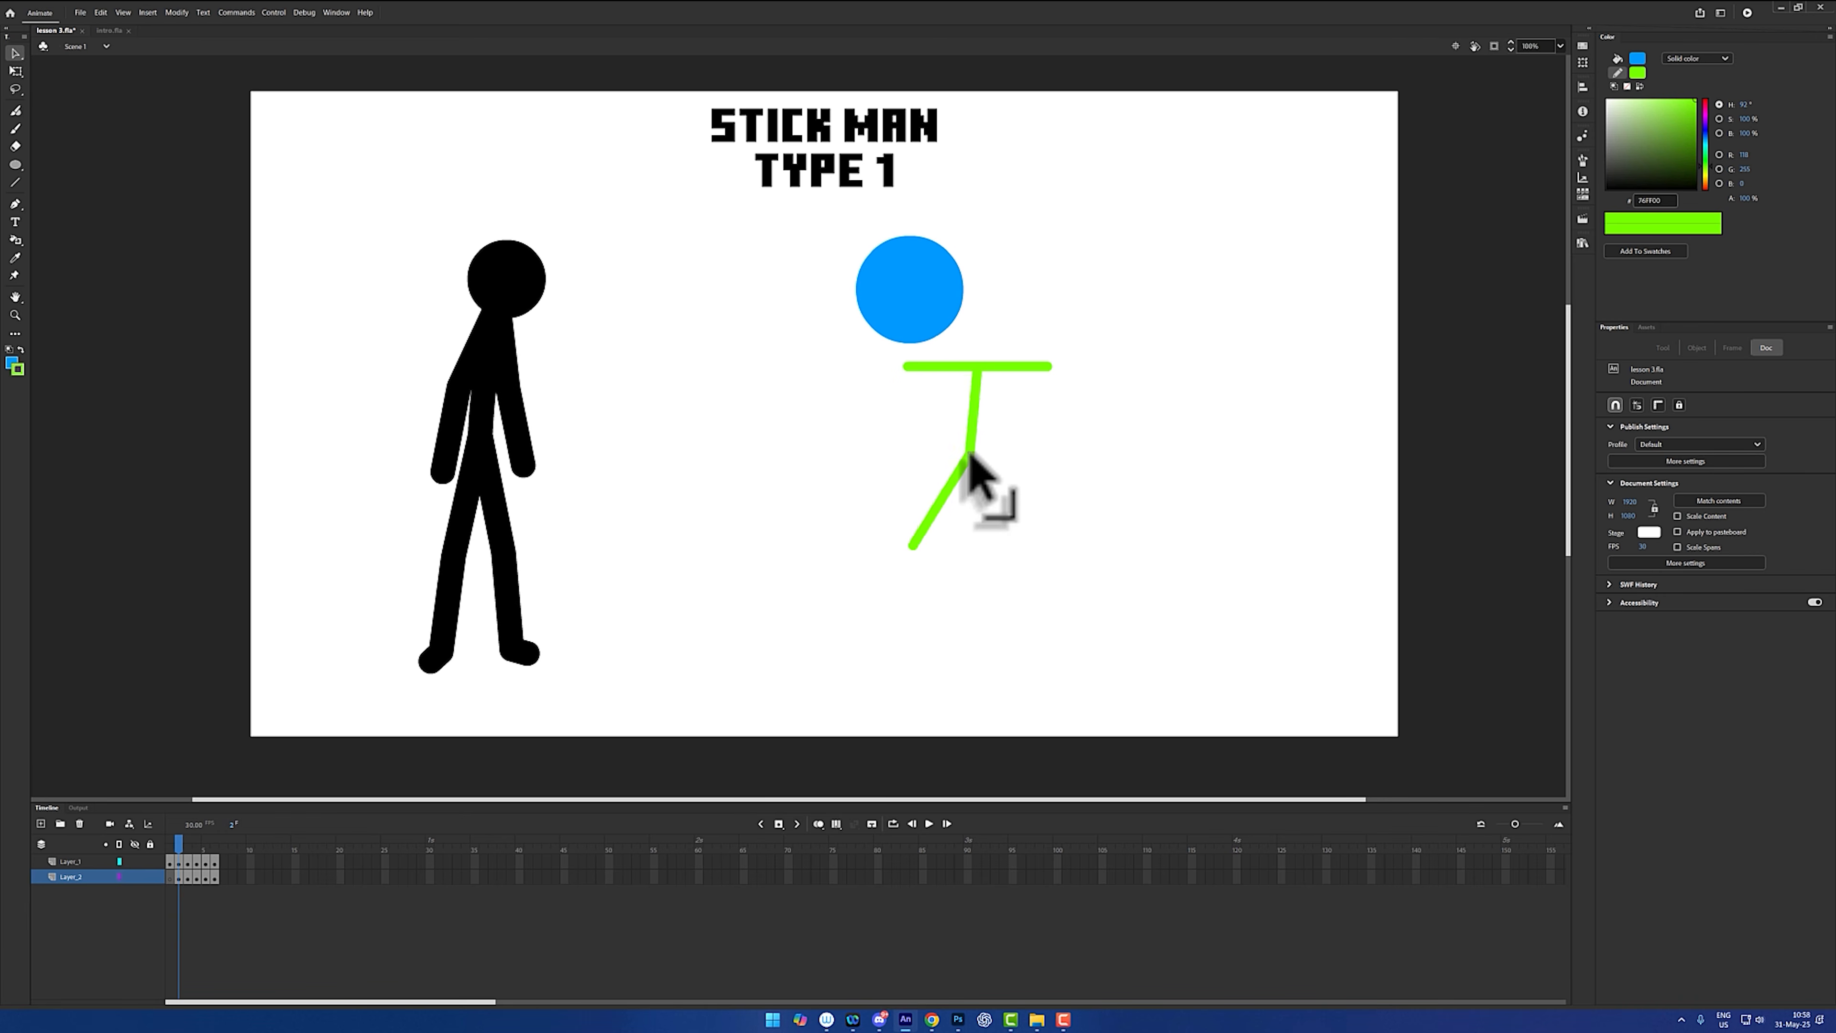
{"action": "mouse_move", "coordinate": [981, 468]}
{"action": "left_mouse_down"}
{"action": "mouse_move", "coordinate": [987, 570]}
{"action": "mouse_move", "coordinate": [977, 467]}
{"action": "left_mouse_up"}
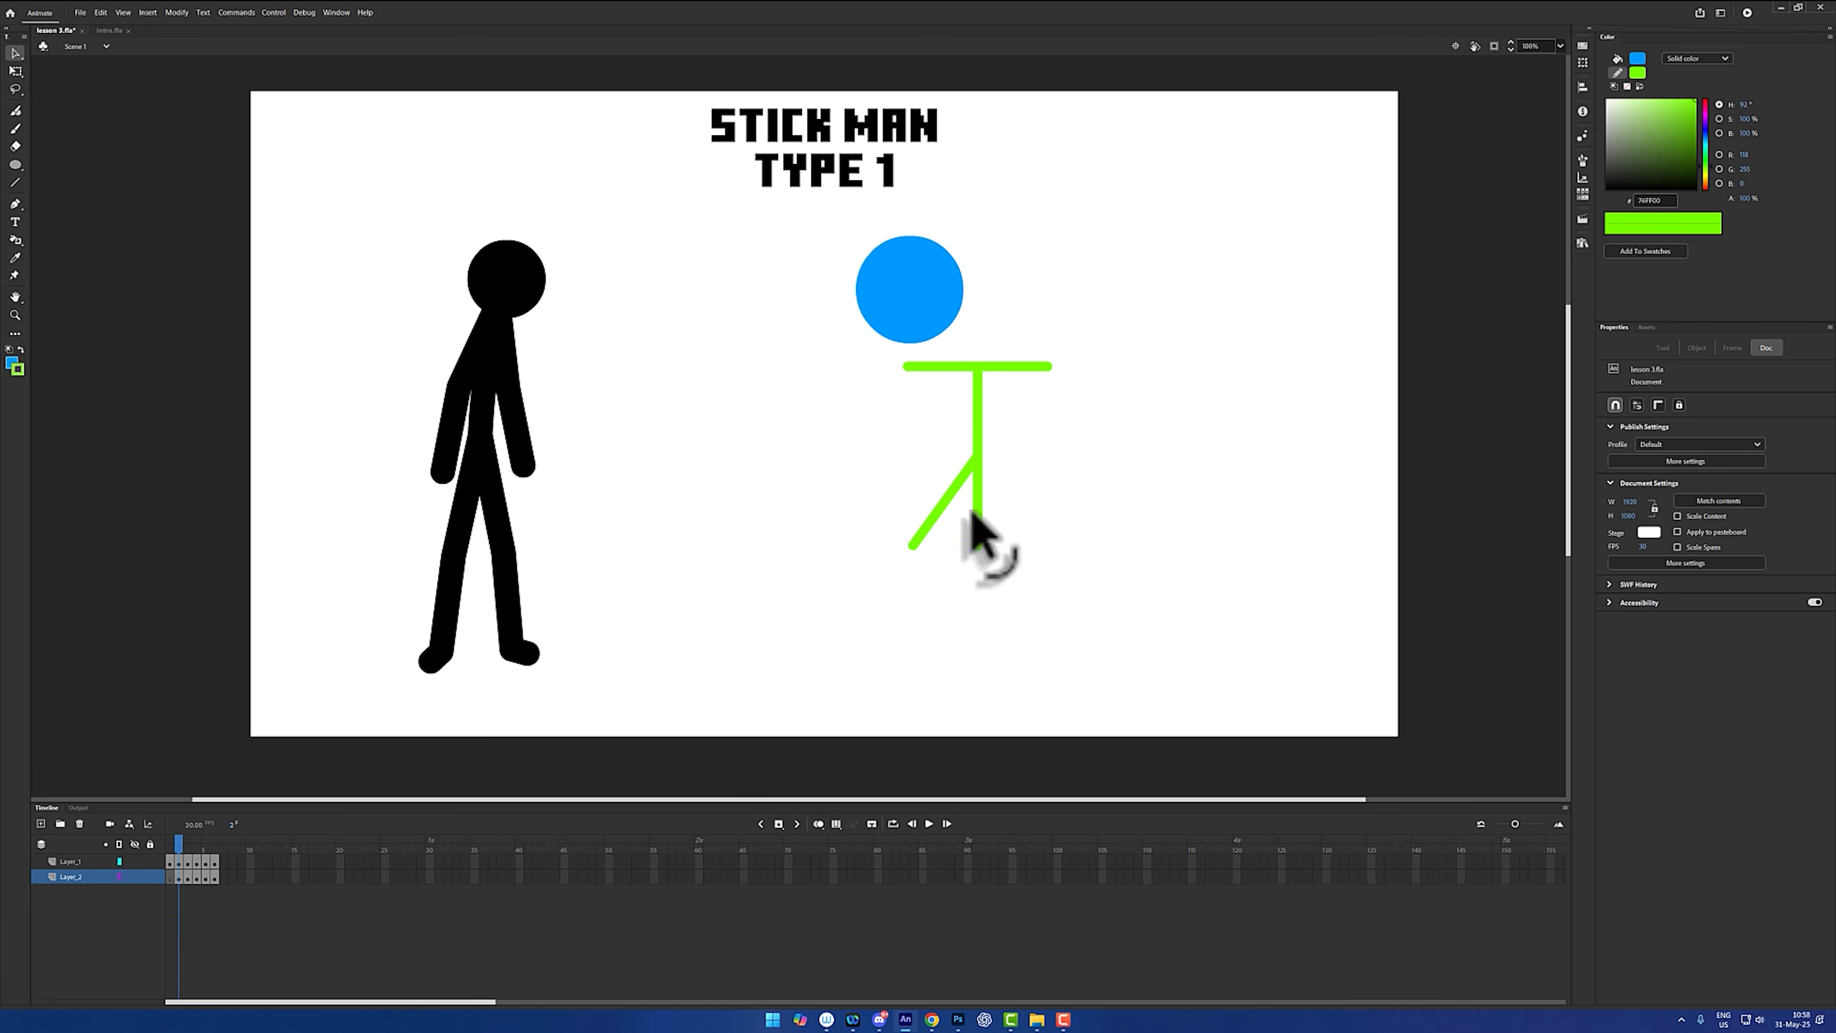
{"action": "left_click_drag", "start_coordinate": [978, 547], "coordinate": [1037, 546]}
- Slope both arms downward from the shoulders, adjust the leg ends, and place the body directly under the head
{"action": "left_click_drag", "start_coordinate": [1046, 368], "coordinate": [1041, 403]}
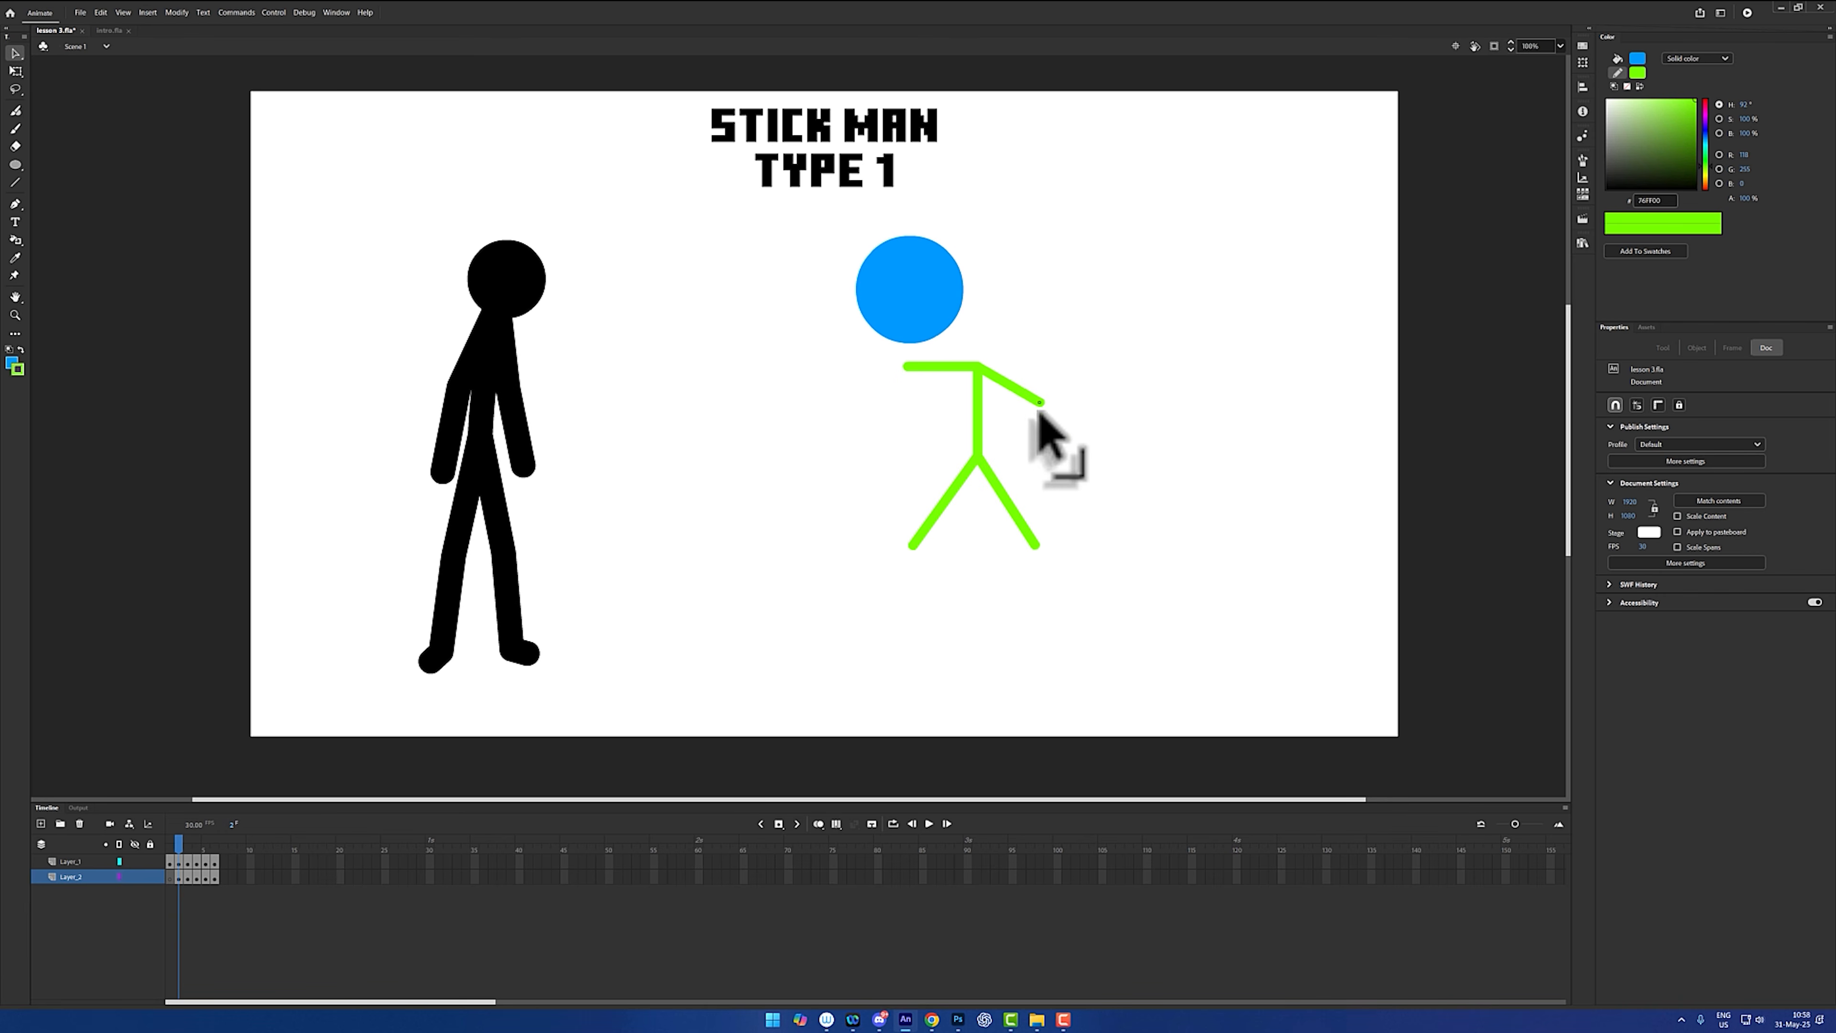
{"action": "left_click_drag", "start_coordinate": [905, 367], "coordinate": [916, 413]}
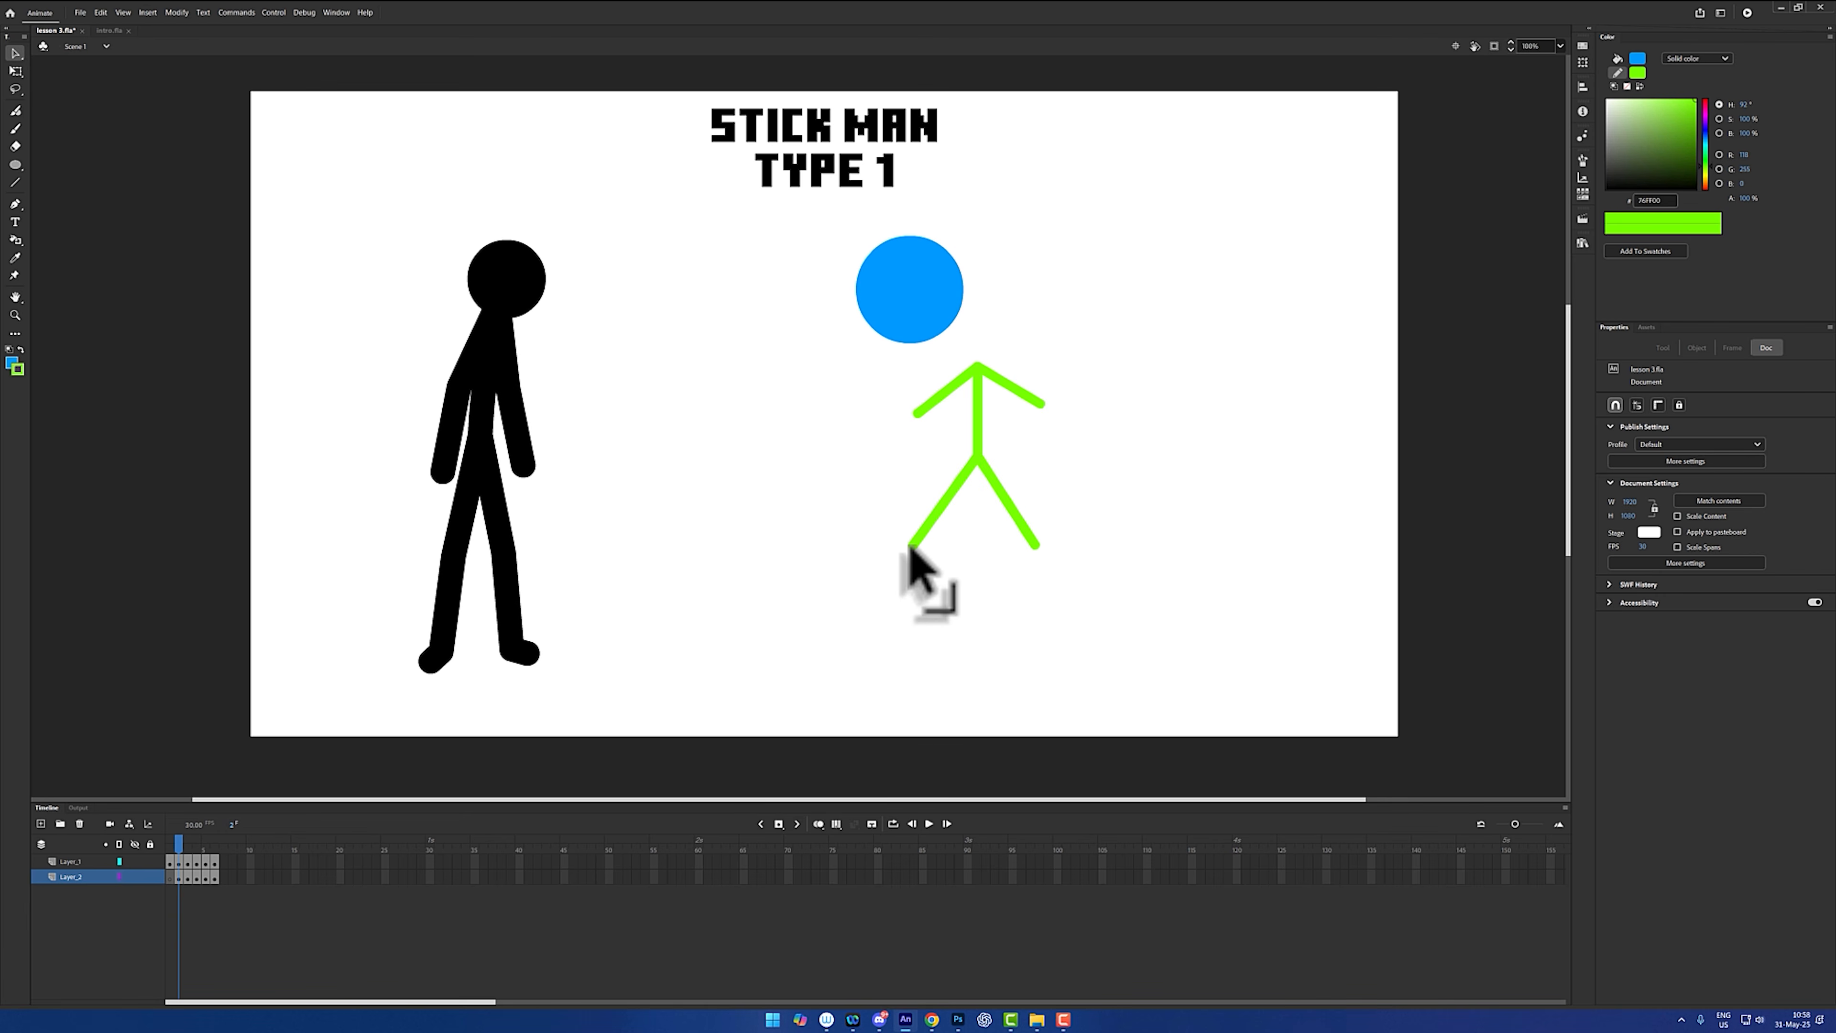
{"action": "mouse_move", "coordinate": [911, 546]}
{"action": "left_mouse_down"}
{"action": "mouse_move", "coordinate": [933, 582]}
{"action": "mouse_move", "coordinate": [922, 539]}
{"action": "left_mouse_up"}
{"action": "mouse_move", "coordinate": [977, 455]}
{"action": "left_mouse_down"}
{"action": "mouse_move", "coordinate": [950, 454]}
{"action": "mouse_move", "coordinate": [1001, 449]}
{"action": "mouse_move", "coordinate": [977, 456]}
{"action": "left_mouse_up"}
{"action": "left_click_drag", "start_coordinate": [977, 366], "coordinate": [916, 377]}
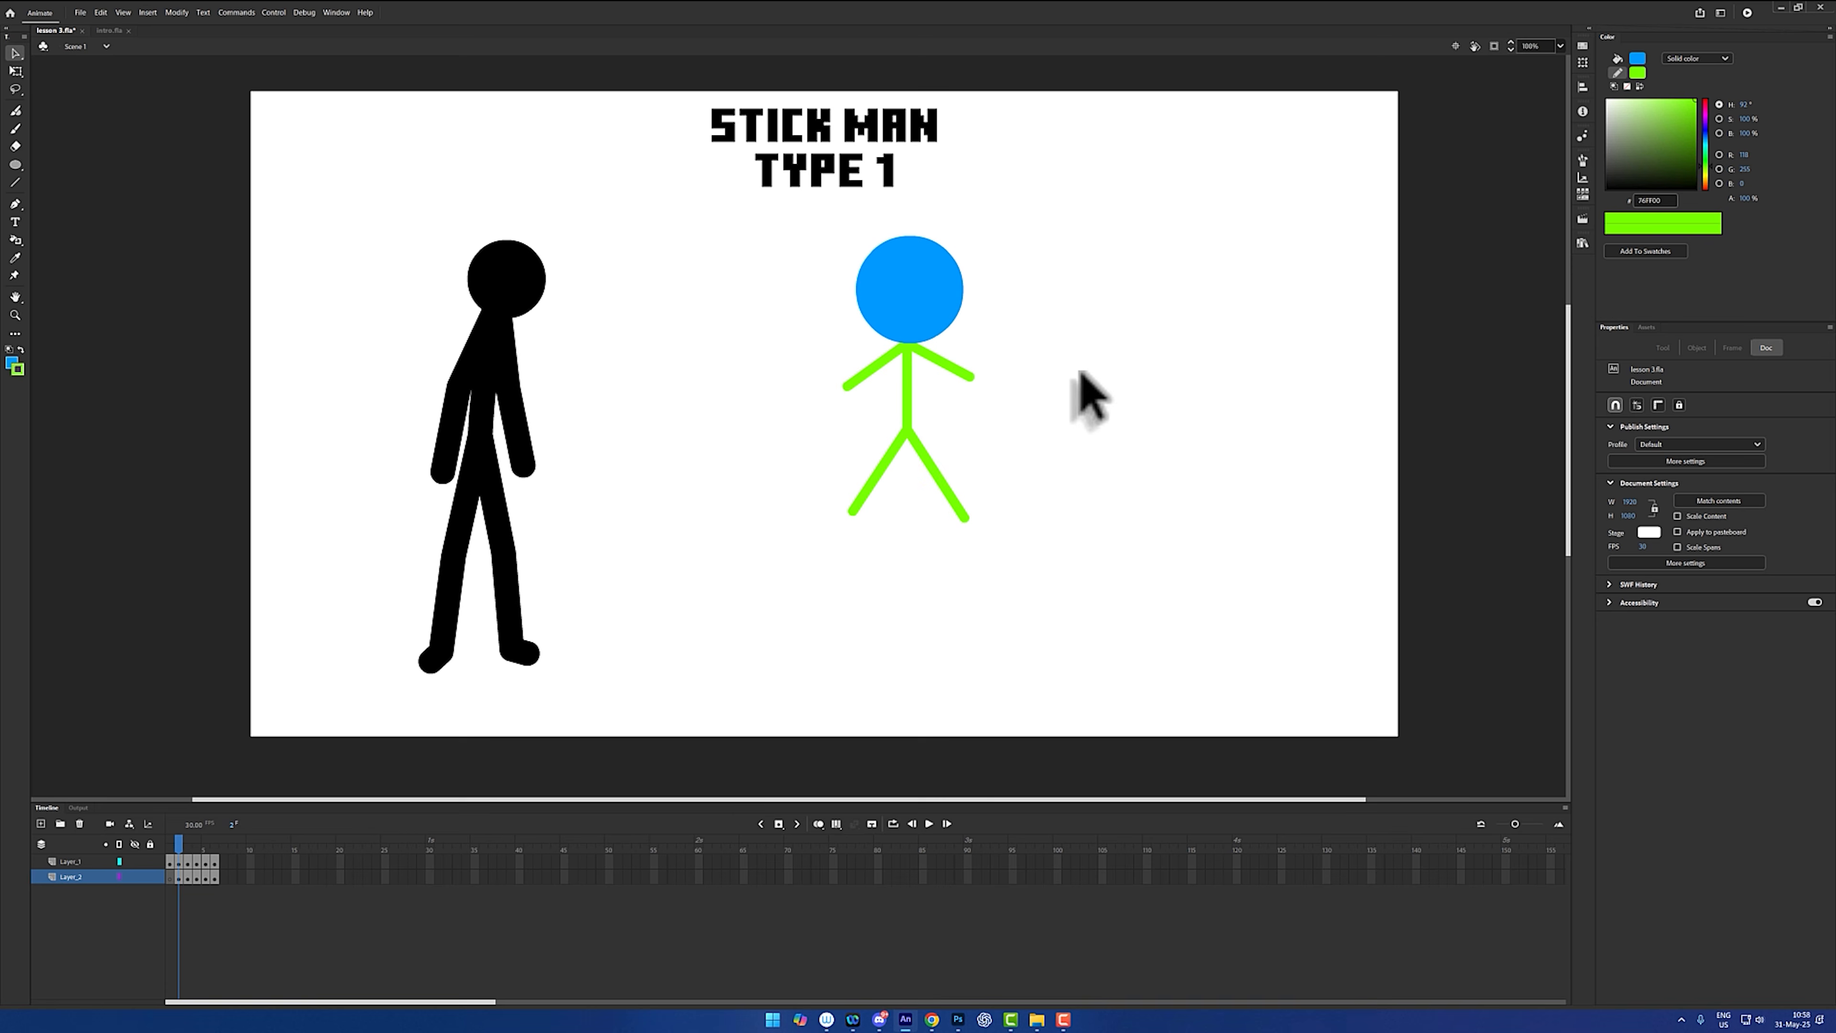
- Add bends to the green arms and legs to form elbows, knees and short feet
{"action": "left_click", "coordinate": [908, 370]}
{"action": "left_click", "coordinate": [923, 382]}
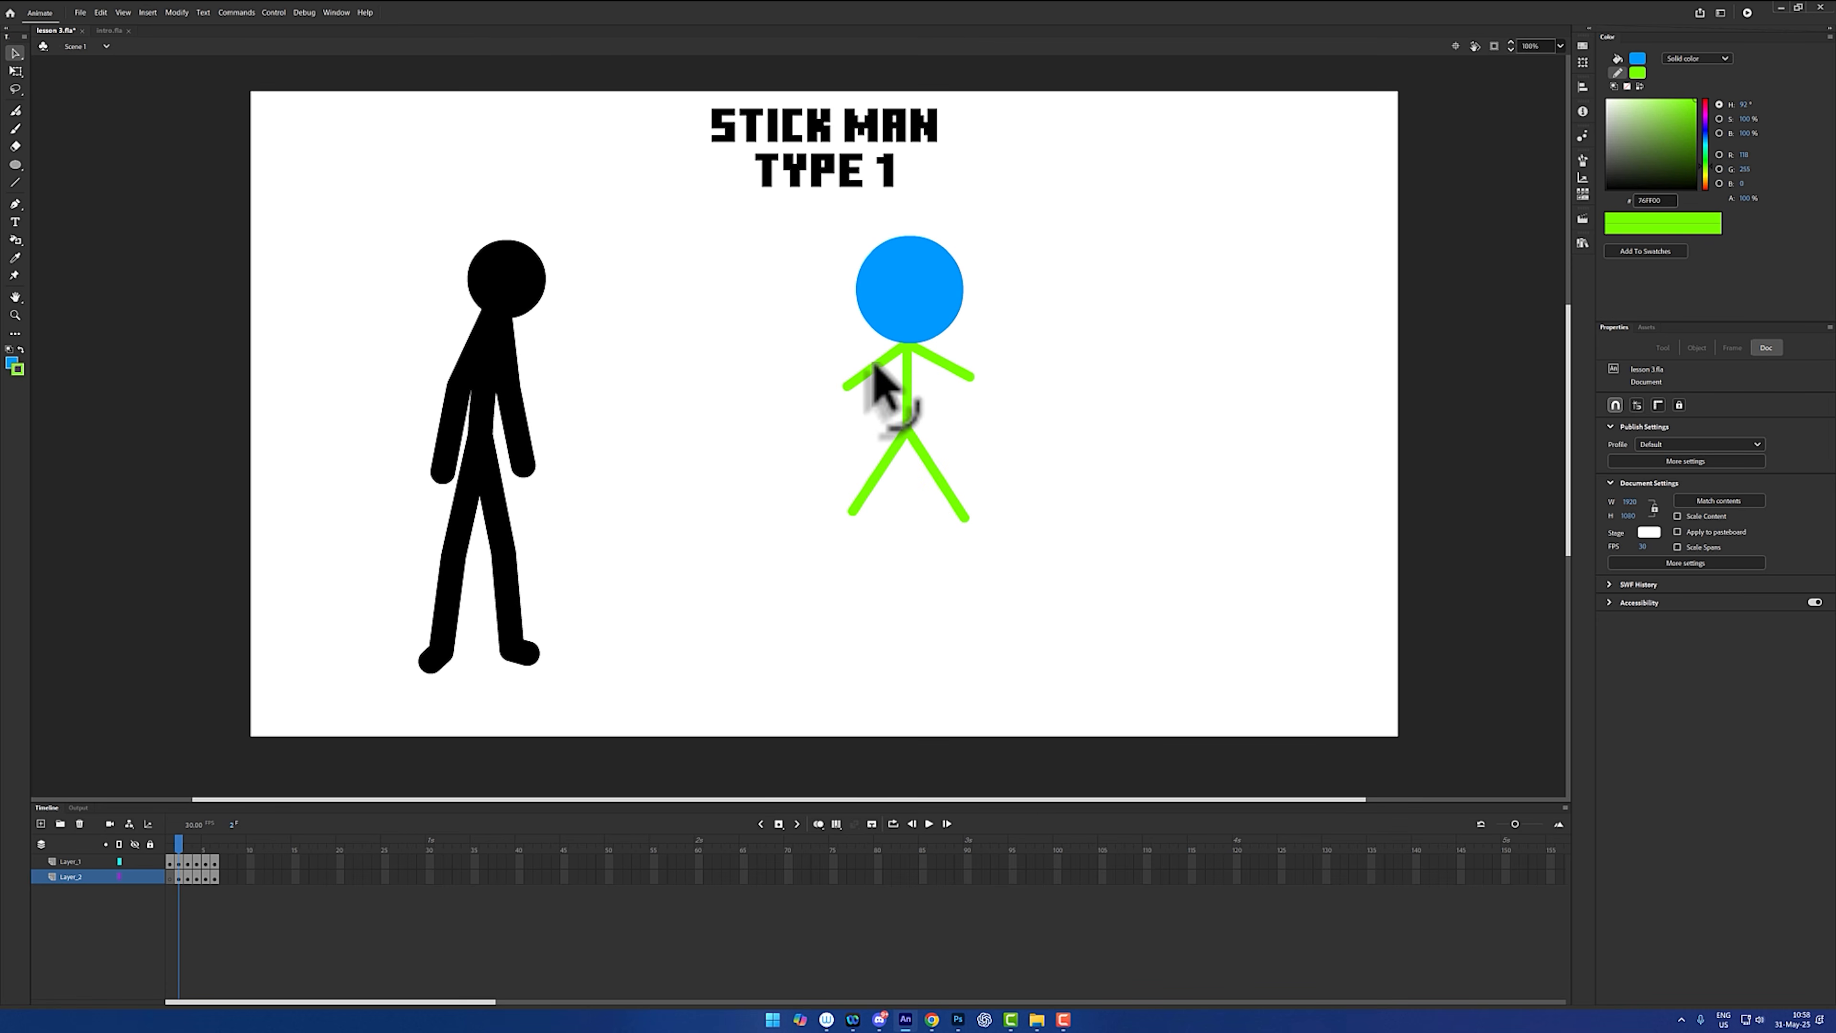
{"action": "left_click_drag", "start_coordinate": [873, 368], "coordinate": [949, 352]}
{"action": "left_click_drag", "start_coordinate": [879, 468], "coordinate": [871, 467]}
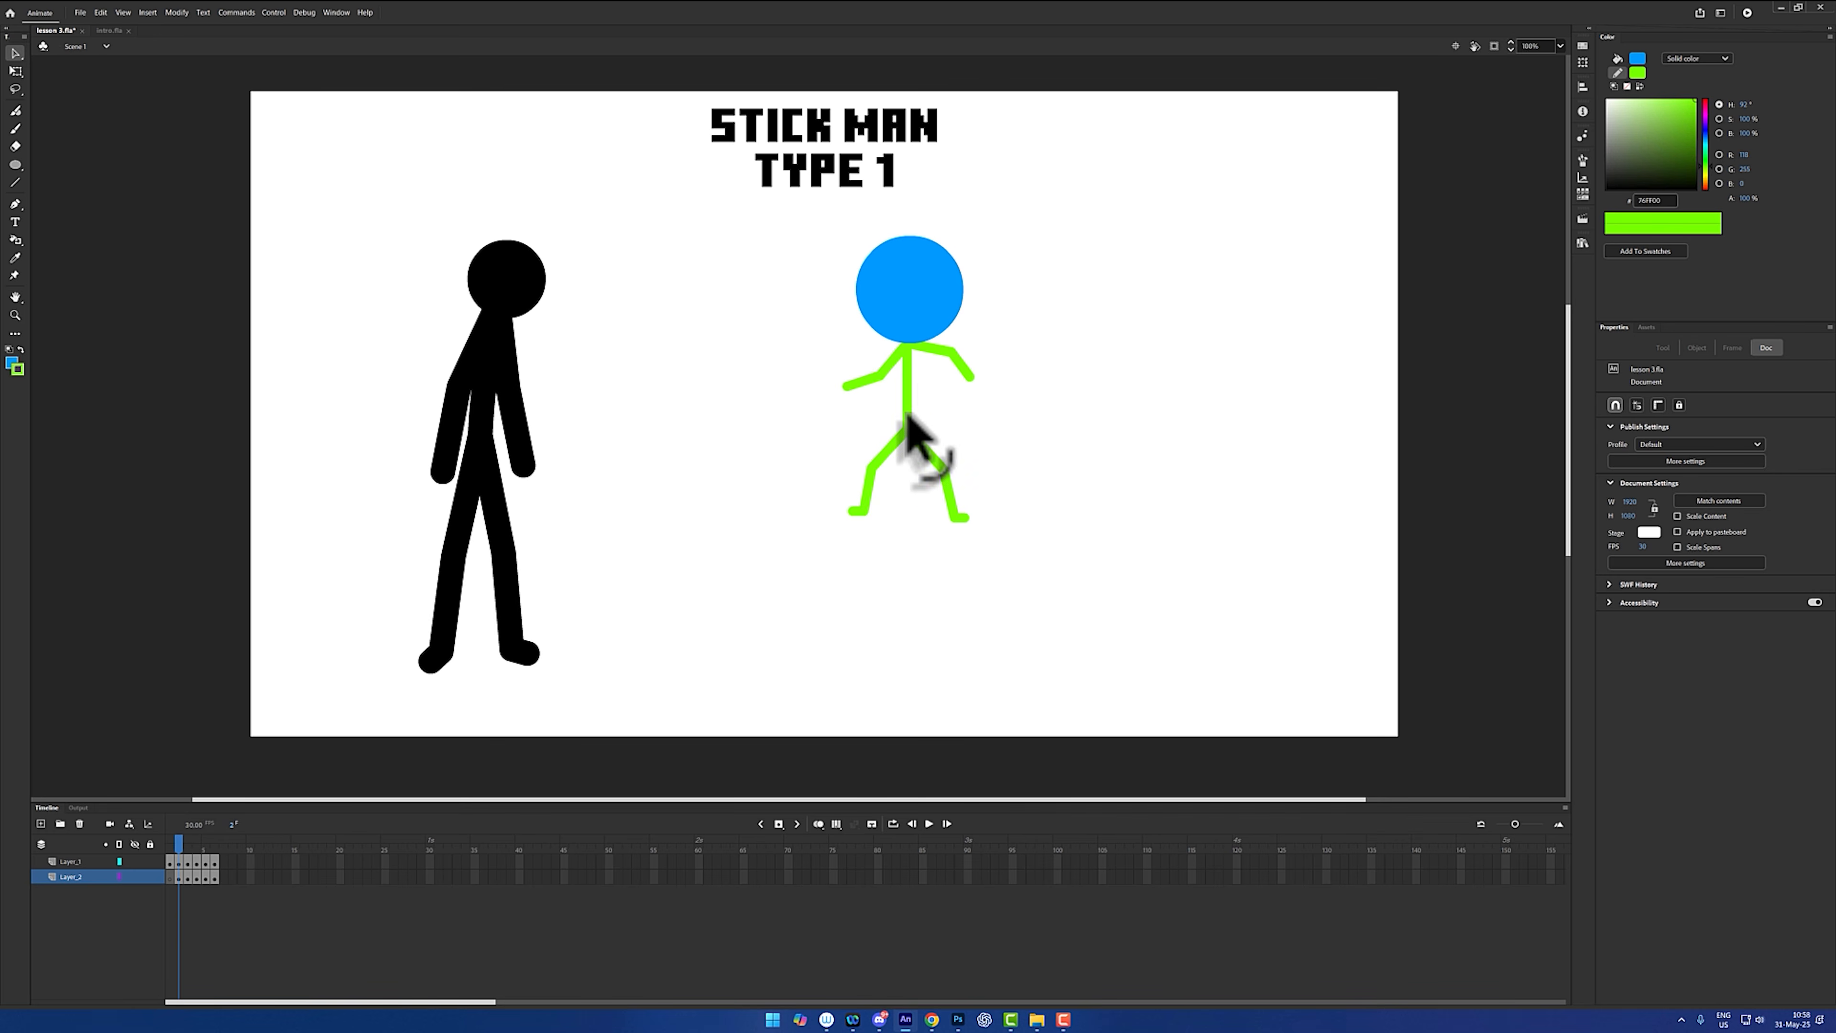
- Enlarge the whole green body with Free Transform and move it so its neck meets the underside of the head
{"action": "left_click", "coordinate": [912, 438]}
{"action": "key", "text": "q"}
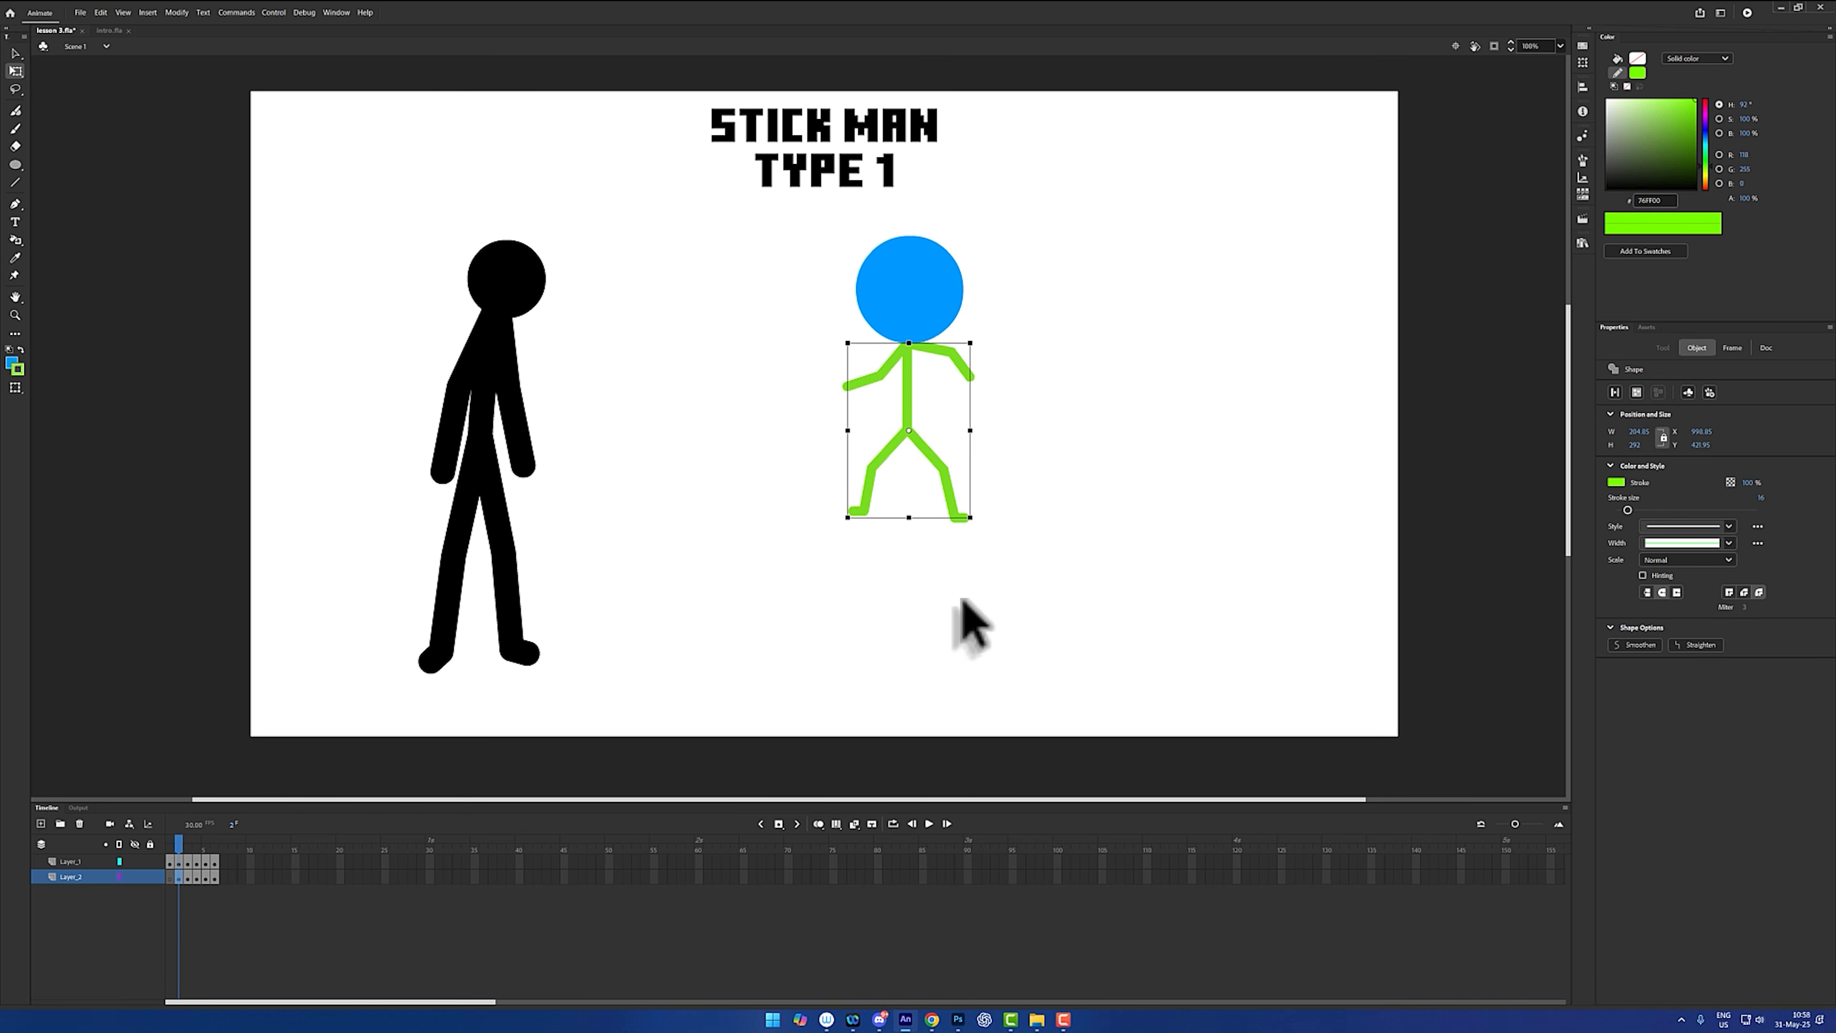
{"action": "left_click_drag", "start_coordinate": [970, 517], "coordinate": [978, 558]}
{"action": "left_click_drag", "start_coordinate": [906, 359], "coordinate": [908, 410]}
{"action": "left_click_drag", "start_coordinate": [980, 623], "coordinate": [993, 650]}
{"action": "left_click", "coordinate": [912, 429]}
{"action": "double_click", "coordinate": [906, 426]}
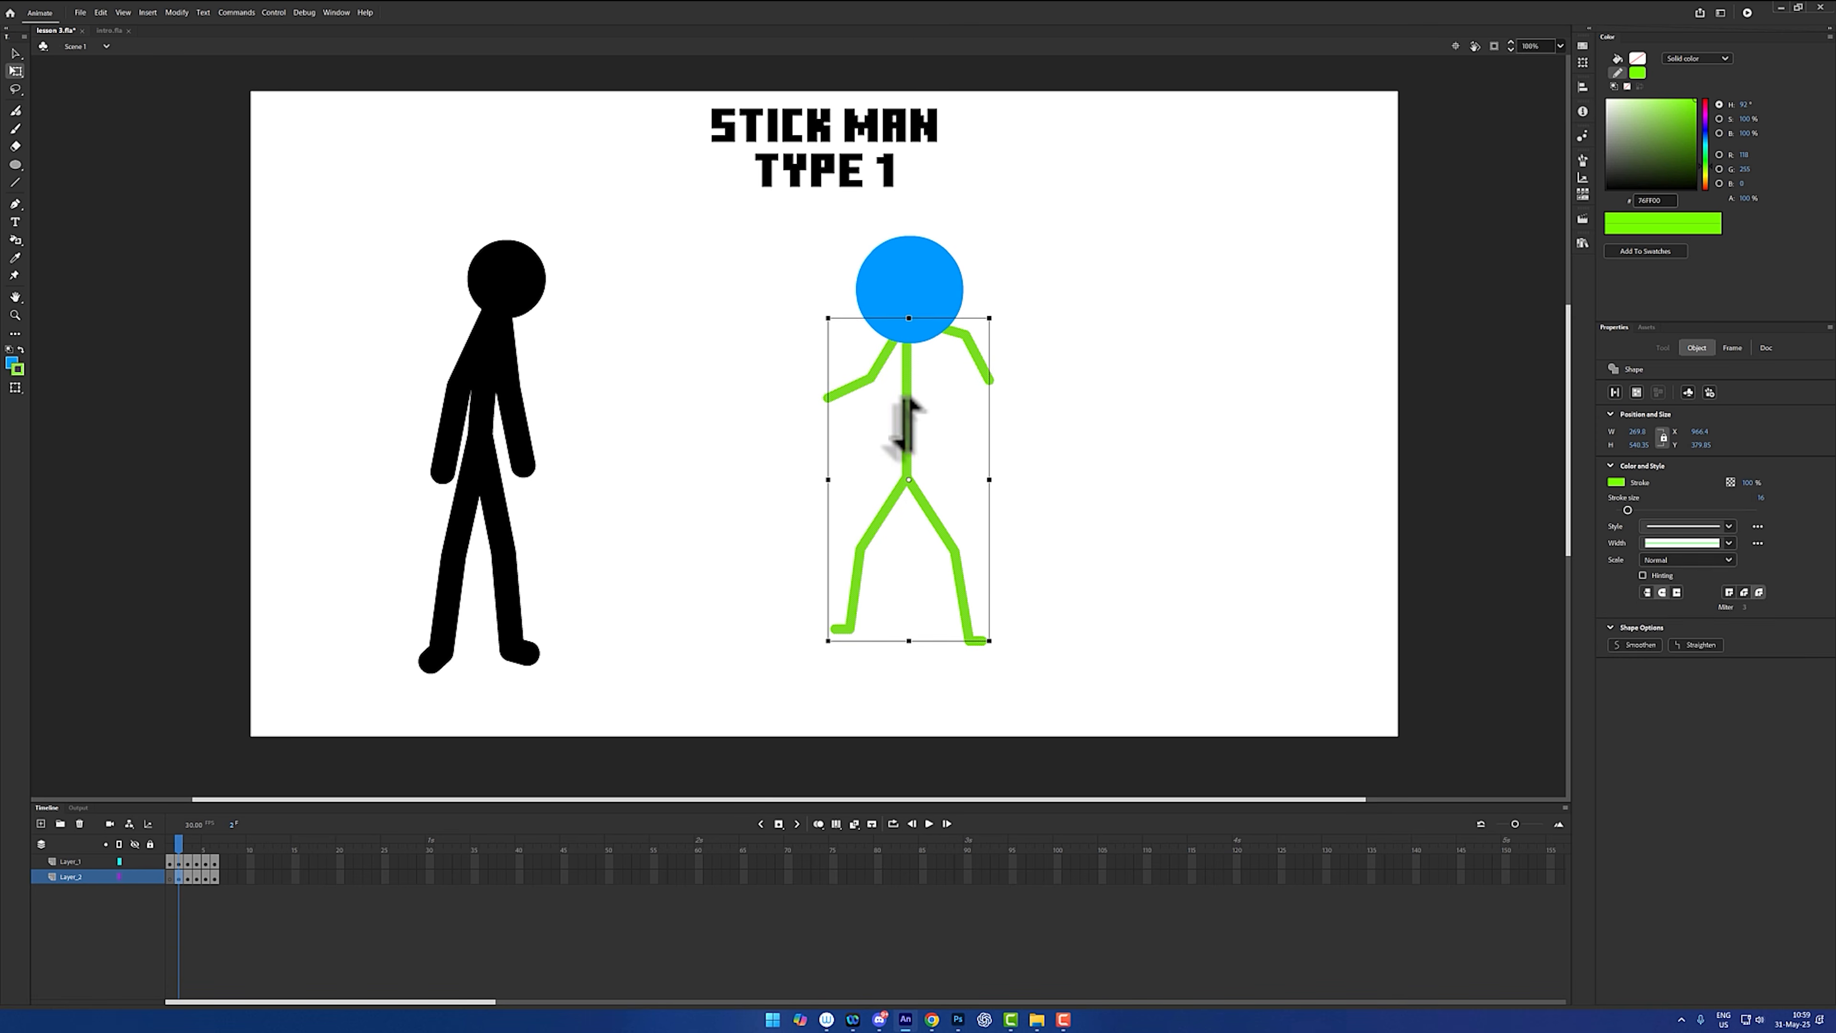
{"action": "left_click_drag", "start_coordinate": [906, 408], "coordinate": [907, 427]}
{"action": "left_click", "coordinate": [1064, 391]}
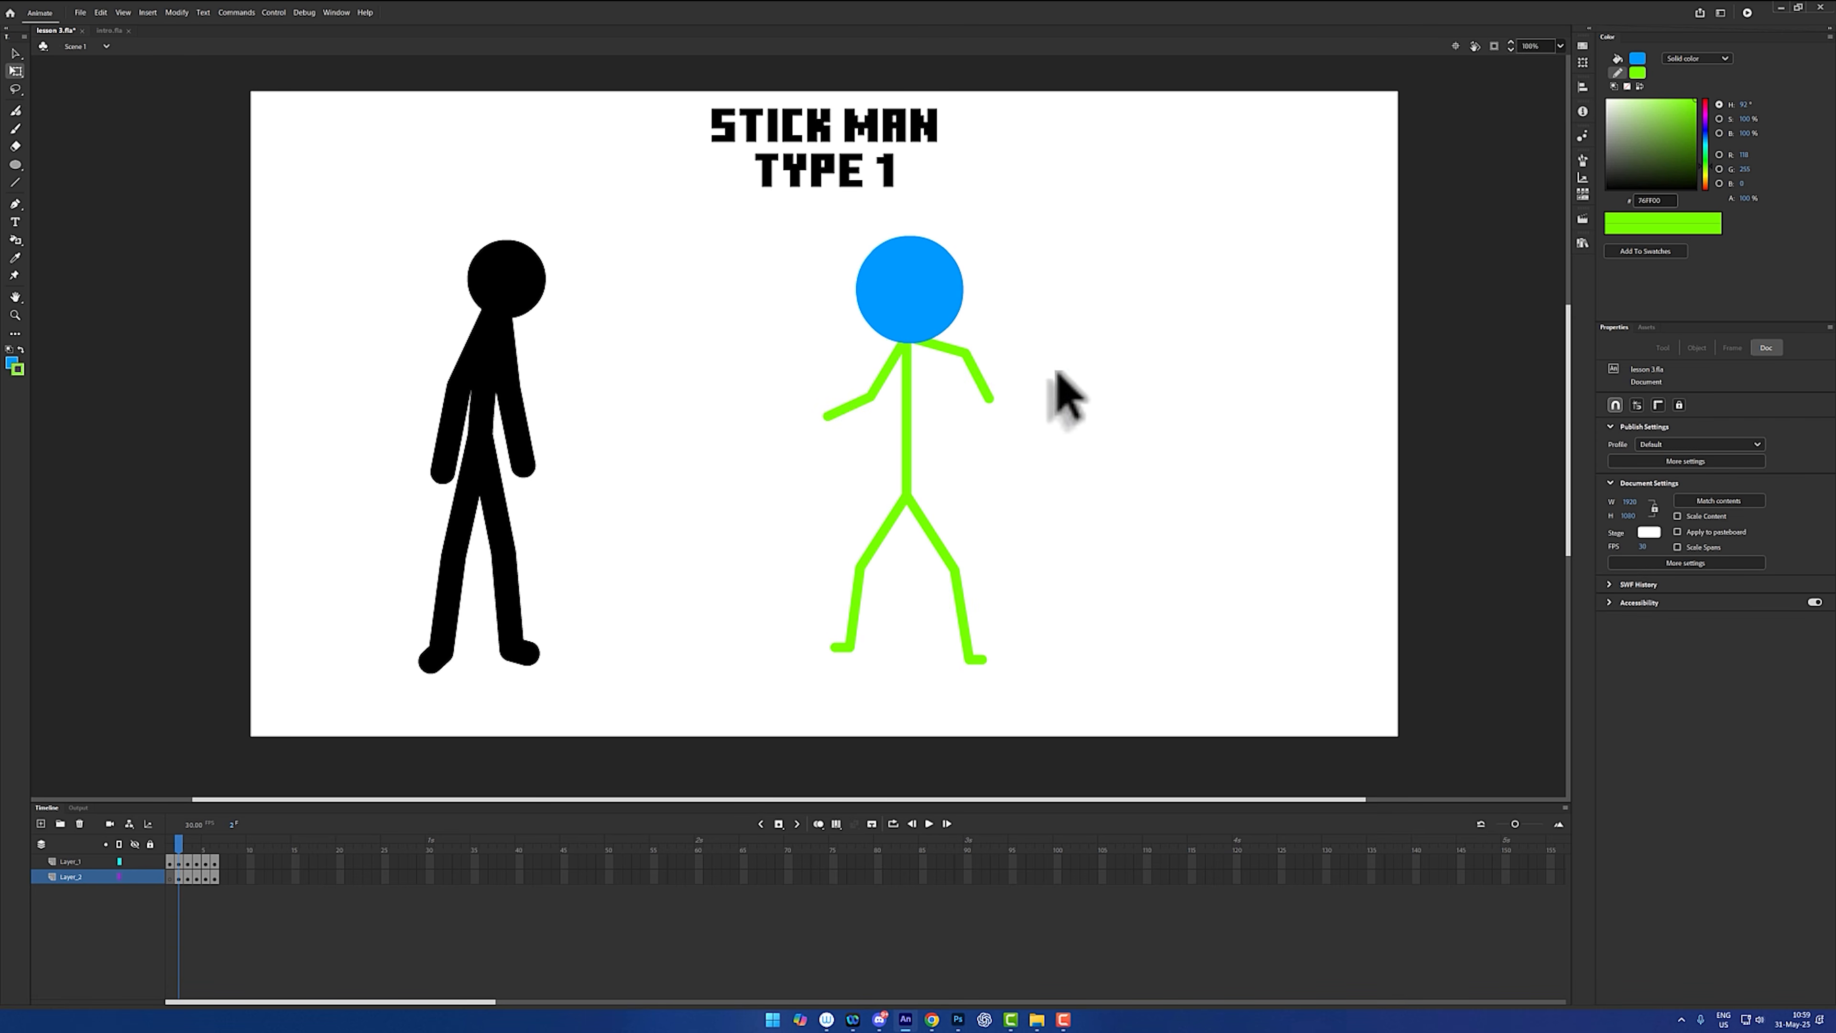
- Move the grouped head over the torso, break it apart and pull its fill away, and undo back to the group
{"action": "key", "text": "v"}
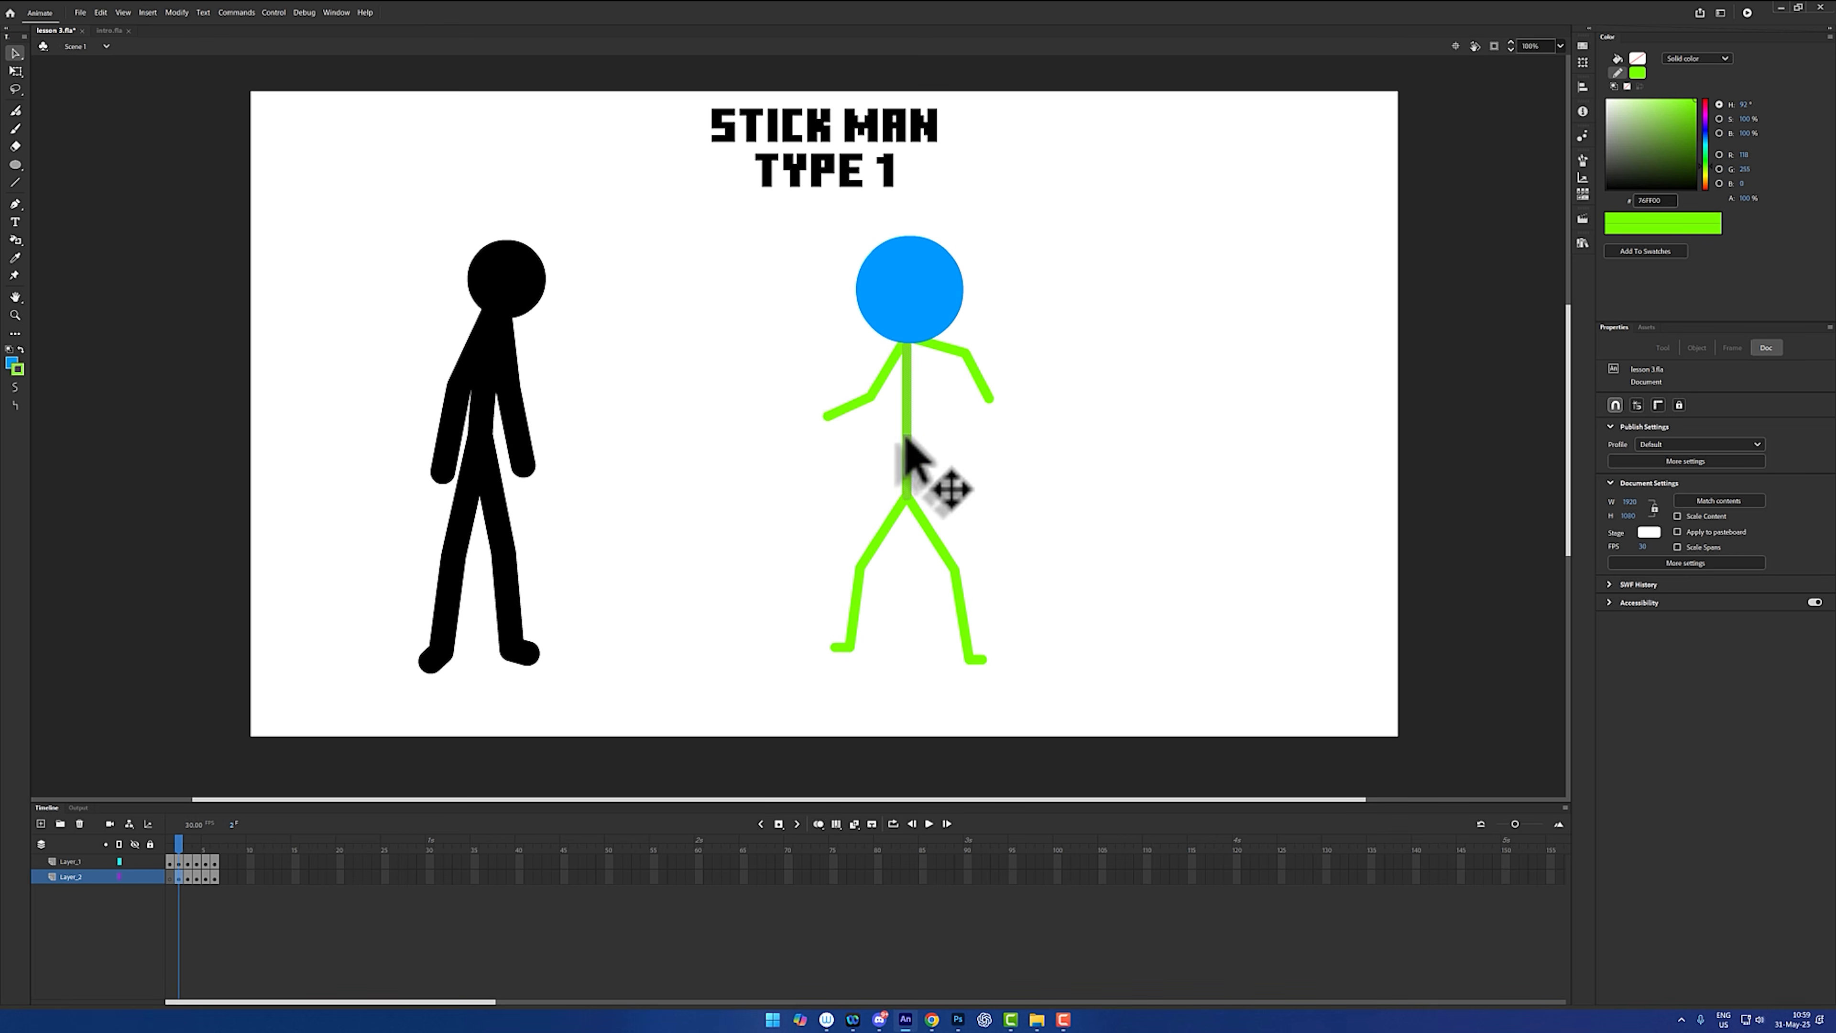
{"action": "double_click", "coordinate": [907, 460]}
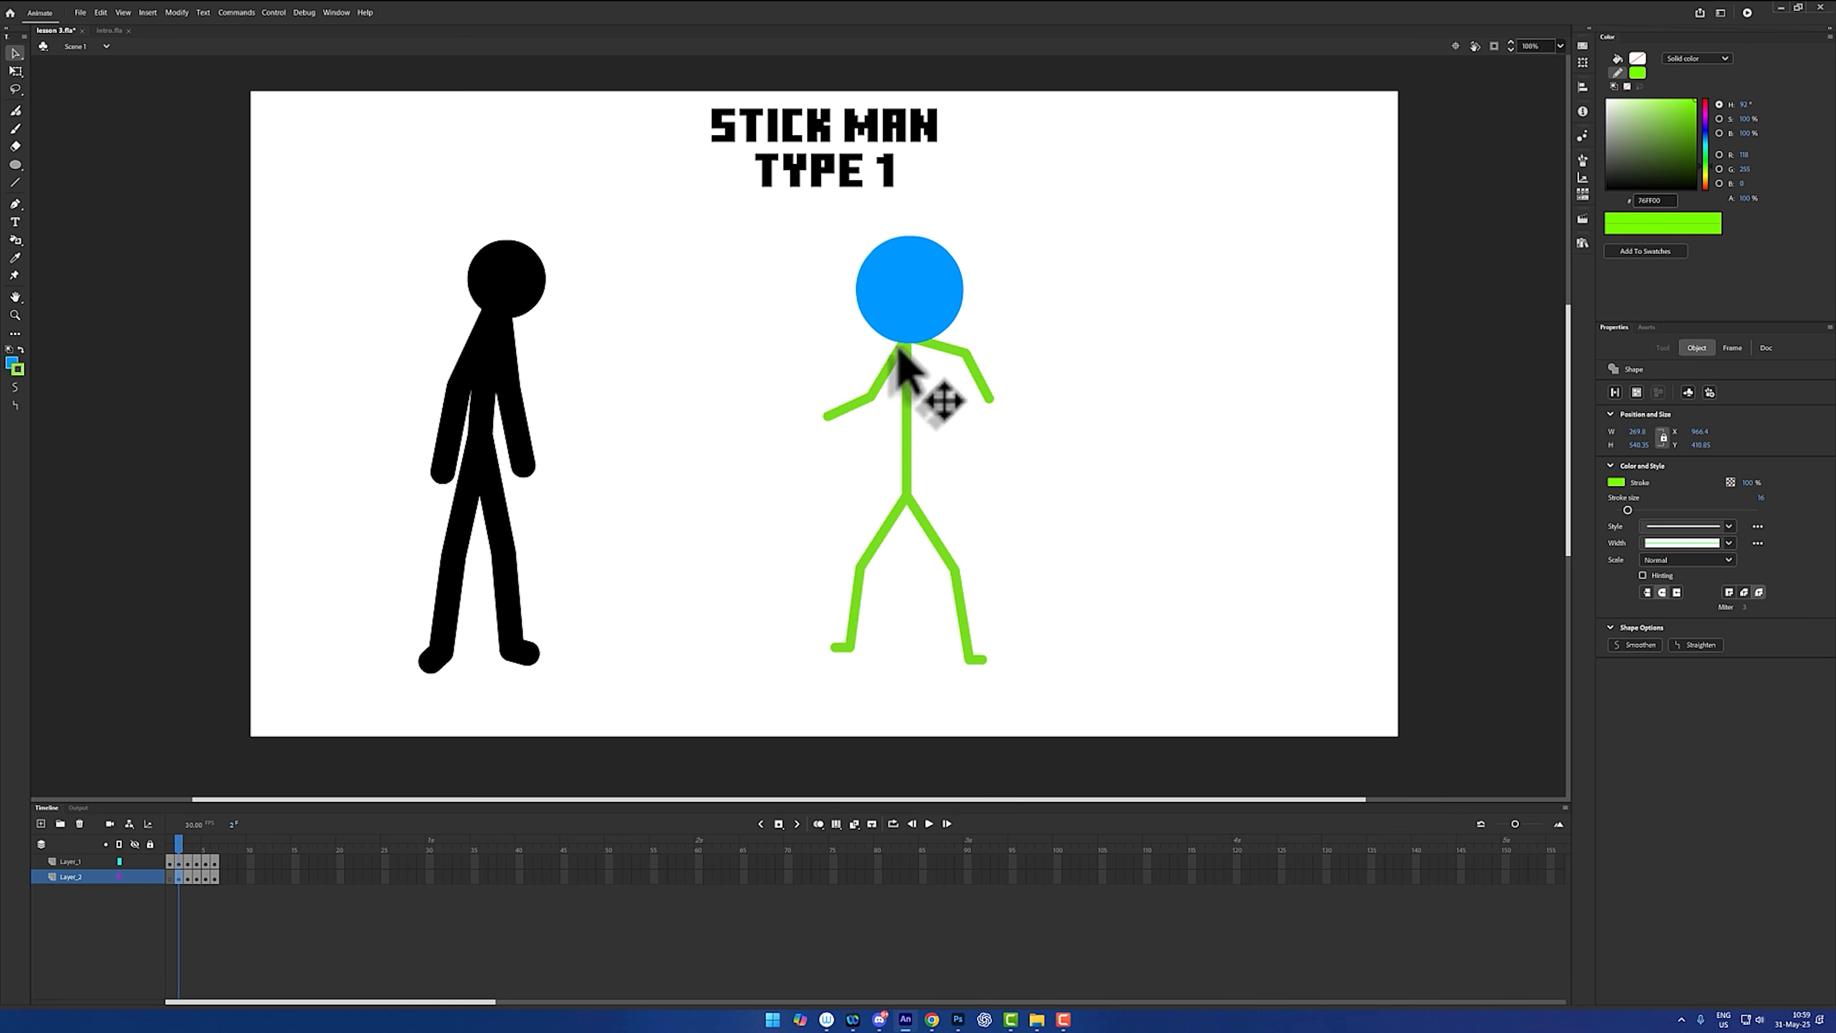
{"action": "left_click_drag", "start_coordinate": [906, 328], "coordinate": [929, 398]}
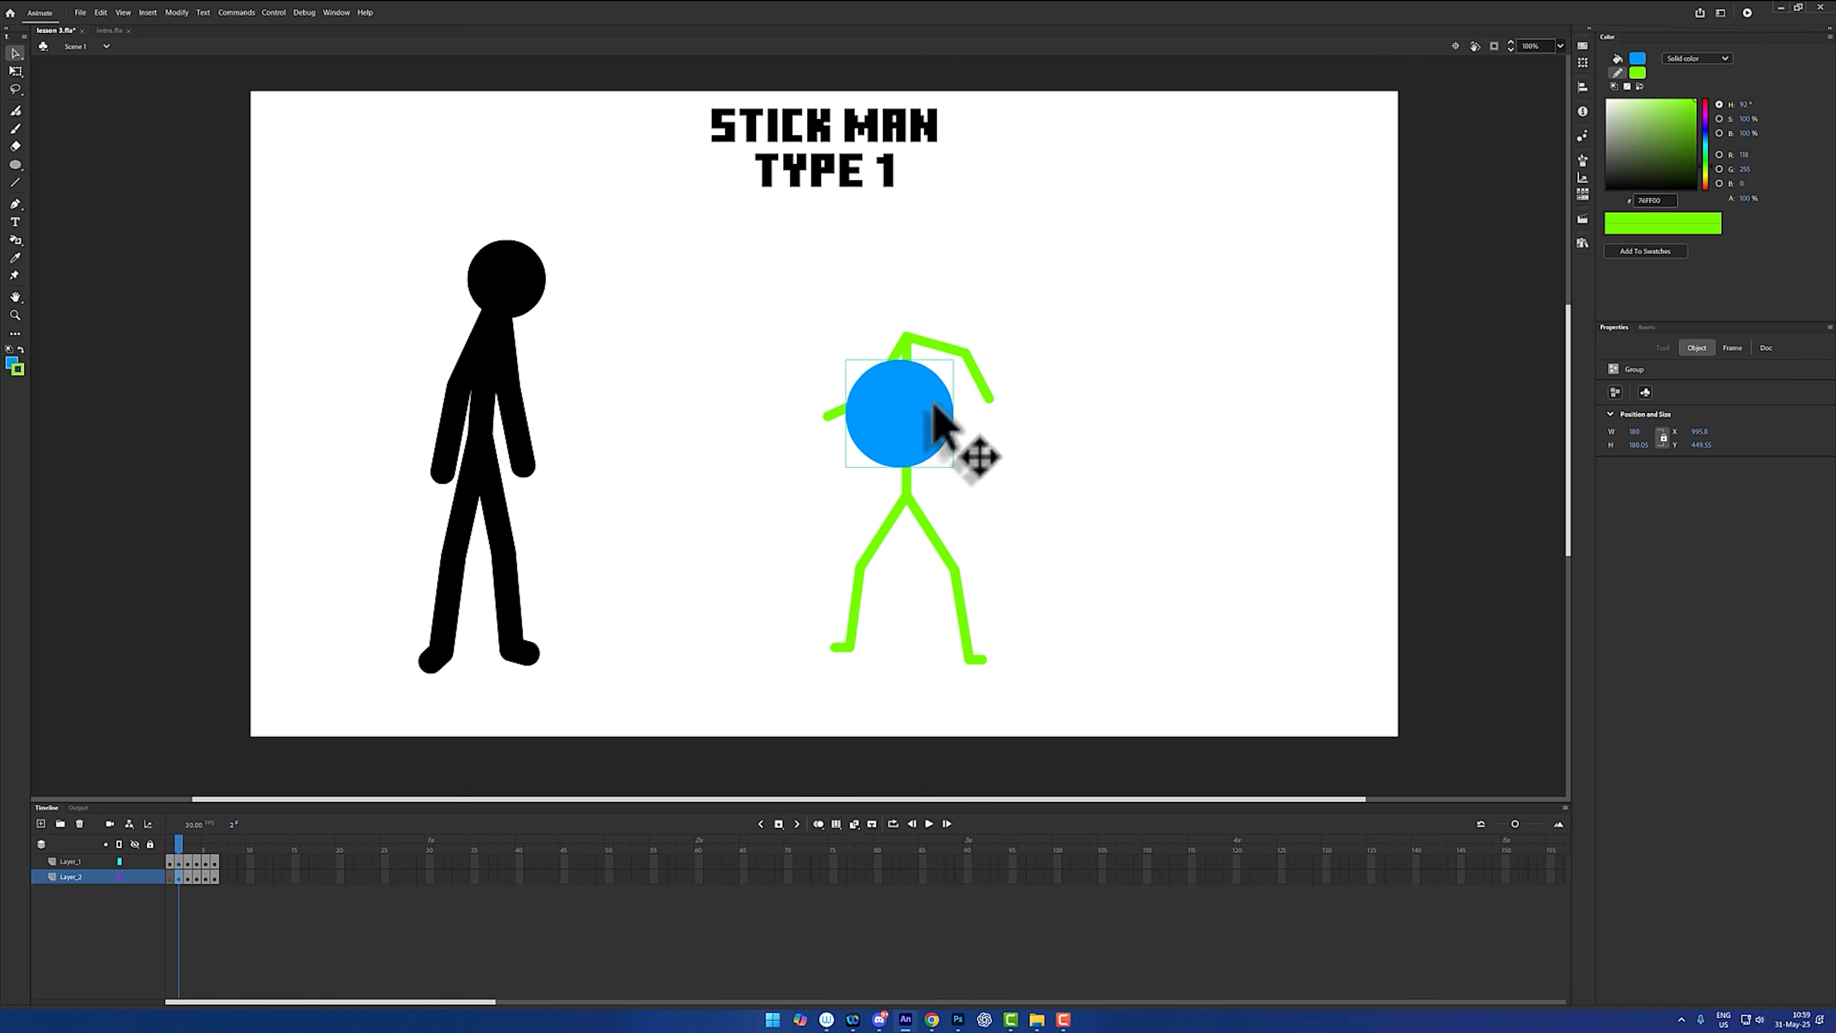
{"action": "key", "text": "ctrl+b"}
{"action": "left_click", "coordinate": [957, 405]}
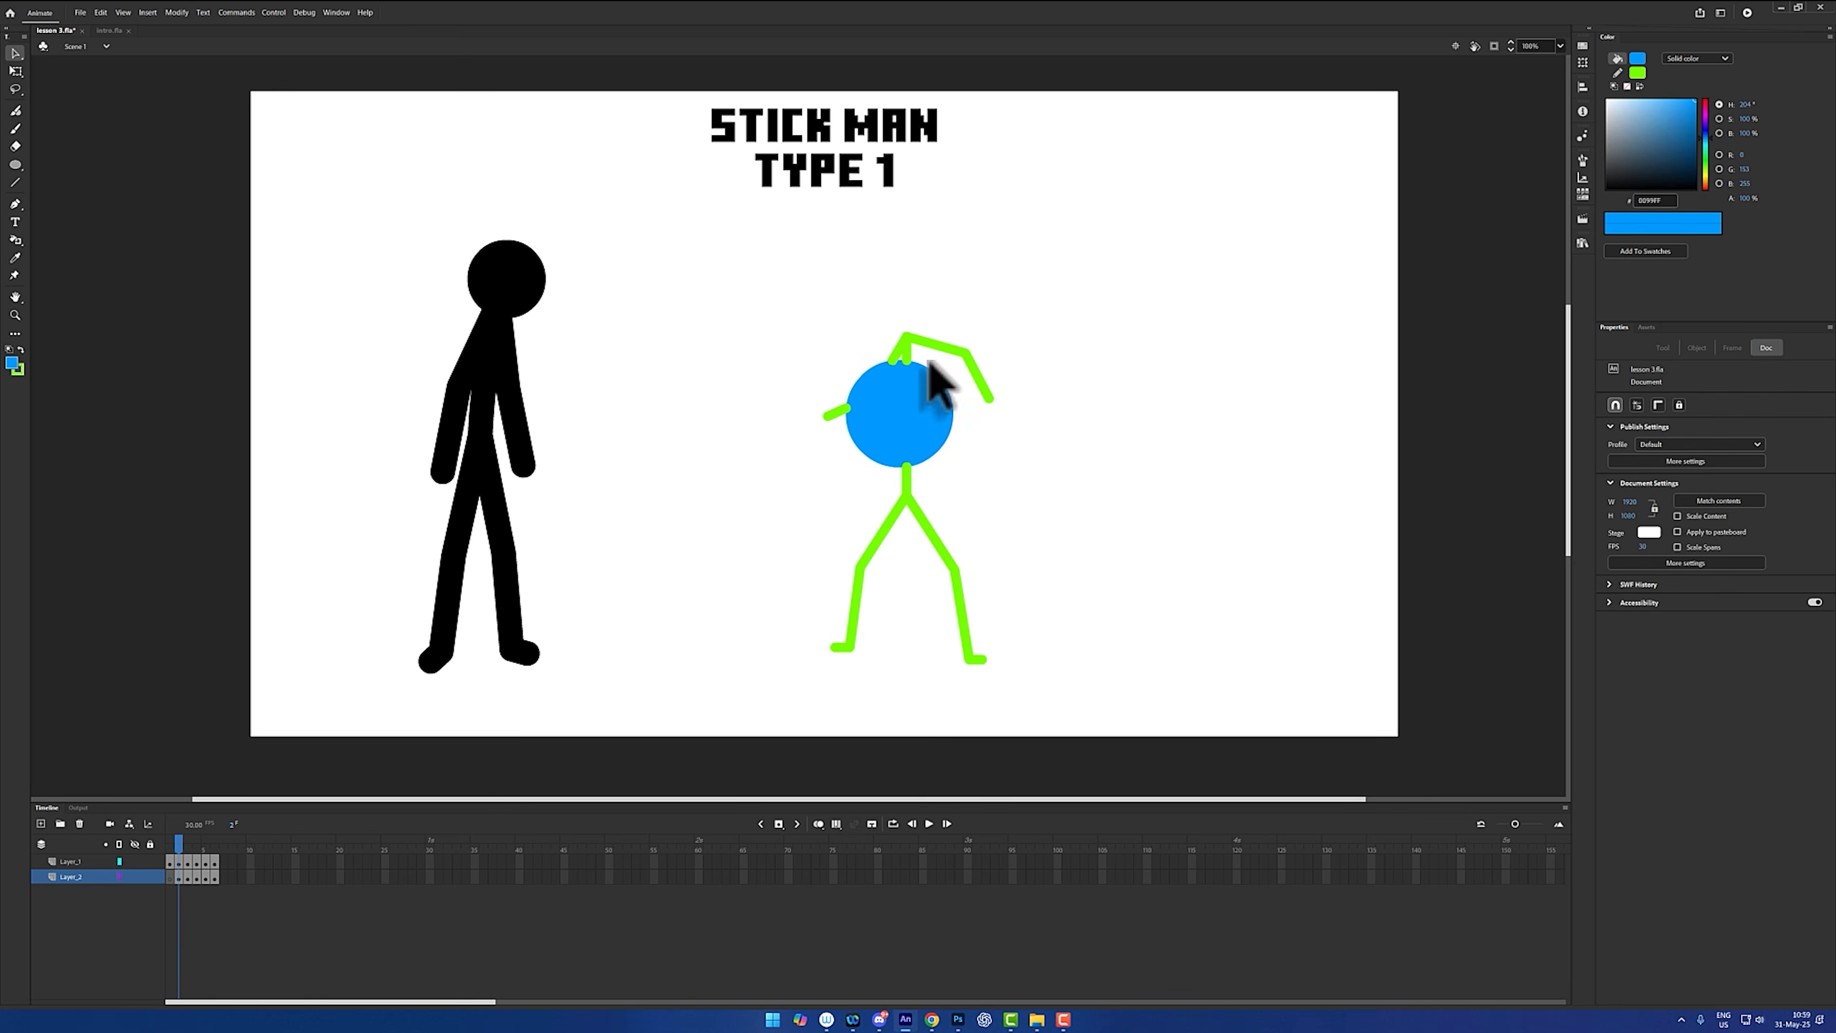
{"action": "left_click_drag", "start_coordinate": [881, 406], "coordinate": [1091, 369]}
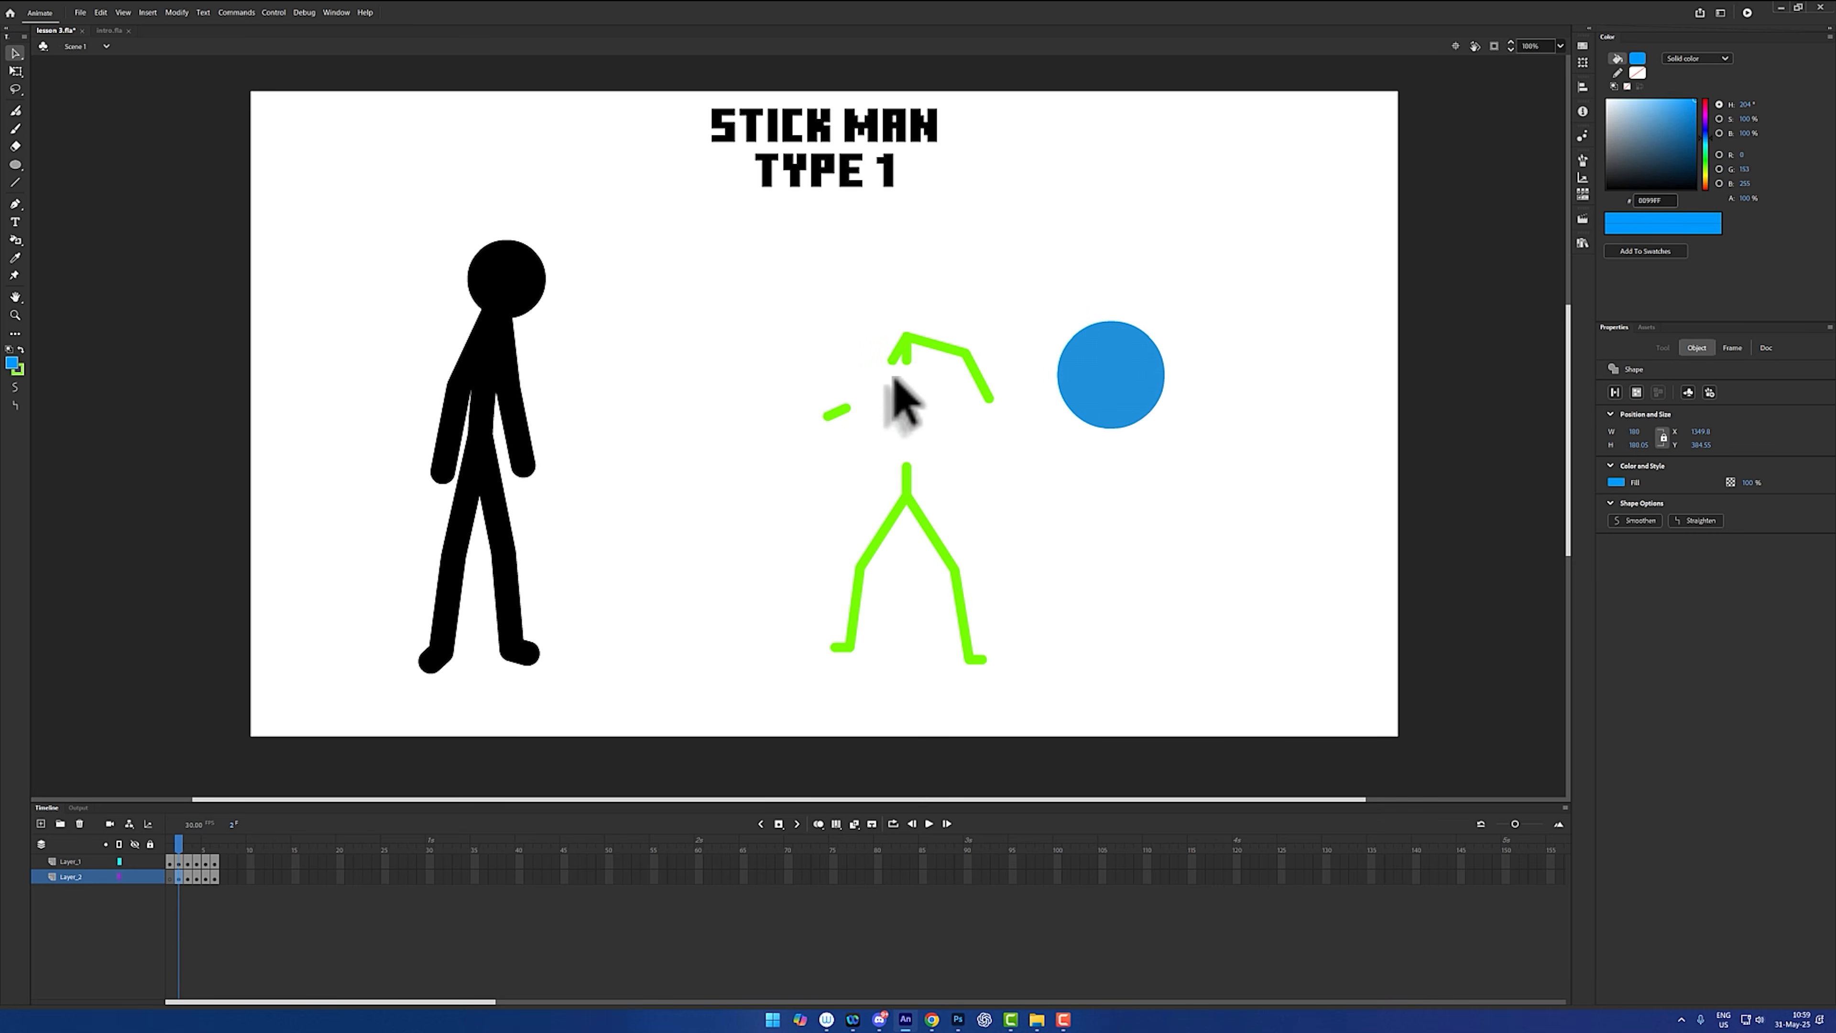
{"action": "key", "text": "ctrl+z"}
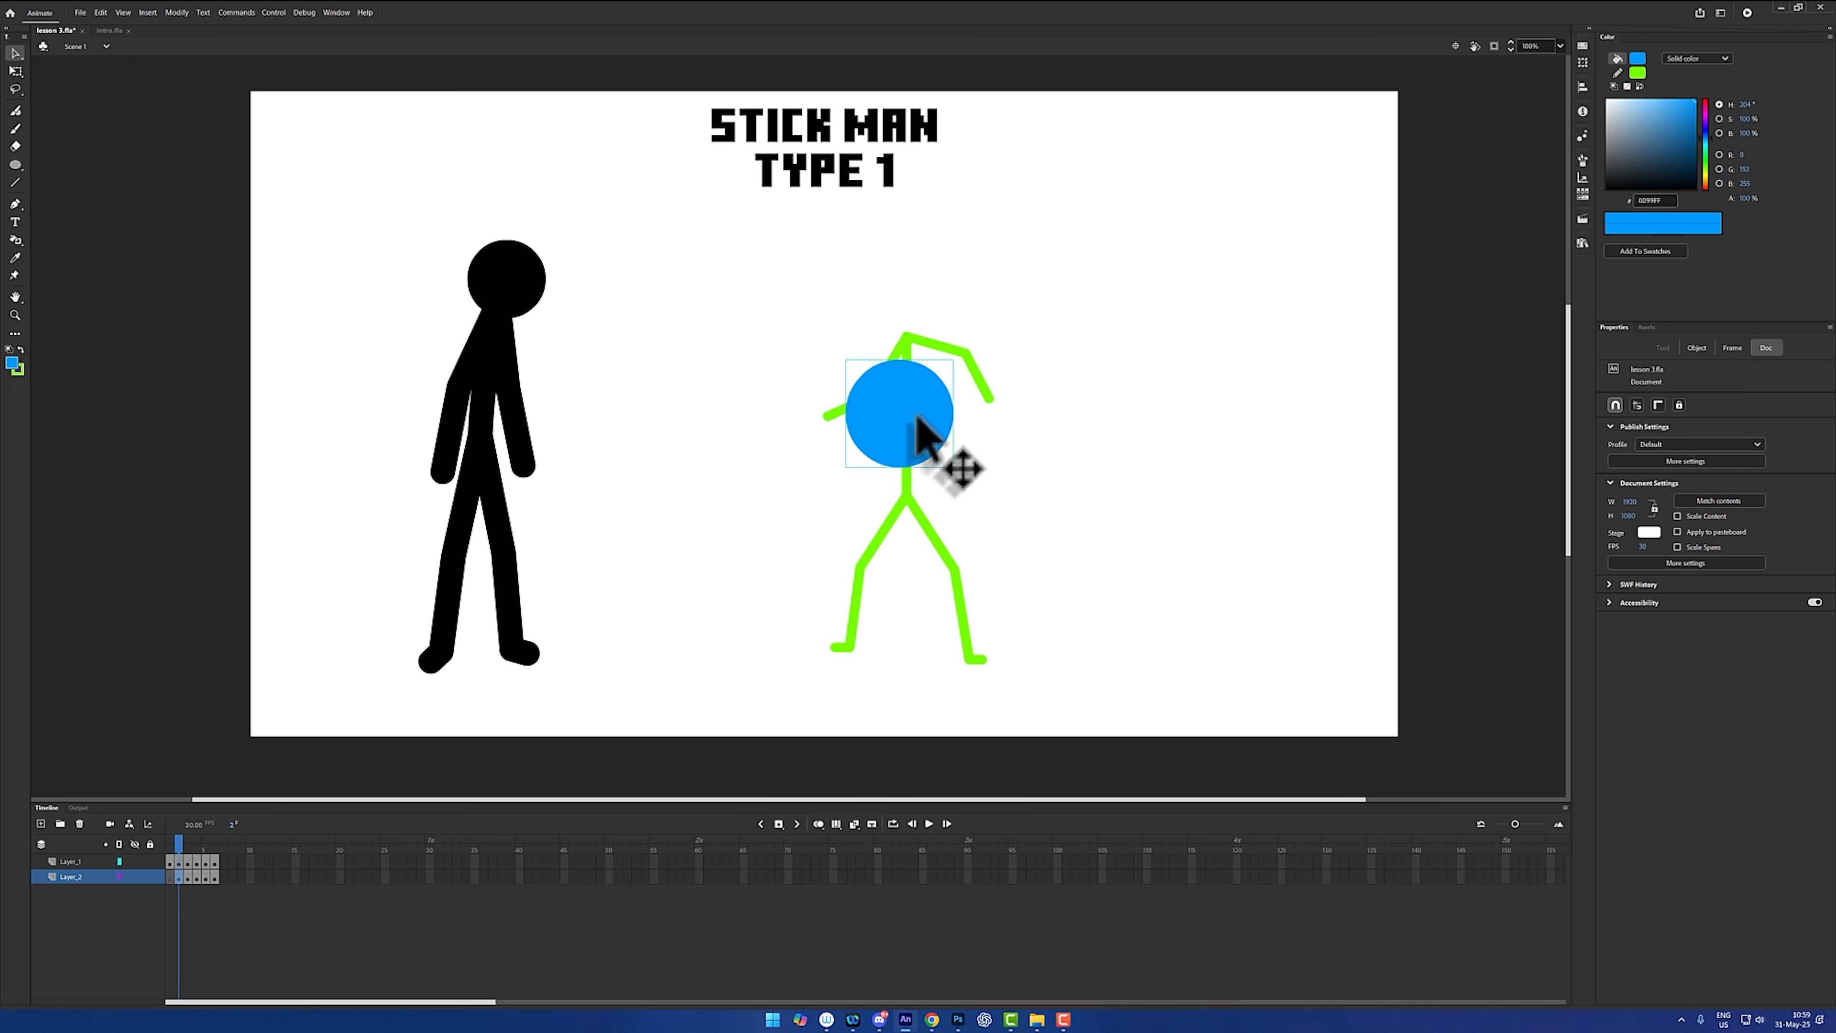
{"action": "left_click", "coordinate": [1322, 363]}
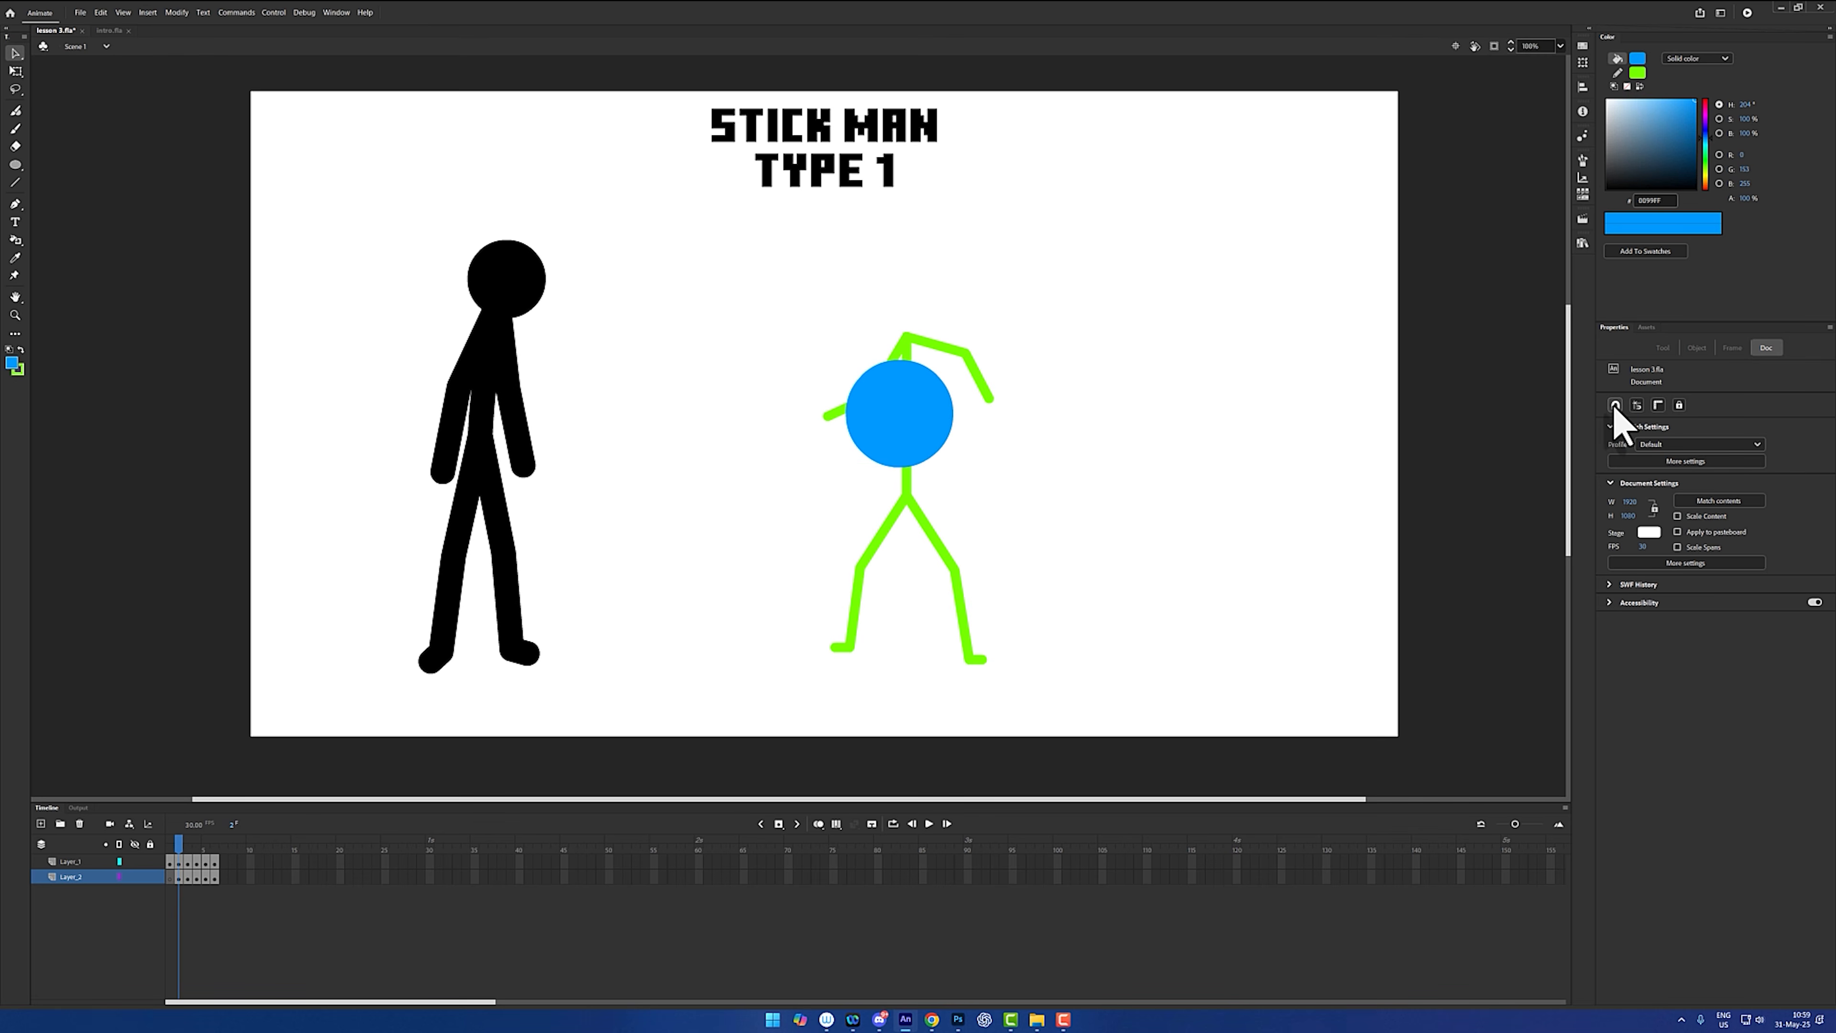
- With object snapping off, return the head to the neck and reshape the body with lowered, bent arms and higher hips
{"action": "left_click_drag", "start_coordinate": [876, 408], "coordinate": [879, 285]}
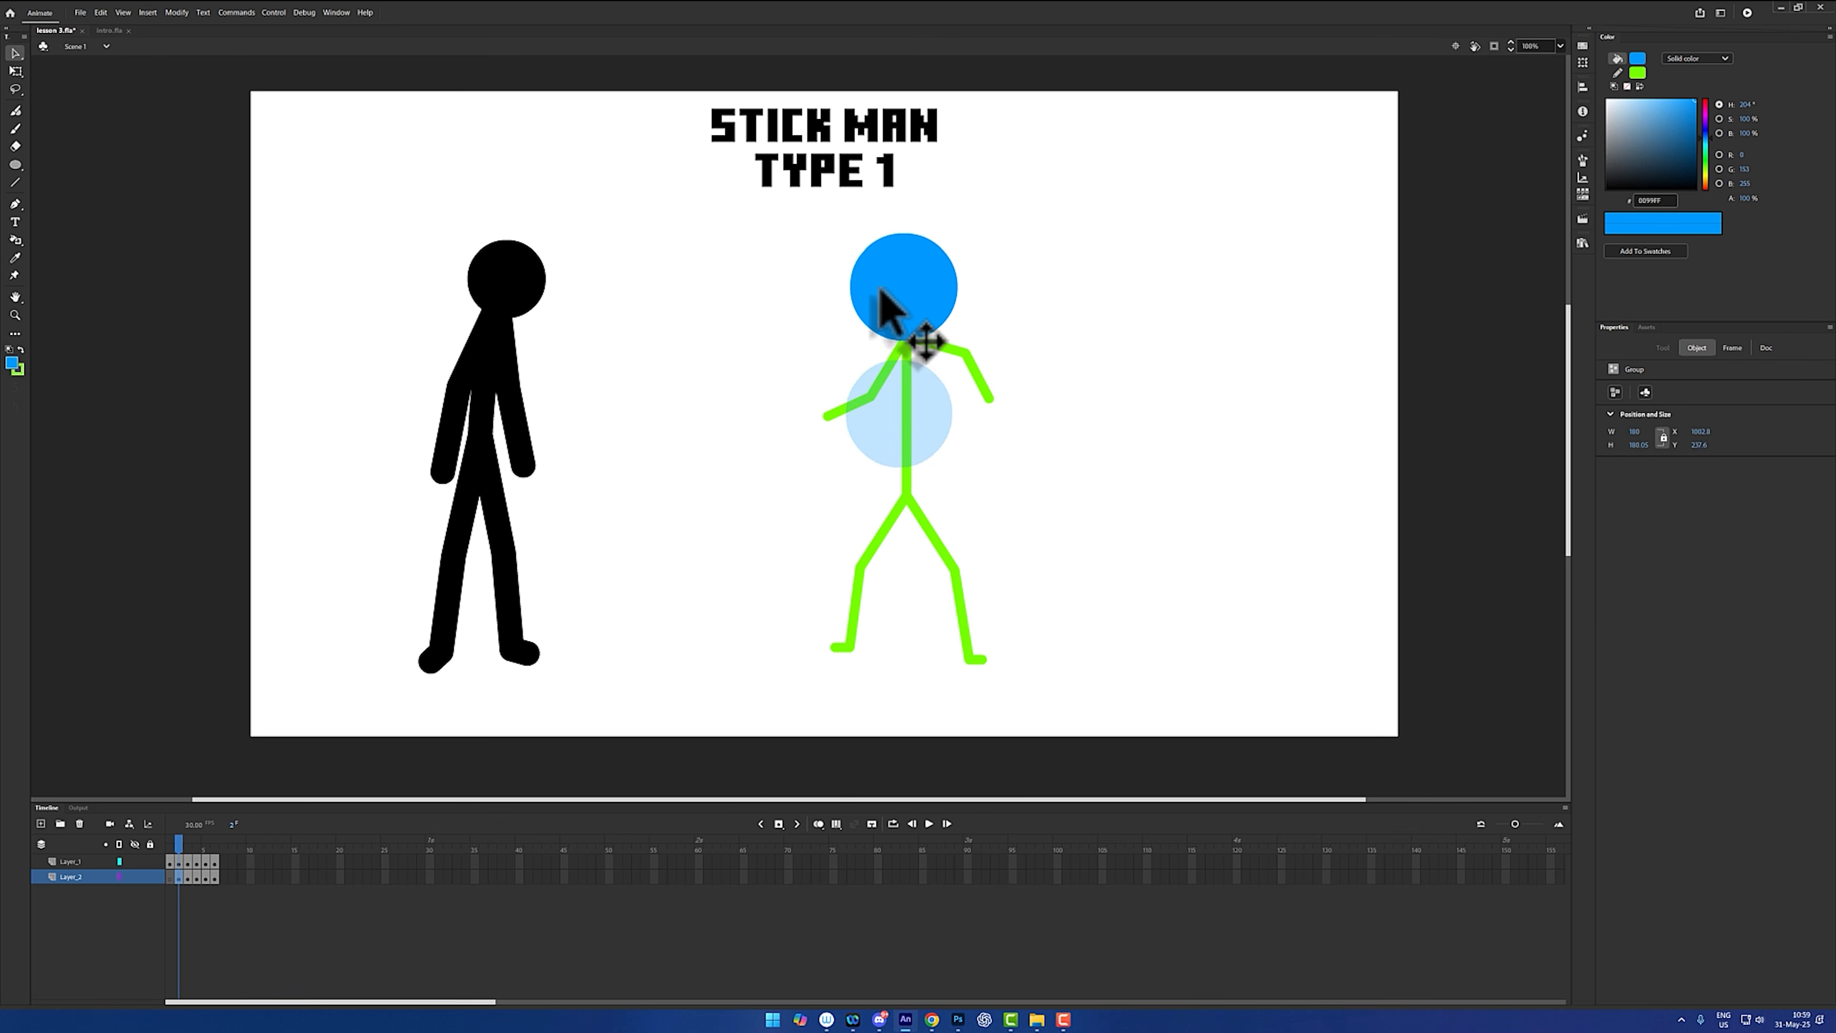
{"action": "left_click_drag", "start_coordinate": [972, 377], "coordinate": [956, 492]}
{"action": "left_click_drag", "start_coordinate": [829, 416], "coordinate": [908, 470]}
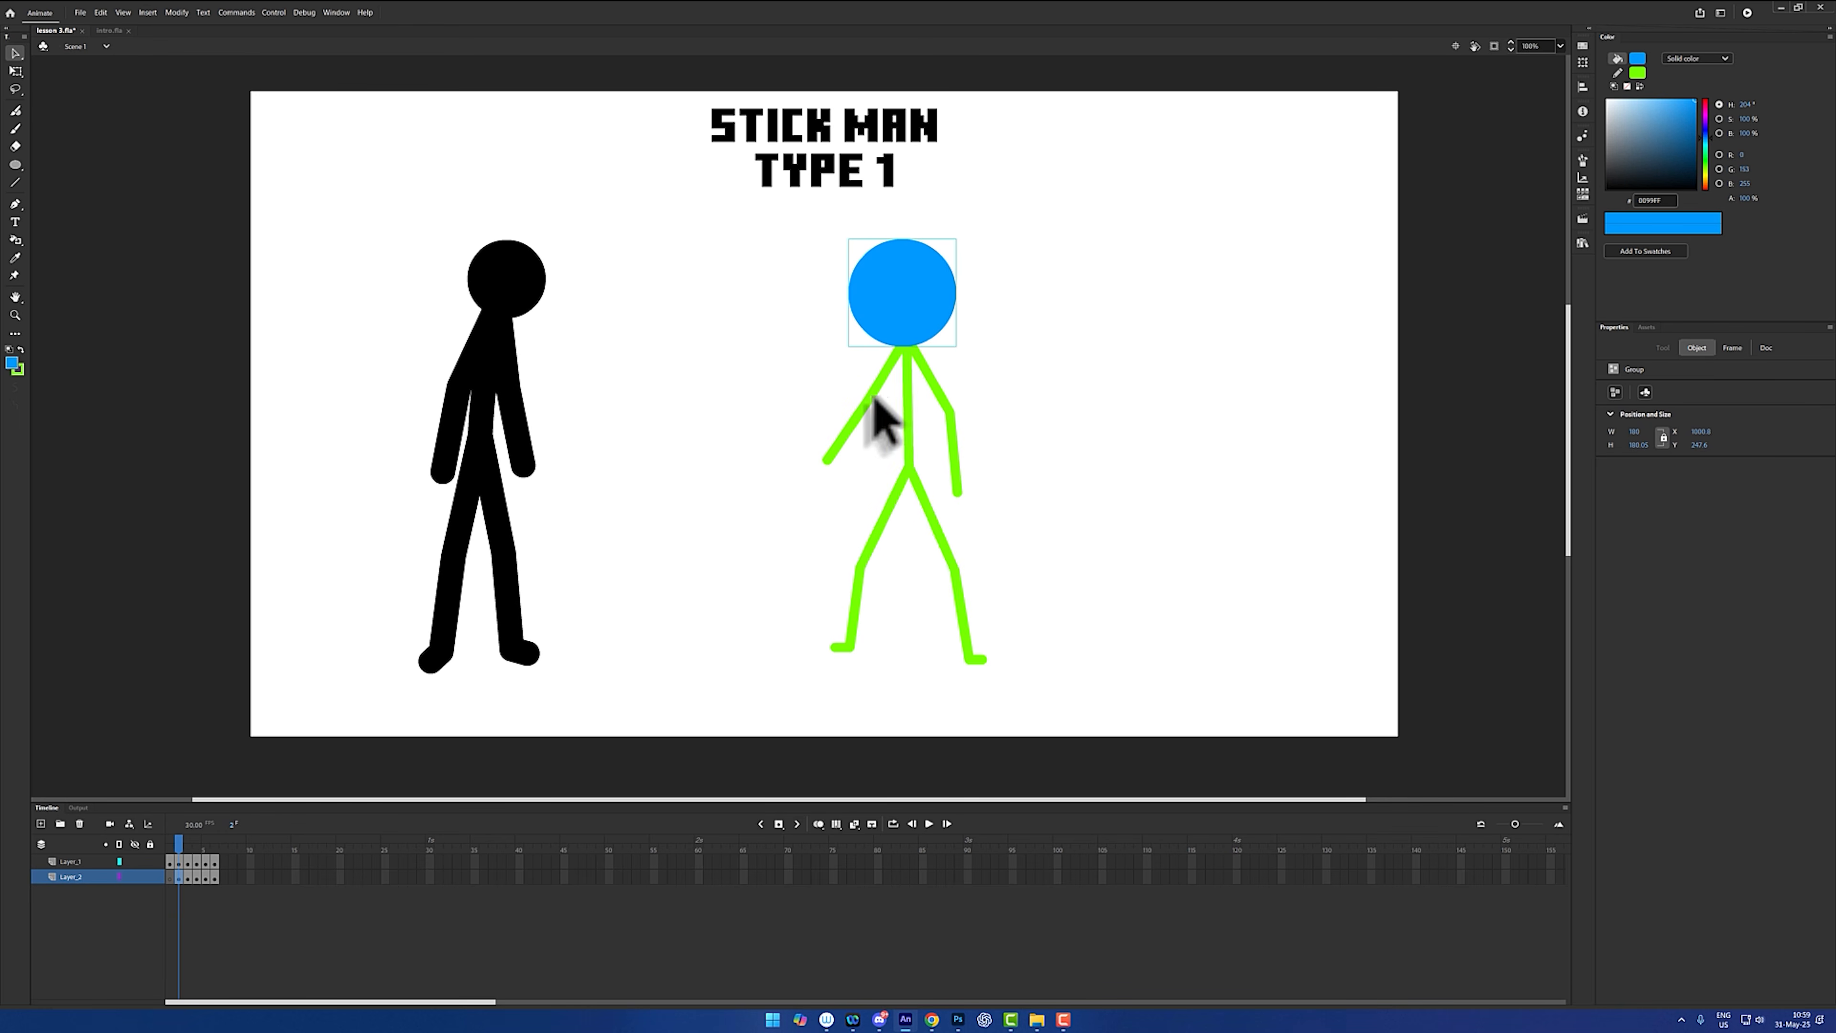
{"action": "key", "text": "ctrl+z"}
{"action": "left_click_drag", "start_coordinate": [876, 403], "coordinate": [878, 407]}
- Select all the body lines, increase their stroke size to thick limbs, and raise the forearm on the figure's right-hand side outward
{"action": "double_click", "coordinate": [909, 434]}
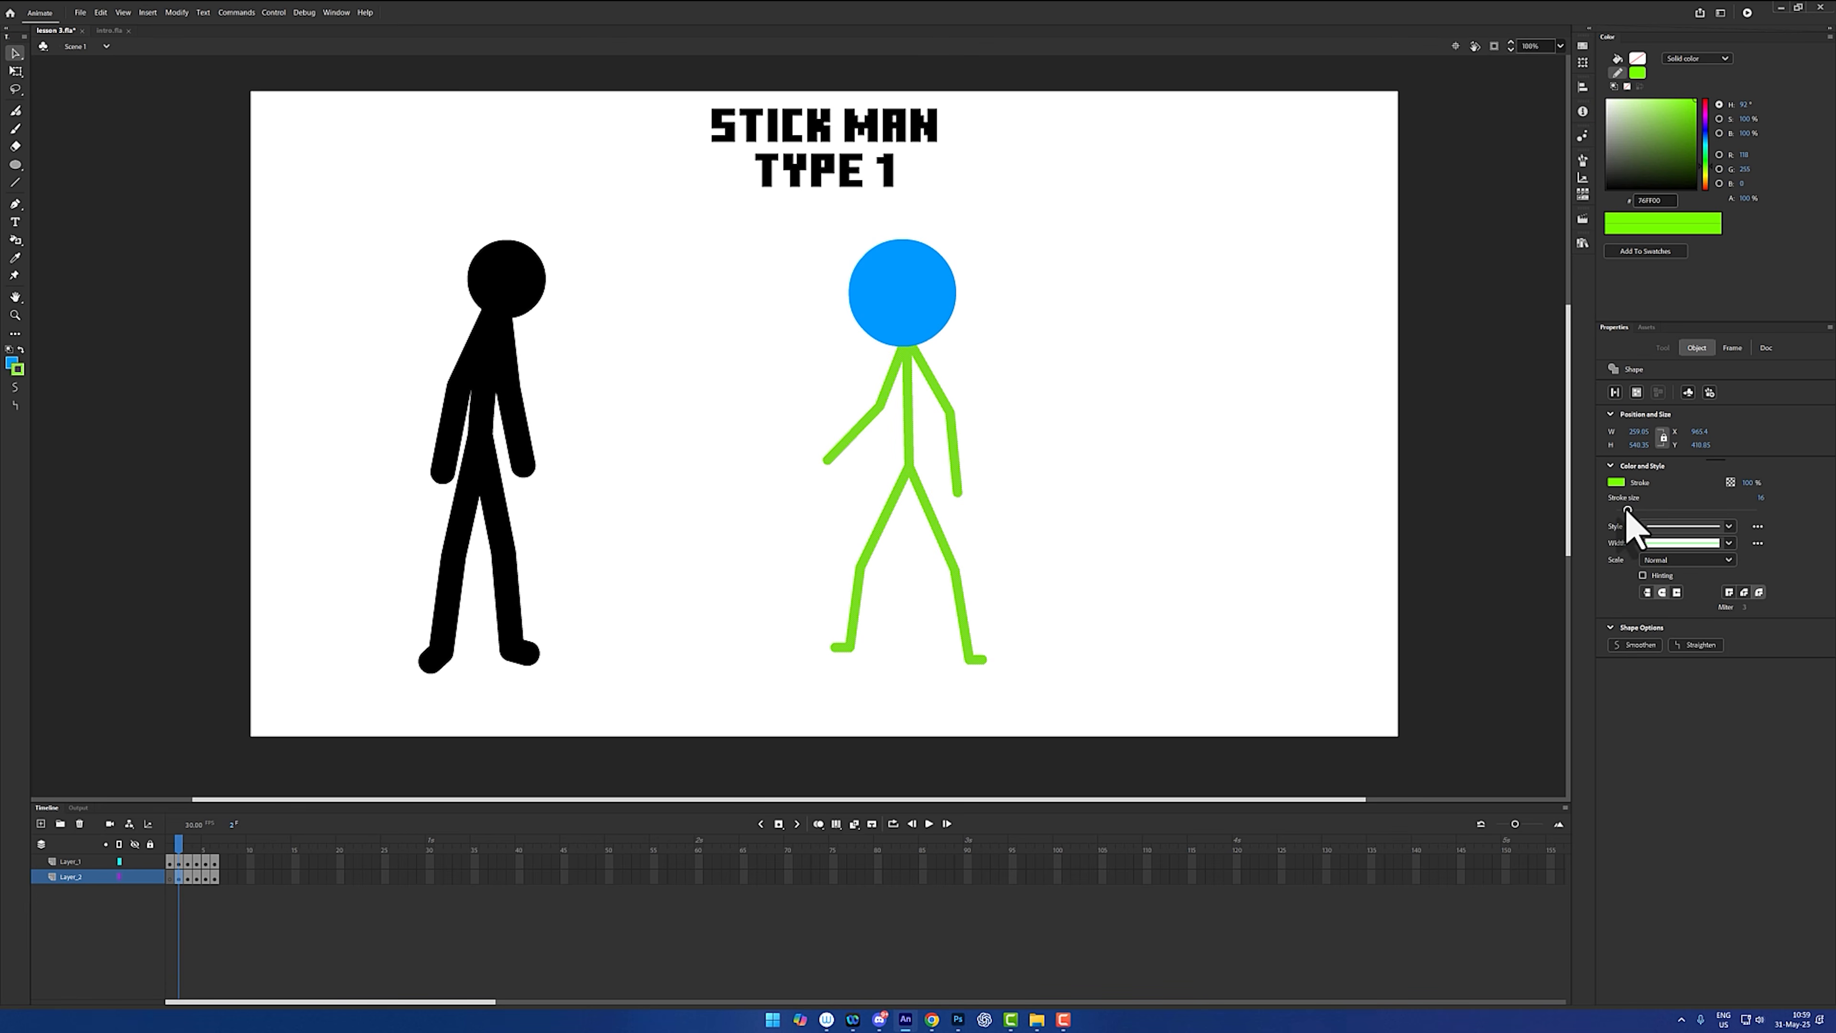
{"action": "left_click_drag", "start_coordinate": [1627, 510], "coordinate": [1647, 509]}
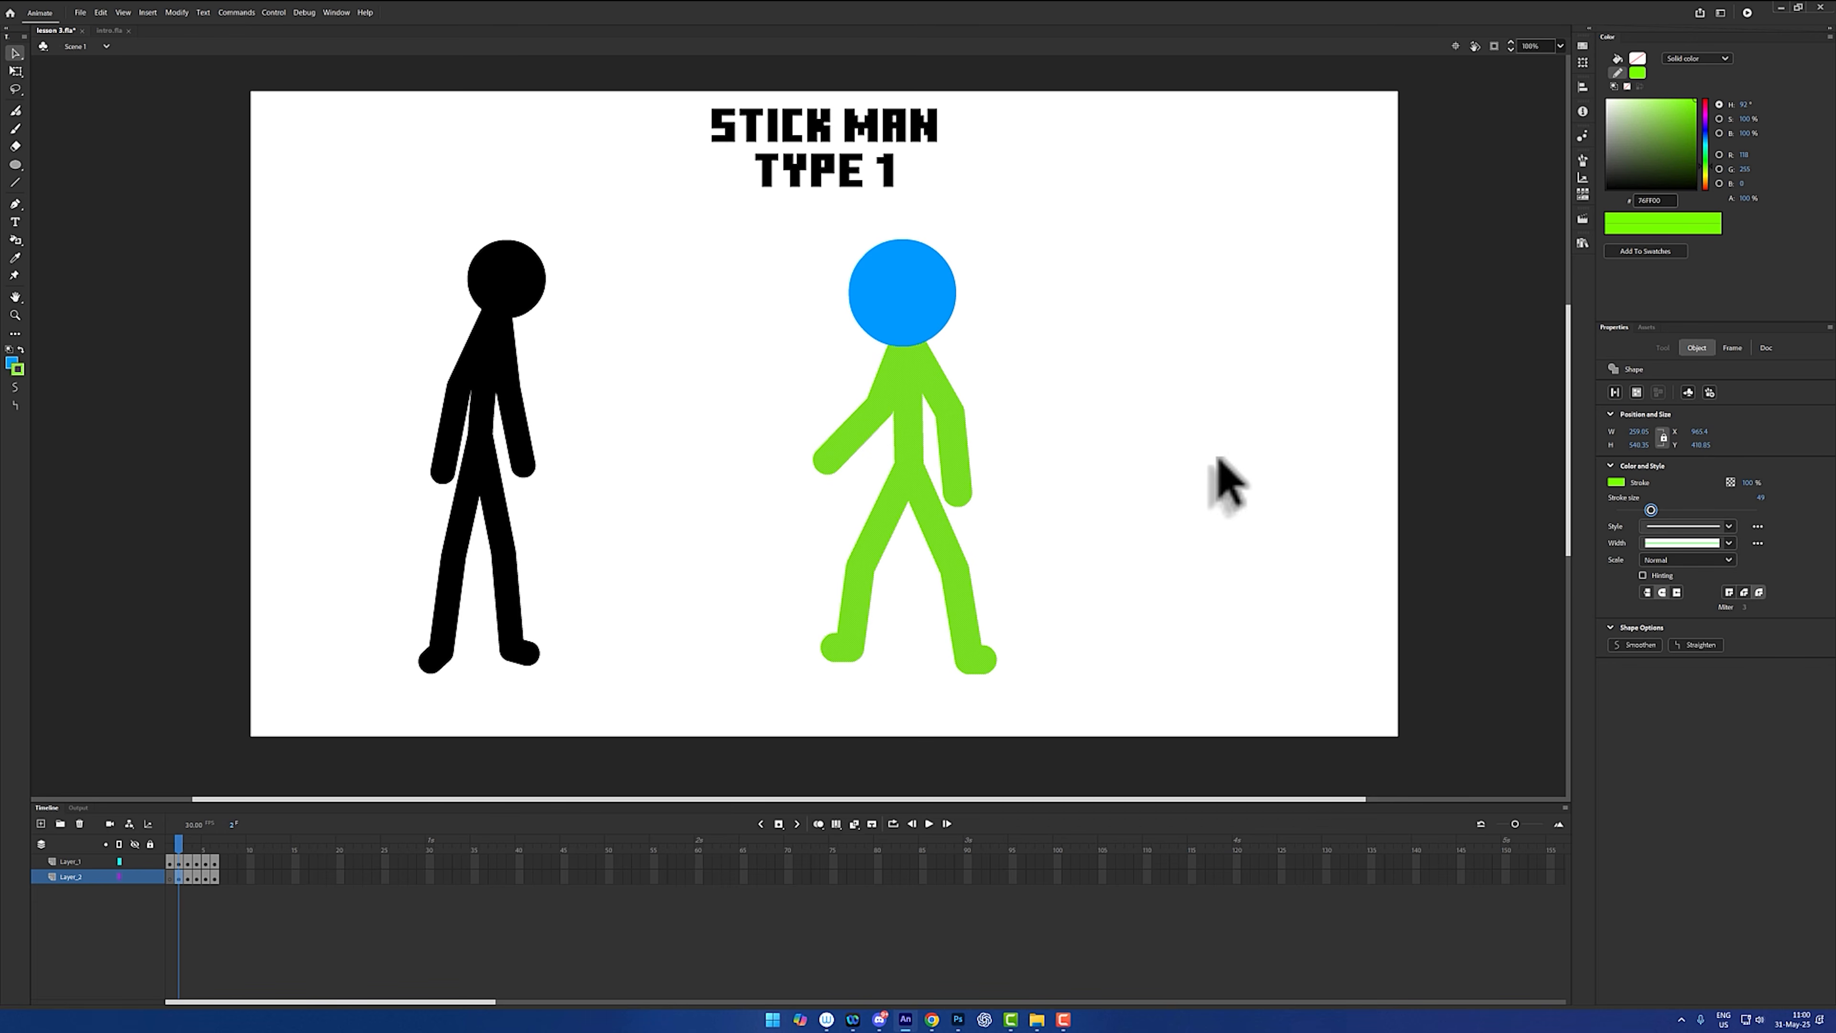
{"action": "left_click", "coordinate": [1082, 426]}
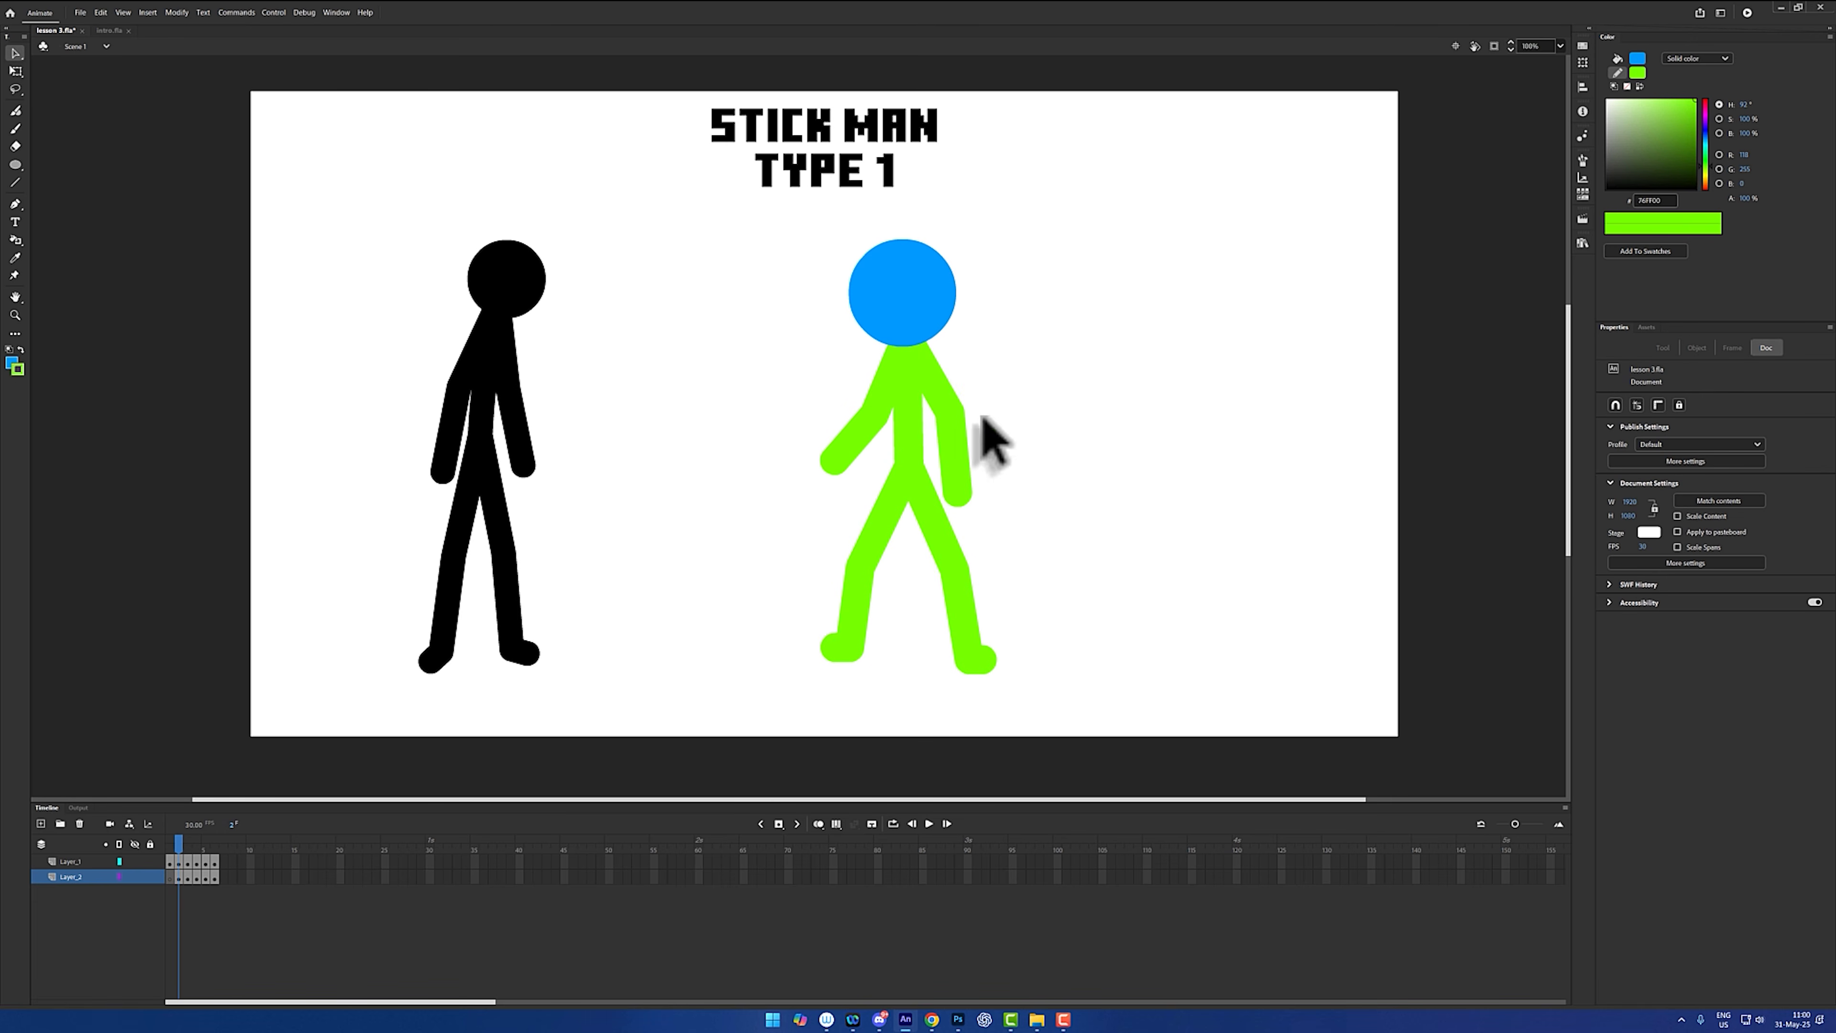
{"action": "left_click_drag", "start_coordinate": [957, 457], "coordinate": [1008, 421]}
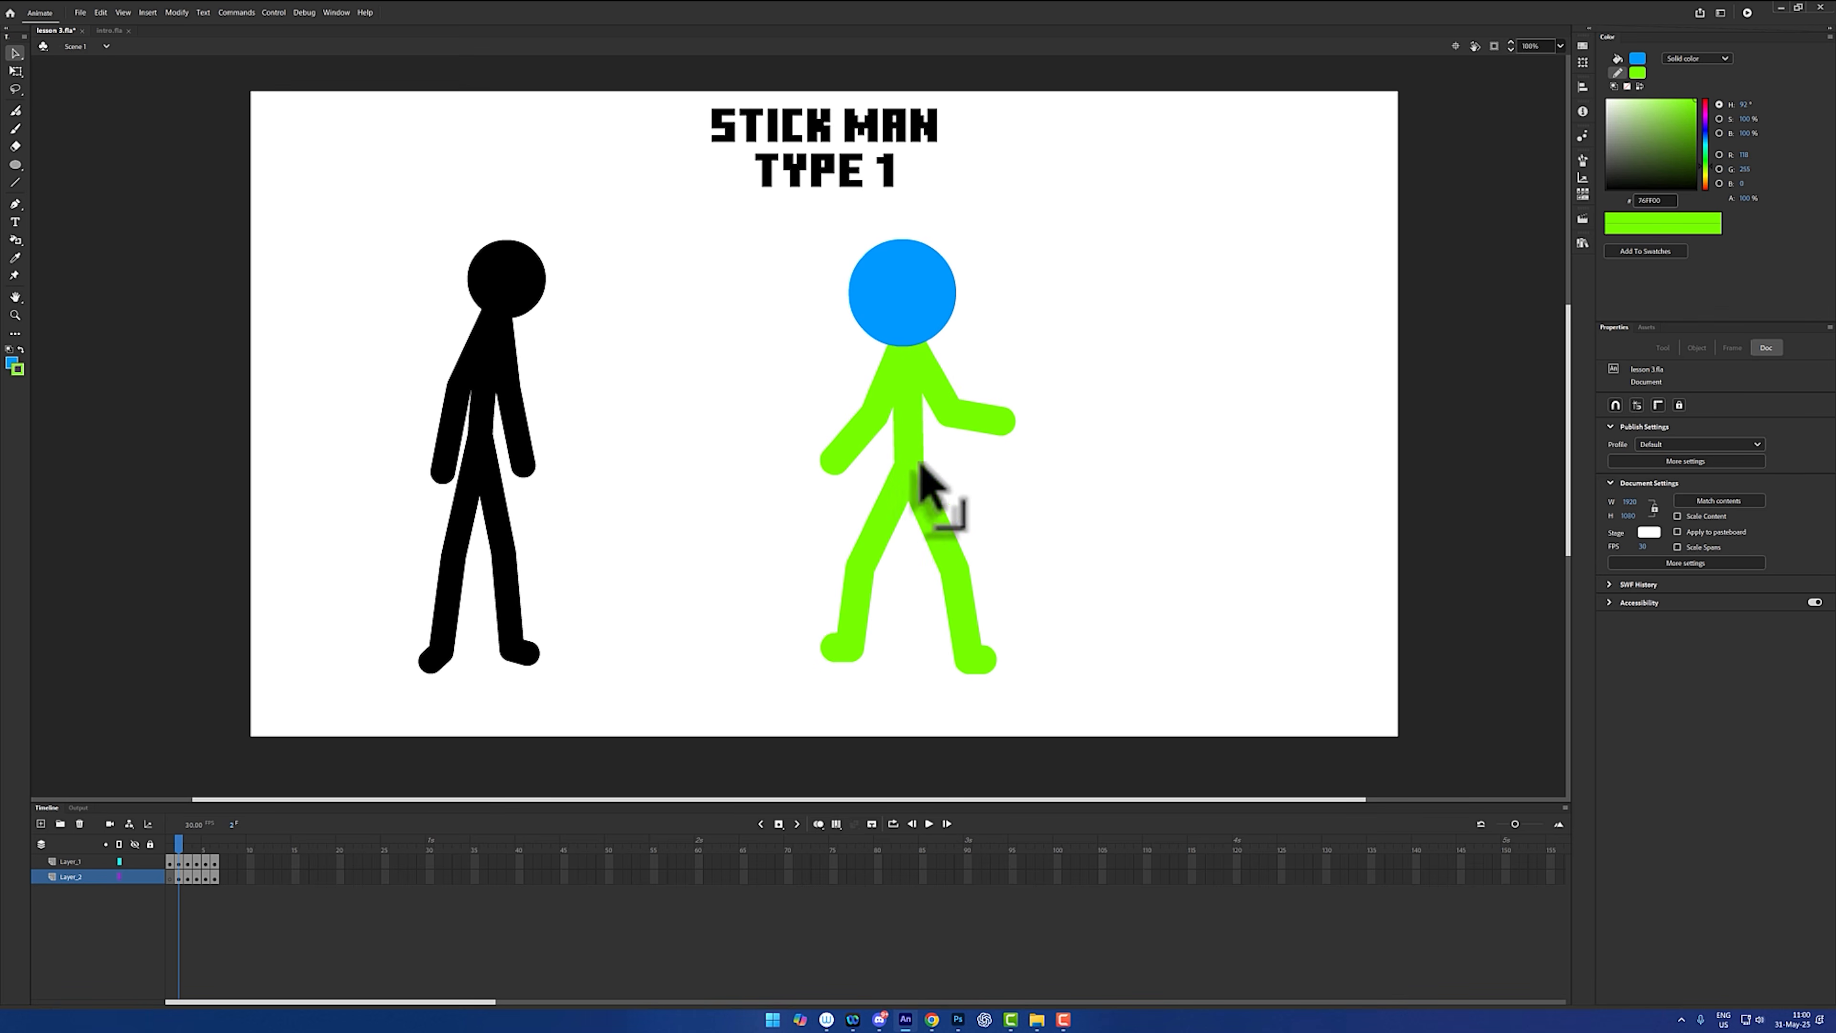
- Recolour all the green body lines with the blue sampled from the figure's head
{"action": "left_click", "coordinate": [914, 434]}
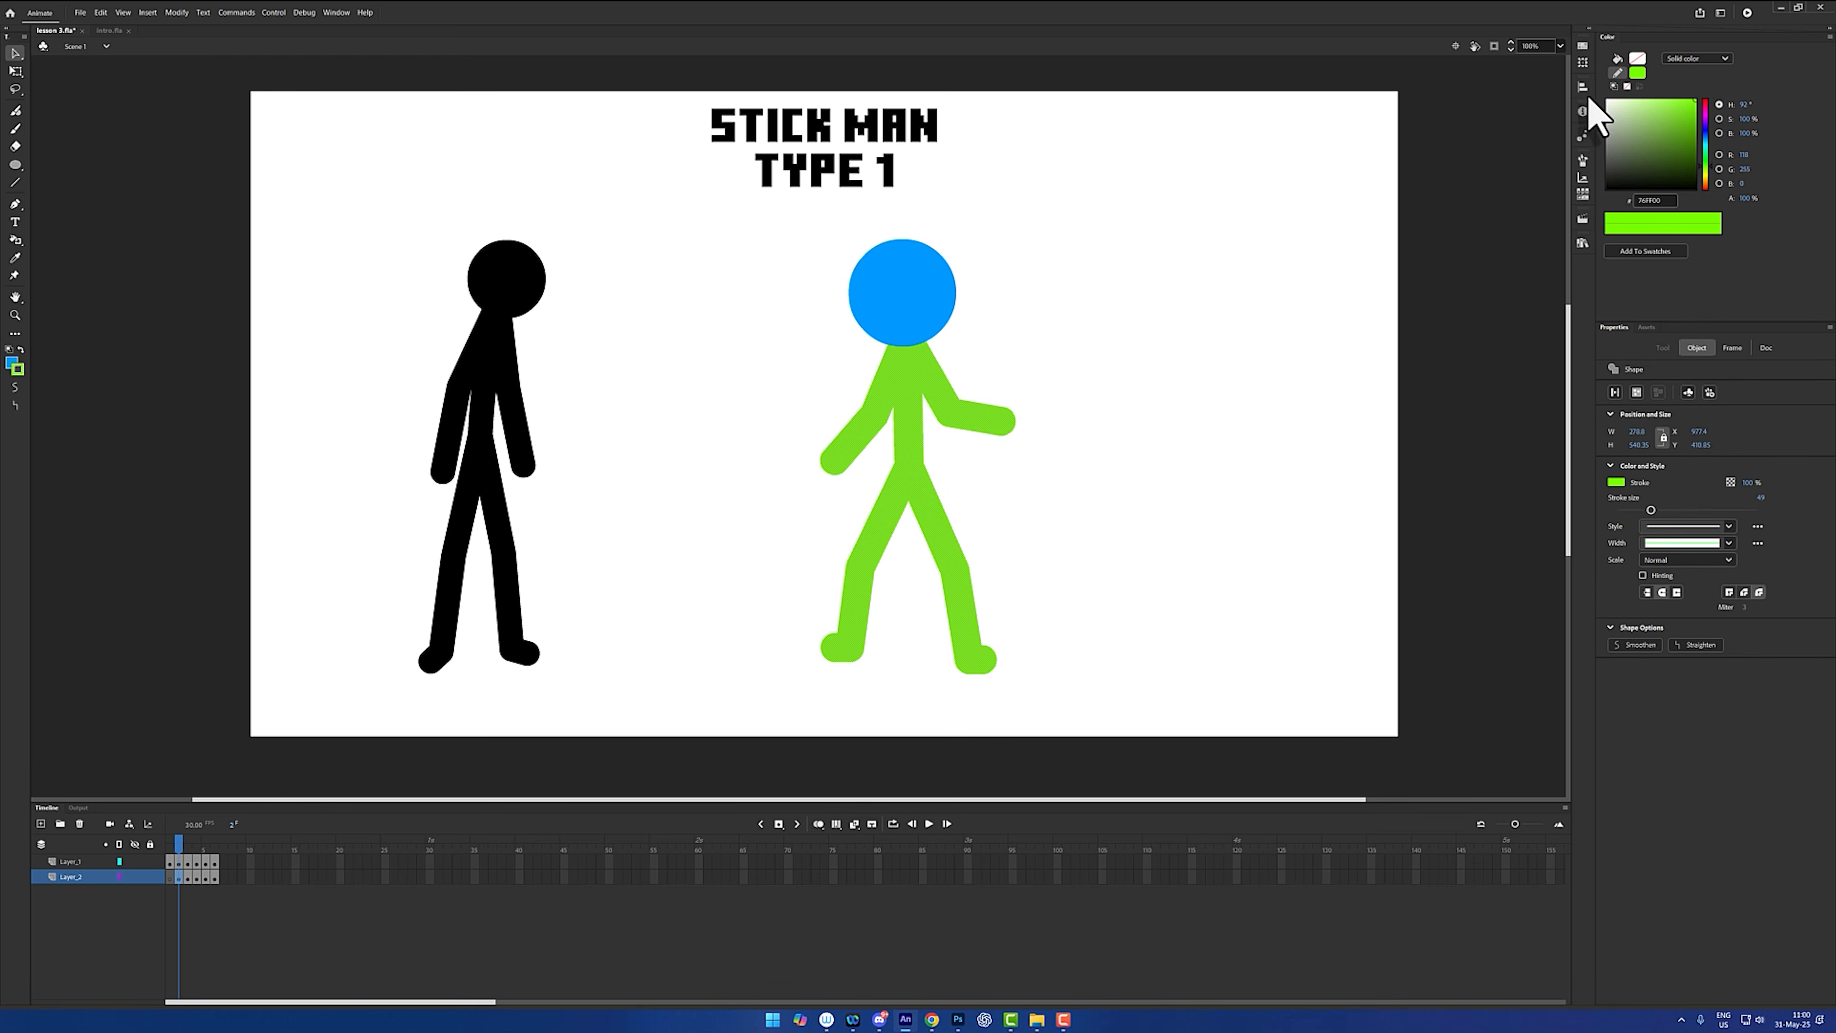
{"action": "left_click", "coordinate": [1638, 73]}
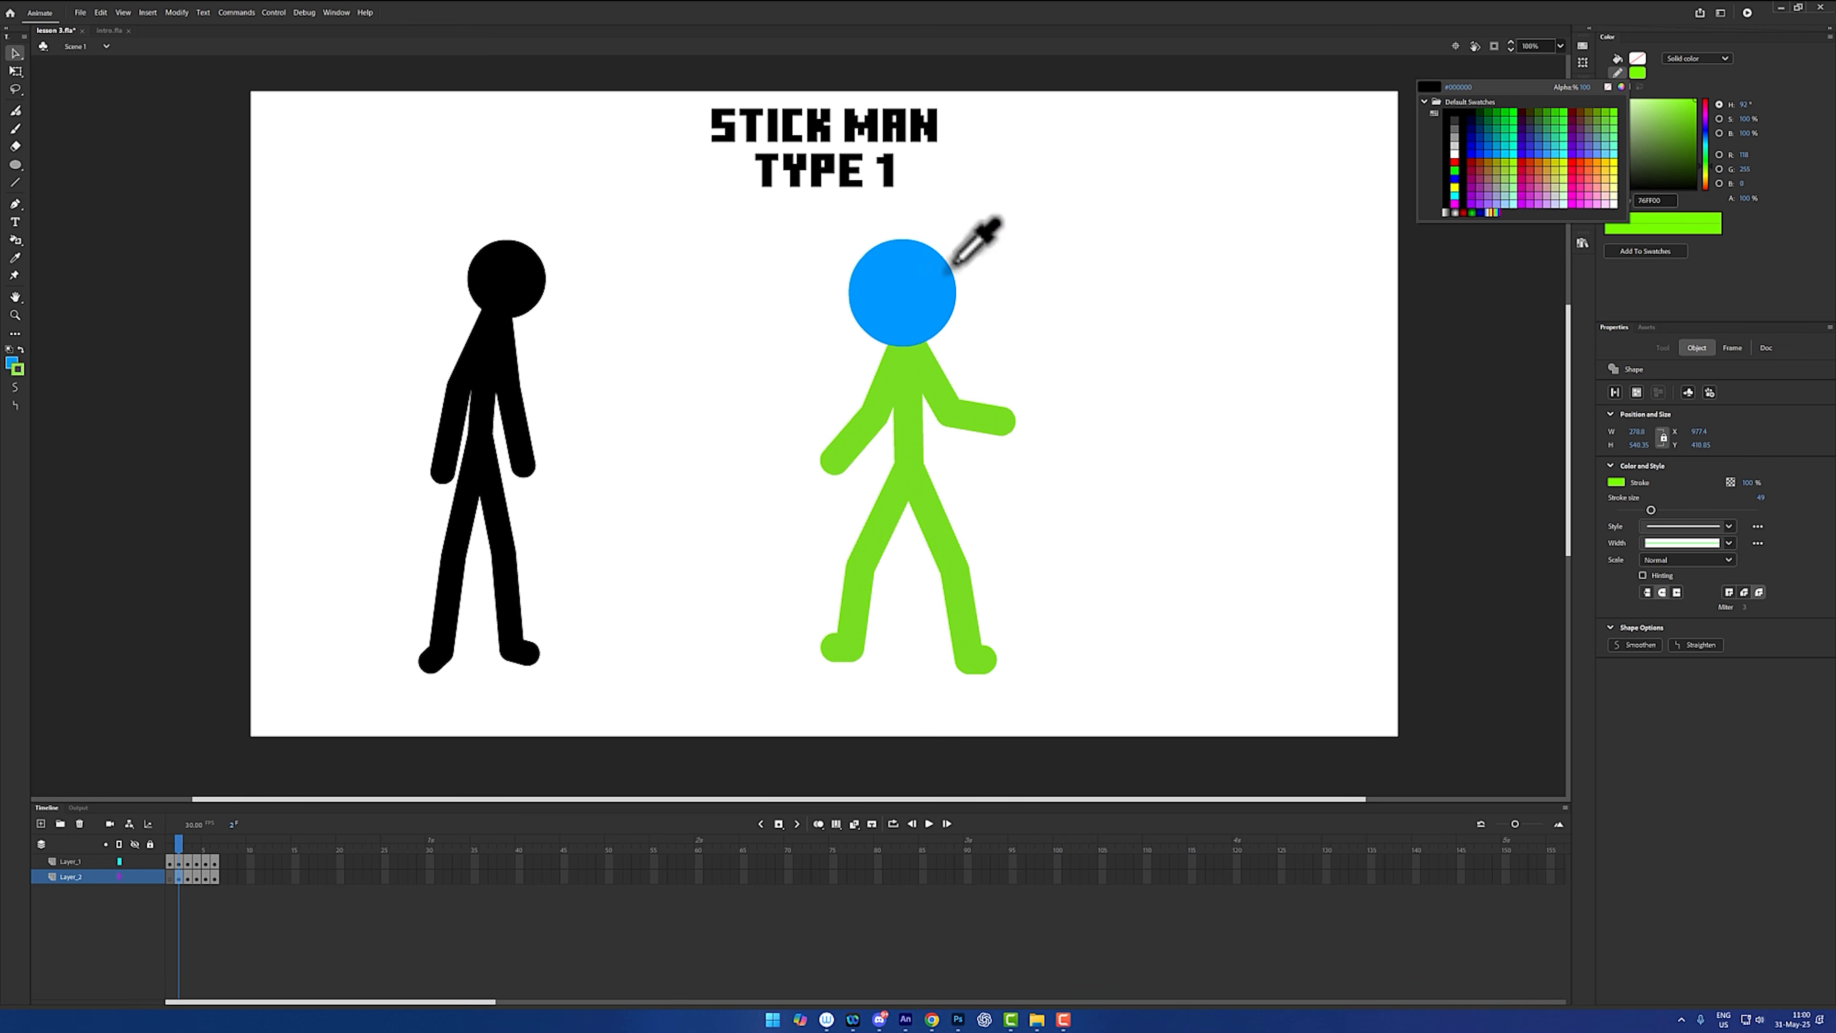
{"action": "left_click", "coordinate": [934, 294]}
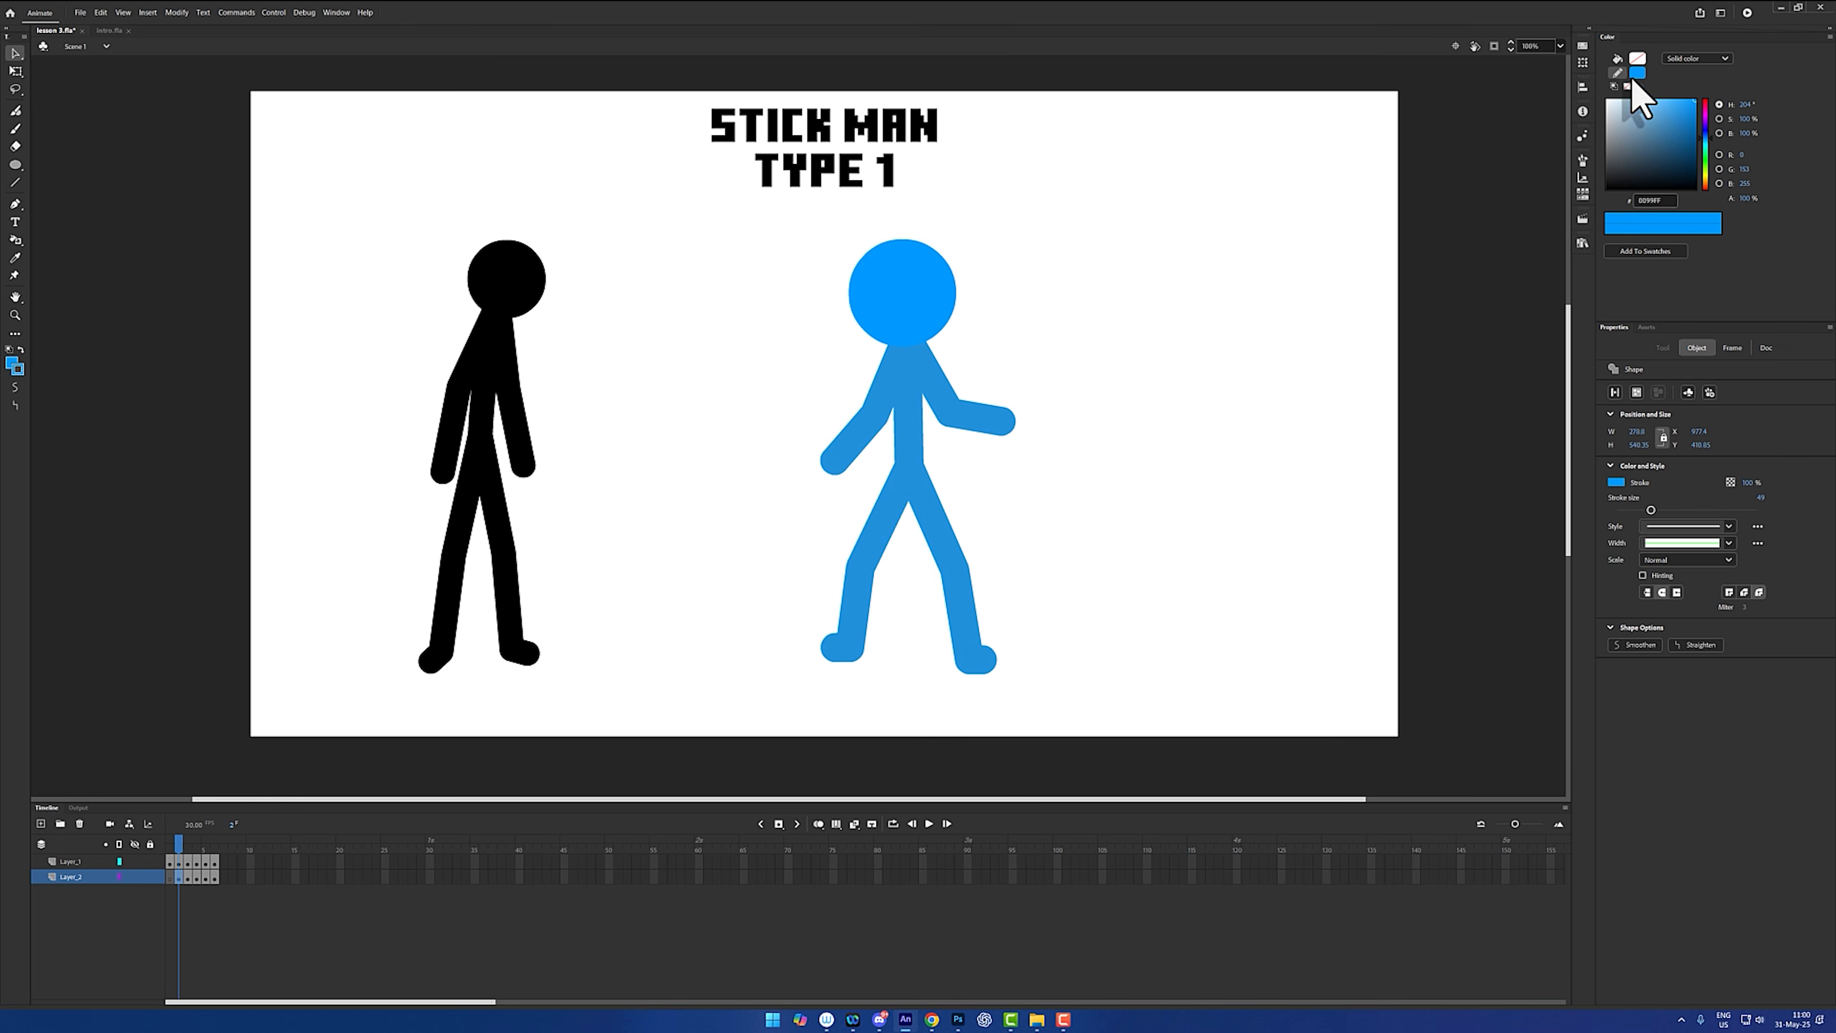
{"action": "left_click", "coordinate": [966, 467]}
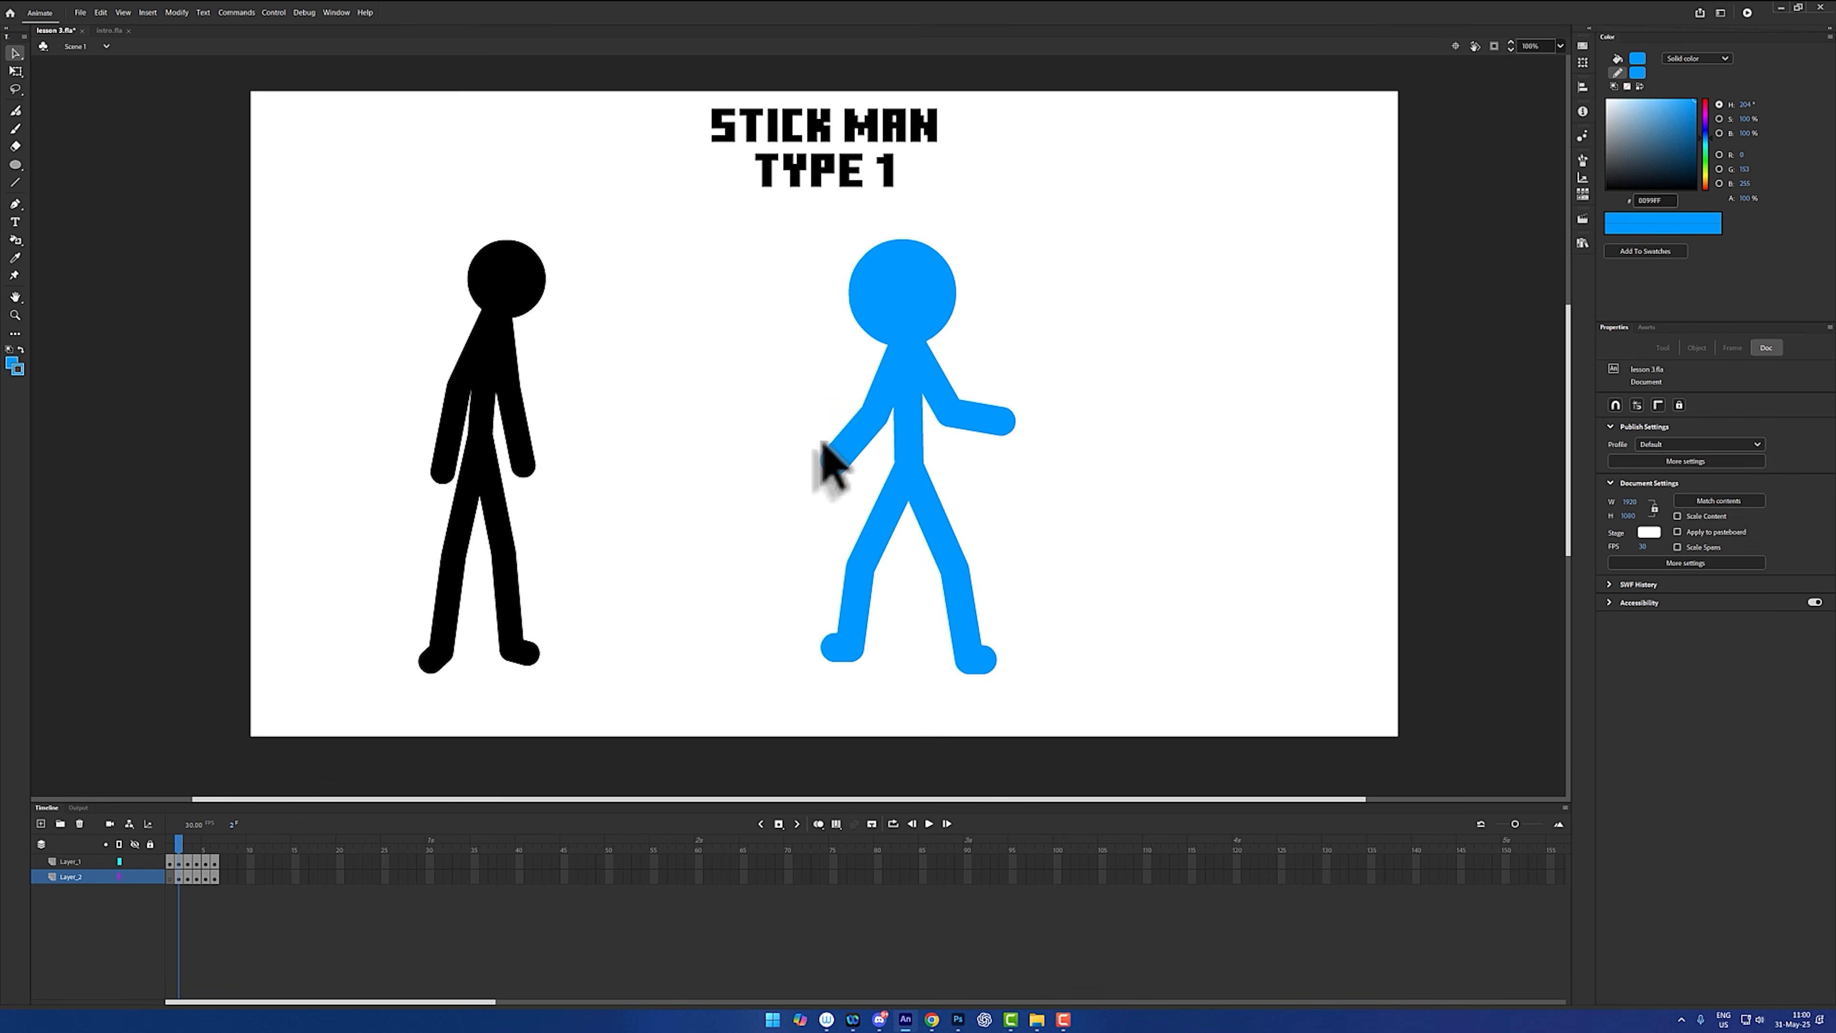
- Pose the blue figure with both forearms raised, hips shifted toward the black figure, front leg bent up and rear leg stretched back
{"action": "left_click_drag", "start_coordinate": [826, 468], "coordinate": [808, 297]}
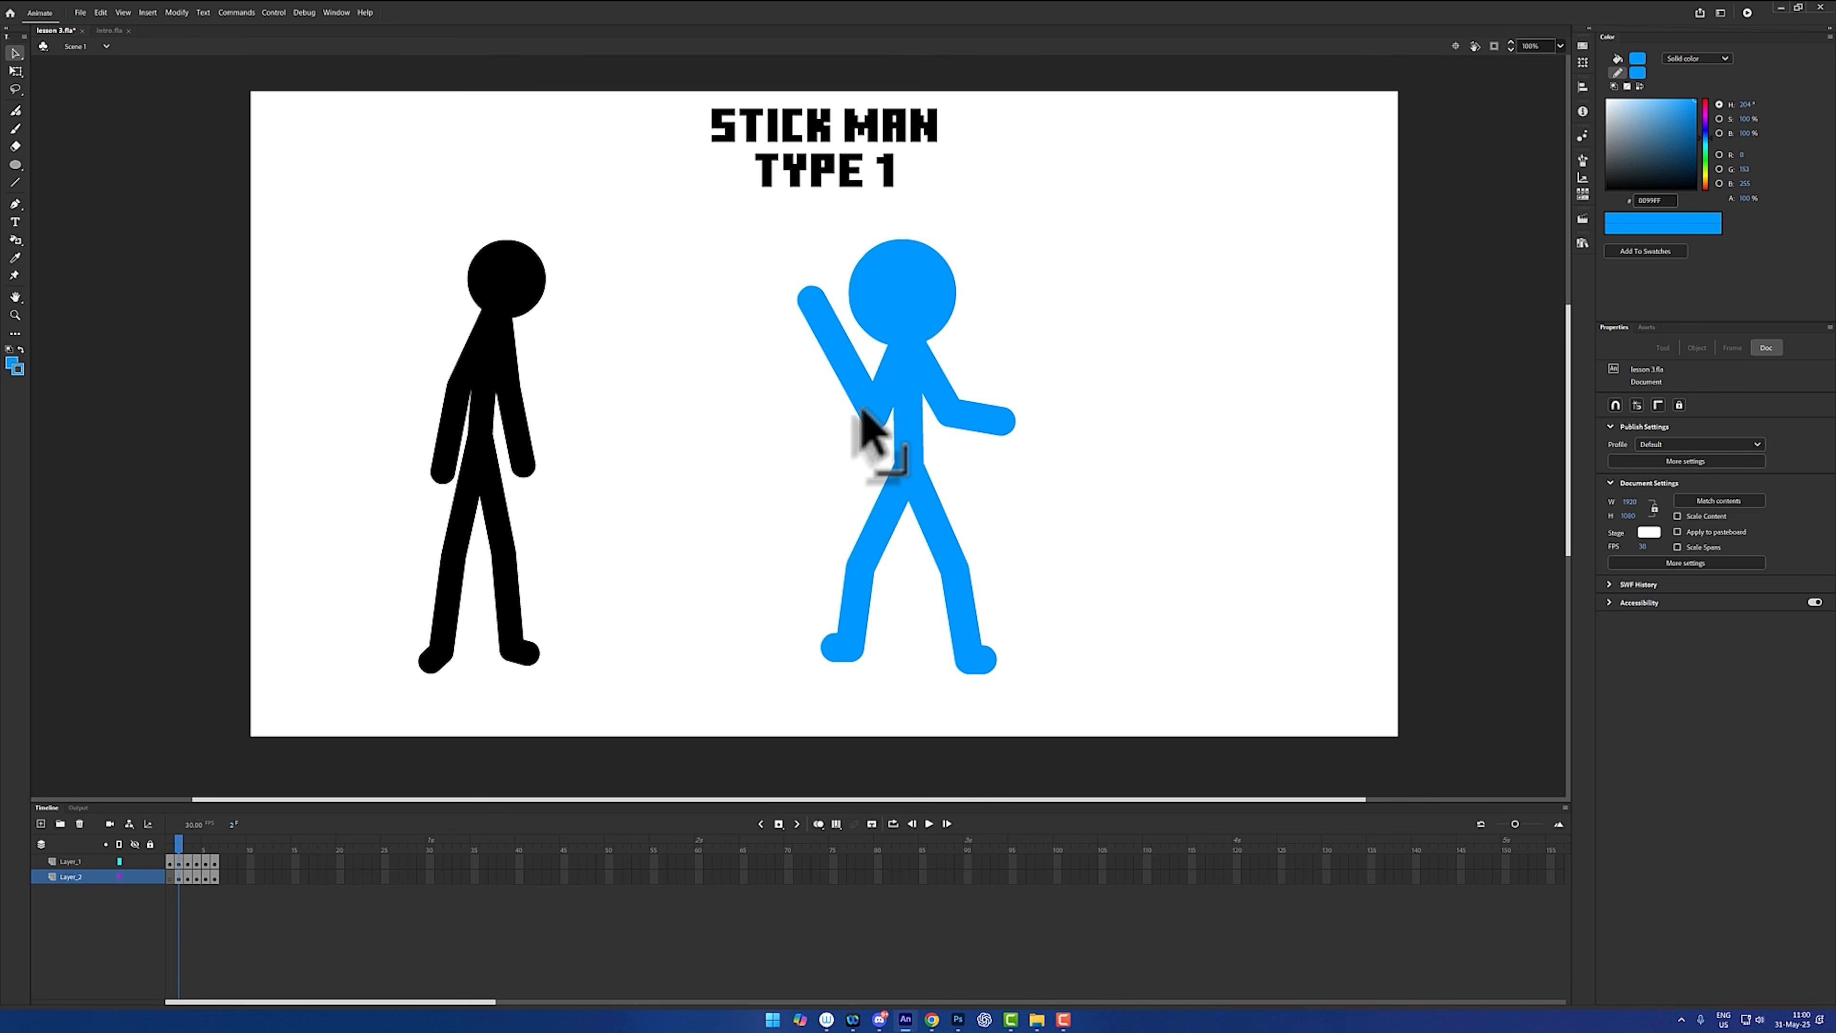
{"action": "left_click_drag", "start_coordinate": [873, 422], "coordinate": [811, 347]}
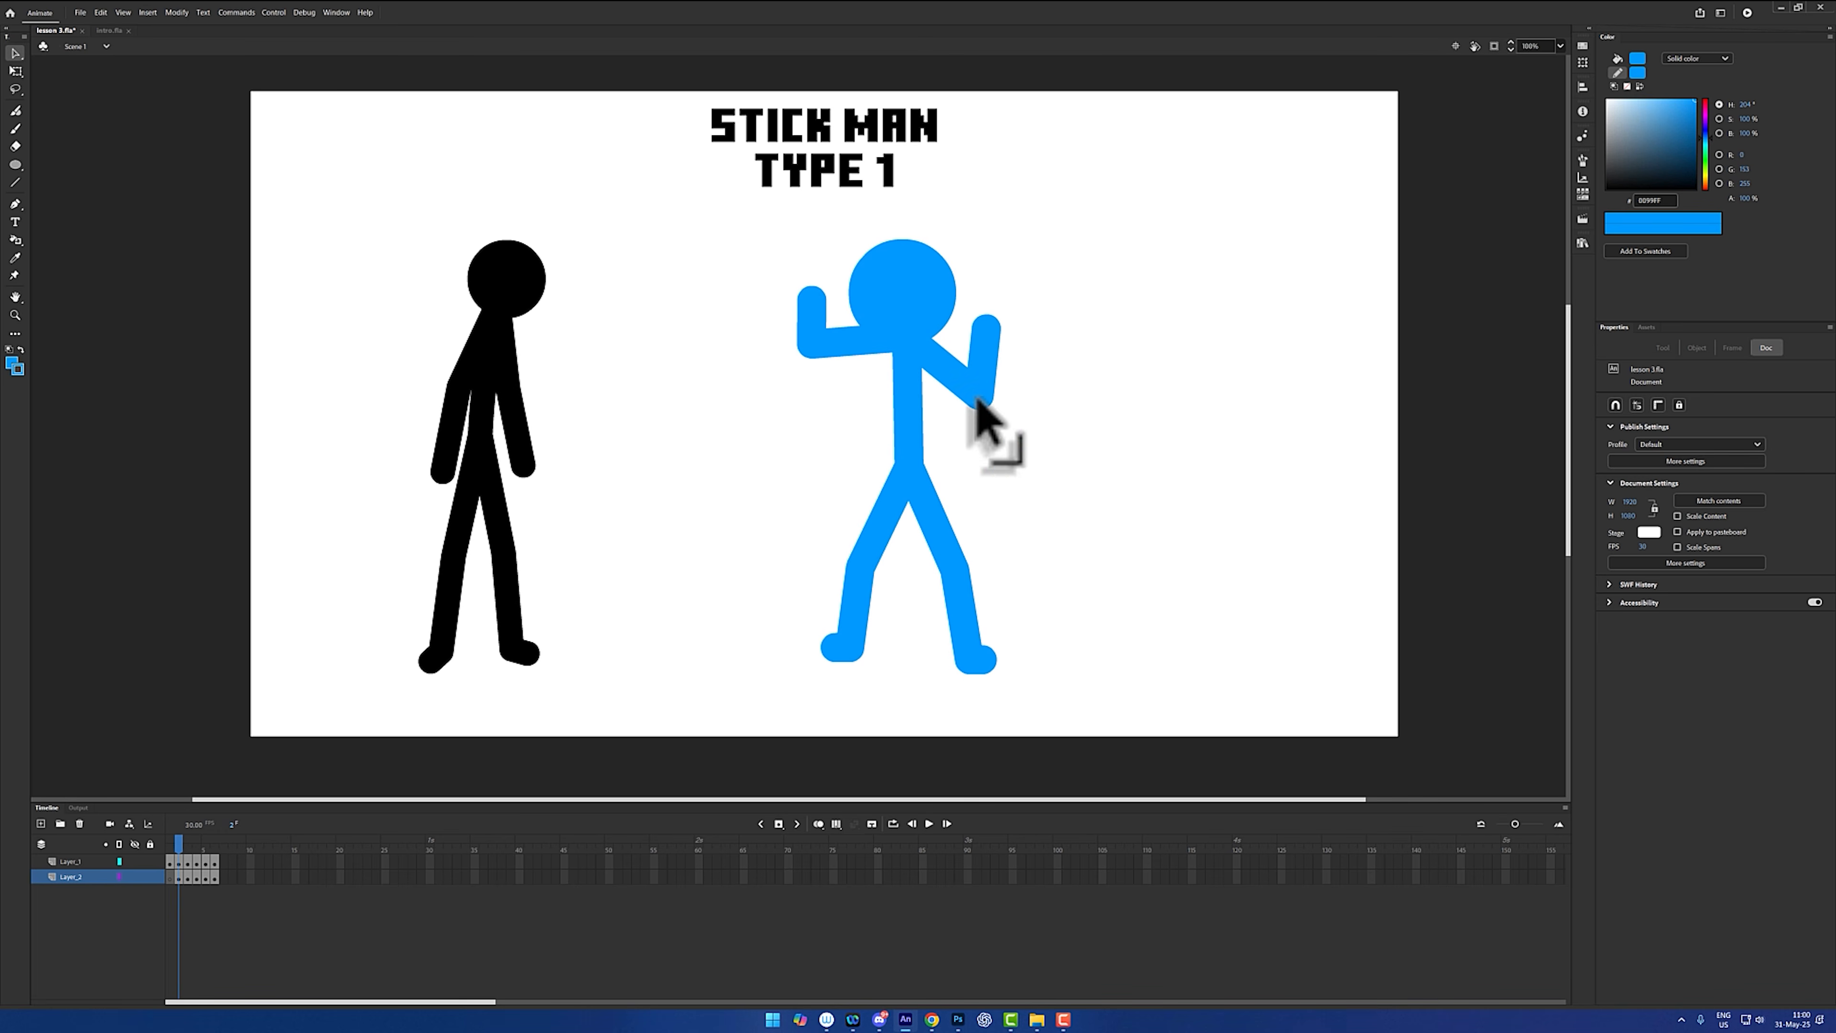
{"action": "left_click_drag", "start_coordinate": [908, 464], "coordinate": [782, 456]}
{"action": "left_click_drag", "start_coordinate": [834, 647], "coordinate": [756, 461]}
{"action": "left_click_drag", "start_coordinate": [956, 568], "coordinate": [906, 528]}
{"action": "left_click_drag", "start_coordinate": [968, 661], "coordinate": [987, 627]}
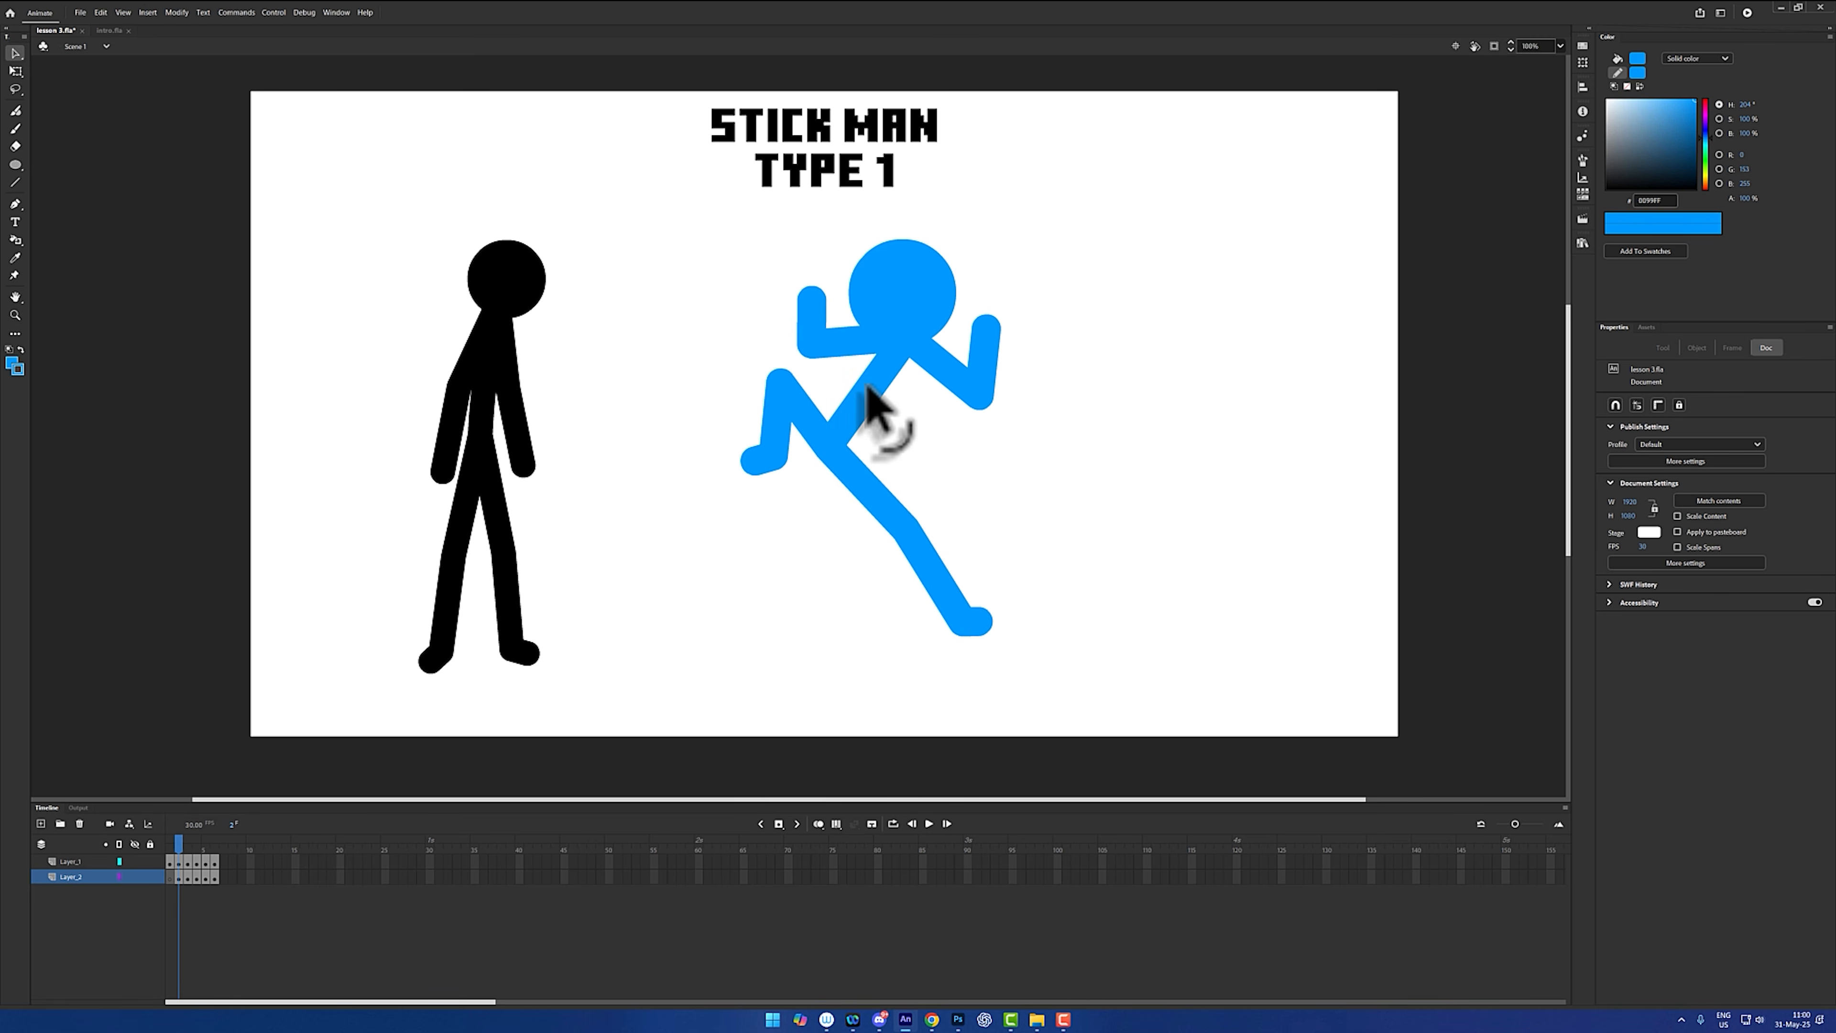
- Curve the blue figure's torso, adjust its neck, and shrink the grouped head slightly with Free Transform
{"action": "left_click_drag", "start_coordinate": [863, 386], "coordinate": [878, 390]}
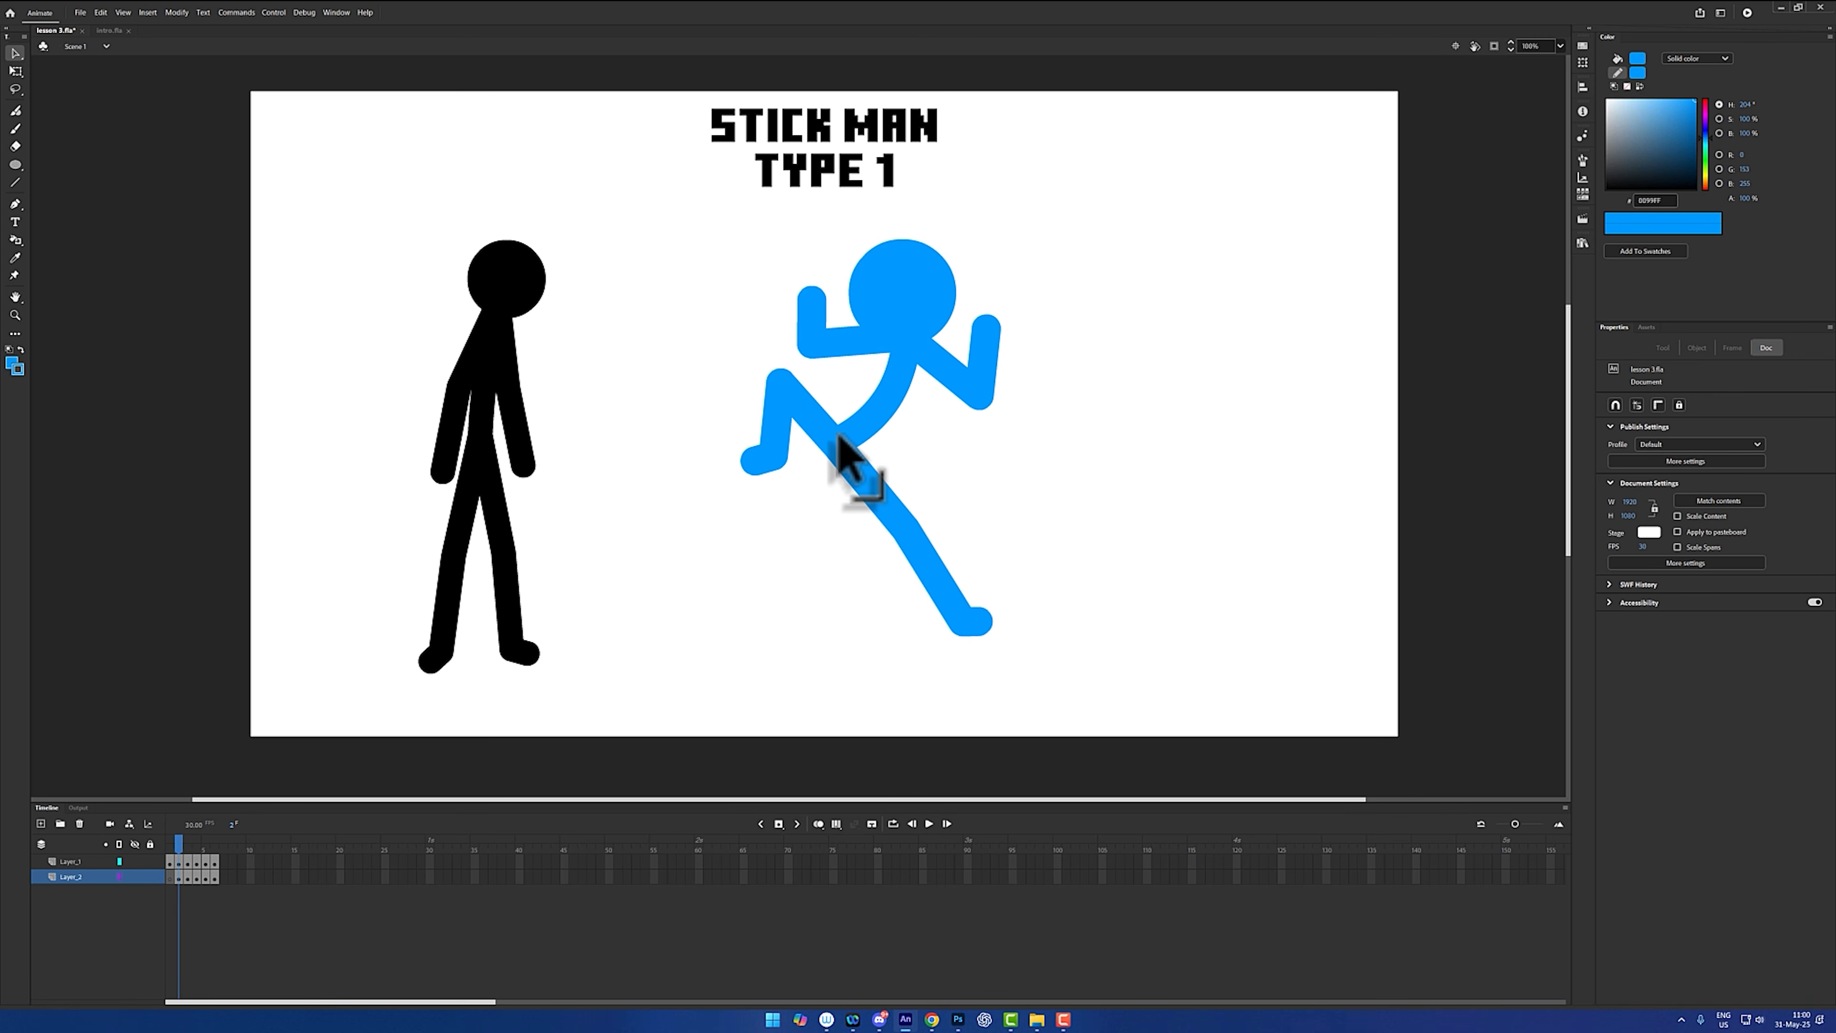
{"action": "mouse_move", "coordinate": [906, 355]}
{"action": "left_mouse_down"}
{"action": "mouse_move", "coordinate": [876, 384]}
{"action": "mouse_move", "coordinate": [888, 353]}
{"action": "left_mouse_up"}
{"action": "left_click", "coordinate": [898, 297]}
{"action": "key", "text": "q"}
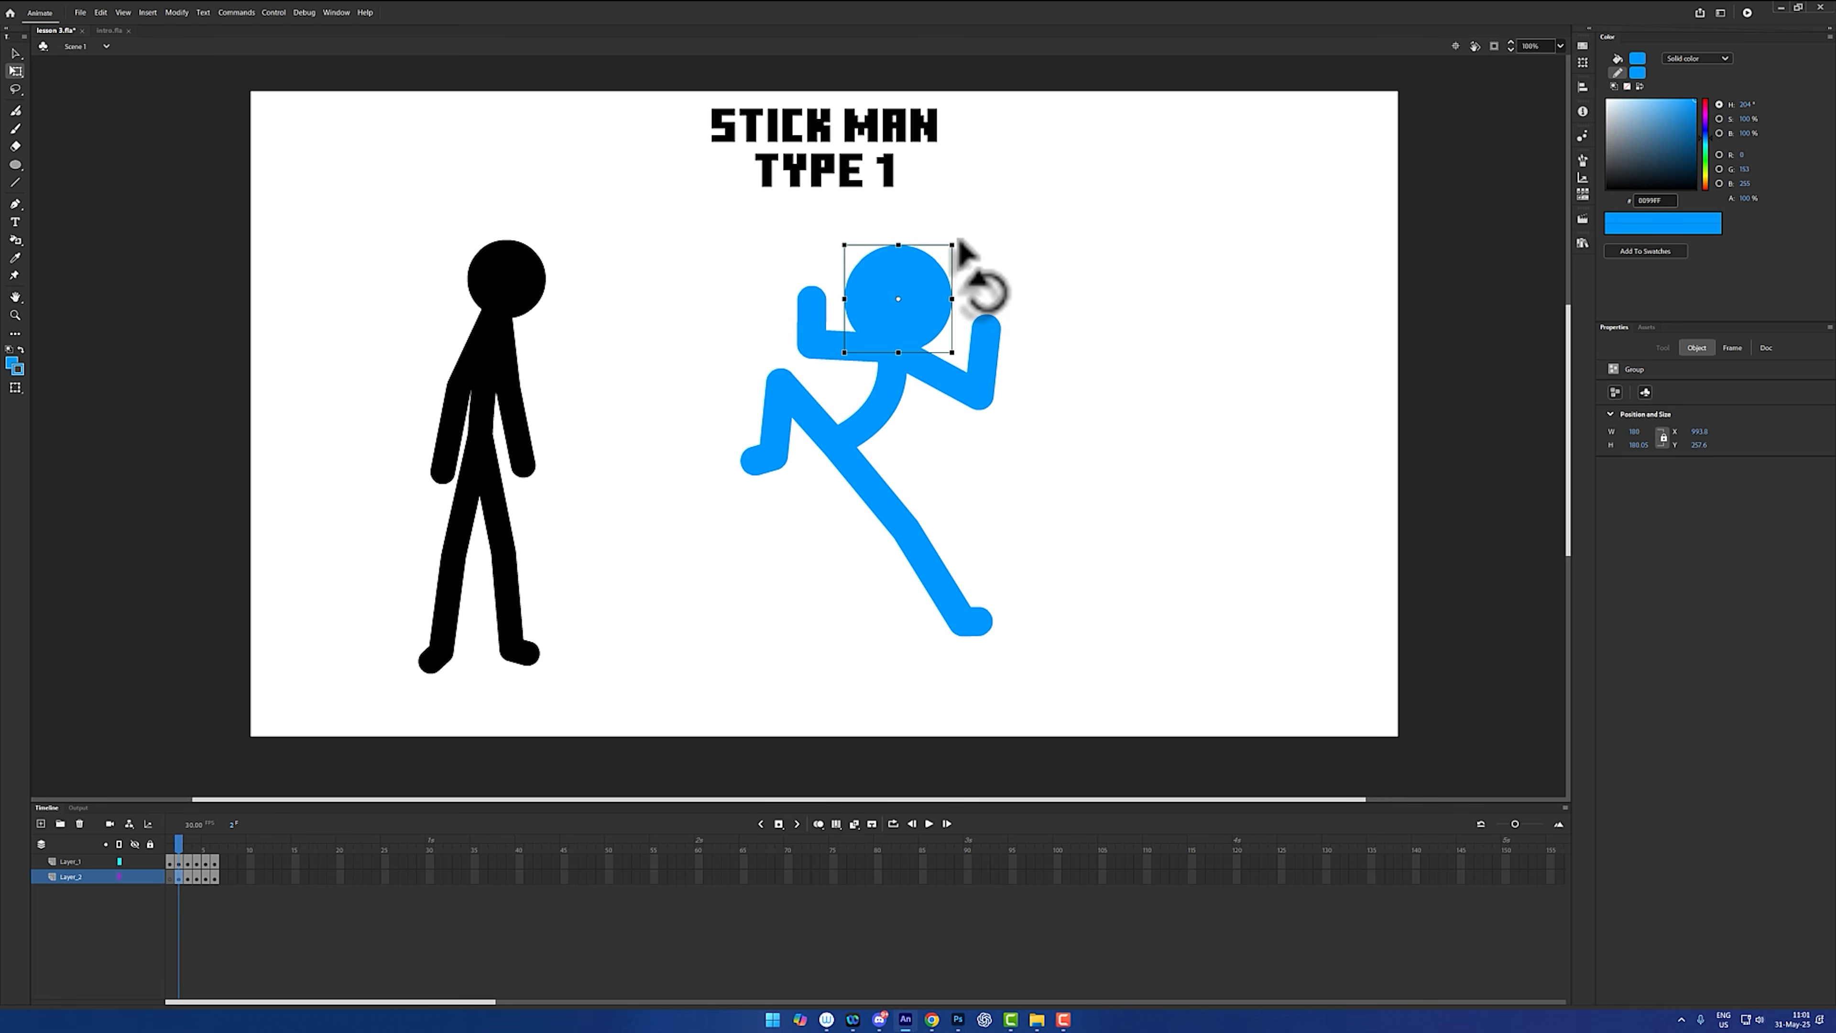
{"action": "mouse_move", "coordinate": [953, 241]}
{"action": "left_mouse_down"}
{"action": "mouse_move", "coordinate": [909, 295]}
{"action": "mouse_move", "coordinate": [945, 255]}
{"action": "left_mouse_up"}
{"action": "key", "text": "v"}
{"action": "key", "text": "q"}
{"action": "key", "text": "v"}
- Bring both of the blue figure's fists in and extend its front leg into a high kick toward the black figure
{"action": "left_click_drag", "start_coordinate": [812, 295], "coordinate": [807, 336]}
{"action": "left_click_drag", "start_coordinate": [989, 327], "coordinate": [968, 337]}
{"action": "left_click_drag", "start_coordinate": [980, 397], "coordinate": [982, 382]}
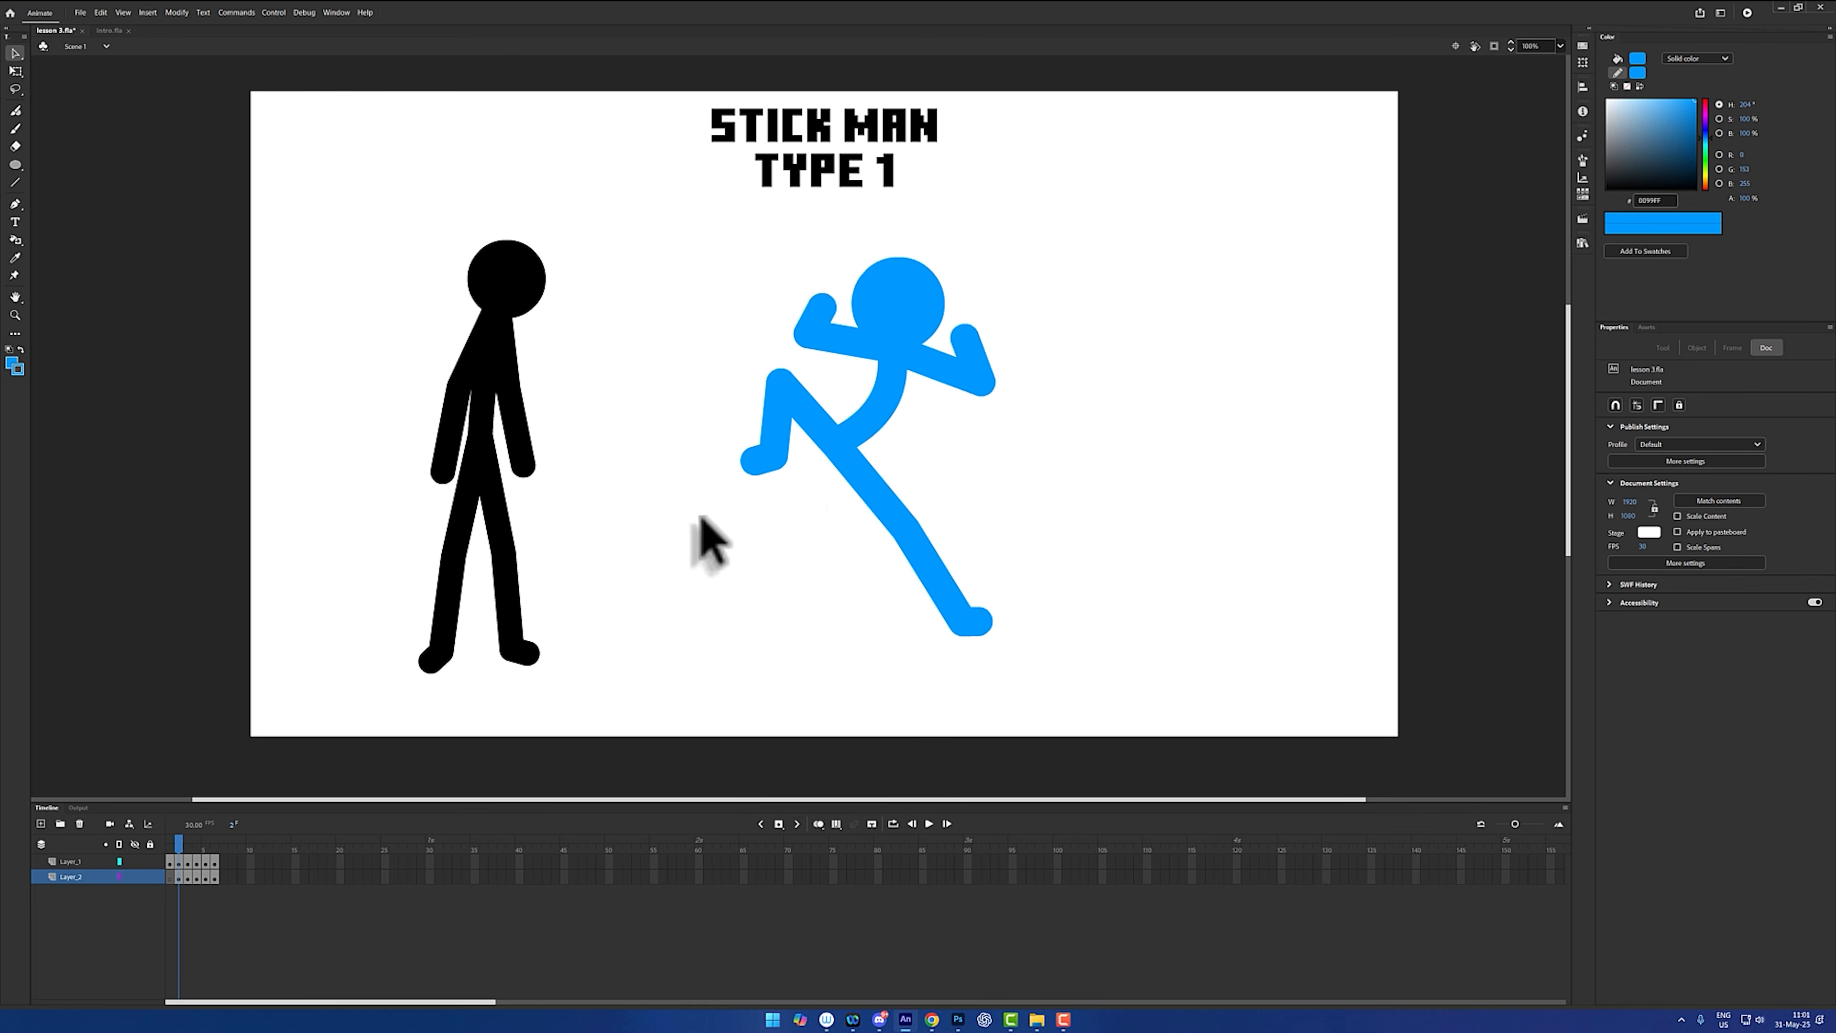
{"action": "left_click_drag", "start_coordinate": [778, 464], "coordinate": [647, 319]}
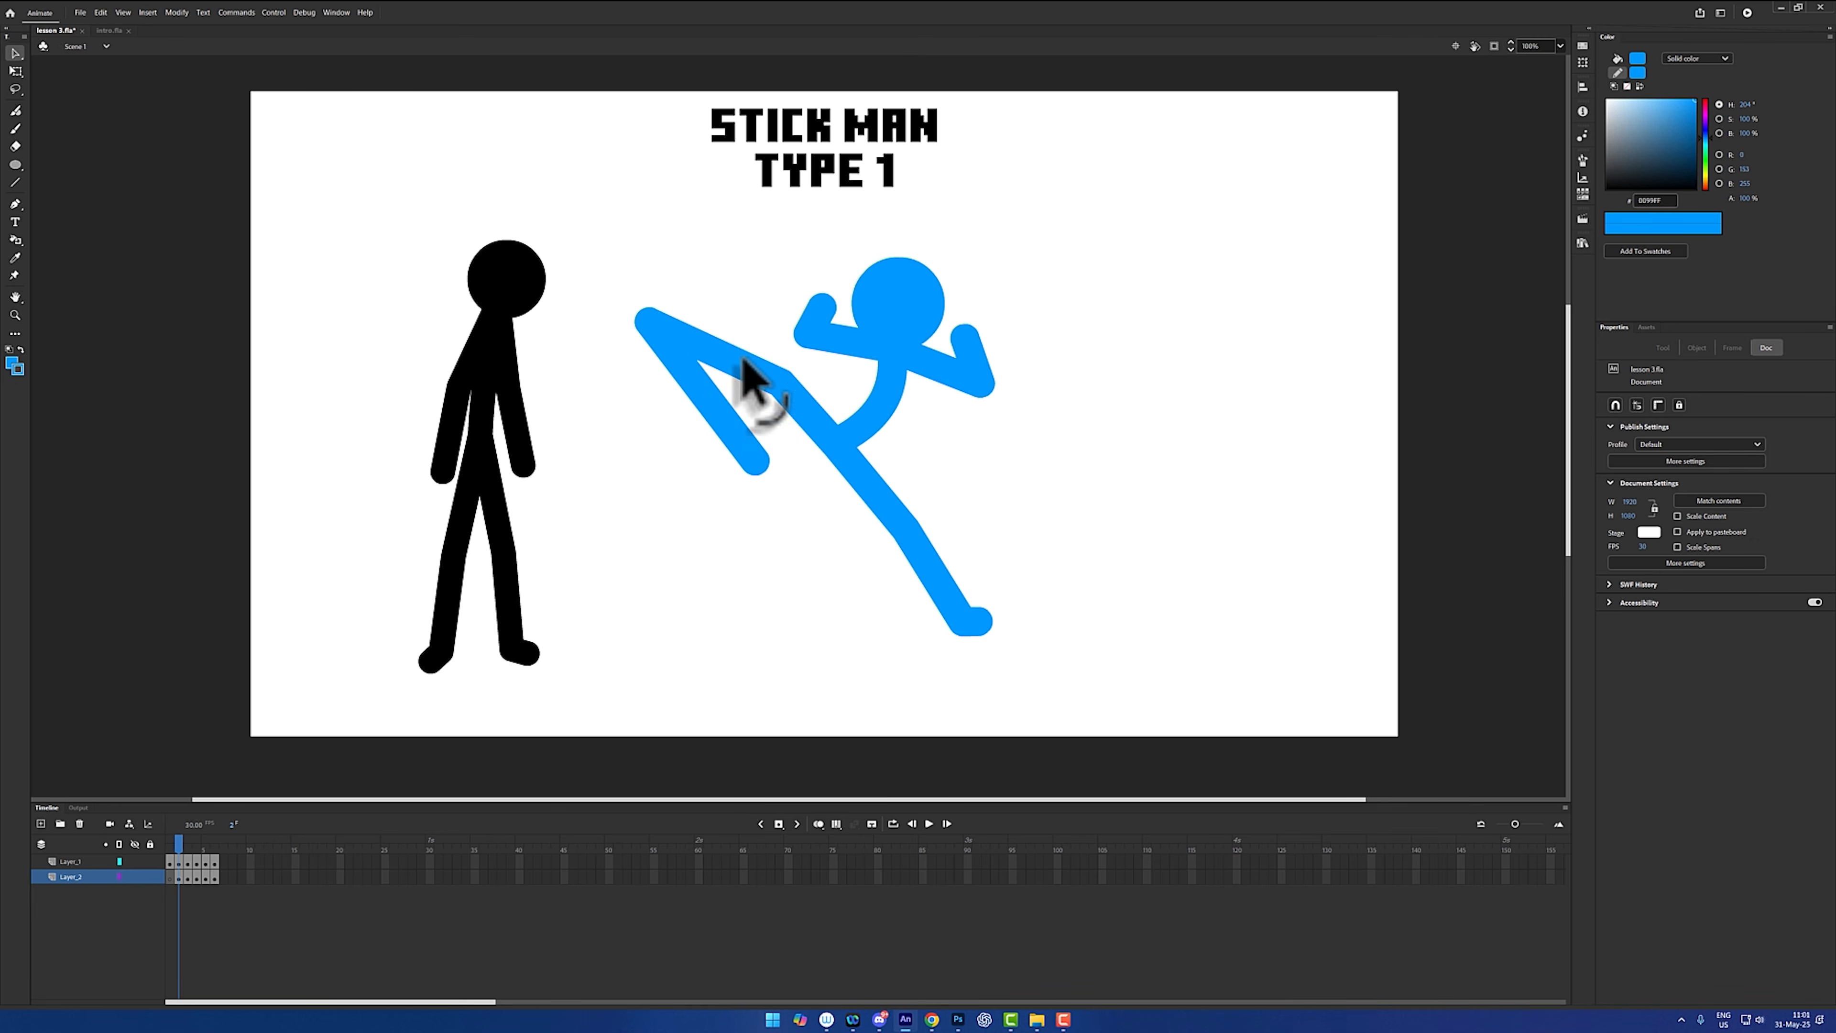
{"action": "left_click_drag", "start_coordinate": [744, 467], "coordinate": [664, 327]}
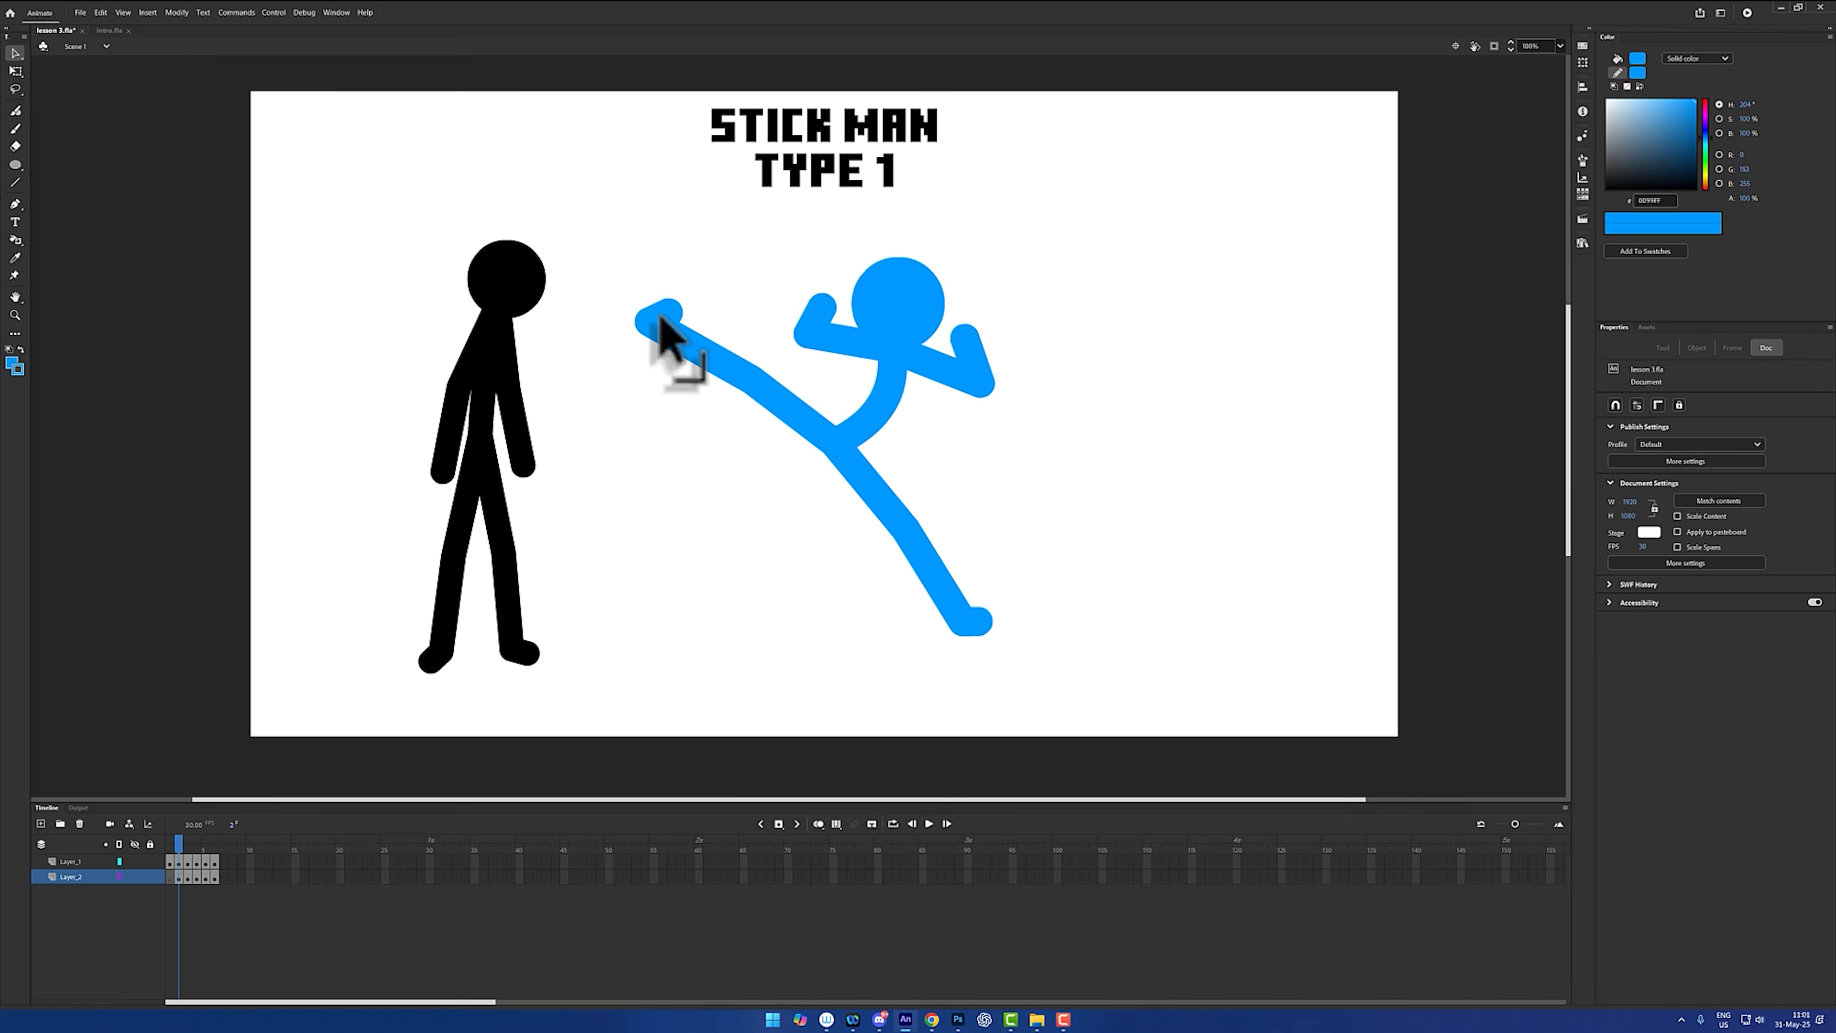
- Try moving the whole blue figure so its kicking foot meets the black figure's head, and undo the move
{"action": "double_click", "coordinate": [836, 461]}
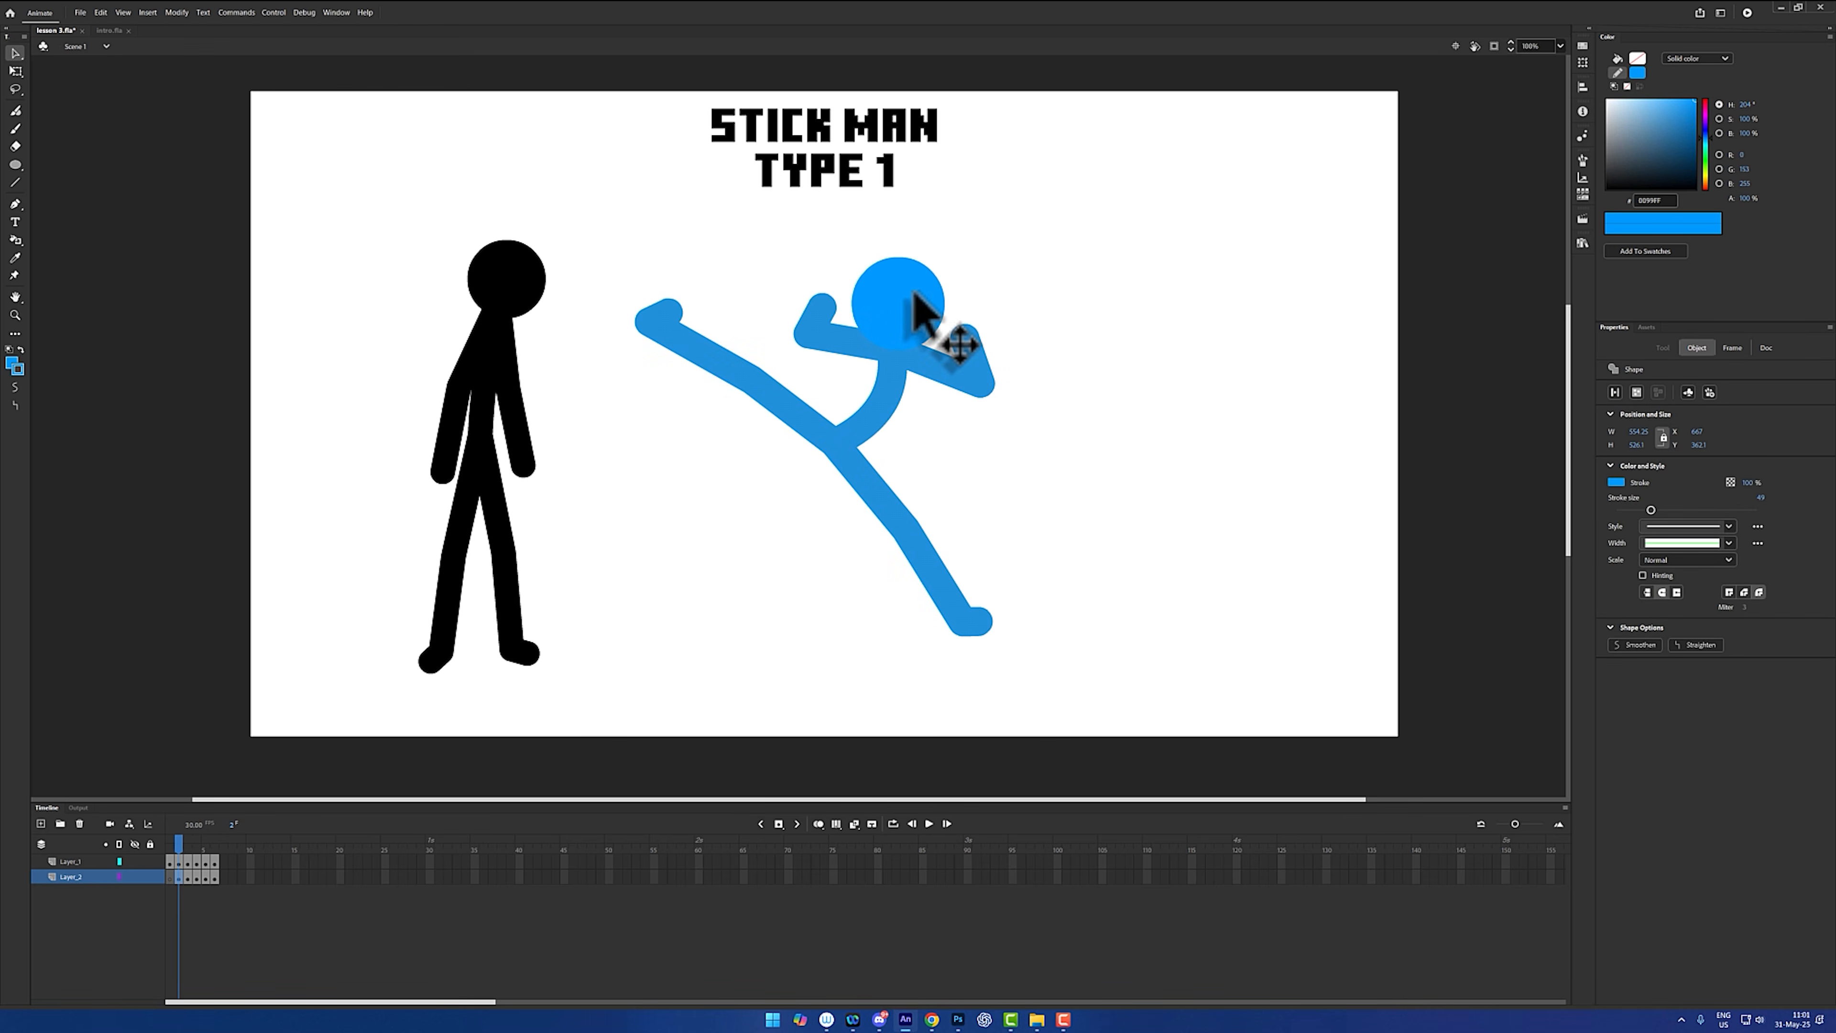
{"action": "left_click_drag", "start_coordinate": [909, 295], "coordinate": [788, 320]}
{"action": "left_click", "coordinate": [1070, 457]}
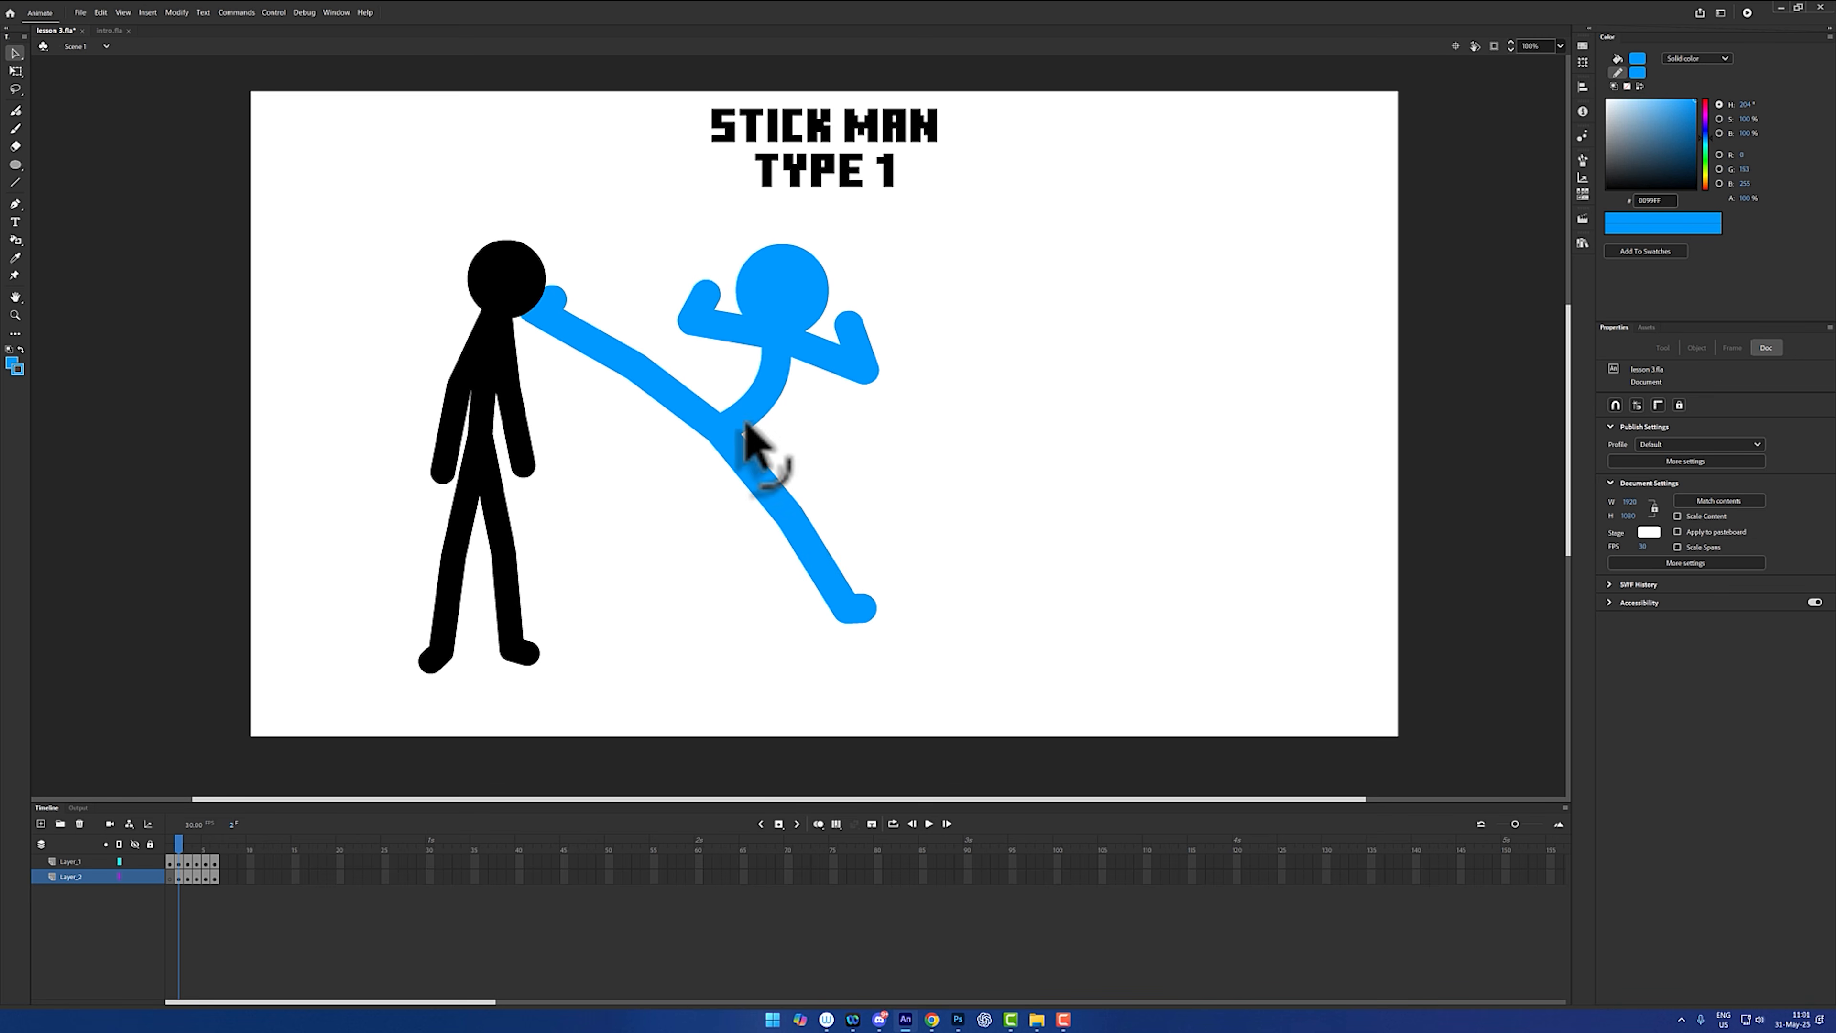
{"action": "key", "text": "ctrl+z"}
{"action": "key", "text": "ctrl+y"}
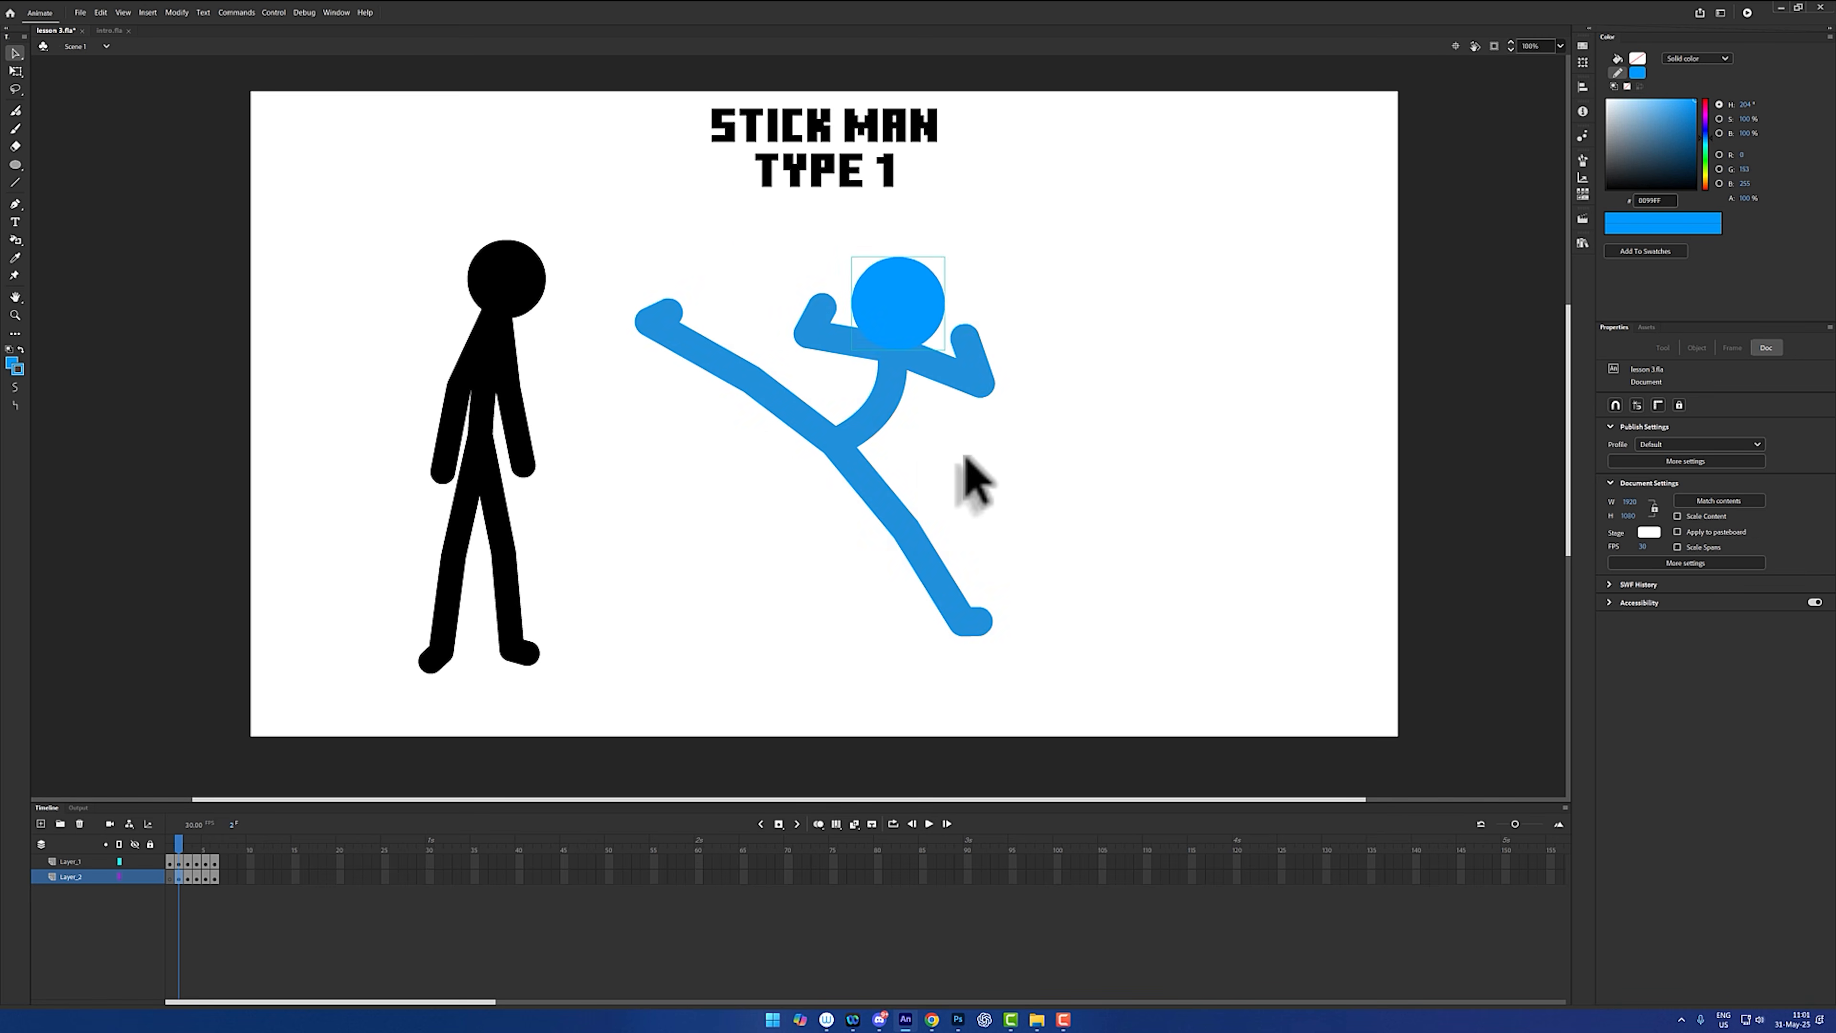
- Lower the blue figure's kicking leg to a standing position with its foot forward, and straighten the curved torso
{"action": "left_click_drag", "start_coordinate": [748, 394], "coordinate": [792, 564]}
{"action": "left_click_drag", "start_coordinate": [652, 331], "coordinate": [780, 636]}
{"action": "left_click_drag", "start_coordinate": [676, 327], "coordinate": [755, 627]}
{"action": "left_click_drag", "start_coordinate": [885, 401], "coordinate": [853, 444]}
- Shift the blue head forward over the shoulders, and lower both arms so the rear hand rests on the hip
{"action": "left_click_drag", "start_coordinate": [885, 352], "coordinate": [794, 391]}
{"action": "left_click_drag", "start_coordinate": [819, 310], "coordinate": [770, 385]}
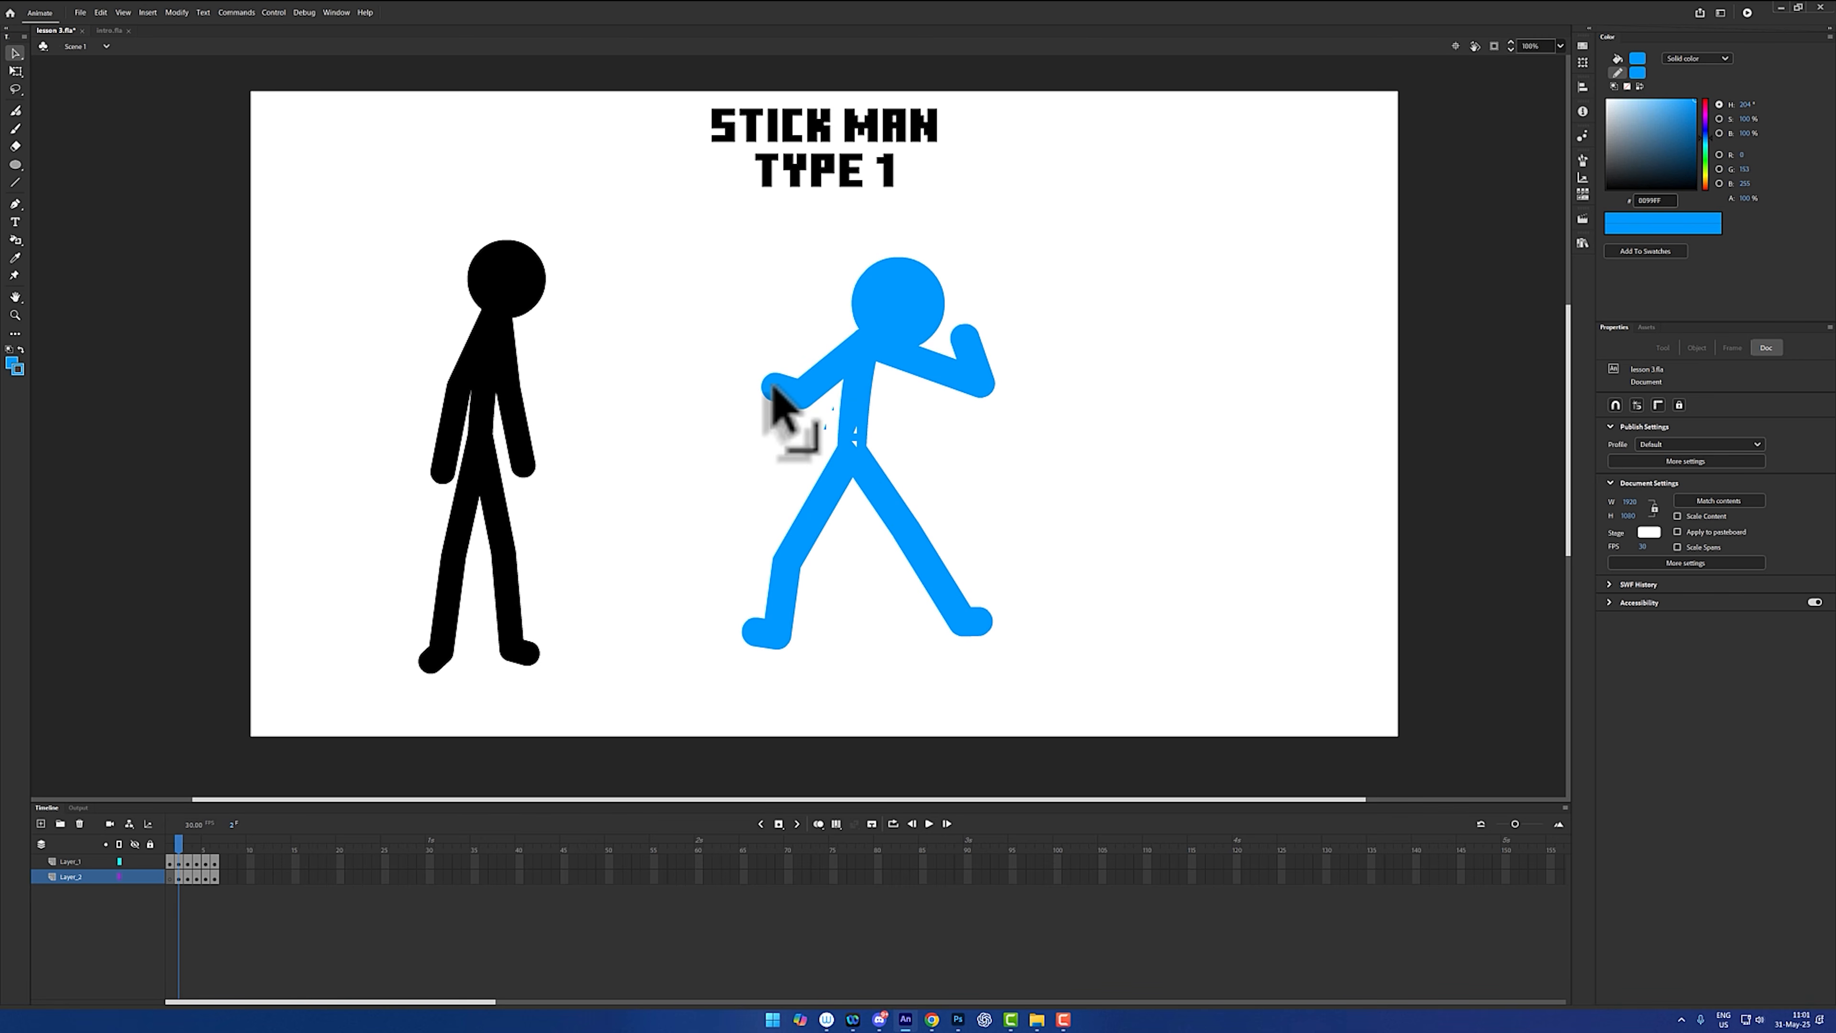
{"action": "left_click_drag", "start_coordinate": [905, 319], "coordinate": [832, 480]}
{"action": "left_click_drag", "start_coordinate": [968, 339], "coordinate": [866, 458]}
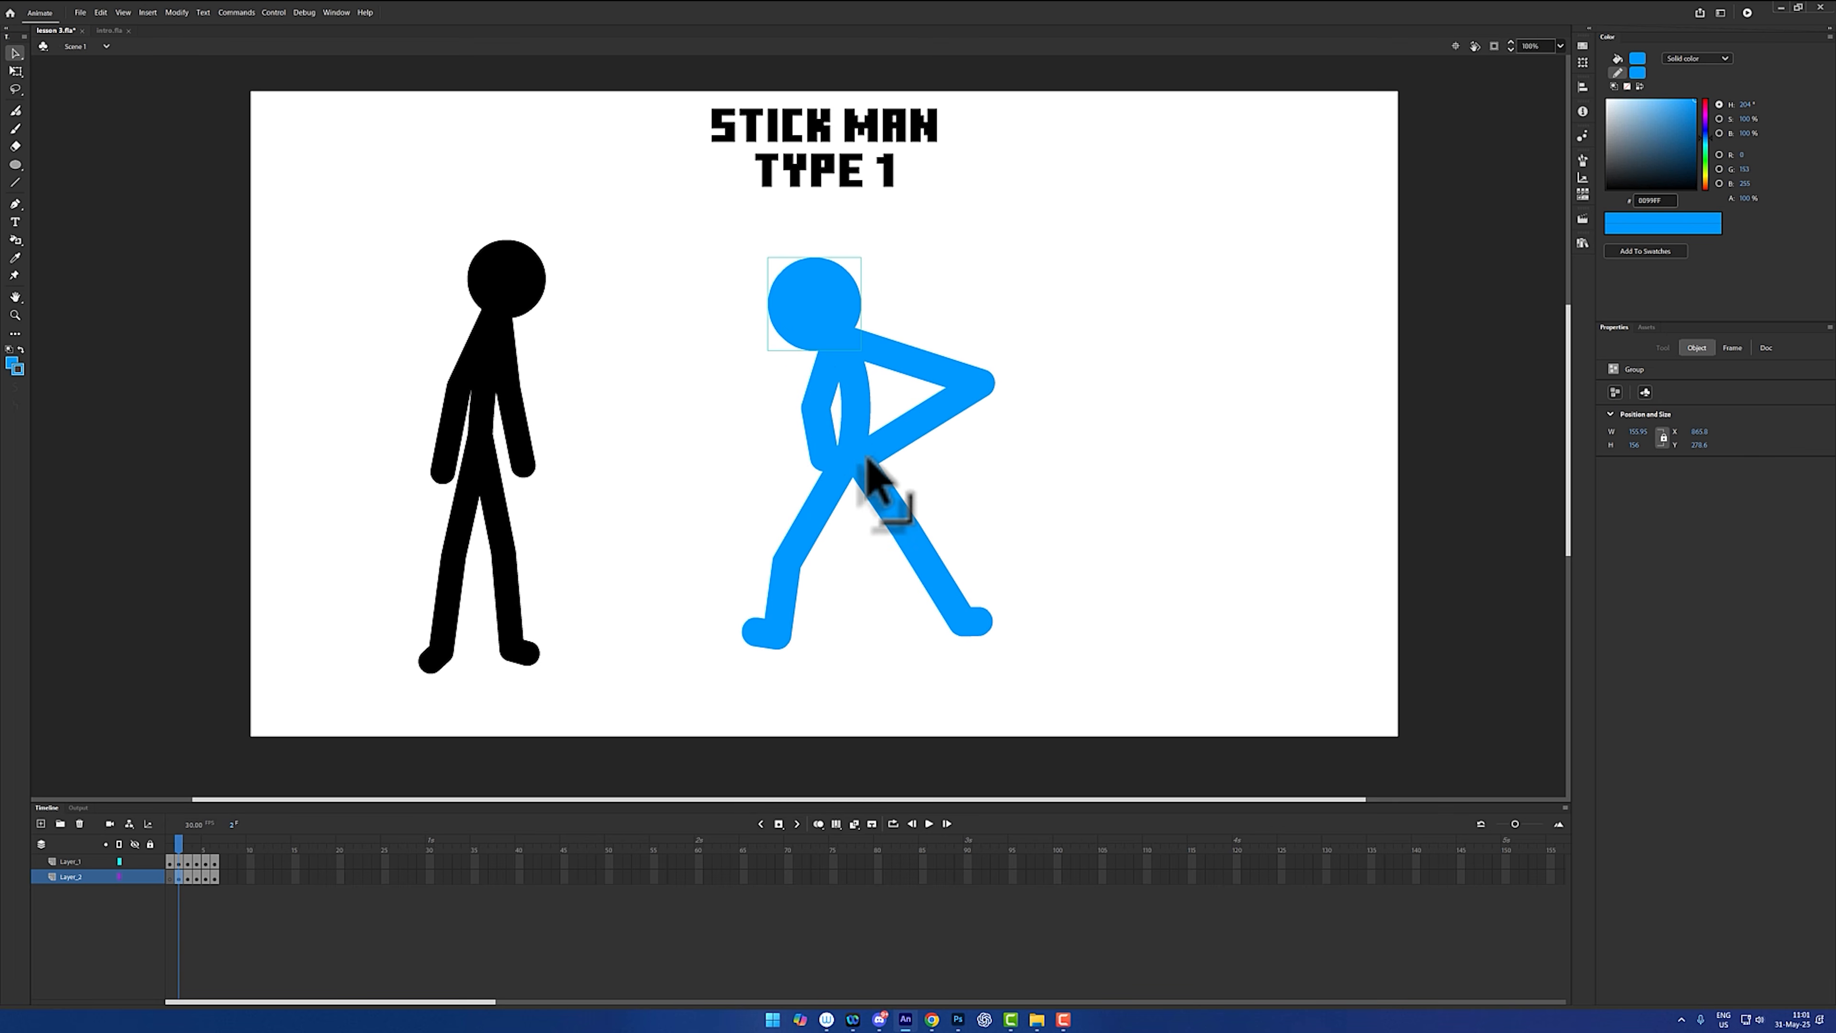
{"action": "left_click_drag", "start_coordinate": [980, 390], "coordinate": [898, 397]}
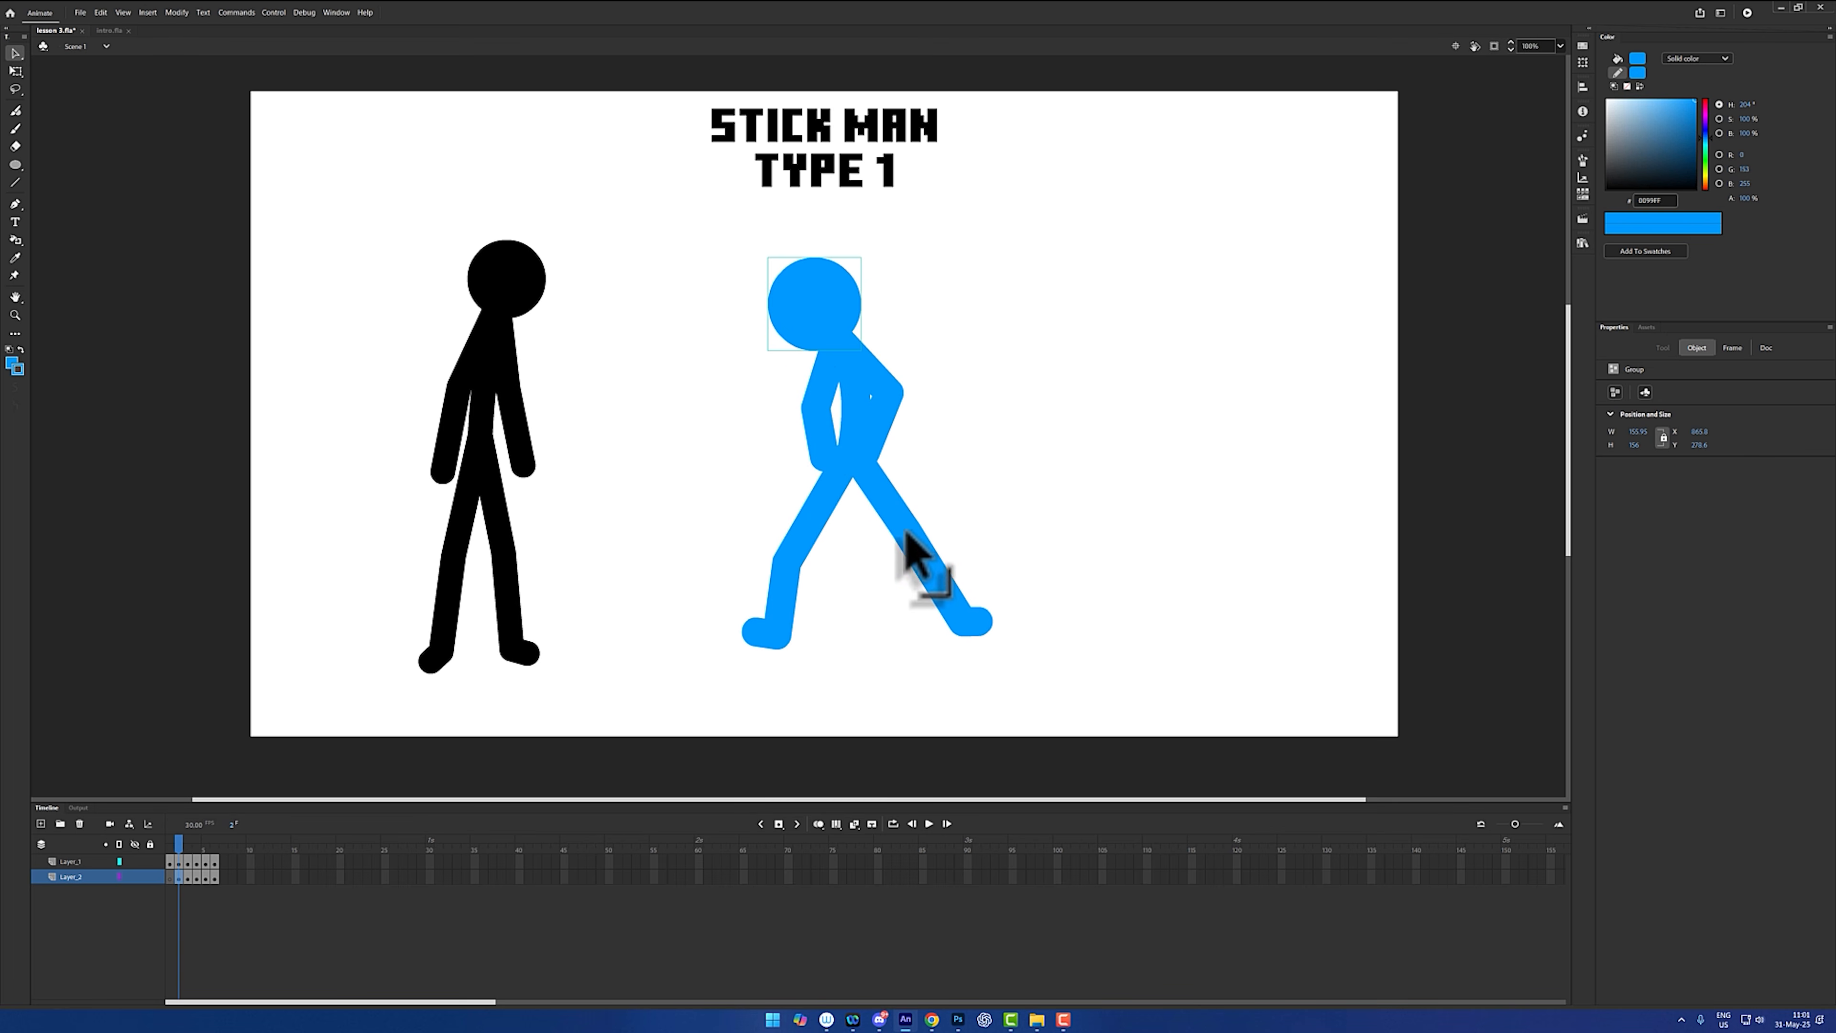
- Draw the blue figure's legs and feet closer together into a narrow, slightly bent stance
{"action": "left_click_drag", "start_coordinate": [907, 536], "coordinate": [873, 574]}
{"action": "left_click_drag", "start_coordinate": [972, 622], "coordinate": [892, 646]}
{"action": "left_click_drag", "start_coordinate": [792, 558], "coordinate": [829, 556]}
{"action": "left_click_drag", "start_coordinate": [777, 633], "coordinate": [839, 631]}
{"action": "left_click_drag", "start_coordinate": [755, 632], "coordinate": [825, 633]}
- Lower the blue head and fold both arms in front of the face and chest
{"action": "mouse_move", "coordinate": [800, 383]}
{"action": "left_mouse_down"}
{"action": "mouse_move", "coordinate": [834, 401]}
{"action": "mouse_move", "coordinate": [795, 410]}
{"action": "mouse_move", "coordinate": [771, 311]}
{"action": "mouse_move", "coordinate": [794, 353]}
{"action": "mouse_move", "coordinate": [787, 398]}
{"action": "mouse_move", "coordinate": [753, 344]}
{"action": "mouse_move", "coordinate": [772, 368]}
{"action": "left_mouse_up"}
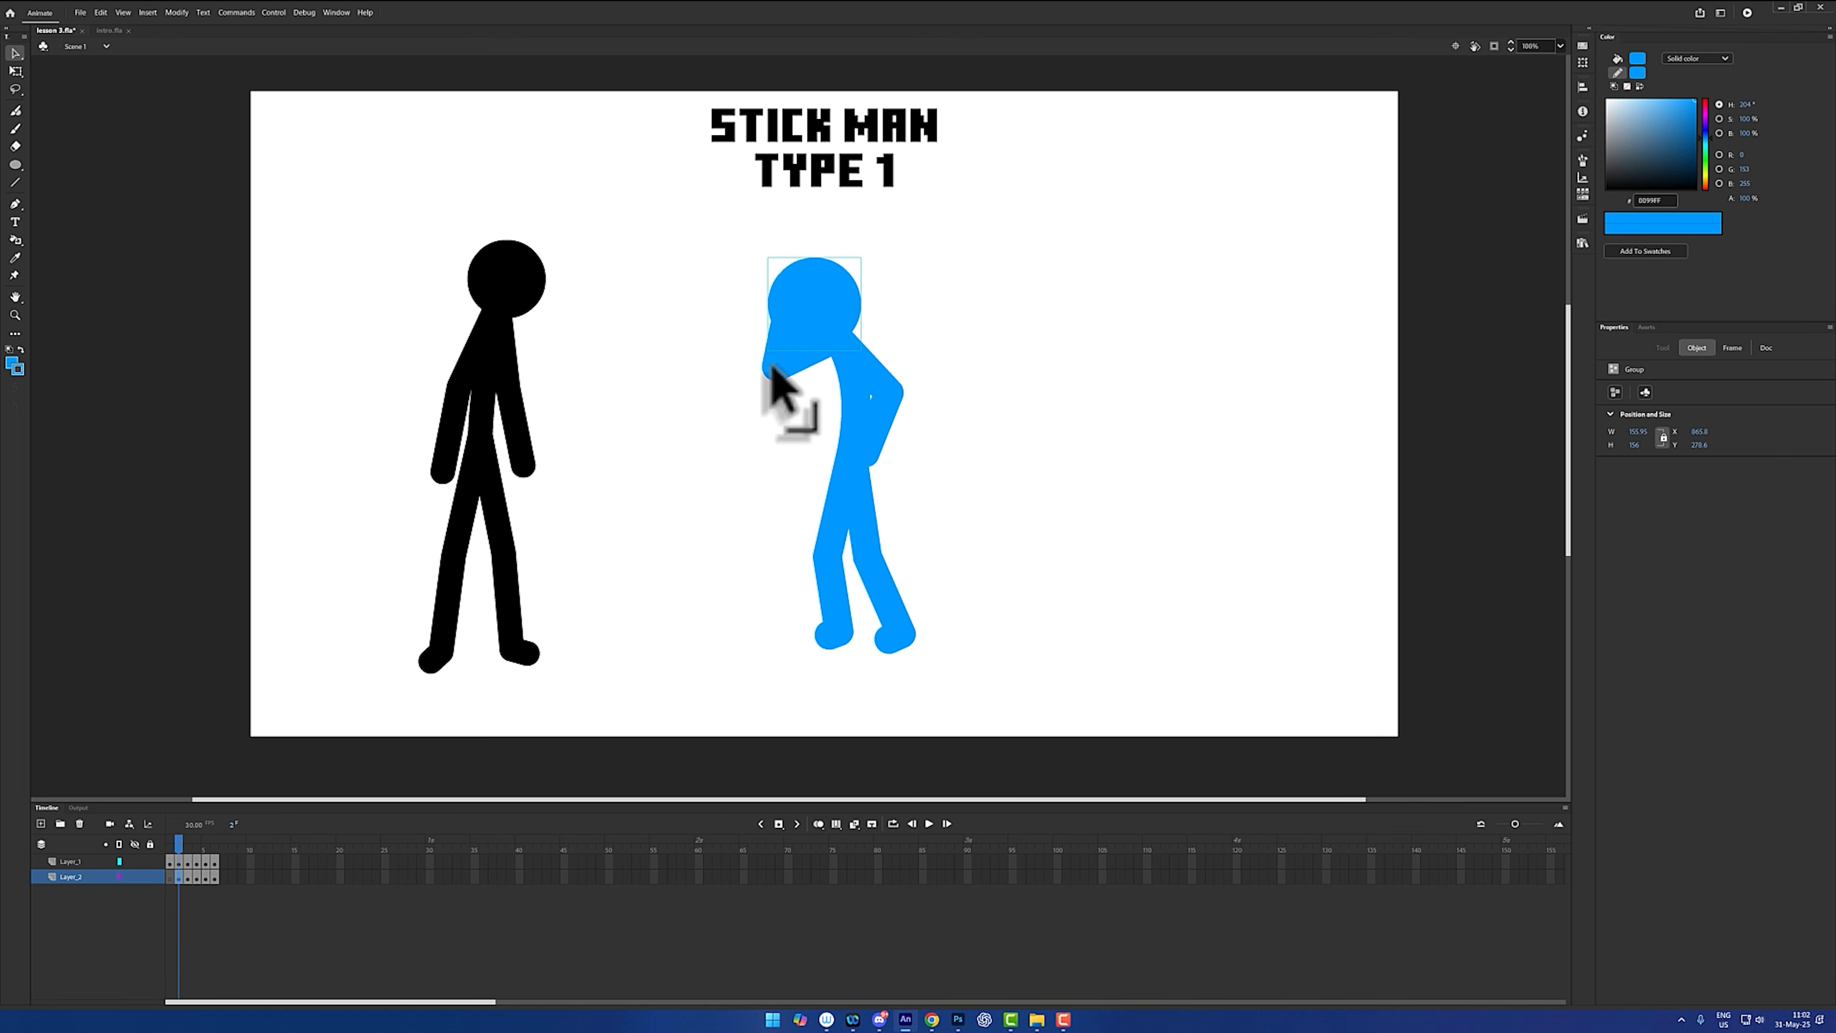
{"action": "left_click_drag", "start_coordinate": [824, 311], "coordinate": [916, 282]}
{"action": "mouse_move", "coordinate": [778, 336]}
{"action": "left_mouse_down"}
{"action": "mouse_move", "coordinate": [790, 358]}
{"action": "mouse_move", "coordinate": [768, 360]}
{"action": "left_mouse_up"}
{"action": "left_click_drag", "start_coordinate": [886, 288], "coordinate": [755, 334]}
{"action": "left_click", "coordinate": [910, 296]}
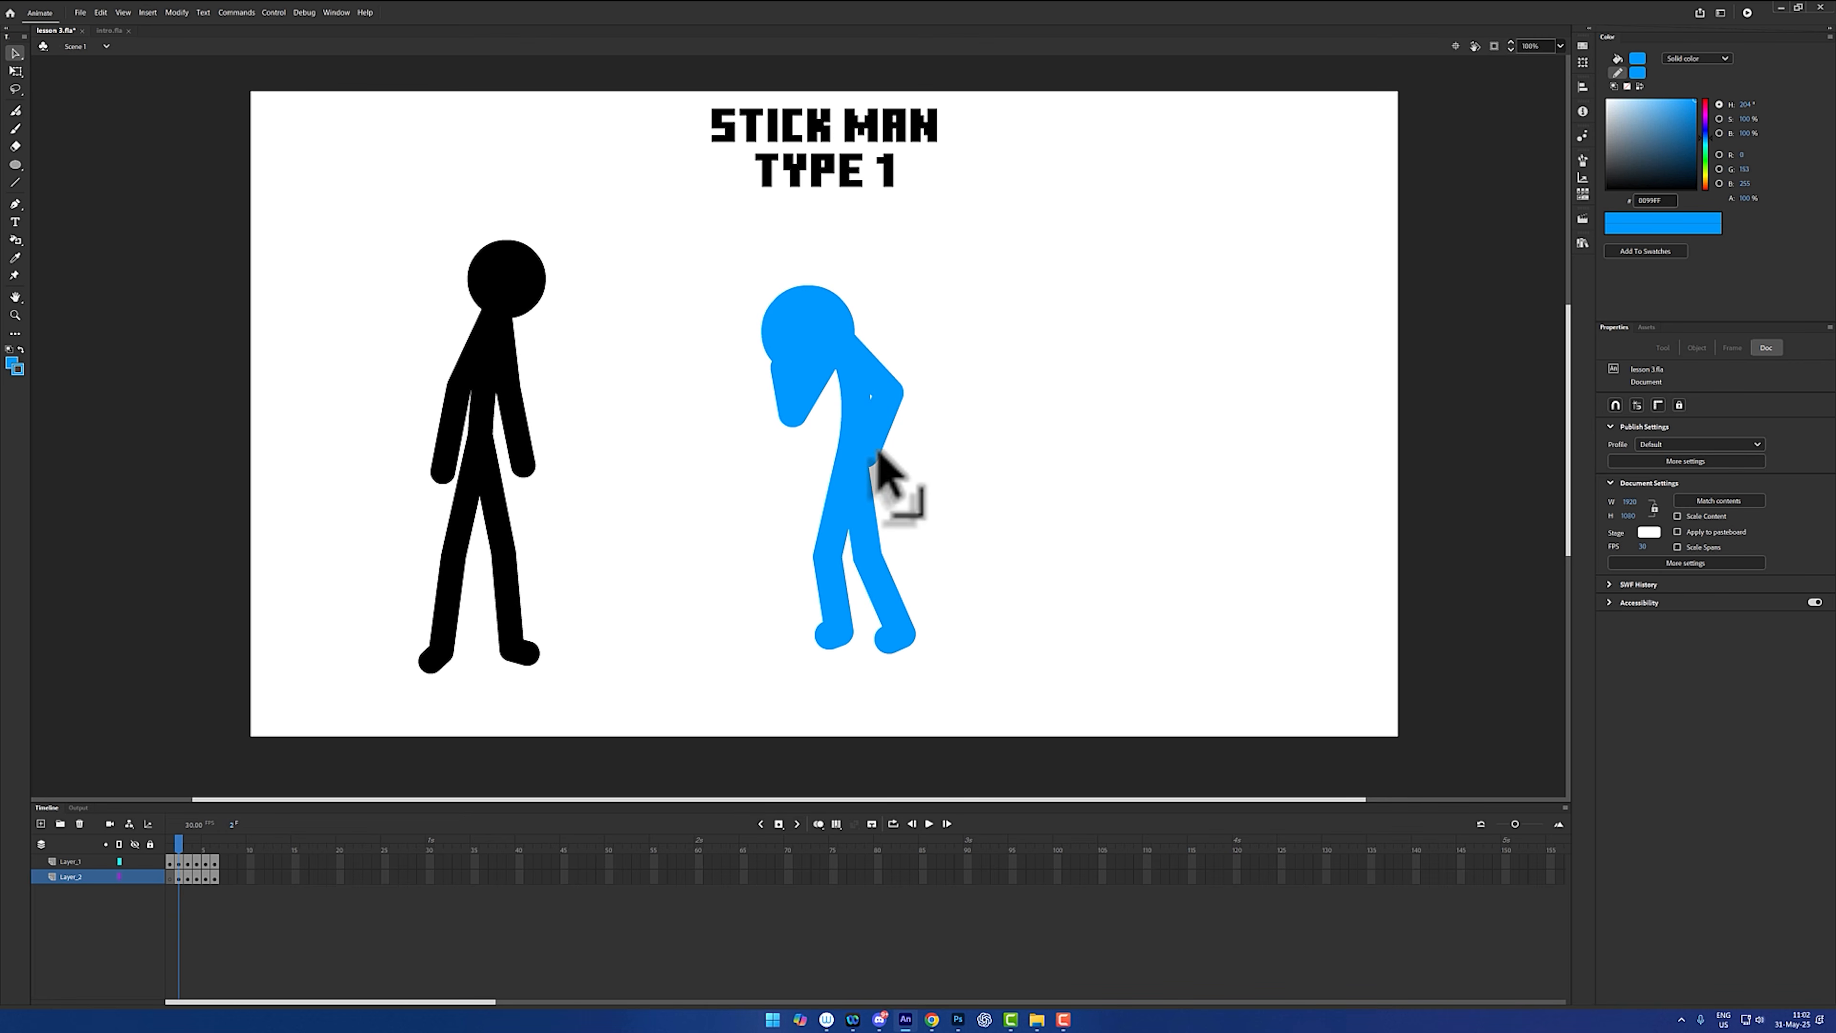
{"action": "left_click_drag", "start_coordinate": [883, 460], "coordinate": [813, 406]}
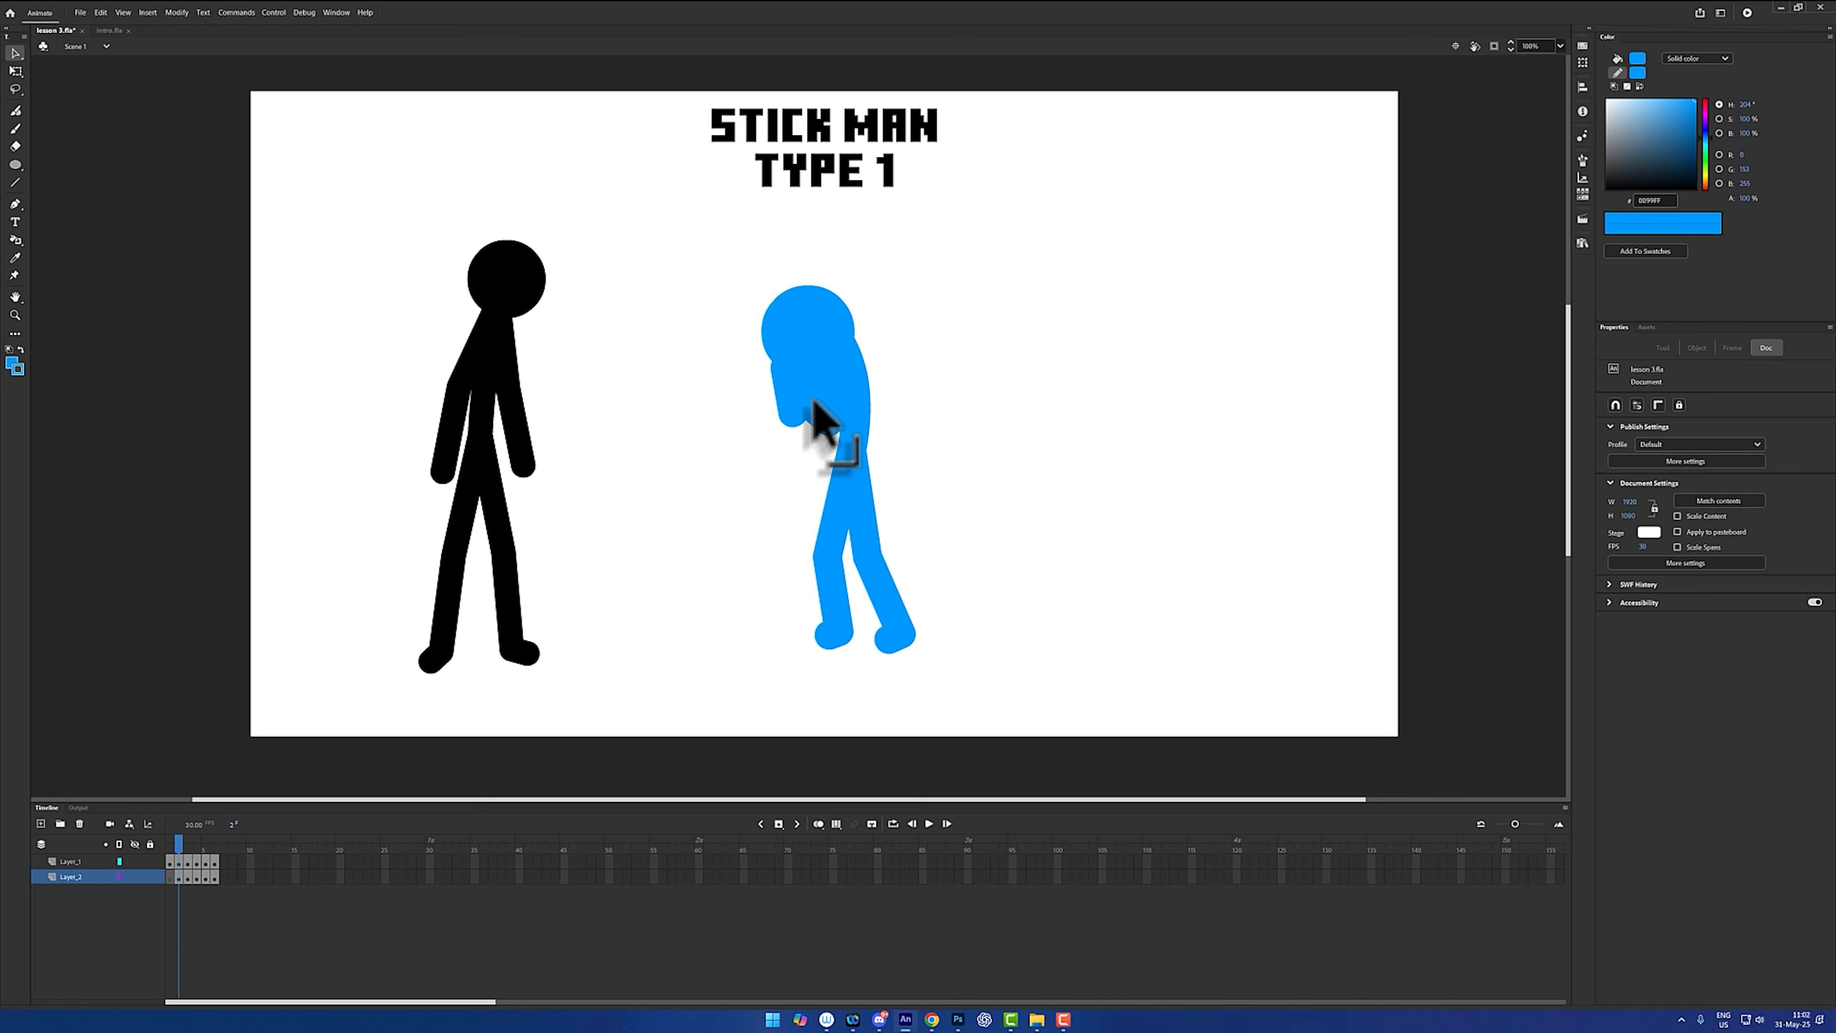
- Show Layer_2 as outlines and shorten the crossing forearm so it stays clear of the other arm, leaving that forearm line selected
{"action": "left_click", "coordinate": [120, 876]}
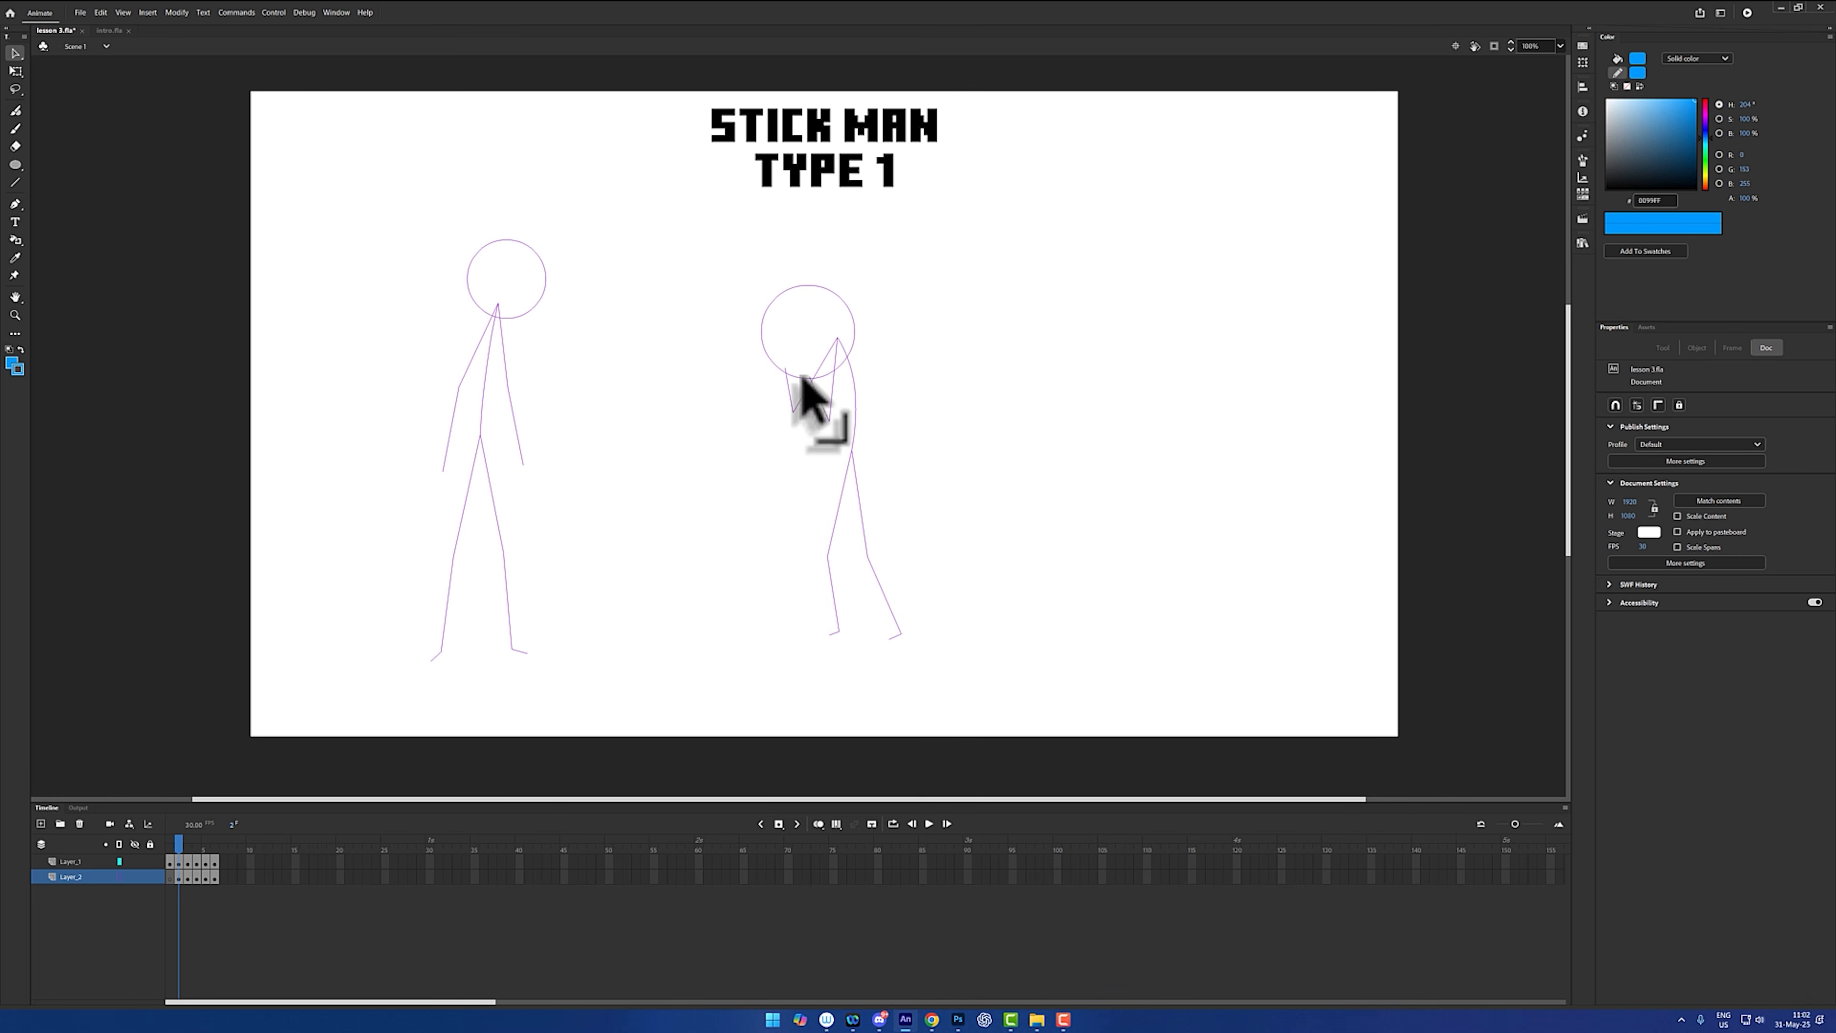
{"action": "left_click_drag", "start_coordinate": [795, 367], "coordinate": [828, 414]}
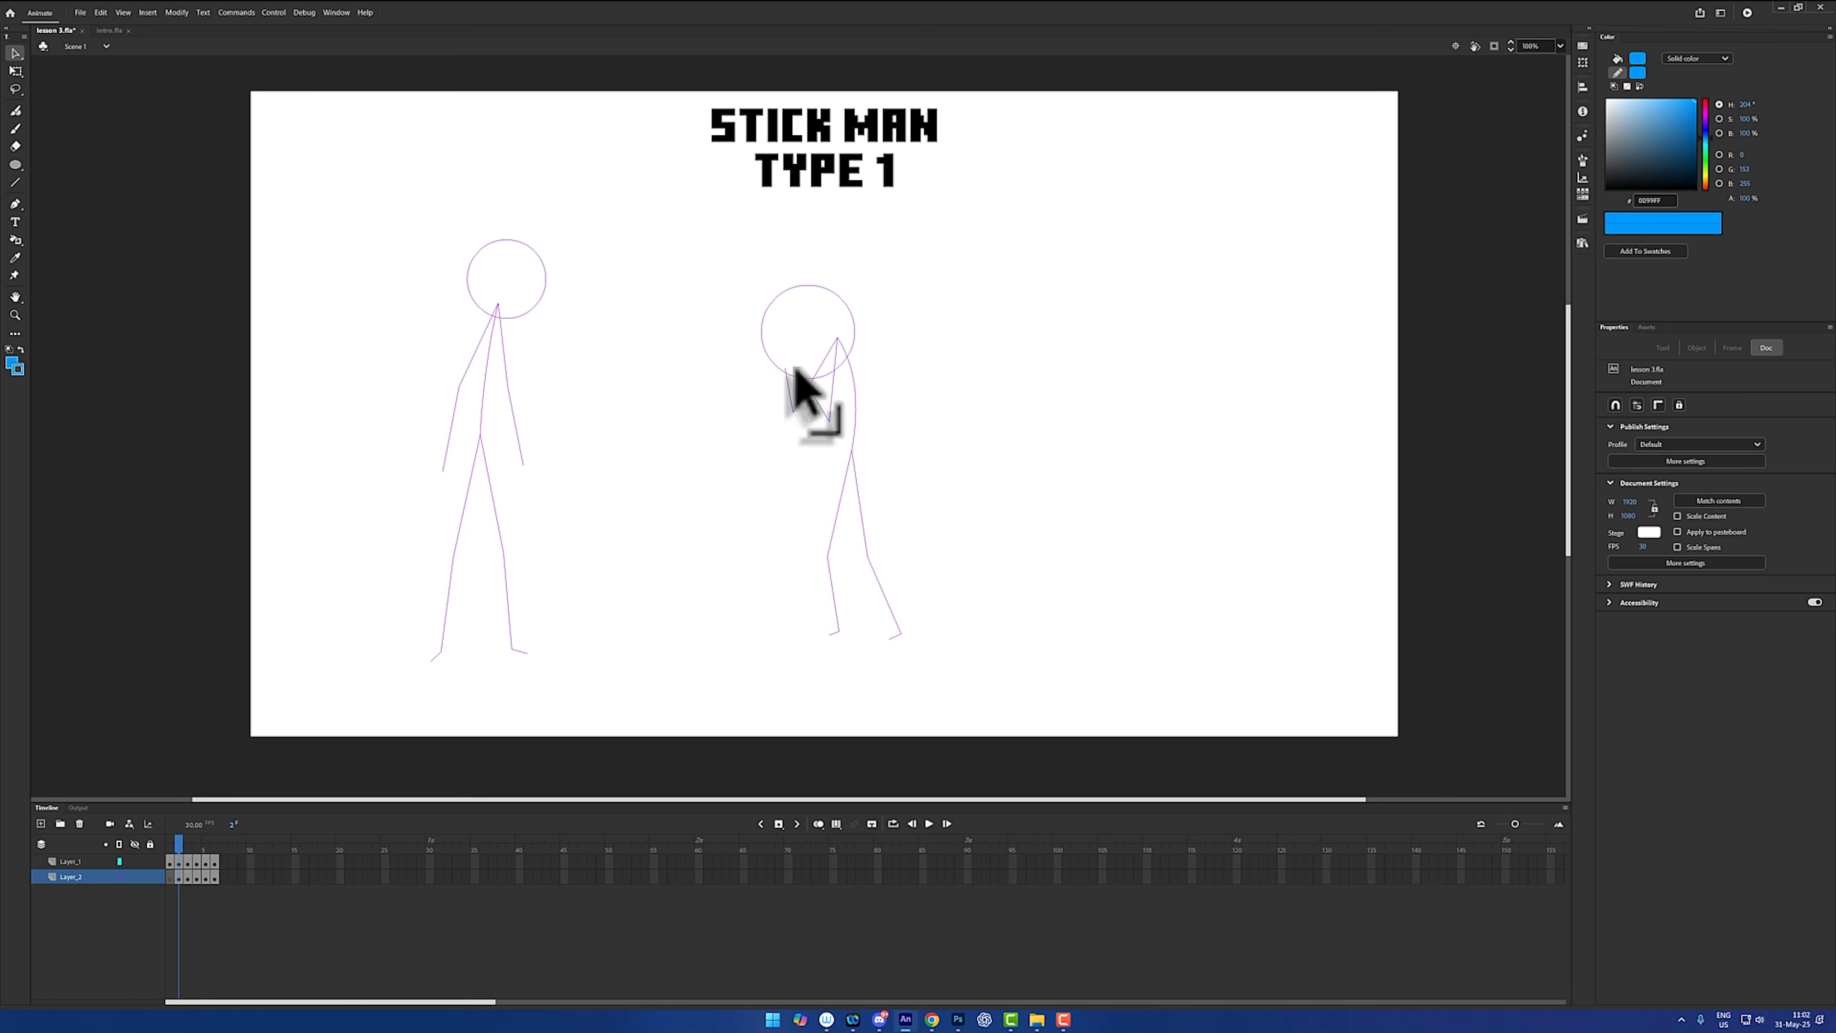
{"action": "left_click", "coordinate": [808, 383]}
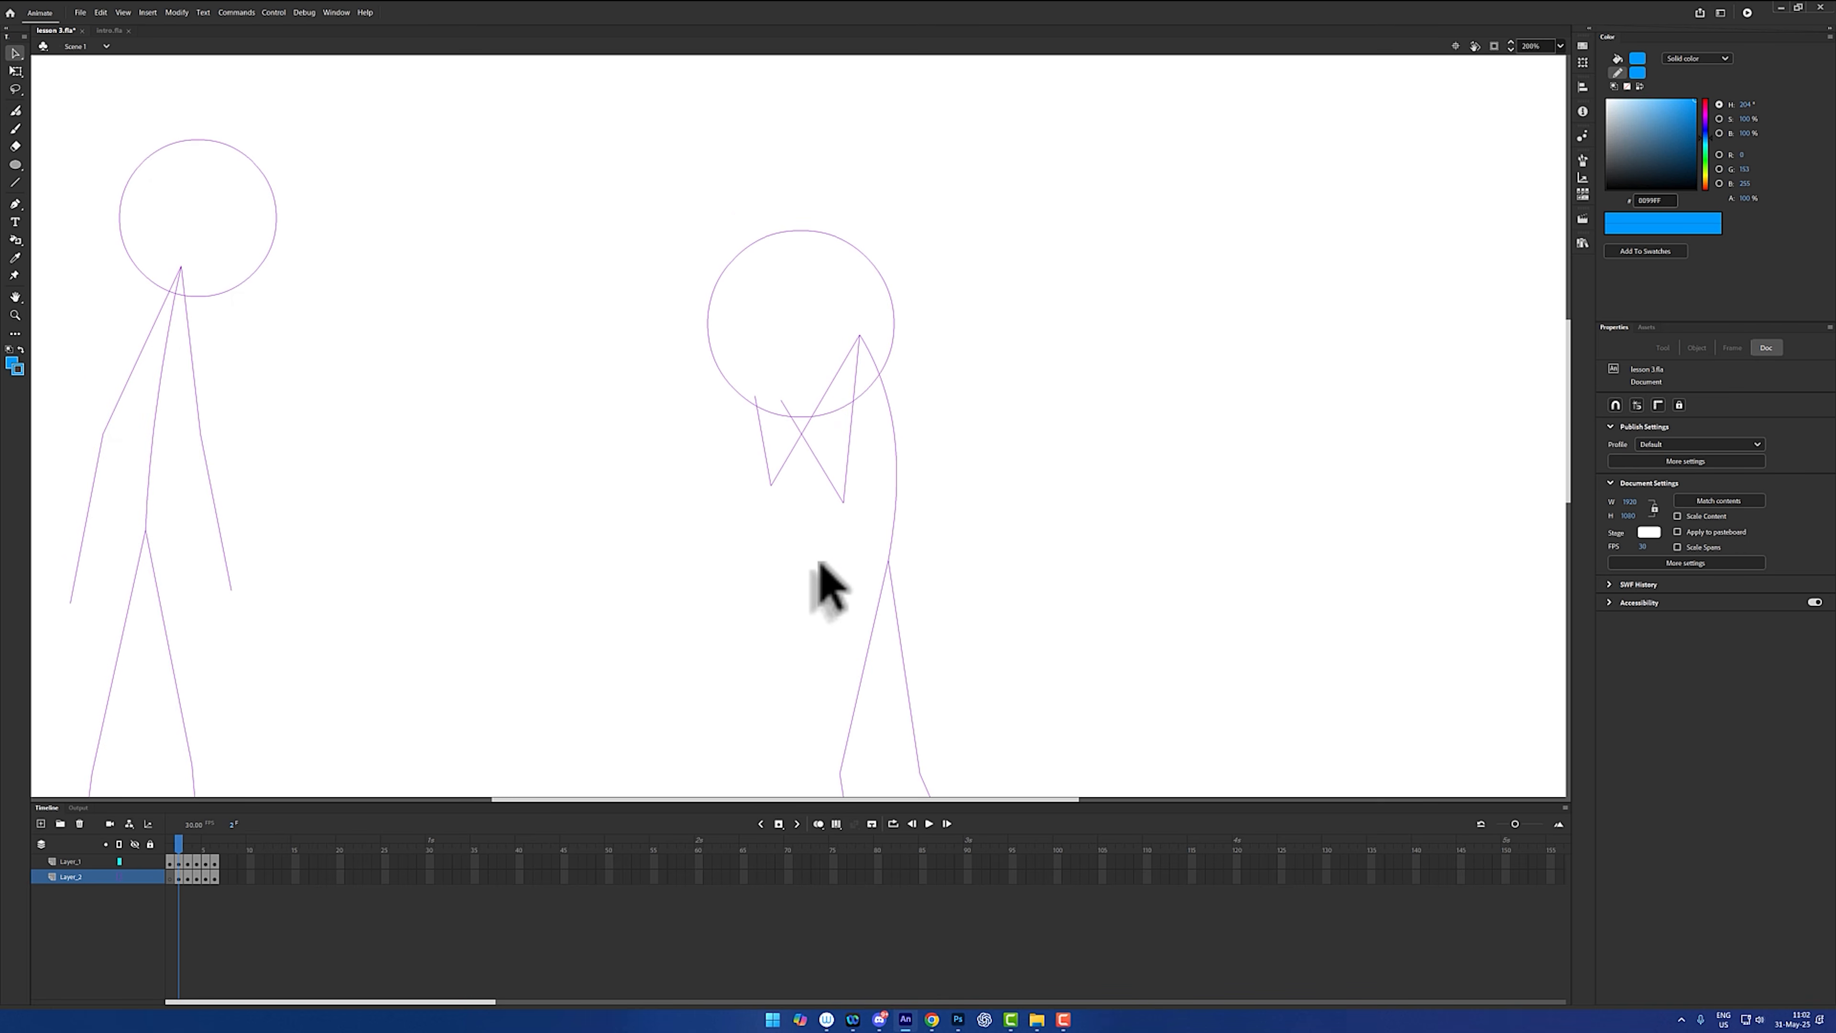
{"action": "left_click_drag", "start_coordinate": [818, 561], "coordinate": [802, 494]}
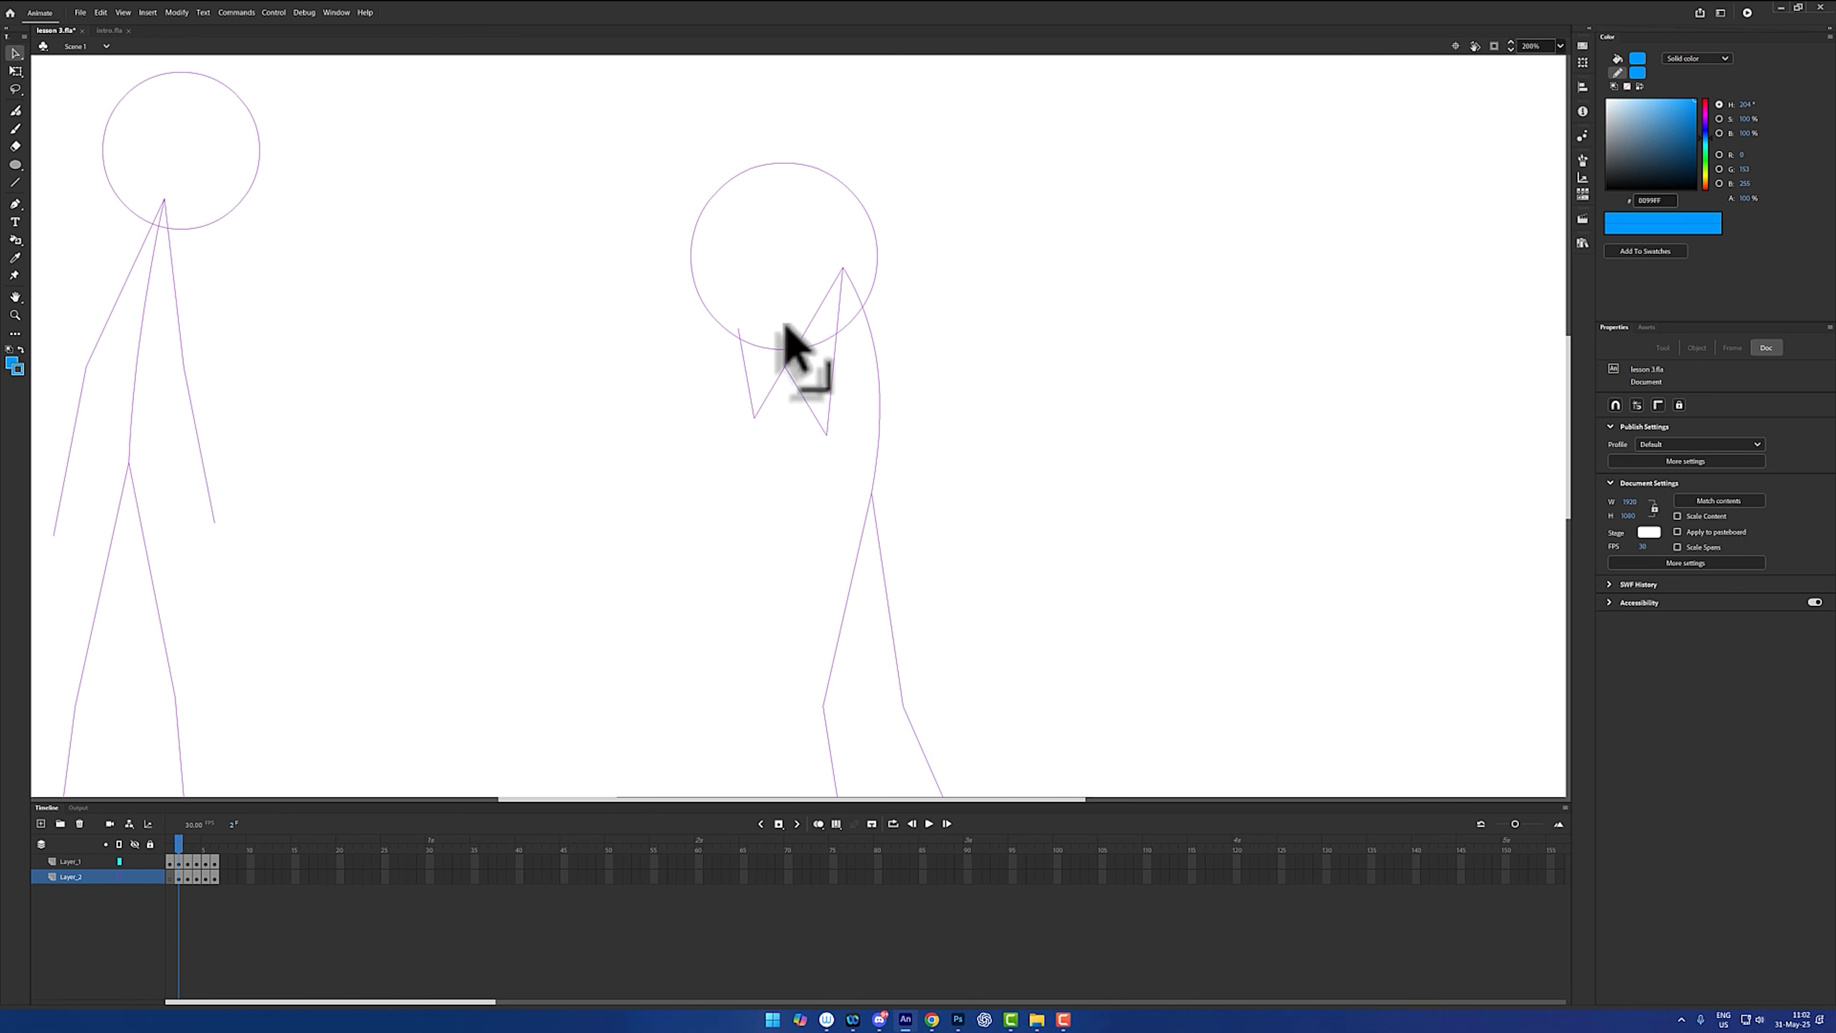
{"action": "left_click_drag", "start_coordinate": [784, 324], "coordinate": [794, 445]}
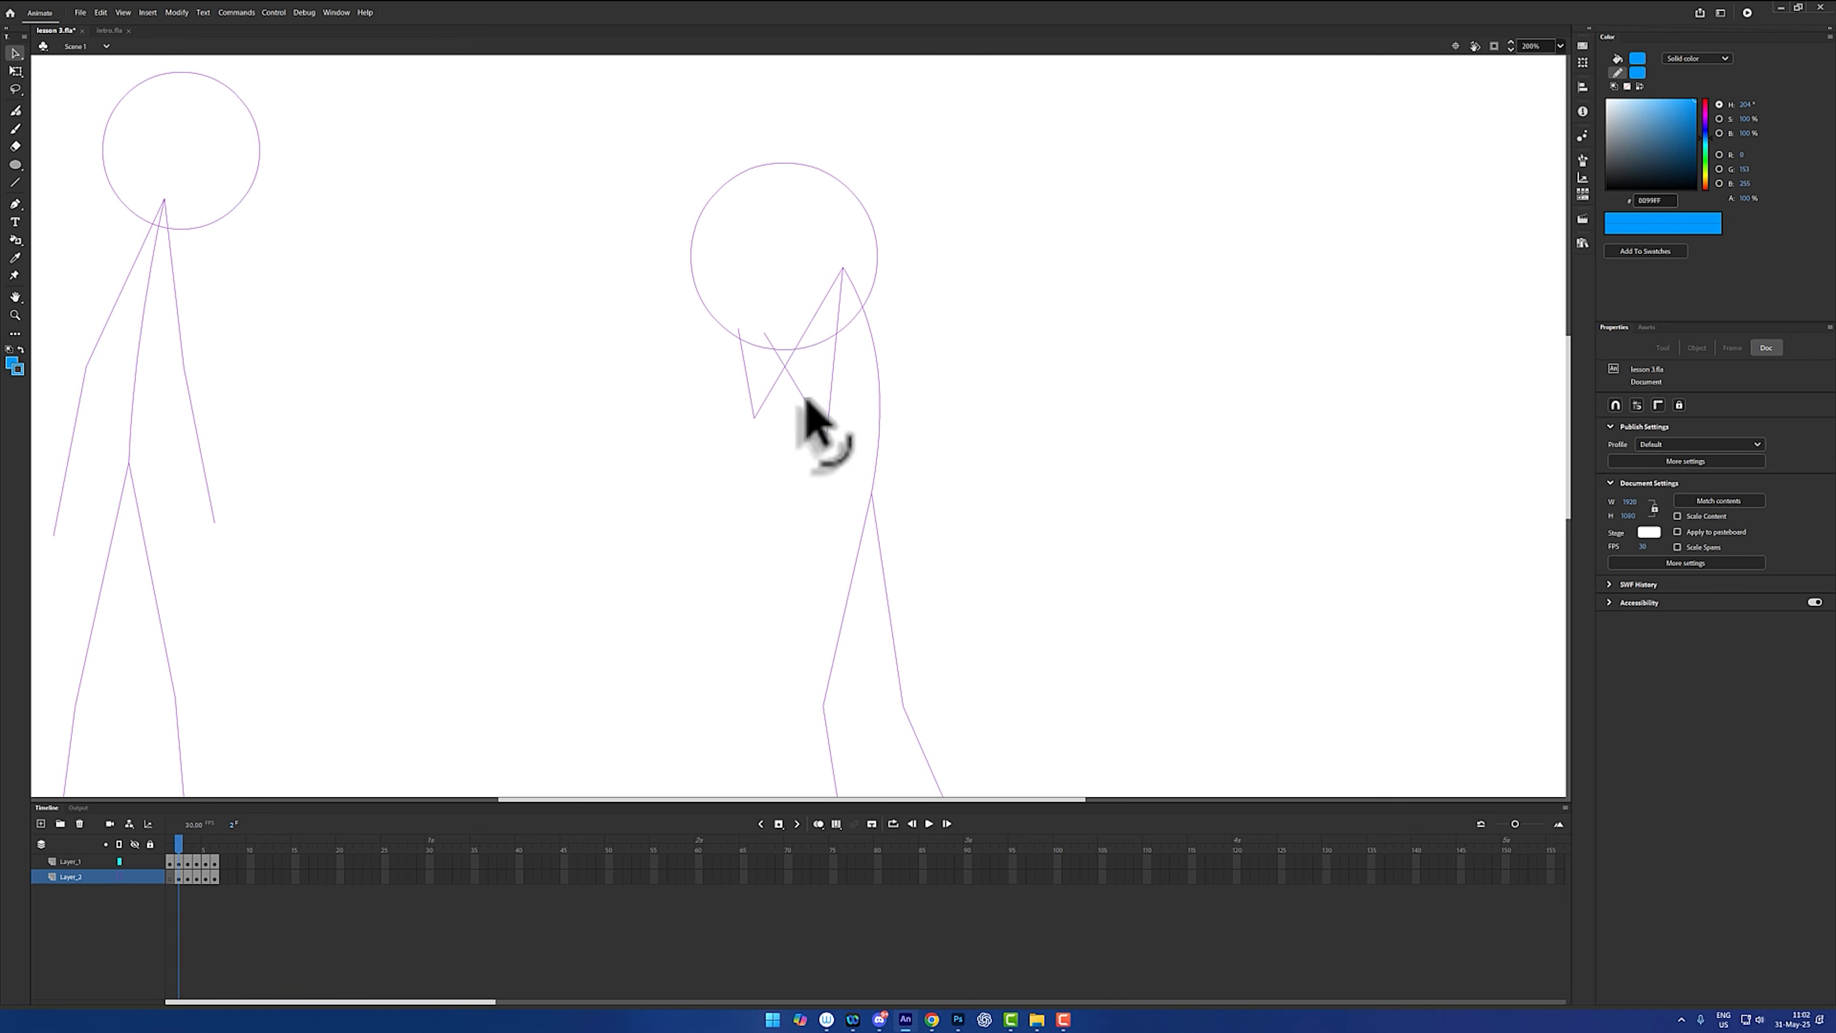
{"action": "left_click_drag", "start_coordinate": [764, 333], "coordinate": [790, 400]}
{"action": "left_click", "coordinate": [789, 402]}
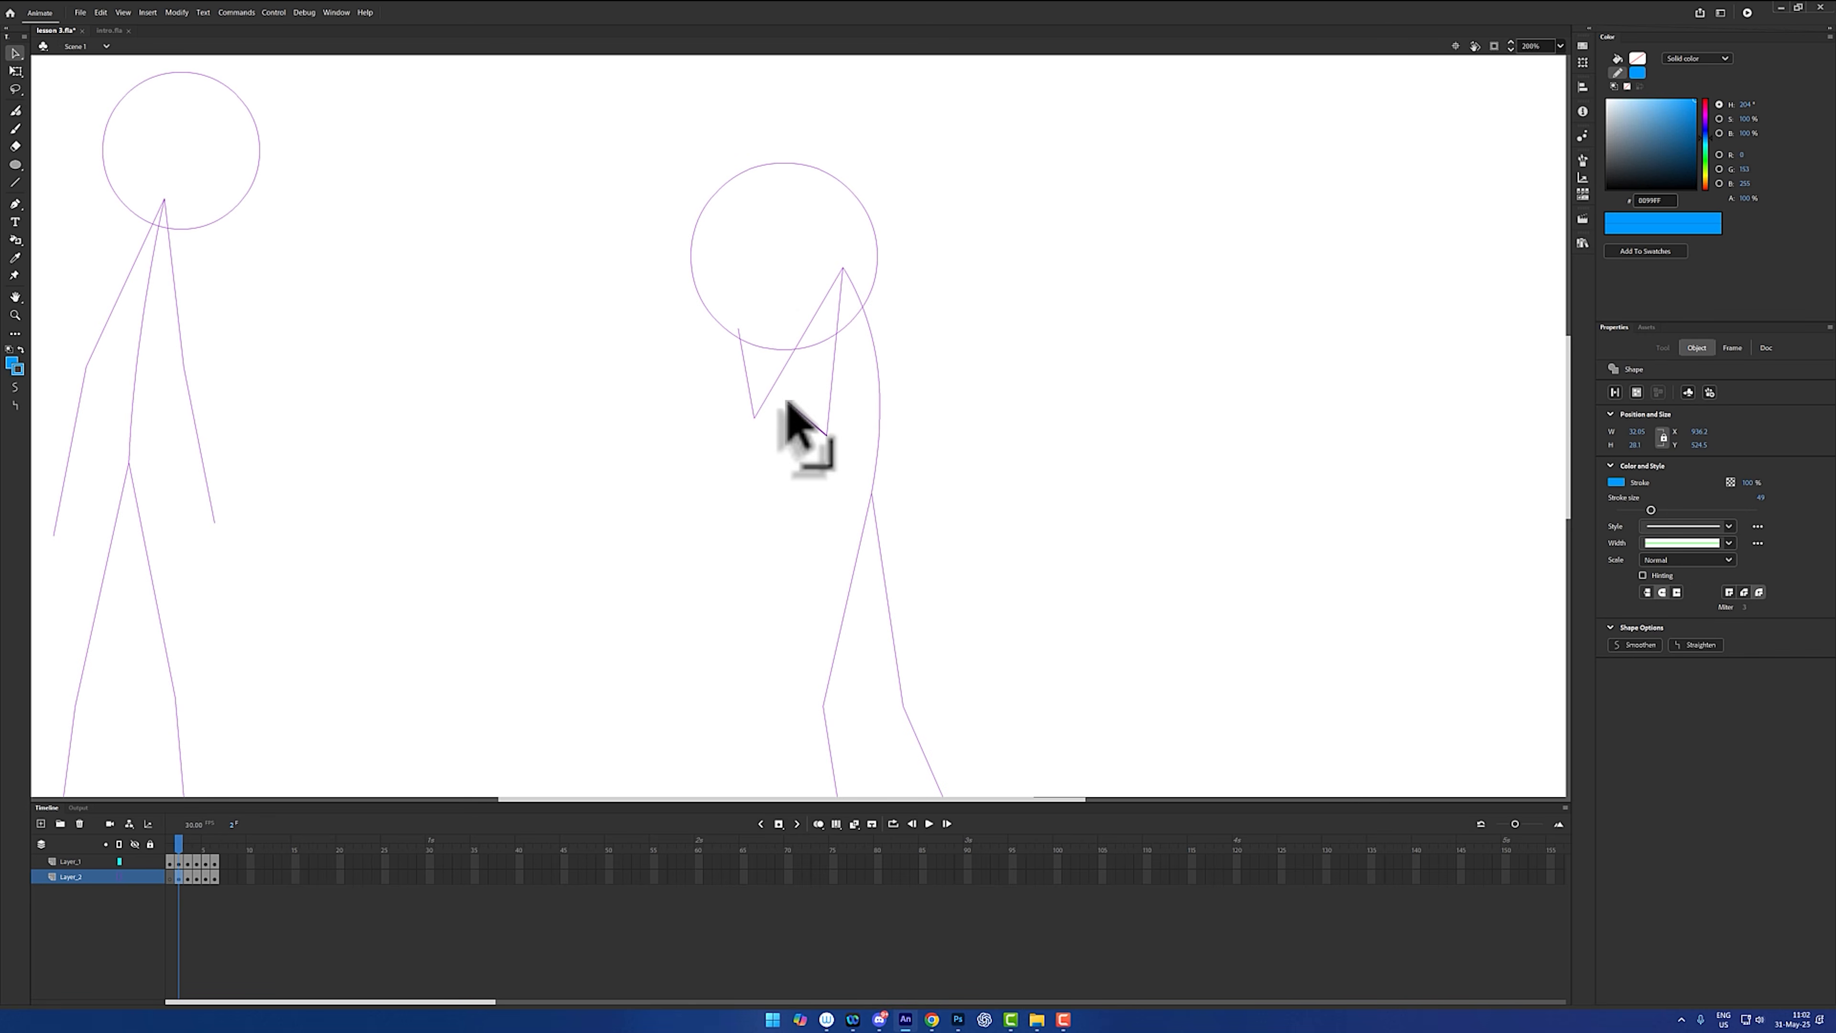
- Turn off the outline display, group the selected forearm line, and raise its hand end inside the group
{"action": "left_click", "coordinate": [119, 876]}
{"action": "key", "text": "ctrl+g"}
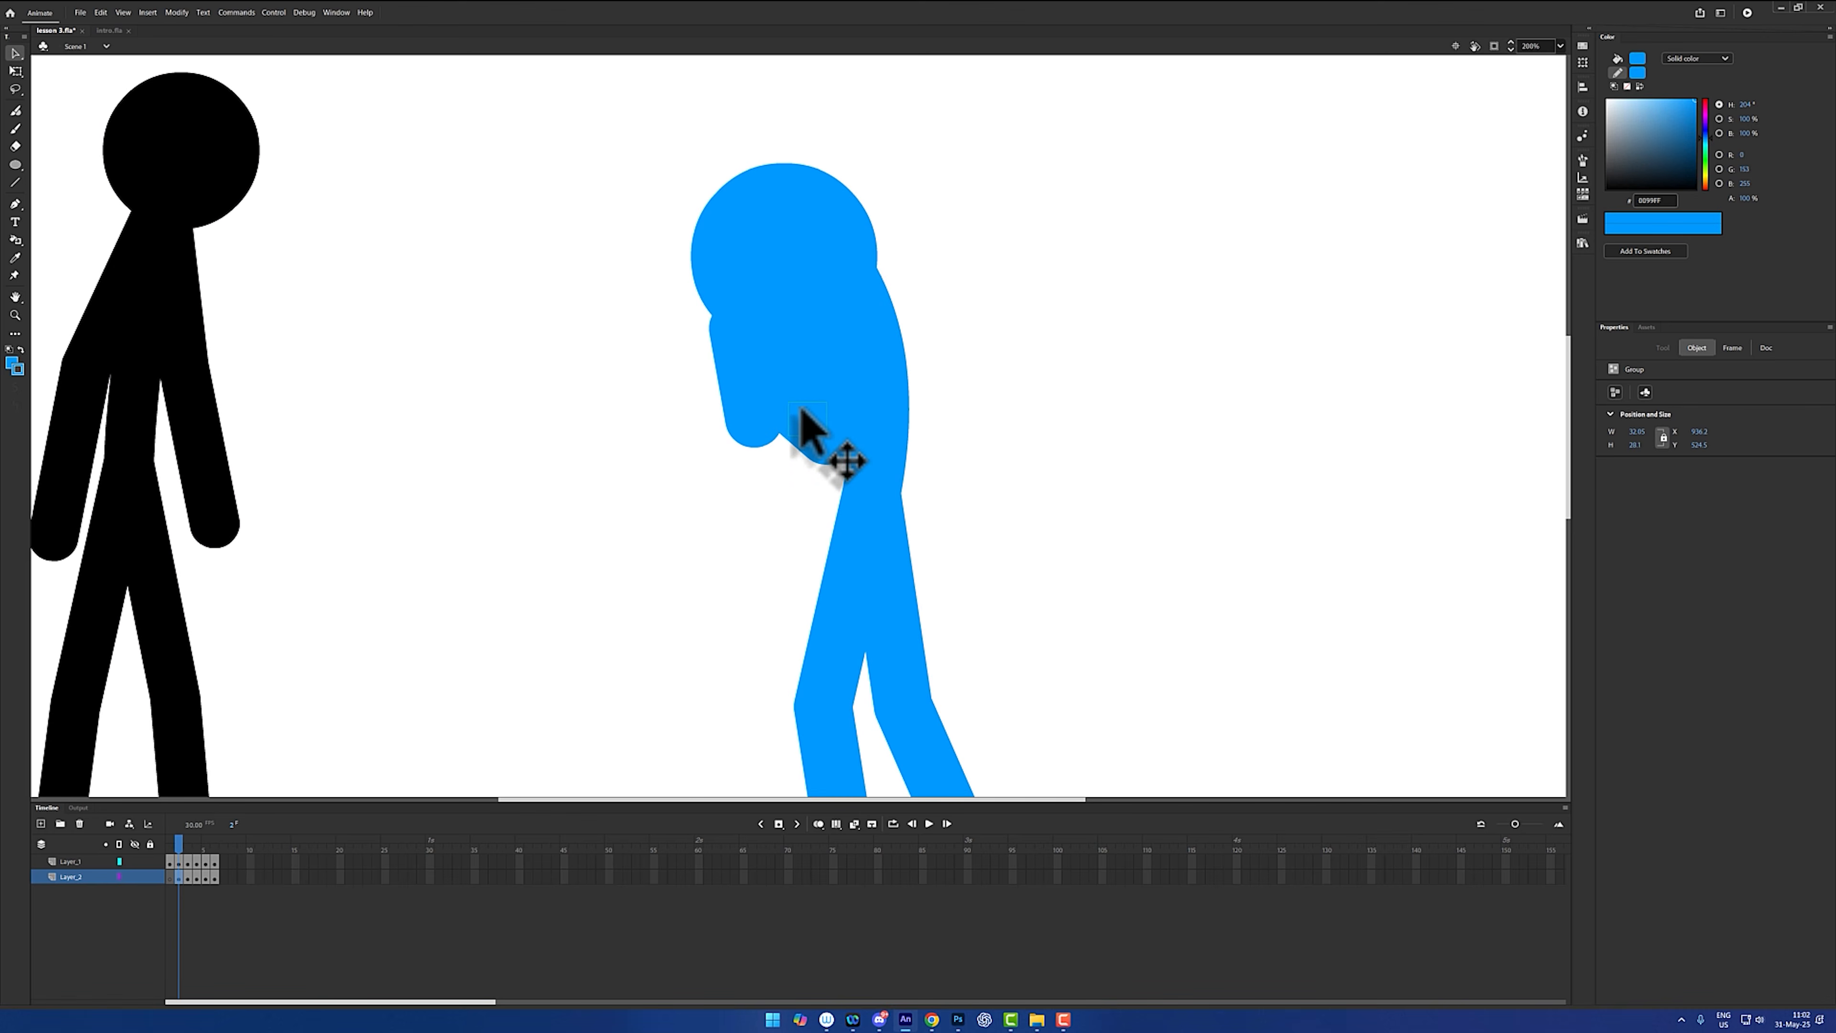
{"action": "double_click", "coordinate": [802, 408]}
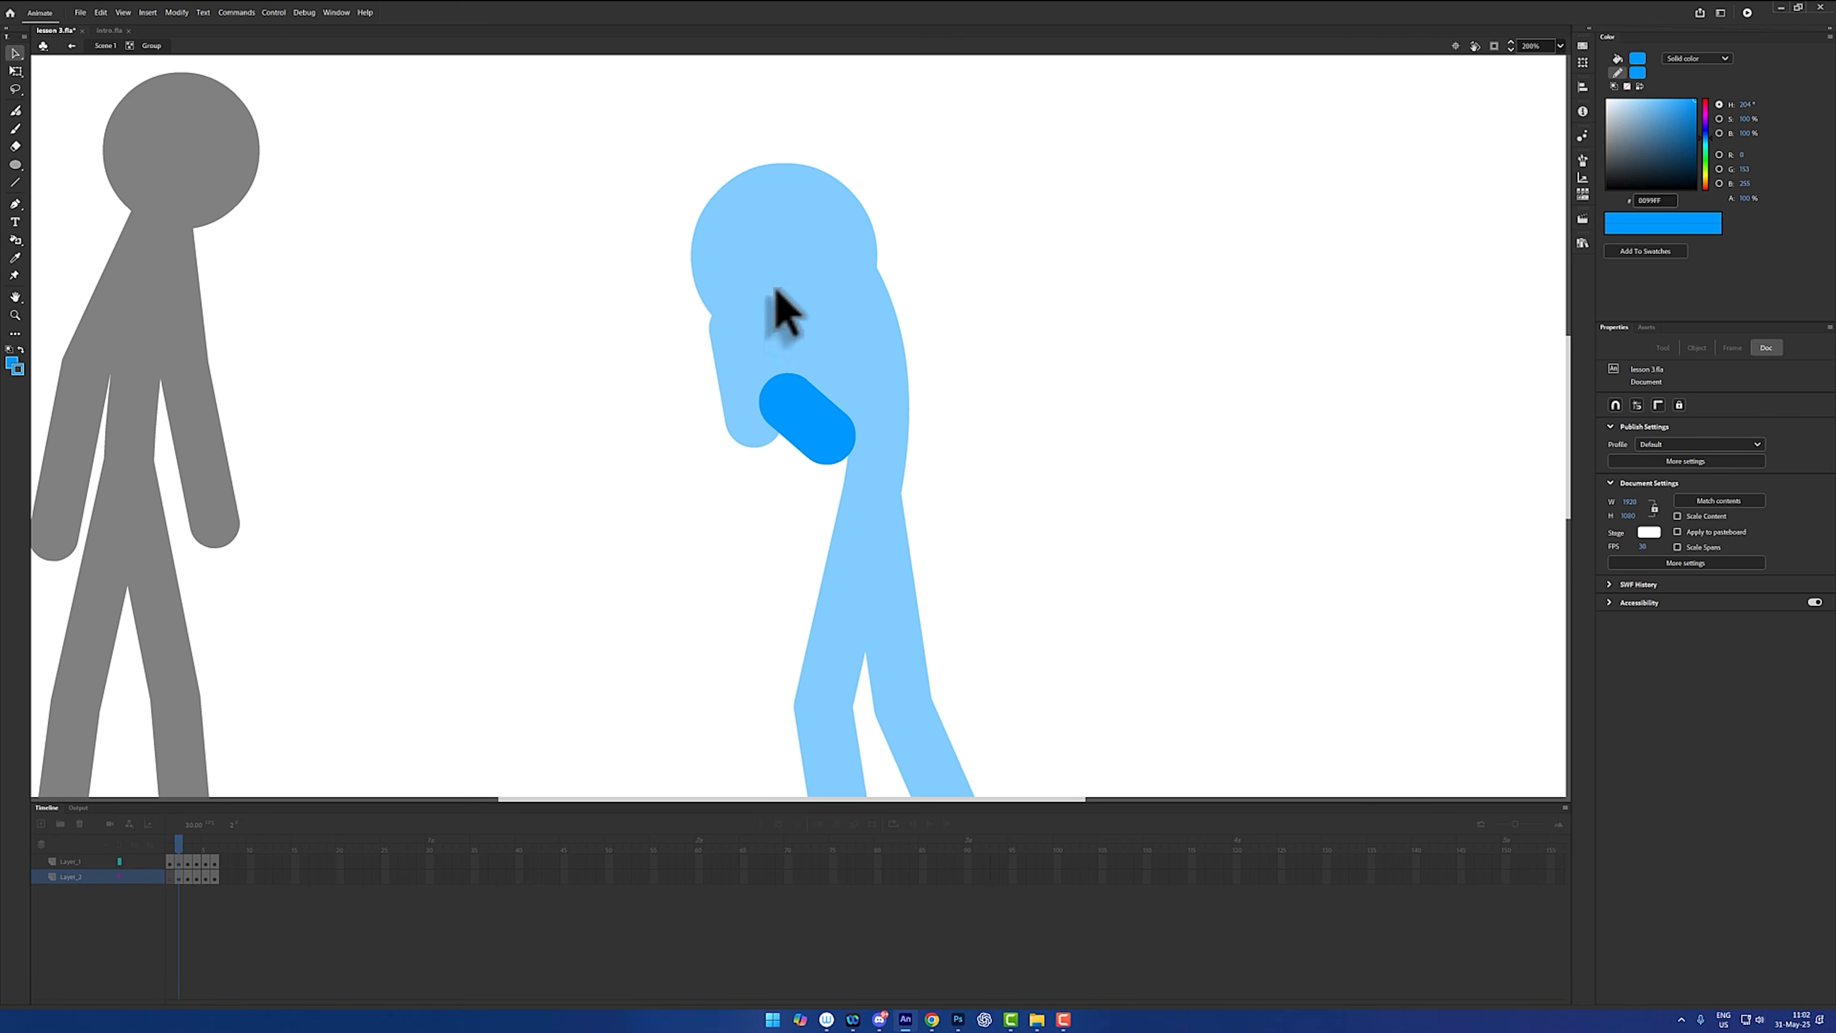
{"action": "left_click_drag", "start_coordinate": [770, 394], "coordinate": [771, 344]}
{"action": "double_click", "coordinate": [1008, 319]}
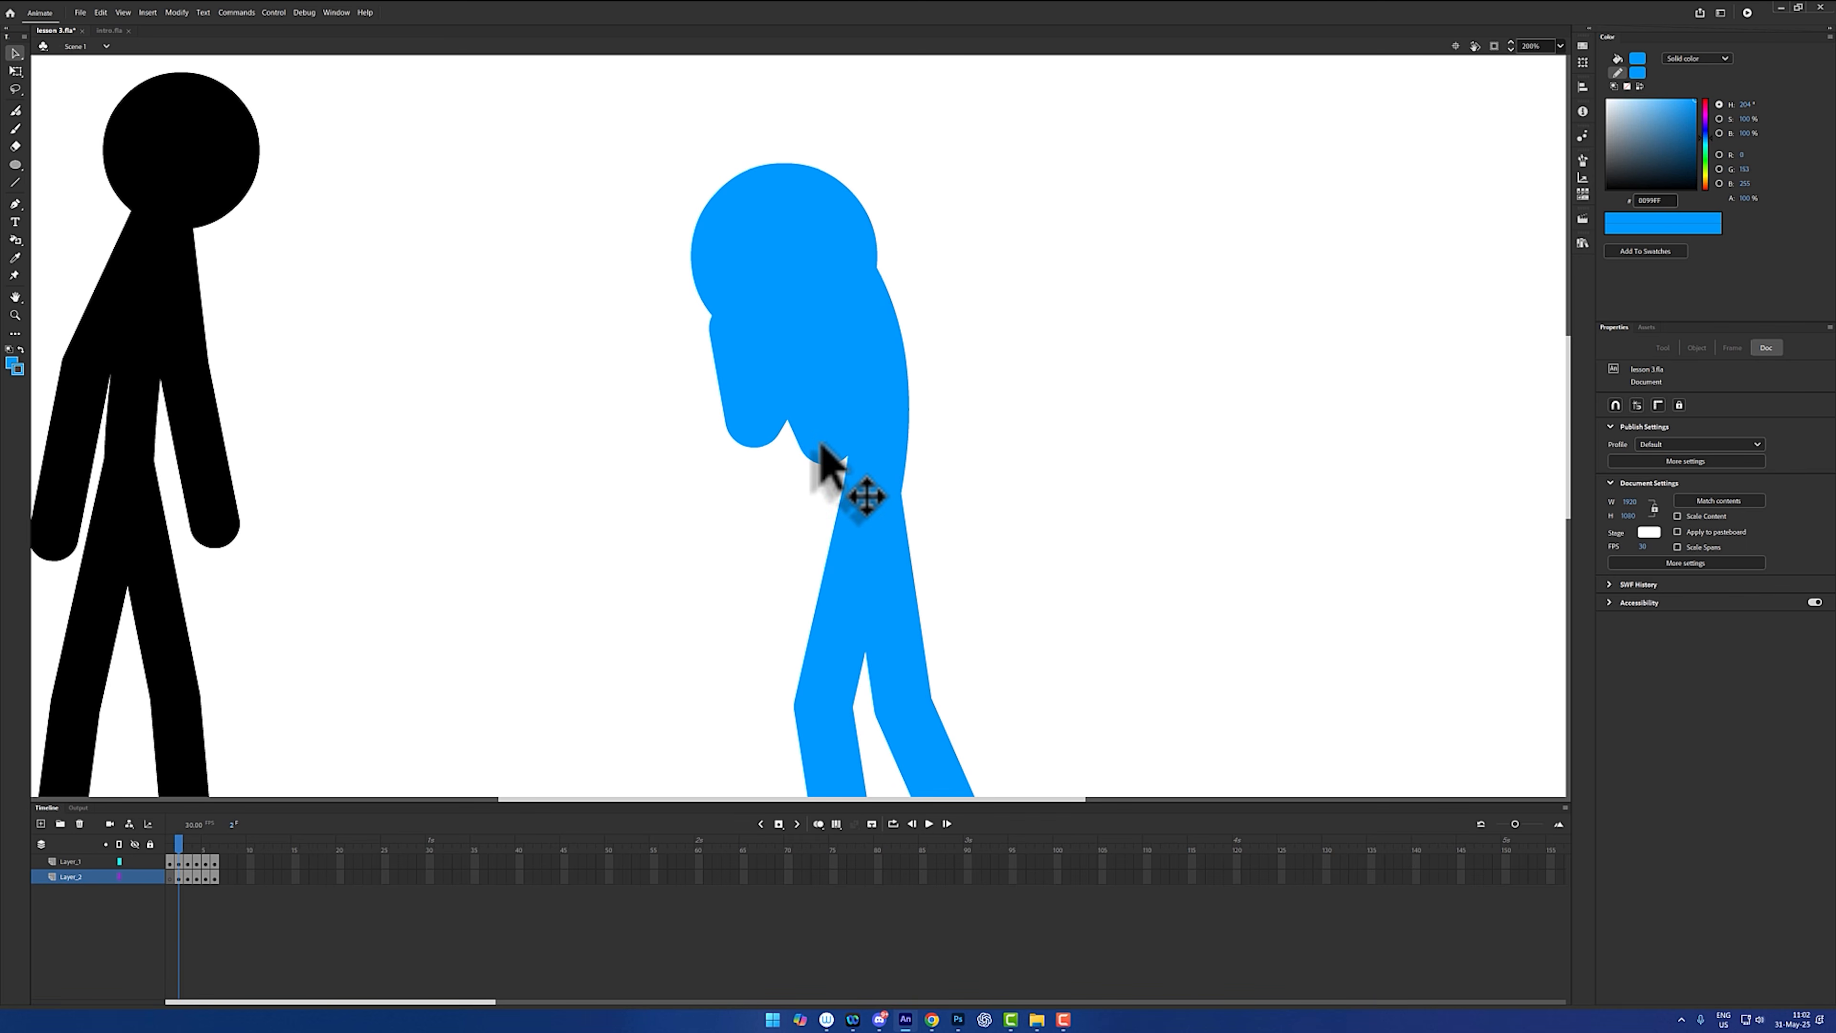
- Reopen the forearm group, swing its hand end down in front of the body, and return to the main scene
{"action": "left_click", "coordinate": [827, 424]}
{"action": "left_click", "coordinate": [849, 380]}
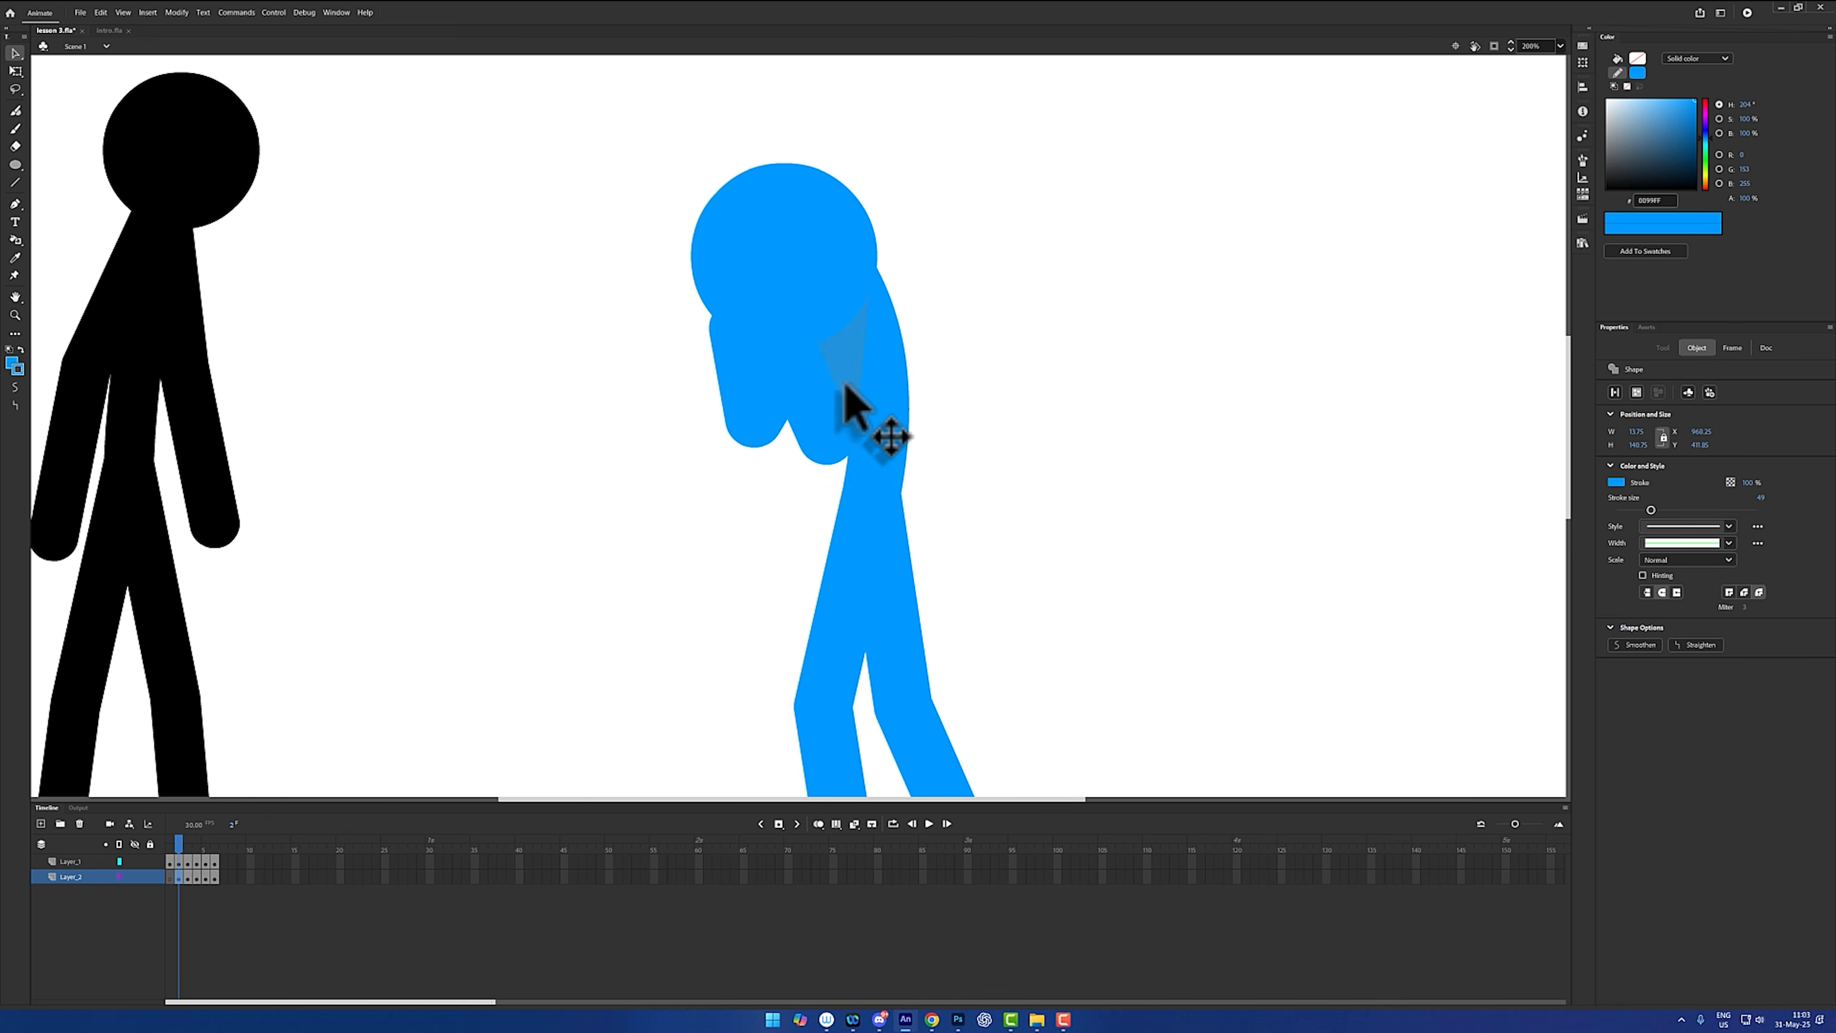
{"action": "left_click", "coordinate": [830, 416]}
{"action": "double_click", "coordinate": [800, 367]}
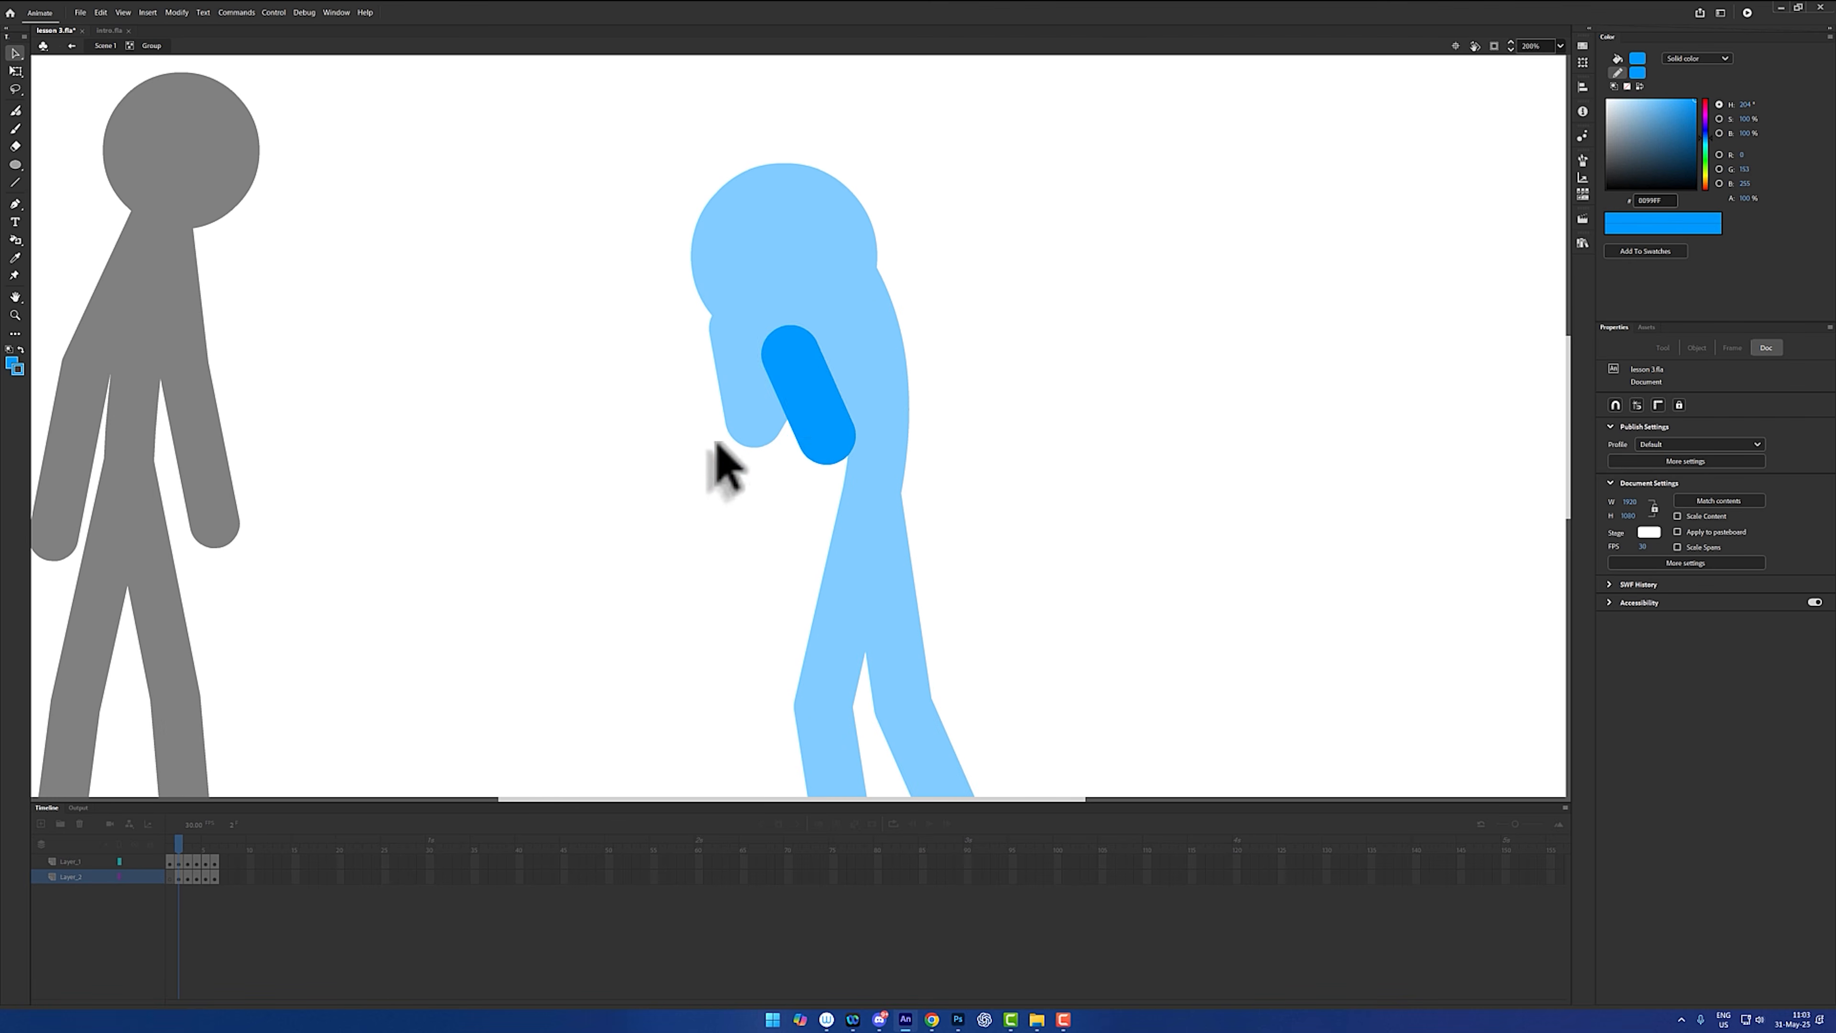
{"action": "mouse_move", "coordinate": [715, 443]}
{"action": "left_mouse_down"}
{"action": "mouse_move", "coordinate": [771, 471]}
{"action": "mouse_move", "coordinate": [760, 519]}
{"action": "left_mouse_up"}
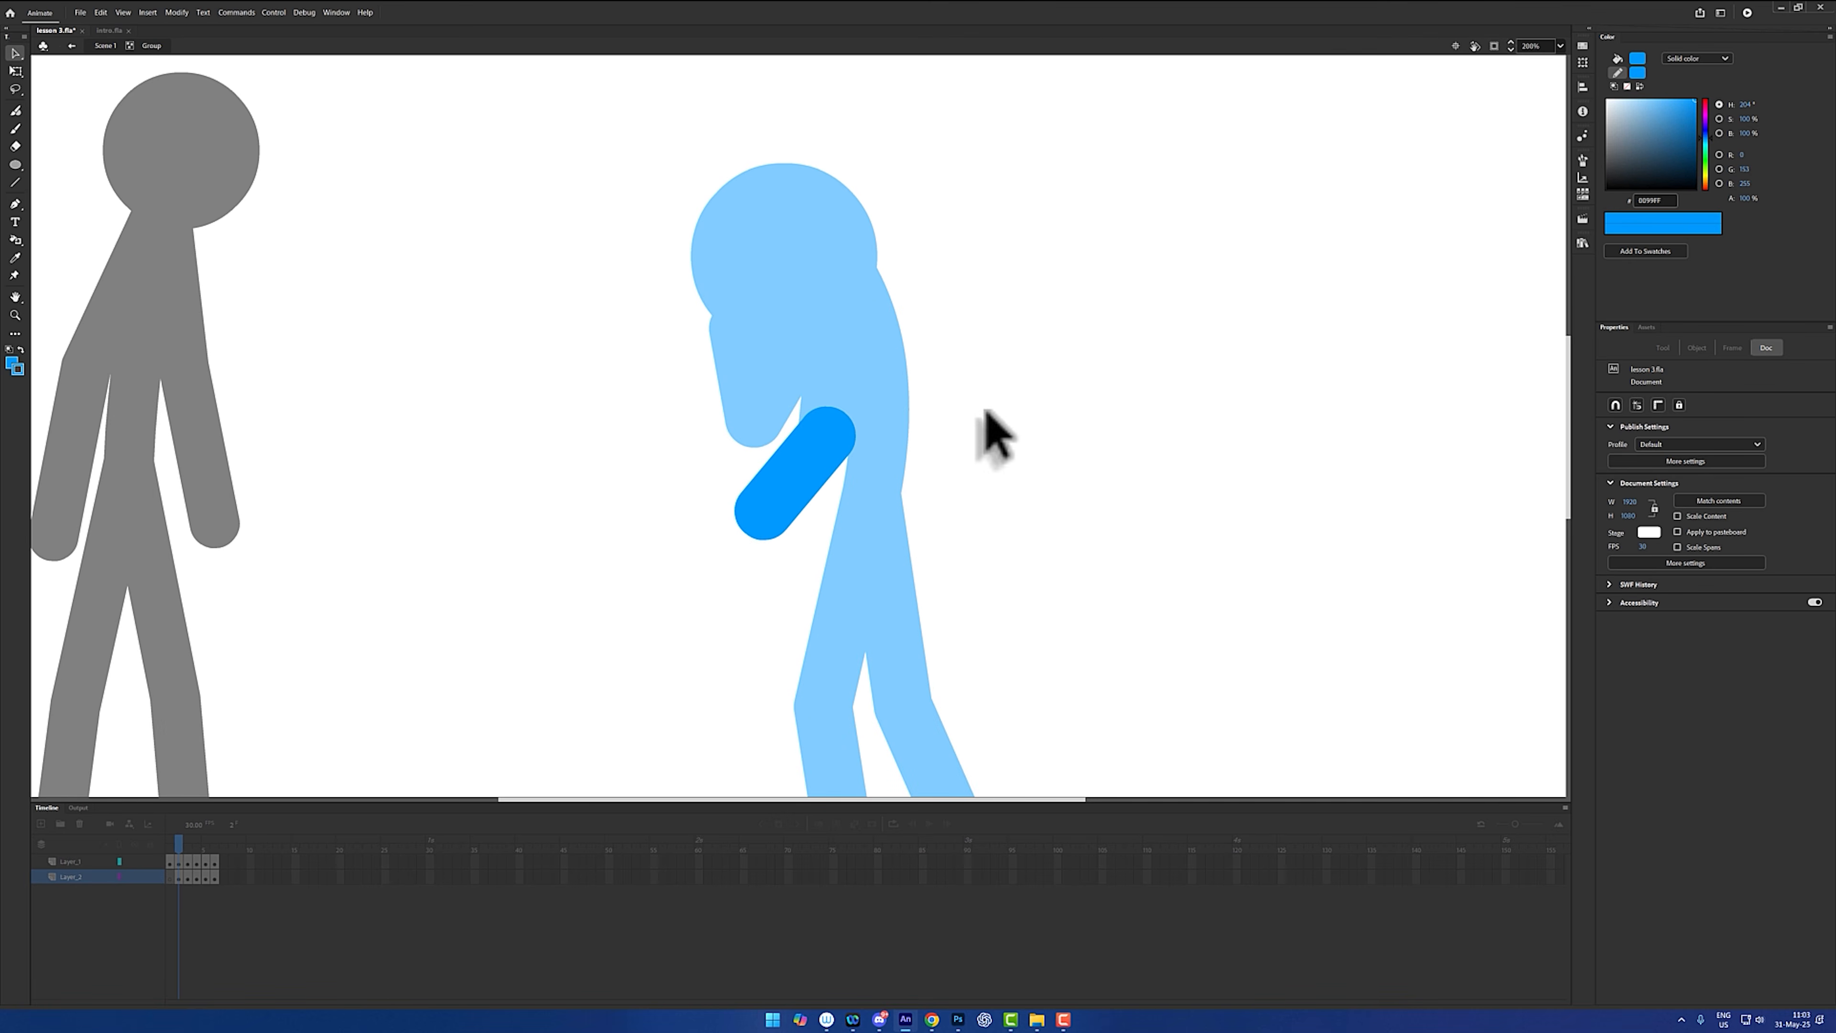
{"action": "double_click", "coordinate": [984, 411]}
- Break apart the forearm group and delete the forearm, and stretch the remaining upper arm straight out behind the figure
{"action": "left_click", "coordinate": [807, 444]}
{"action": "key", "text": "ctrl+b"}
{"action": "left_click", "coordinate": [991, 398]}
{"action": "left_click", "coordinate": [805, 439]}
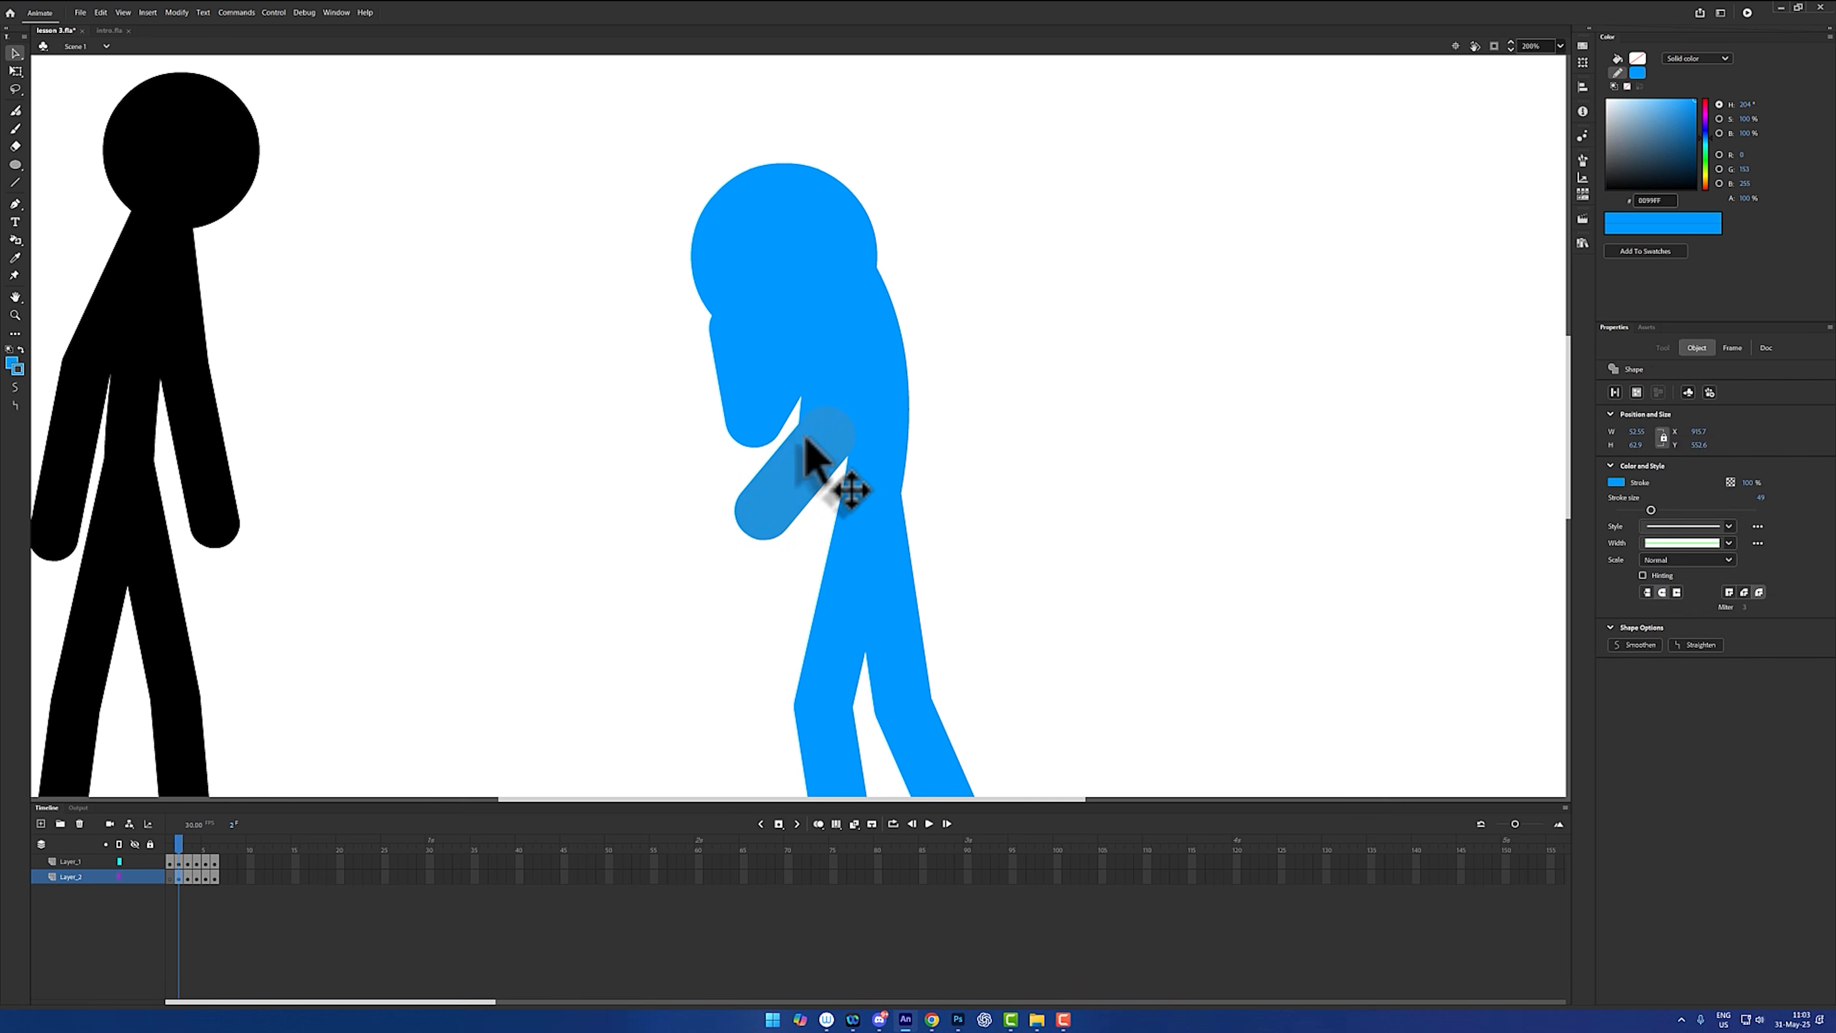
{"action": "key", "text": "Delete"}
{"action": "mouse_move", "coordinate": [805, 439]}
{"action": "left_mouse_down"}
{"action": "mouse_move", "coordinate": [1055, 245]}
{"action": "mouse_move", "coordinate": [1107, 241]}
{"action": "left_mouse_up"}
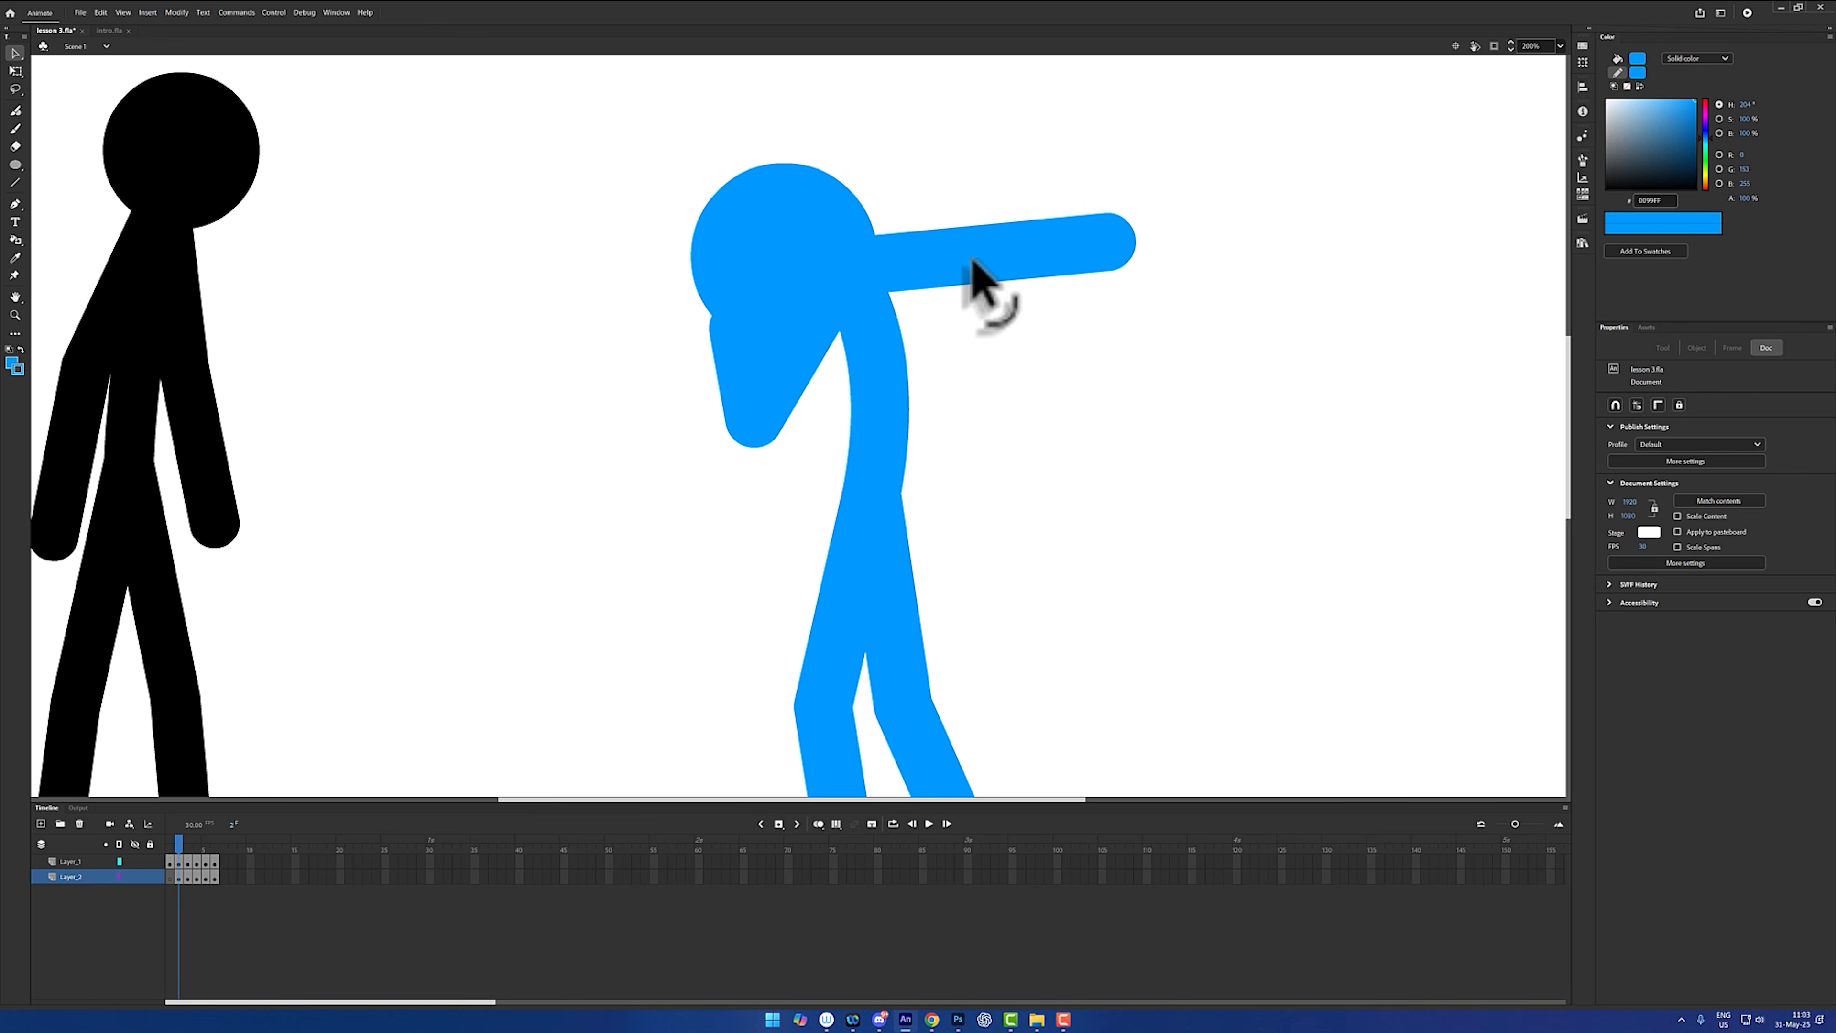
- Raise the blue figure's head slightly and bend both arms, one stretched forward and the other folded up to the head
{"action": "left_click_drag", "start_coordinate": [975, 247], "coordinate": [977, 331]}
{"action": "left_click_drag", "start_coordinate": [1094, 242], "coordinate": [910, 129]}
{"action": "left_click_drag", "start_coordinate": [748, 413], "coordinate": [529, 342]}
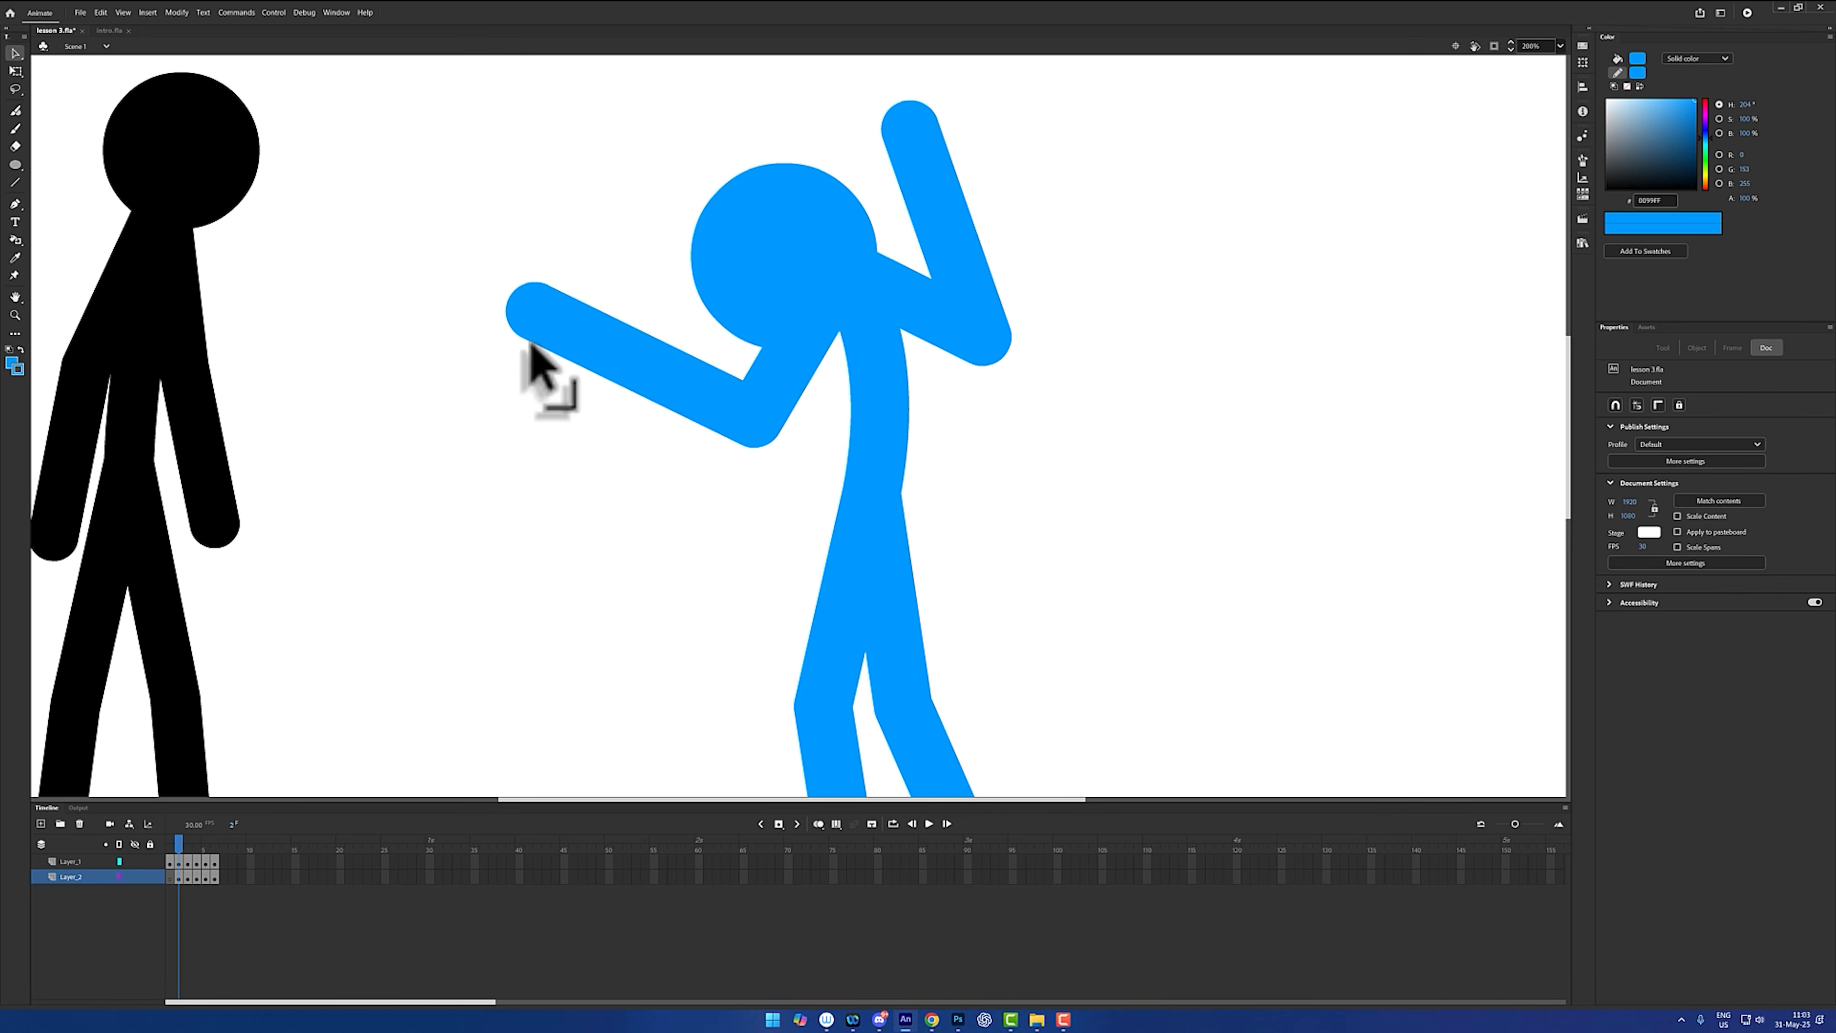
{"action": "left_click_drag", "start_coordinate": [795, 271], "coordinate": [813, 221]}
{"action": "left_click_drag", "start_coordinate": [752, 418], "coordinate": [675, 315]}
{"action": "left_click_drag", "start_coordinate": [983, 331], "coordinate": [988, 231]}
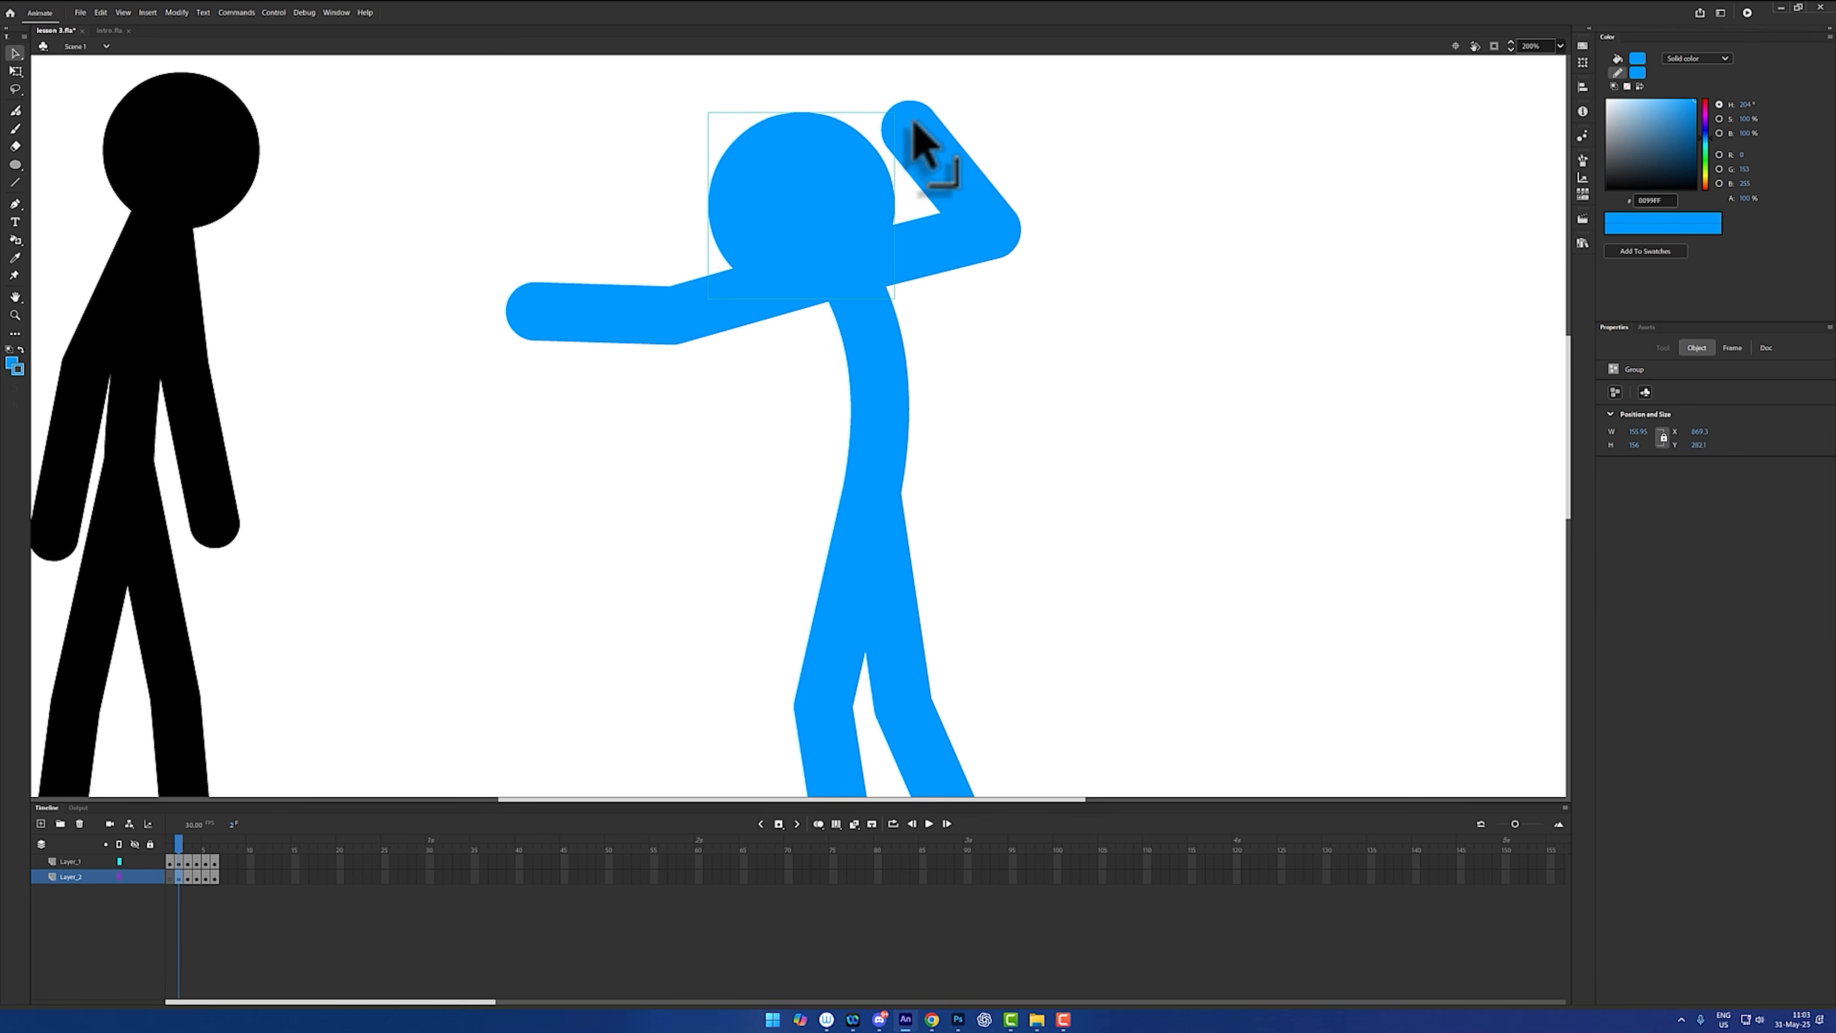
{"action": "left_click_drag", "start_coordinate": [910, 124], "coordinate": [882, 136]}
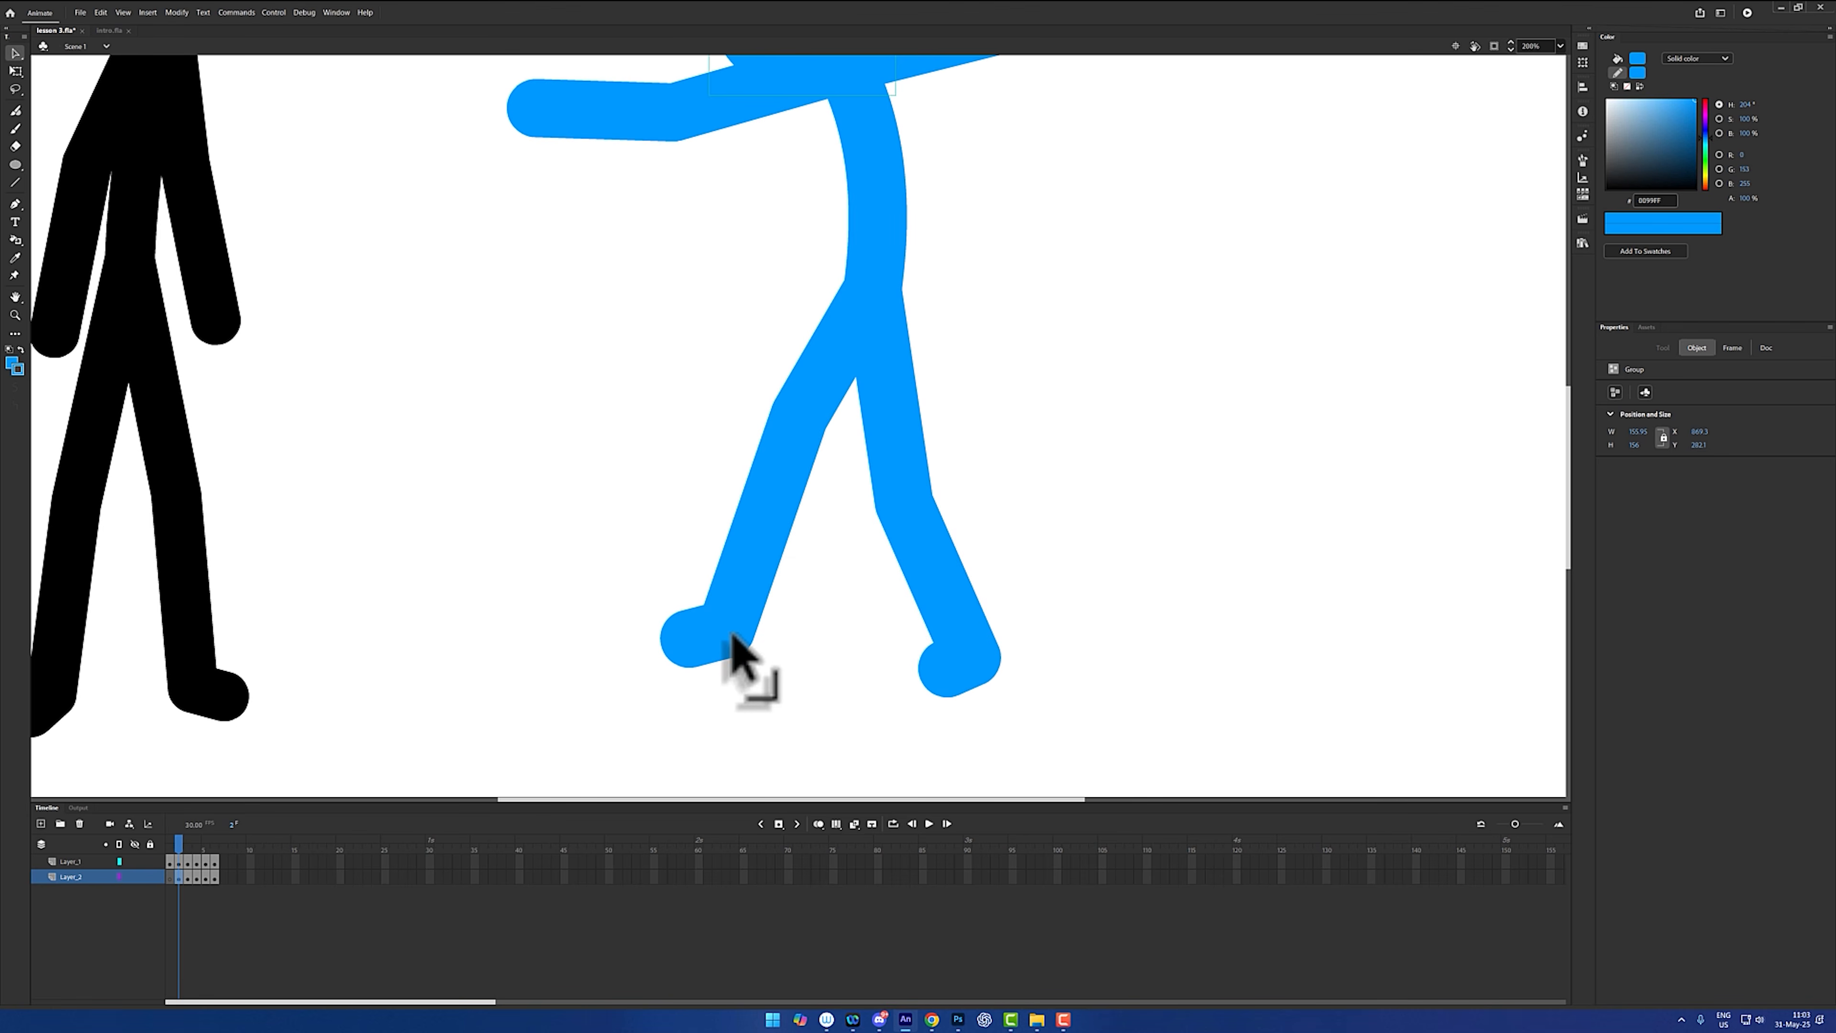
- Bend the blue figure's knees and move the rear foot out into a wide stance, and scale its head down to about 140 px
{"action": "left_click_drag", "start_coordinate": [729, 629], "coordinate": [722, 637]}
{"action": "left_click_drag", "start_coordinate": [793, 429], "coordinate": [757, 462]}
{"action": "left_click_drag", "start_coordinate": [904, 502], "coordinate": [966, 481]}
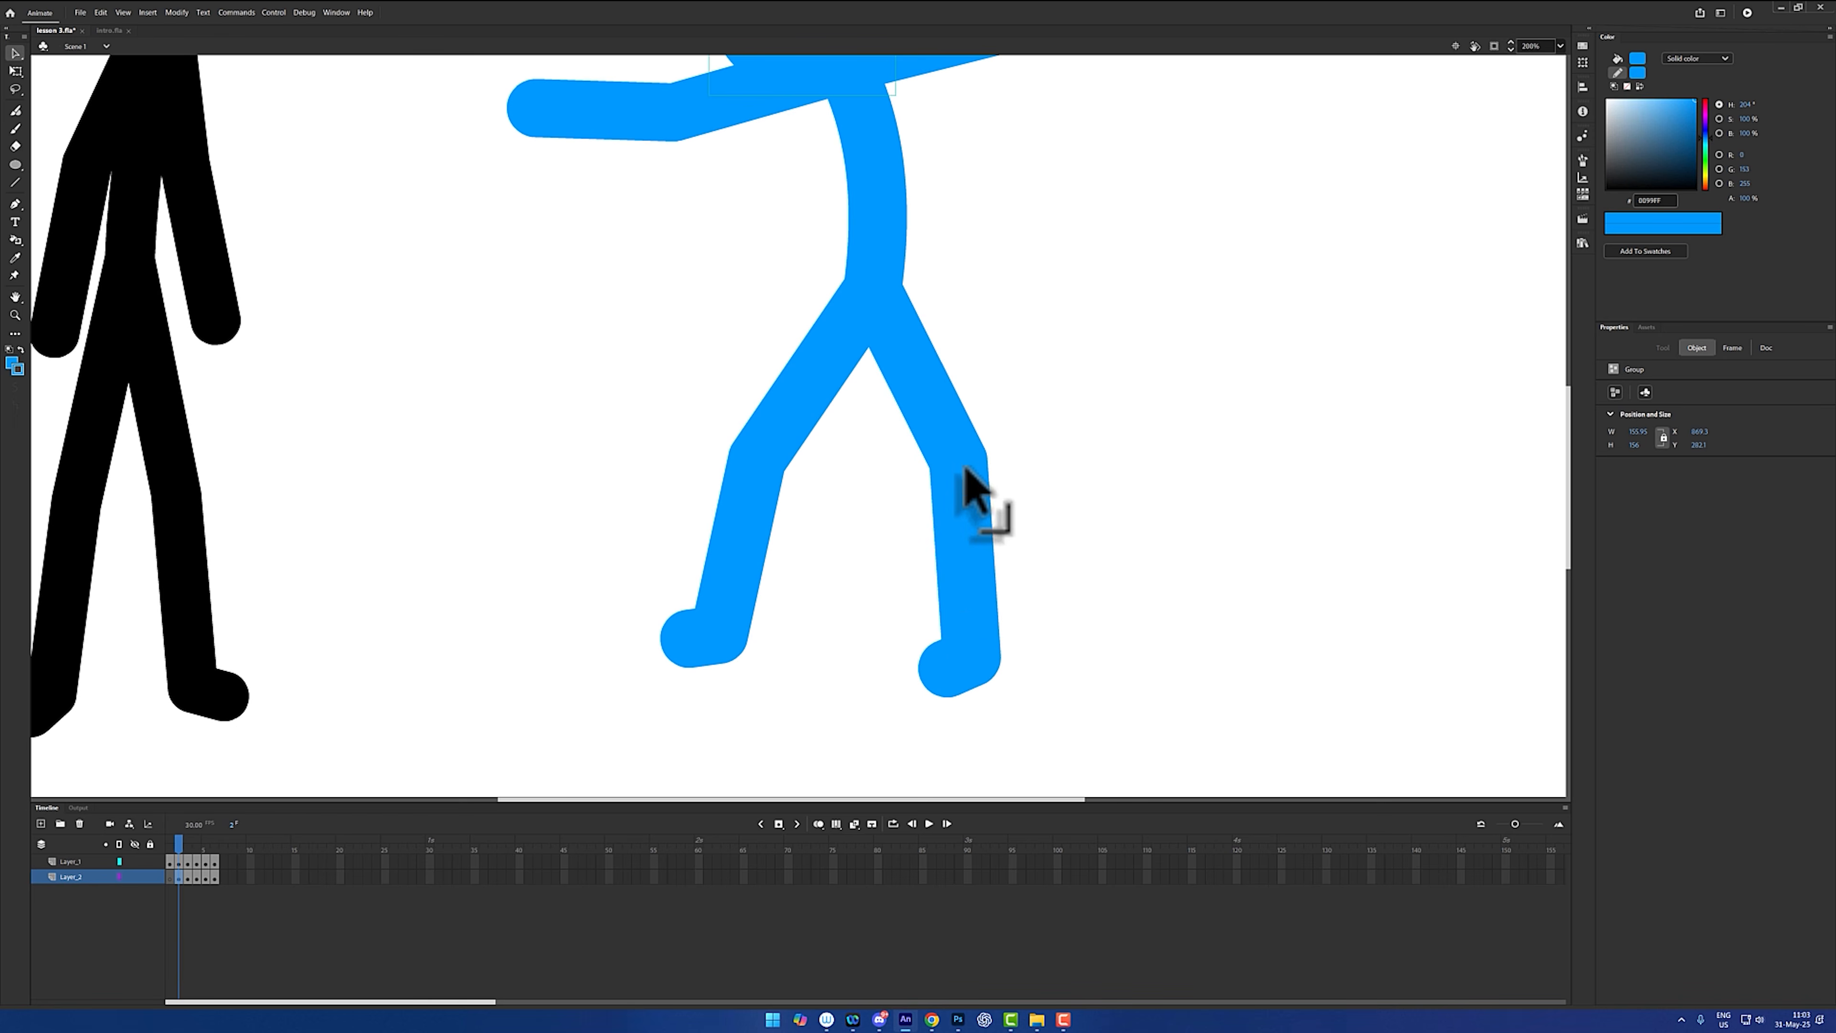
{"action": "left_click_drag", "start_coordinate": [972, 651], "coordinate": [1064, 663]}
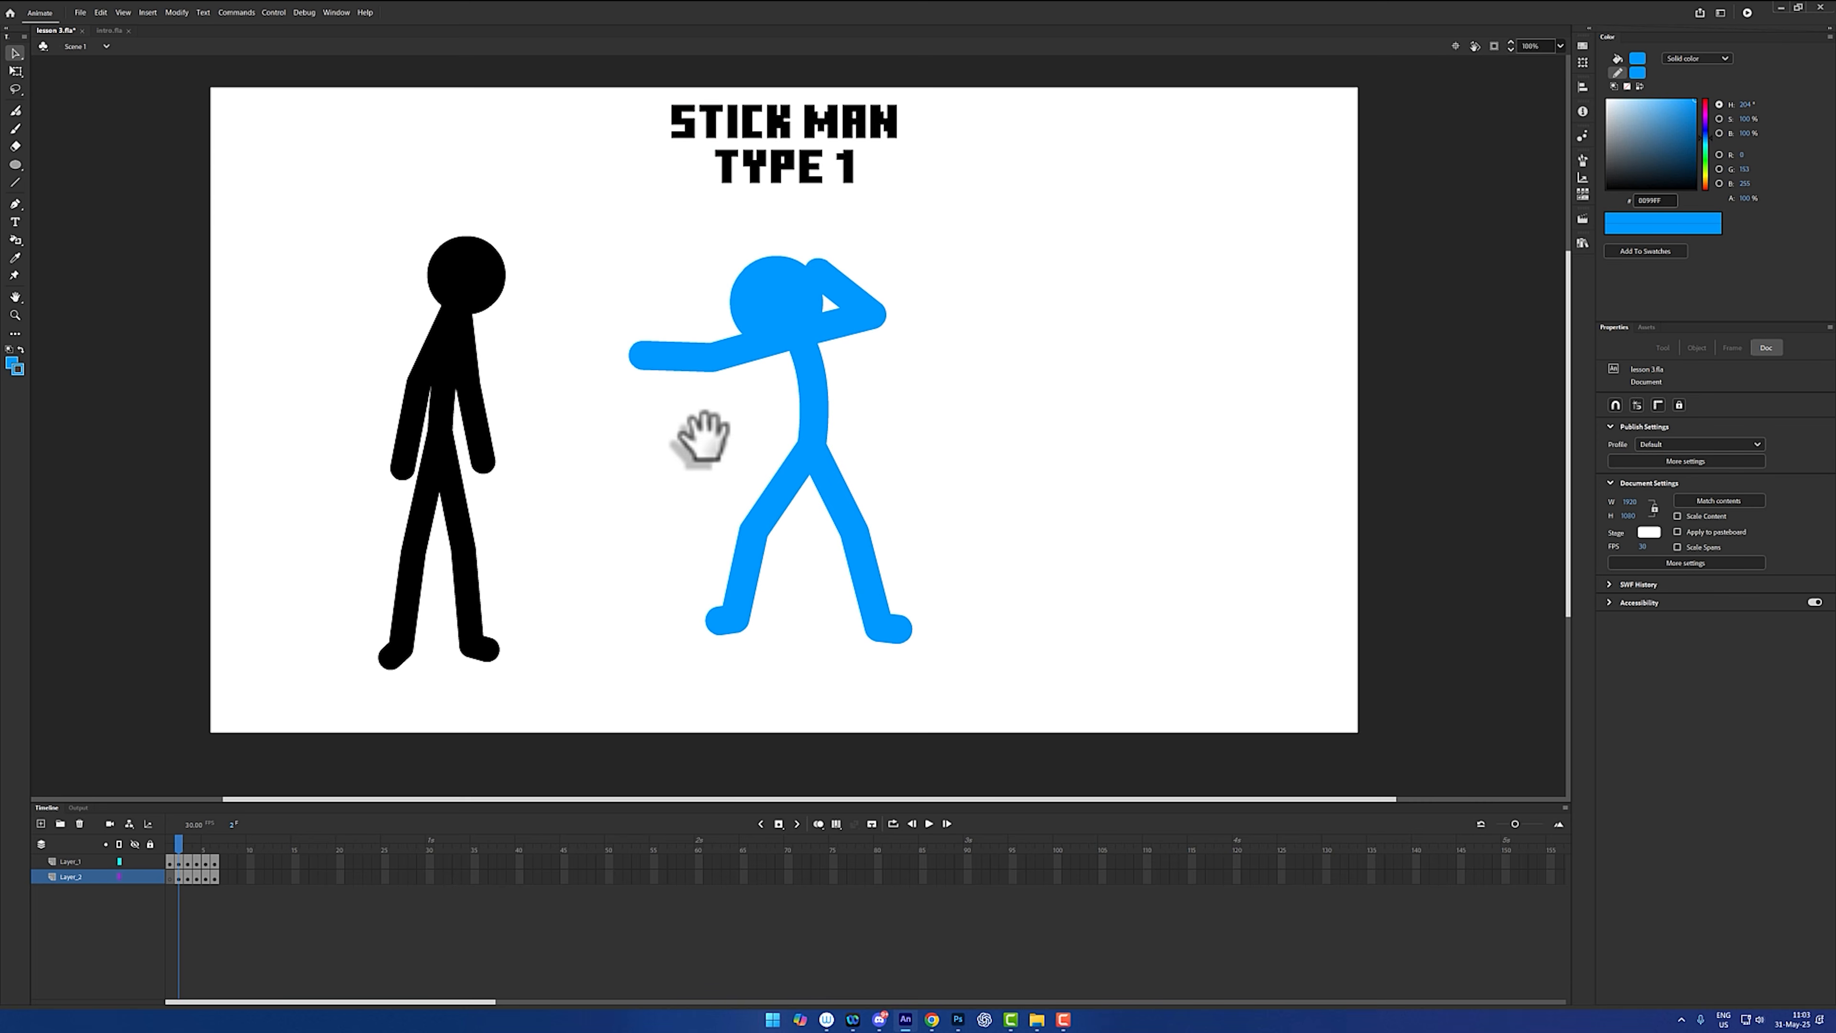
{"action": "left_click_drag", "start_coordinate": [700, 437], "coordinate": [707, 449]}
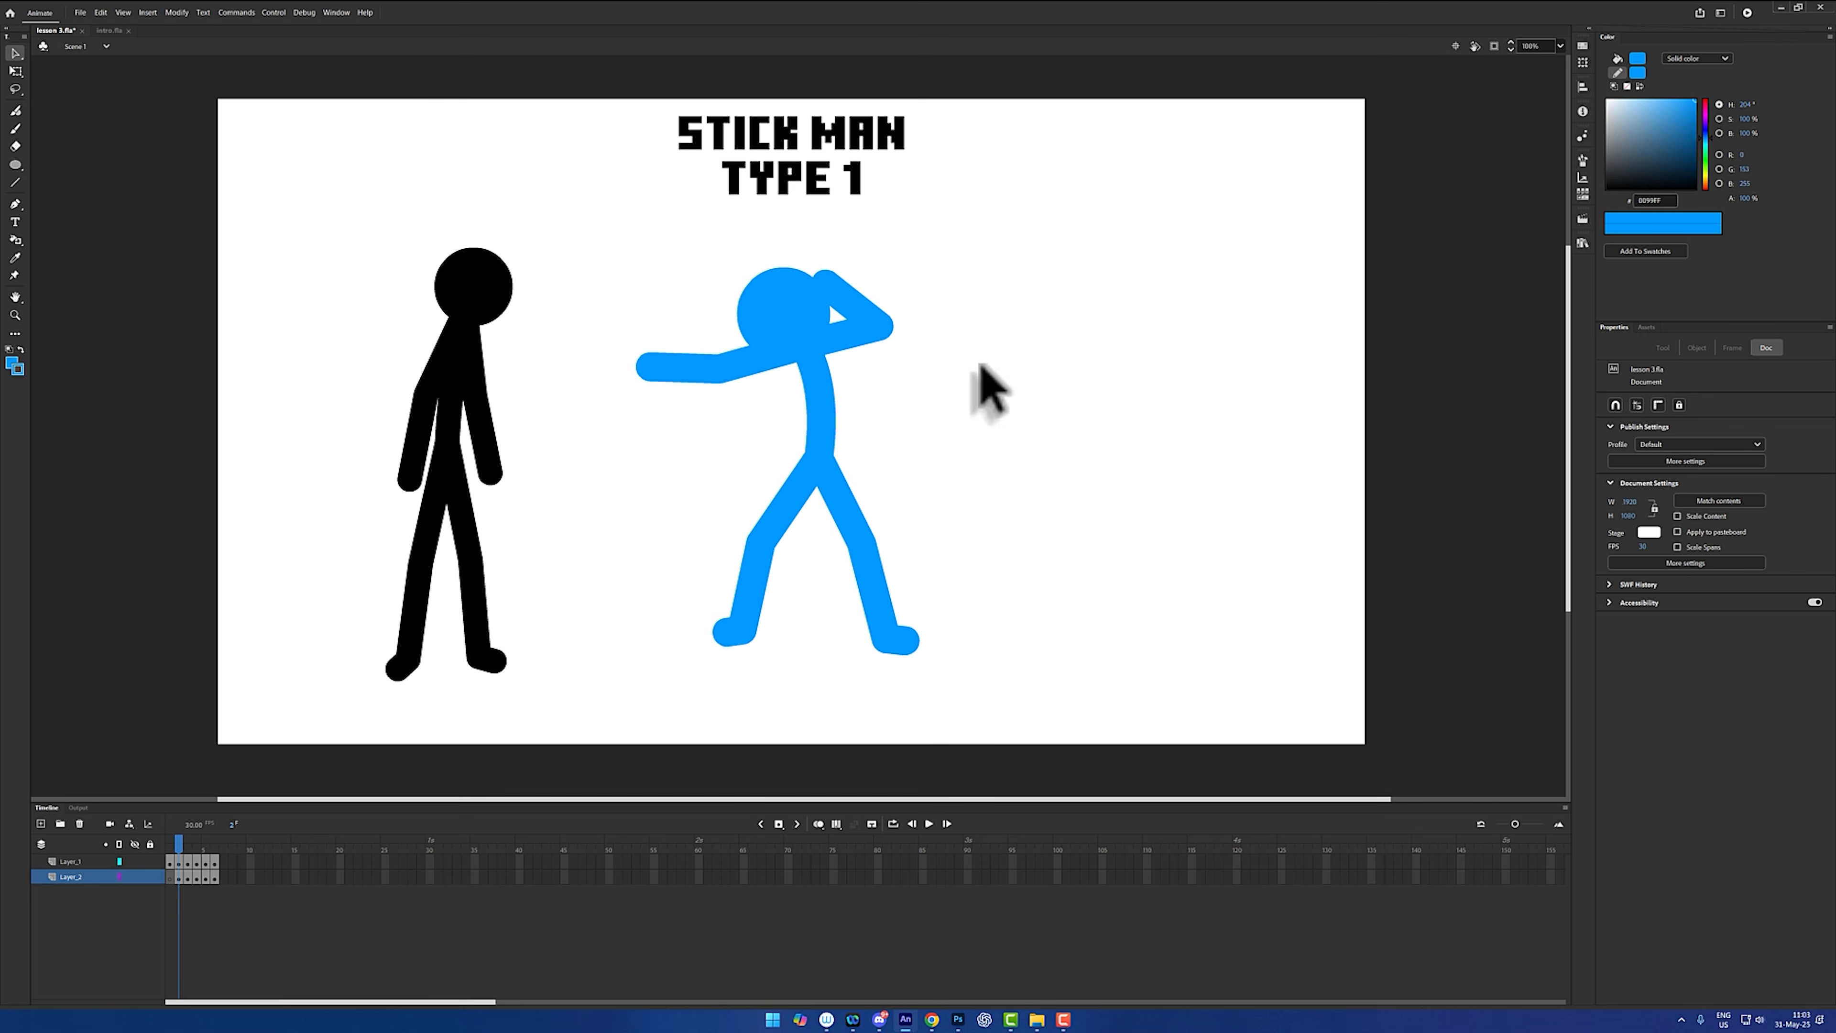
{"action": "left_click", "coordinate": [806, 322]}
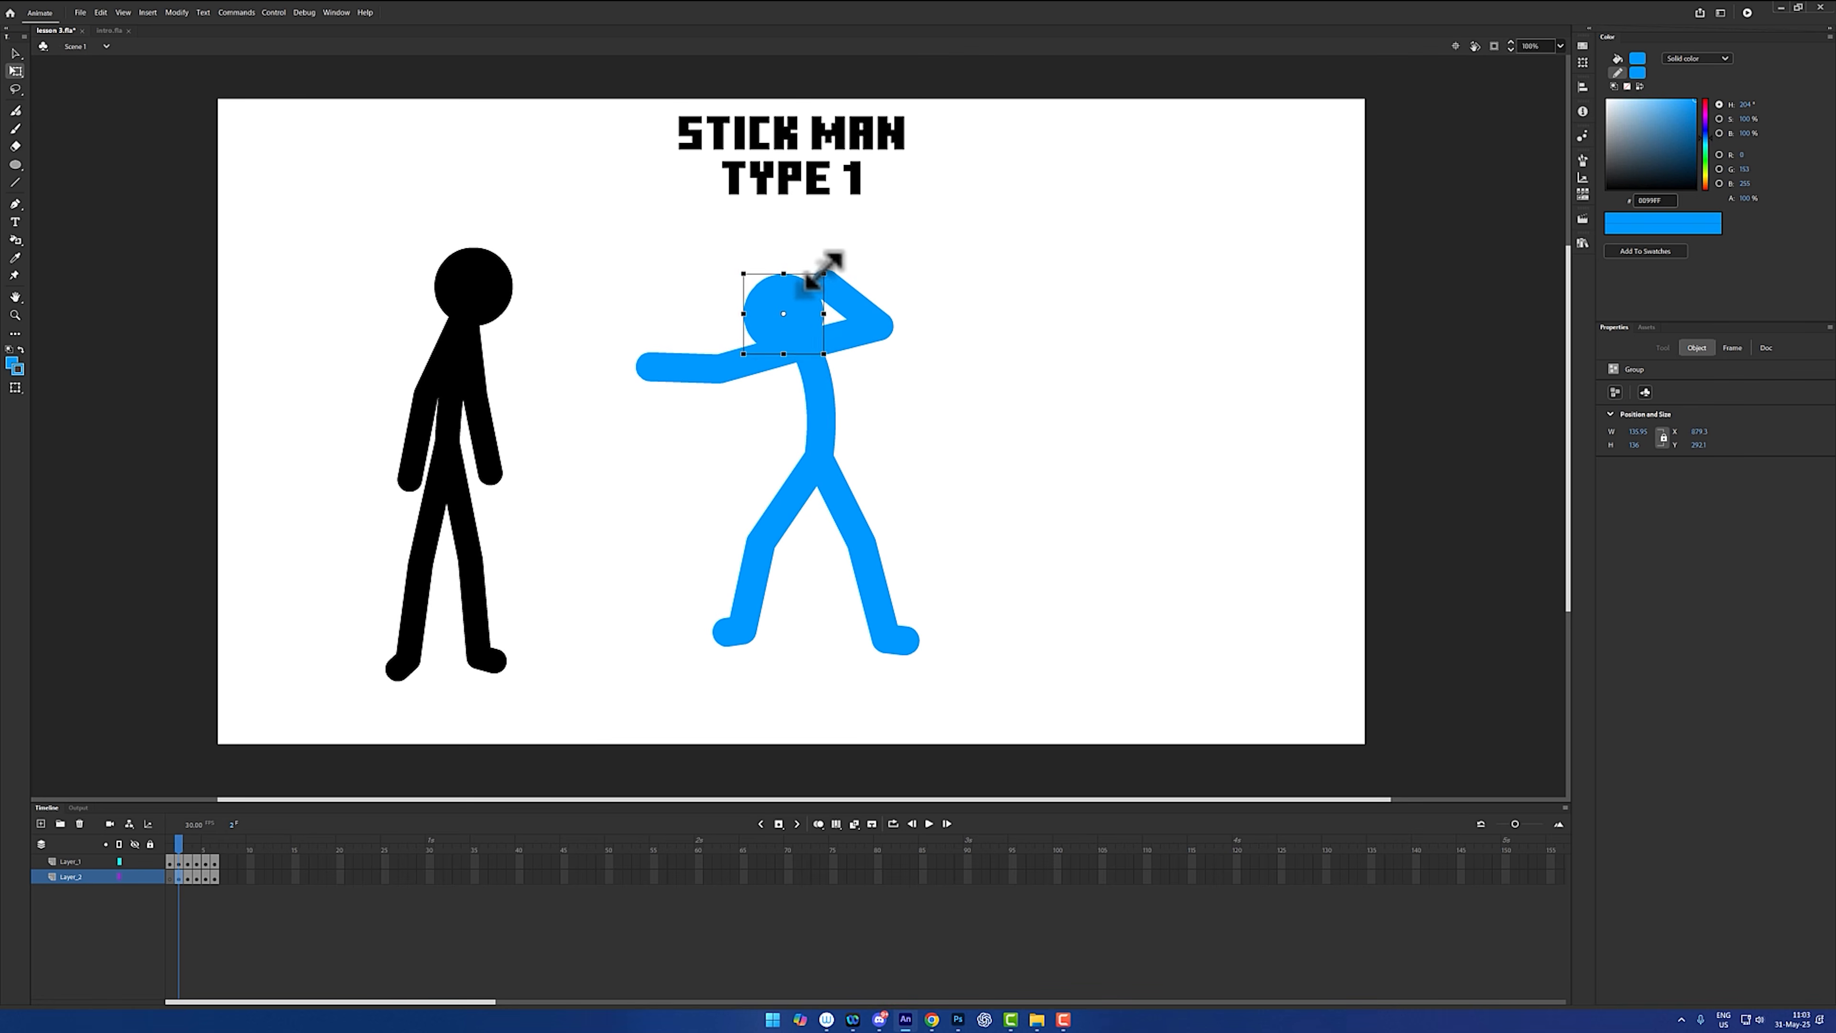
{"action": "left_click", "coordinate": [918, 249]}
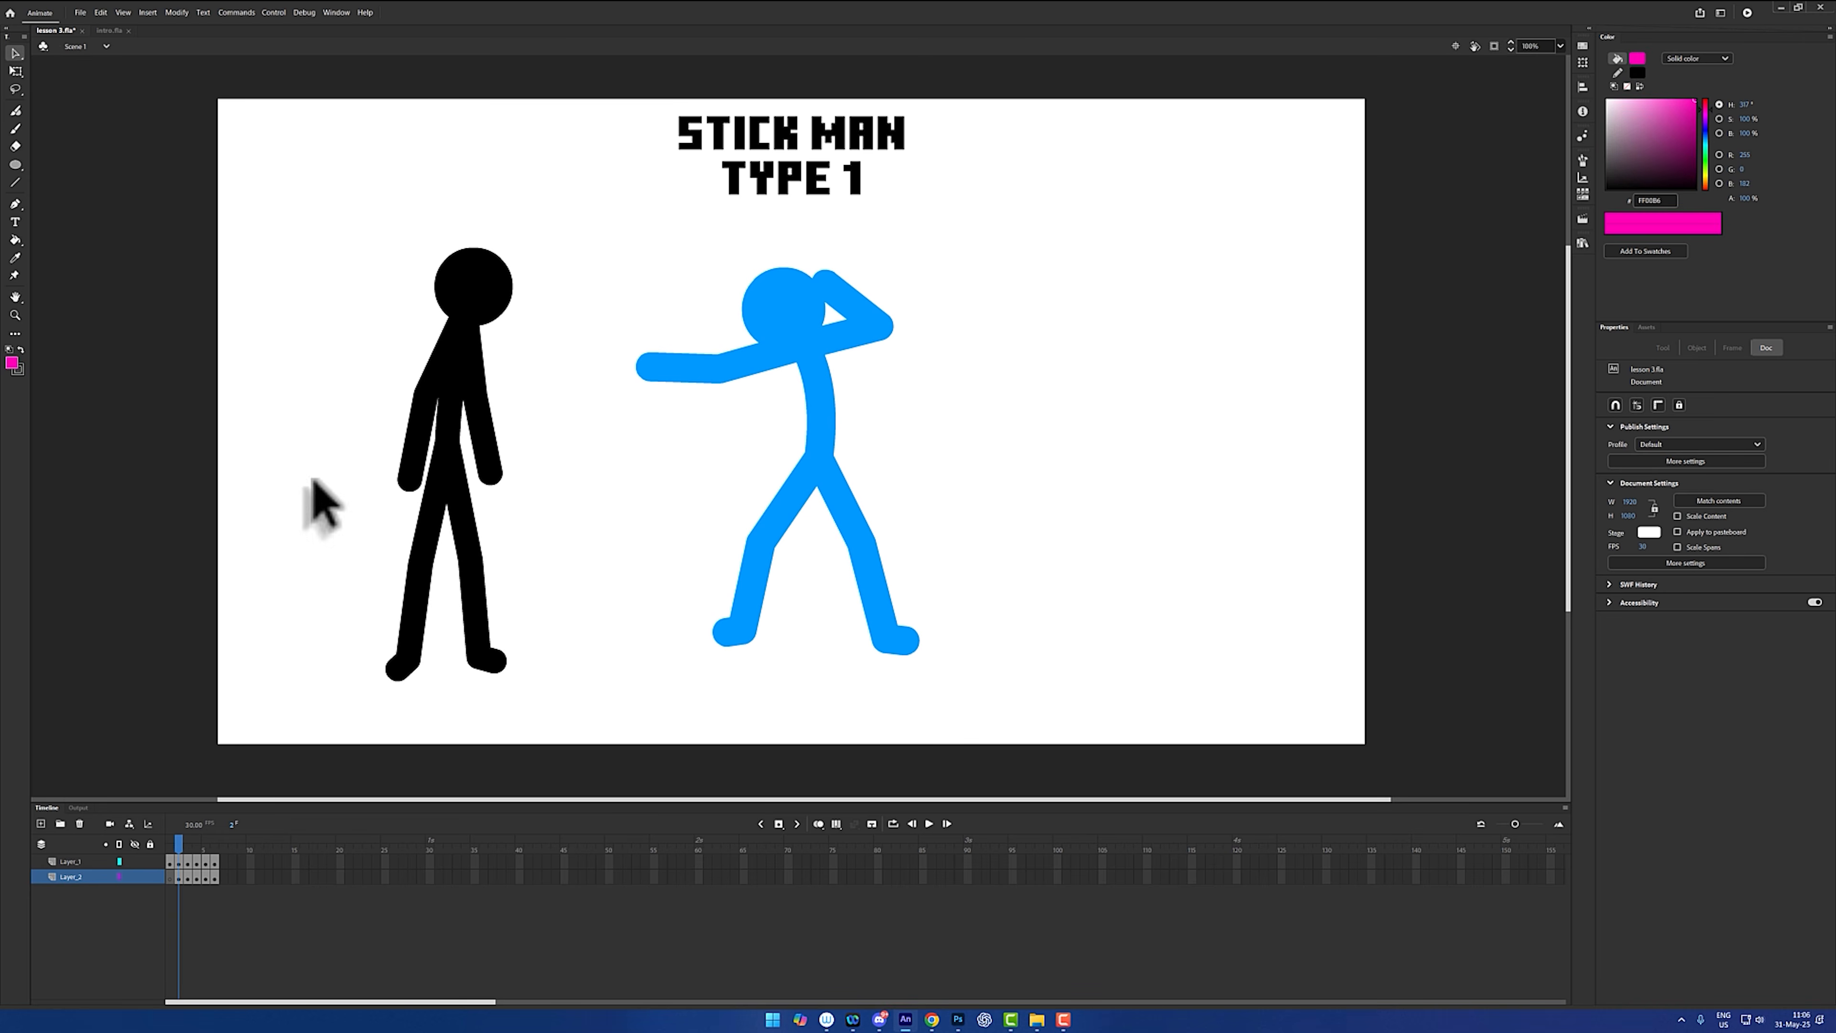
{"action": "left_click_drag", "start_coordinate": [1021, 237], "coordinate": [594, 720]}
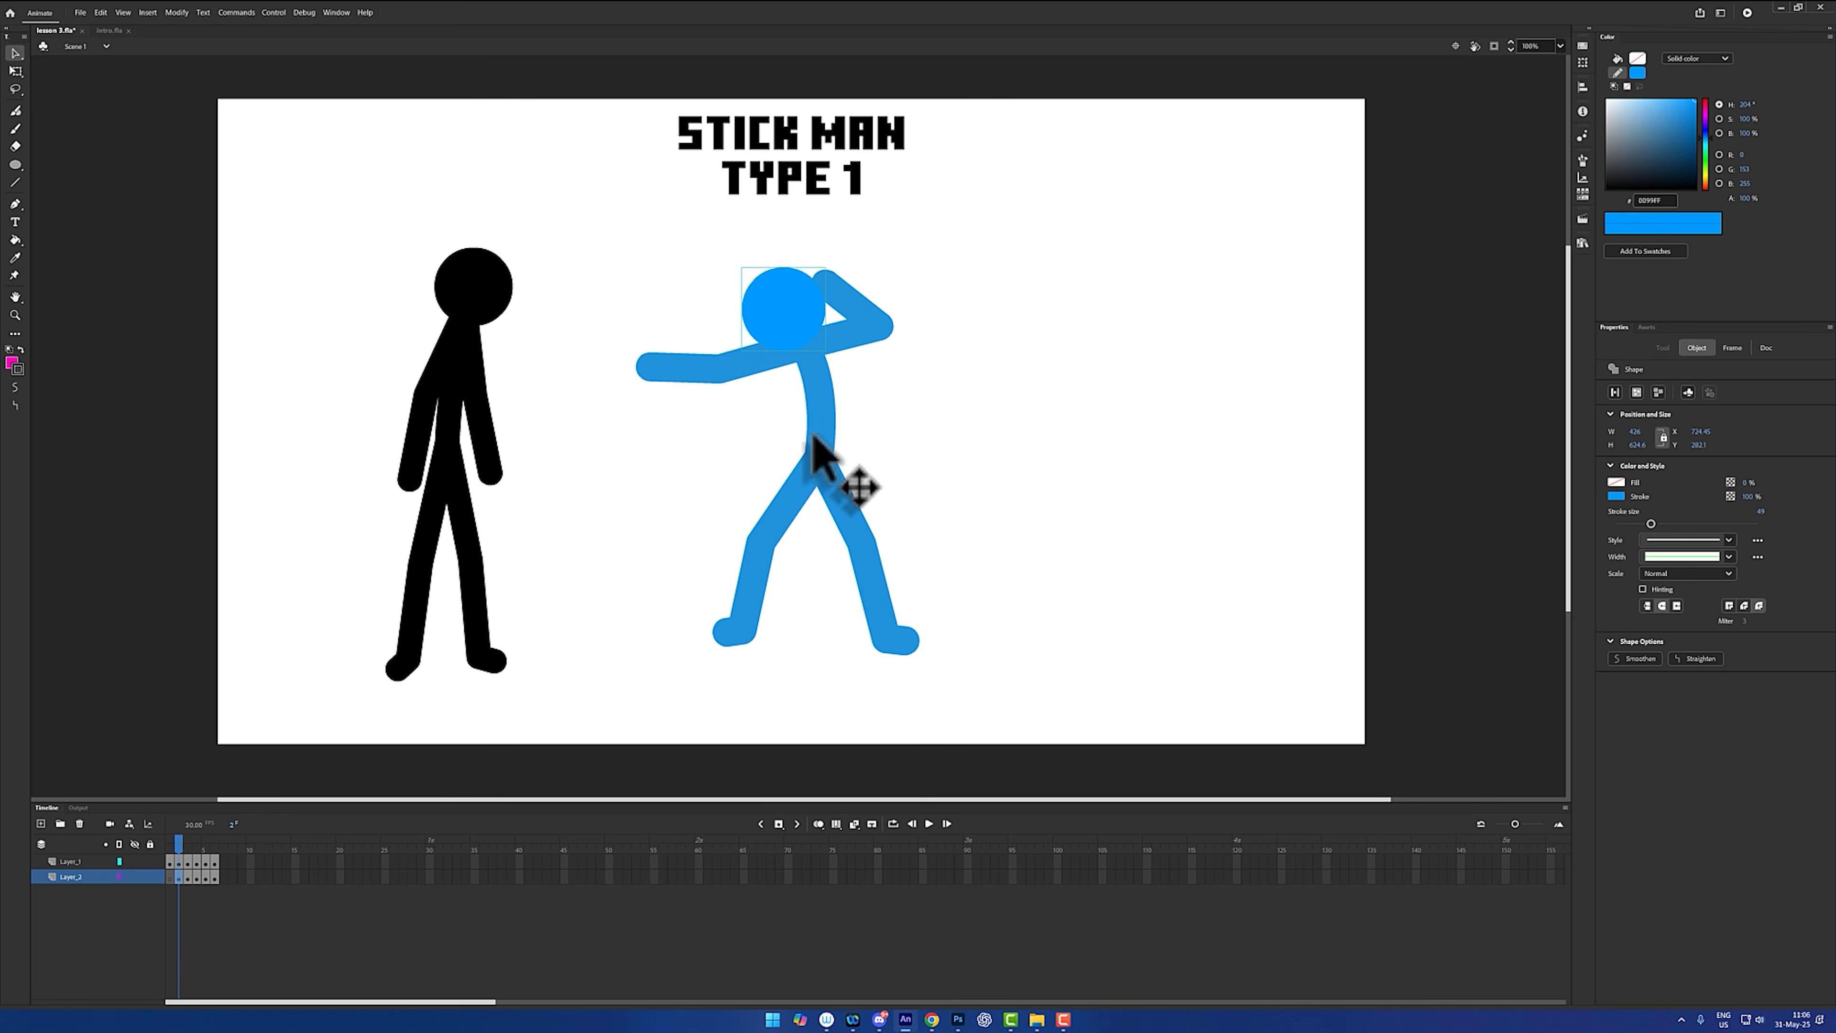
{"action": "left_click_drag", "start_coordinate": [816, 437], "coordinate": [1128, 441]}
{"action": "key", "text": "ctrl+z"}
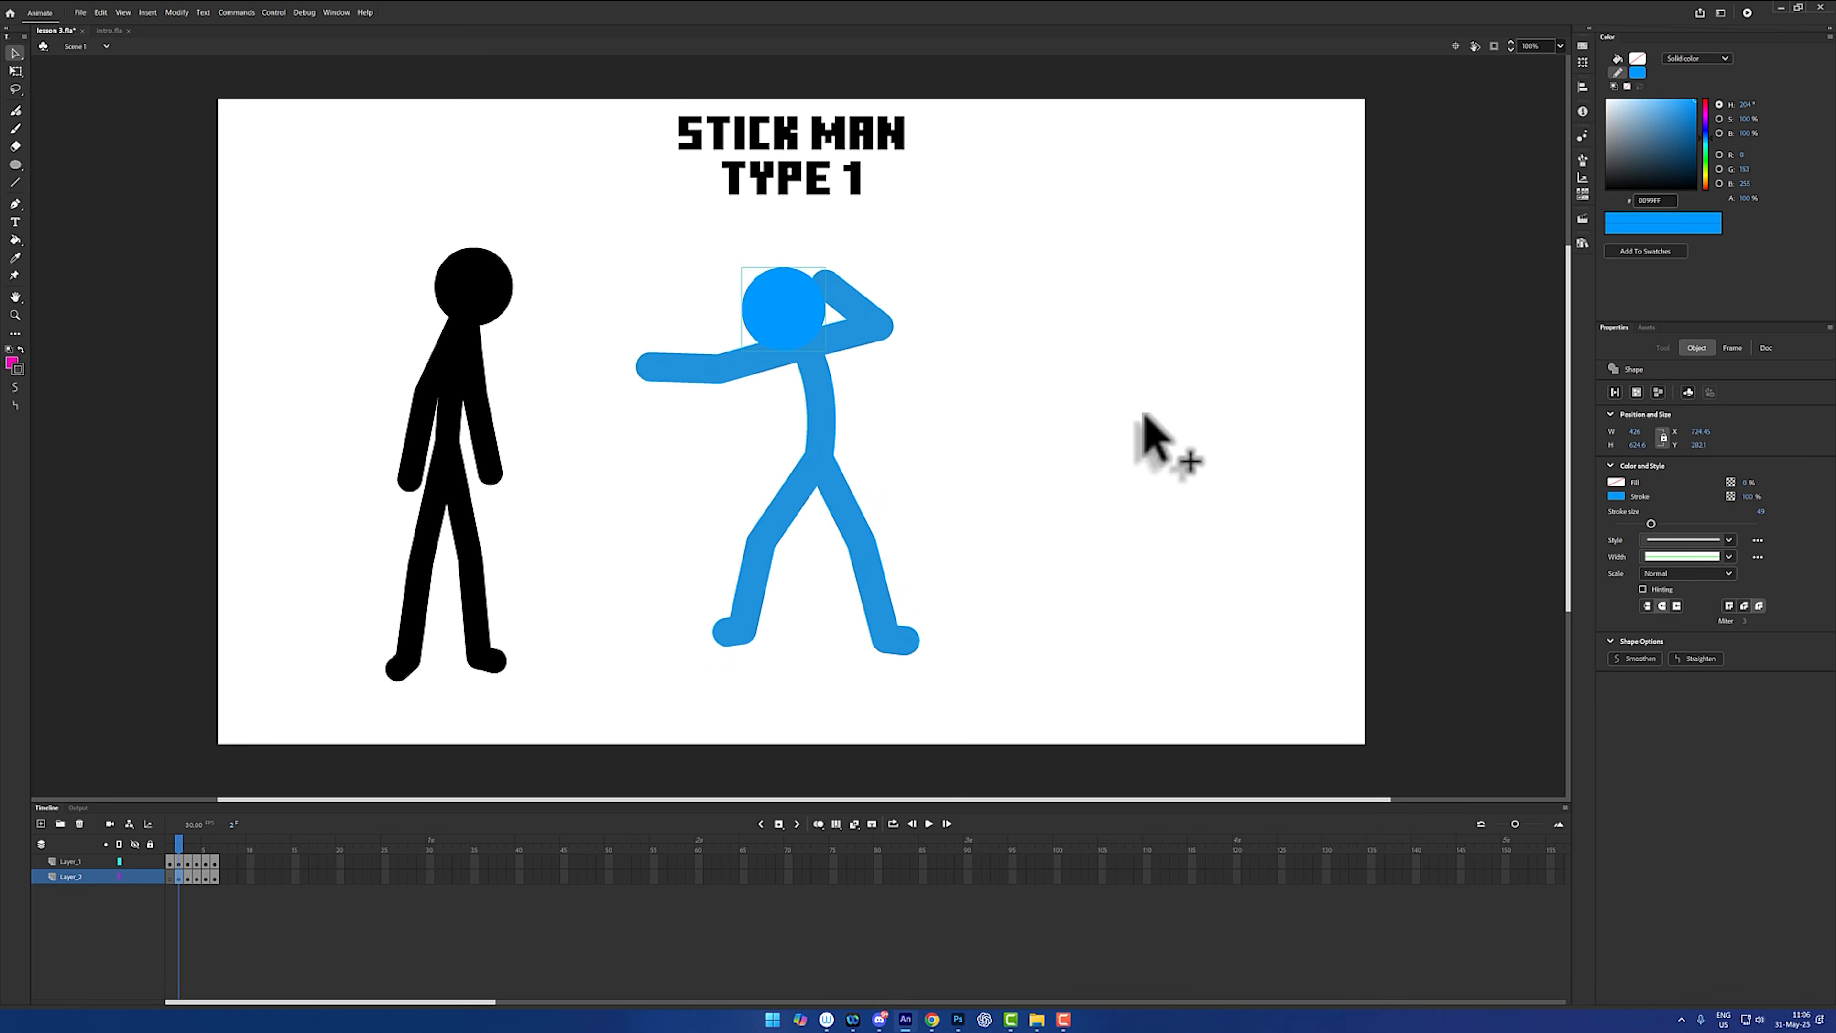
{"action": "left_click_drag", "start_coordinate": [830, 478], "coordinate": [1141, 466]}
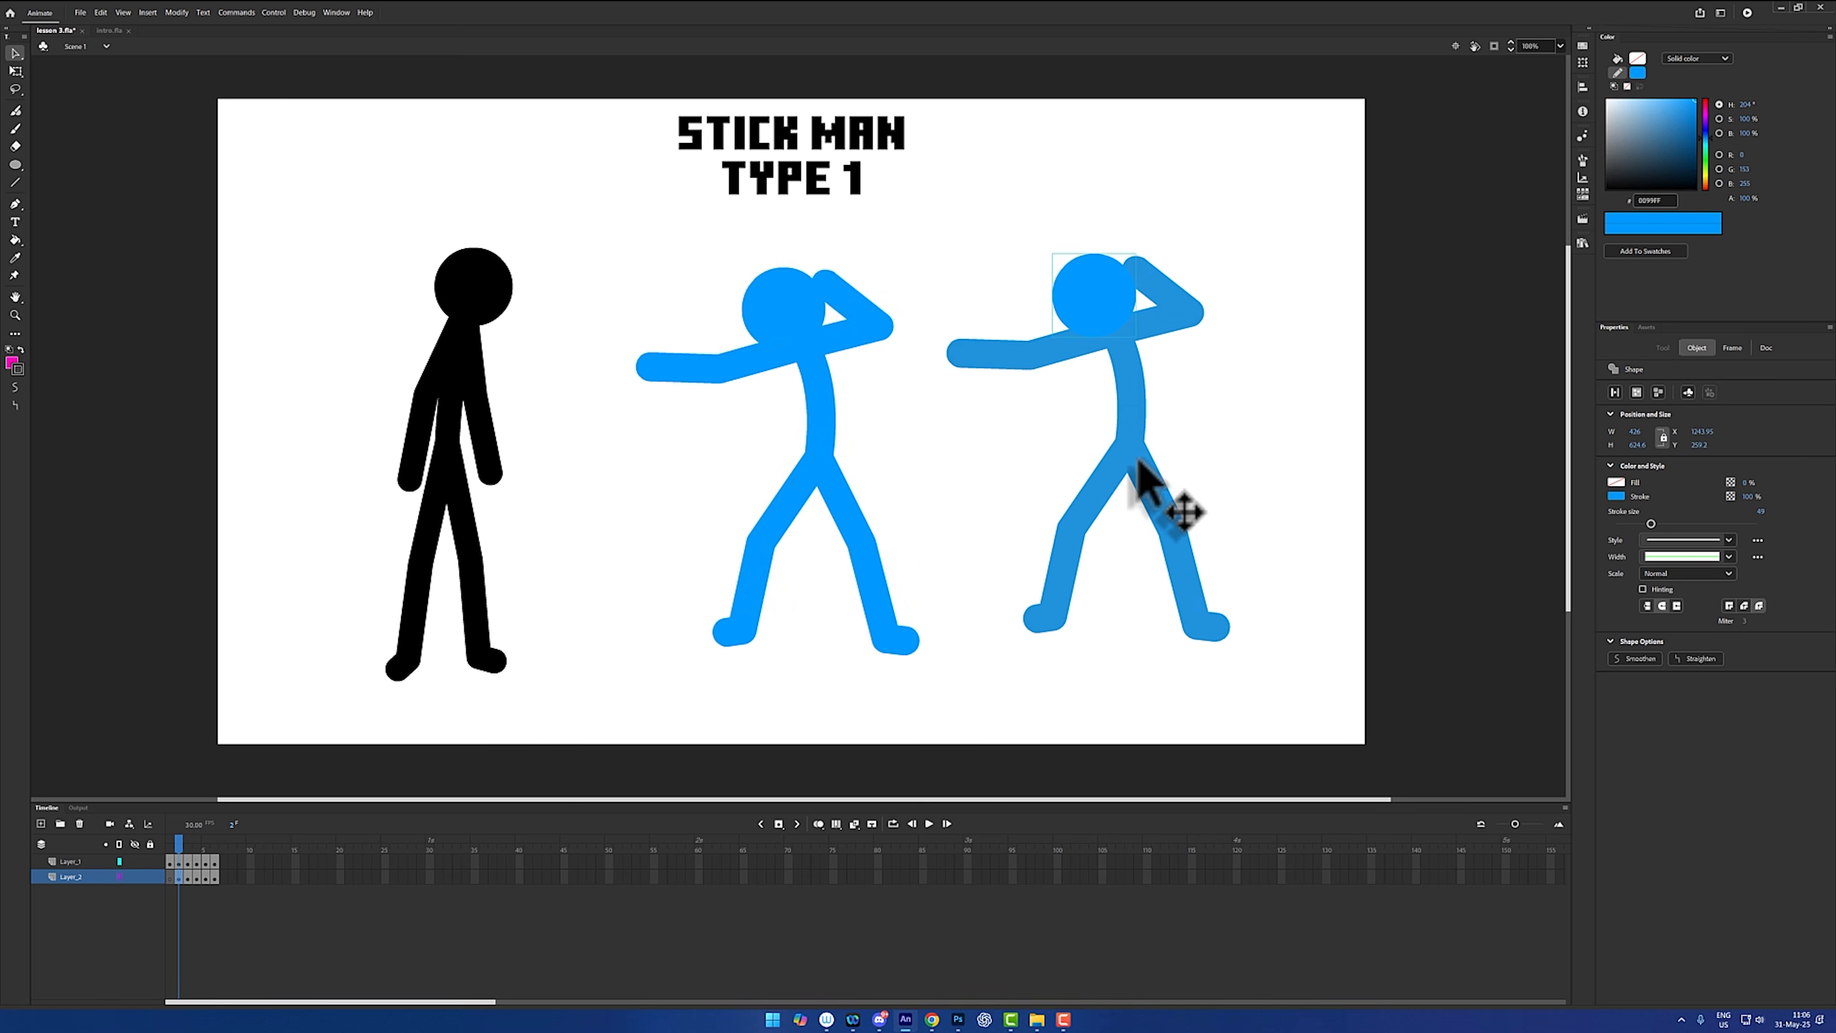
{"action": "key", "text": "Delete"}
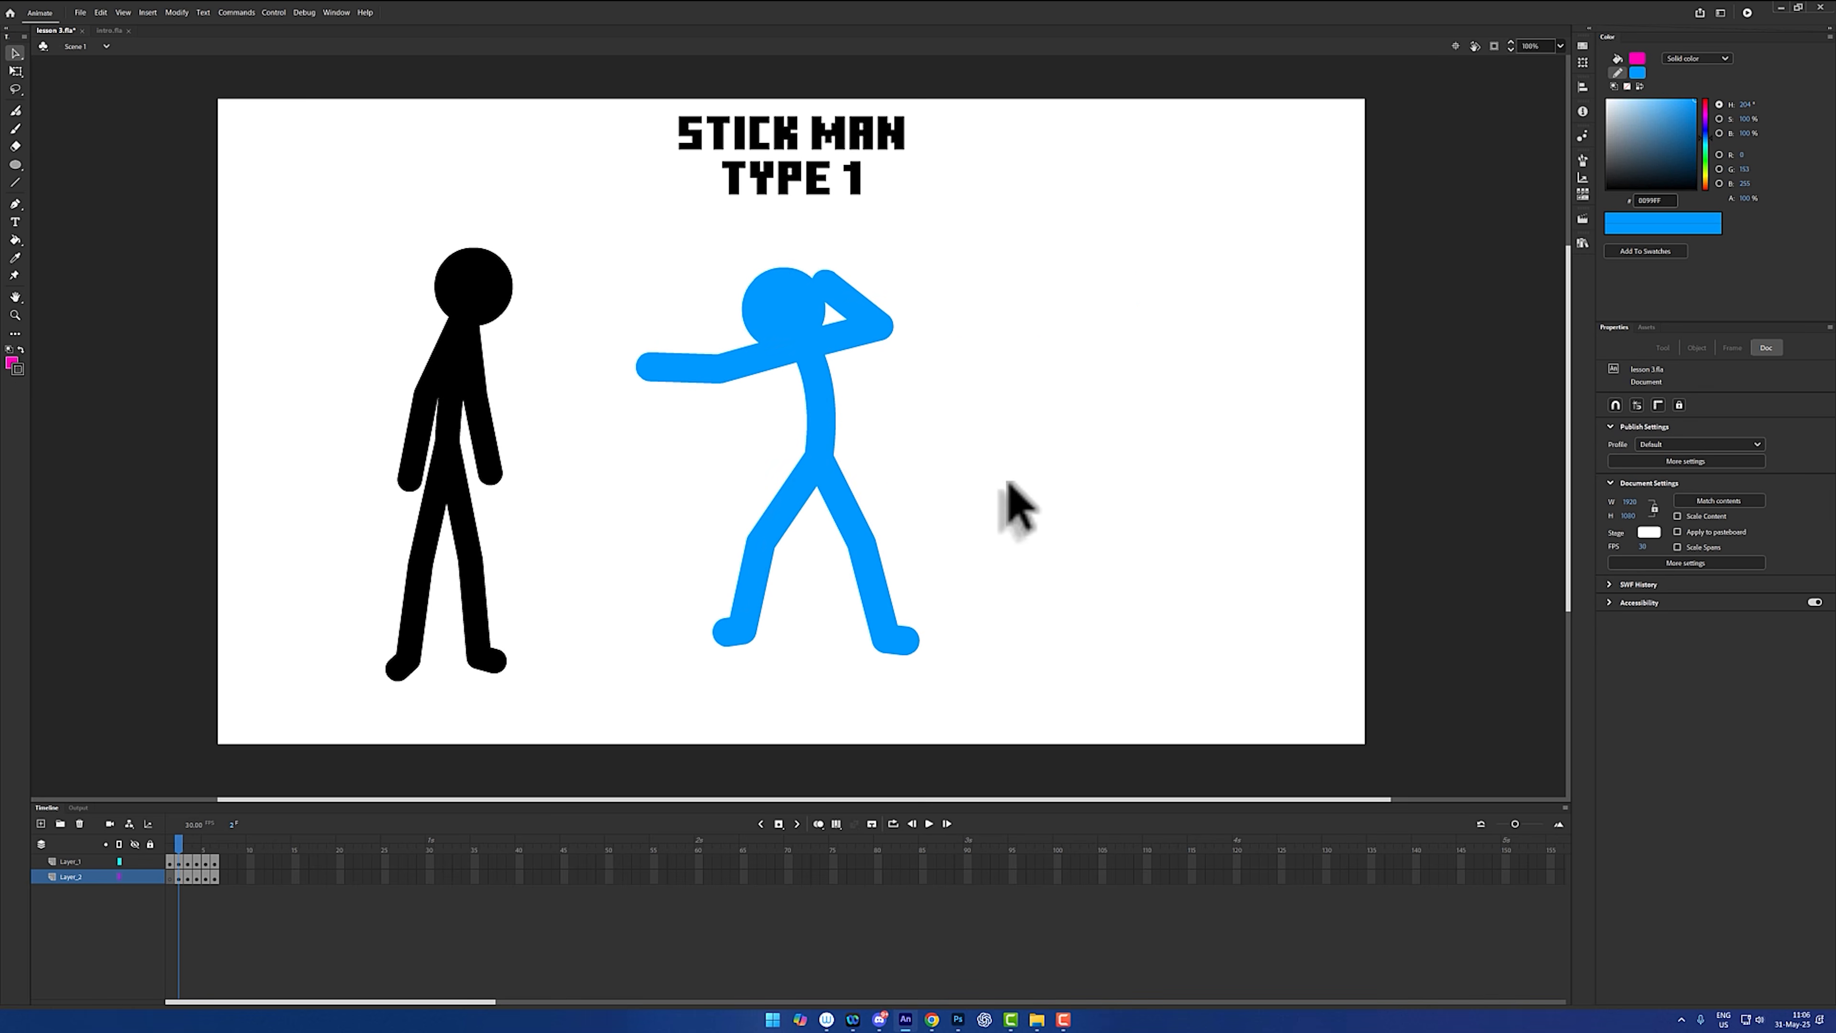
- Duplicate the whole blue figure, placing the copy level with the original in the empty space behind it
{"action": "left_click_drag", "start_coordinate": [1015, 251], "coordinate": [598, 667]}
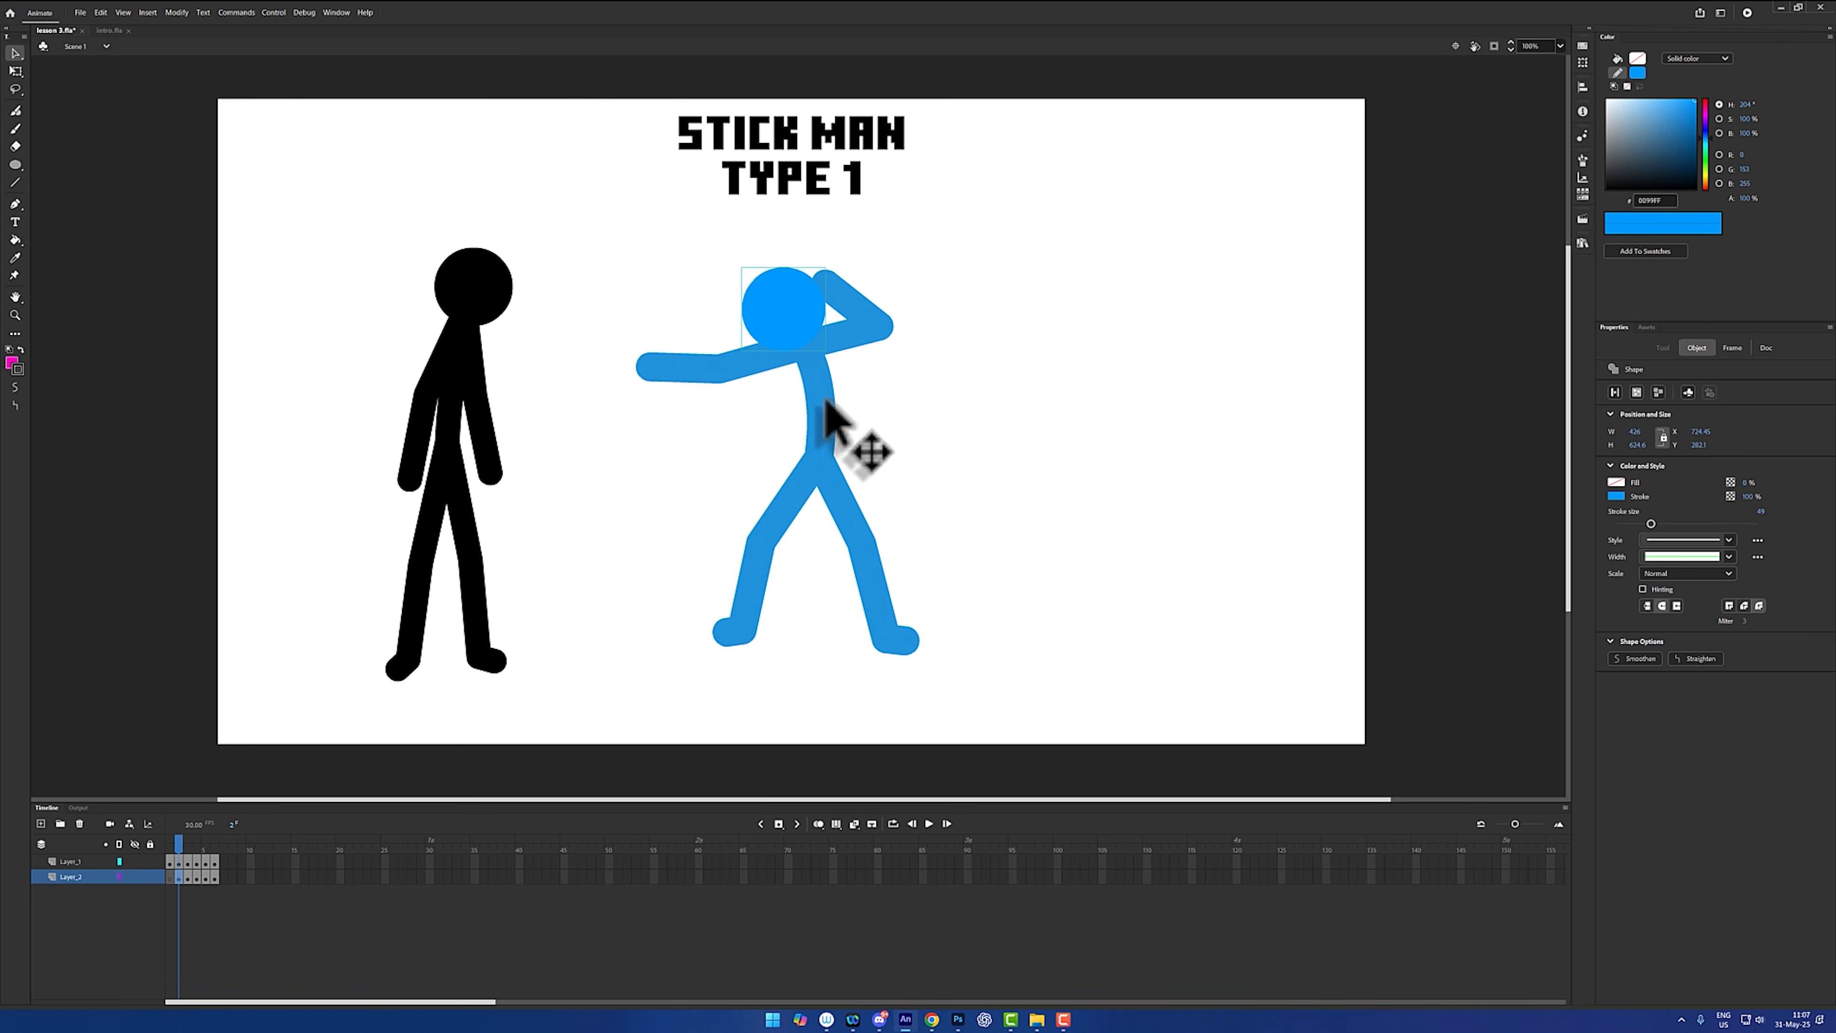
{"action": "left_click_drag", "start_coordinate": [822, 408], "coordinate": [1124, 425]}
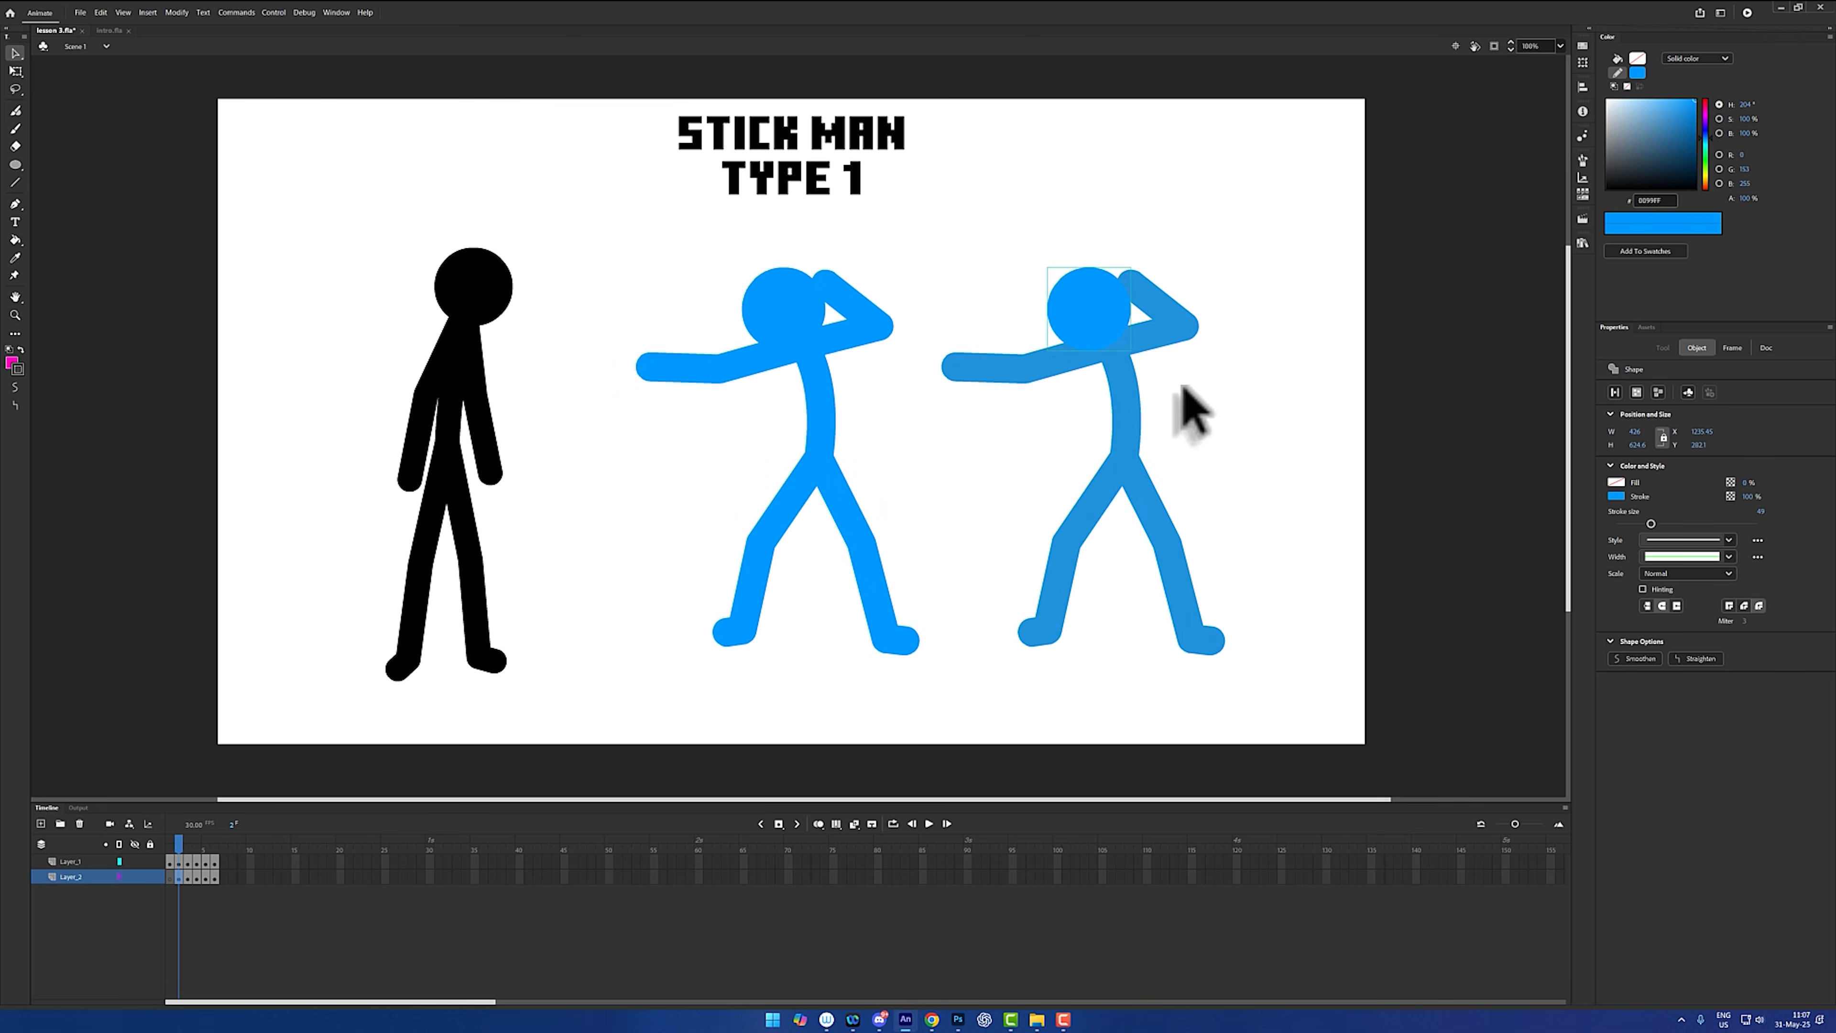
{"action": "left_click", "coordinate": [1183, 387]}
- Recolour all the body and limb lines of the duplicated figure pink, leaving out its grouped head
{"action": "double_click", "coordinate": [1125, 423]}
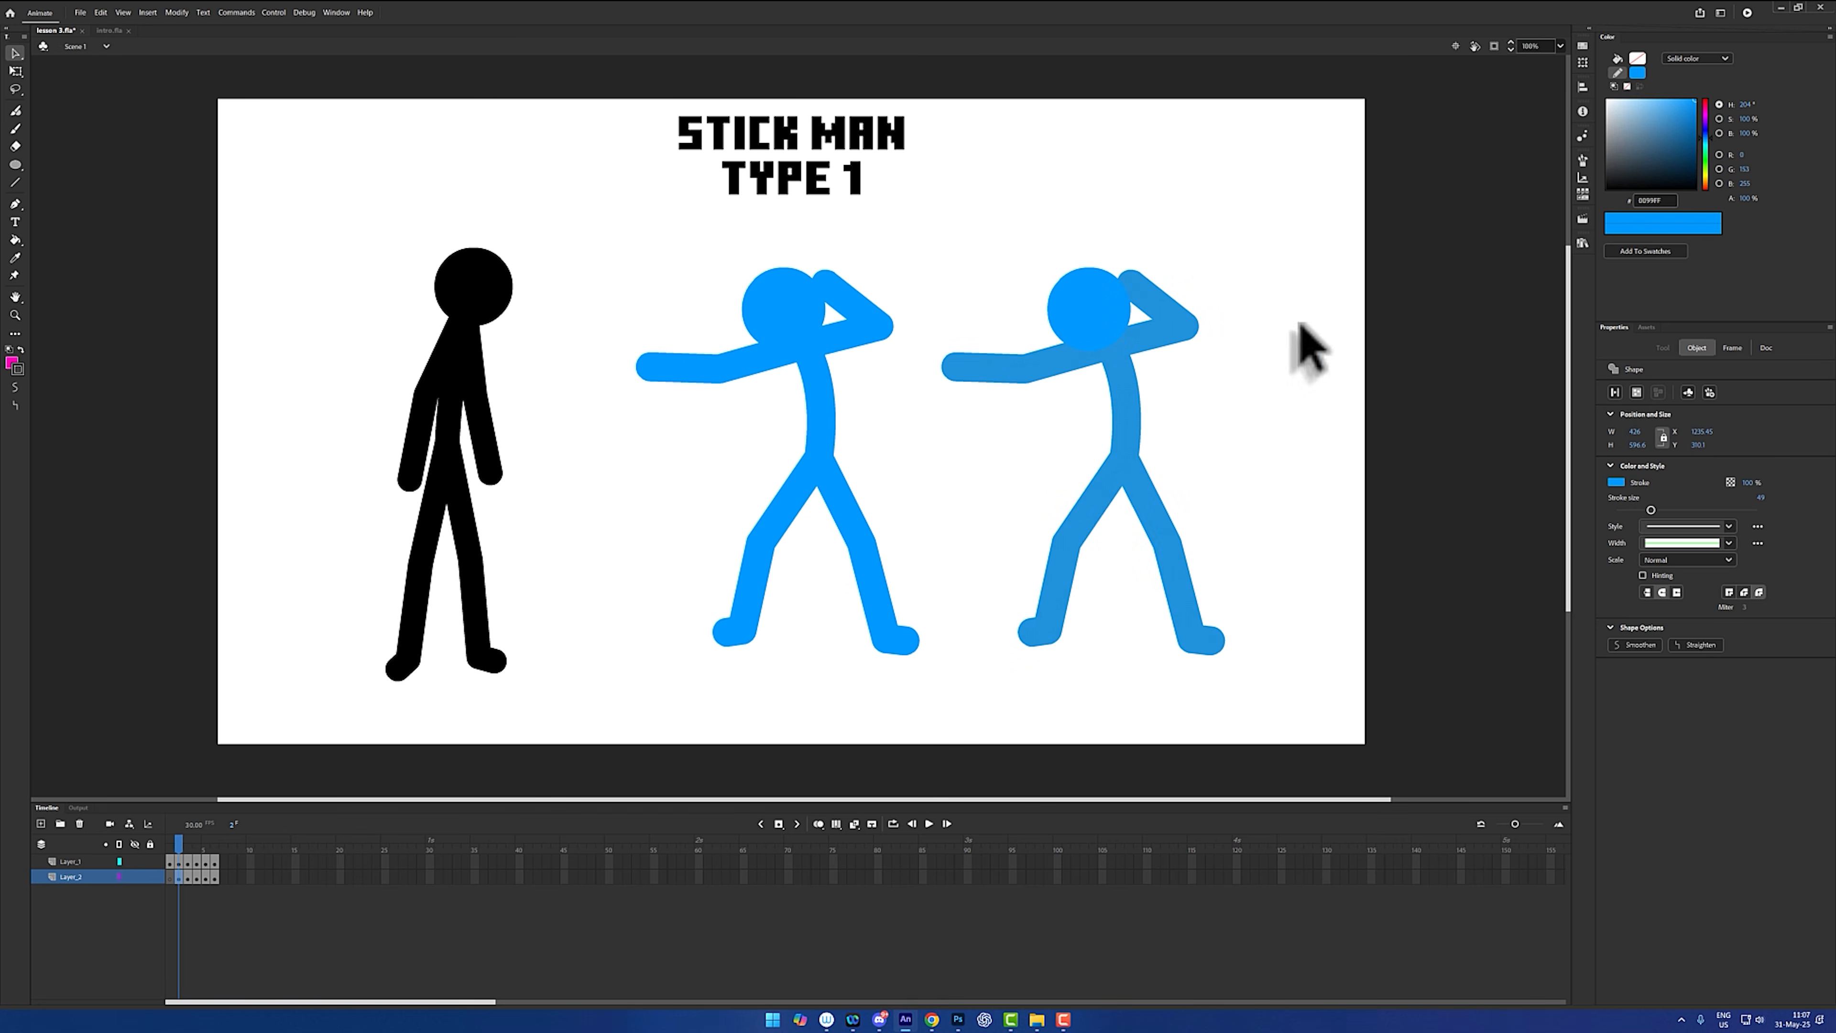
{"action": "left_click_drag", "start_coordinate": [1706, 121], "coordinate": [1708, 113]}
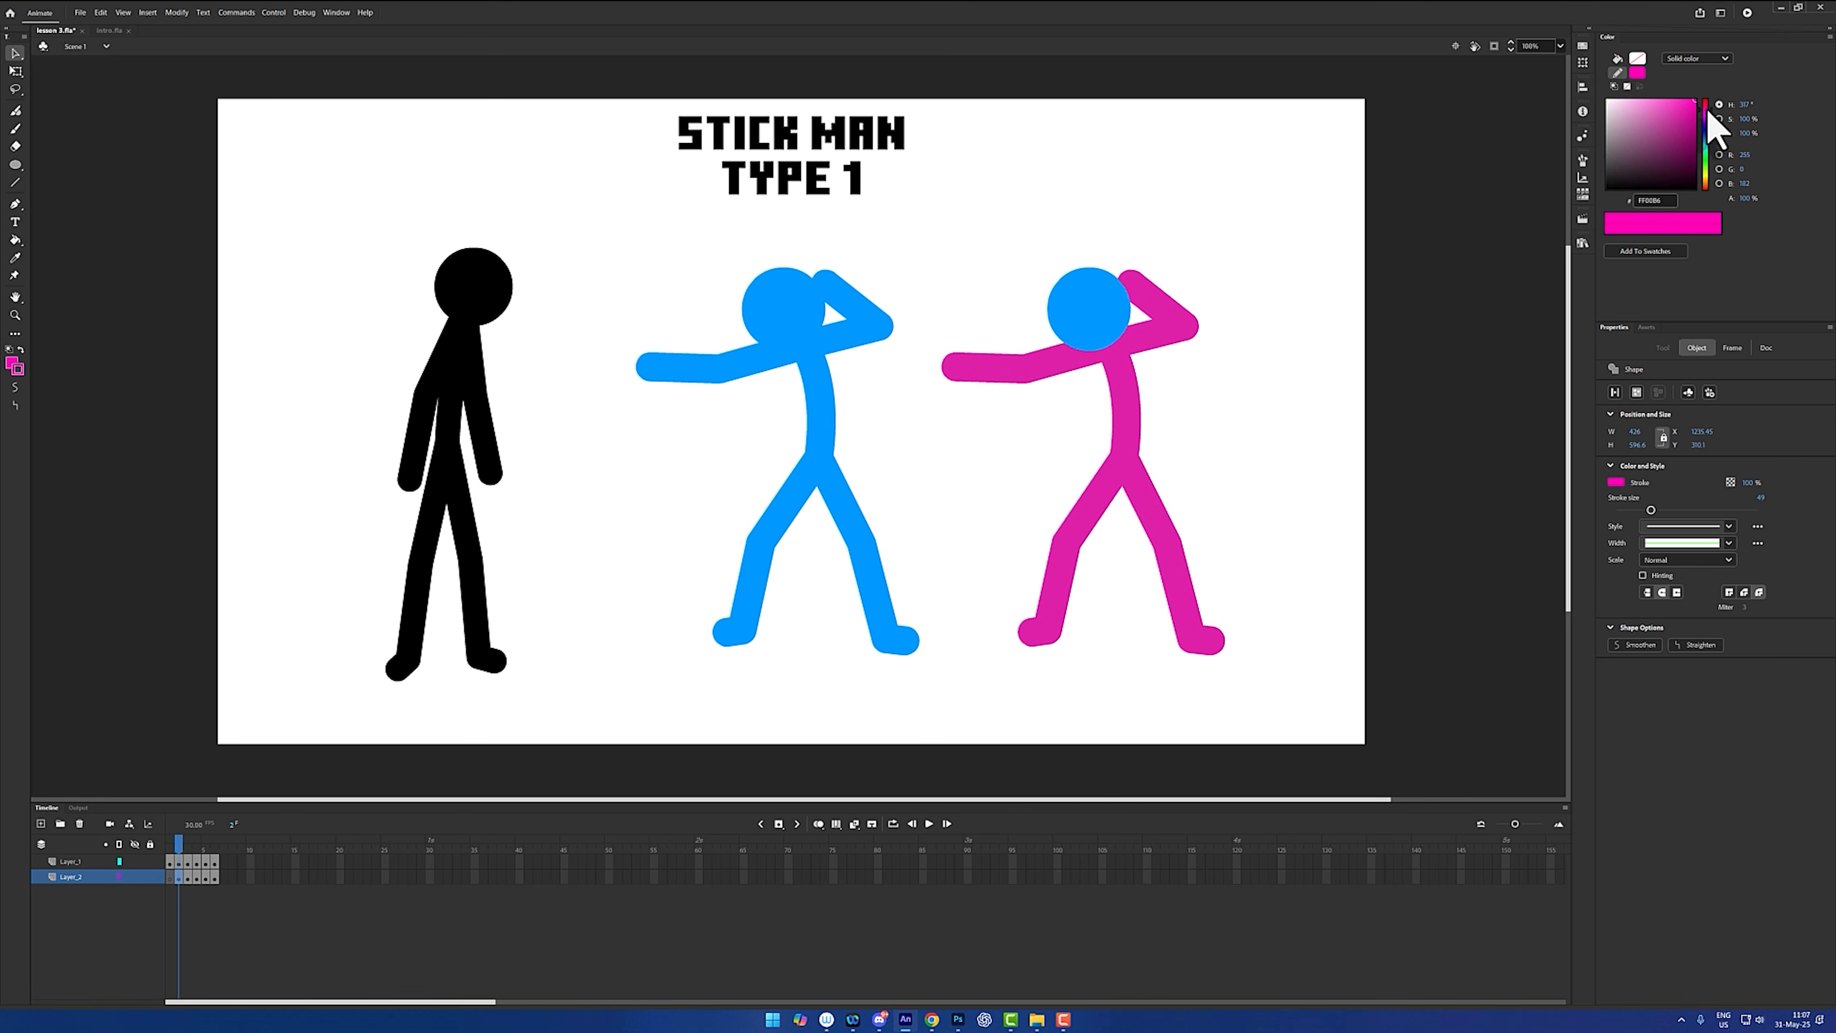
{"action": "left_click", "coordinate": [1271, 316]}
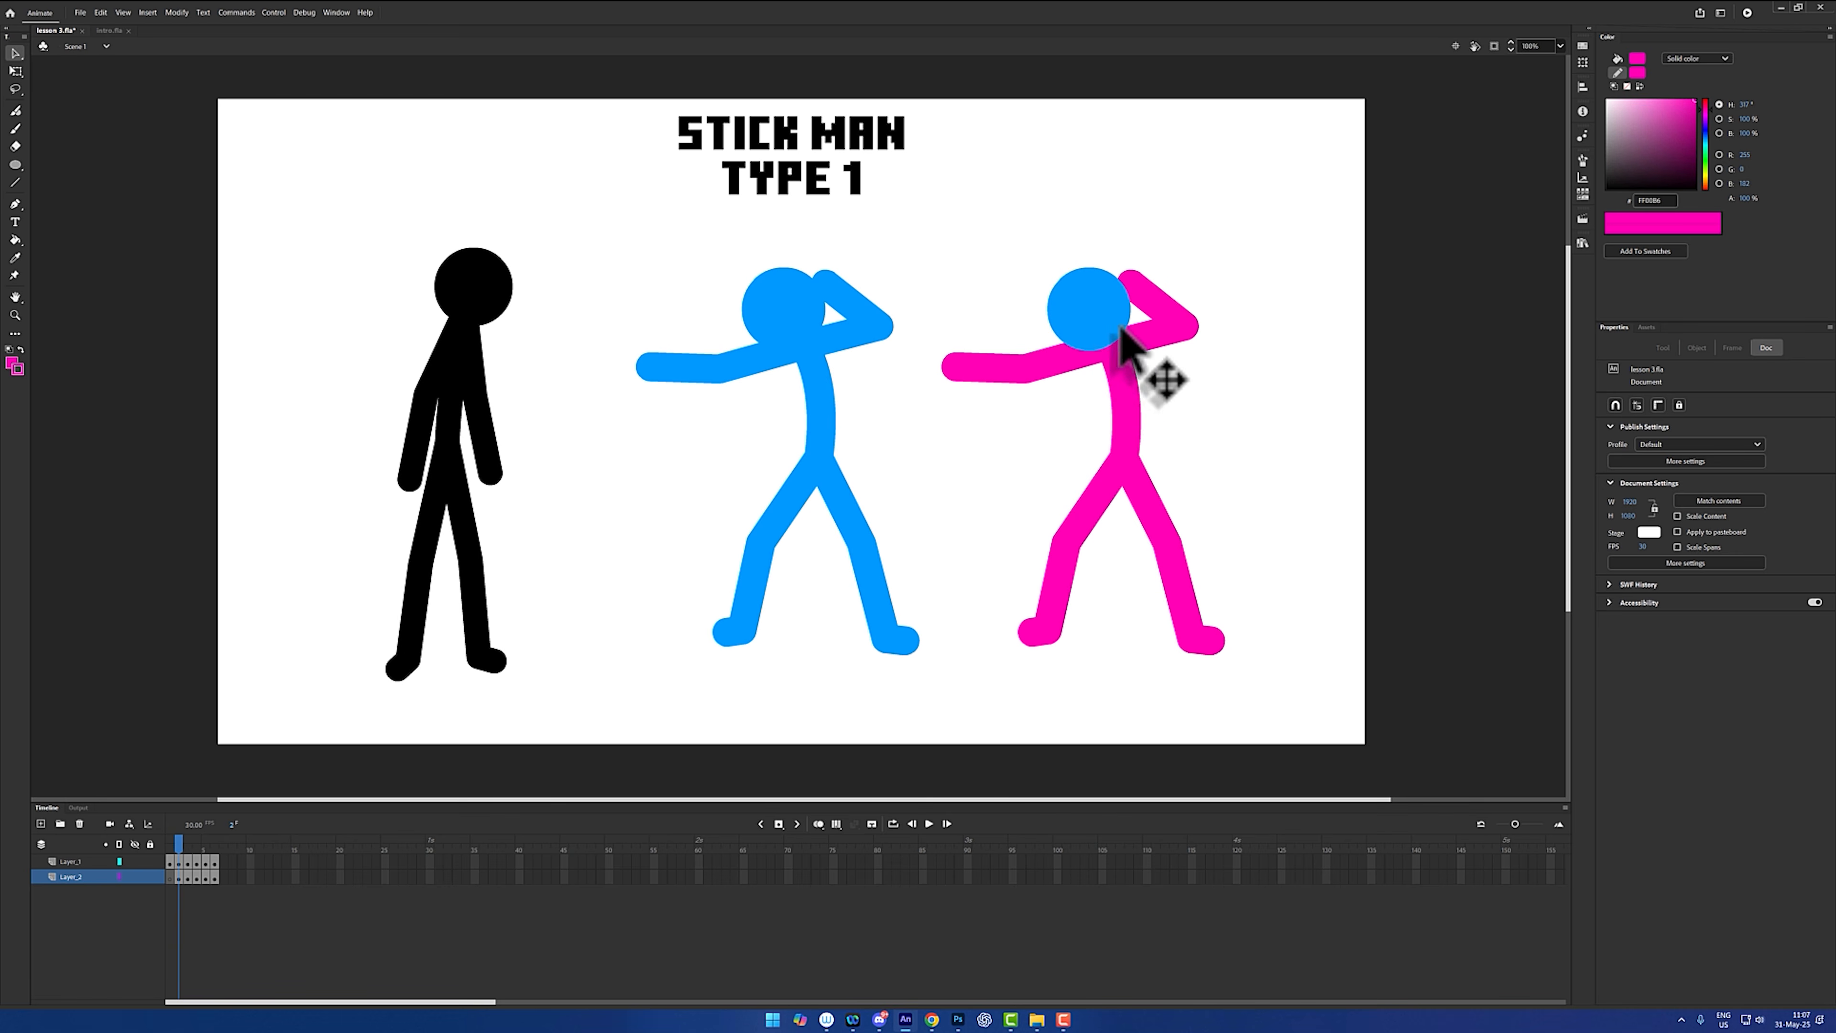
{"action": "left_click", "coordinate": [1106, 326]}
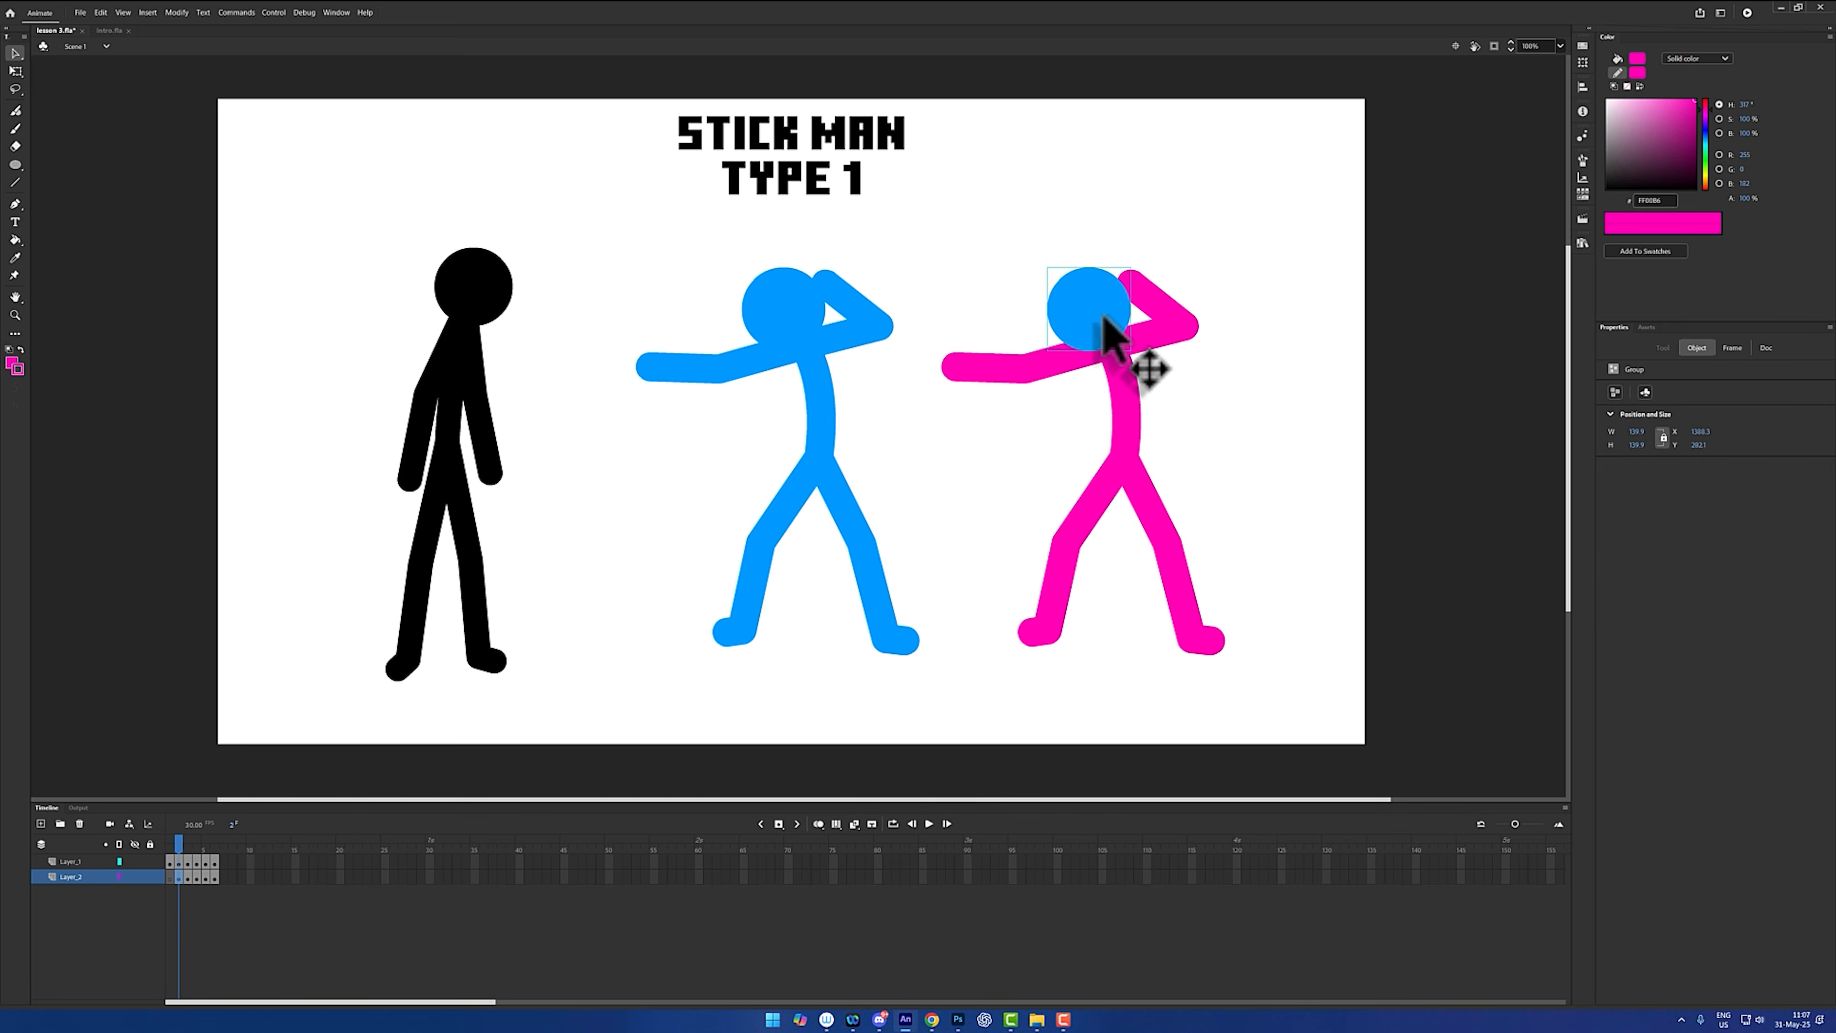
{"action": "double_click", "coordinate": [1106, 329]}
{"action": "left_click", "coordinate": [1100, 322]}
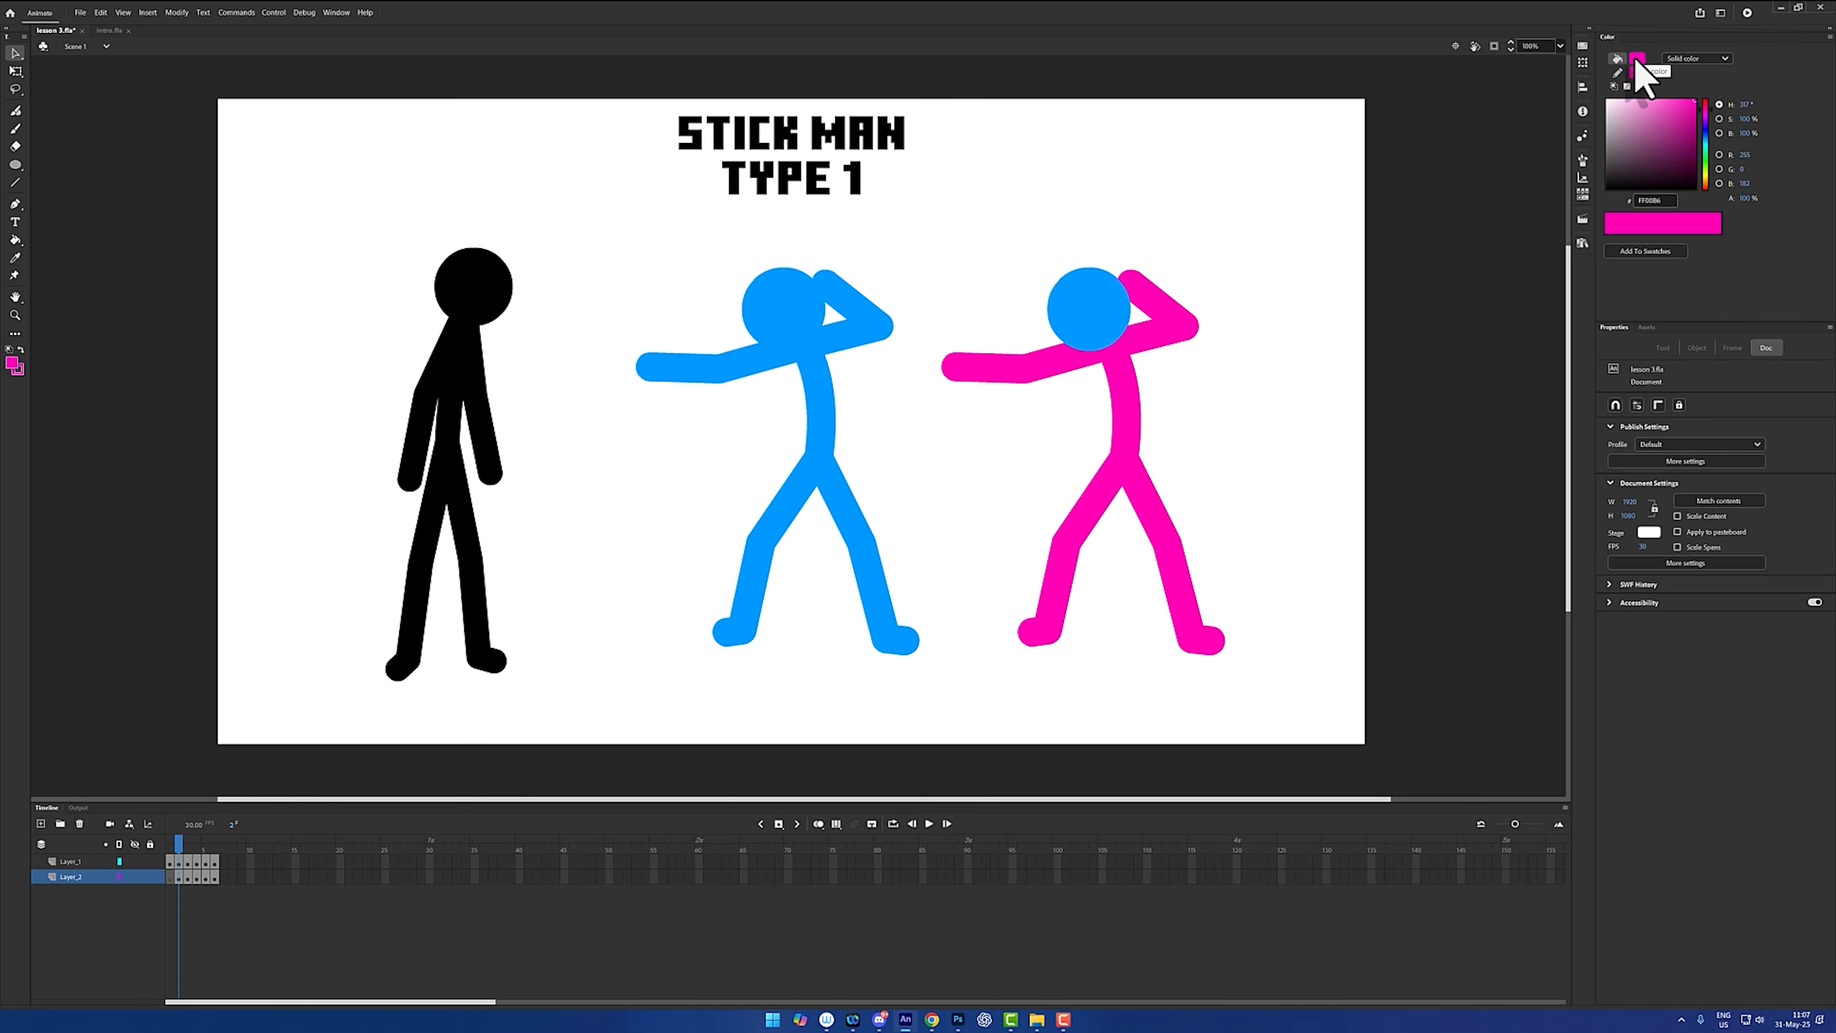
{"action": "left_click", "coordinate": [1638, 60]}
{"action": "left_click", "coordinate": [1570, 108]}
{"action": "left_click", "coordinate": [1635, 60]}
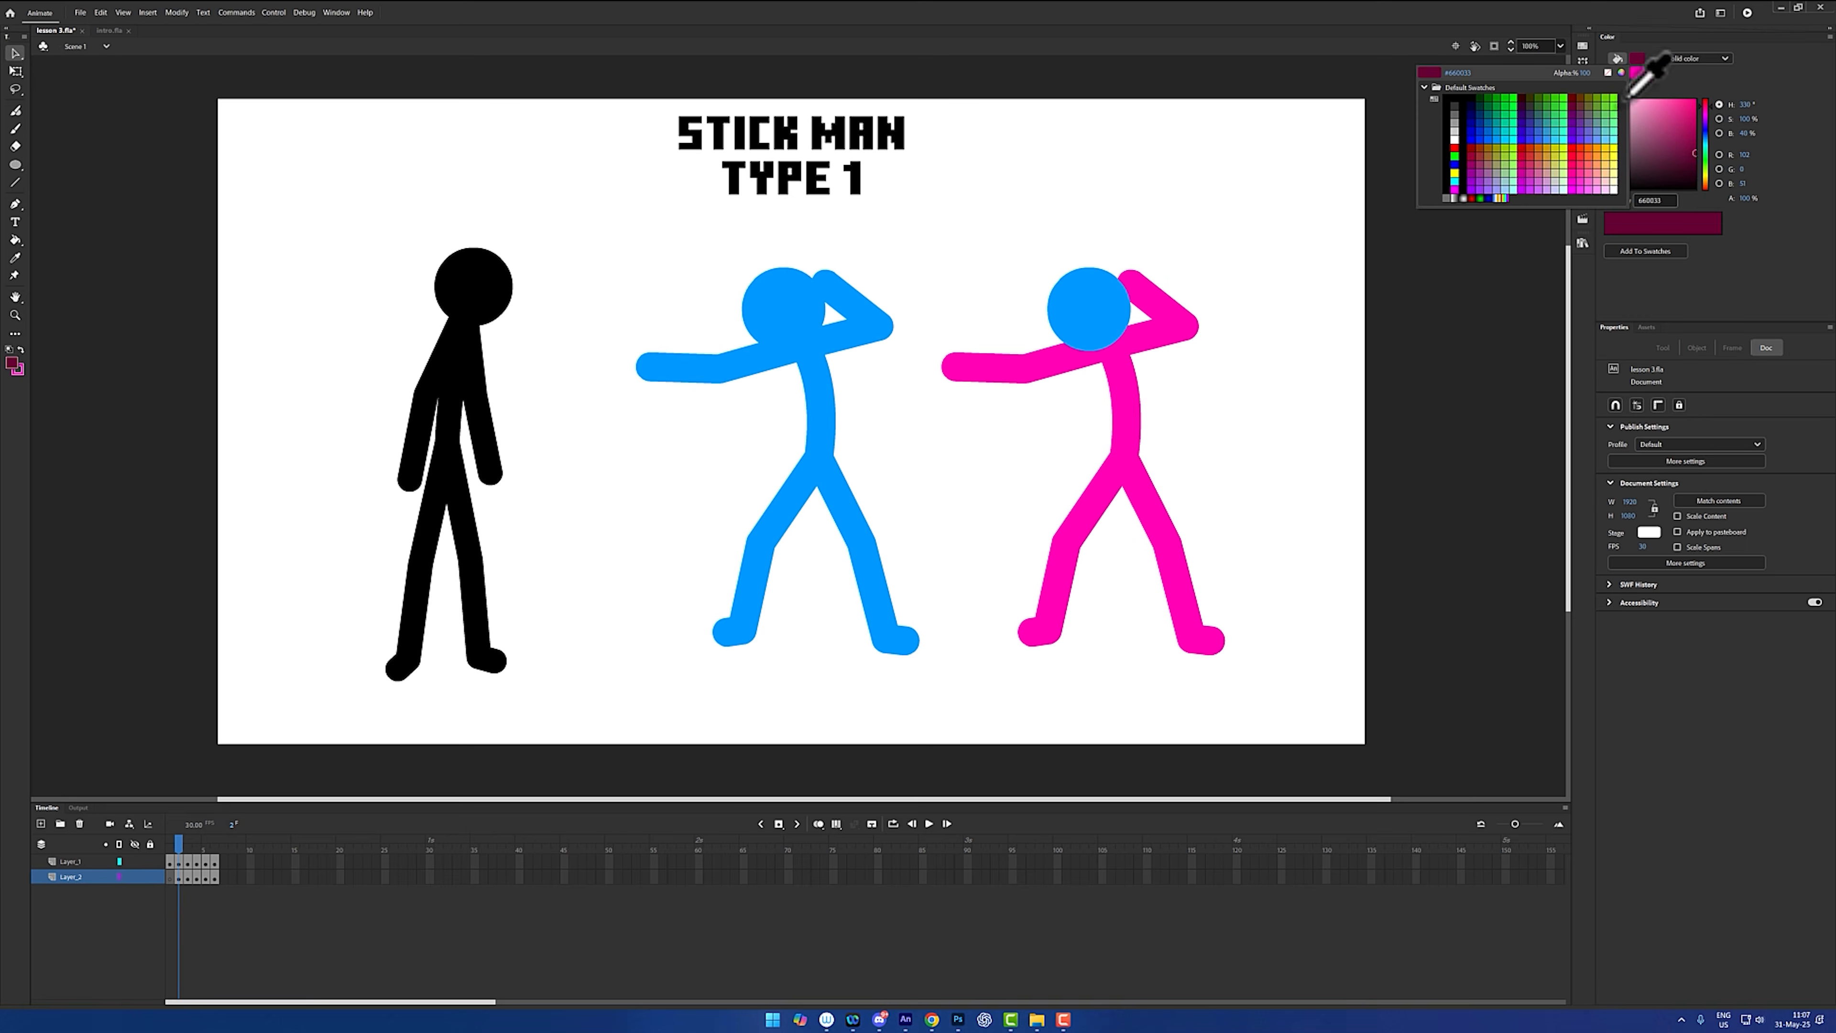
{"action": "left_click", "coordinate": [1613, 98]}
{"action": "left_click", "coordinate": [1639, 61]}
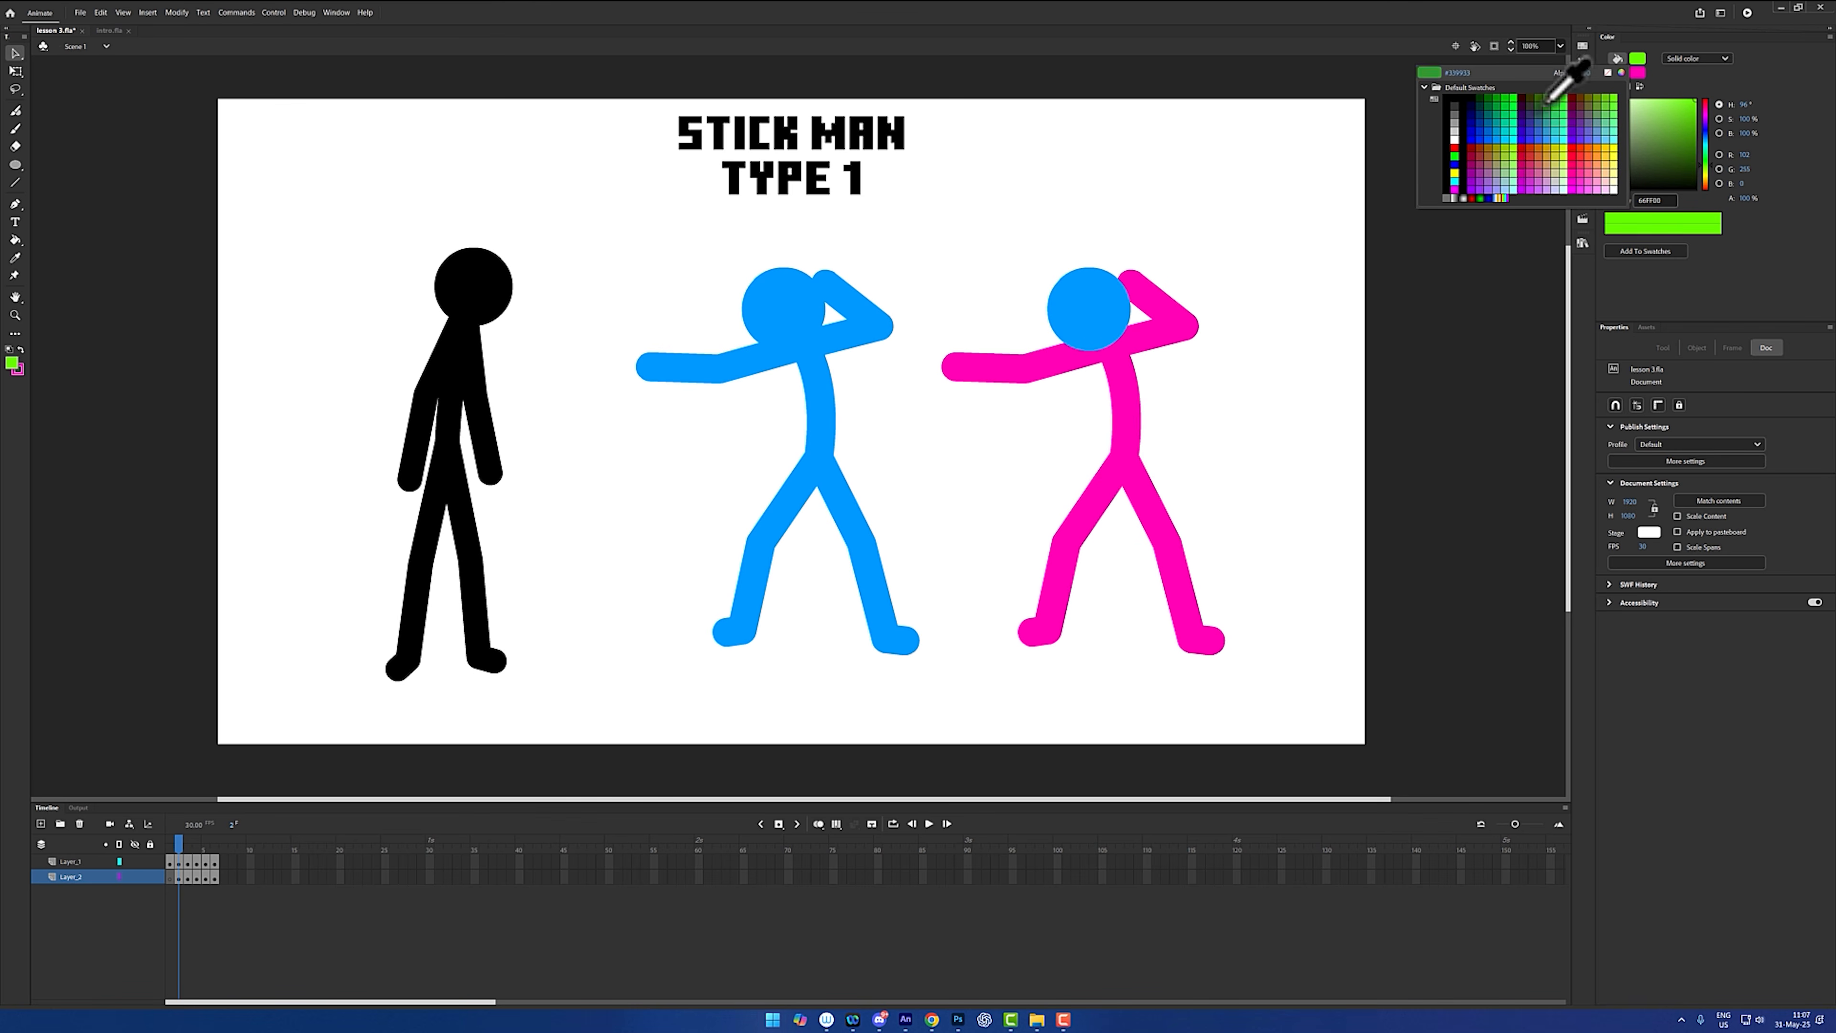
{"action": "left_click", "coordinate": [1122, 363]}
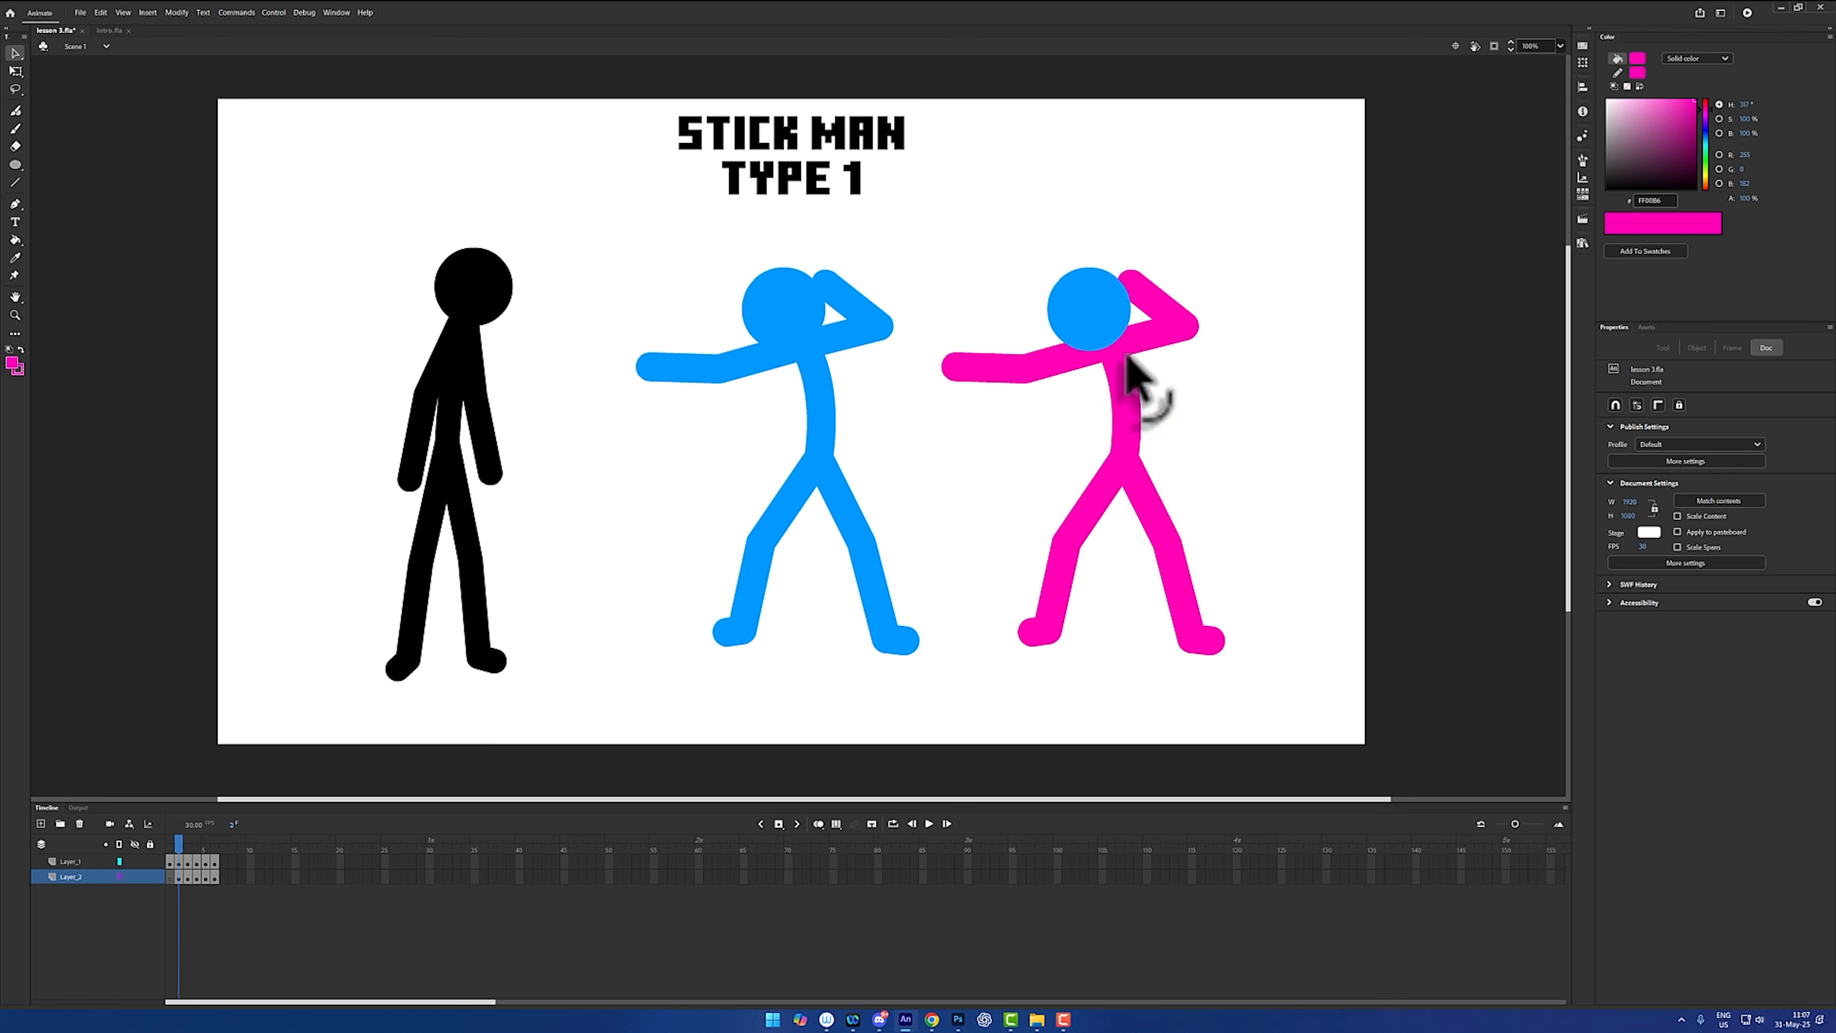
- Fill the duplicated figure's head with pink inside its group using the Paint Bucket, and return to the main scene
{"action": "left_click", "coordinate": [1103, 317]}
{"action": "double_click", "coordinate": [1104, 318]}
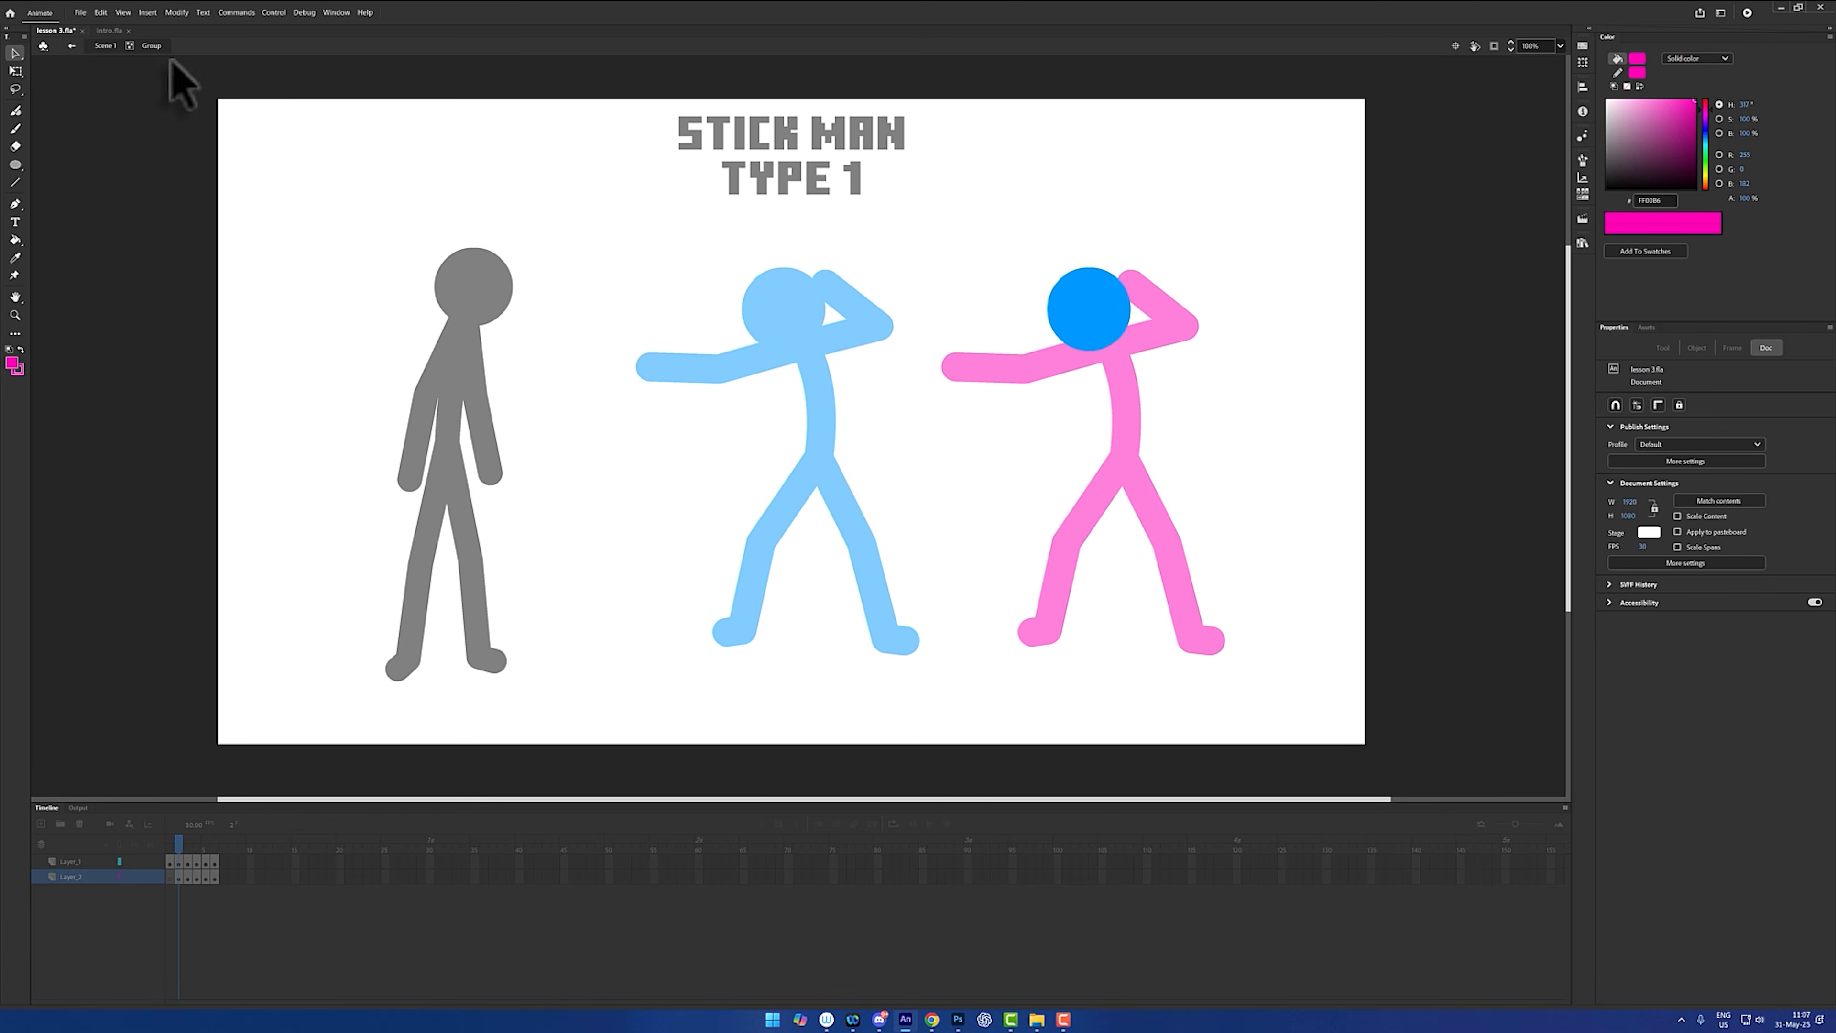
{"action": "key", "text": "k"}
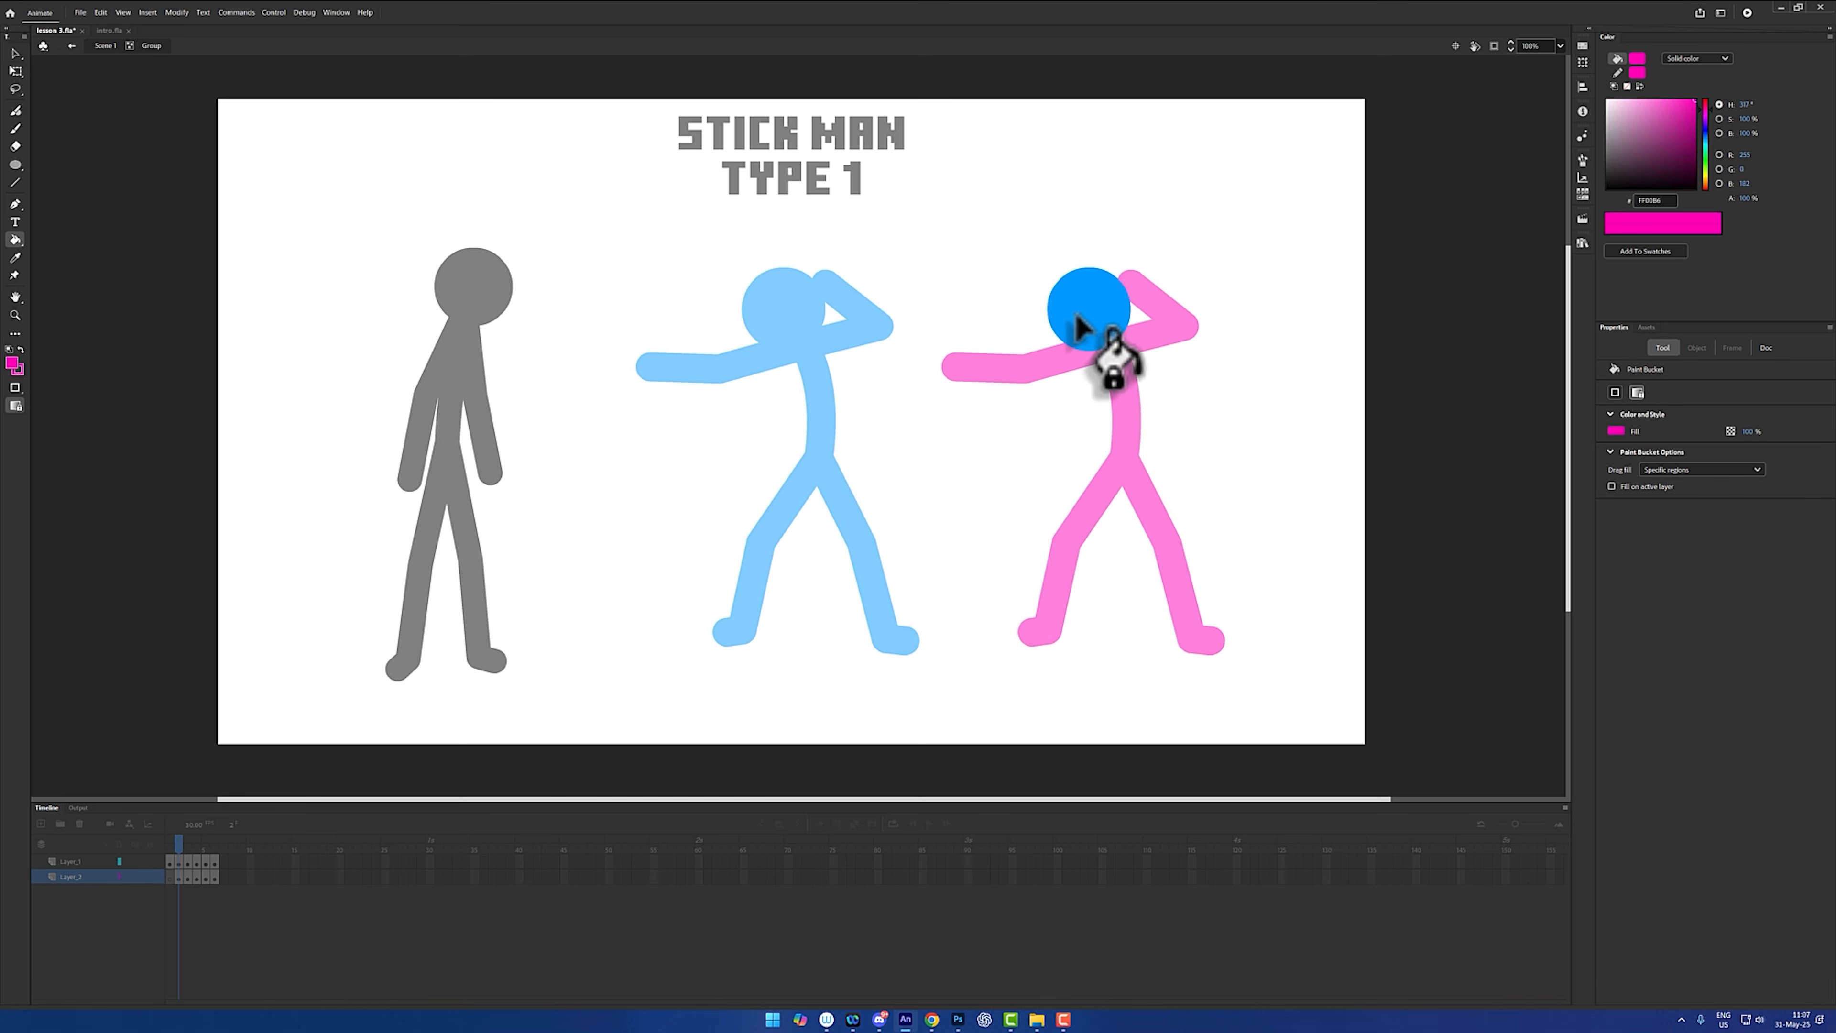
{"action": "left_click", "coordinate": [1091, 322]}
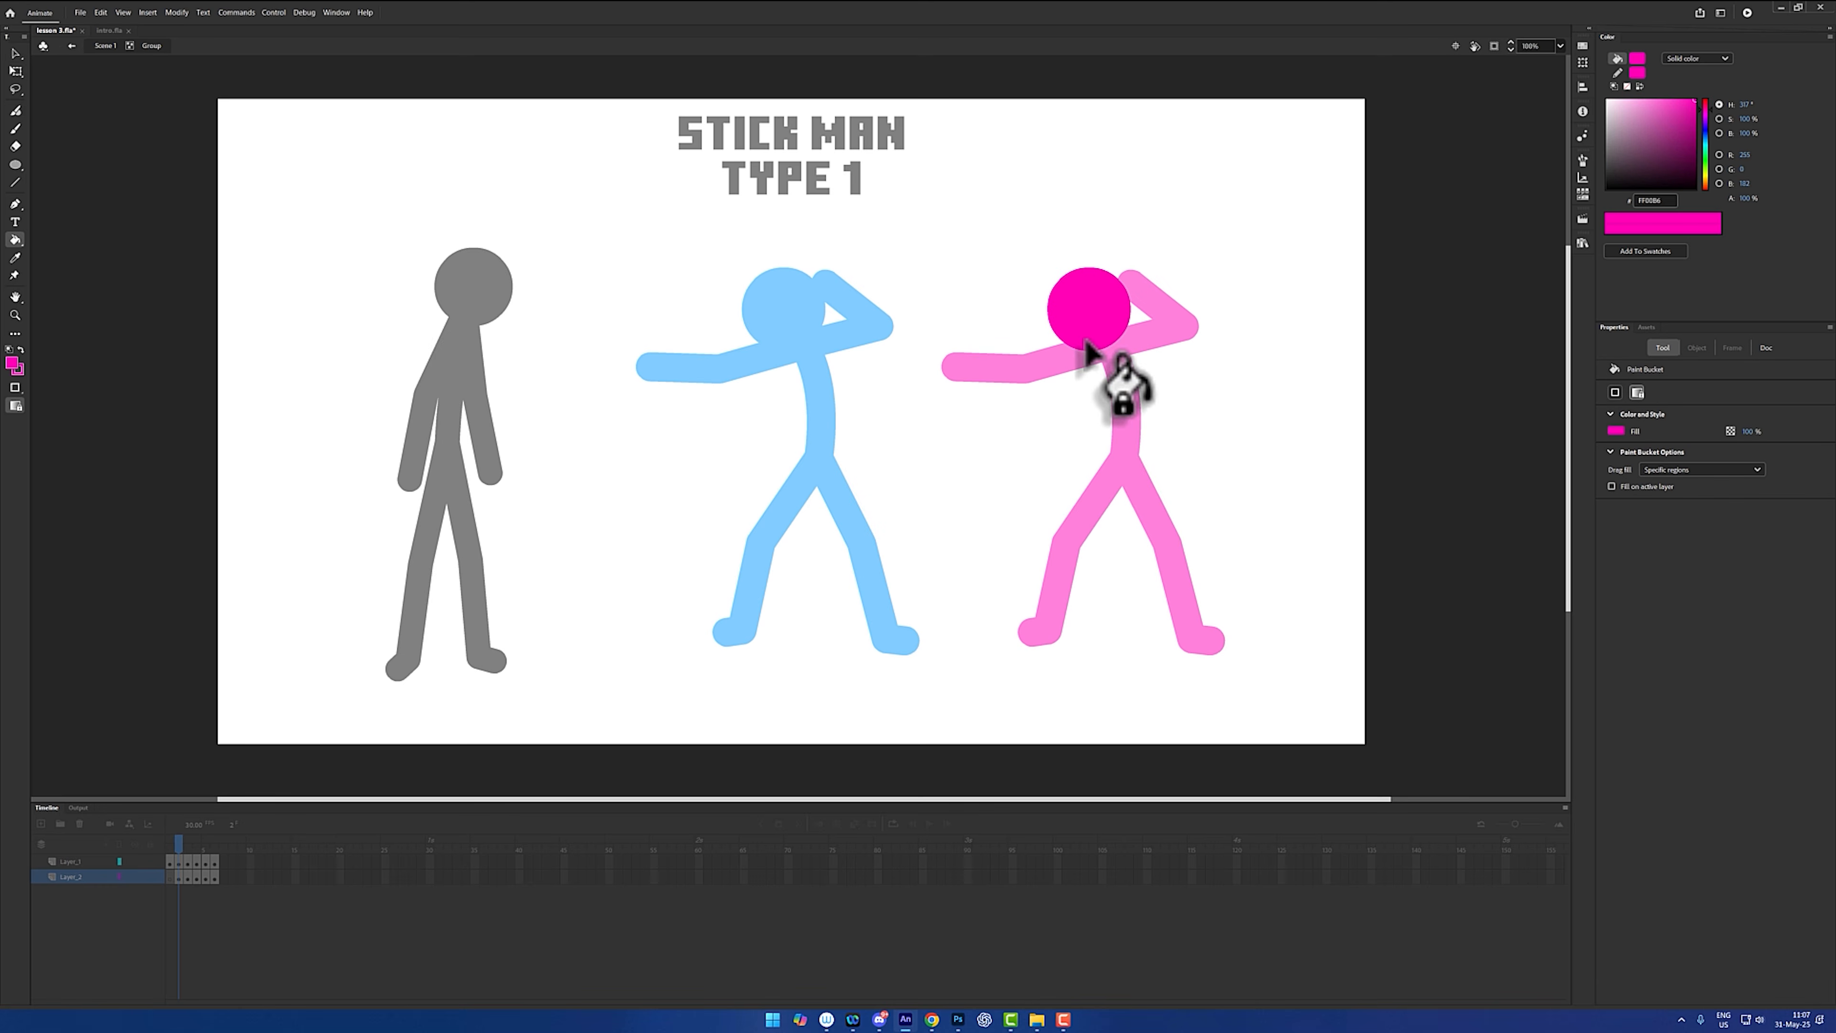
{"action": "key", "text": "v"}
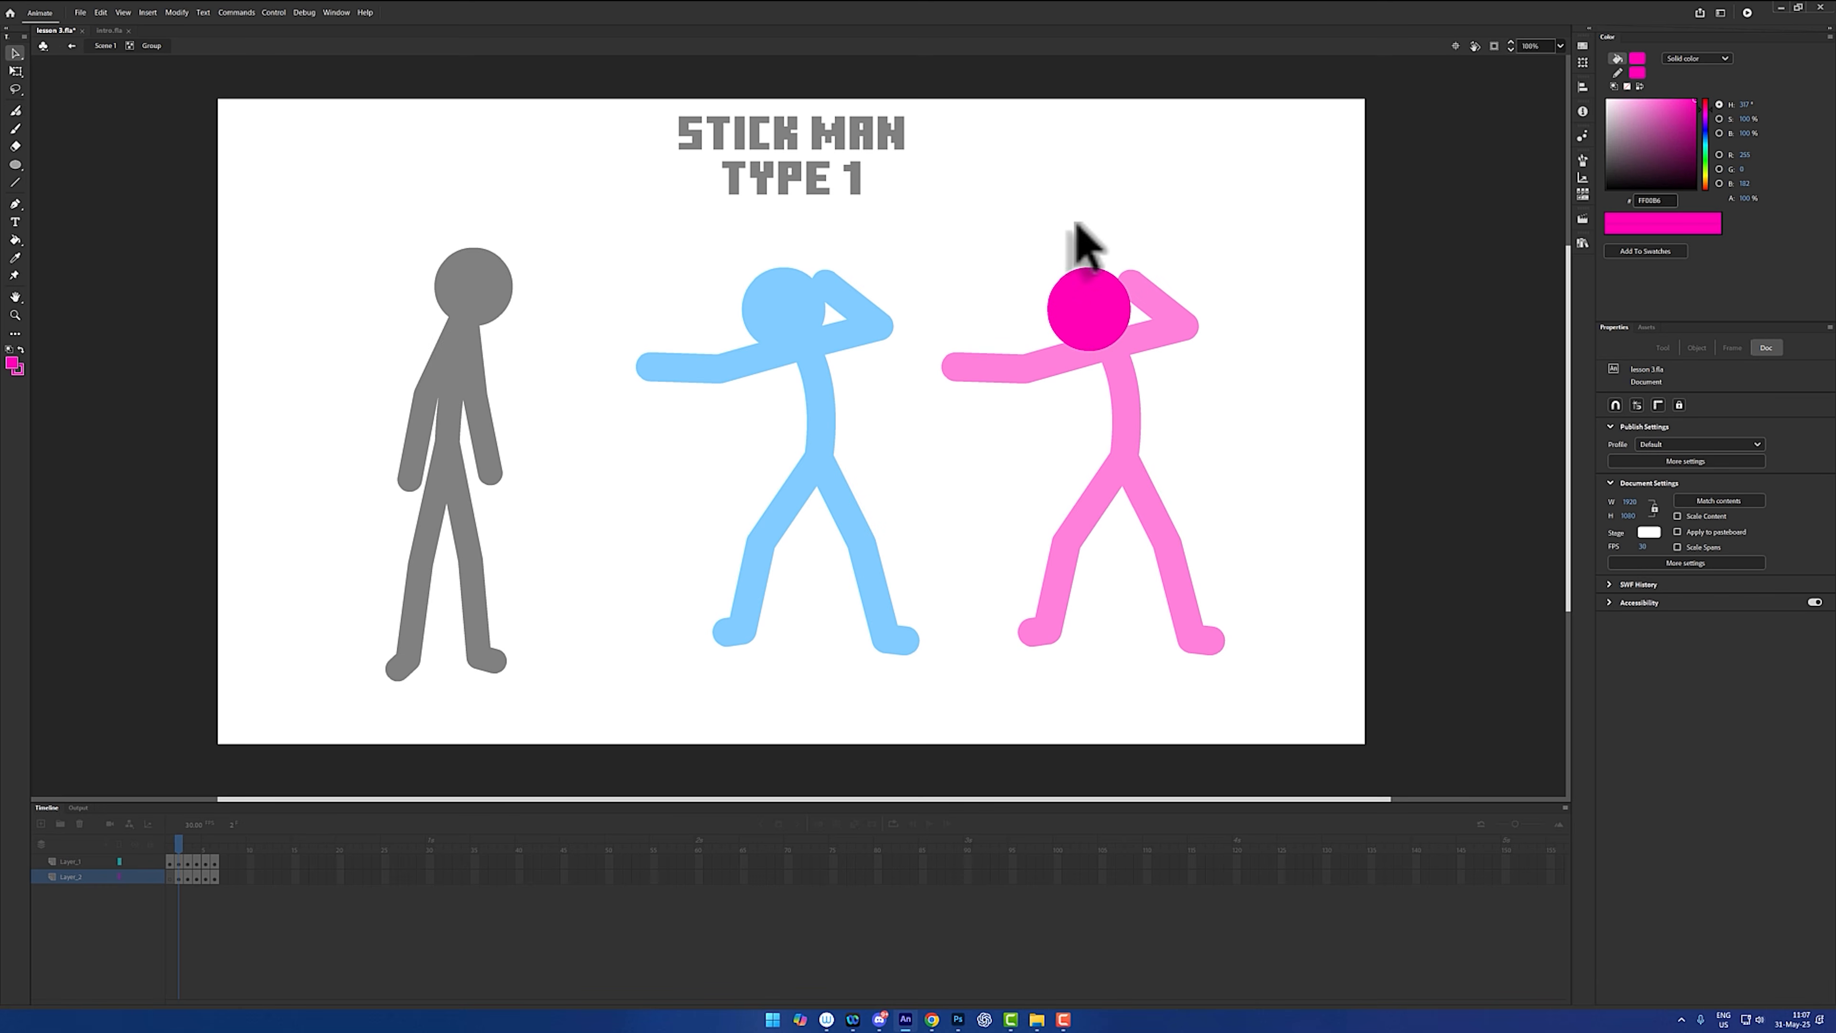
{"action": "double_click", "coordinate": [1082, 242]}
- Open the pink figure's head group again and return to the main scene
{"action": "left_click_drag", "start_coordinate": [1298, 206], "coordinate": [533, 797]}
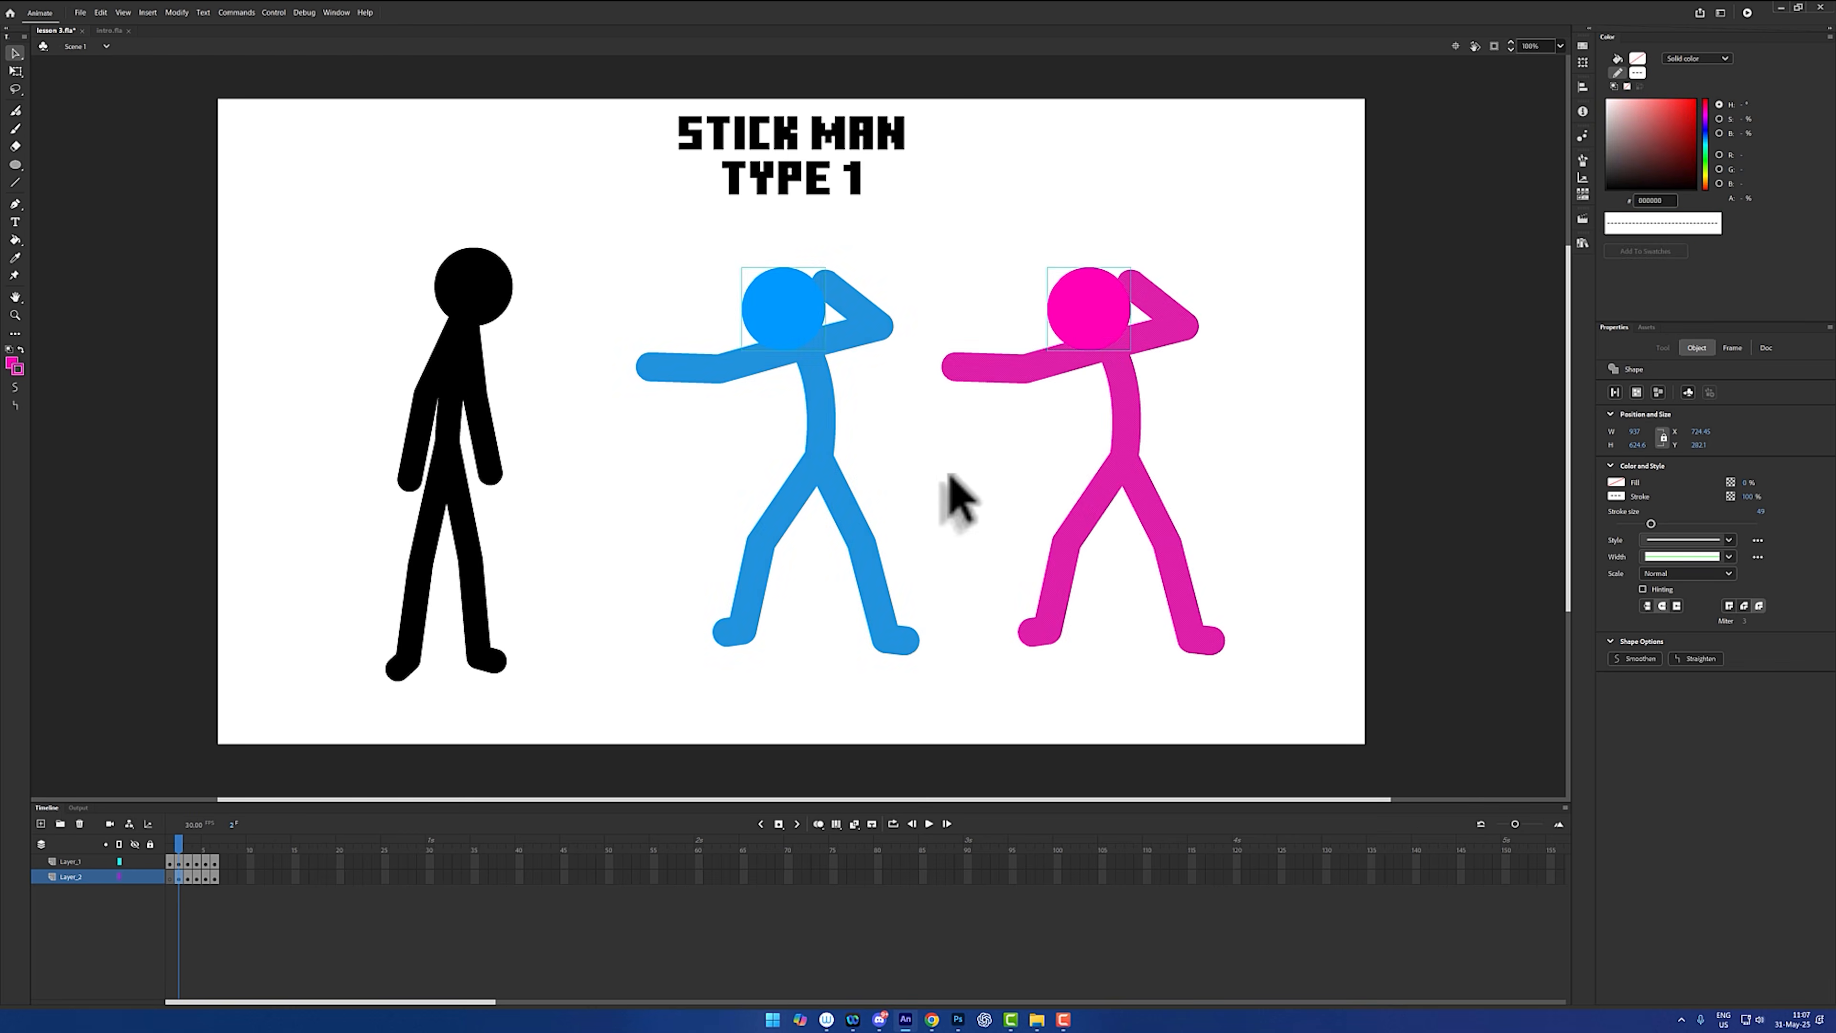
{"action": "left_click", "coordinate": [949, 476]}
{"action": "double_click", "coordinate": [1093, 308]}
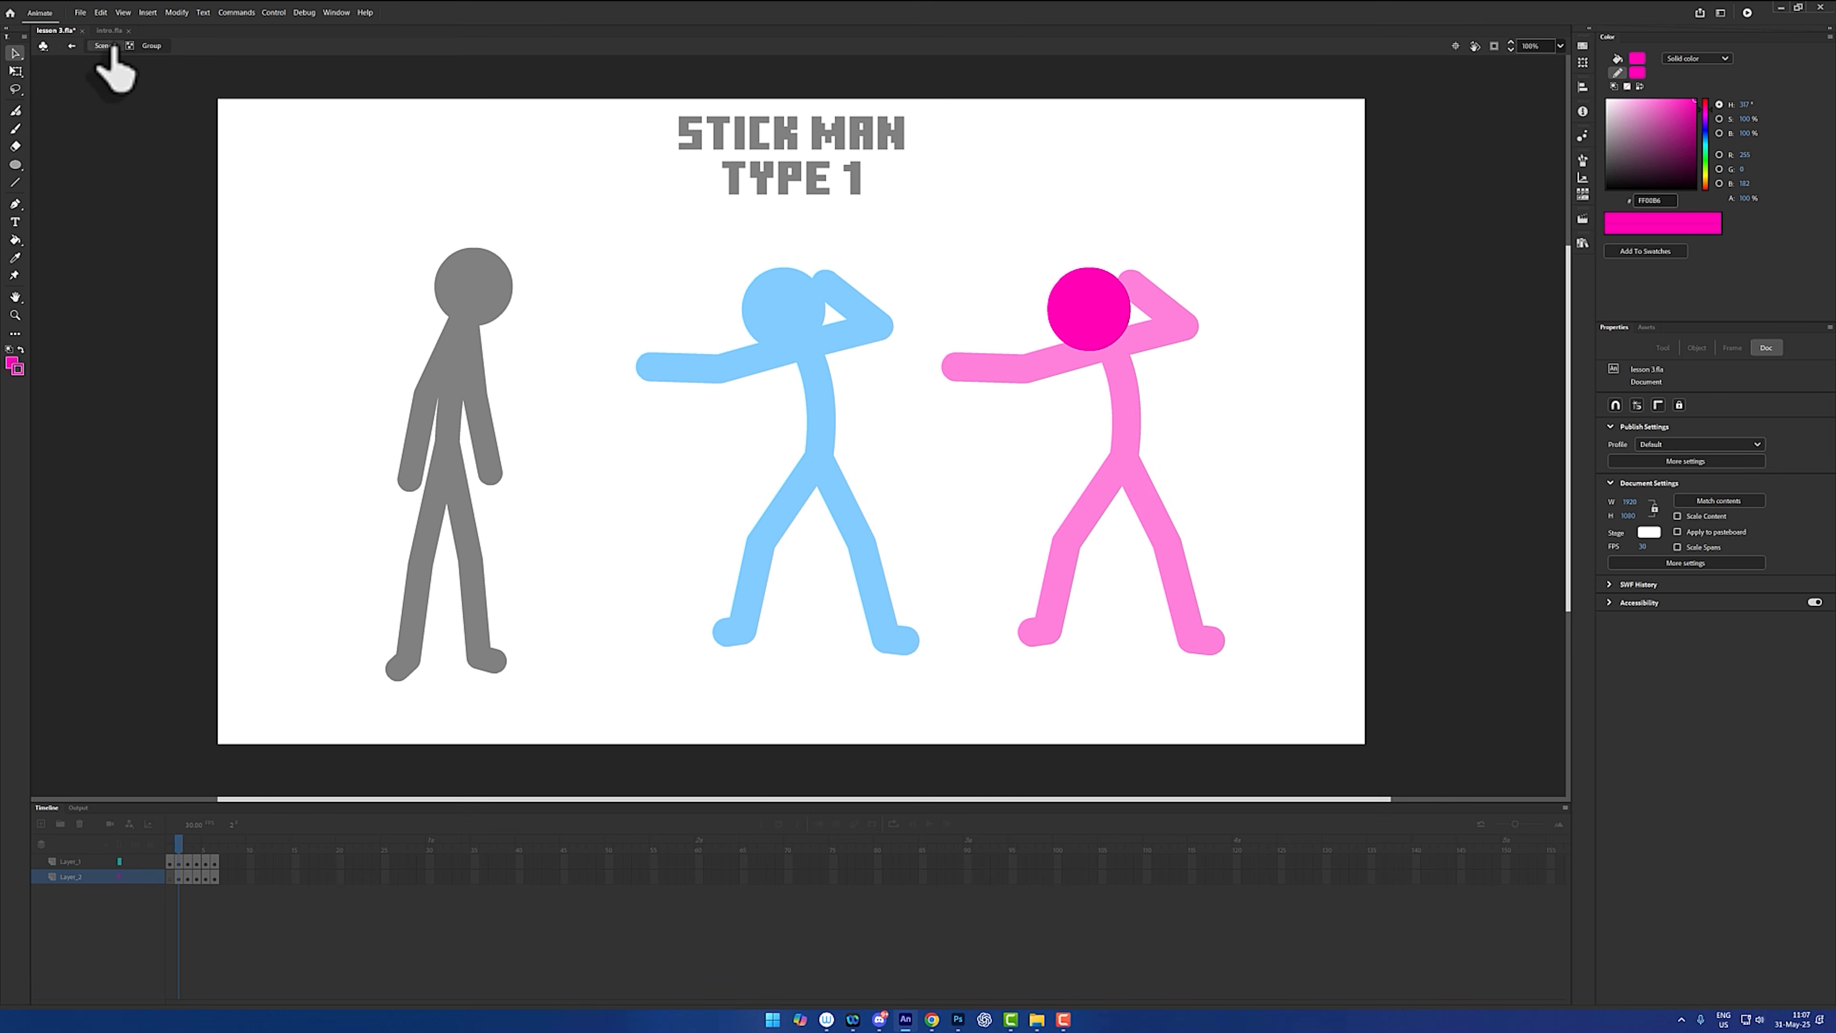
{"action": "left_click", "coordinate": [72, 46]}
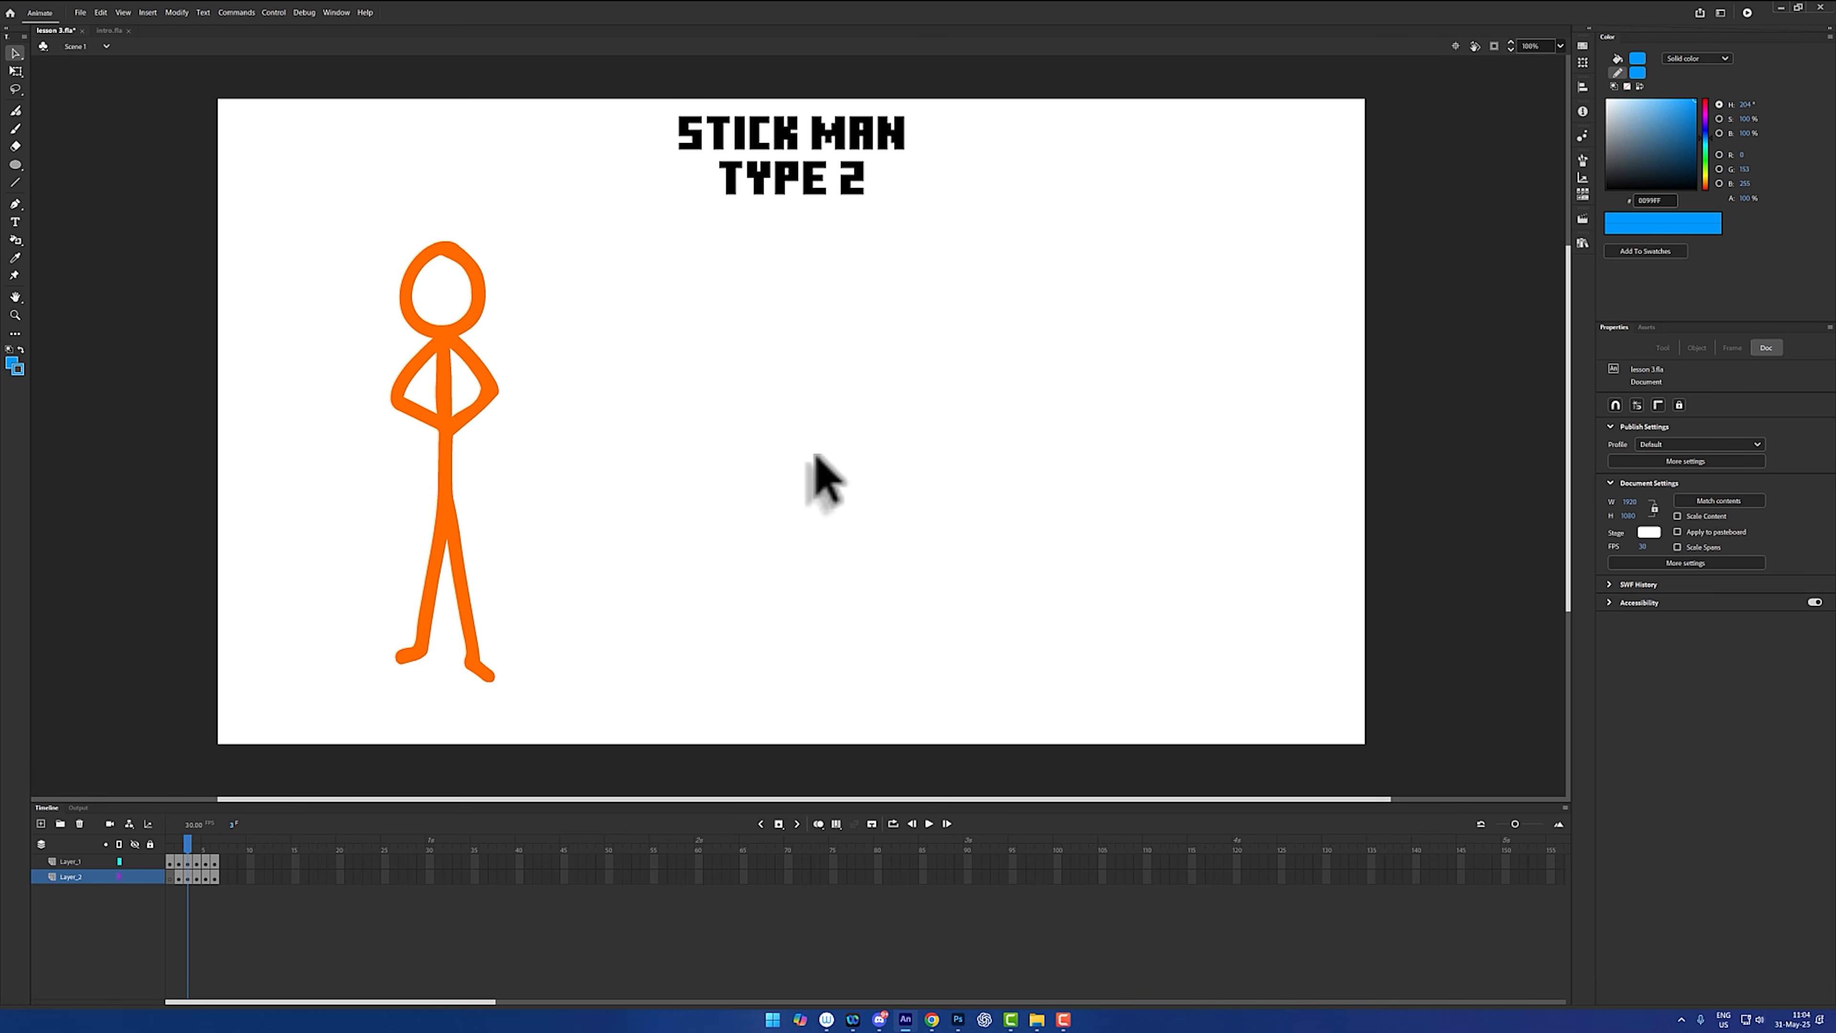
- Turn off pressure sensitivity for the Classic Brush and paint a round blue head outline beside the orange type 2 stick man
{"action": "left_click", "coordinate": [16, 128]}
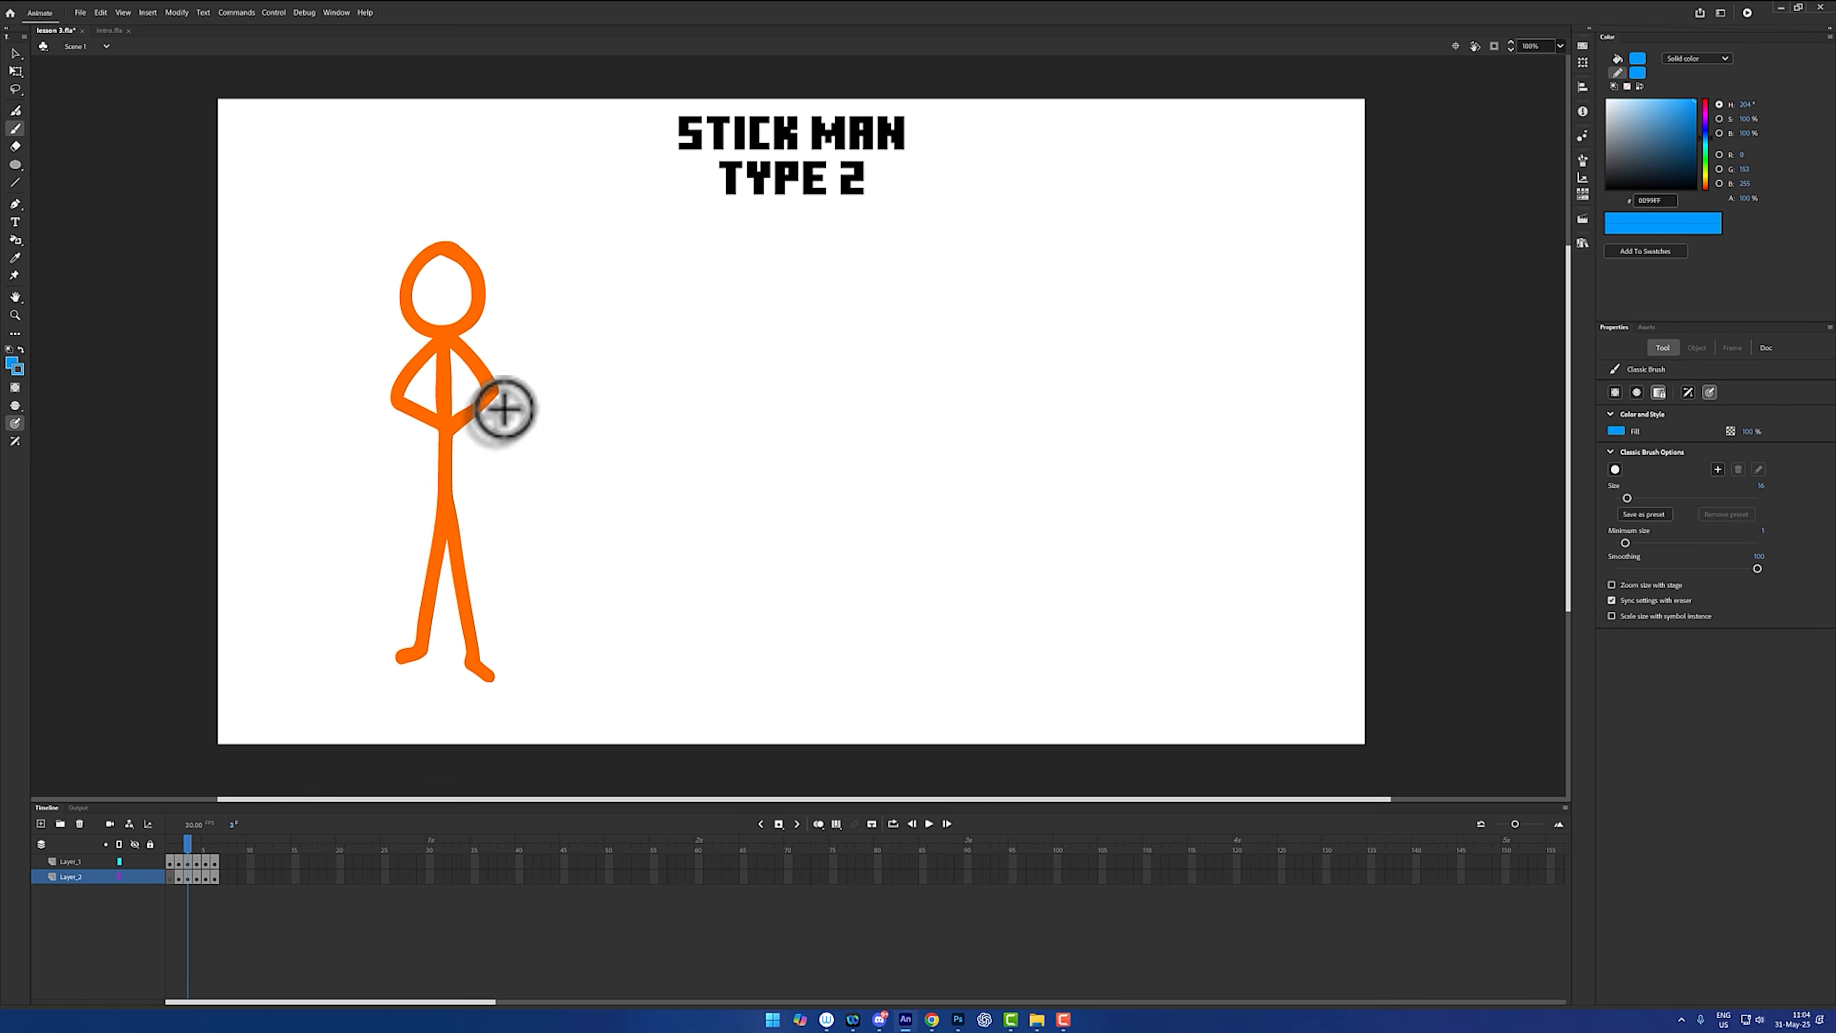
{"action": "left_click", "coordinate": [16, 423]}
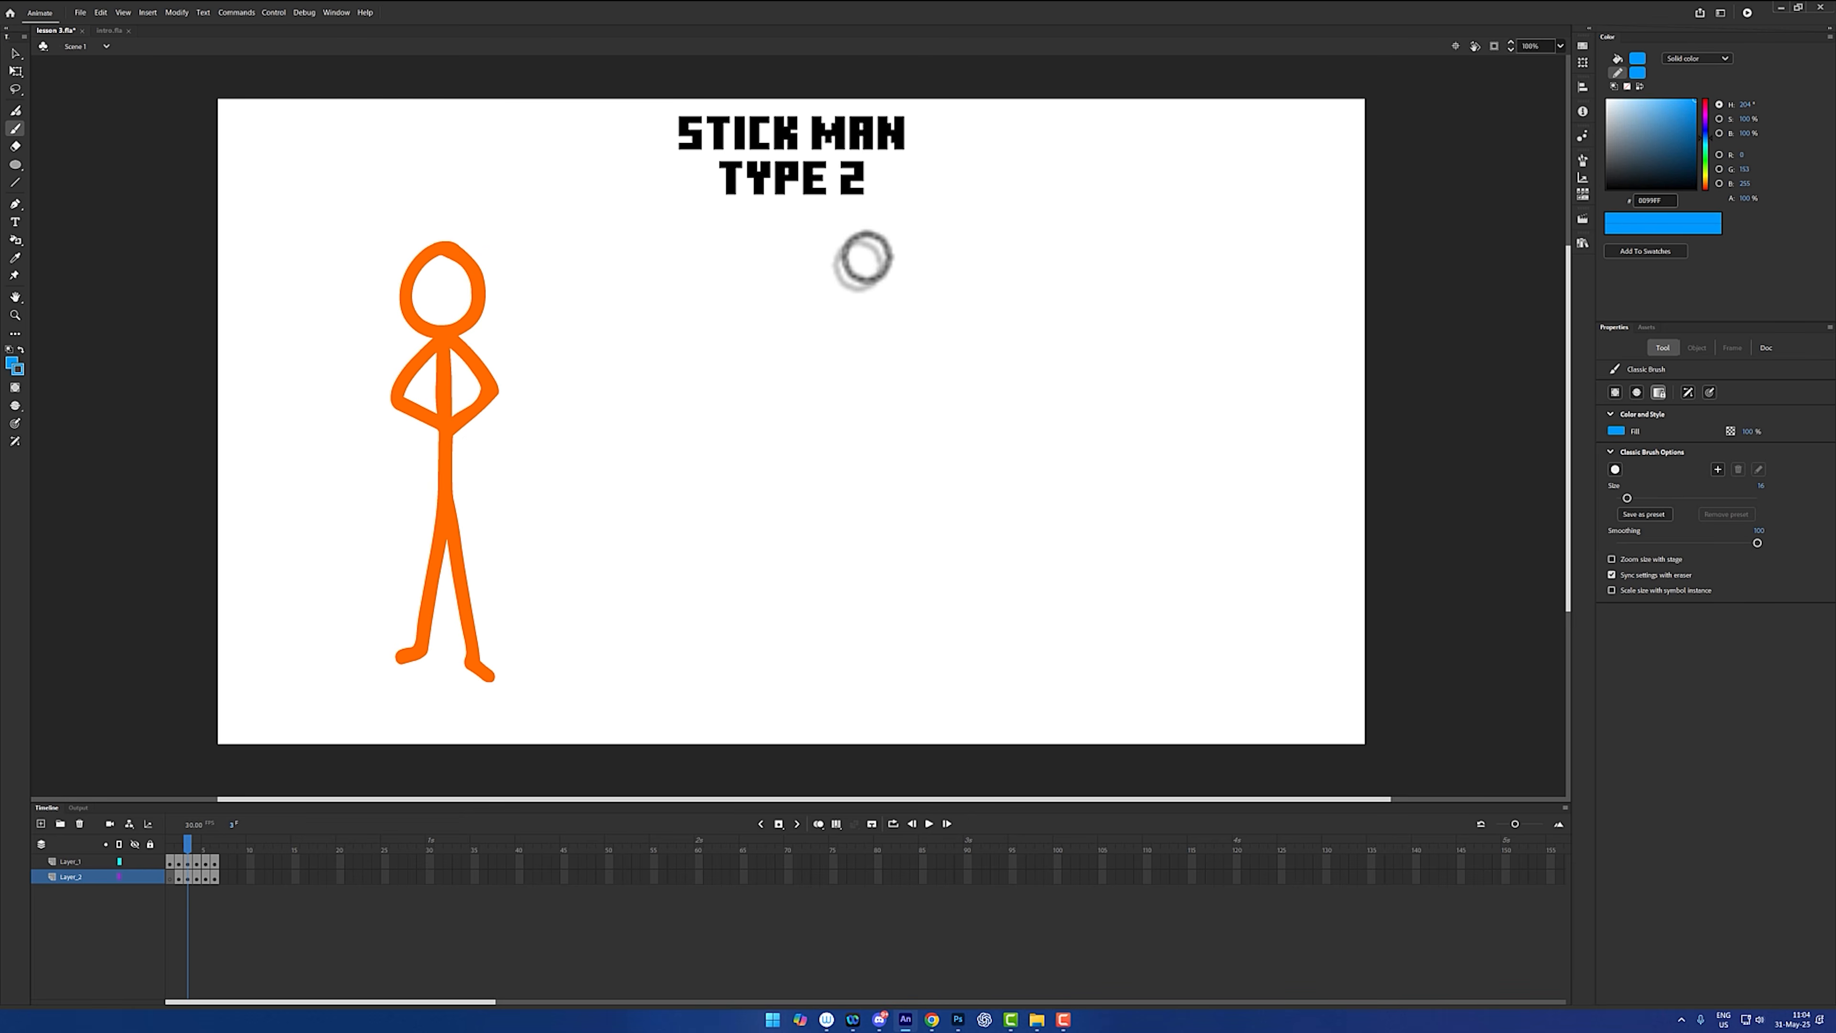
{"action": "mouse_move", "coordinate": [868, 254]}
{"action": "left_mouse_down"}
{"action": "mouse_move", "coordinate": [824, 311]}
{"action": "mouse_move", "coordinate": [861, 336]}
{"action": "mouse_move", "coordinate": [905, 320]}
{"action": "mouse_move", "coordinate": [904, 263]}
{"action": "mouse_move", "coordinate": [868, 254]}
{"action": "left_mouse_up"}
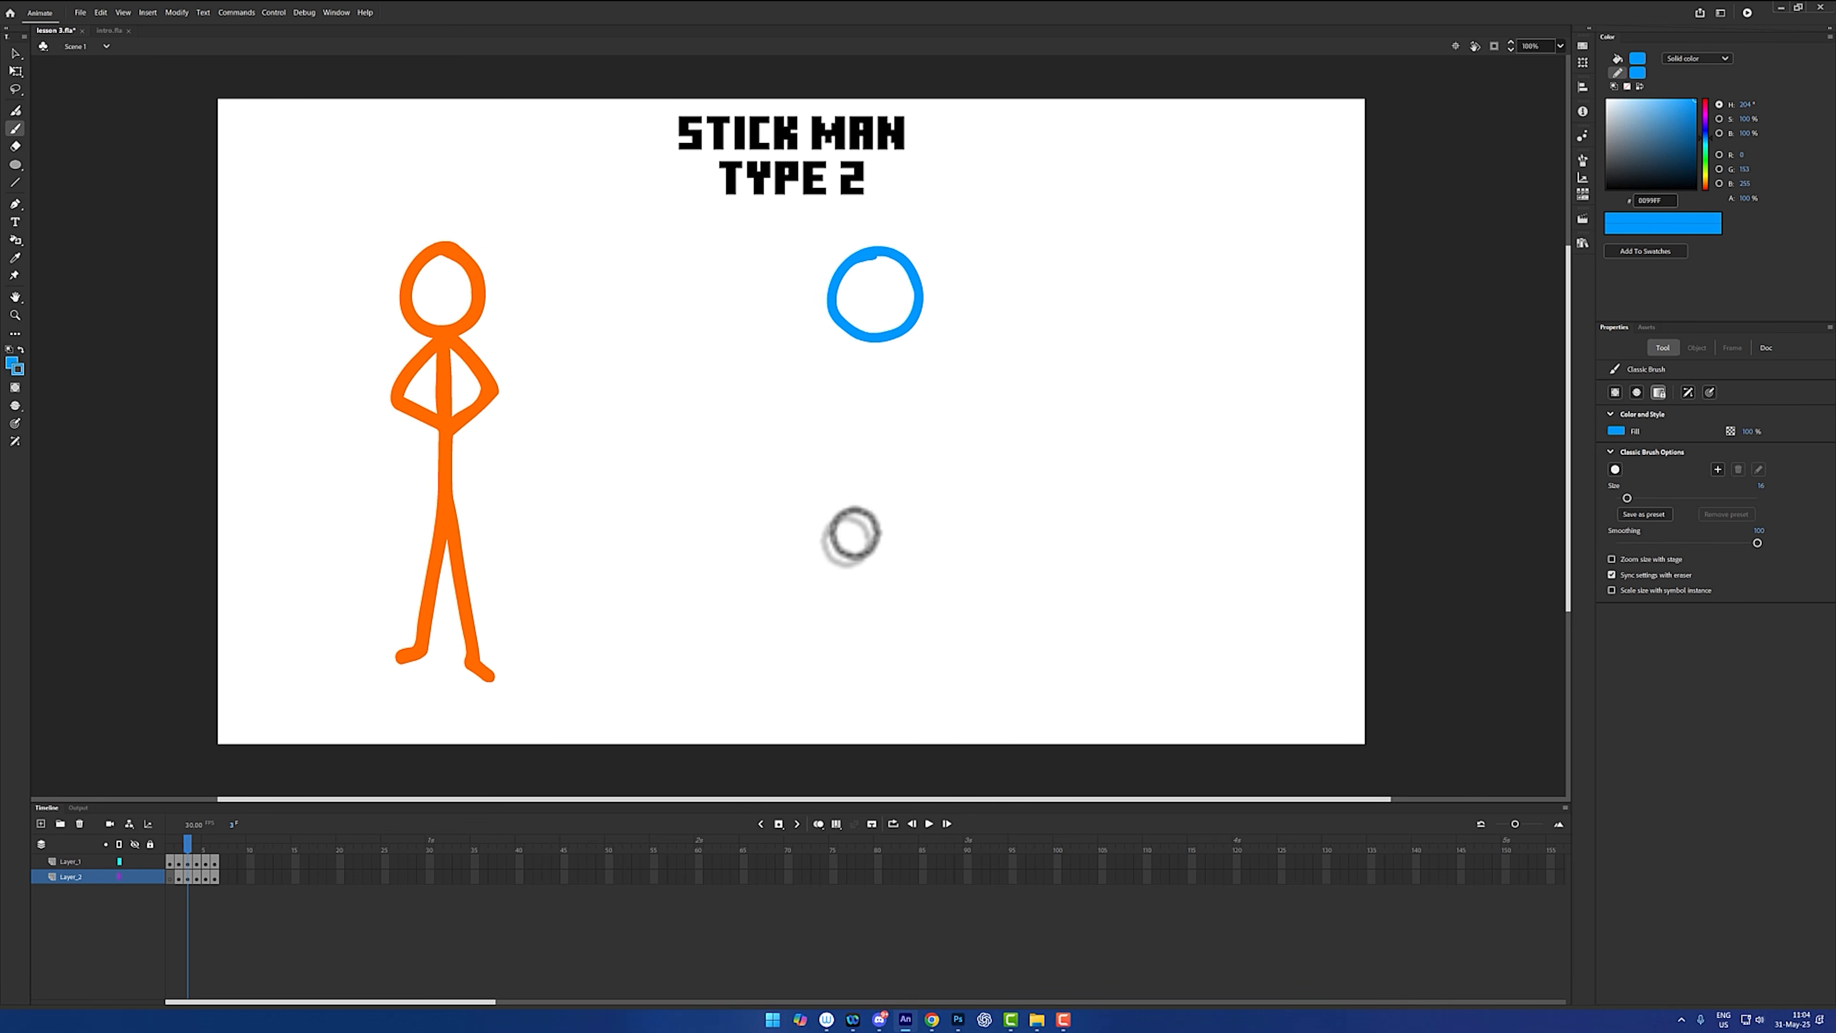
- Paint the blue stick man's torso, two legs with feet, one raised arm and one arm resting on the hip
{"action": "left_click_drag", "start_coordinate": [871, 339], "coordinate": [831, 645]}
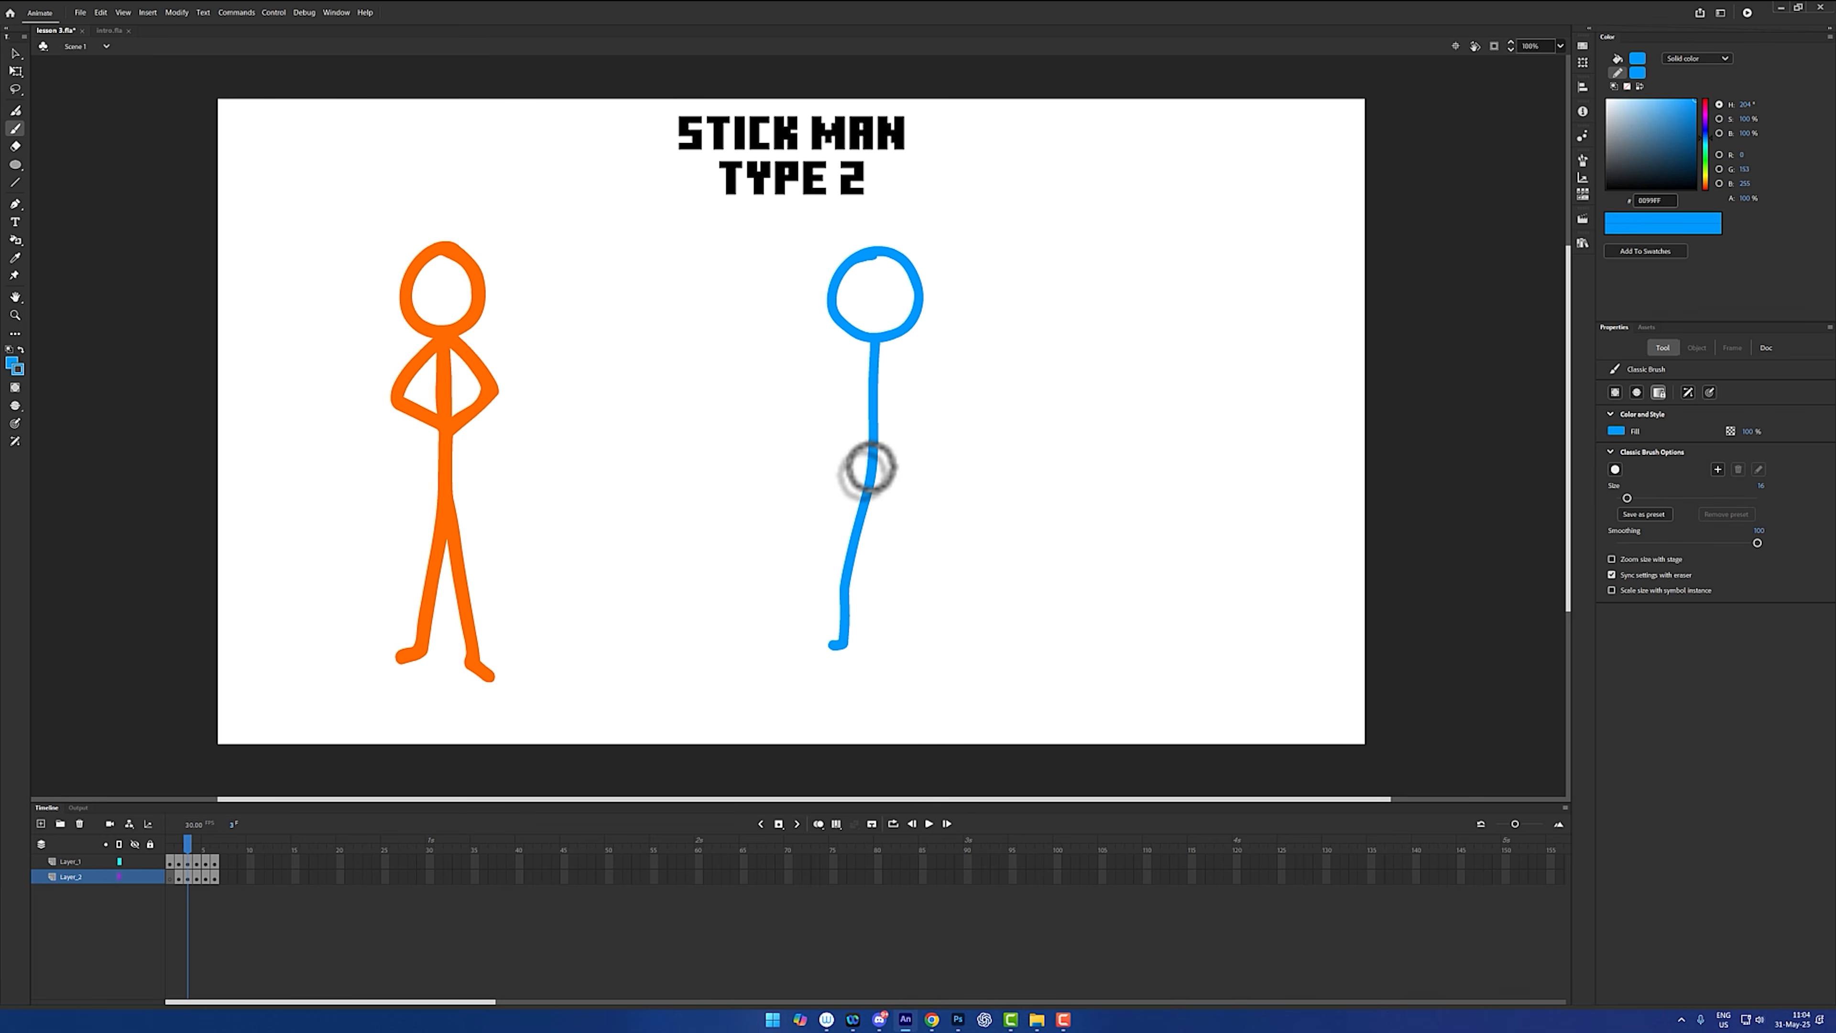
{"action": "left_click_drag", "start_coordinate": [875, 471], "coordinate": [888, 646]}
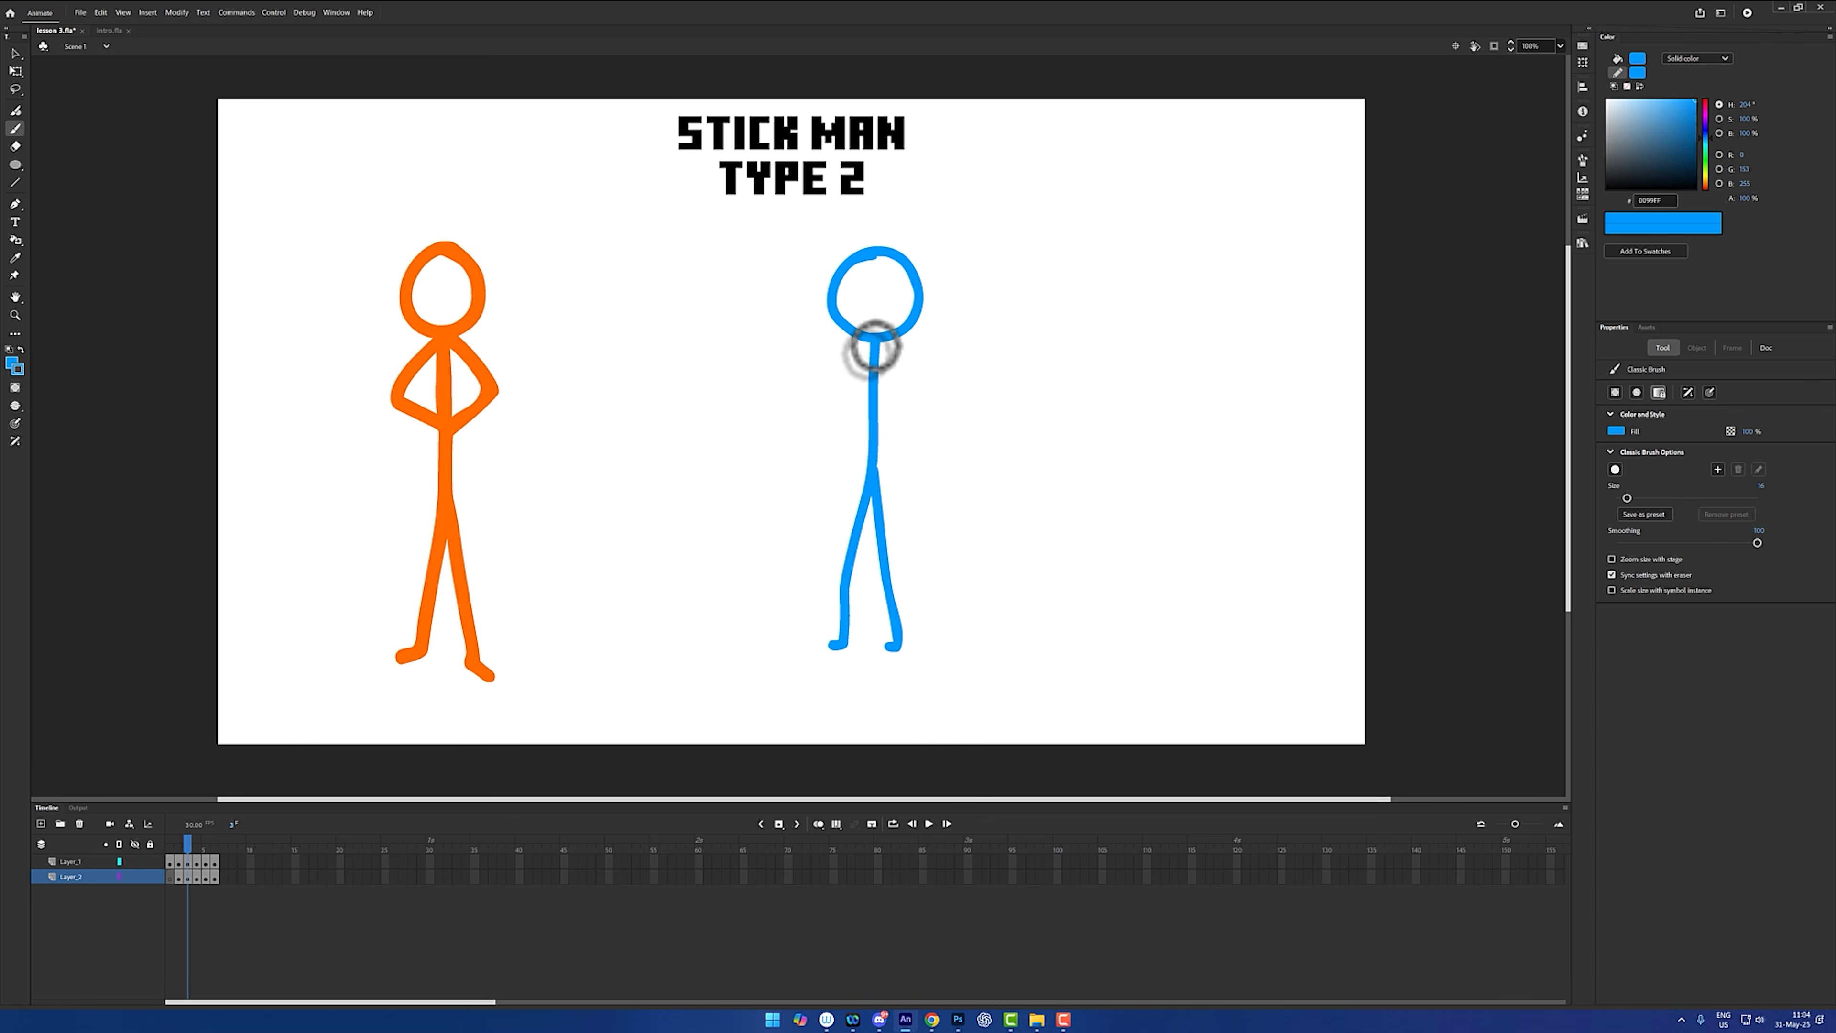
{"action": "mouse_move", "coordinate": [870, 343]}
{"action": "left_mouse_down"}
{"action": "mouse_move", "coordinate": [807, 360]}
{"action": "mouse_move", "coordinate": [792, 289]}
{"action": "left_mouse_up"}
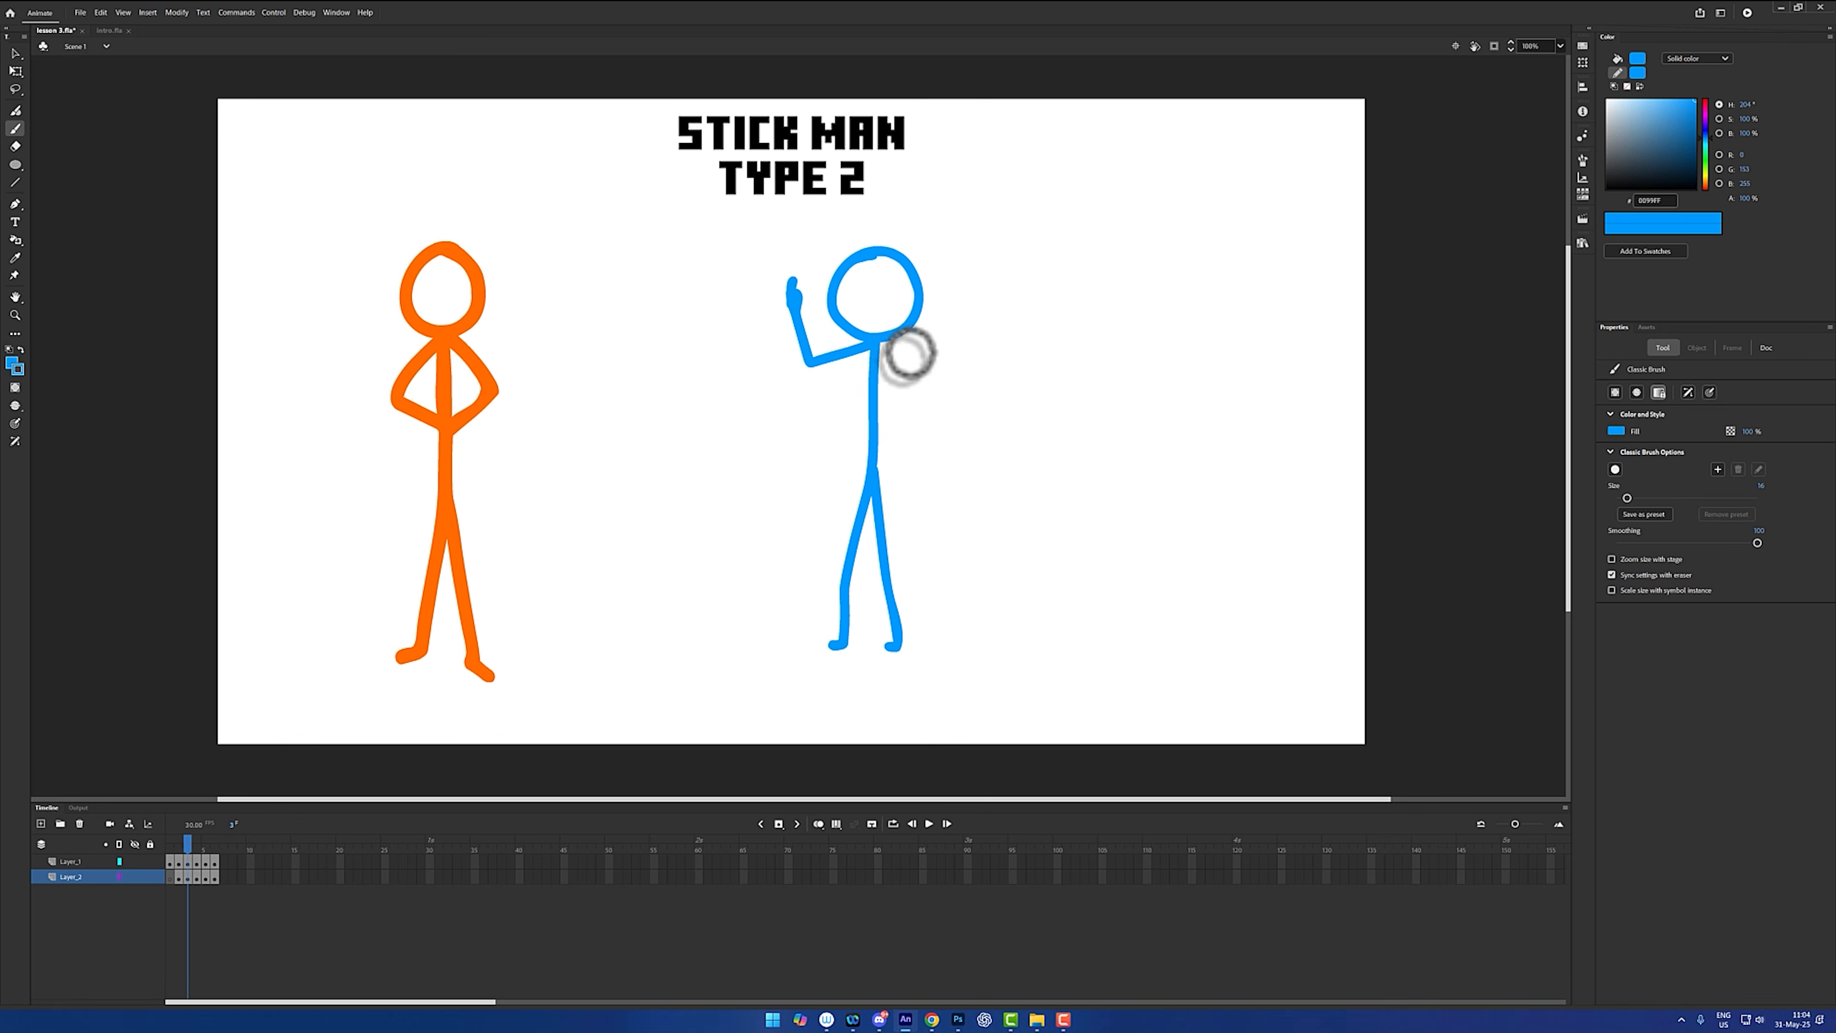
{"action": "mouse_move", "coordinate": [878, 346]}
{"action": "left_mouse_down"}
{"action": "mouse_move", "coordinate": [909, 411]}
{"action": "mouse_move", "coordinate": [877, 467]}
{"action": "left_mouse_up"}
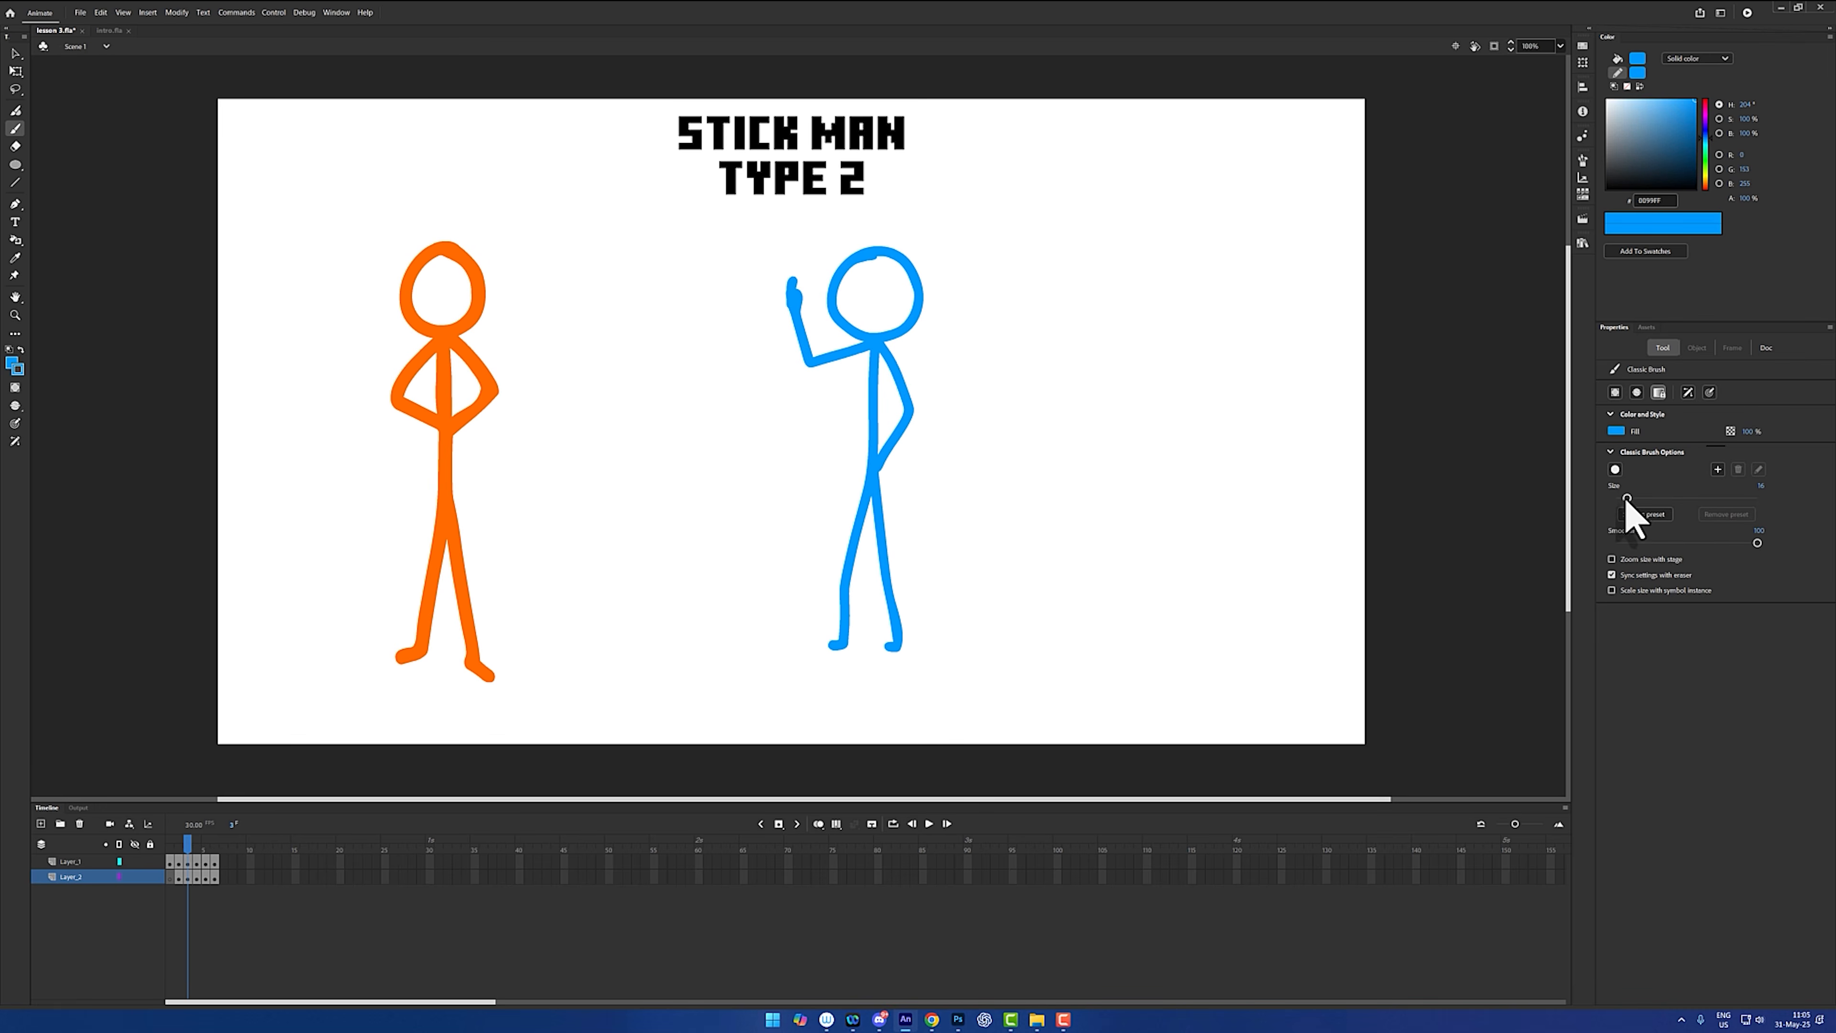
- Increase the brush size and paint a thicker, hunched blue stick man with head, body, legs and both arms beside the thin blue one
{"action": "left_click_drag", "start_coordinate": [1627, 499], "coordinate": [1629, 501]}
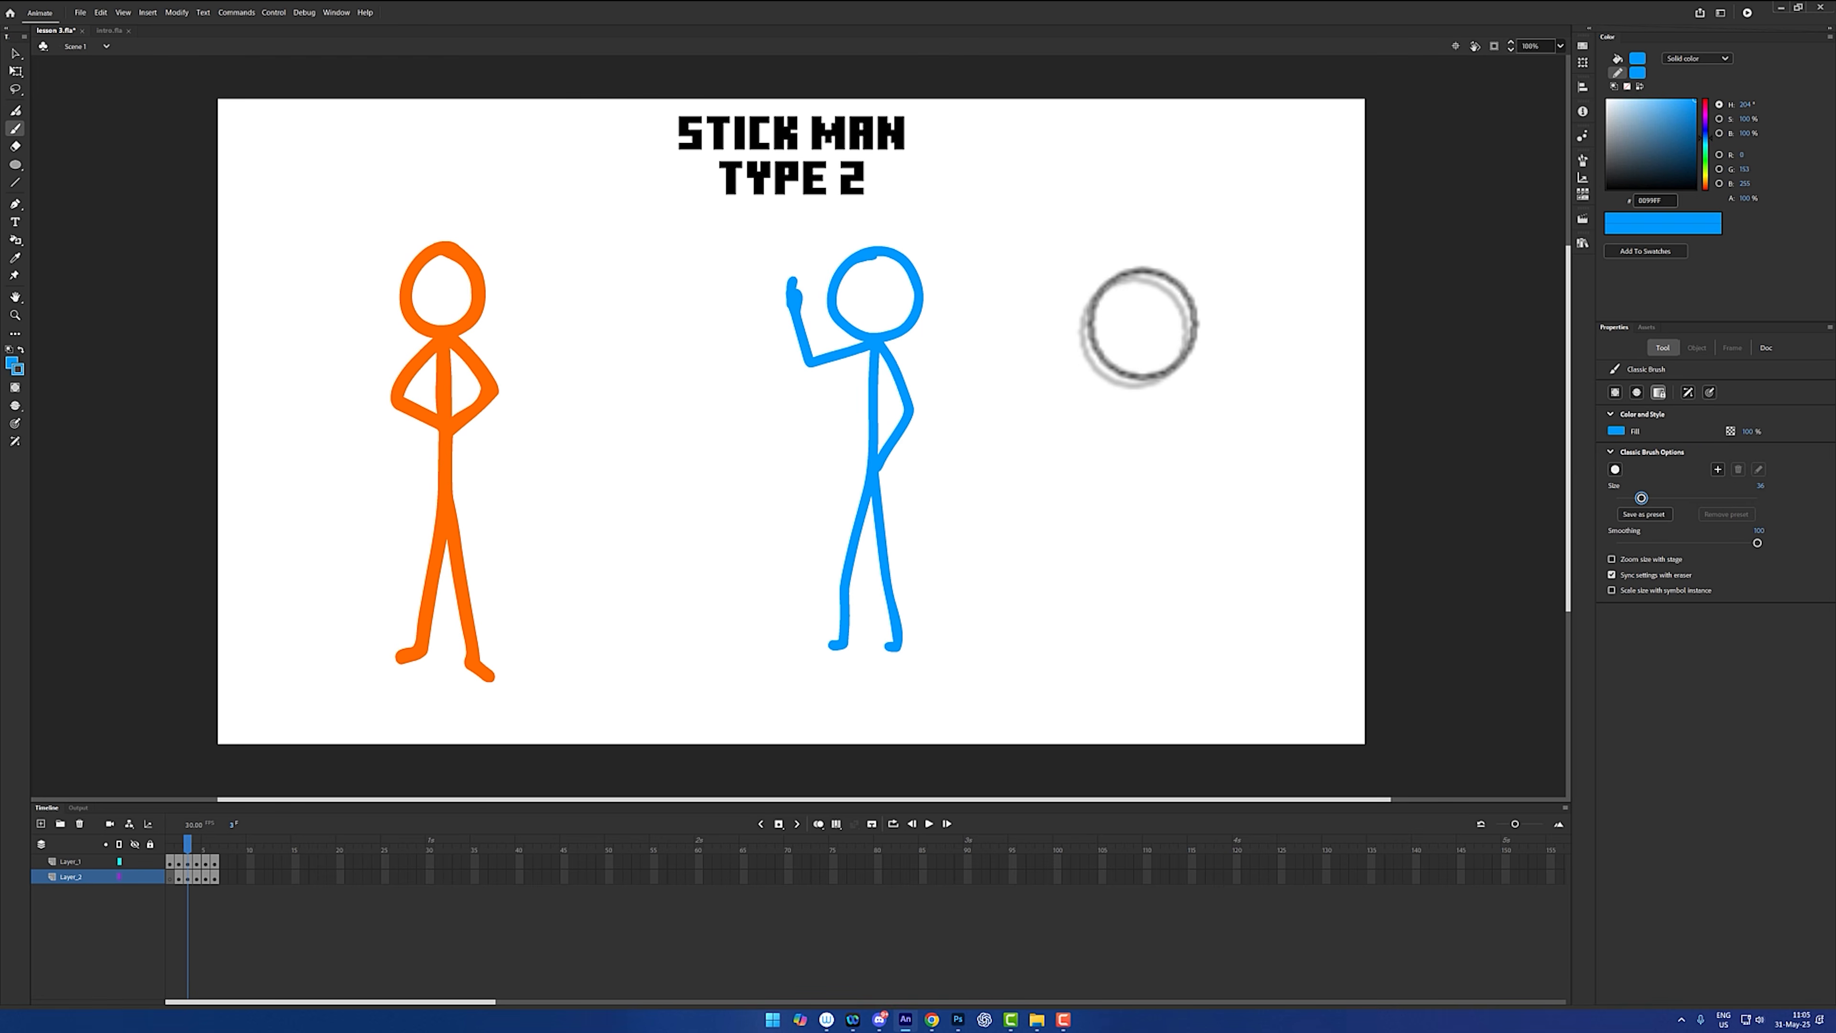
{"action": "mouse_move", "coordinate": [1075, 248]}
{"action": "left_mouse_down"}
{"action": "mouse_move", "coordinate": [1050, 336]}
{"action": "mouse_move", "coordinate": [1127, 332]}
{"action": "mouse_move", "coordinate": [1127, 266]}
{"action": "mouse_move", "coordinate": [1073, 234]}
{"action": "left_mouse_up"}
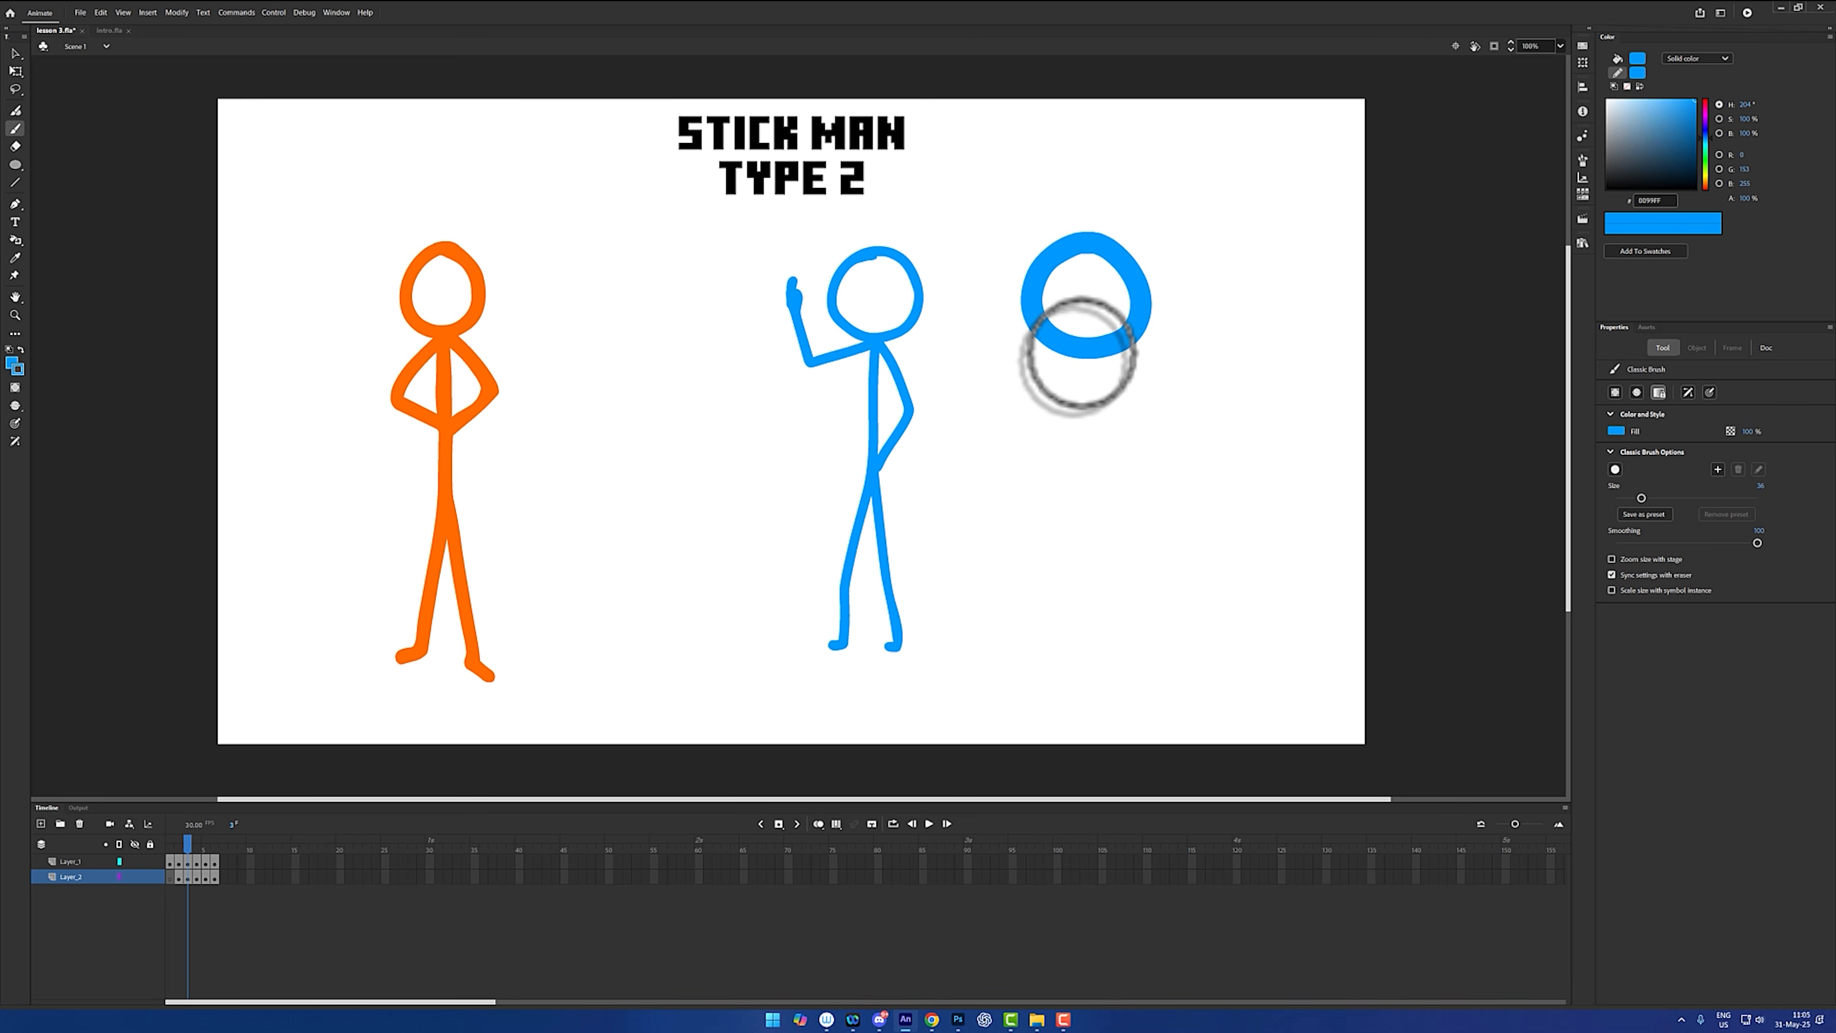
{"action": "mouse_move", "coordinate": [1100, 356]}
{"action": "left_mouse_down"}
{"action": "mouse_move", "coordinate": [1129, 465]}
{"action": "mouse_move", "coordinate": [1068, 568]}
{"action": "mouse_move", "coordinate": [1047, 640]}
{"action": "left_mouse_up"}
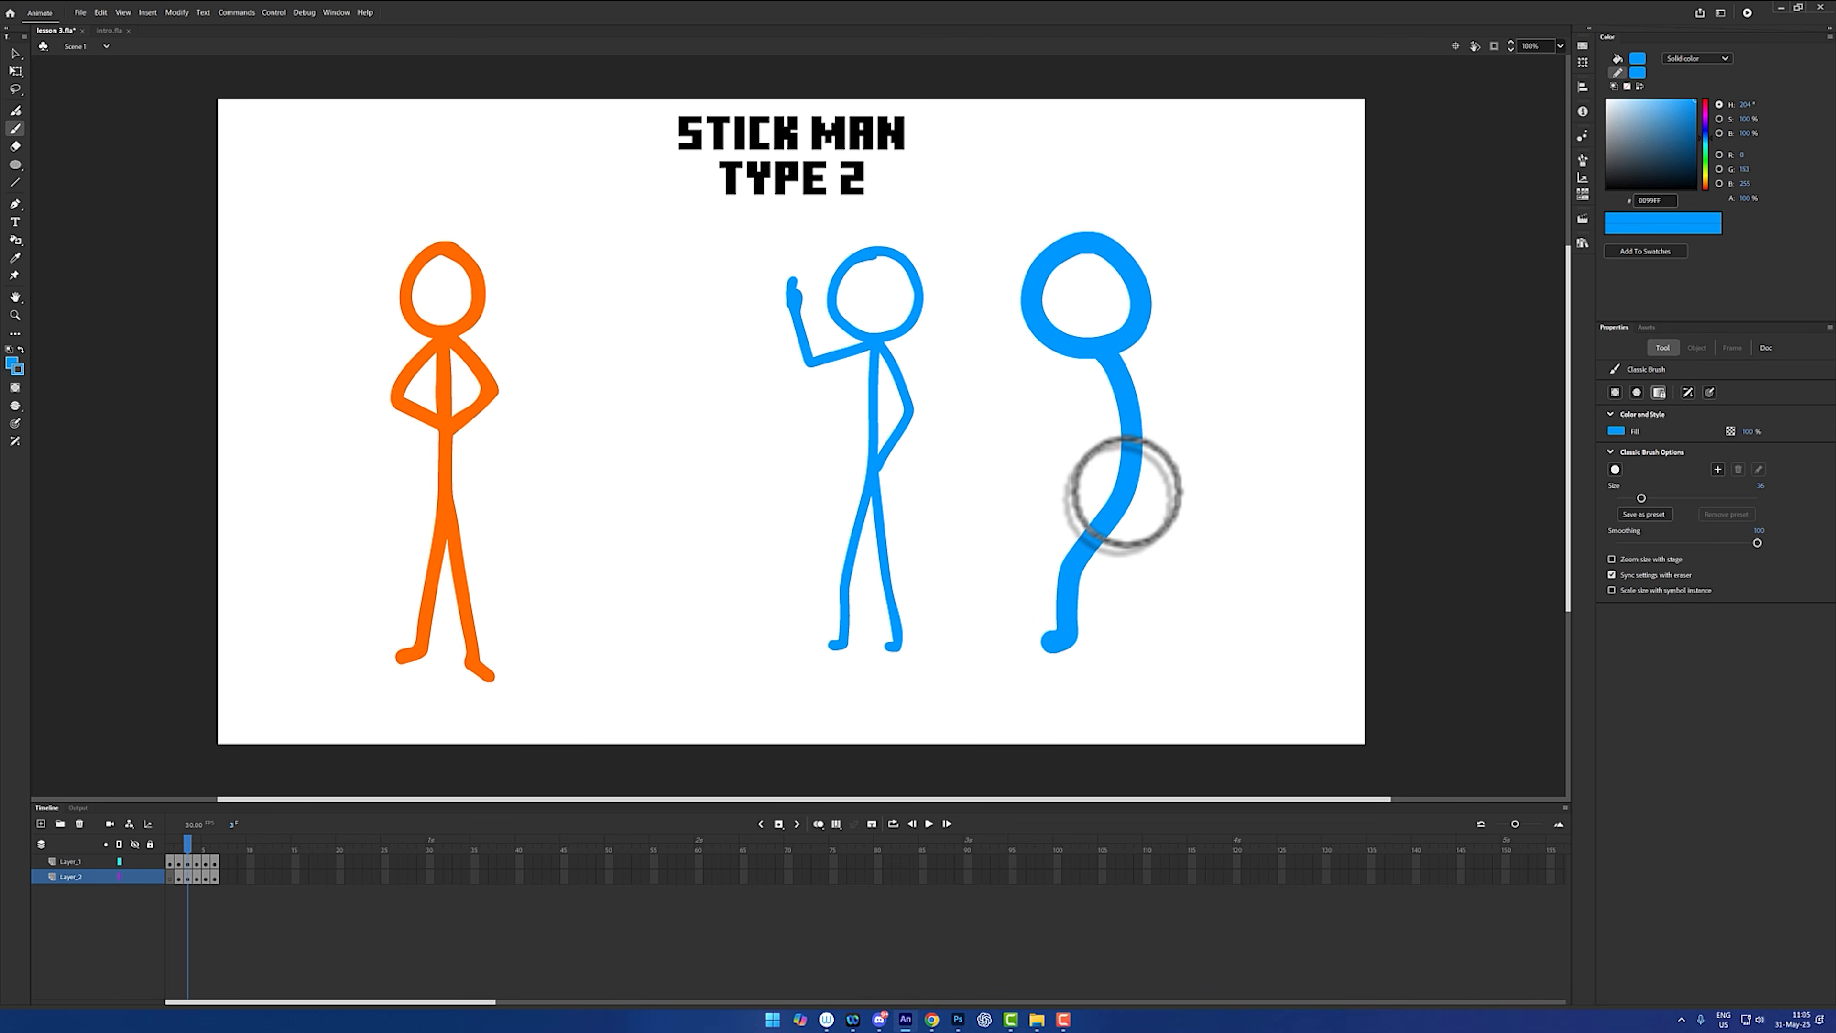
{"action": "left_click_drag", "start_coordinate": [1137, 482], "coordinate": [1131, 648]}
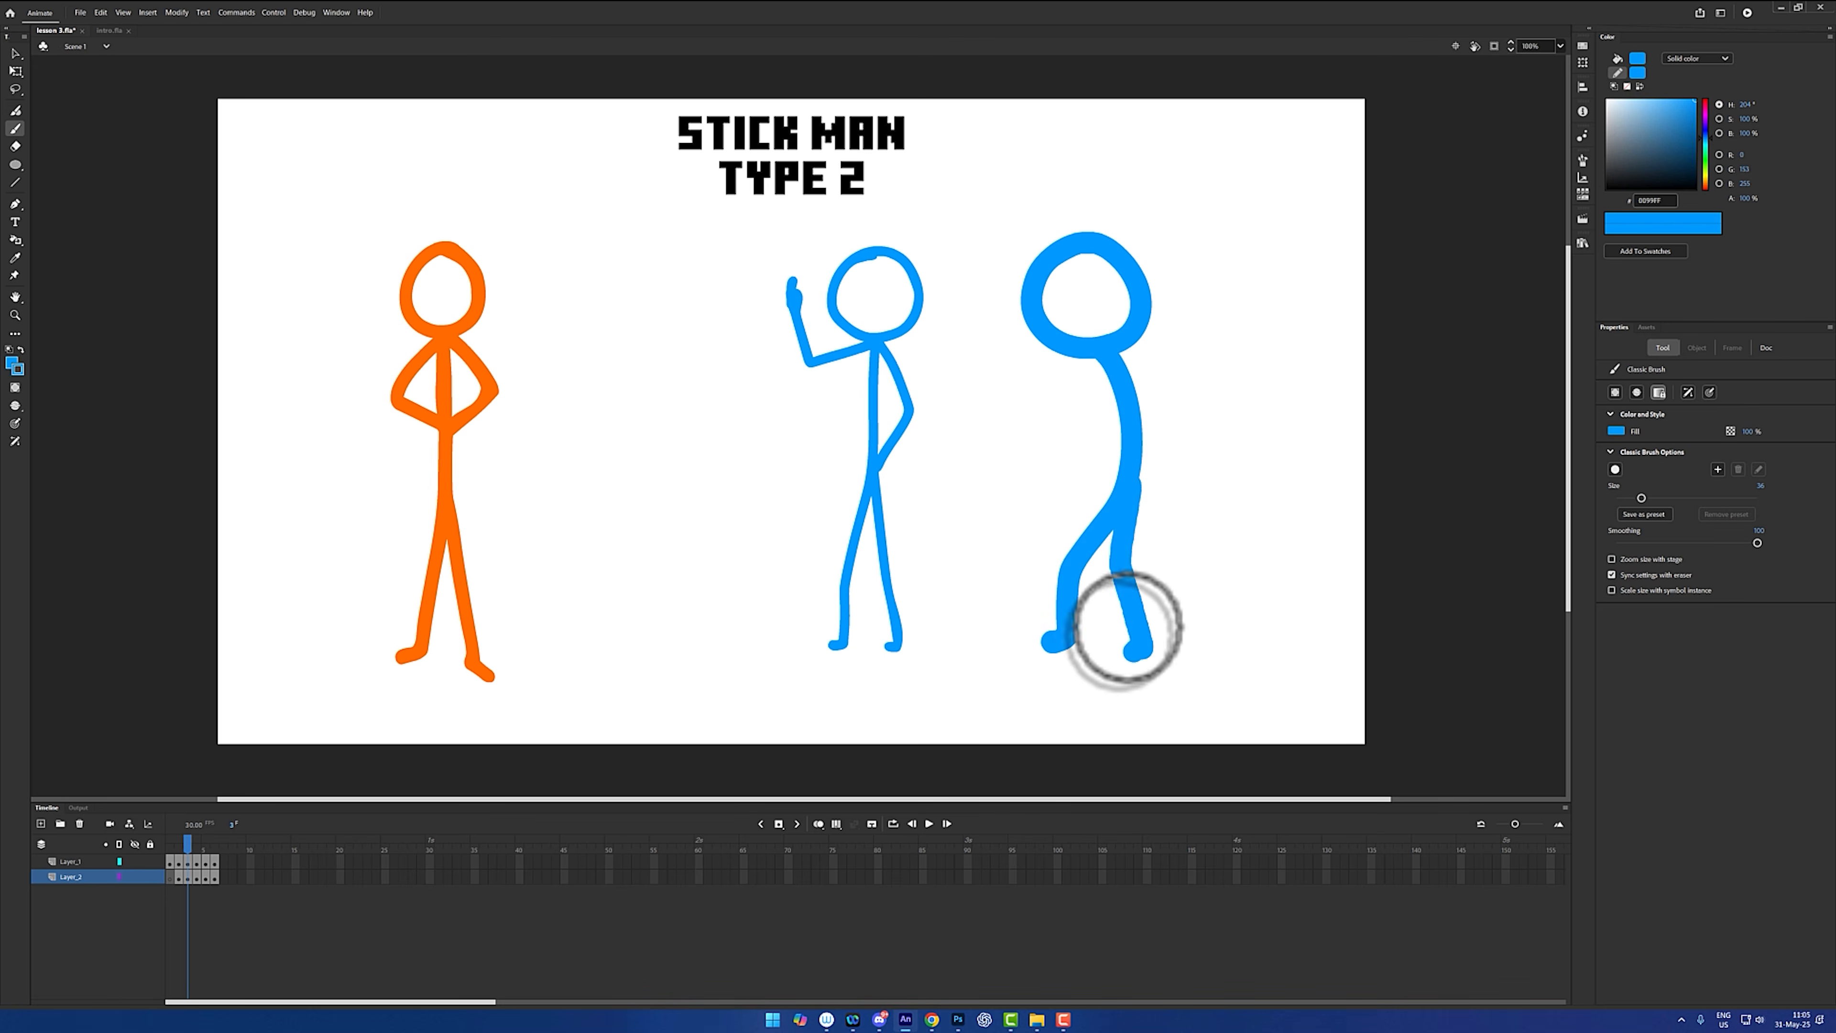
{"action": "mouse_move", "coordinate": [1120, 356]}
{"action": "left_mouse_down"}
{"action": "mouse_move", "coordinate": [1172, 383]}
{"action": "mouse_move", "coordinate": [1166, 427]}
{"action": "mouse_move", "coordinate": [1080, 386]}
{"action": "mouse_move", "coordinate": [1026, 437]}
{"action": "left_mouse_up"}
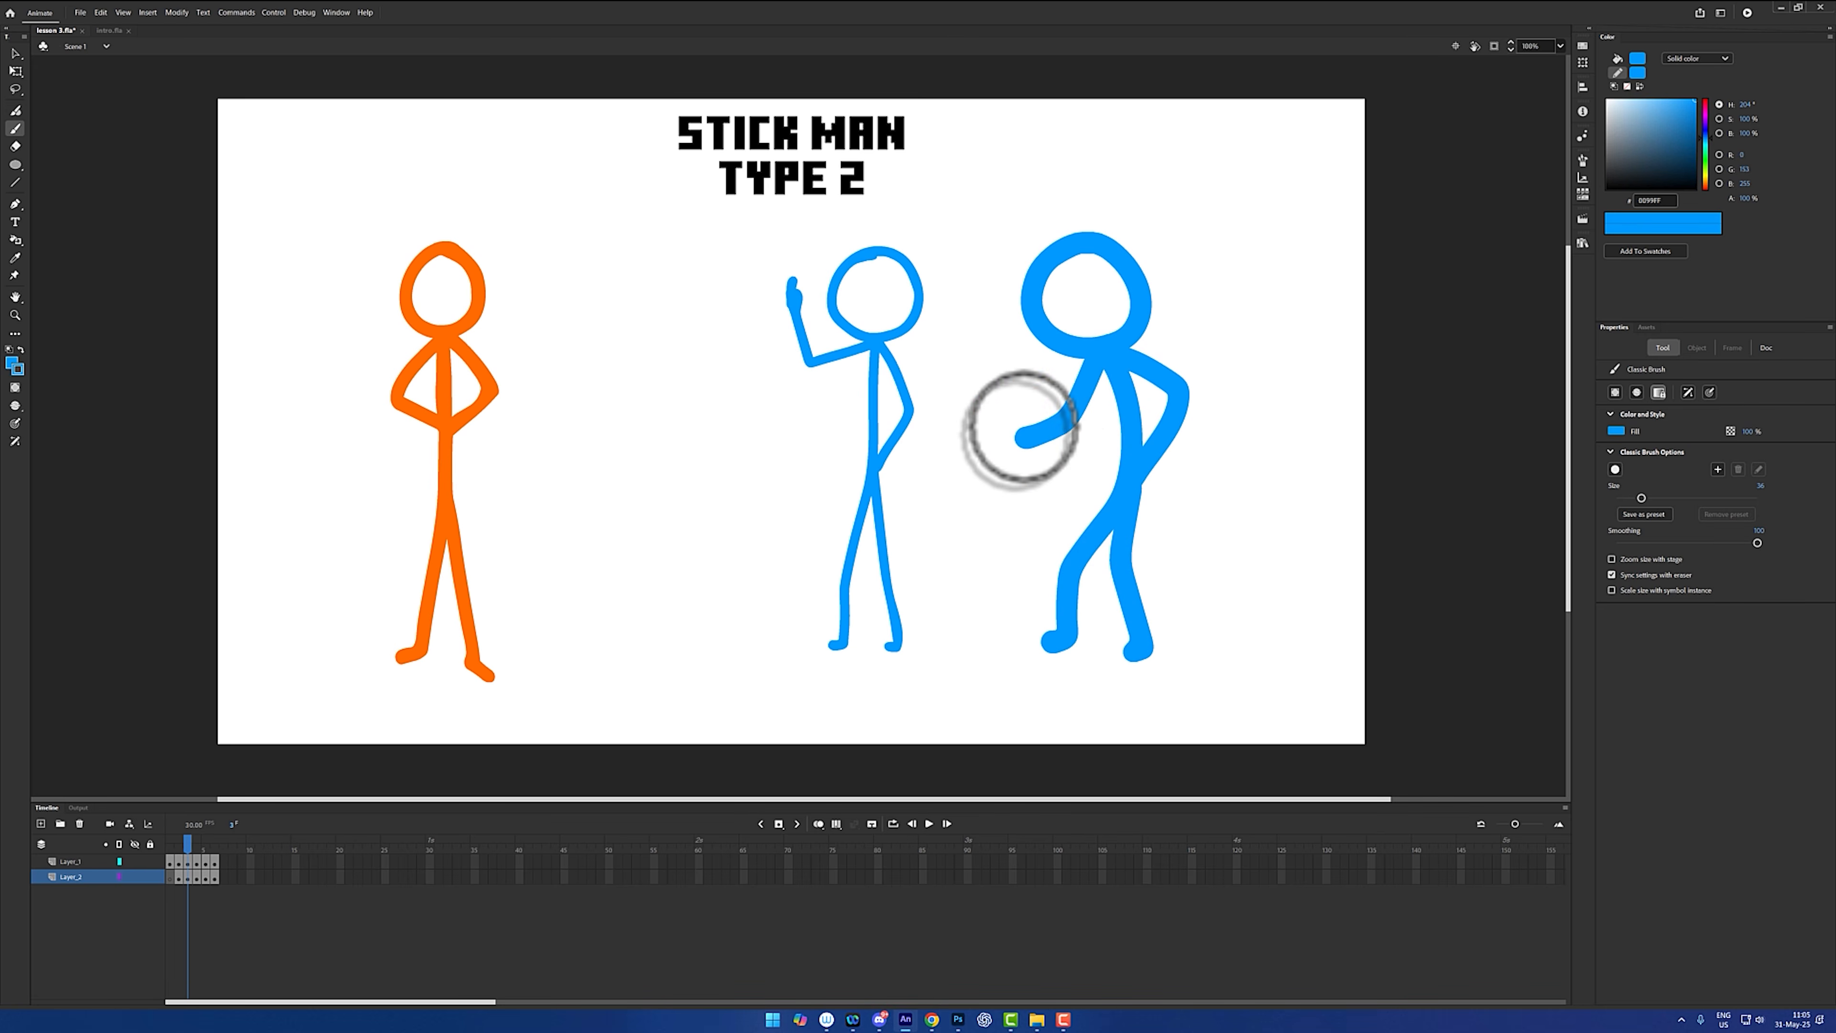
- Reduce the brush size, set the fill to black and paint a walking cane under the thick figure's extended hand
{"action": "left_click_drag", "start_coordinate": [1637, 119], "coordinate": [1606, 187]}
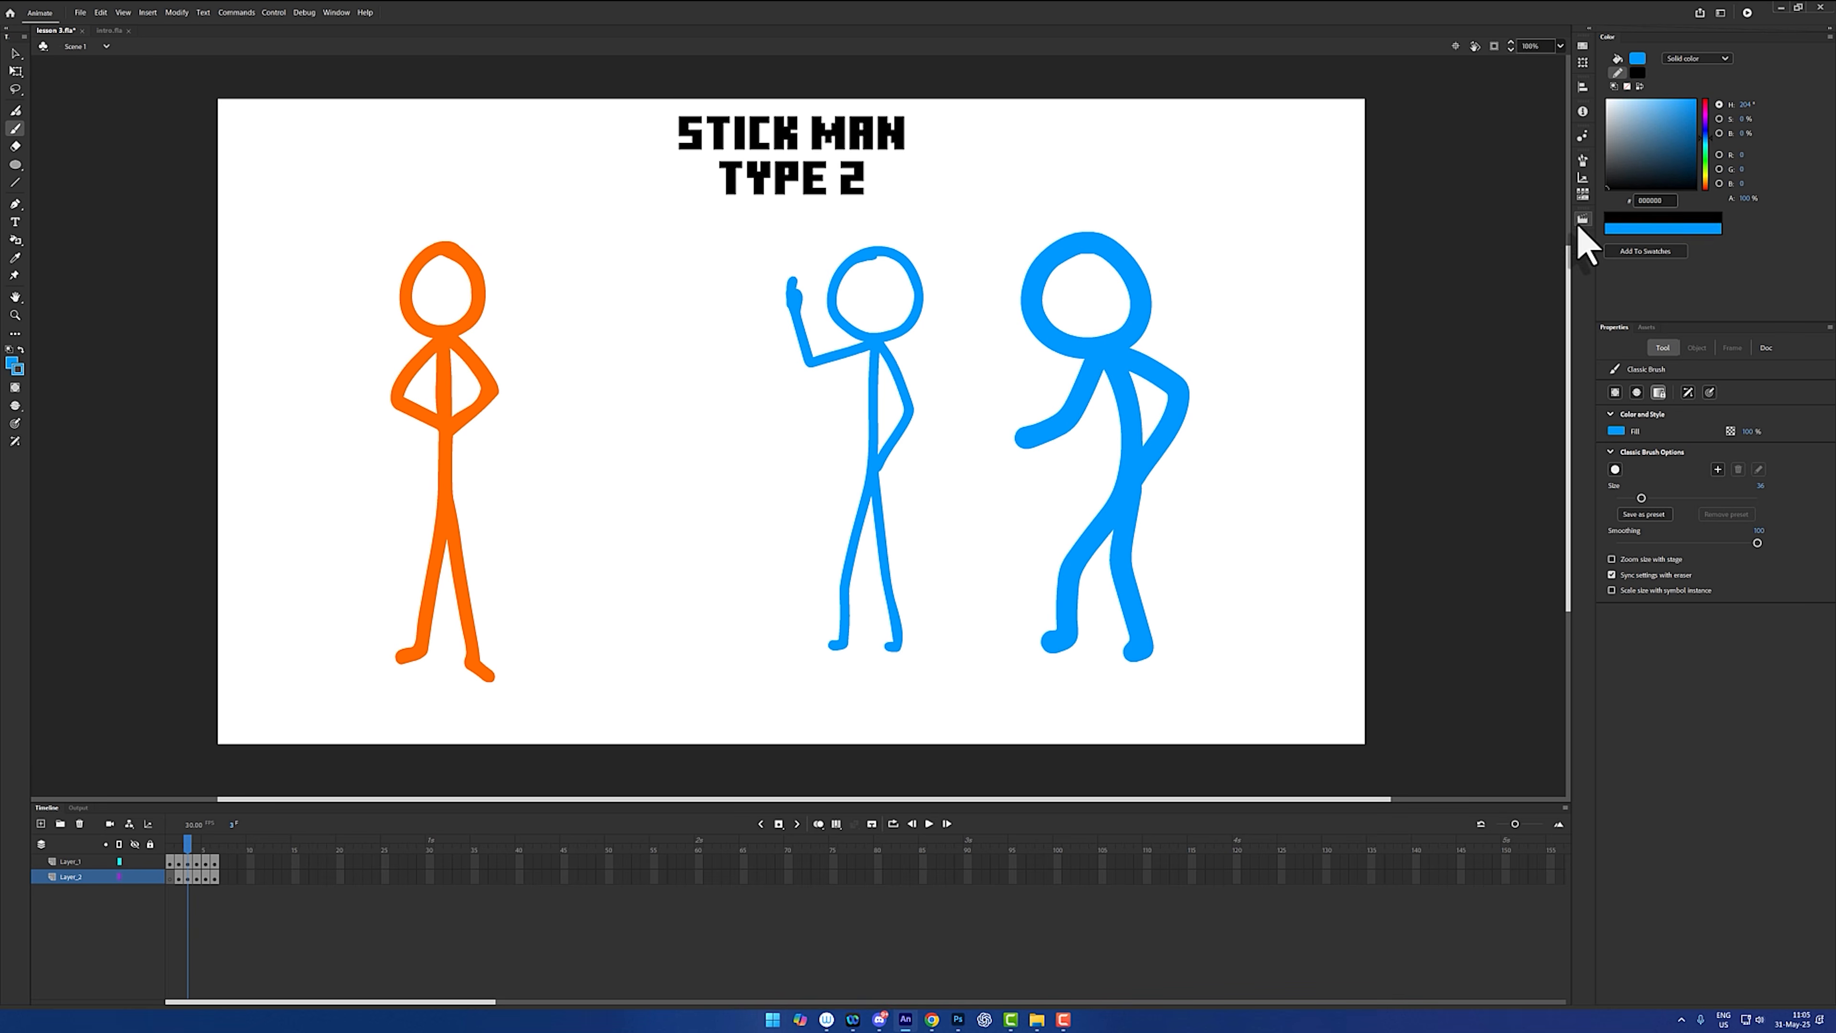
{"action": "left_click_drag", "start_coordinate": [1638, 497], "coordinate": [1626, 498]}
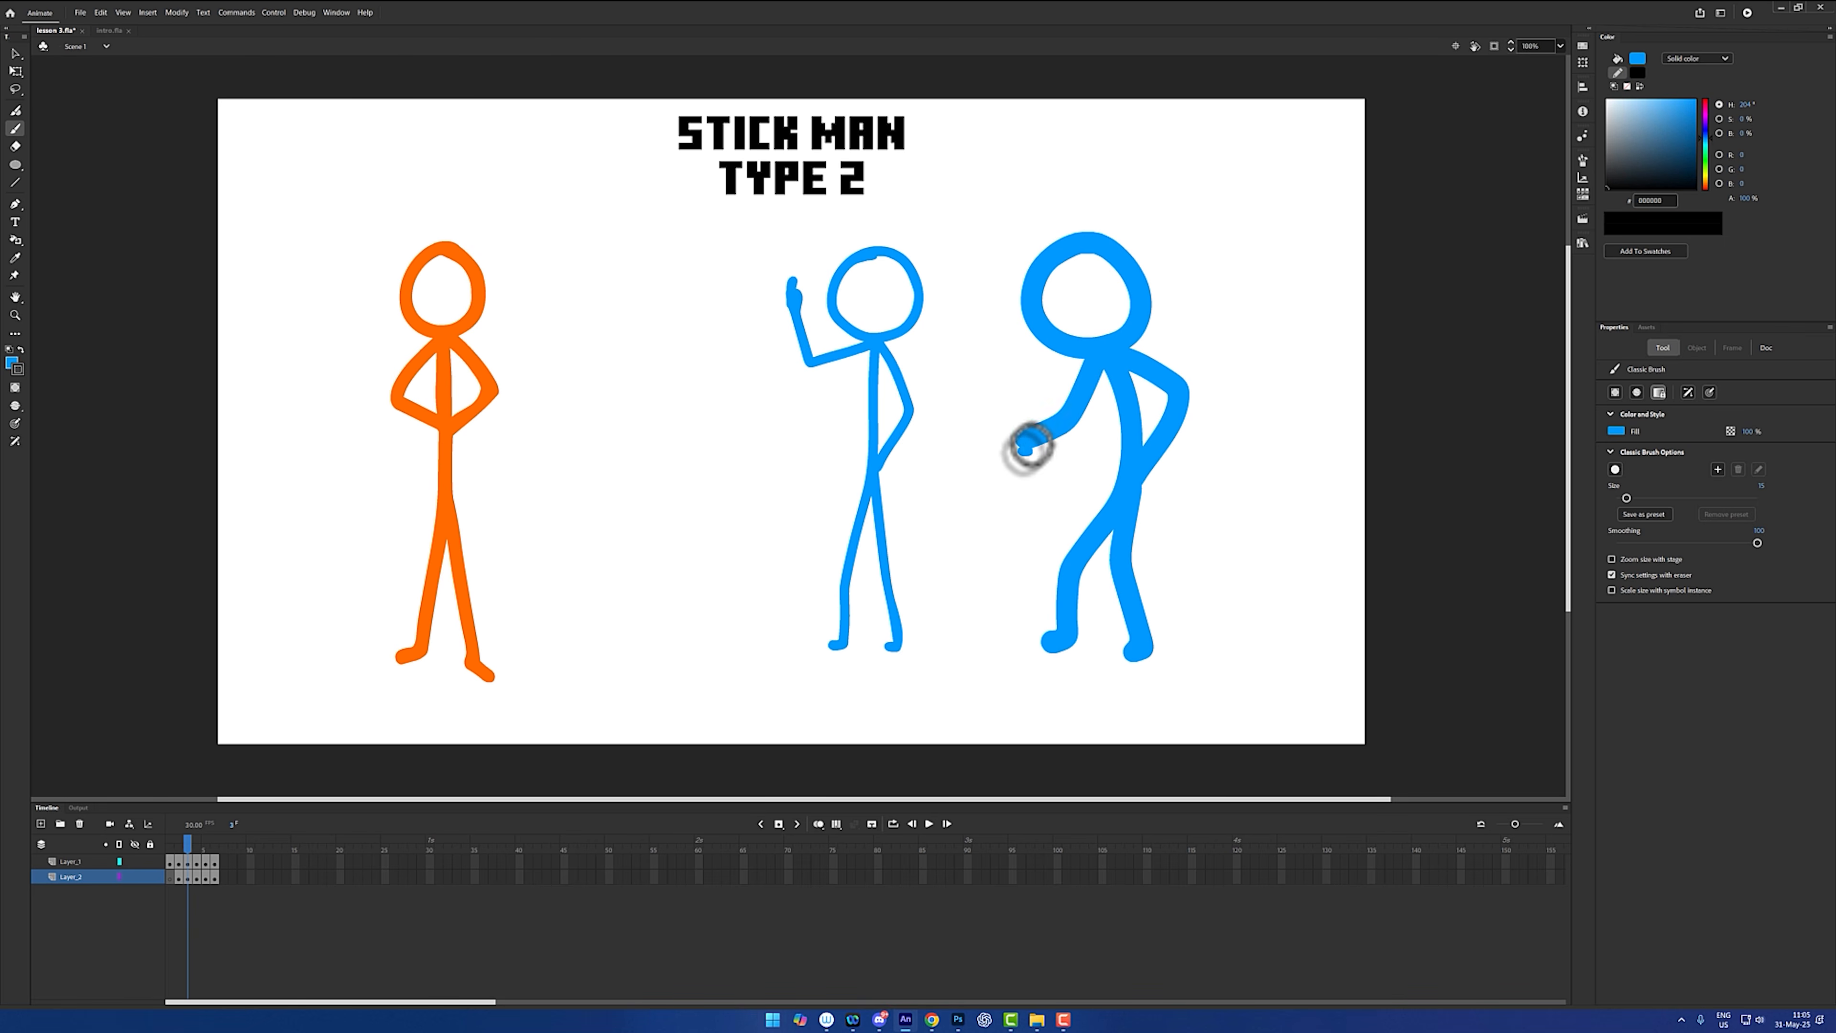
{"action": "key", "text": "ctrl+z"}
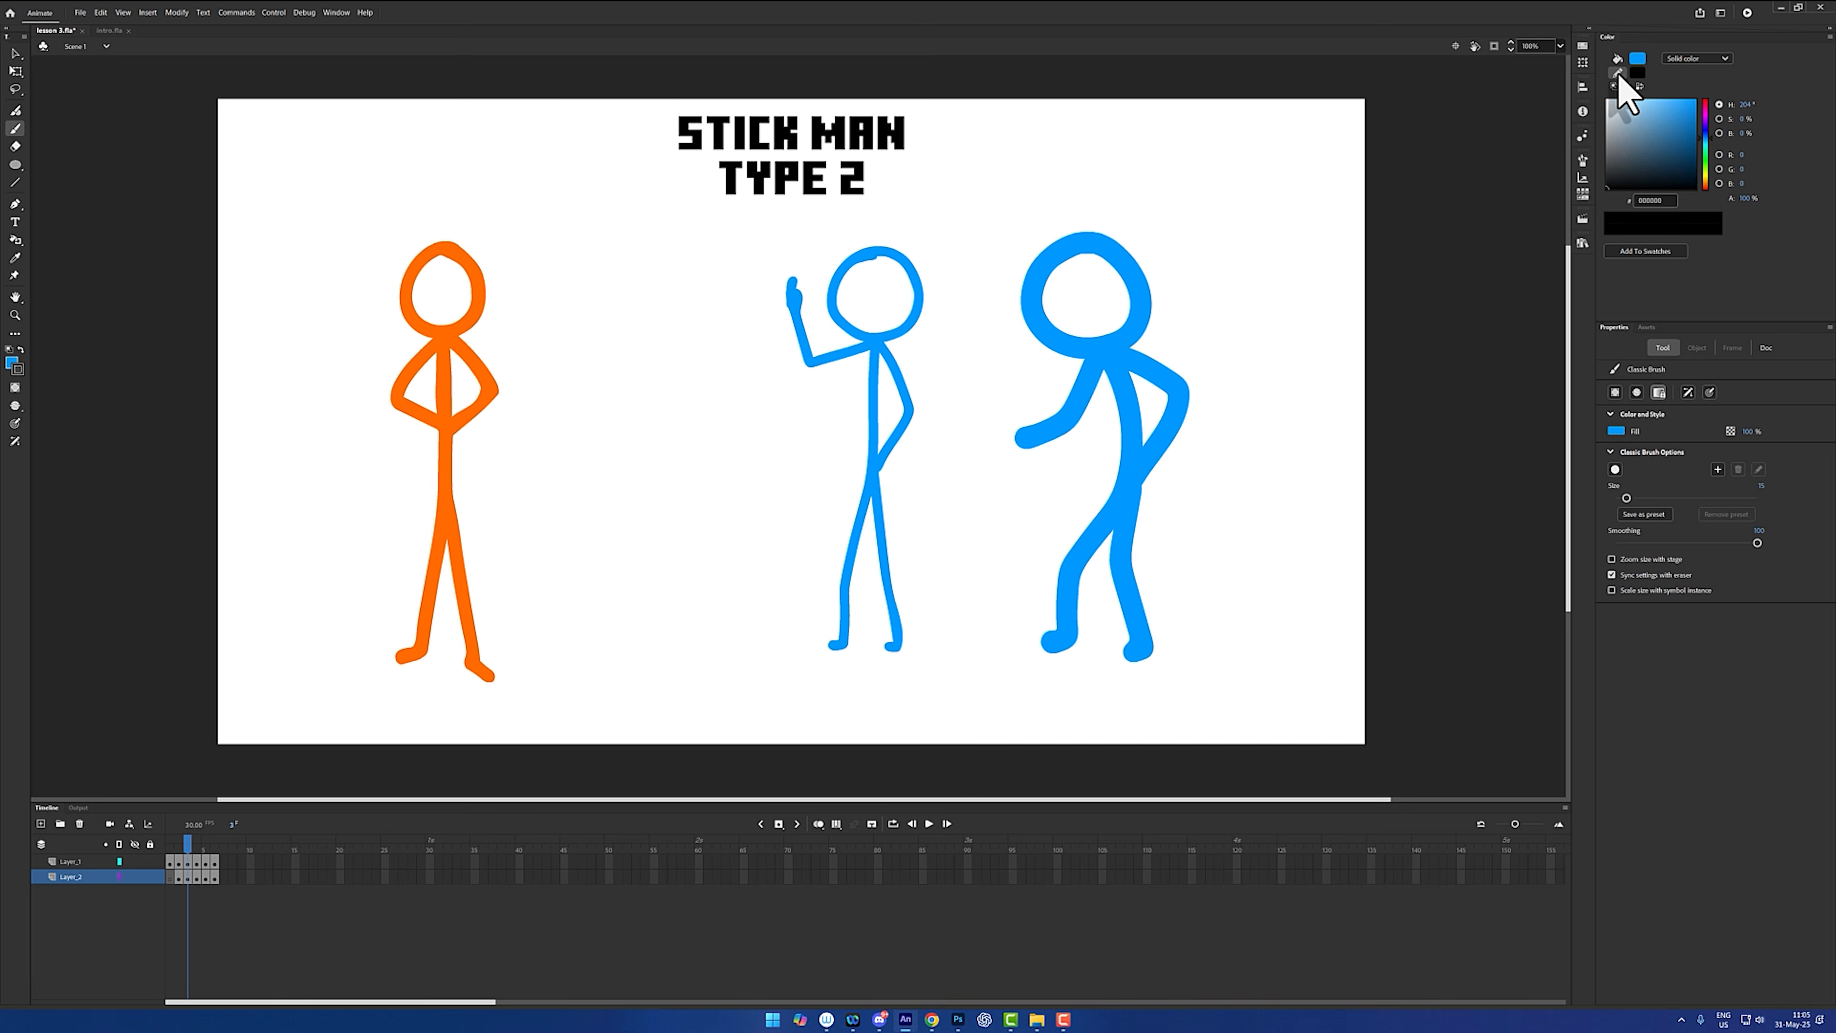
{"action": "left_click", "coordinate": [1617, 57]}
{"action": "left_click_drag", "start_coordinate": [1616, 172], "coordinate": [1429, 329]}
{"action": "left_click_drag", "start_coordinate": [1024, 449], "coordinate": [1022, 653]}
- Set the fill to grey 707070 and paint a solid beard with a mouth opening on the thick figure's face
{"action": "left_click", "coordinate": [1606, 150]}
{"action": "mouse_move", "coordinate": [1037, 336]}
{"action": "left_mouse_down"}
{"action": "mouse_move", "coordinate": [1090, 400]}
{"action": "mouse_move", "coordinate": [1114, 331]}
{"action": "mouse_move", "coordinate": [1061, 311]}
{"action": "mouse_move", "coordinate": [1049, 348]}
{"action": "mouse_move", "coordinate": [1030, 345]}
{"action": "mouse_move", "coordinate": [1071, 412]}
{"action": "mouse_move", "coordinate": [1105, 341]}
{"action": "mouse_move", "coordinate": [1061, 349]}
{"action": "left_mouse_up"}
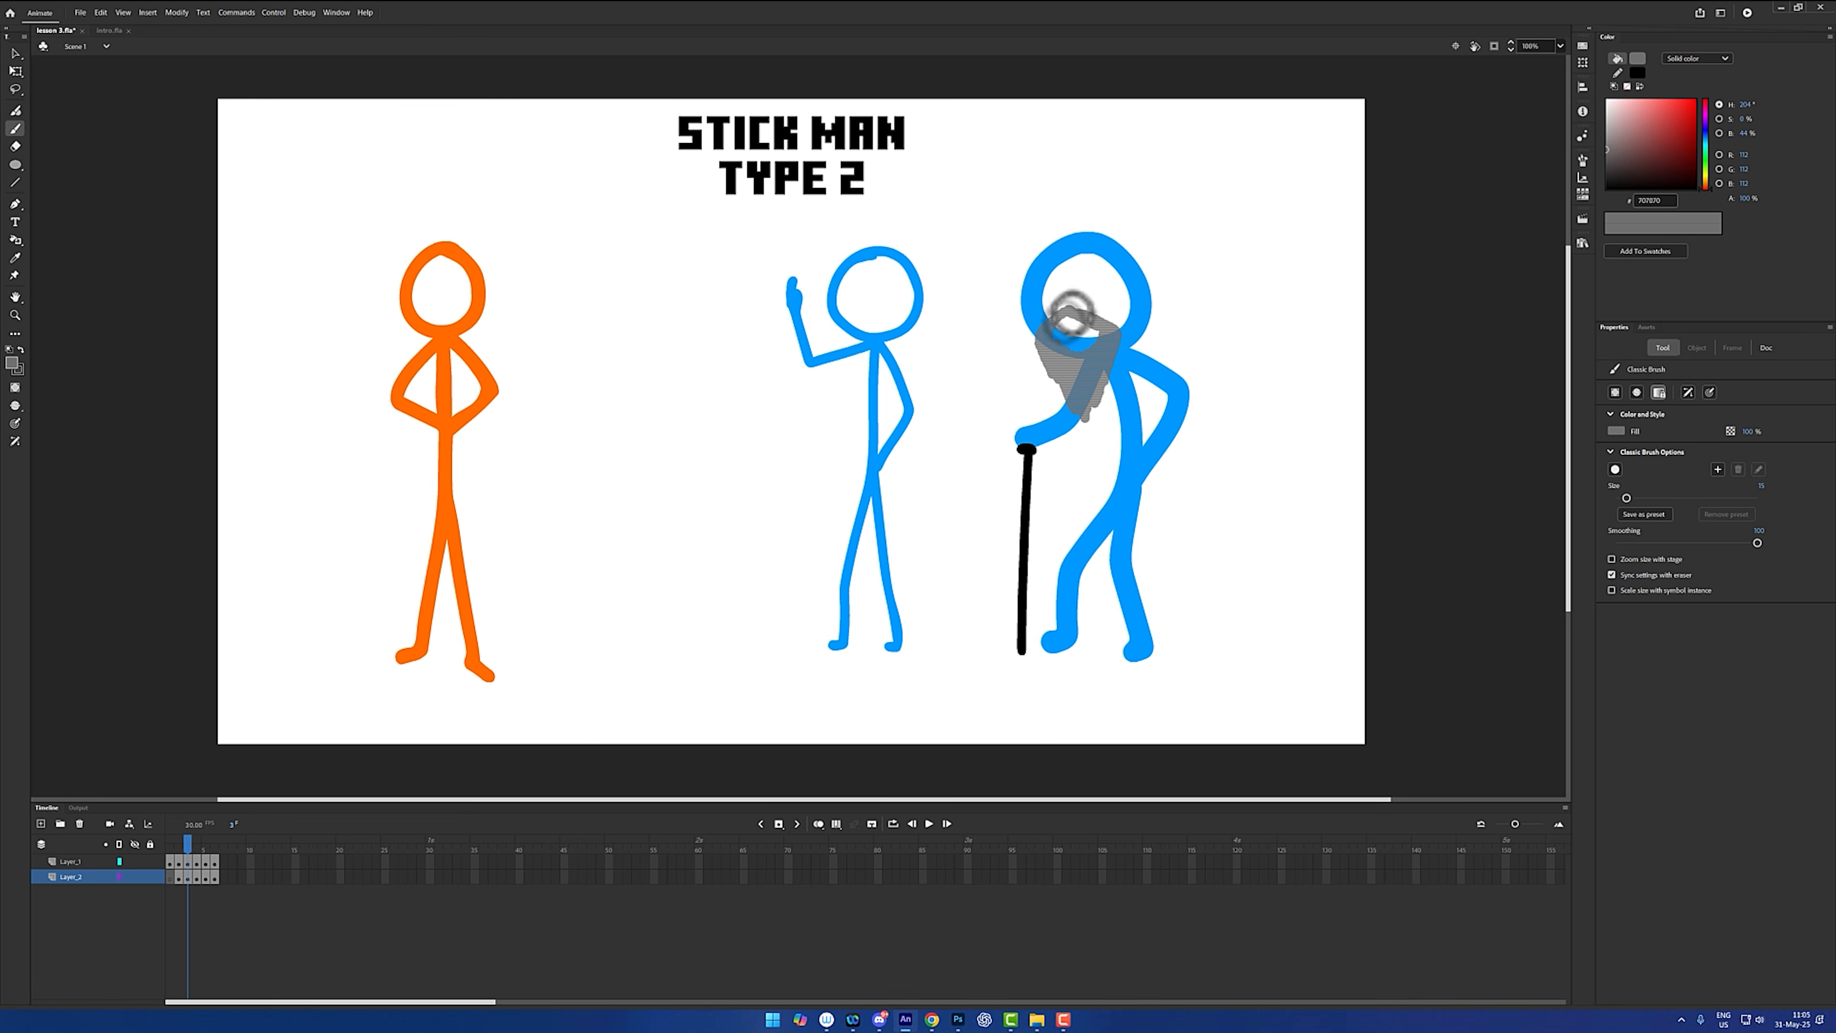
{"action": "left_click_drag", "start_coordinate": [1065, 312], "coordinate": [1064, 314]}
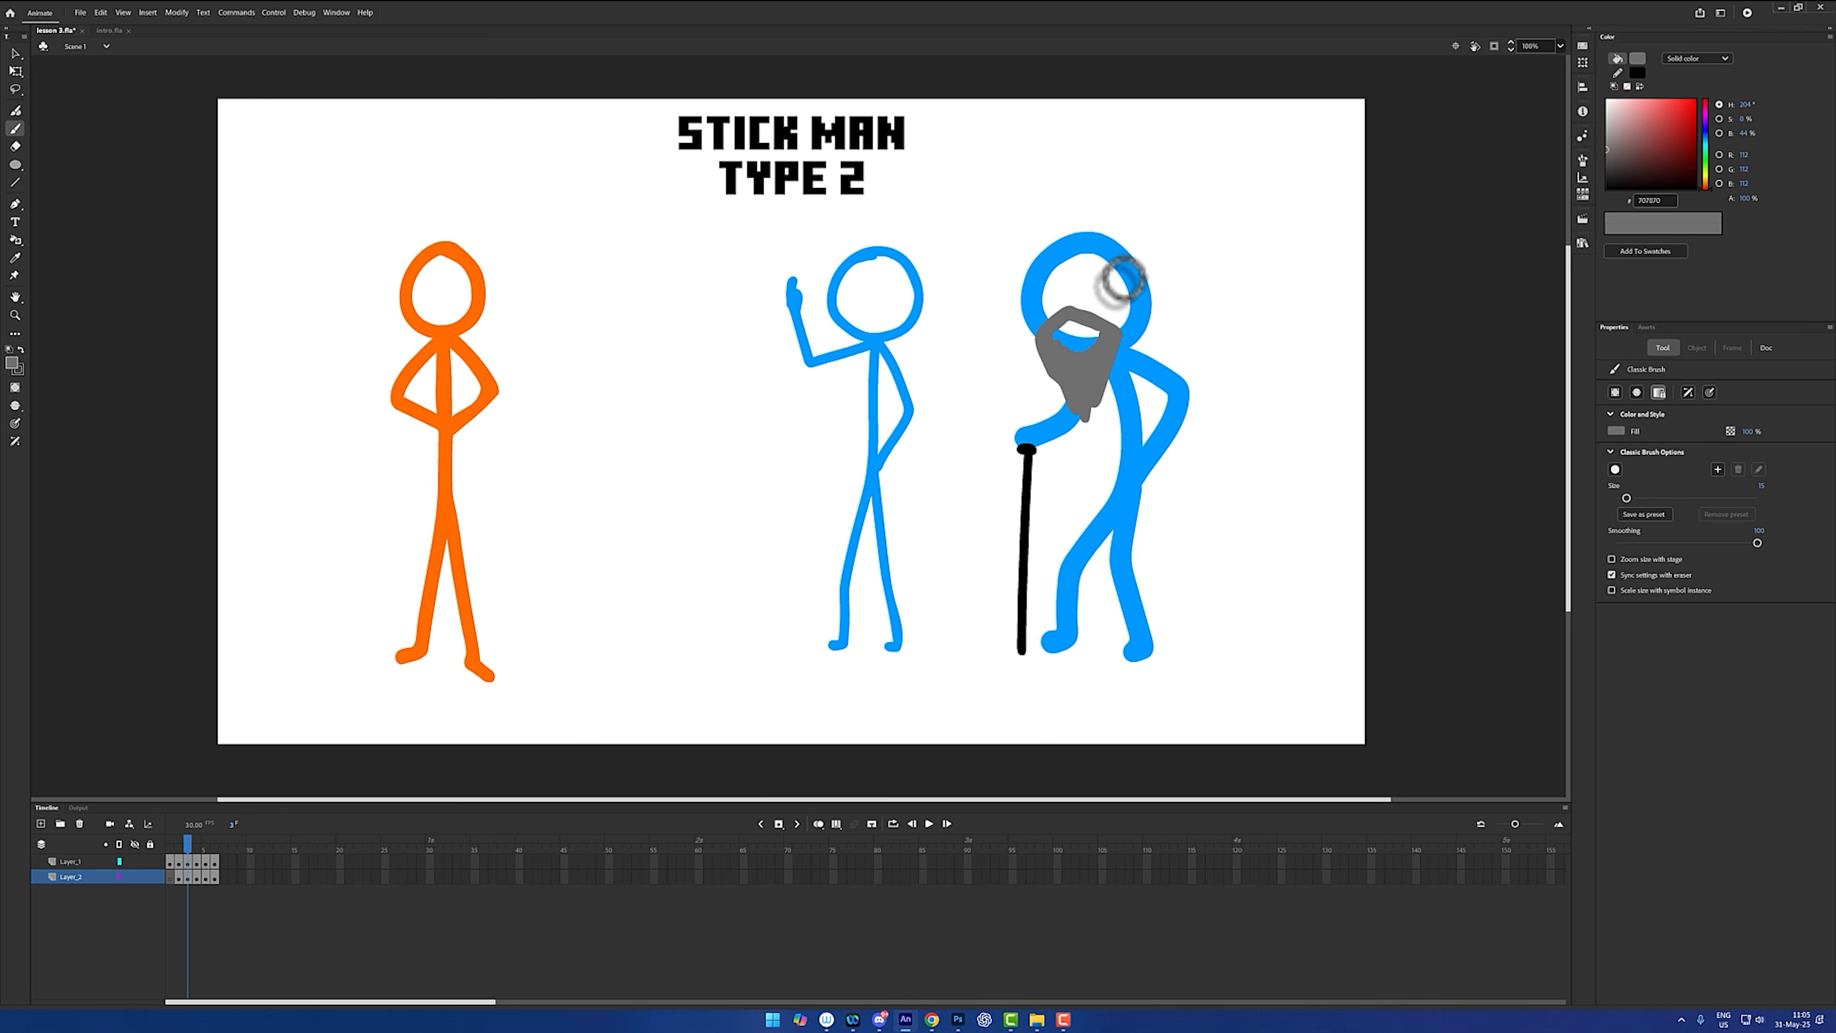
- Sample the blue from the thick figure's head and paint two dot eyes above the beard with the Classic Brush
{"action": "key", "text": "i"}
{"action": "left_click", "coordinate": [1133, 280]}
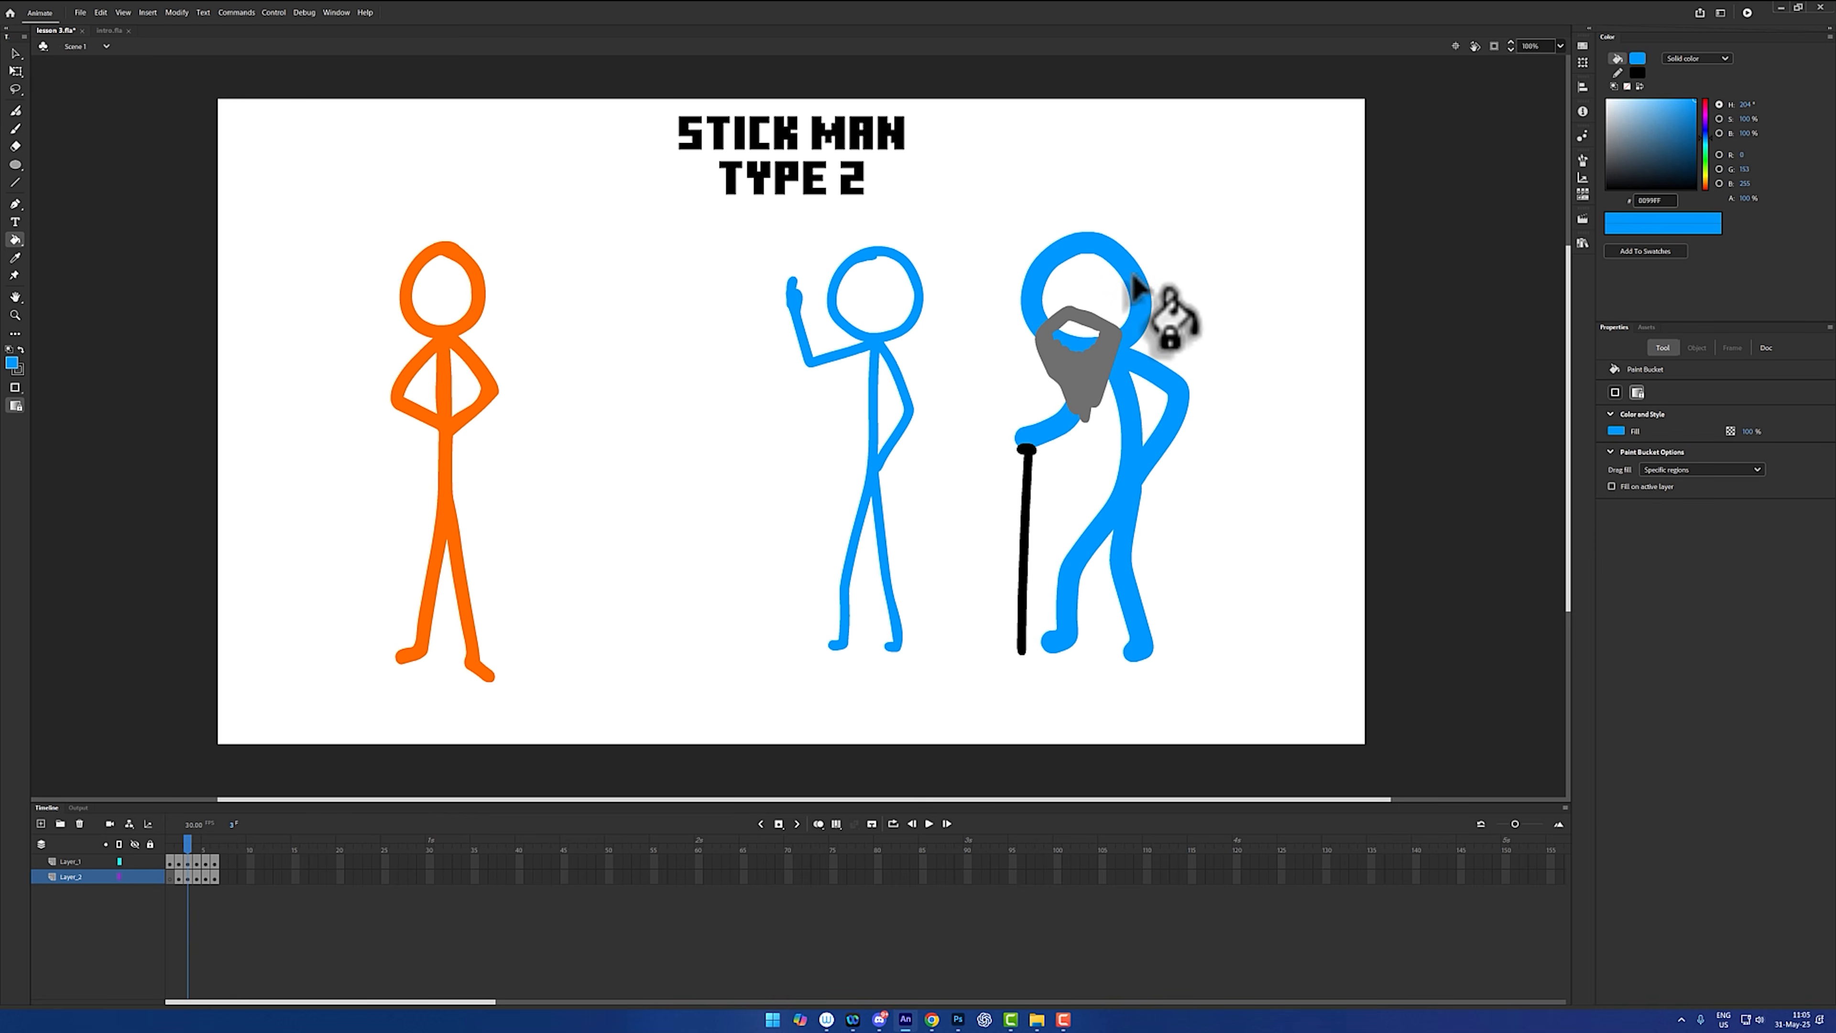
{"action": "key", "text": "b"}
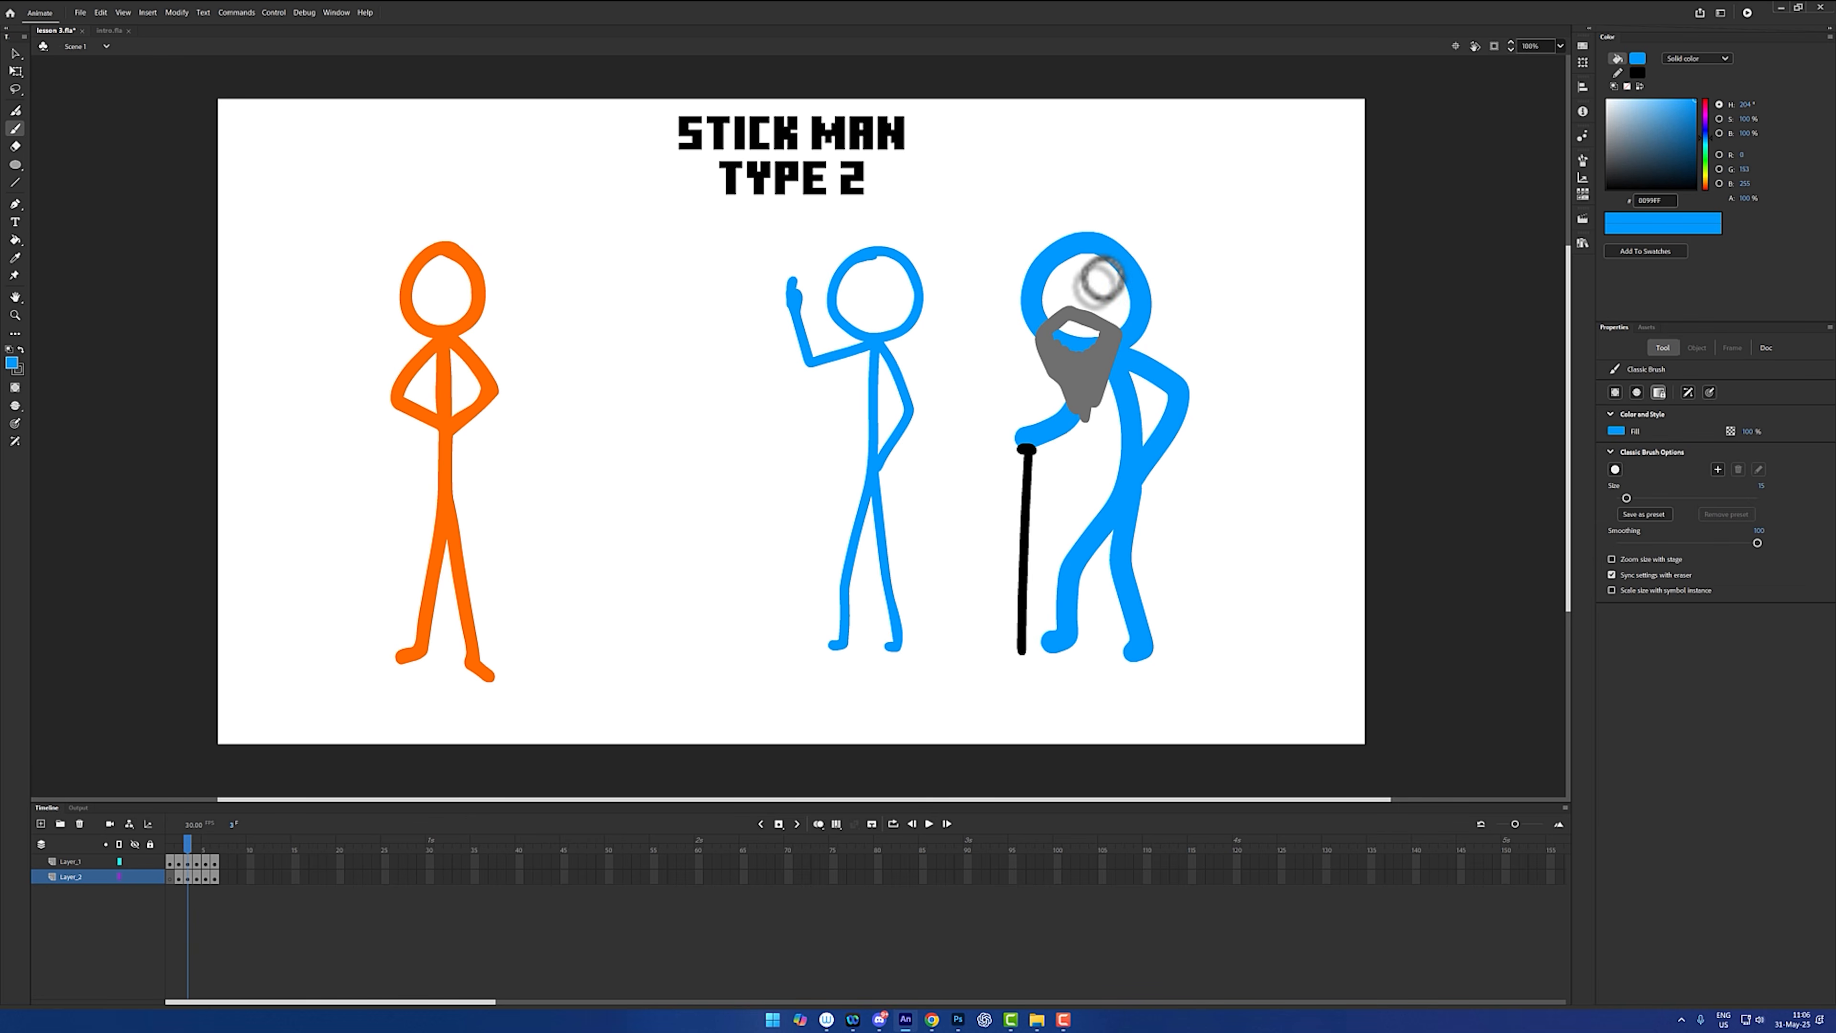
{"action": "left_click", "coordinate": [1061, 289]}
{"action": "left_click", "coordinate": [1092, 287]}
- Sample the grey from the beard and paint two short eyebrows above the eyes with the Classic Brush
{"action": "key", "text": "i"}
{"action": "left_click", "coordinate": [1105, 350]}
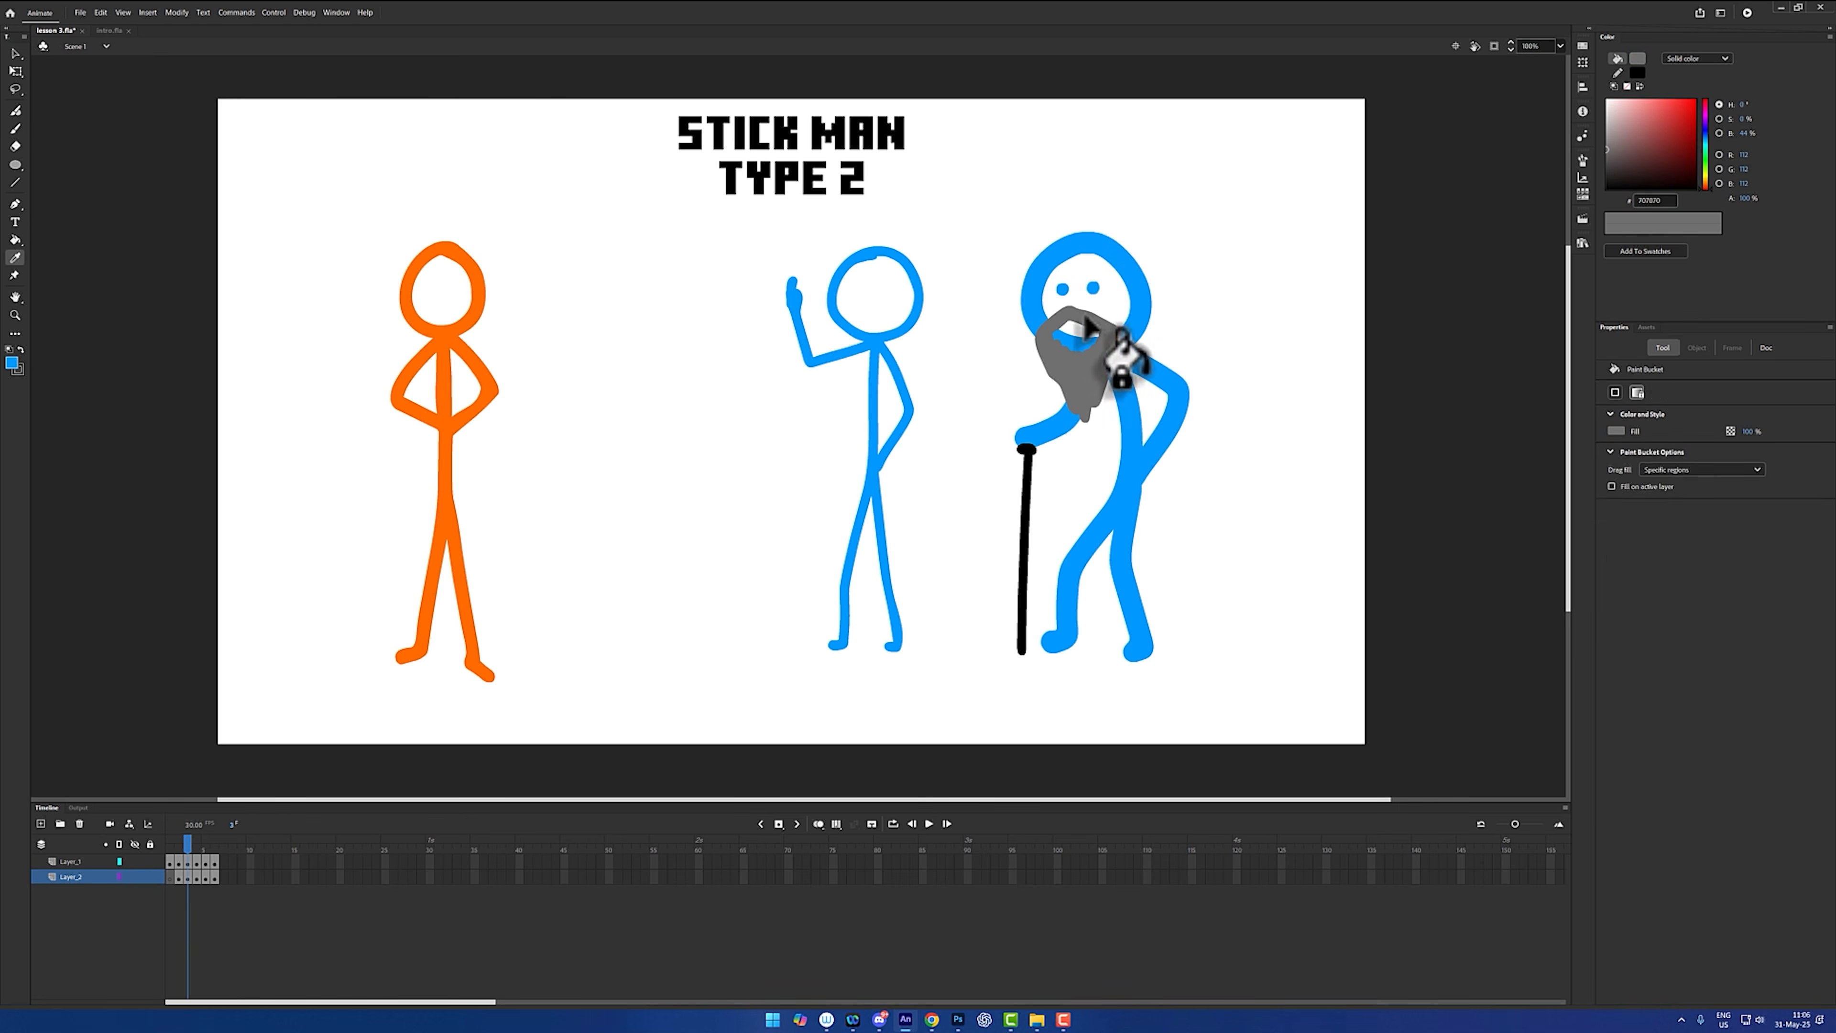
{"action": "key", "text": "b"}
{"action": "left_click_drag", "start_coordinate": [1092, 272], "coordinate": [1104, 275]}
{"action": "left_click_drag", "start_coordinate": [1052, 276], "coordinate": [1068, 274]}
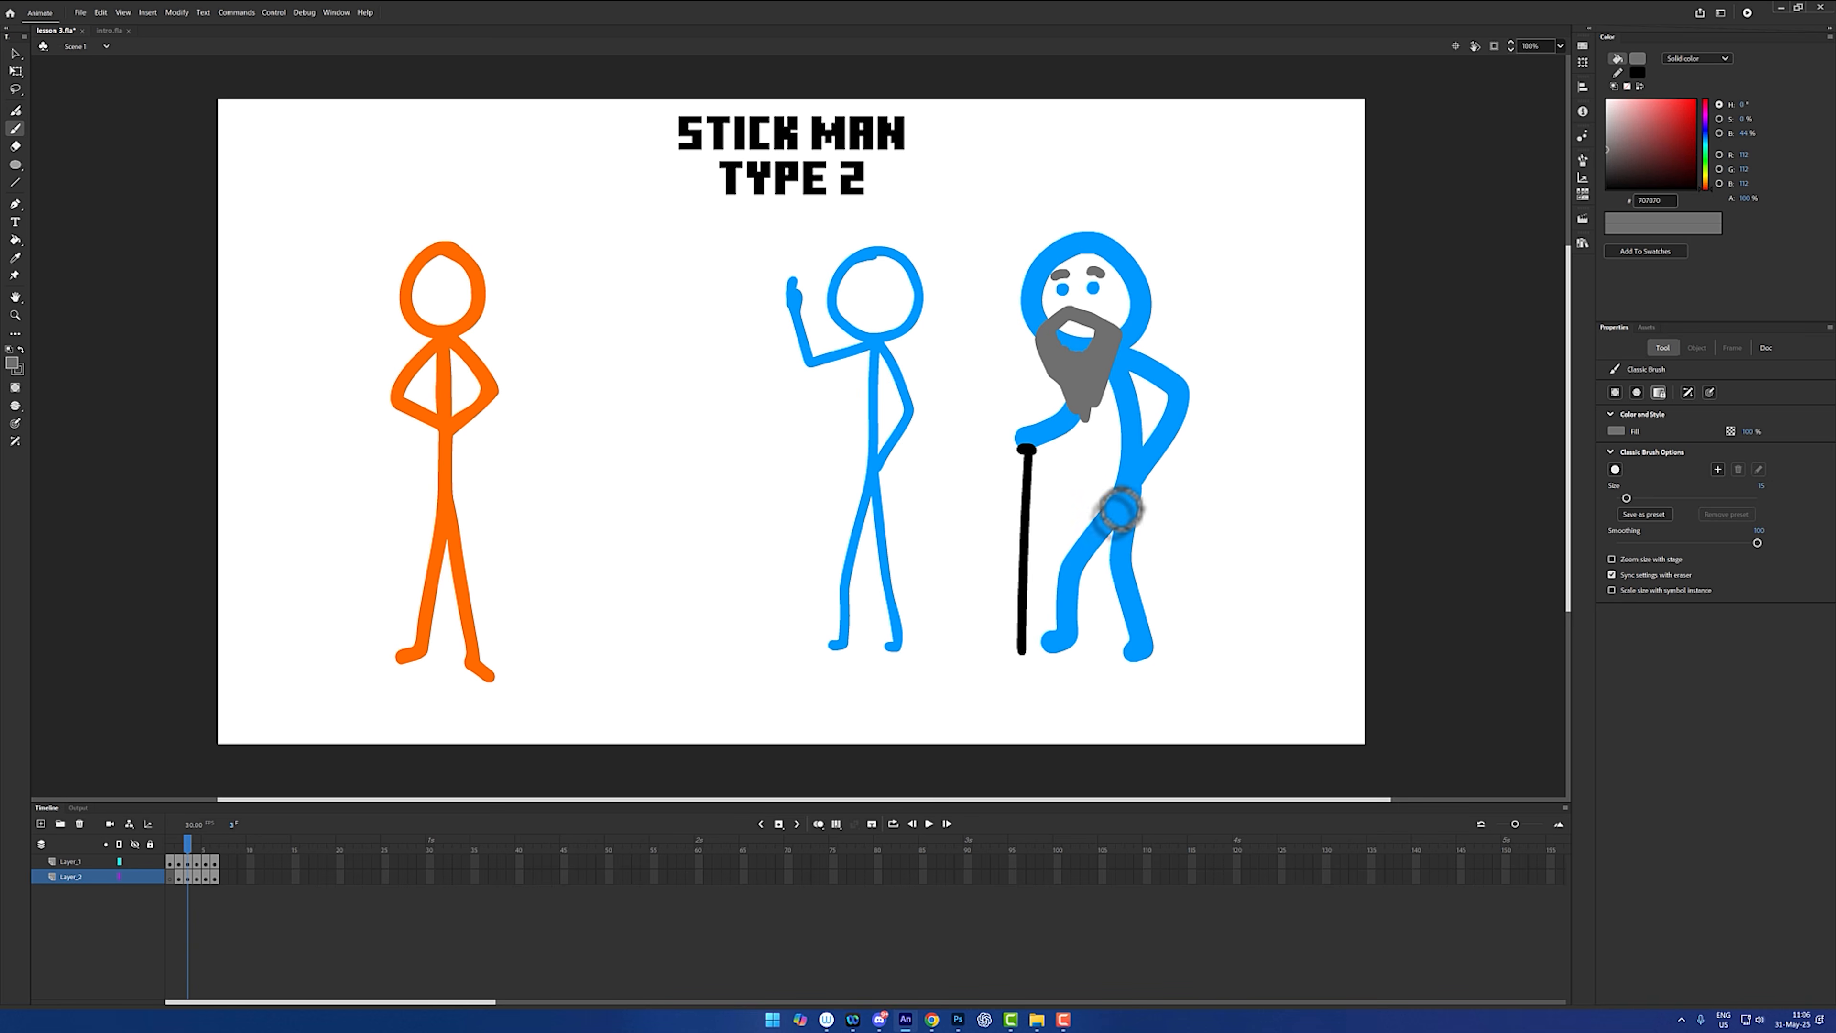
- Recolour the bearded figure's body, extended arm, lower mouth area and both eyes pink with the Paint Bucket
{"action": "key", "text": "i"}
{"action": "left_click", "coordinate": [1131, 496]}
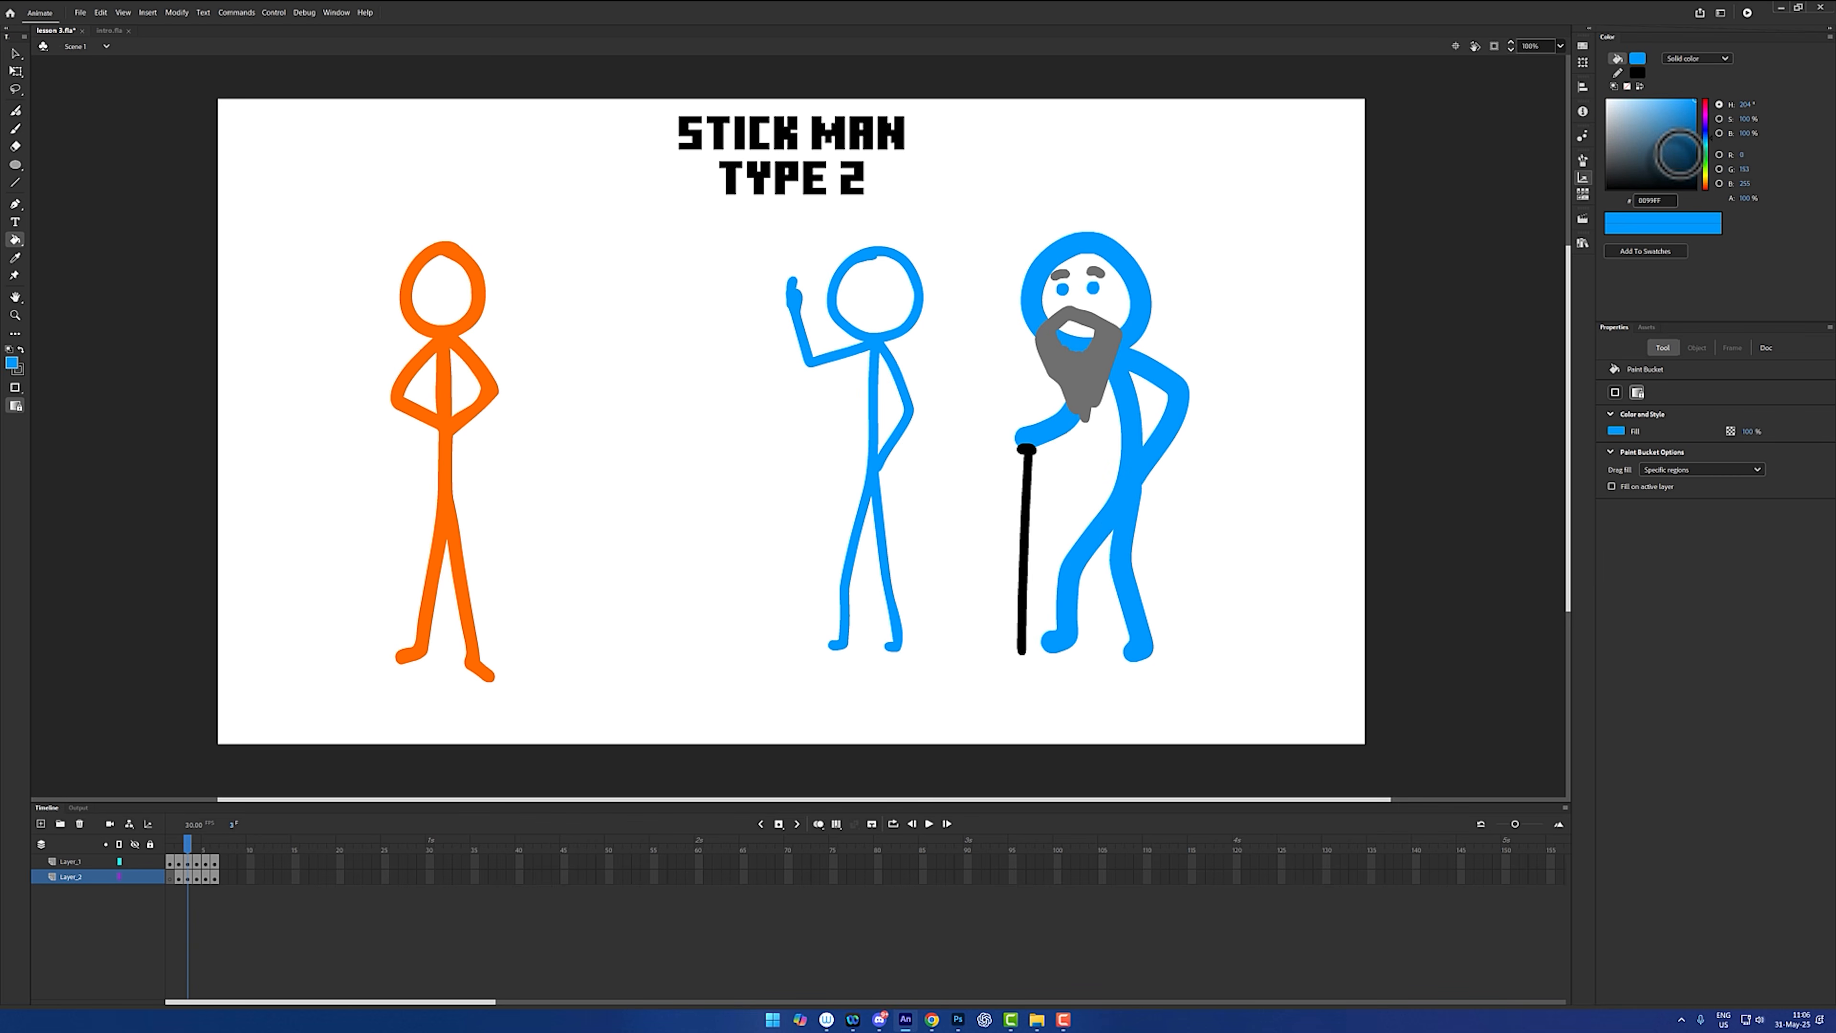
{"action": "left_click", "coordinate": [1706, 110]}
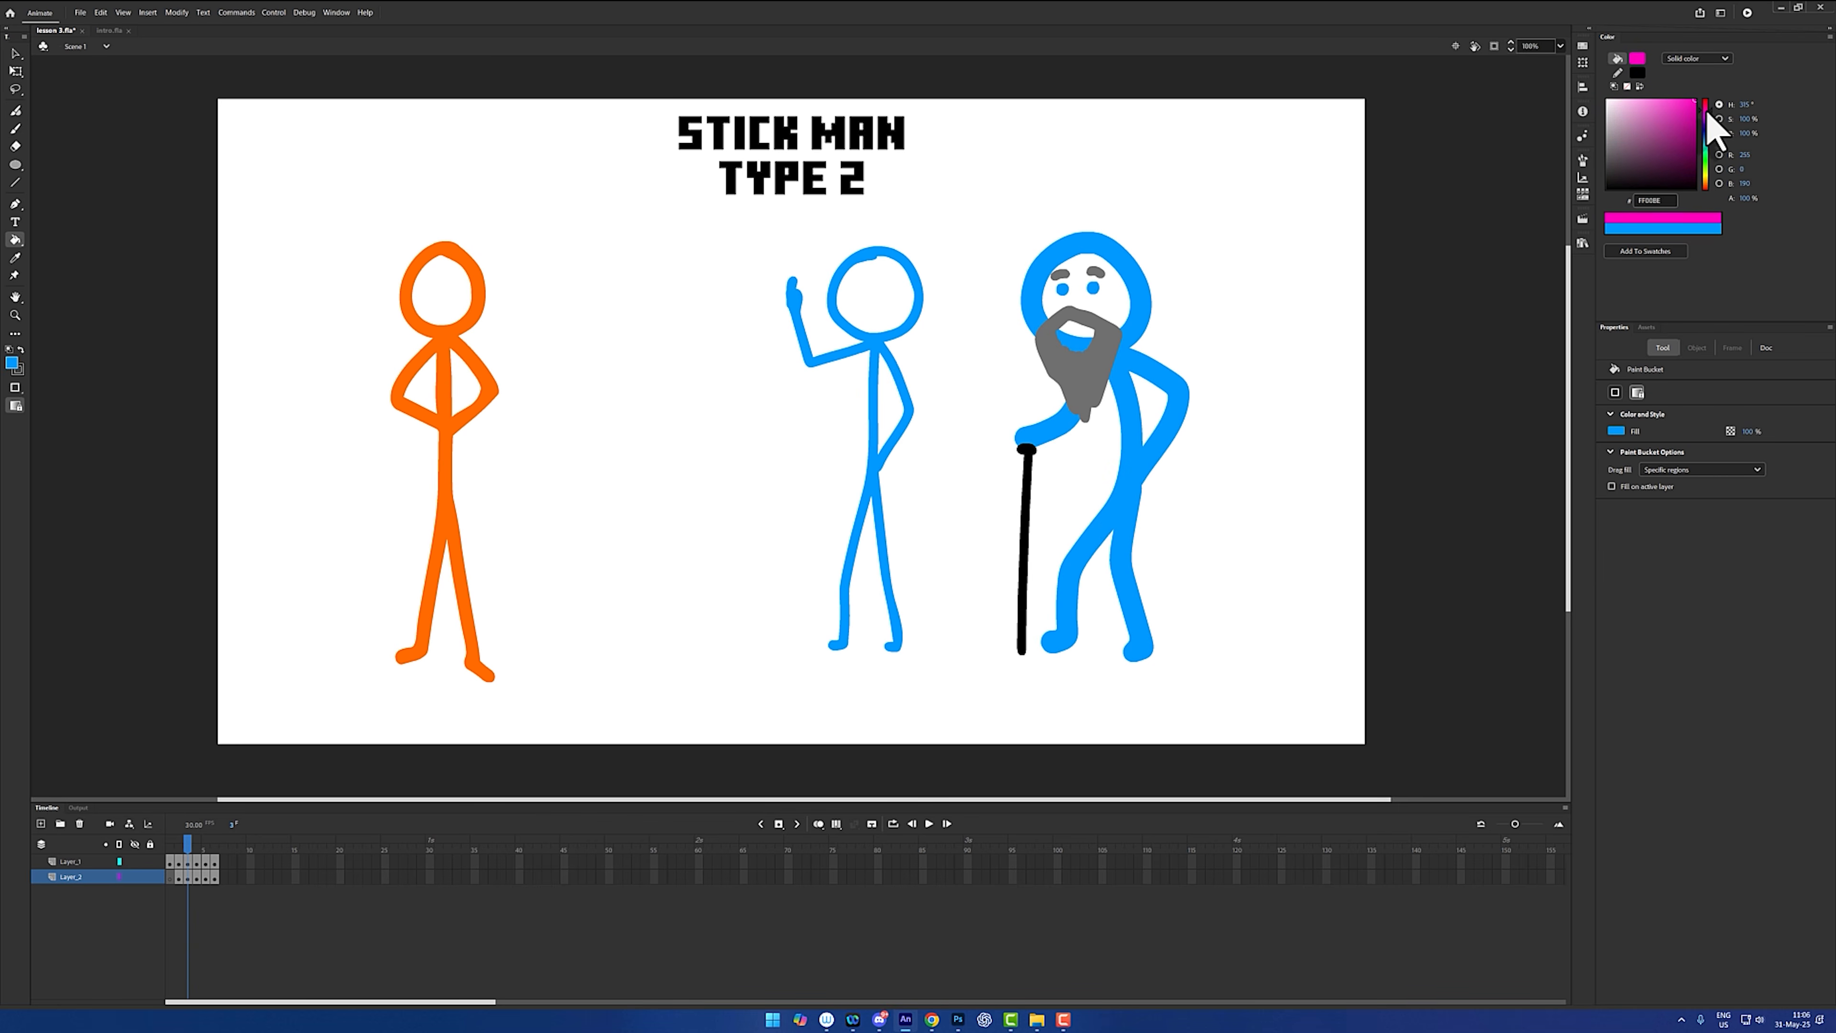
{"action": "left_click", "coordinate": [1123, 409]}
{"action": "left_click", "coordinate": [1039, 433]}
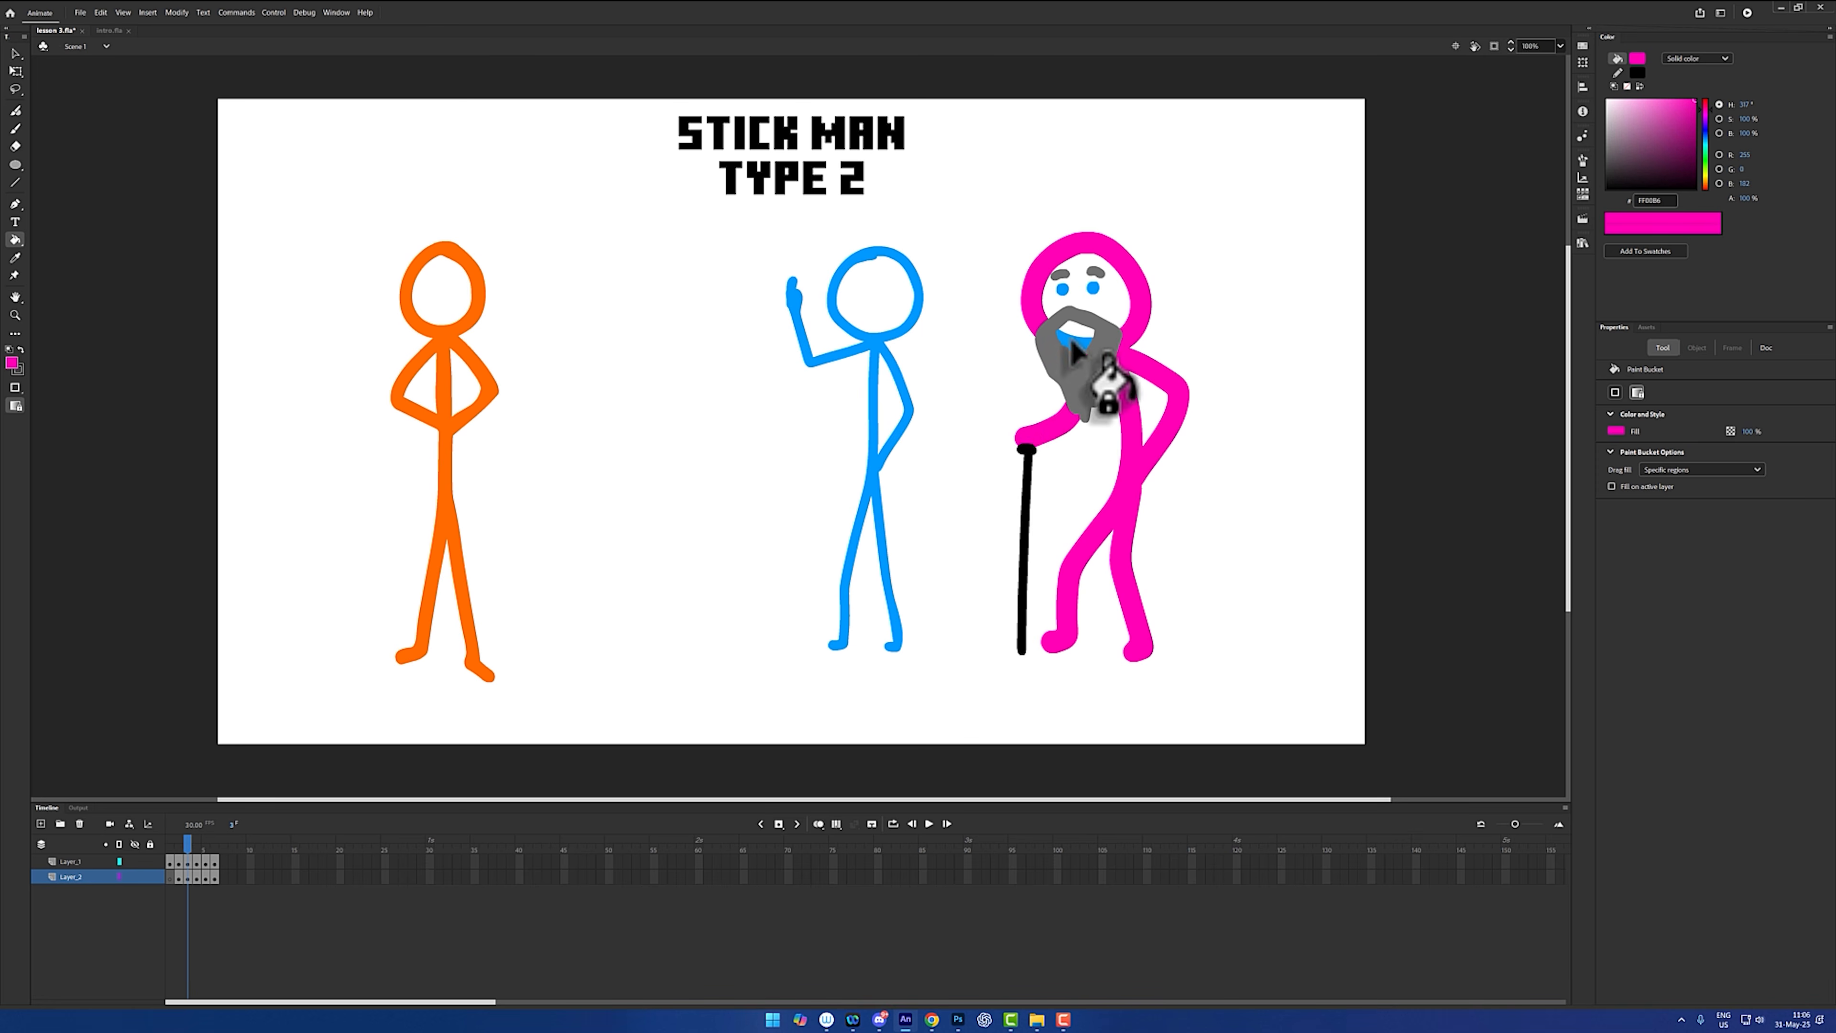
{"action": "left_click", "coordinate": [1068, 343]}
{"action": "left_click", "coordinate": [1064, 290]}
{"action": "left_click", "coordinate": [1091, 289]}
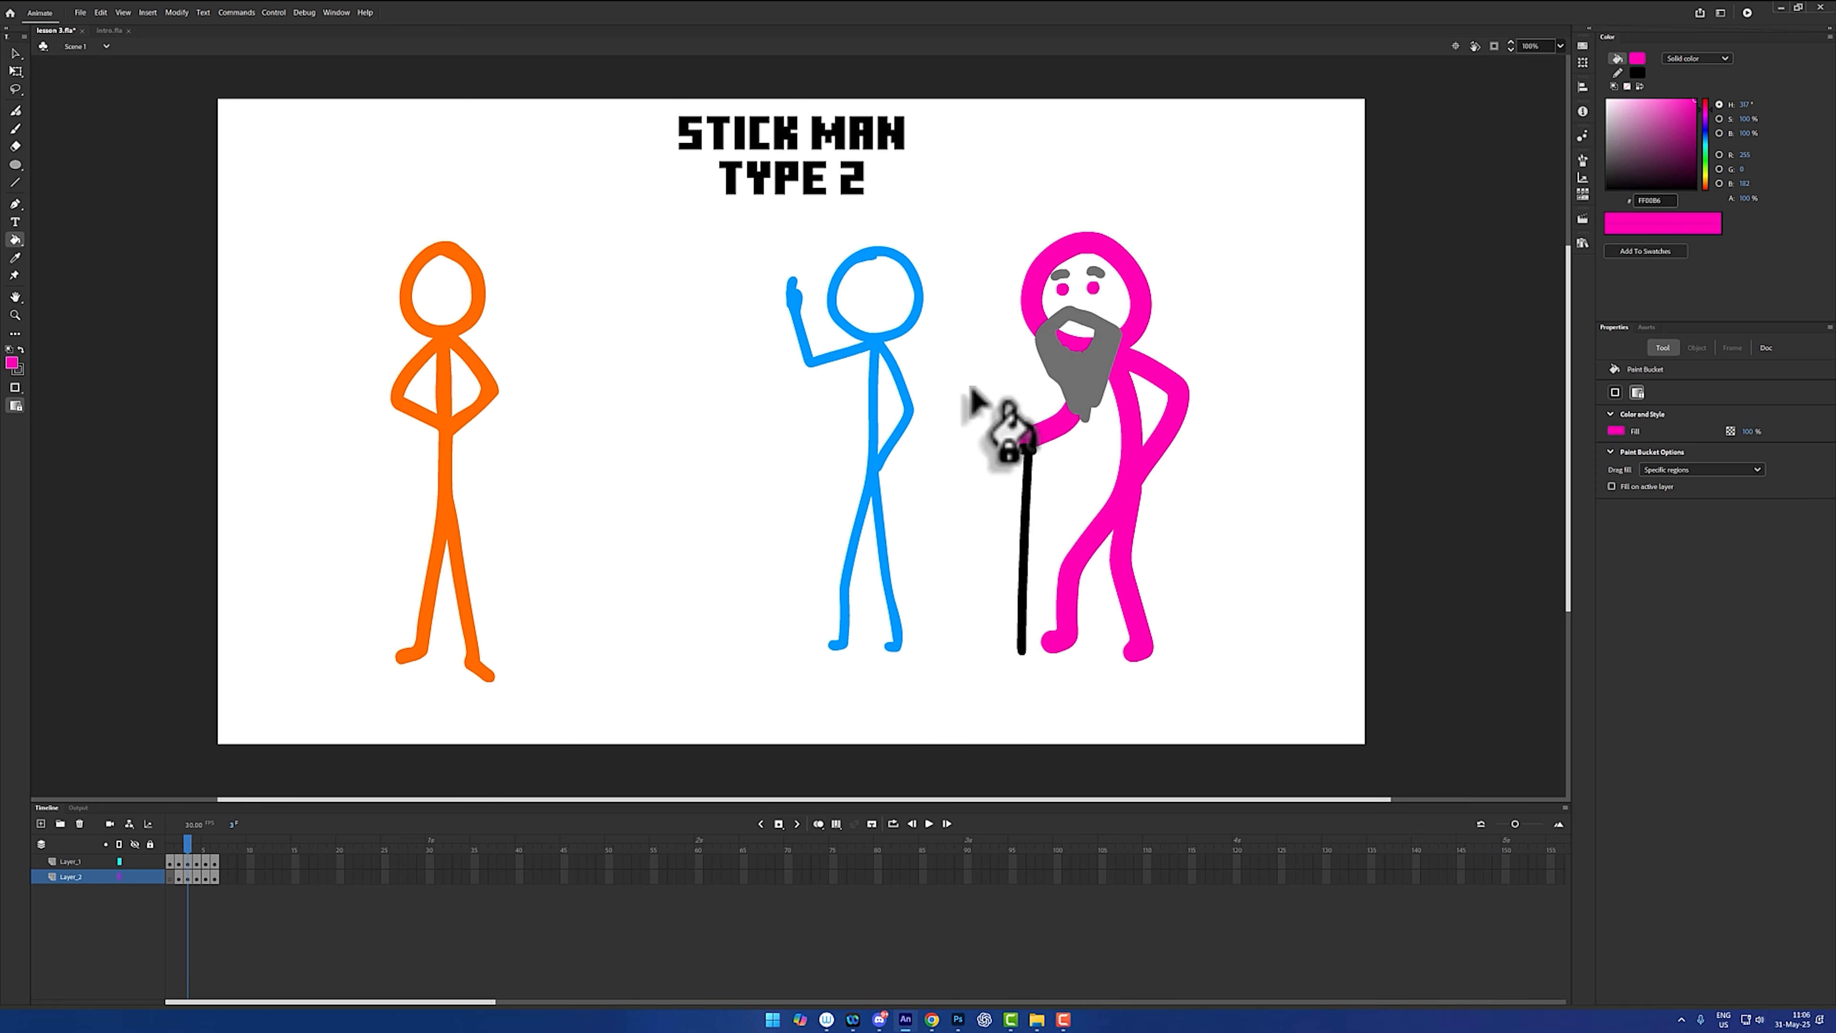
- Paint a pink arrow and a small mark beside the stage, pointing at the Paint Bucket tool
{"action": "key", "text": "b"}
{"action": "left_click_drag", "start_coordinate": [62, 233], "coordinate": [212, 257]}
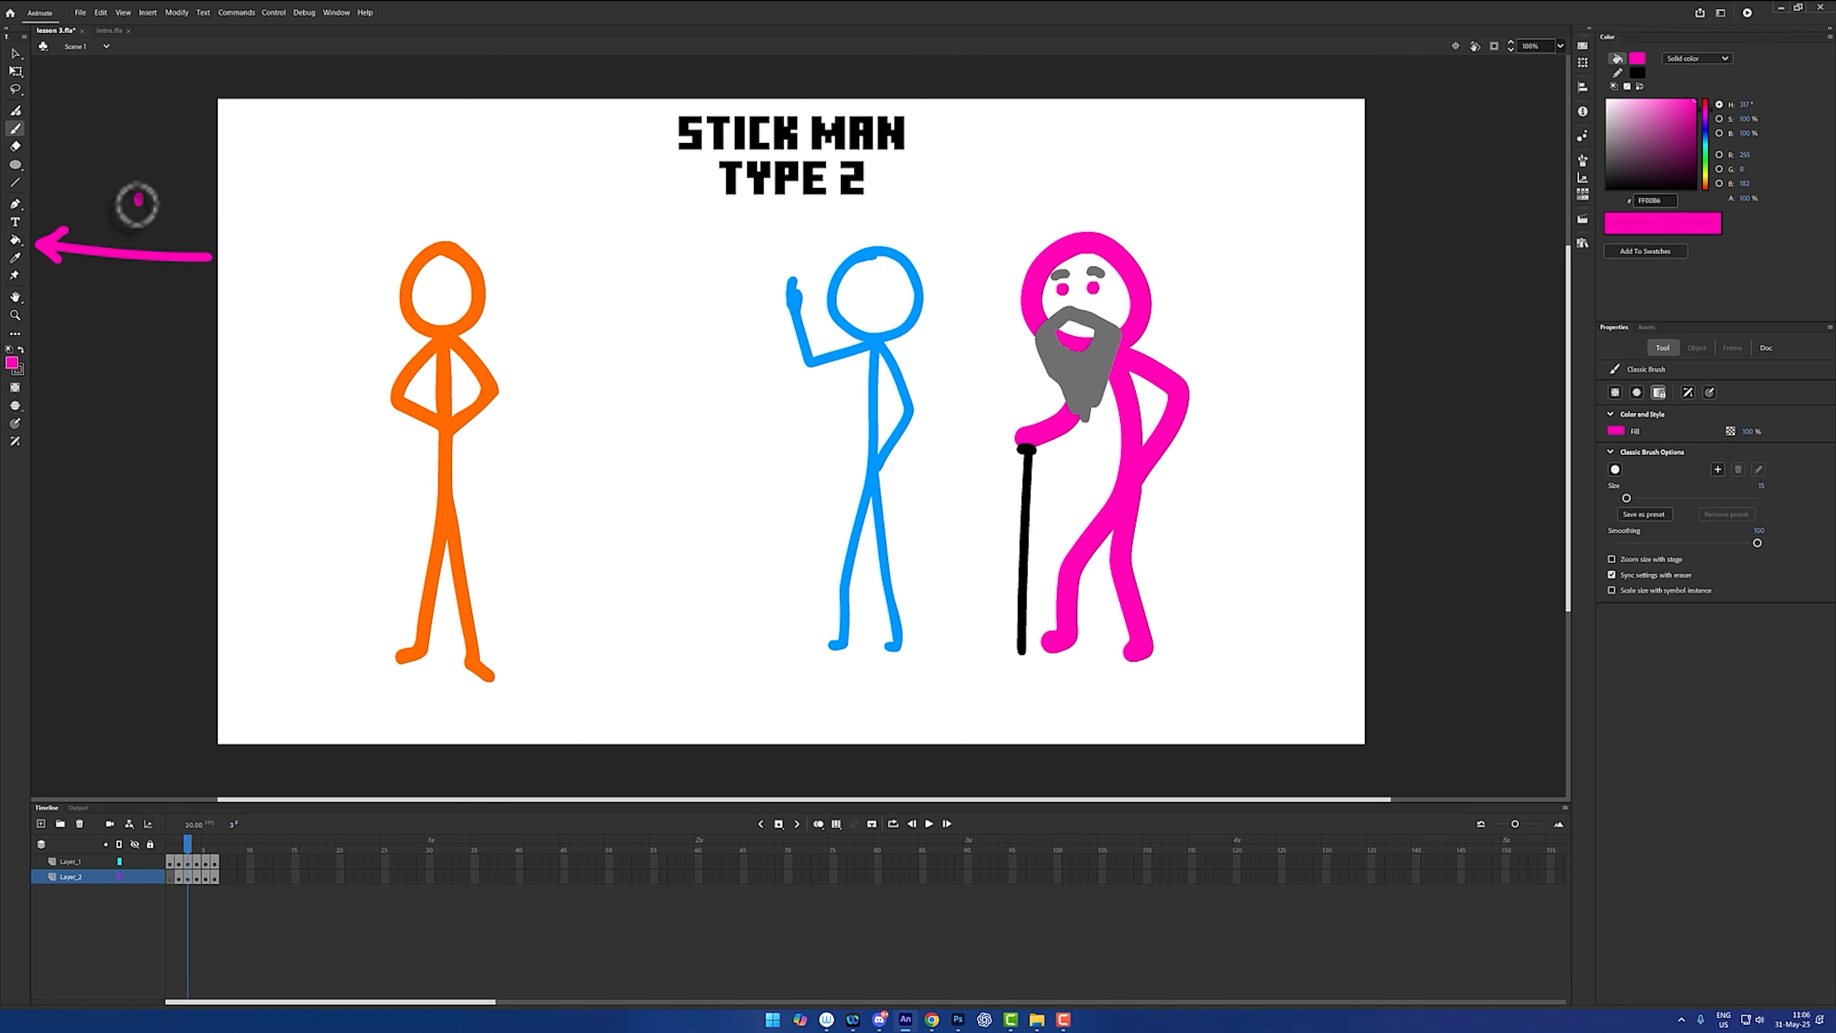
{"action": "left_click_drag", "start_coordinate": [138, 197], "coordinate": [140, 233]}
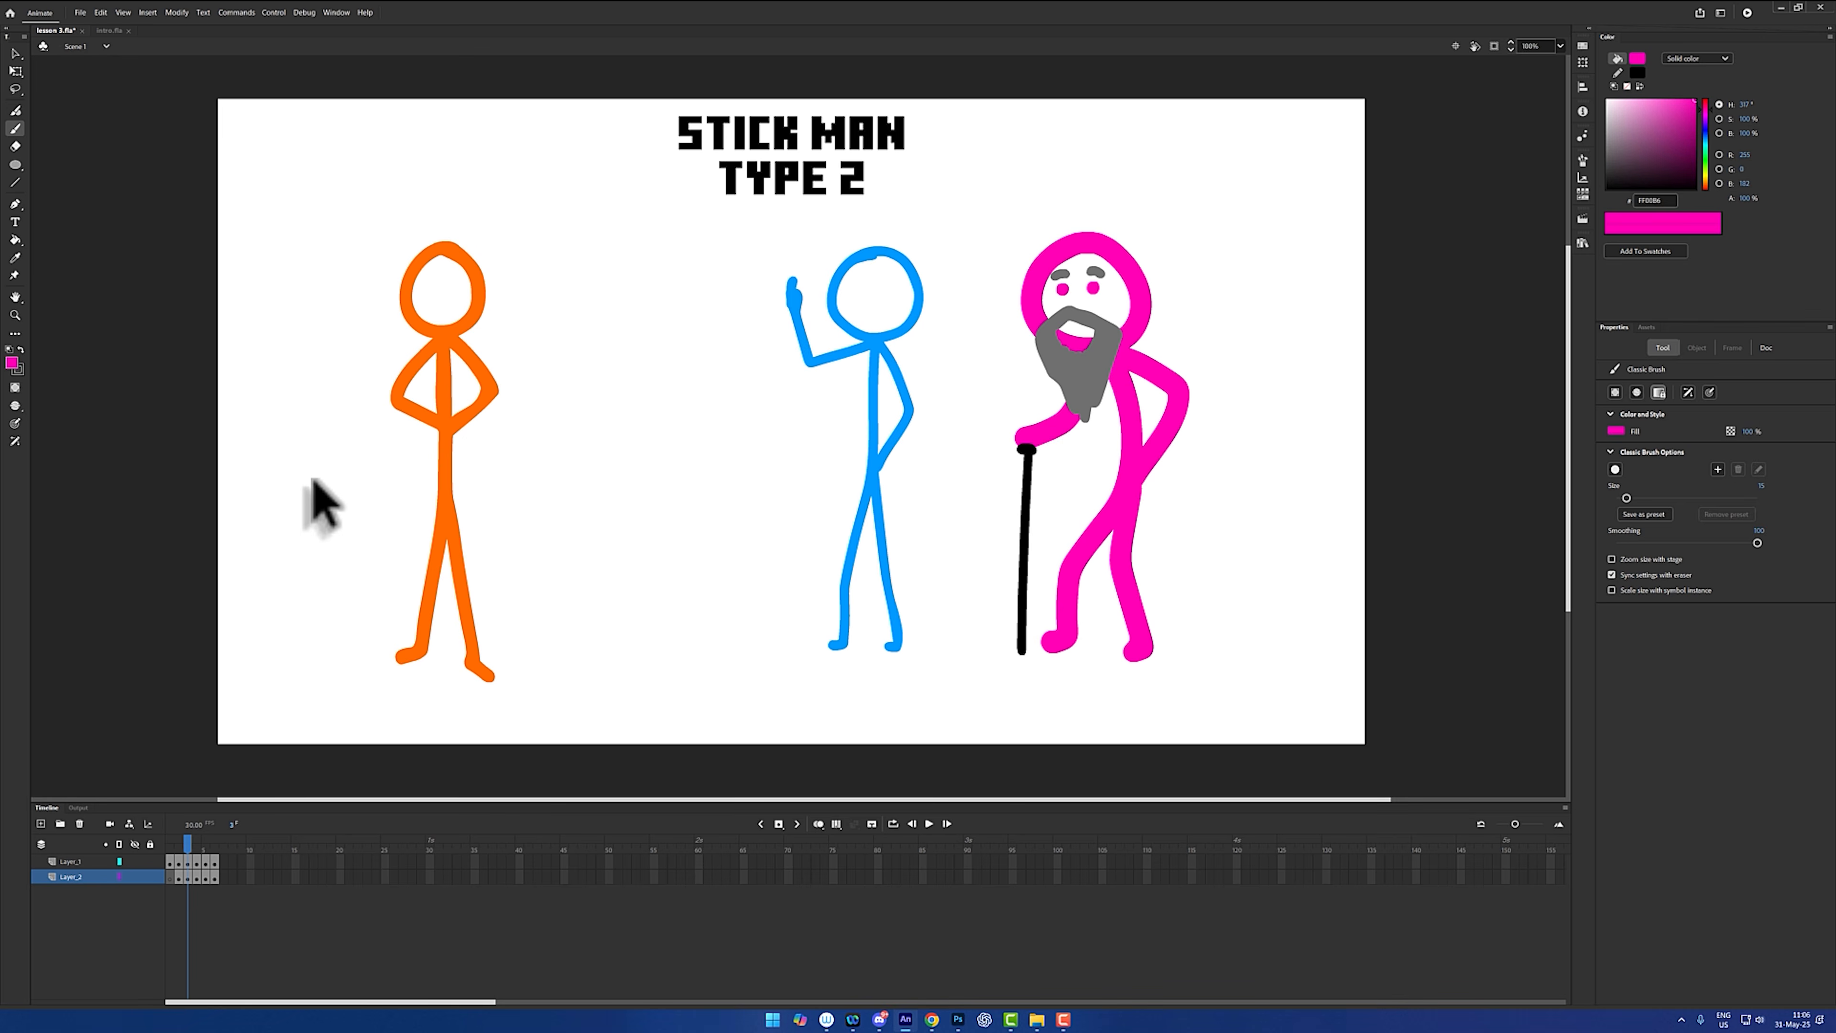
- Check the type 1 stick man frame and go to the full-bodied character frame
{"action": "key", "text": "v"}
{"action": "key", "text": "comma"}
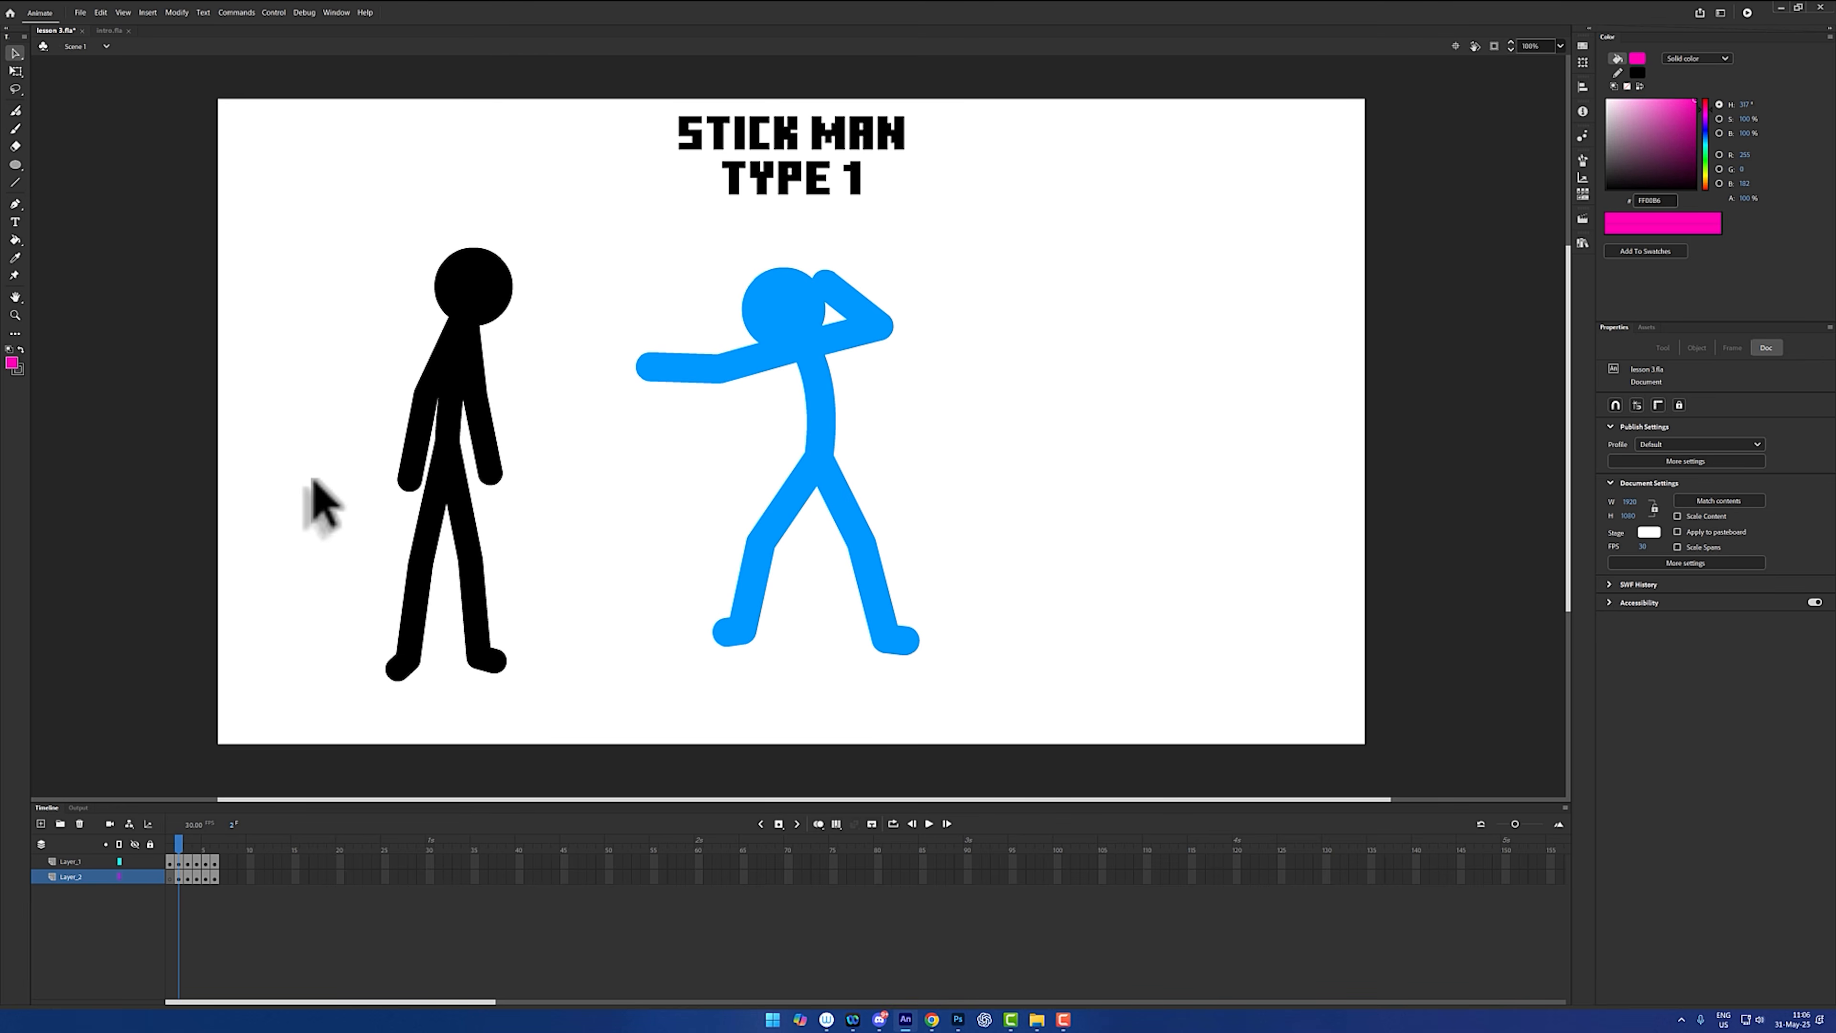
{"action": "key", "text": "period"}
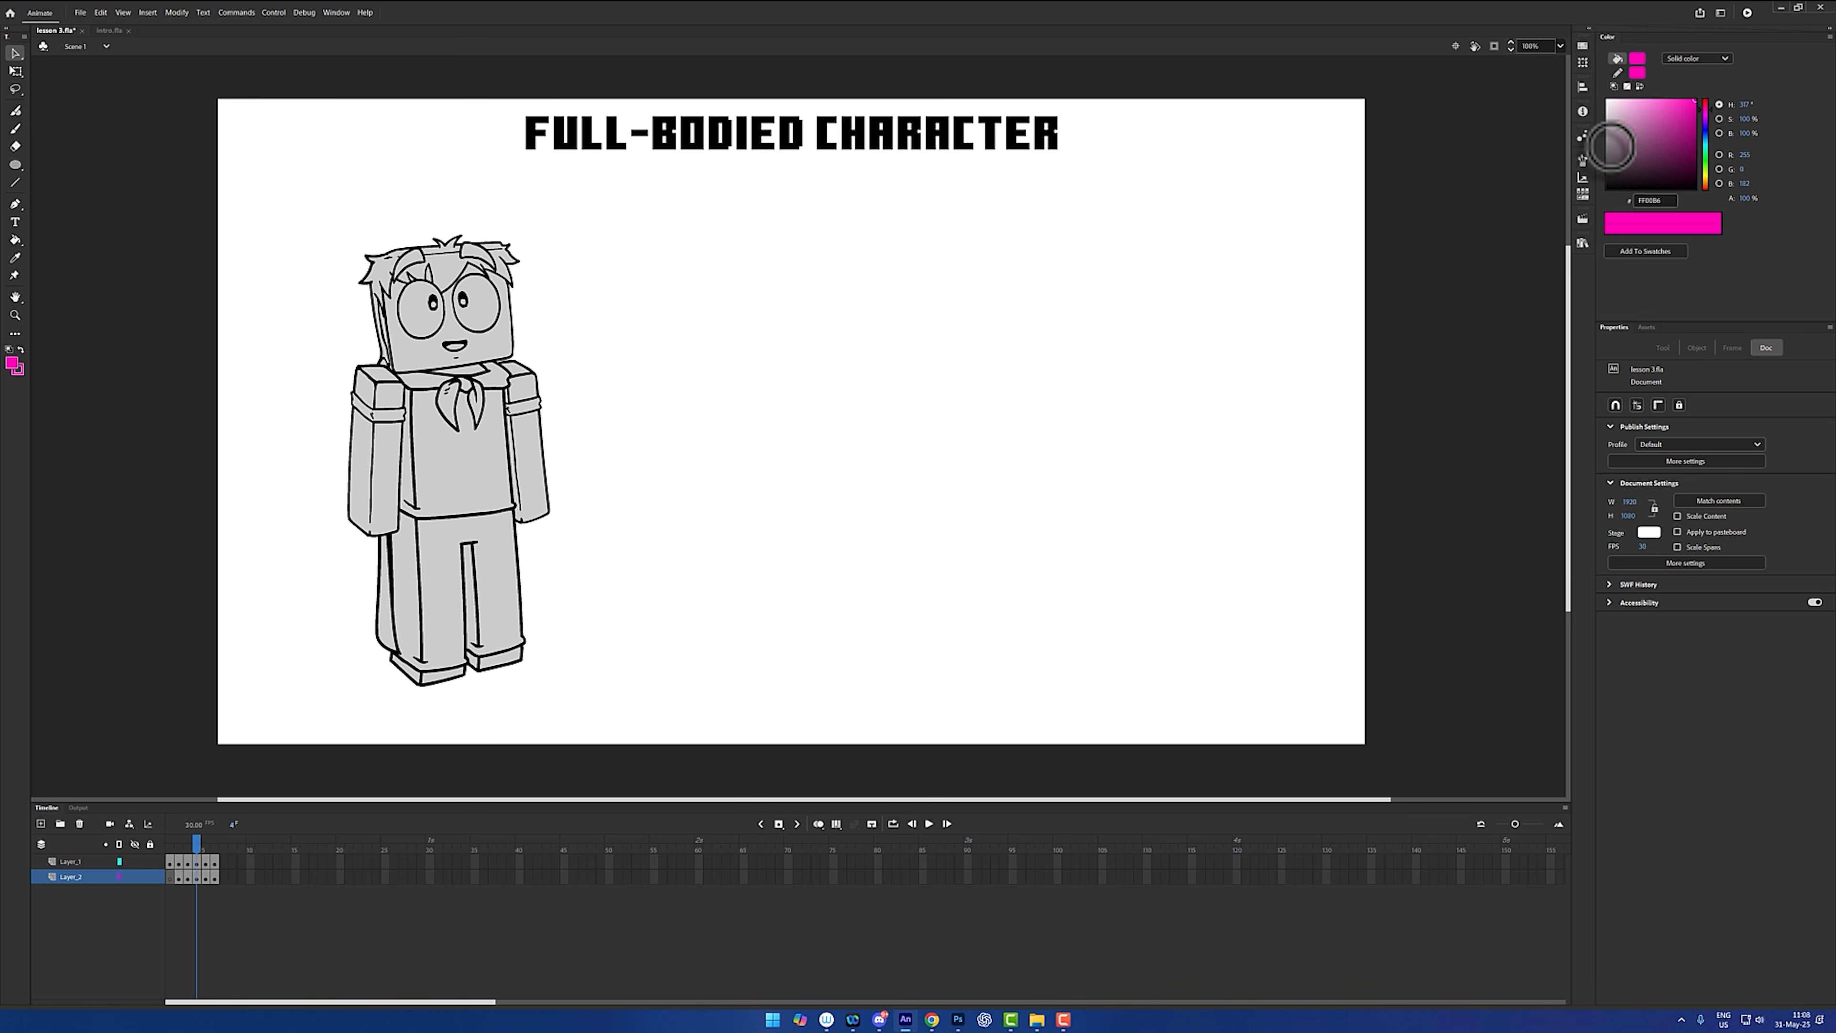
- Set the fill to black, turn on pressure sensitivity for the Classic Brush, and try a test stroke on the empty stage area
{"action": "left_click_drag", "start_coordinate": [1638, 129], "coordinate": [1514, 360]}
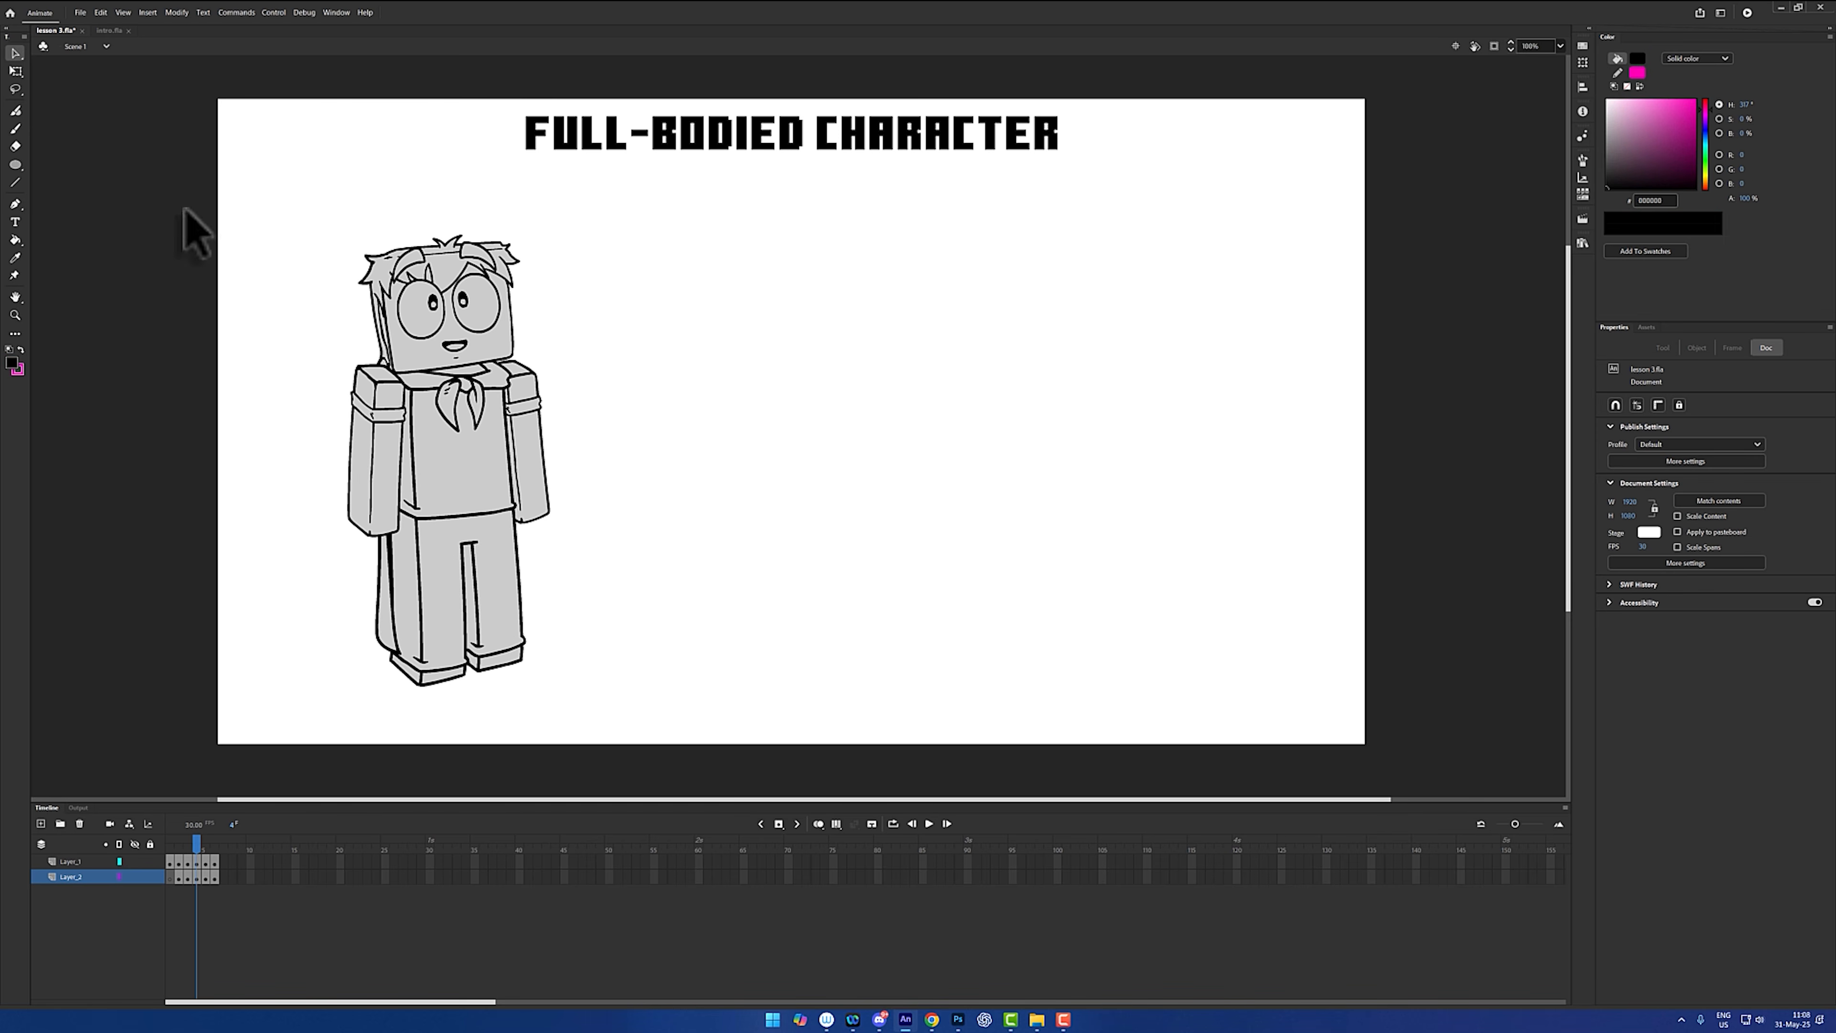
{"action": "left_click", "coordinate": [16, 130]}
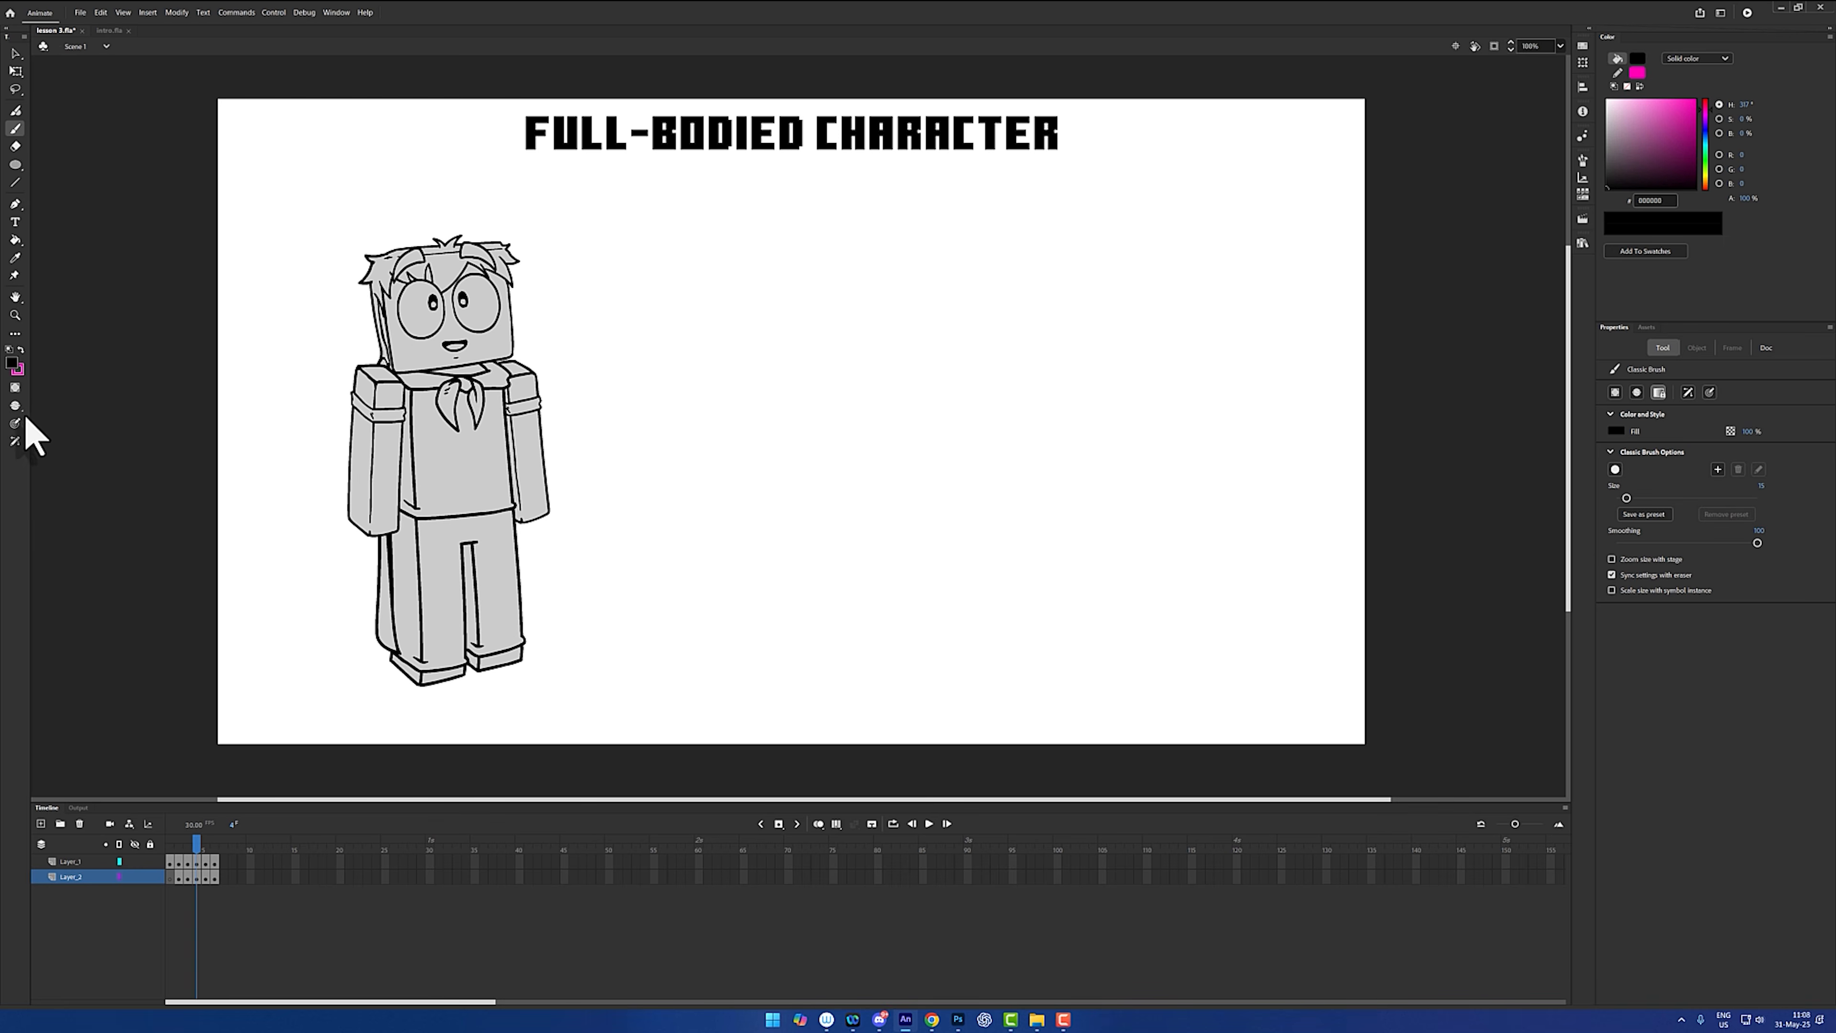
{"action": "left_click", "coordinate": [16, 423]}
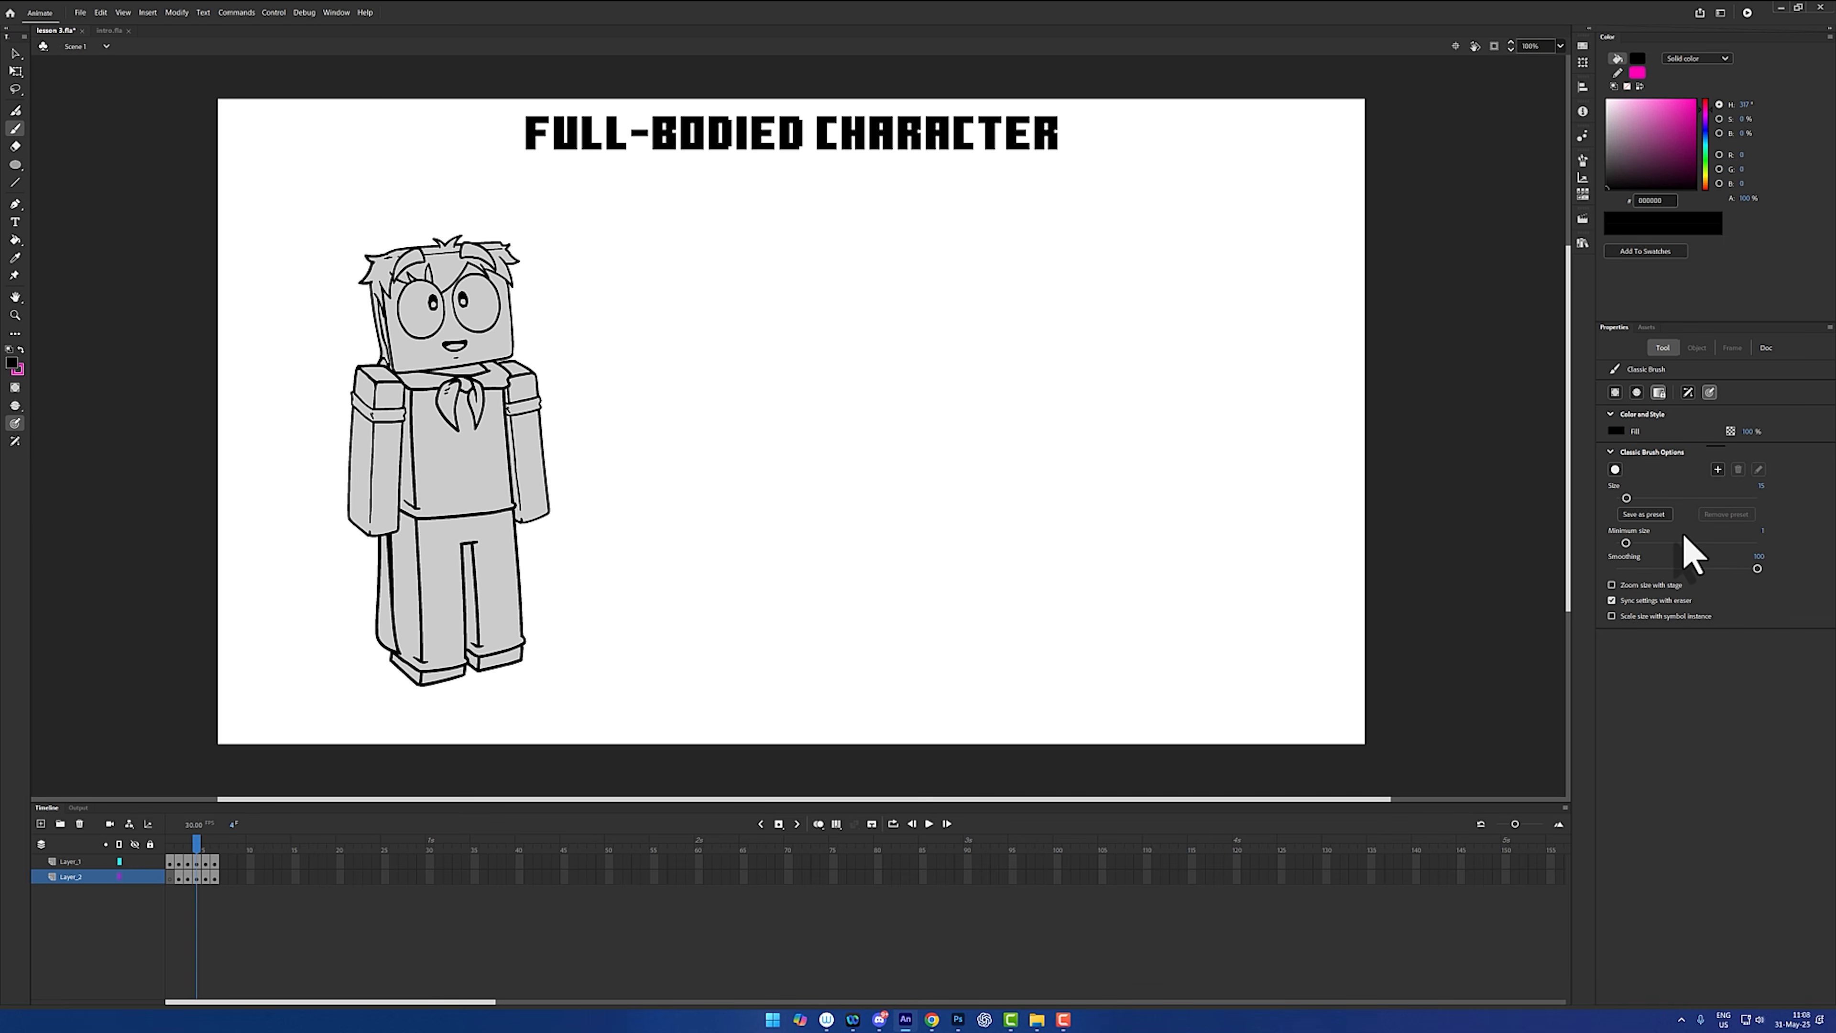
{"action": "left_click_drag", "start_coordinate": [1627, 498], "coordinate": [1624, 498]}
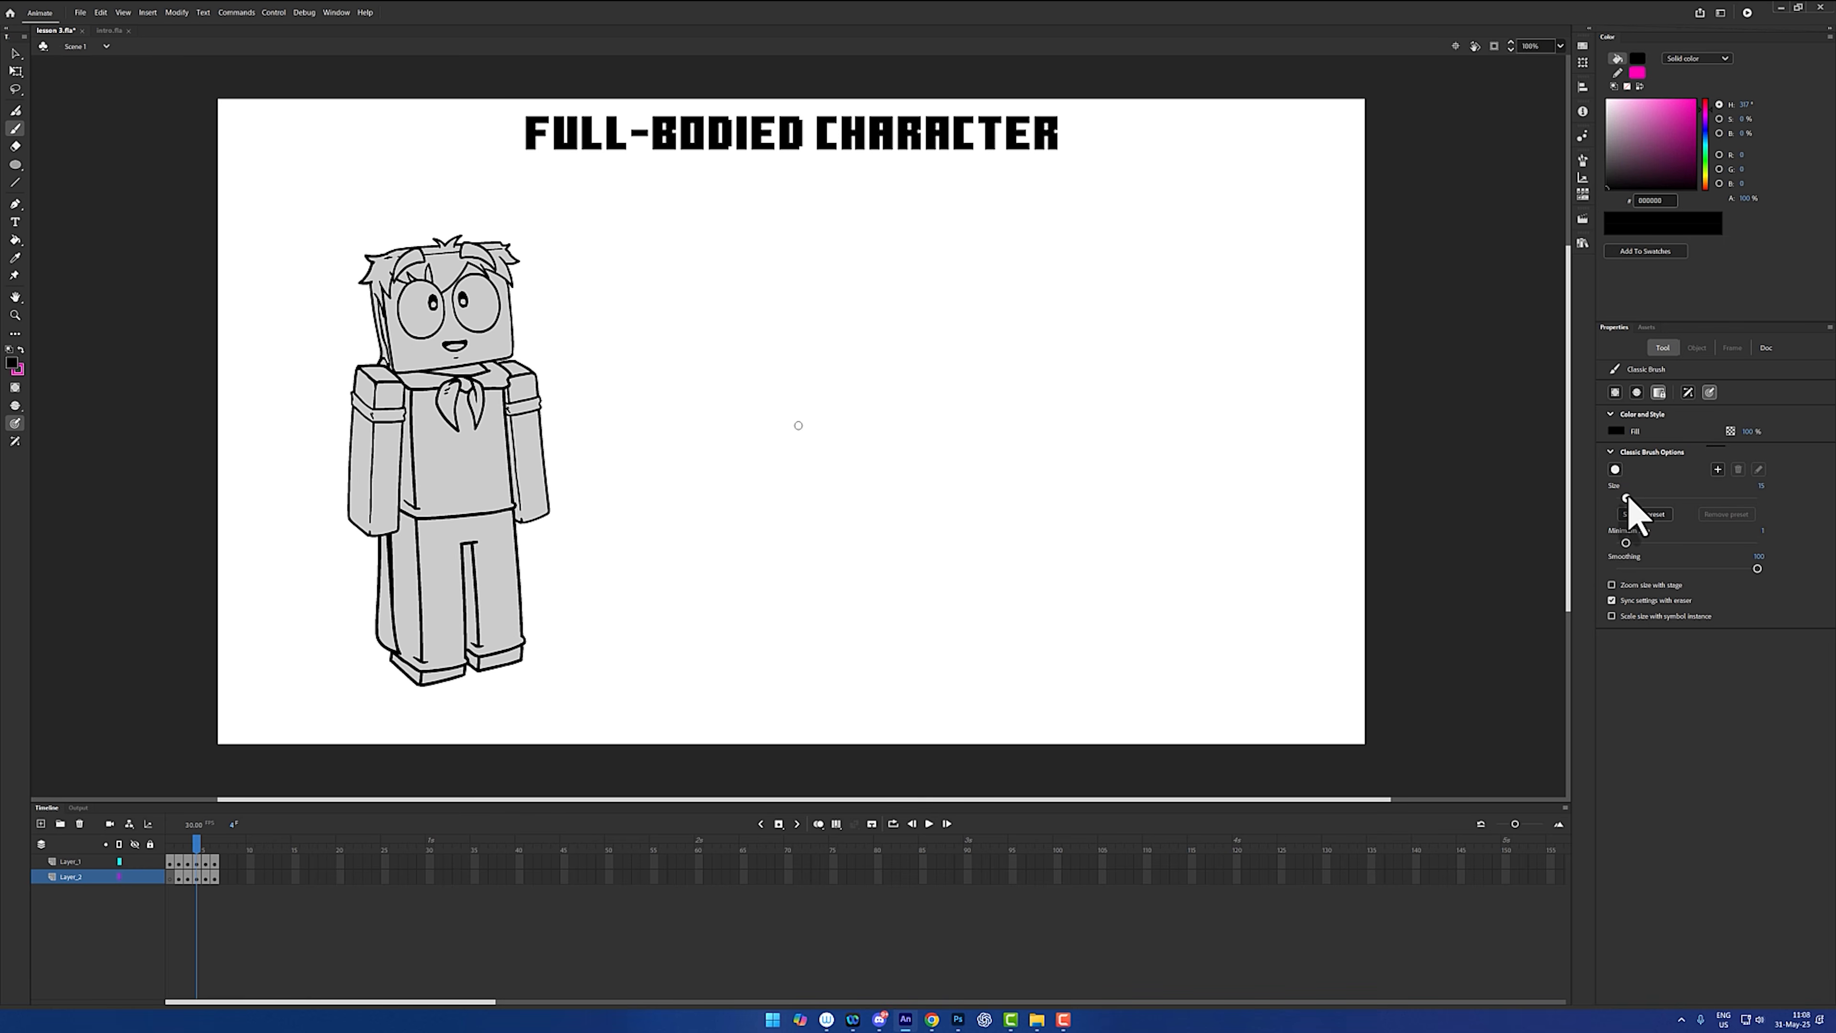
{"action": "mouse_move", "coordinate": [930, 328]}
{"action": "left_mouse_down"}
{"action": "mouse_move", "coordinate": [860, 458]}
{"action": "mouse_move", "coordinate": [1165, 288]}
{"action": "left_mouse_up"}
{"action": "key", "text": "ctrl+z"}
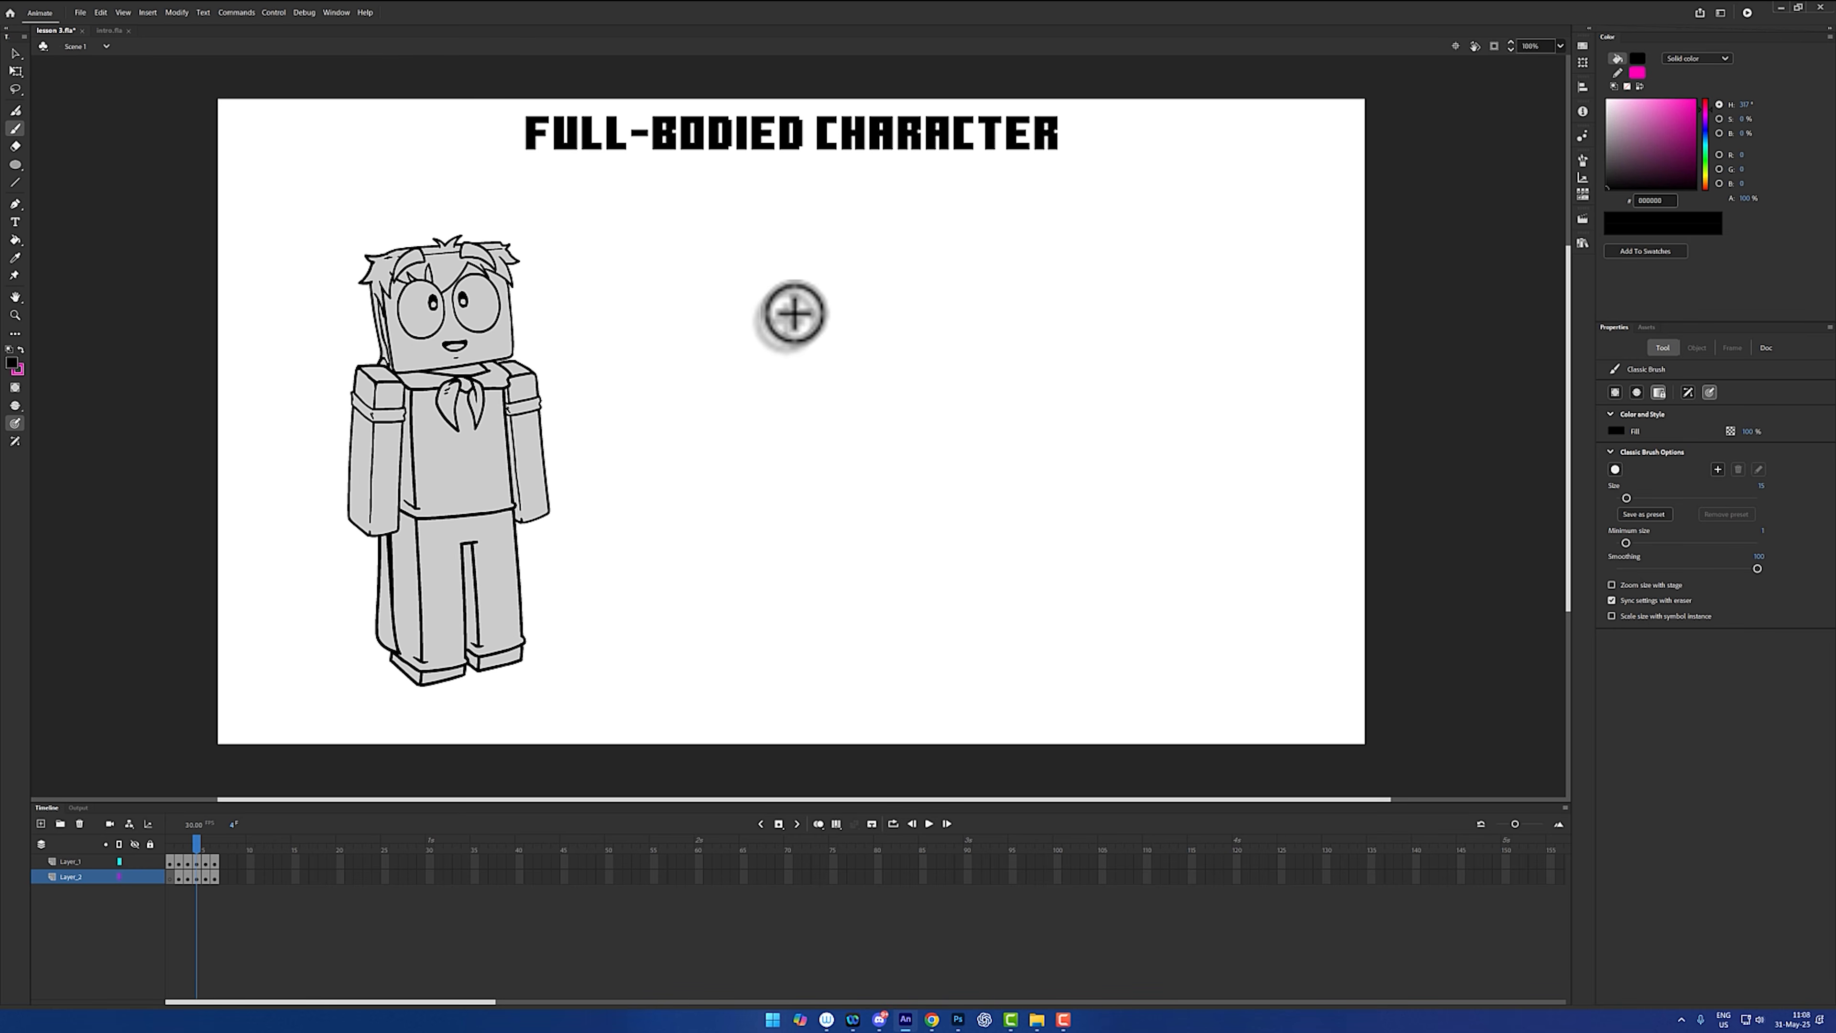
- Paint a rounded square head outline with a curved, pointed horn on each upper side, next to the grey reference character
{"action": "mouse_move", "coordinate": [787, 278]}
{"action": "left_mouse_down"}
{"action": "mouse_move", "coordinate": [785, 373]}
{"action": "mouse_move", "coordinate": [922, 393]}
{"action": "mouse_move", "coordinate": [787, 390]}
{"action": "left_mouse_up"}
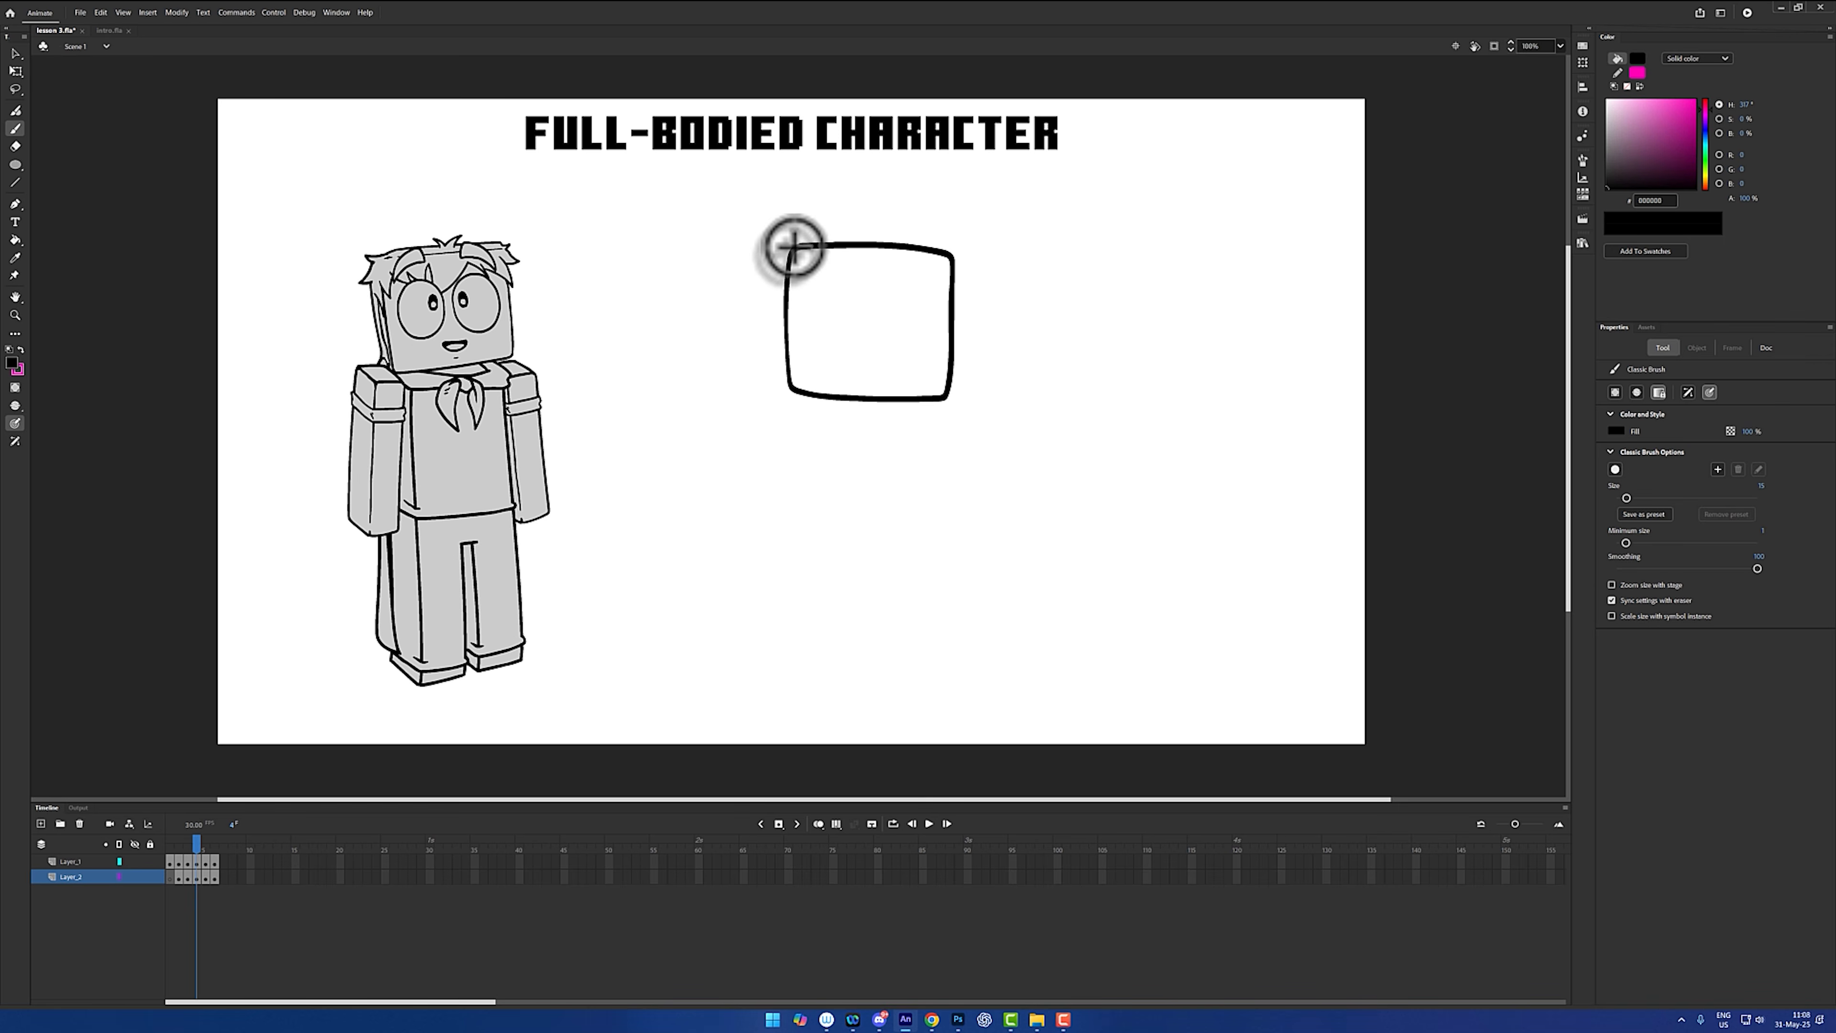
{"action": "left_click_drag", "start_coordinate": [793, 246], "coordinate": [789, 227]}
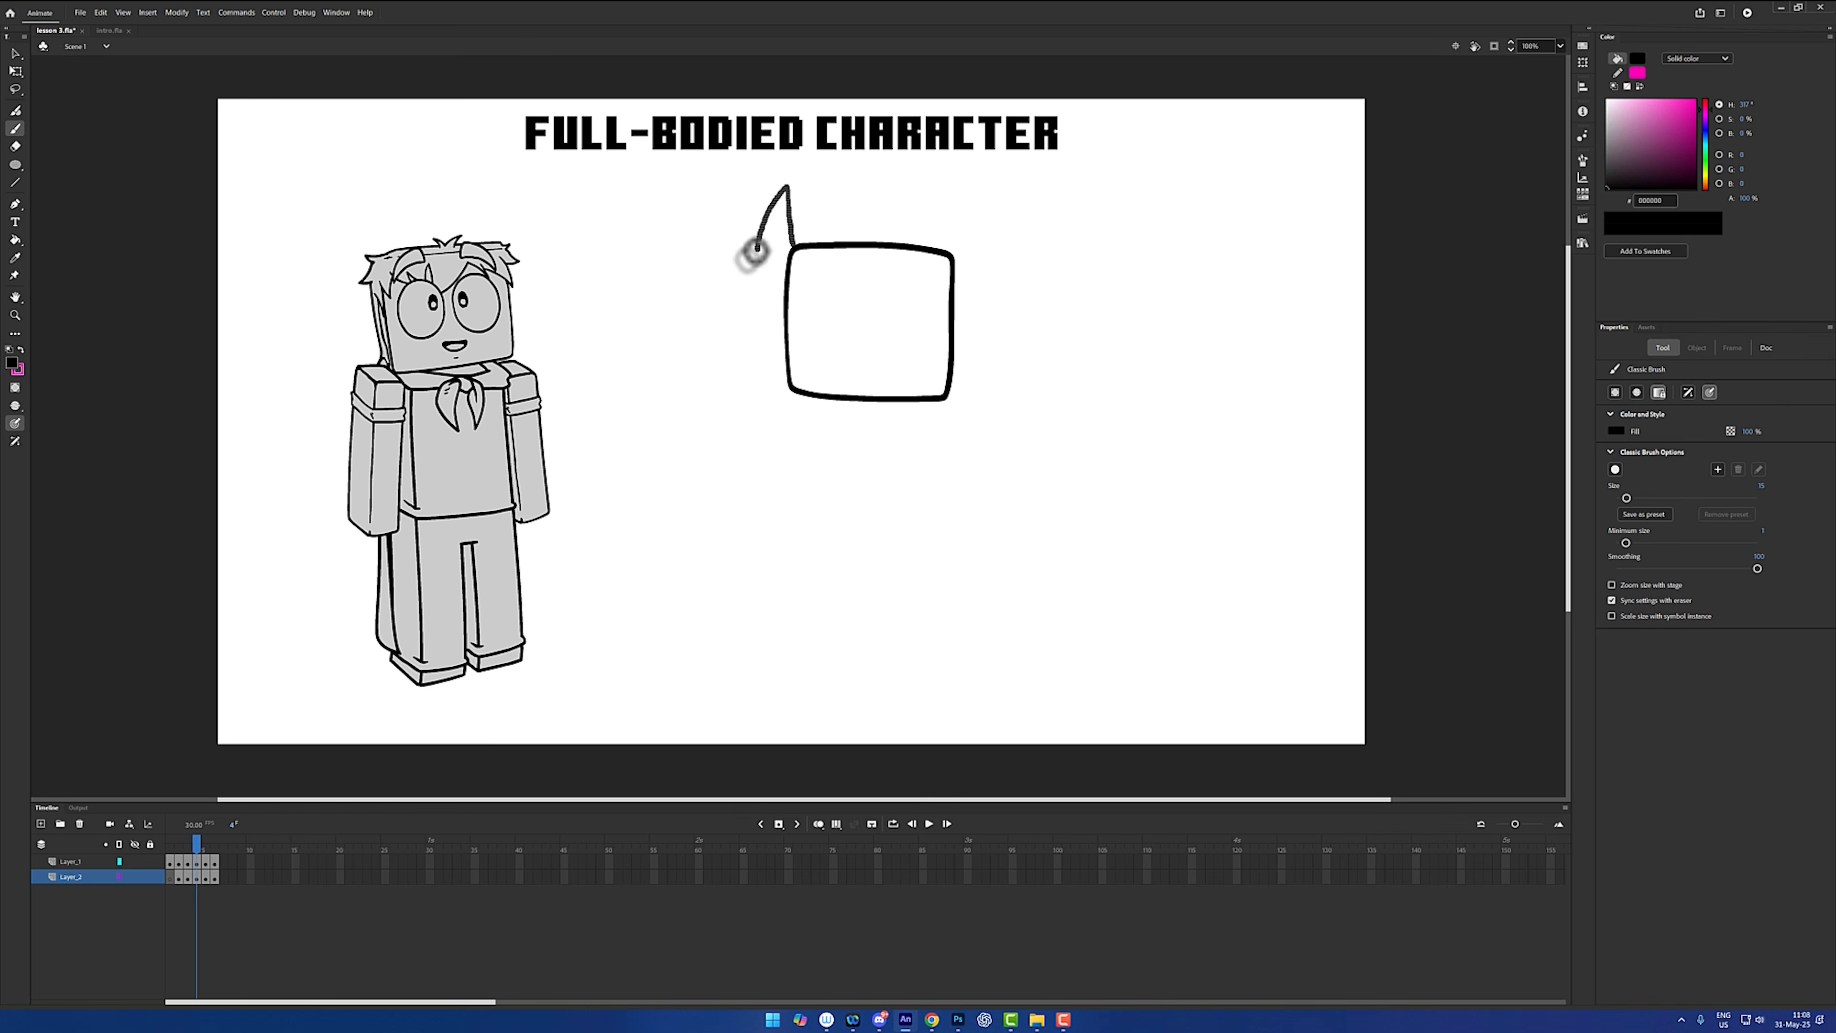
{"action": "left_click_drag", "start_coordinate": [950, 251], "coordinate": [957, 189]}
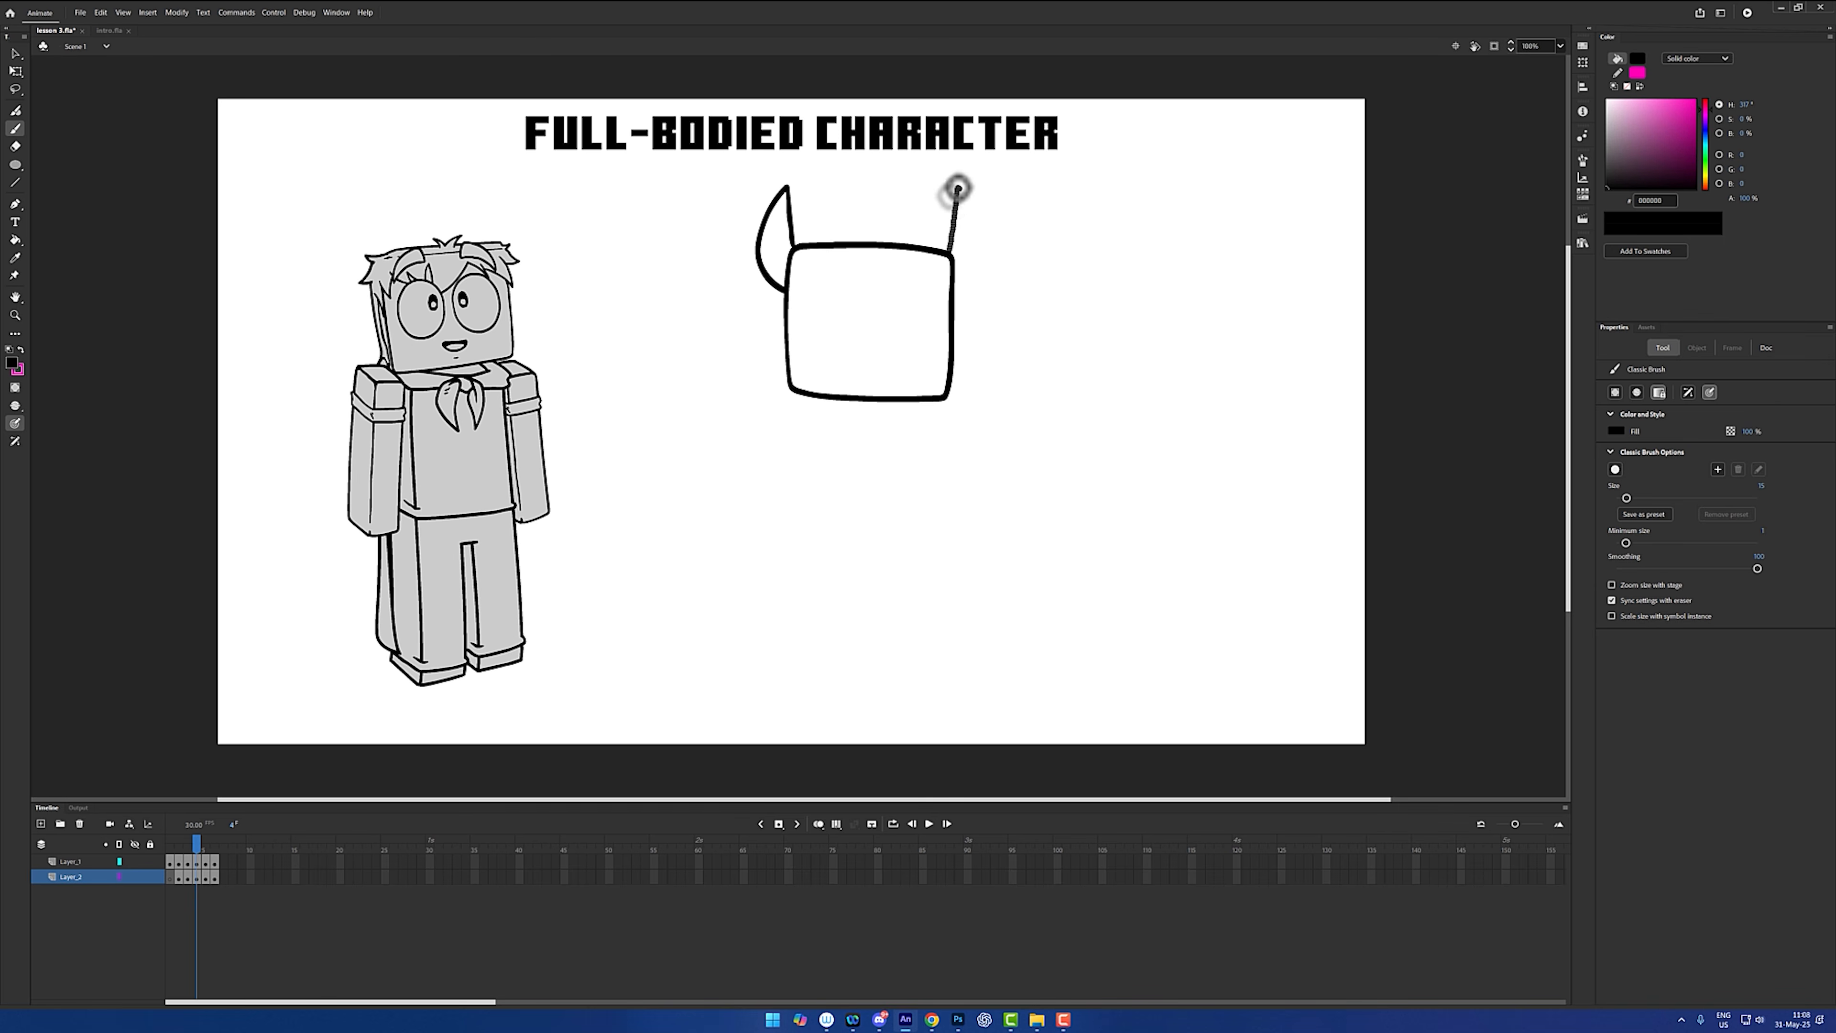
{"action": "left_click_drag", "start_coordinate": [973, 274], "coordinate": [953, 295]}
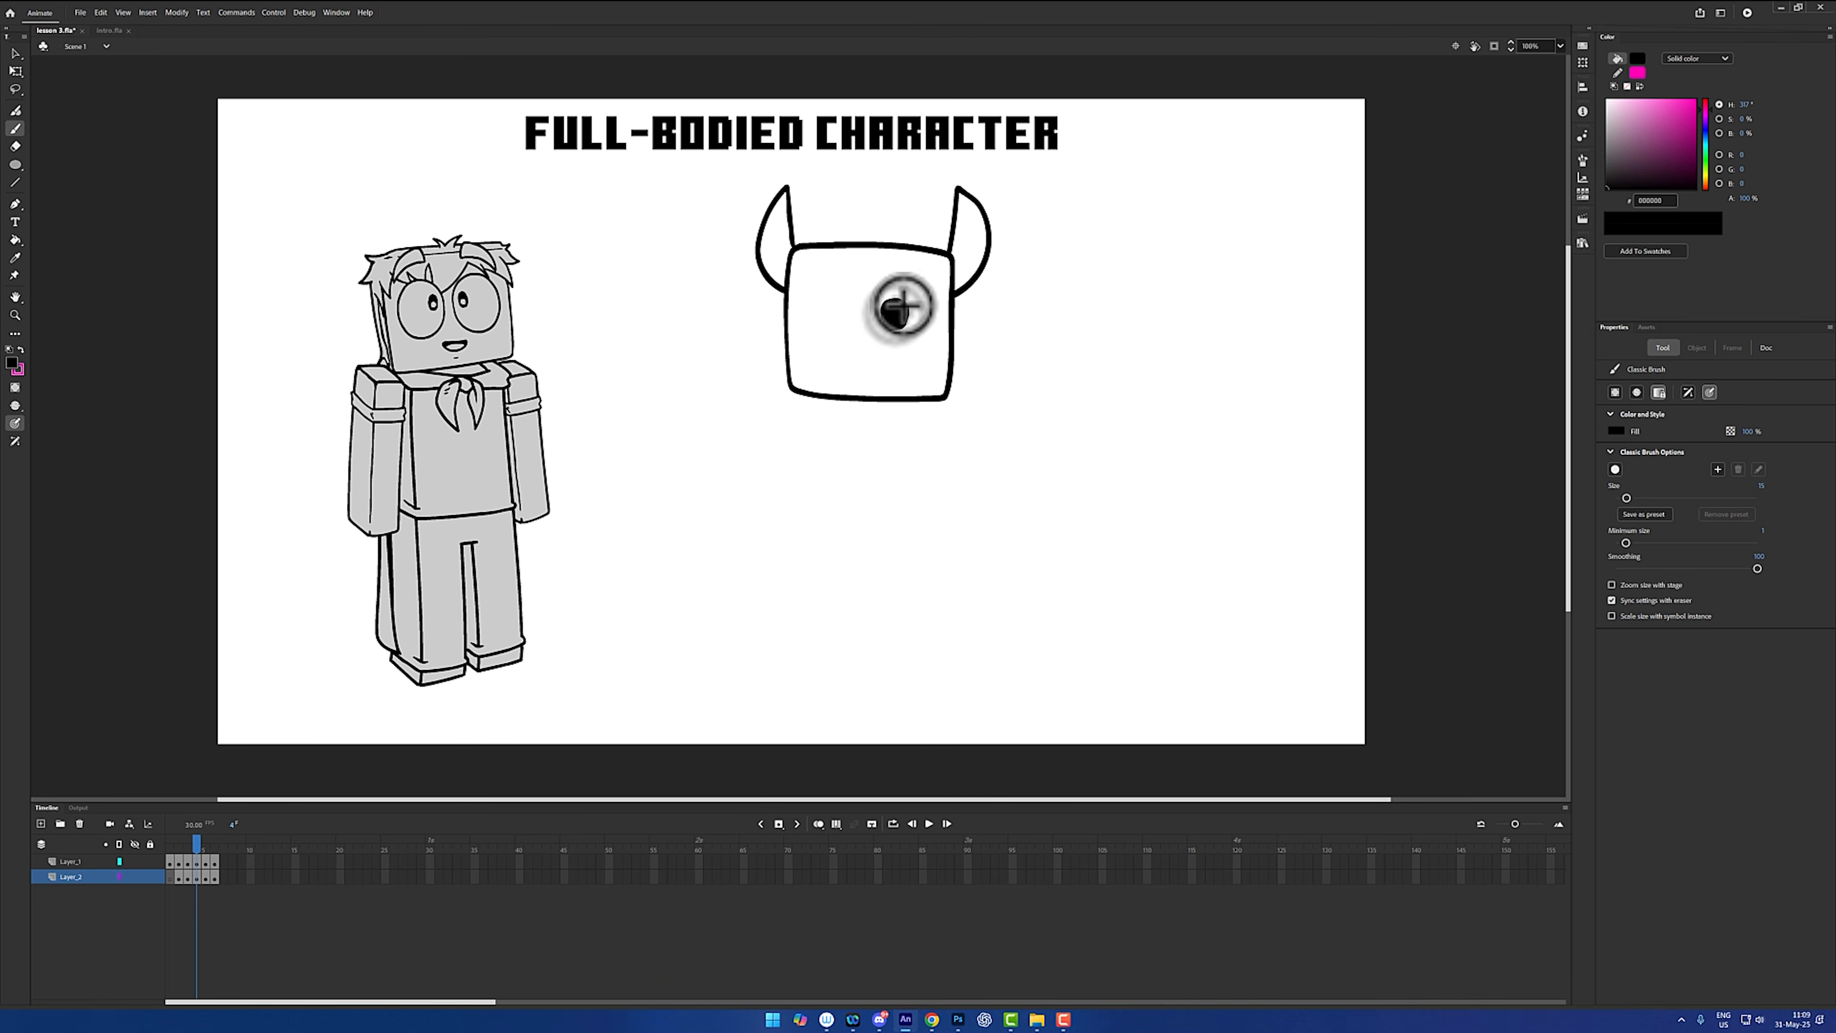
- Paint two rounded square eyes with black pupils and a wide grin divided into teeth on the horned head
{"action": "mouse_move", "coordinate": [872, 320]}
{"action": "left_mouse_down"}
{"action": "mouse_move", "coordinate": [881, 272]}
{"action": "mouse_move", "coordinate": [875, 337]}
{"action": "left_mouse_up"}
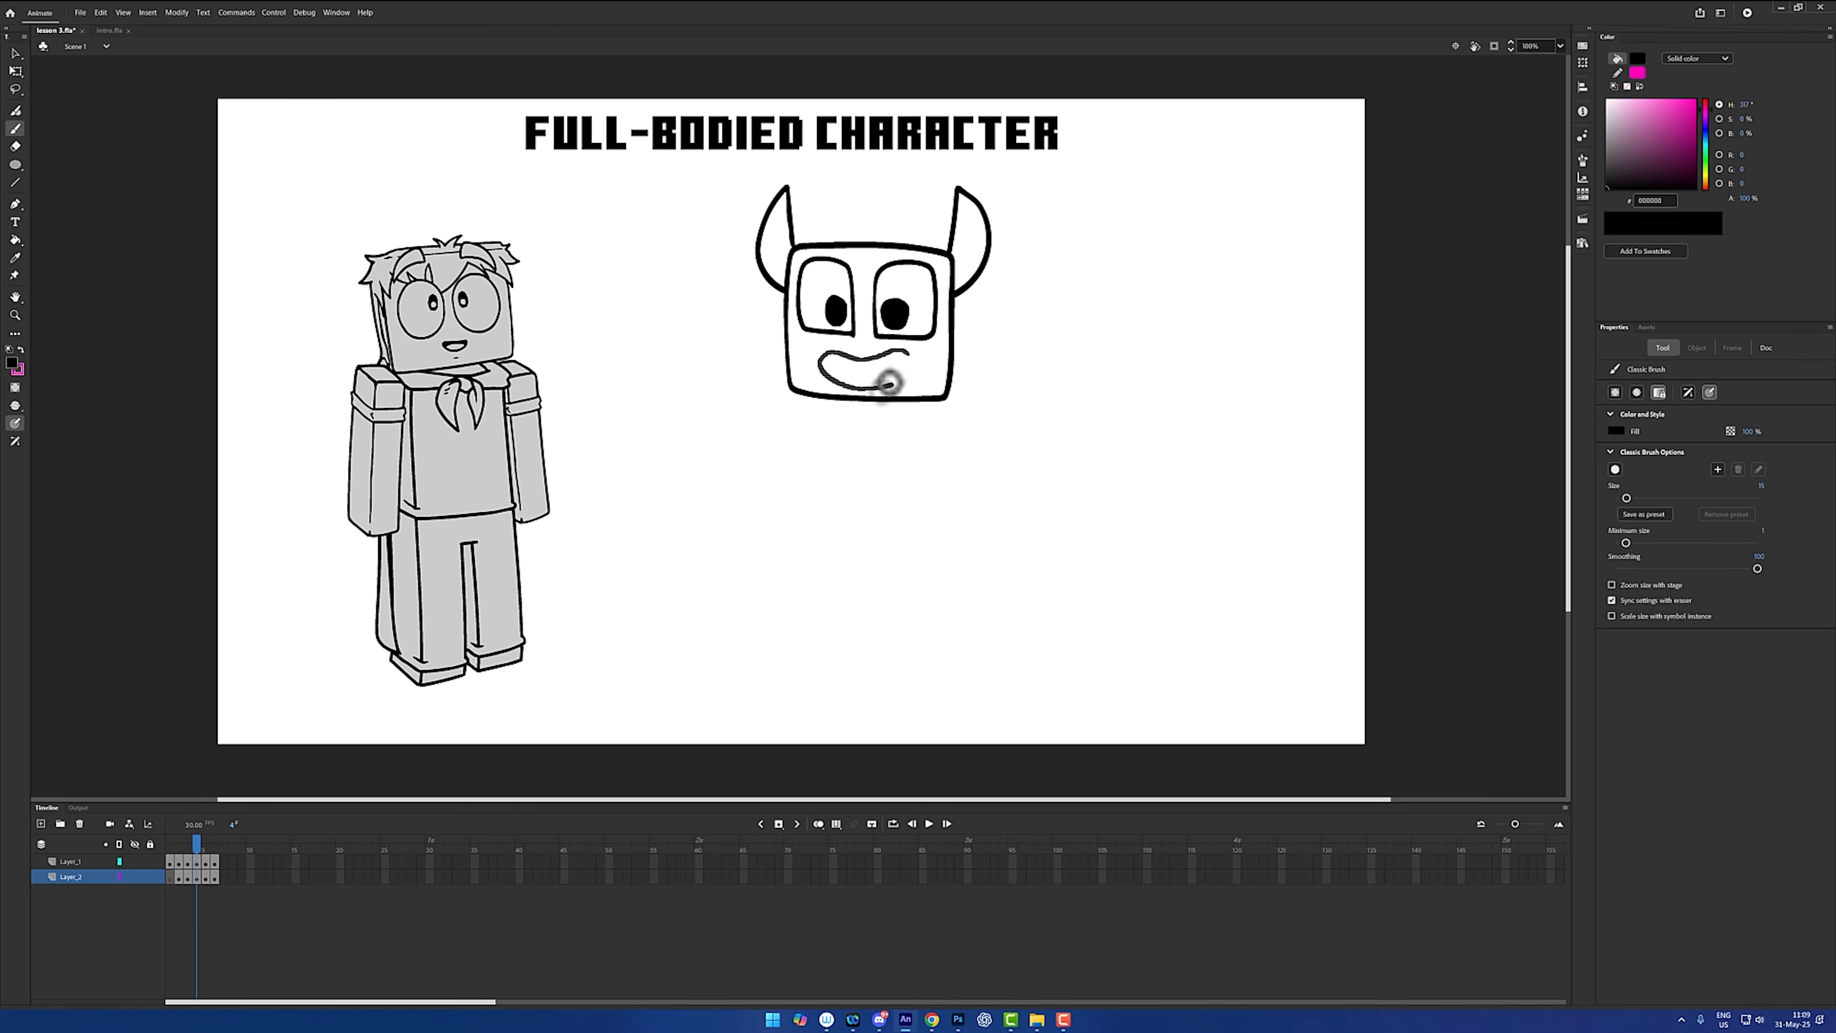
{"action": "left_click_drag", "start_coordinate": [908, 358], "coordinate": [907, 354]}
{"action": "left_click_drag", "start_coordinate": [837, 355], "coordinate": [834, 378]}
{"action": "mouse_move", "coordinate": [852, 361]}
{"action": "left_mouse_down"}
{"action": "mouse_move", "coordinate": [846, 382]}
{"action": "mouse_move", "coordinate": [873, 366]}
{"action": "mouse_move", "coordinate": [877, 386]}
{"action": "left_mouse_up"}
{"action": "left_click_drag", "start_coordinate": [886, 357], "coordinate": [894, 381]}
{"action": "left_click_drag", "start_coordinate": [897, 353], "coordinate": [905, 372]}
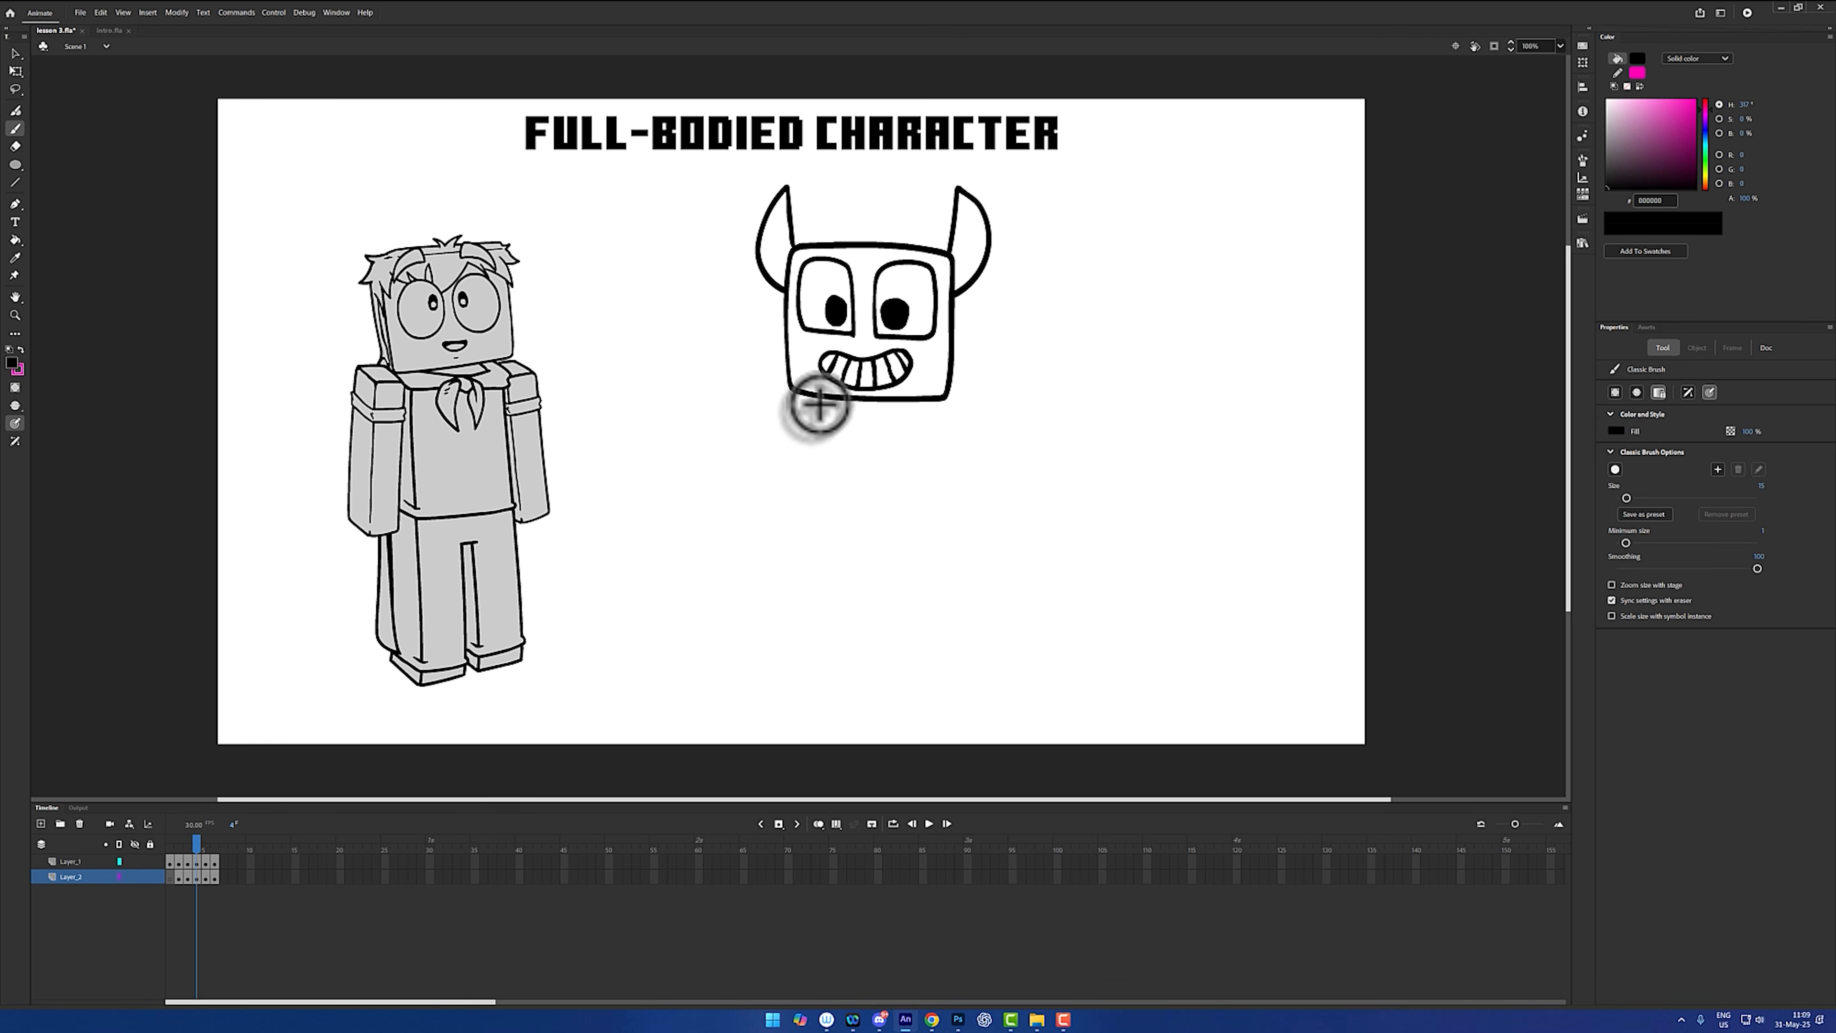
- Paint a rounded rectangular torso below the head and a bent arm giving a thumbs-up on the character's left-hand side, erasing stray lines at the hand
{"action": "mouse_move", "coordinate": [809, 399]}
{"action": "left_mouse_down"}
{"action": "mouse_move", "coordinate": [812, 527]}
{"action": "mouse_move", "coordinate": [829, 533]}
{"action": "mouse_move", "coordinate": [917, 533]}
{"action": "mouse_move", "coordinate": [923, 399]}
{"action": "left_mouse_up"}
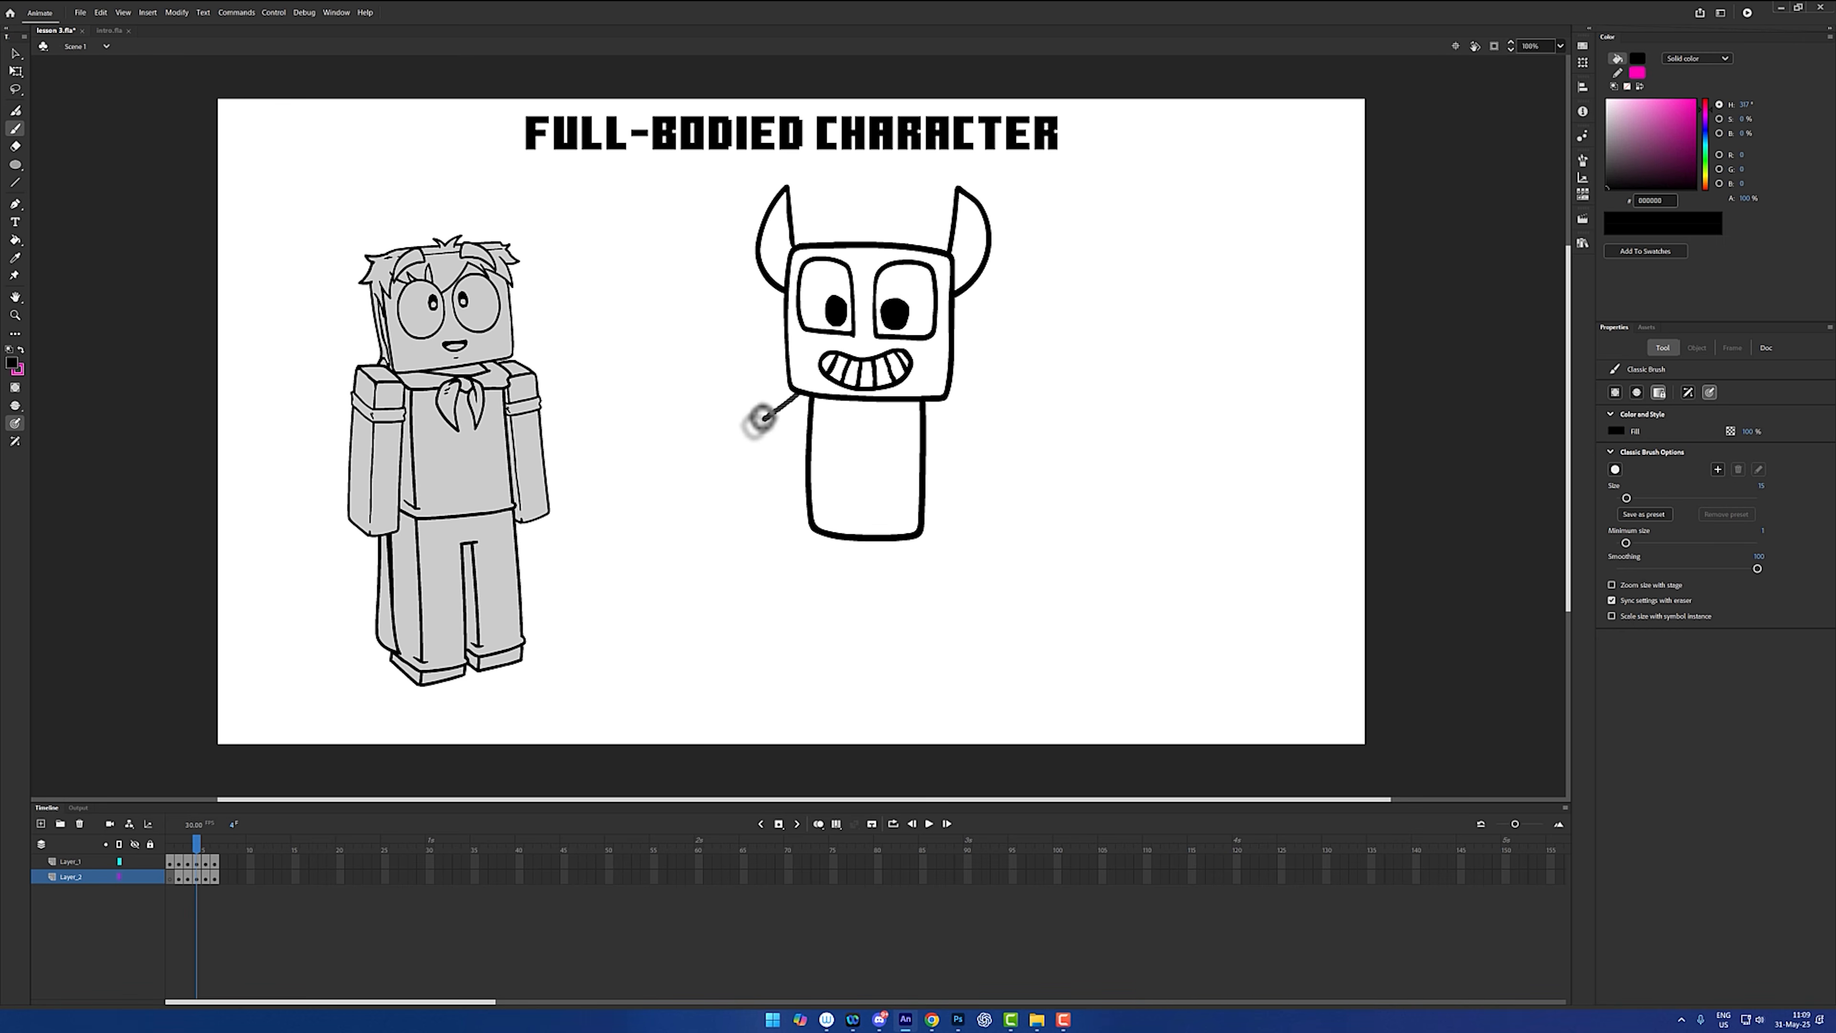
{"action": "left_click_drag", "start_coordinate": [748, 425], "coordinate": [705, 353]}
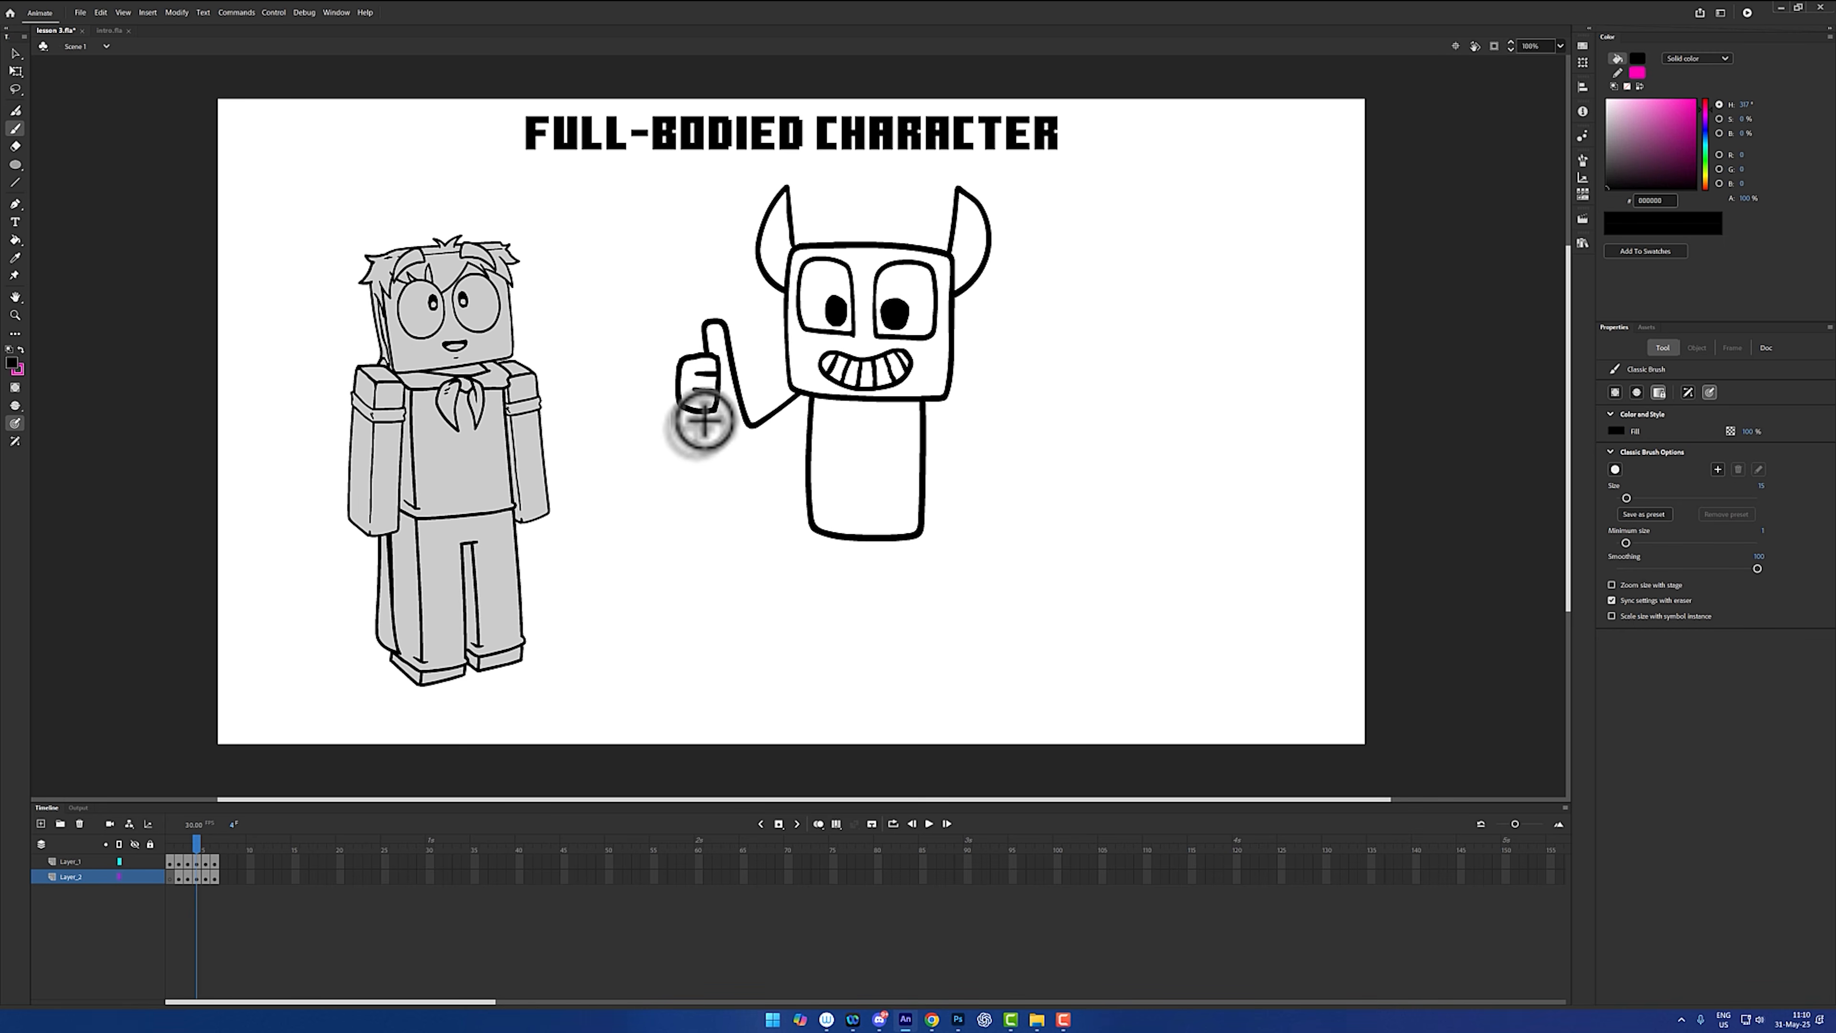
{"action": "key", "text": "e"}
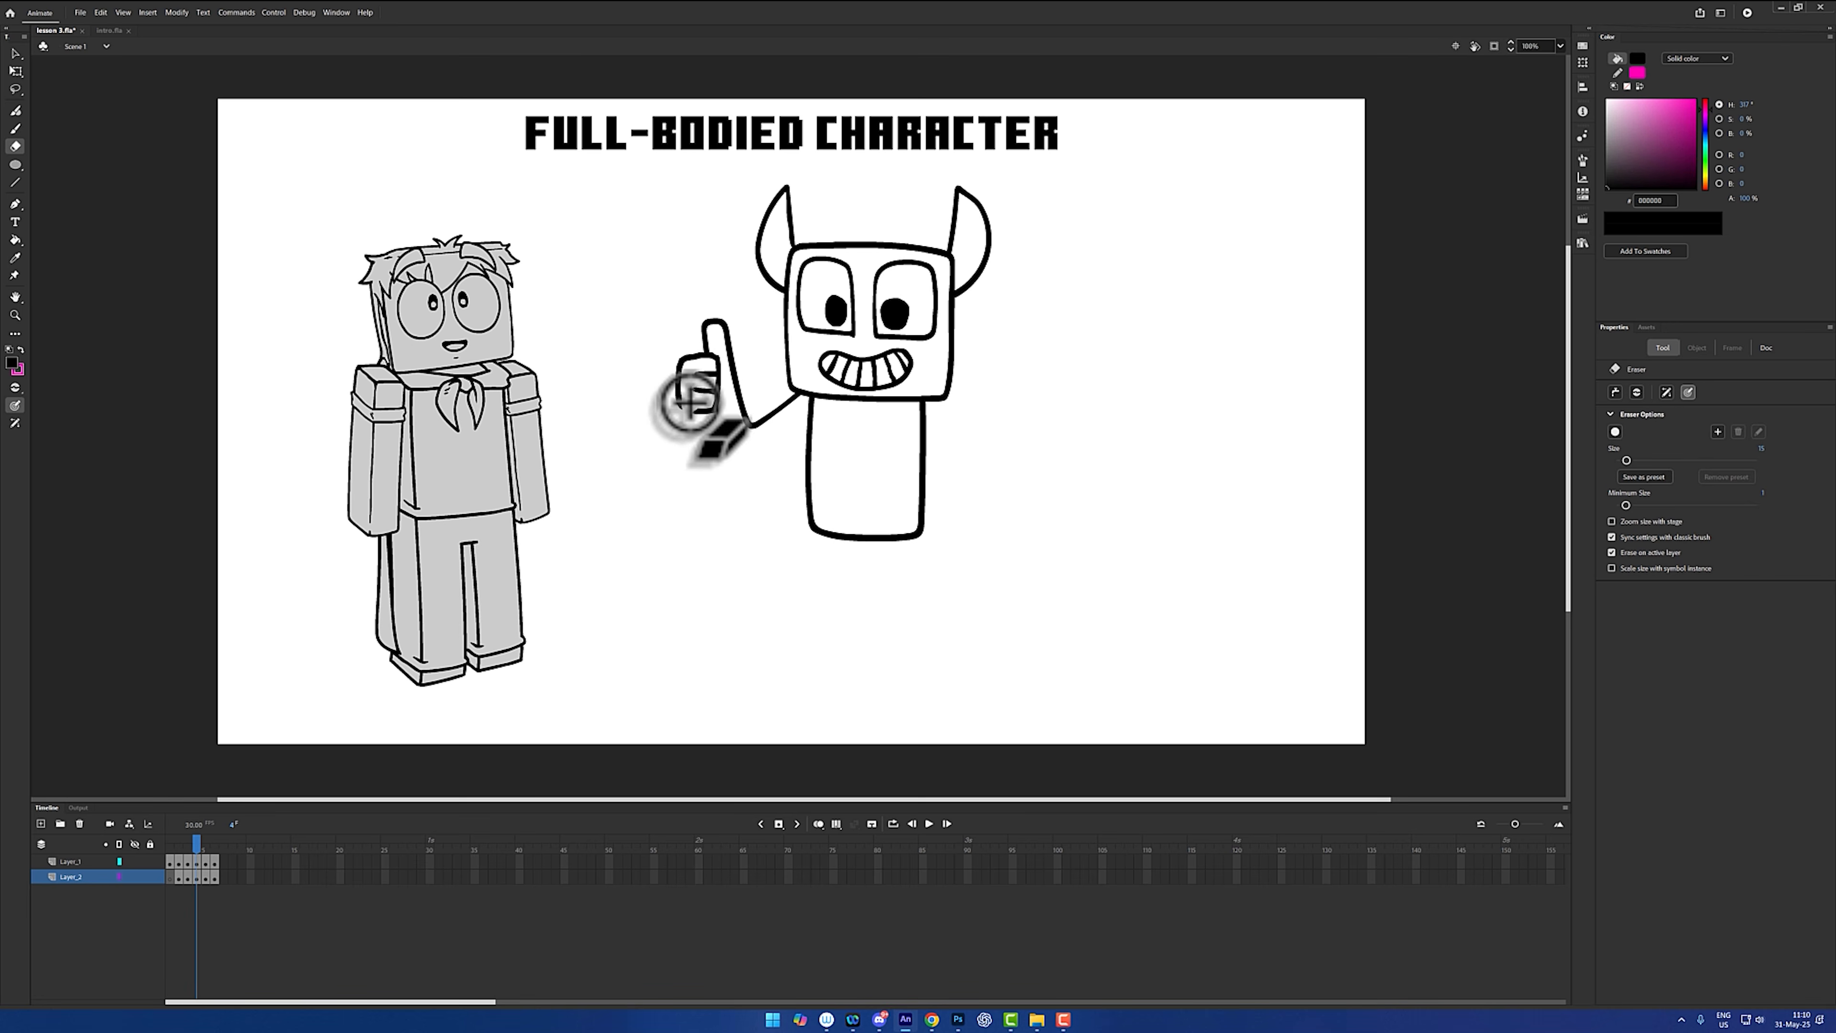
{"action": "key", "text": "b"}
{"action": "key", "text": "e"}
{"action": "key", "text": "b"}
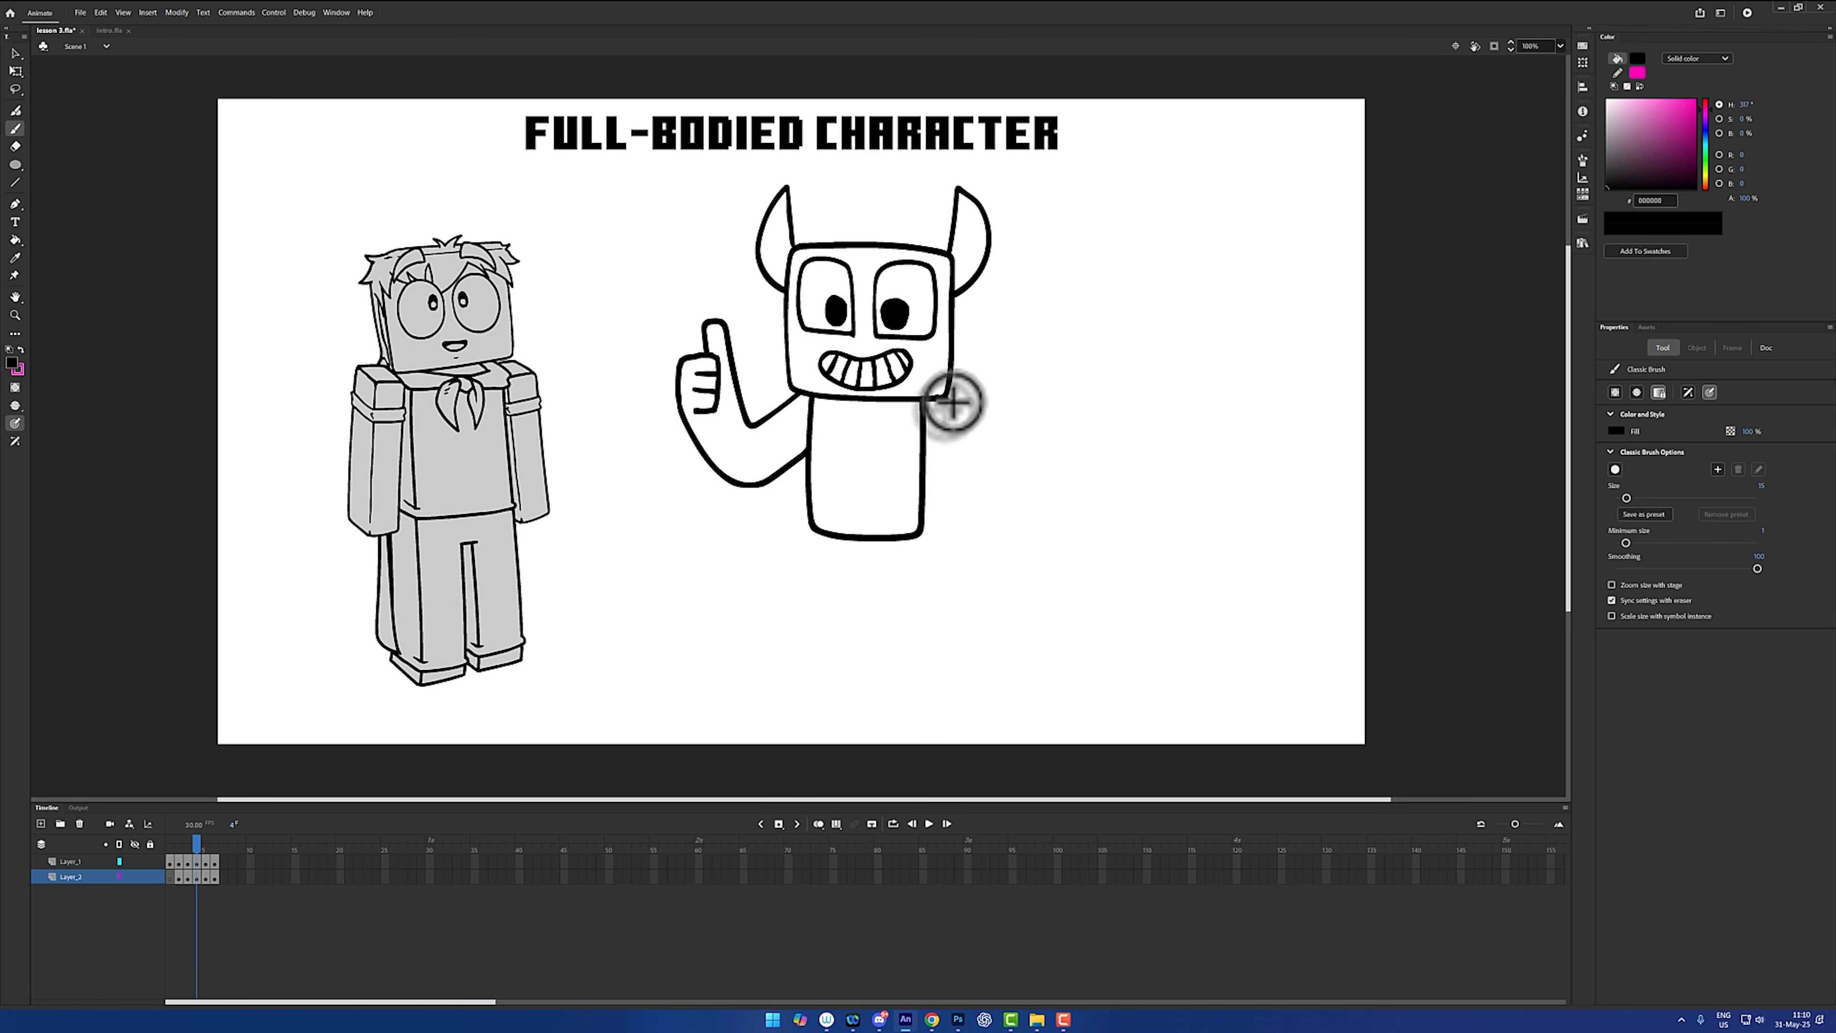
- Paint the opposite arm bent outward from the shoulder towards the hip, undoing the misplaced stroke
{"action": "mouse_move", "coordinate": [945, 398]}
{"action": "left_mouse_down"}
{"action": "mouse_move", "coordinate": [1017, 431]}
{"action": "mouse_move", "coordinate": [1051, 480]}
{"action": "mouse_move", "coordinate": [1051, 511]}
{"action": "mouse_move", "coordinate": [1010, 544]}
{"action": "mouse_move", "coordinate": [1000, 422]}
{"action": "mouse_move", "coordinate": [1057, 475]}
{"action": "mouse_move", "coordinate": [998, 551]}
{"action": "mouse_move", "coordinate": [970, 479]}
{"action": "left_mouse_up"}
{"action": "key", "text": "ctrl+z"}
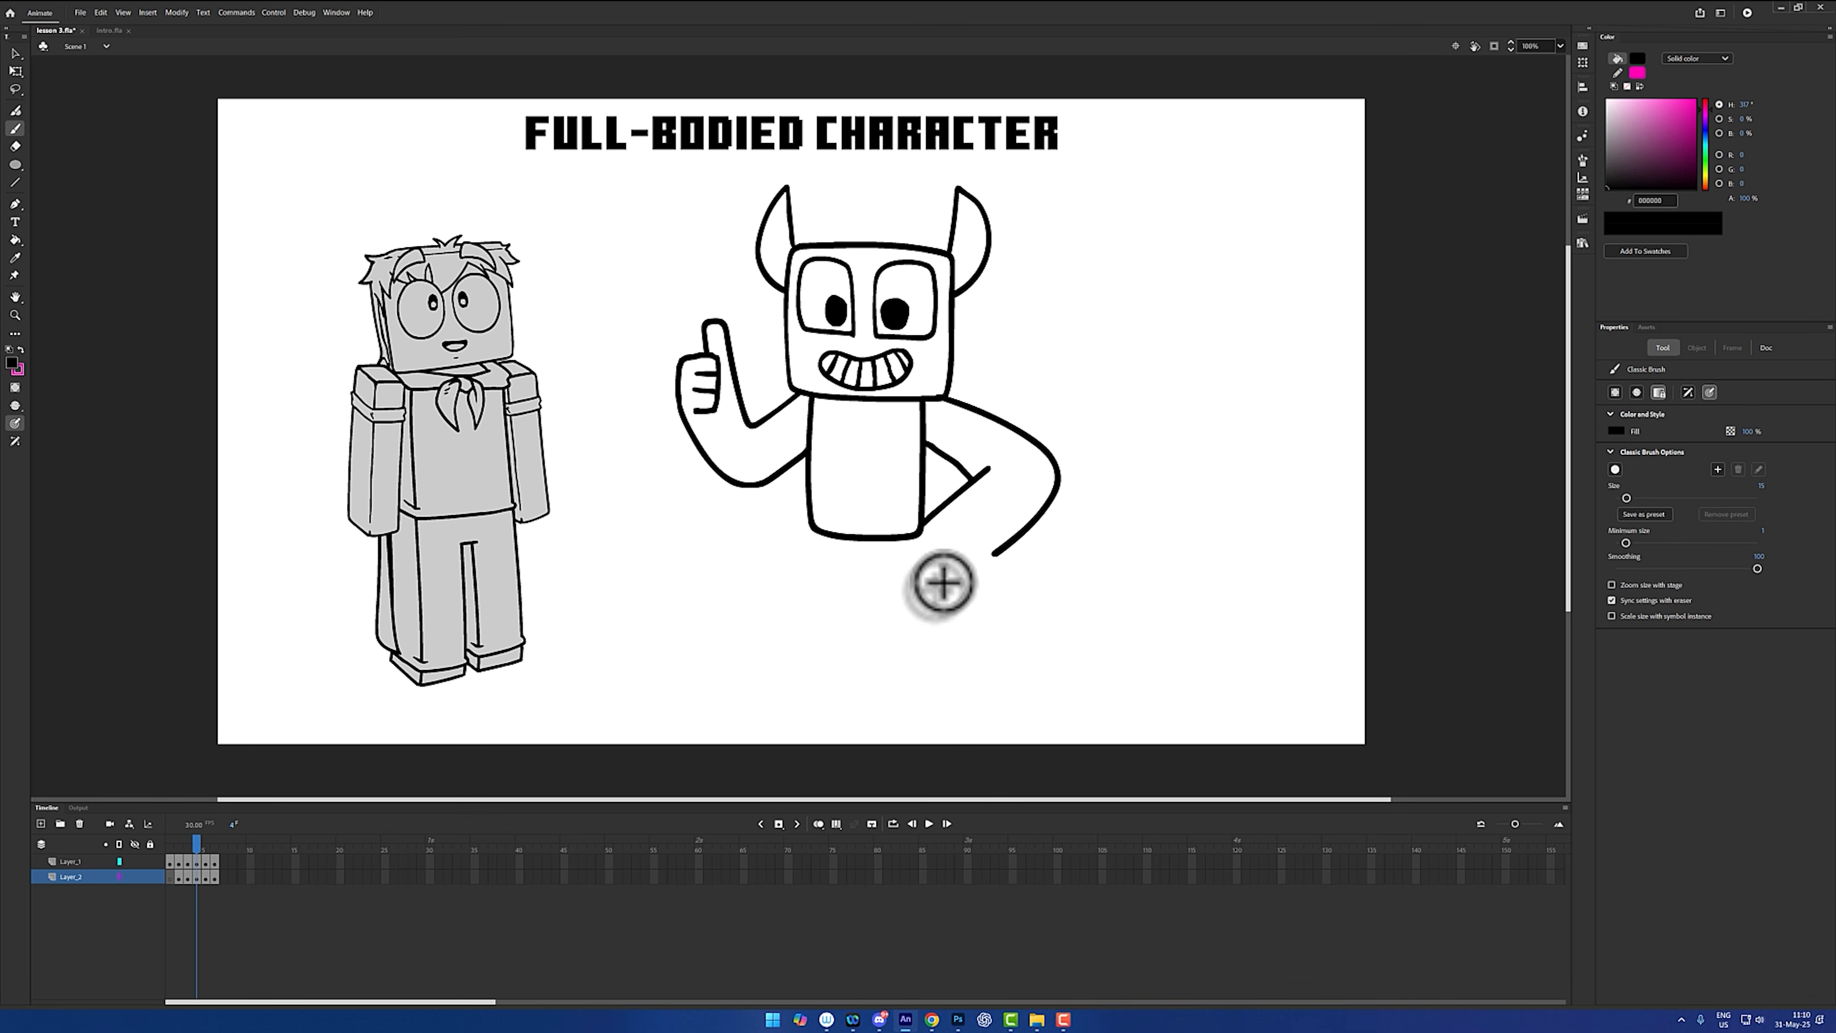
- Draw the horned character's hand resting on the hip and both standing legs with feet below the torso
{"action": "mouse_move", "coordinate": [944, 569]}
{"action": "left_mouse_down"}
{"action": "mouse_move", "coordinate": [946, 586]}
{"action": "mouse_move", "coordinate": [990, 556]}
{"action": "left_mouse_up"}
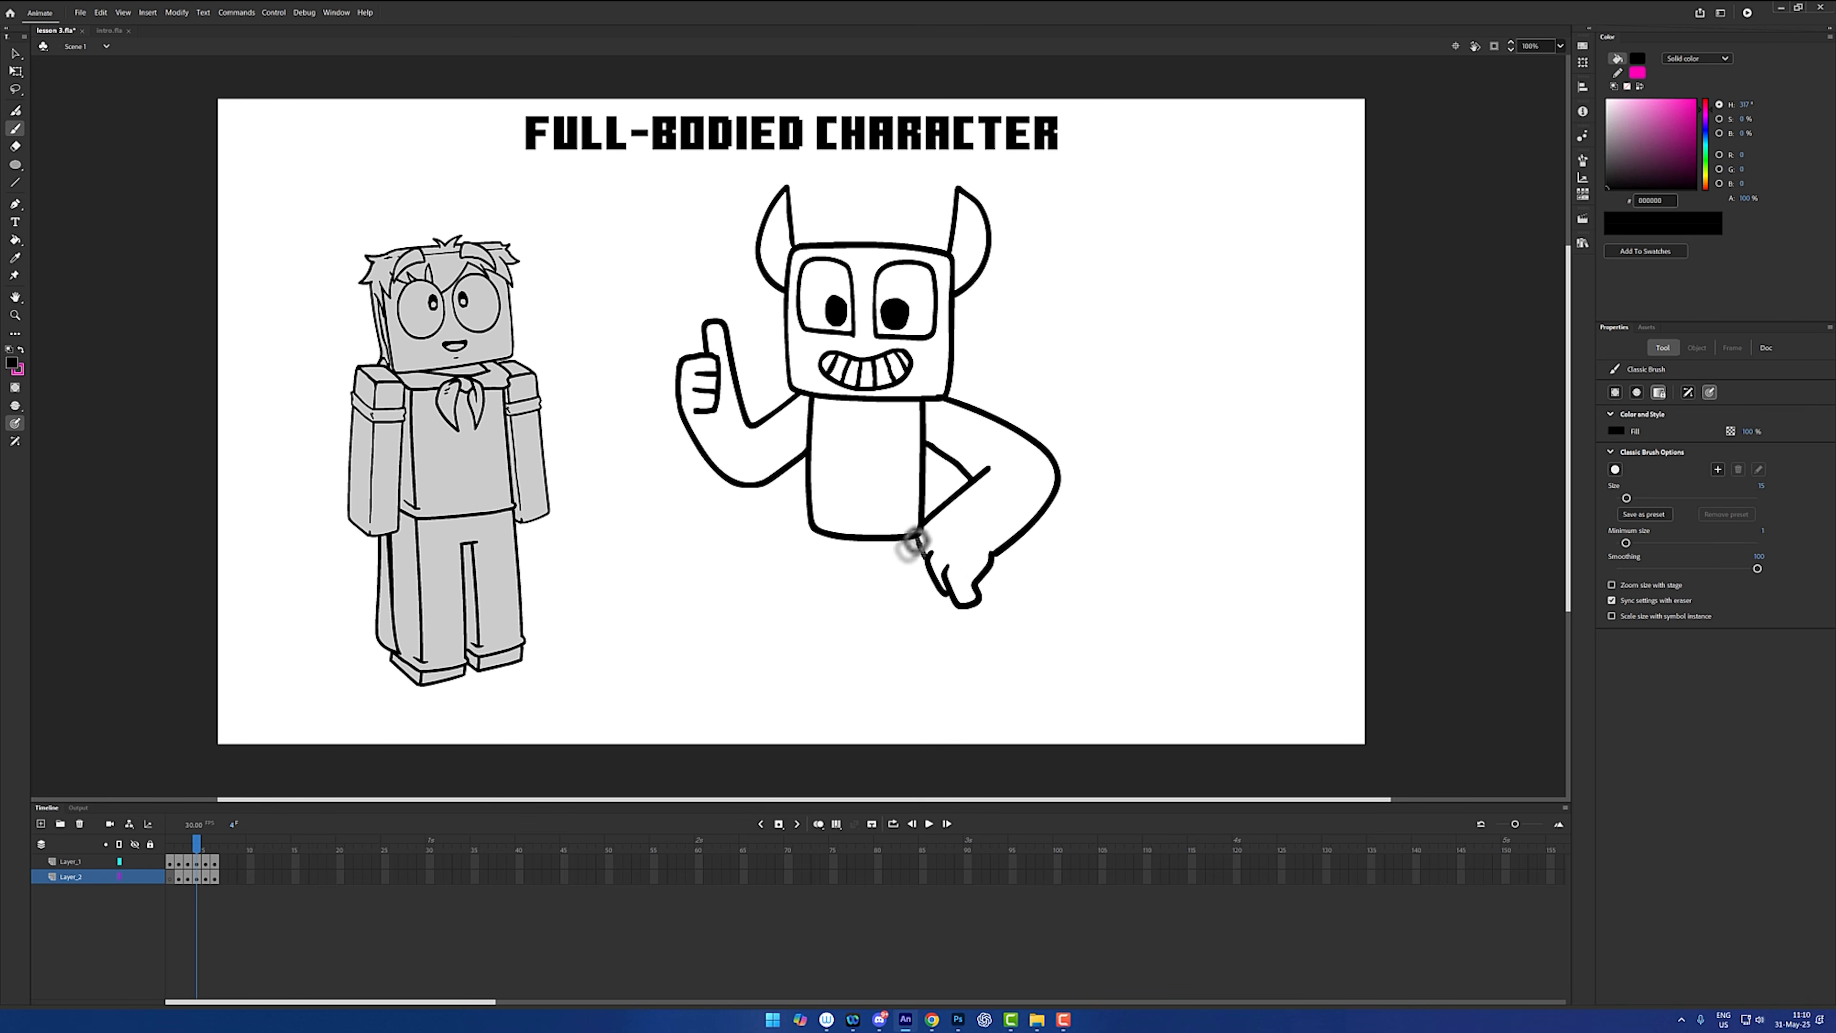
{"action": "left_click_drag", "start_coordinate": [813, 535], "coordinate": [794, 670]}
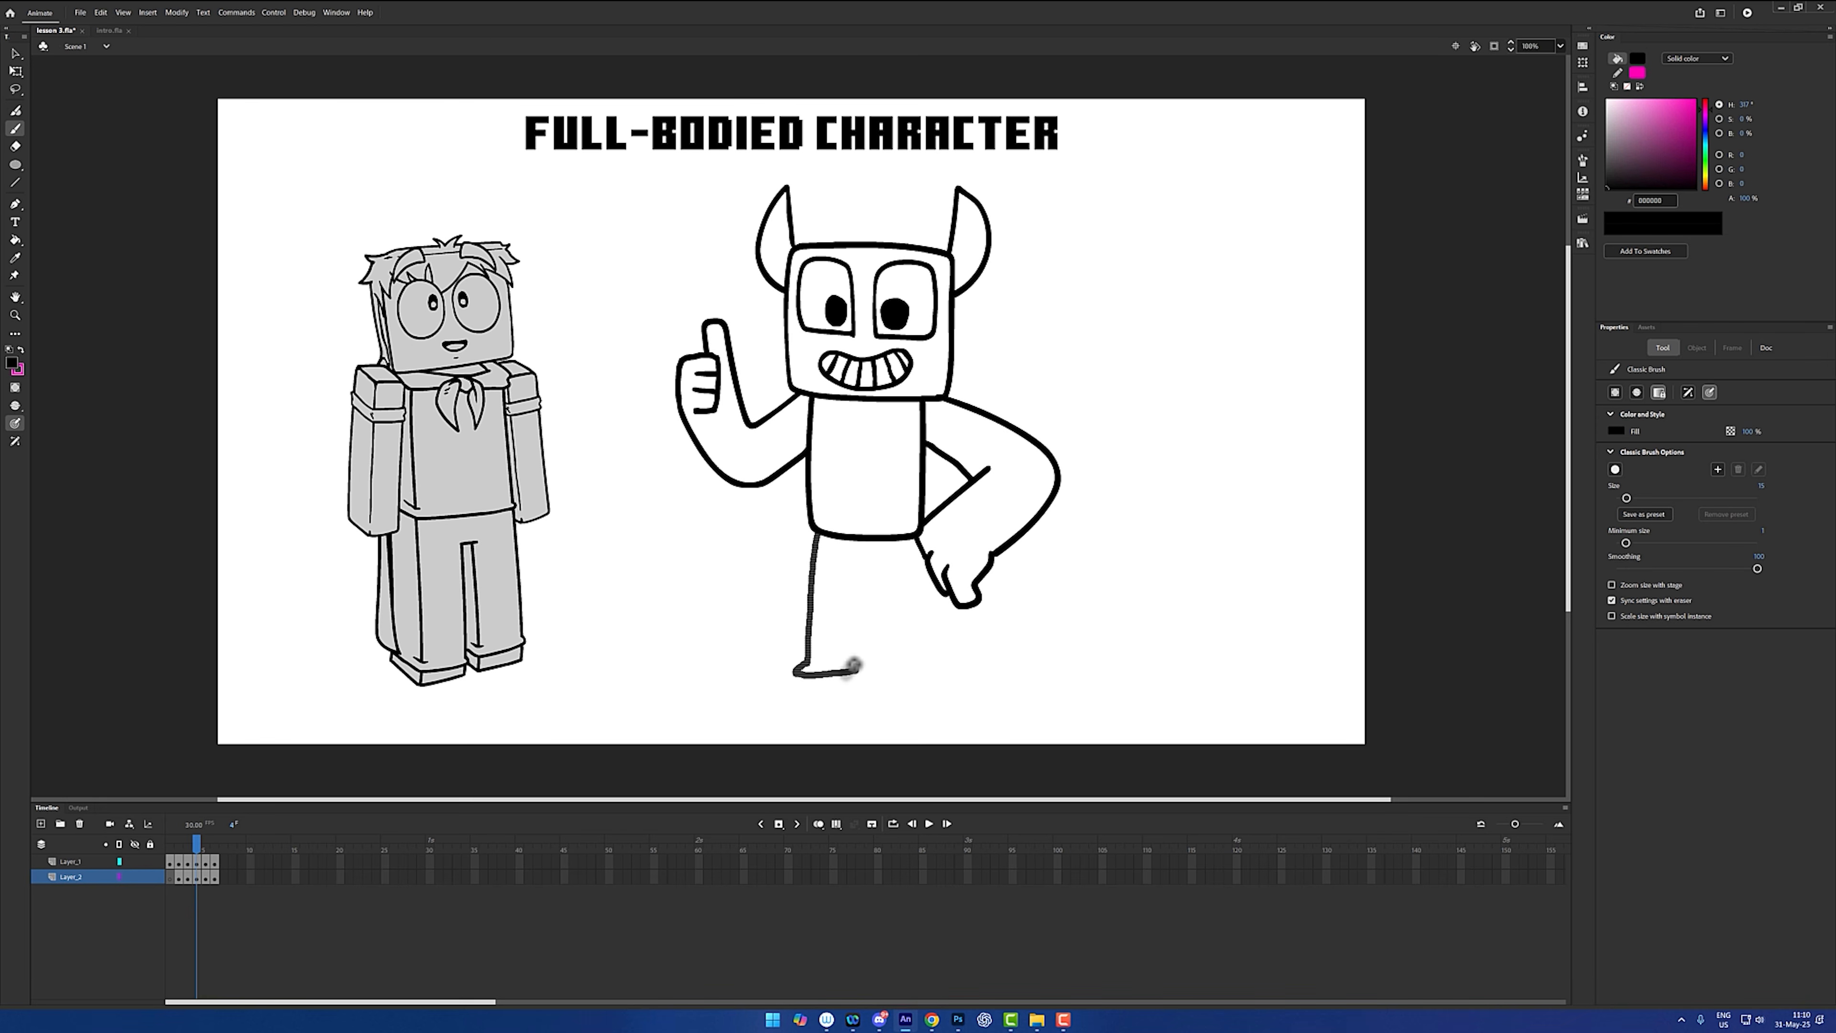
{"action": "mouse_move", "coordinate": [879, 535]}
{"action": "left_mouse_down"}
{"action": "mouse_move", "coordinate": [884, 666]}
{"action": "mouse_move", "coordinate": [945, 683]}
{"action": "mouse_move", "coordinate": [874, 662]}
{"action": "left_mouse_up"}
{"action": "key", "text": "ctrl+z"}
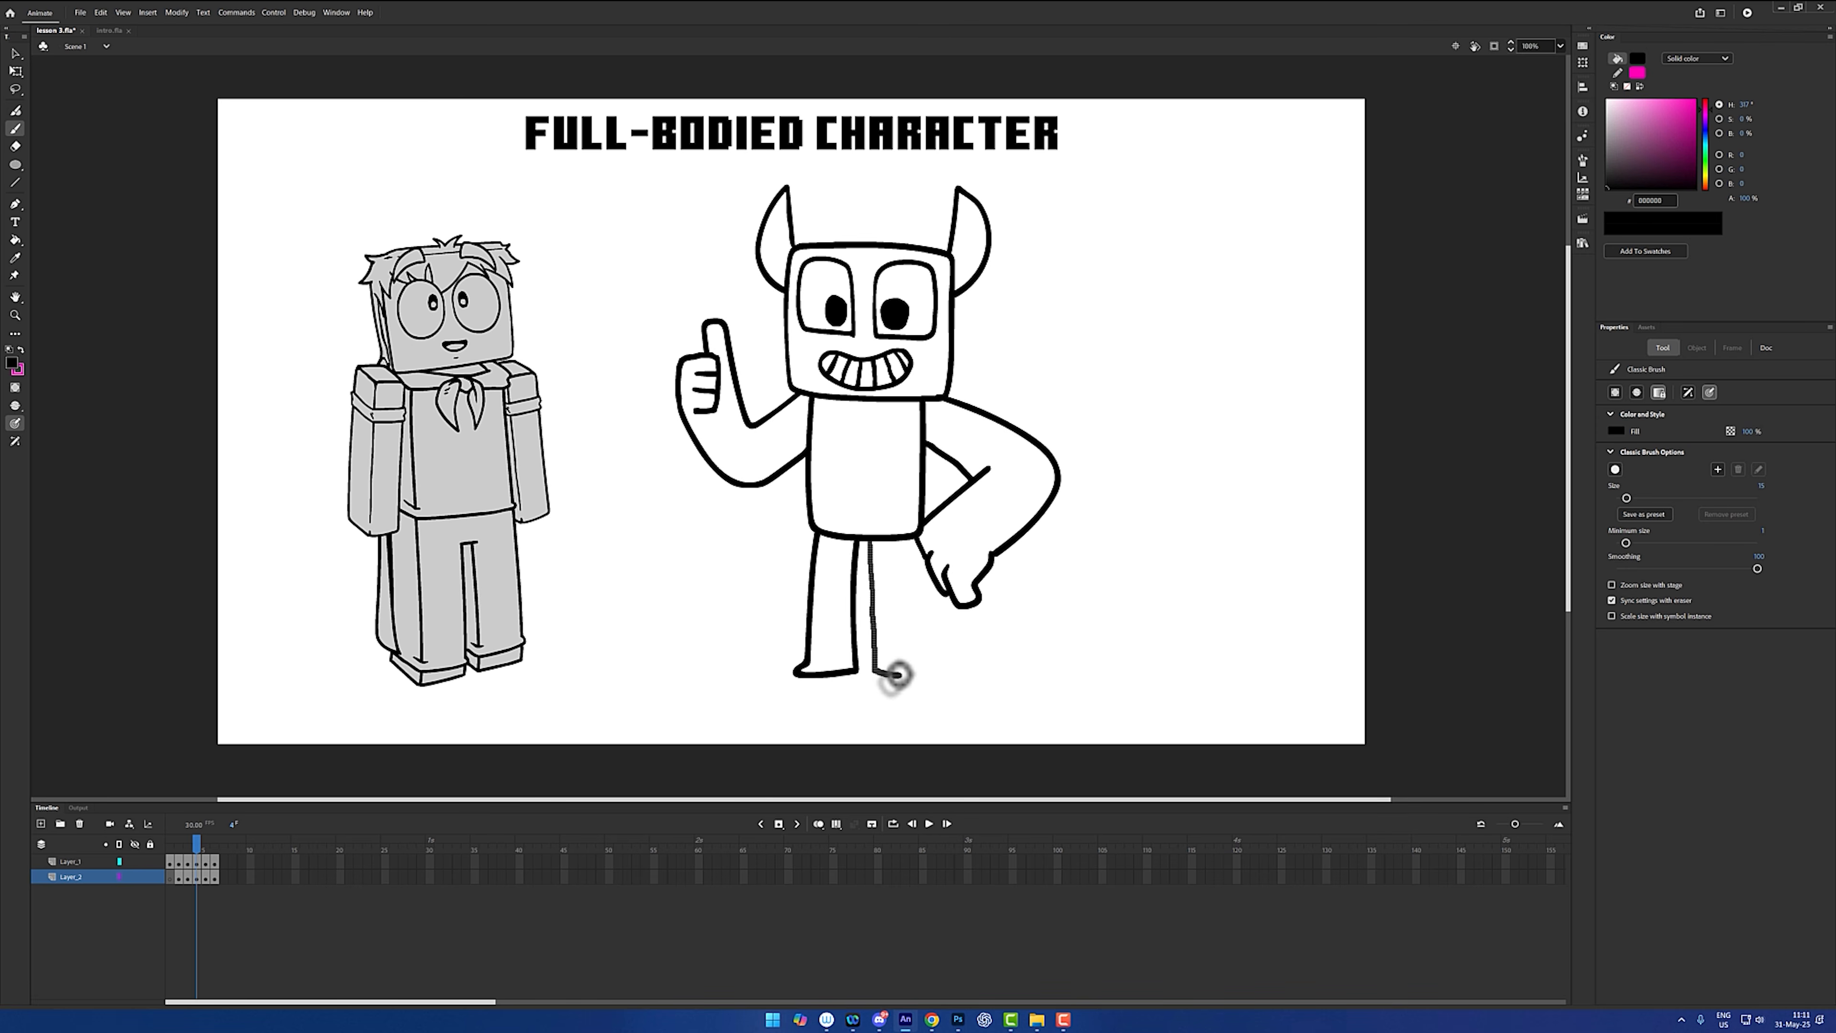
{"action": "left_click_drag", "start_coordinate": [921, 661], "coordinate": [925, 654]}
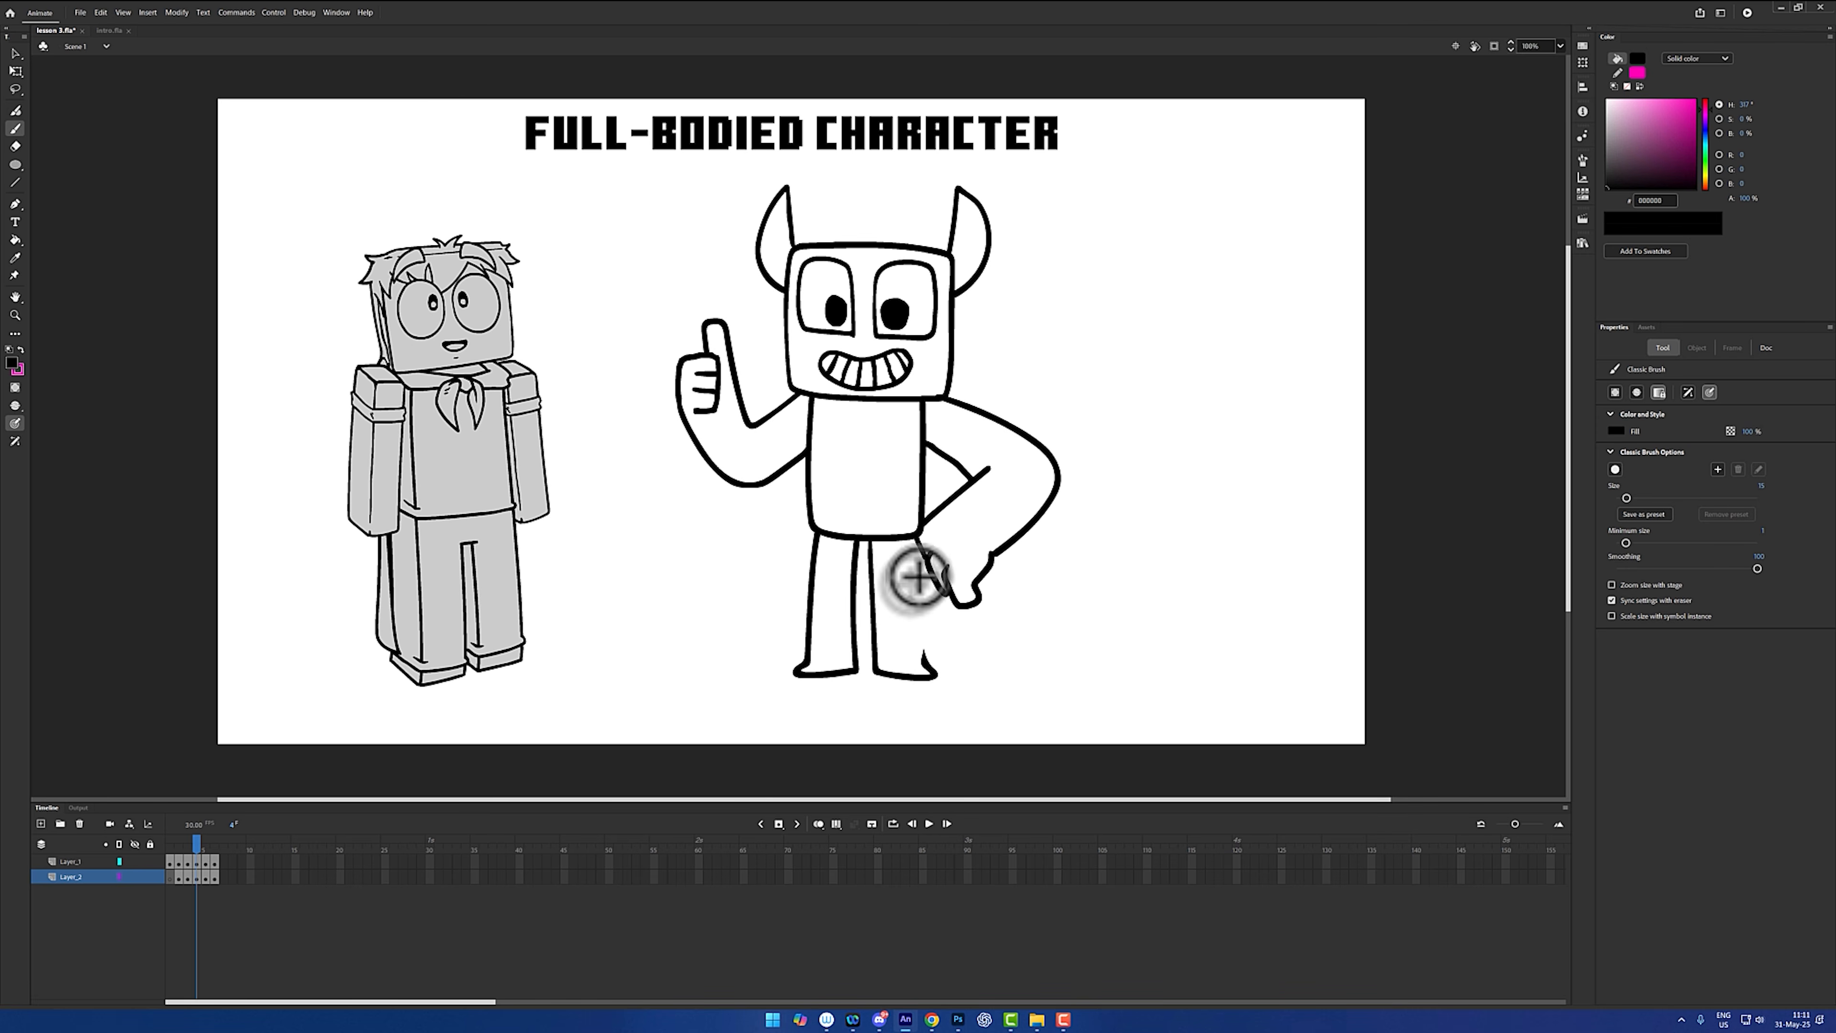
{"action": "left_click_drag", "start_coordinate": [910, 533], "coordinate": [912, 578]}
{"action": "left_click_drag", "start_coordinate": [919, 645], "coordinate": [923, 659]}
{"action": "key", "text": "ctrl+z"}
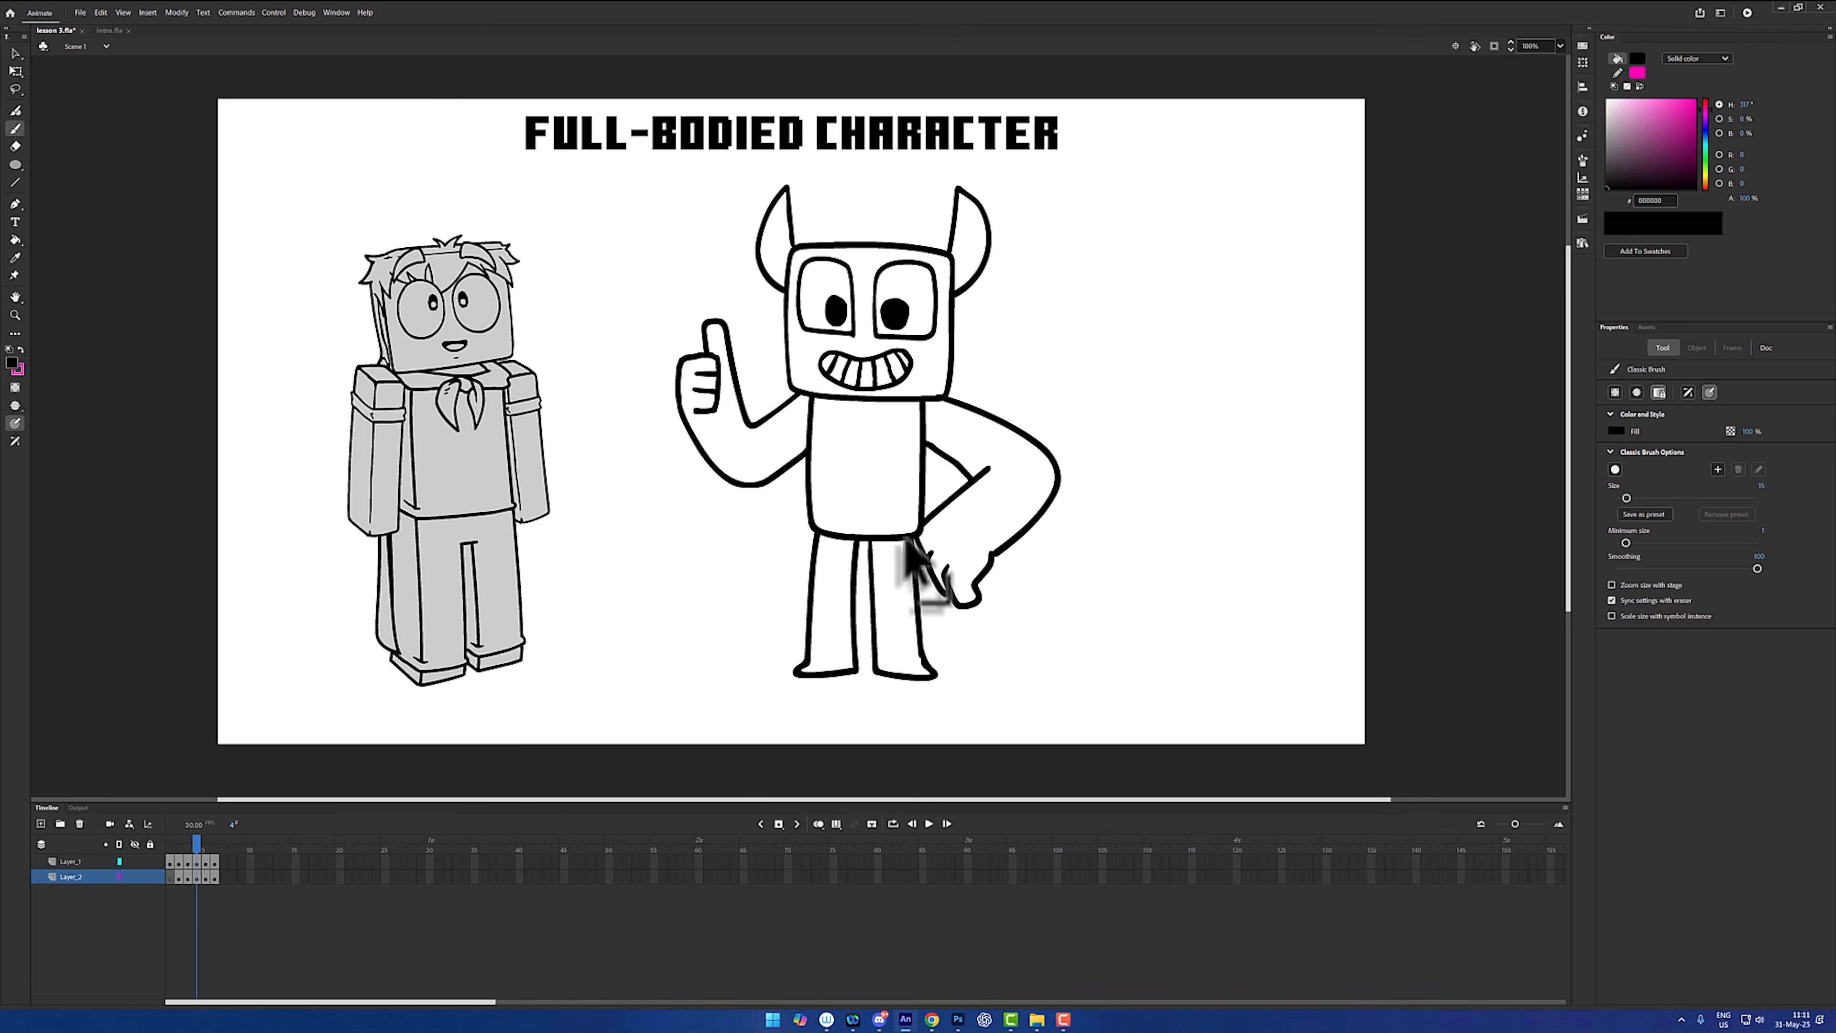
{"action": "left_click_drag", "start_coordinate": [907, 536], "coordinate": [923, 661]}
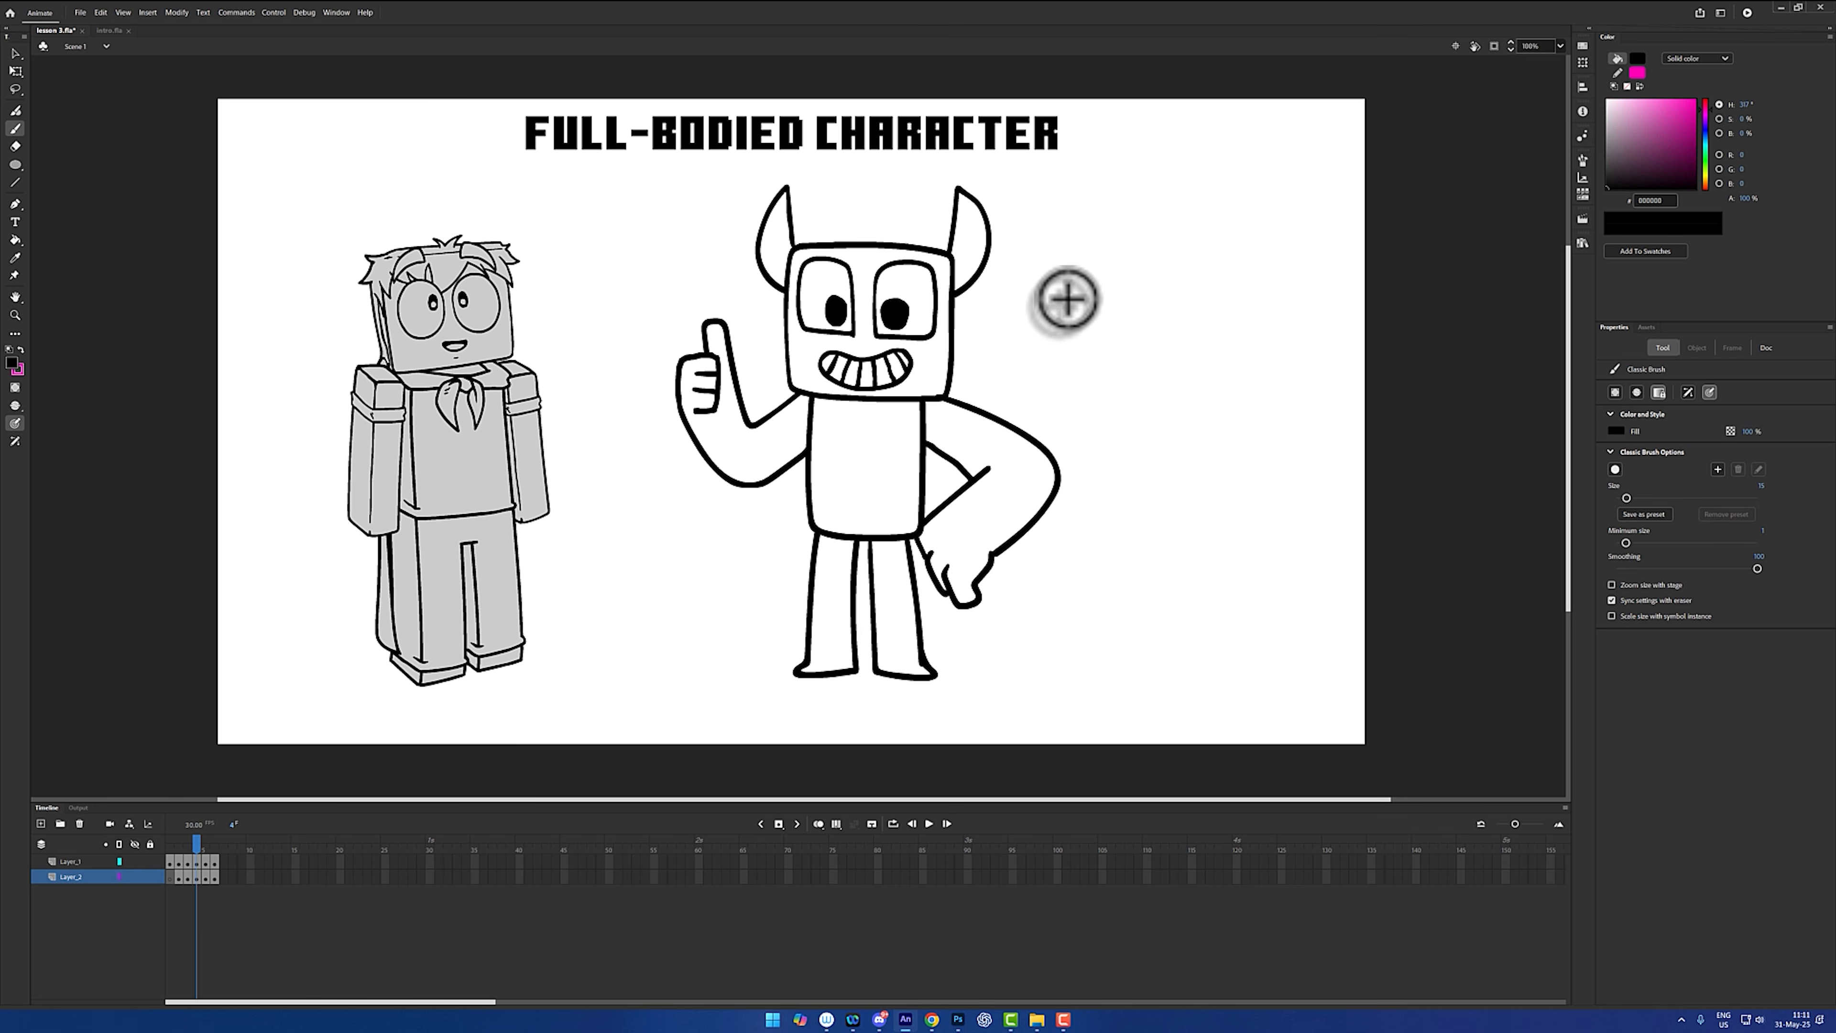
- Draw an arrow pointing at the horned character's head with the handwritten label BRUSH, and undo the annotation
{"action": "mouse_move", "coordinate": [1194, 253]}
{"action": "left_mouse_down"}
{"action": "mouse_move", "coordinate": [982, 341]}
{"action": "mouse_move", "coordinate": [1032, 339]}
{"action": "mouse_move", "coordinate": [1083, 379]}
{"action": "mouse_move", "coordinate": [1110, 334]}
{"action": "mouse_move", "coordinate": [1192, 304]}
{"action": "left_mouse_up"}
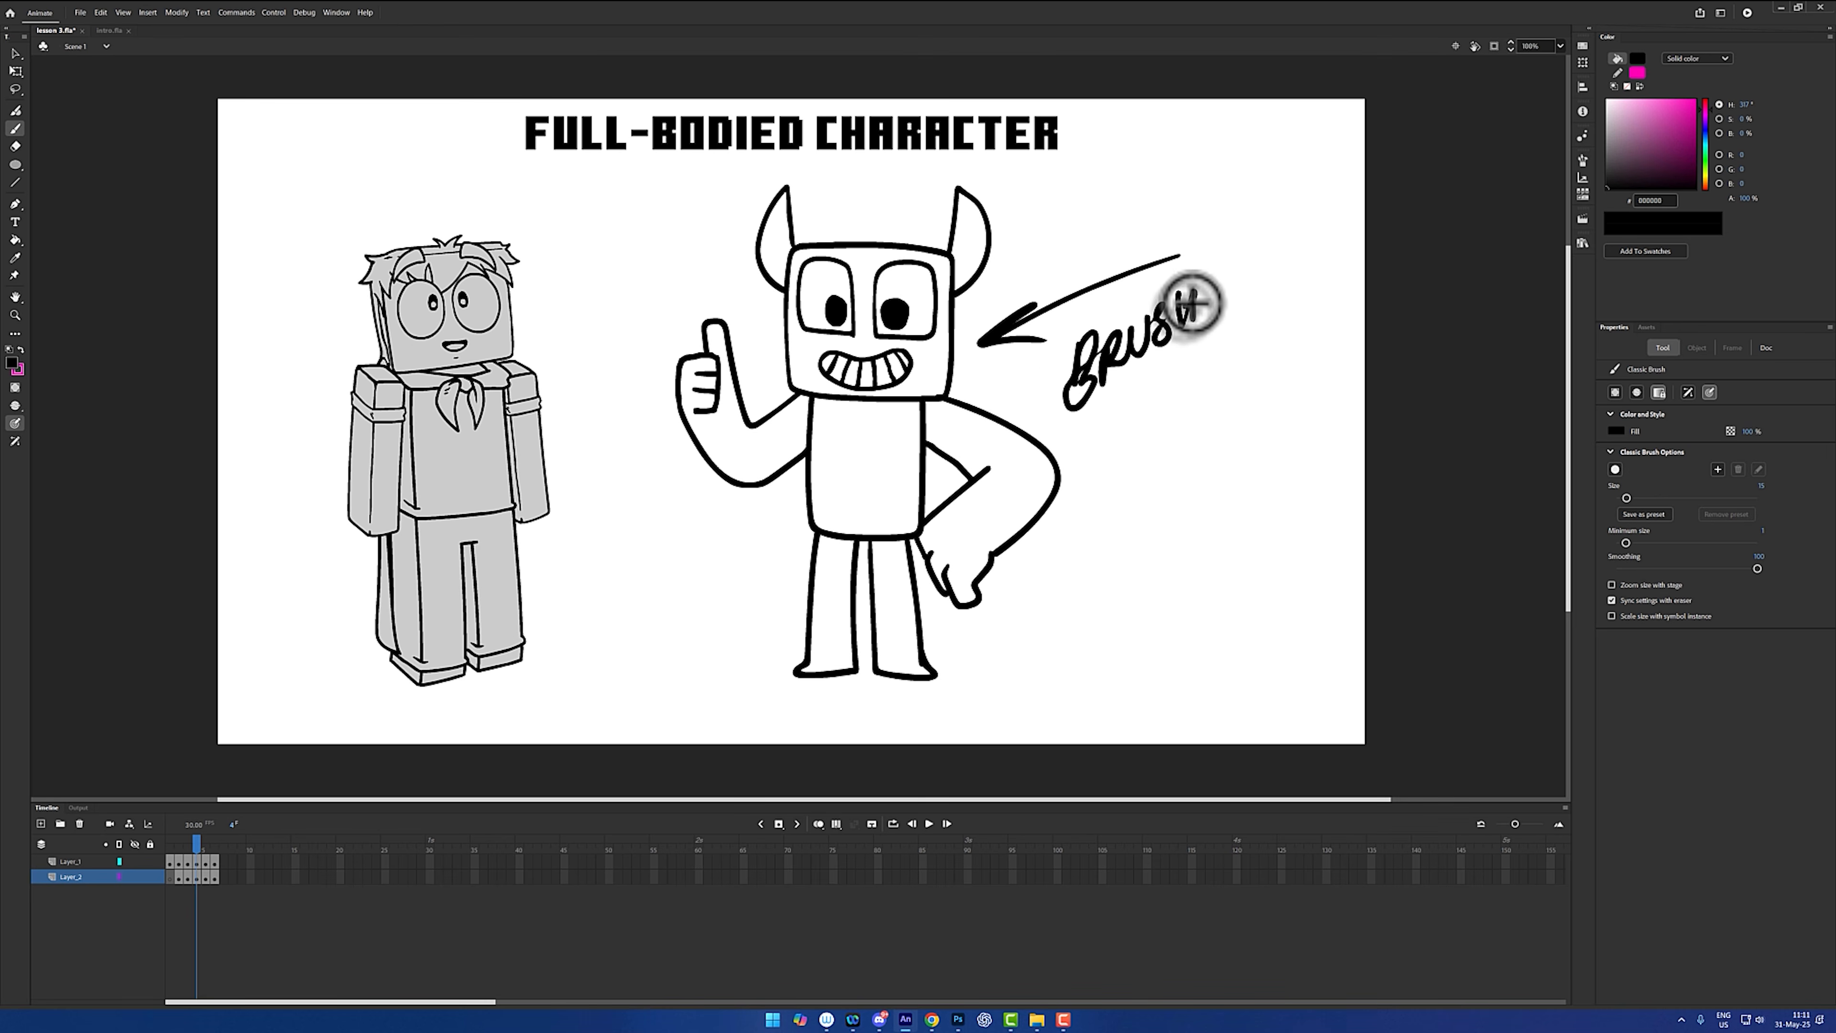
{"action": "key", "text": "v"}
{"action": "key", "text": "ctrl+z"}
{"action": "key", "text": "ctrl+z"}
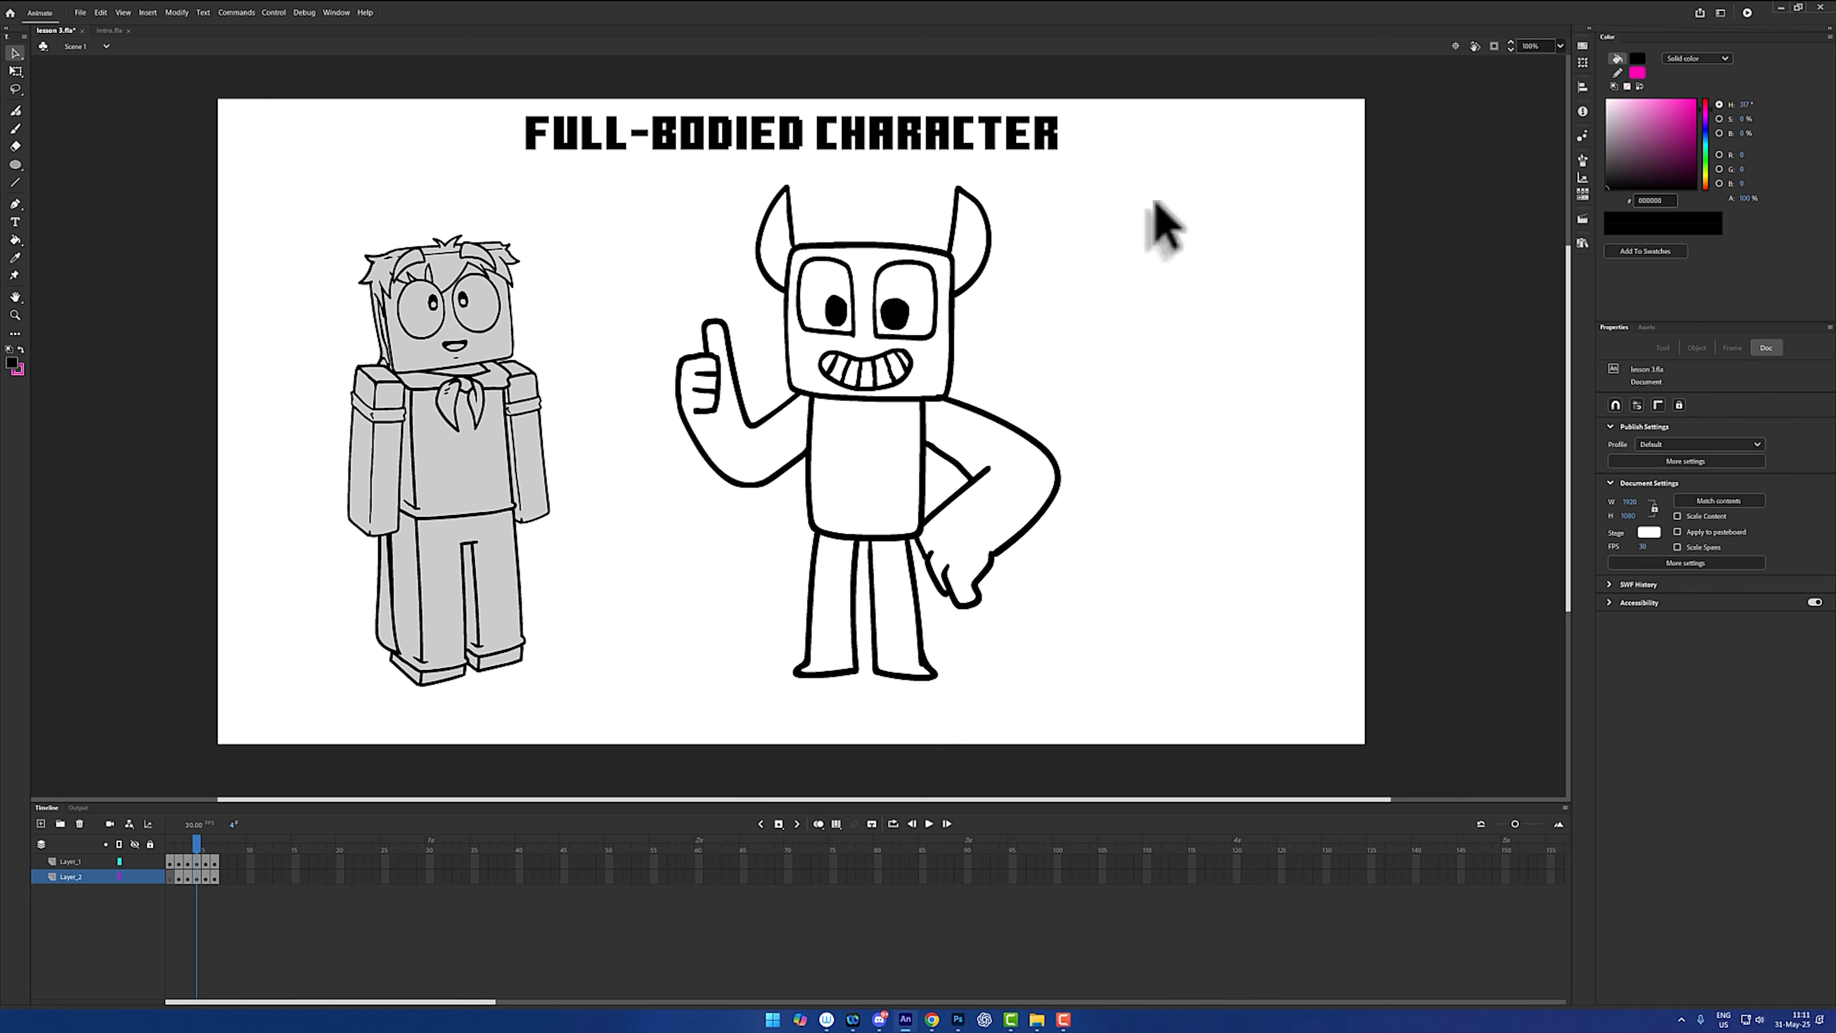
- Move the whole horned character slightly lower on the stage and erase small highlights into both pupils
{"action": "mouse_move", "coordinate": [1149, 173]}
{"action": "left_mouse_down"}
{"action": "mouse_move", "coordinate": [838, 550]}
{"action": "mouse_move", "coordinate": [617, 778]}
{"action": "left_mouse_up"}
{"action": "mouse_move", "coordinate": [923, 455]}
{"action": "left_mouse_down"}
{"action": "mouse_move", "coordinate": [968, 463]}
{"action": "mouse_move", "coordinate": [955, 483]}
{"action": "mouse_move", "coordinate": [931, 472]}
{"action": "left_mouse_up"}
{"action": "left_click", "coordinate": [1293, 369]}
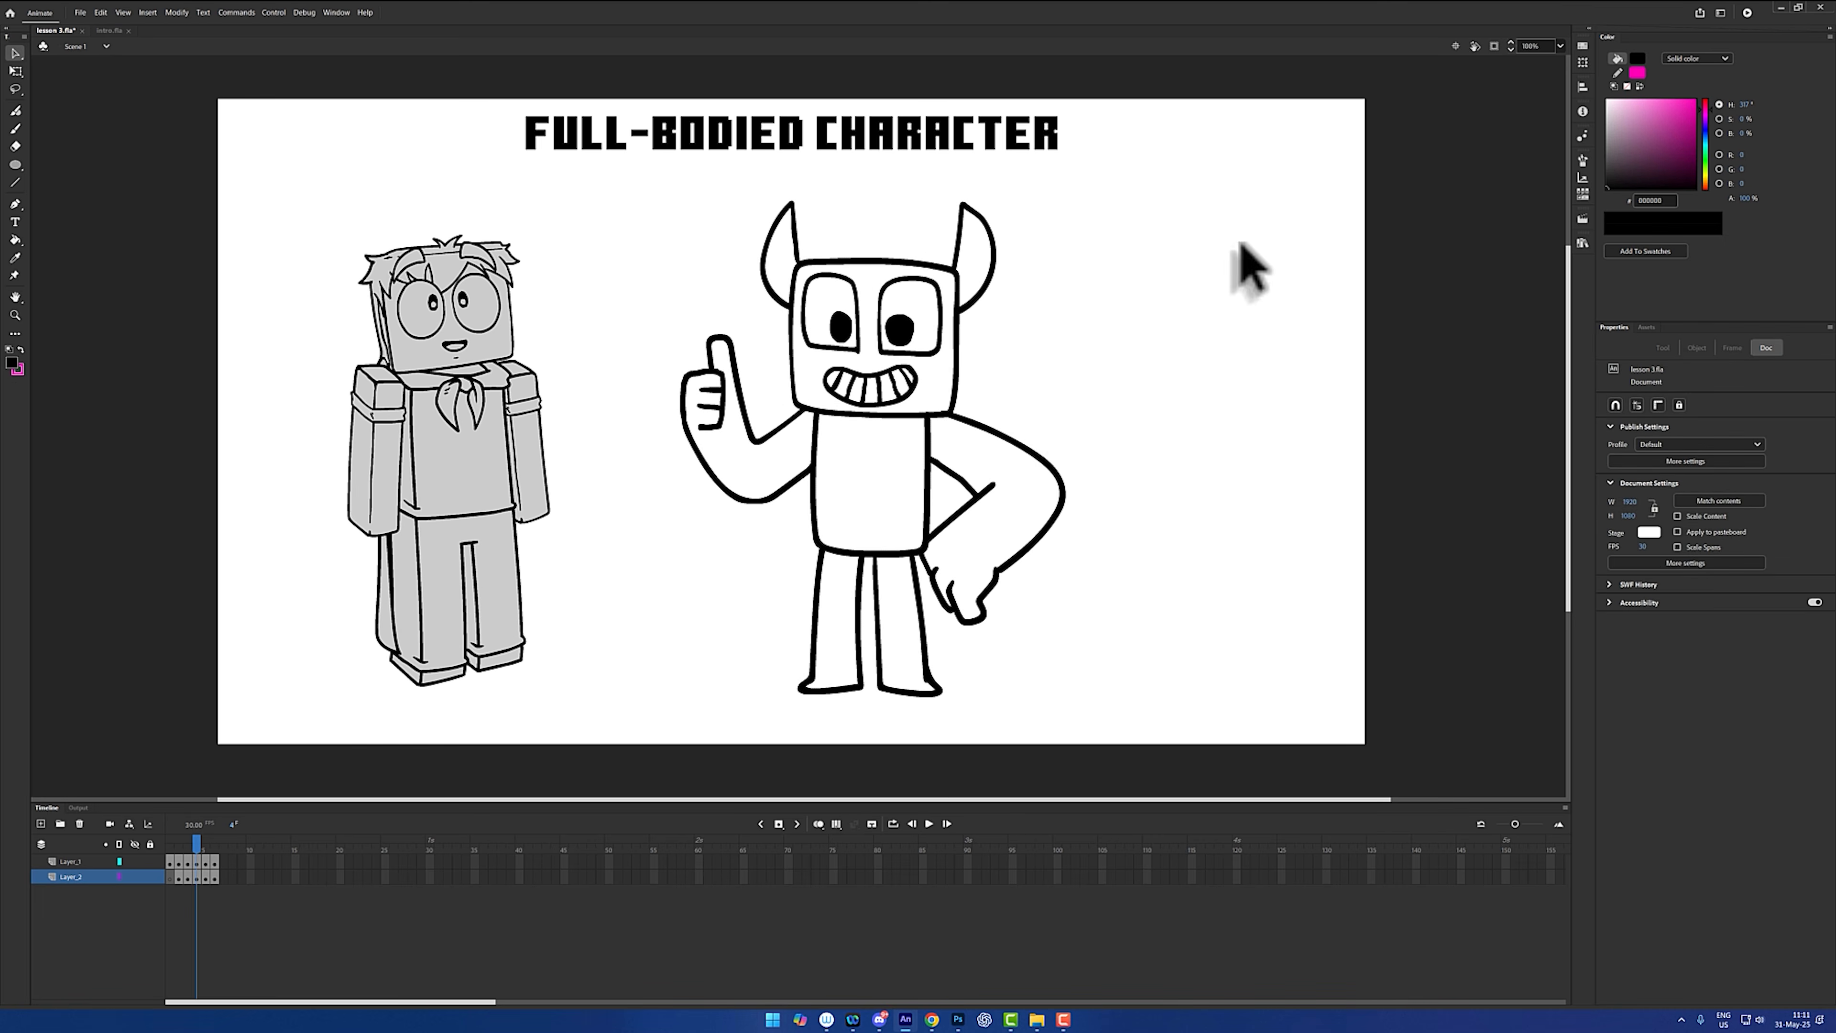
{"action": "left_click_drag", "start_coordinate": [1222, 181], "coordinate": [613, 730]}
{"action": "left_click_drag", "start_coordinate": [1056, 473], "coordinate": [1053, 472]}
{"action": "left_click", "coordinate": [1069, 442]}
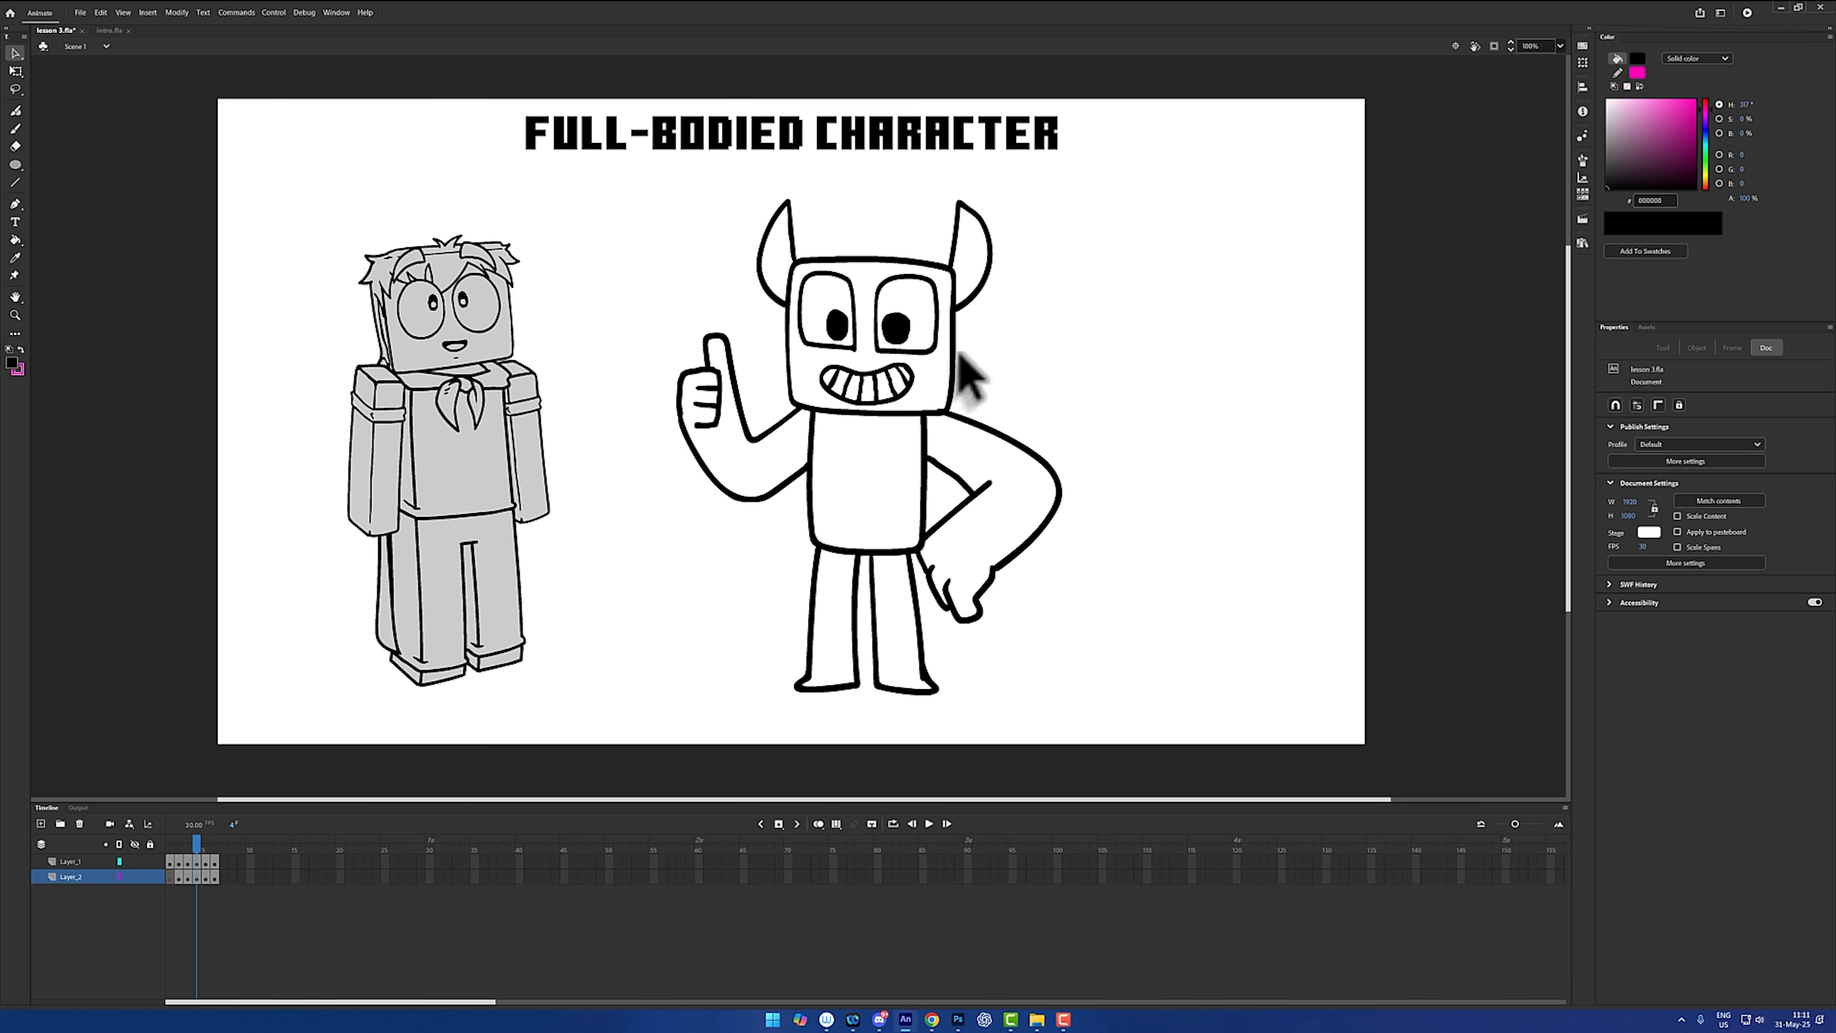
{"action": "key", "text": "e"}
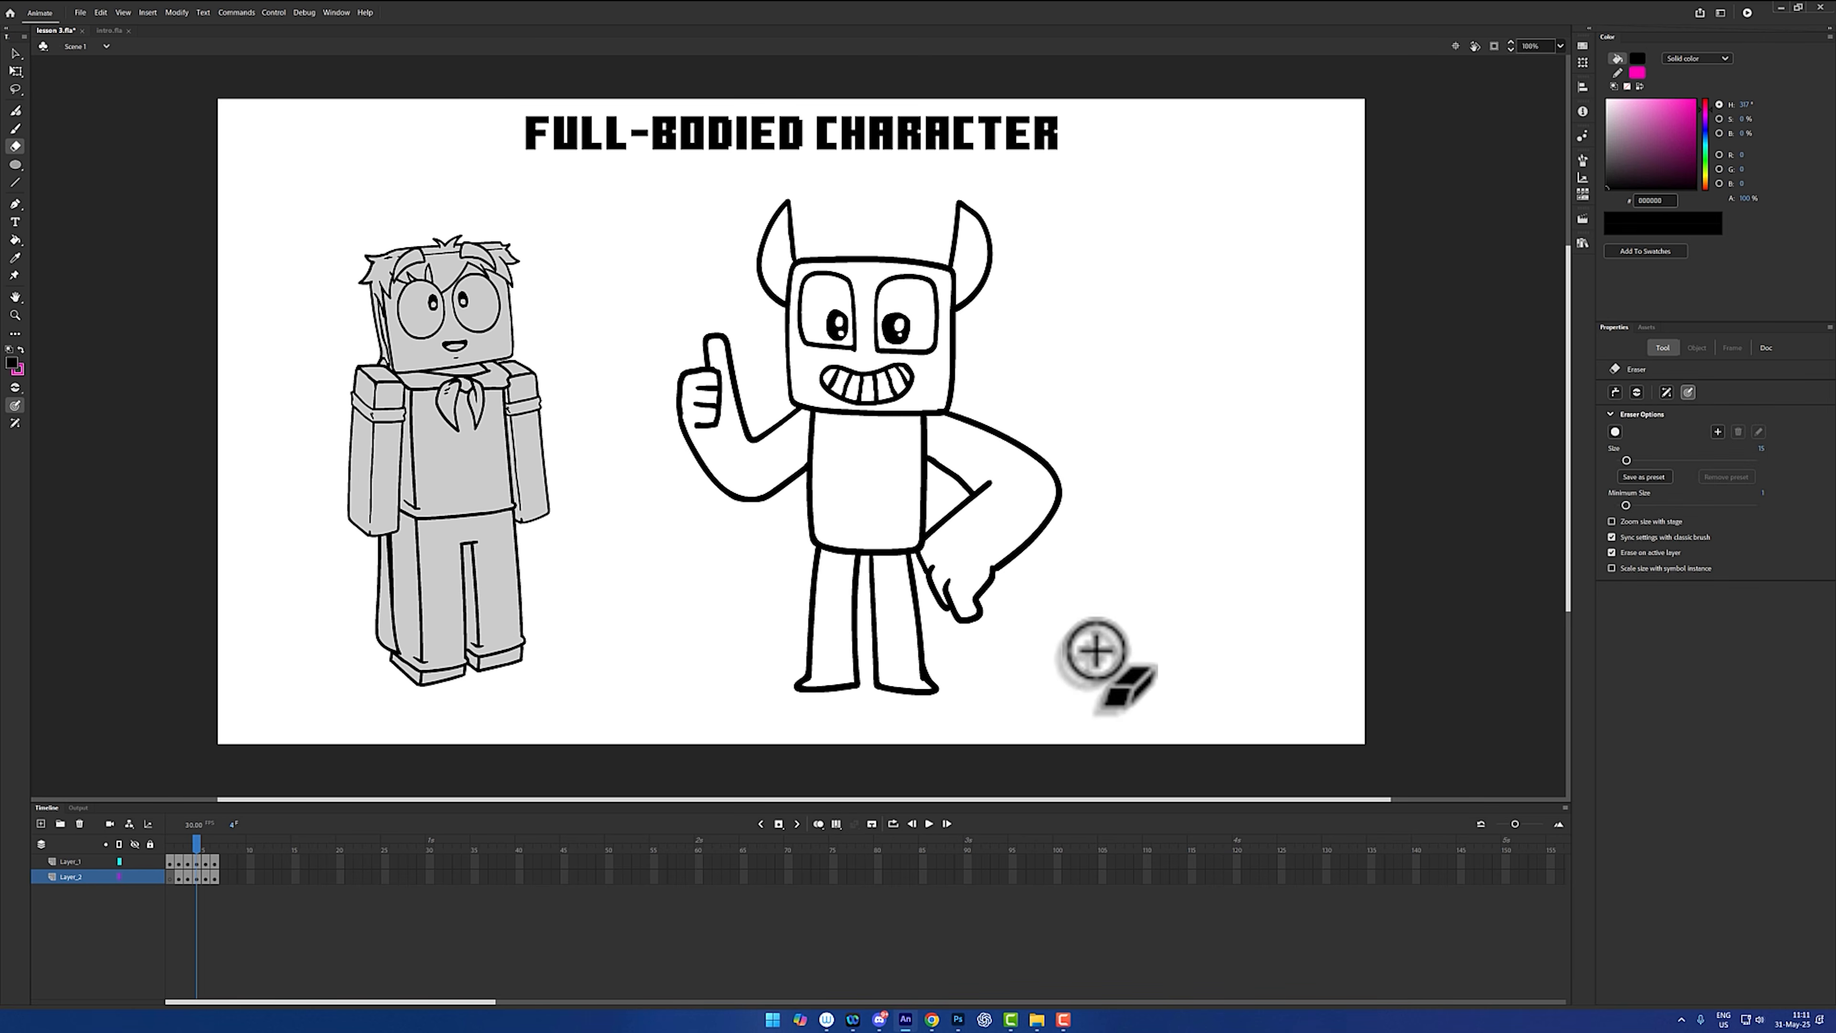
- Try the Smooth option on the horned character's complete outline, undo the smoothing, and deselect the drawing
{"action": "key", "text": "v"}
{"action": "double_click", "coordinate": [1061, 489]}
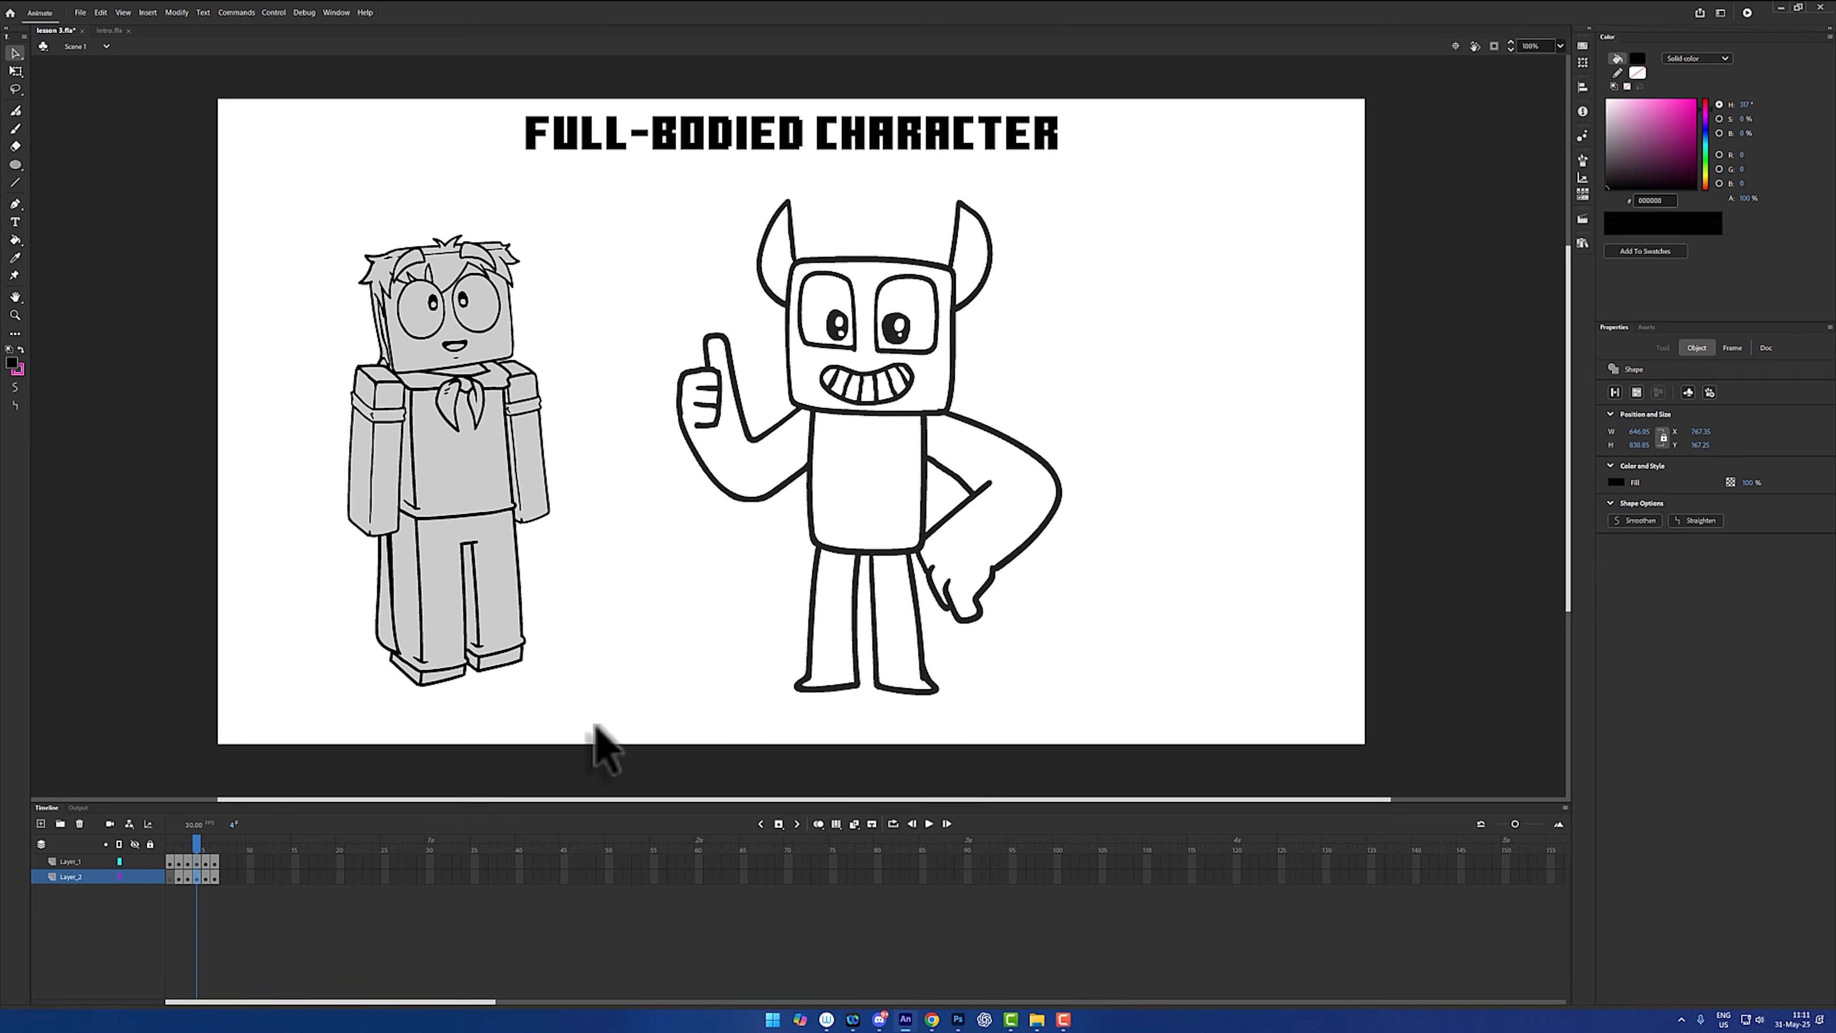
{"action": "left_click", "coordinate": [14, 388]}
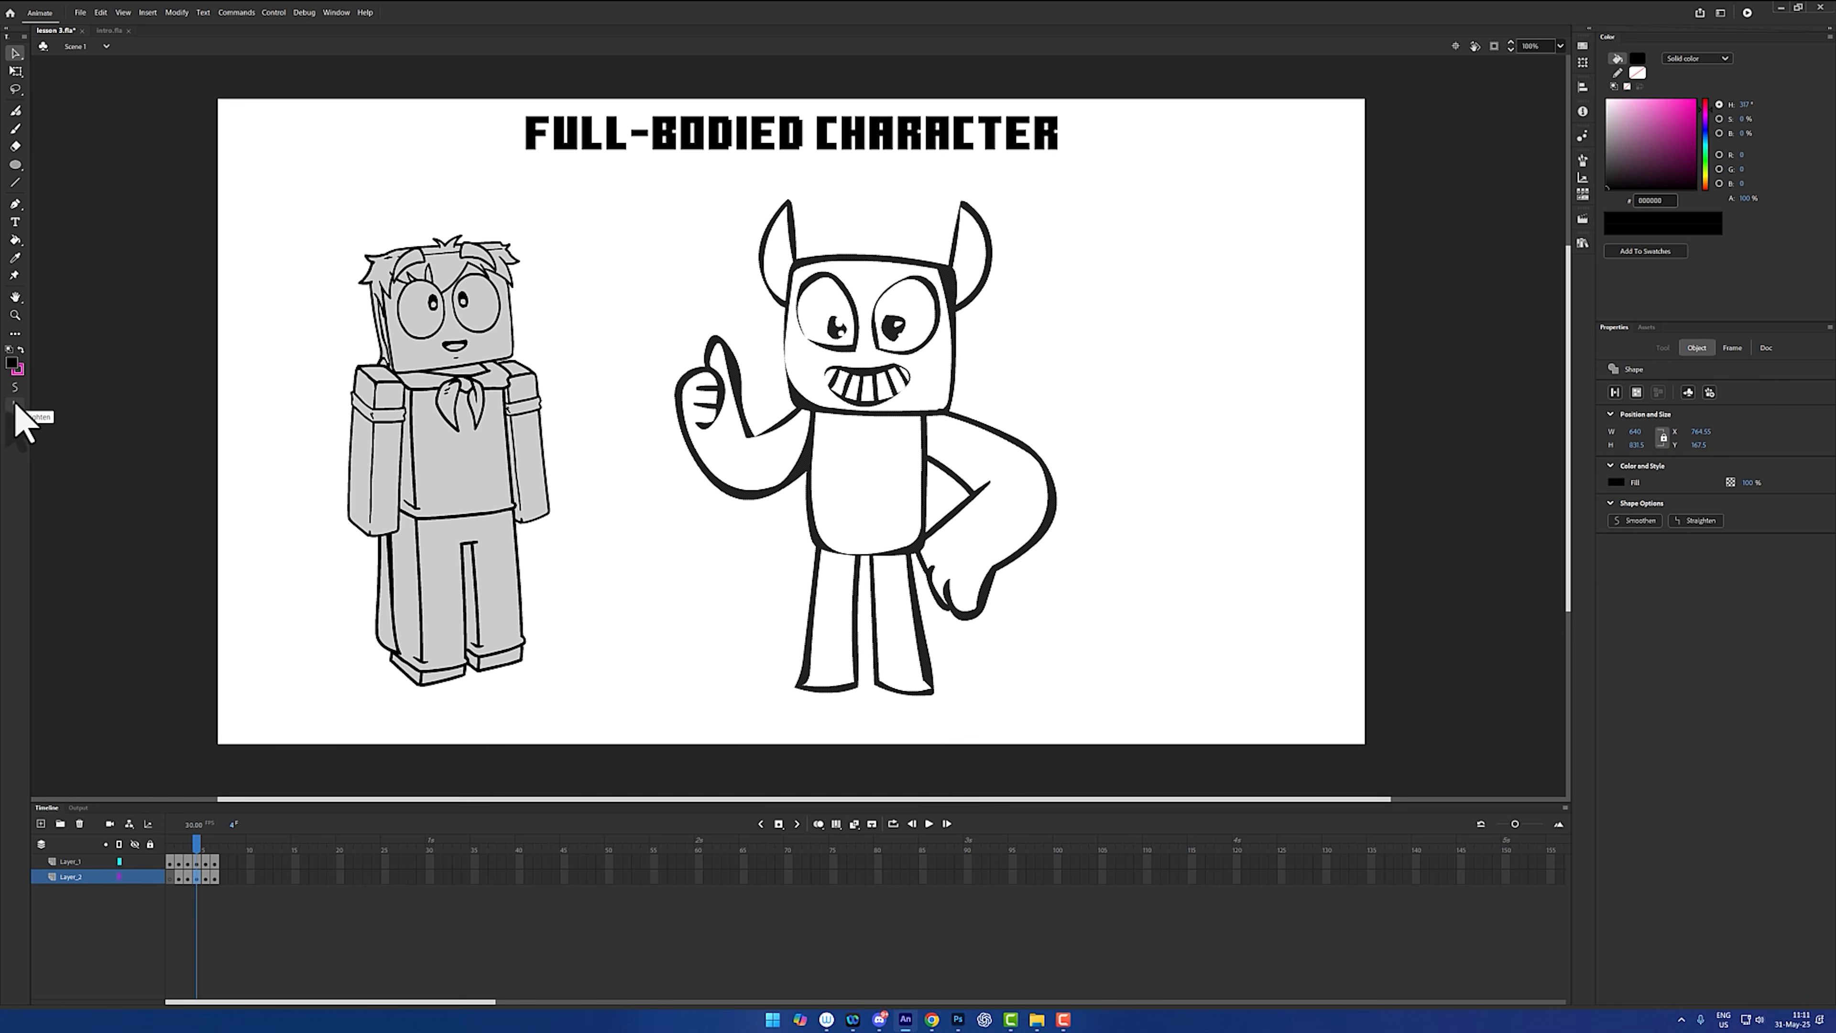
{"action": "key", "text": "ctrl+z"}
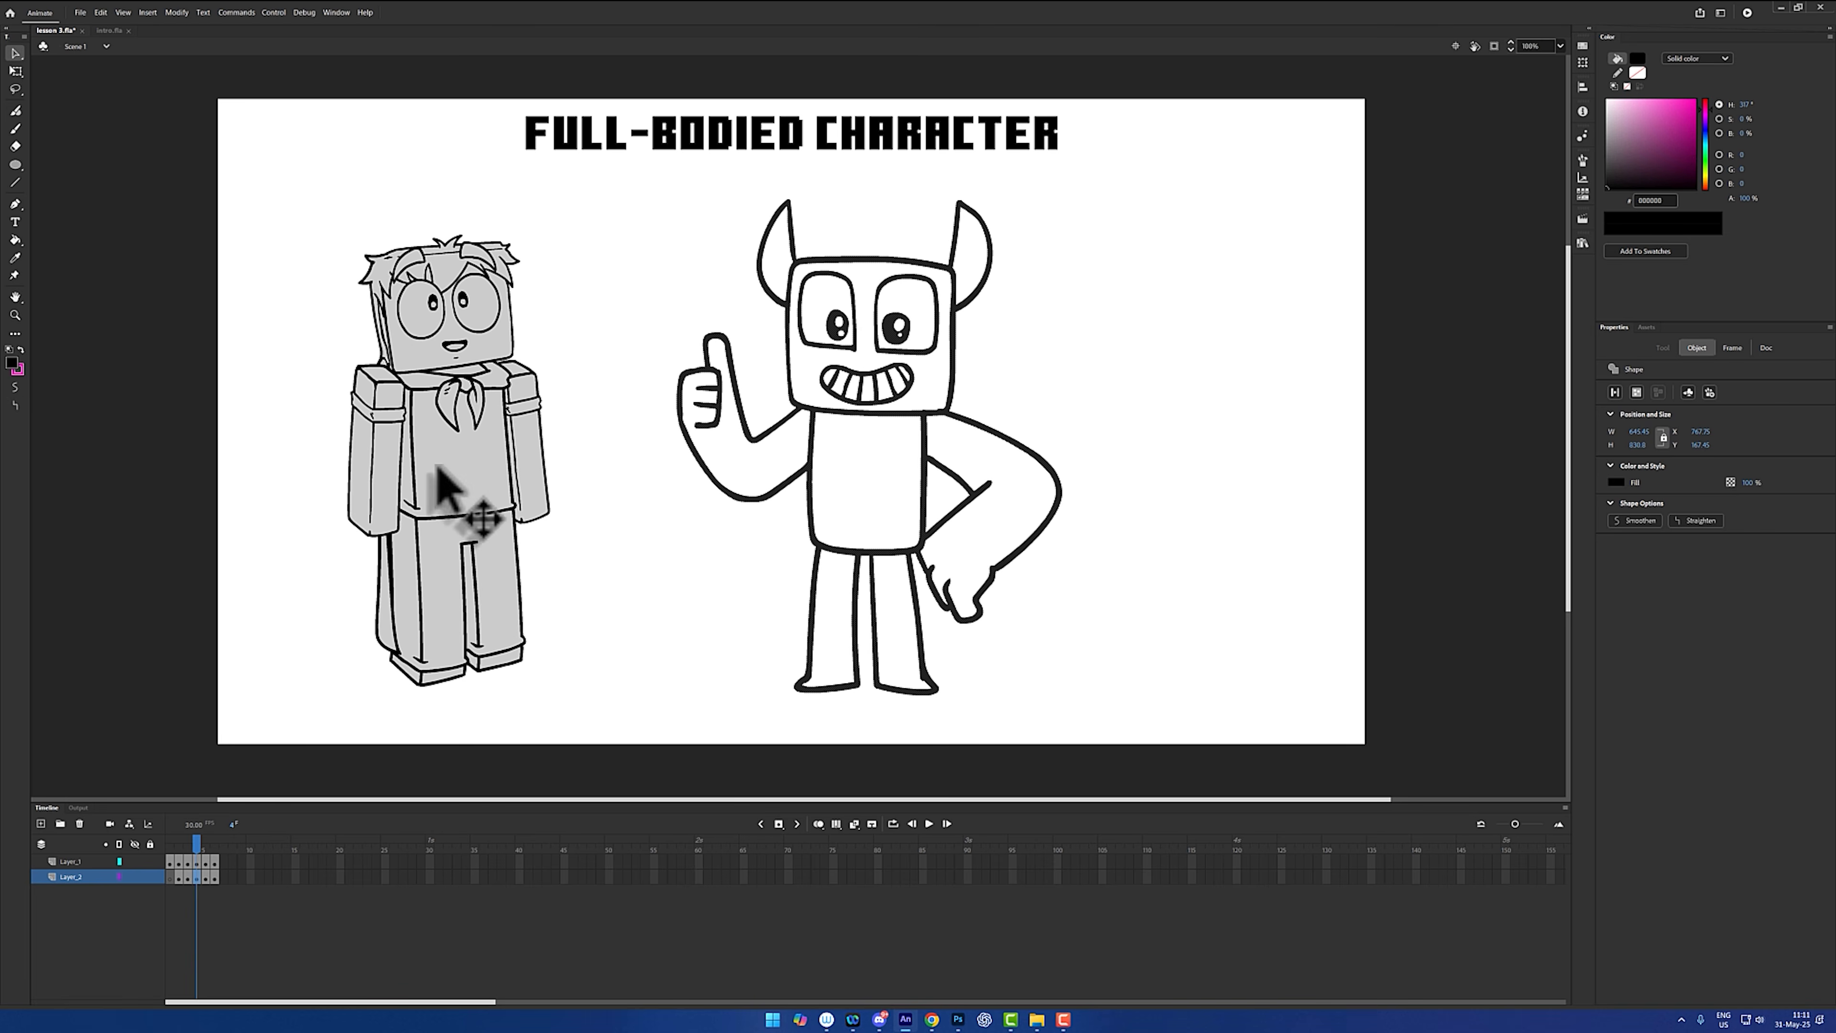
{"action": "left_click", "coordinate": [1106, 174]}
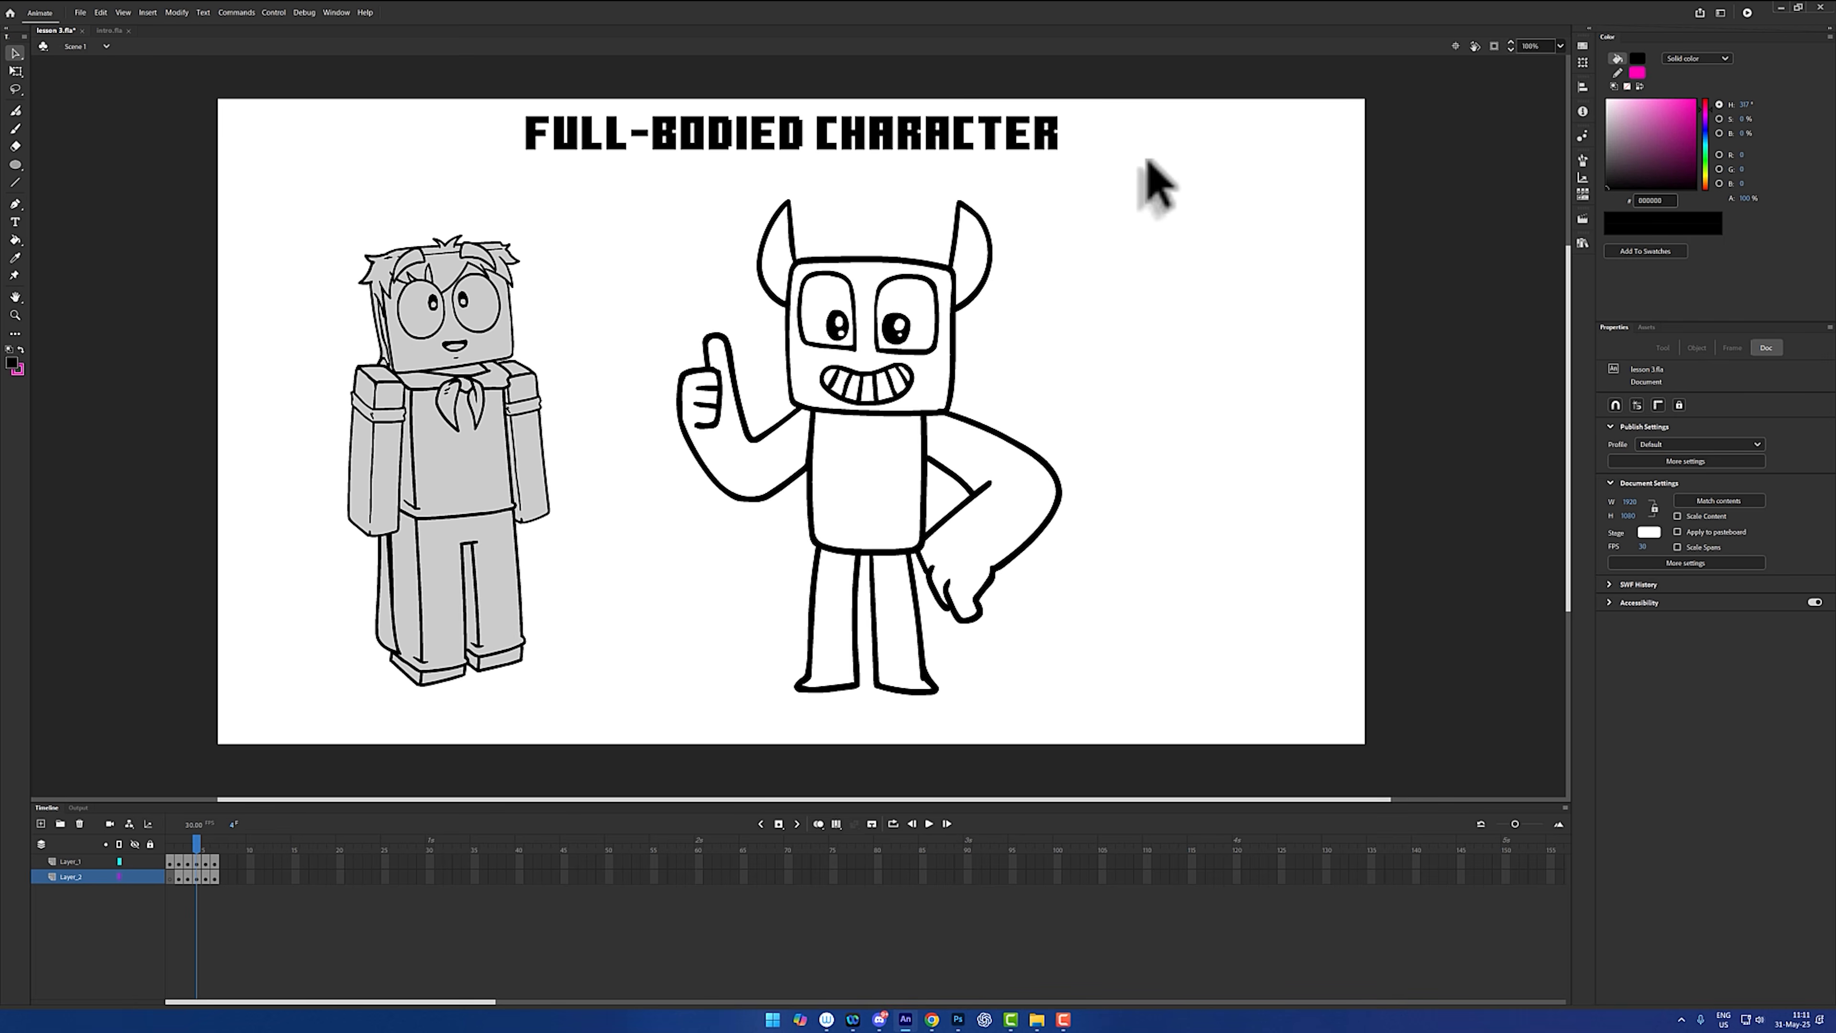
{"action": "left_click_drag", "start_coordinate": [1137, 187], "coordinate": [647, 709]}
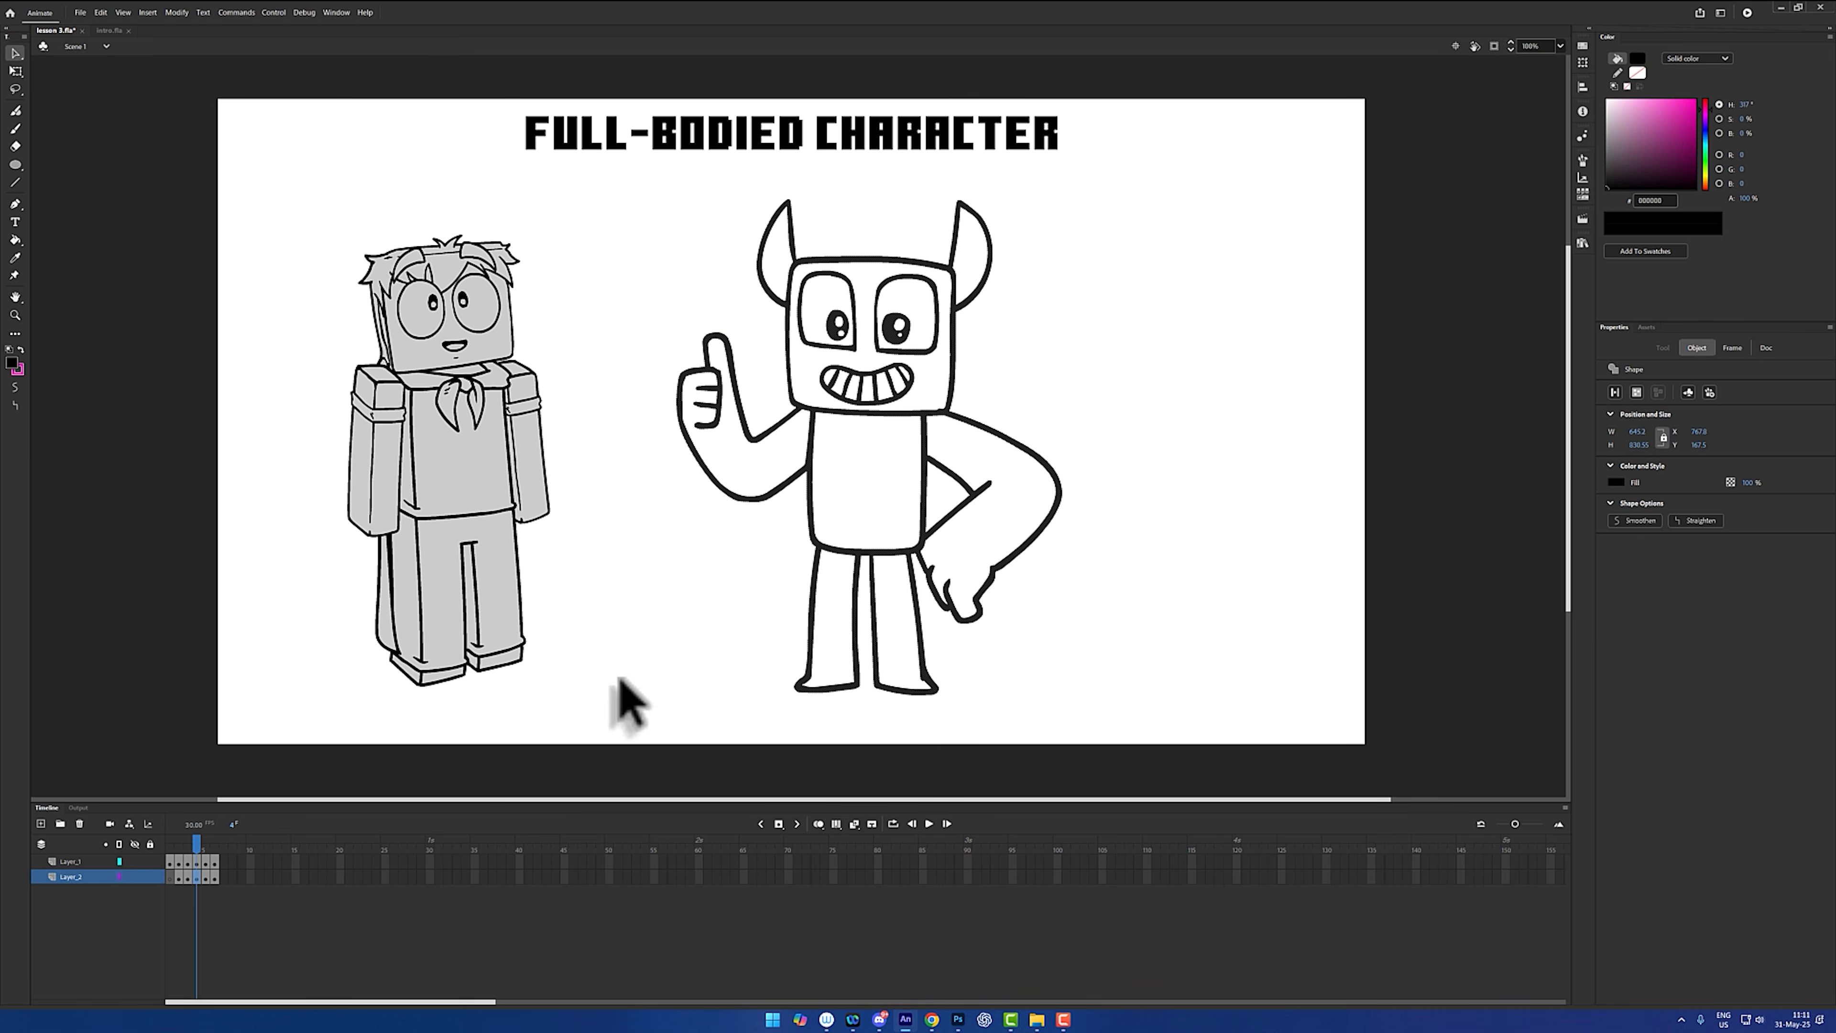
{"action": "left_click", "coordinate": [16, 390]}
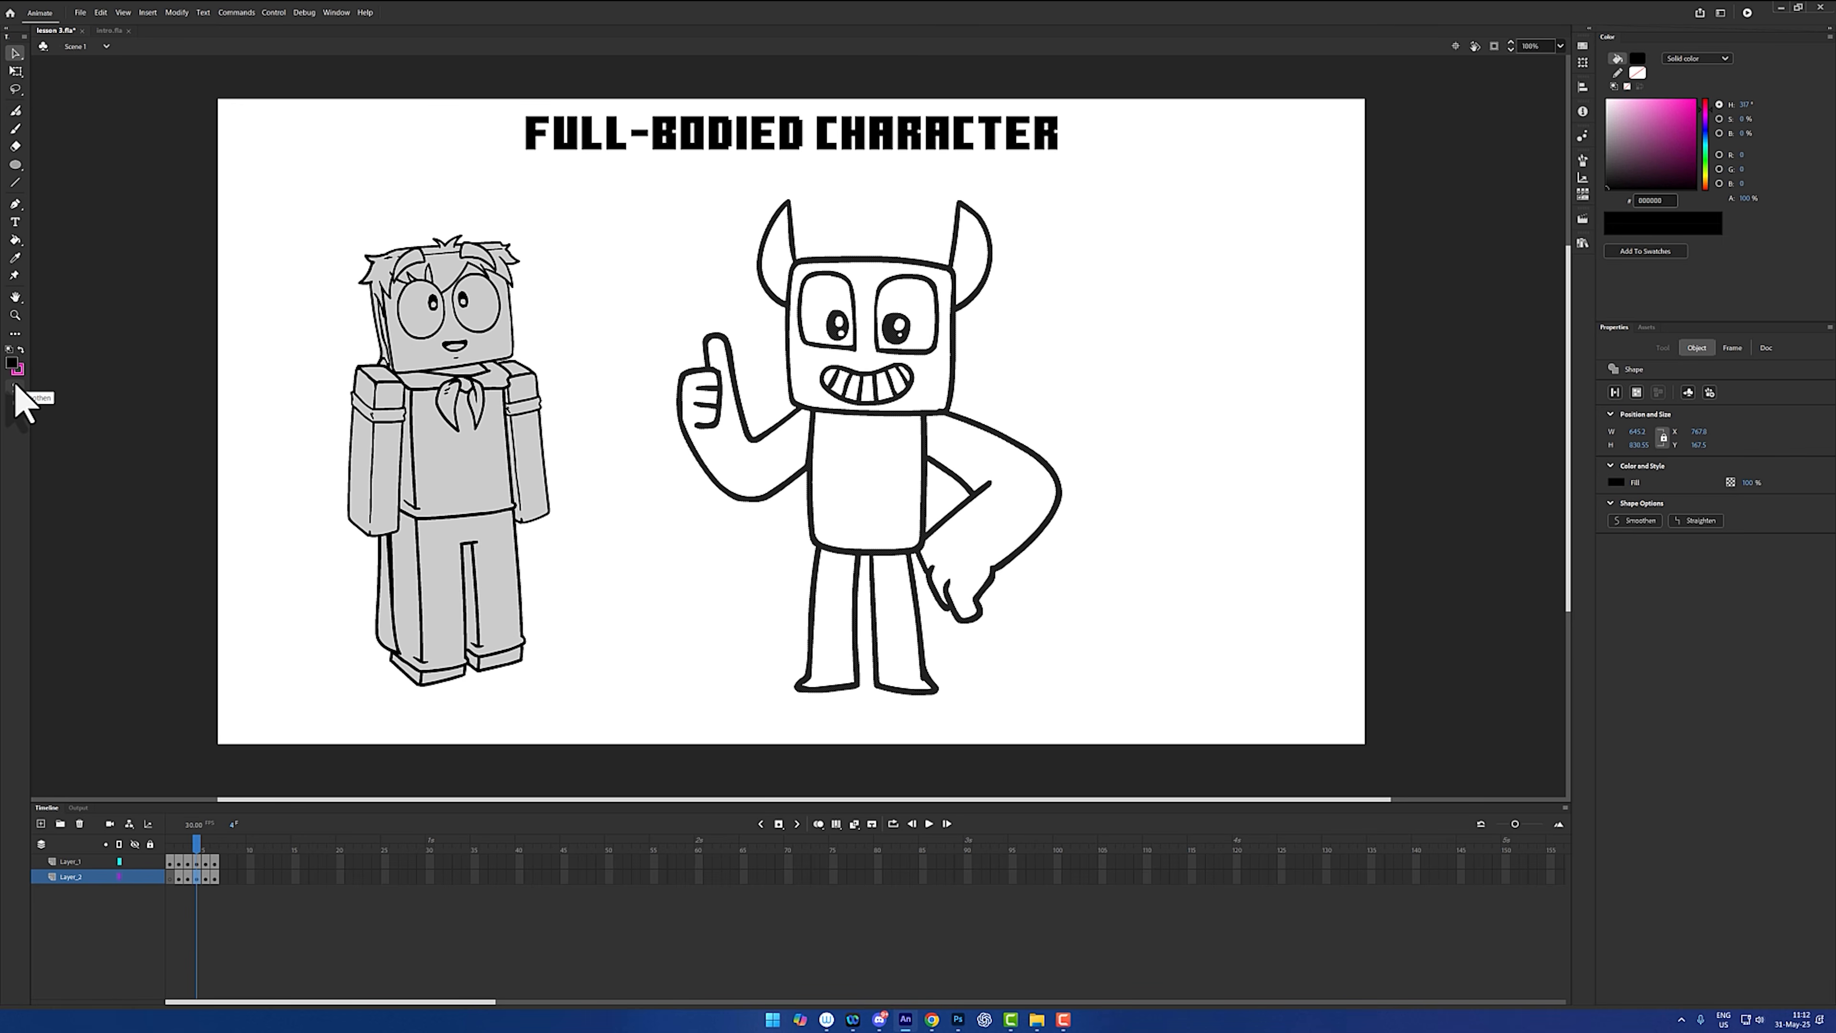
{"action": "left_click", "coordinate": [1033, 392]}
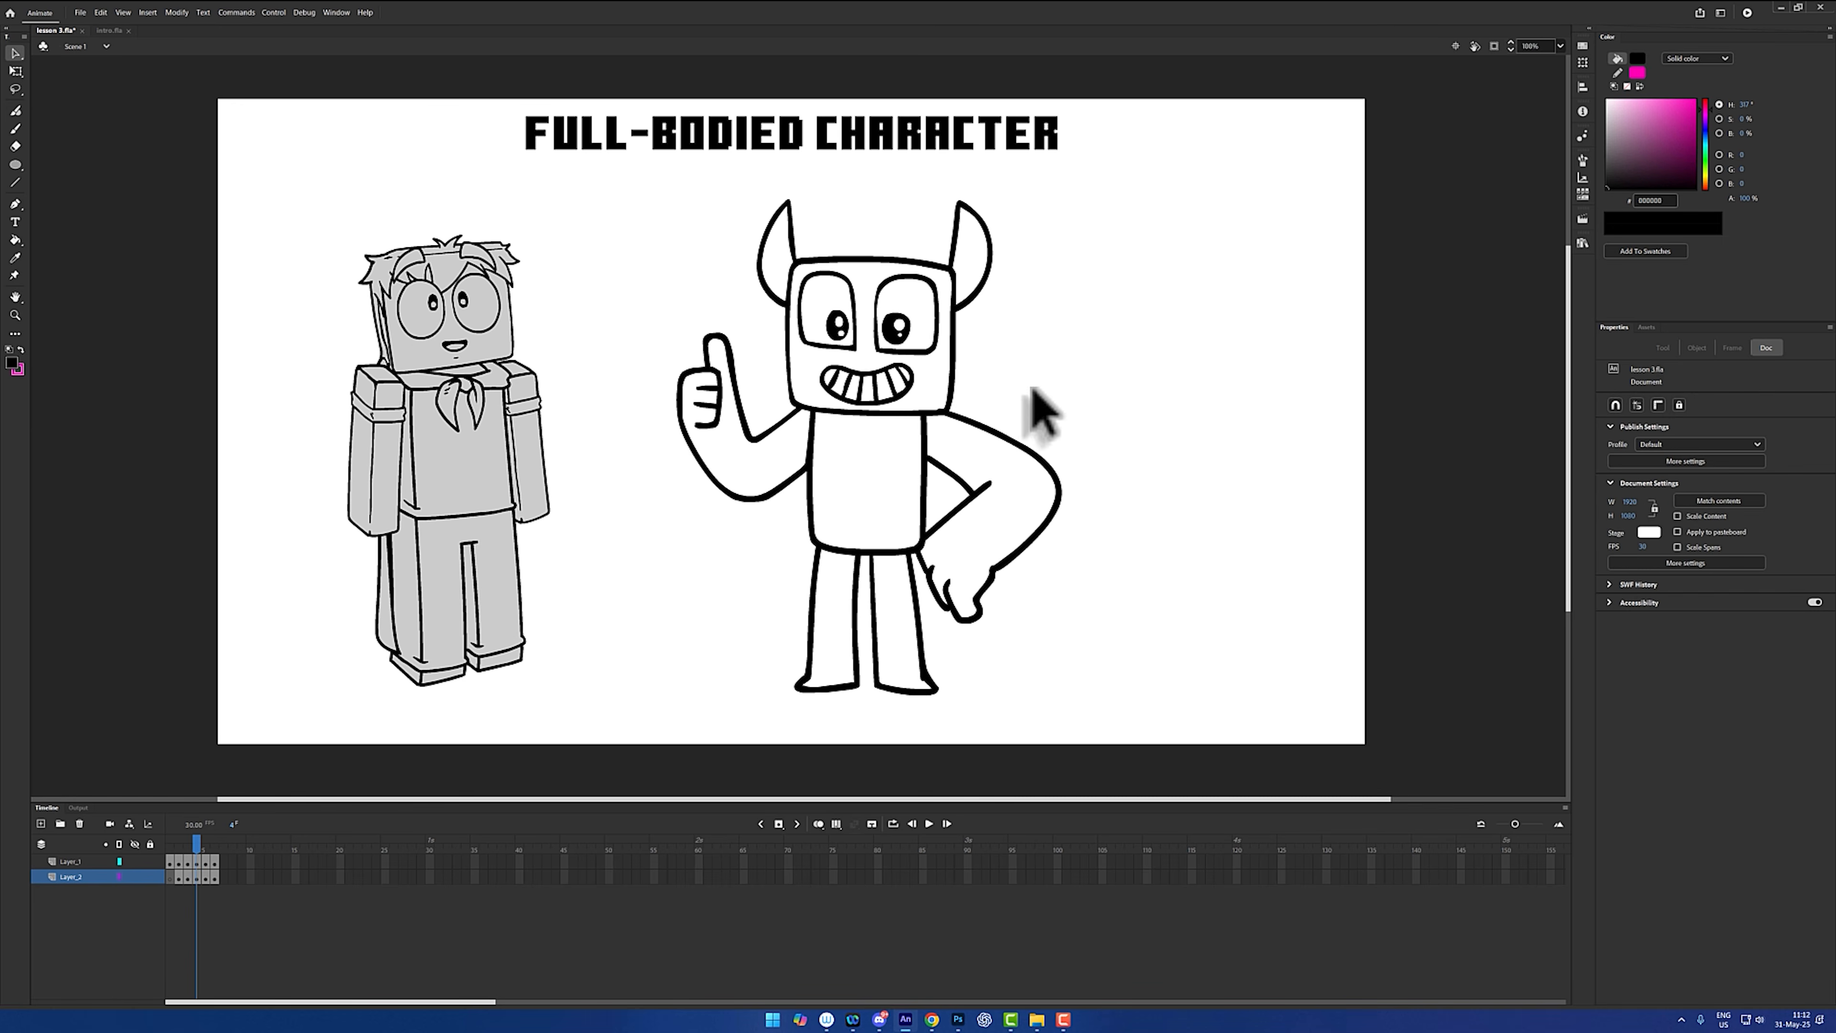
- Copy the complete horned character in place onto the line tool shading frame and the bucket tool frame
{"action": "scroll", "coordinate": [1034, 396], "scroll_direction": "up", "scroll_amount": 2}
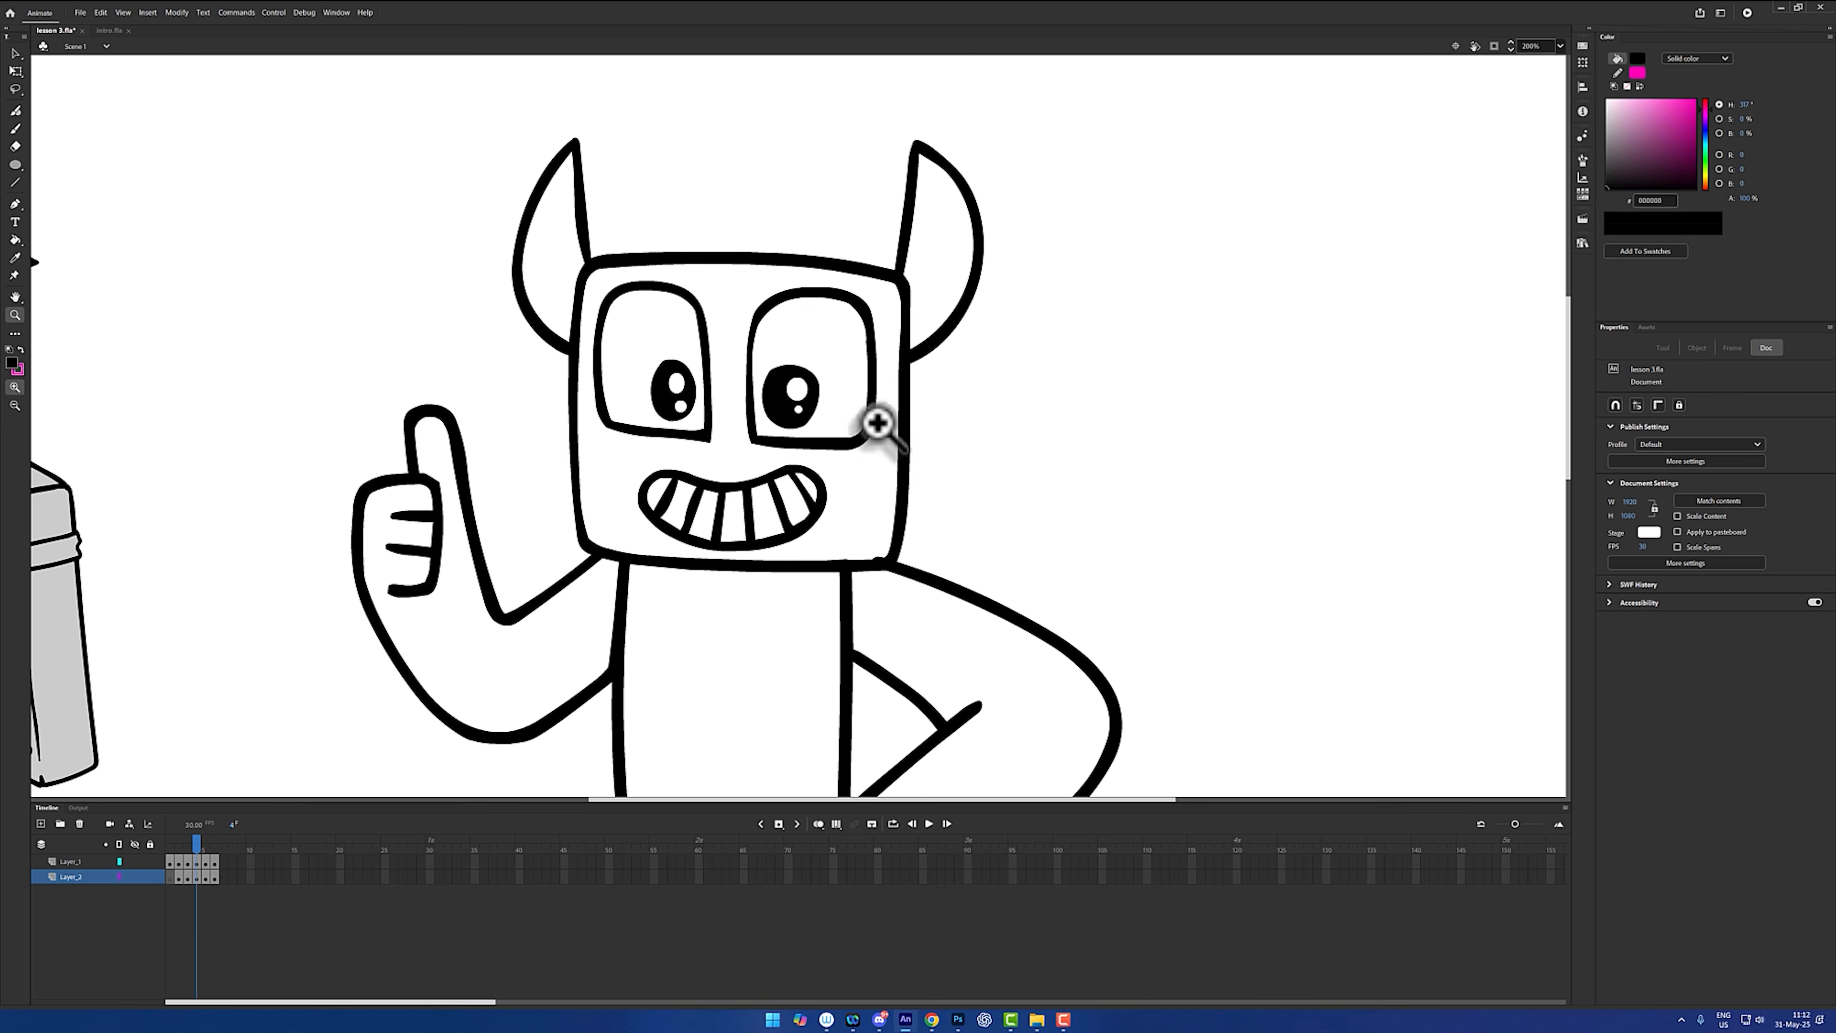
{"action": "left_click", "coordinate": [860, 507], "text": "ctrl+alt"}
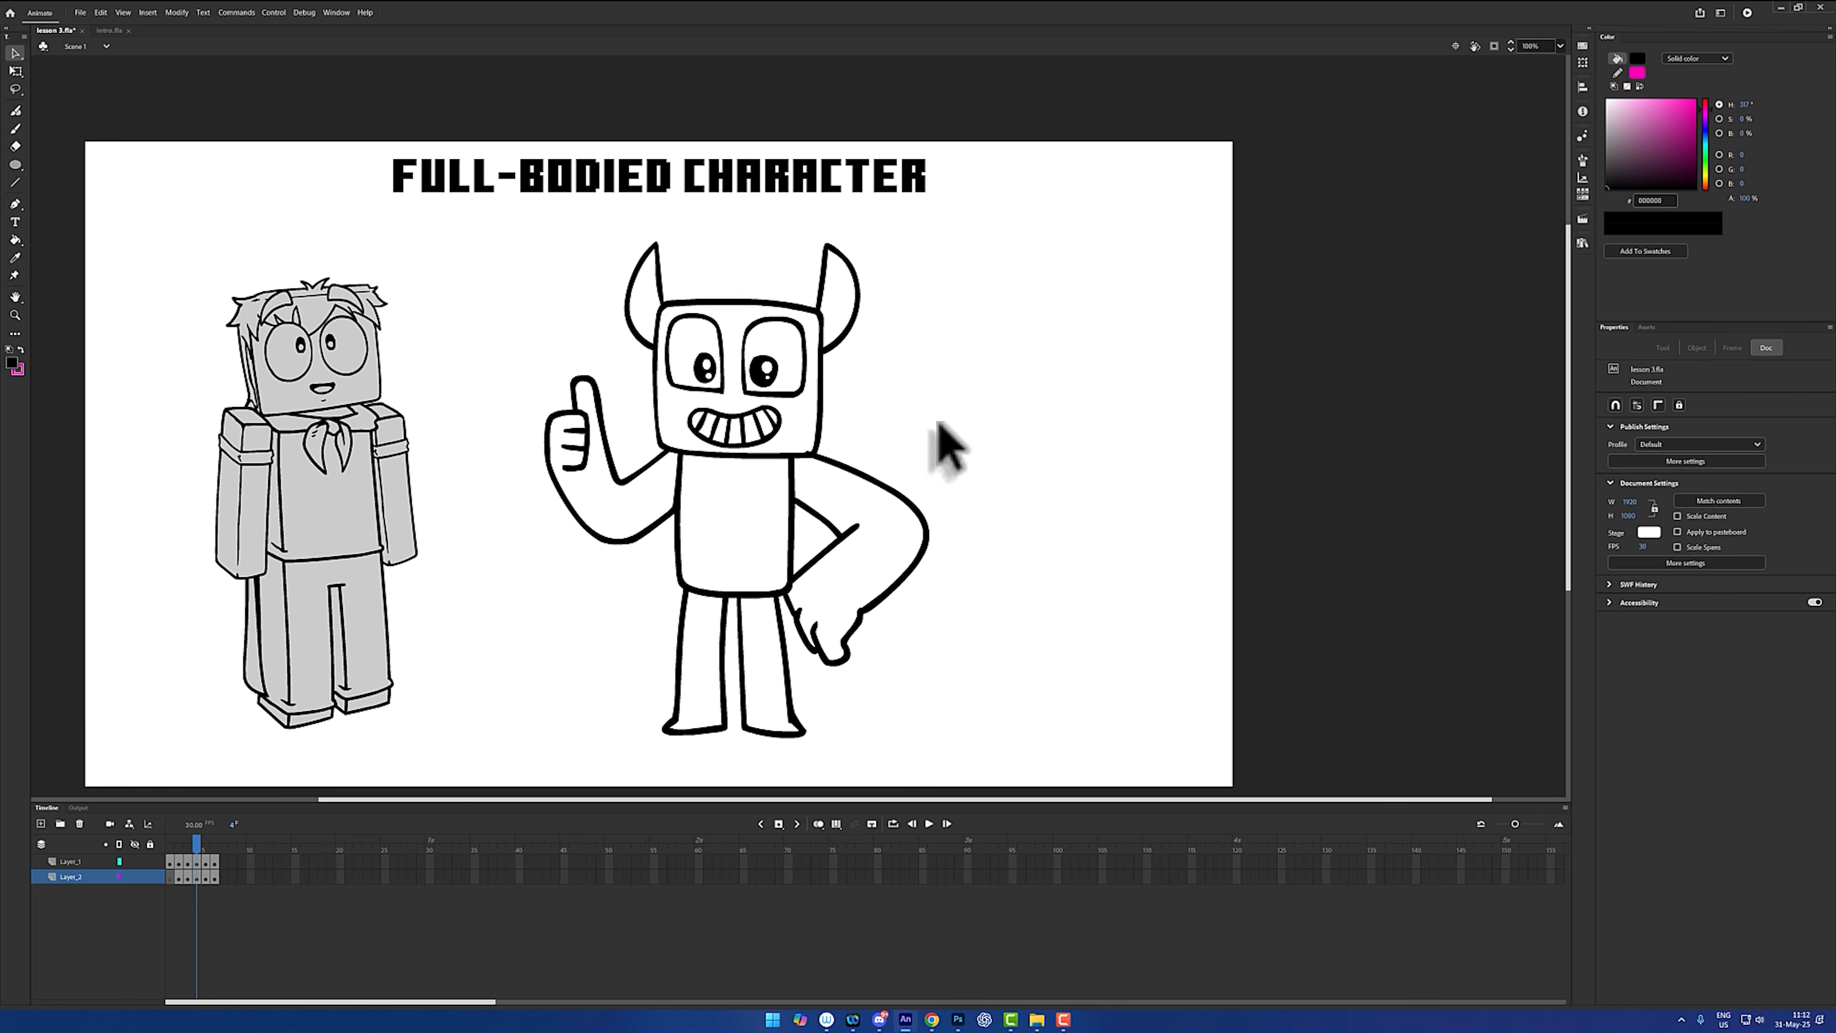
{"action": "left_click_drag", "start_coordinate": [998, 228], "coordinate": [484, 817]}
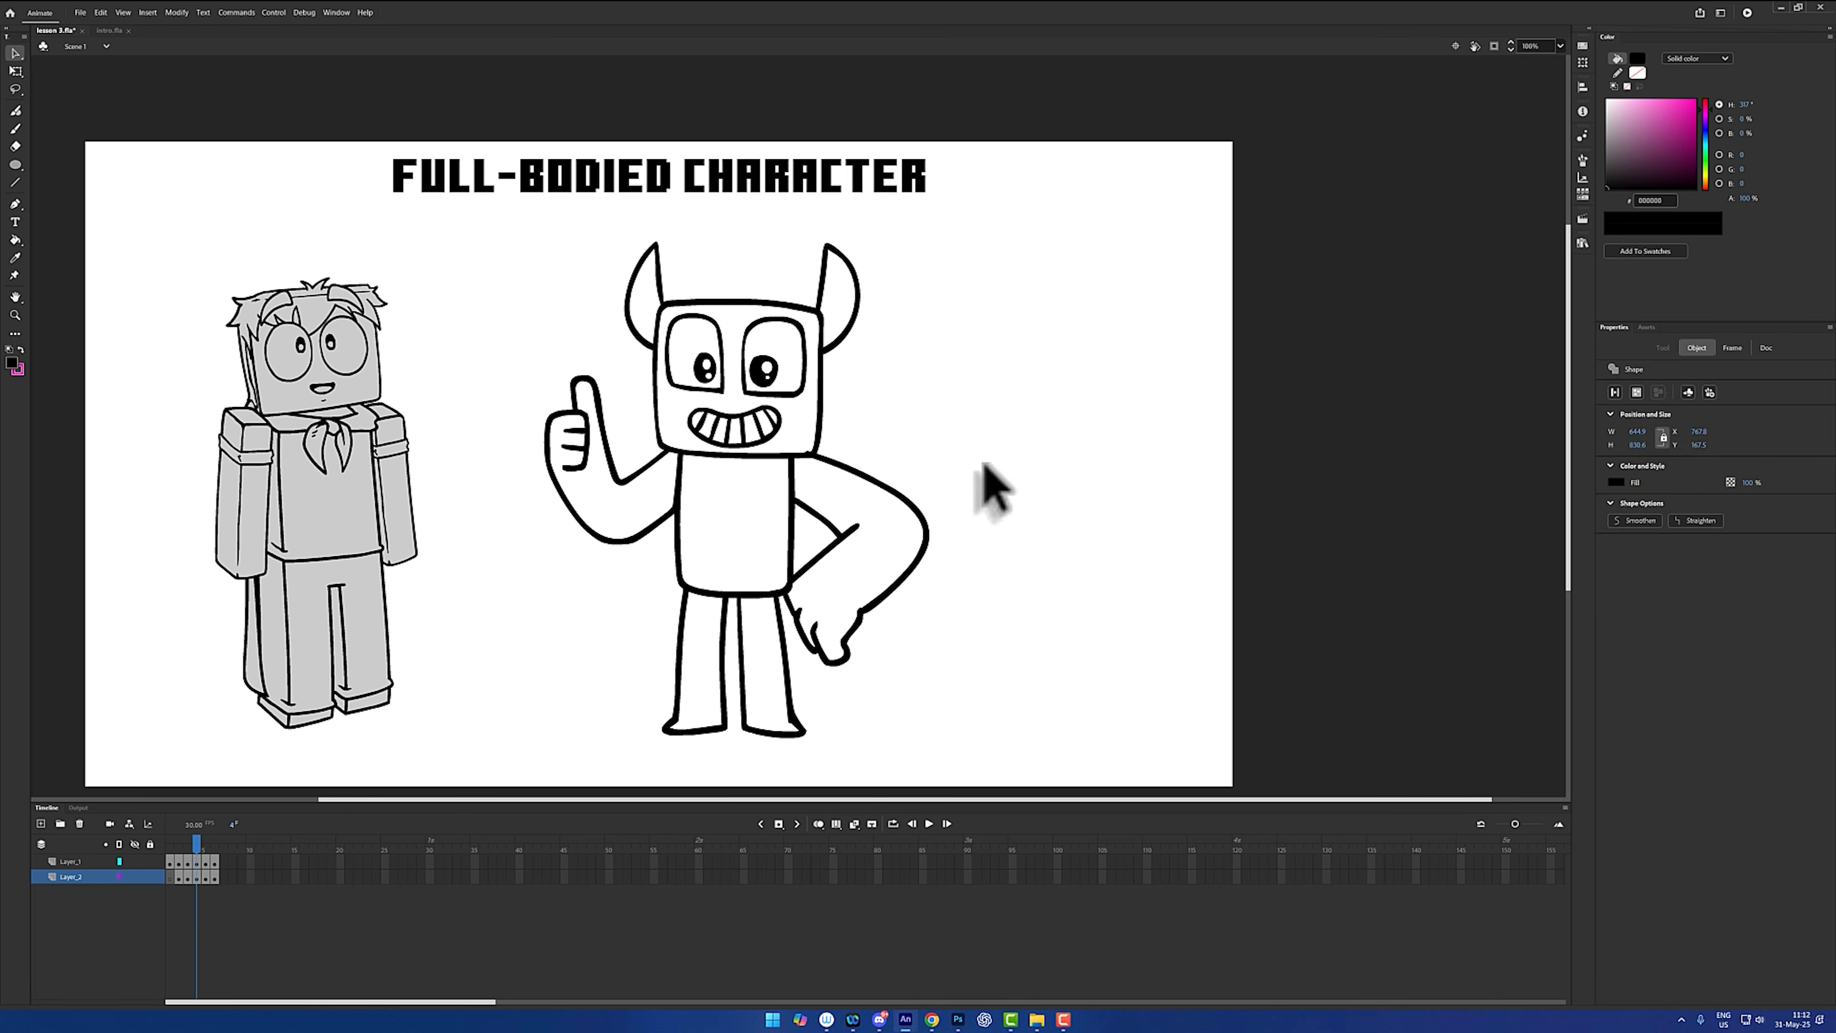
{"action": "left_click_drag", "start_coordinate": [1021, 227], "coordinate": [486, 828]}
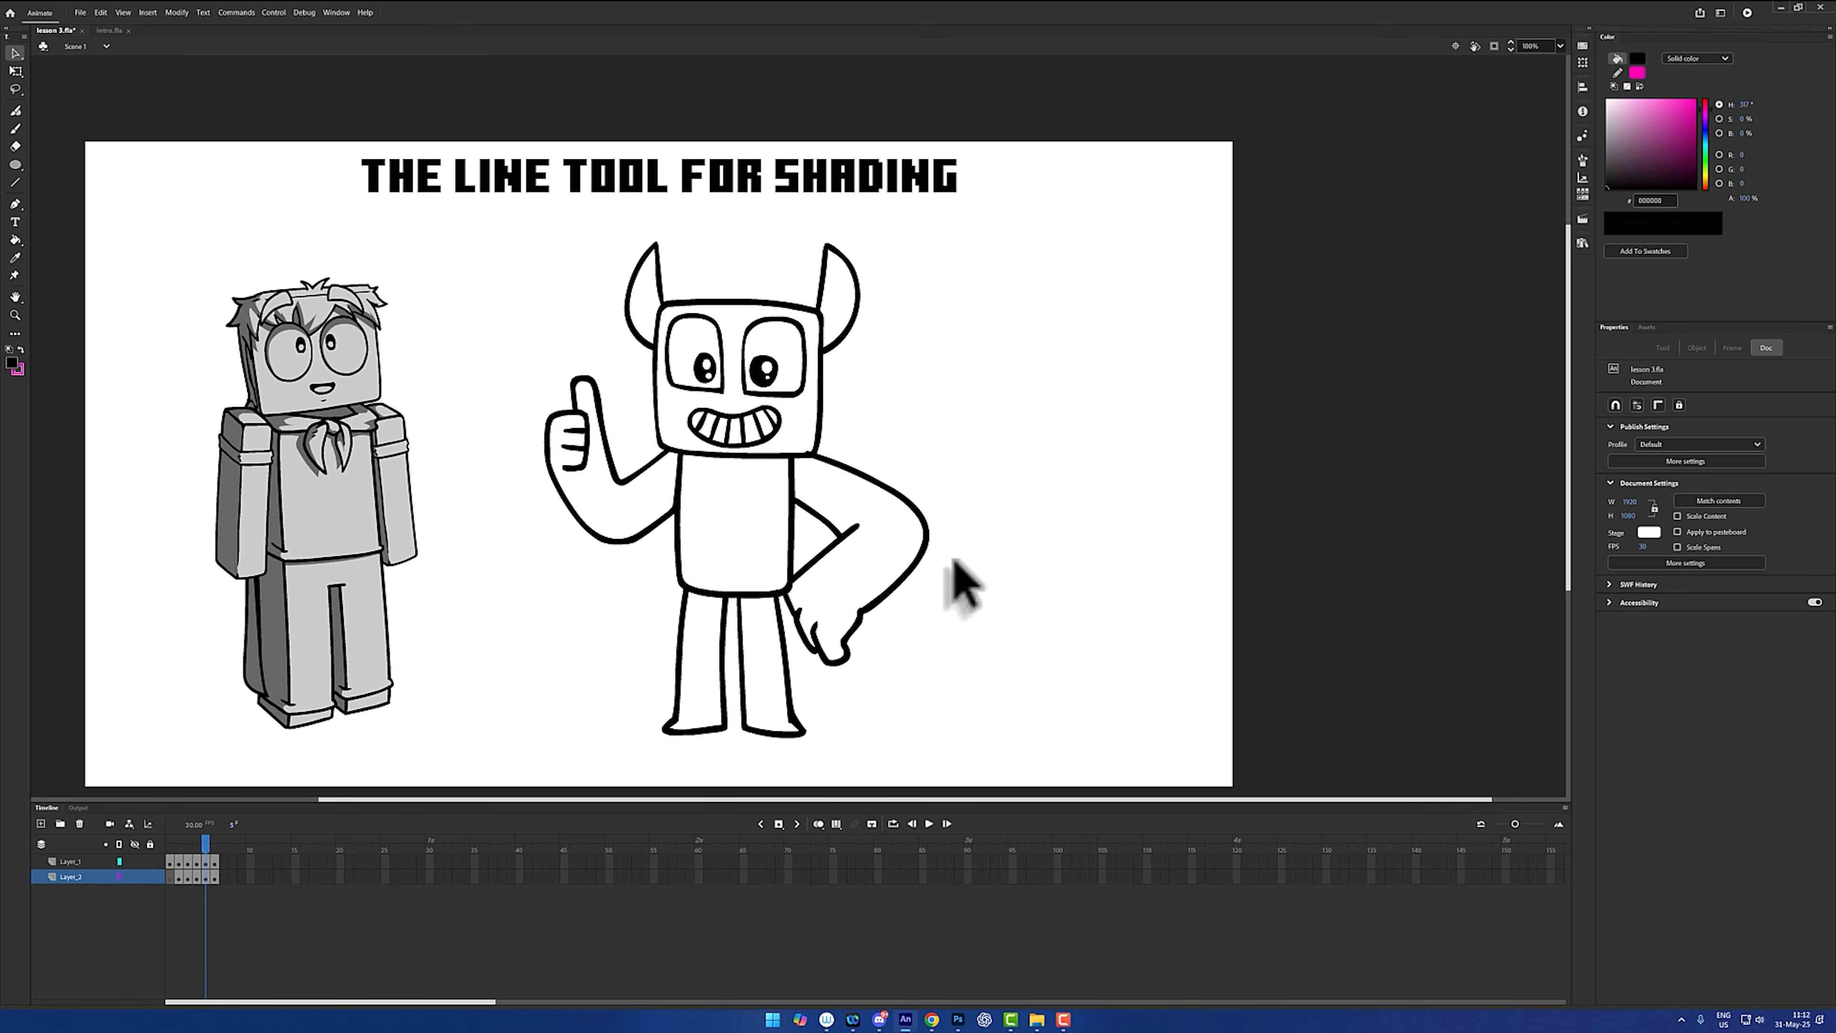
{"action": "key", "text": "."}
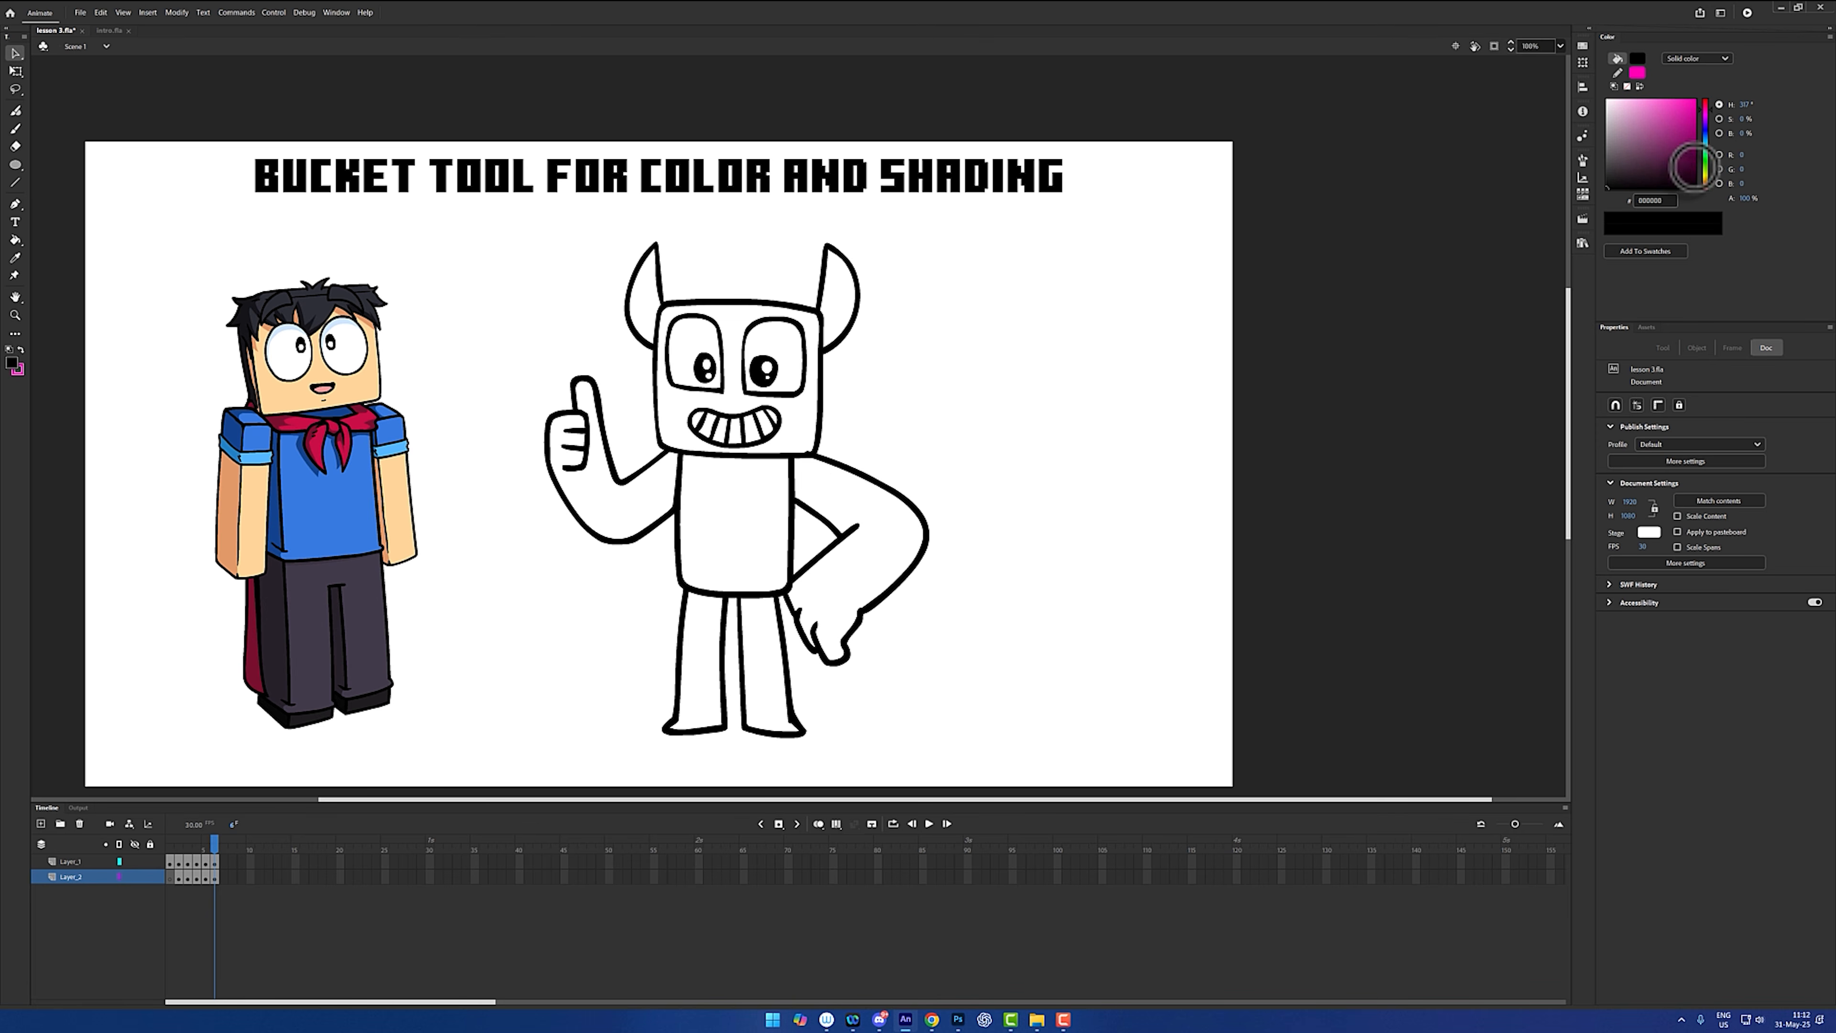
- Fill the horned character's head, torso, arms and legs with red DB0000 and both horns with dark brown 392C2C
{"action": "left_click", "coordinate": [1693, 110]}
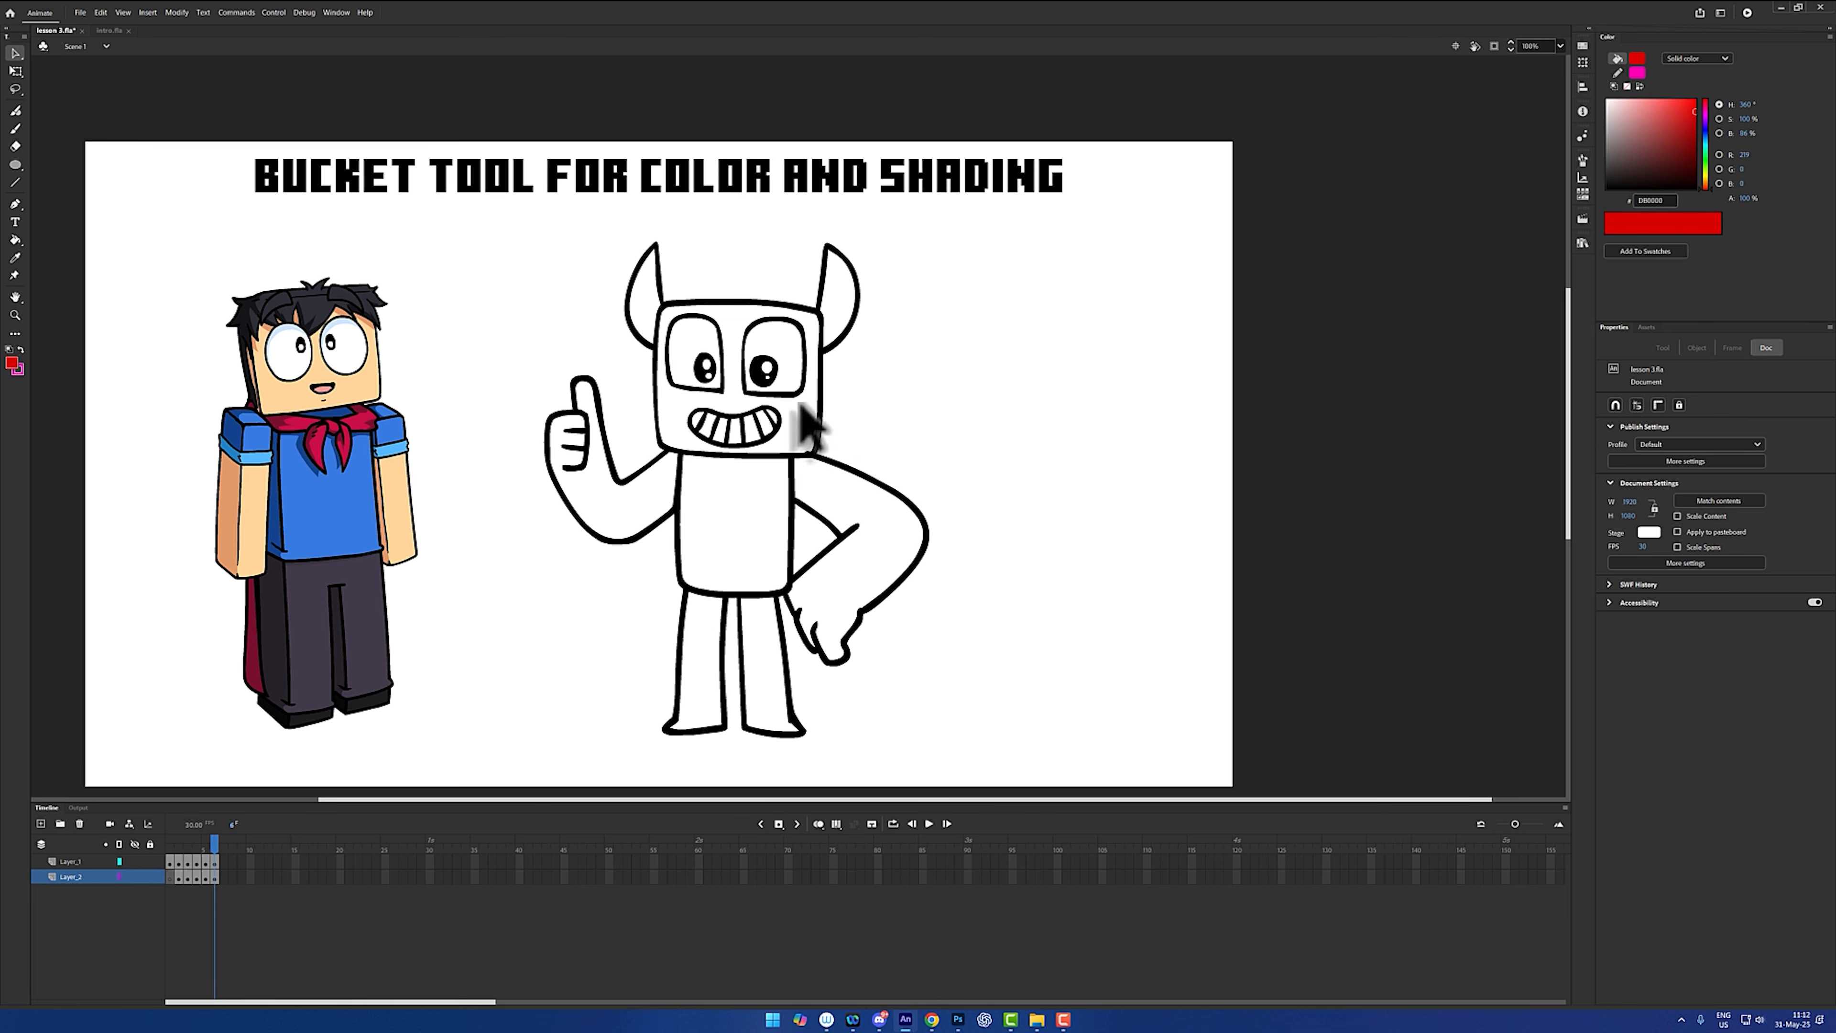
{"action": "key", "text": "k"}
{"action": "left_click", "coordinate": [802, 434]}
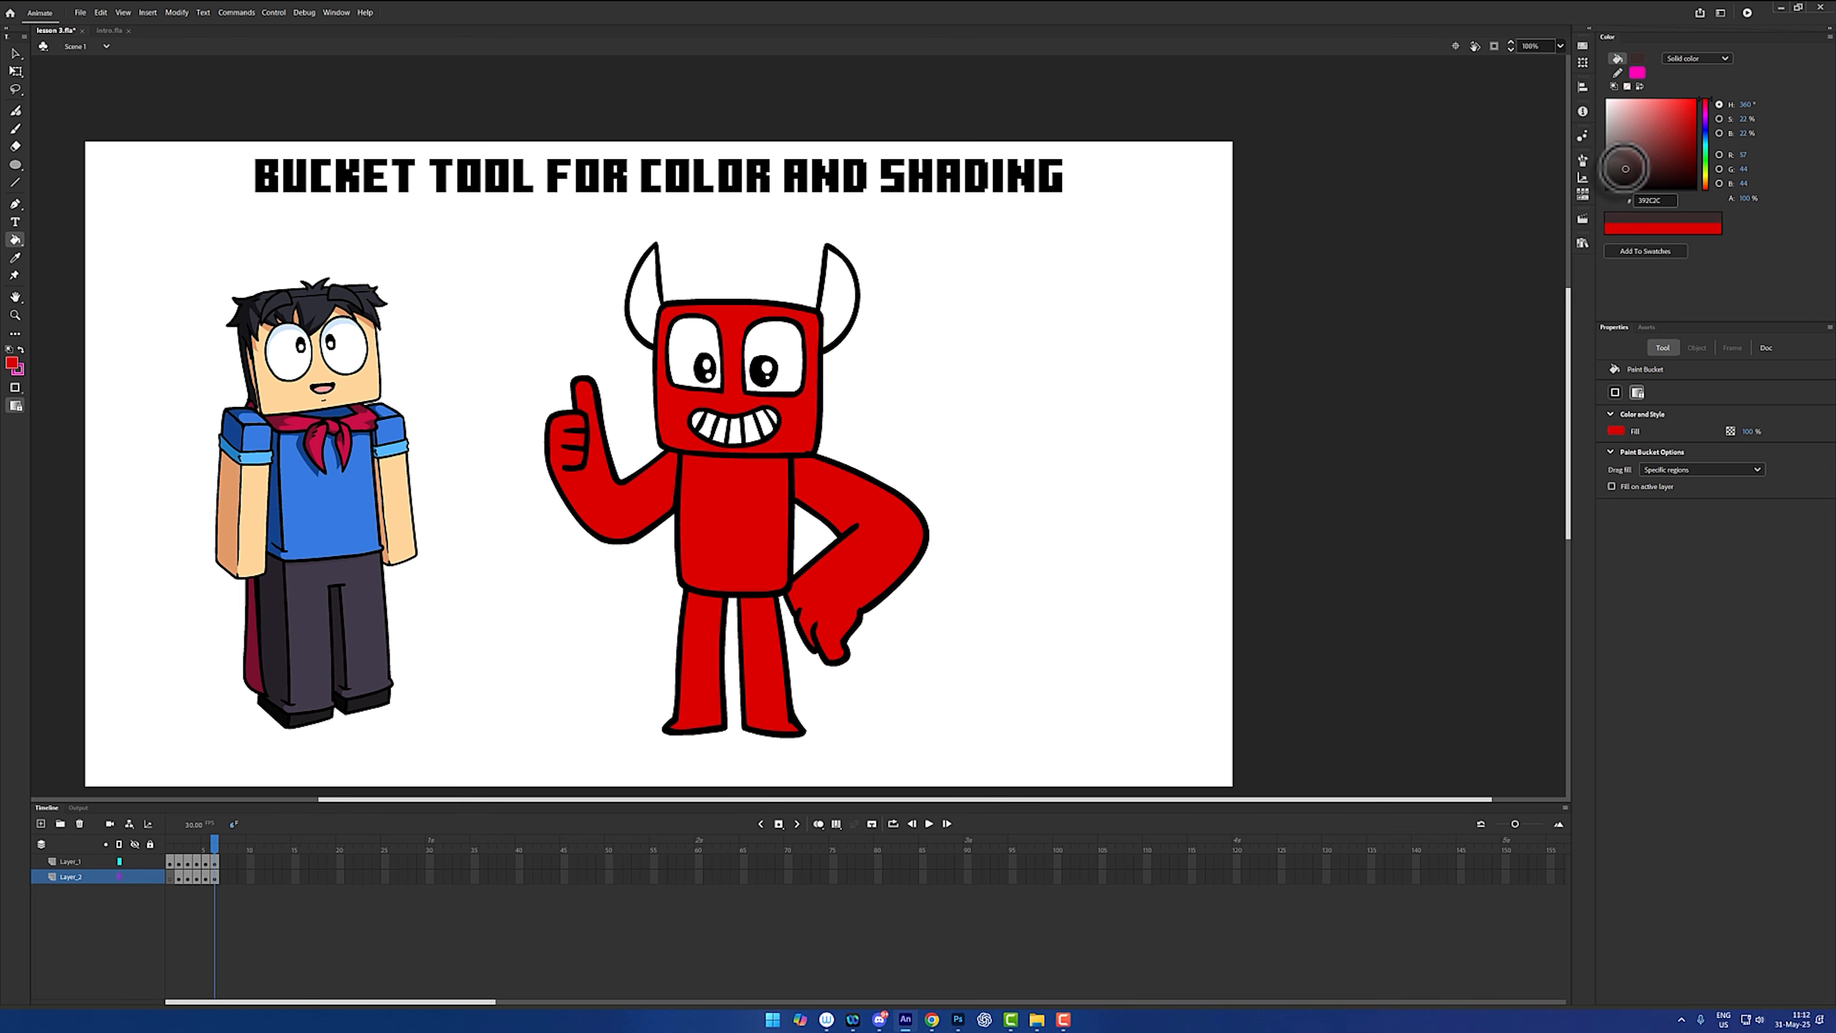
{"action": "left_click", "coordinate": [842, 311]}
{"action": "left_click", "coordinate": [643, 303]}
- Fill the horned character's eyes and teeth with golden yellow FFC400
{"action": "left_click", "coordinate": [1704, 176]}
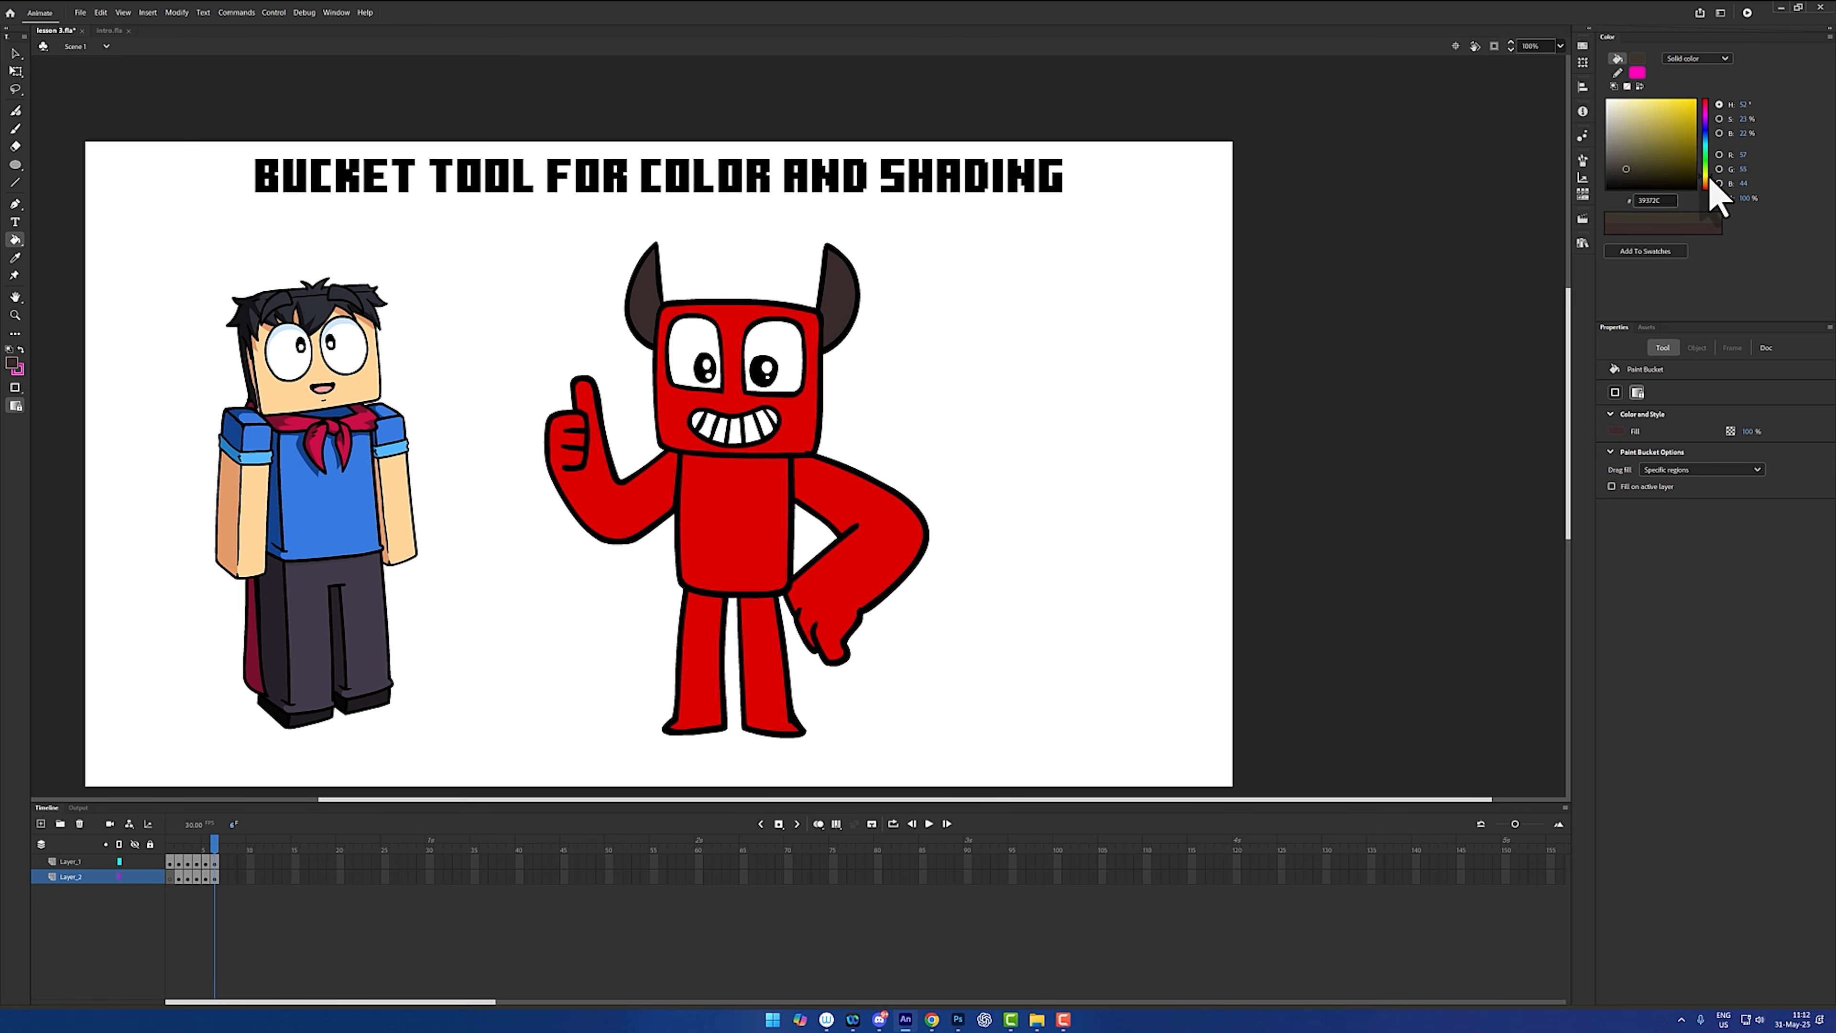
{"action": "left_click", "coordinate": [1693, 101]}
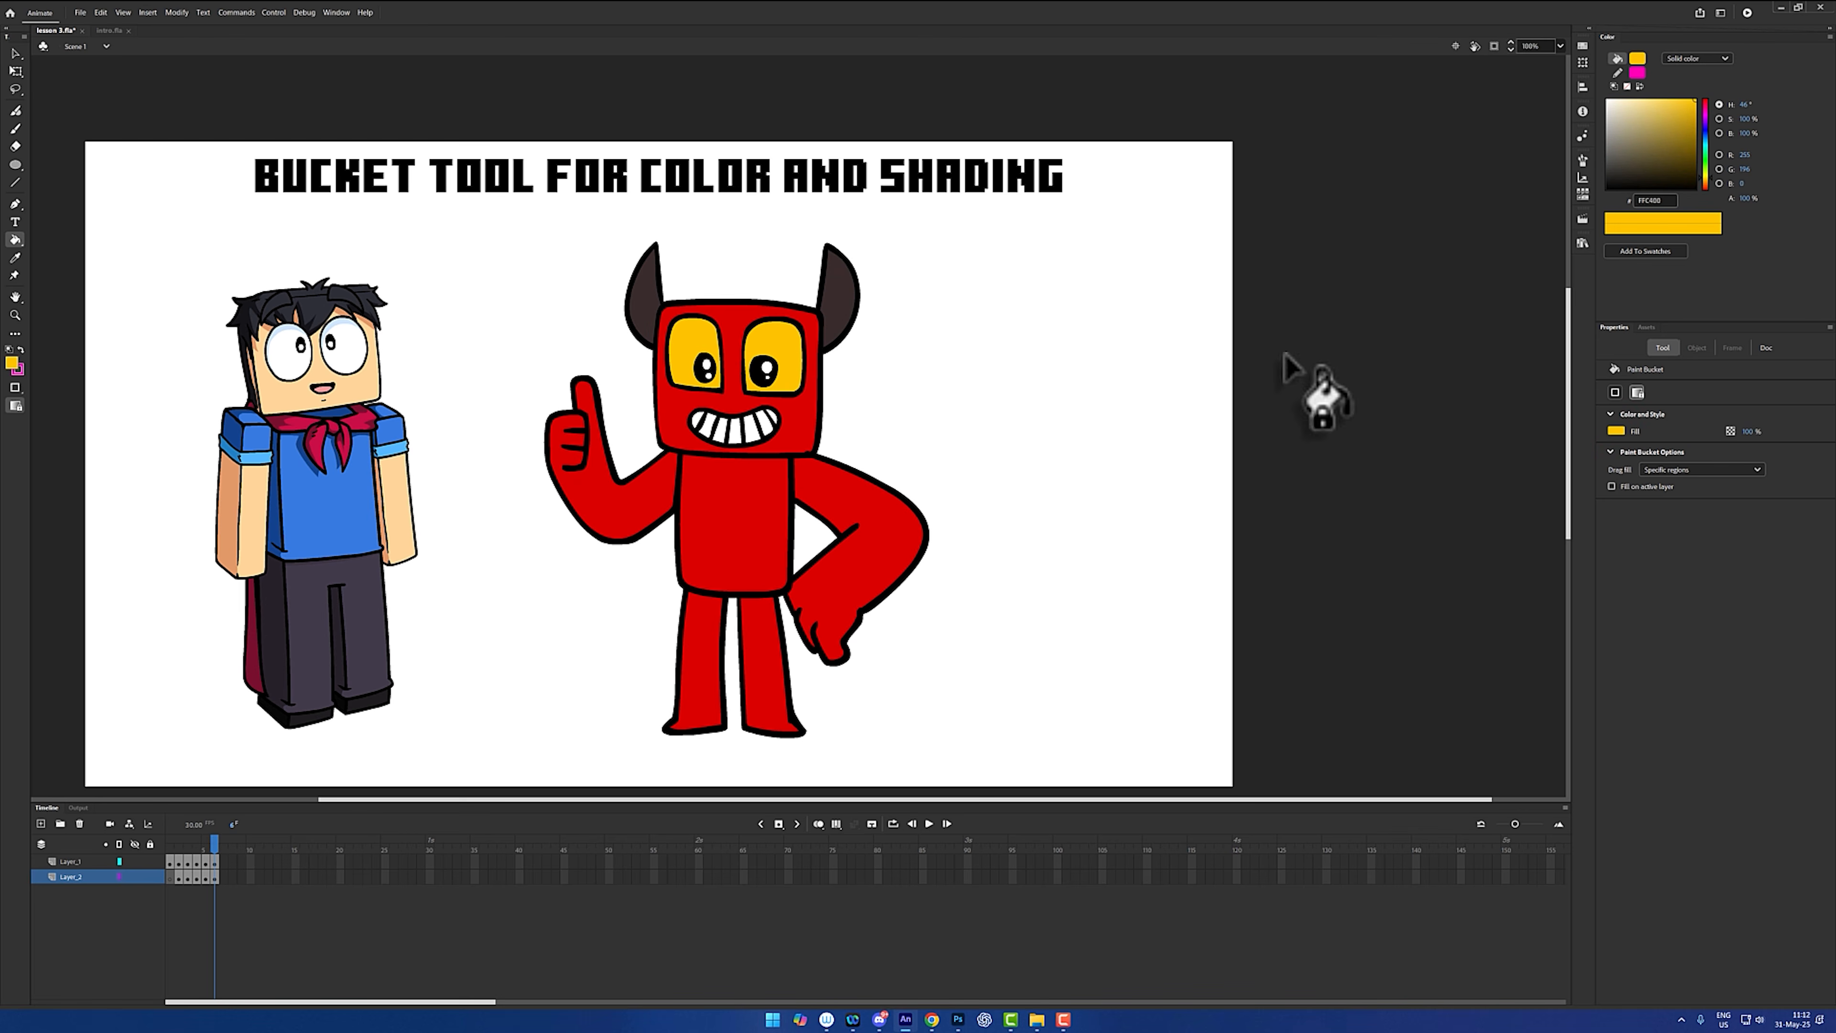
{"action": "left_click", "coordinate": [764, 425]}
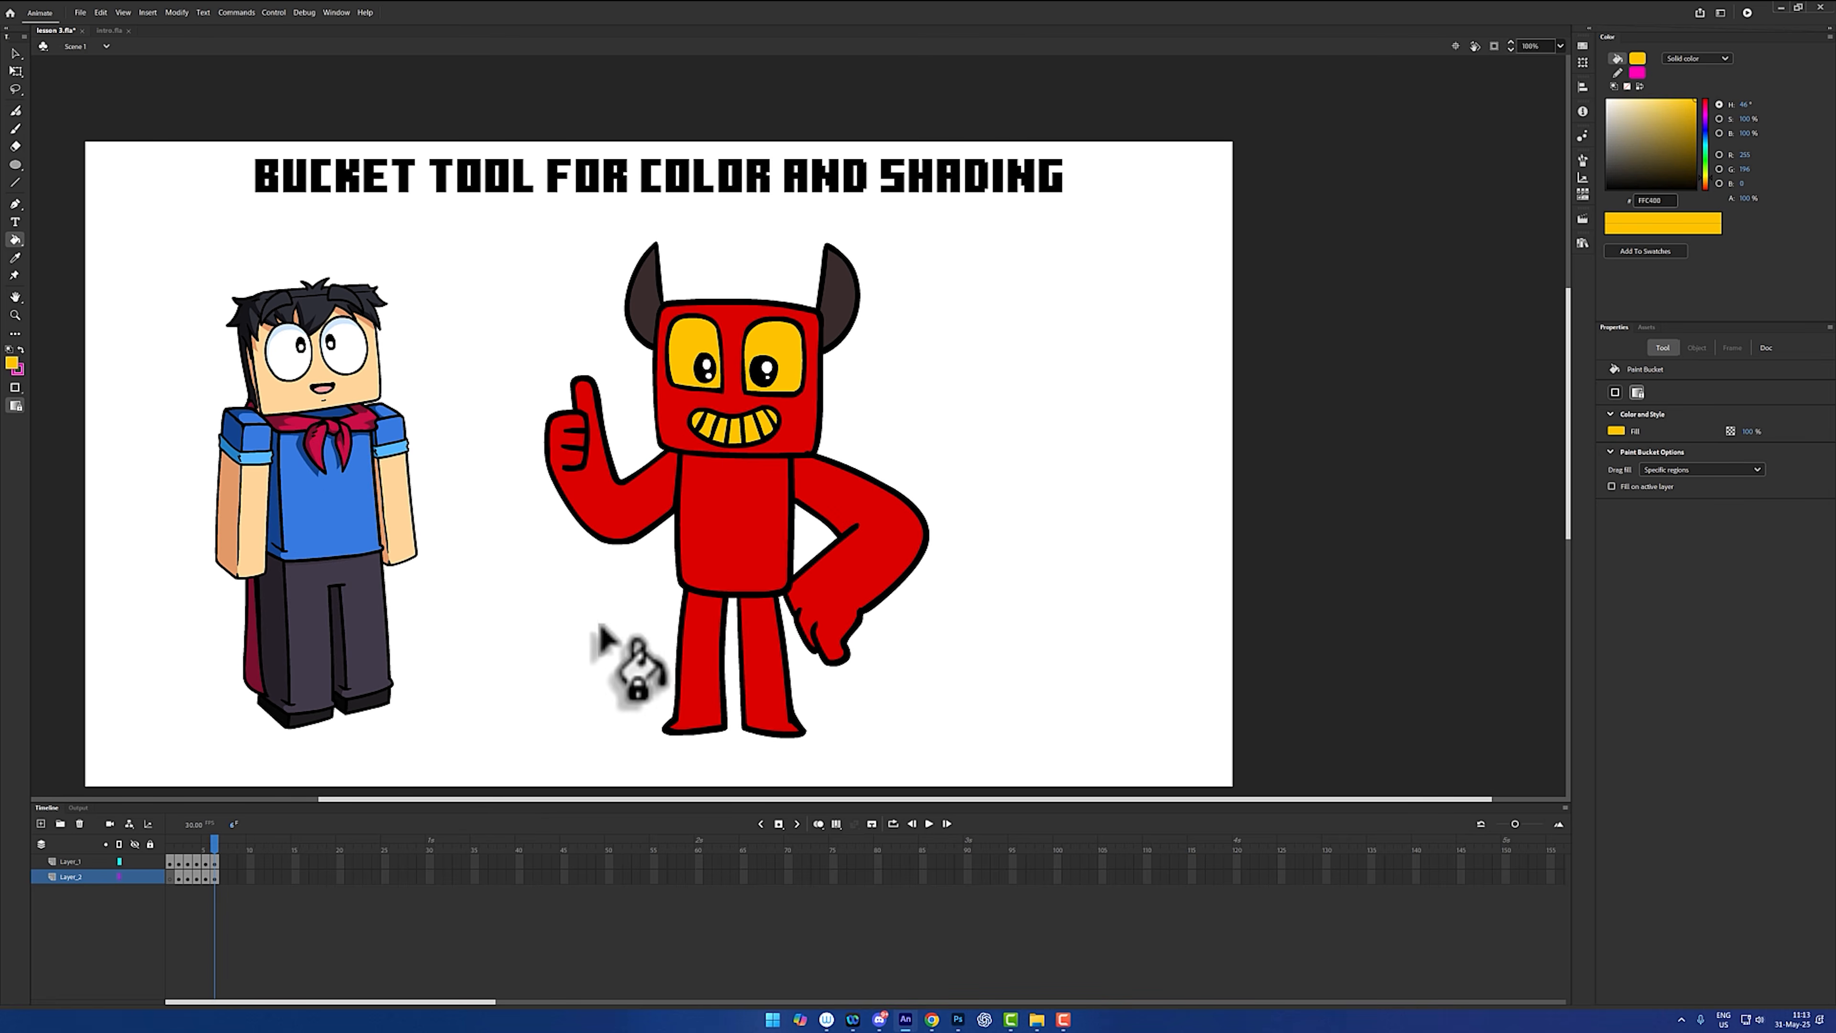
- Return to the line tool for shading frame and activate the Line tool
{"action": "key", "text": "comma"}
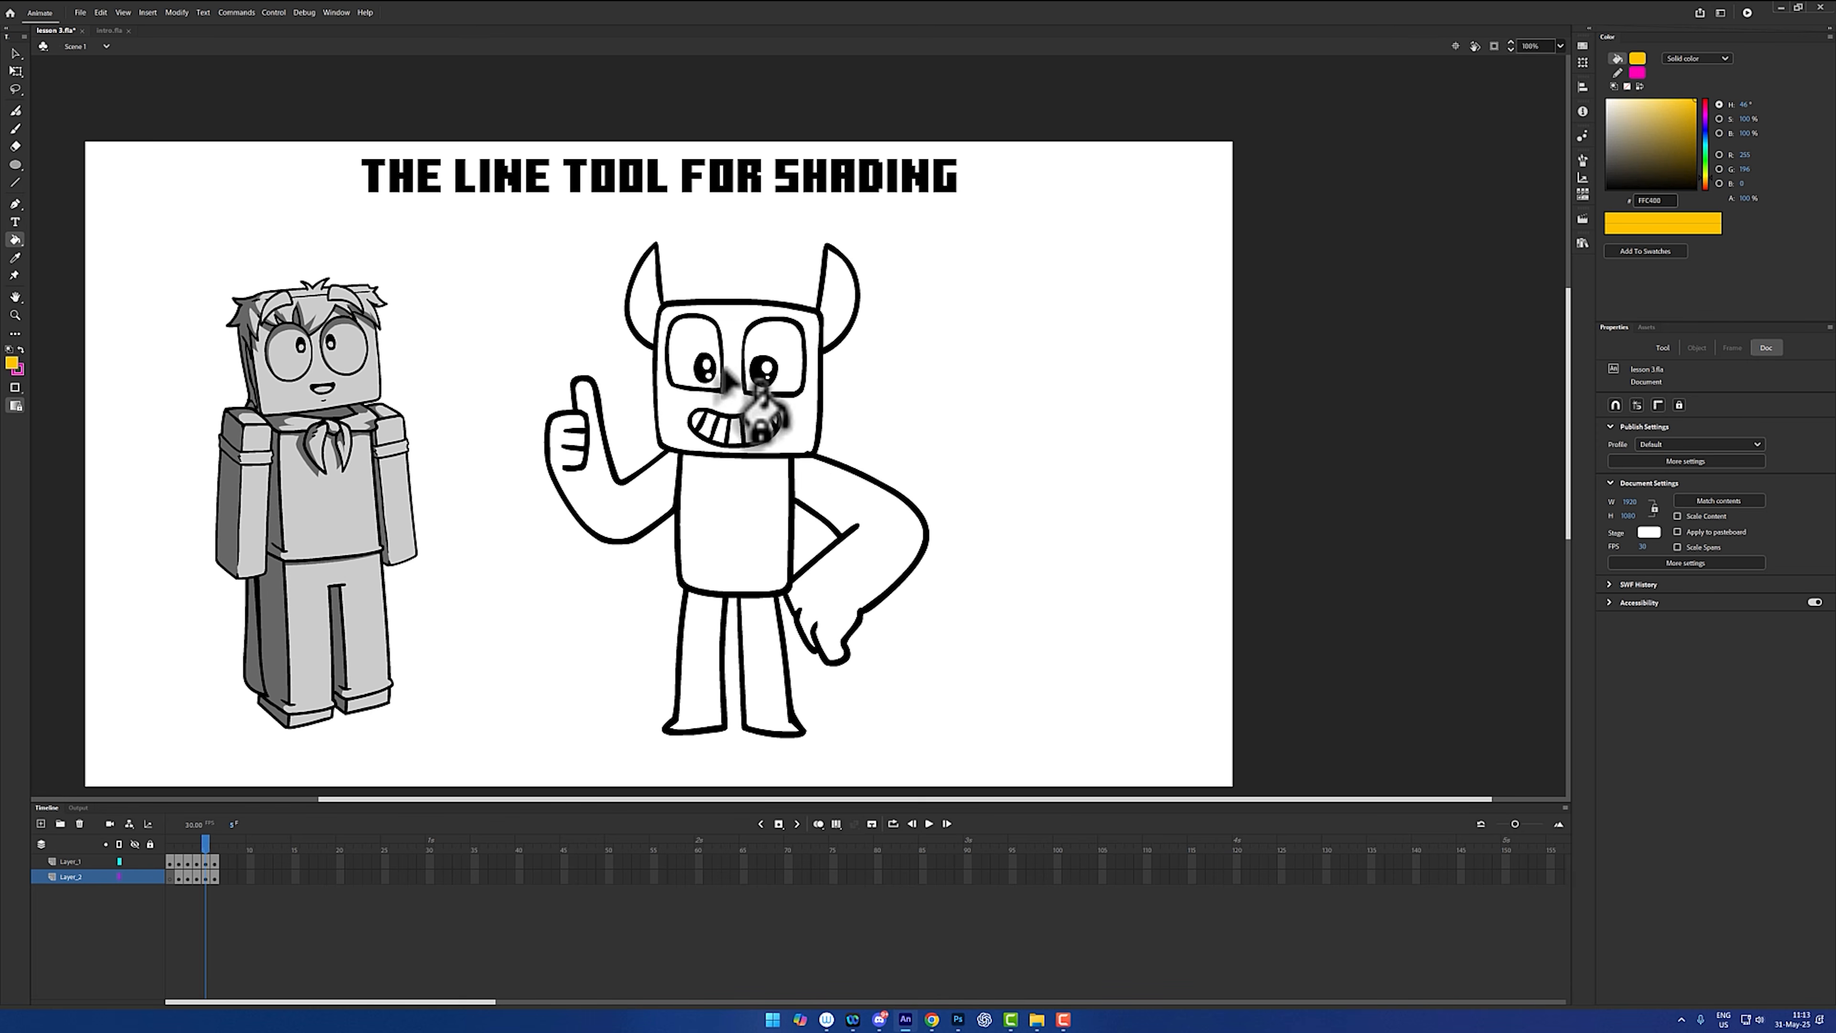
{"action": "key", "text": "y"}
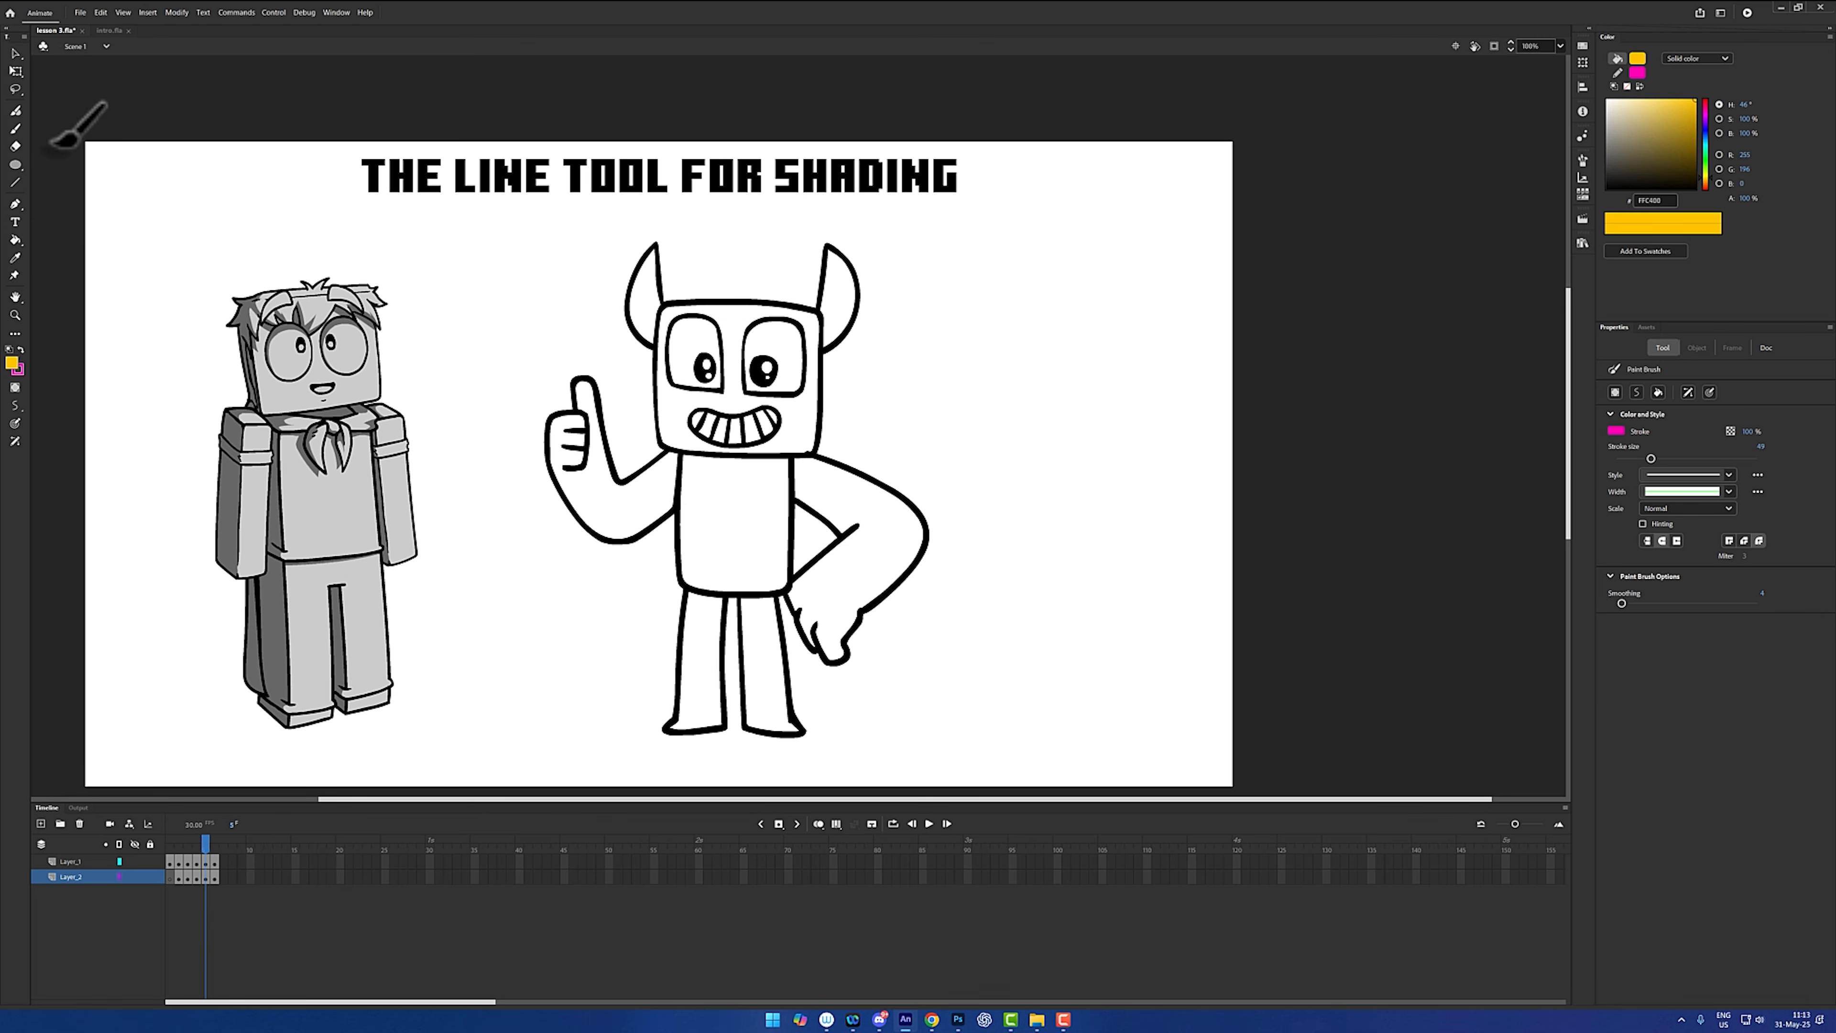
{"action": "left_click", "coordinate": [16, 128]}
{"action": "left_click", "coordinate": [15, 182]}
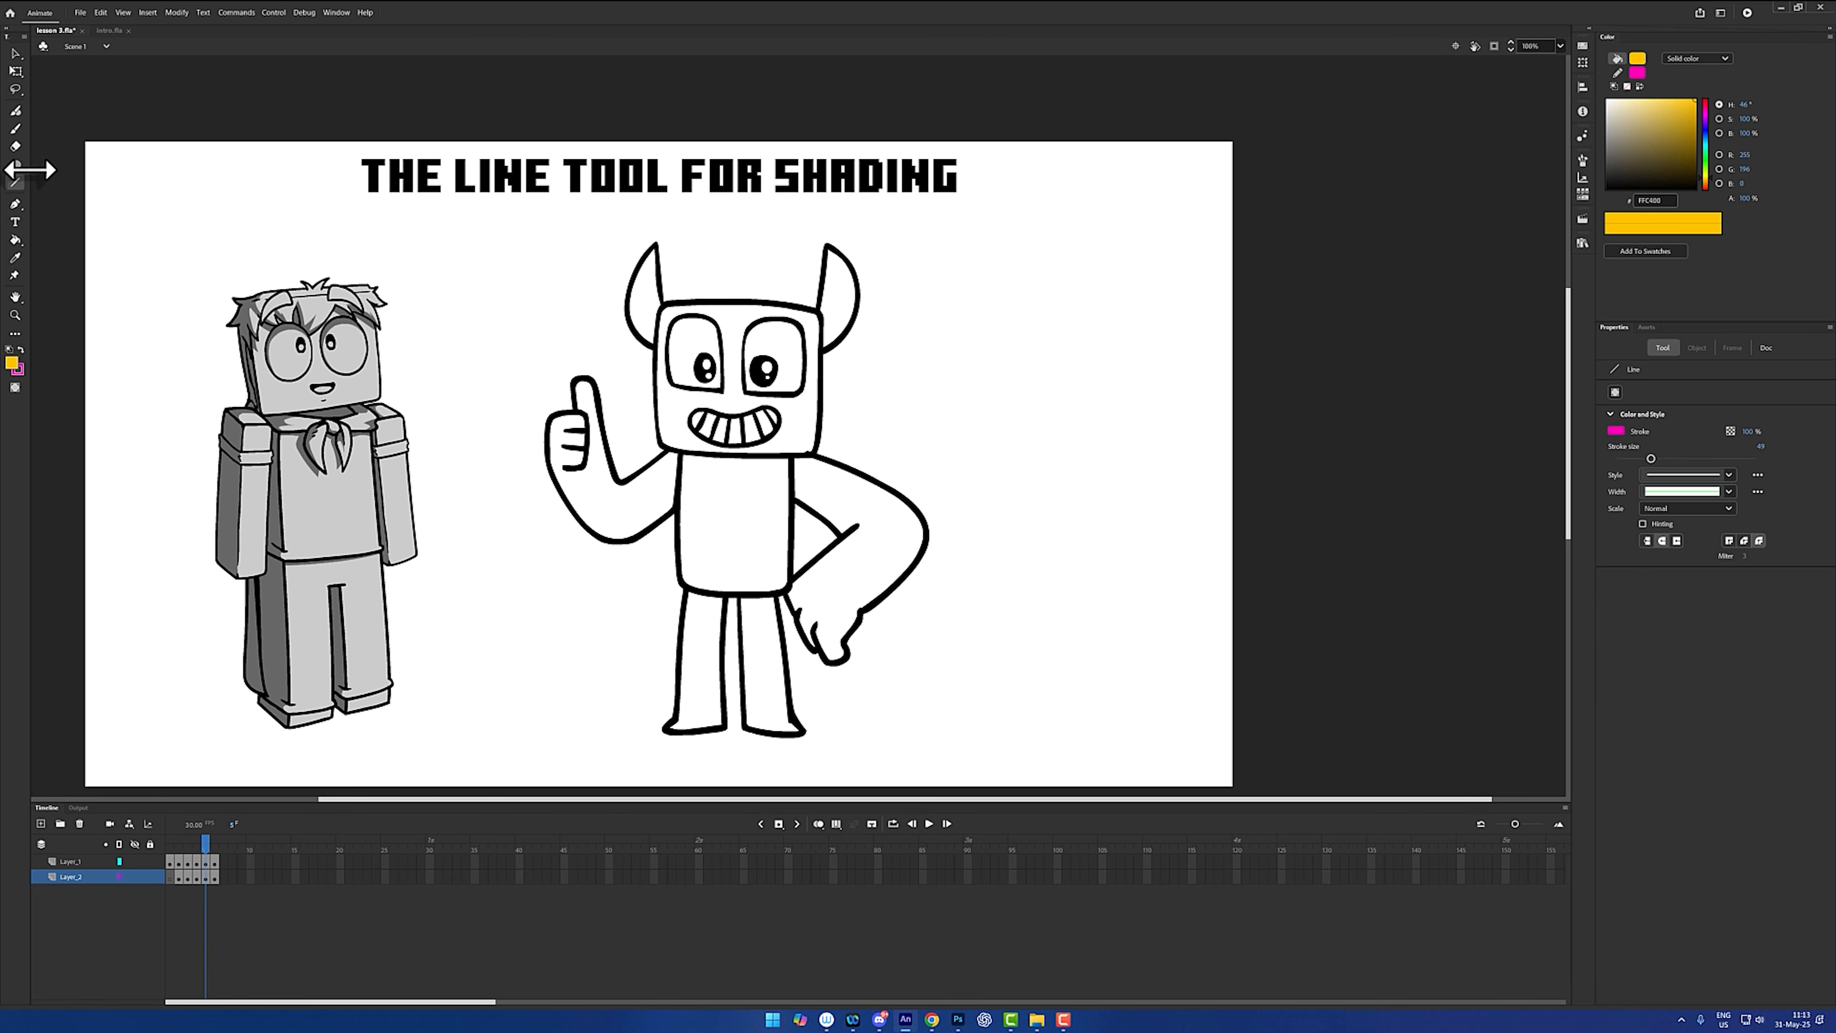
- Scribble thick magenta test strokes beside the horned character with the Paint Brush, and undo them
{"action": "key", "text": "b"}
{"action": "mouse_move", "coordinate": [987, 339]}
{"action": "left_mouse_down"}
{"action": "mouse_move", "coordinate": [987, 479]}
{"action": "mouse_move", "coordinate": [1091, 286]}
{"action": "mouse_move", "coordinate": [1014, 241]}
{"action": "left_mouse_up"}
{"action": "left_click_drag", "start_coordinate": [1120, 391], "coordinate": [1156, 435]}
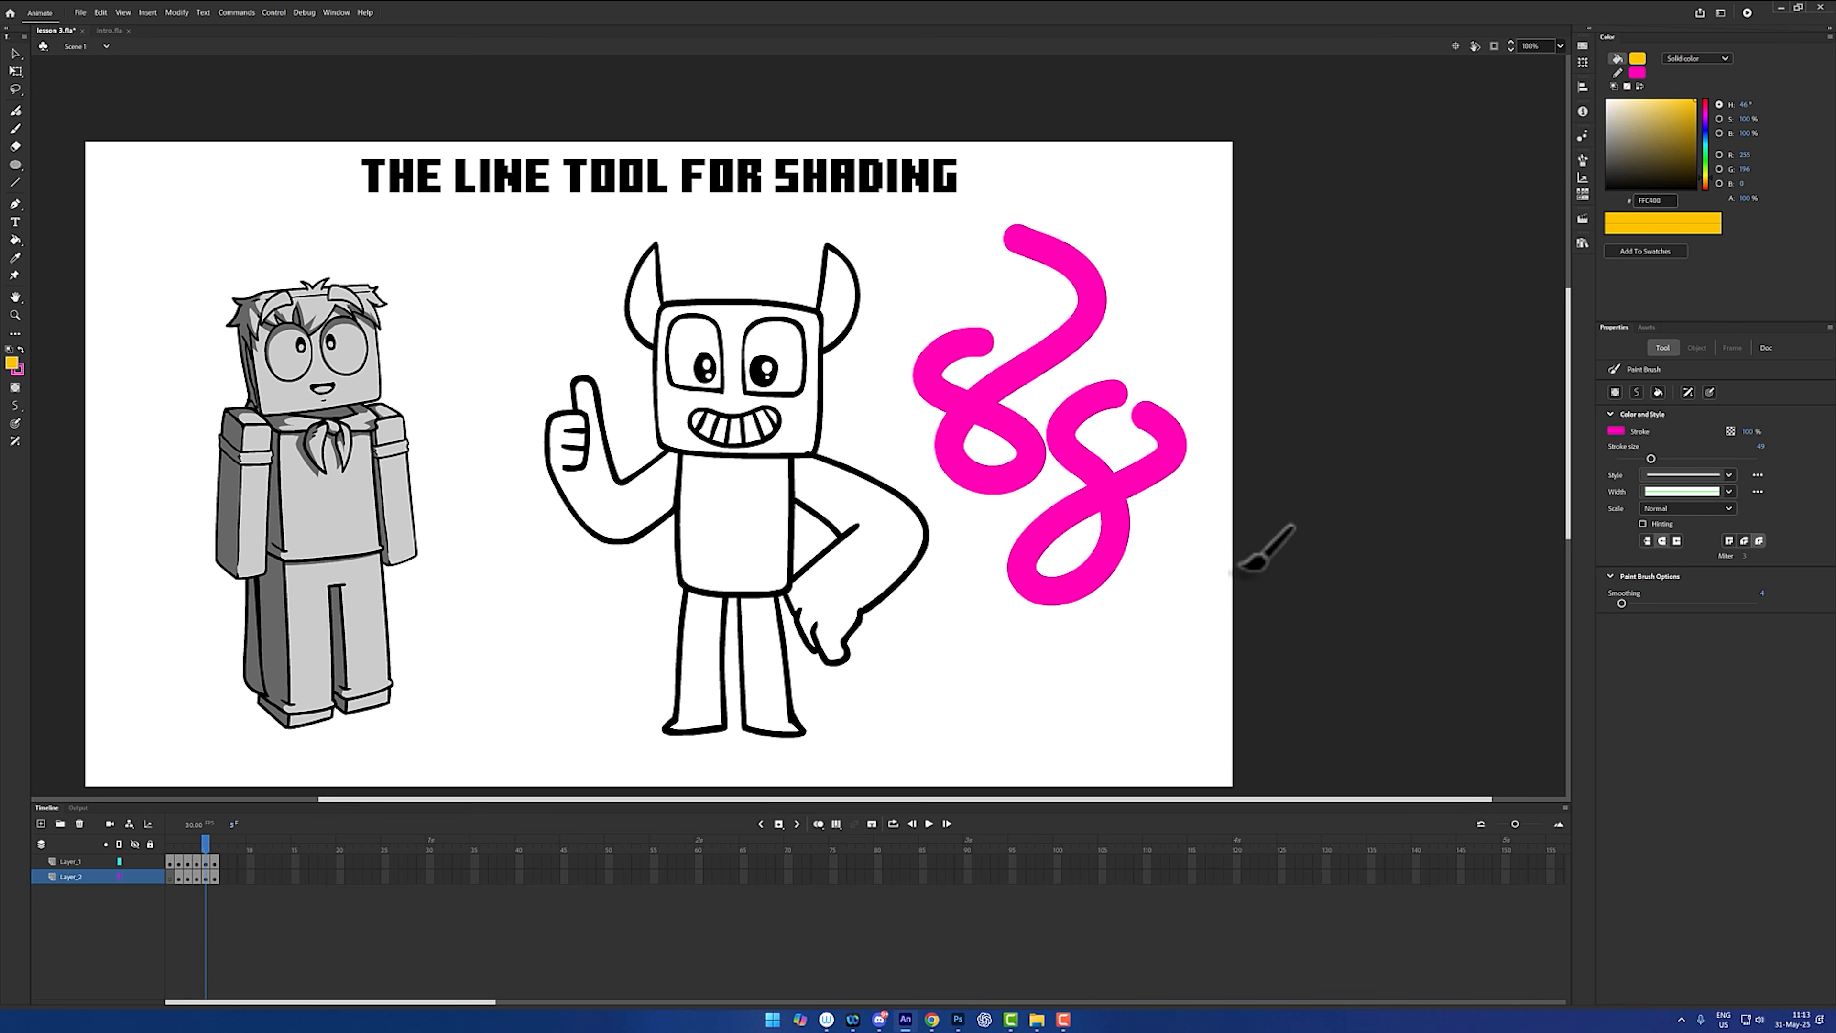
{"action": "key", "text": "ctrl+z"}
{"action": "key", "text": "ctrl+z"}
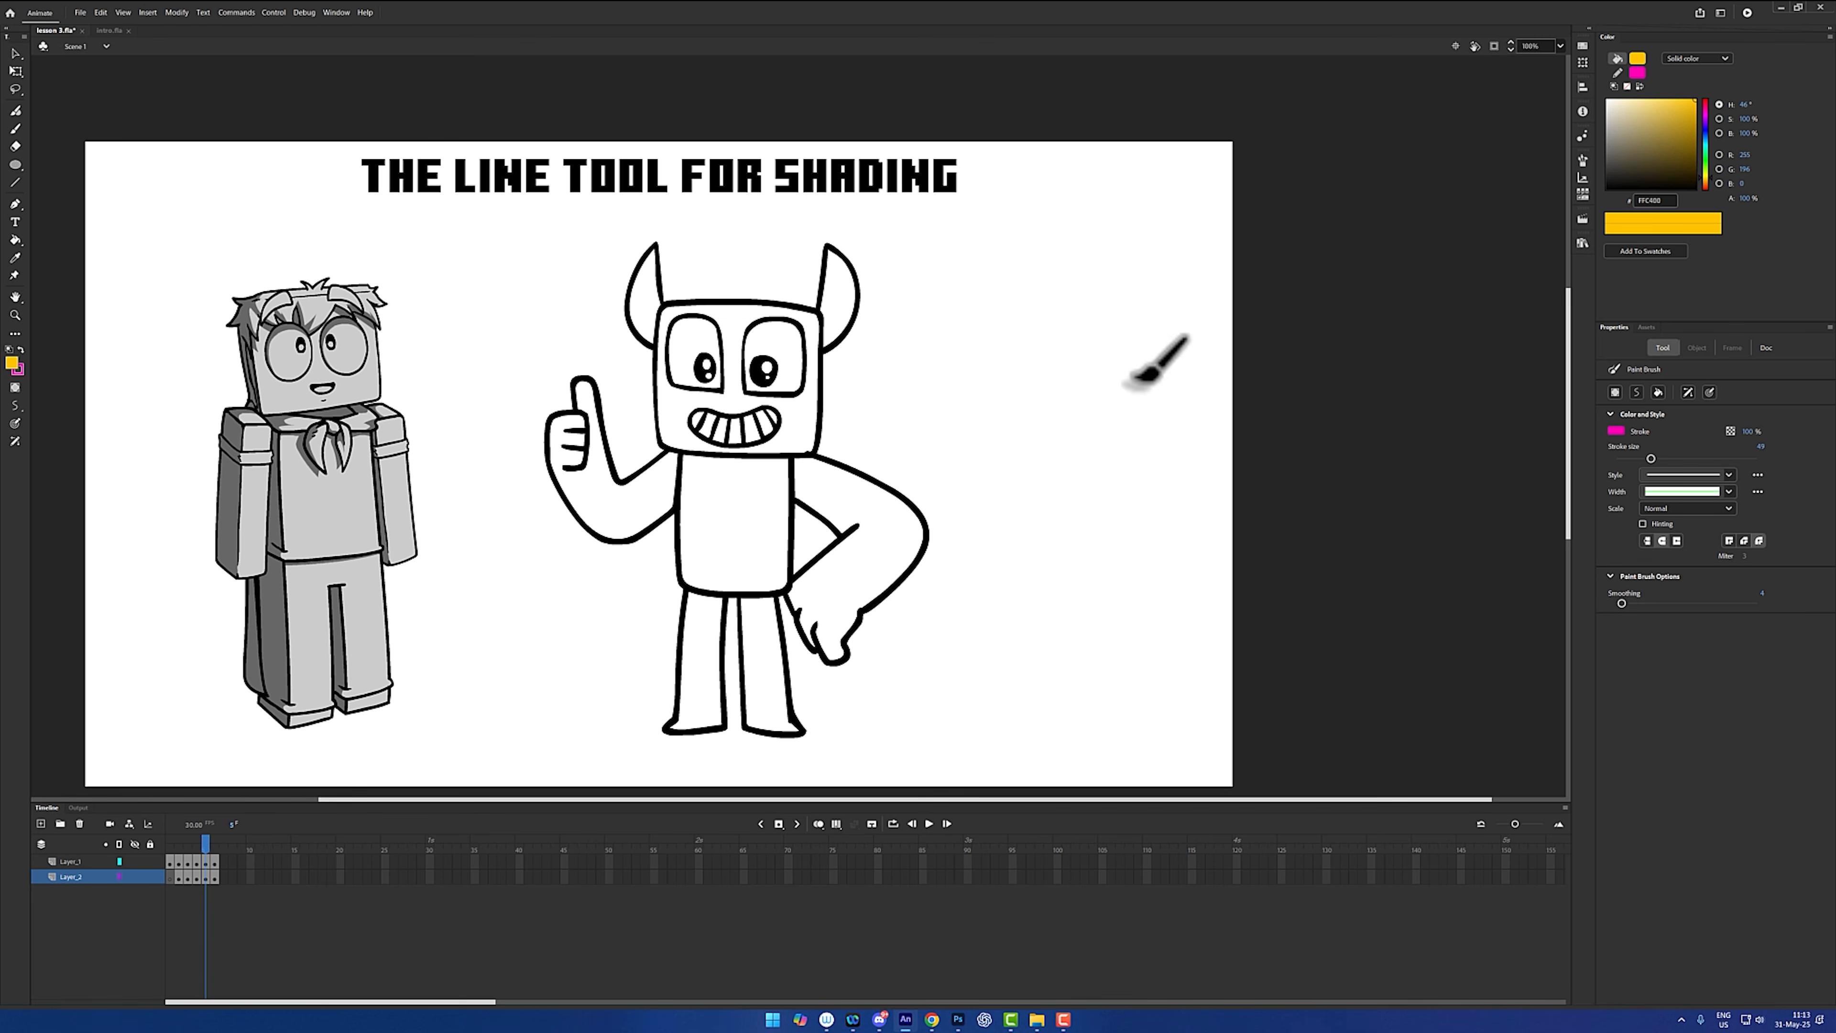
- Set the Paint Brush to a thin solid red FF0000 stroke, test it beside the horned character, and undo the test stroke
{"action": "left_click_drag", "start_coordinate": [1703, 108], "coordinate": [1707, 89]}
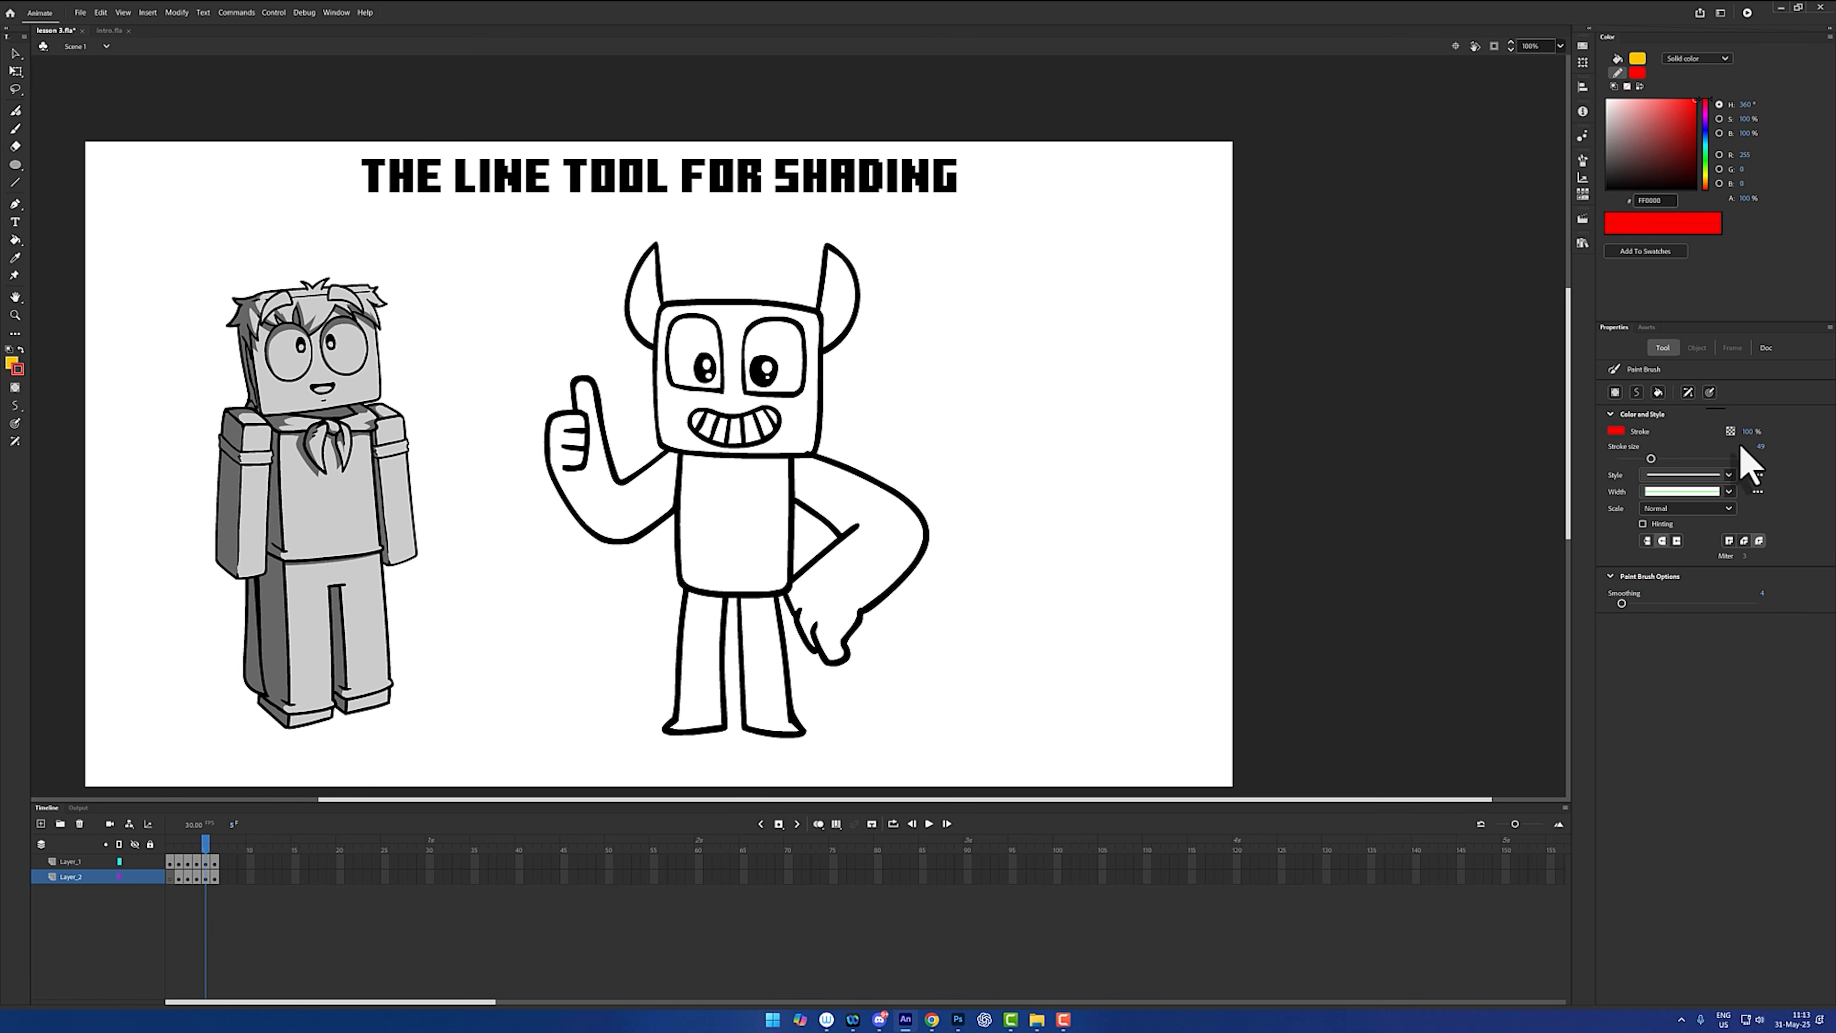
{"action": "left_click_drag", "start_coordinate": [1649, 457], "coordinate": [1645, 459]}
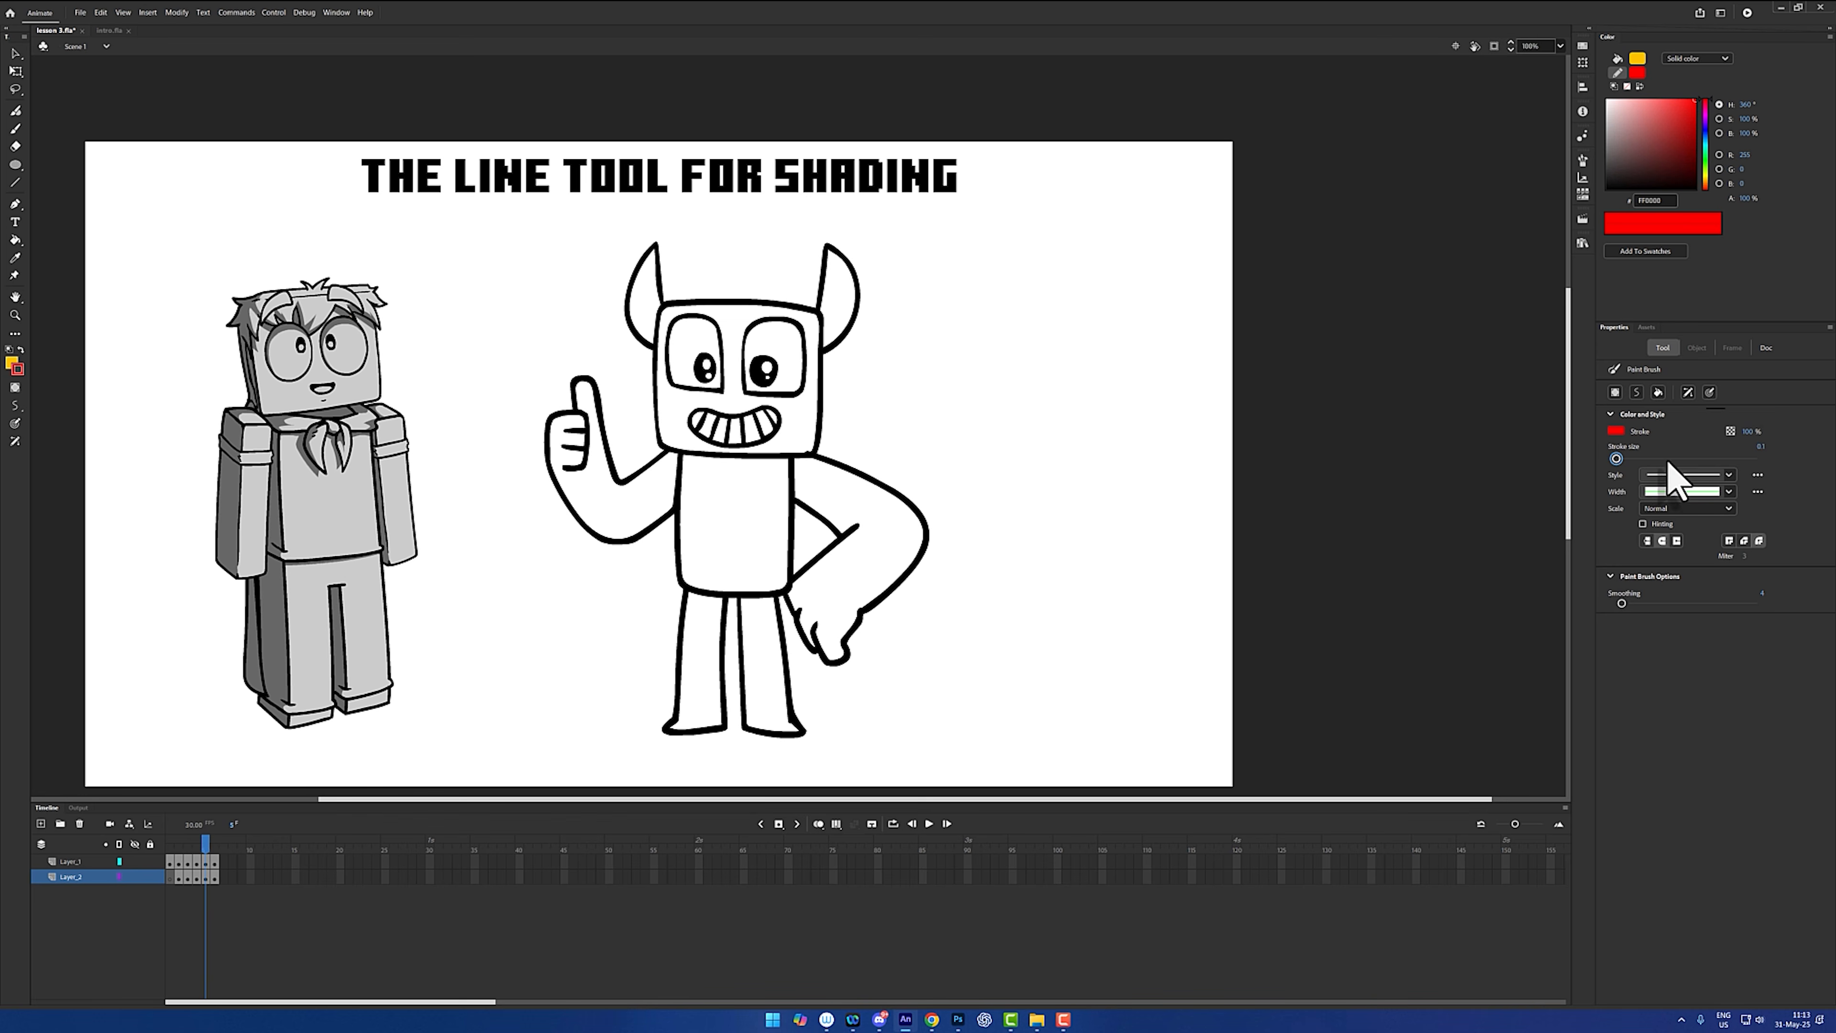
{"action": "left_click", "coordinate": [1676, 476]}
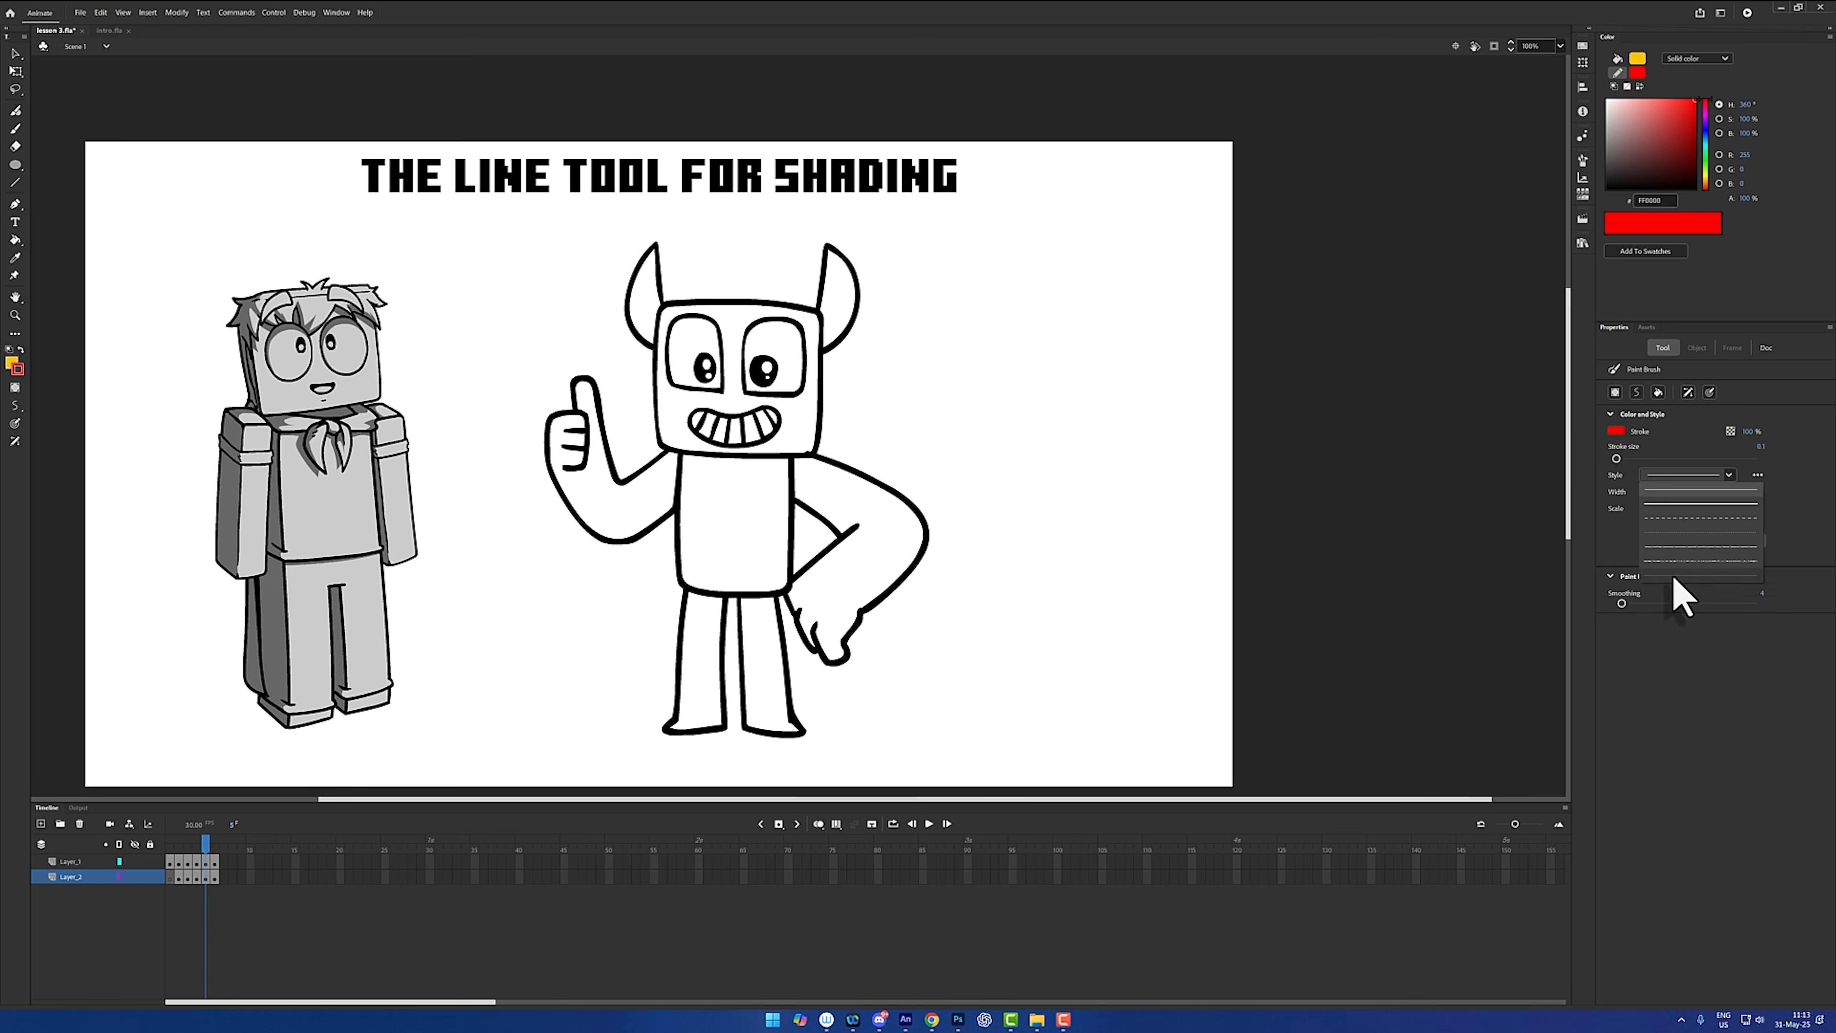
{"action": "left_click", "coordinate": [1678, 492]}
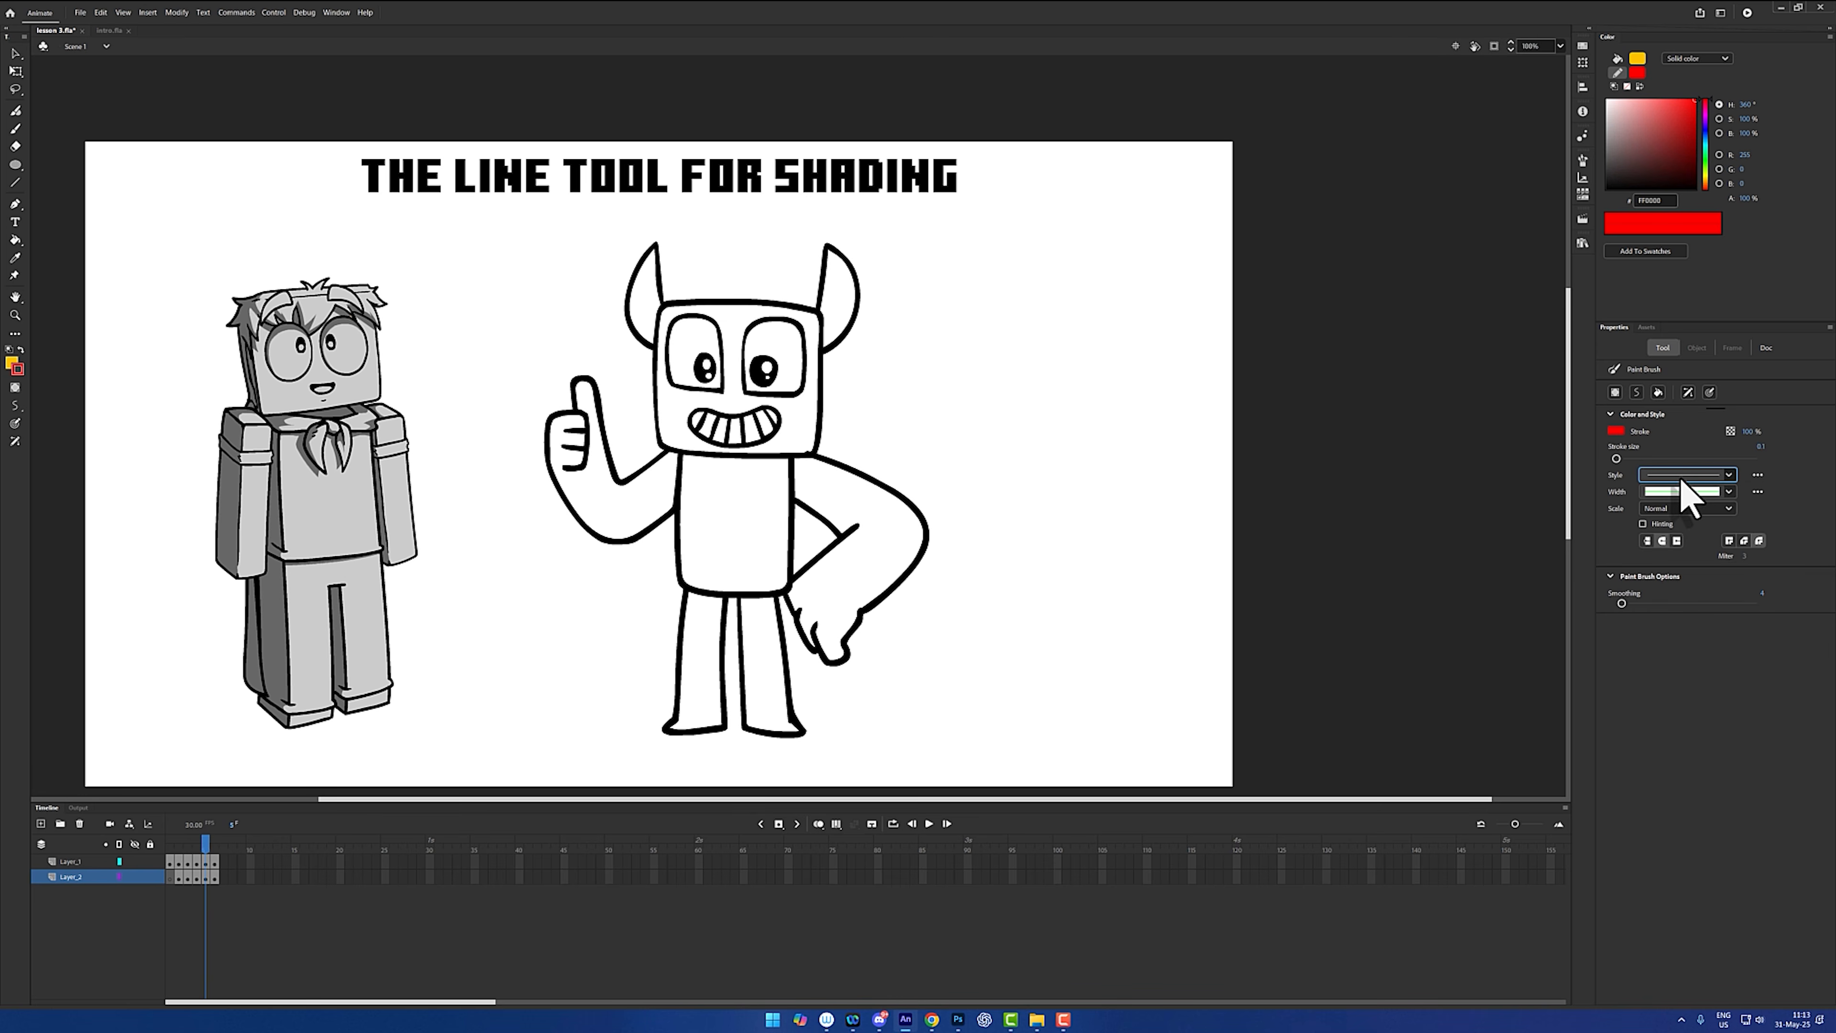
{"action": "left_click", "coordinate": [1678, 475]}
{"action": "left_click", "coordinate": [1682, 501]}
{"action": "left_click_drag", "start_coordinate": [1041, 323], "coordinate": [1064, 410]}
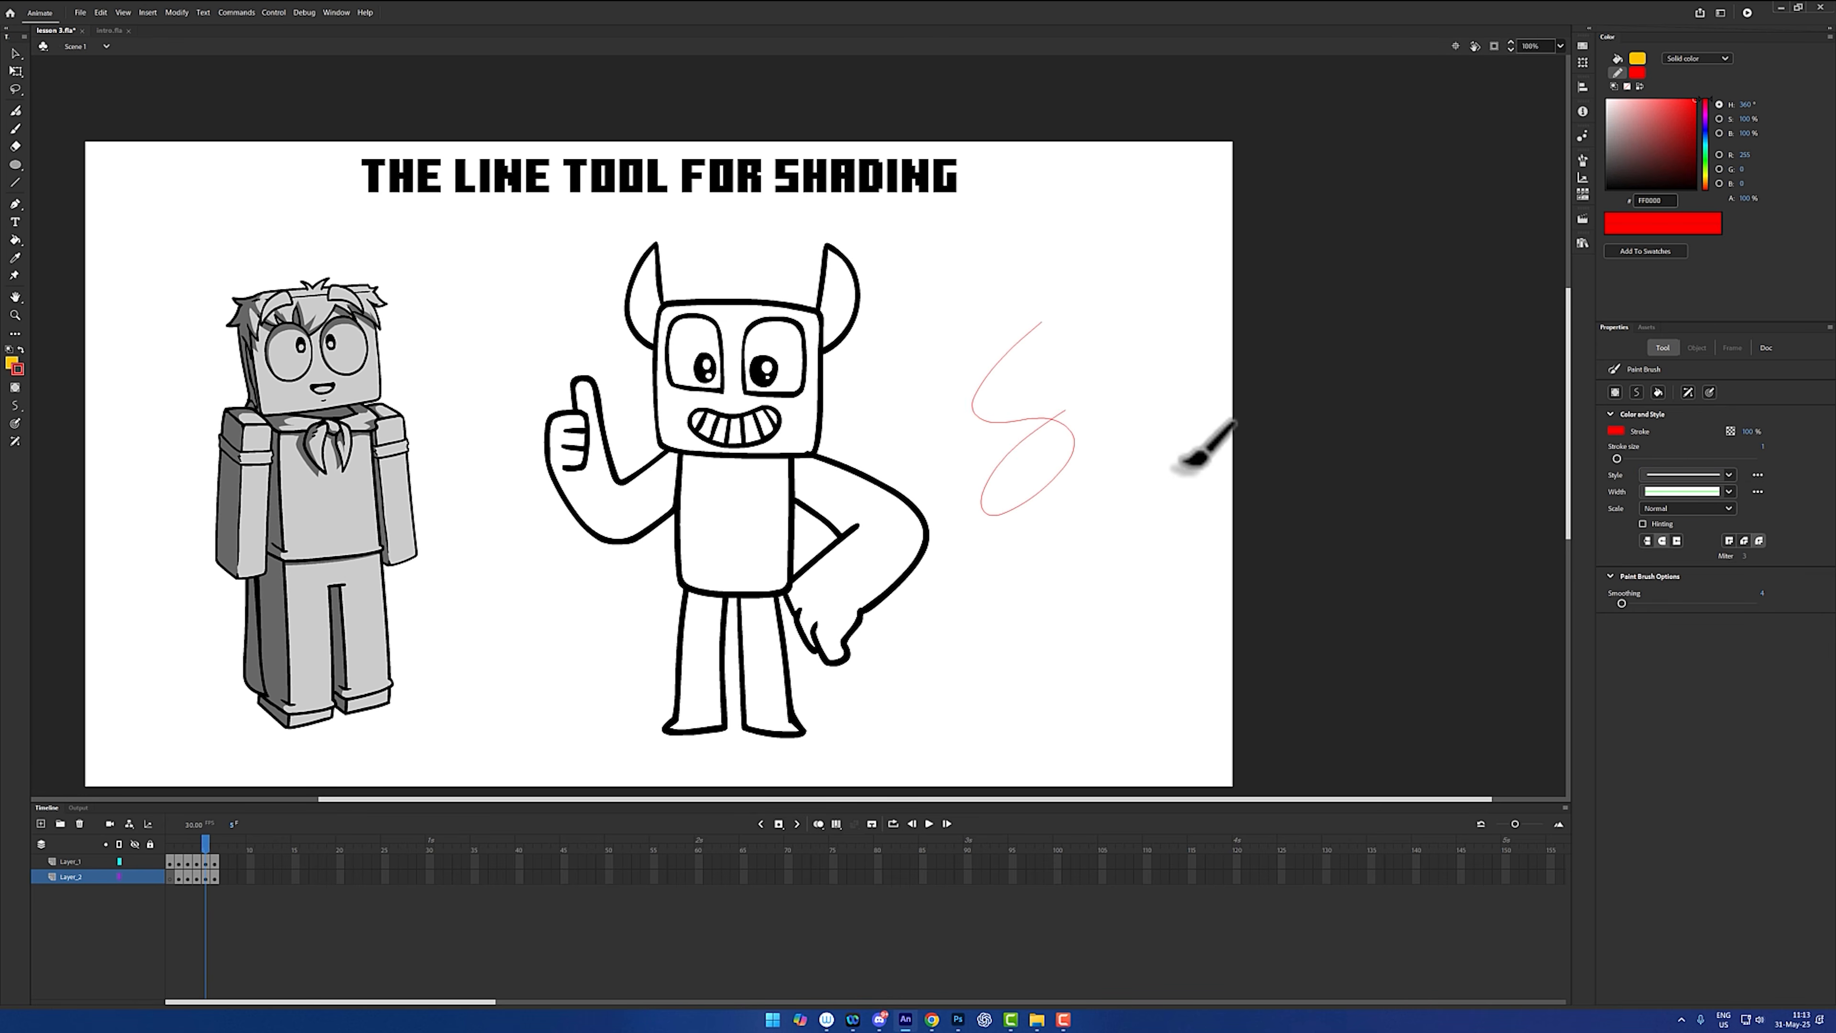
{"action": "key", "text": "ctrl+z"}
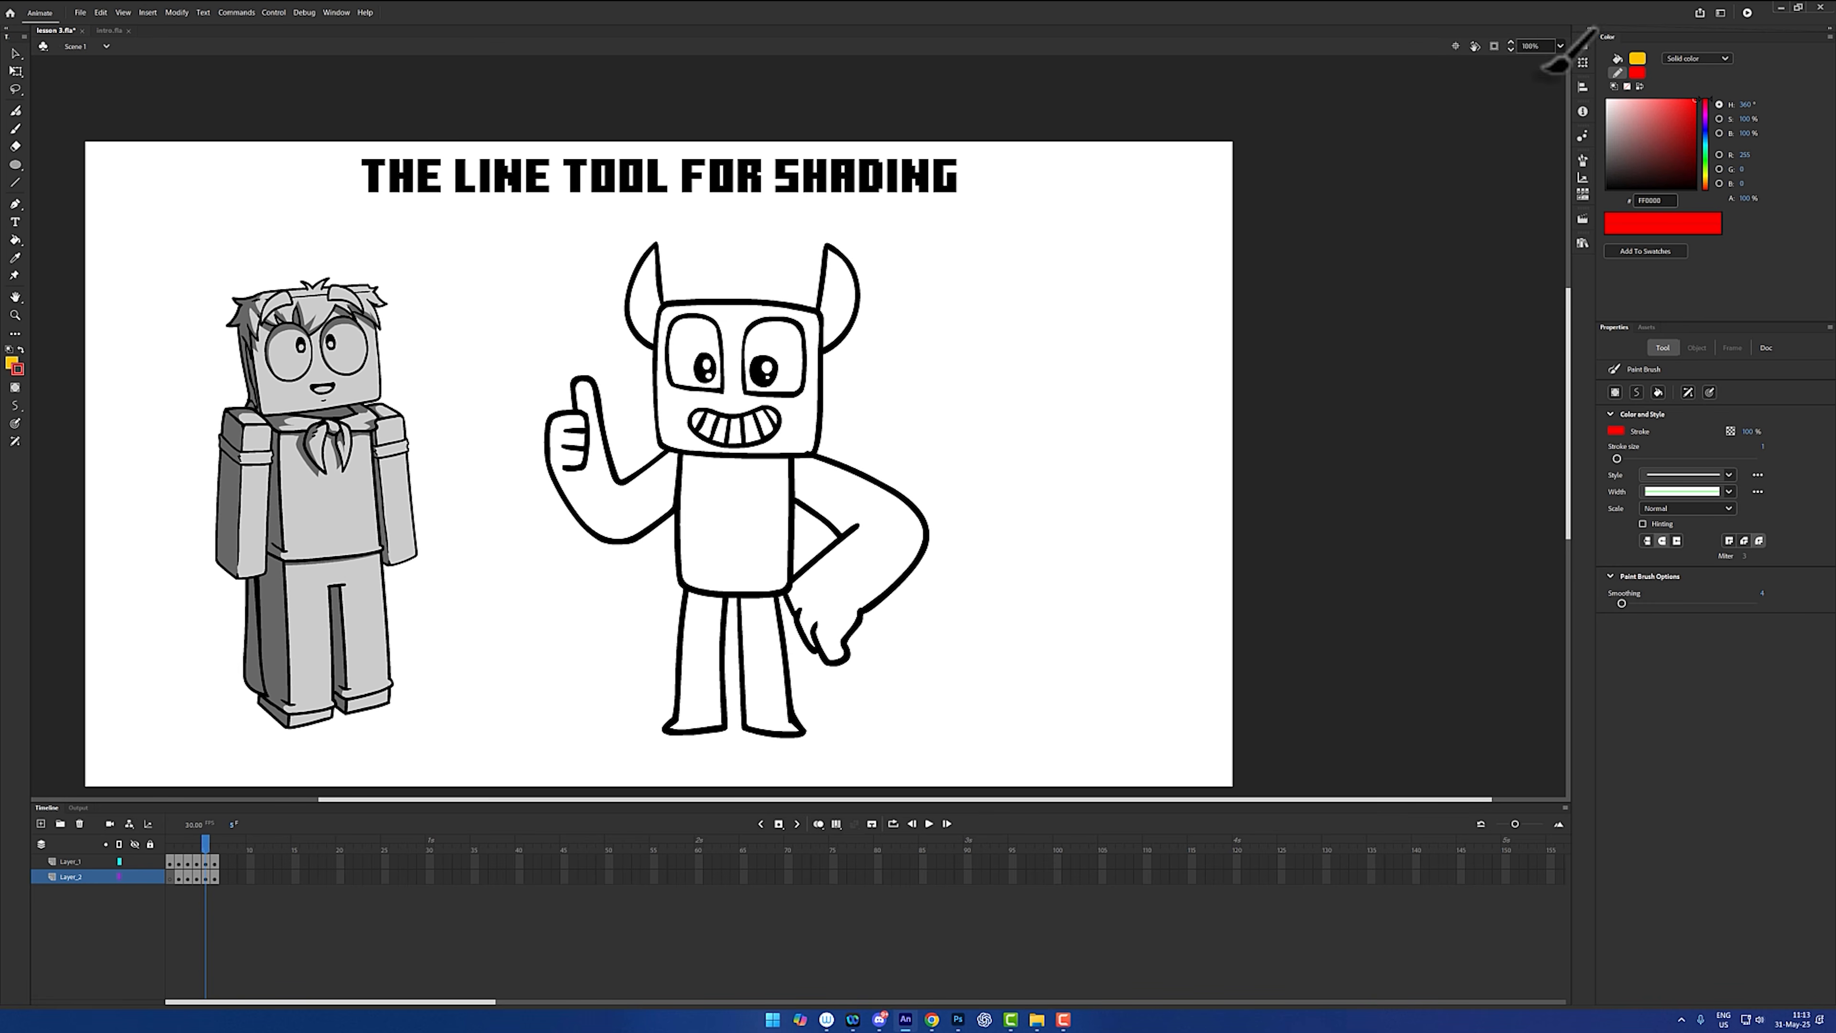
- Handwrite the note "Y pencil tool" in red beside the horned character's head, and undo it
{"action": "key", "text": "z"}
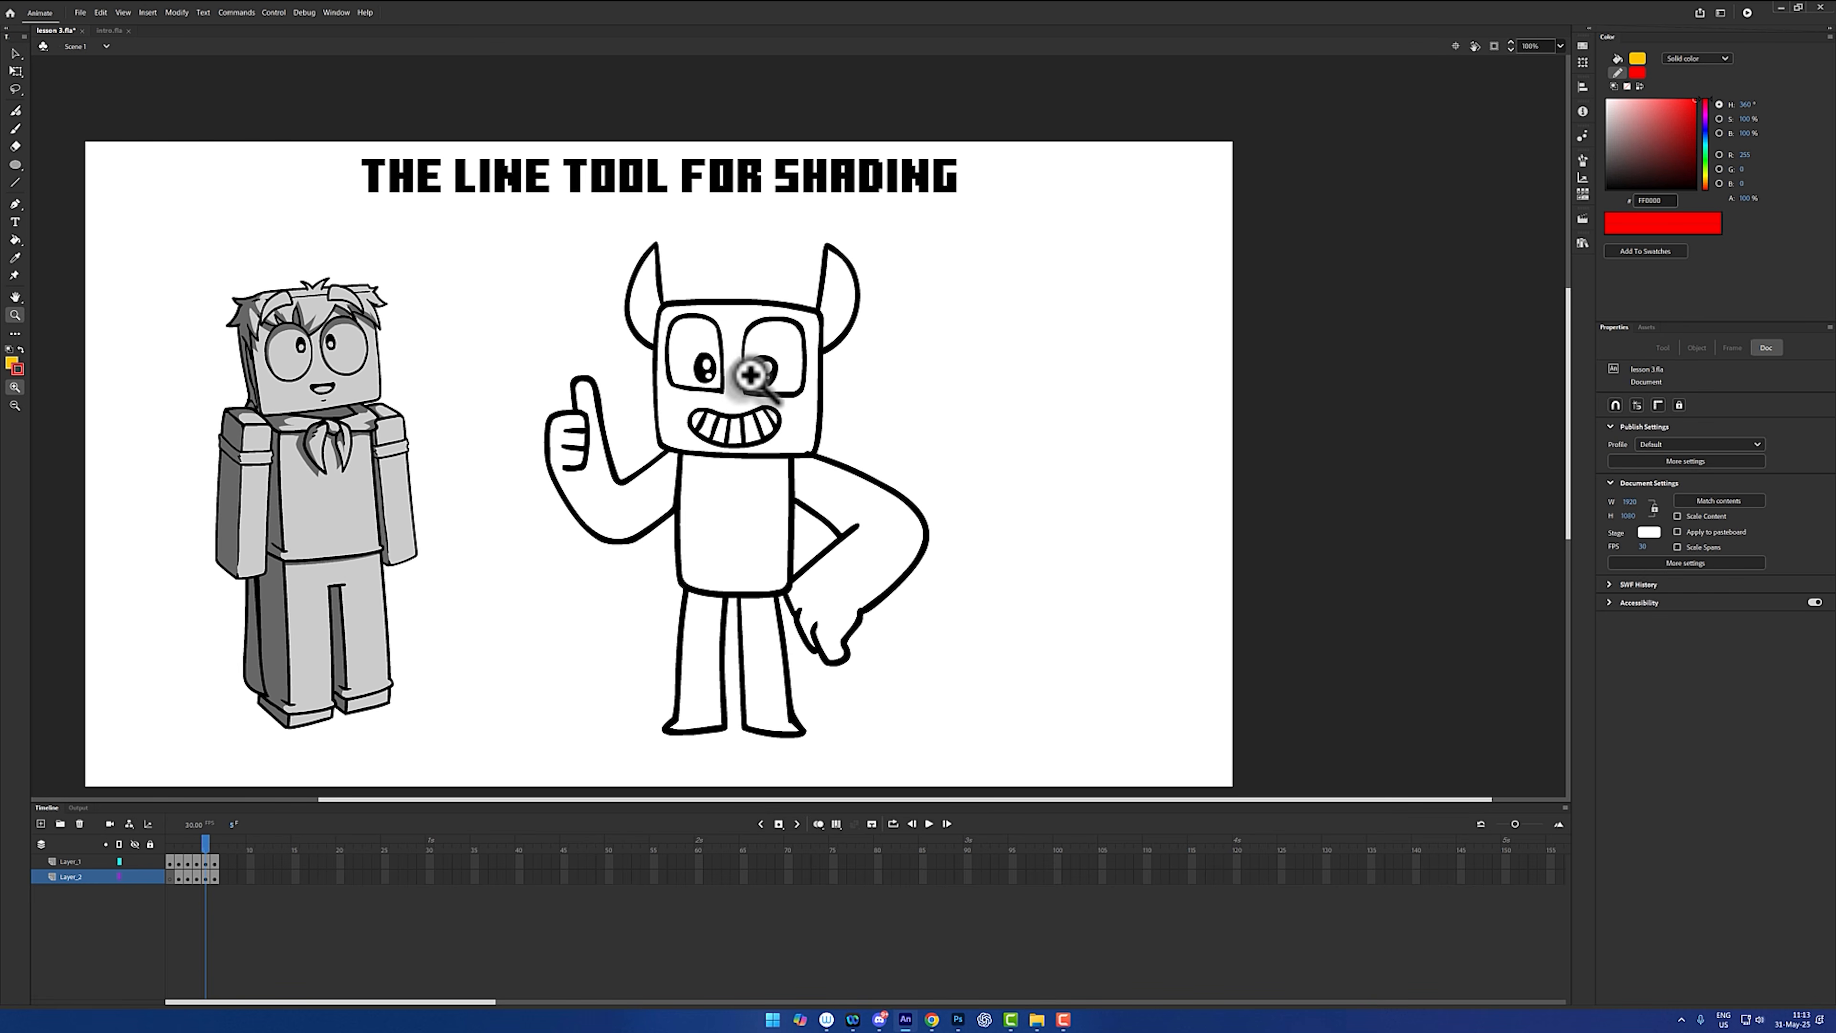
{"action": "left_click", "coordinate": [751, 371]}
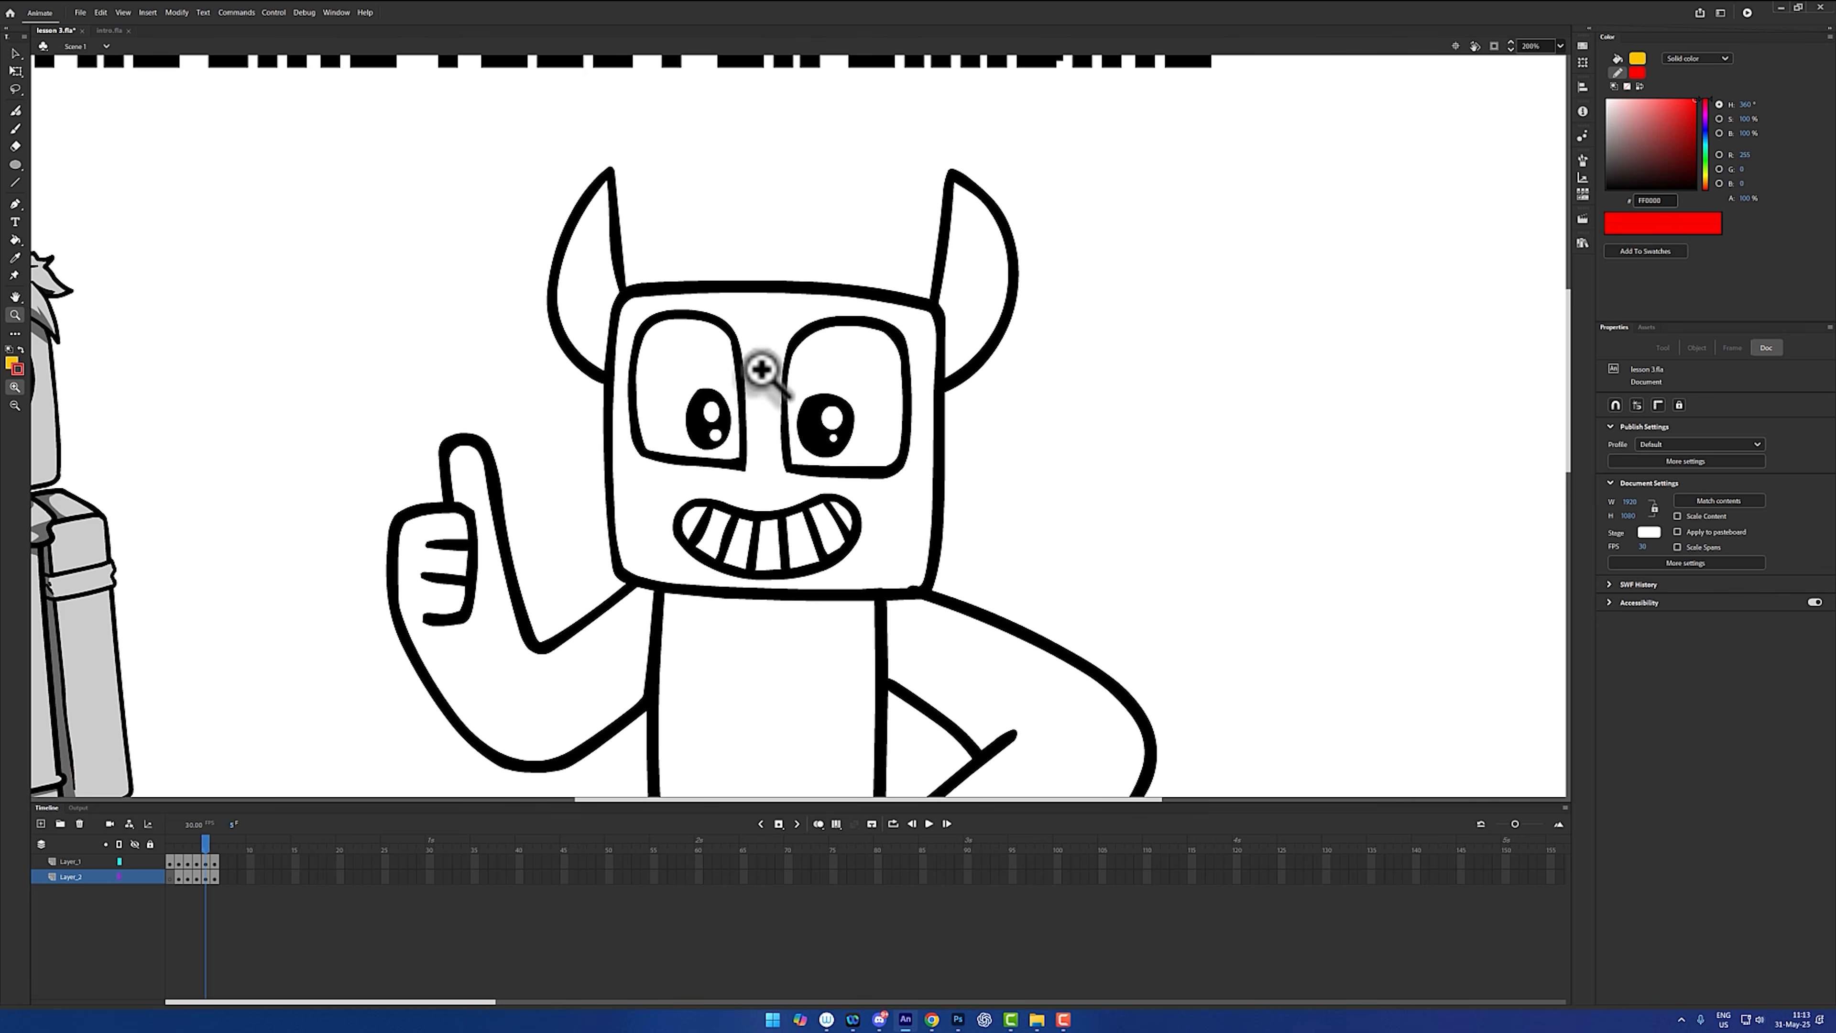
{"action": "left_click", "coordinate": [804, 447]}
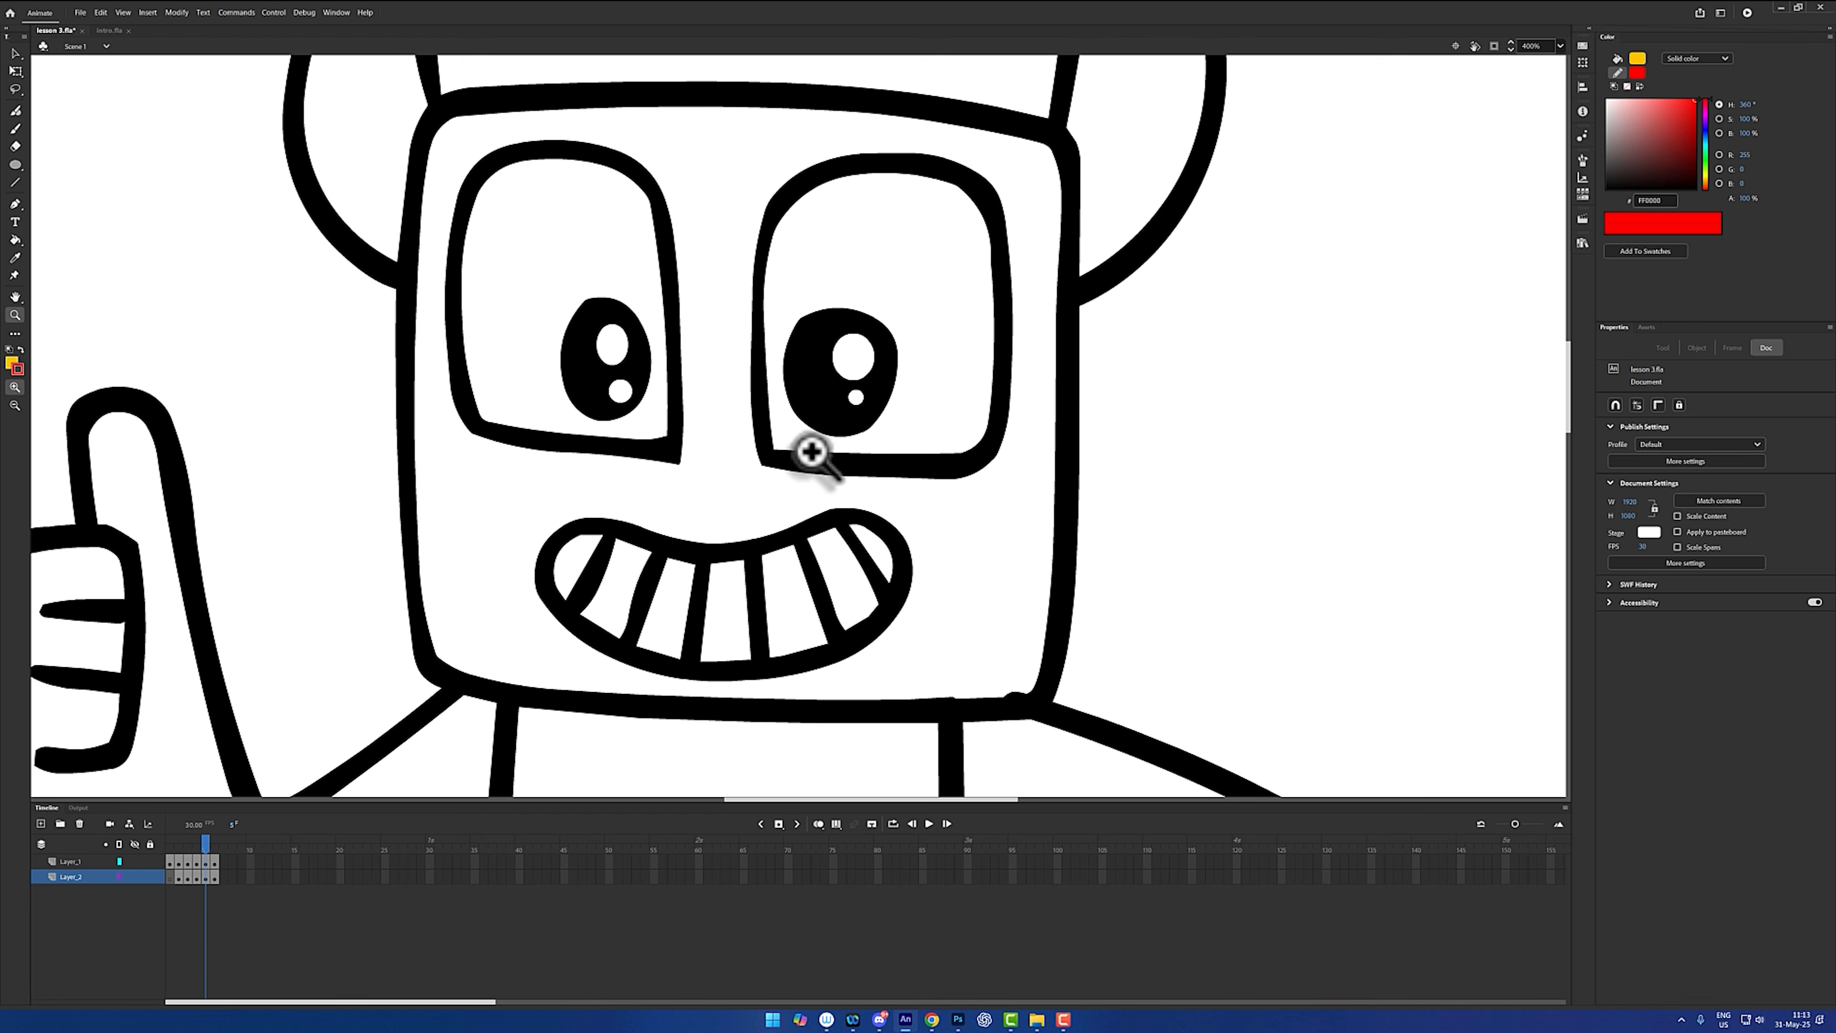
{"action": "left_click", "coordinate": [894, 401], "text": "alt"}
{"action": "key", "text": "y"}
{"action": "left_click_drag", "start_coordinate": [1045, 262], "coordinate": [1086, 316]}
{"action": "left_click_drag", "start_coordinate": [1106, 266], "coordinate": [1087, 414]}
{"action": "left_click_drag", "start_coordinate": [1175, 315], "coordinate": [1182, 326]}
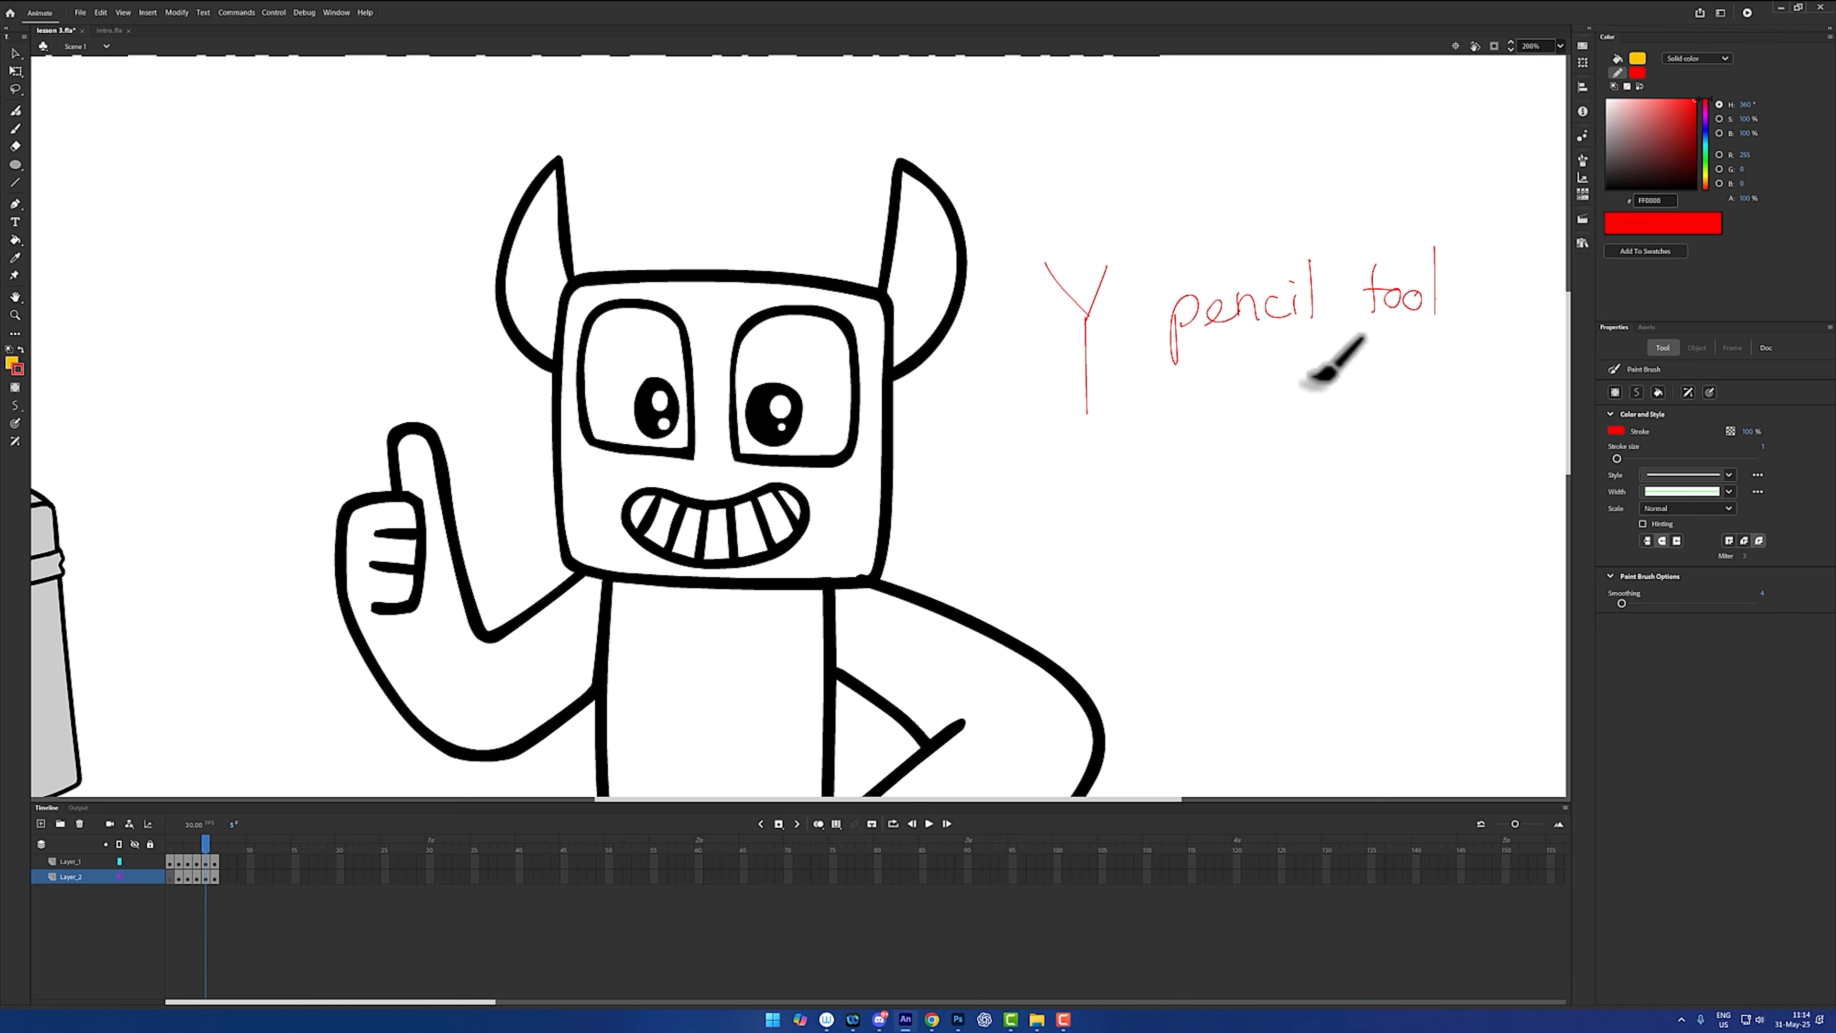
{"action": "key", "text": "ctrl+z"}
{"action": "key", "text": "ctrl+z"}
{"action": "key", "text": "ctrl+z"}
{"action": "key", "text": "ctrl+z"}
{"action": "key", "text": "ctrl+z"}
{"action": "key", "text": "ctrl+z"}
{"action": "key", "text": "ctrl+z"}
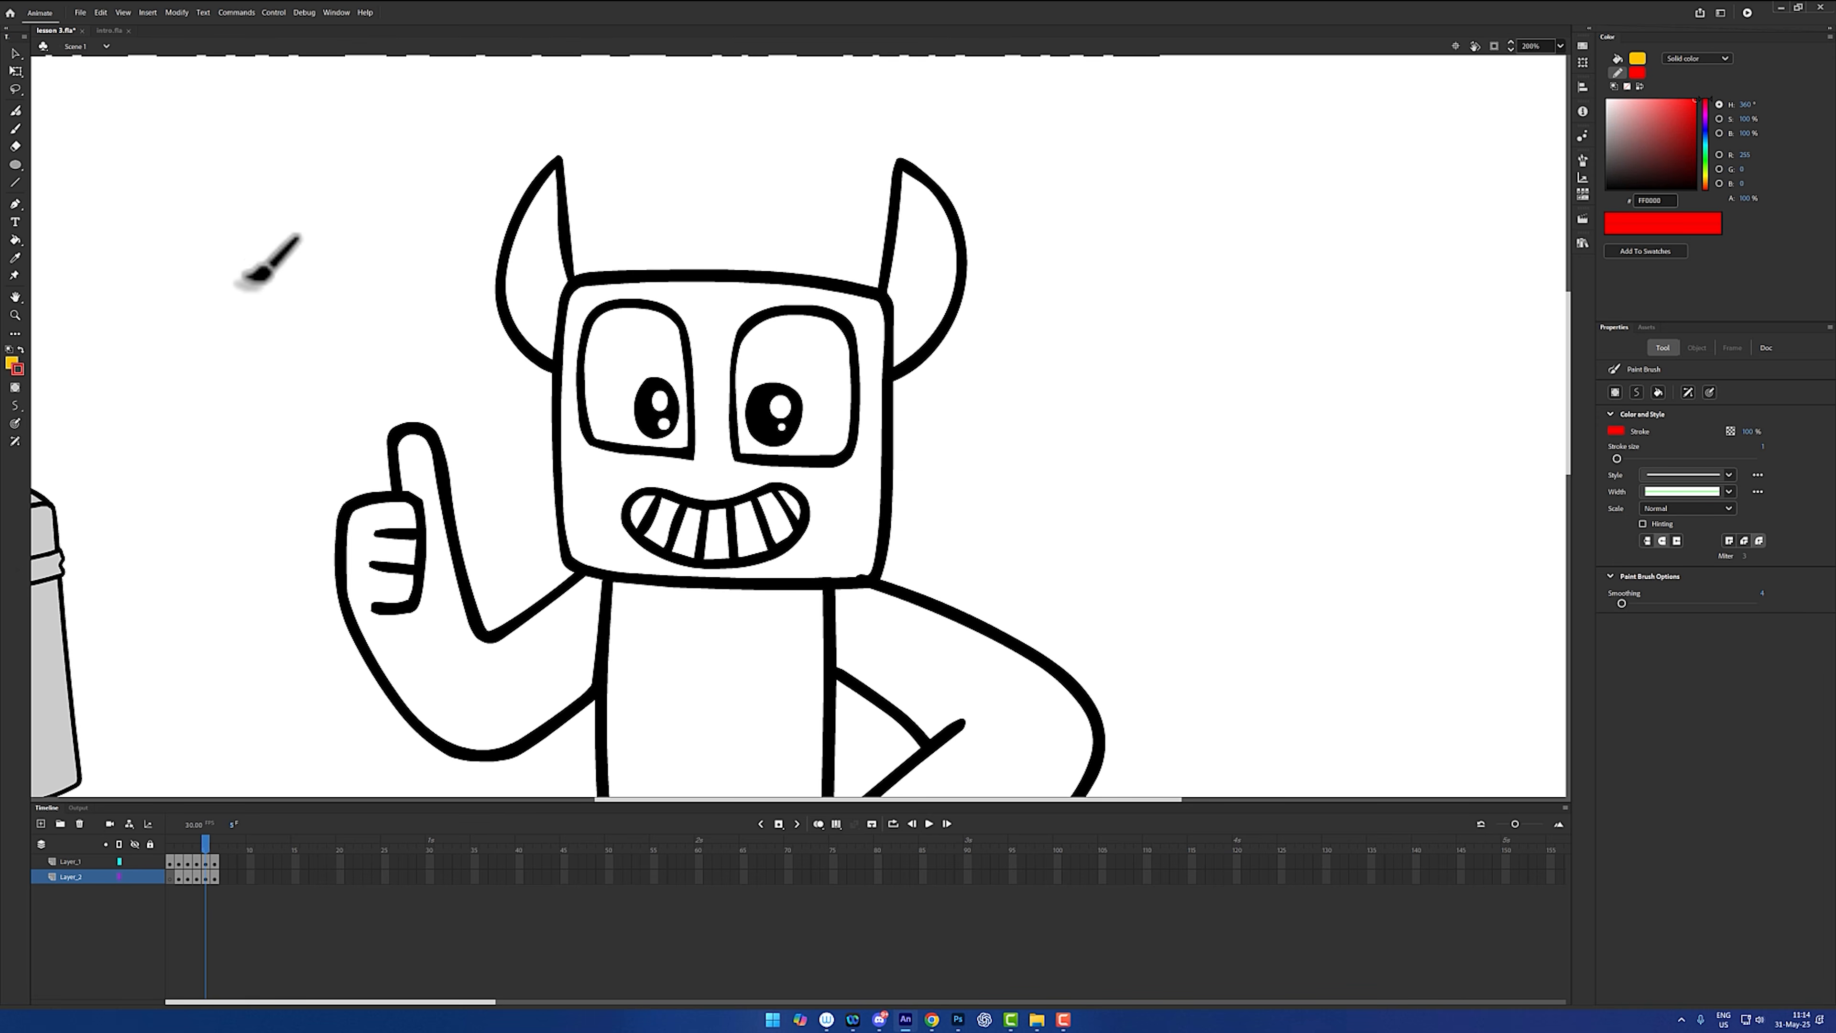
- Sketch a red sun with scalloped rays above the thumbs-up hand, with three arrows showing the light direction toward the character
{"action": "mouse_move", "coordinate": [167, 112]}
{"action": "left_mouse_down"}
{"action": "mouse_move", "coordinate": [131, 155]}
{"action": "mouse_move", "coordinate": [242, 269]}
{"action": "mouse_move", "coordinate": [112, 151]}
{"action": "left_mouse_up"}
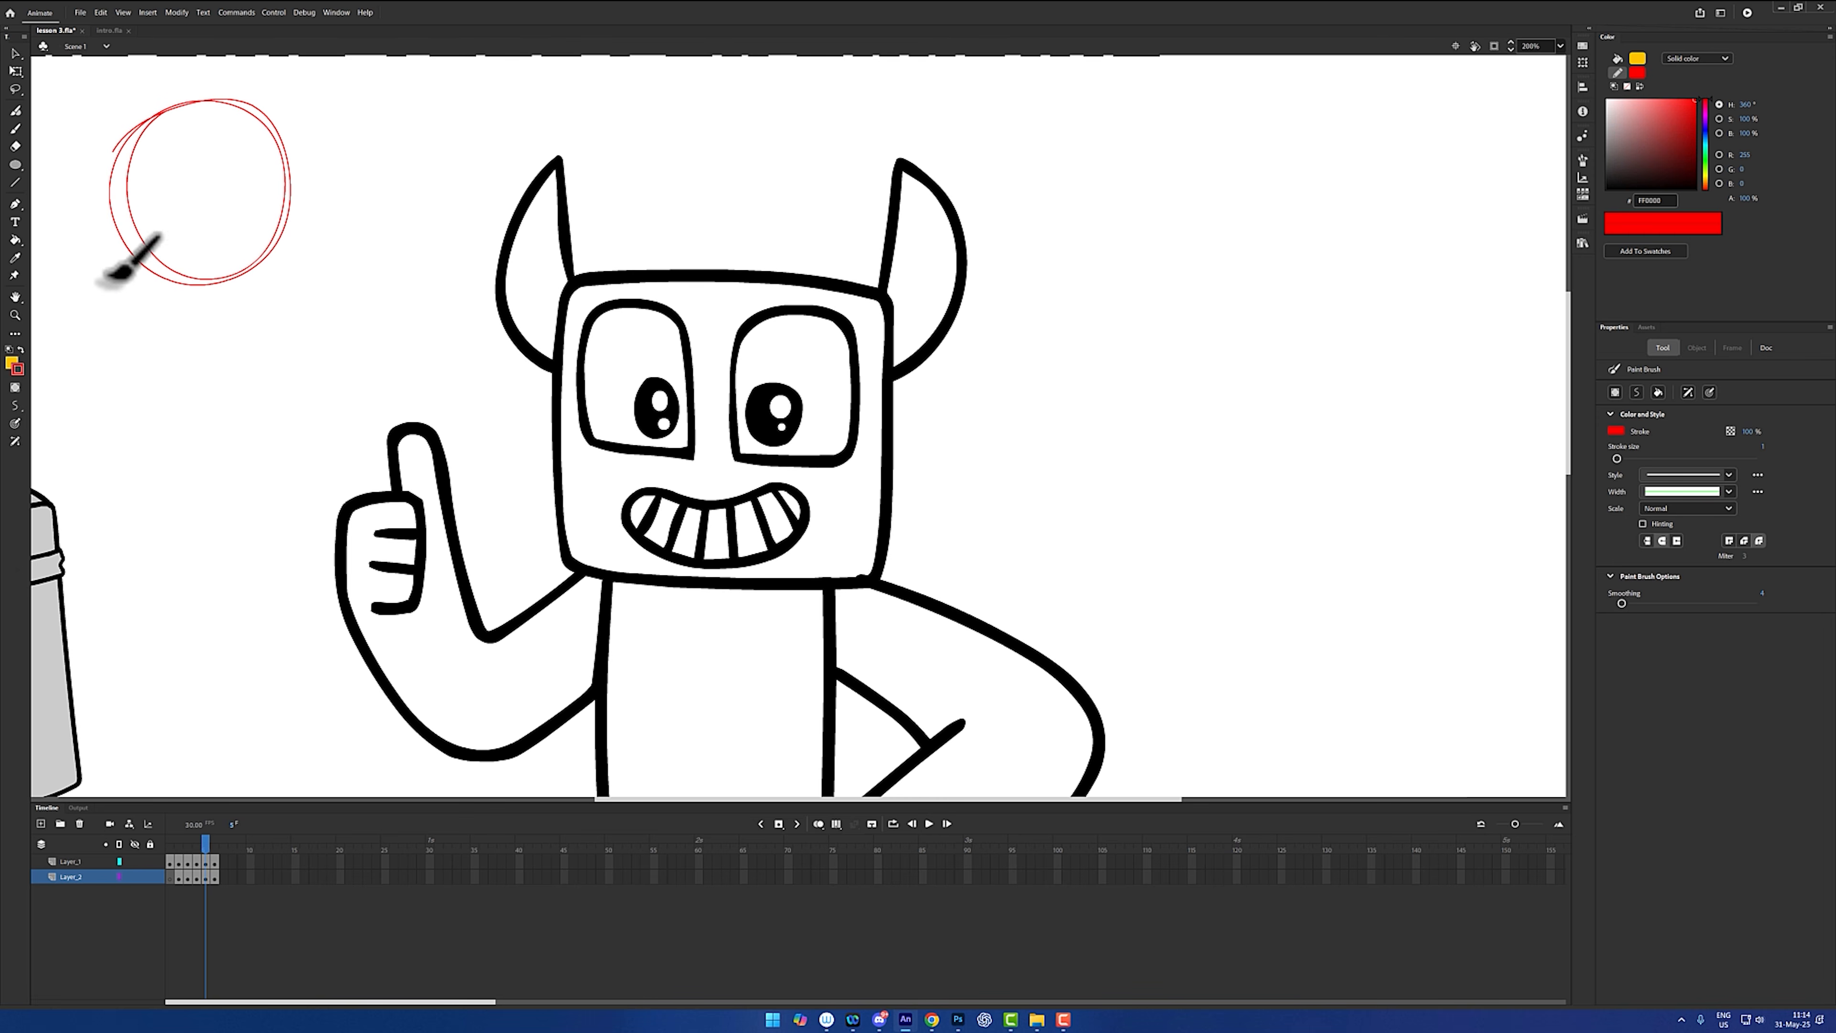
{"action": "mouse_move", "coordinate": [261, 293]}
{"action": "left_mouse_down"}
{"action": "mouse_move", "coordinate": [334, 250]}
{"action": "mouse_move", "coordinate": [343, 91]}
{"action": "left_mouse_up"}
{"action": "mouse_move", "coordinate": [81, 310]}
{"action": "left_mouse_down"}
{"action": "mouse_move", "coordinate": [119, 296]}
{"action": "mouse_move", "coordinate": [253, 338]}
{"action": "left_mouse_up"}
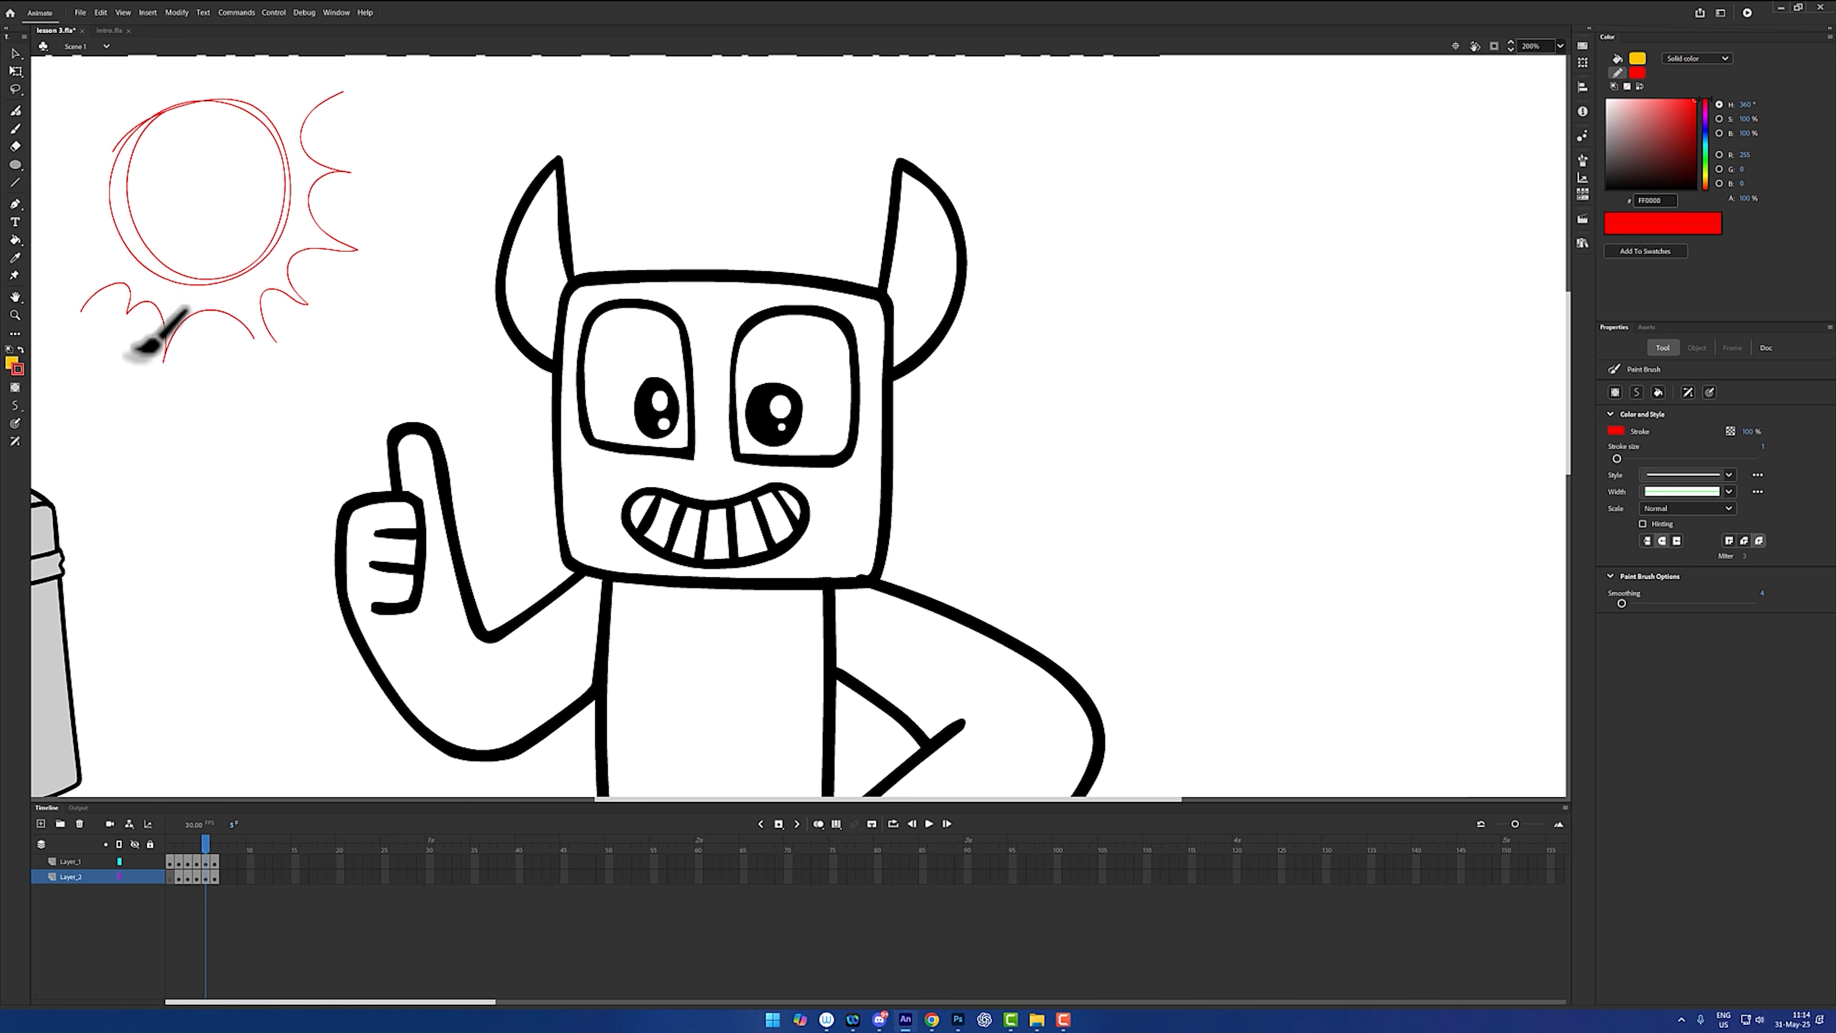
{"action": "left_click_drag", "start_coordinate": [139, 350], "coordinate": [235, 546]}
{"action": "left_click_drag", "start_coordinate": [212, 525], "coordinate": [233, 519]}
{"action": "mouse_move", "coordinate": [318, 279]}
{"action": "left_mouse_down"}
{"action": "mouse_move", "coordinate": [496, 397]}
{"action": "mouse_move", "coordinate": [463, 391]}
{"action": "left_mouse_up"}
{"action": "left_click_drag", "start_coordinate": [351, 110], "coordinate": [568, 102]}
{"action": "left_click_drag", "start_coordinate": [552, 110], "coordinate": [553, 93]}
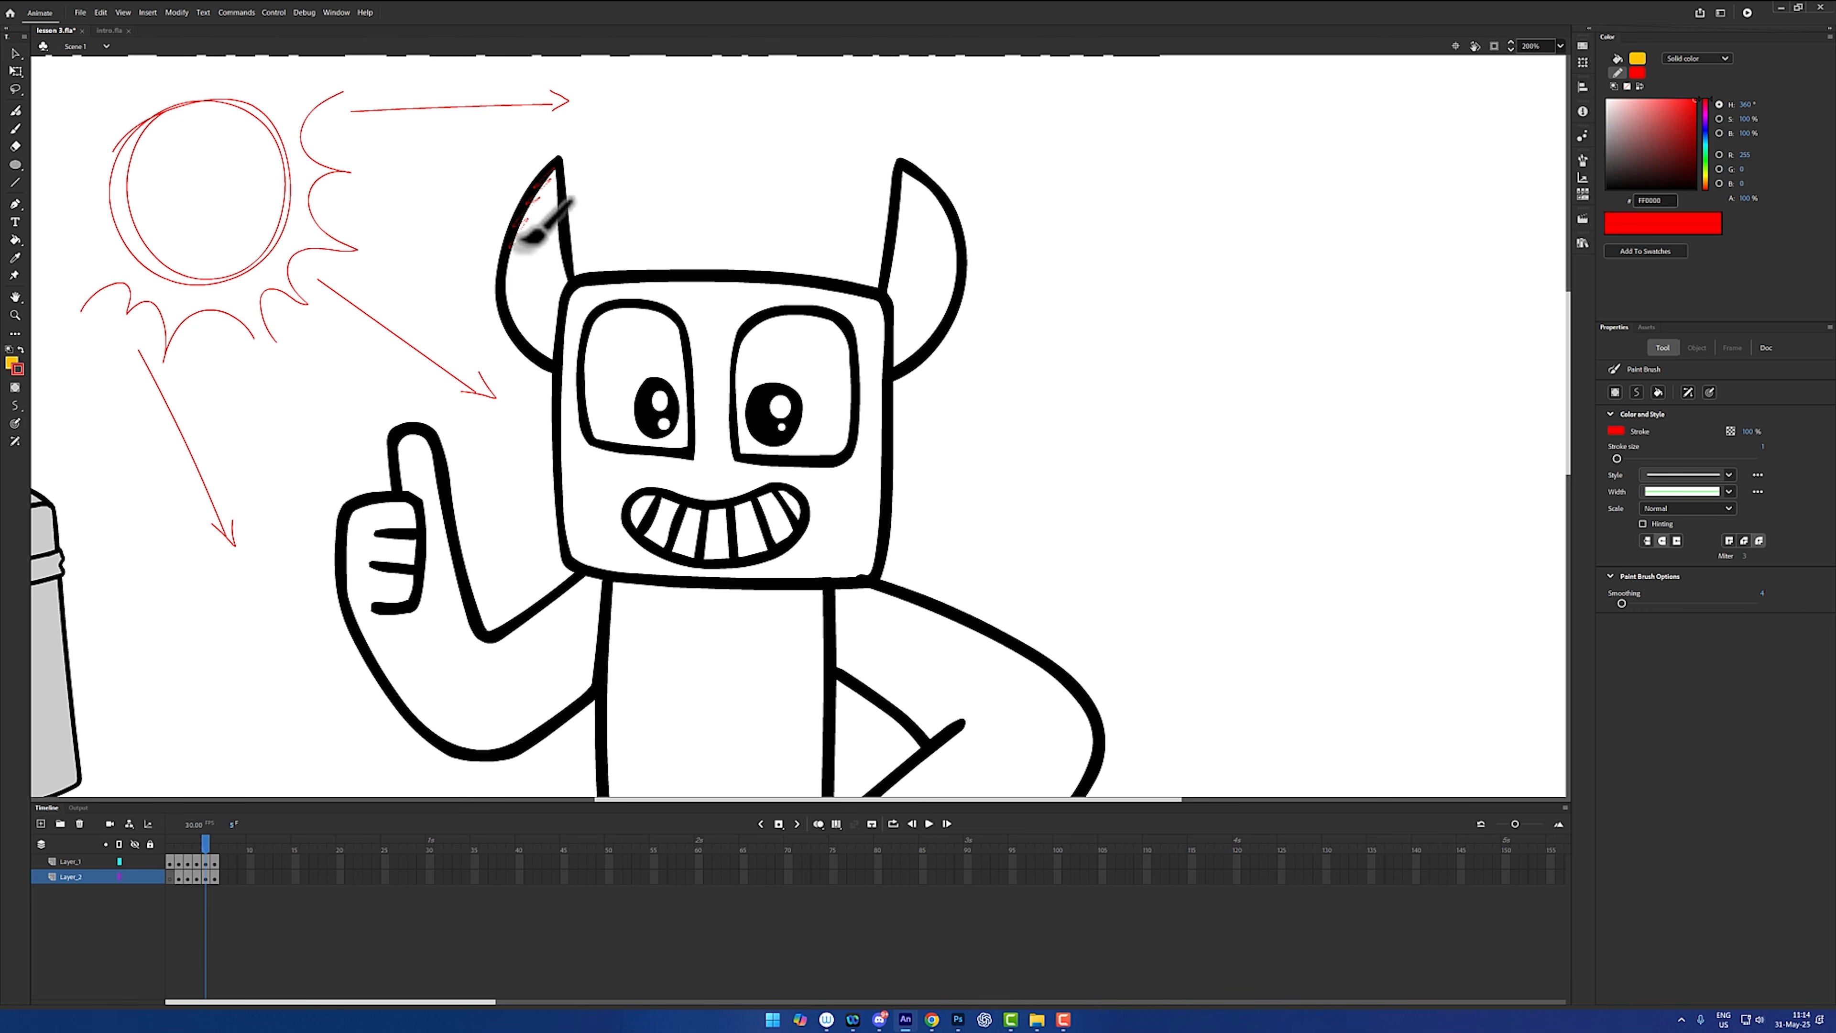
- Try hatching the edges of the left horn and outlining its shadow, and undo both attempts
{"action": "left_click_drag", "start_coordinate": [523, 240], "coordinate": [511, 321]}
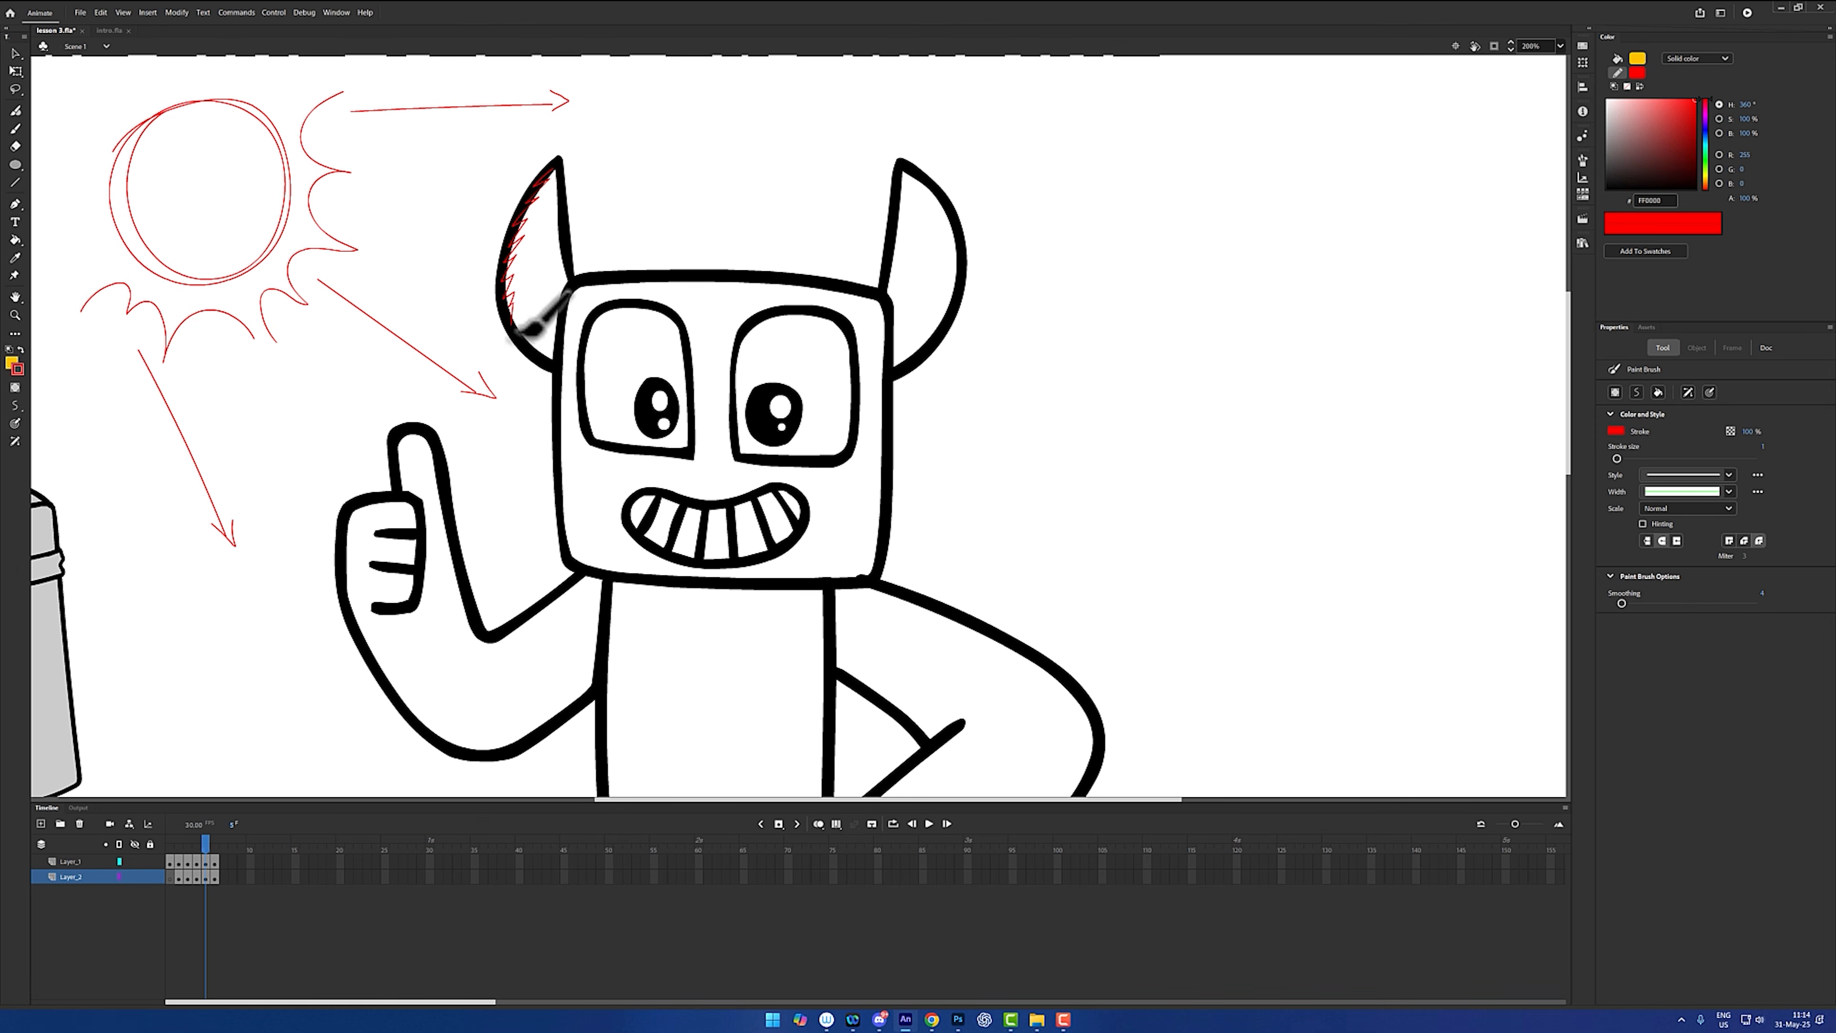
{"action": "mouse_move", "coordinate": [551, 262]}
{"action": "left_mouse_down"}
{"action": "mouse_move", "coordinate": [555, 189]}
{"action": "mouse_move", "coordinate": [550, 346]}
{"action": "left_mouse_up"}
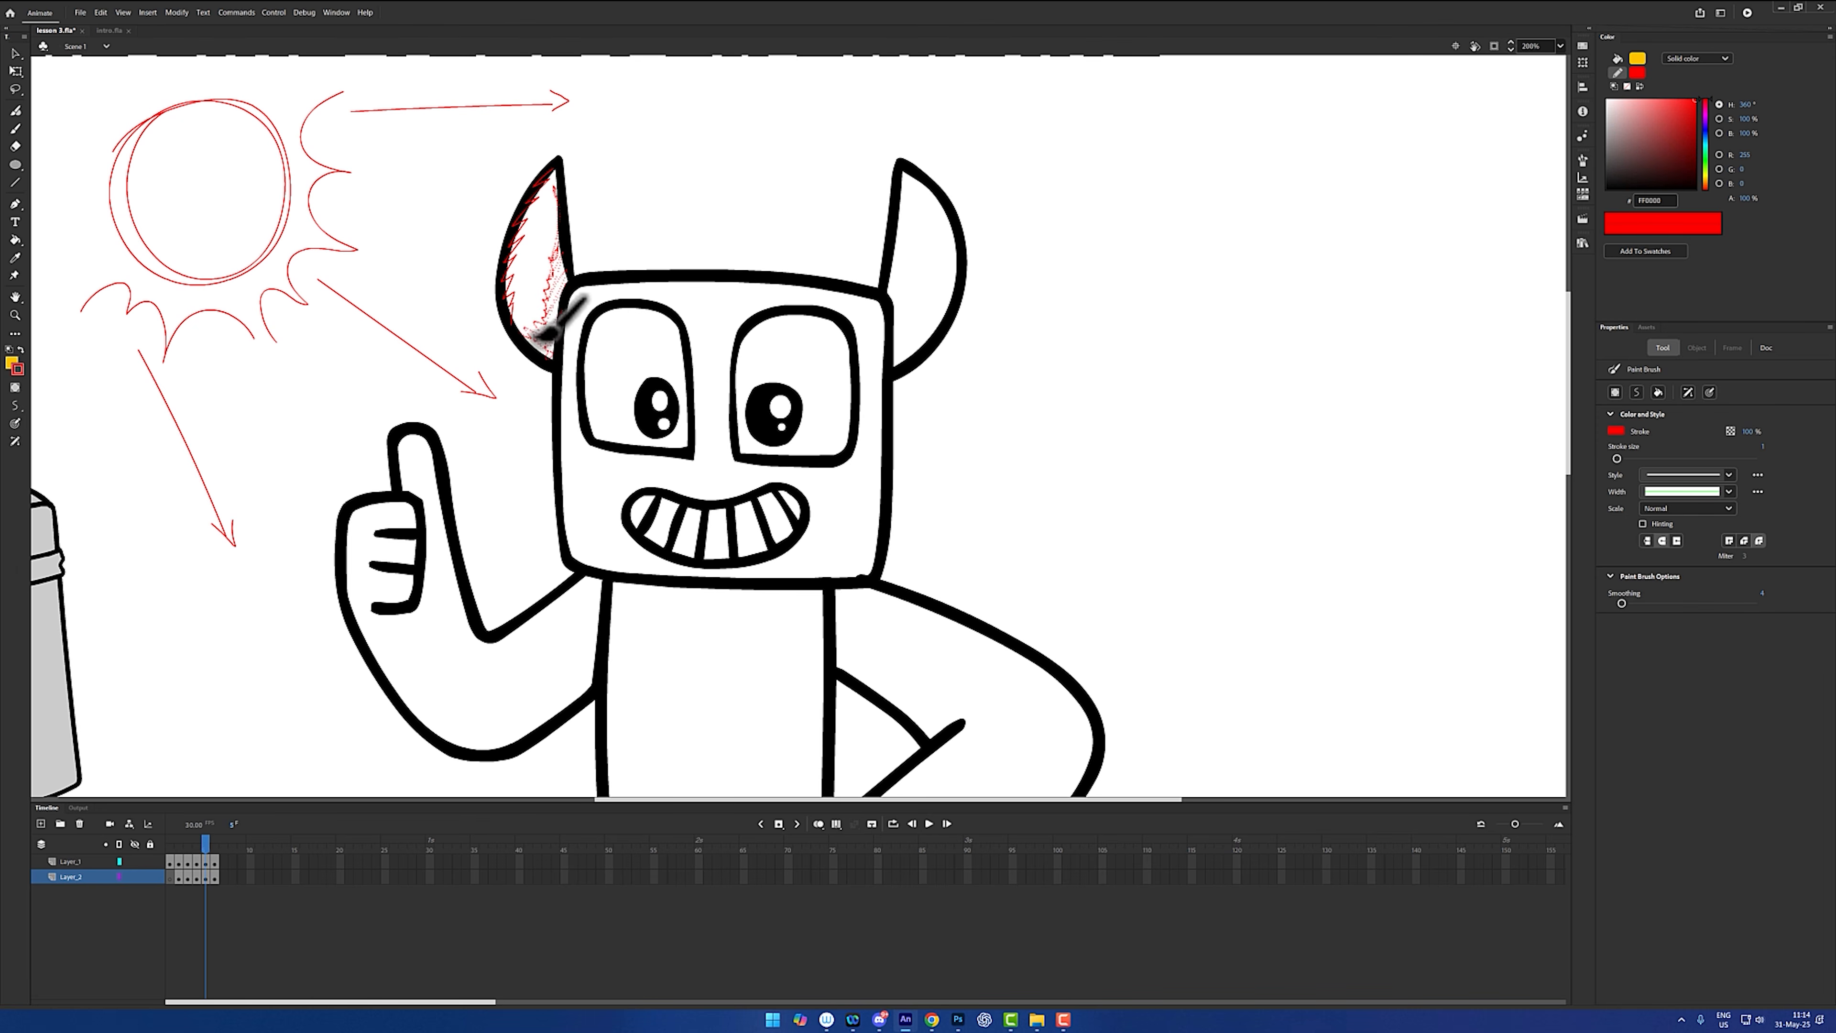
{"action": "key", "text": "ctrl+z"}
{"action": "key", "text": "ctrl+z"}
{"action": "key", "text": "ctrl+z"}
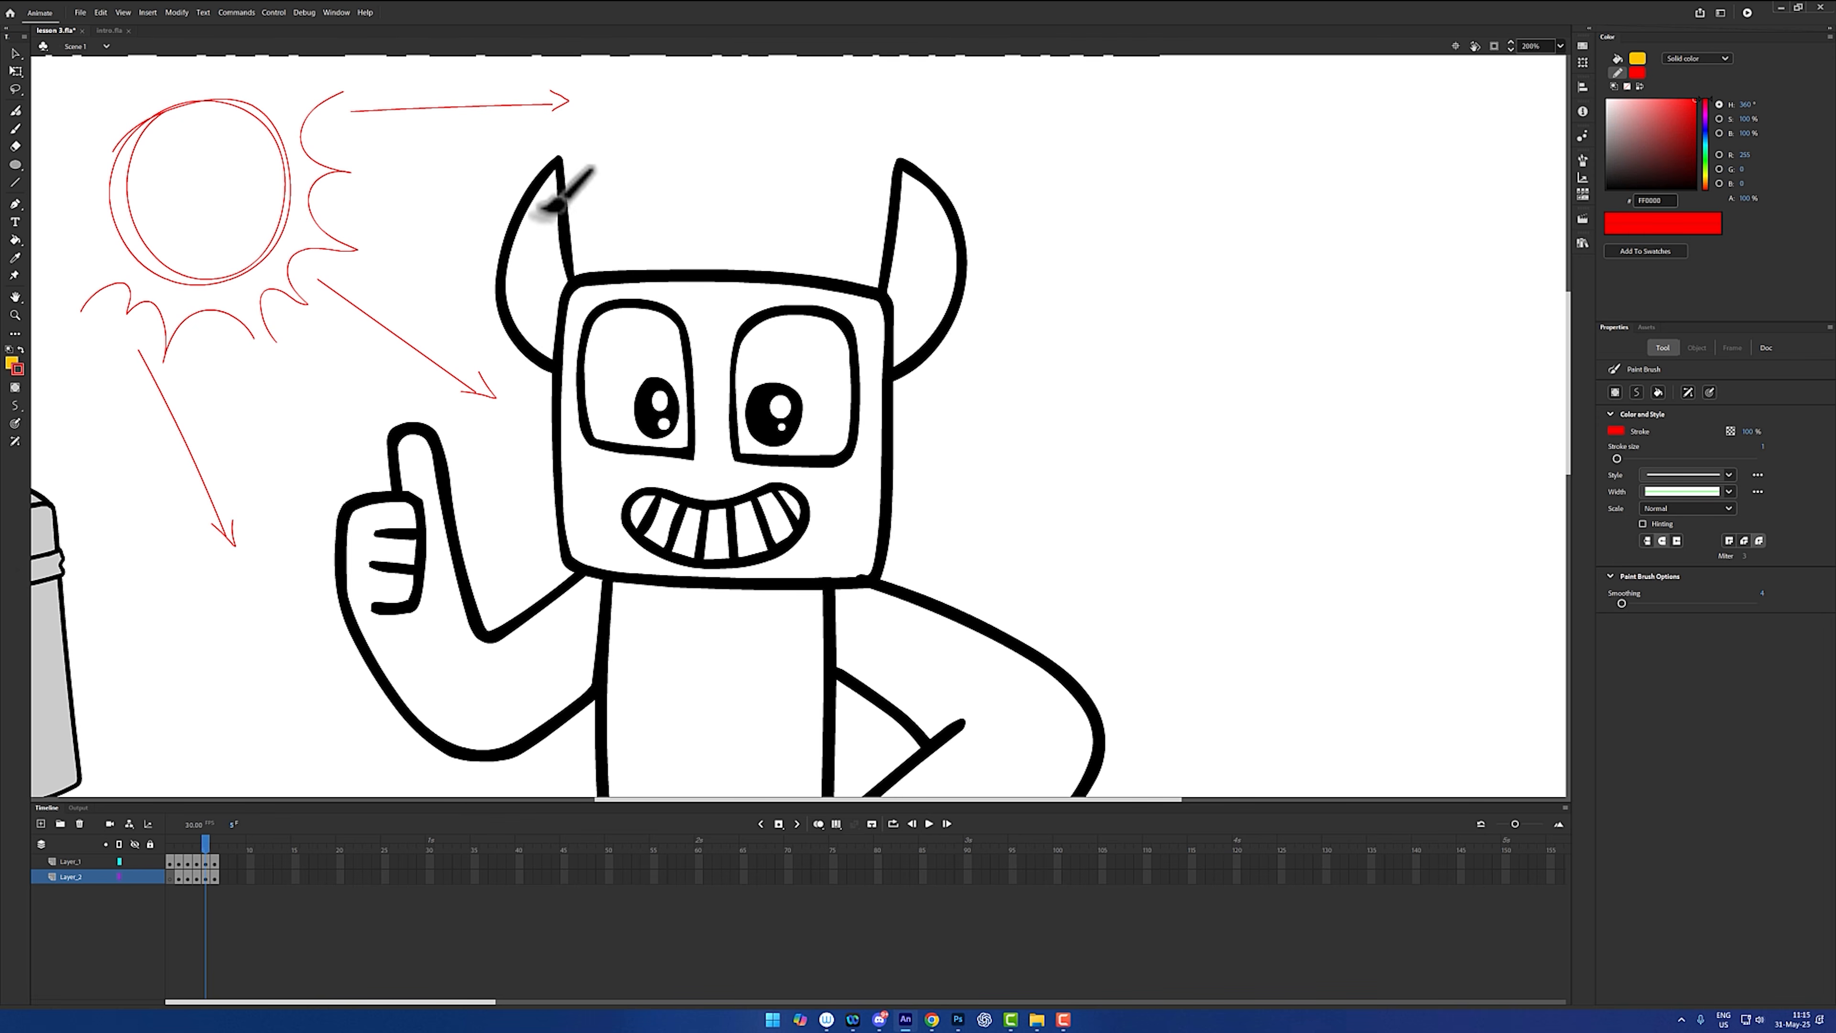
{"action": "left_click_drag", "start_coordinate": [540, 315], "coordinate": [560, 159]}
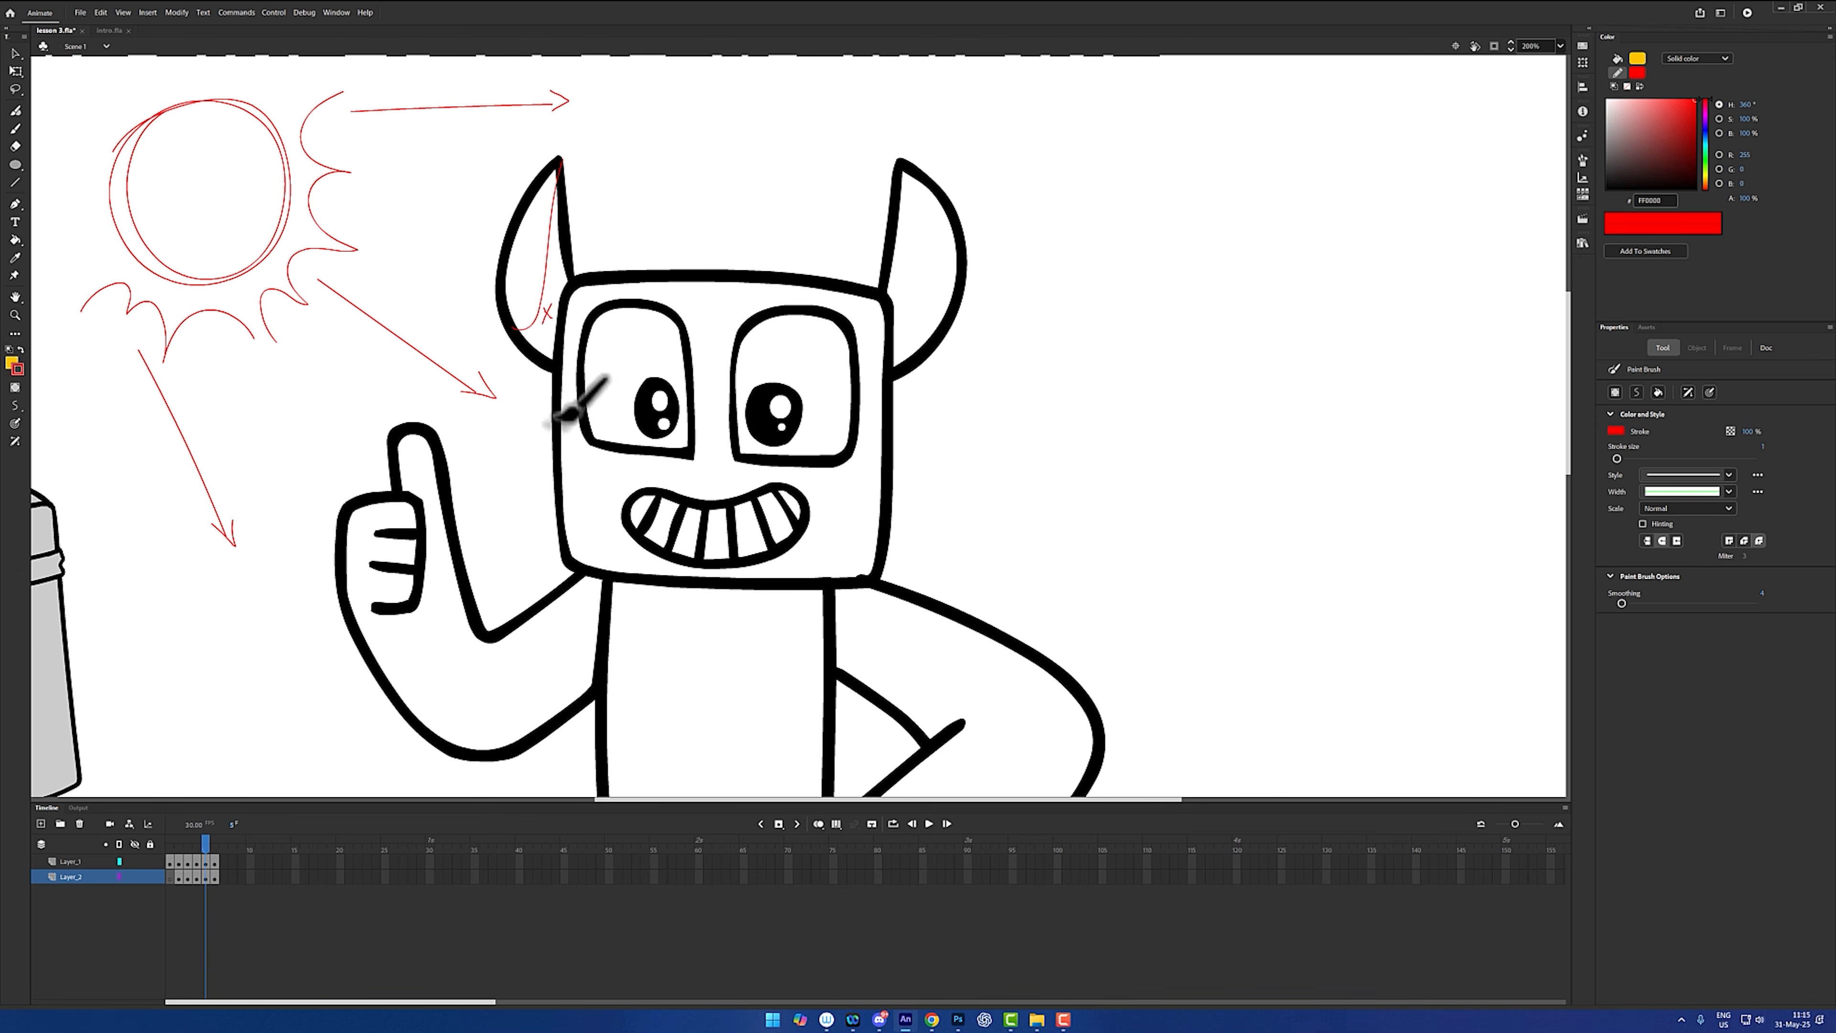
{"action": "key", "text": "ctrl+z"}
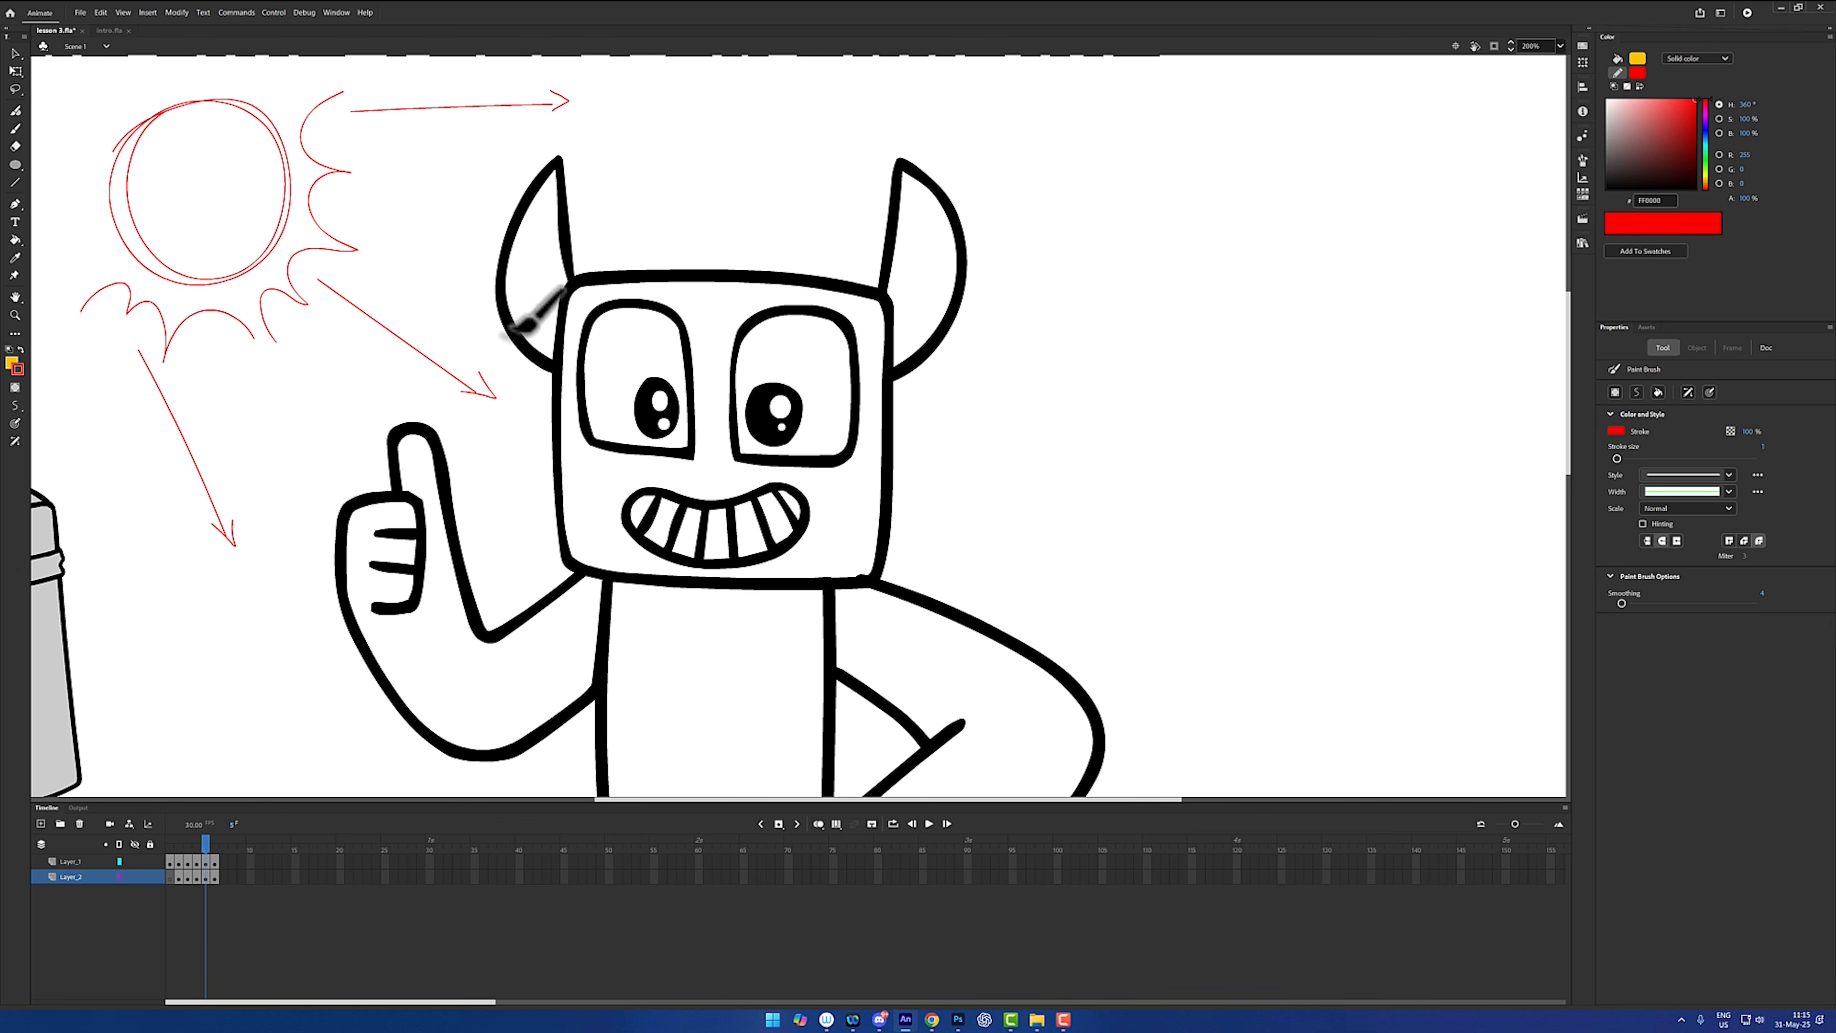
- Draw curved red shading lines inside the left and right horns, from their tips down to their bases
{"action": "left_click_drag", "start_coordinate": [528, 329], "coordinate": [557, 157]}
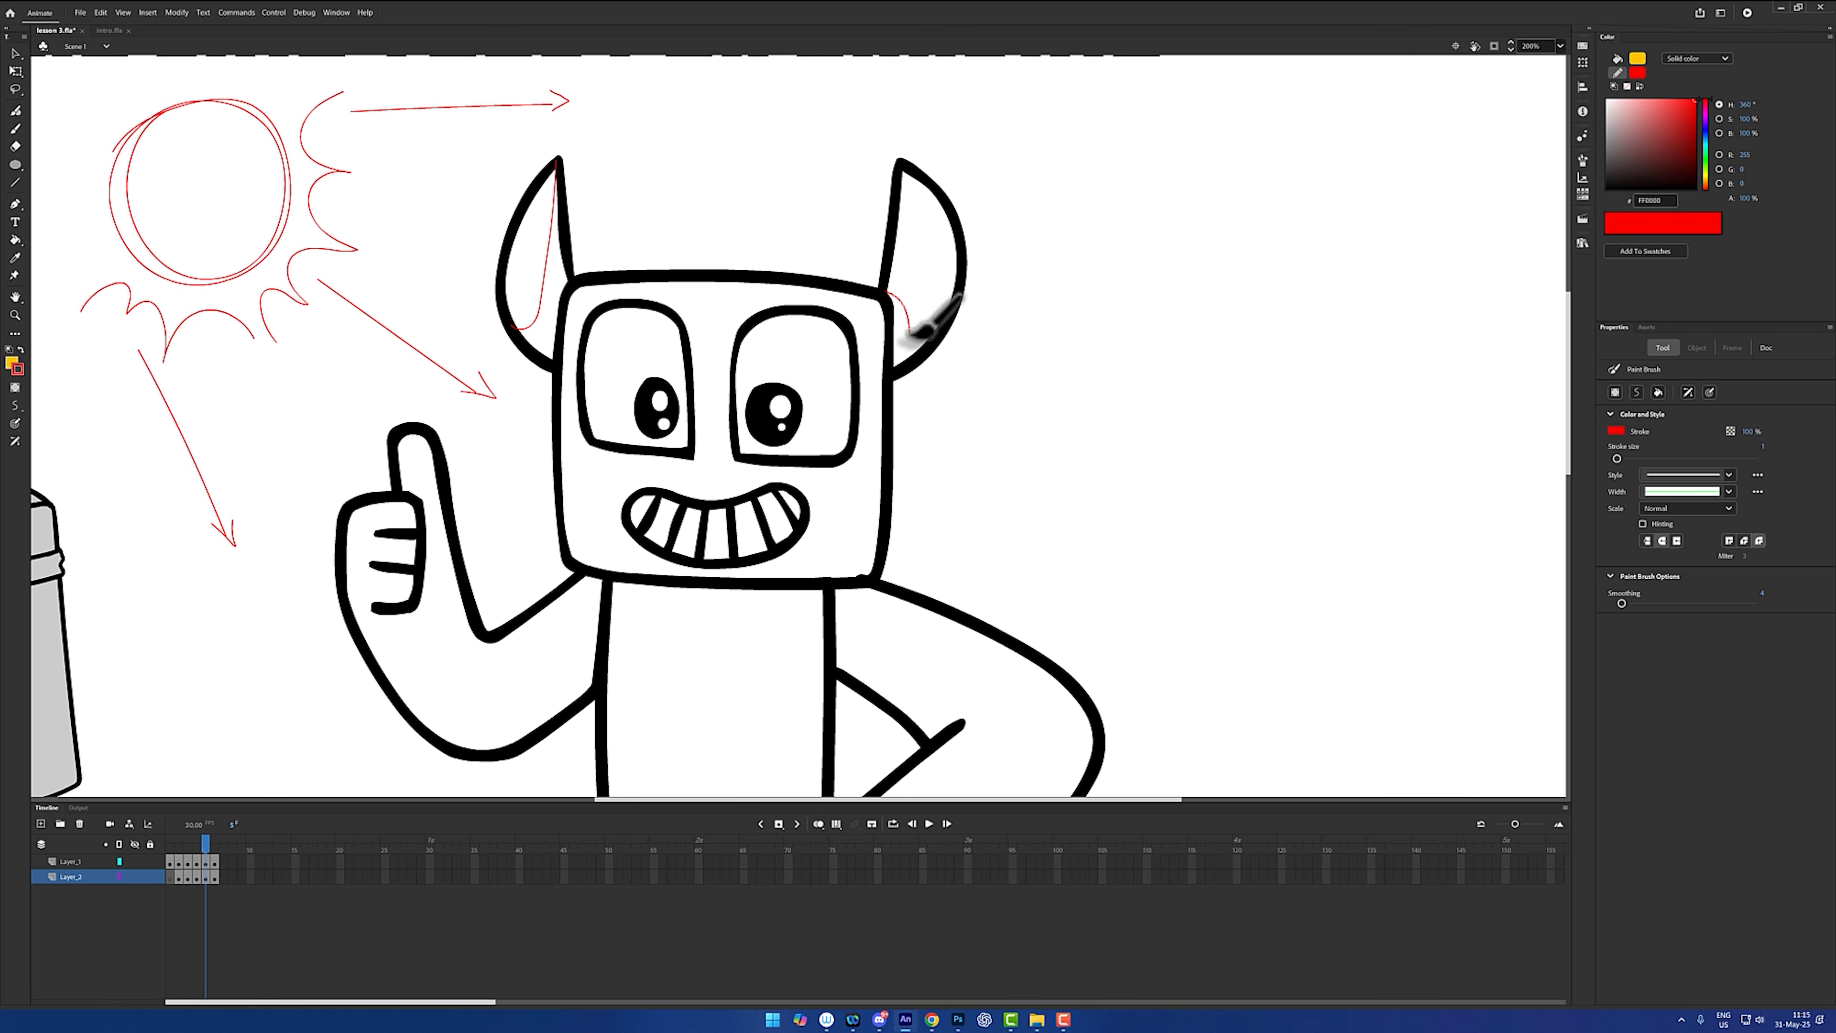
{"action": "left_click_drag", "start_coordinate": [908, 332], "coordinate": [910, 356]}
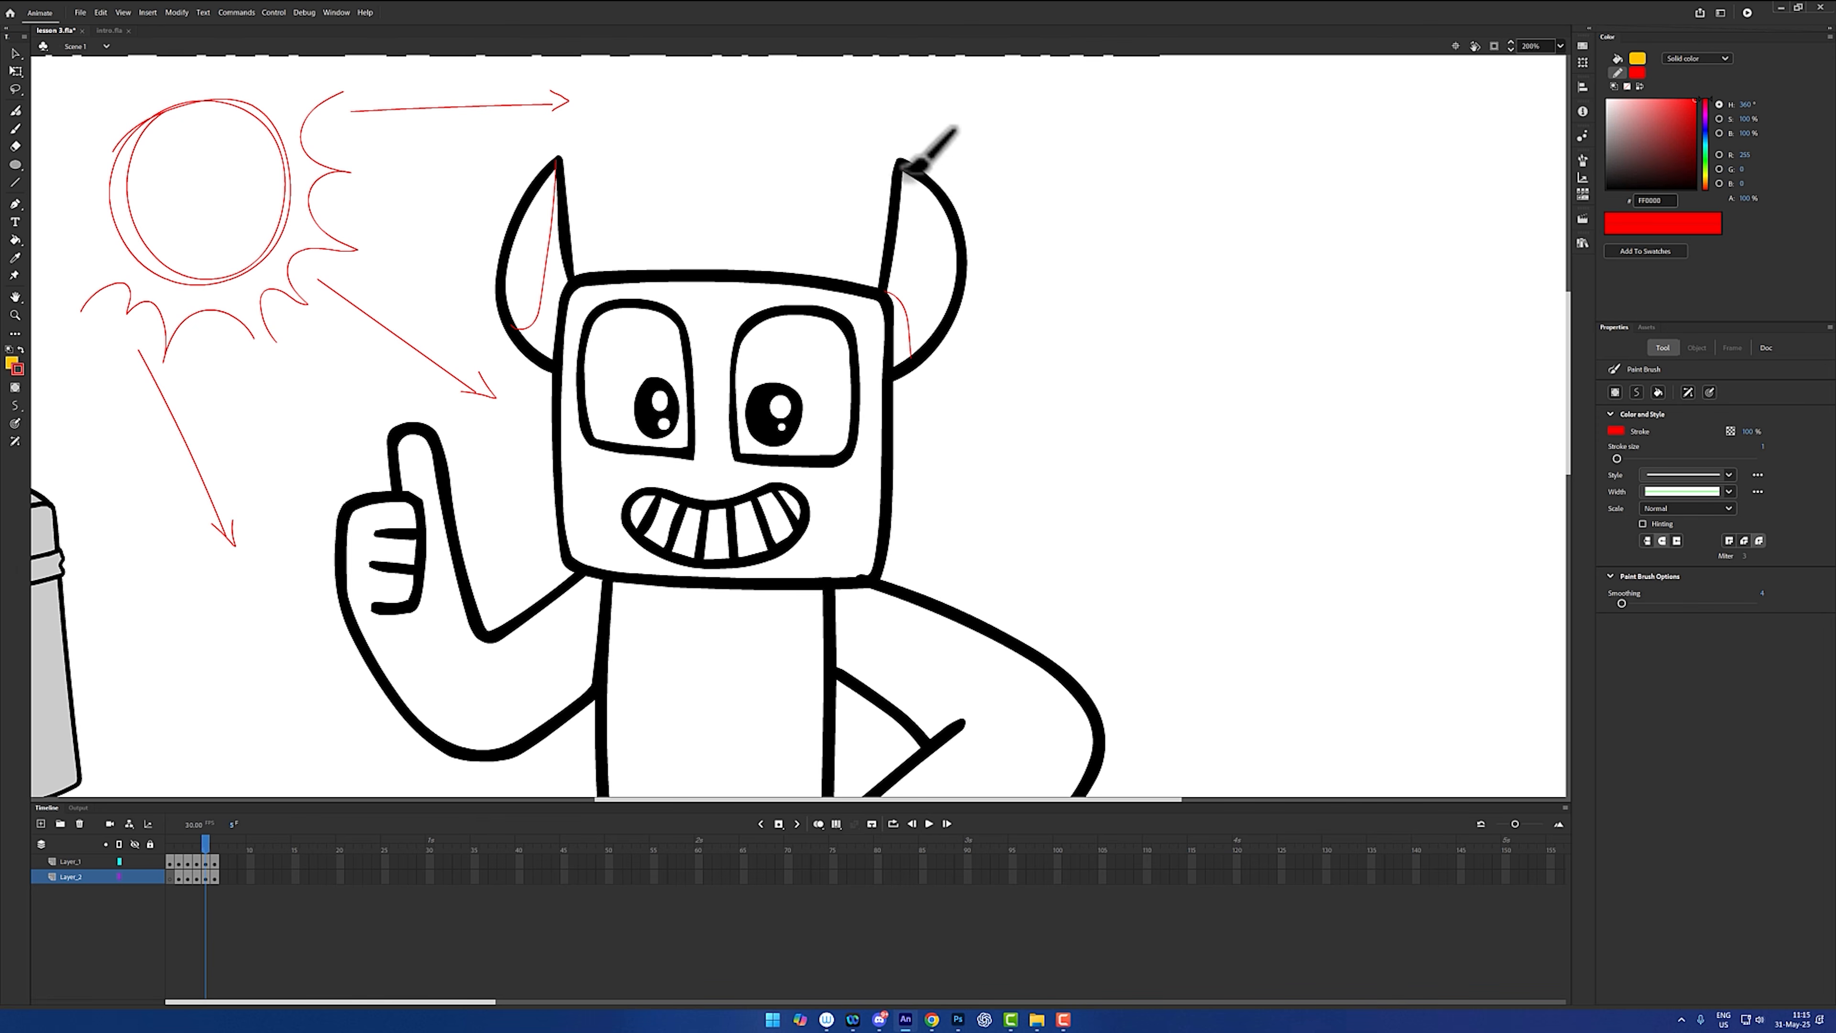
{"action": "mouse_move", "coordinate": [902, 163]}
{"action": "left_mouse_down"}
{"action": "mouse_move", "coordinate": [927, 242]}
{"action": "mouse_move", "coordinate": [912, 308]}
{"action": "left_mouse_up"}
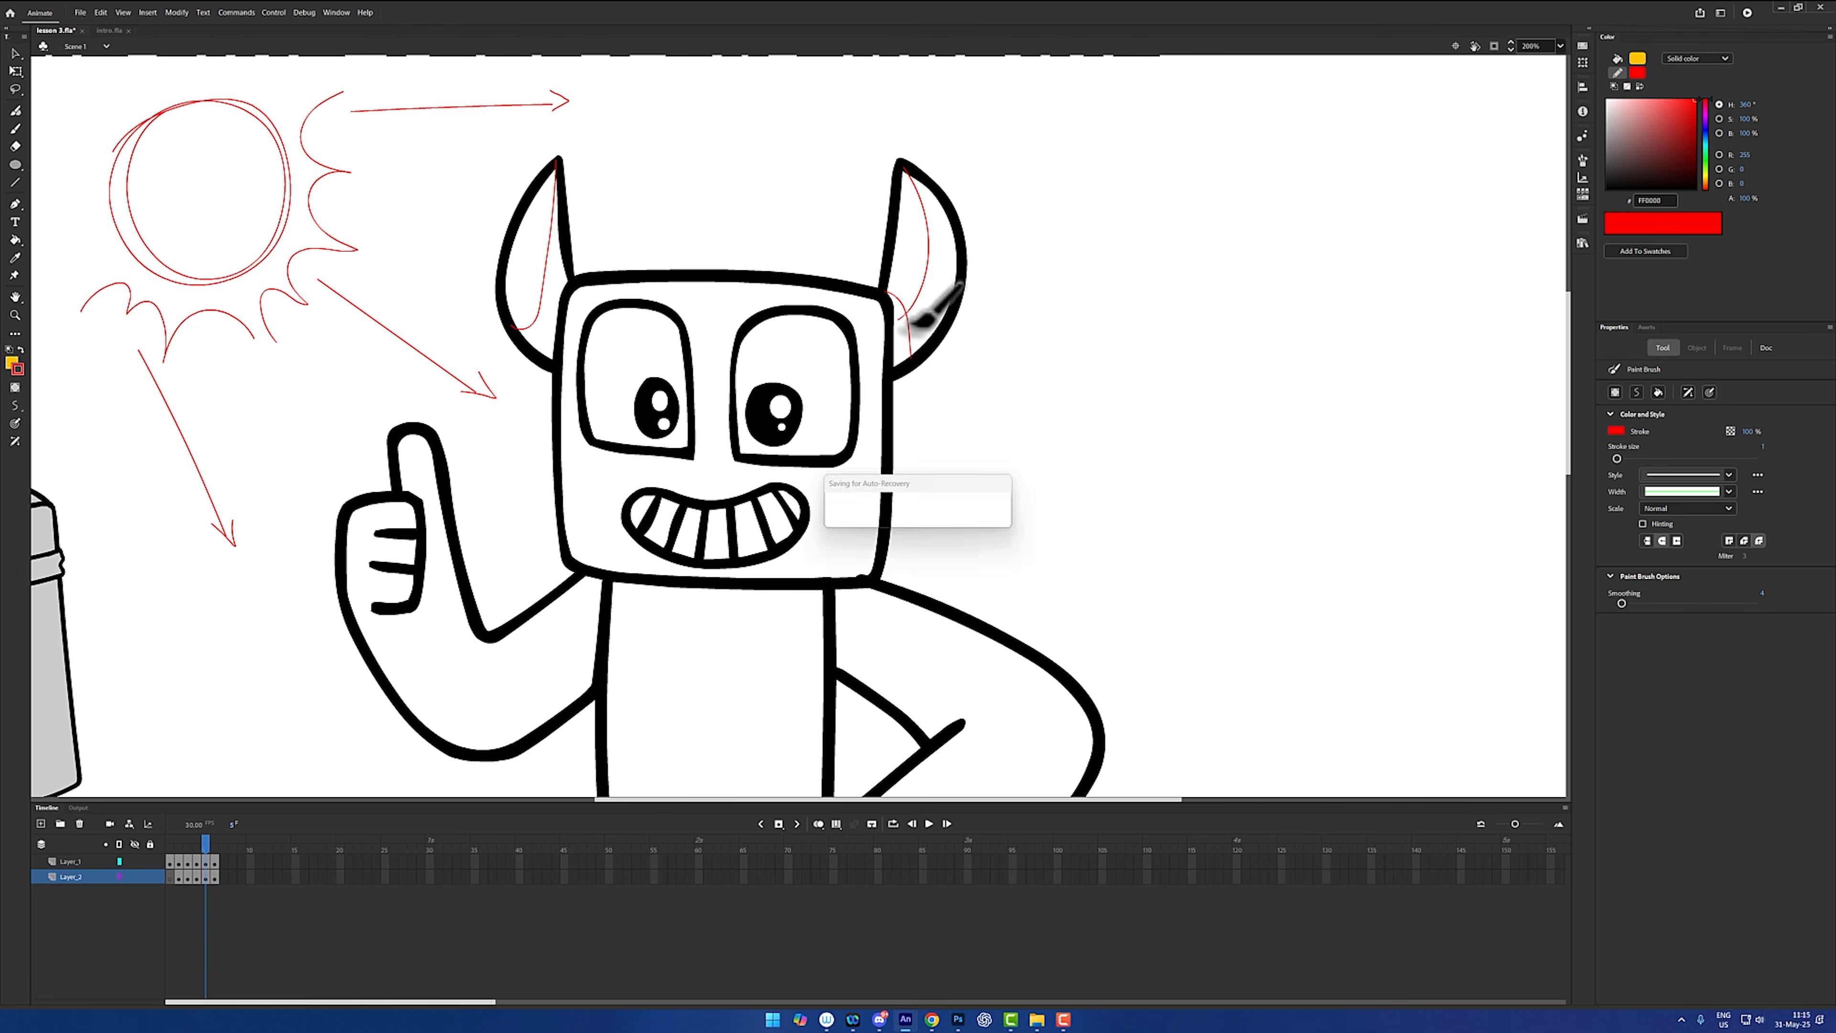
- Delete the overshooting shading line segments near the base of the right horn
{"action": "key", "text": "v"}
{"action": "left_click", "coordinate": [910, 354]}
{"action": "key", "text": "Delete"}
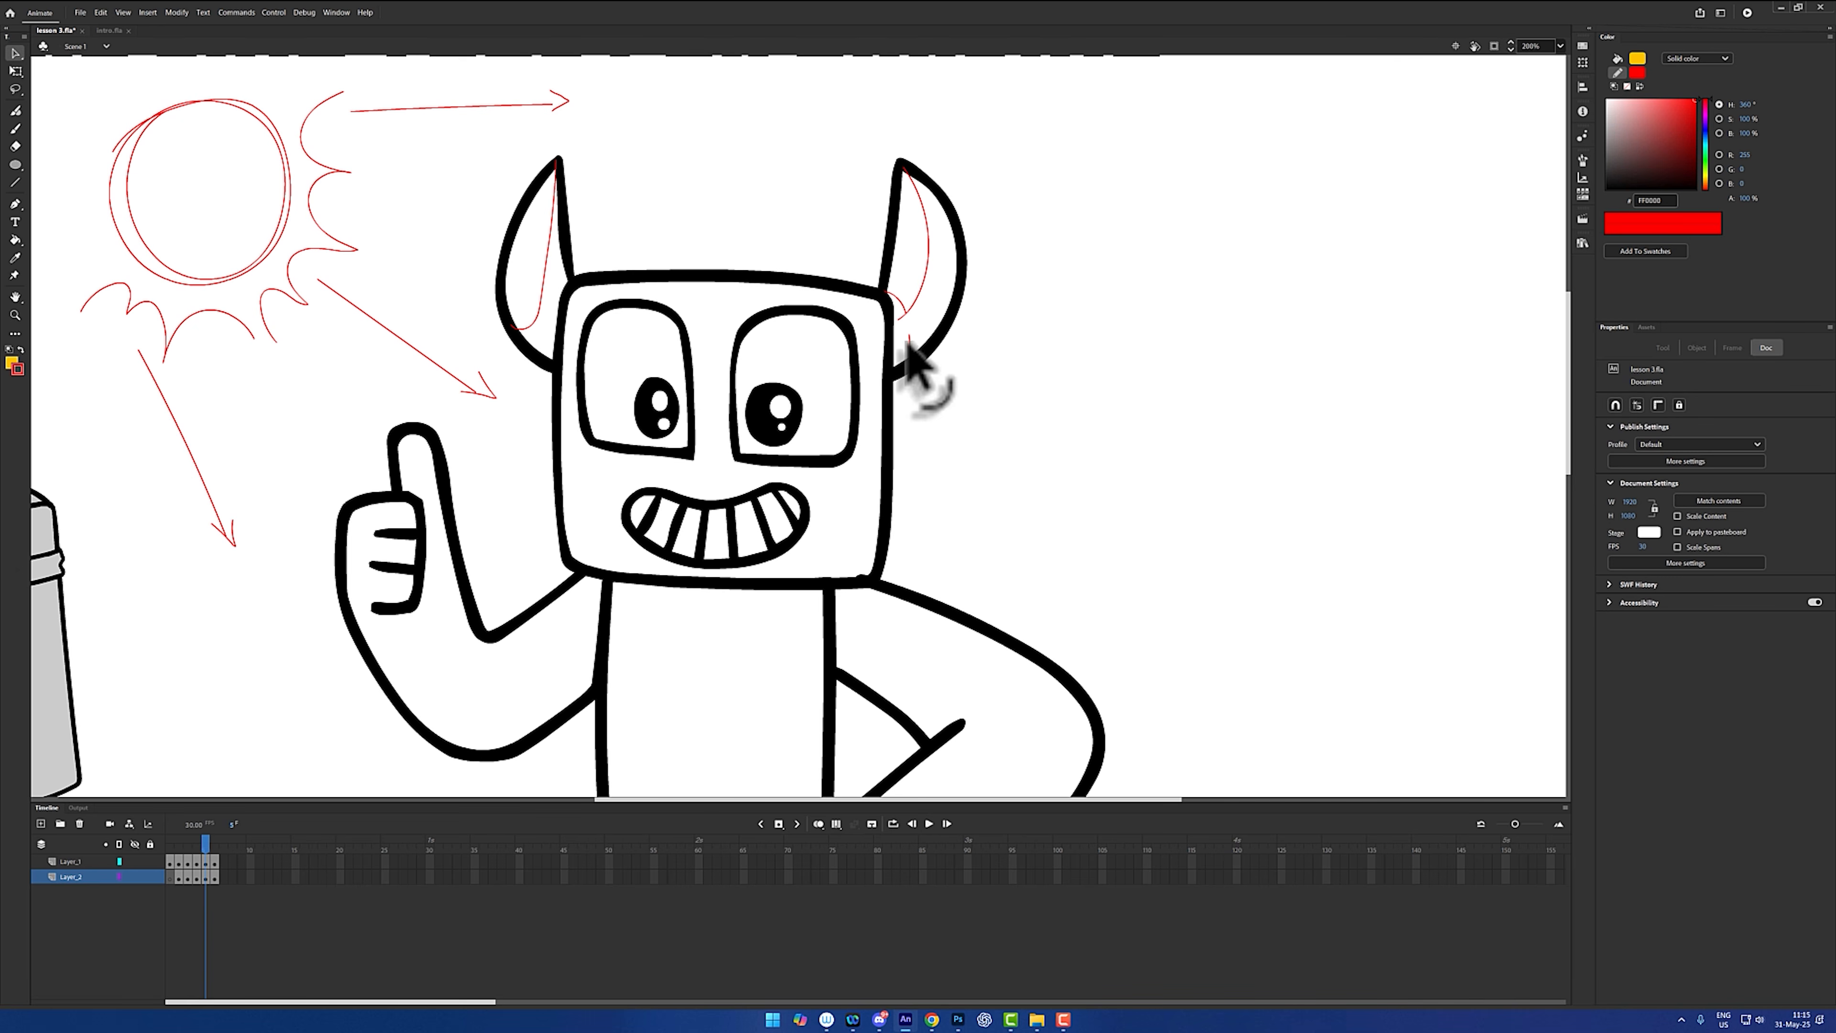
{"action": "left_click", "coordinate": [910, 343]}
{"action": "key", "text": "Delete"}
{"action": "left_click", "coordinate": [902, 317]}
{"action": "key", "text": "Delete"}
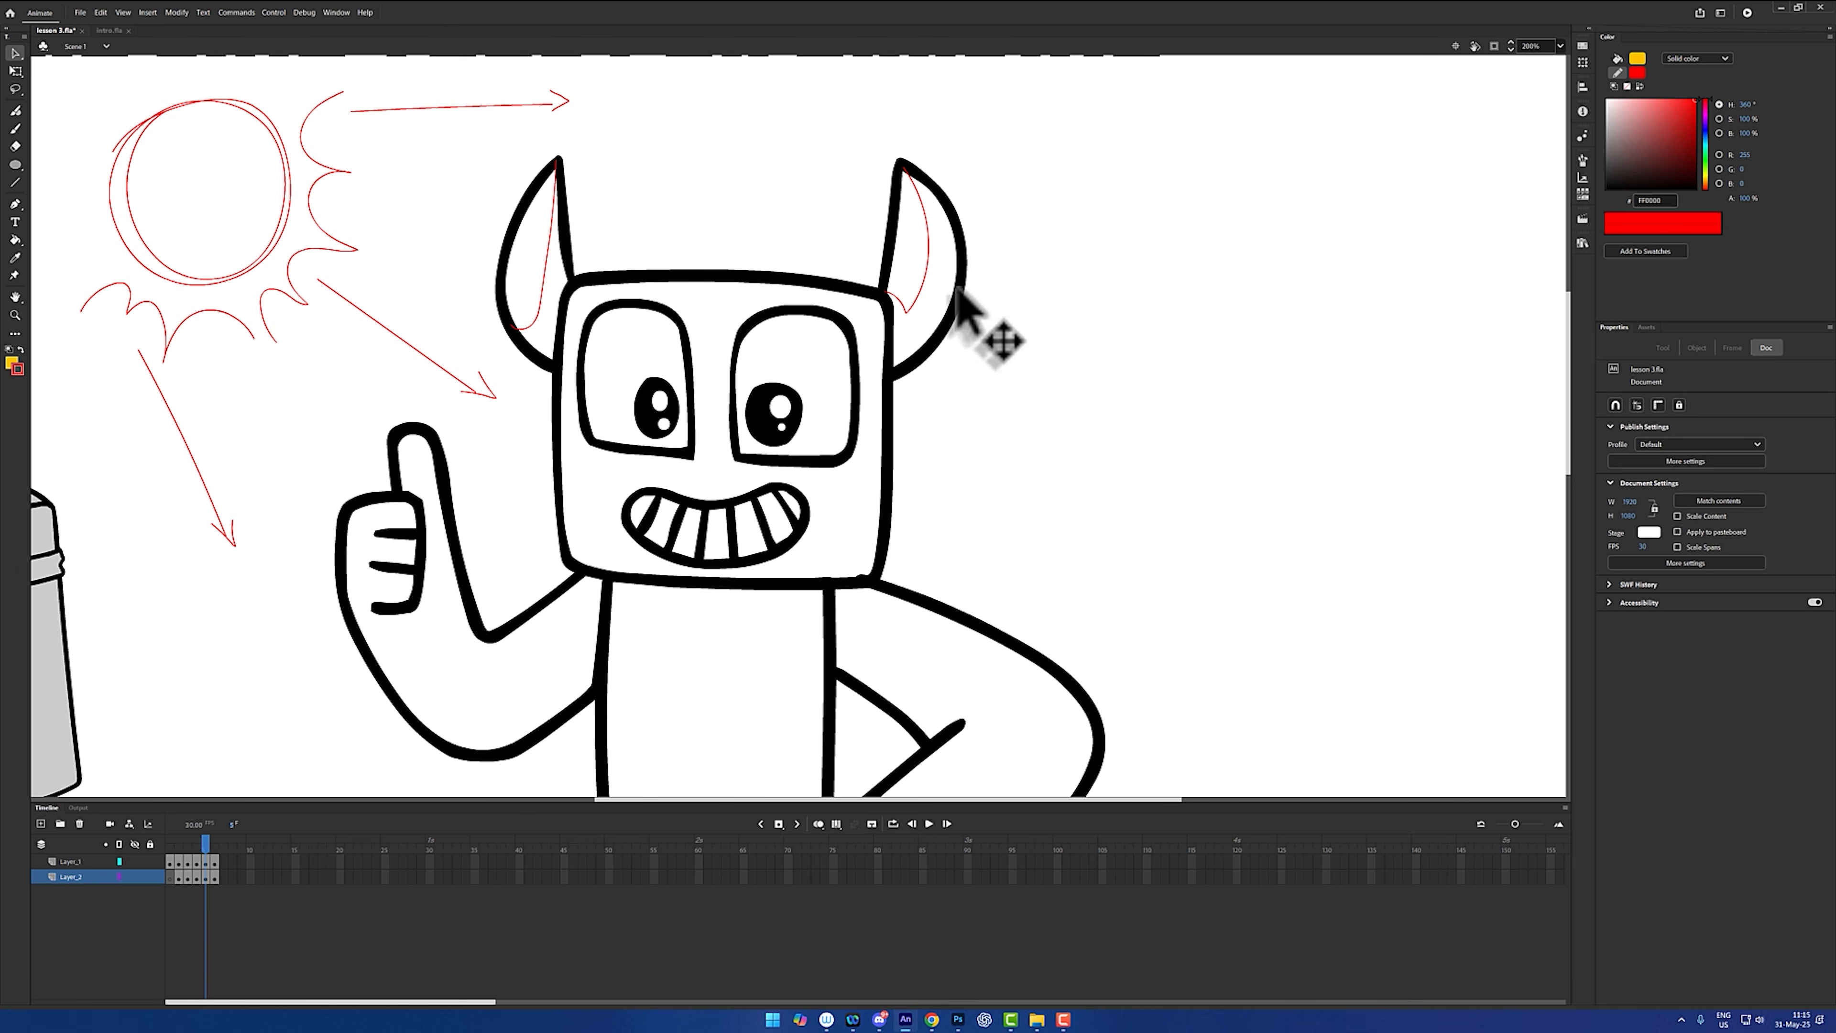
- Mark the shadow area inside each horn with a small red x using the Paint Brush
{"action": "key", "text": "y"}
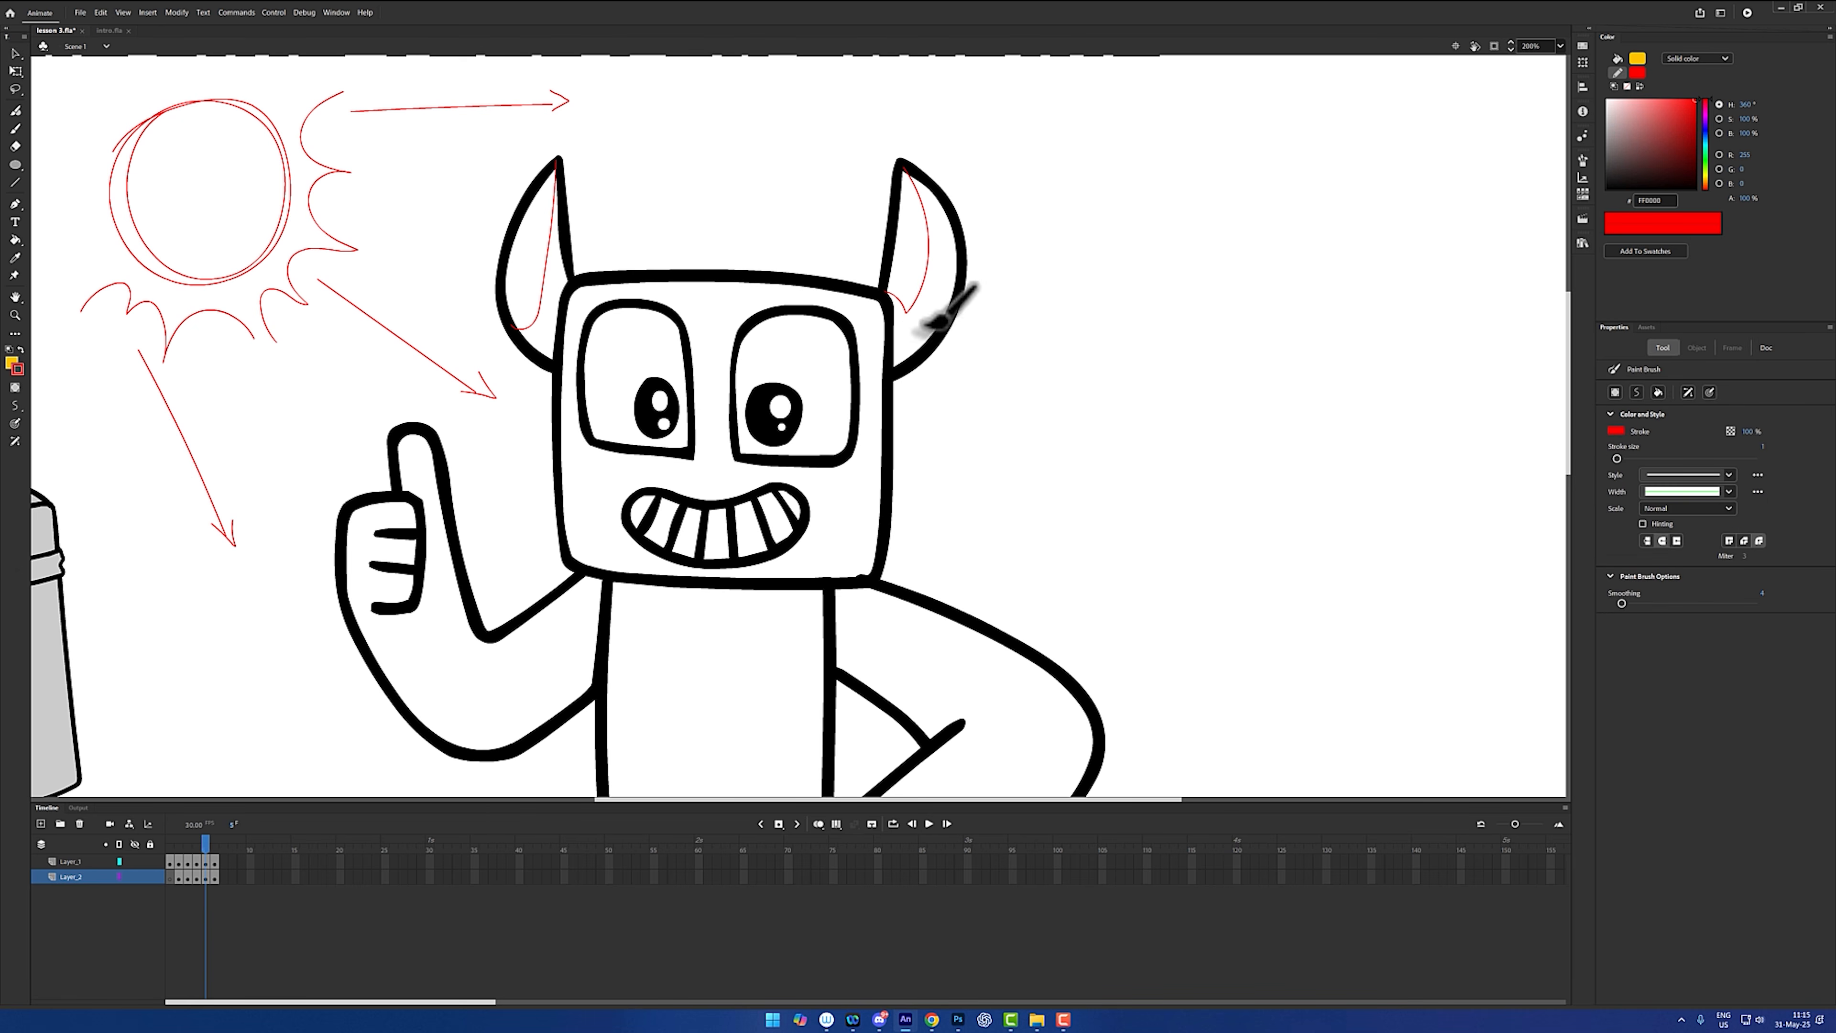
{"action": "left_click_drag", "start_coordinate": [925, 298], "coordinate": [925, 315]}
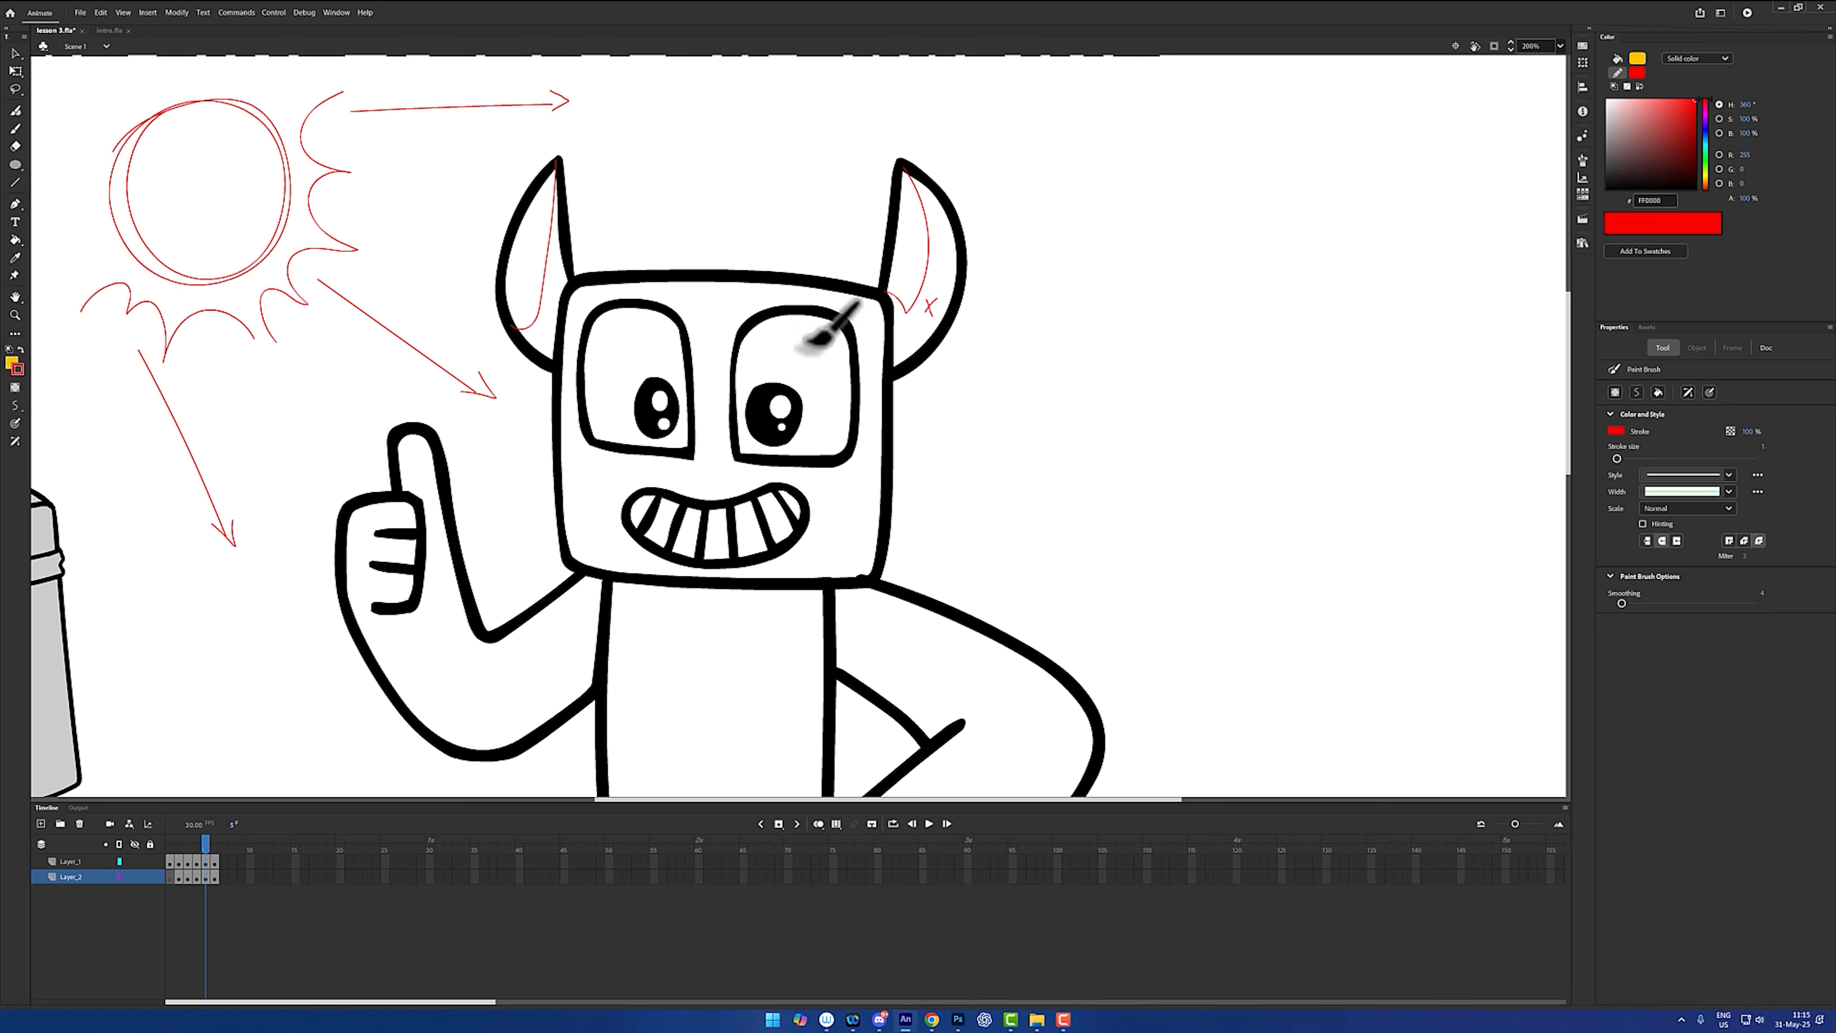
{"action": "left_click_drag", "start_coordinate": [548, 276], "coordinate": [558, 289]}
{"action": "left_click_drag", "start_coordinate": [558, 276], "coordinate": [548, 289]}
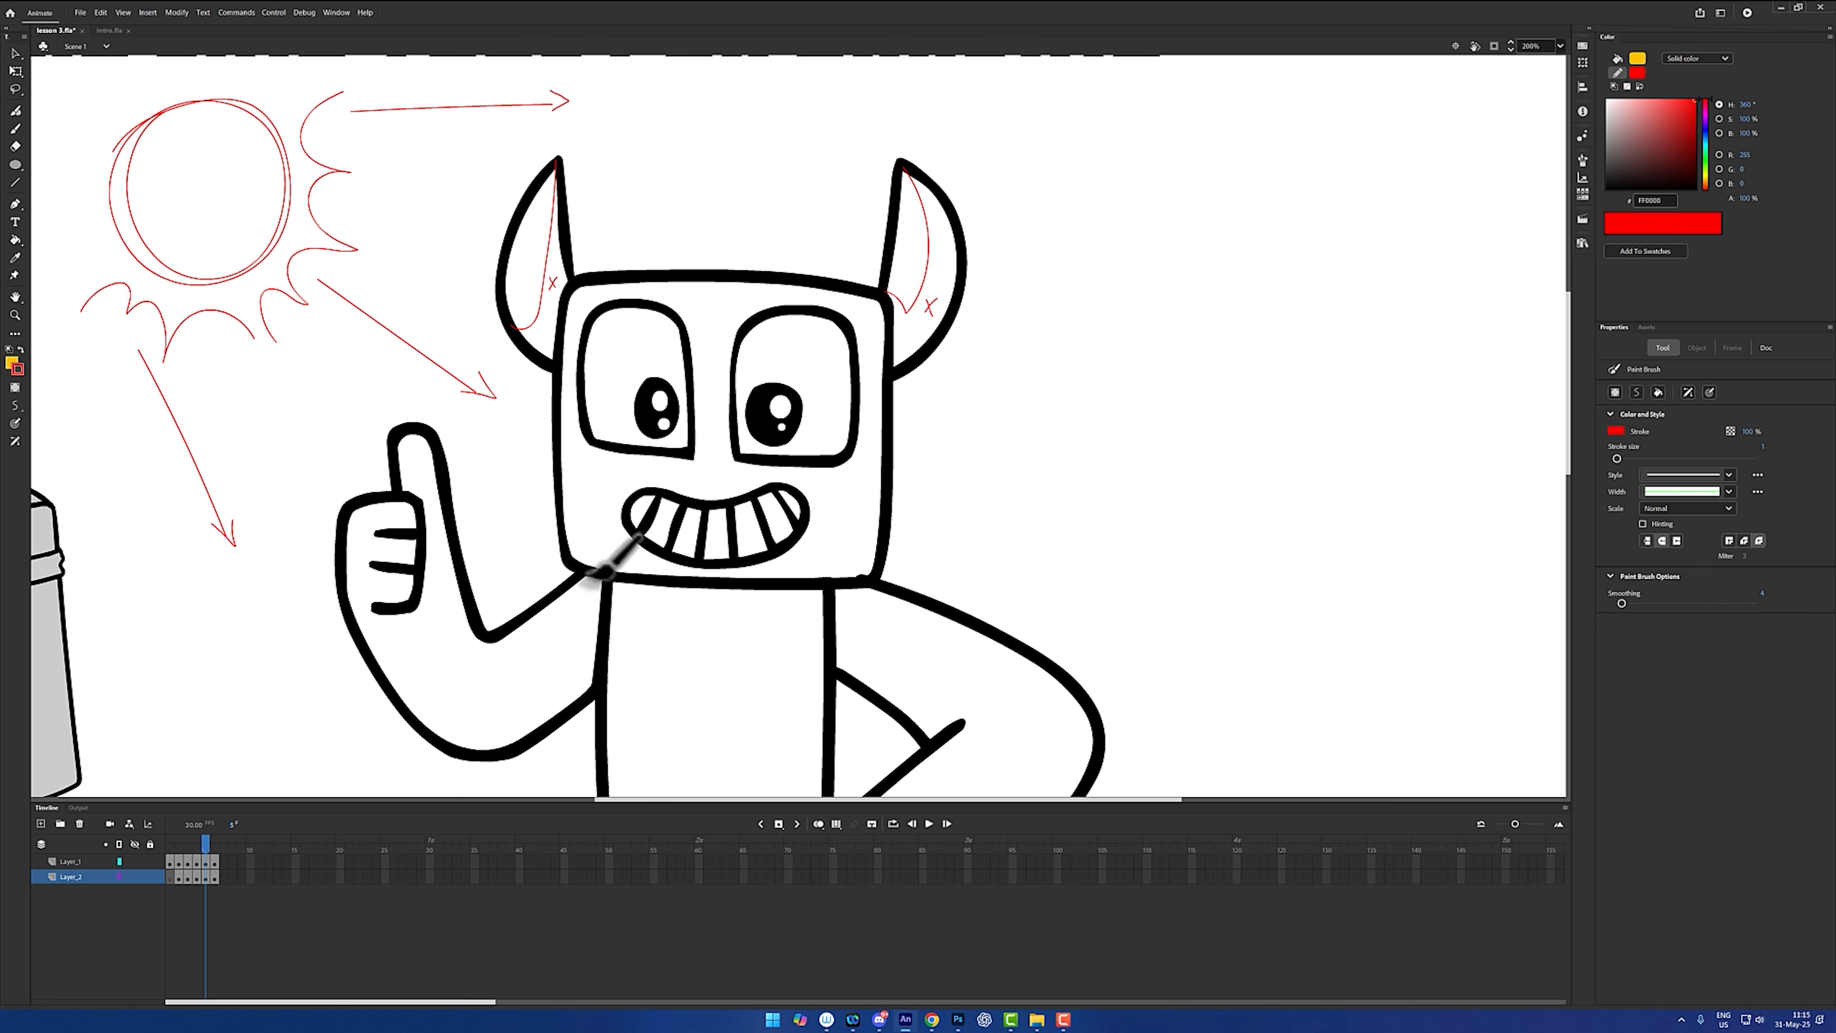
- Draw shading lines inside the head's bottom and right edges, marked with an x, and inside the mouth and both eyes
{"action": "mouse_move", "coordinate": [639, 563]}
{"action": "left_mouse_down"}
{"action": "mouse_move", "coordinate": [798, 565]}
{"action": "mouse_move", "coordinate": [864, 514]}
{"action": "mouse_move", "coordinate": [873, 326]}
{"action": "left_mouse_up"}
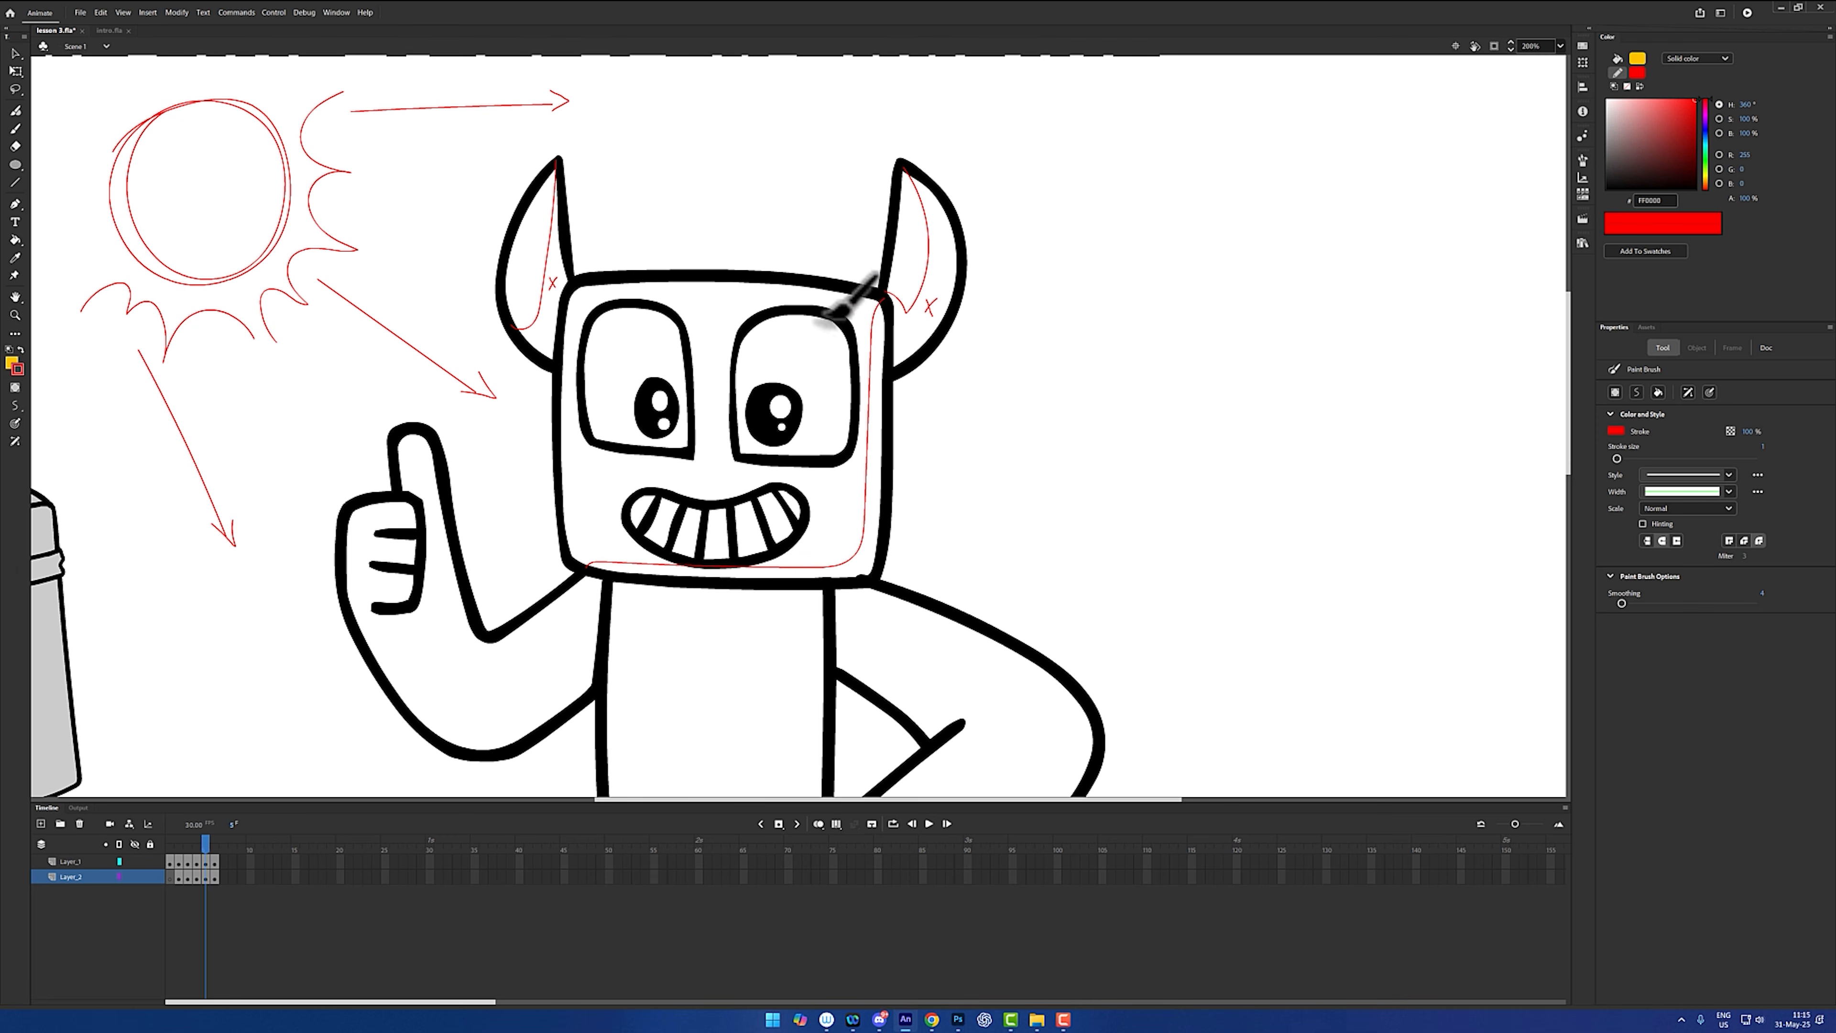
{"action": "left_click_drag", "start_coordinate": [865, 558], "coordinate": [858, 567]}
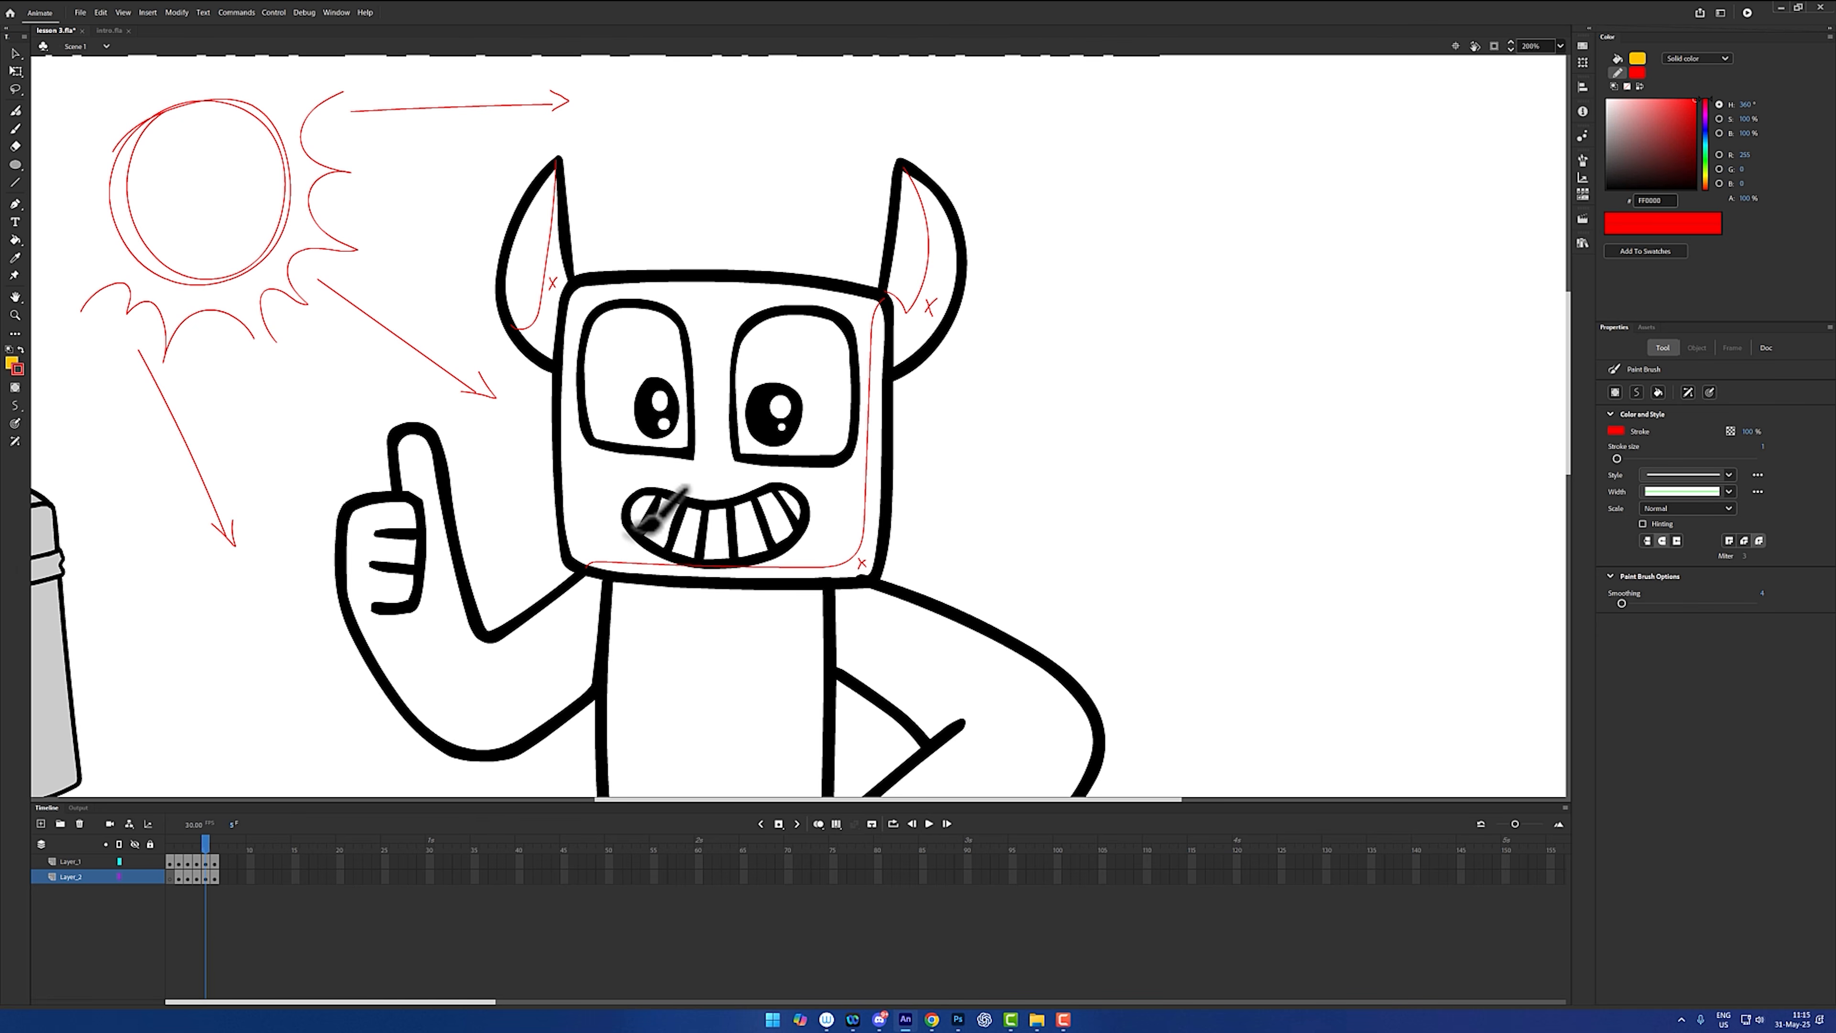
{"action": "left_click_drag", "start_coordinate": [682, 510], "coordinate": [782, 485]}
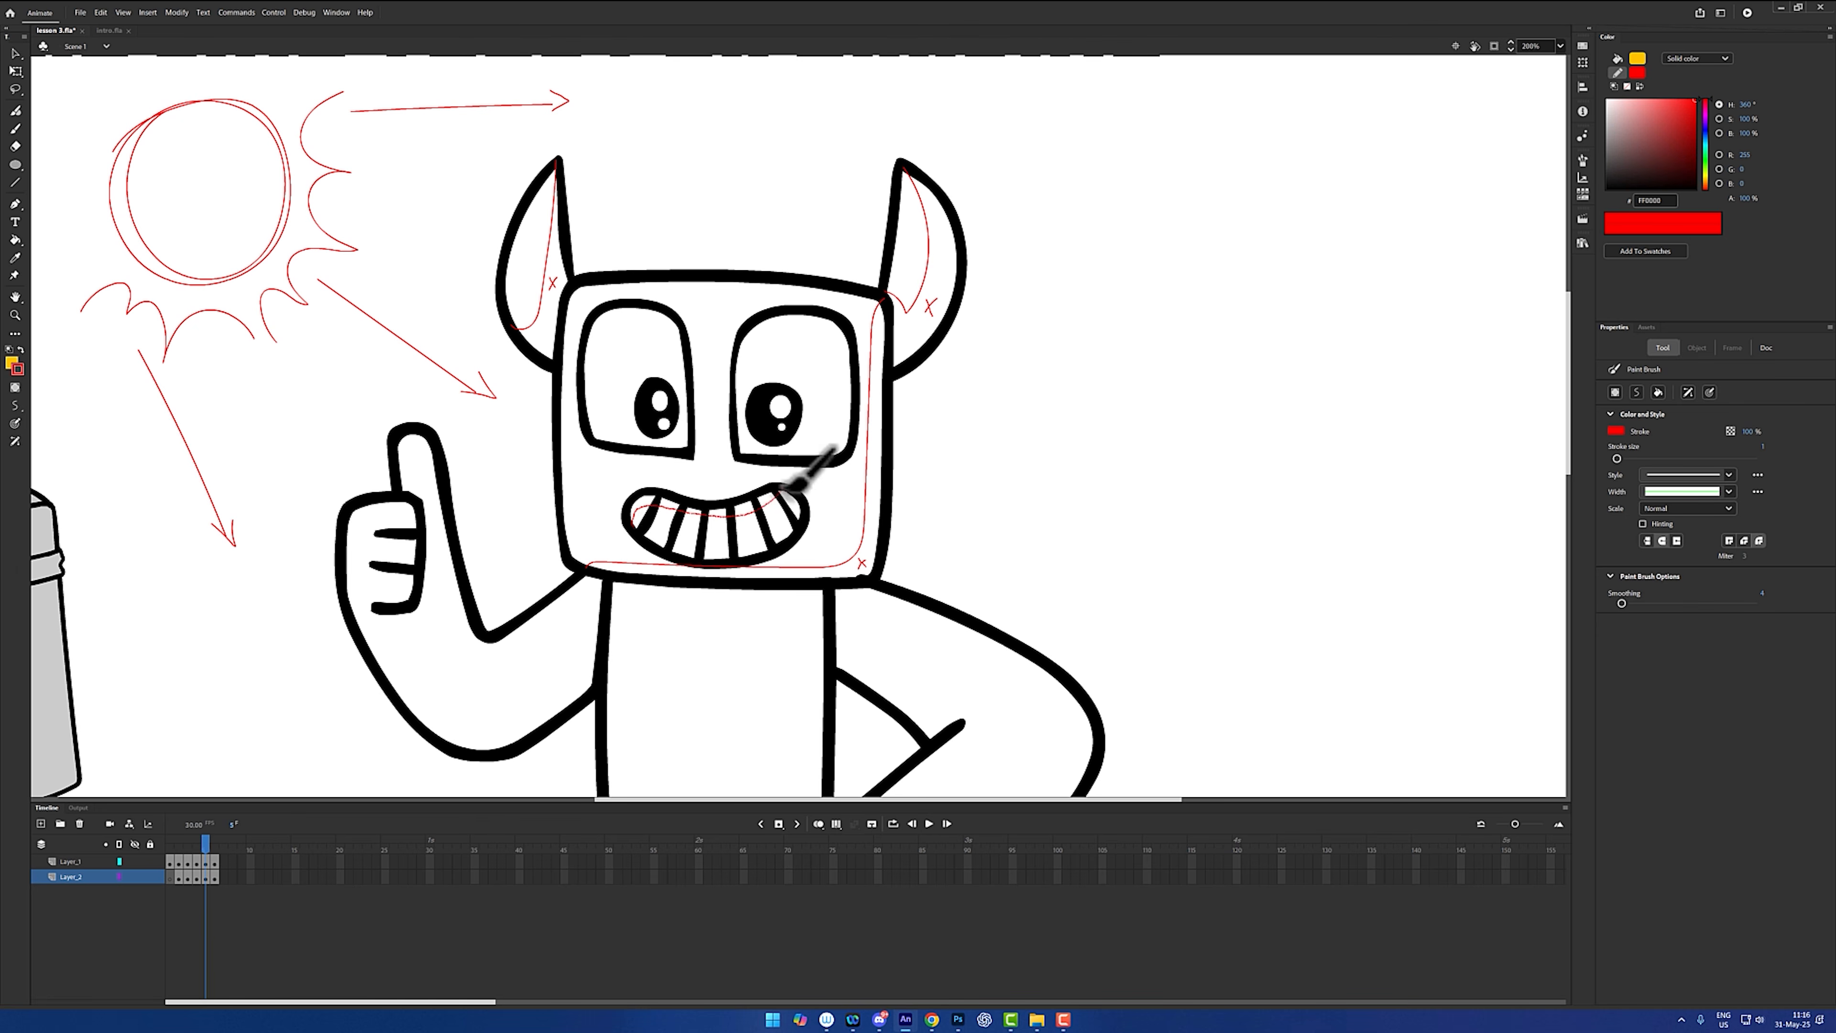
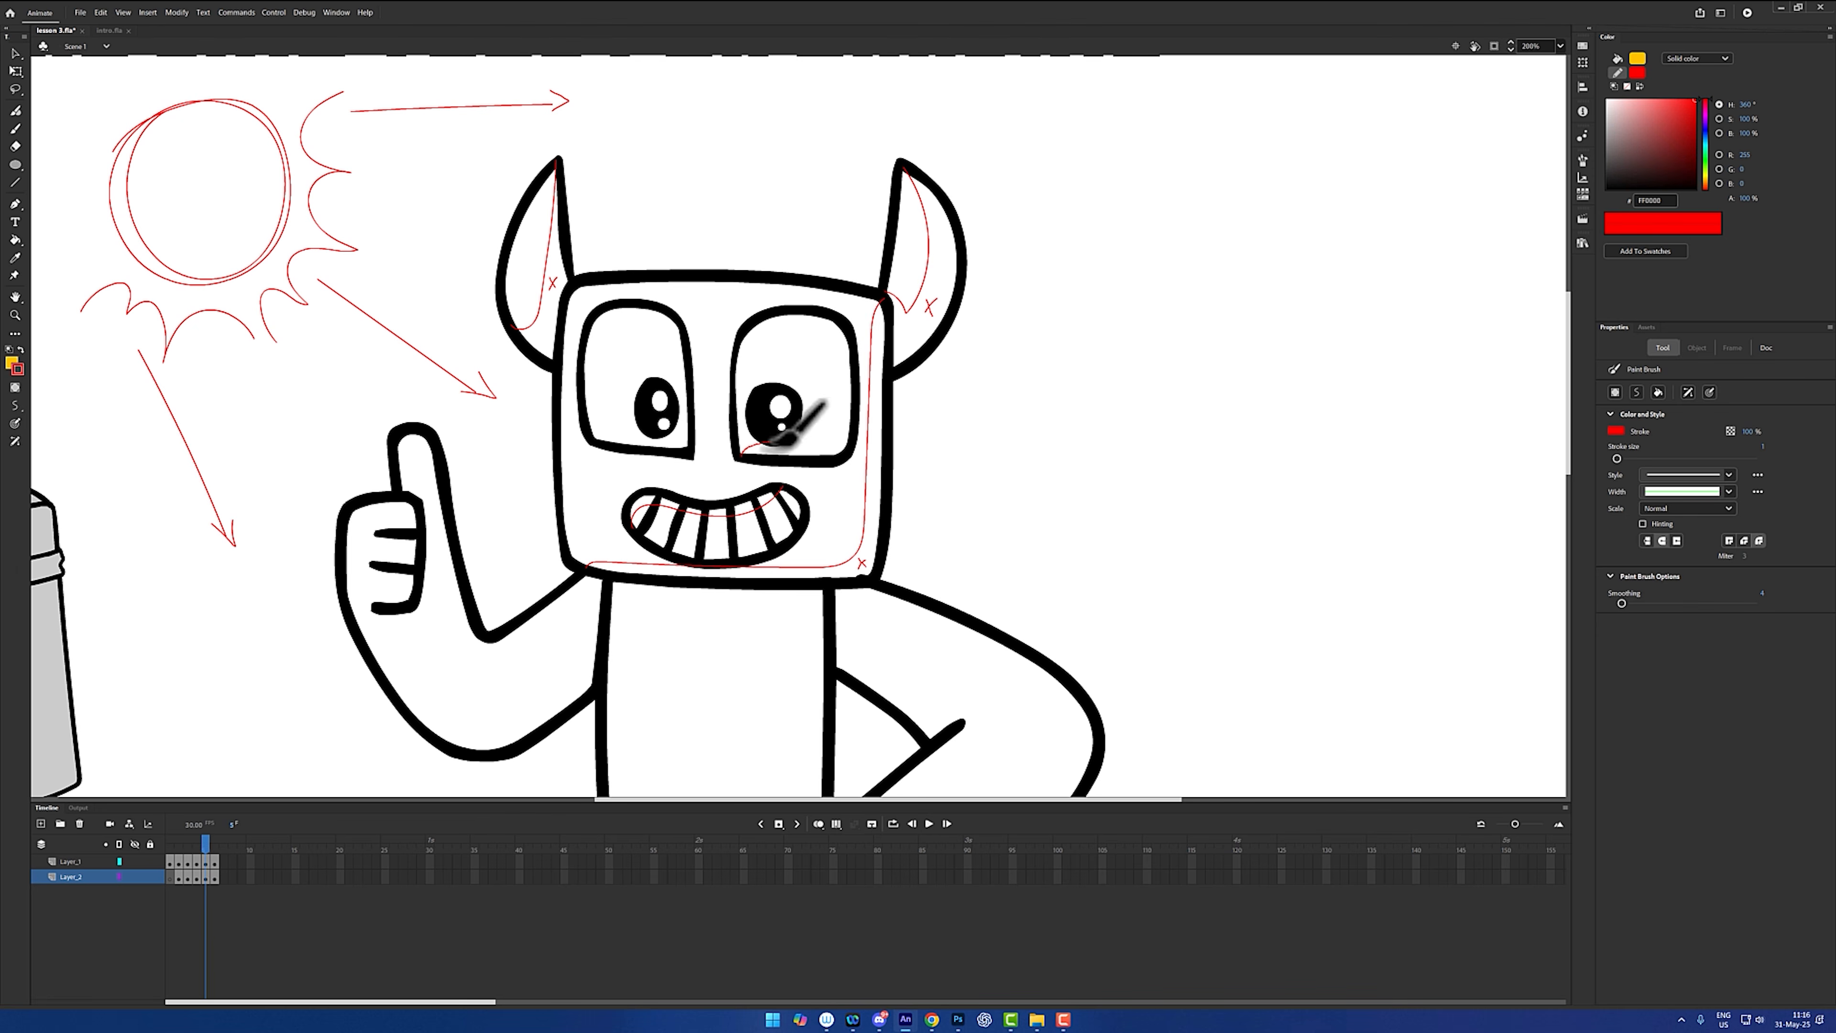
{"action": "mouse_move", "coordinate": [775, 441]}
{"action": "left_mouse_down"}
{"action": "mouse_move", "coordinate": [827, 431]}
{"action": "mouse_move", "coordinate": [848, 335]}
{"action": "left_mouse_up"}
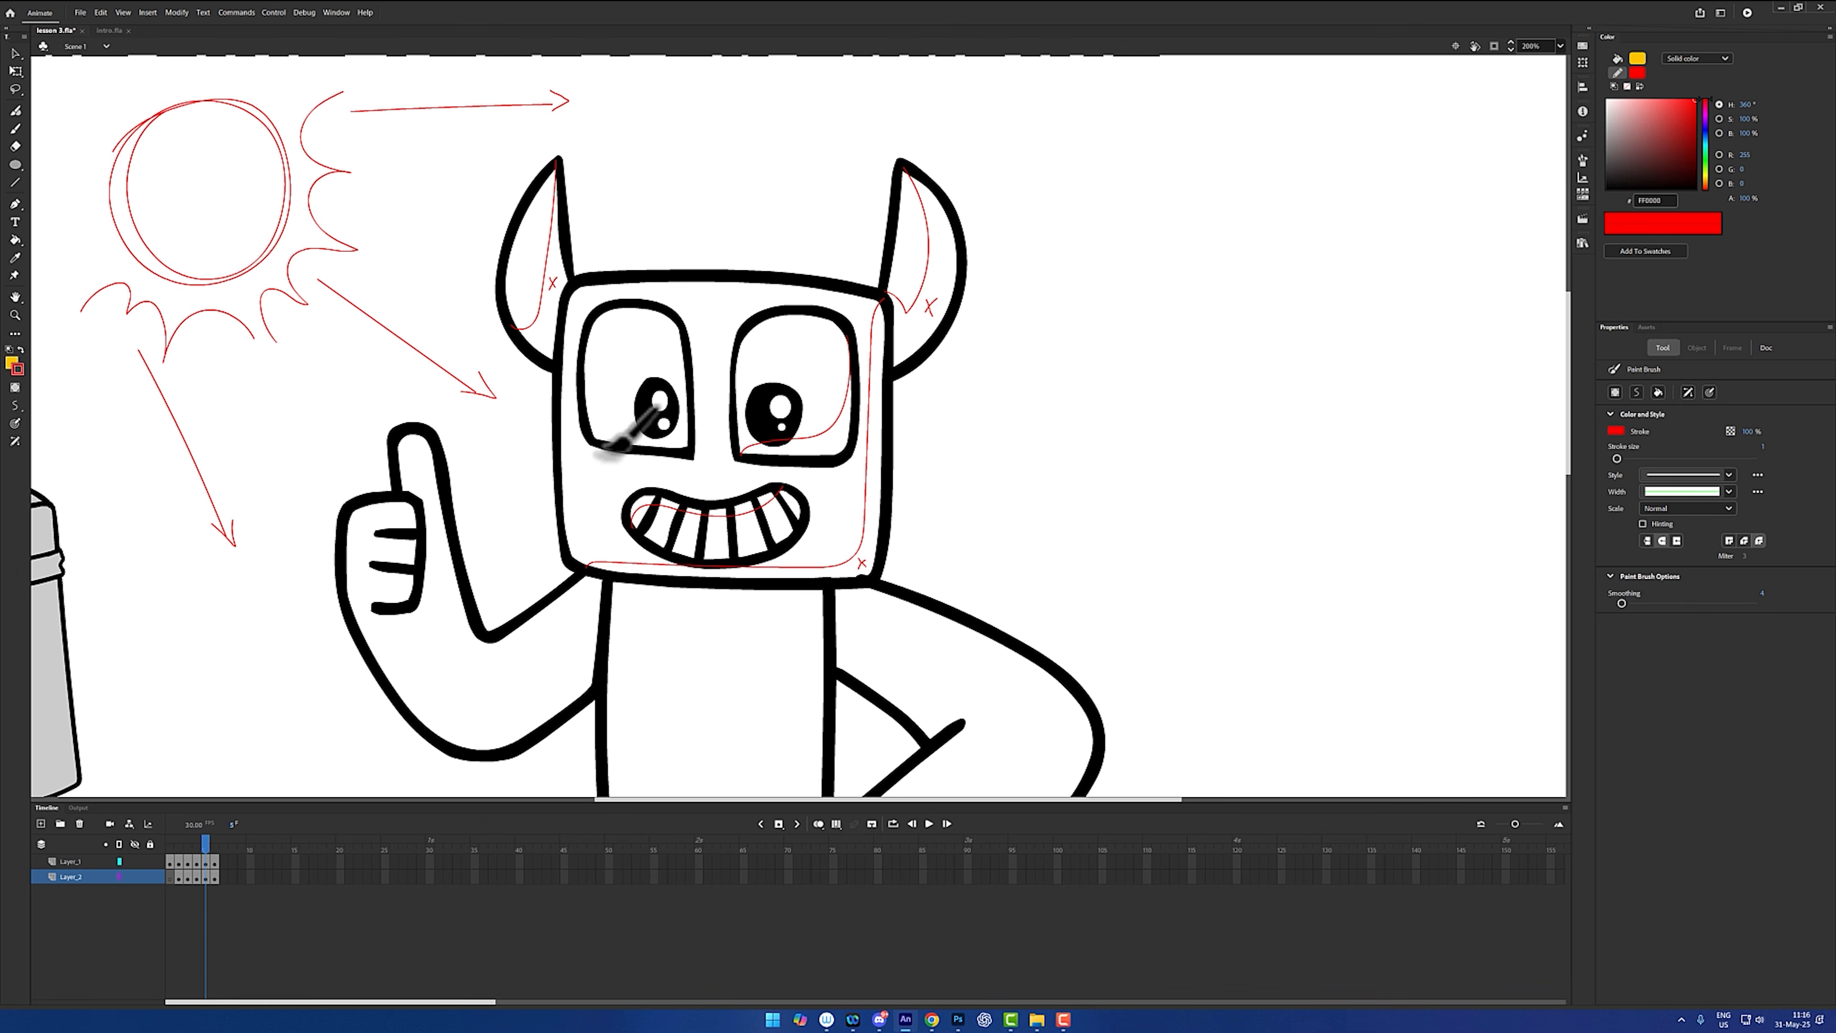
{"action": "left_click_drag", "start_coordinate": [652, 436], "coordinate": [682, 316]}
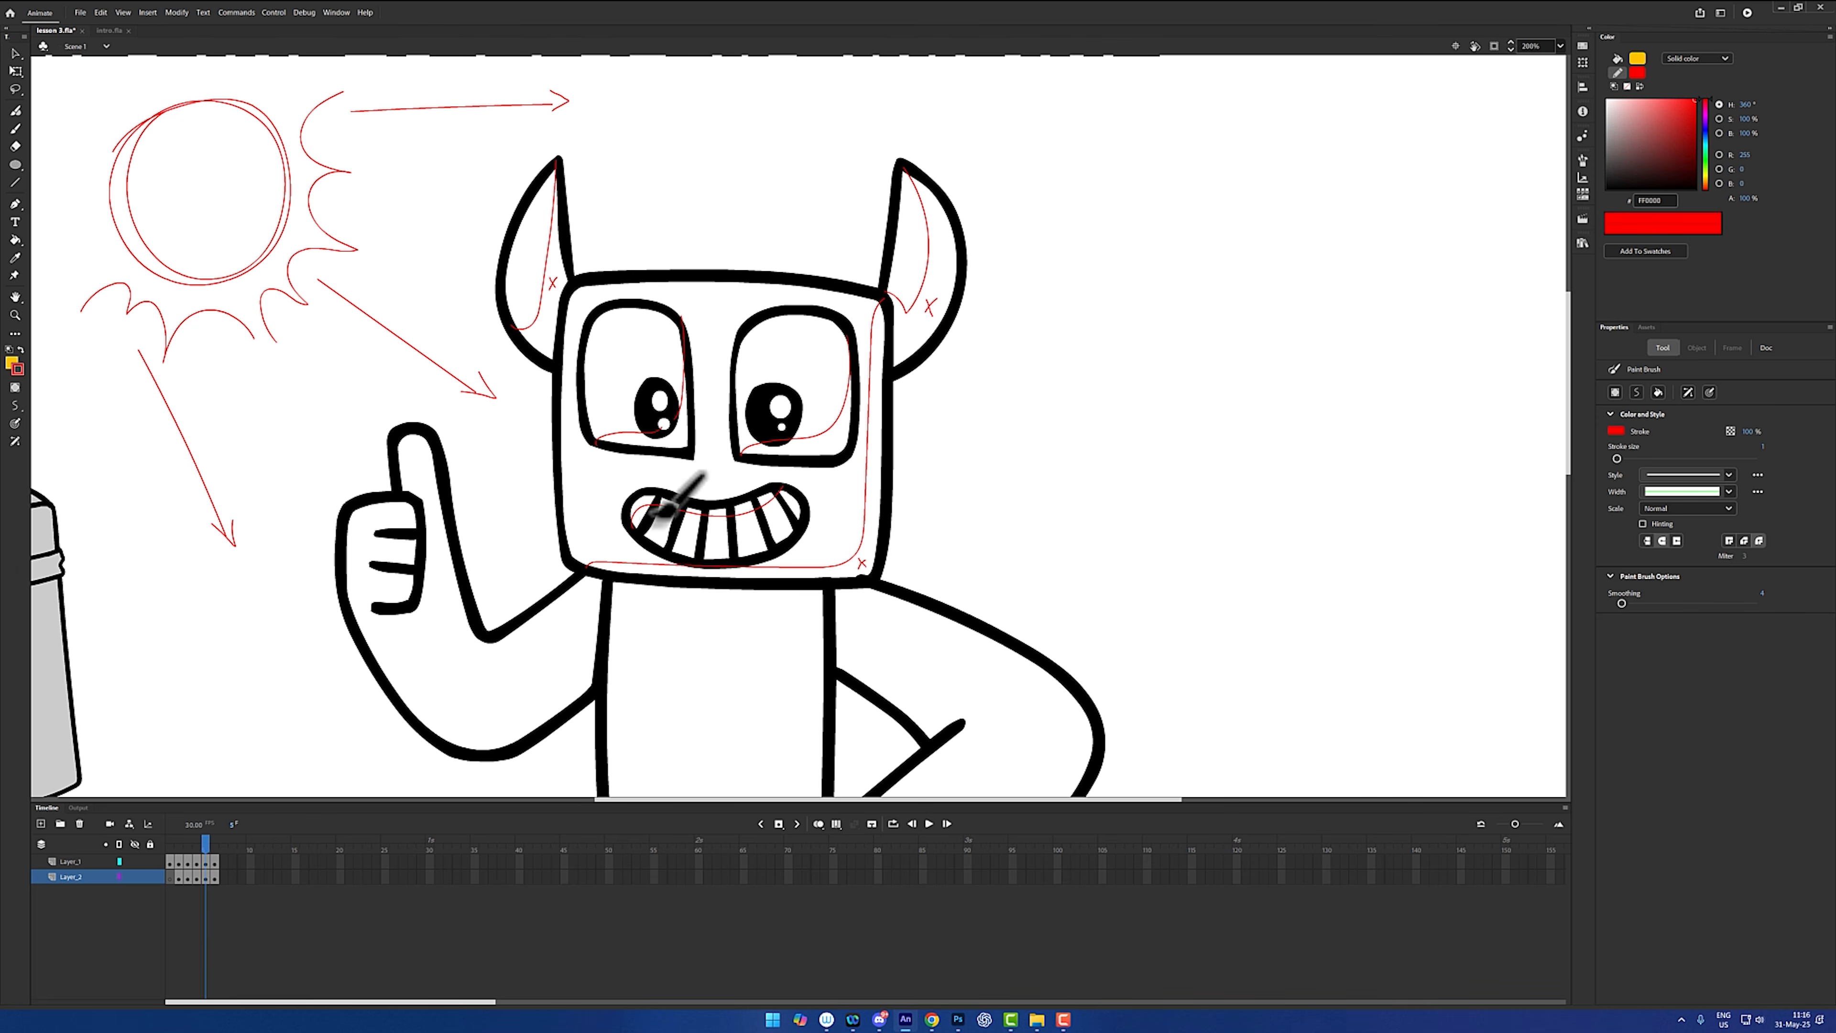
- Draw red shading lines inside the thumbs-up arm, along its underside, around the curled fingers and down the thumb's right side
{"action": "key", "text": "space"}
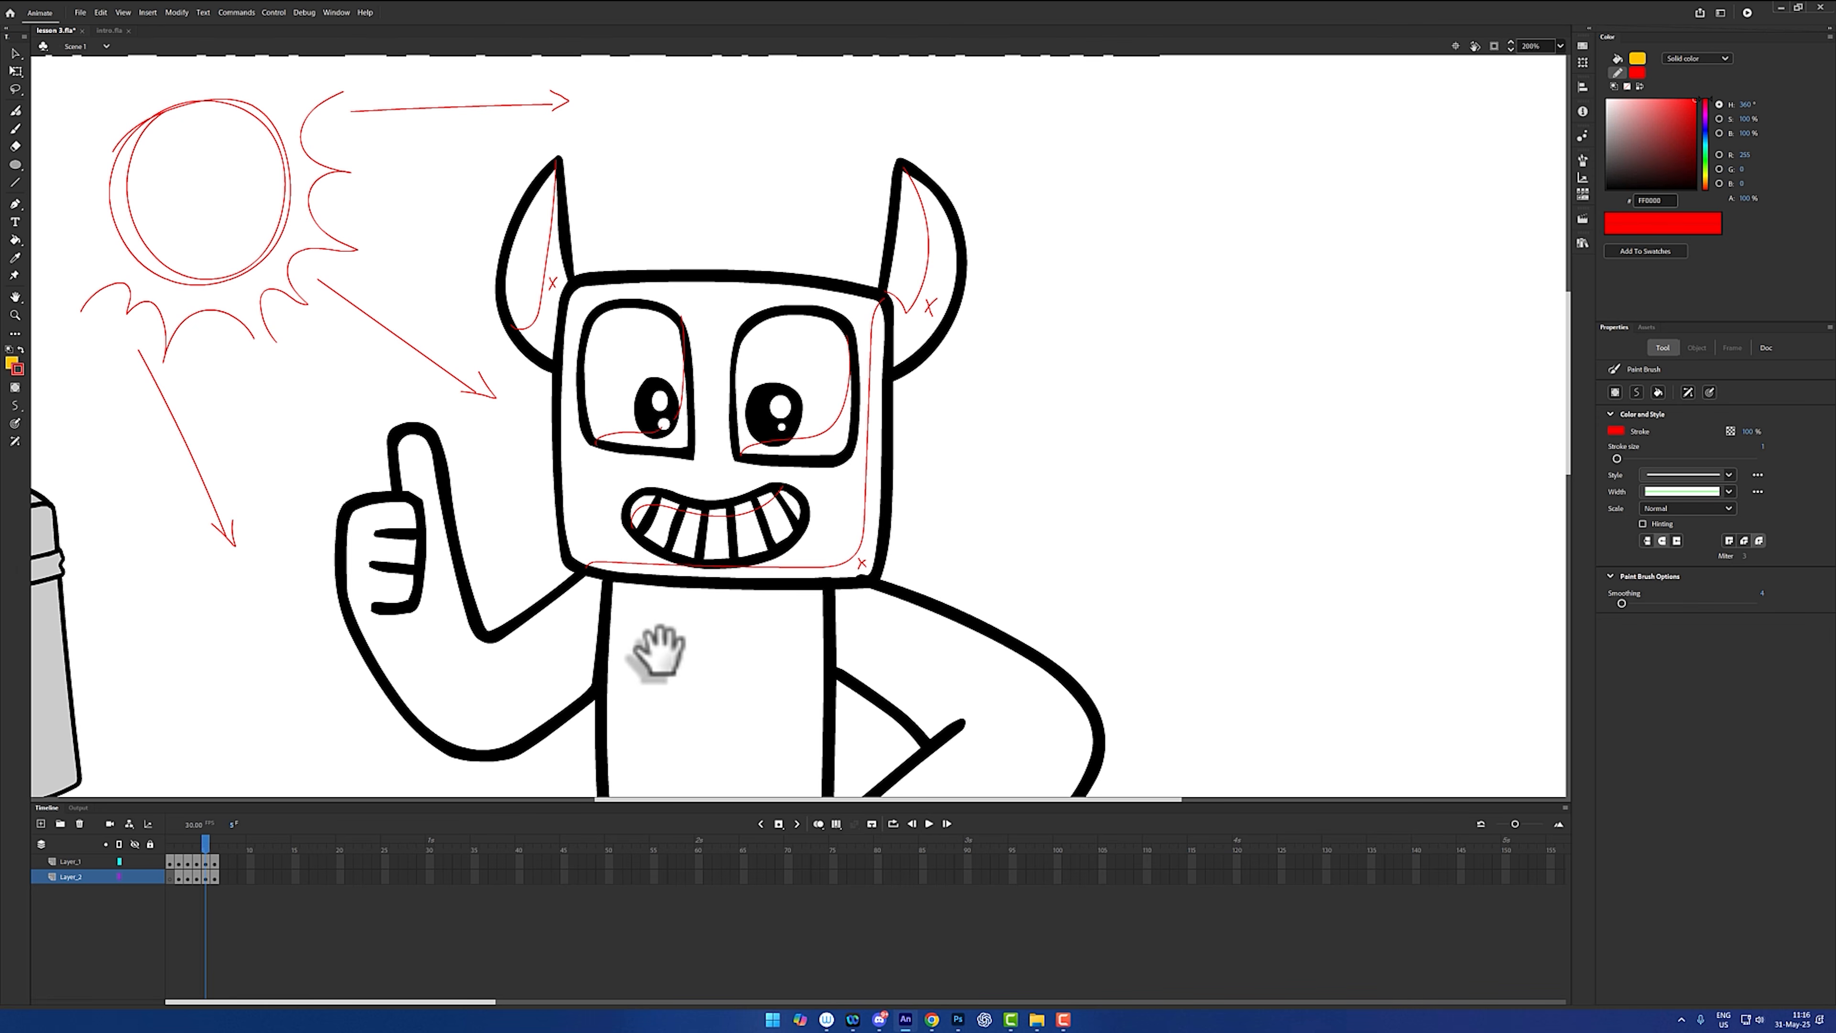
{"action": "left_click_drag", "start_coordinate": [655, 647], "coordinate": [683, 390]}
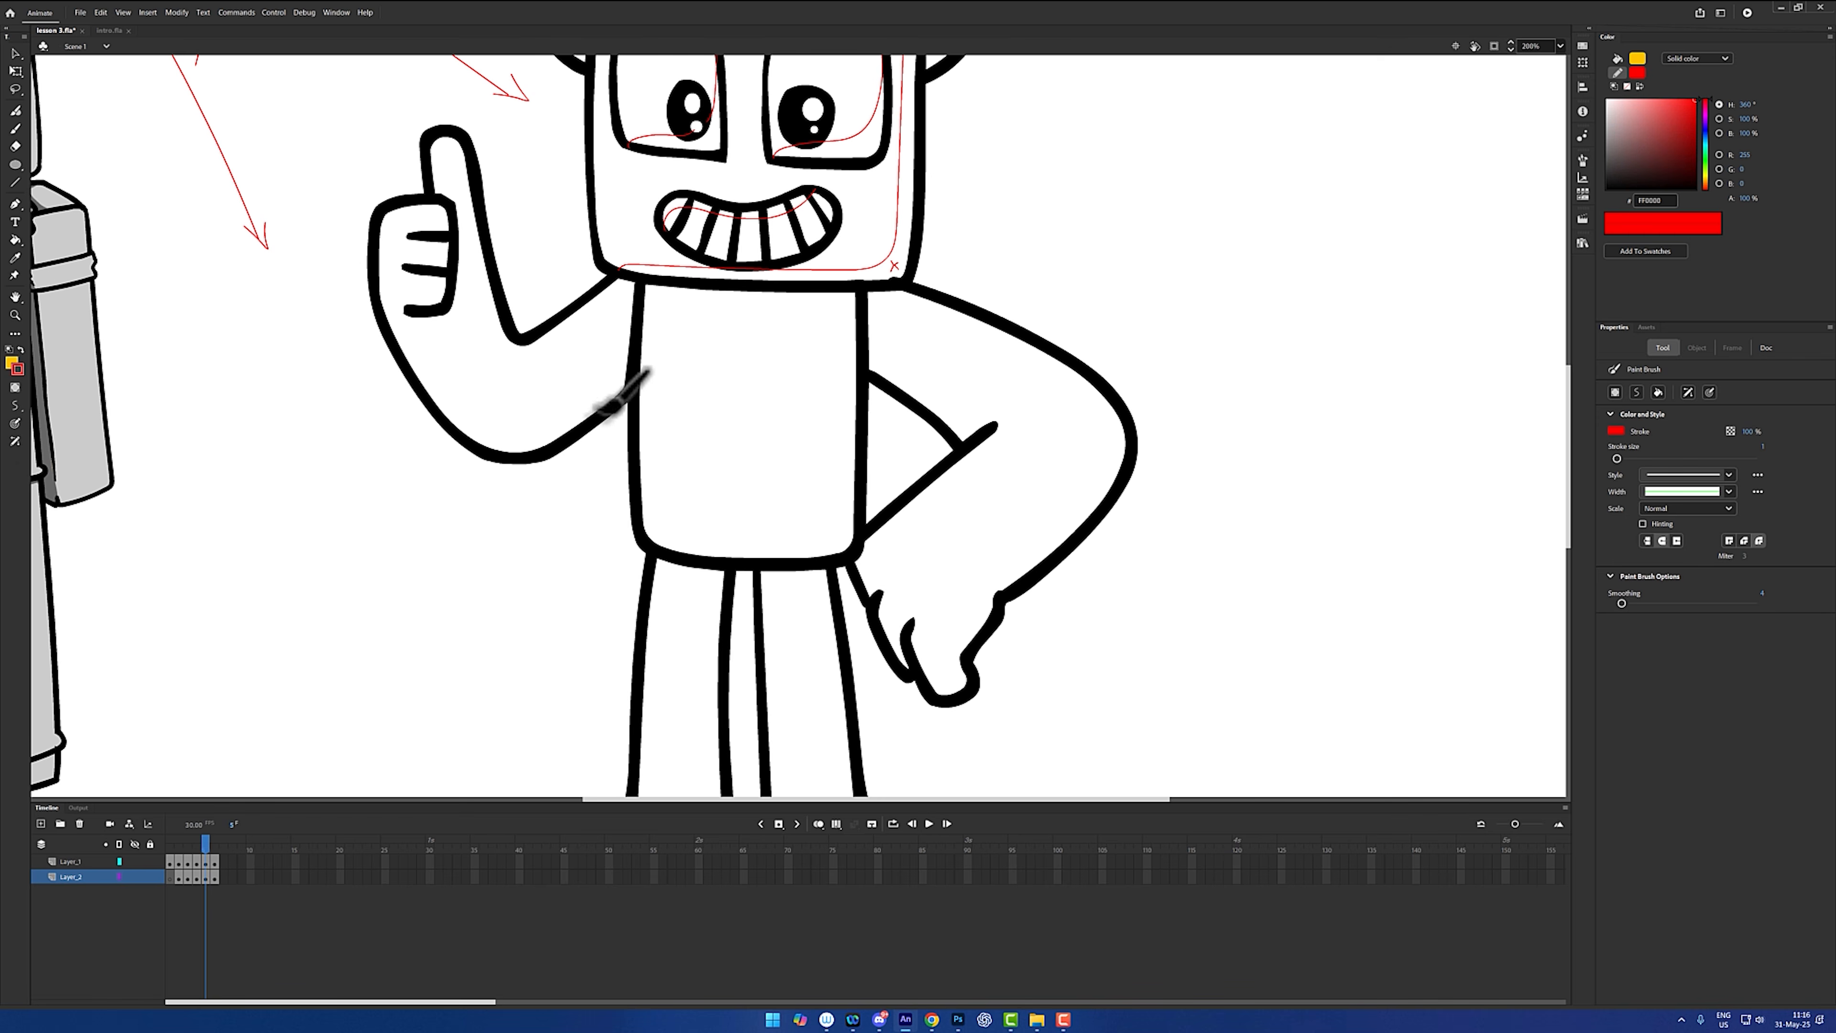
{"action": "left_click_drag", "start_coordinate": [620, 269], "coordinate": [640, 294]}
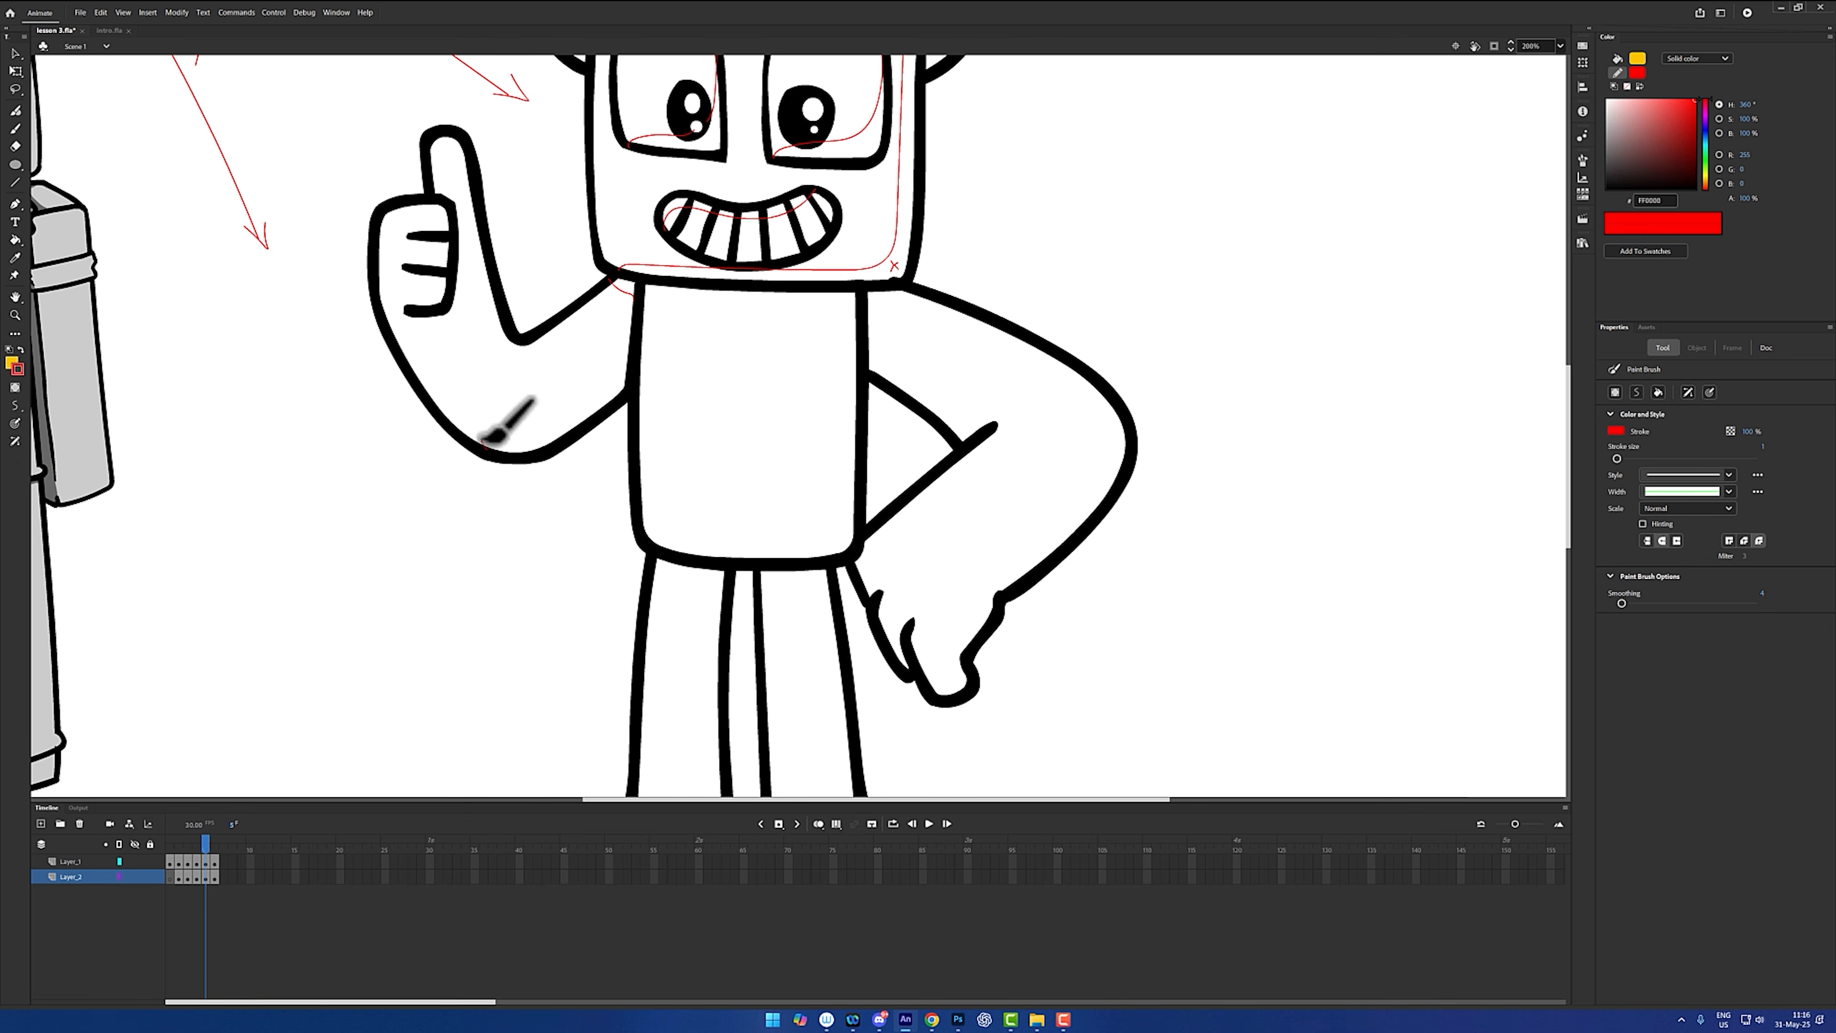
{"action": "left_click_drag", "start_coordinate": [482, 440], "coordinate": [634, 297]}
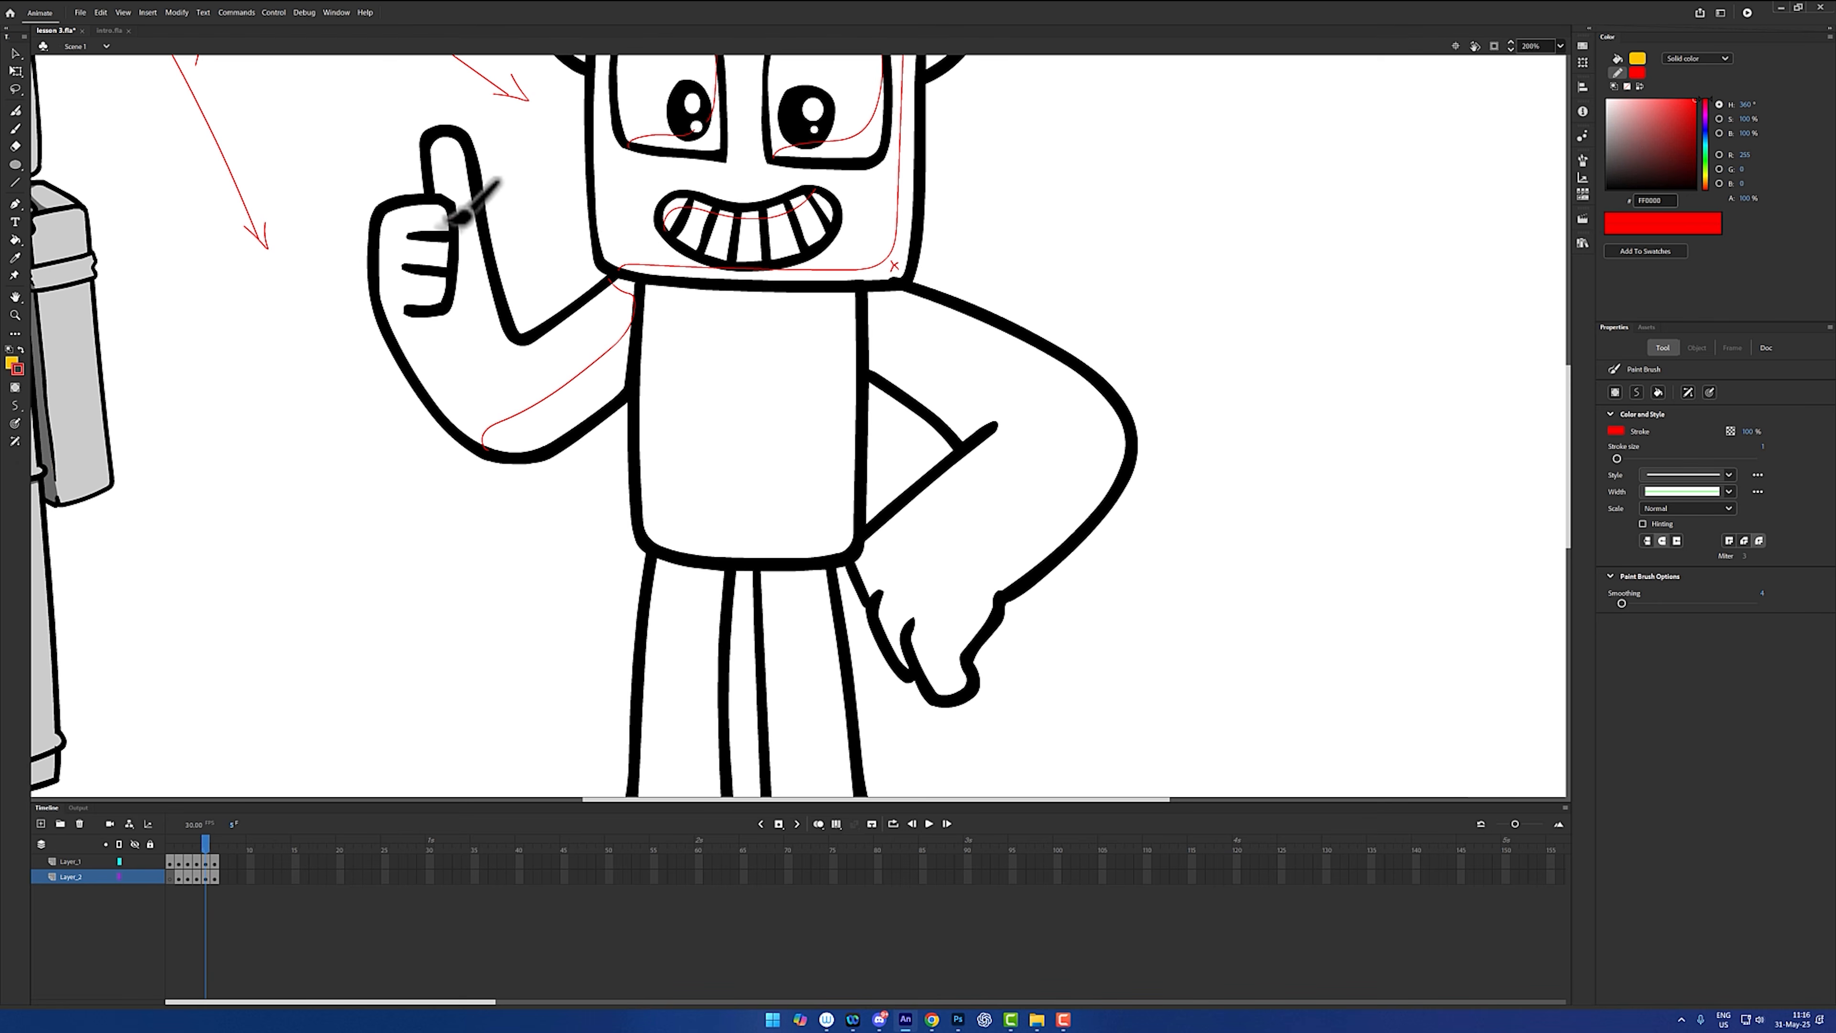
{"action": "mouse_move", "coordinate": [453, 218]}
{"action": "left_mouse_down"}
{"action": "mouse_move", "coordinate": [407, 322]}
{"action": "mouse_move", "coordinate": [462, 322]}
{"action": "mouse_move", "coordinate": [455, 213]}
{"action": "left_mouse_up"}
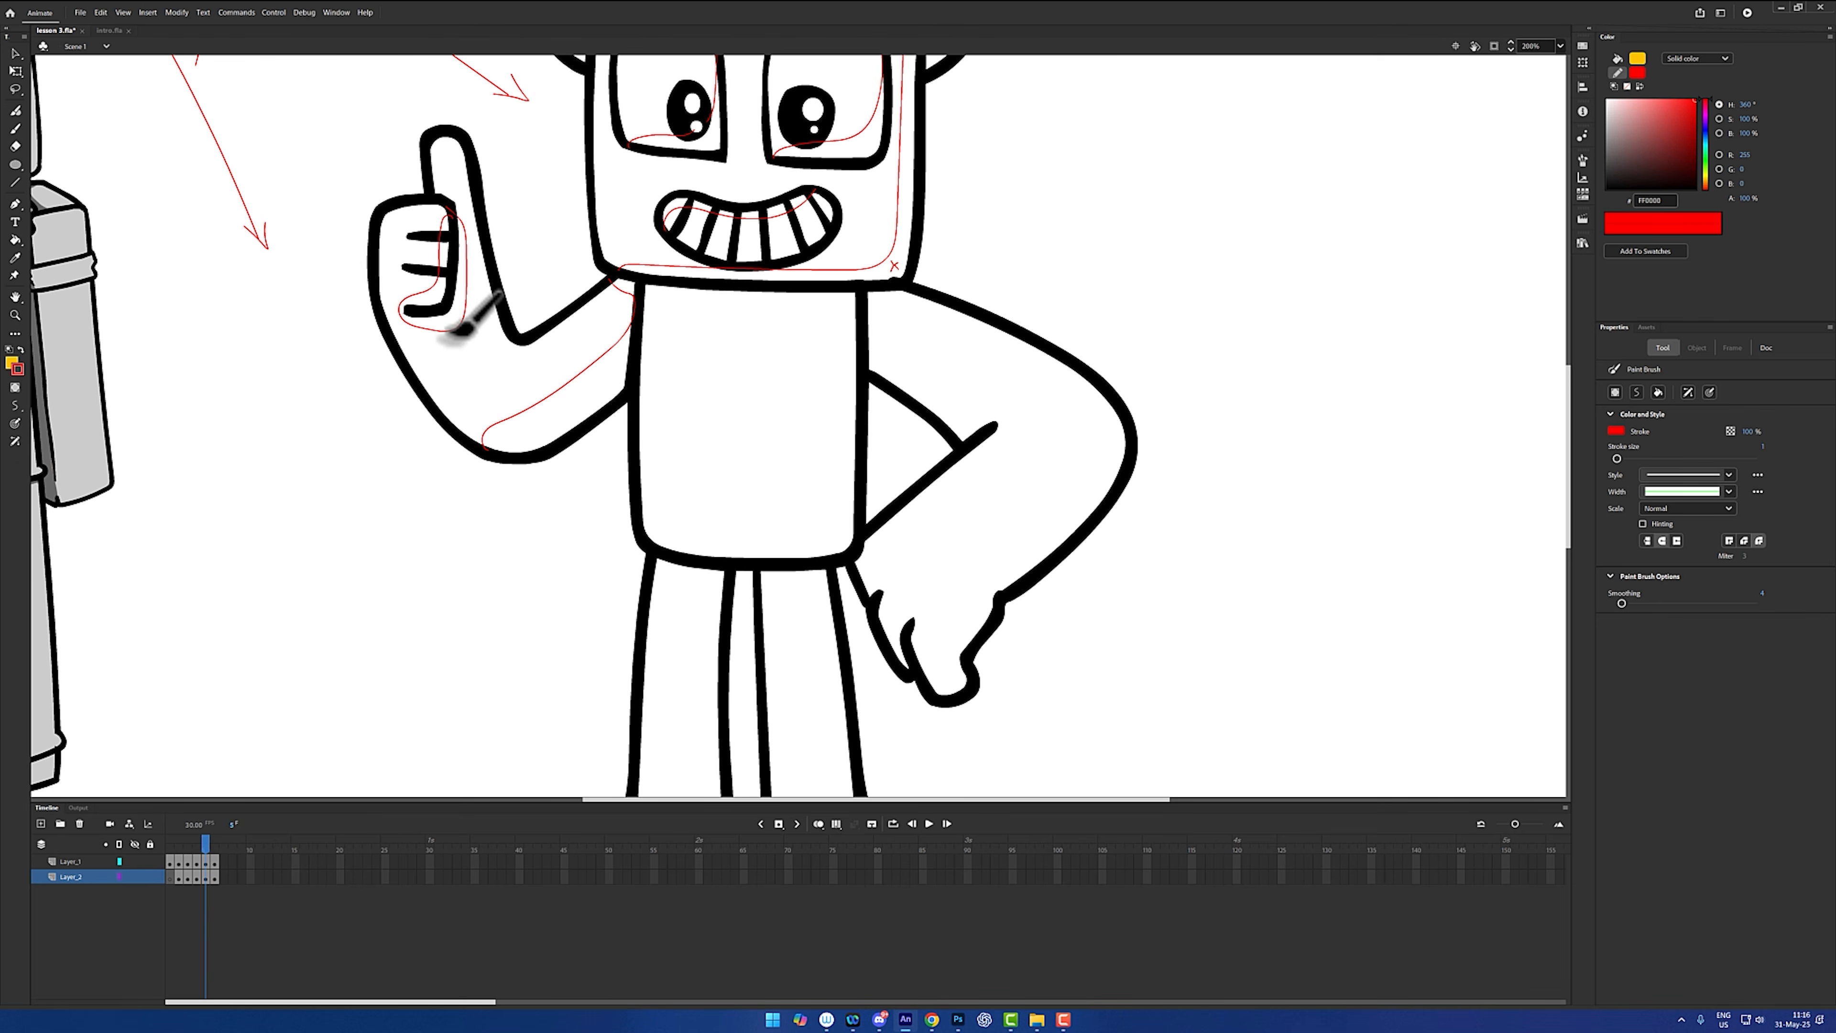
{"action": "mouse_move", "coordinate": [459, 325]}
{"action": "left_mouse_down"}
{"action": "mouse_move", "coordinate": [491, 345]}
{"action": "mouse_move", "coordinate": [545, 323]}
{"action": "mouse_move", "coordinate": [487, 358]}
{"action": "mouse_move", "coordinate": [433, 327]}
{"action": "left_mouse_up"}
{"action": "key", "text": "ctrl+z"}
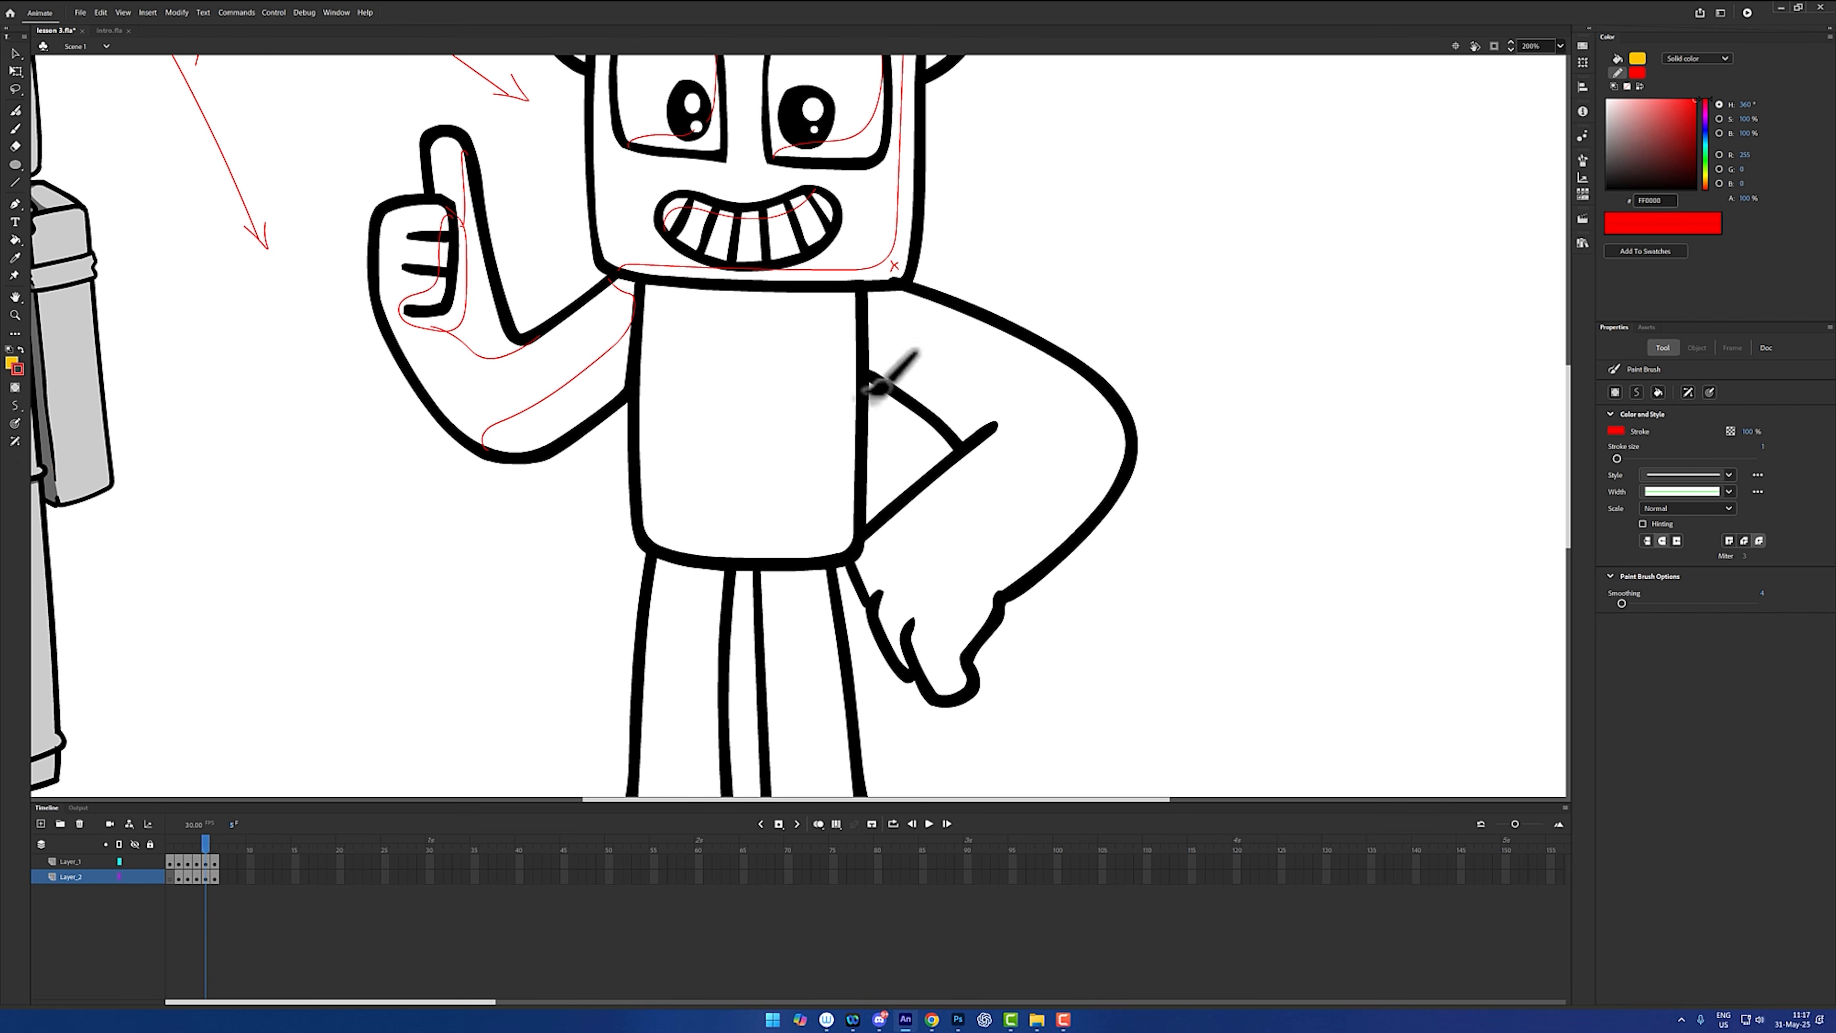
{"action": "left_click_drag", "start_coordinate": [474, 309], "coordinate": [485, 323]}
{"action": "left_click_drag", "start_coordinate": [484, 308], "coordinate": [433, 329]}
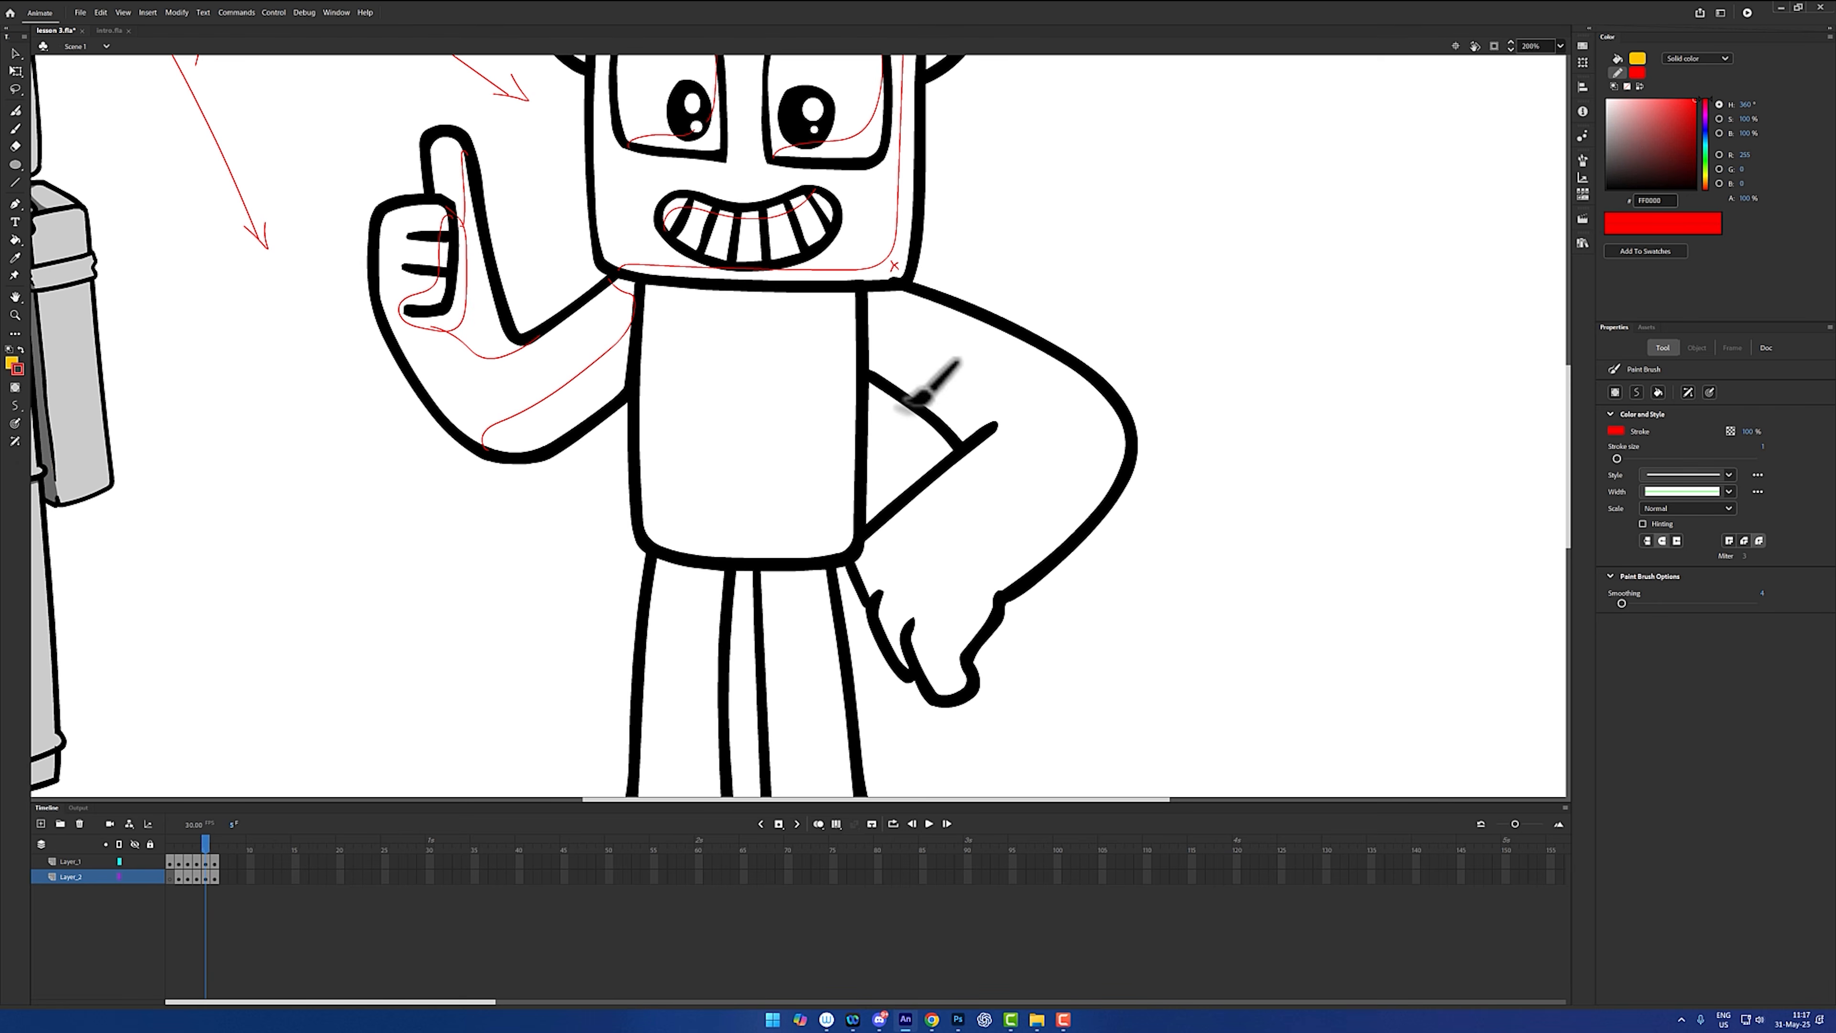
- Draw shading lines inside the torso and where it shades the bent arm's shoulder and wrist, marking torso and shoulder with an x
{"action": "mouse_move", "coordinate": [646, 298]}
{"action": "left_mouse_down"}
{"action": "mouse_move", "coordinate": [837, 308]}
{"action": "mouse_move", "coordinate": [645, 547]}
{"action": "left_mouse_up"}
{"action": "mouse_move", "coordinate": [832, 364]}
{"action": "left_mouse_down"}
{"action": "mouse_move", "coordinate": [842, 382]}
{"action": "mouse_move", "coordinate": [930, 289]}
{"action": "mouse_move", "coordinate": [875, 303]}
{"action": "left_mouse_up"}
{"action": "left_click_drag", "start_coordinate": [877, 519], "coordinate": [883, 558]}
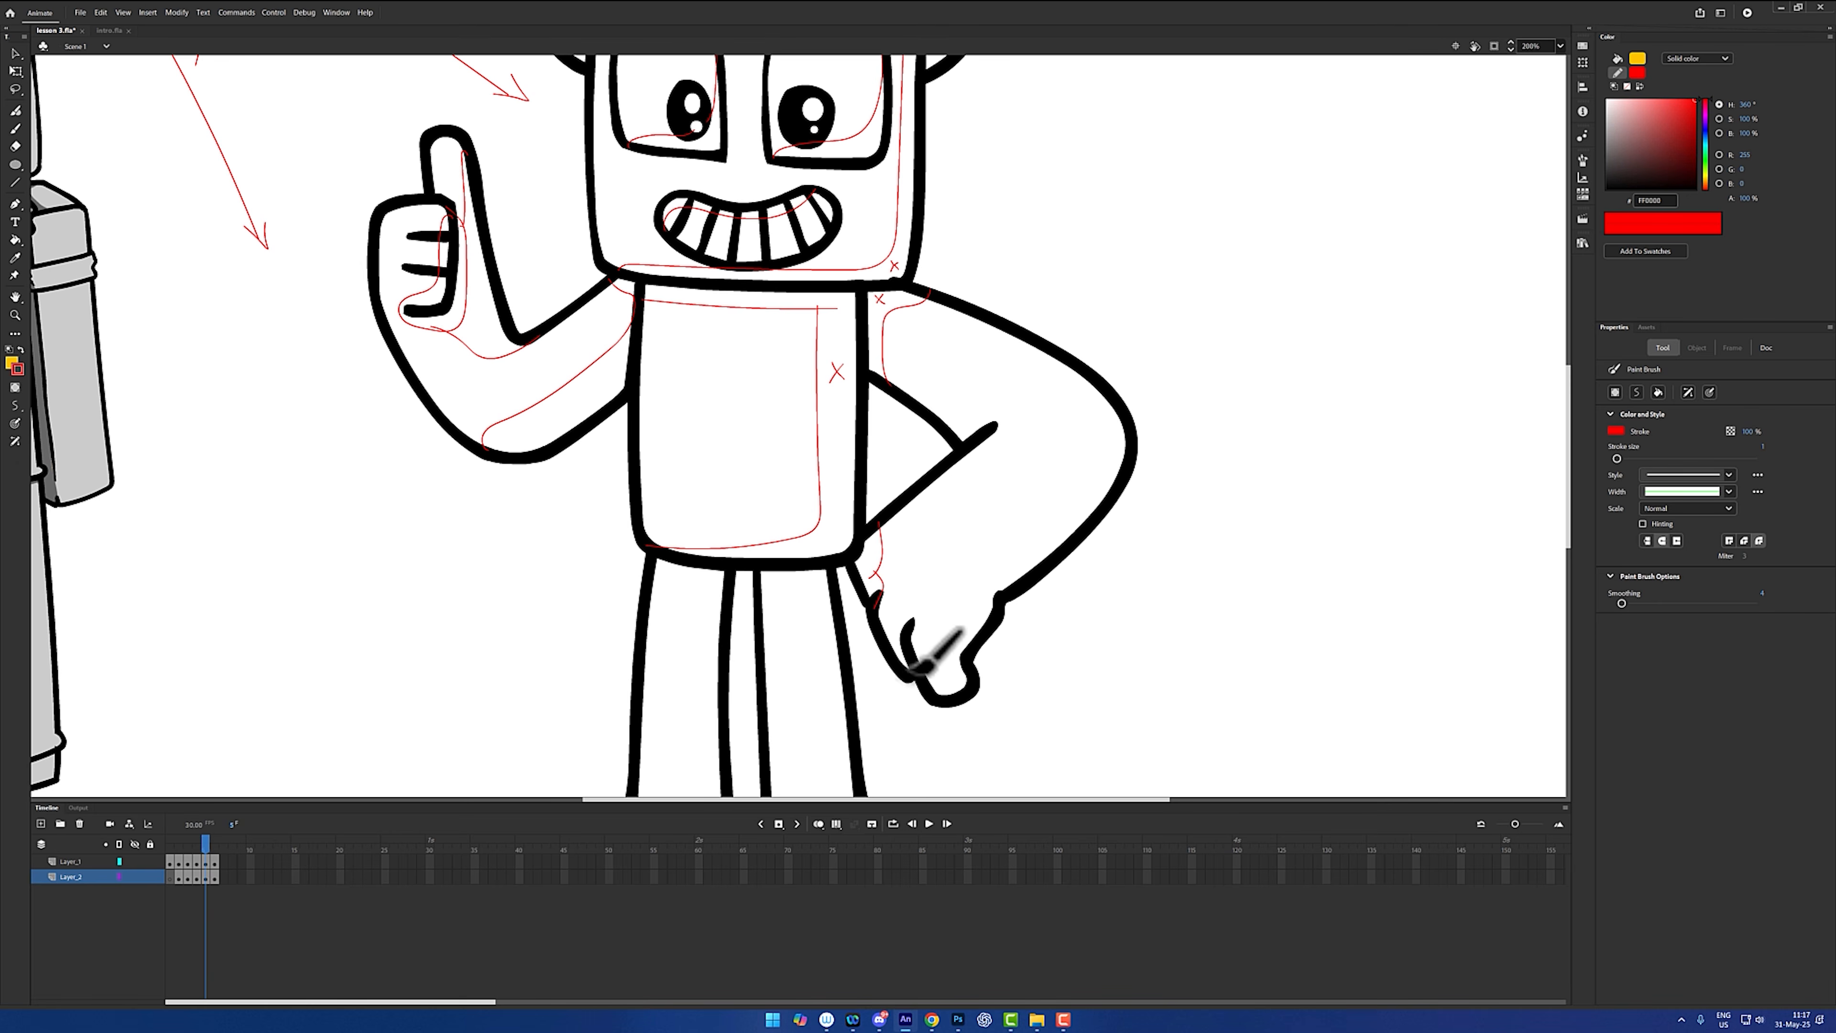
- Draw shading lines along the bent arm's outer forearm, inner crease and hand, and tidy the line segments around the fingers and wrist
{"action": "left_click_drag", "start_coordinate": [906, 638], "coordinate": [919, 652]}
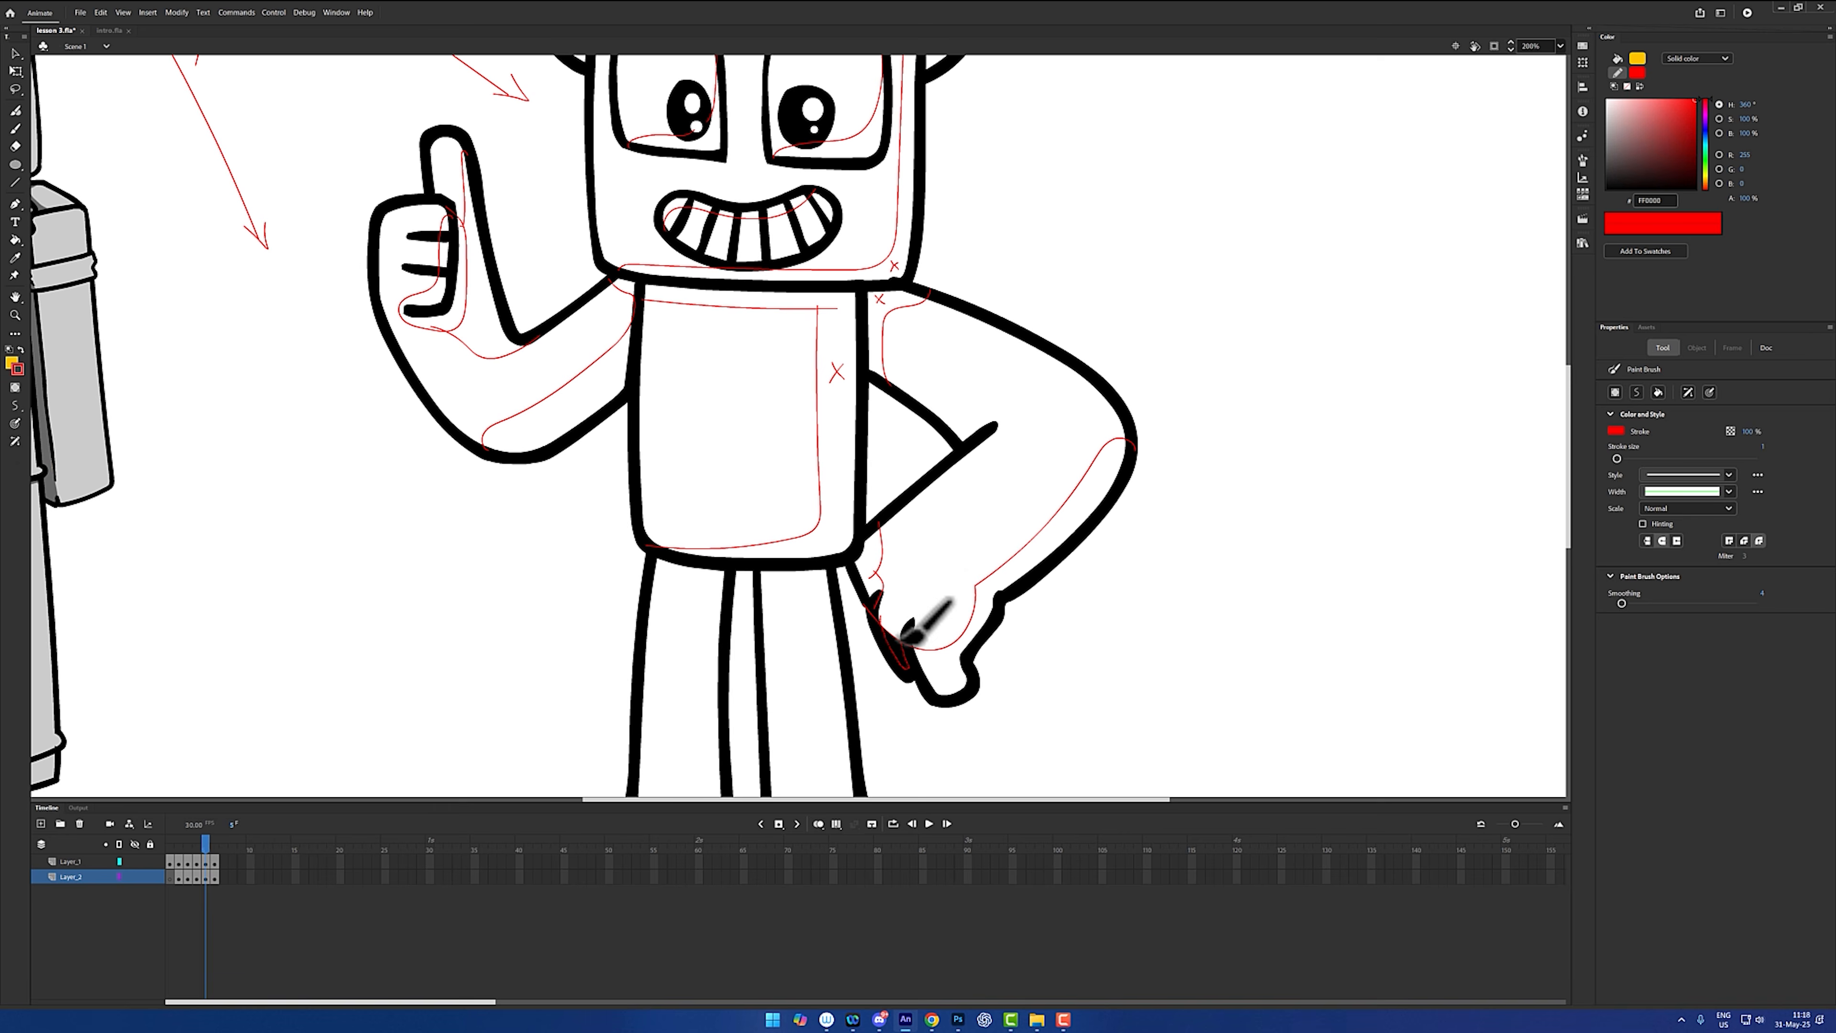
{"action": "key", "text": "v"}
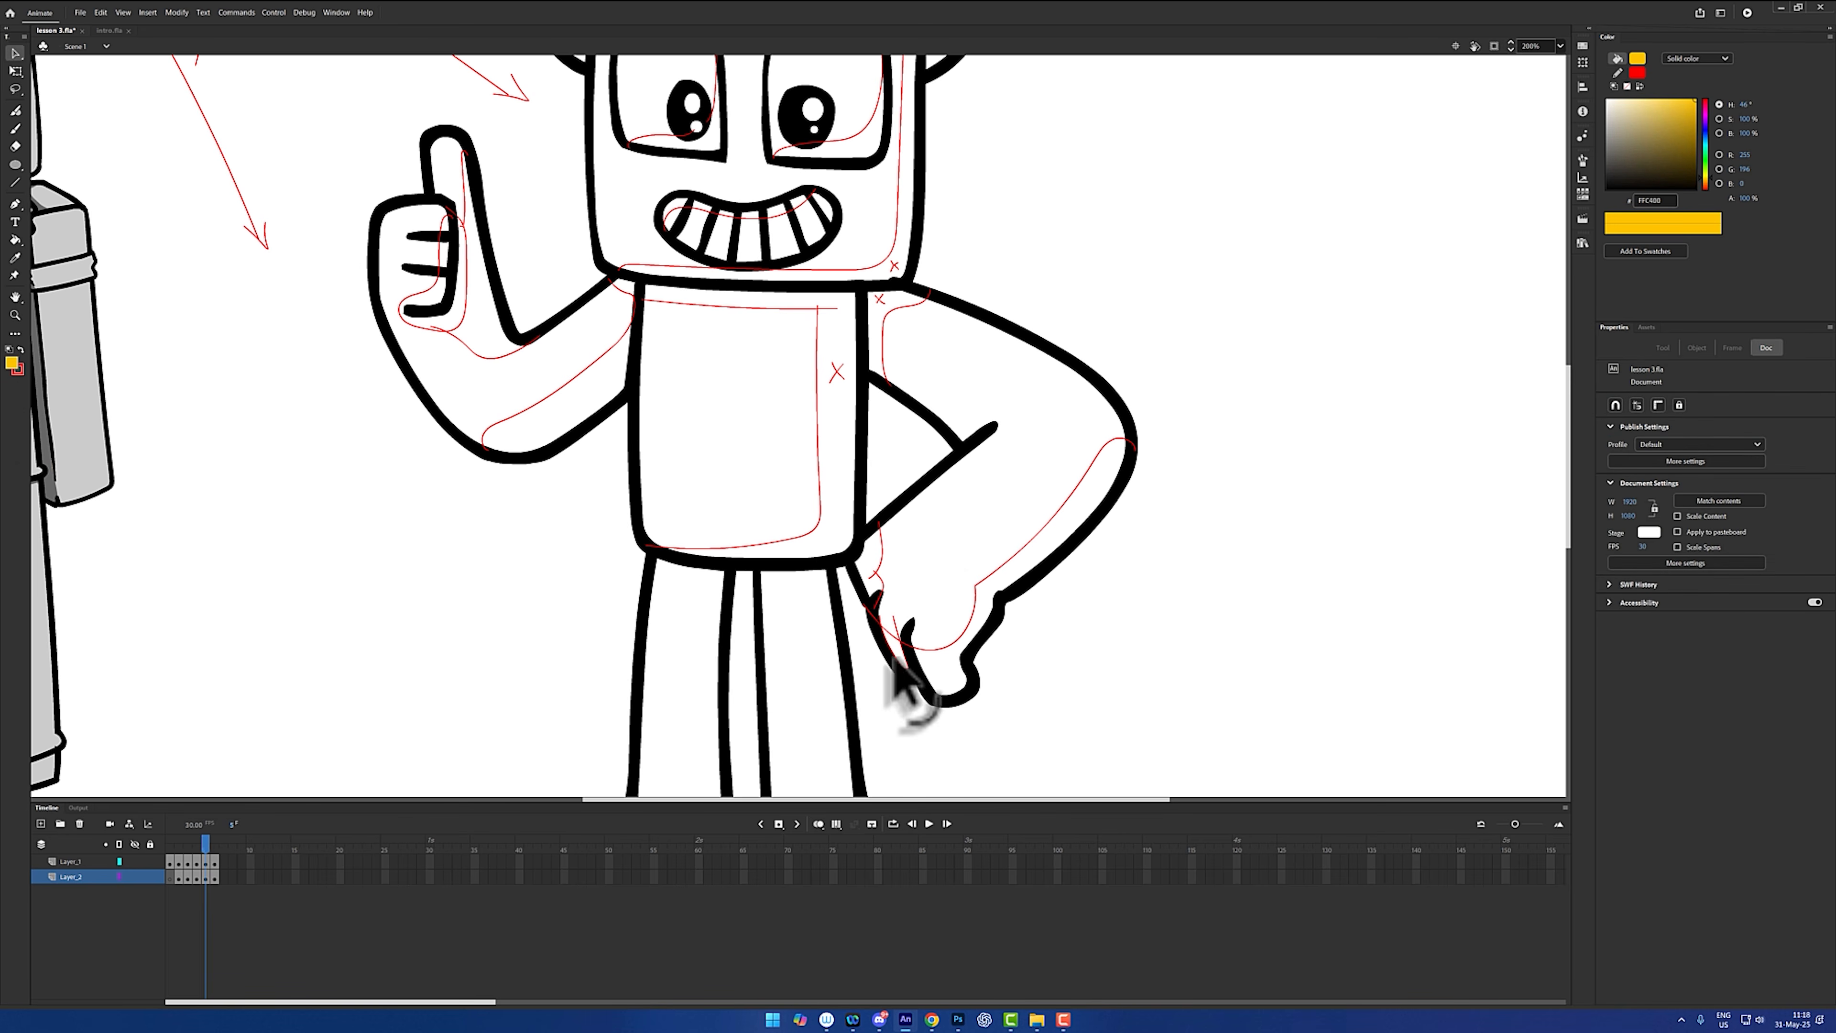
{"action": "key", "text": "y"}
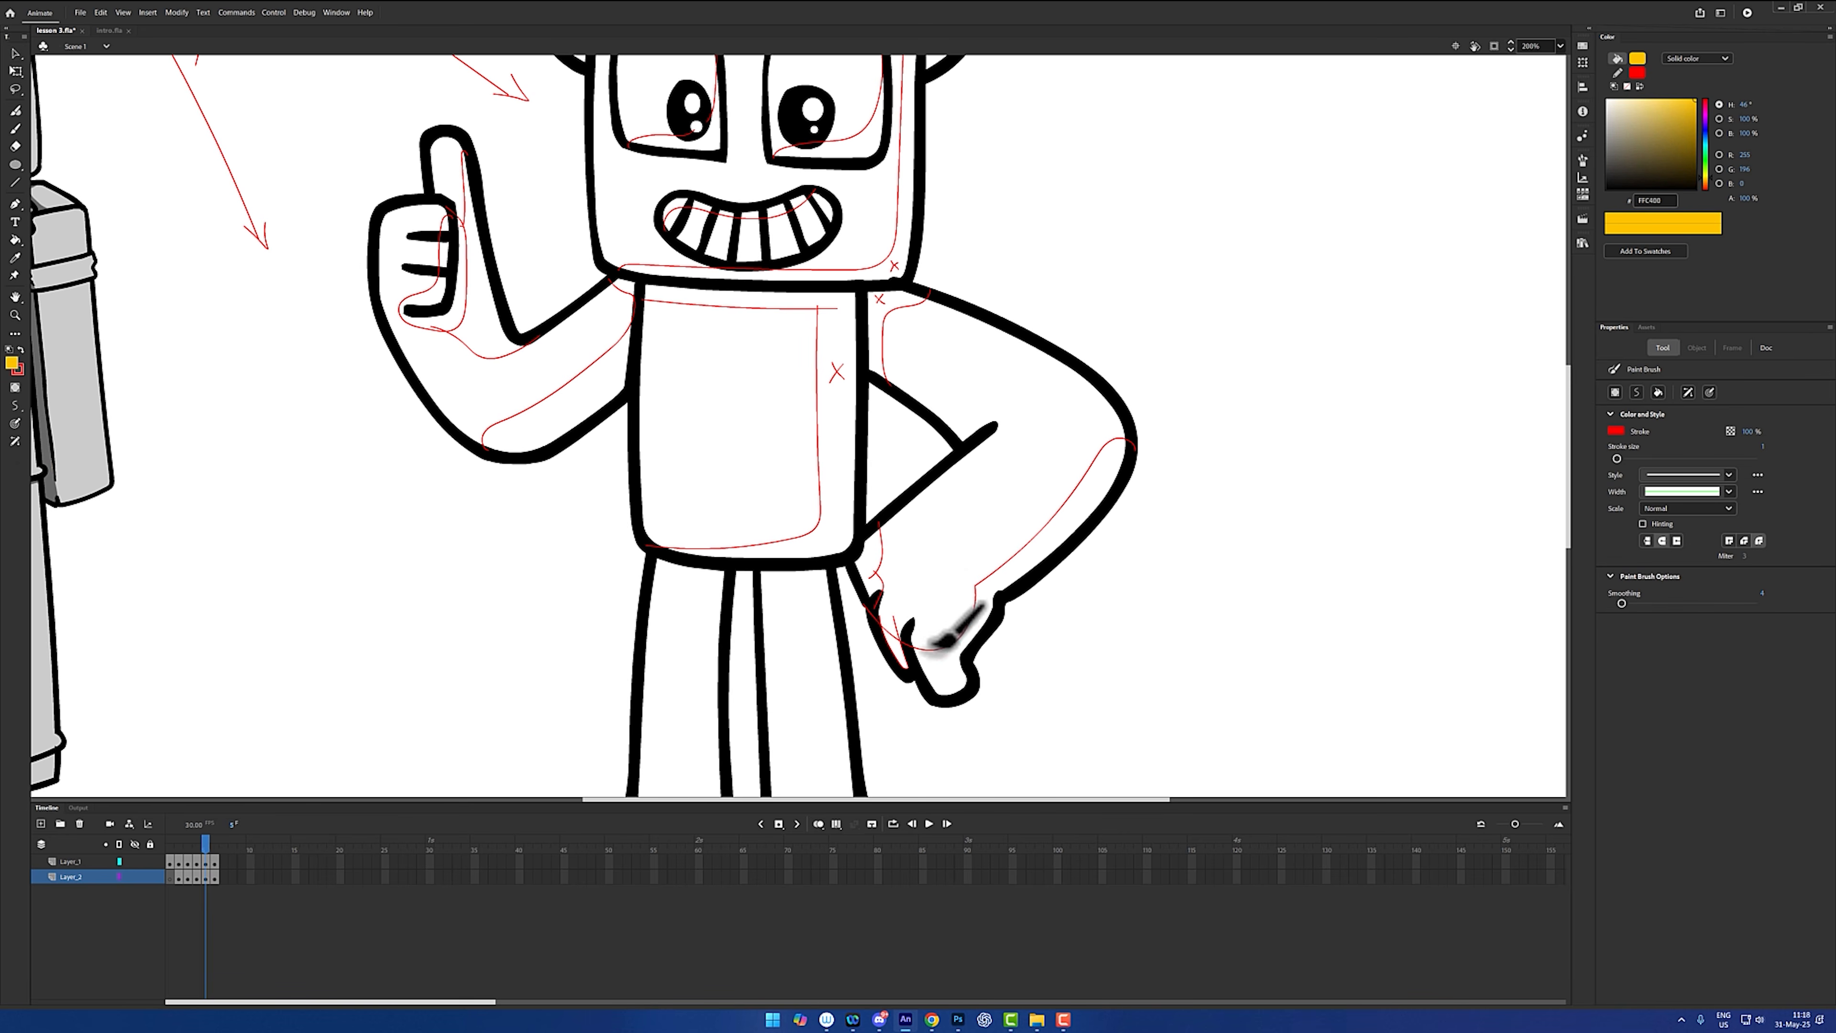
{"action": "key", "text": "v"}
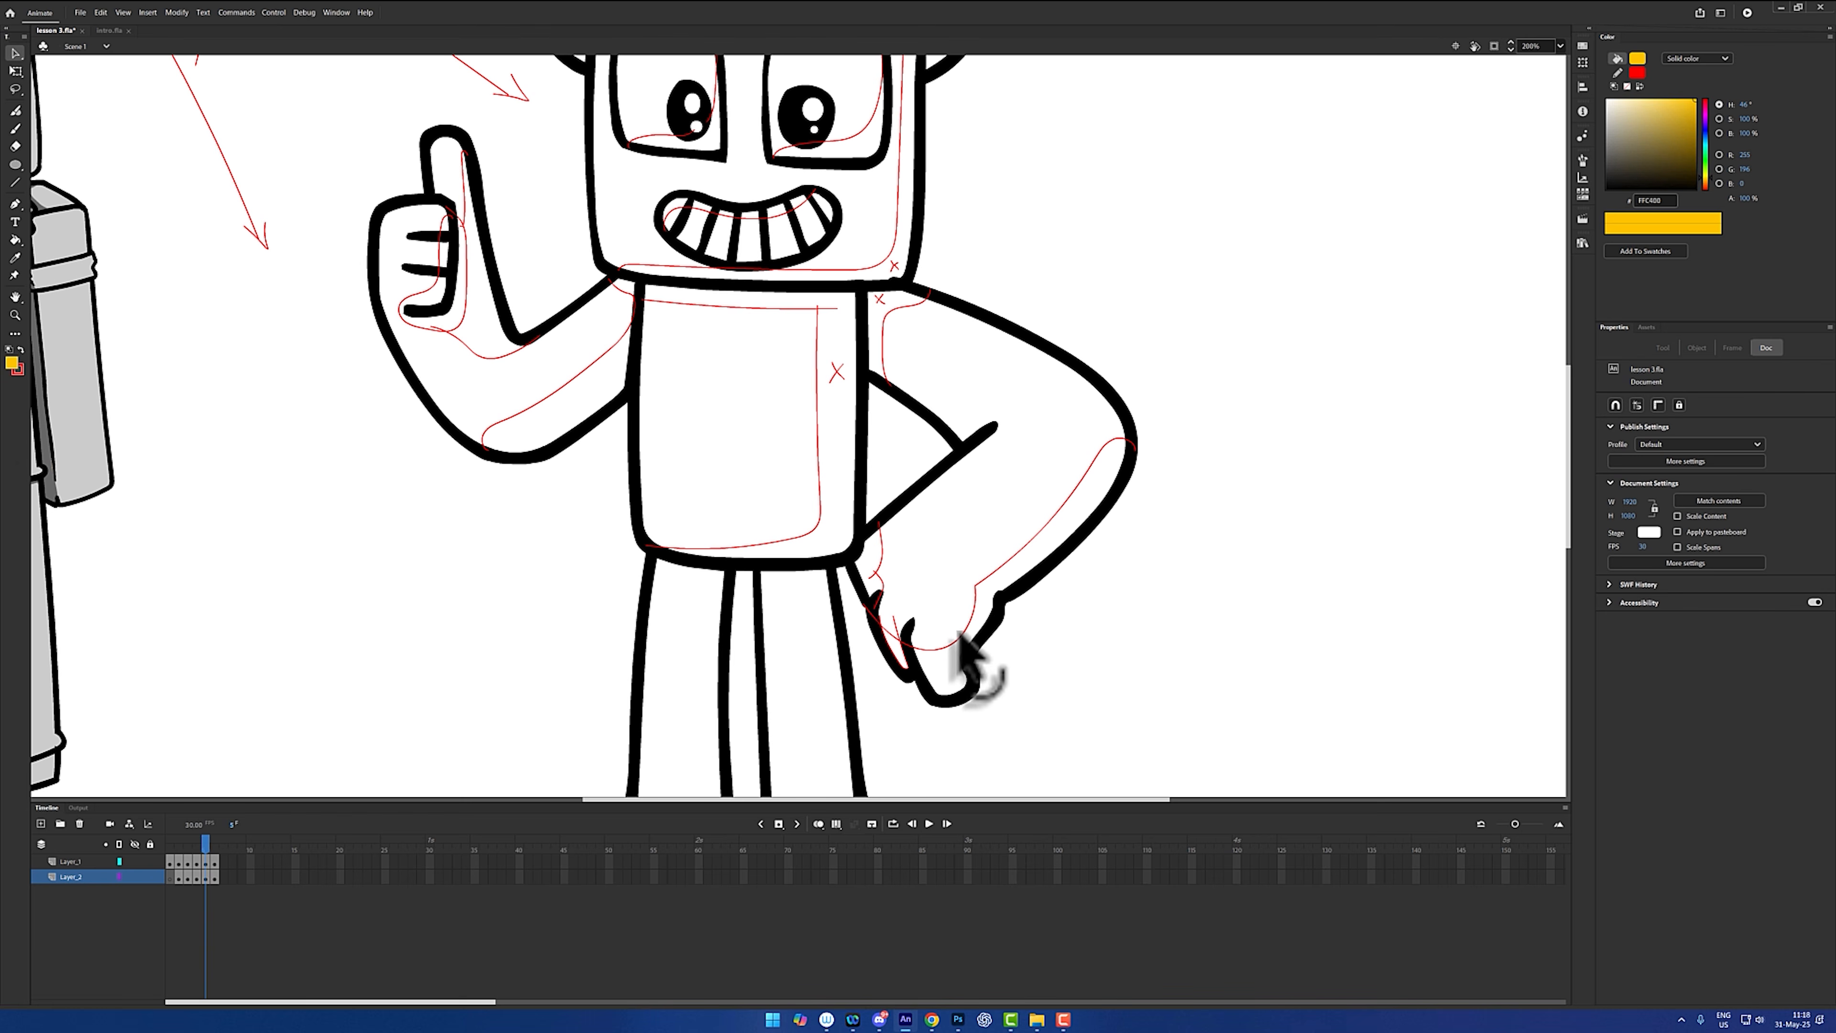
{"action": "left_click_drag", "start_coordinate": [955, 630], "coordinate": [982, 576]}
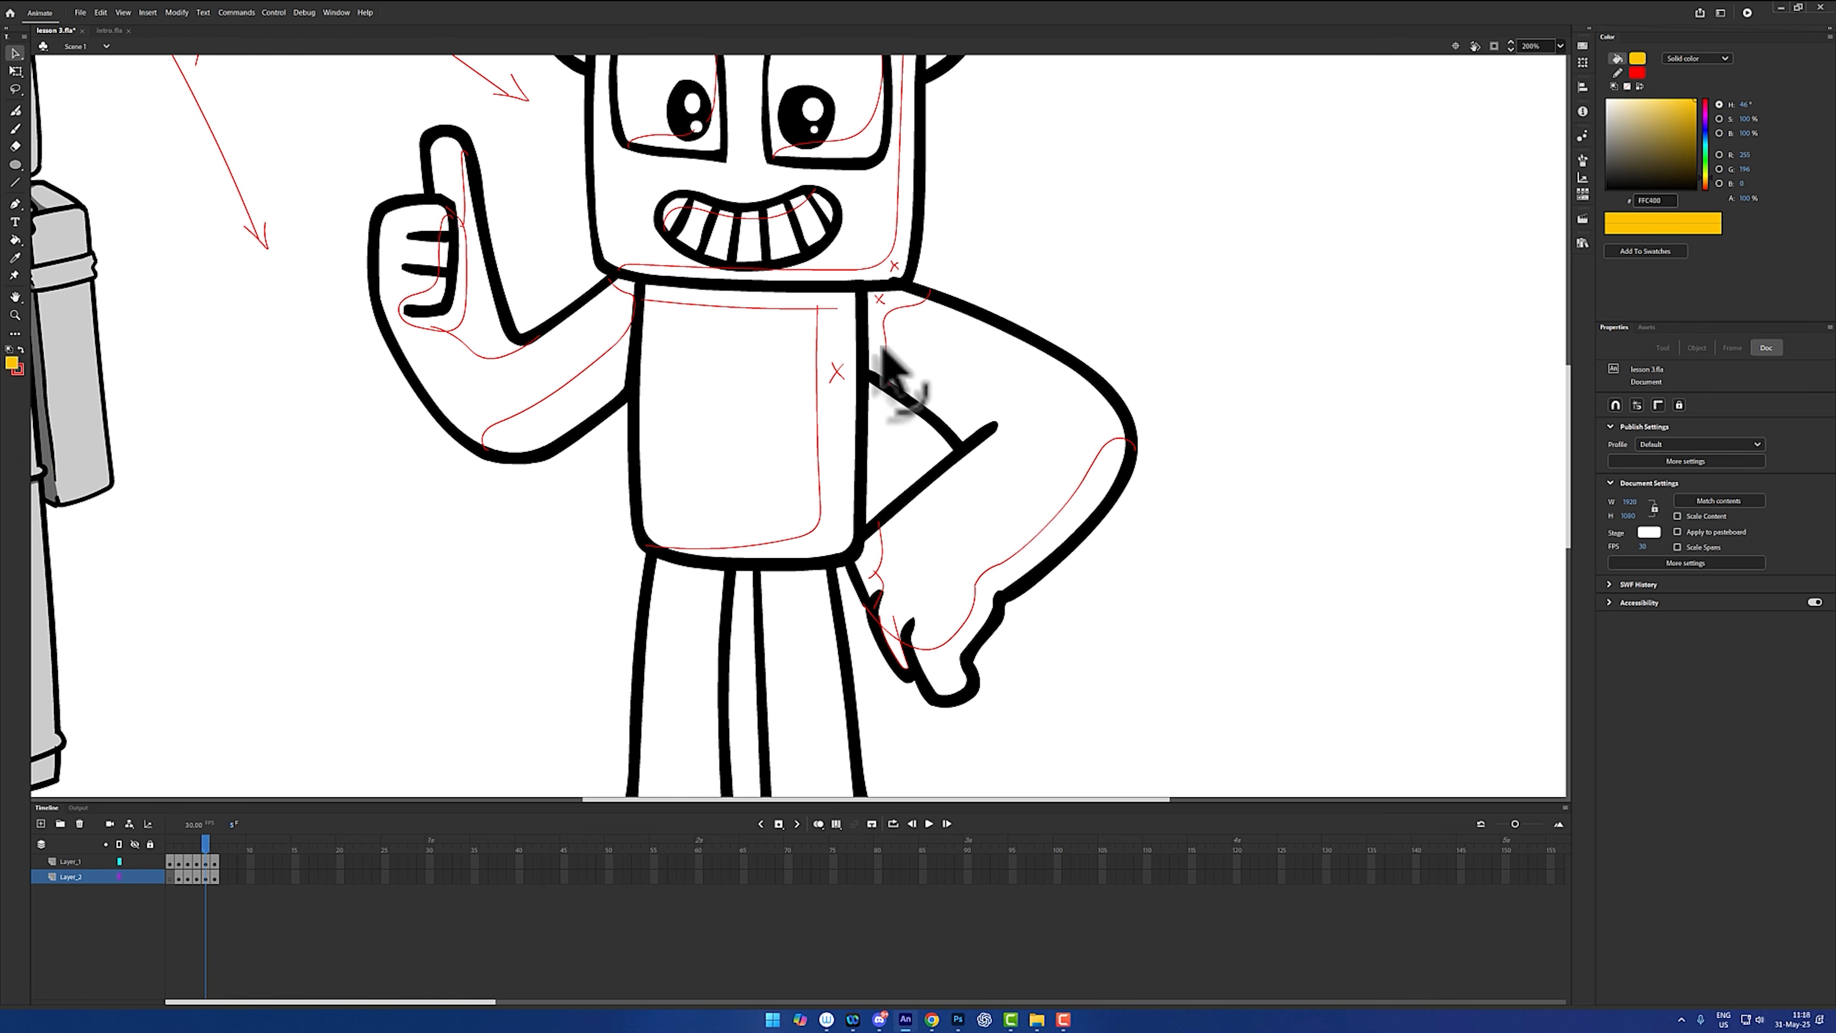
{"action": "key", "text": "y"}
- Draw shading lines inside both legs, running under the torso and down each leg's right edge to the foot
{"action": "scroll", "coordinate": [860, 533], "scroll_direction": "down", "scroll_amount": 3}
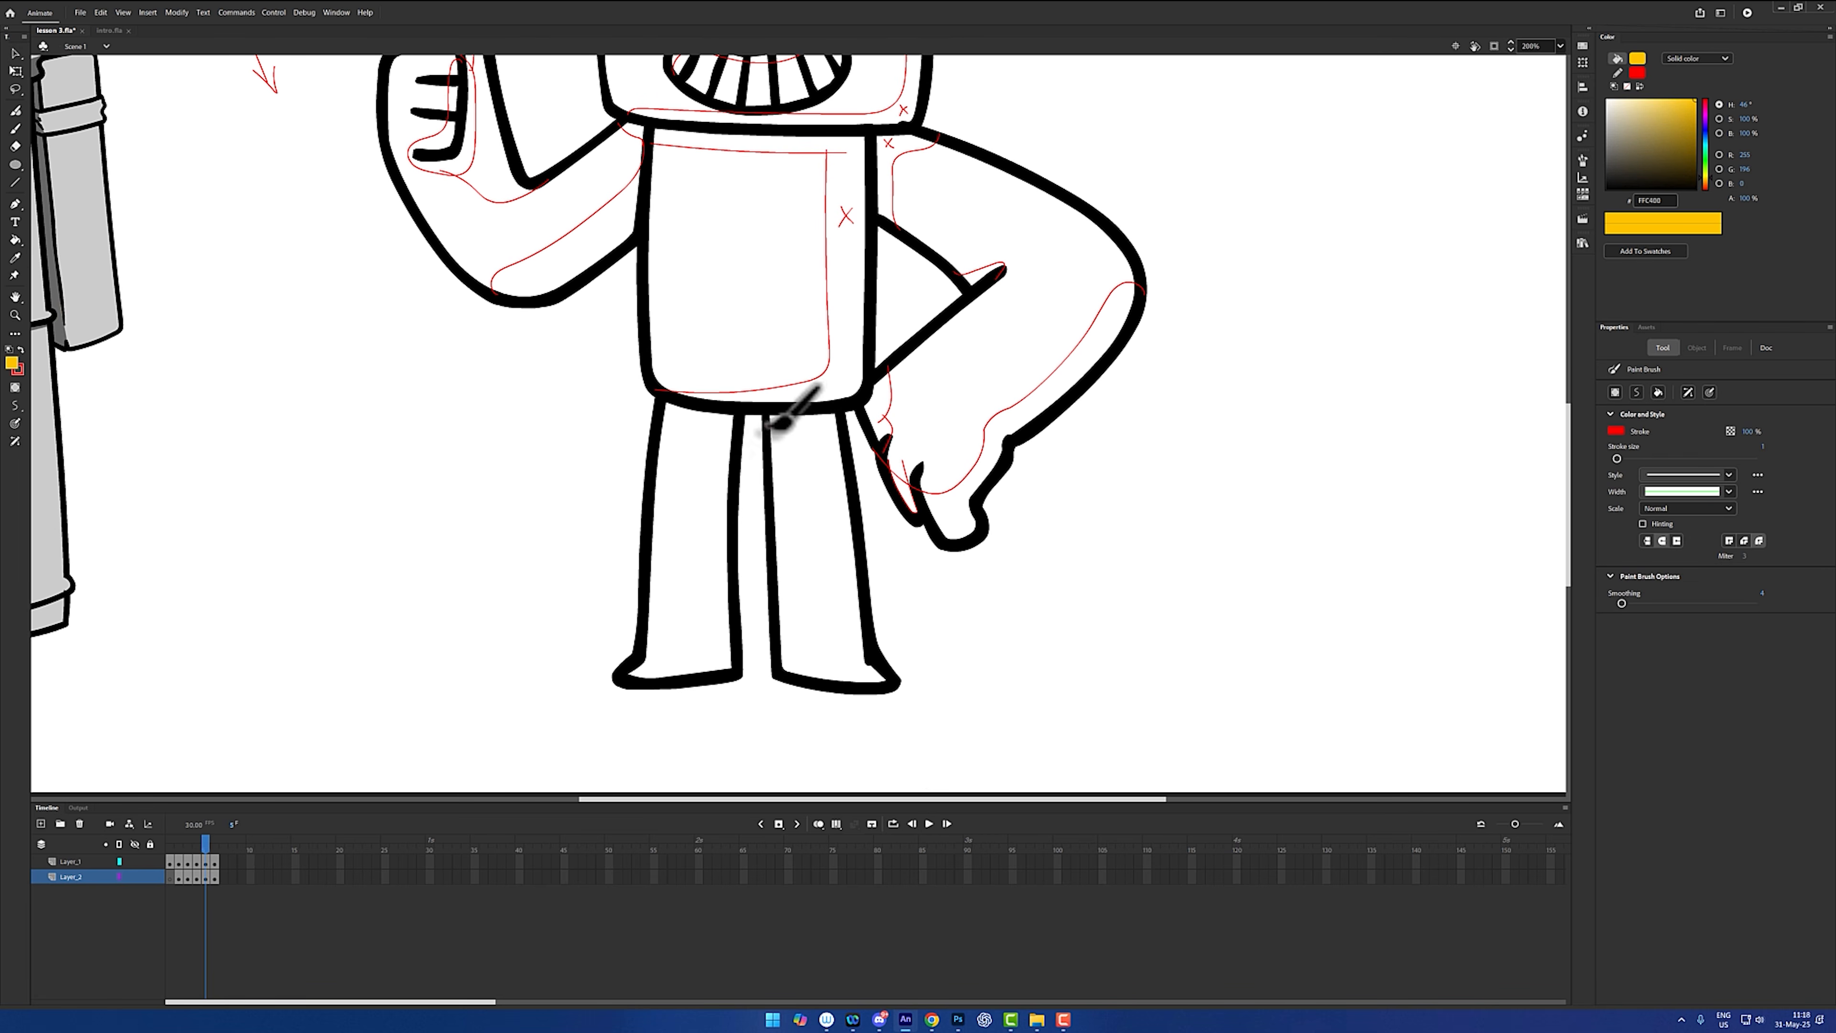
{"action": "mouse_move", "coordinate": [768, 425]}
{"action": "left_mouse_down"}
{"action": "mouse_move", "coordinate": [825, 430]}
{"action": "mouse_move", "coordinate": [842, 655]}
{"action": "left_mouse_up"}
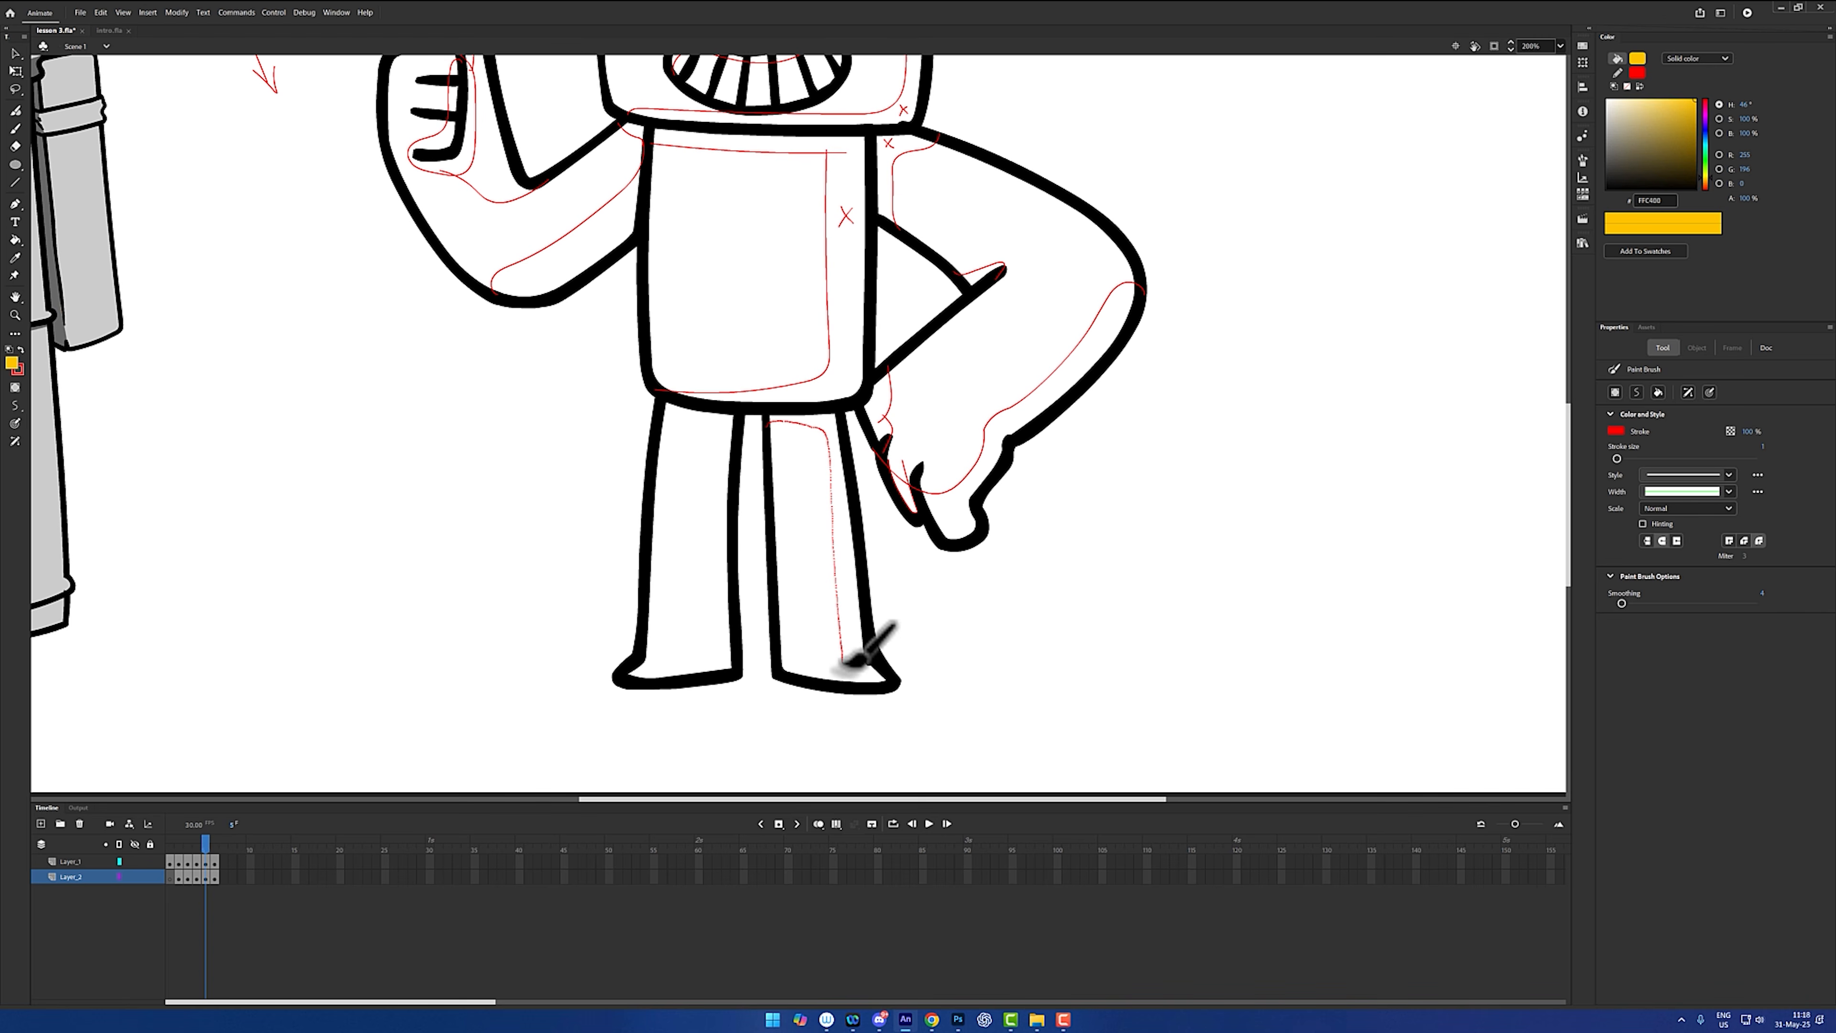
{"action": "key", "text": "v"}
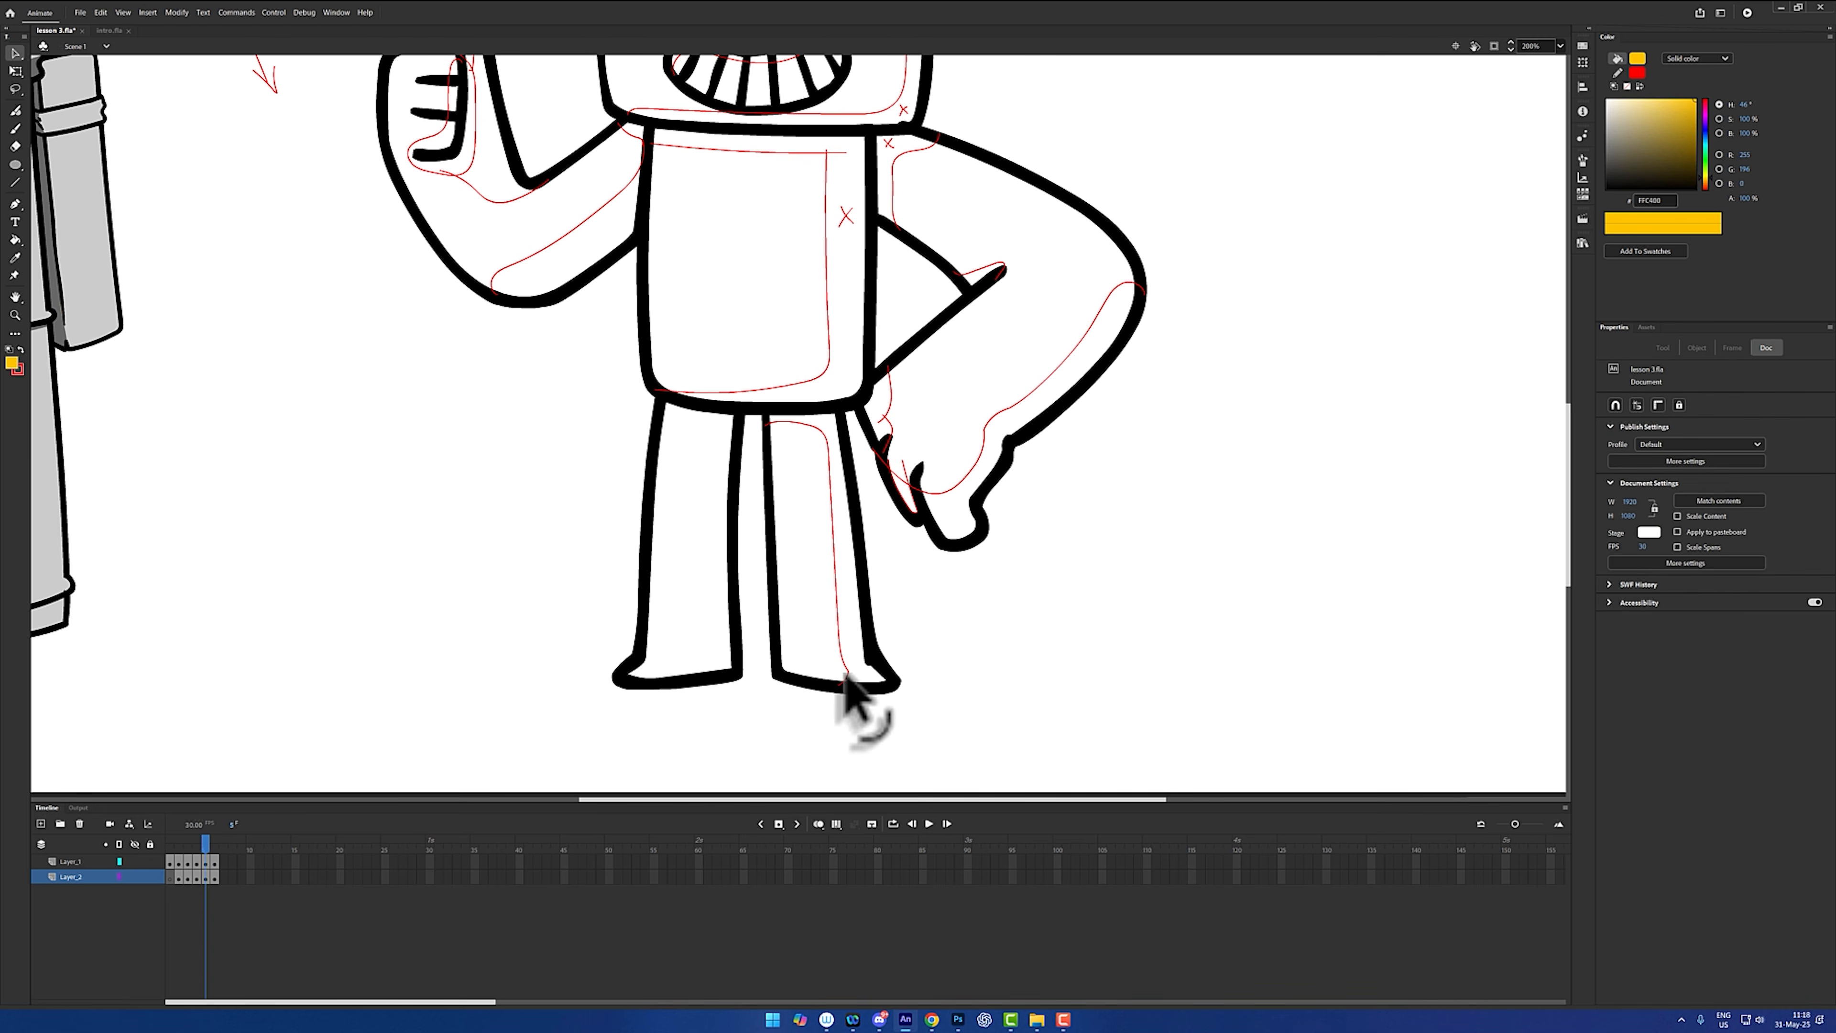
{"action": "key", "text": "y"}
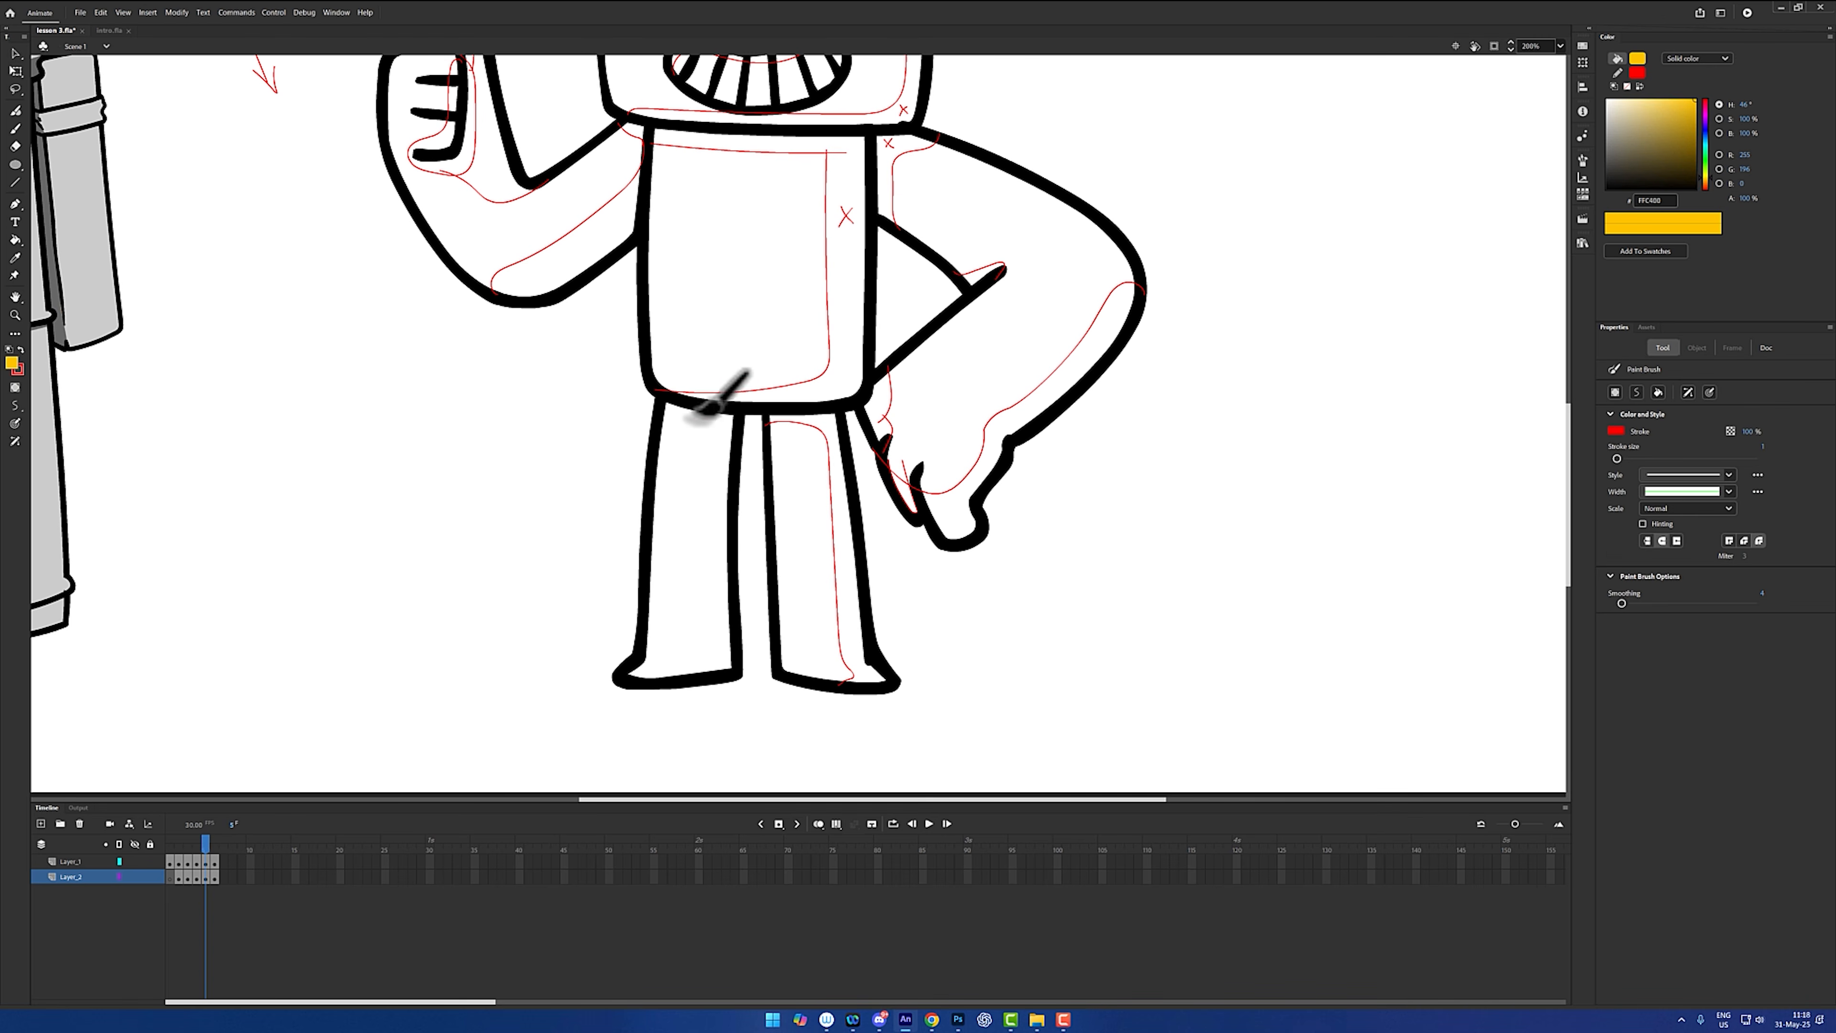
{"action": "mouse_move", "coordinate": [662, 402]}
{"action": "left_mouse_down"}
{"action": "mouse_move", "coordinate": [711, 419]}
{"action": "mouse_move", "coordinate": [715, 445]}
{"action": "mouse_move", "coordinate": [714, 661]}
{"action": "mouse_move", "coordinate": [666, 679]}
{"action": "left_mouse_up"}
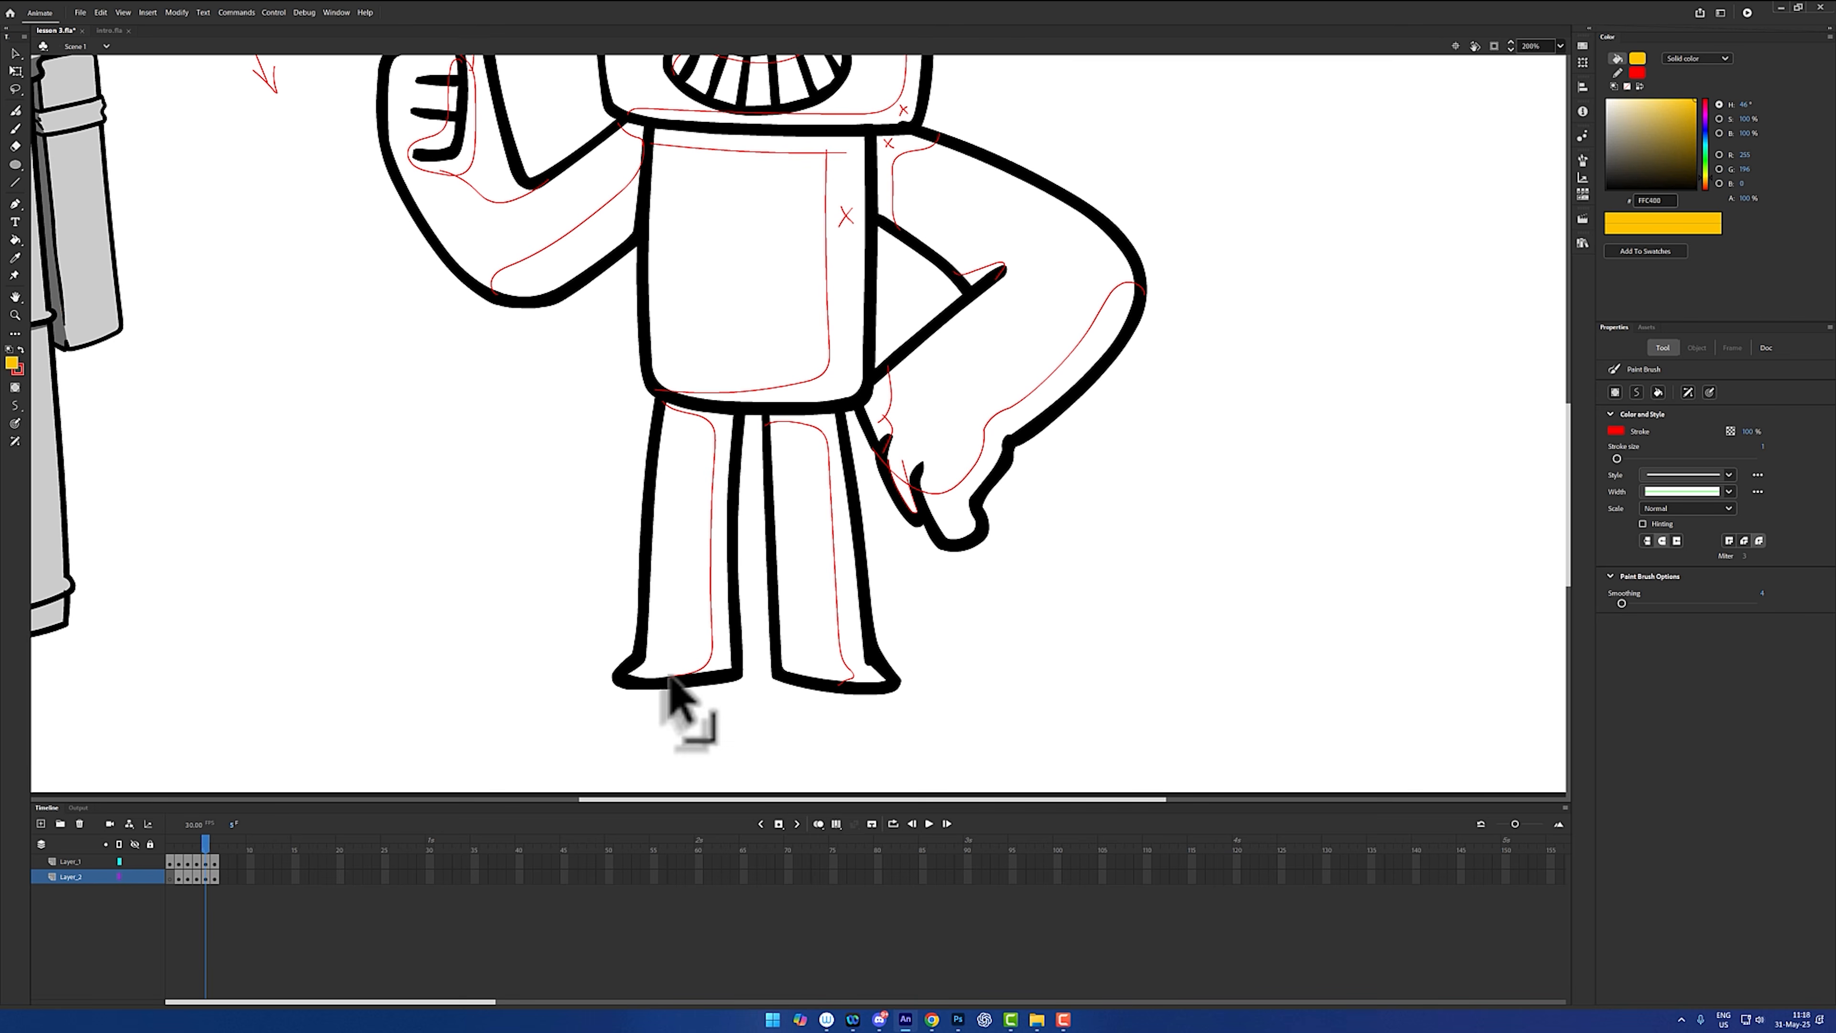
- Set the fill color to dark gray 5C5C5C and fill the shadow areas of the right horn, head, right eye and mouth
{"action": "left_click_drag", "start_coordinate": [985, 394], "coordinate": [945, 489]}
{"action": "mouse_move", "coordinate": [1020, 293]}
{"action": "left_mouse_down"}
{"action": "mouse_move", "coordinate": [1097, 414]}
{"action": "mouse_move", "coordinate": [1070, 474]}
{"action": "mouse_move", "coordinate": [1074, 376]}
{"action": "left_mouse_up"}
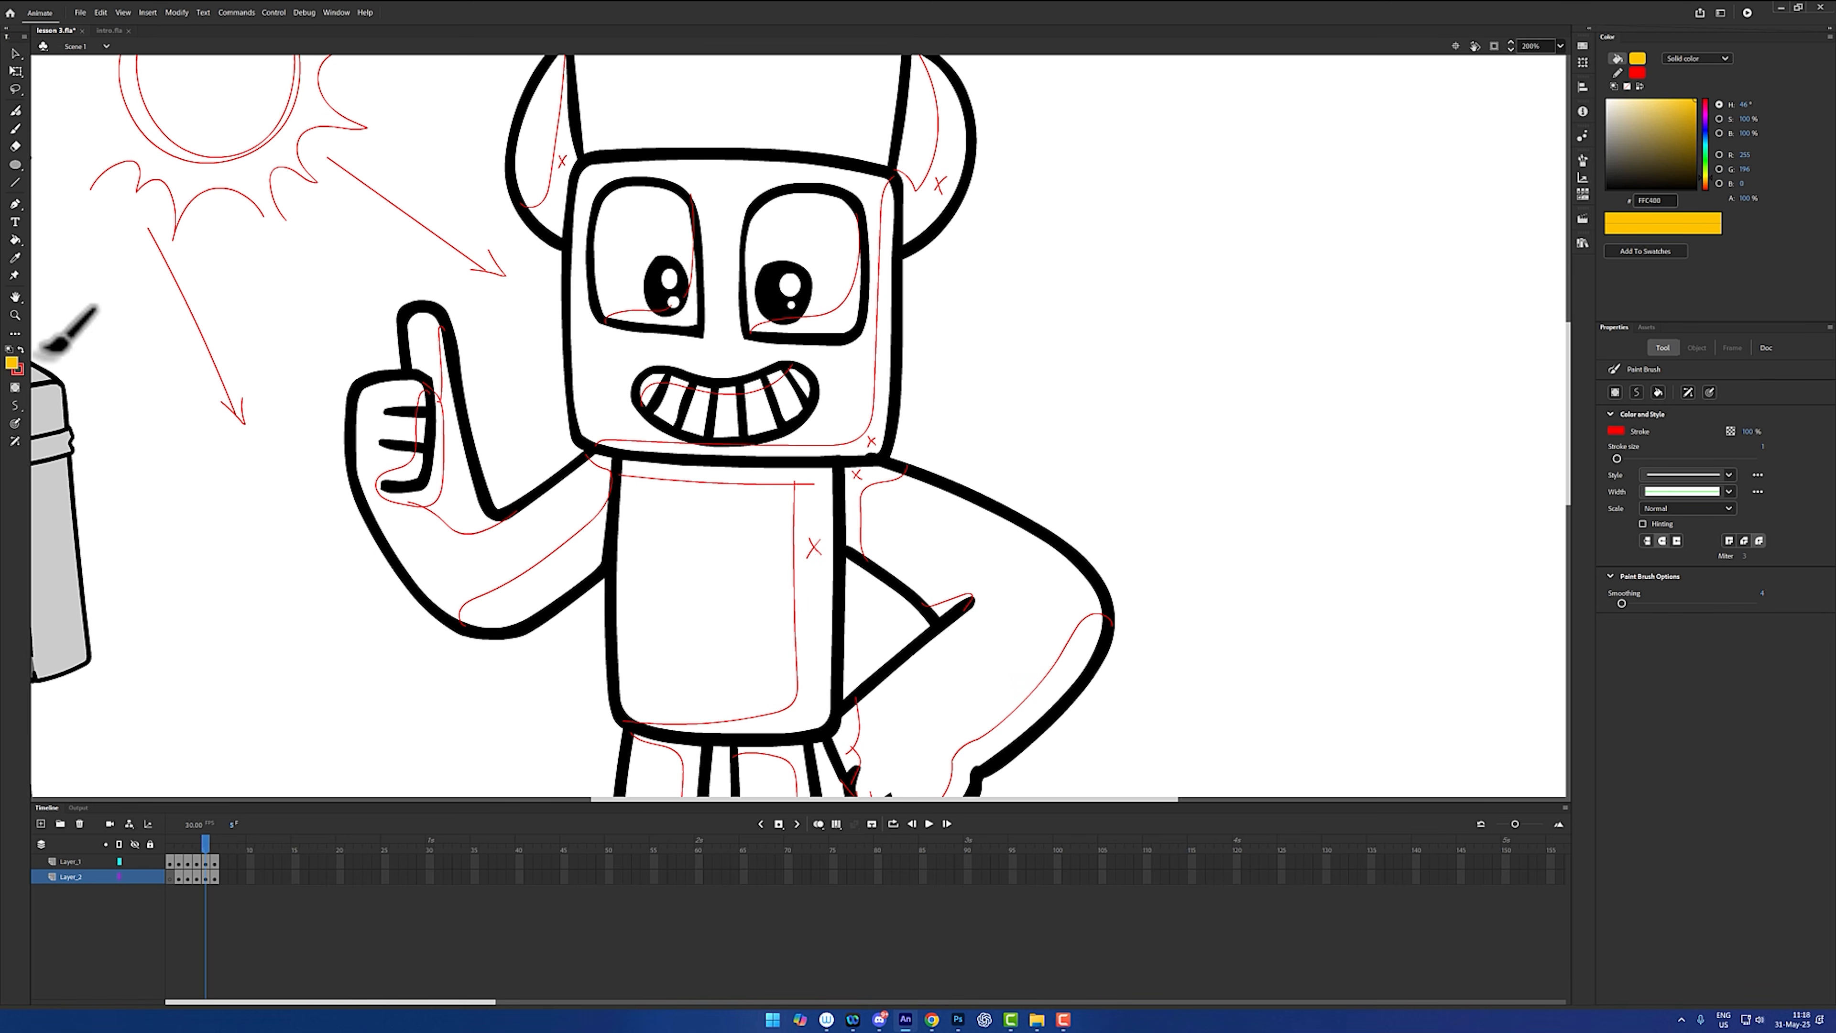
{"action": "key", "text": "k"}
{"action": "left_click_drag", "start_coordinate": [1664, 121], "coordinate": [1511, 155]}
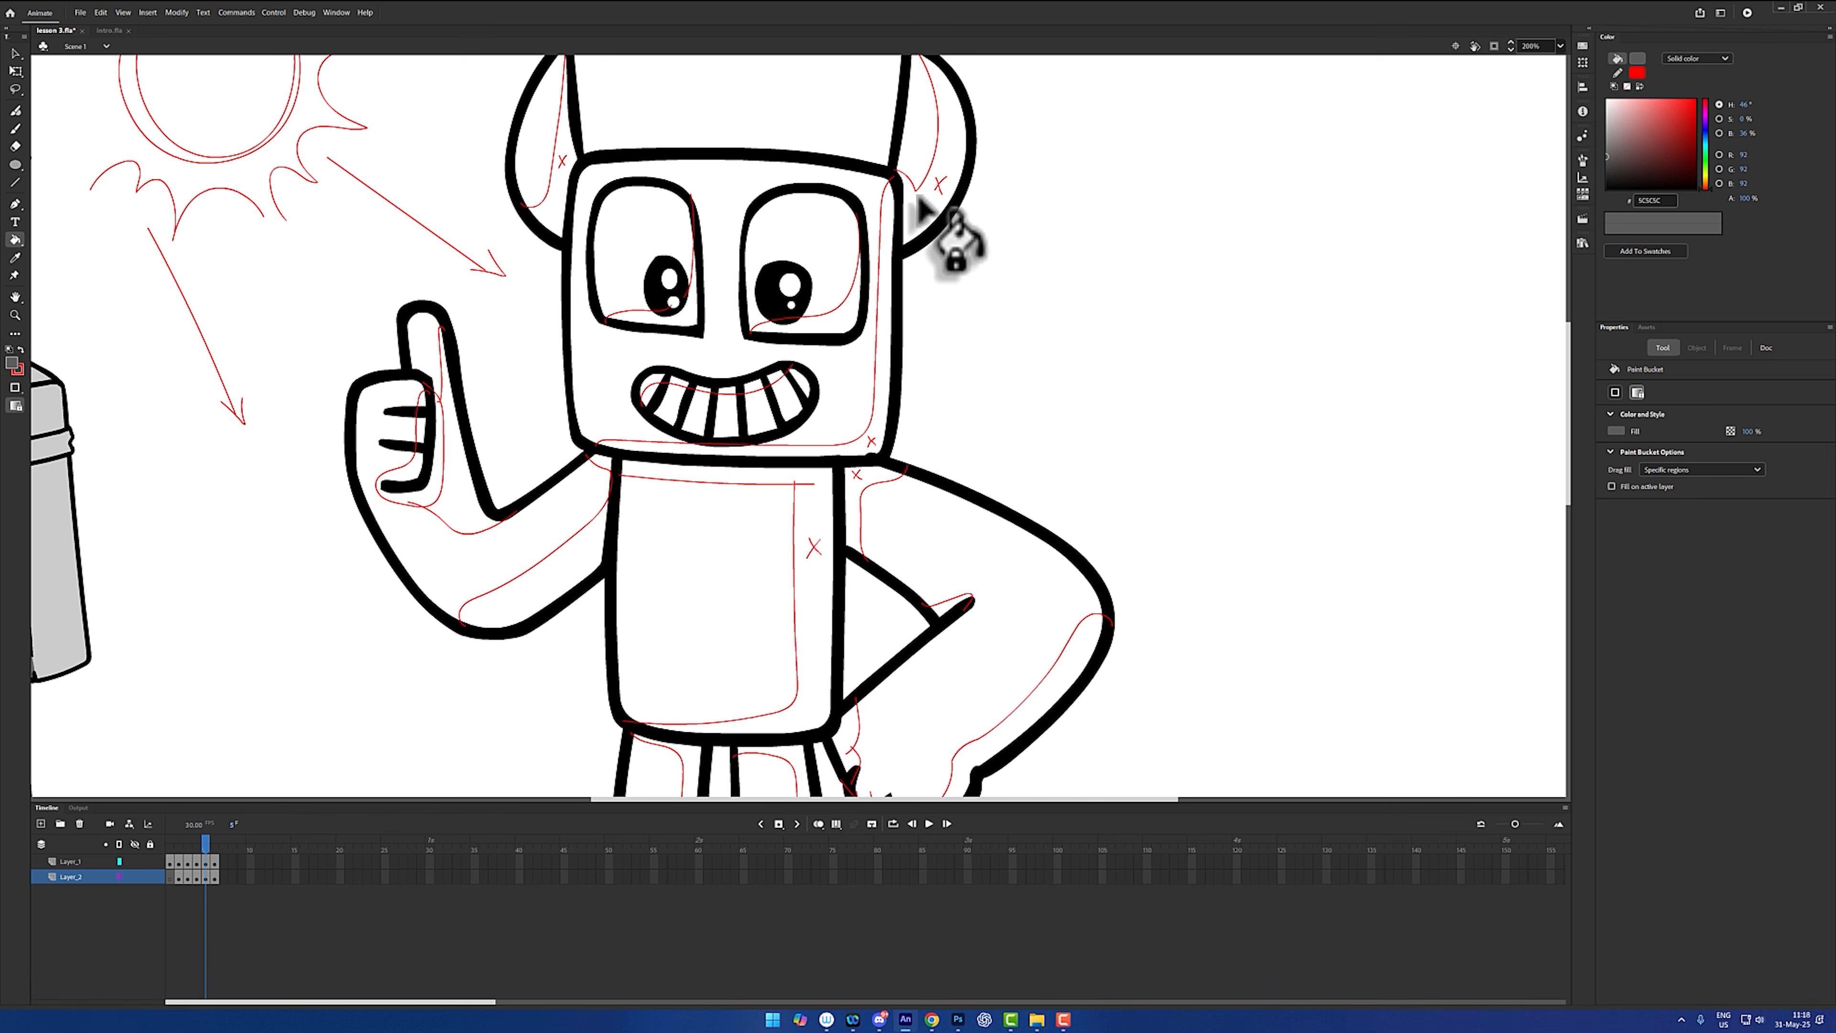
{"action": "left_click", "coordinate": [902, 236]}
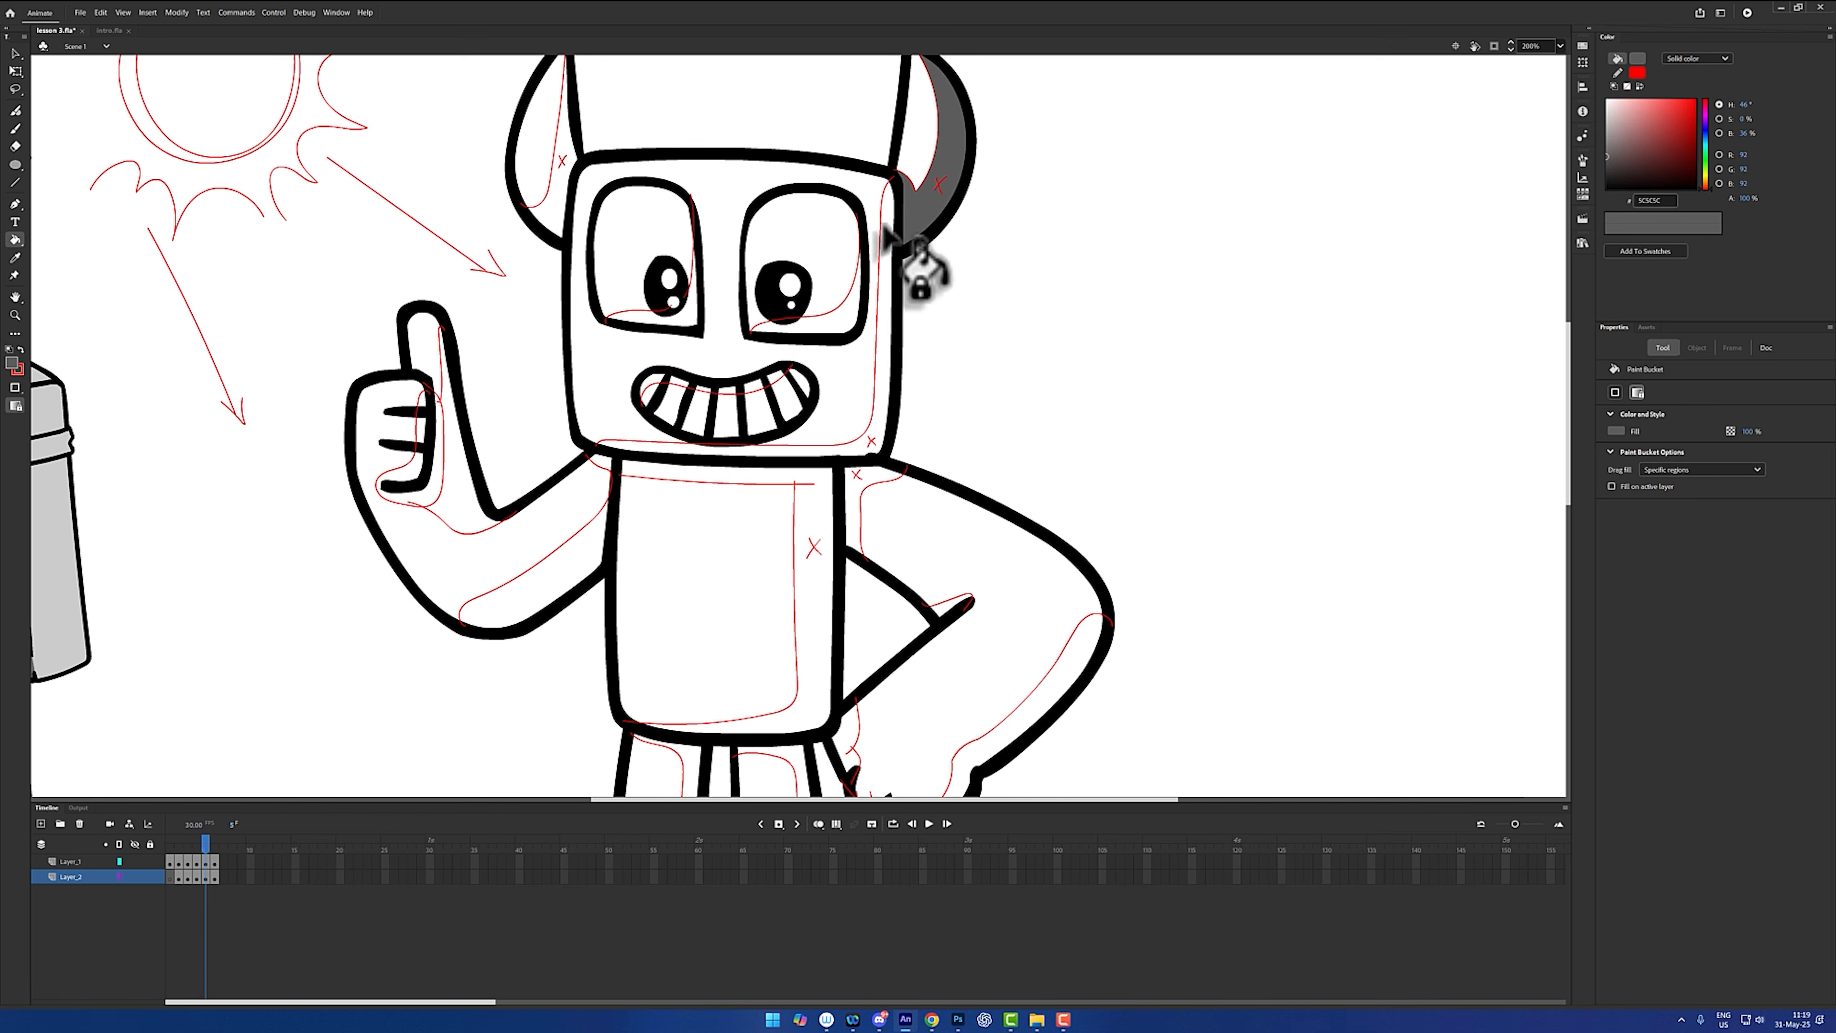
{"action": "mouse_move", "coordinate": [888, 231]}
{"action": "left_mouse_down"}
{"action": "mouse_move", "coordinate": [841, 333]}
{"action": "mouse_move", "coordinate": [723, 398]}
{"action": "mouse_move", "coordinate": [679, 383]}
{"action": "mouse_move", "coordinate": [697, 384]}
{"action": "left_mouse_up"}
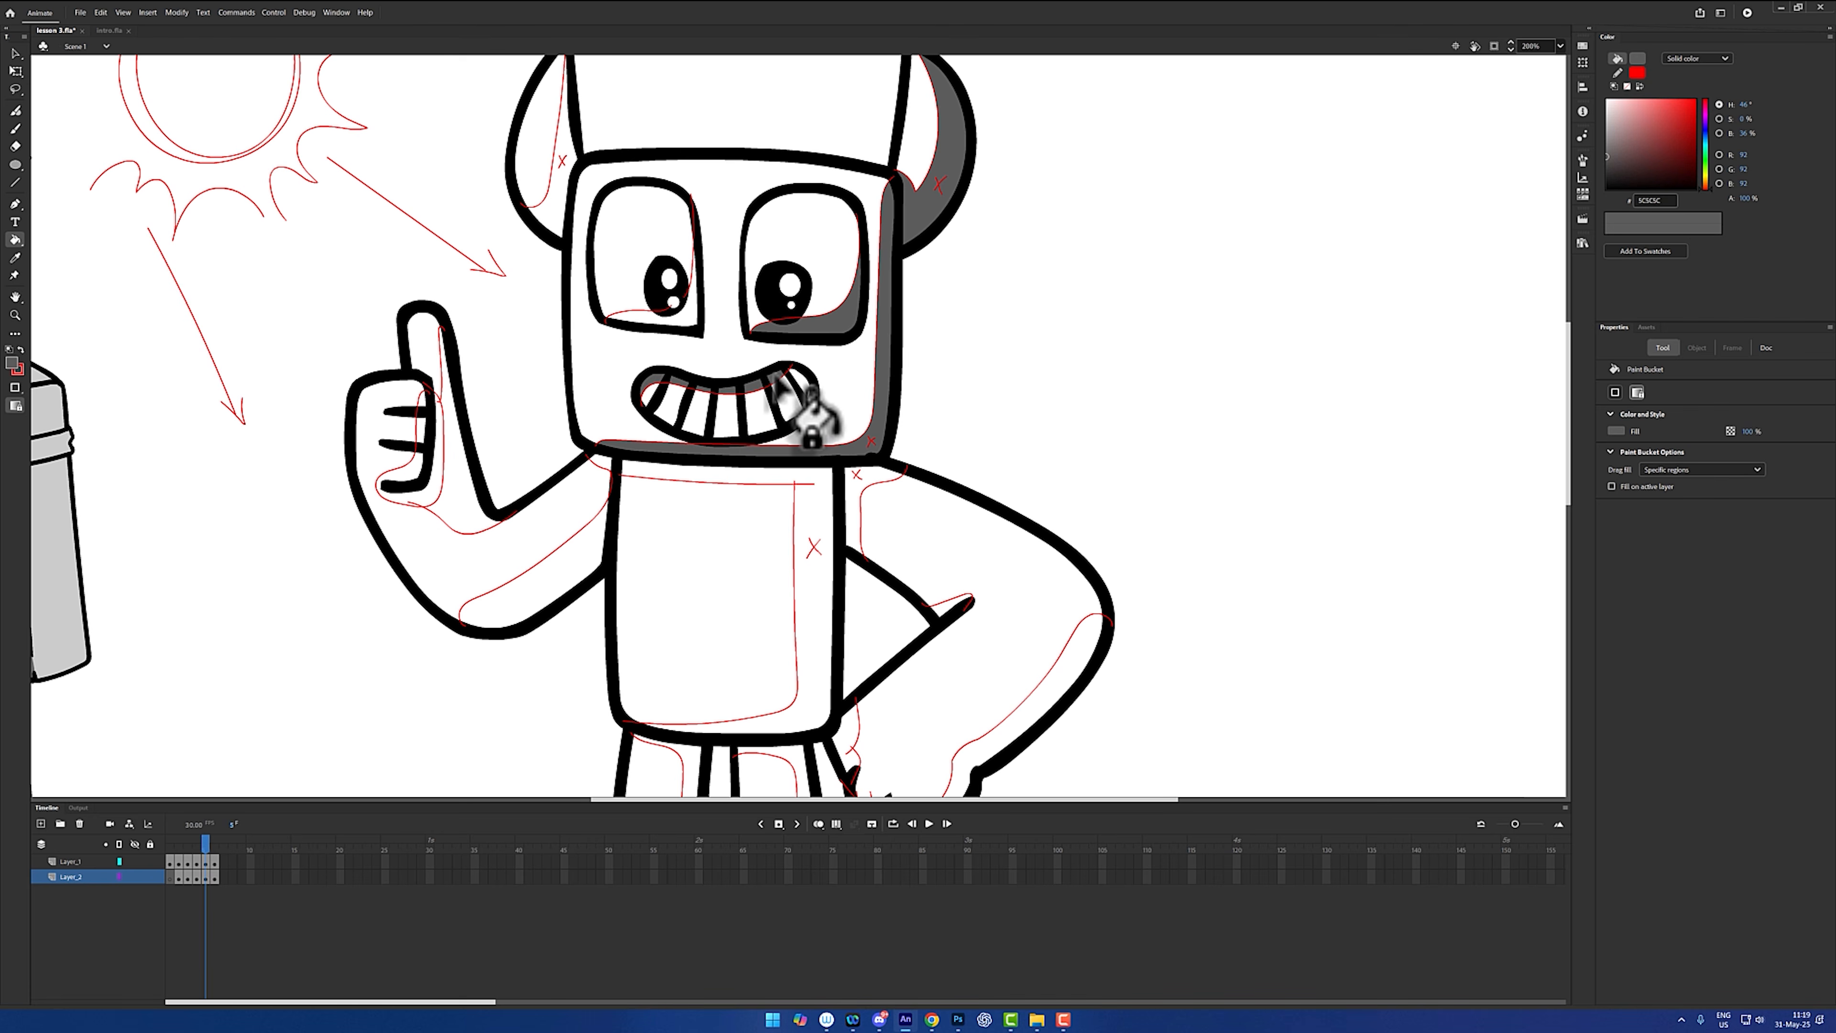
- Delete the stray gray fill from the tooth at the mouth's right side
{"action": "key", "text": "v"}
{"action": "left_click", "coordinate": [788, 396]}
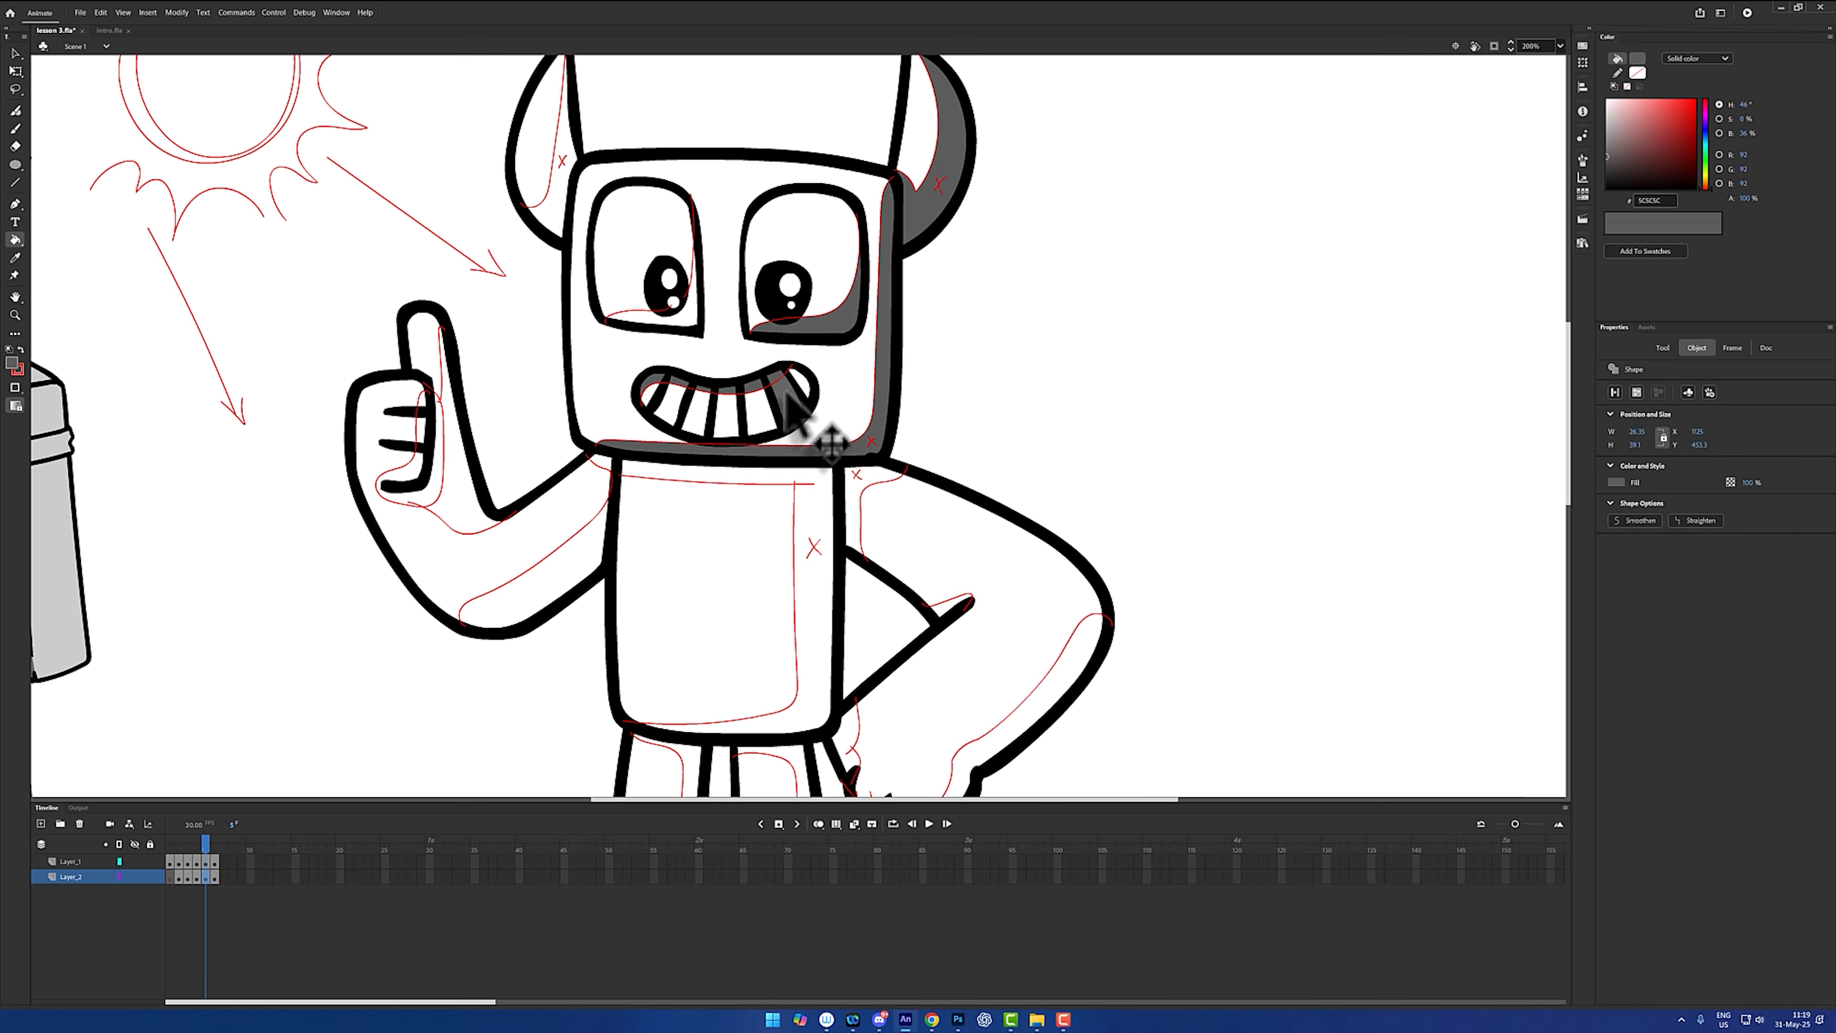
{"action": "key", "text": "k"}
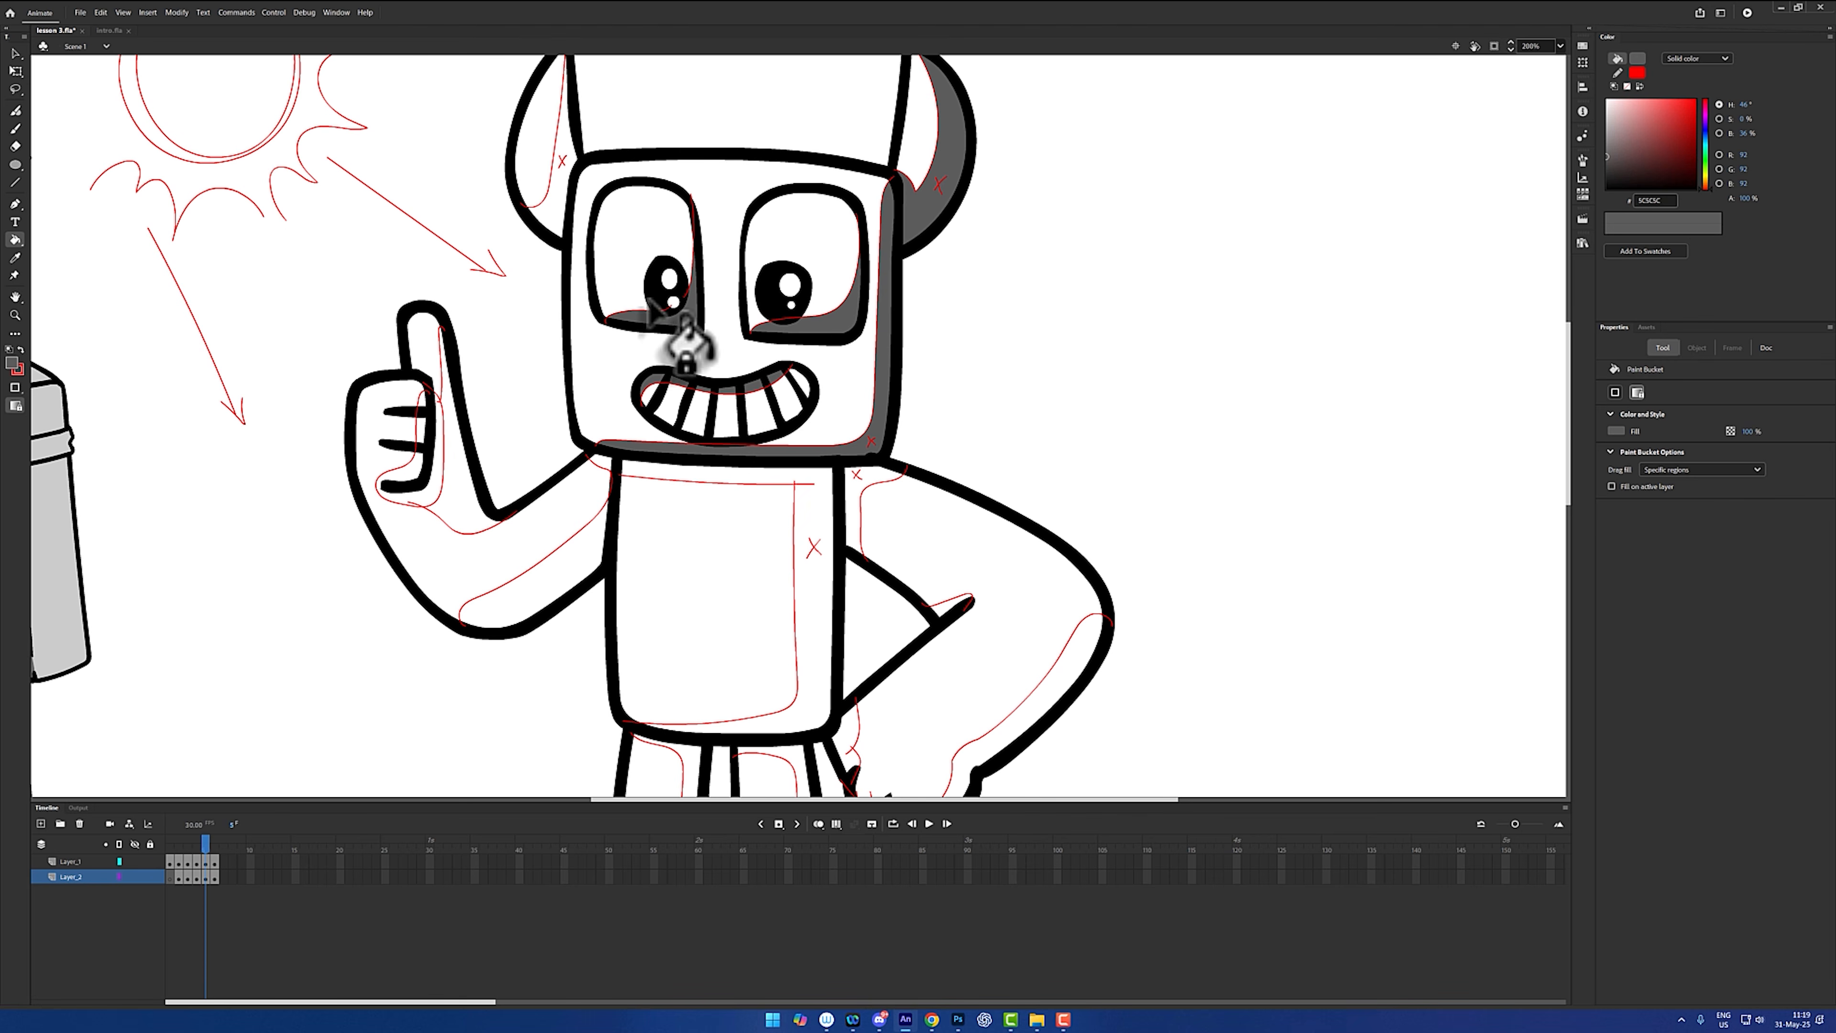
- Fill the shadow areas of the left horn, thumbs-up arm, hand and torso with the dark gray
{"action": "left_click", "coordinate": [553, 196]}
{"action": "left_click", "coordinate": [542, 579]}
{"action": "left_click", "coordinate": [460, 476]}
{"action": "left_click", "coordinate": [418, 467]}
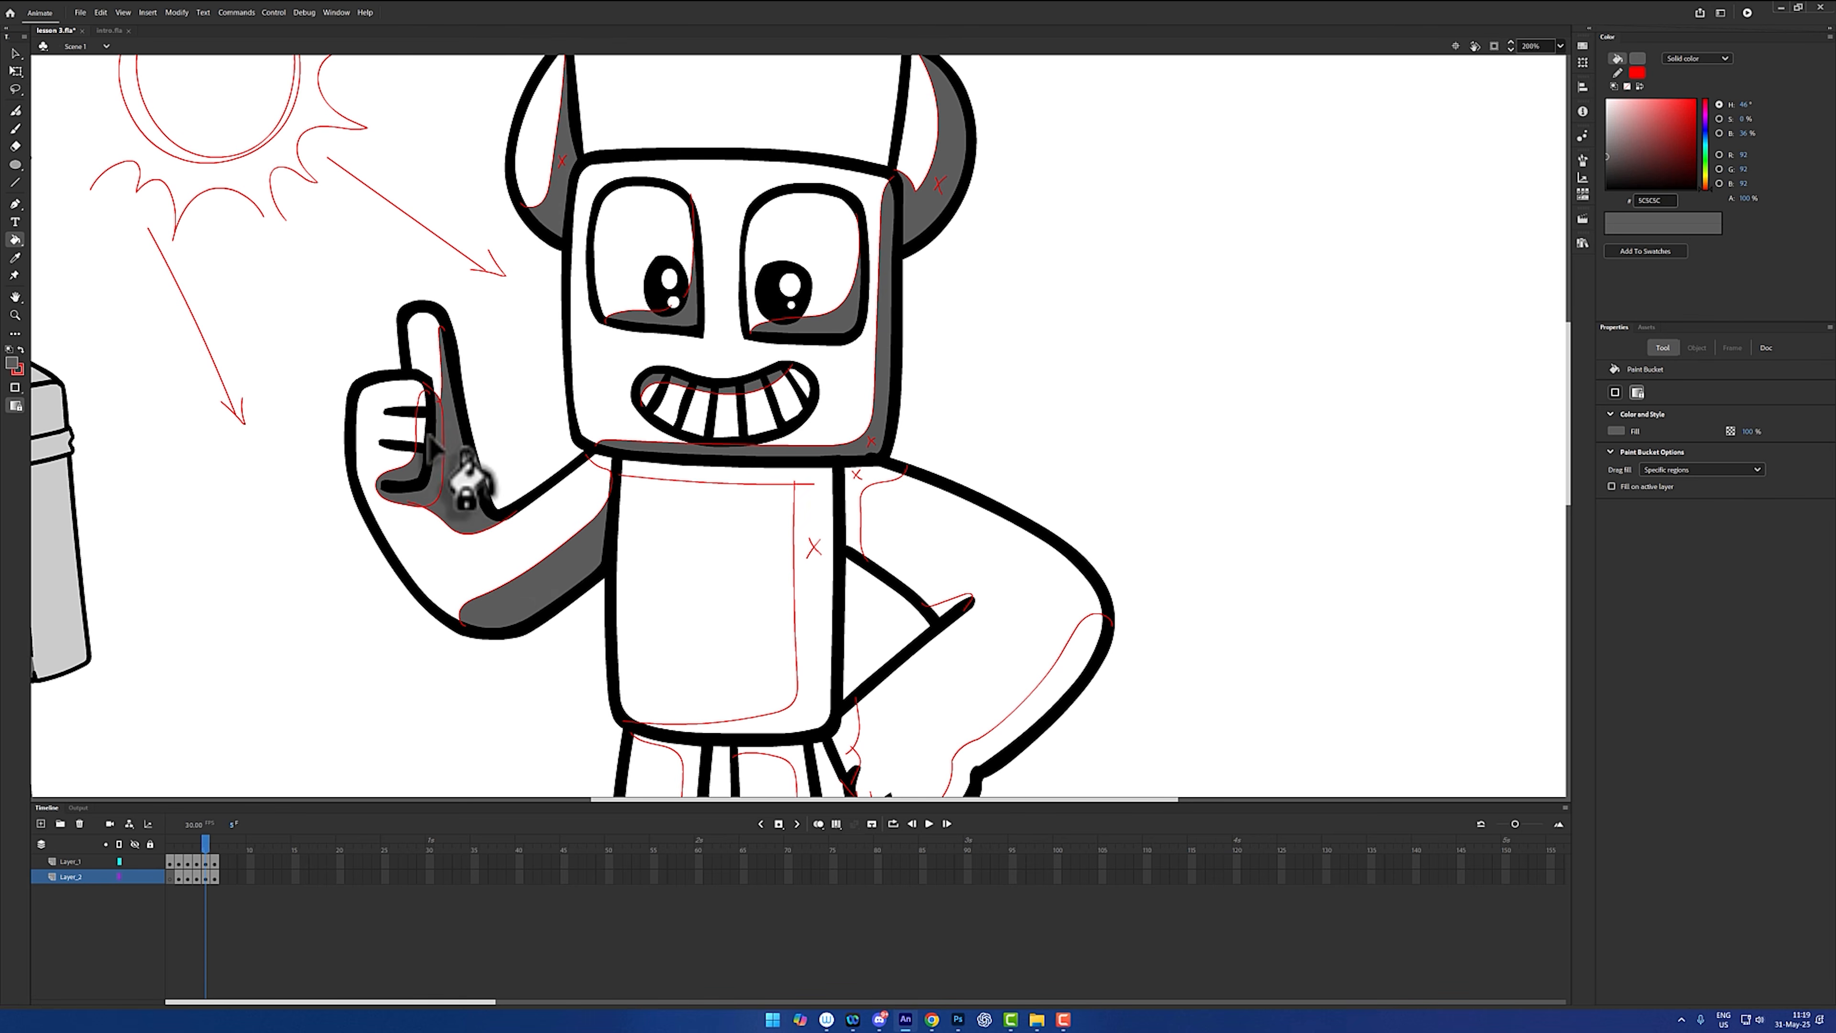
{"action": "left_click", "coordinate": [629, 468]}
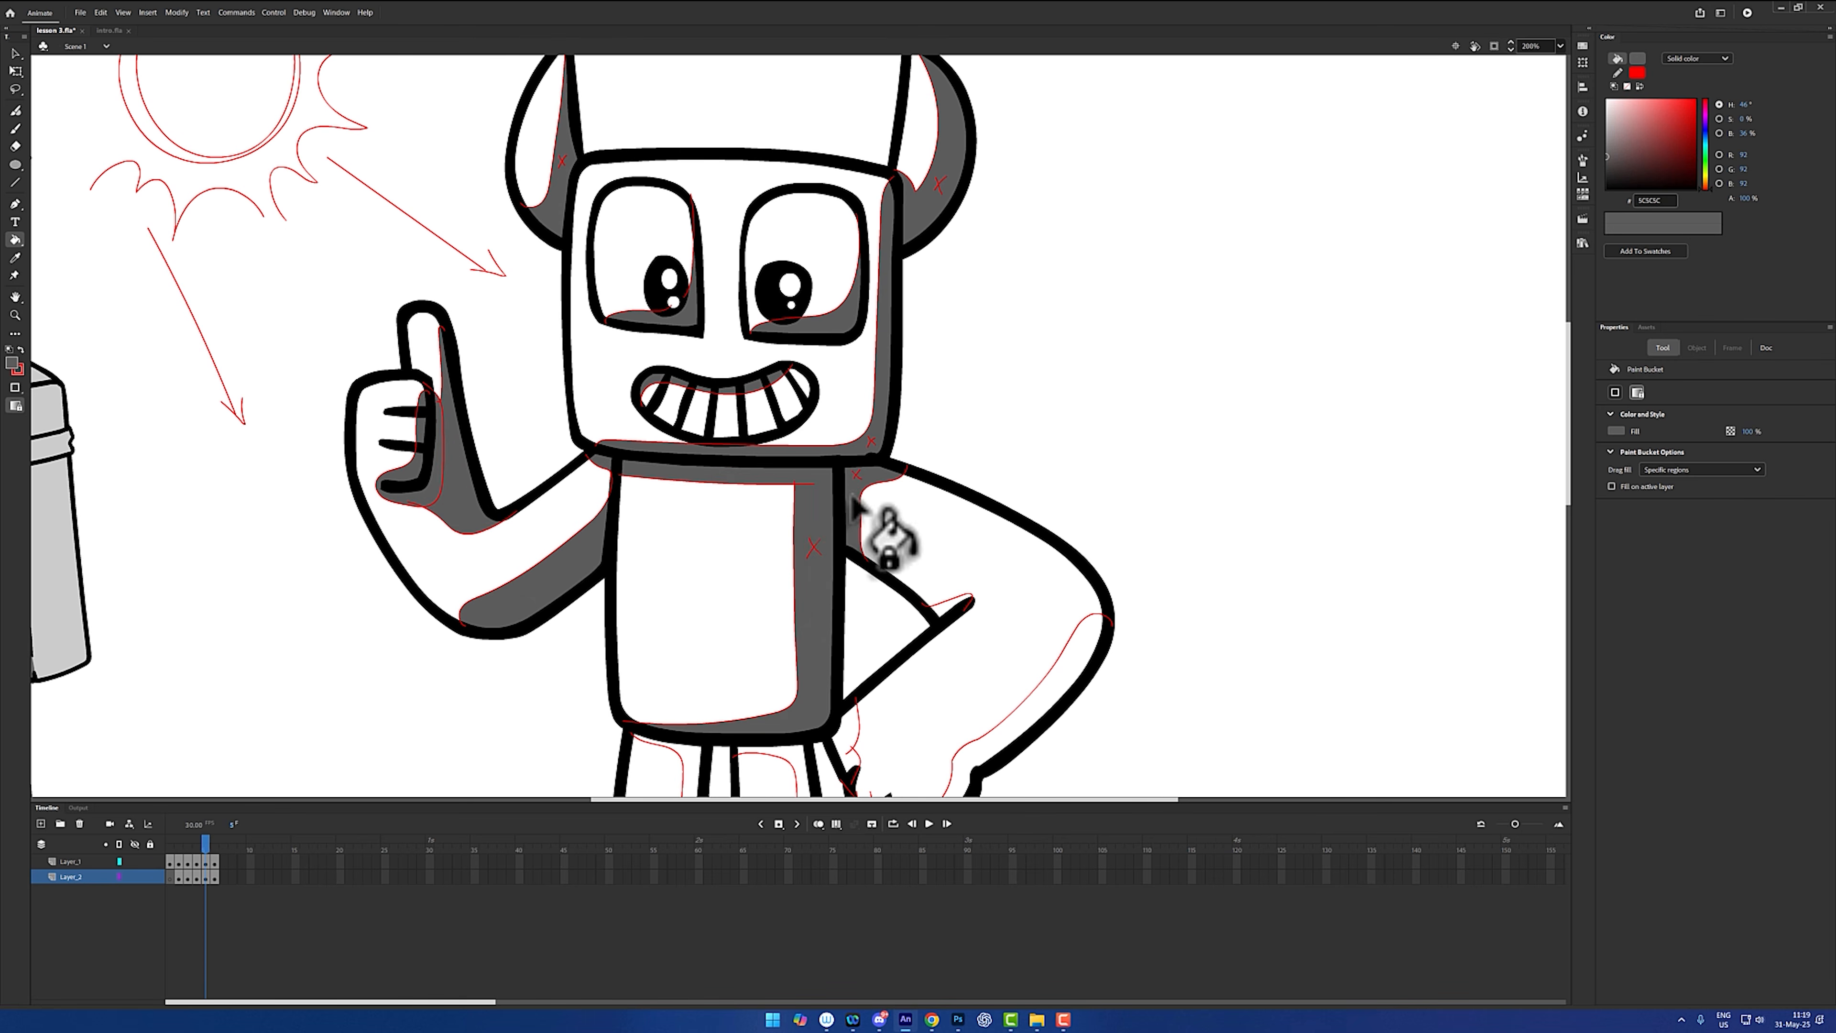
- Fill the shadow areas of the bent arm, the hand on the hip and both legs with the dark gray
{"action": "scroll", "coordinate": [889, 535], "scroll_direction": "down", "scroll_amount": 5}
{"action": "left_click", "coordinate": [1015, 405]}
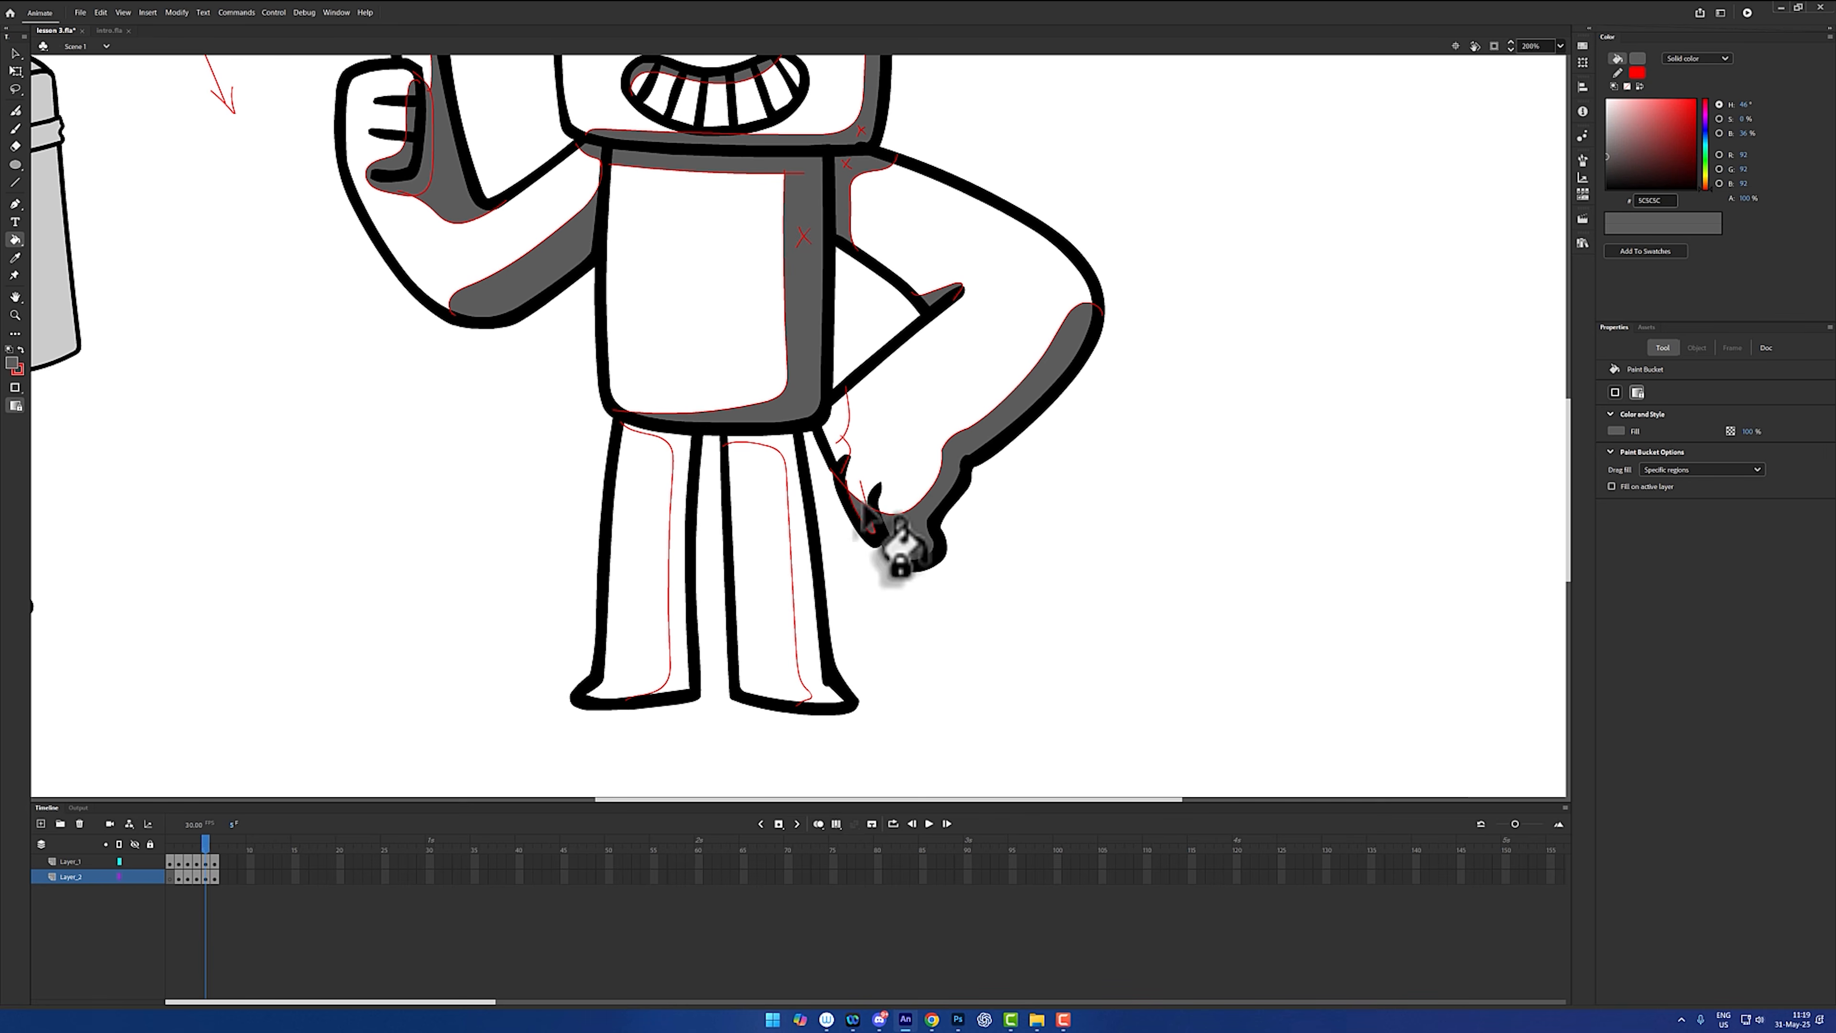
{"action": "left_click", "coordinate": [832, 439]}
{"action": "left_click", "coordinate": [782, 441]}
{"action": "left_click", "coordinate": [680, 439]}
- Select all the artwork and set its stroke to no color to remove the red shading and light source lines
{"action": "left_click_drag", "start_coordinate": [855, 410], "coordinate": [735, 734]}
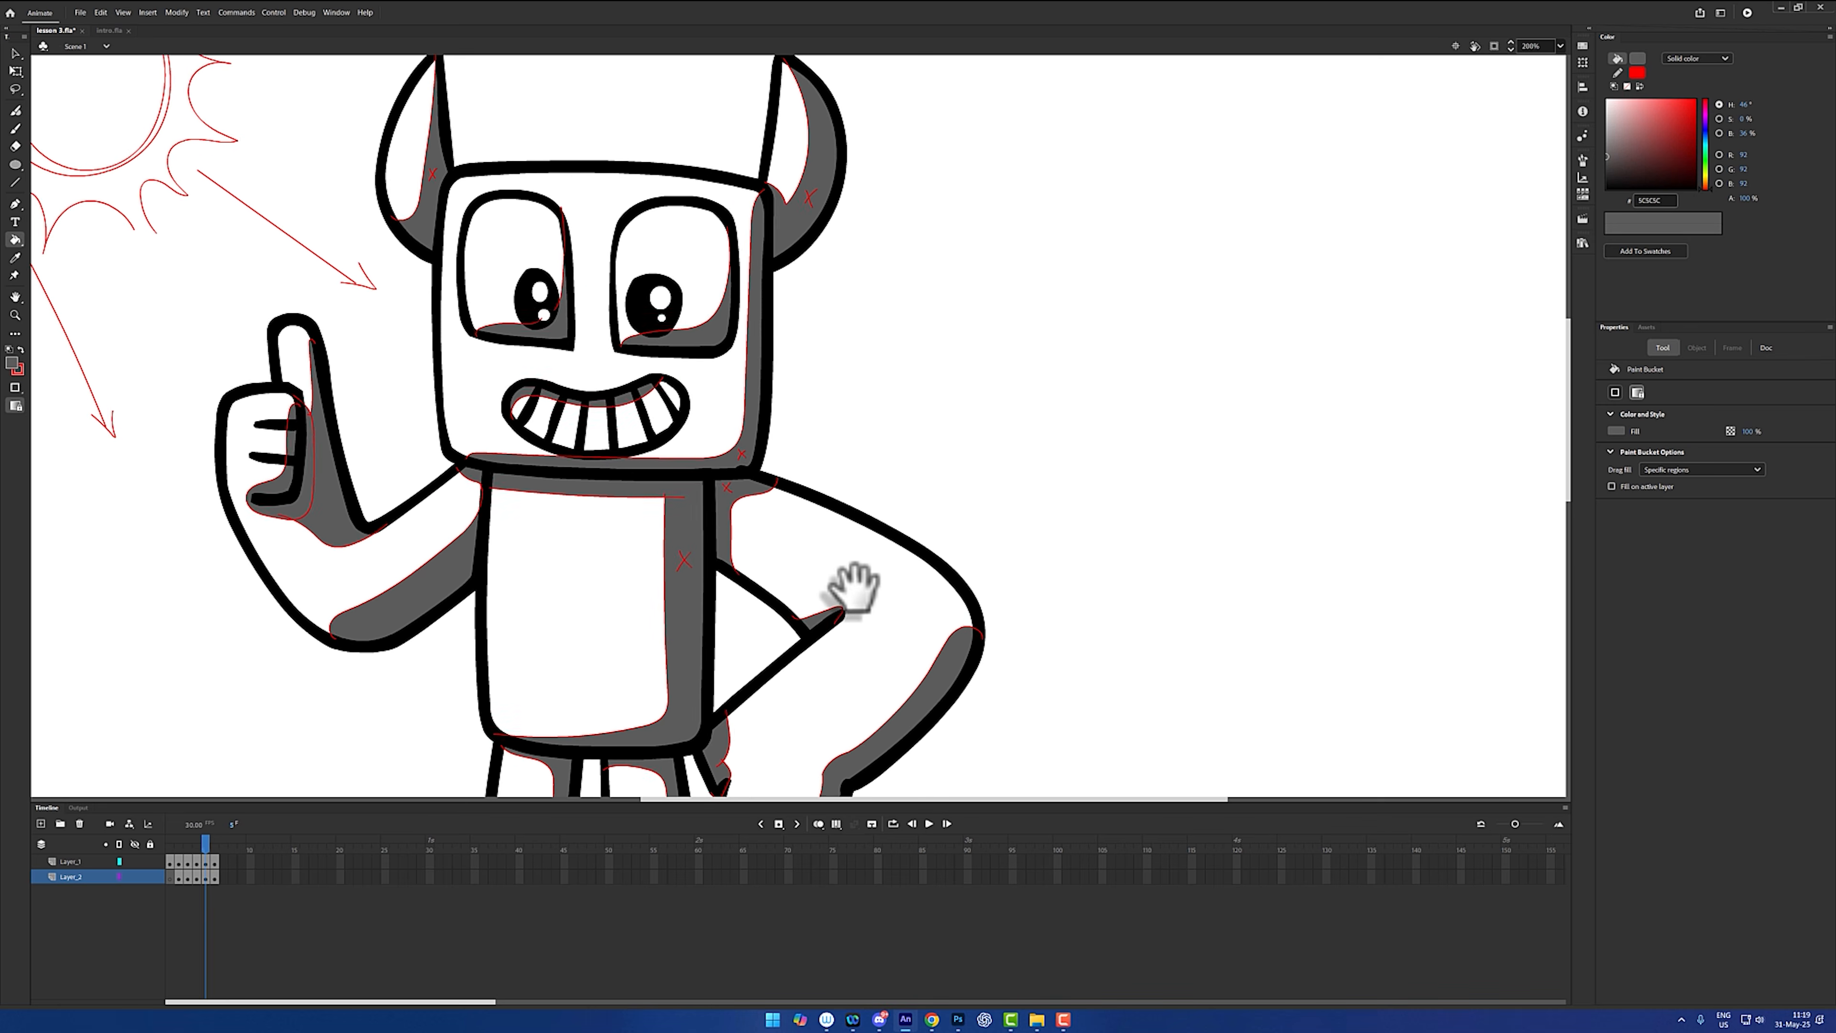
{"action": "mouse_move", "coordinate": [852, 585]}
{"action": "left_mouse_down"}
{"action": "mouse_move", "coordinate": [861, 555]}
{"action": "mouse_move", "coordinate": [872, 566]}
{"action": "left_mouse_up"}
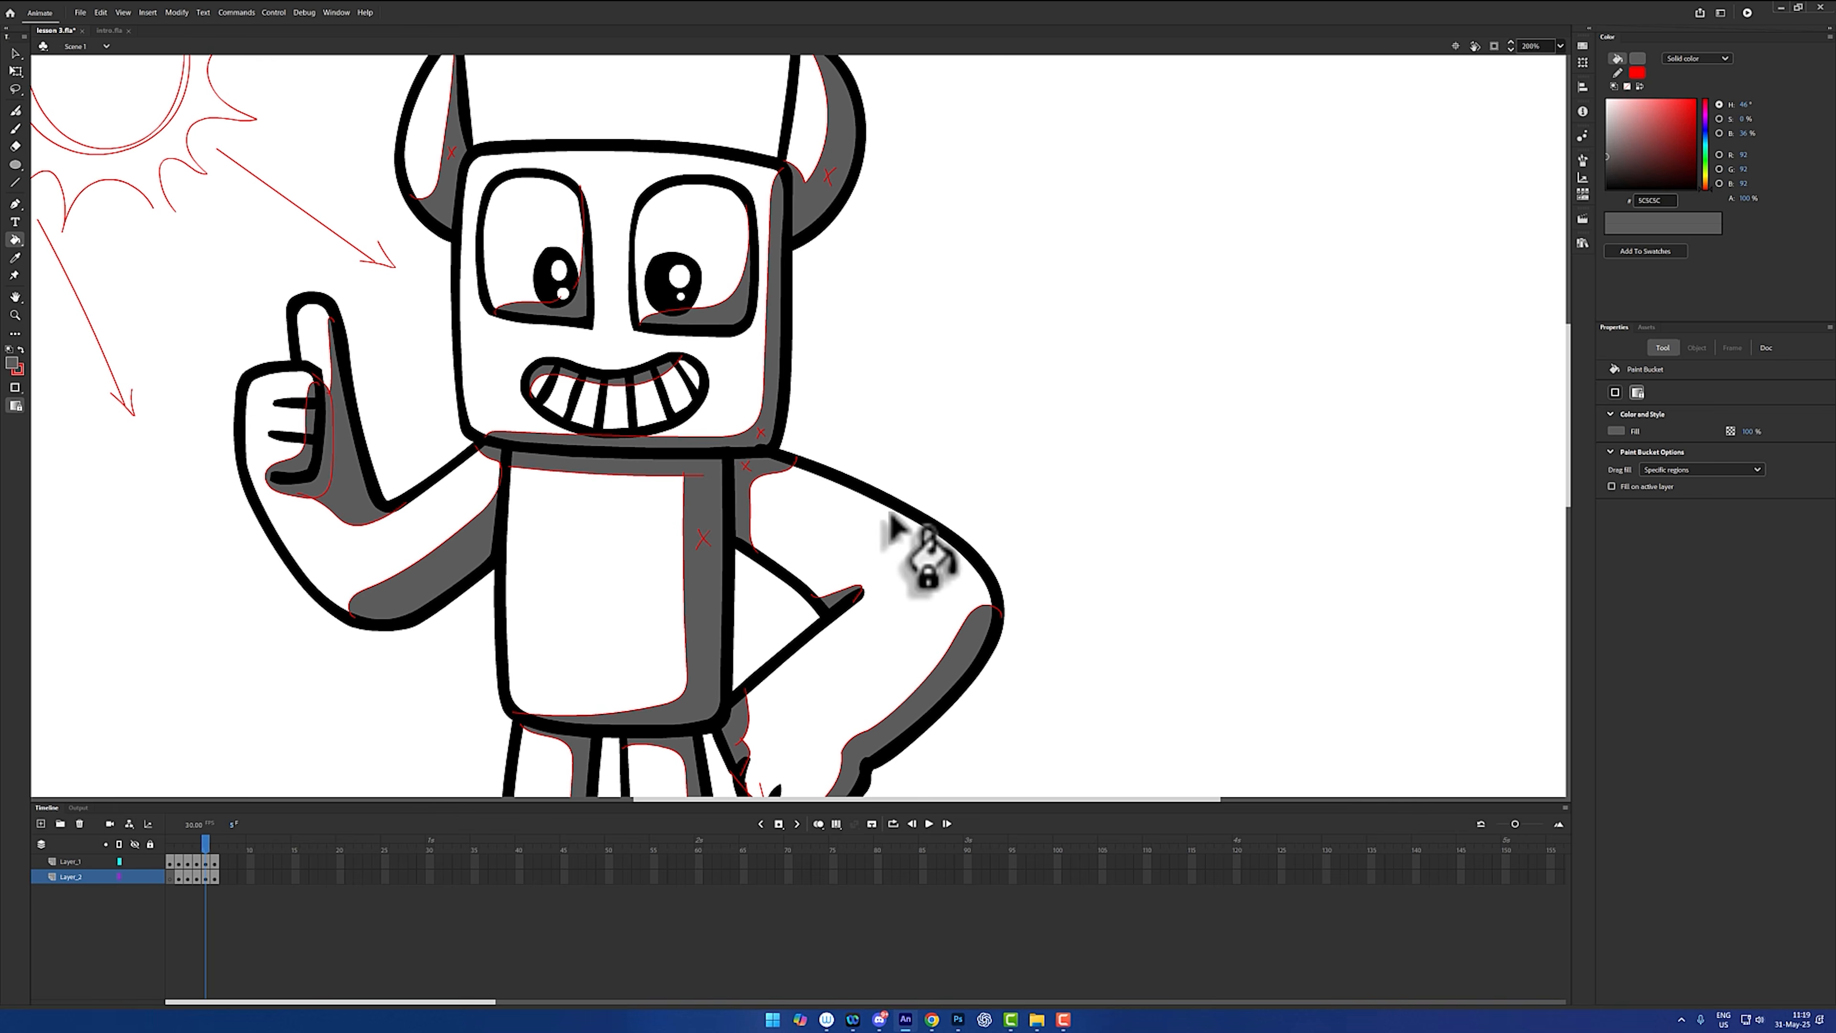
{"action": "key", "text": "ctrl+a"}
{"action": "left_click", "coordinate": [1637, 58]}
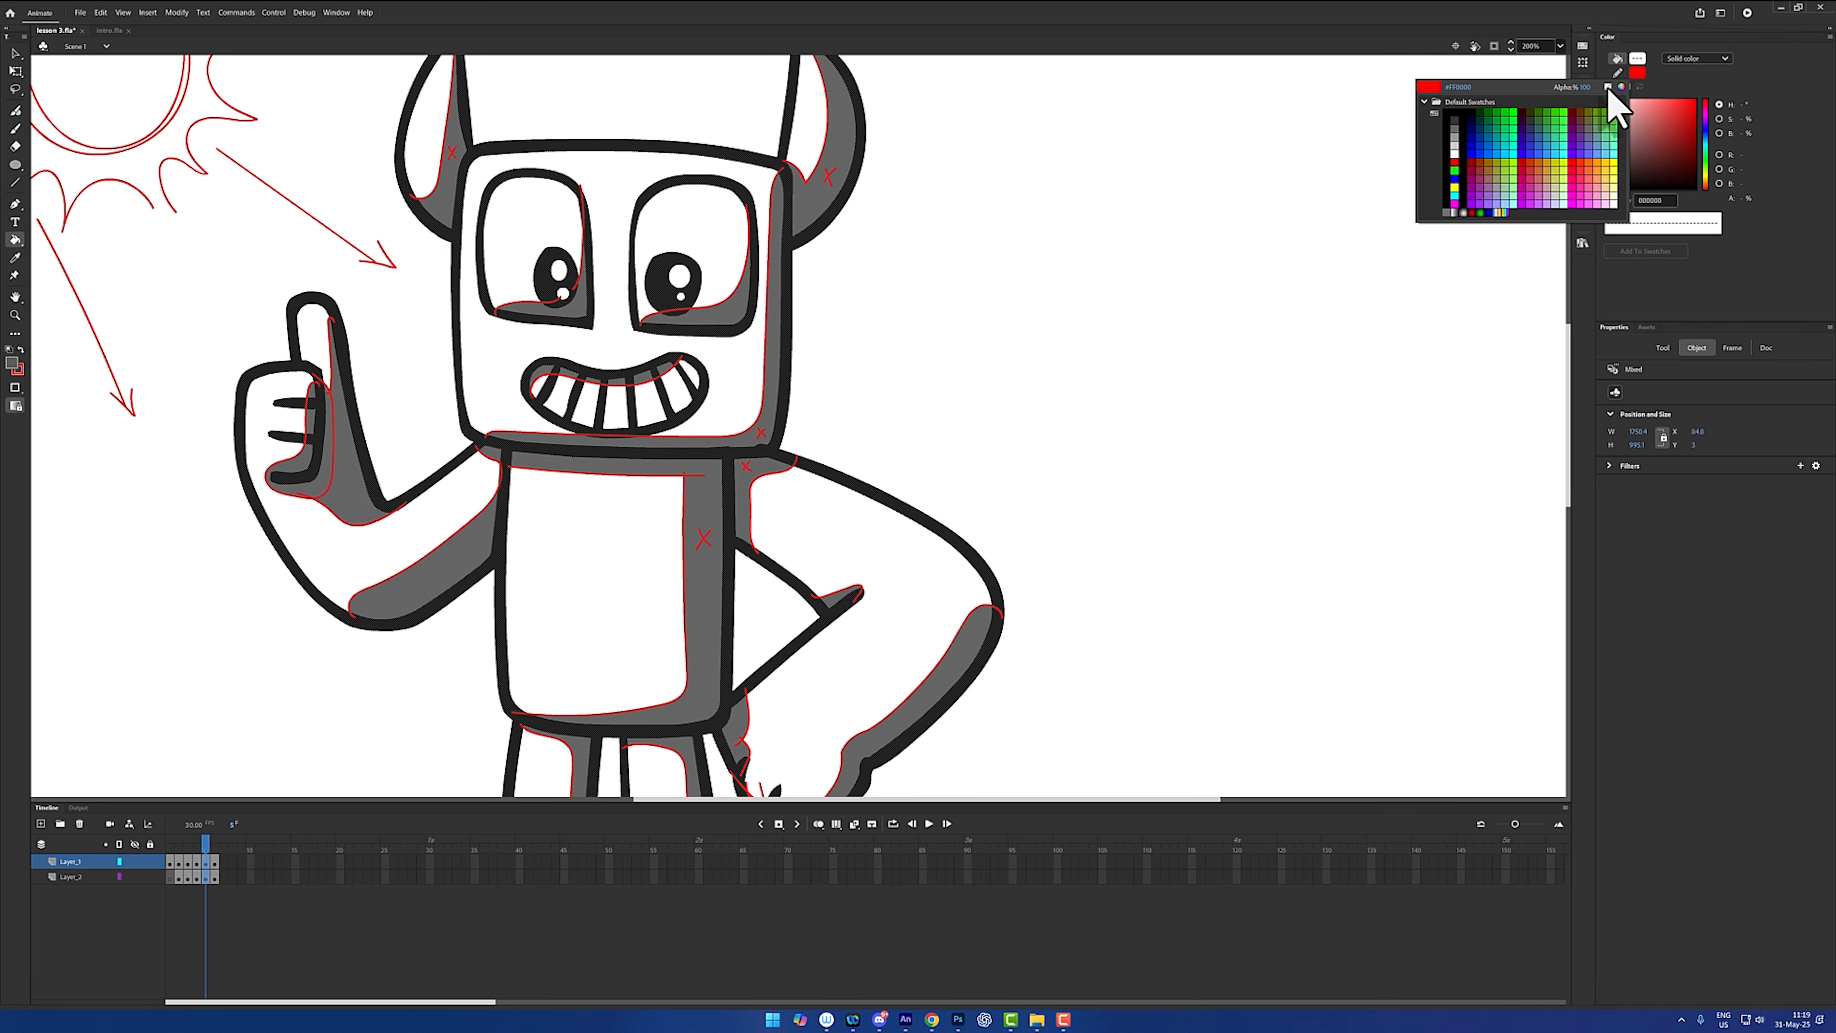
{"action": "left_click", "coordinate": [1608, 87]}
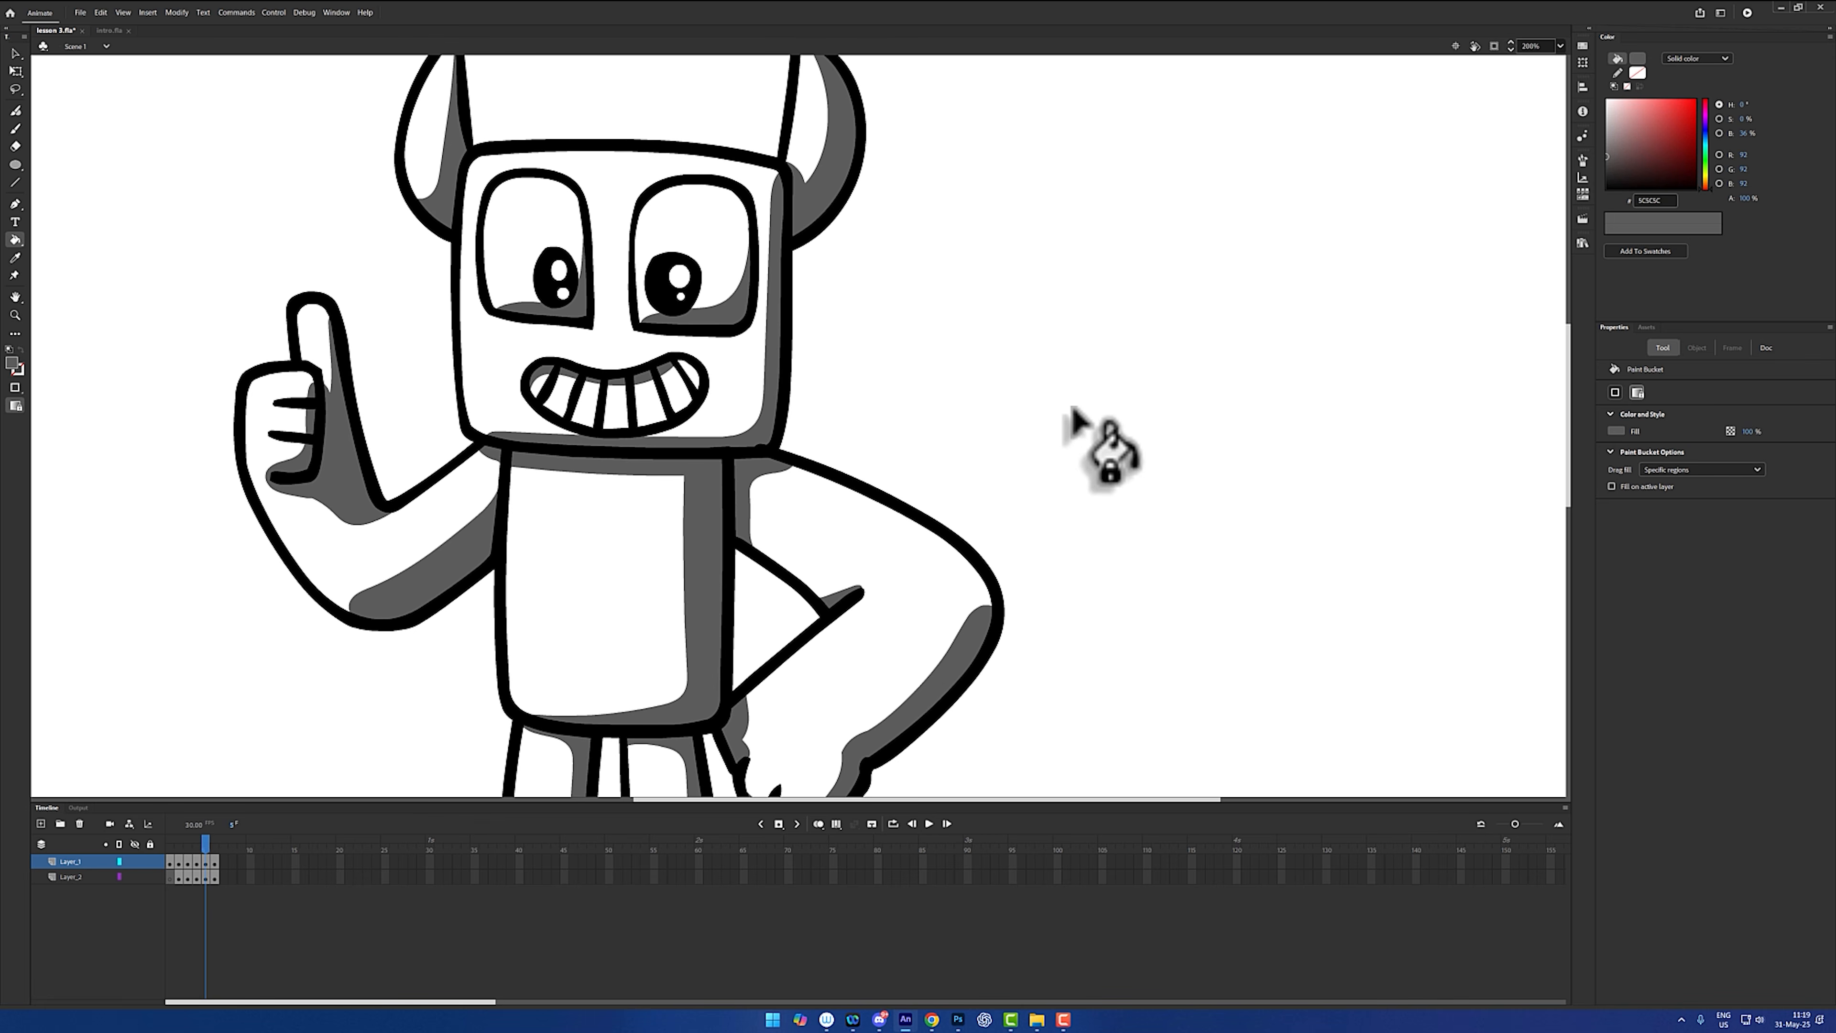
- Hide the panels and view the whole stage to examine the shaded character
{"action": "key", "text": "v"}
{"action": "key", "text": "F4"}
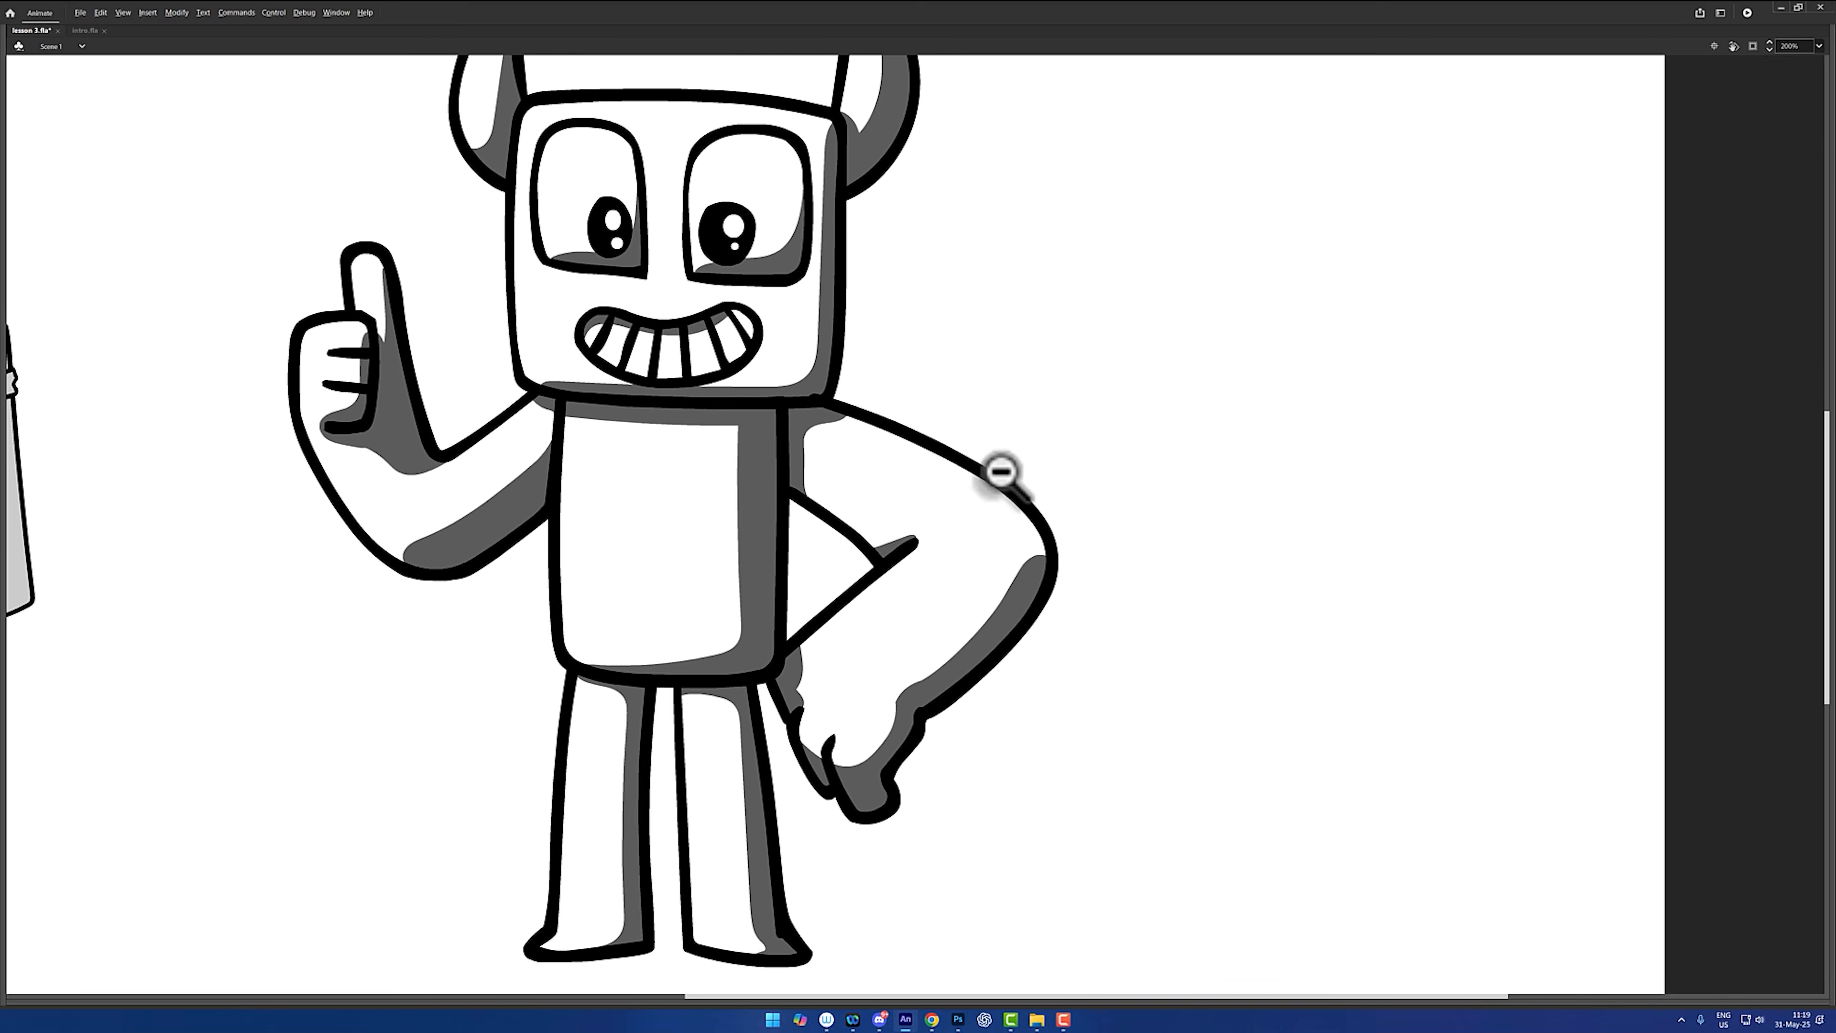
{"action": "left_click", "coordinate": [1001, 472], "text": "alt"}
- Undo the removal of the red lines, show the panels again, and undo the trial brush stroke beside the character
{"action": "key", "text": "ctrl+z"}
{"action": "key", "text": "ctrl+z"}
{"action": "key", "text": "ctrl+z"}
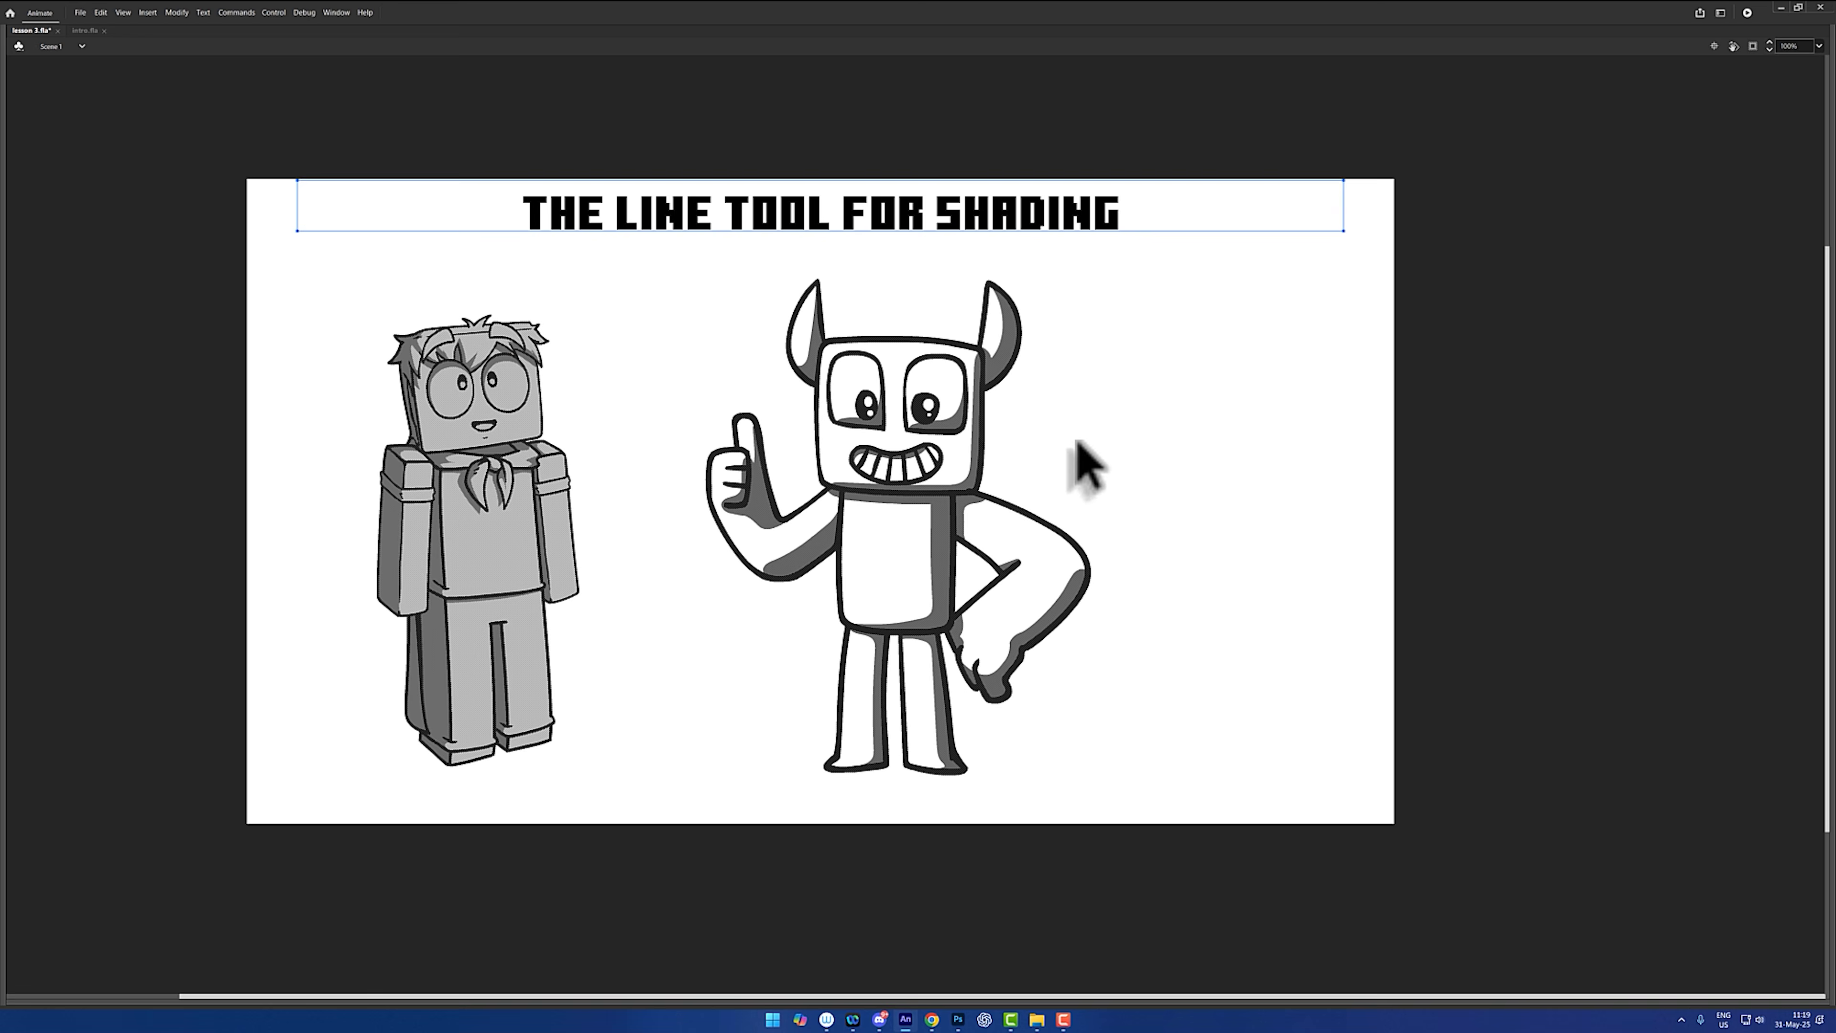
{"action": "left_click", "coordinate": [932, 478]}
{"action": "key", "text": "b"}
{"action": "key", "text": "F4"}
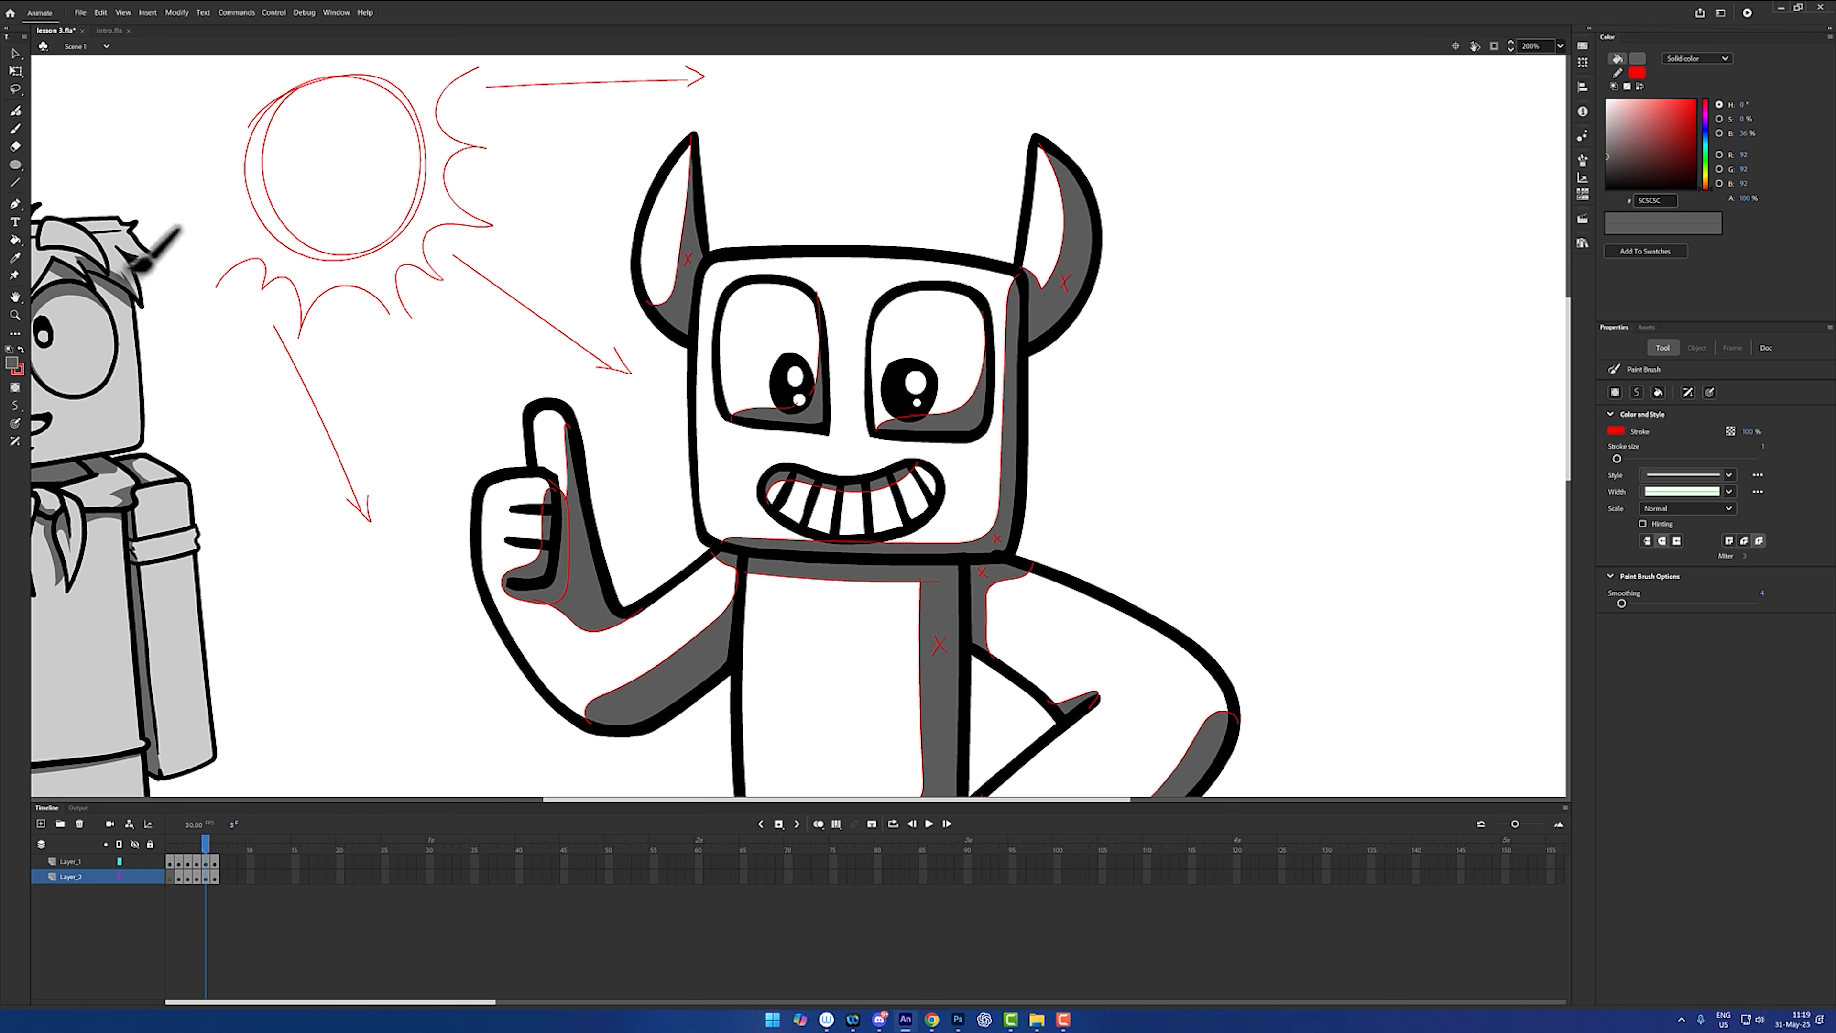
{"action": "mouse_move", "coordinate": [1178, 232]}
{"action": "left_mouse_down"}
{"action": "mouse_move", "coordinate": [1280, 253]}
{"action": "mouse_move", "coordinate": [1164, 433]}
{"action": "left_mouse_up"}
{"action": "key", "text": "ctrl+z"}
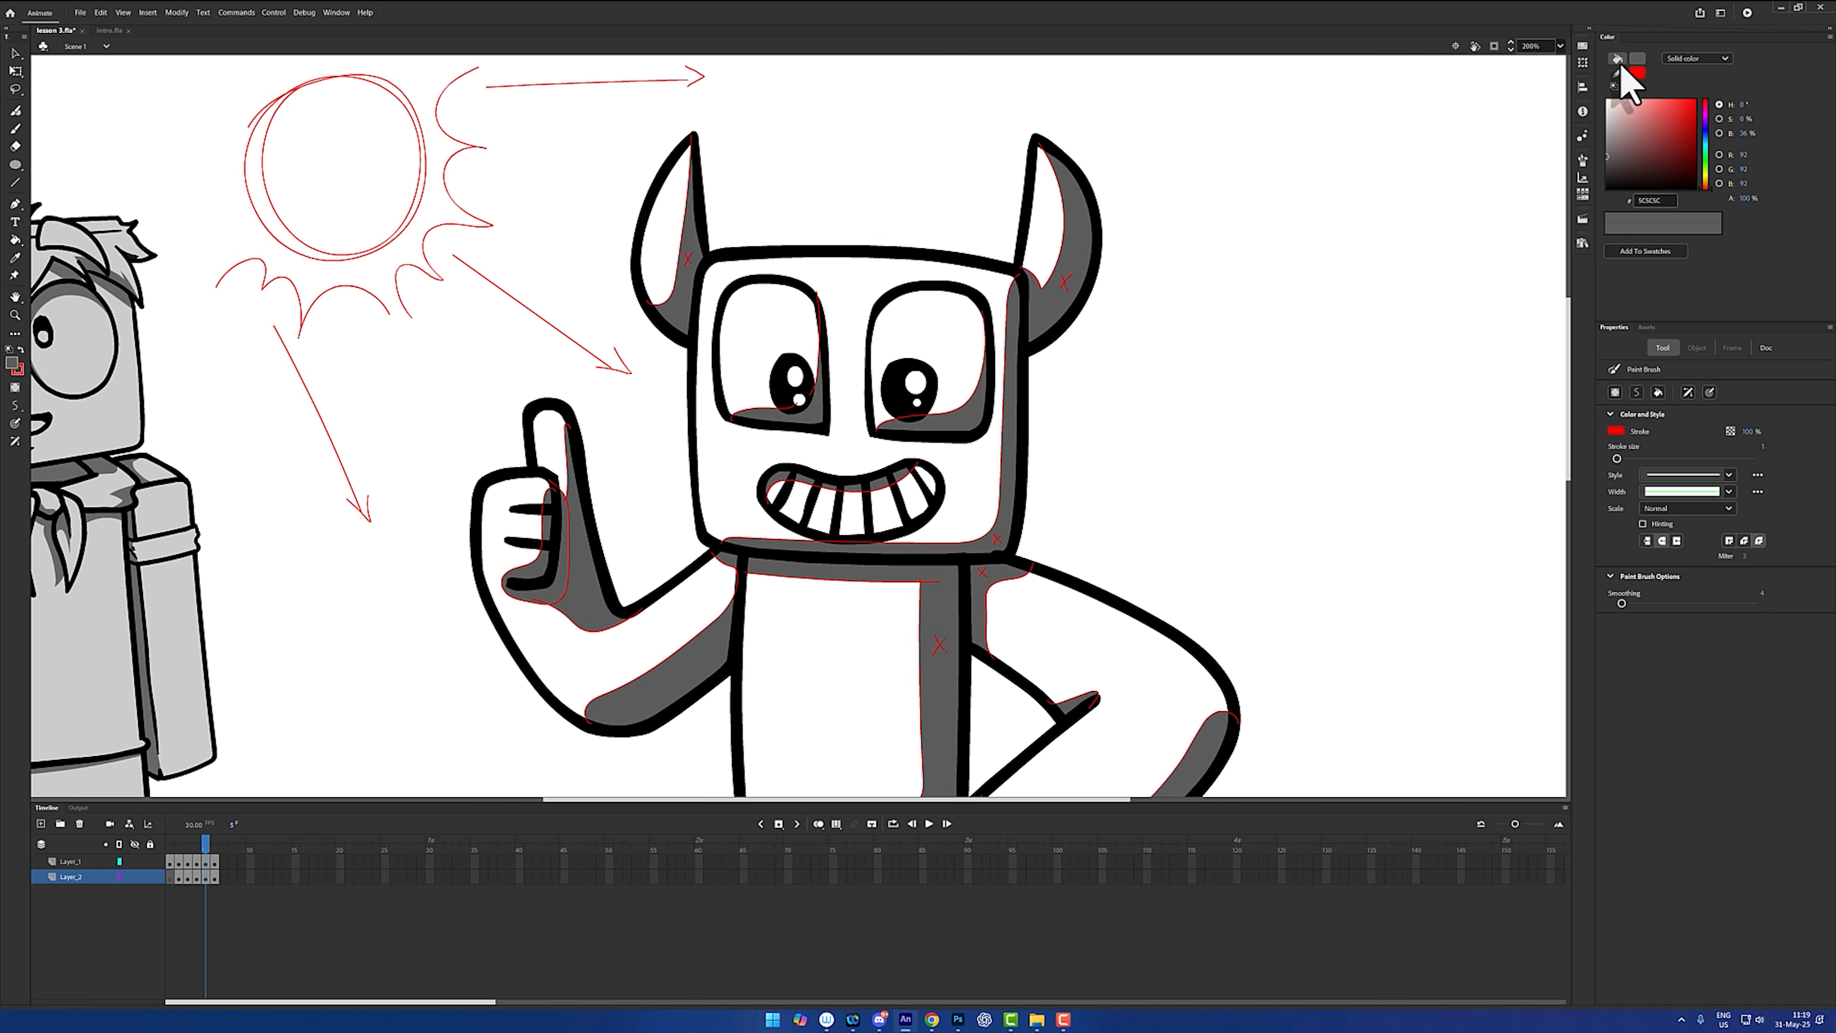
- Set the stroke to bright green and draw thin highlight lines along the light-facing edges of the left horn, head and both eyes
{"action": "left_click", "coordinate": [1621, 71]}
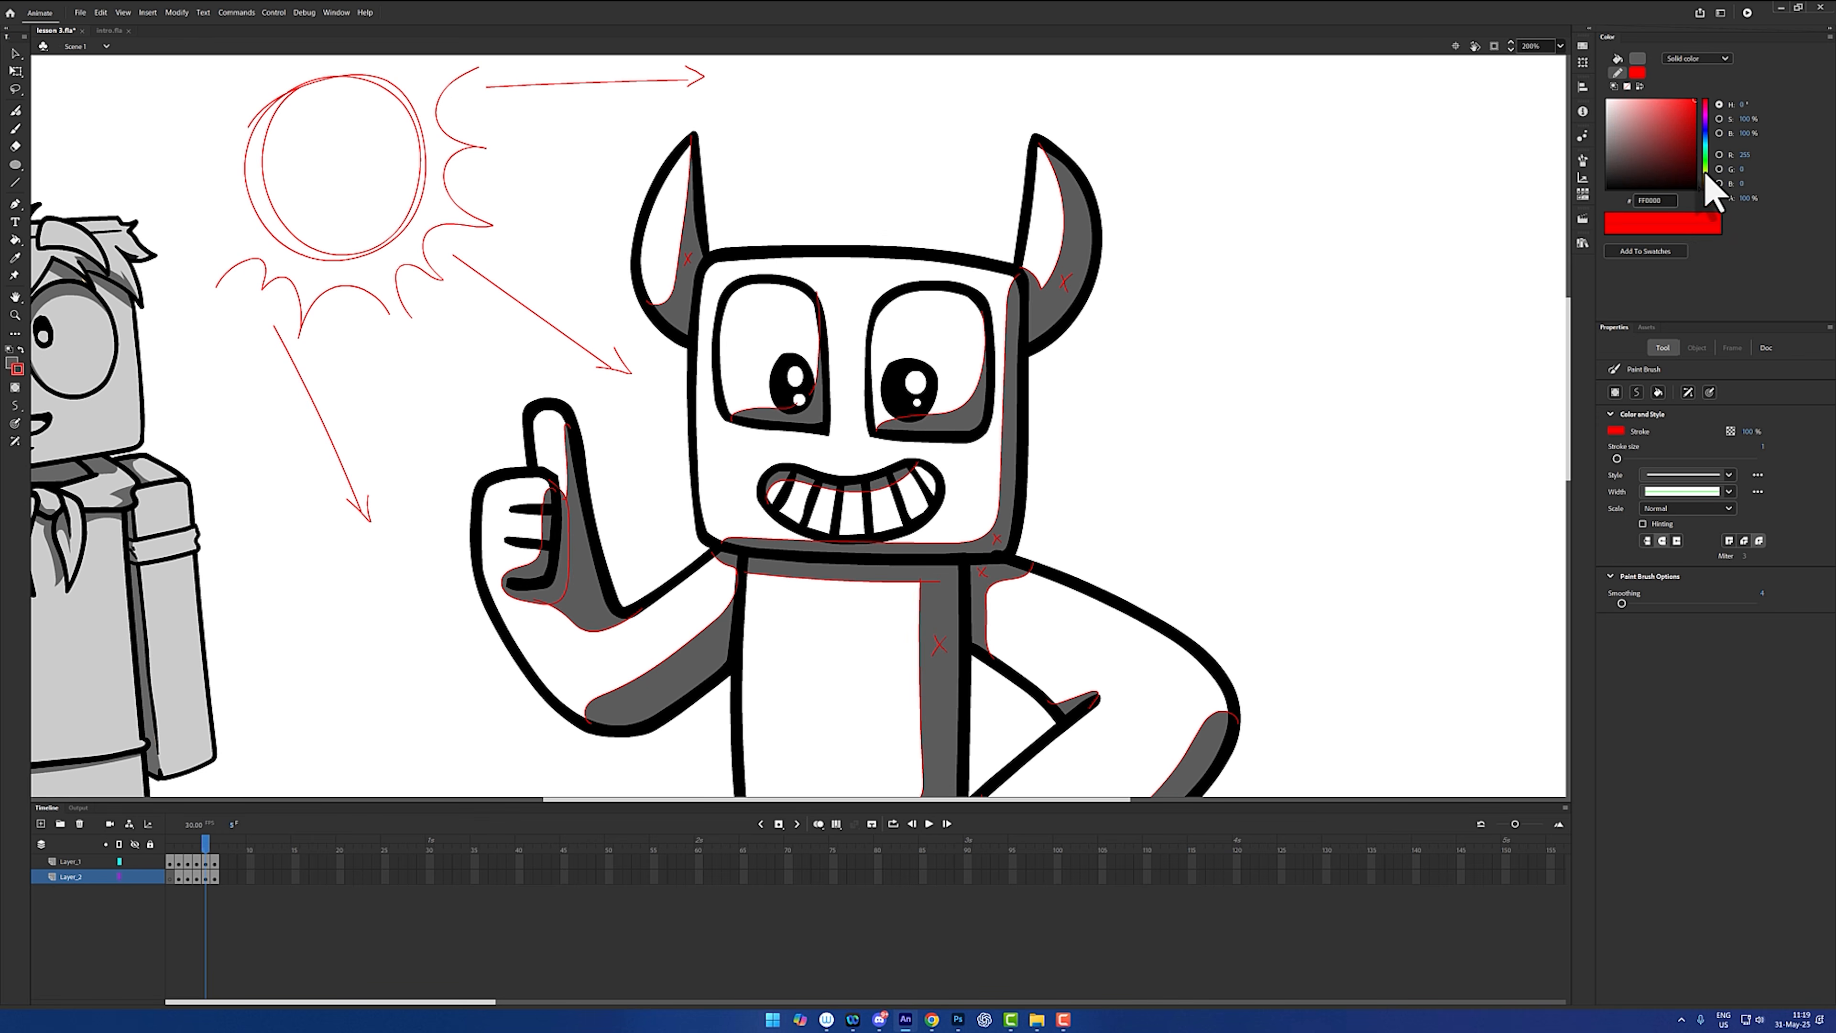
{"action": "left_click", "coordinate": [1705, 175]}
{"action": "left_click_drag", "start_coordinate": [1708, 175], "coordinate": [1705, 167]}
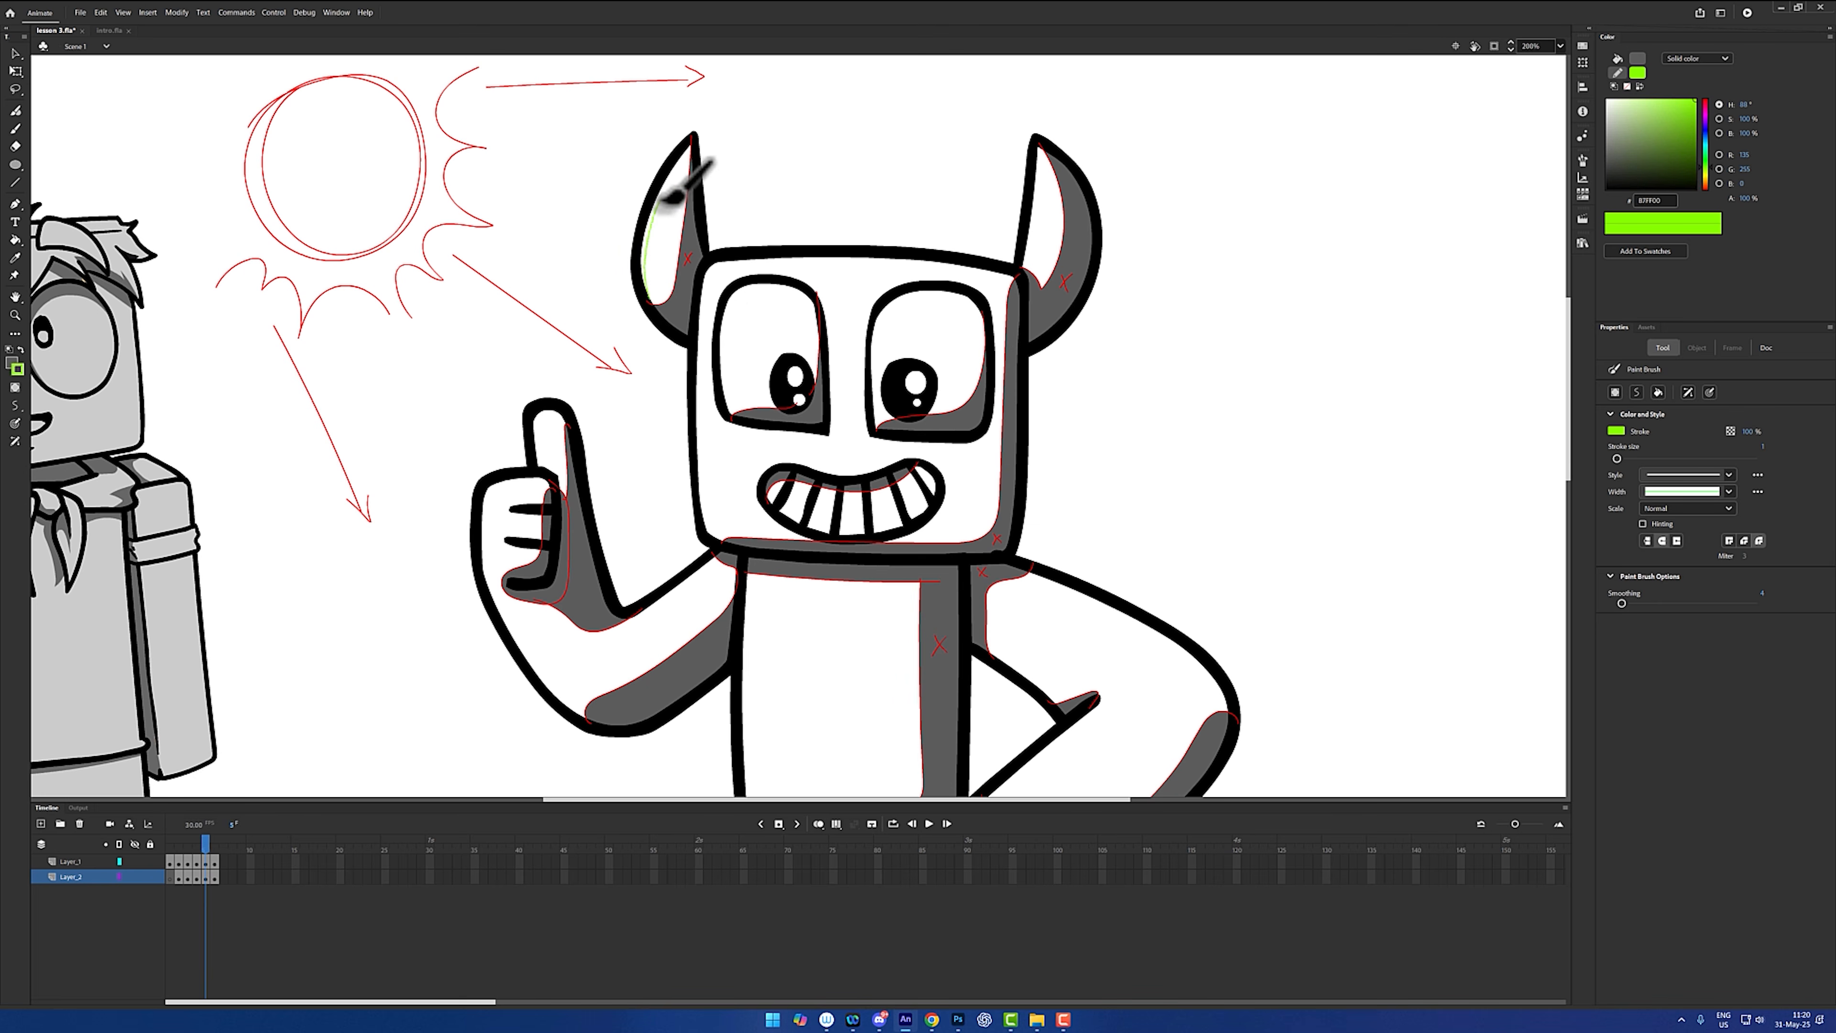
{"action": "left_click_drag", "start_coordinate": [700, 147], "coordinate": [705, 162]}
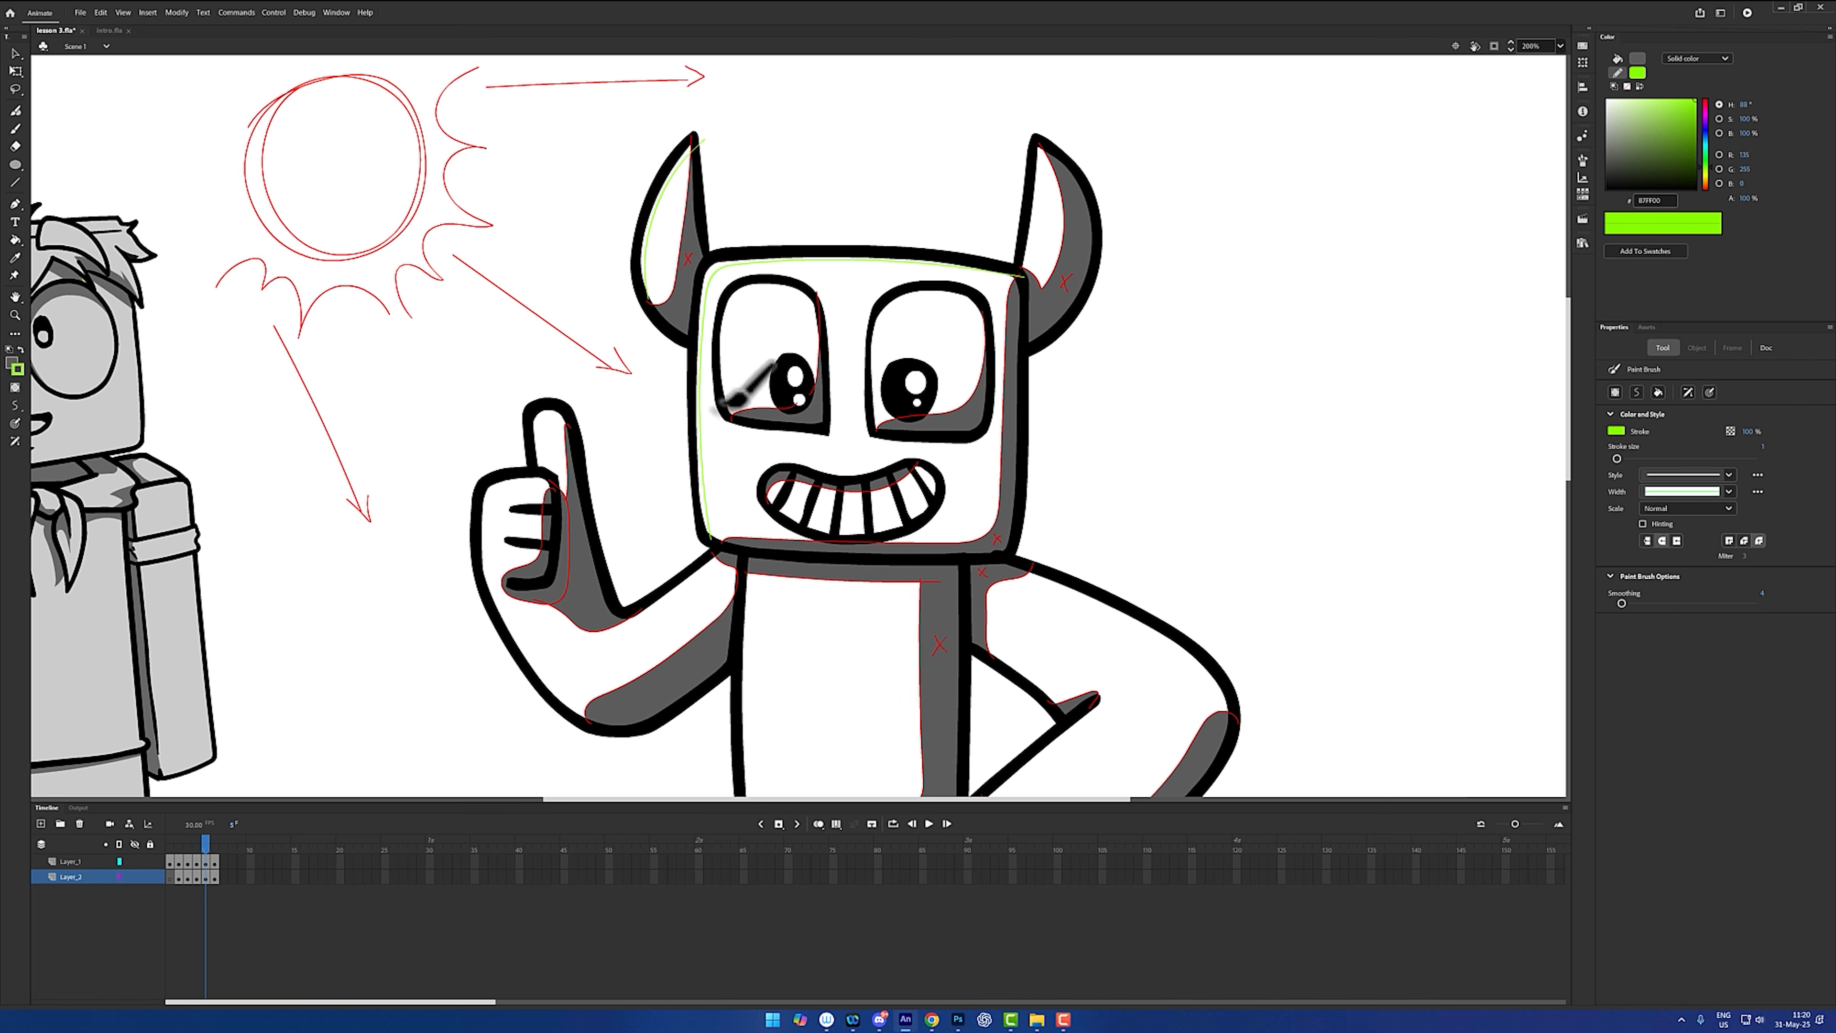
{"action": "left_click_drag", "start_coordinate": [814, 296], "coordinate": [726, 347]}
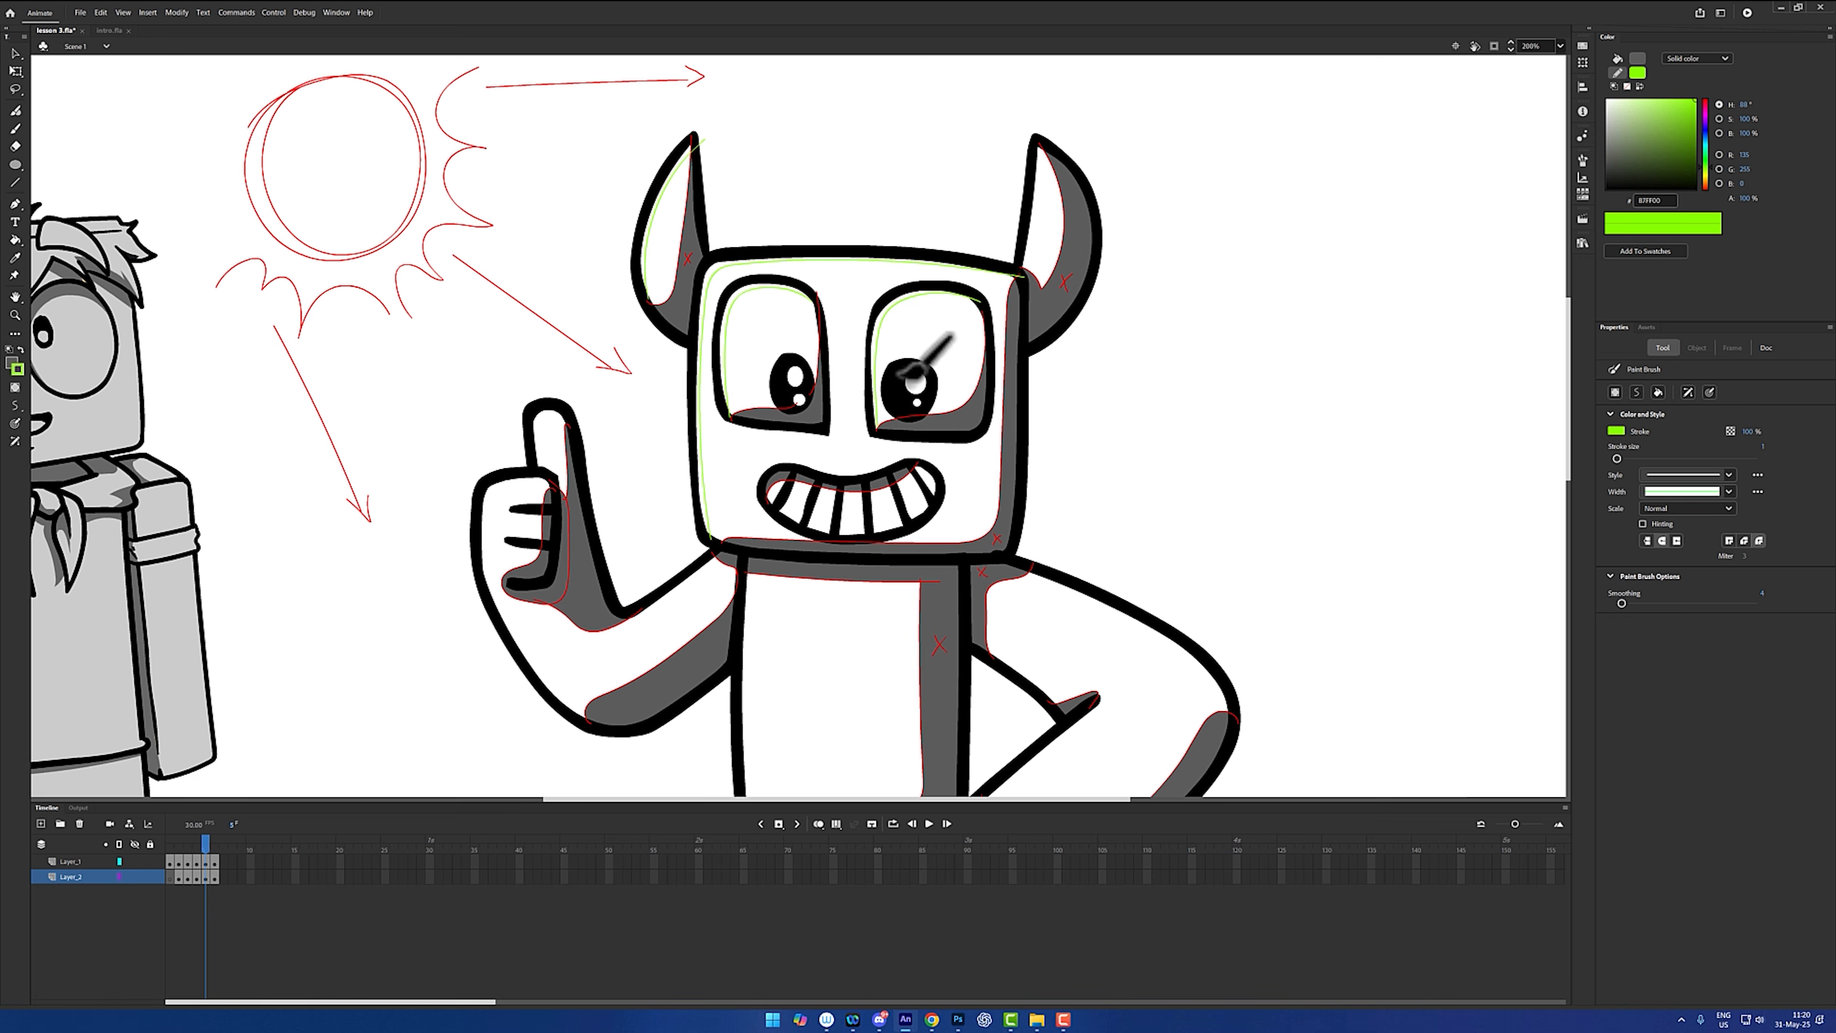
- Fill the white glints in both pupils with black, and set the Classic Brush fill color to white
{"action": "key", "text": "i"}
{"action": "left_click", "coordinate": [896, 371]}
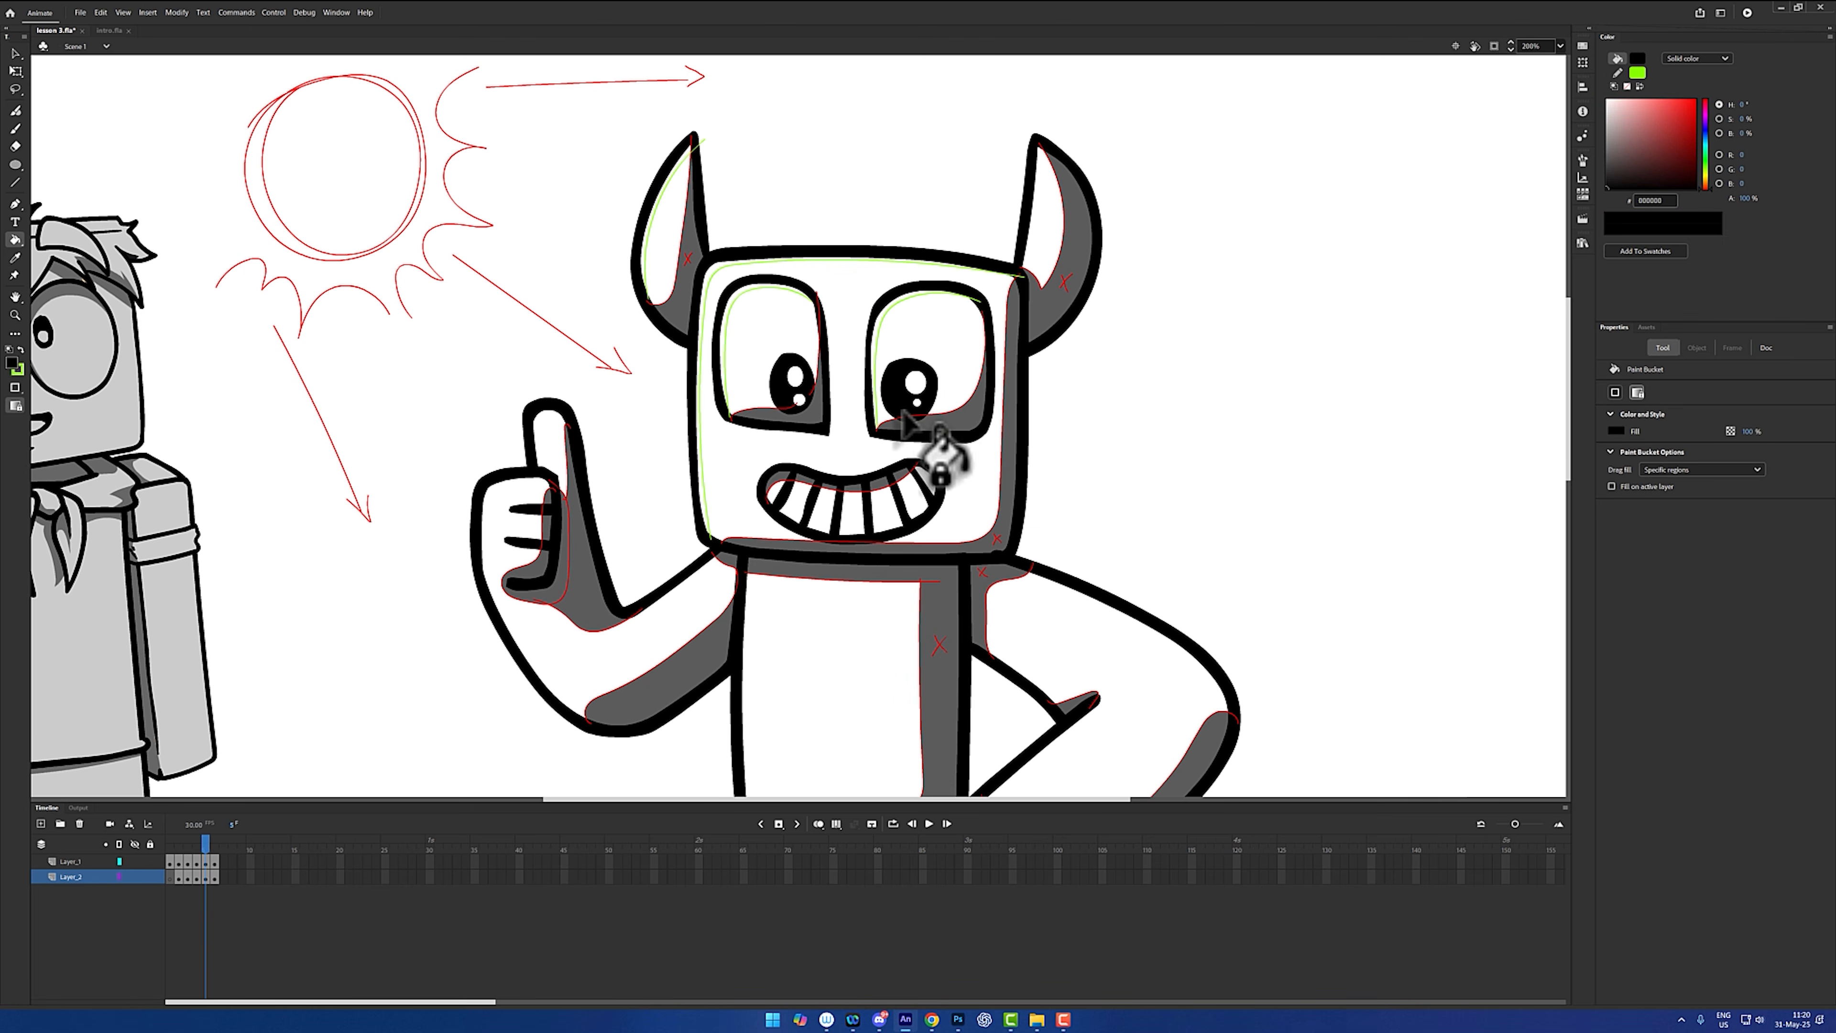
{"action": "left_click", "coordinate": [915, 385]}
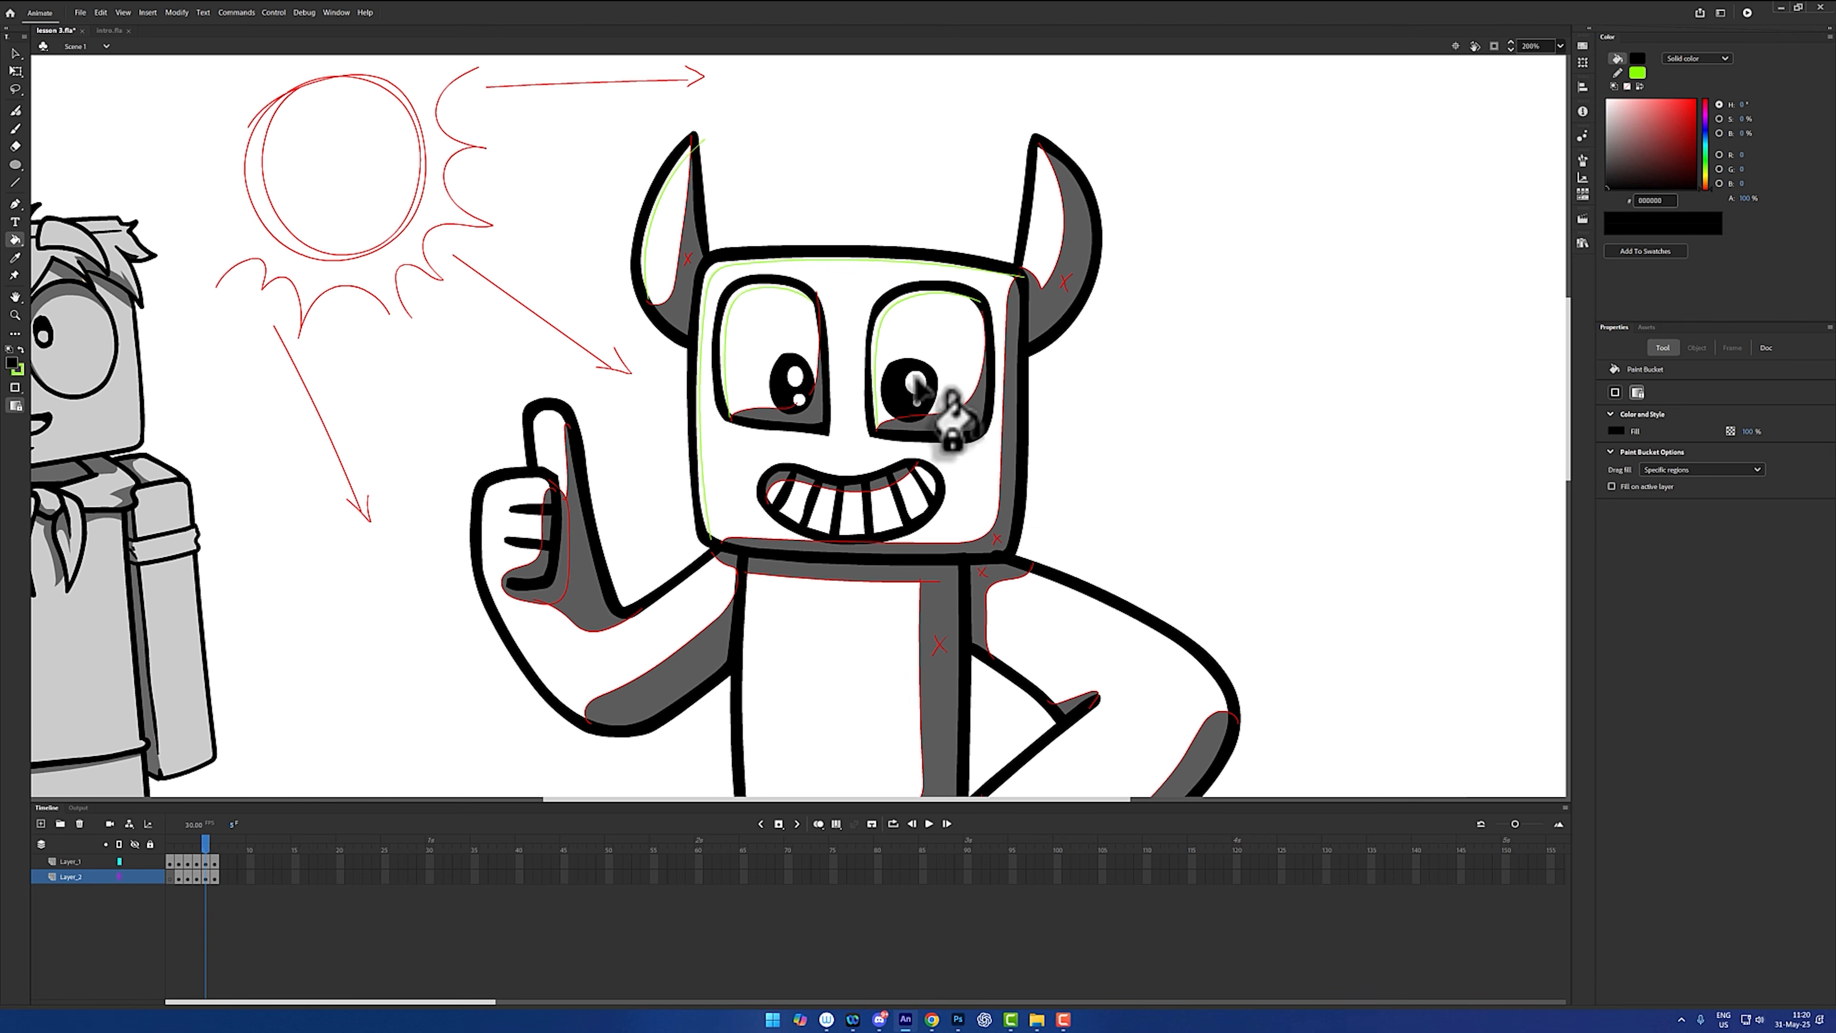
{"action": "left_click", "coordinate": [795, 378]}
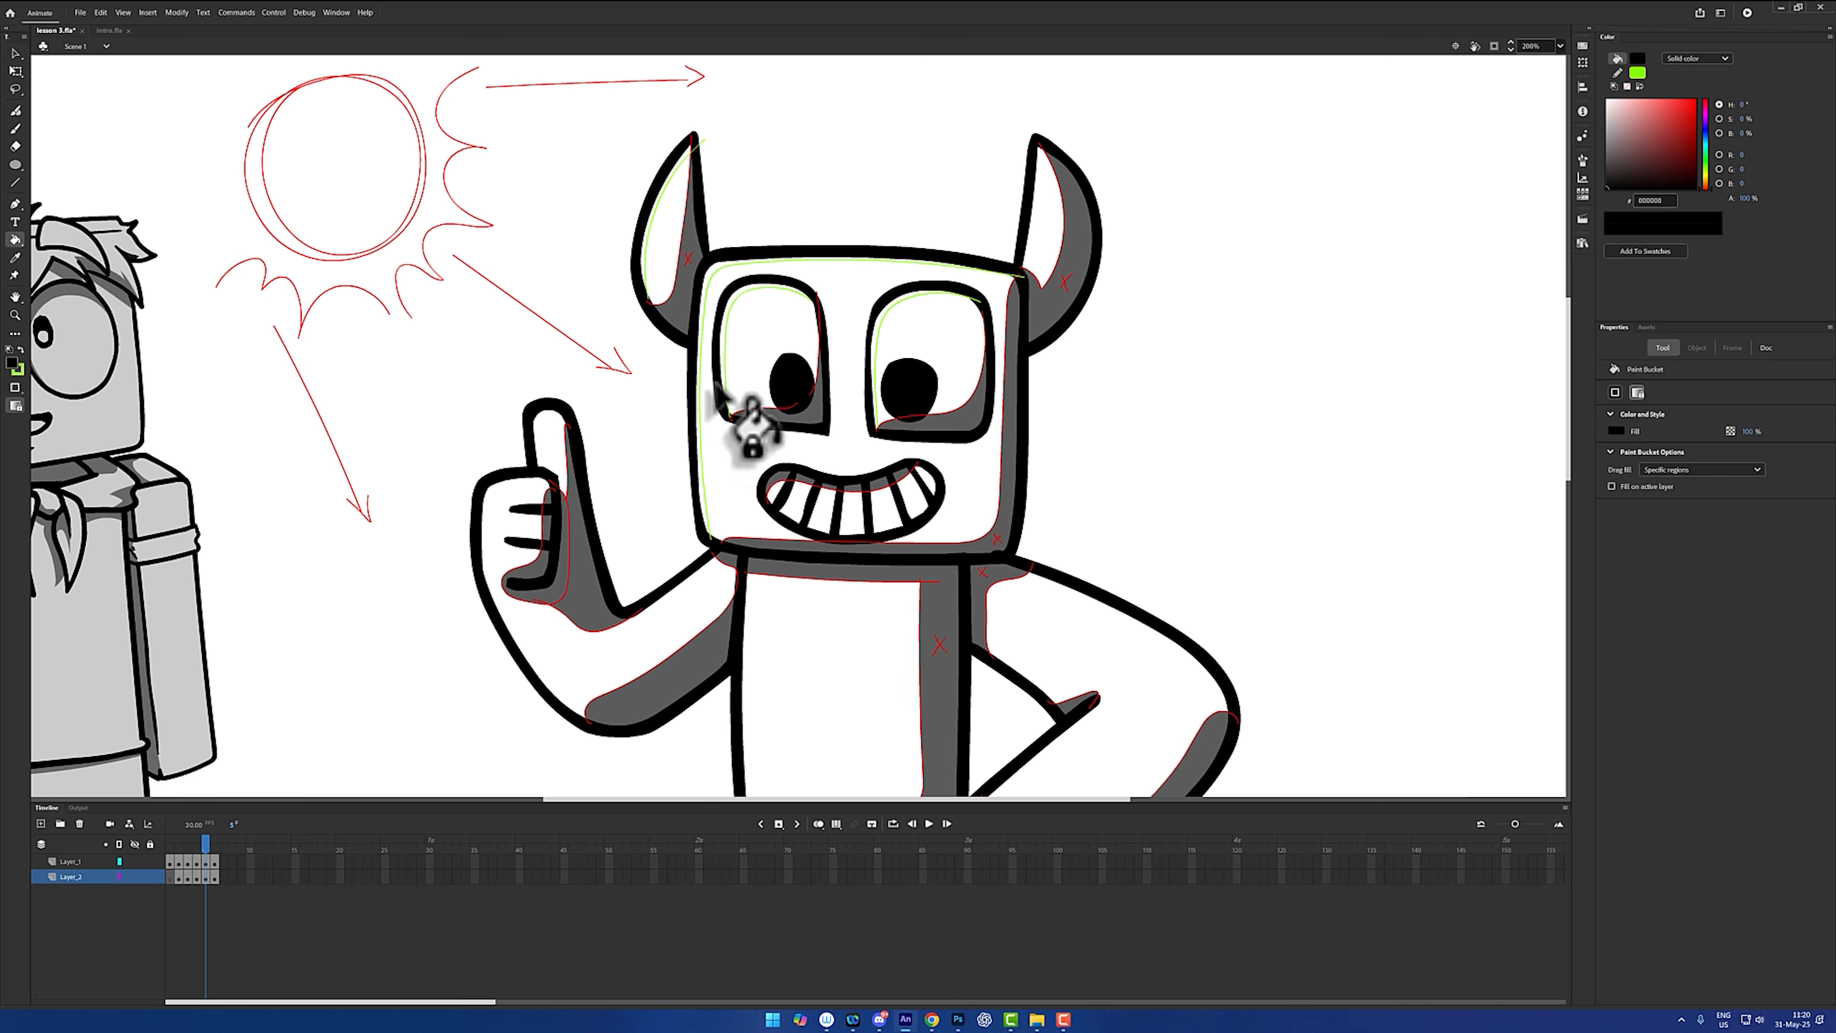
{"action": "left_click", "coordinate": [323, 138]}
{"action": "key", "text": "ctrl+z"}
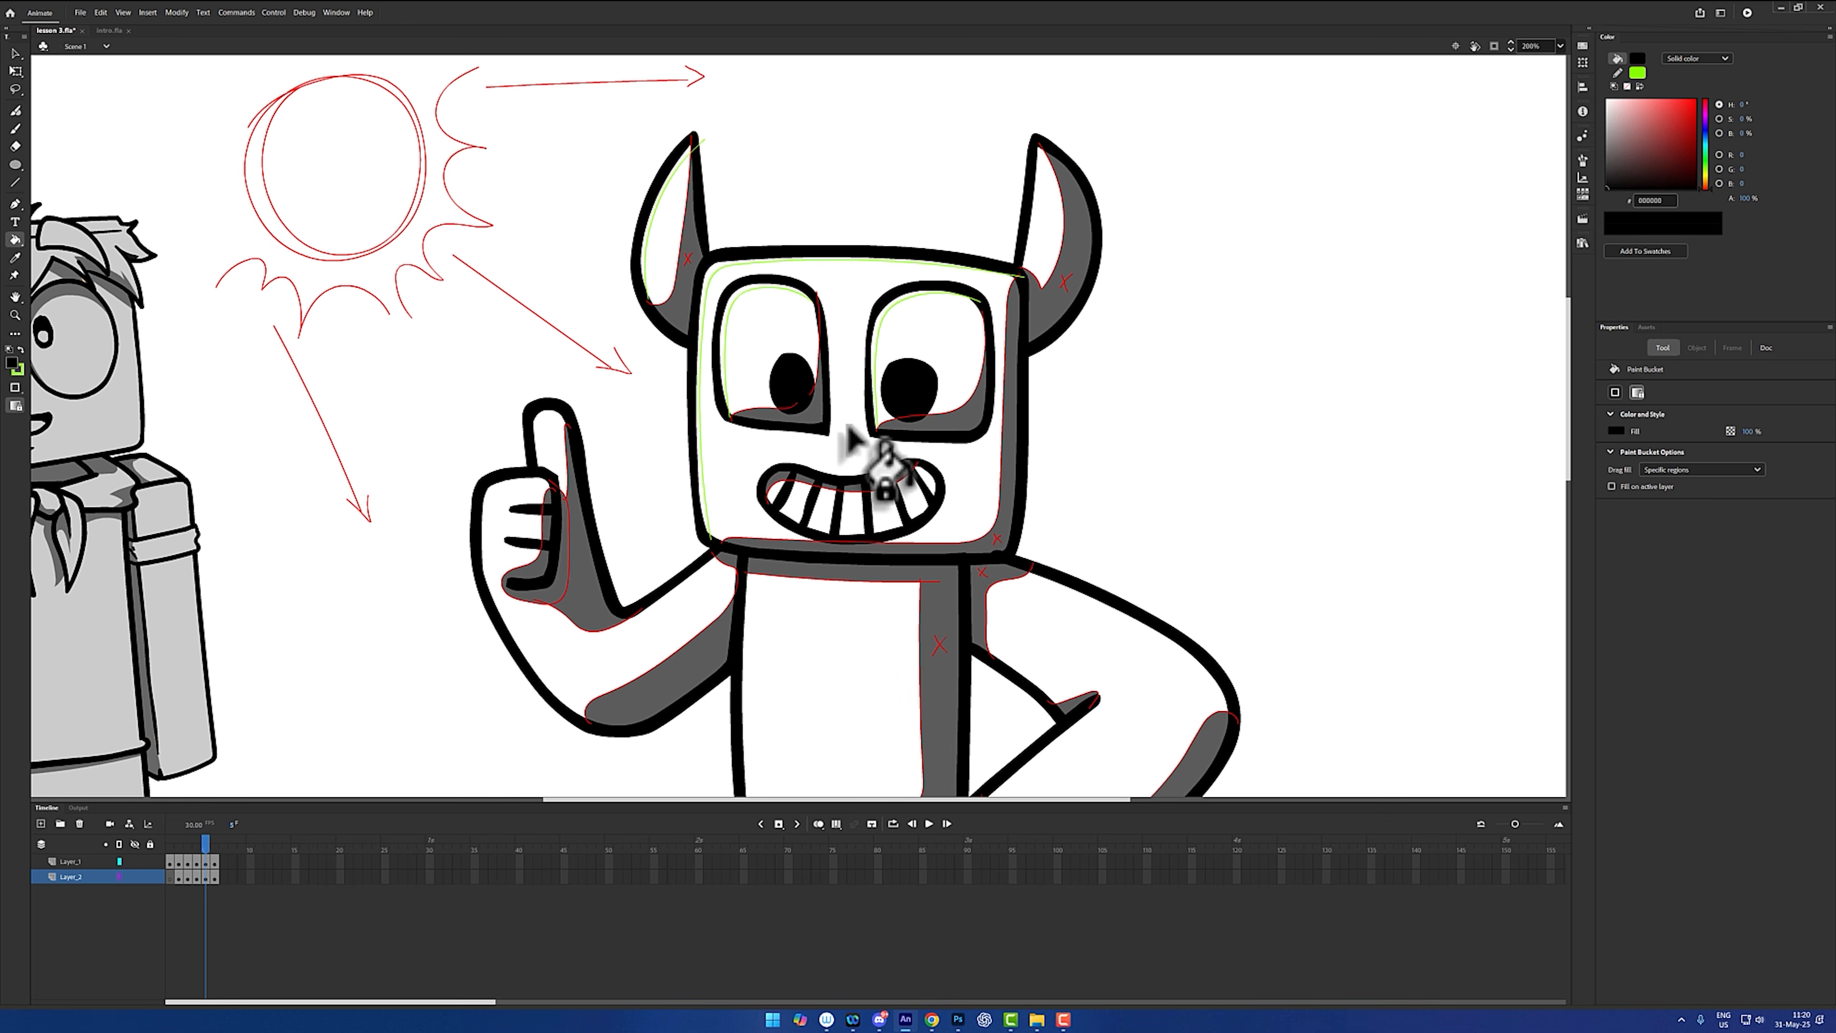
{"action": "key", "text": "b"}
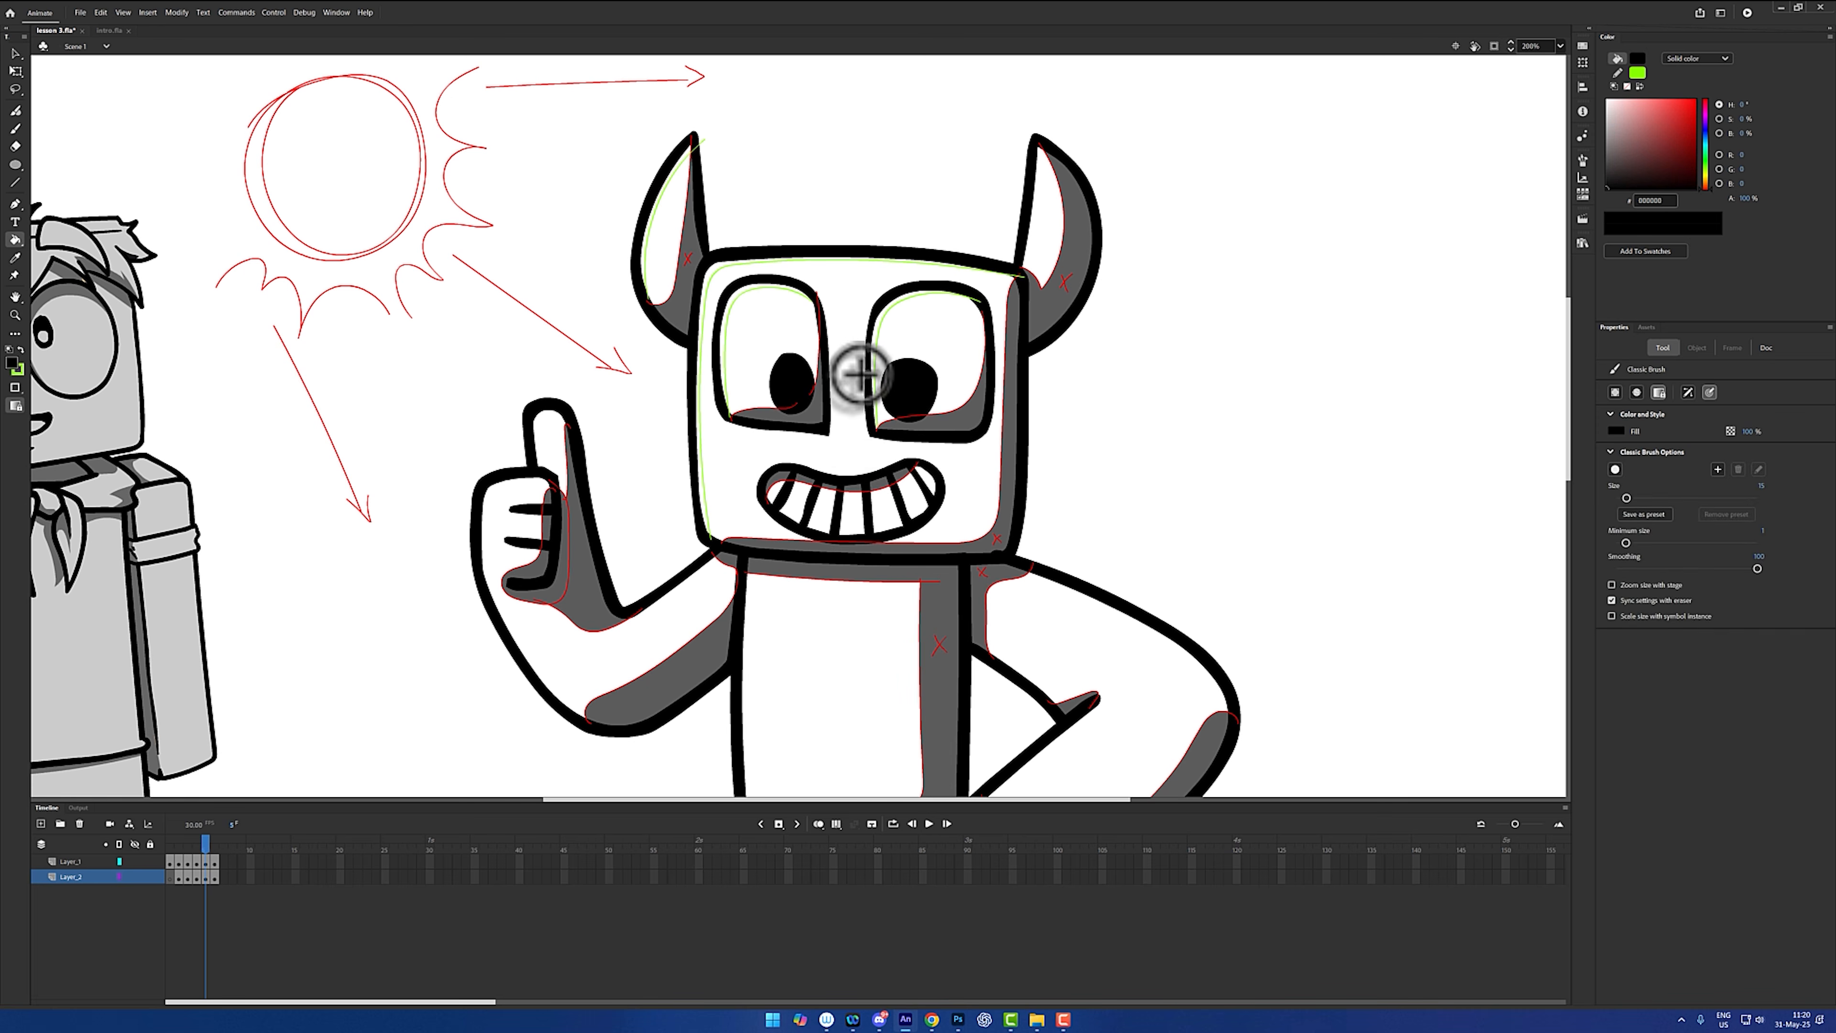
{"action": "left_click_drag", "start_coordinate": [1644, 135], "coordinate": [1609, 103]}
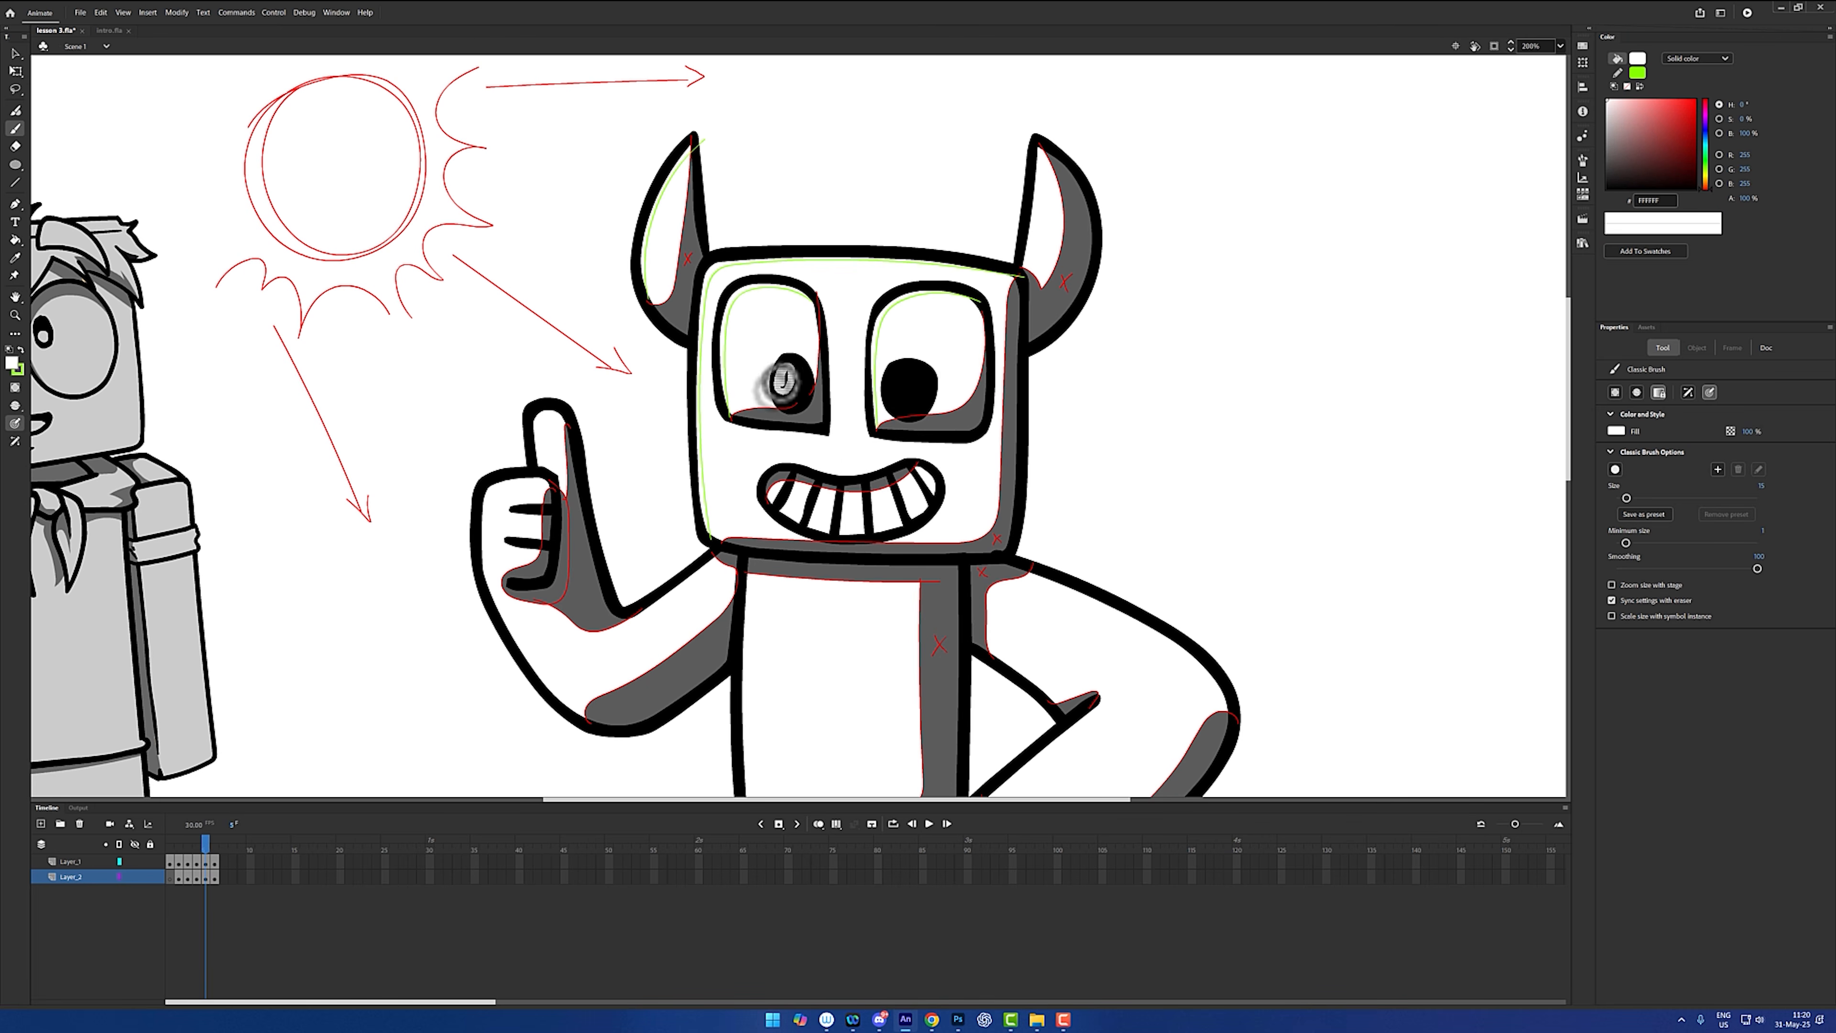
- Try out white glints at the upper left and at the lower right of both pupils, and undo them
{"action": "left_click", "coordinate": [785, 374]}
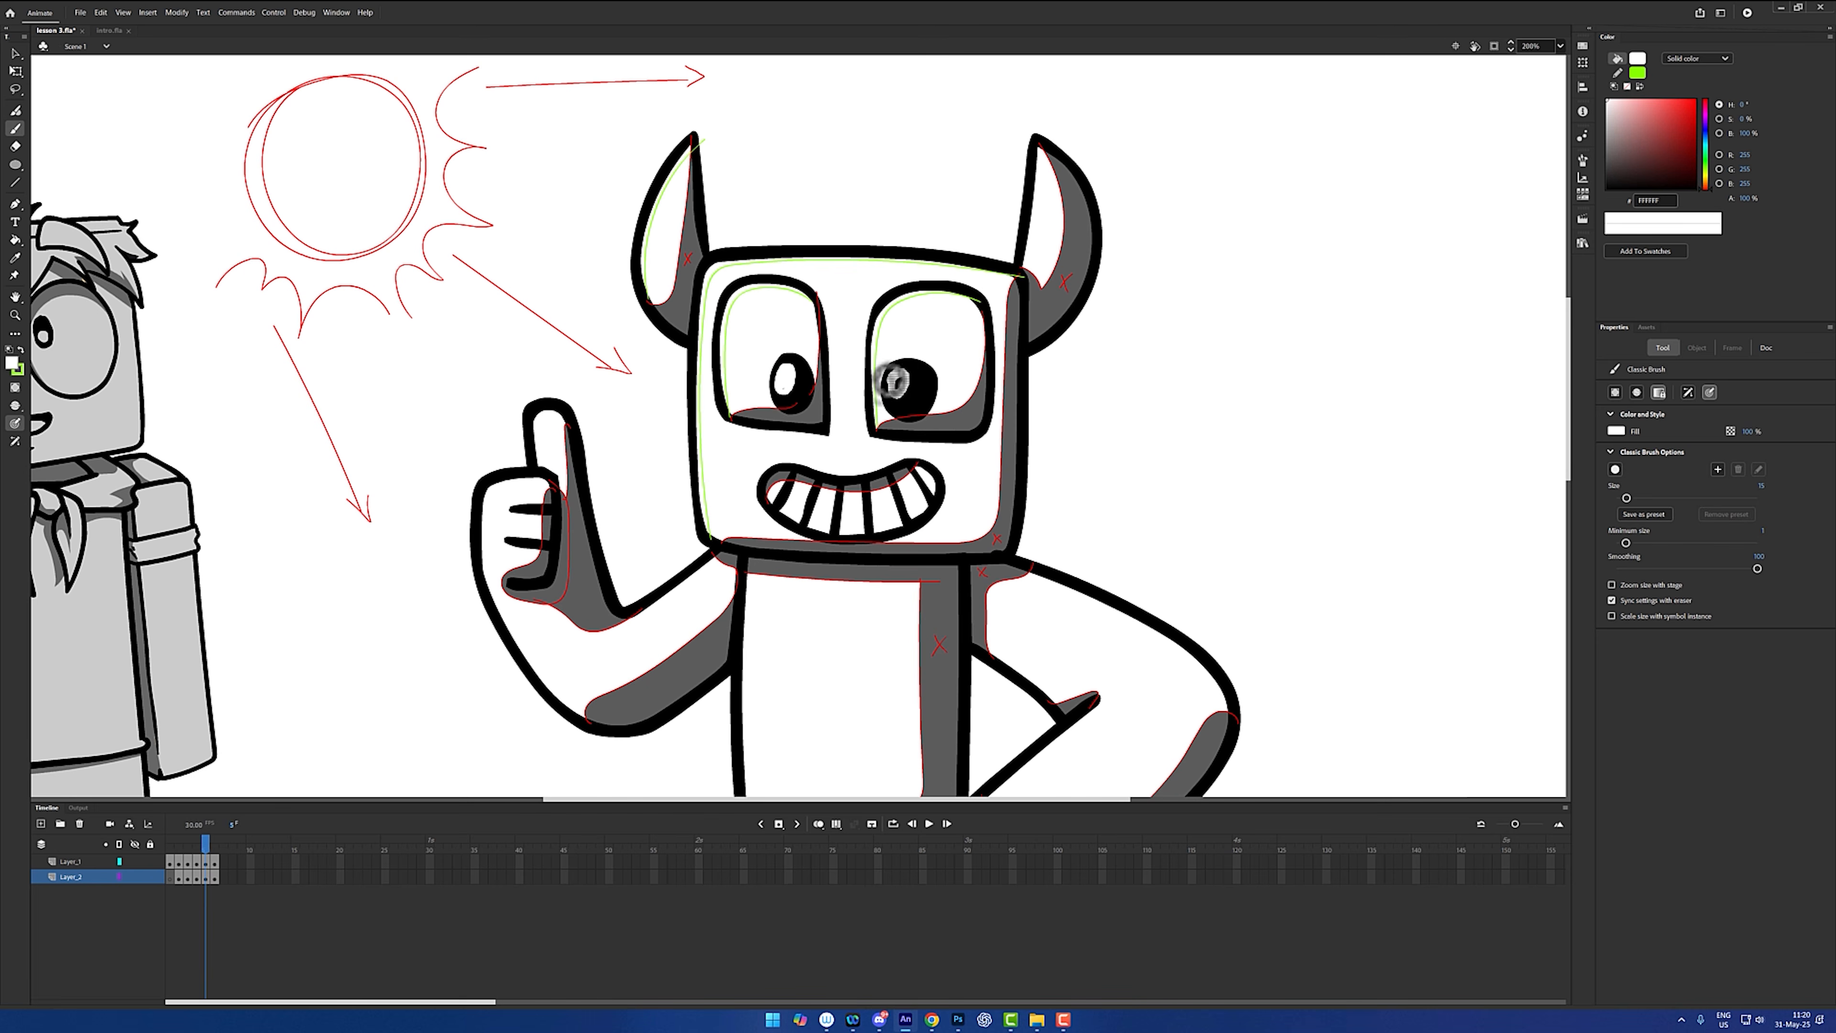
{"action": "left_click", "coordinate": [898, 381]}
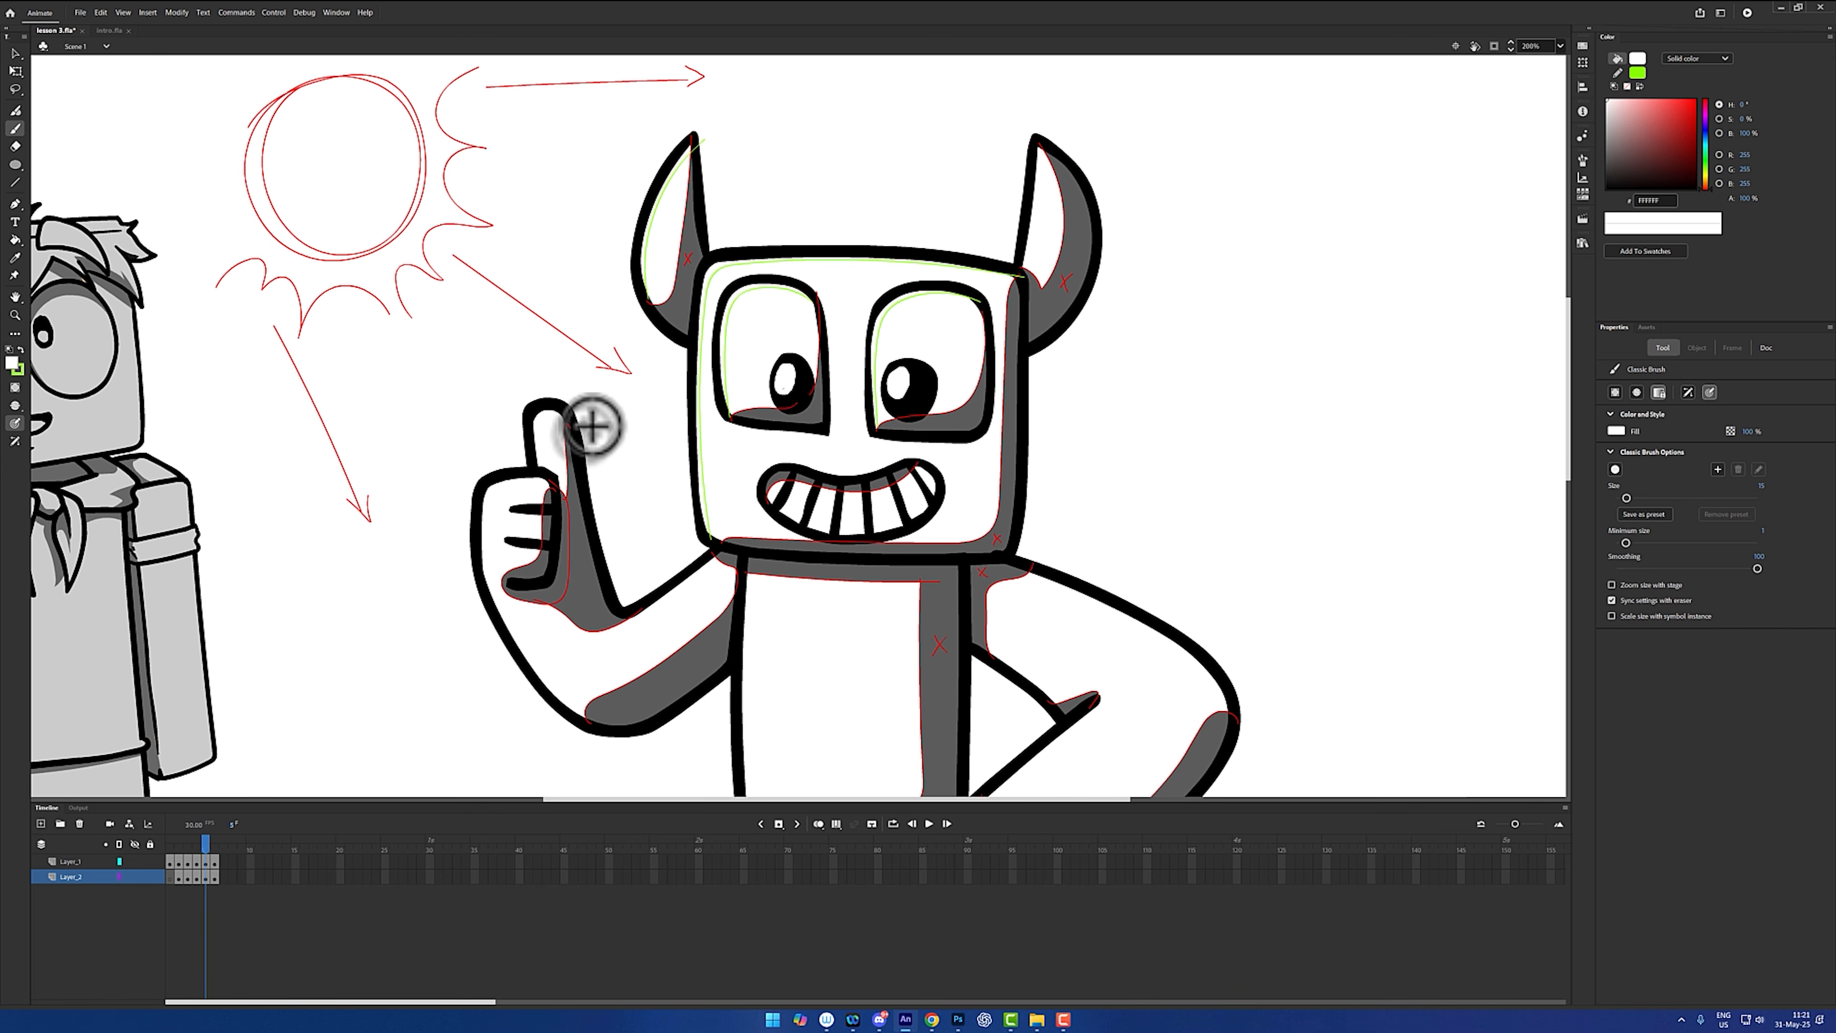
{"action": "key", "text": "ctrl+z"}
{"action": "key", "text": "ctrl+z"}
{"action": "left_click_drag", "start_coordinate": [926, 393], "coordinate": [919, 406]}
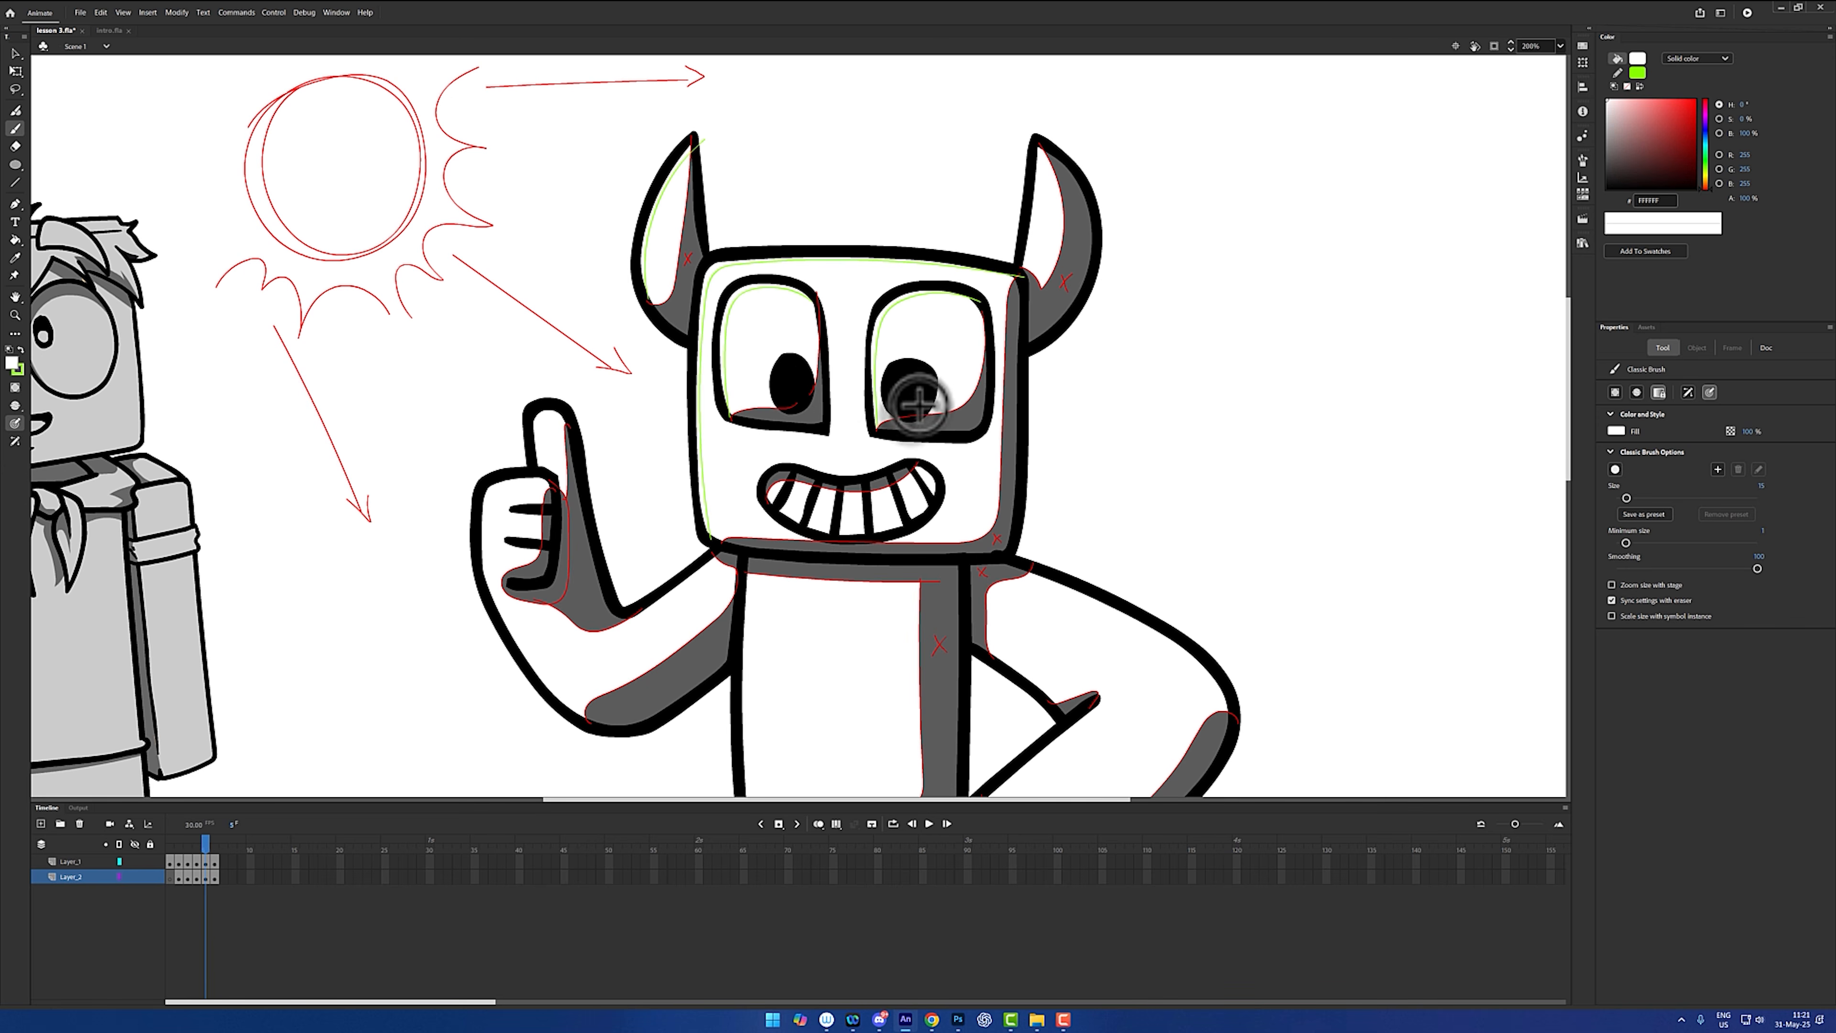
{"action": "left_click_drag", "start_coordinate": [803, 391], "coordinate": [800, 400]}
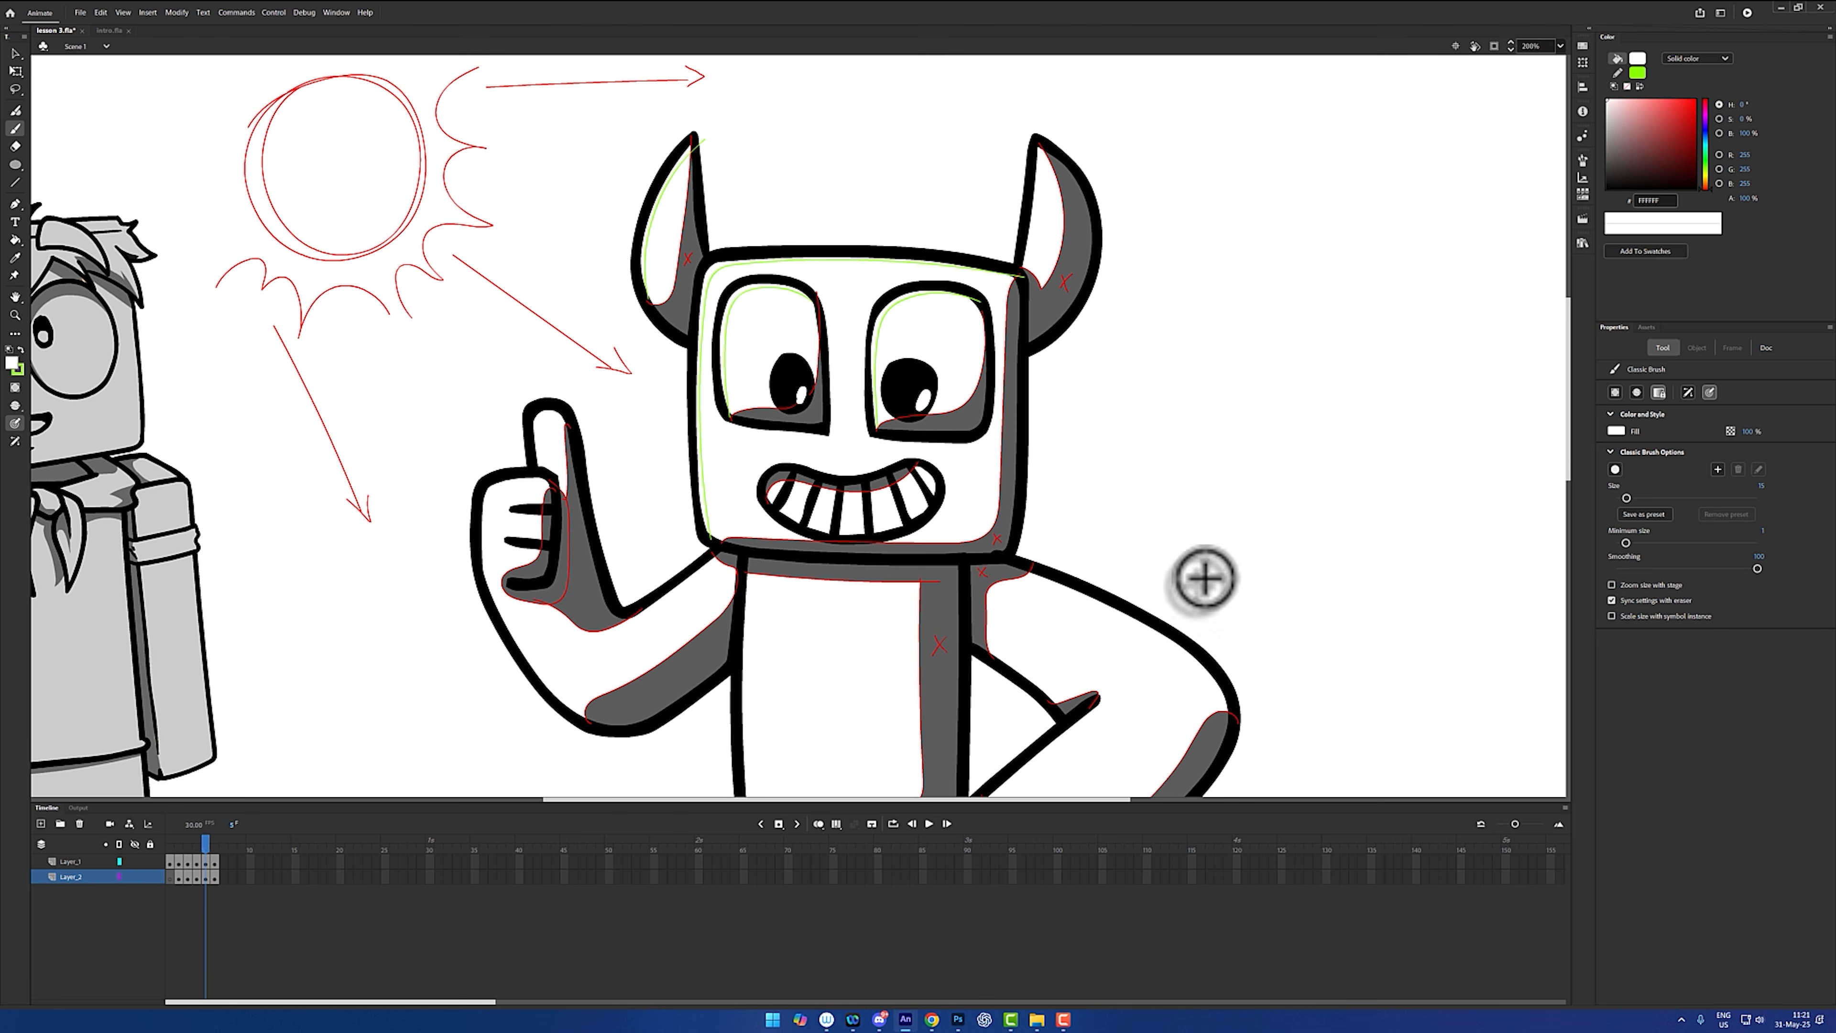
{"action": "key", "text": "ctrl+z"}
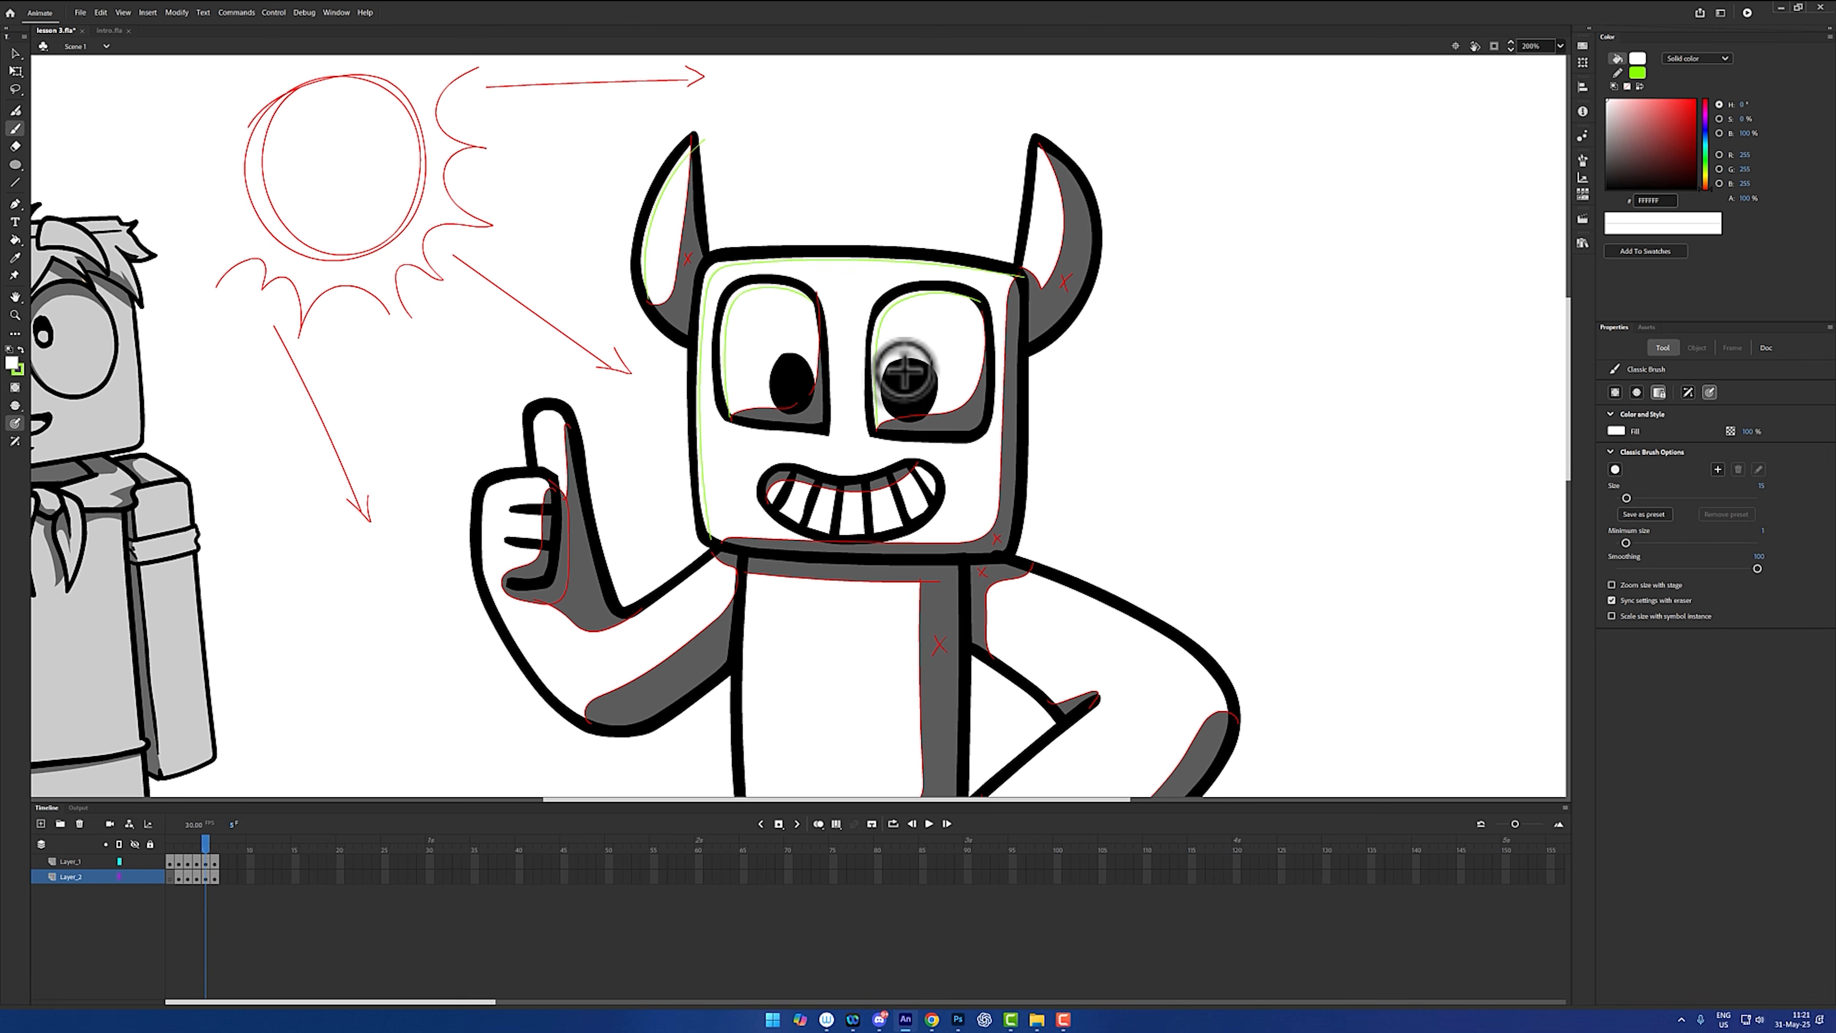
- Paint a white glint on the upper-left, sun-facing side of each pupil
{"action": "left_click_drag", "start_coordinate": [900, 370], "coordinate": [892, 385]}
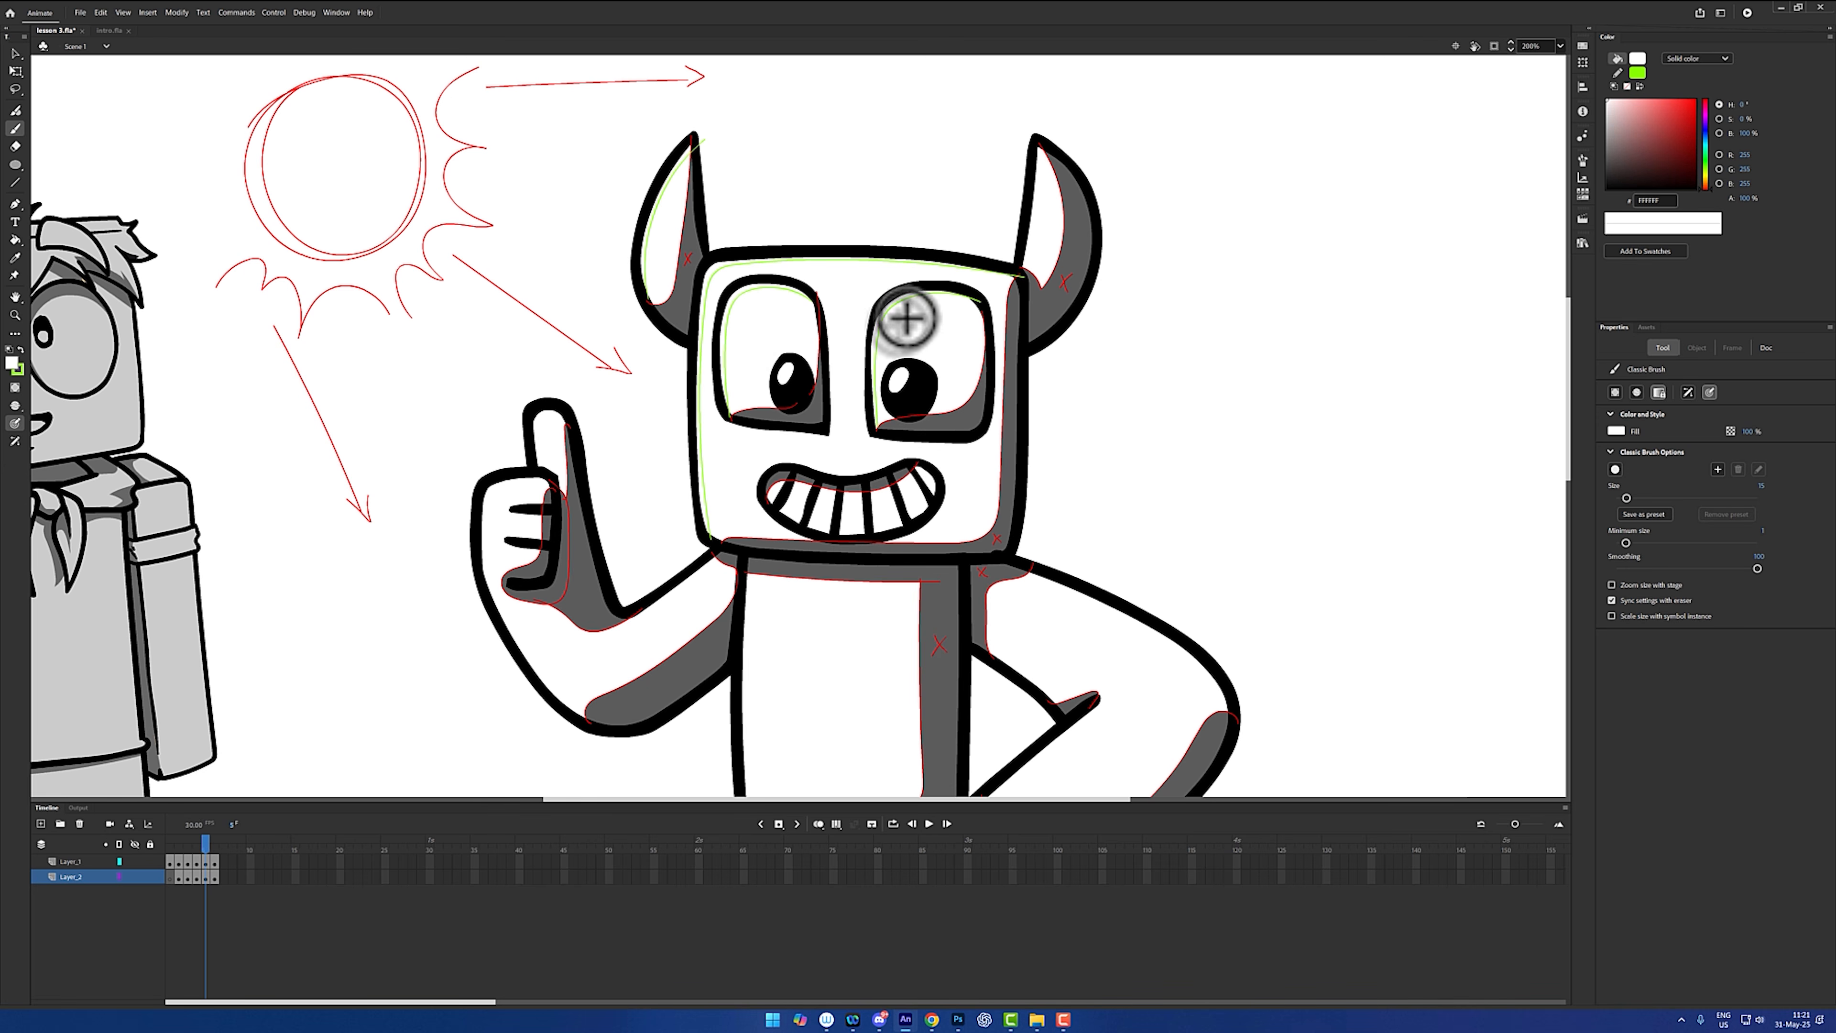
{"action": "left_click", "coordinate": [777, 393]}
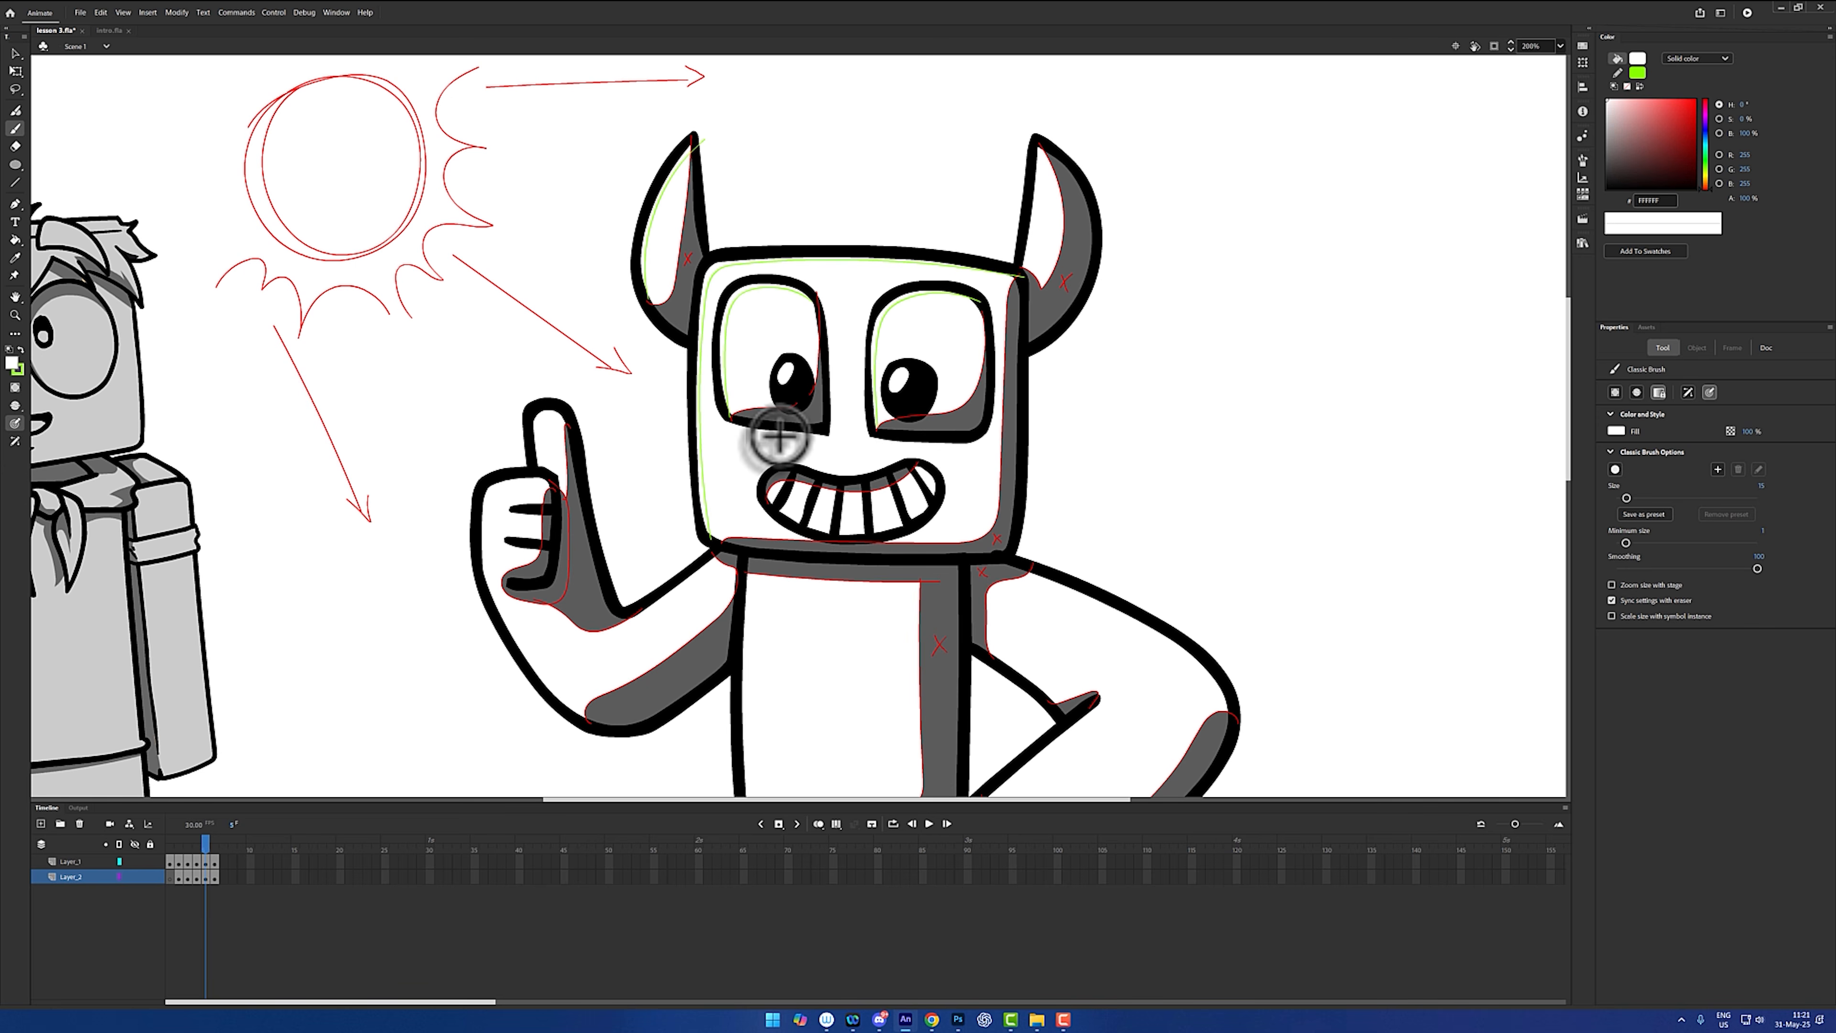
- Draw thin green highlight lines with the Paint Brush along the light-facing edges of the right horn, thumb, fist, raised arm and torso
{"action": "key", "text": "y"}
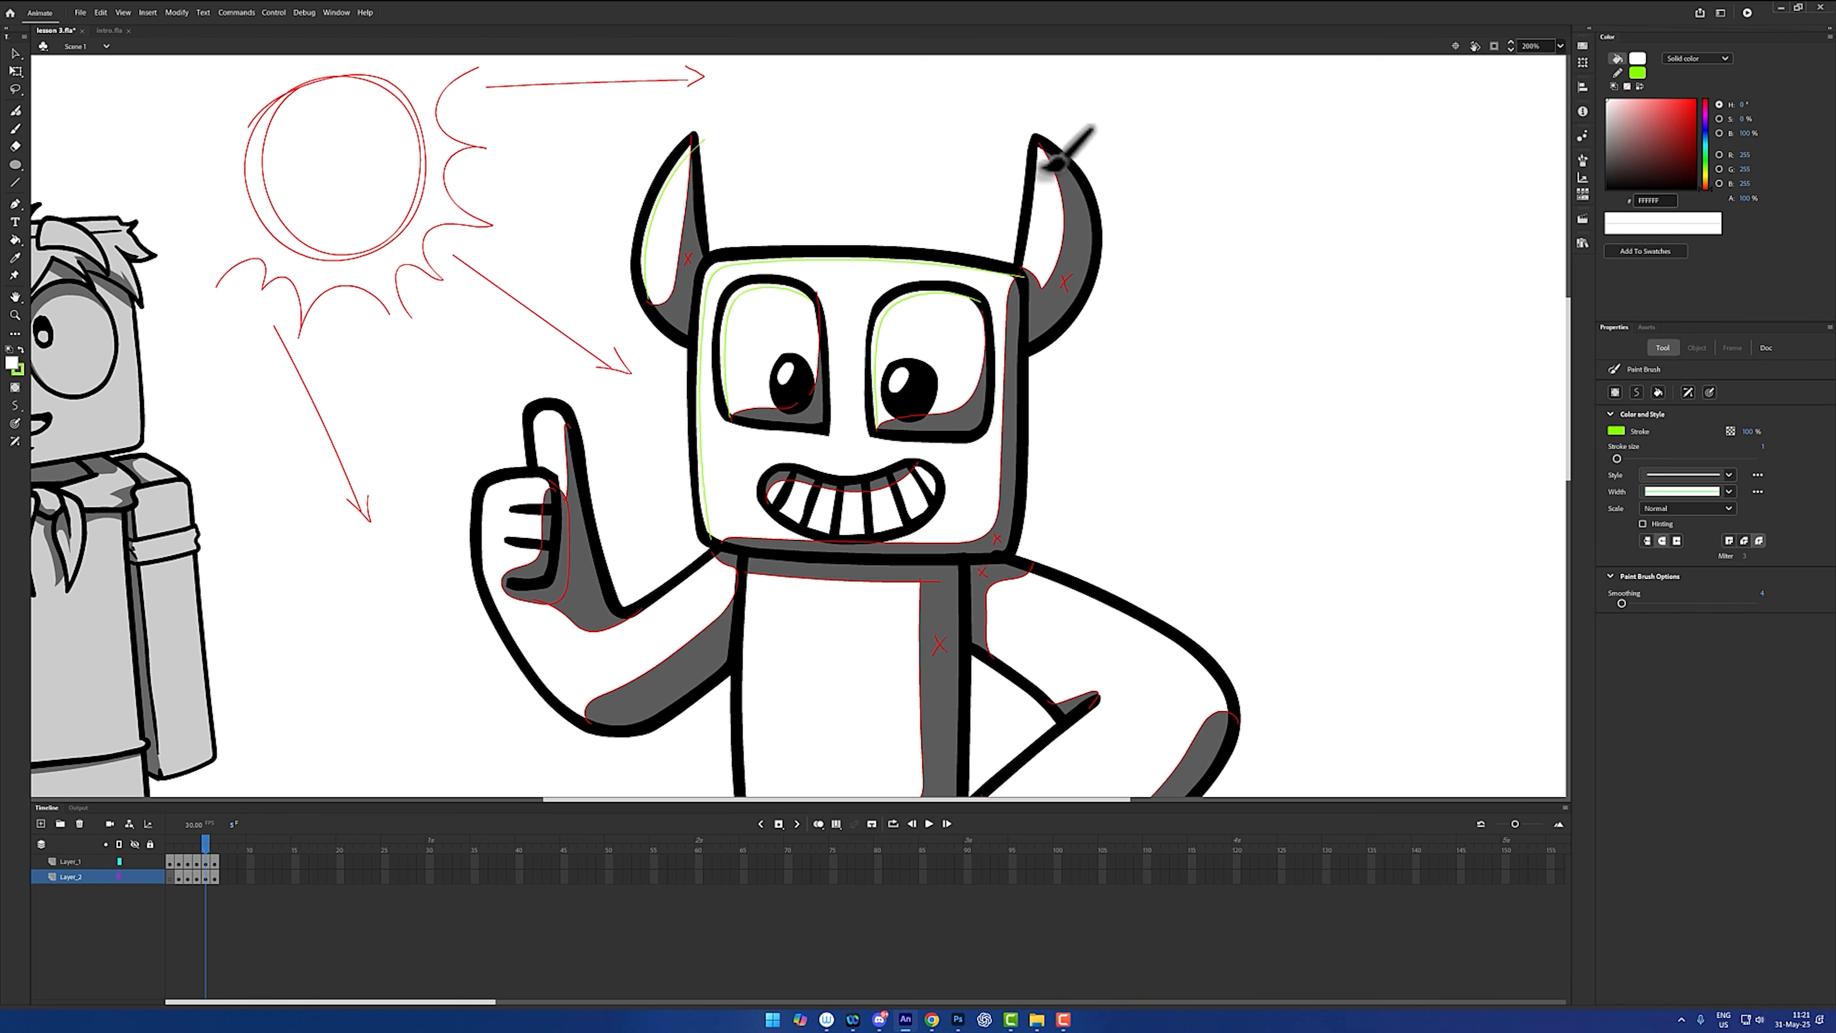
{"action": "scroll", "coordinate": [1041, 143], "scroll_direction": "down", "scroll_amount": 3}
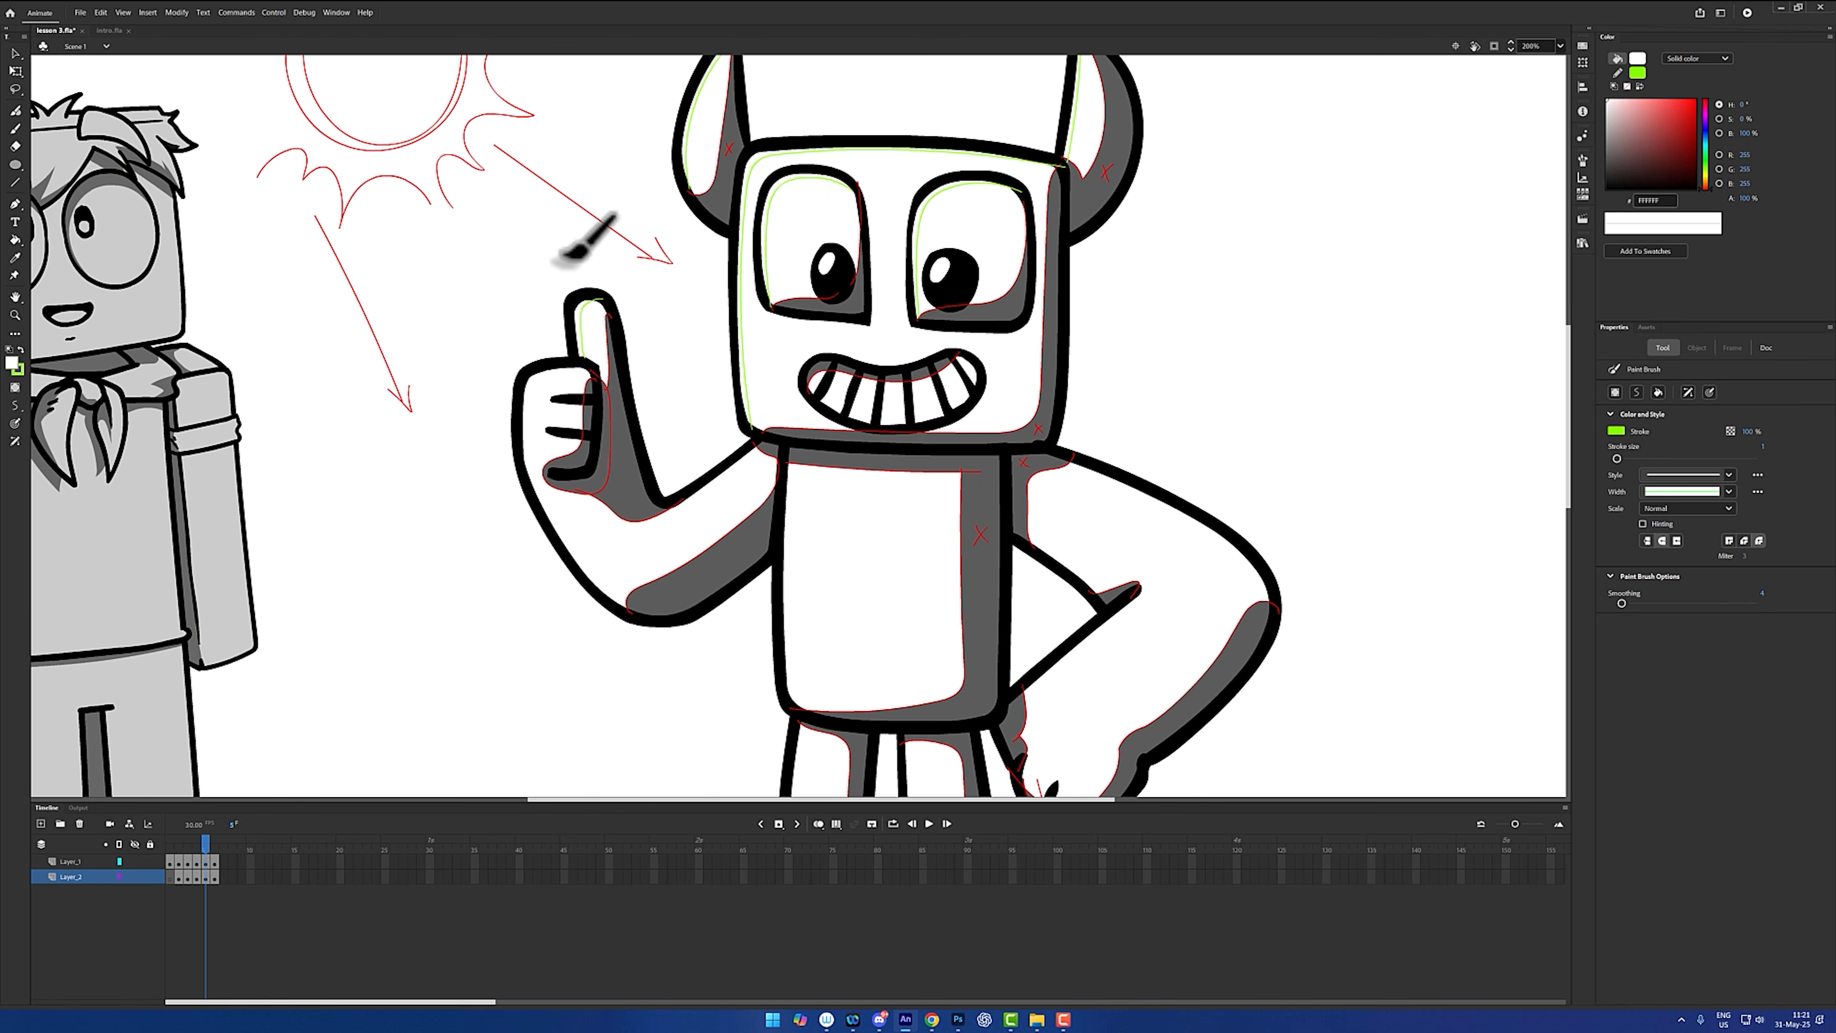
{"action": "mouse_move", "coordinate": [391, 106]}
{"action": "left_mouse_down"}
{"action": "mouse_move", "coordinate": [510, 279]}
{"action": "mouse_move", "coordinate": [523, 244]}
{"action": "left_mouse_up"}
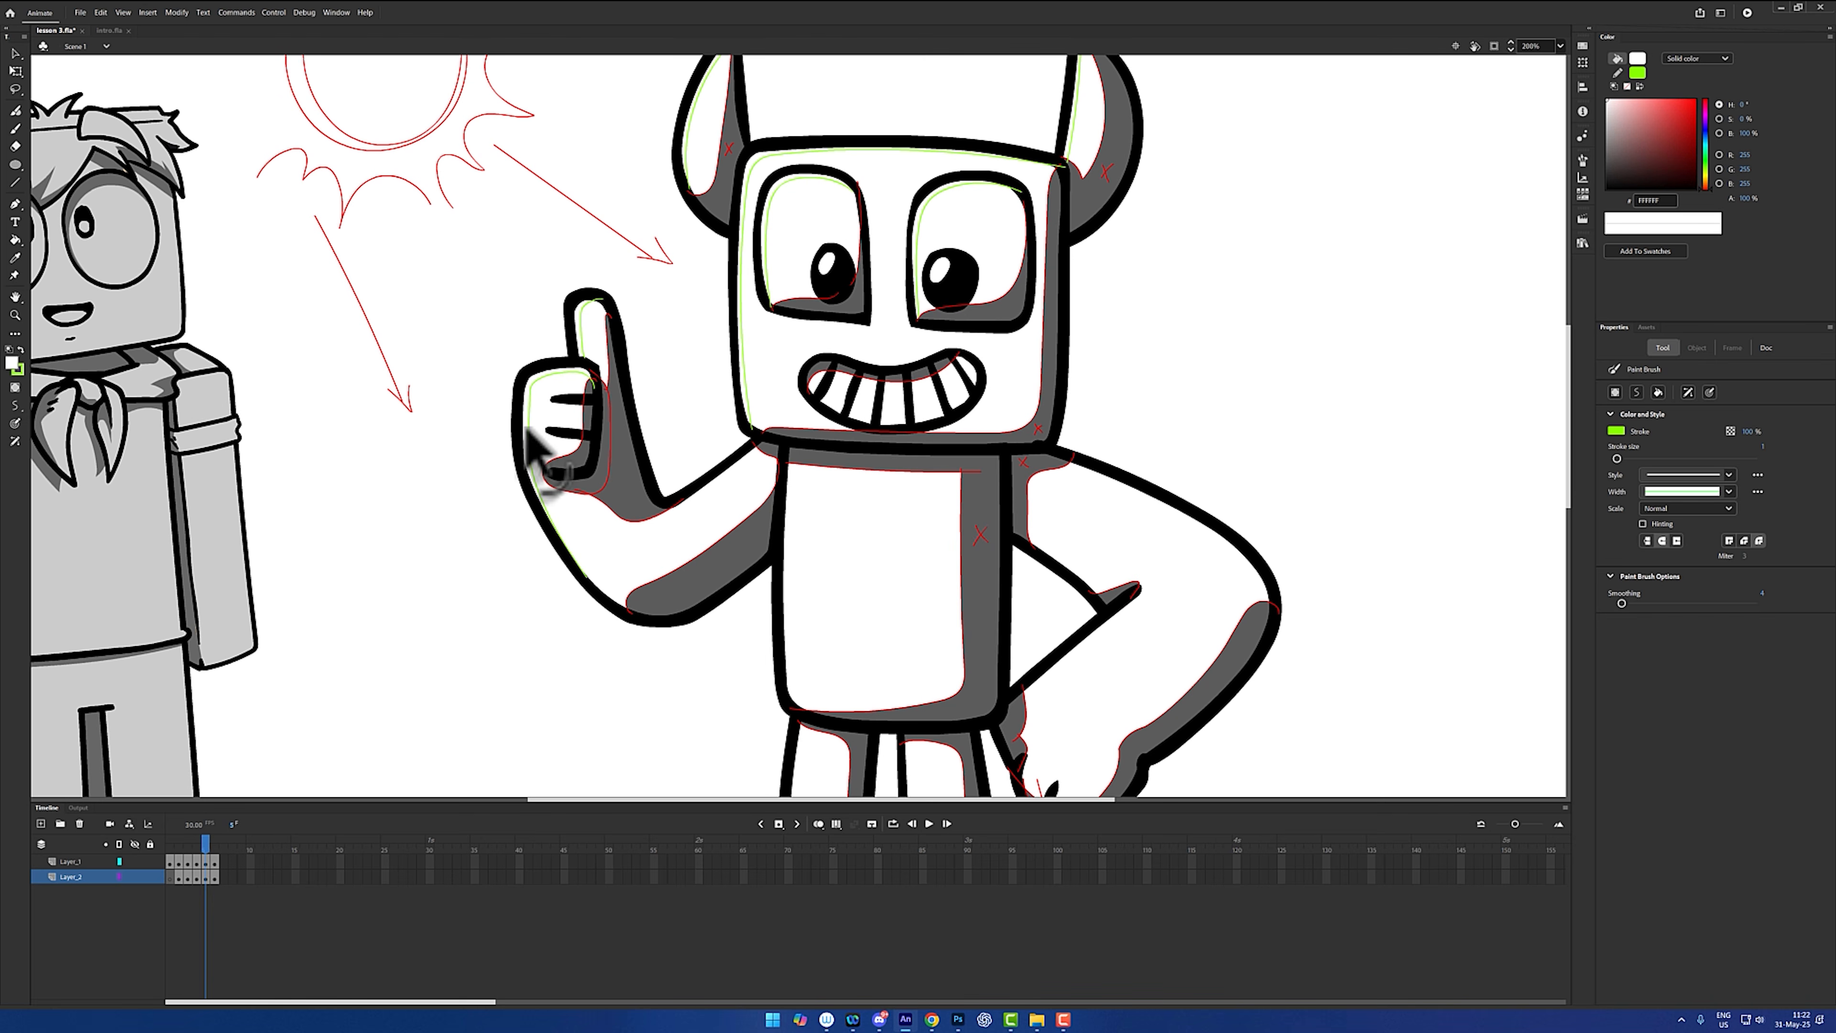
{"action": "left_click_drag", "start_coordinate": [530, 412], "coordinate": [388, 261]}
{"action": "left_click_drag", "start_coordinate": [656, 556], "coordinate": [652, 539]}
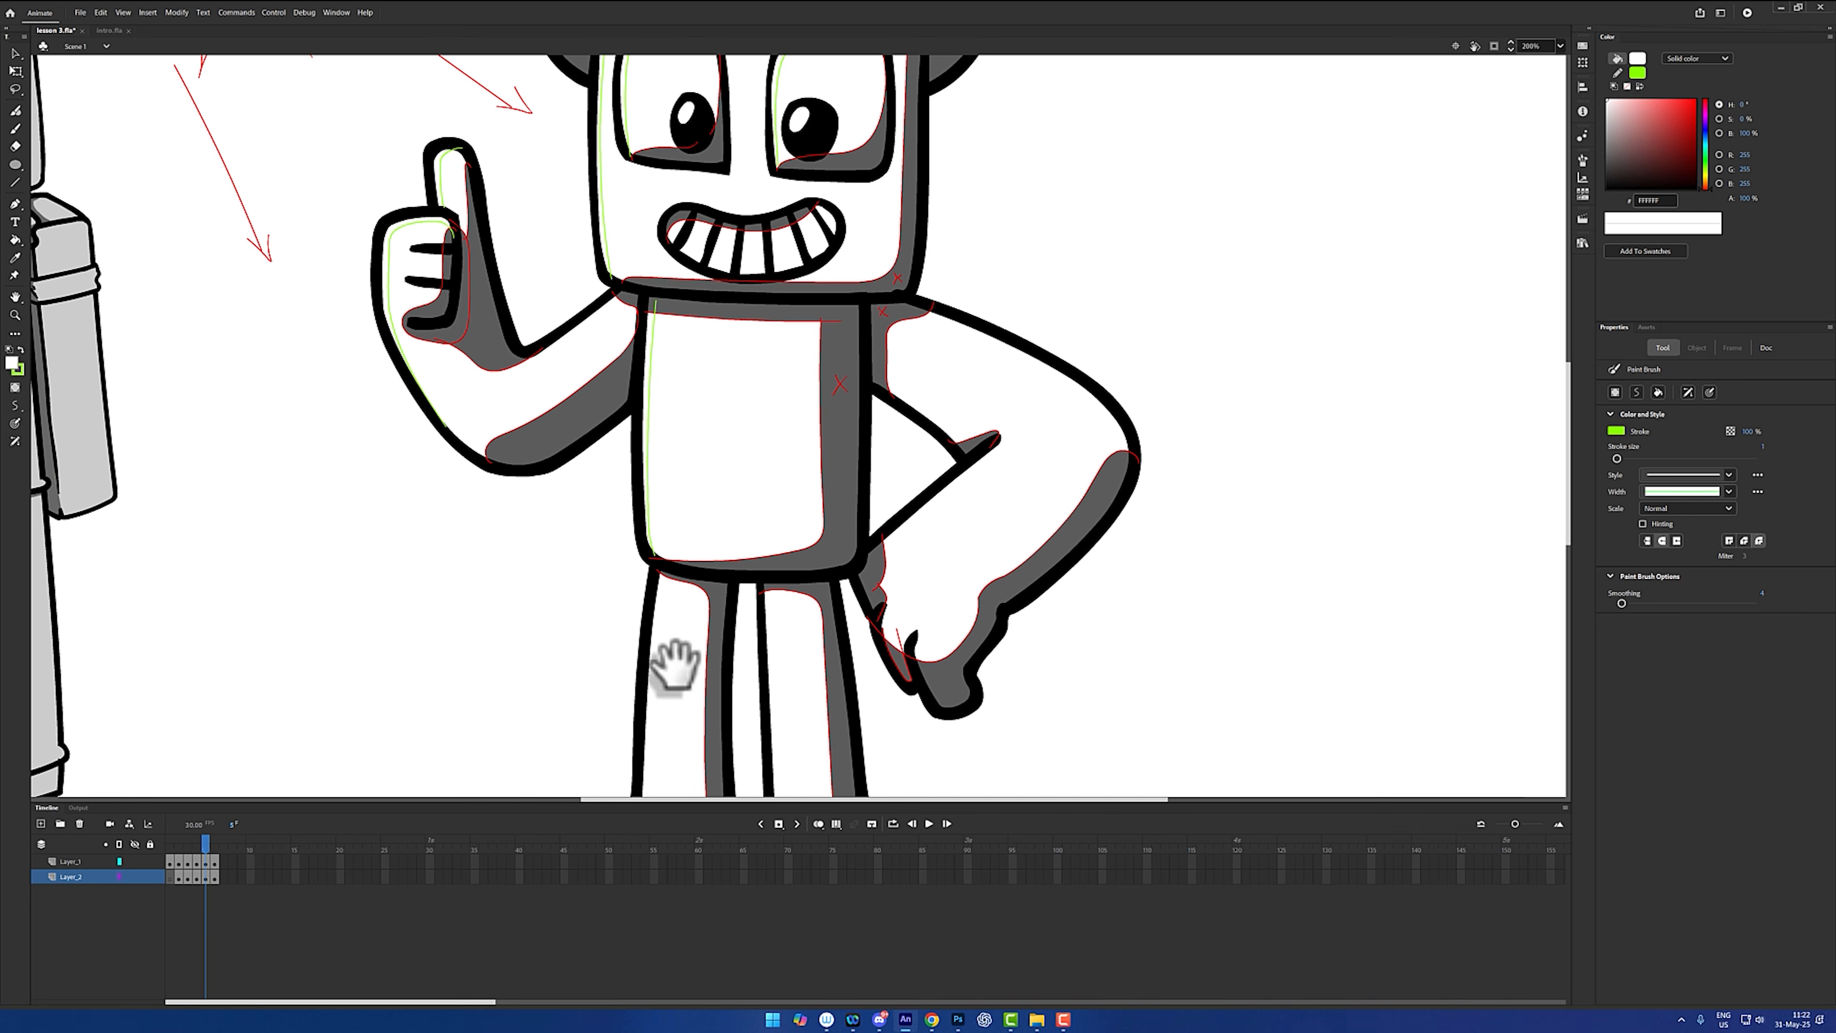
- Hide the panels and draw thin green highlight lines down the left inner edges of both legs
{"action": "mouse_move", "coordinate": [667, 664]}
{"action": "left_mouse_down"}
{"action": "mouse_move", "coordinate": [613, 450]}
{"action": "mouse_move", "coordinate": [647, 529]}
{"action": "left_mouse_up"}
{"action": "key", "text": "F4"}
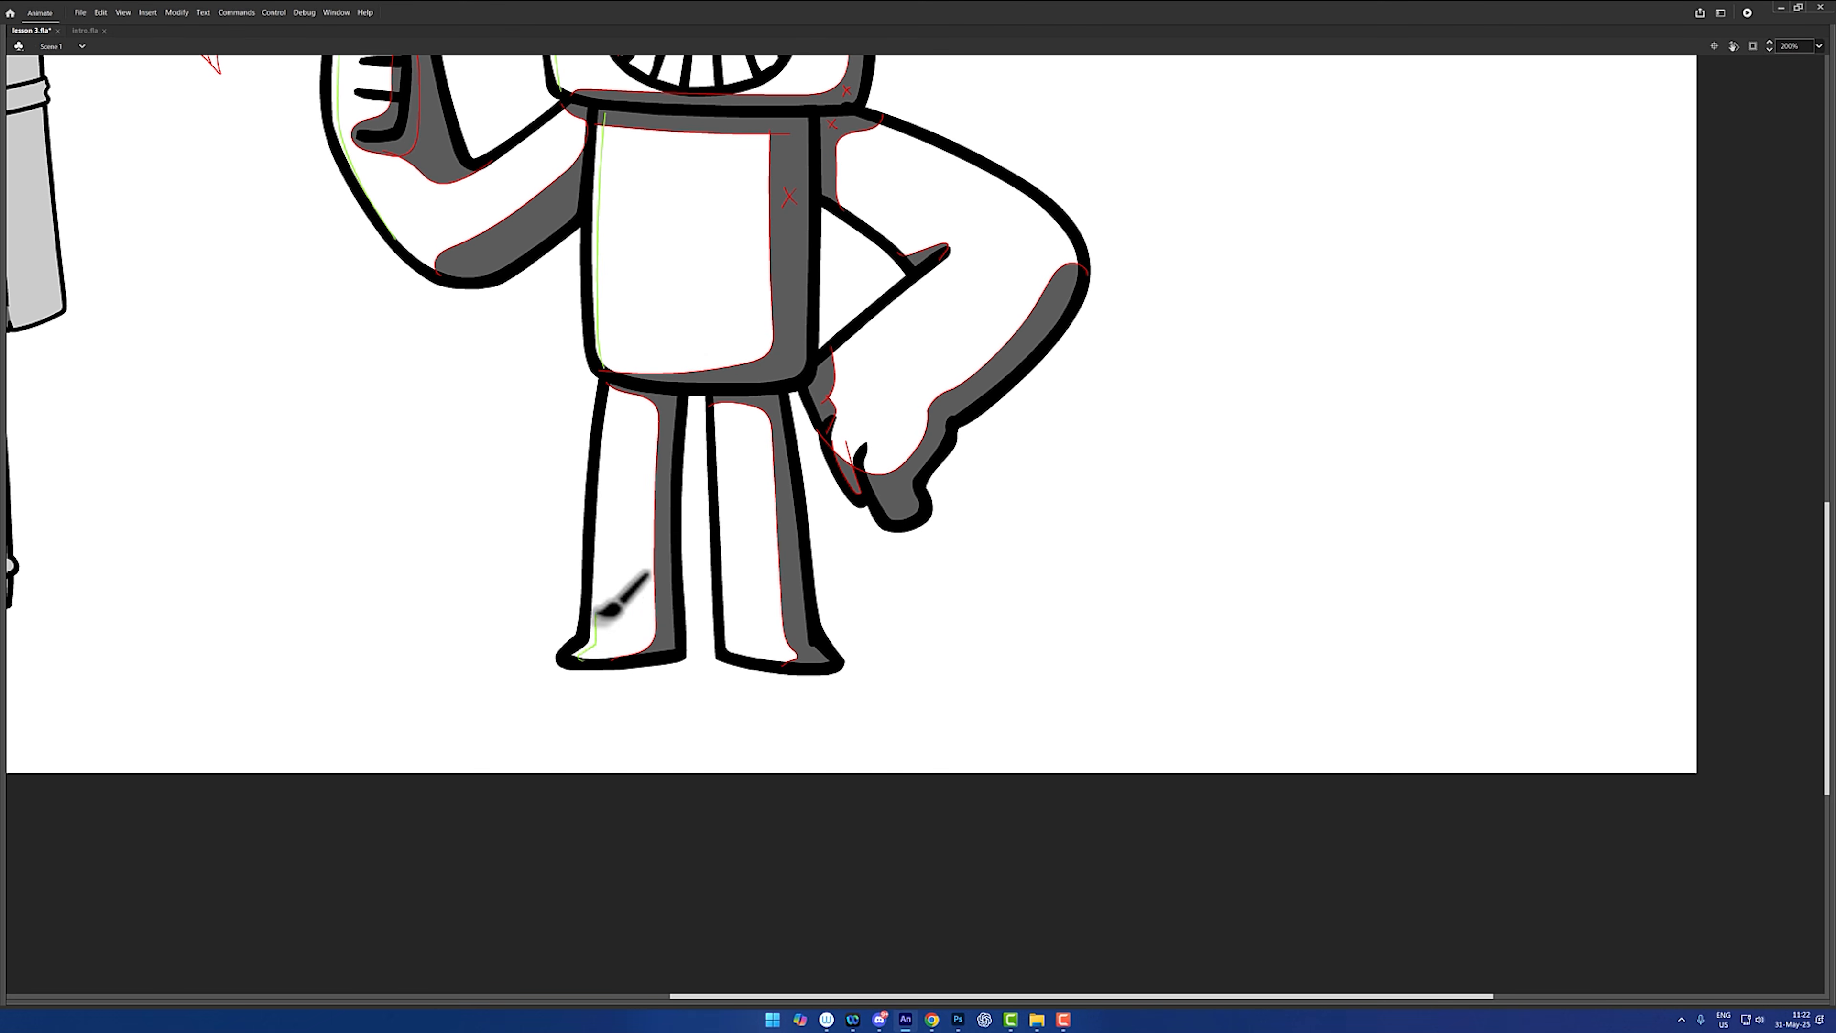
{"action": "left_click_drag", "start_coordinate": [604, 499], "coordinate": [613, 384]}
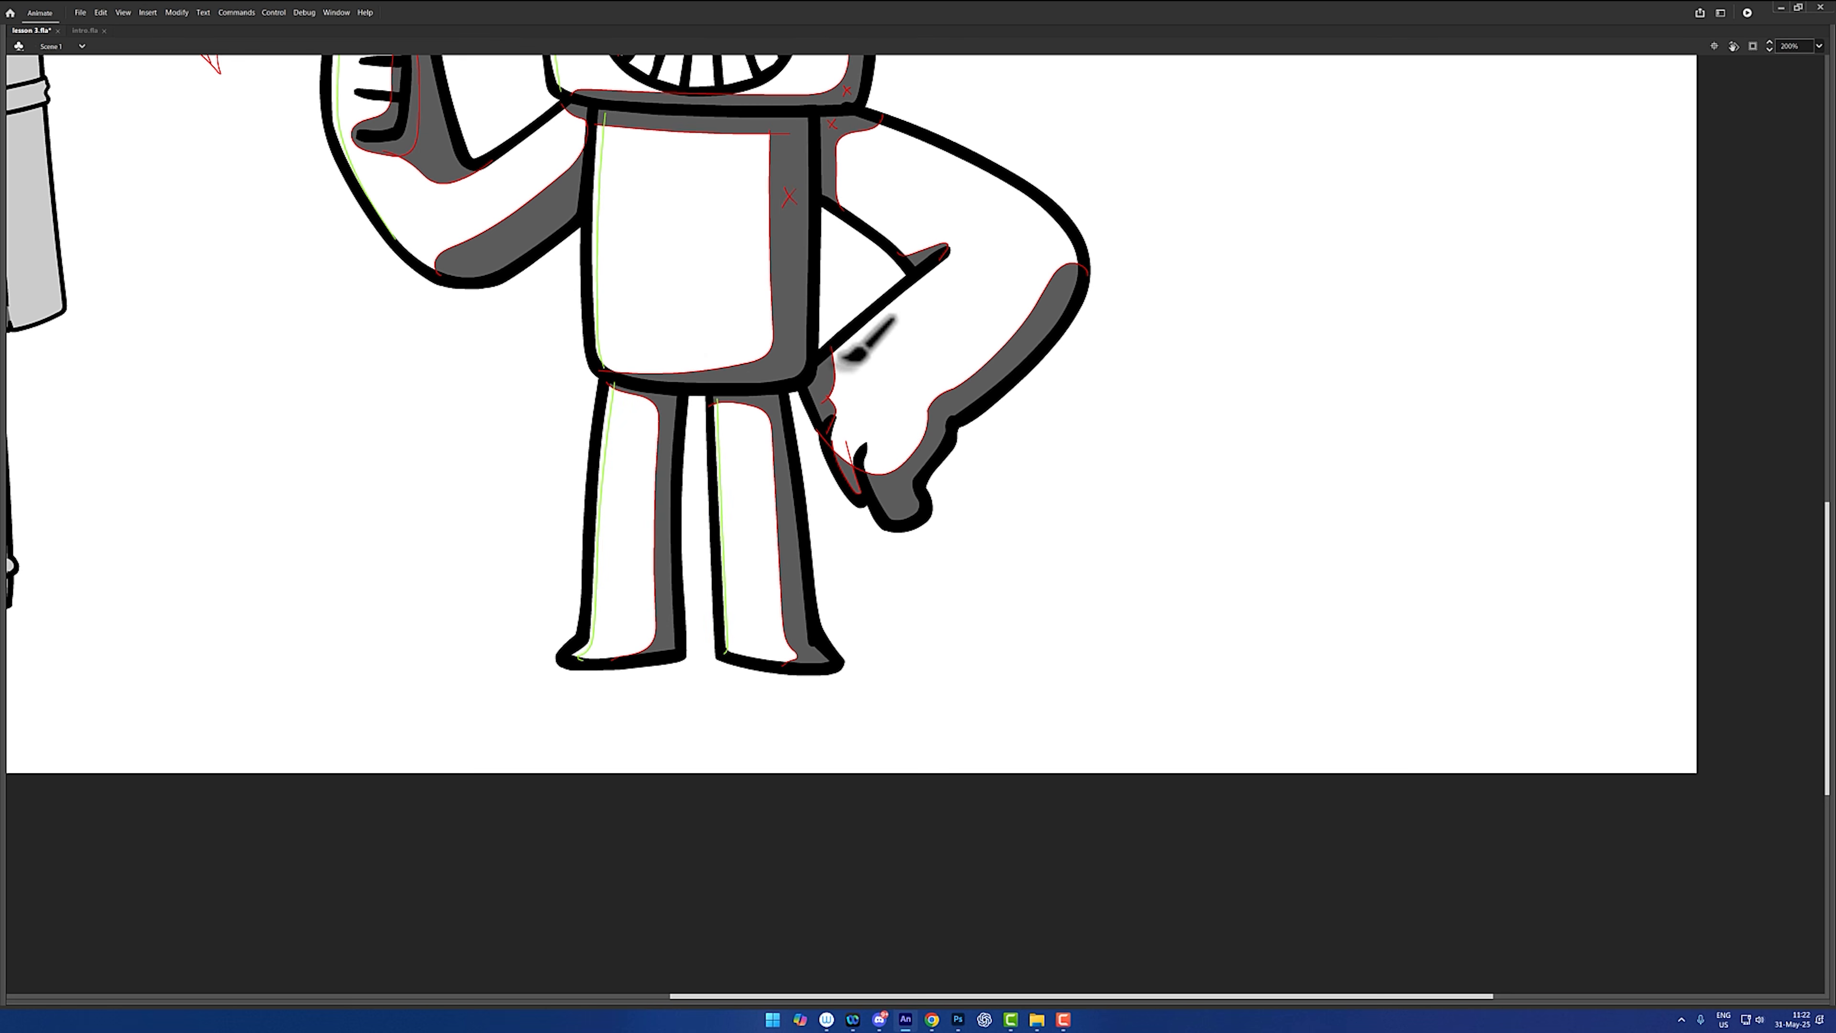
- Draw thin green highlight lines along the forearm and upper arm of the bent arm, and show the panels again
{"action": "left_click_drag", "start_coordinate": [852, 328], "coordinate": [737, 436]}
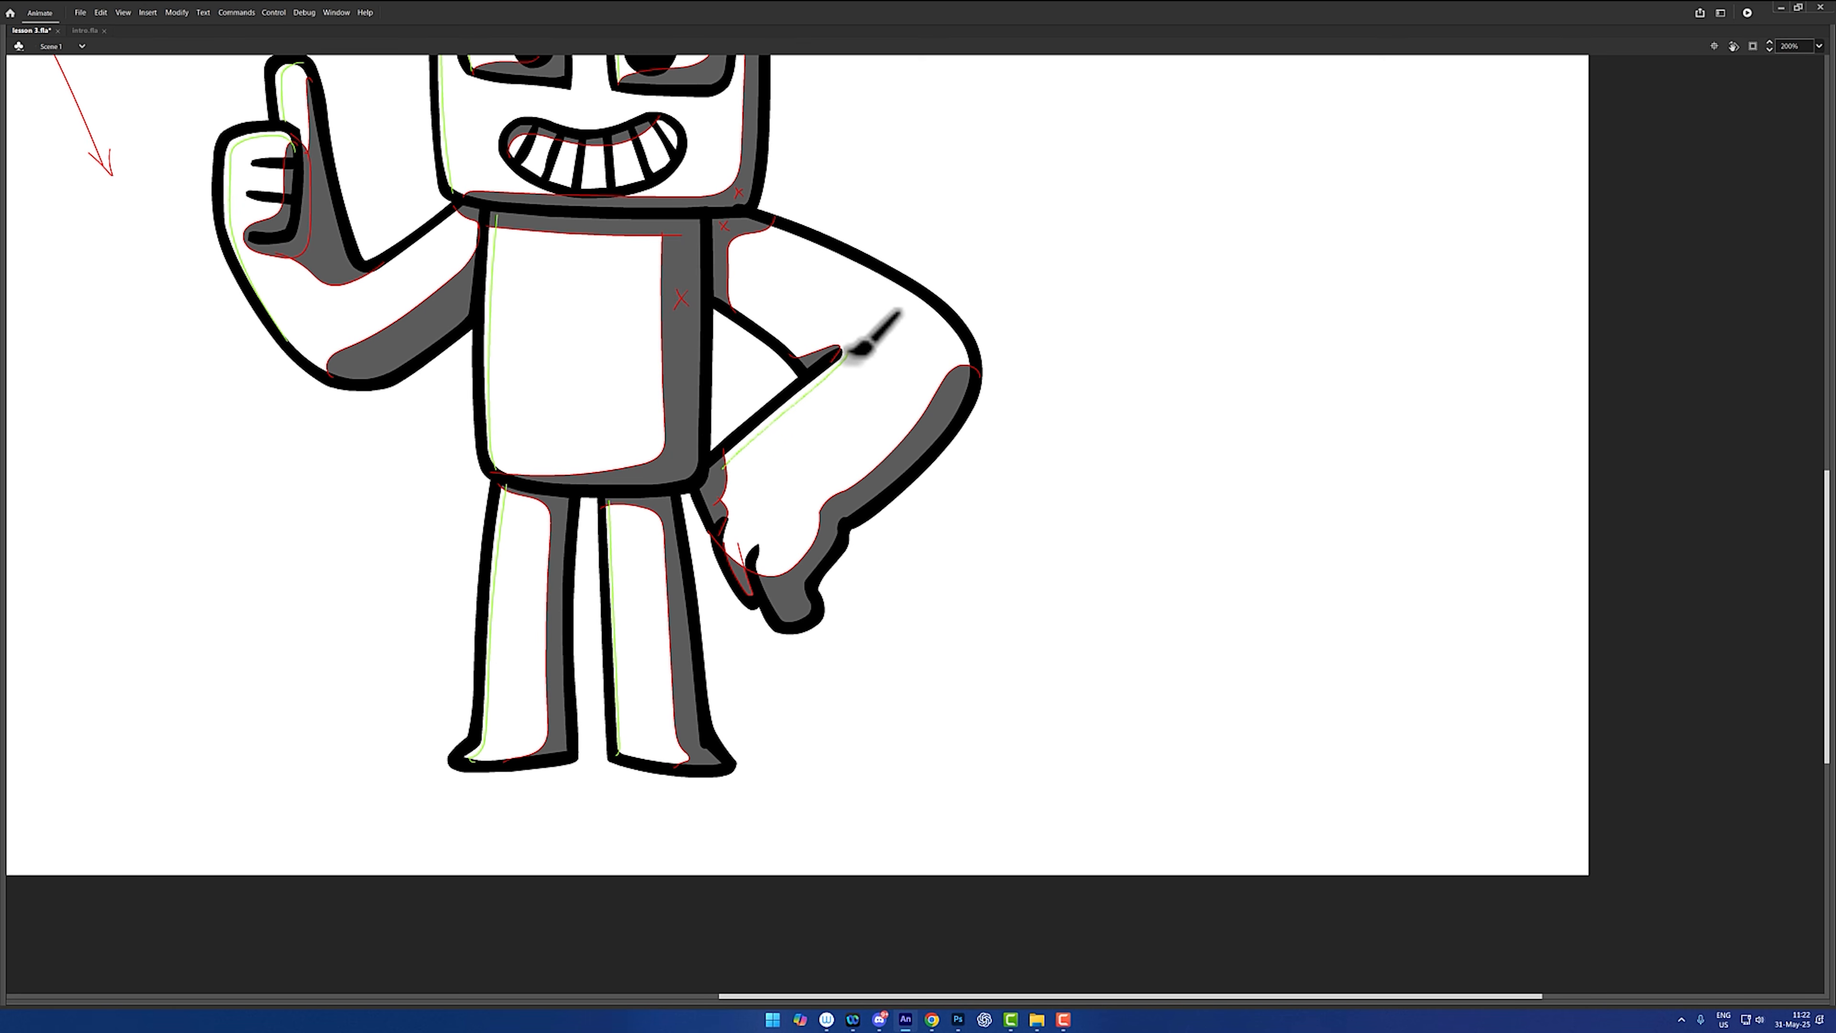
{"action": "left_click_drag", "start_coordinate": [846, 353], "coordinate": [816, 368]}
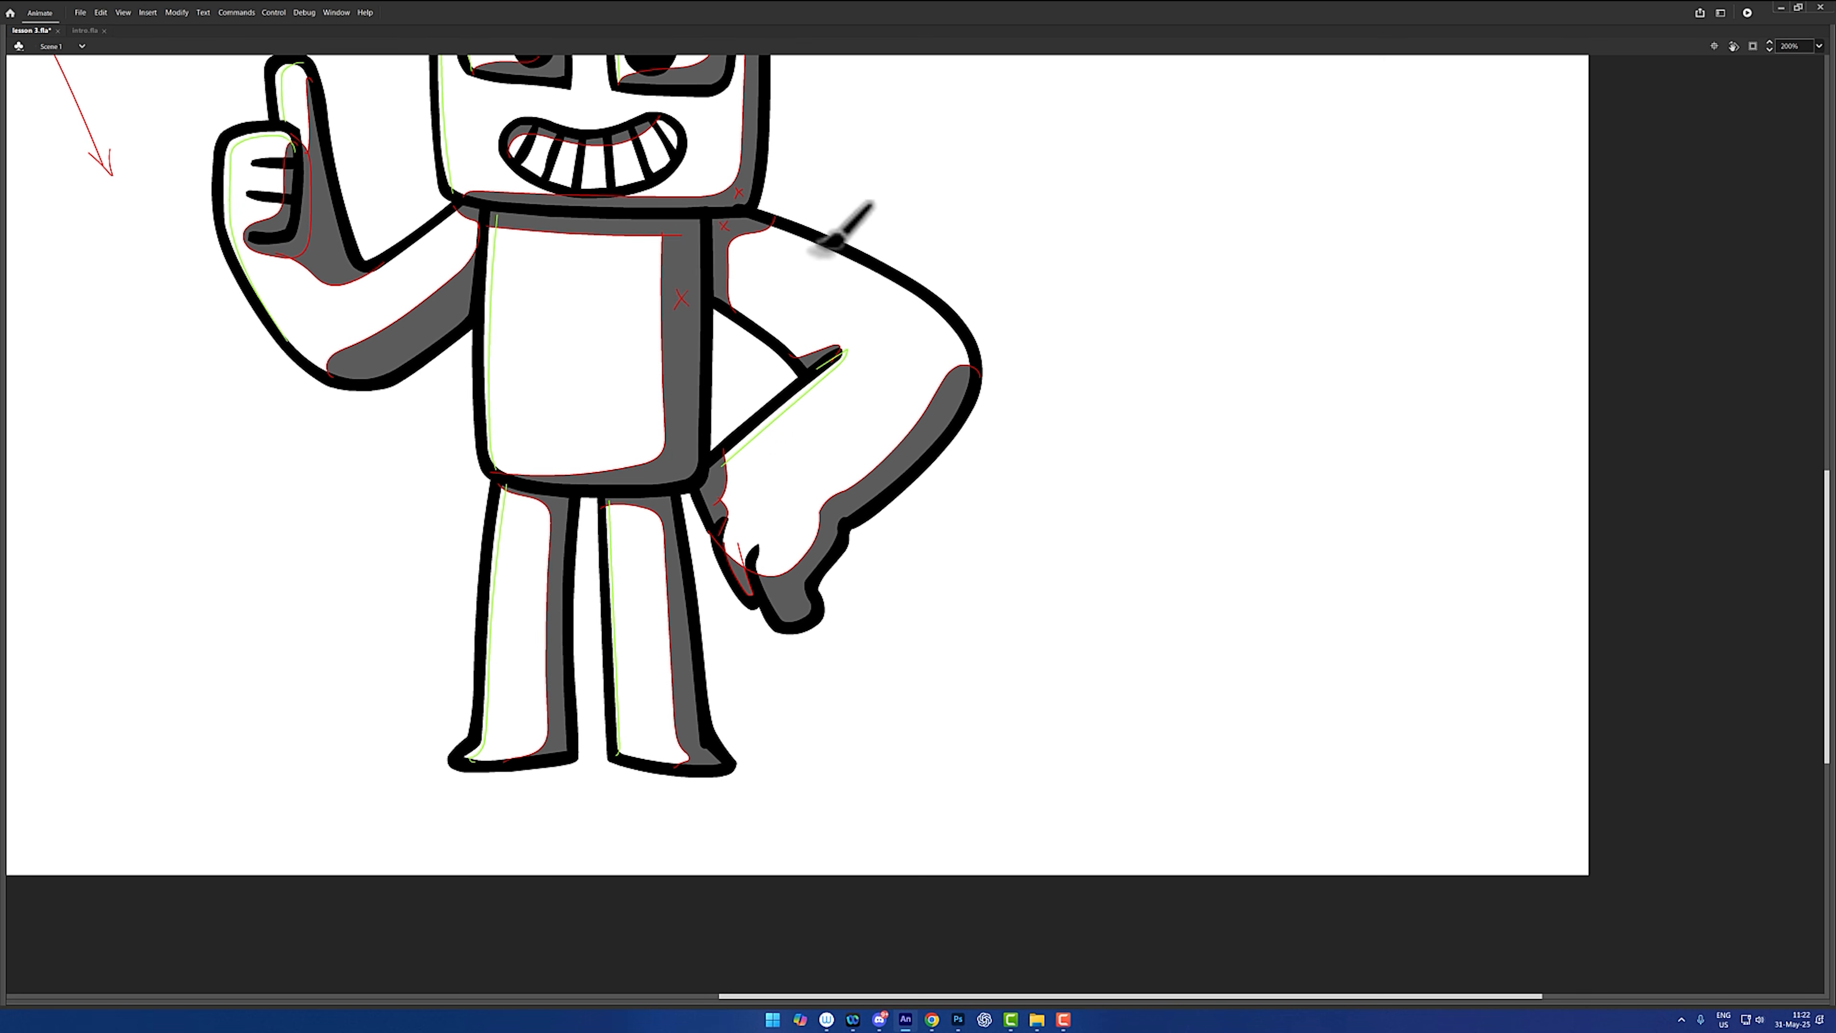
{"action": "left_click_drag", "start_coordinate": [748, 228], "coordinate": [901, 267]}
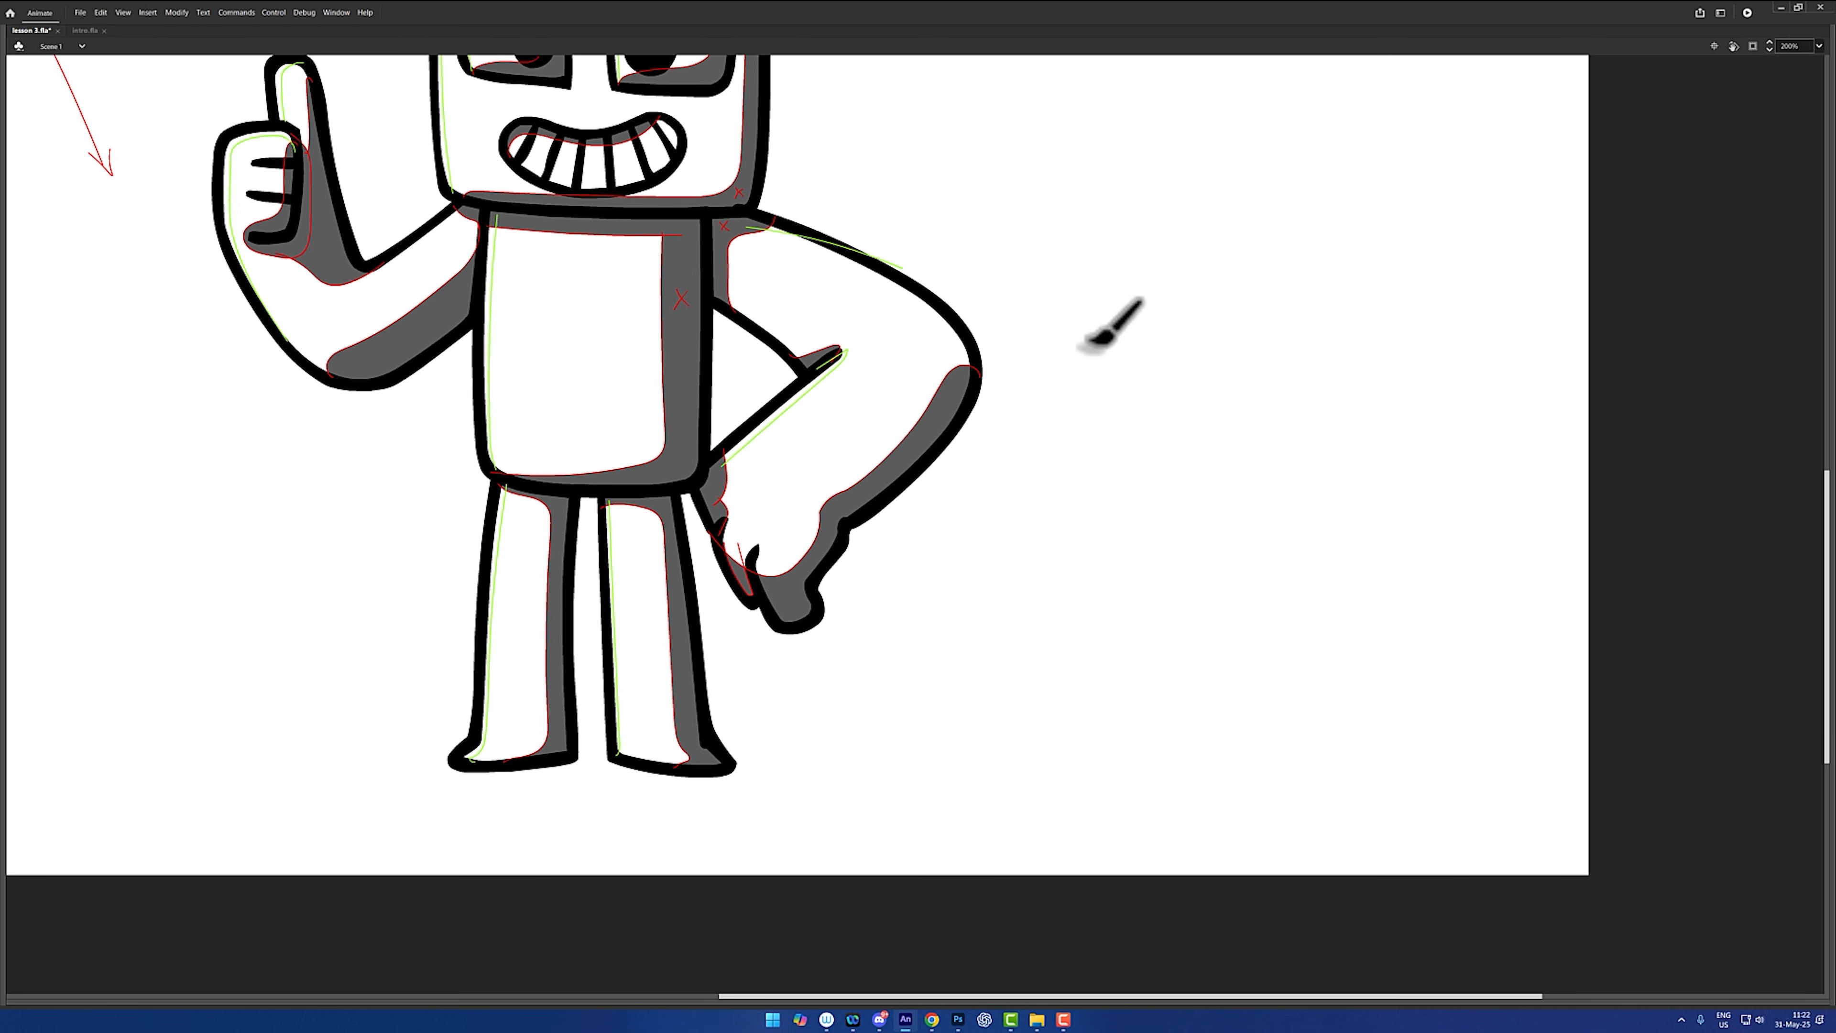
{"action": "left_click_drag", "start_coordinate": [980, 474], "coordinate": [1120, 589]}
{"action": "key", "text": "F4"}
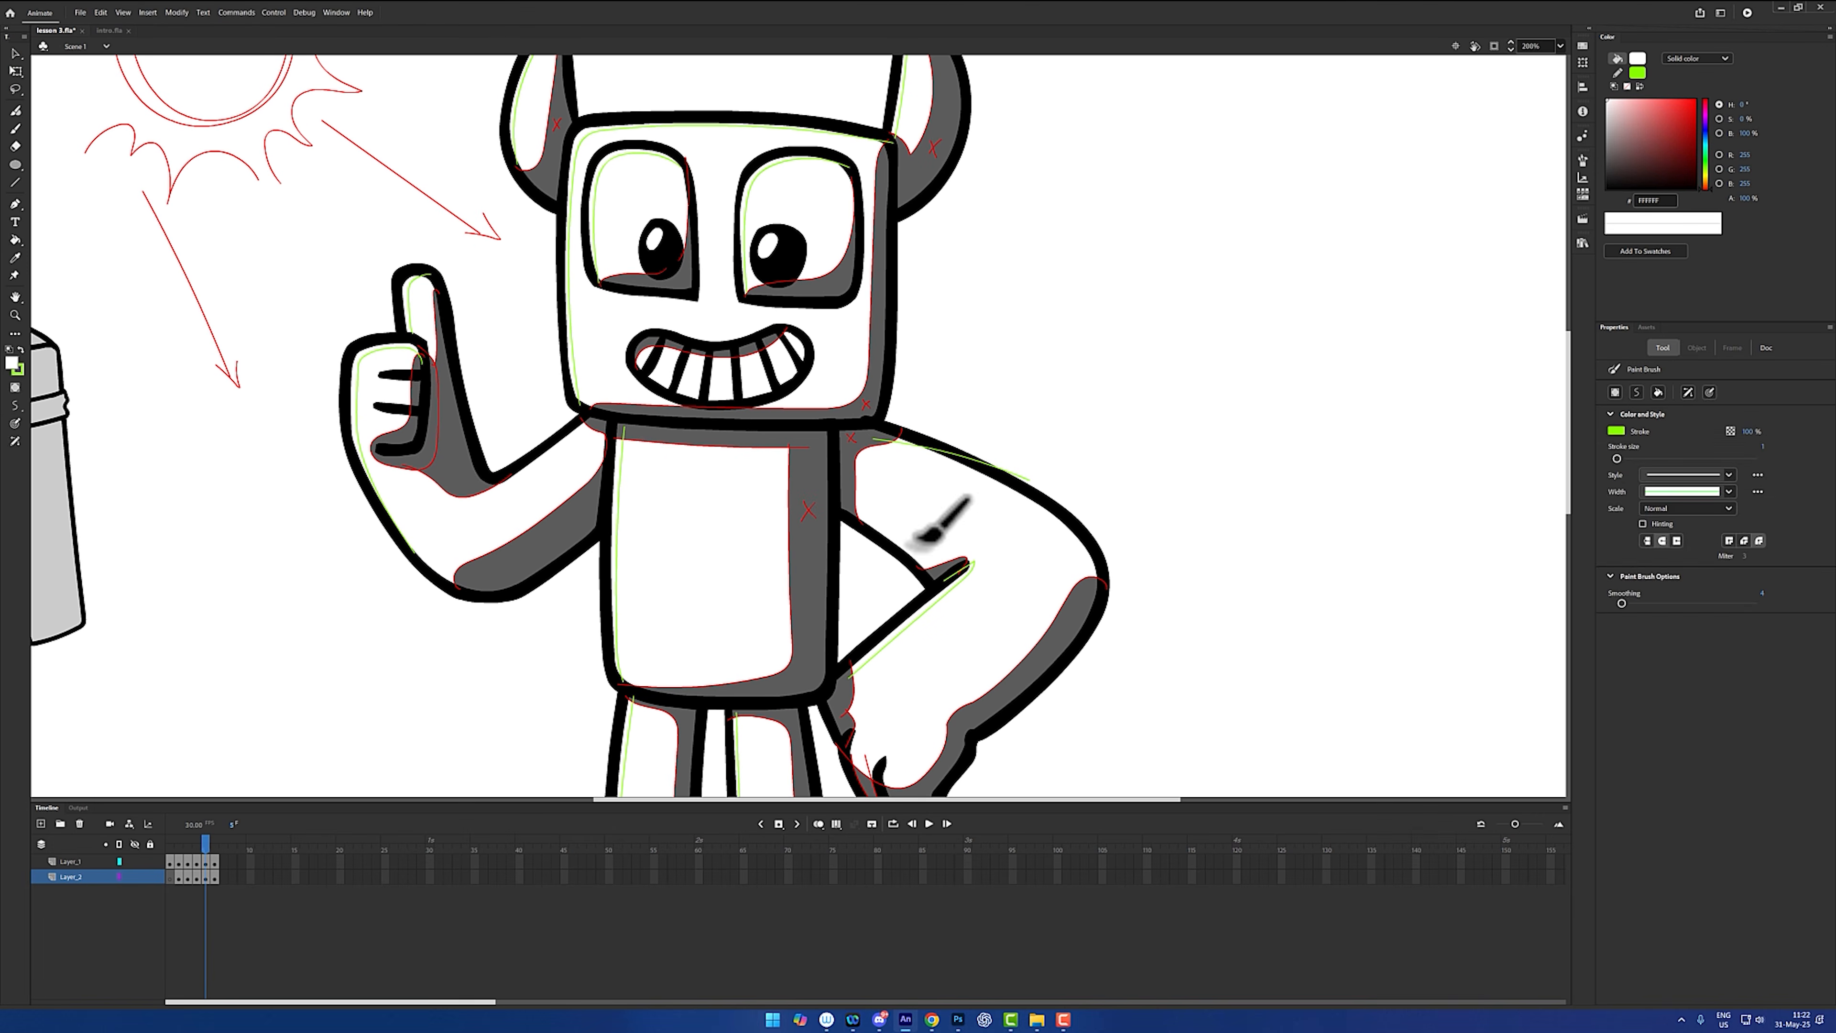
- Activate the Paint Bucket and try out gray fill colors, sampling from the neighboring gray character
{"action": "key", "text": "k"}
{"action": "left_click", "coordinate": [12, 363]}
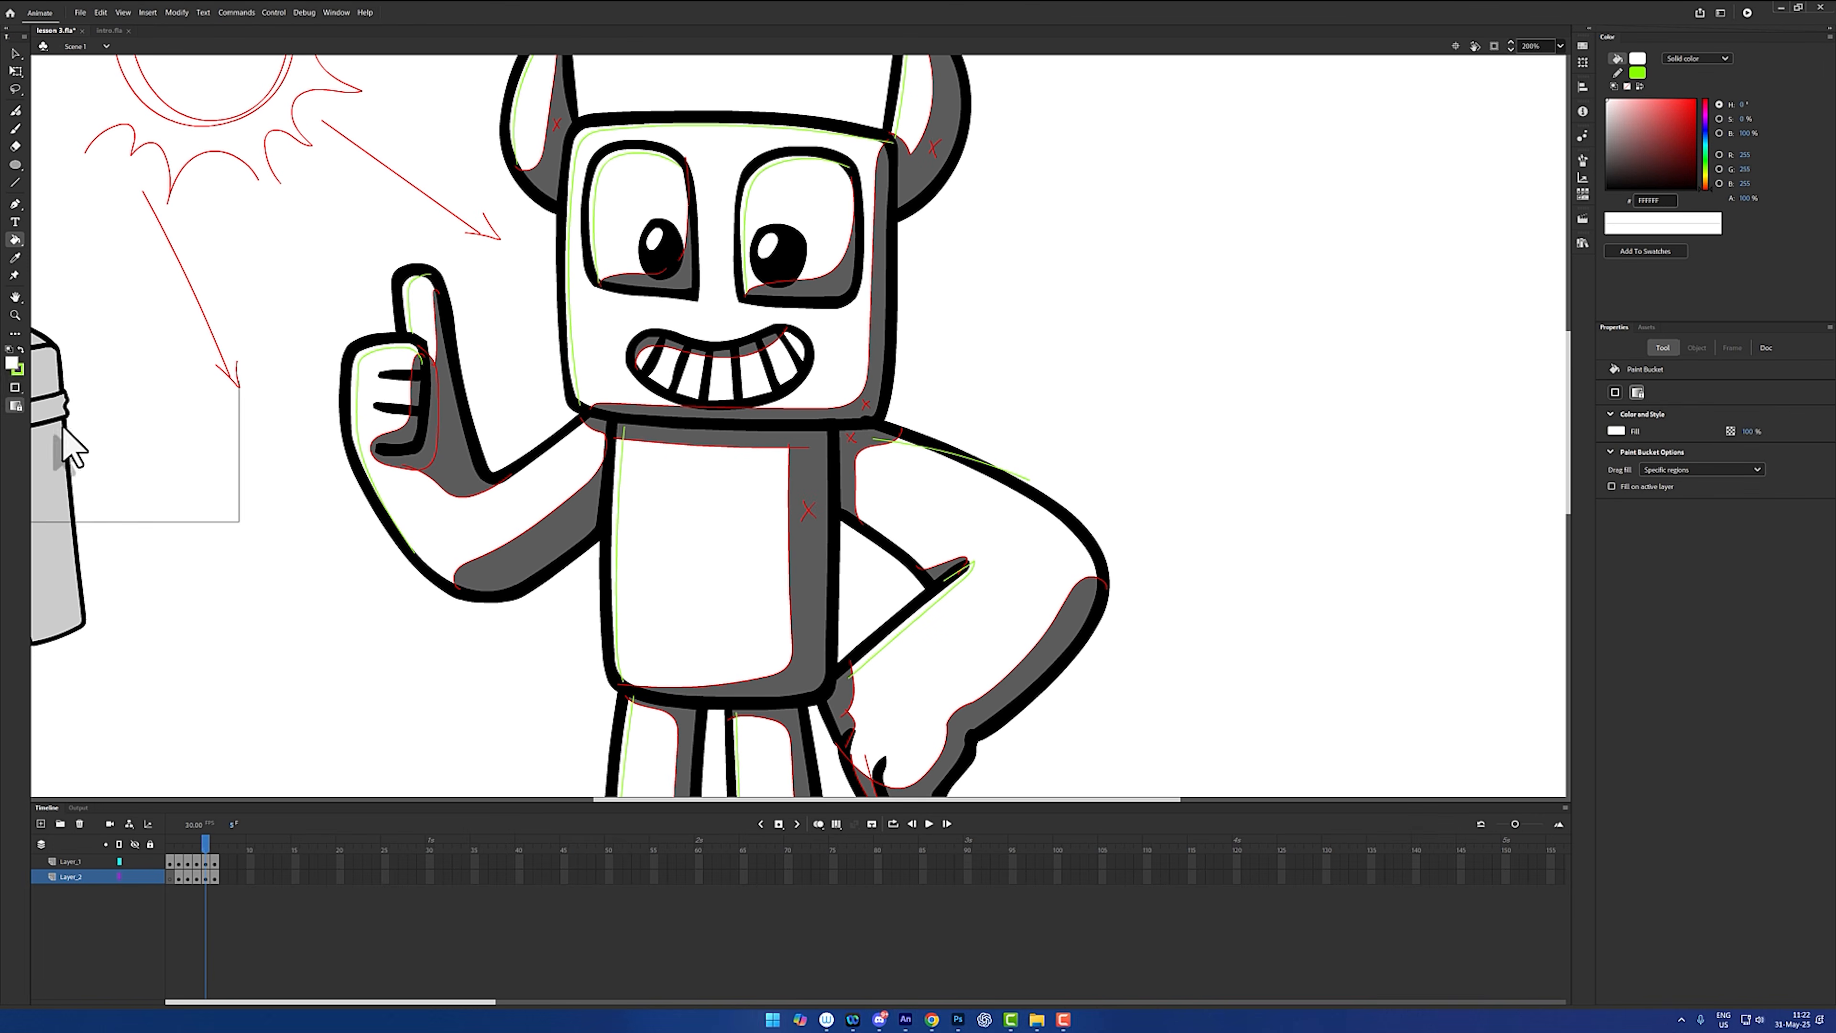
{"action": "left_click", "coordinate": [64, 444]}
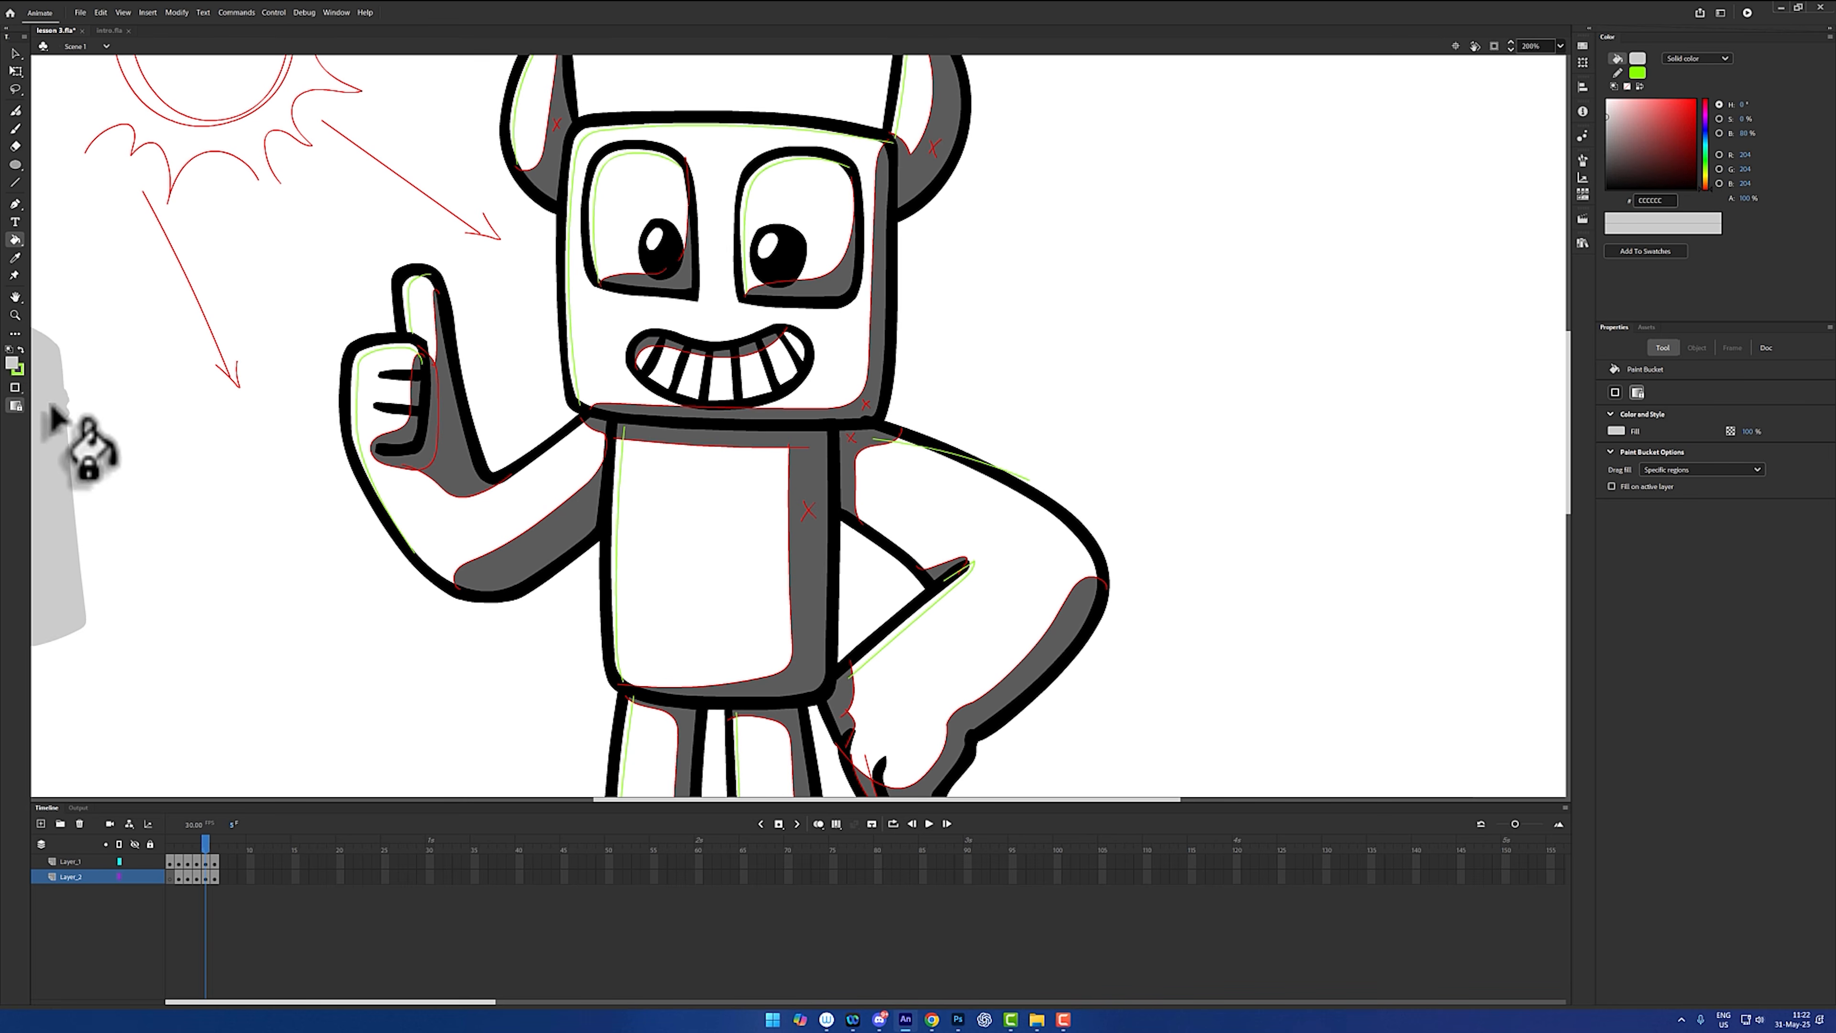
{"action": "left_click", "coordinate": [13, 364]}
{"action": "left_click", "coordinate": [99, 361]}
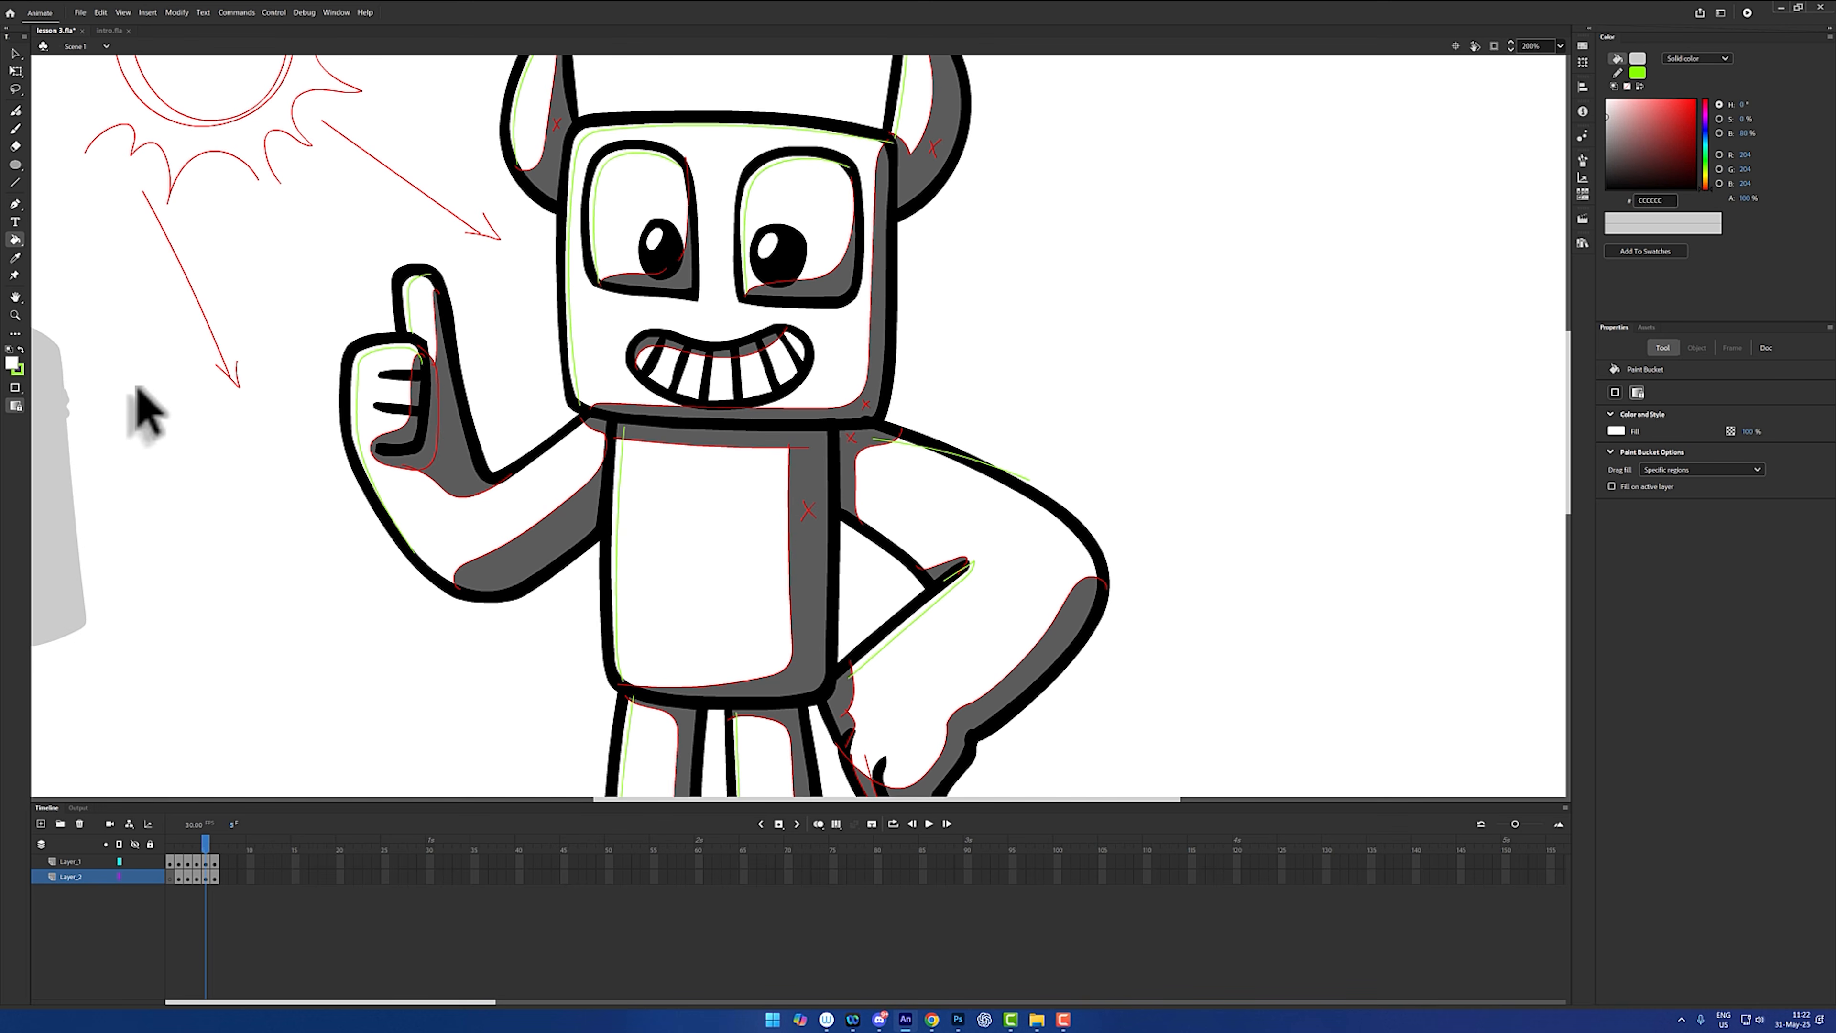
{"action": "left_click", "coordinate": [20, 363]}
{"action": "left_click", "coordinate": [62, 428]}
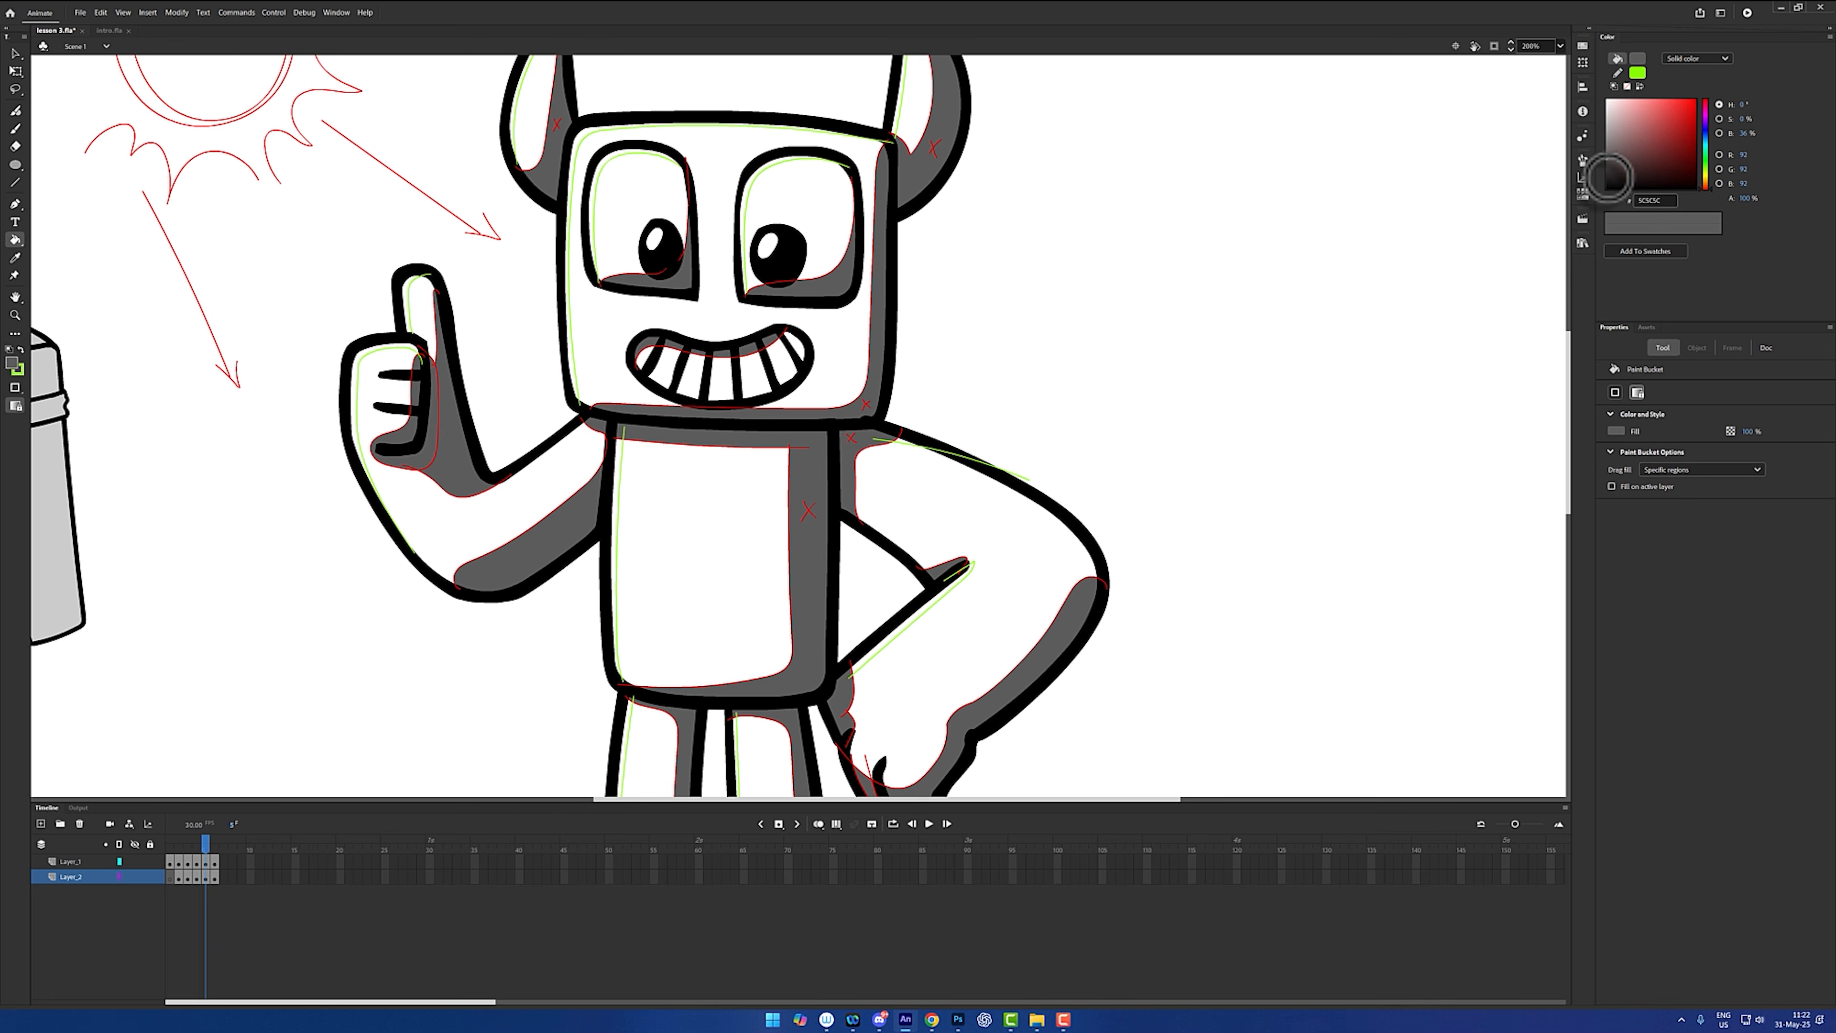
- Set the fill color to light pink FFBCBC and fill the unshaded areas of the torso, both arms and the raised thumb
{"action": "mouse_move", "coordinate": [1621, 148]}
{"action": "left_mouse_down"}
{"action": "mouse_move", "coordinate": [1604, 133]}
{"action": "mouse_move", "coordinate": [1626, 116]}
{"action": "mouse_move", "coordinate": [1601, 137]}
{"action": "mouse_move", "coordinate": [1627, 89]}
{"action": "left_mouse_up"}
{"action": "left_click", "coordinate": [772, 488]}
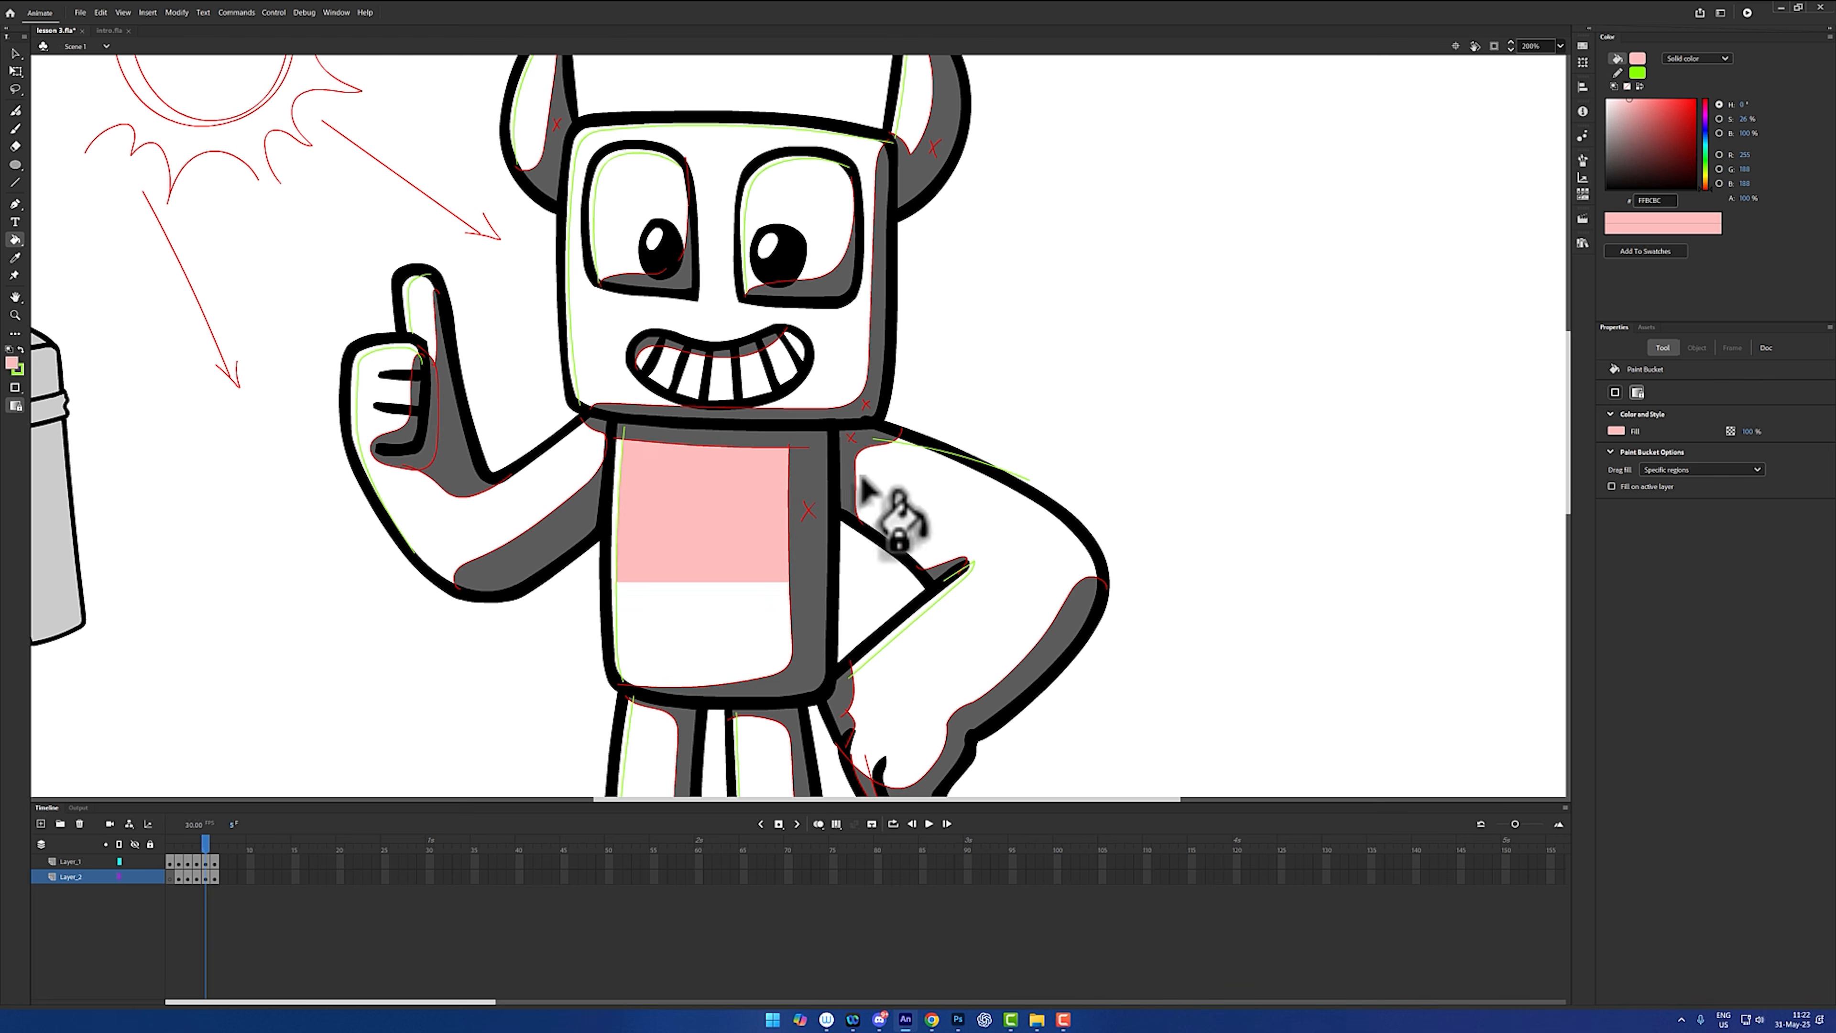
{"action": "left_click", "coordinate": [896, 492]}
{"action": "left_click", "coordinate": [561, 506]}
{"action": "left_click", "coordinate": [427, 309]}
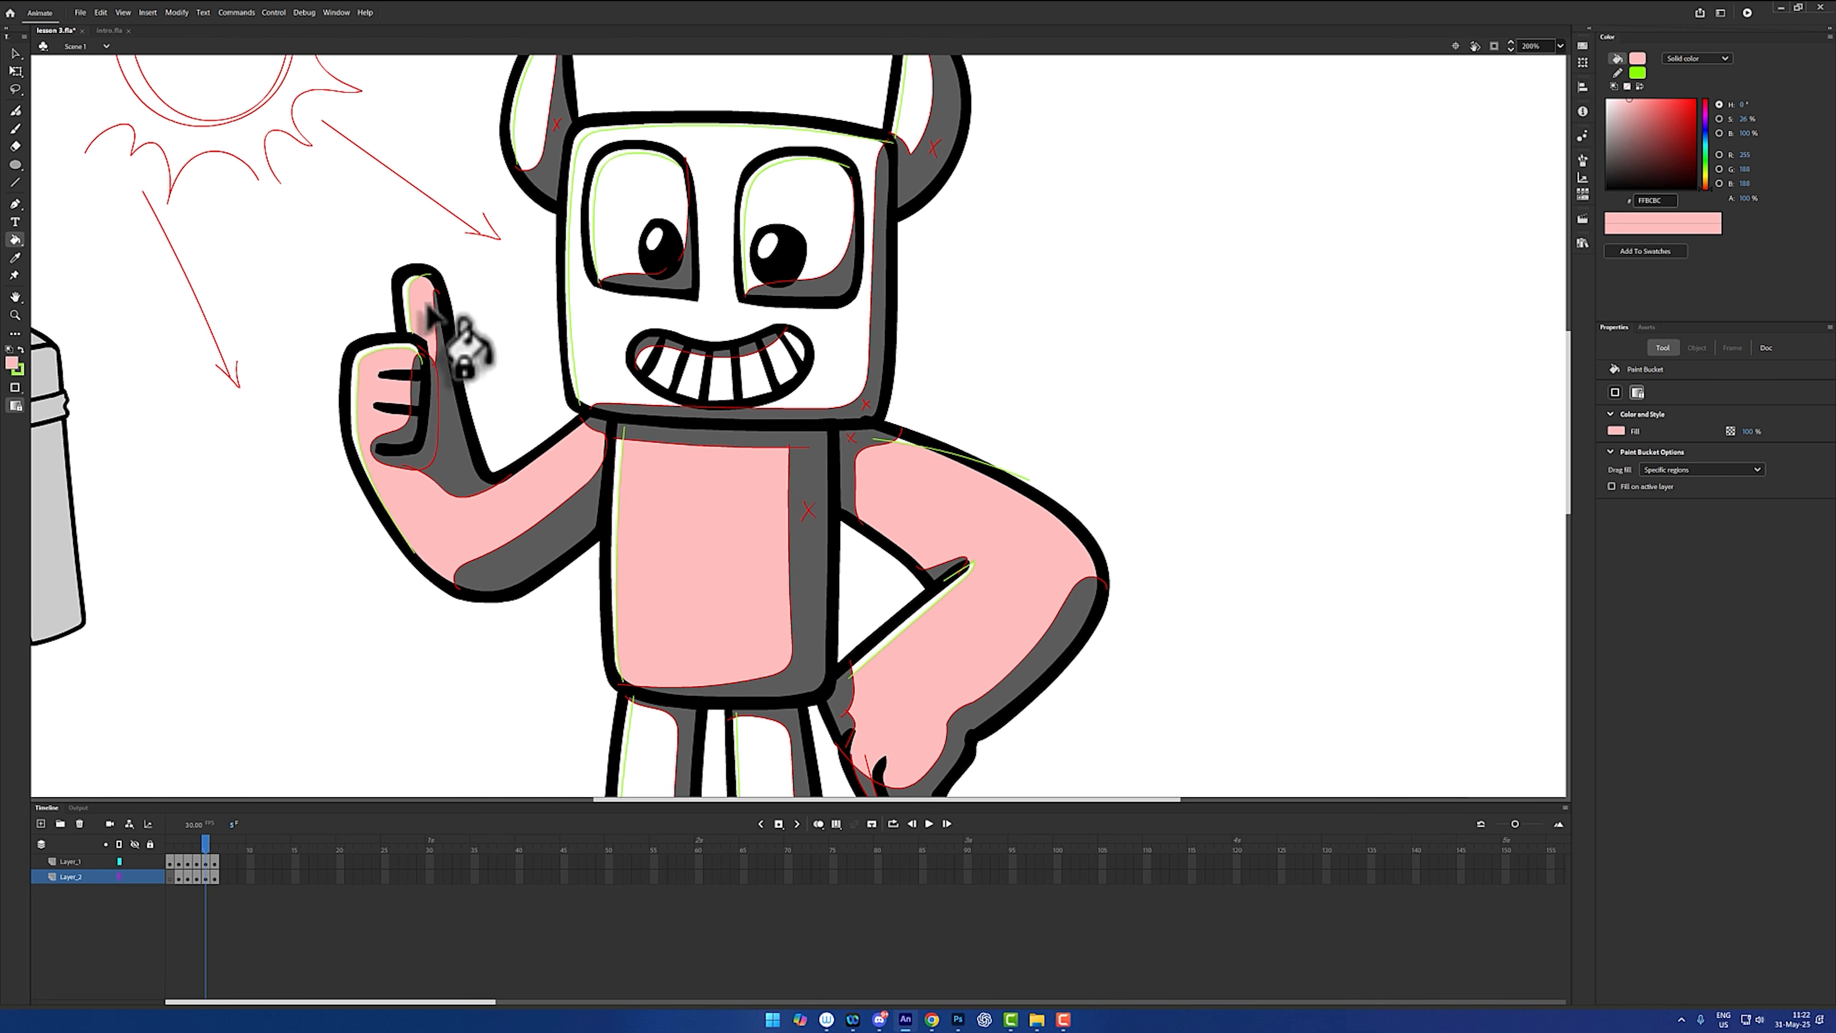
- Fill the unshaded areas of the head, both eyes and the teeth with the light pink
{"action": "left_click", "coordinate": [620, 346]}
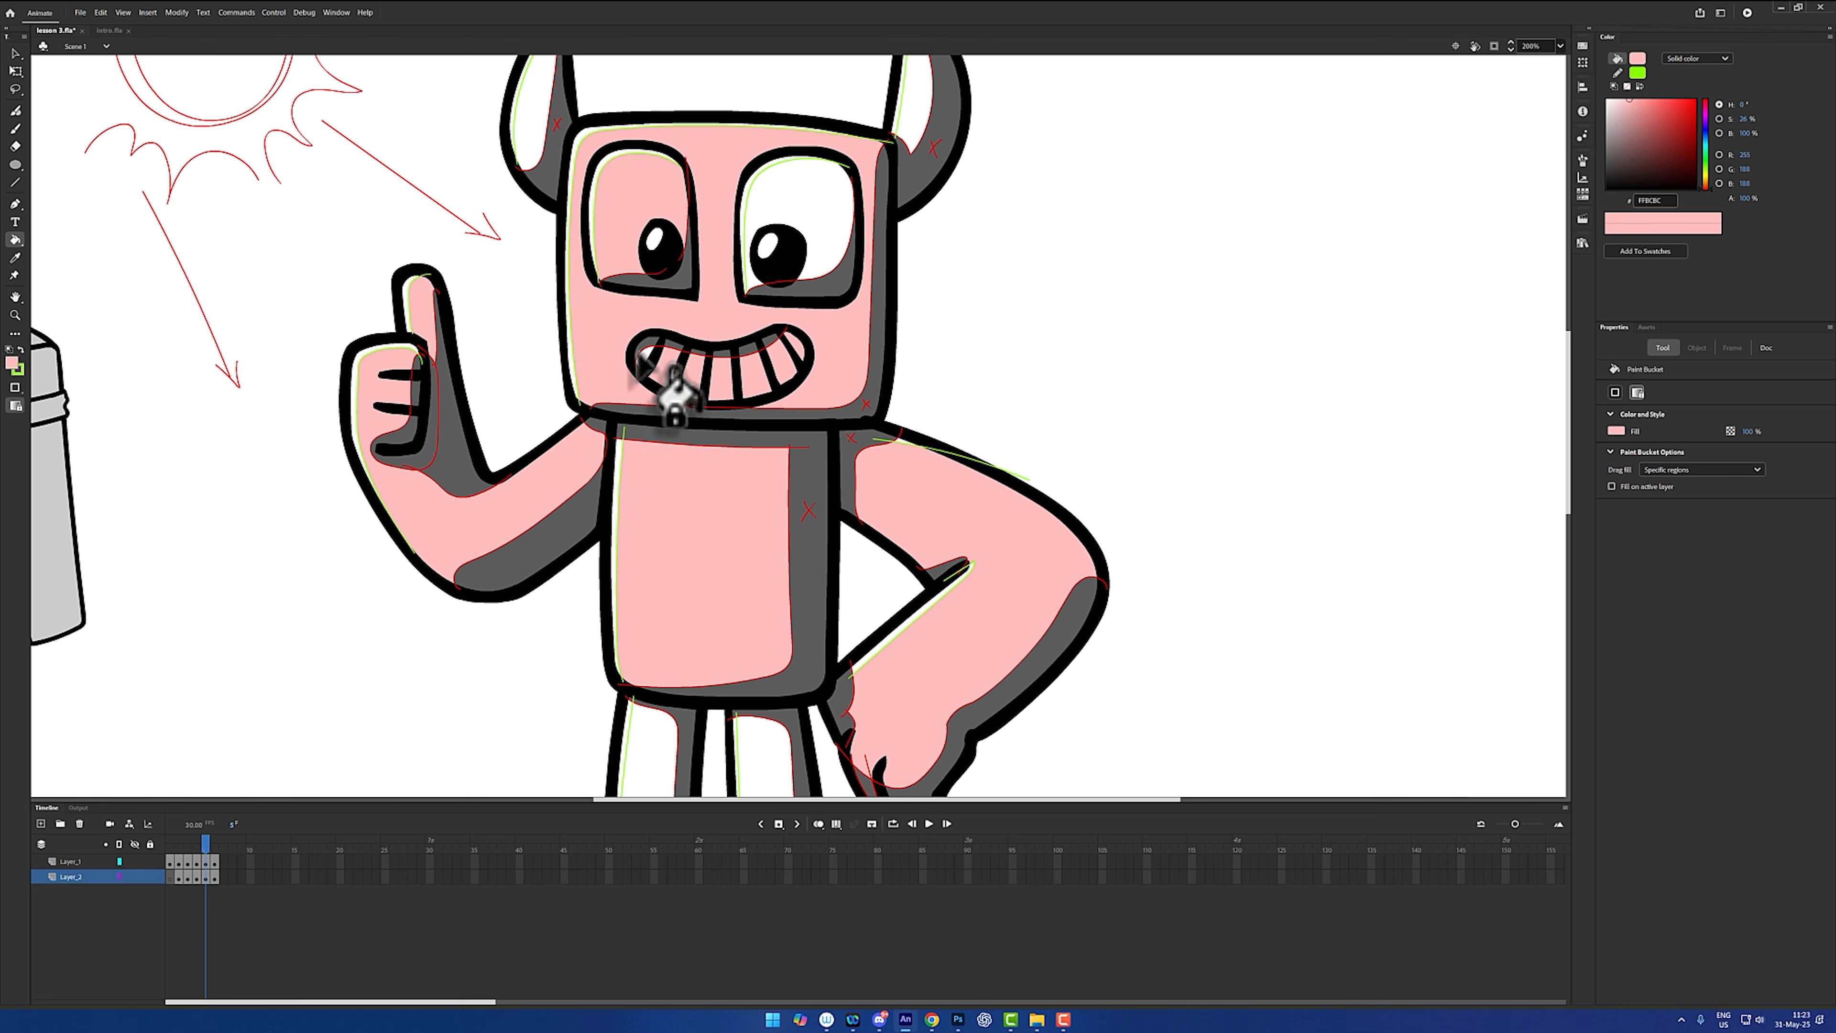
{"action": "left_click", "coordinate": [641, 357]}
{"action": "left_click", "coordinate": [811, 190]}
{"action": "mouse_move", "coordinate": [808, 640]}
{"action": "left_mouse_down"}
{"action": "mouse_move", "coordinate": [795, 467]}
{"action": "mouse_move", "coordinate": [754, 839]}
{"action": "left_mouse_up"}
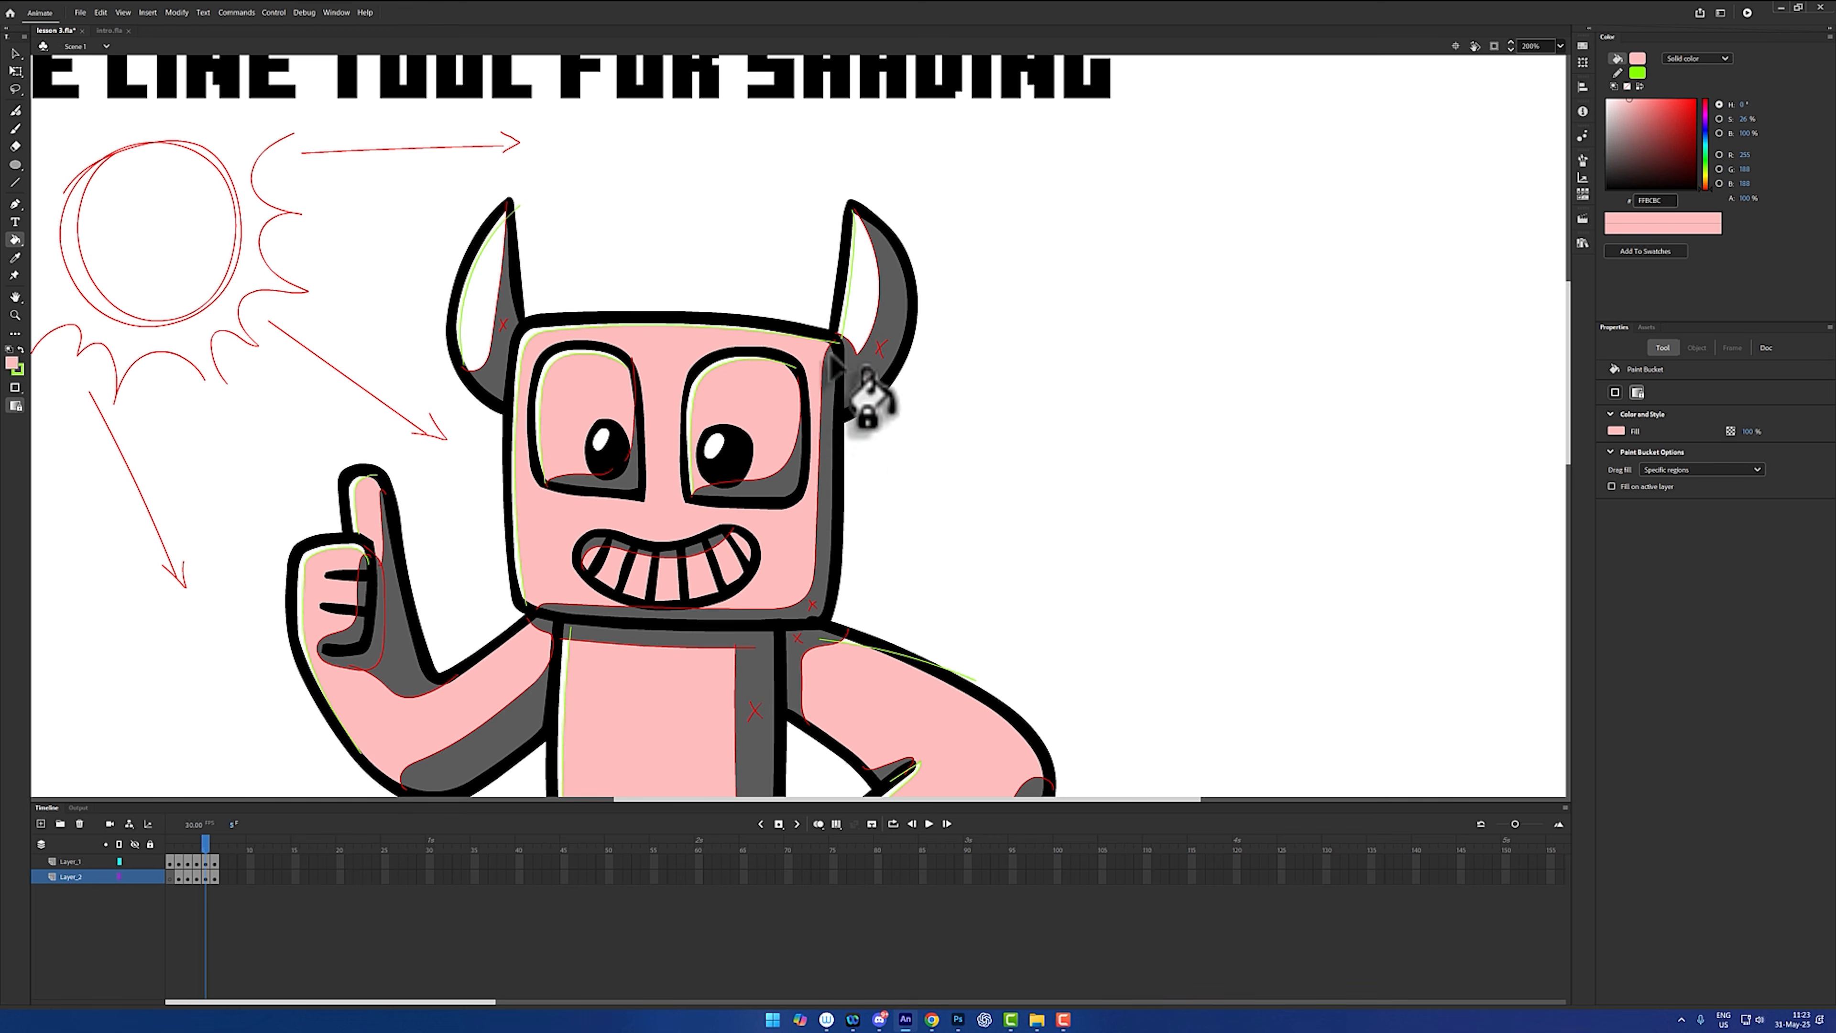
- Fill the unshaded areas of both horns with the light pink
{"action": "left_click", "coordinate": [844, 318]}
{"action": "left_click", "coordinate": [483, 346]}
{"action": "scroll", "coordinate": [837, 378], "scroll_direction": "down", "scroll_amount": 3}
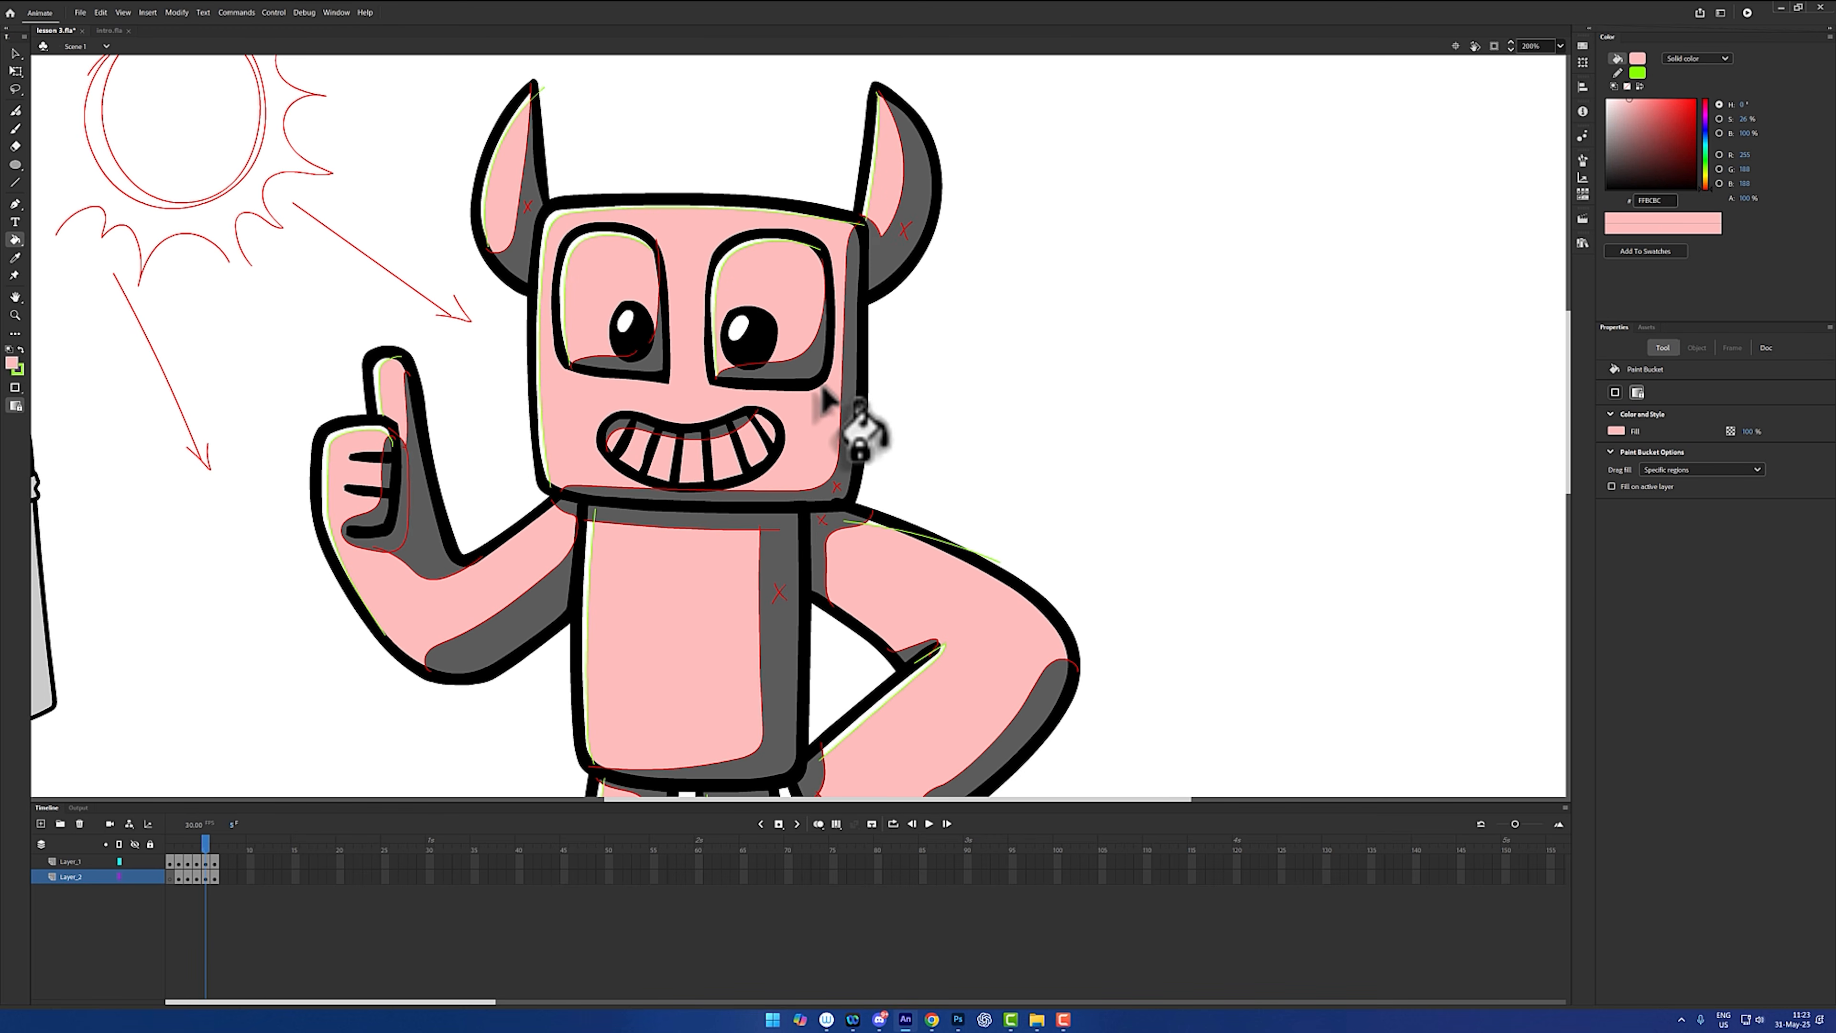
- Sample the gray shadow color and brush a filled gray swatch labeled SHADE in the blank area beside the character
{"action": "key", "text": "i"}
{"action": "left_click", "coordinate": [889, 253]}
{"action": "key", "text": "b"}
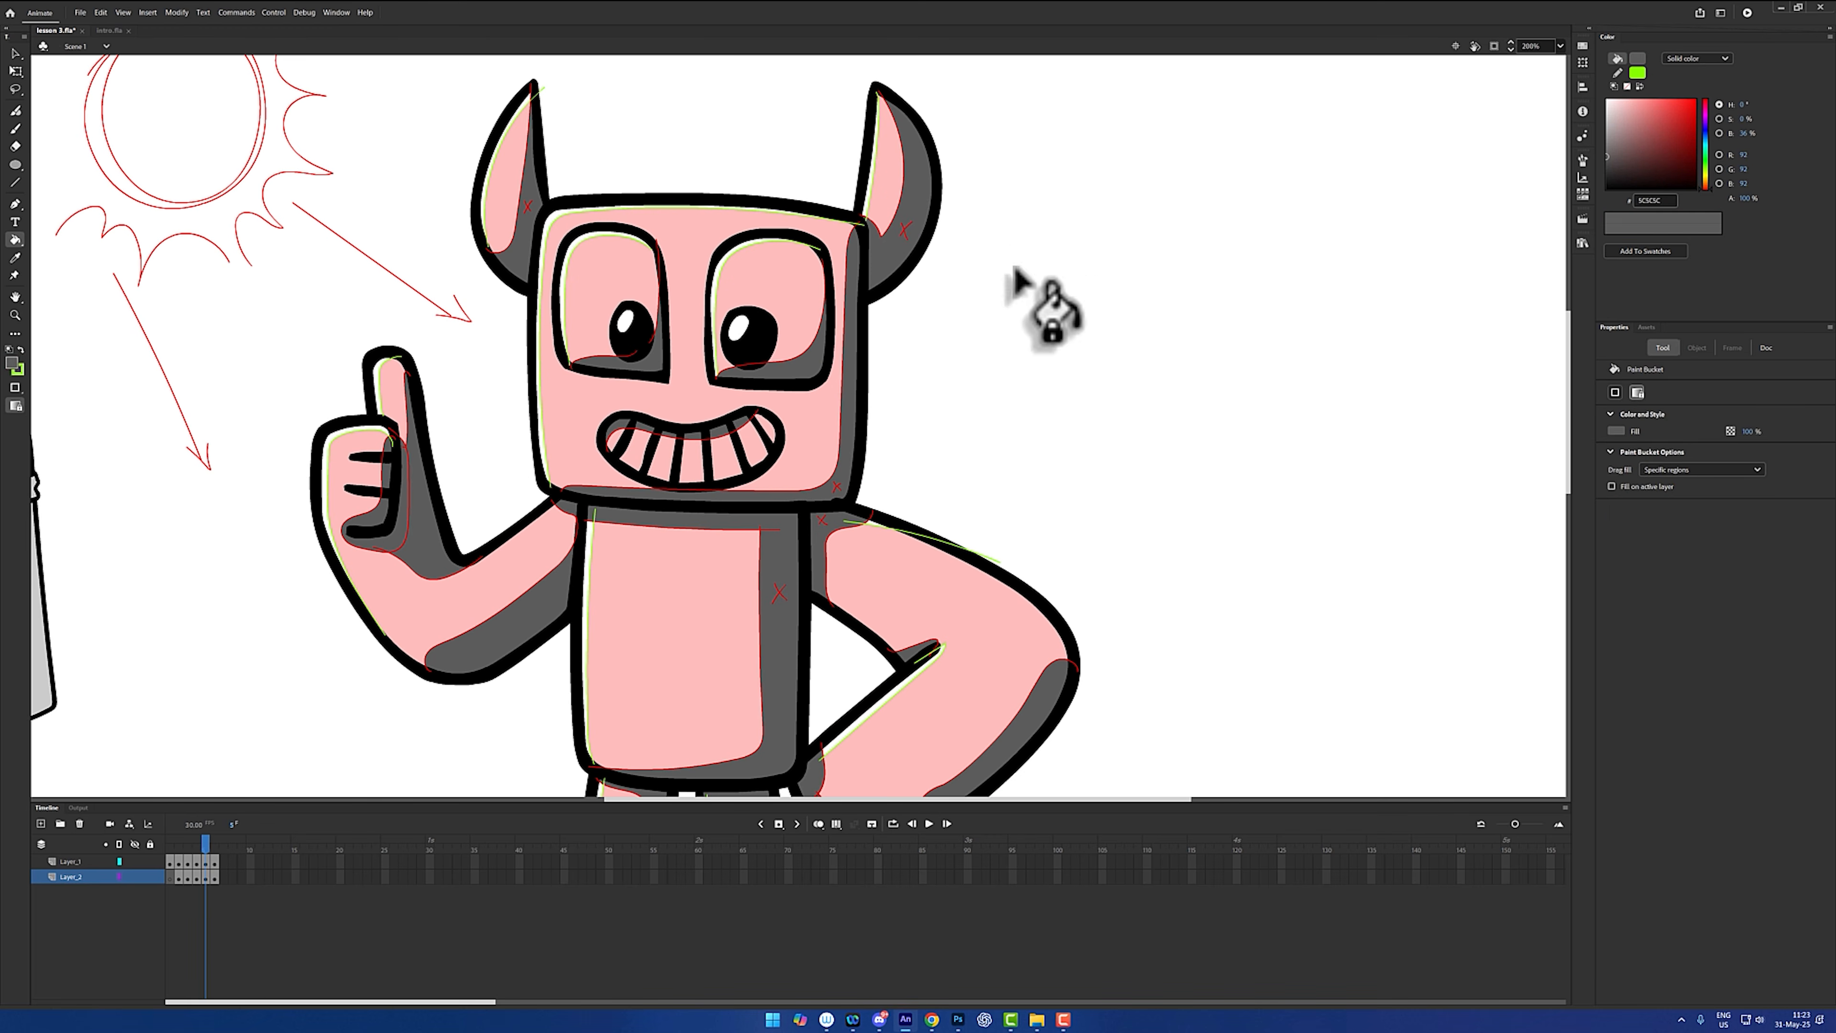
{"action": "mouse_move", "coordinate": [1320, 244]}
{"action": "left_mouse_down"}
{"action": "mouse_move", "coordinate": [1248, 317]}
{"action": "mouse_move", "coordinate": [1328, 238]}
{"action": "mouse_move", "coordinate": [1262, 240]}
{"action": "left_mouse_up"}
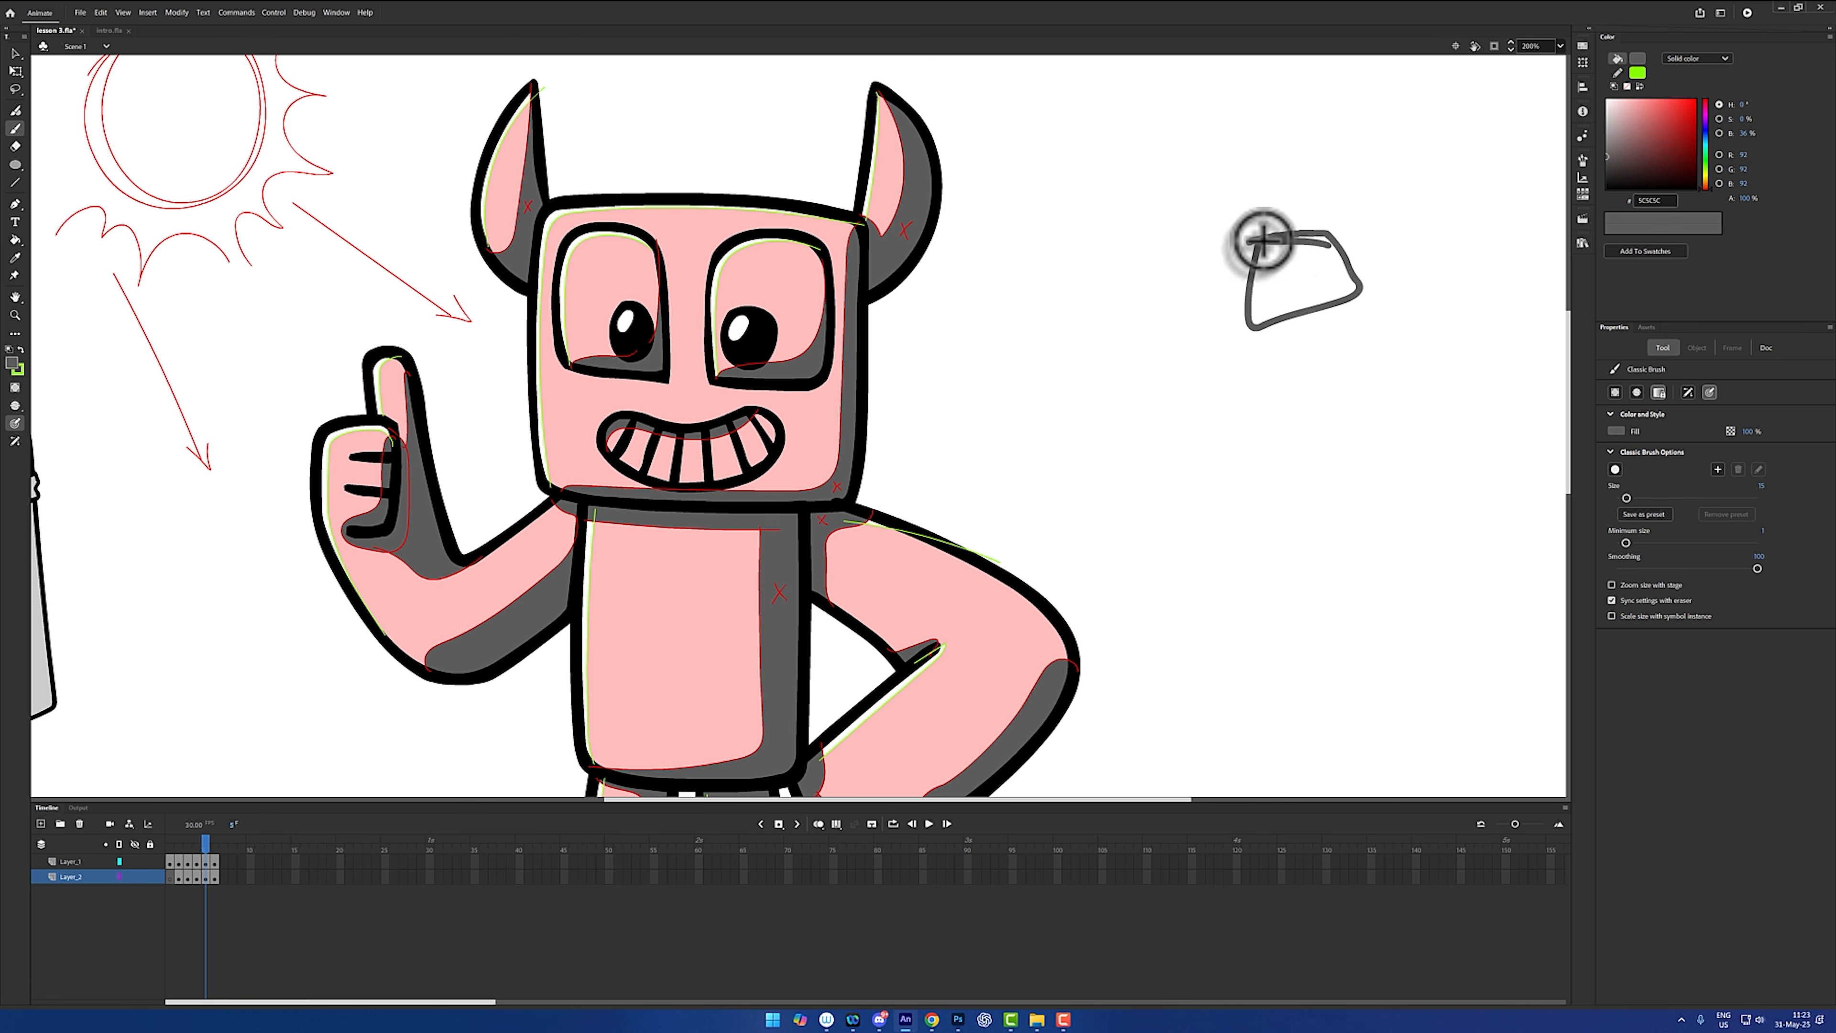
{"action": "key", "text": "k"}
{"action": "left_click", "coordinate": [1299, 289]}
{"action": "key", "text": "b"}
{"action": "mouse_move", "coordinate": [1274, 369]}
{"action": "left_mouse_down"}
{"action": "mouse_move", "coordinate": [1306, 374]}
{"action": "mouse_move", "coordinate": [1364, 337]}
{"action": "left_mouse_up"}
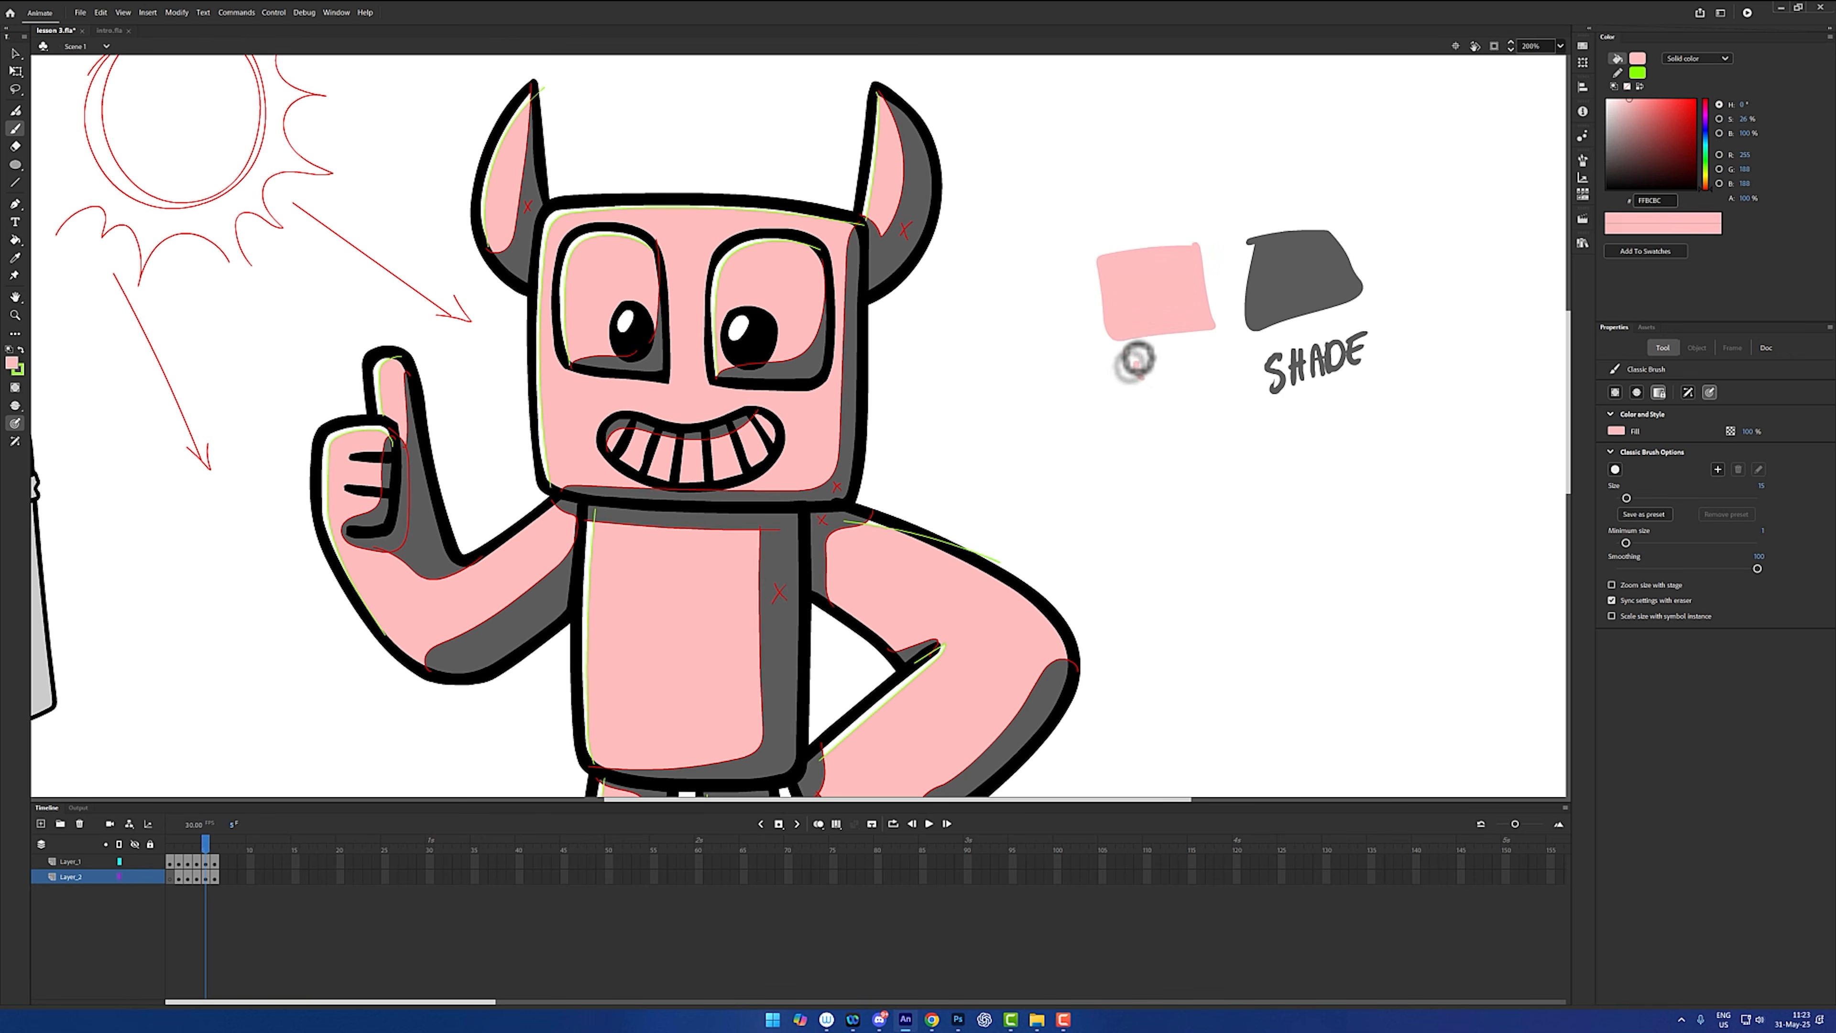
- Brush a light pink swatch next to the gray one and label it MID
{"action": "left_click_drag", "start_coordinate": [1135, 361], "coordinate": [1164, 376]}
{"action": "left_click_drag", "start_coordinate": [1178, 353], "coordinate": [1178, 376]}
{"action": "left_click_drag", "start_coordinate": [1189, 352], "coordinate": [1189, 376]}
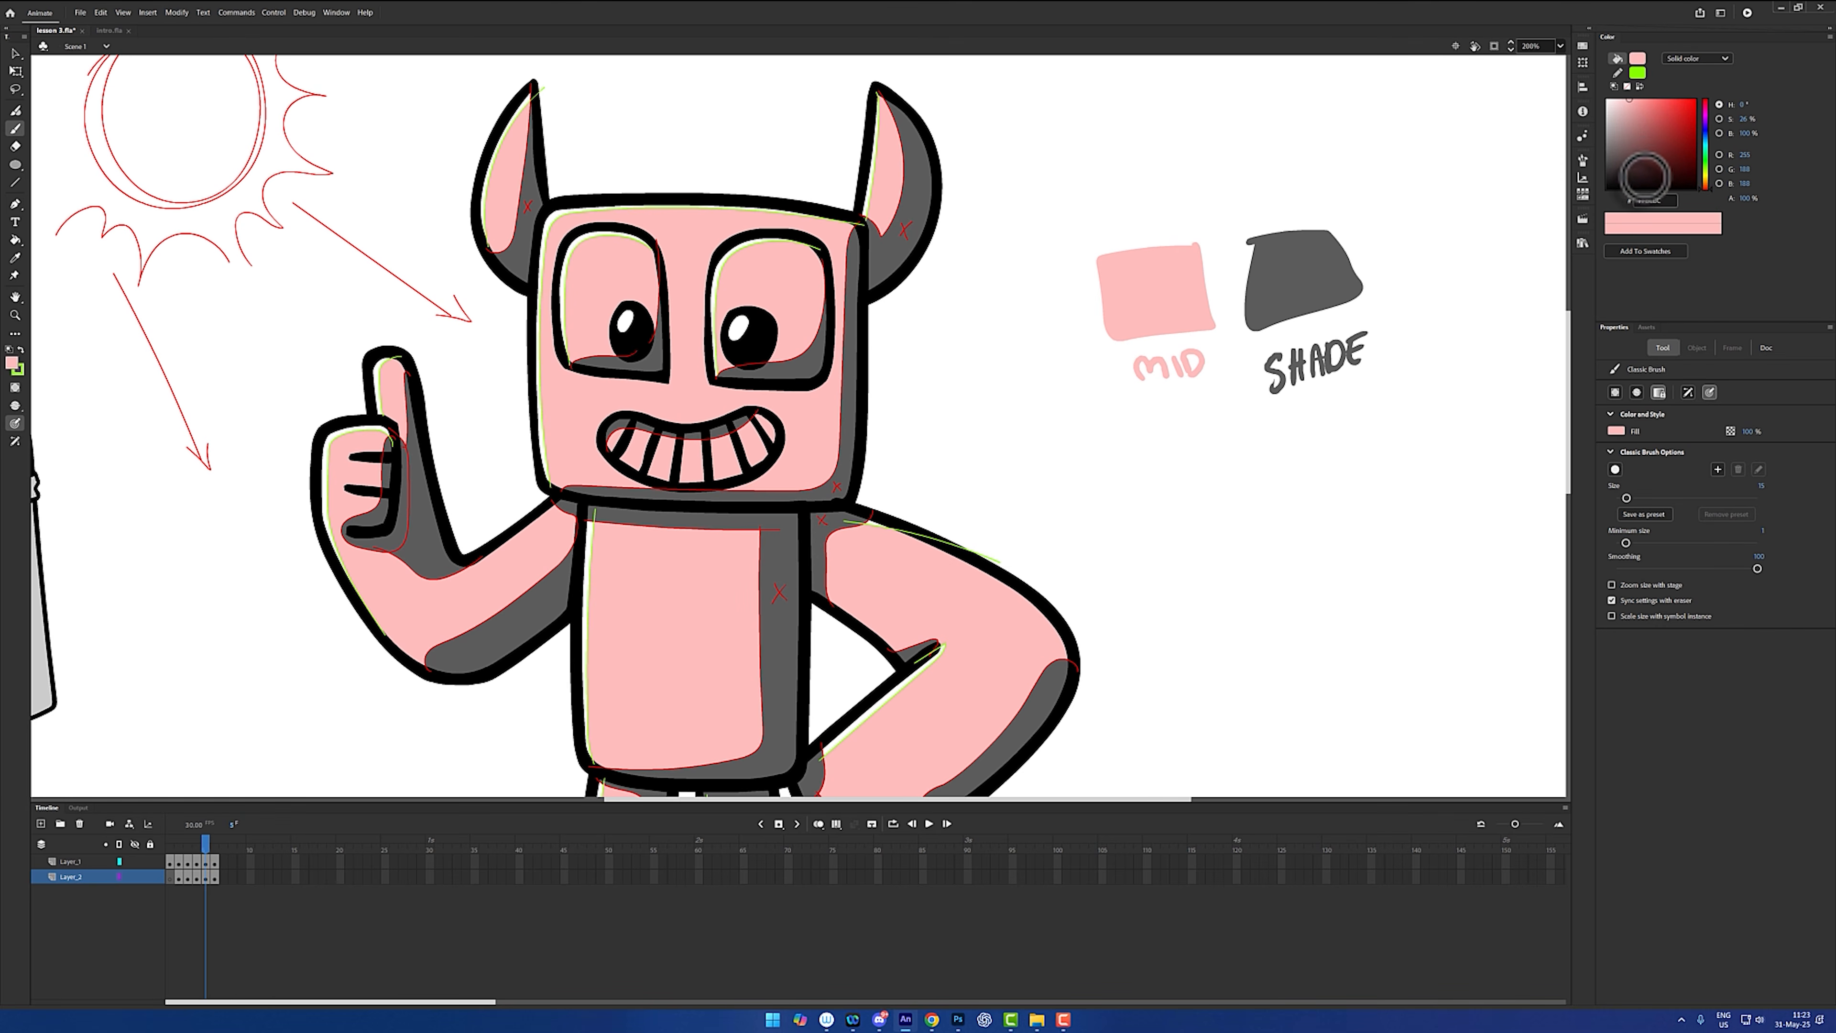
- Set the fill color to FF6666 and refill the character's pink midtones, the pink swatch and its MID label
{"action": "left_click_drag", "start_coordinate": [1651, 137], "coordinate": [1659, 99]}
{"action": "key", "text": "k"}
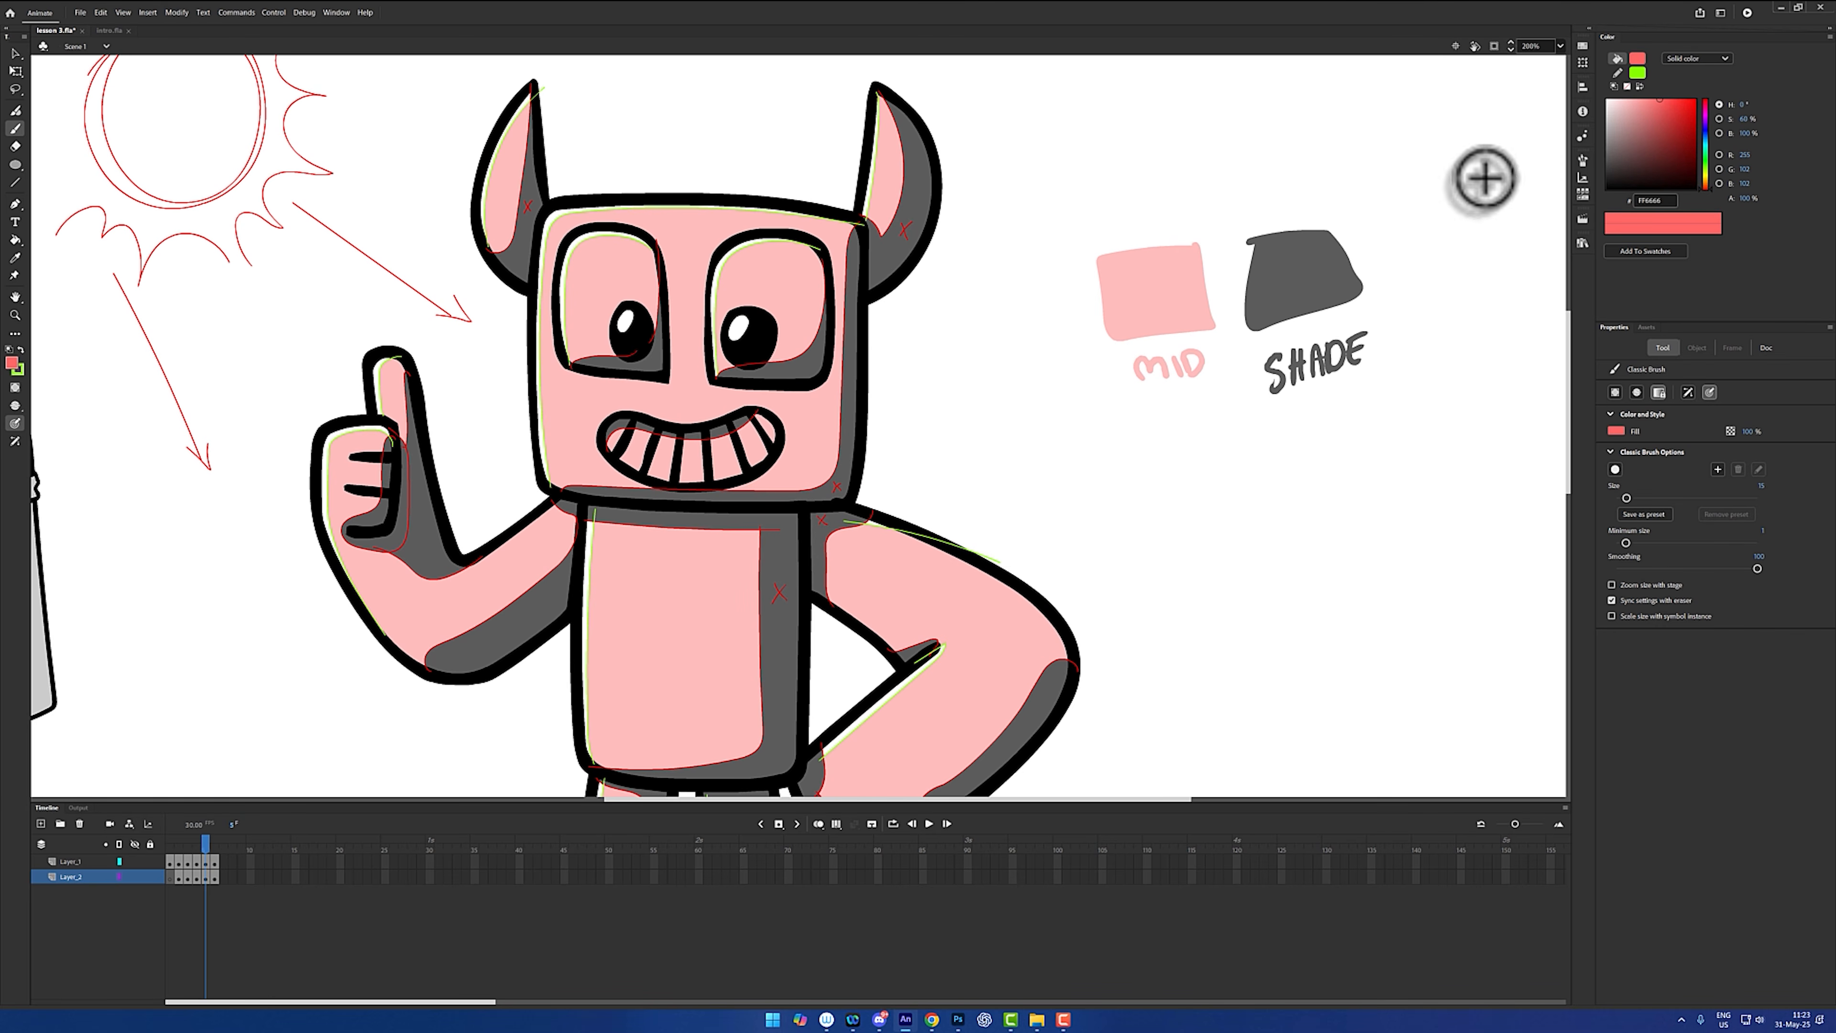
{"action": "left_click", "coordinate": [1209, 291]}
{"action": "left_click", "coordinate": [819, 412]}
{"action": "left_click", "coordinate": [791, 326]}
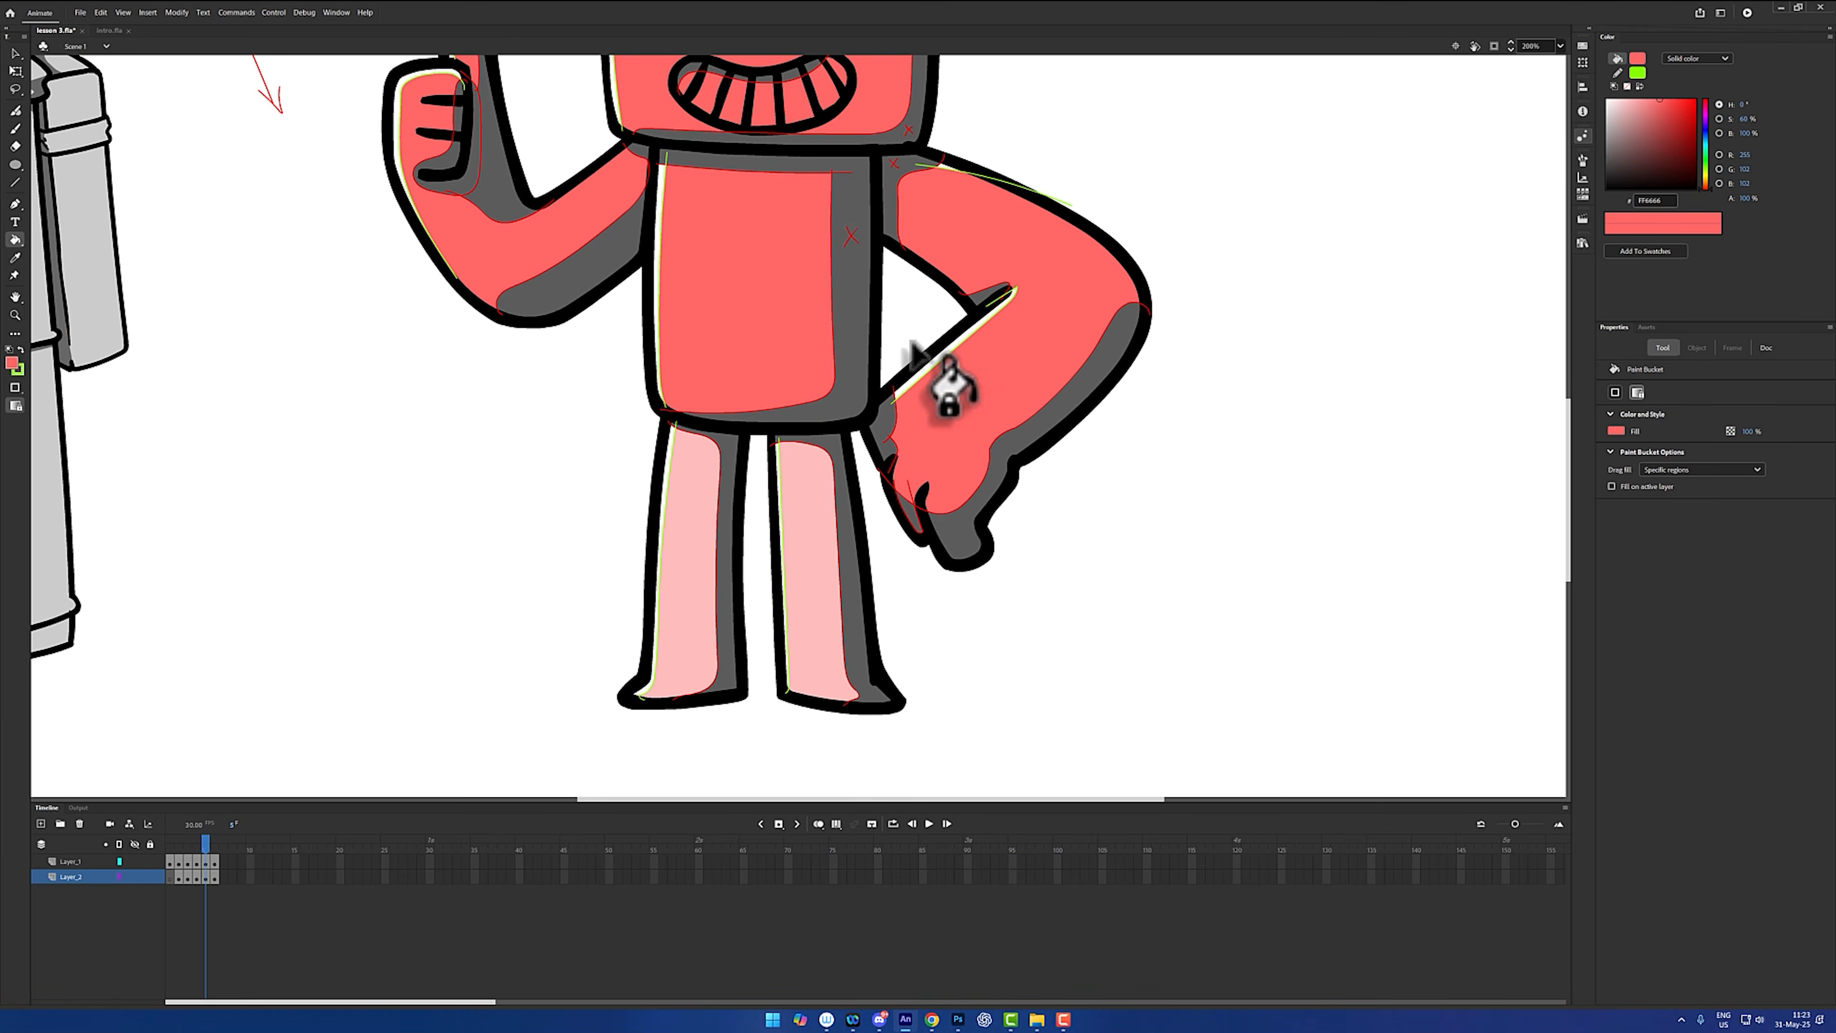
{"action": "left_click", "coordinate": [816, 550]}
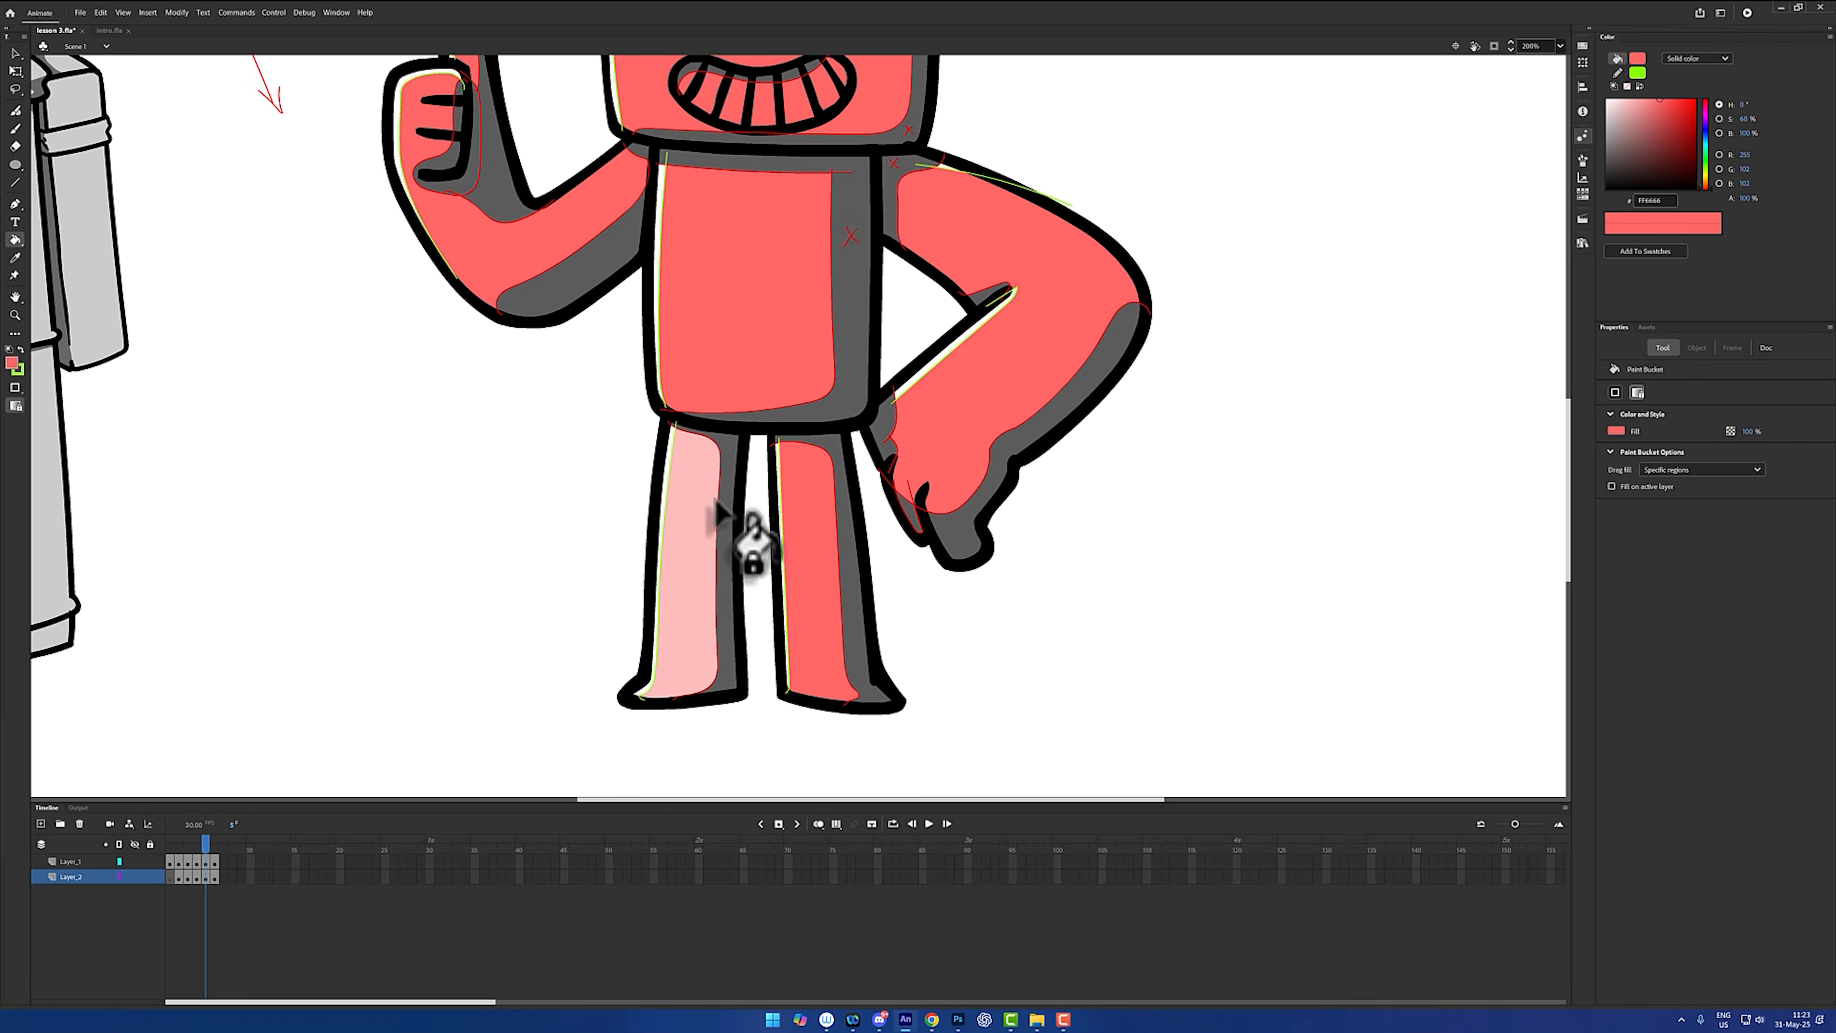
{"action": "left_click", "coordinate": [738, 542]}
{"action": "left_click_drag", "start_coordinate": [931, 287], "coordinate": [877, 593]}
{"action": "left_click", "coordinate": [538, 340]}
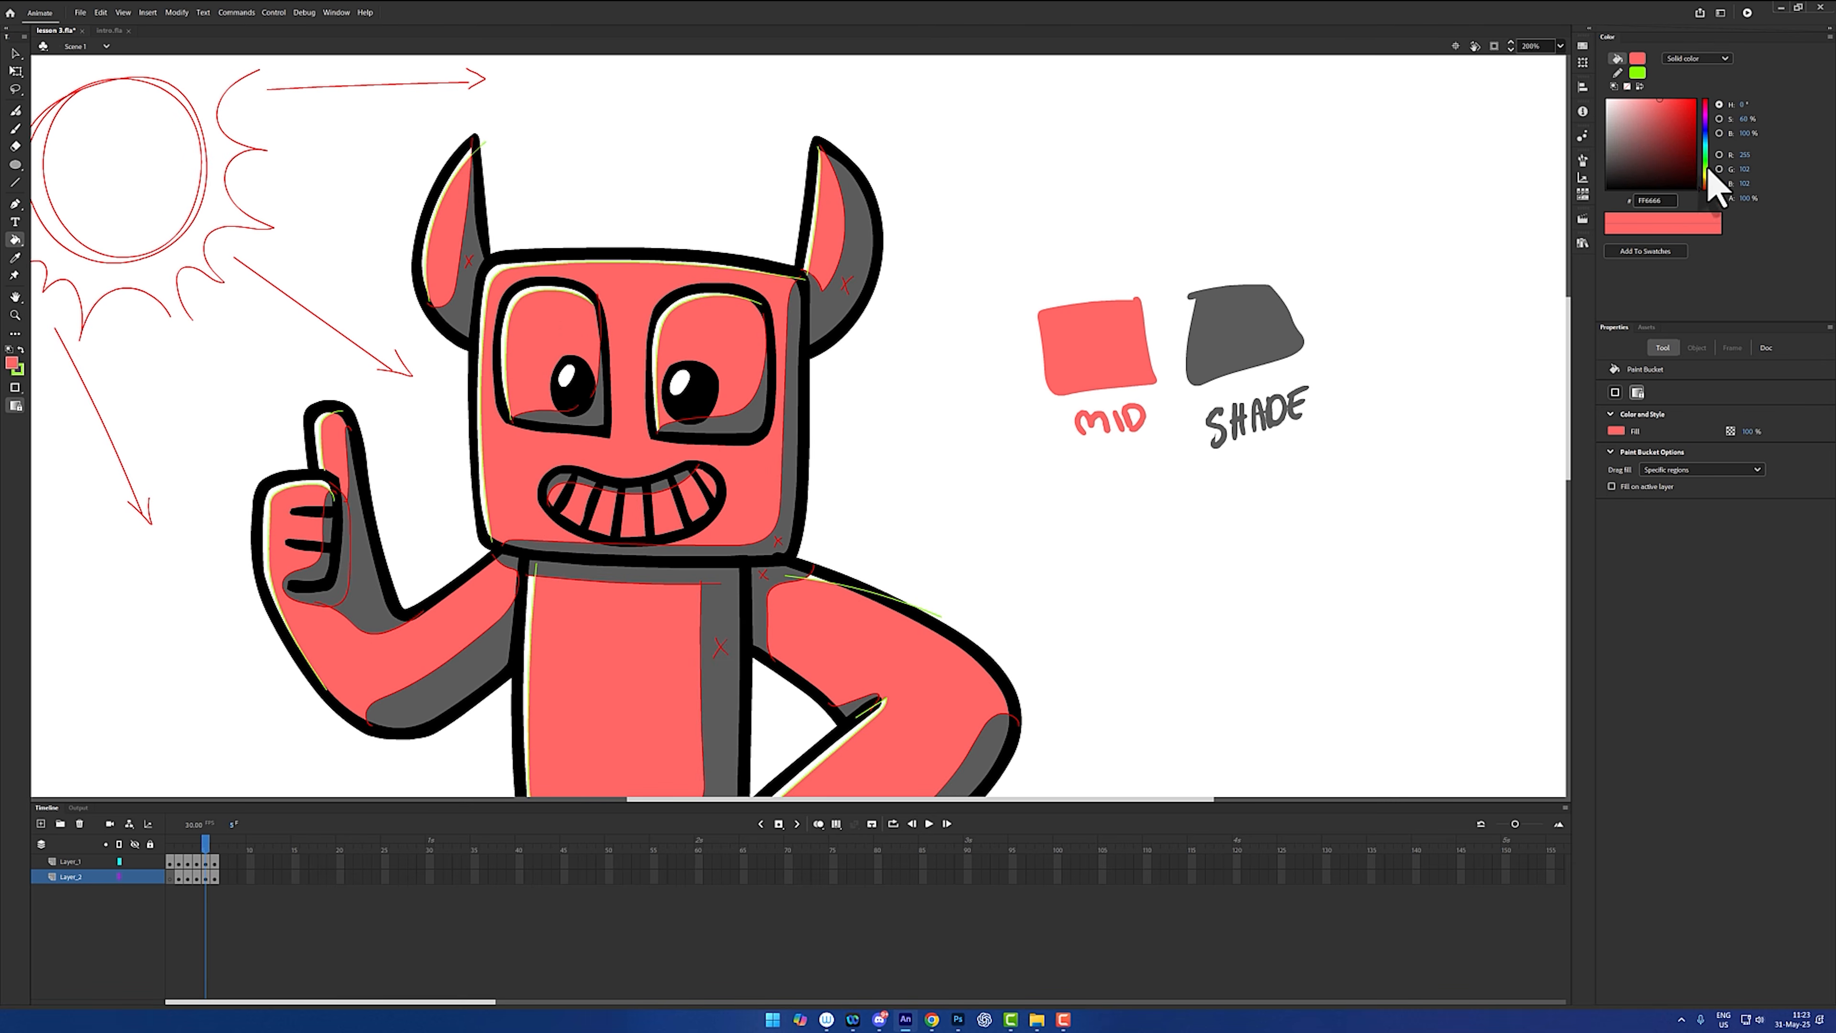
- Choose a light yellow fill color and brush a filled swatch next to the red one
{"action": "left_click_drag", "start_coordinate": [1705, 186], "coordinate": [1707, 181]}
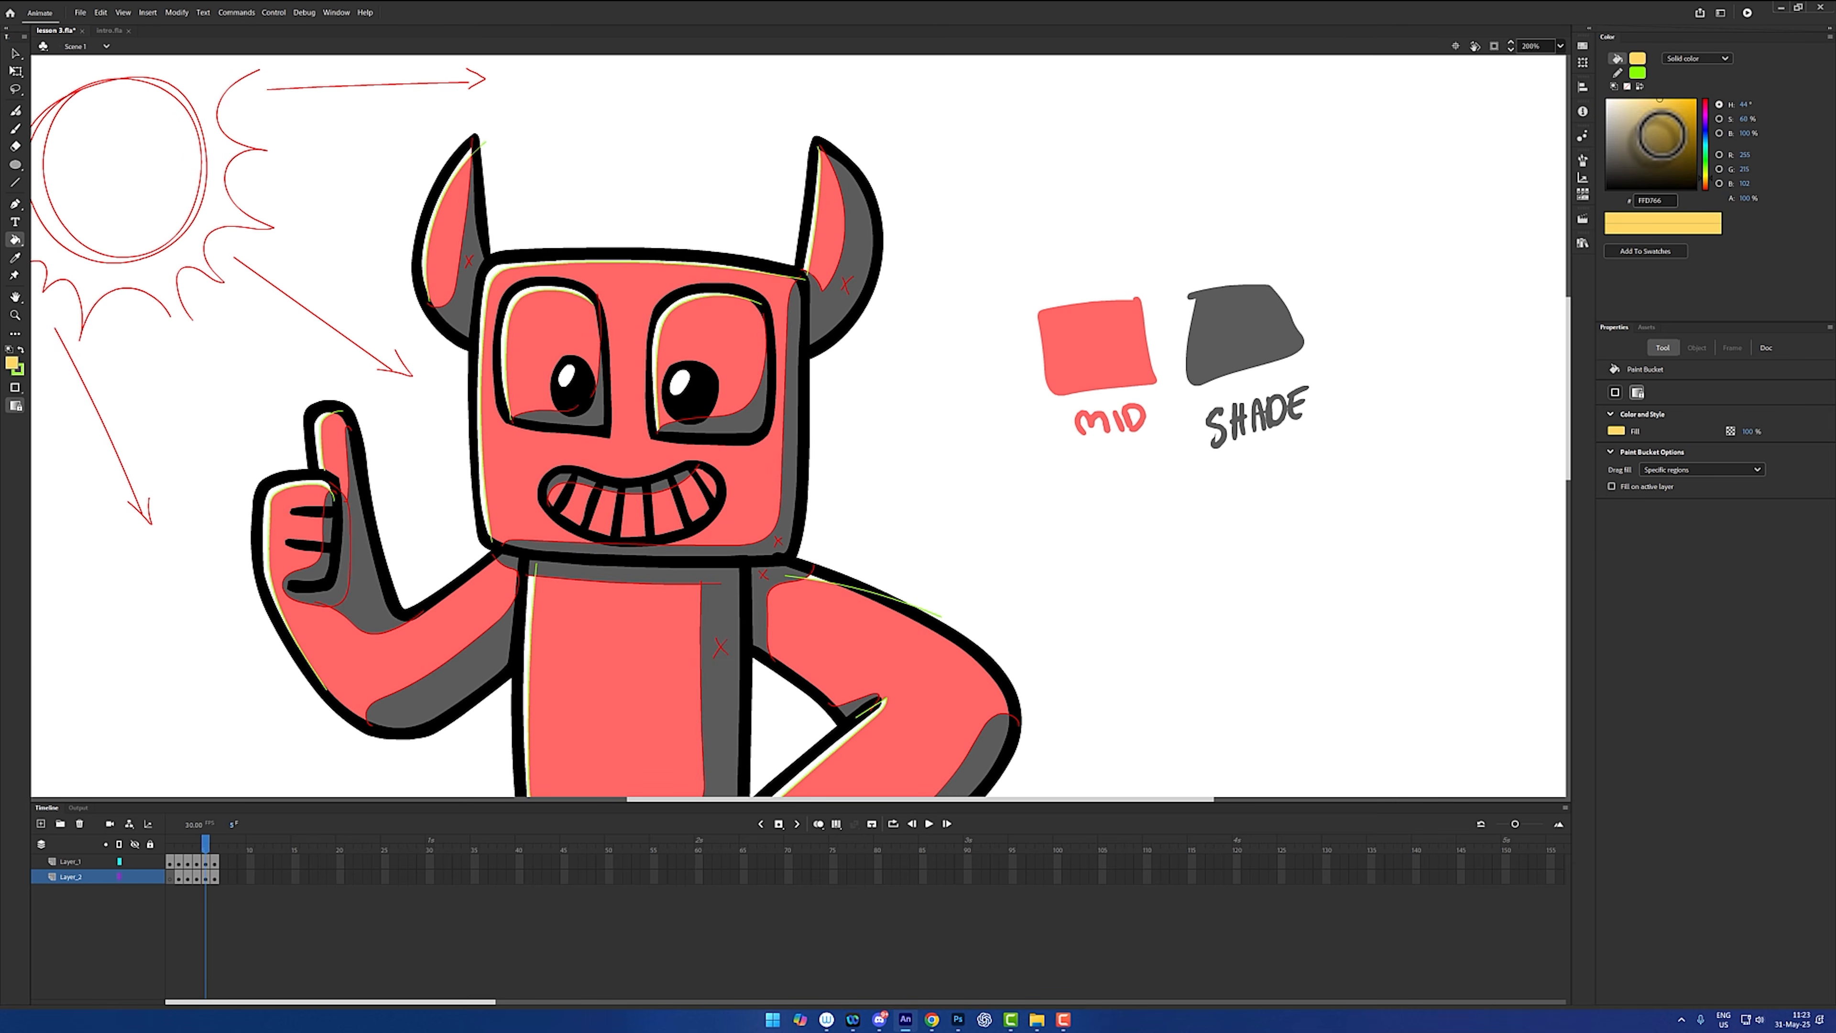
{"action": "left_click", "coordinate": [1641, 99]}
{"action": "key", "text": "b"}
{"action": "mouse_move", "coordinate": [994, 335]}
{"action": "left_mouse_down"}
{"action": "mouse_move", "coordinate": [927, 416]}
{"action": "mouse_move", "coordinate": [987, 336]}
{"action": "left_mouse_up"}
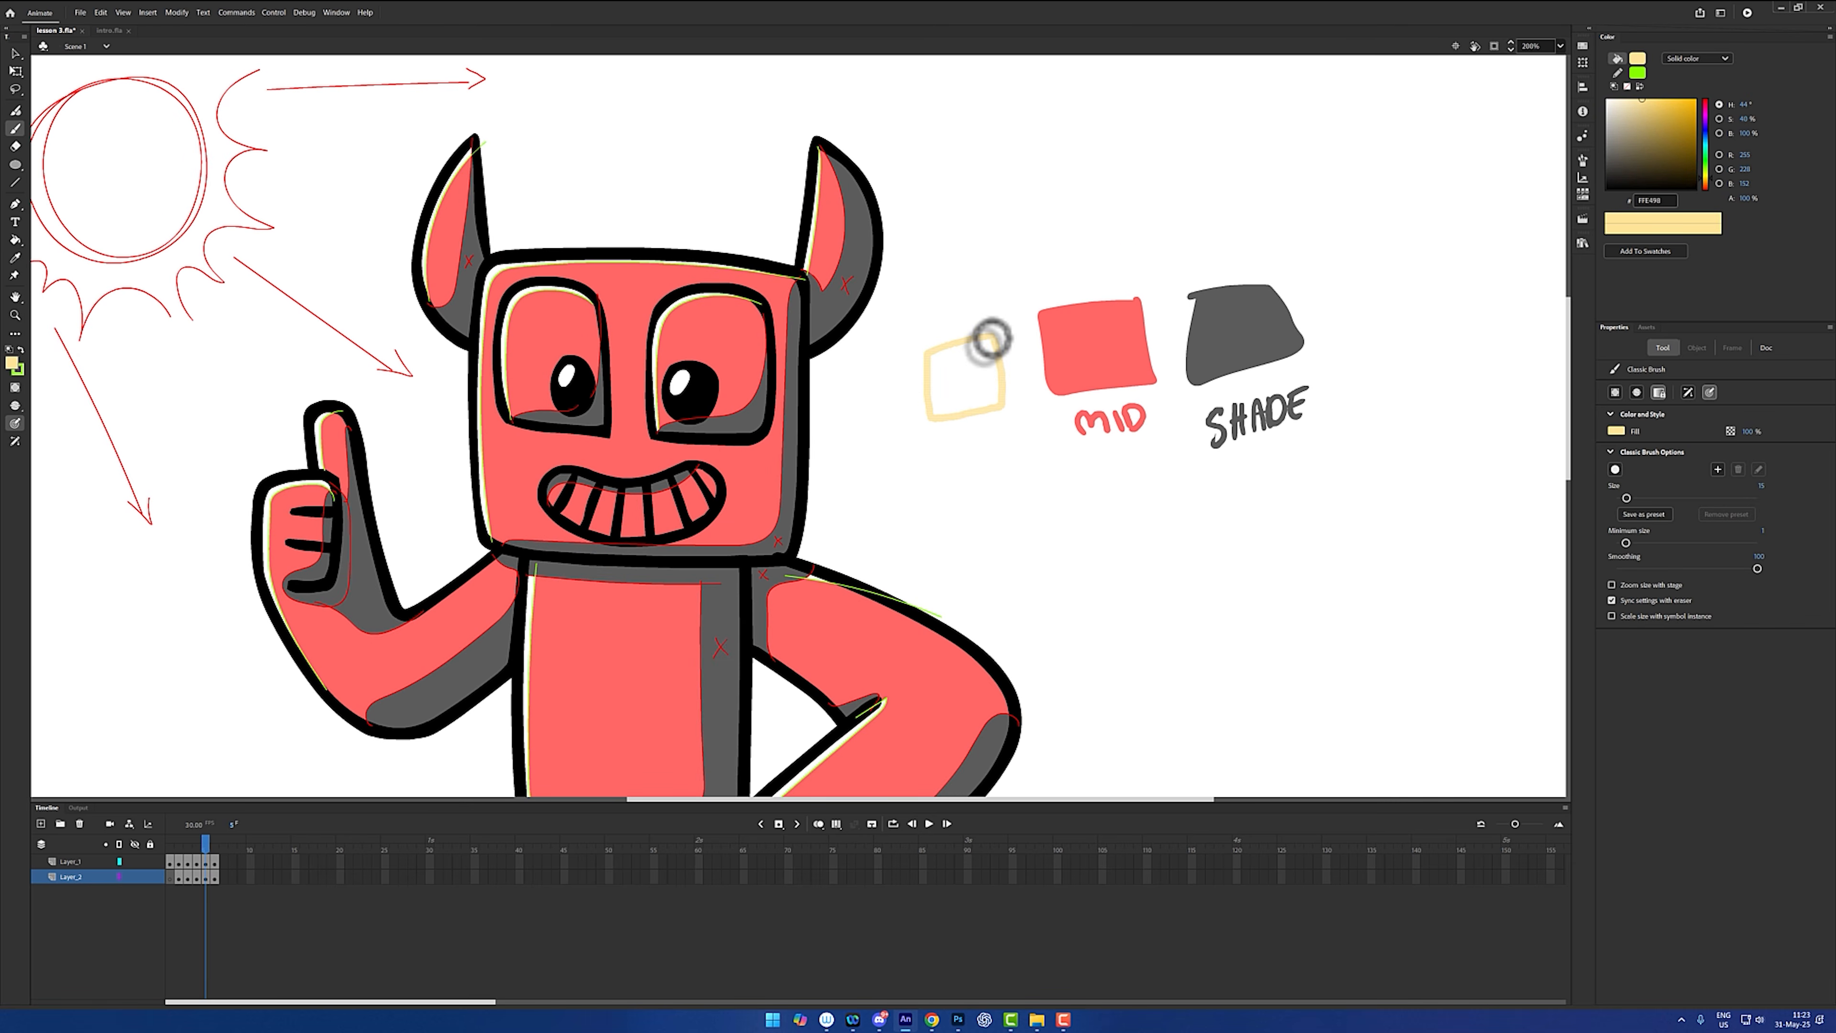
{"action": "key", "text": "k"}
{"action": "left_click", "coordinate": [973, 394]}
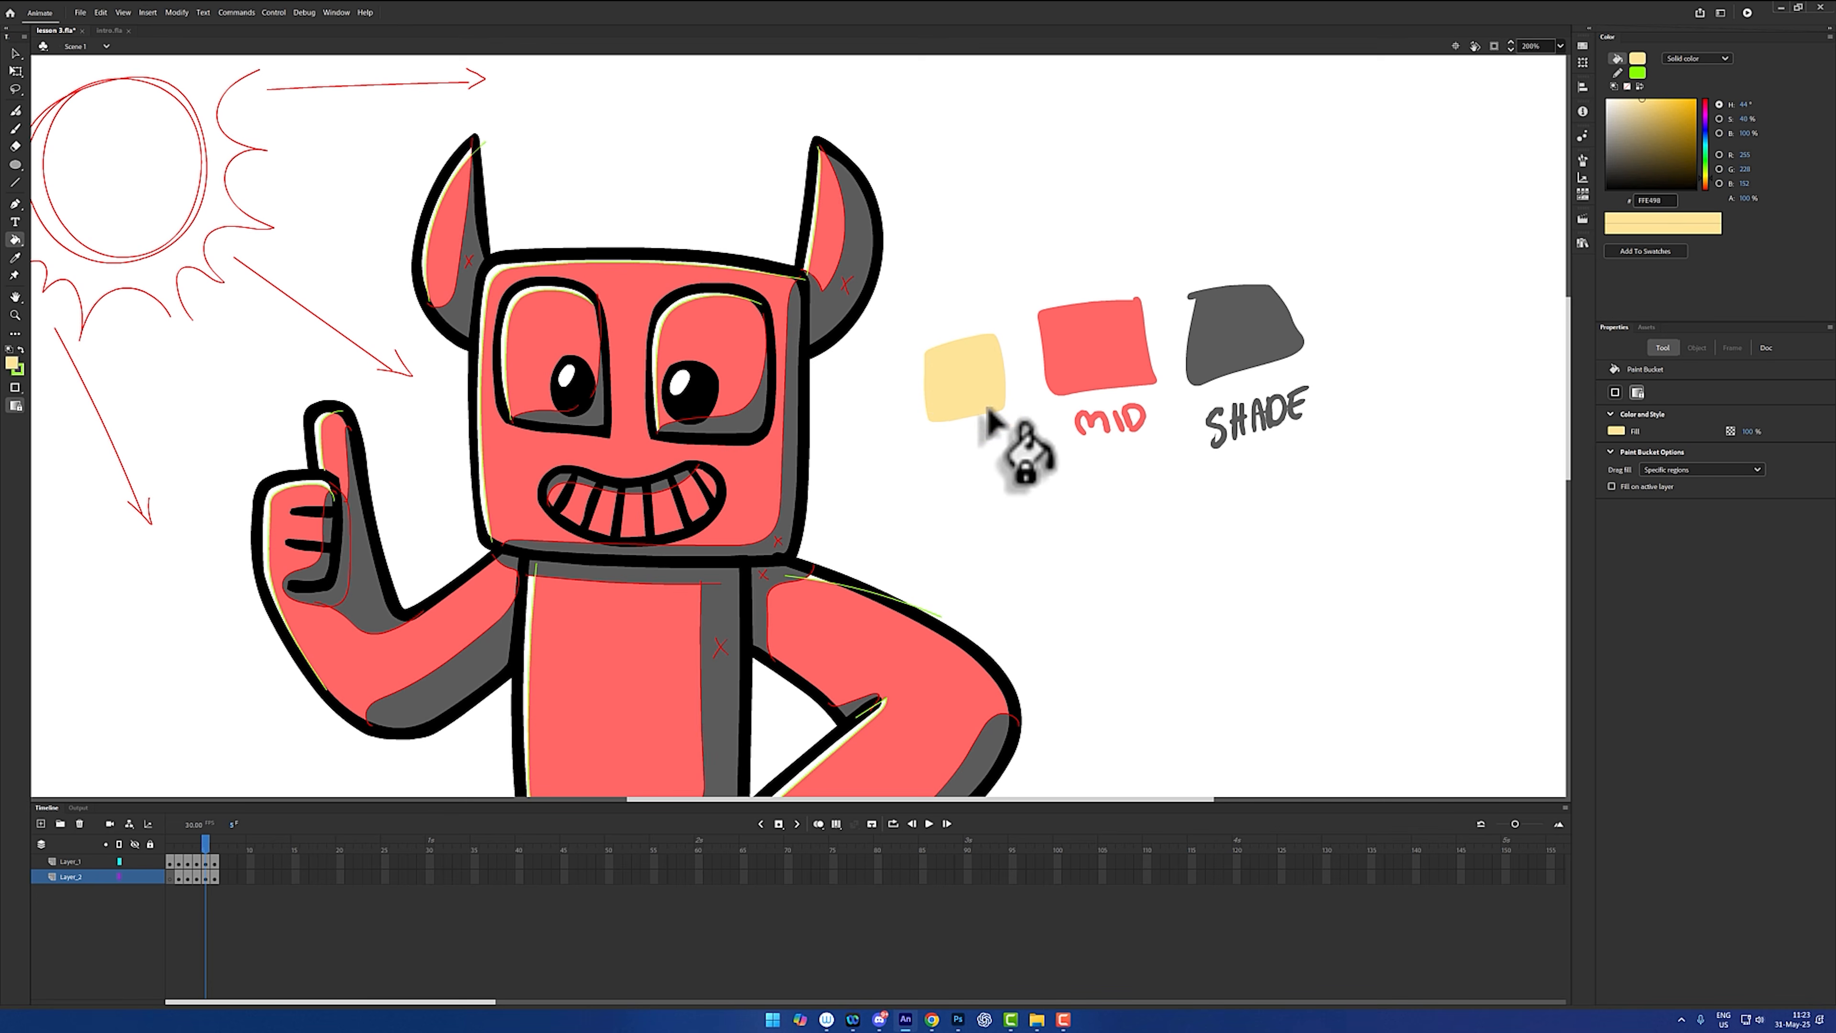
- Label the yellow swatch LIGHT and replace the gray swatch's SHADE label with DARK
{"action": "key", "text": "b"}
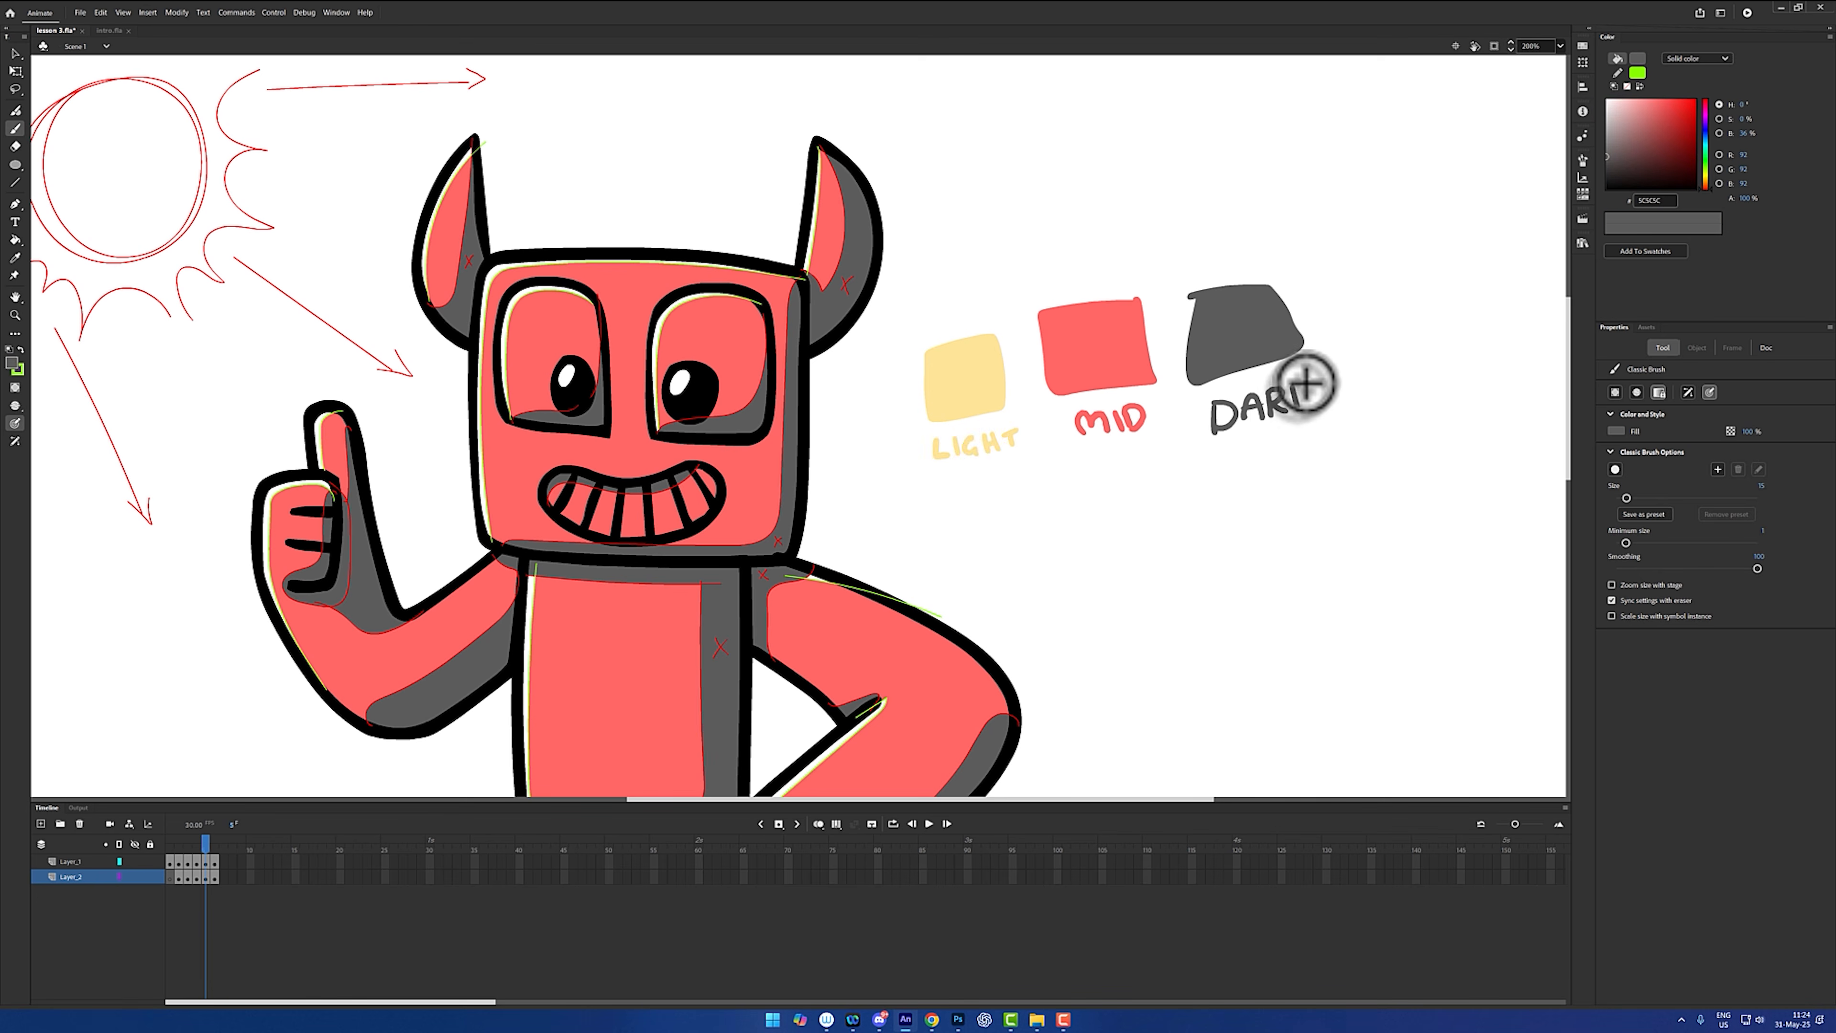
{"action": "left_click_drag", "start_coordinate": [1288, 387], "coordinate": [1285, 432]}
{"action": "left_click_drag", "start_coordinate": [1315, 382], "coordinate": [1320, 412]}
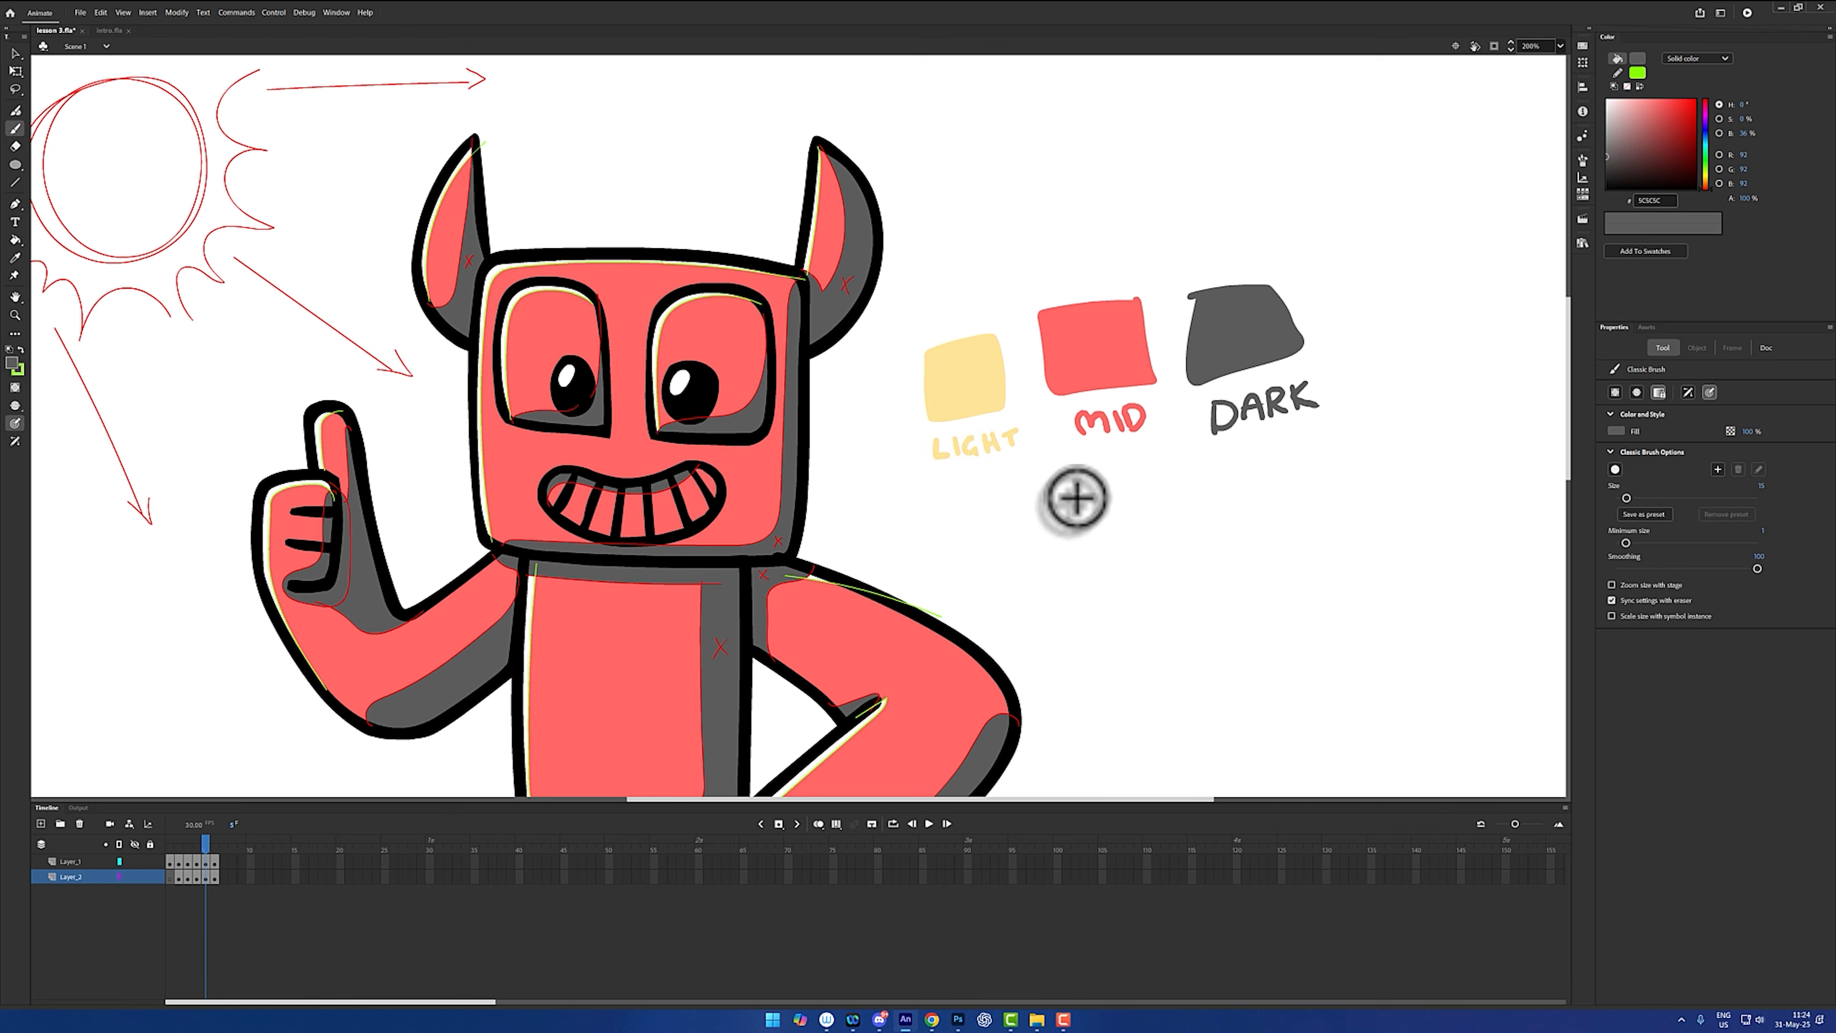
- Sample the yellow swatch and fill the highlight strips and pupil glints of the character with it
{"action": "key", "text": "i"}
{"action": "left_click", "coordinate": [963, 386]}
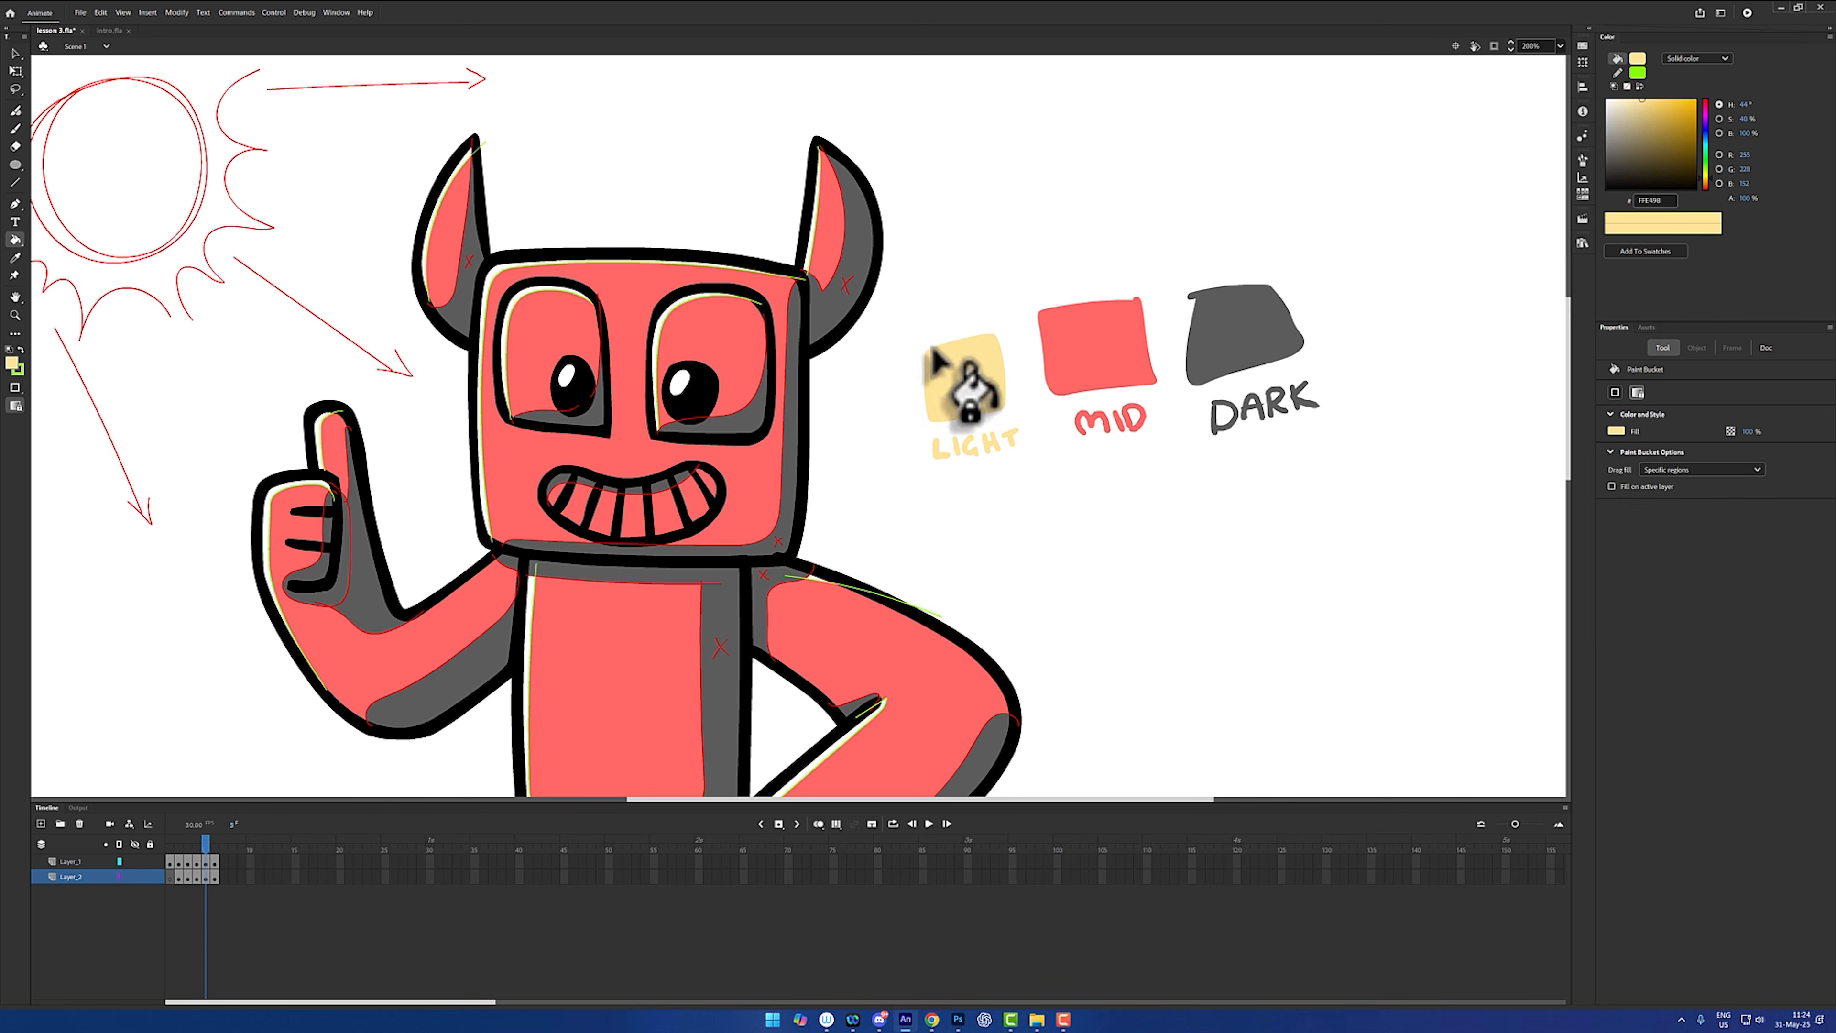
{"action": "left_click", "coordinate": [566, 376]}
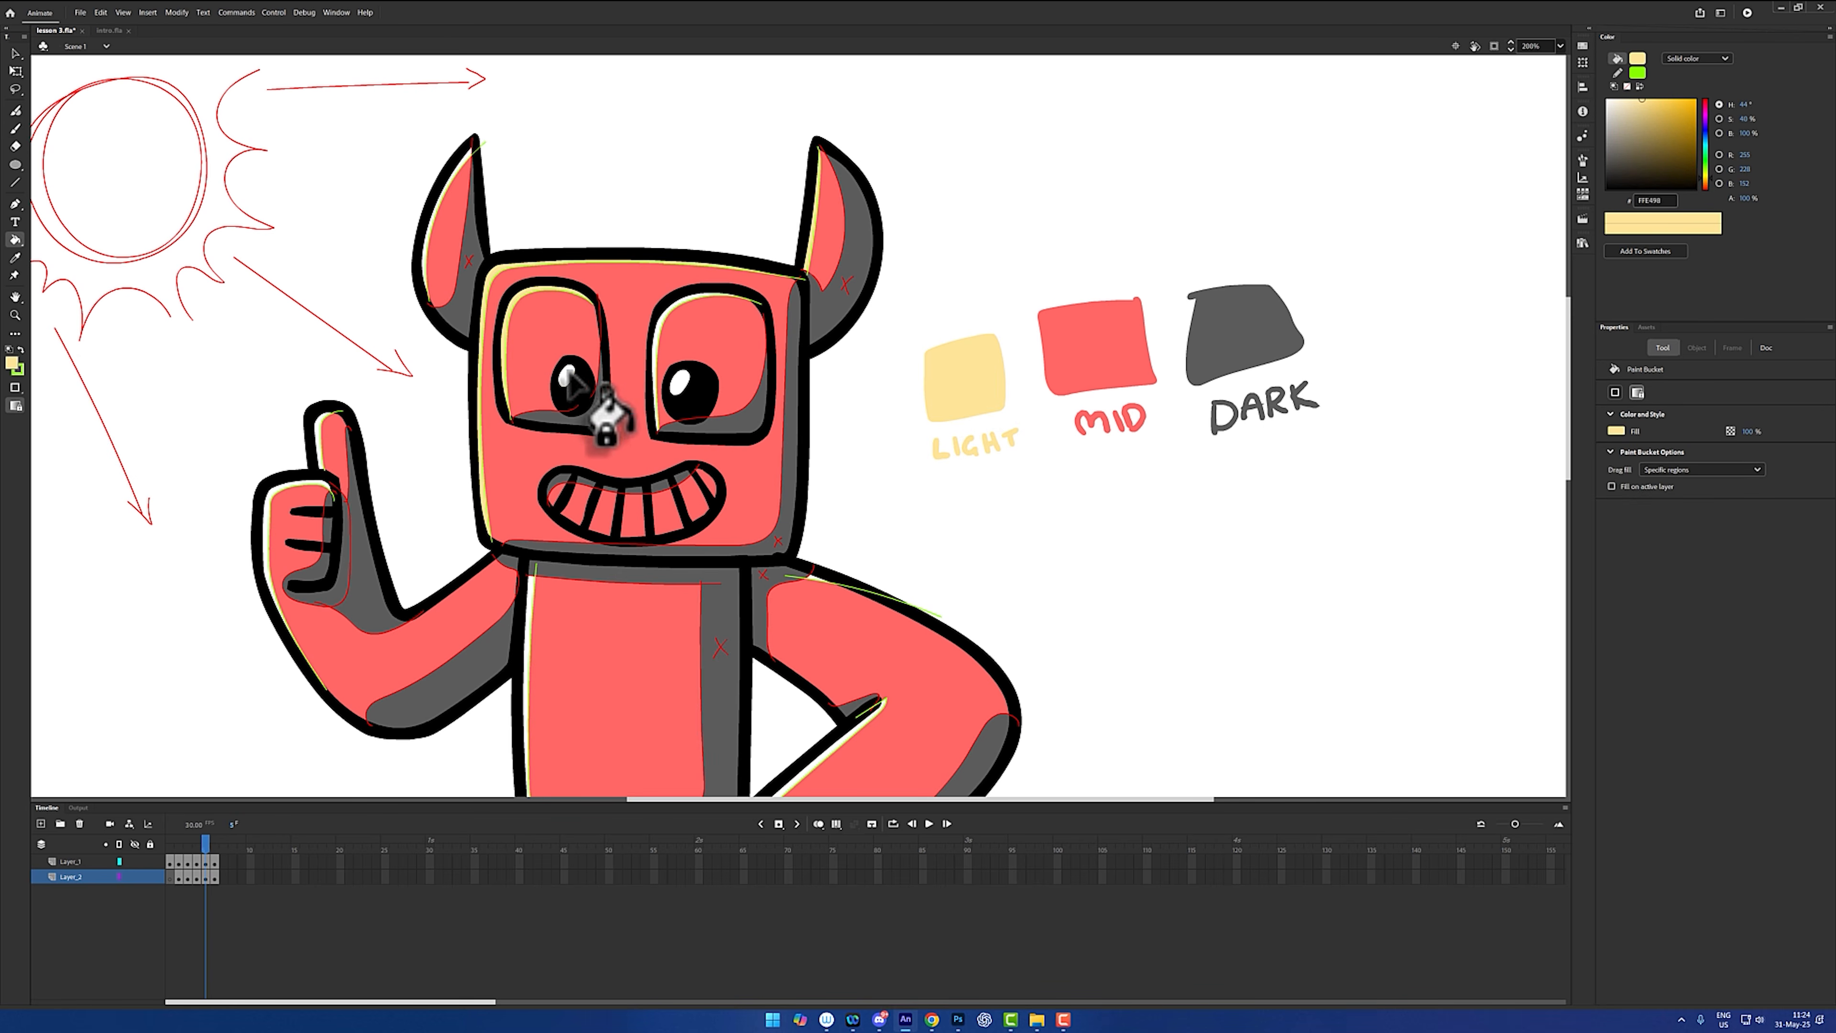
{"action": "left_click", "coordinate": [679, 381]}
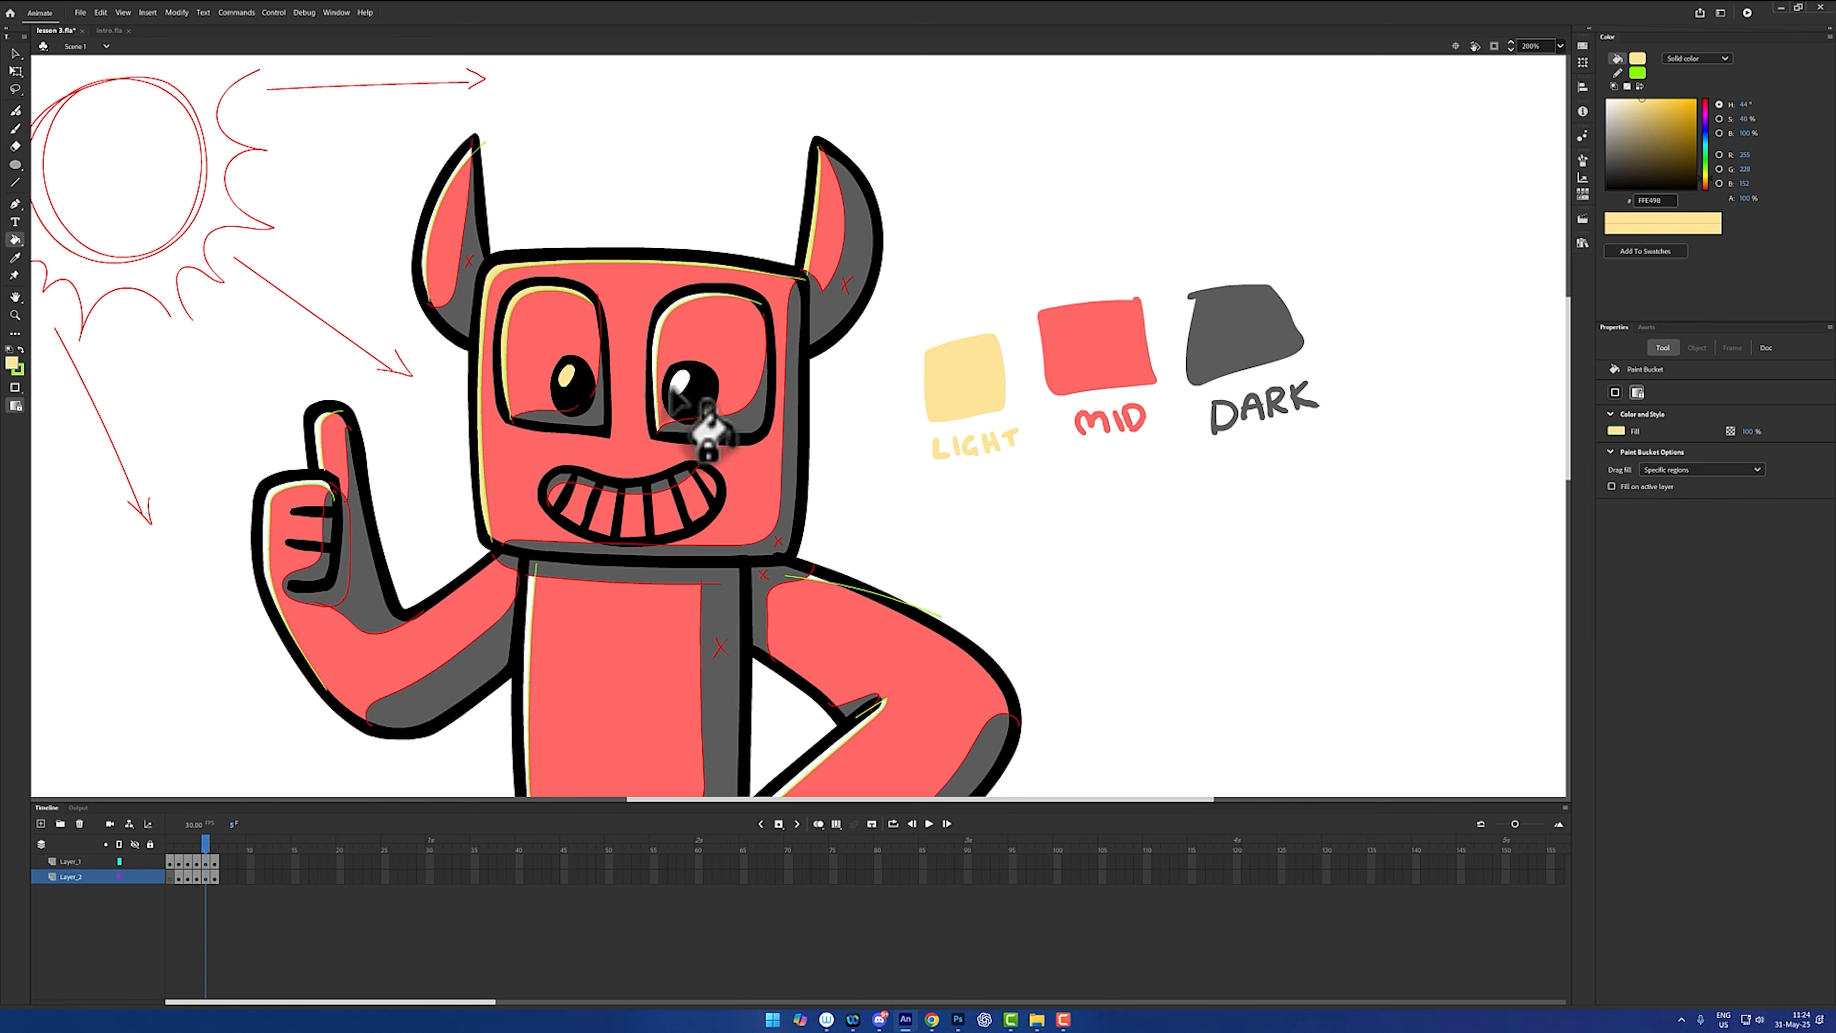
{"action": "left_click", "coordinate": [322, 445]}
{"action": "left_click", "coordinate": [530, 589]}
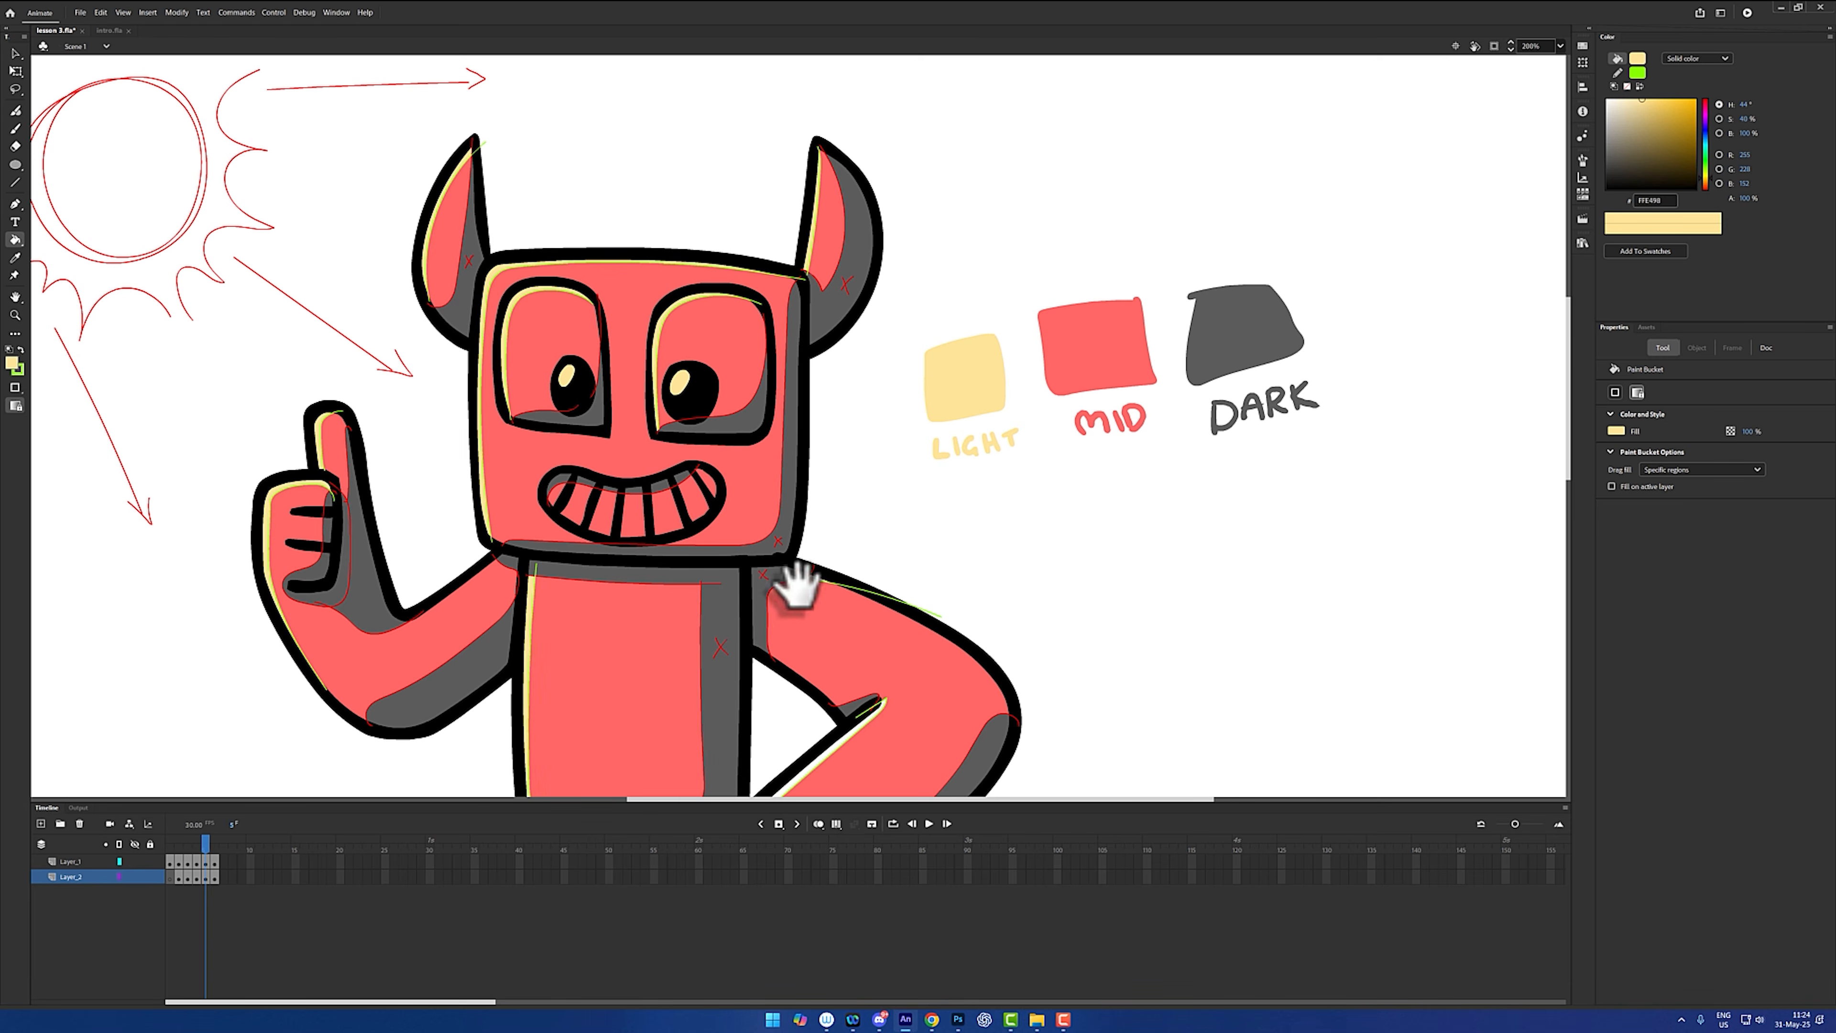
{"action": "left_click_drag", "start_coordinate": [793, 588], "coordinate": [821, 358]}
{"action": "left_click", "coordinate": [846, 350]}
{"action": "key", "text": "ctrl+z"}
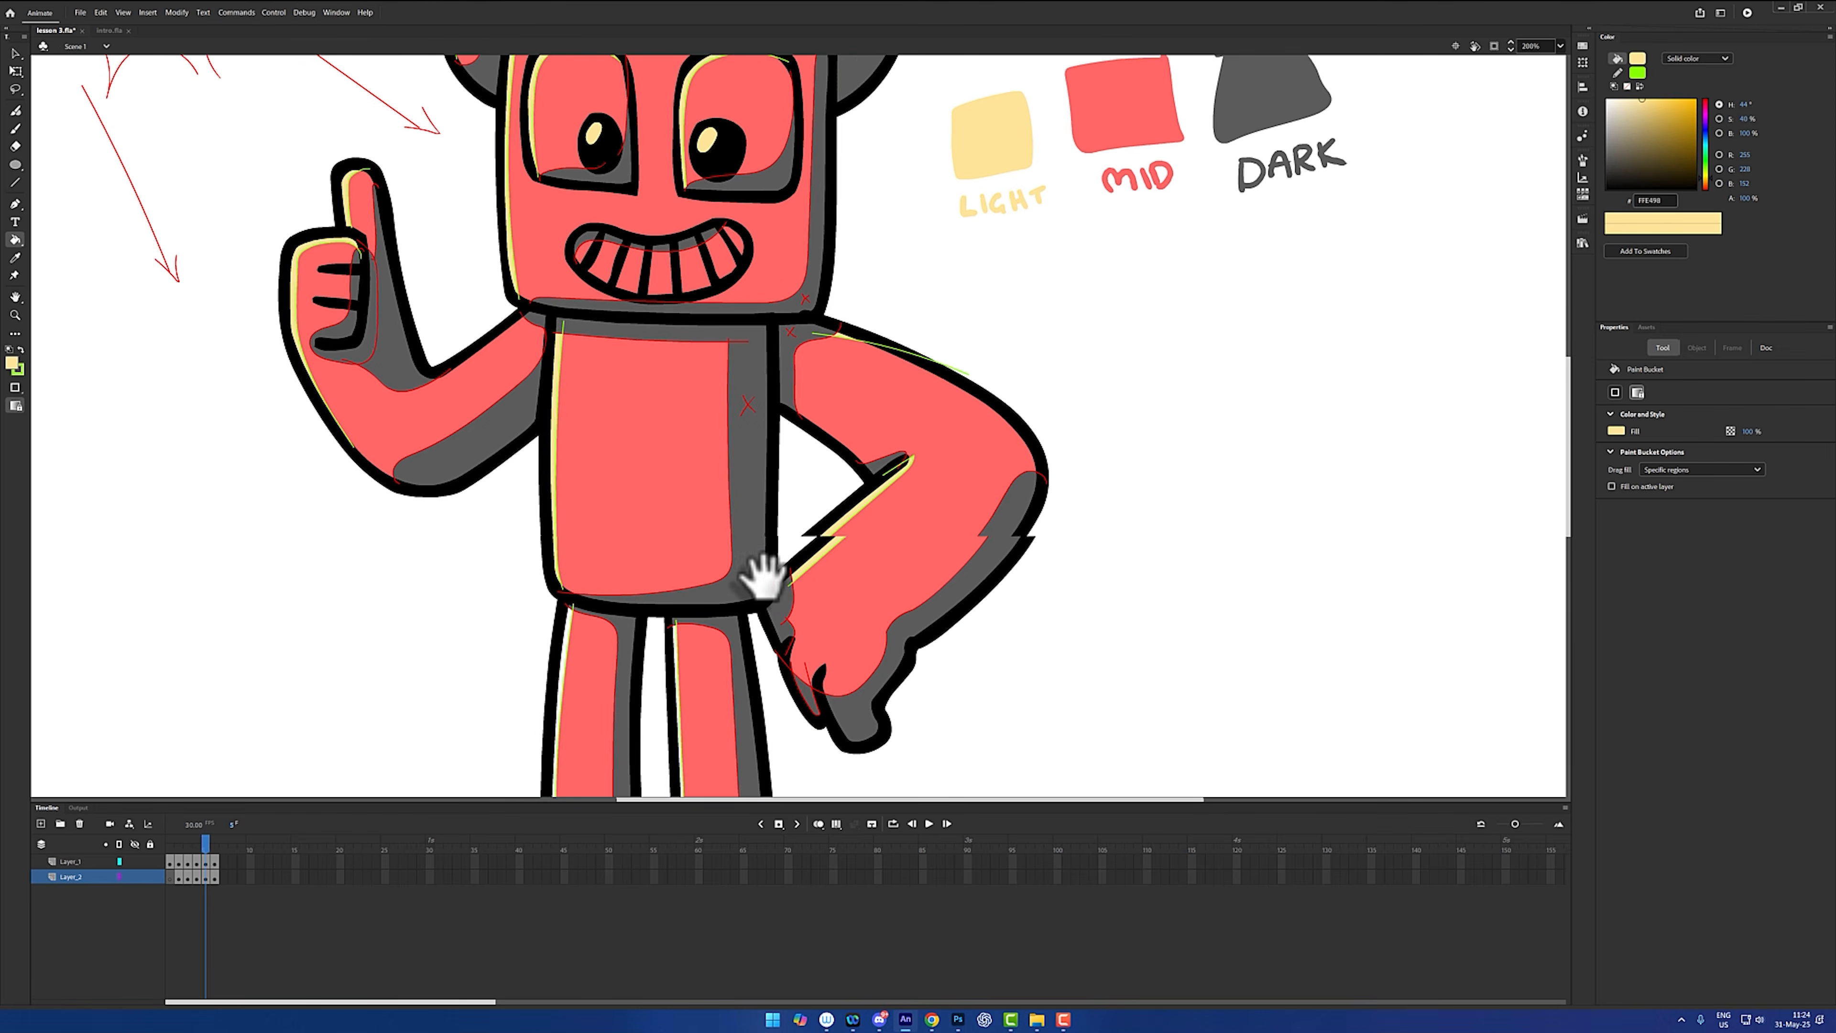
- Choose a dark blue fill color and recolor the gray swatch and its DARK label with it
{"action": "scroll", "coordinate": [824, 562], "scroll_direction": "up", "scroll_amount": 3}
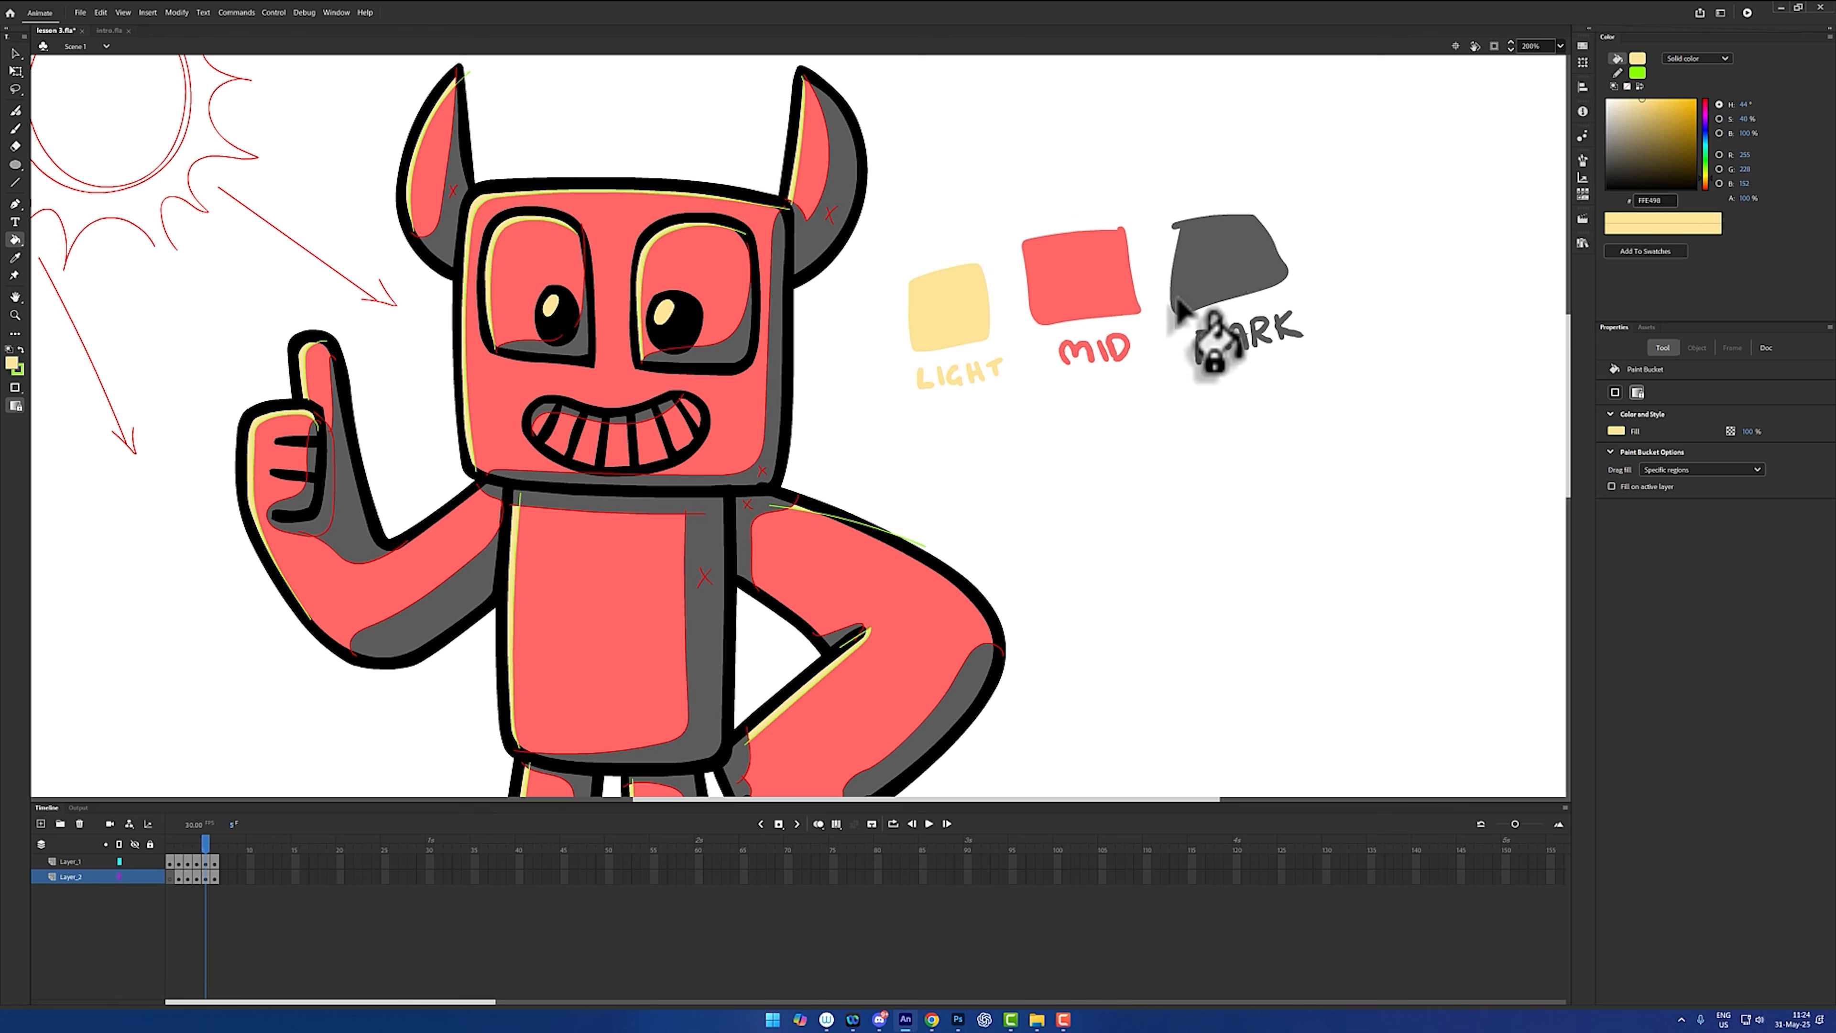
{"action": "left_click_drag", "start_coordinate": [1705, 138], "coordinate": [1705, 134]}
{"action": "left_click_drag", "start_coordinate": [1653, 130], "coordinate": [1673, 151]}
{"action": "left_click", "coordinate": [1226, 269]}
{"action": "left_click", "coordinate": [1230, 346]}
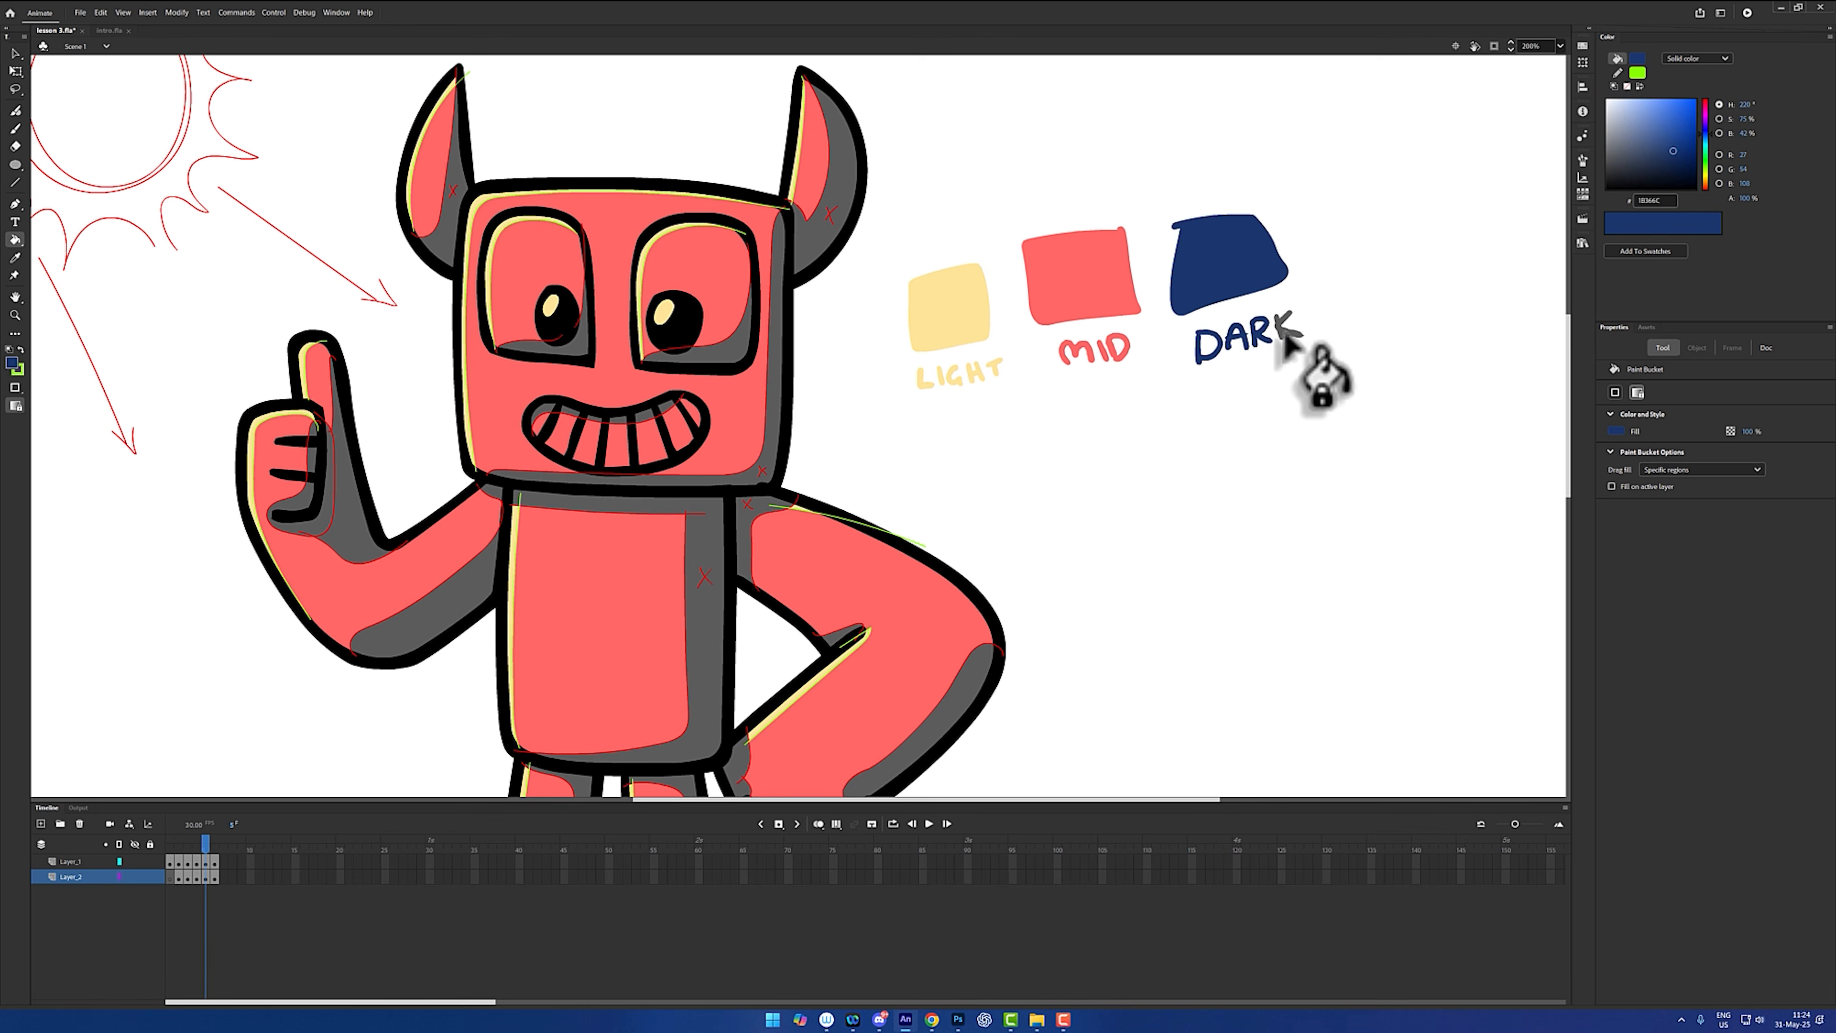
- Fill the character's gray shadow areas with the dark blue and delete the stray blue fill between torso and bent arm
{"action": "mouse_move", "coordinate": [776, 405]}
{"action": "left_mouse_down"}
{"action": "mouse_move", "coordinate": [688, 384]}
{"action": "mouse_move", "coordinate": [736, 325]}
{"action": "mouse_move", "coordinate": [545, 334]}
{"action": "mouse_move", "coordinate": [516, 235]}
{"action": "mouse_move", "coordinate": [446, 238]}
{"action": "mouse_move", "coordinate": [750, 222]}
{"action": "mouse_move", "coordinate": [834, 195]}
{"action": "mouse_move", "coordinate": [688, 514]}
{"action": "mouse_move", "coordinate": [672, 487]}
{"action": "mouse_move", "coordinate": [640, 515]}
{"action": "mouse_move", "coordinate": [484, 541]}
{"action": "mouse_move", "coordinate": [304, 496]}
{"action": "mouse_move", "coordinate": [343, 475]}
{"action": "mouse_move", "coordinate": [301, 472]}
{"action": "mouse_move", "coordinate": [539, 570]}
{"action": "mouse_move", "coordinate": [921, 636]}
{"action": "mouse_move", "coordinate": [847, 756]}
{"action": "left_mouse_up"}
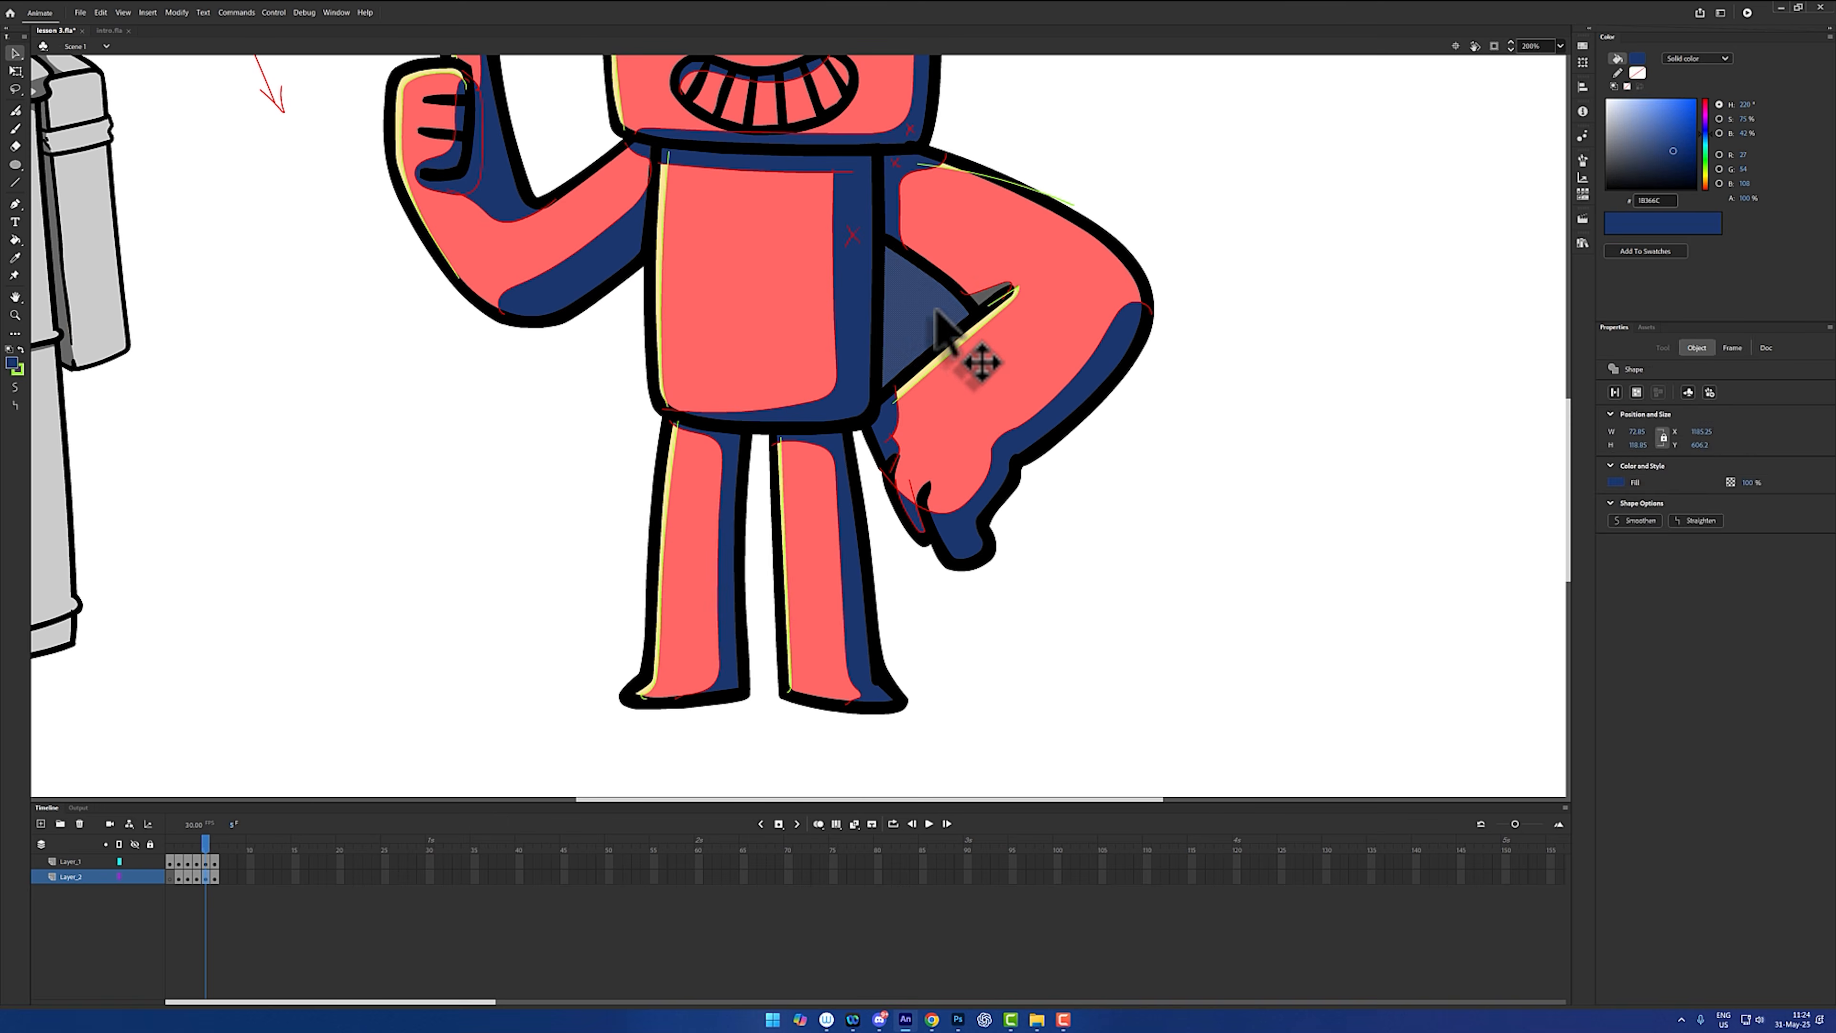
{"action": "key", "text": "Delete"}
{"action": "scroll", "coordinate": [983, 308], "scroll_direction": "down", "scroll_amount": 3}
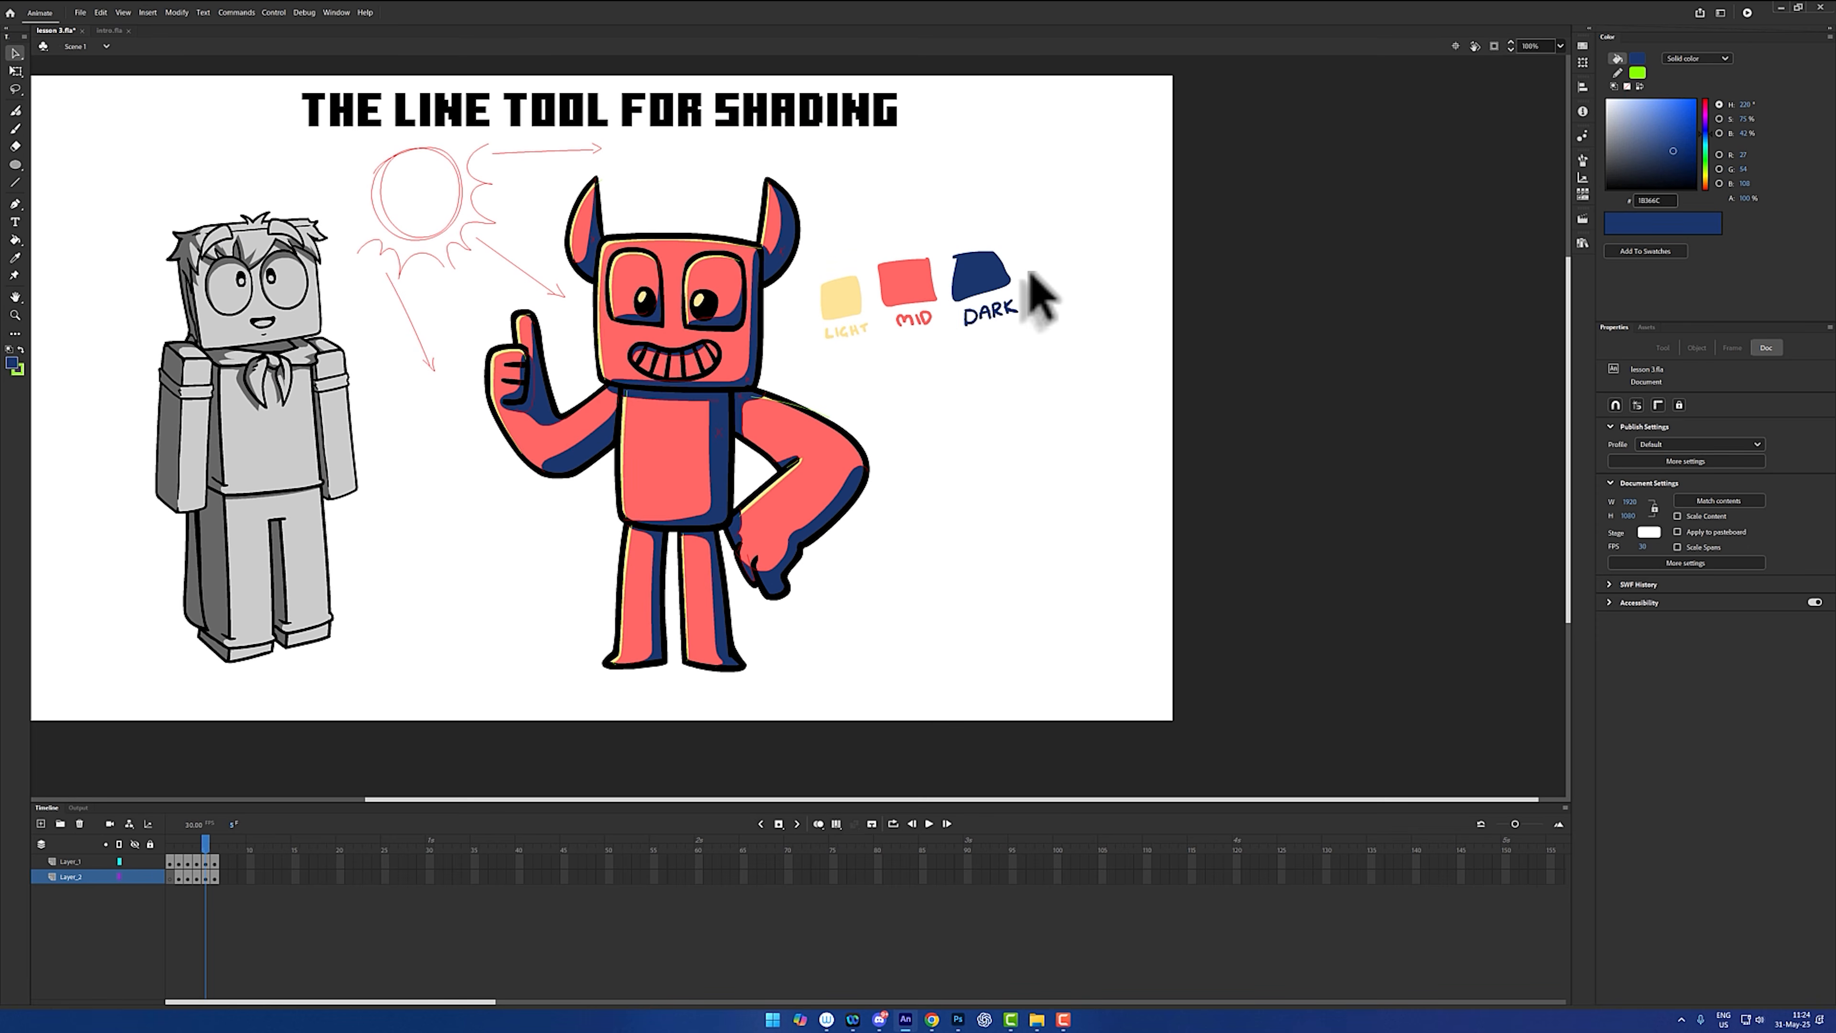
- Set the stroke of all artwork to none to remove the red and green guide lines
{"action": "key", "text": "ctrl+a"}
{"action": "left_click", "coordinate": [1637, 73]}
{"action": "left_click", "coordinate": [1599, 90]}
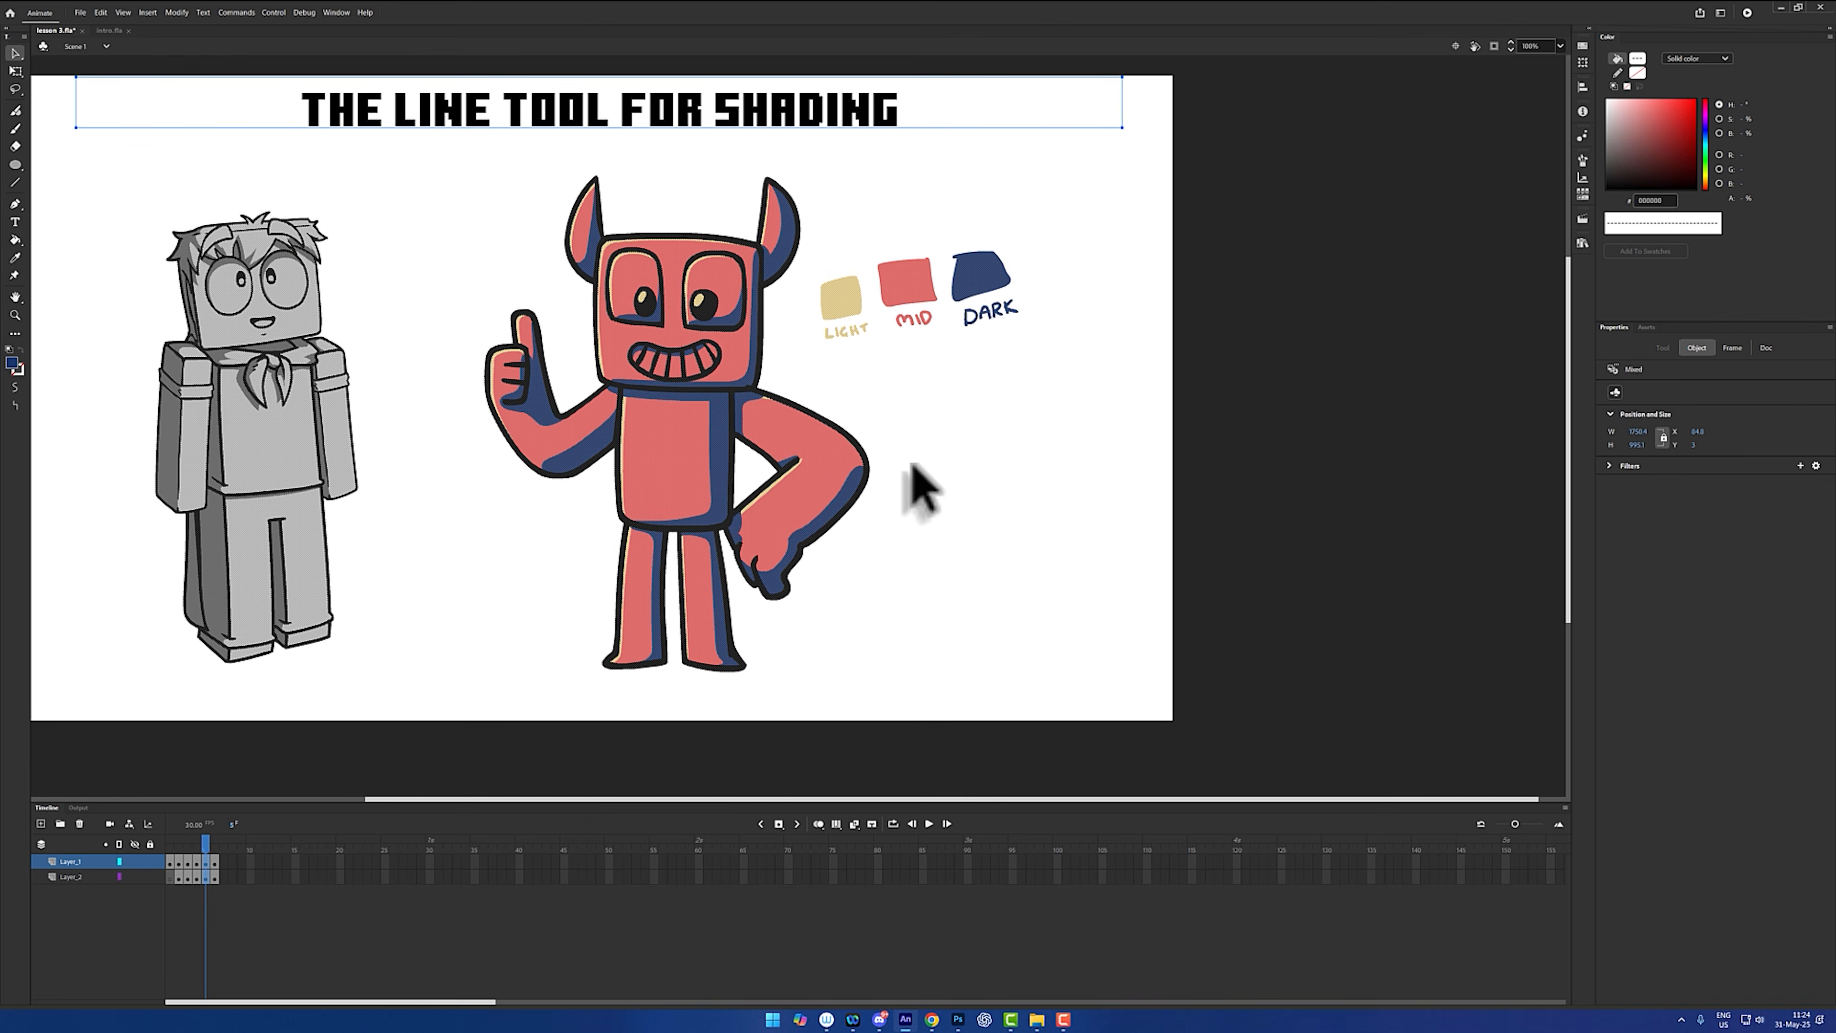
{"action": "left_click", "coordinate": [925, 443]}
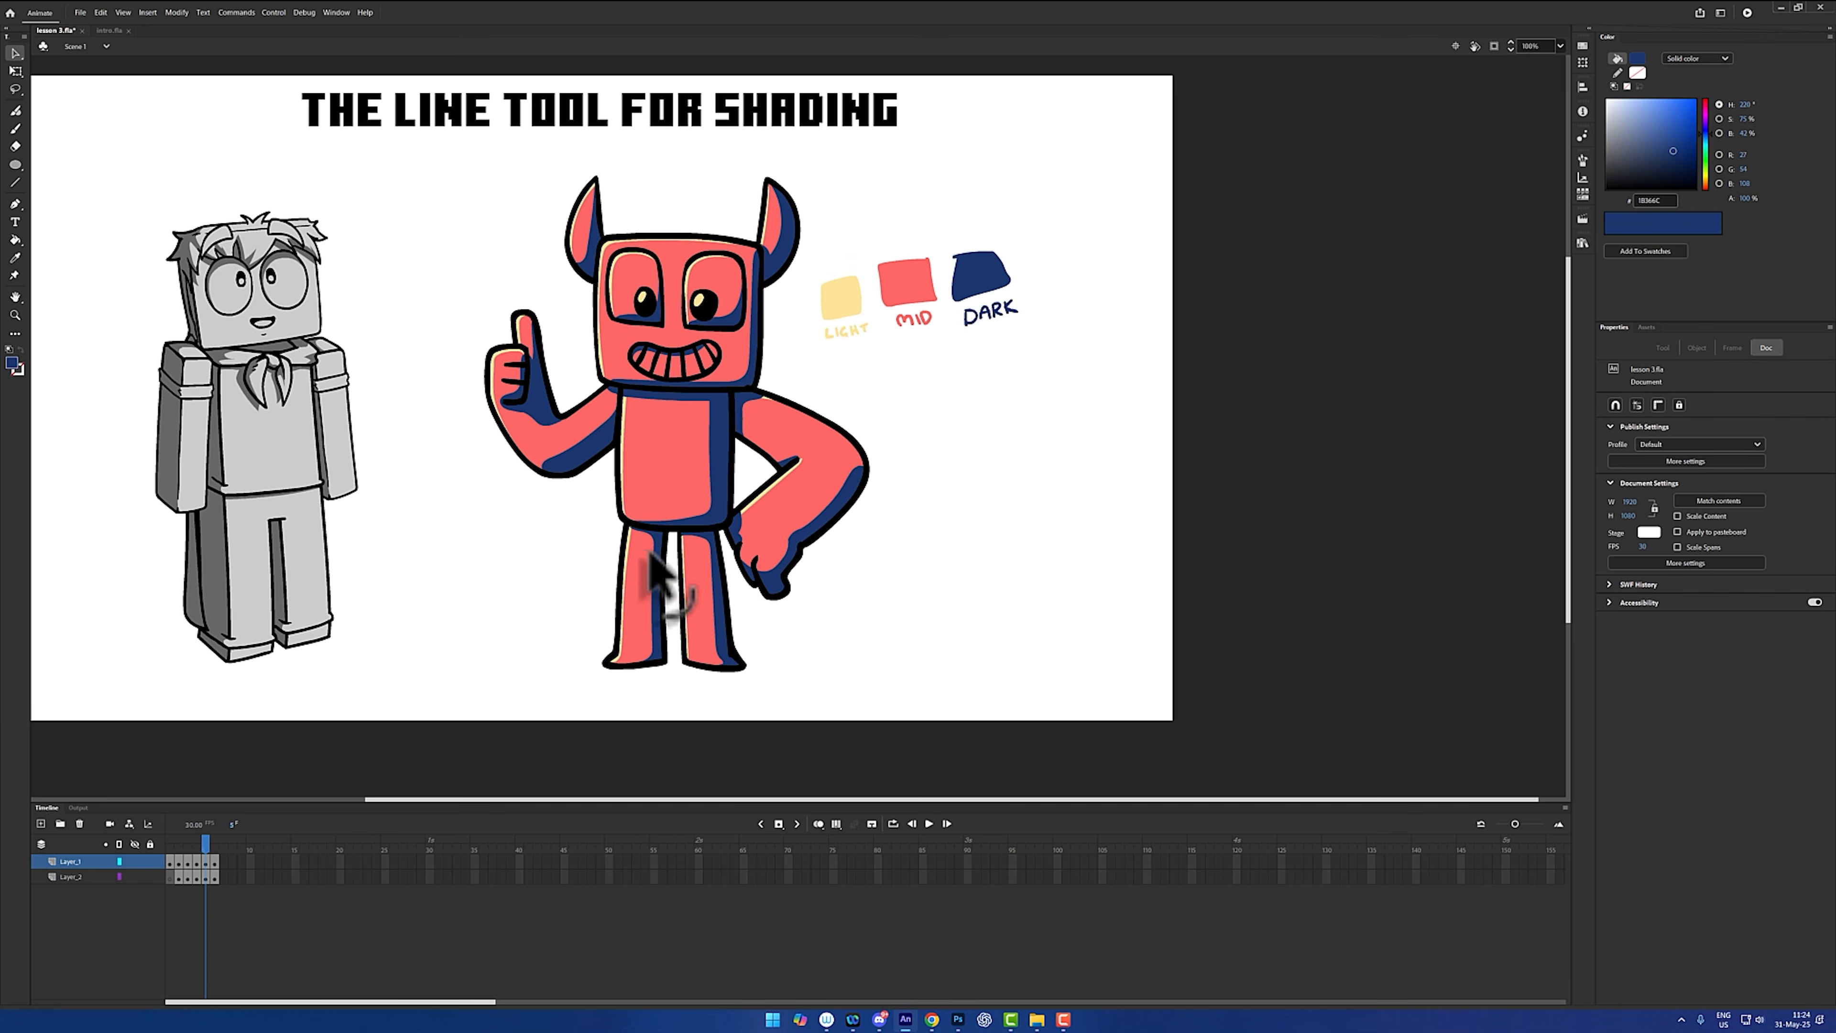
- Lock Layer_1, which holds the title, and inspect the shaded character up close
{"action": "left_click", "coordinate": [784, 481]}
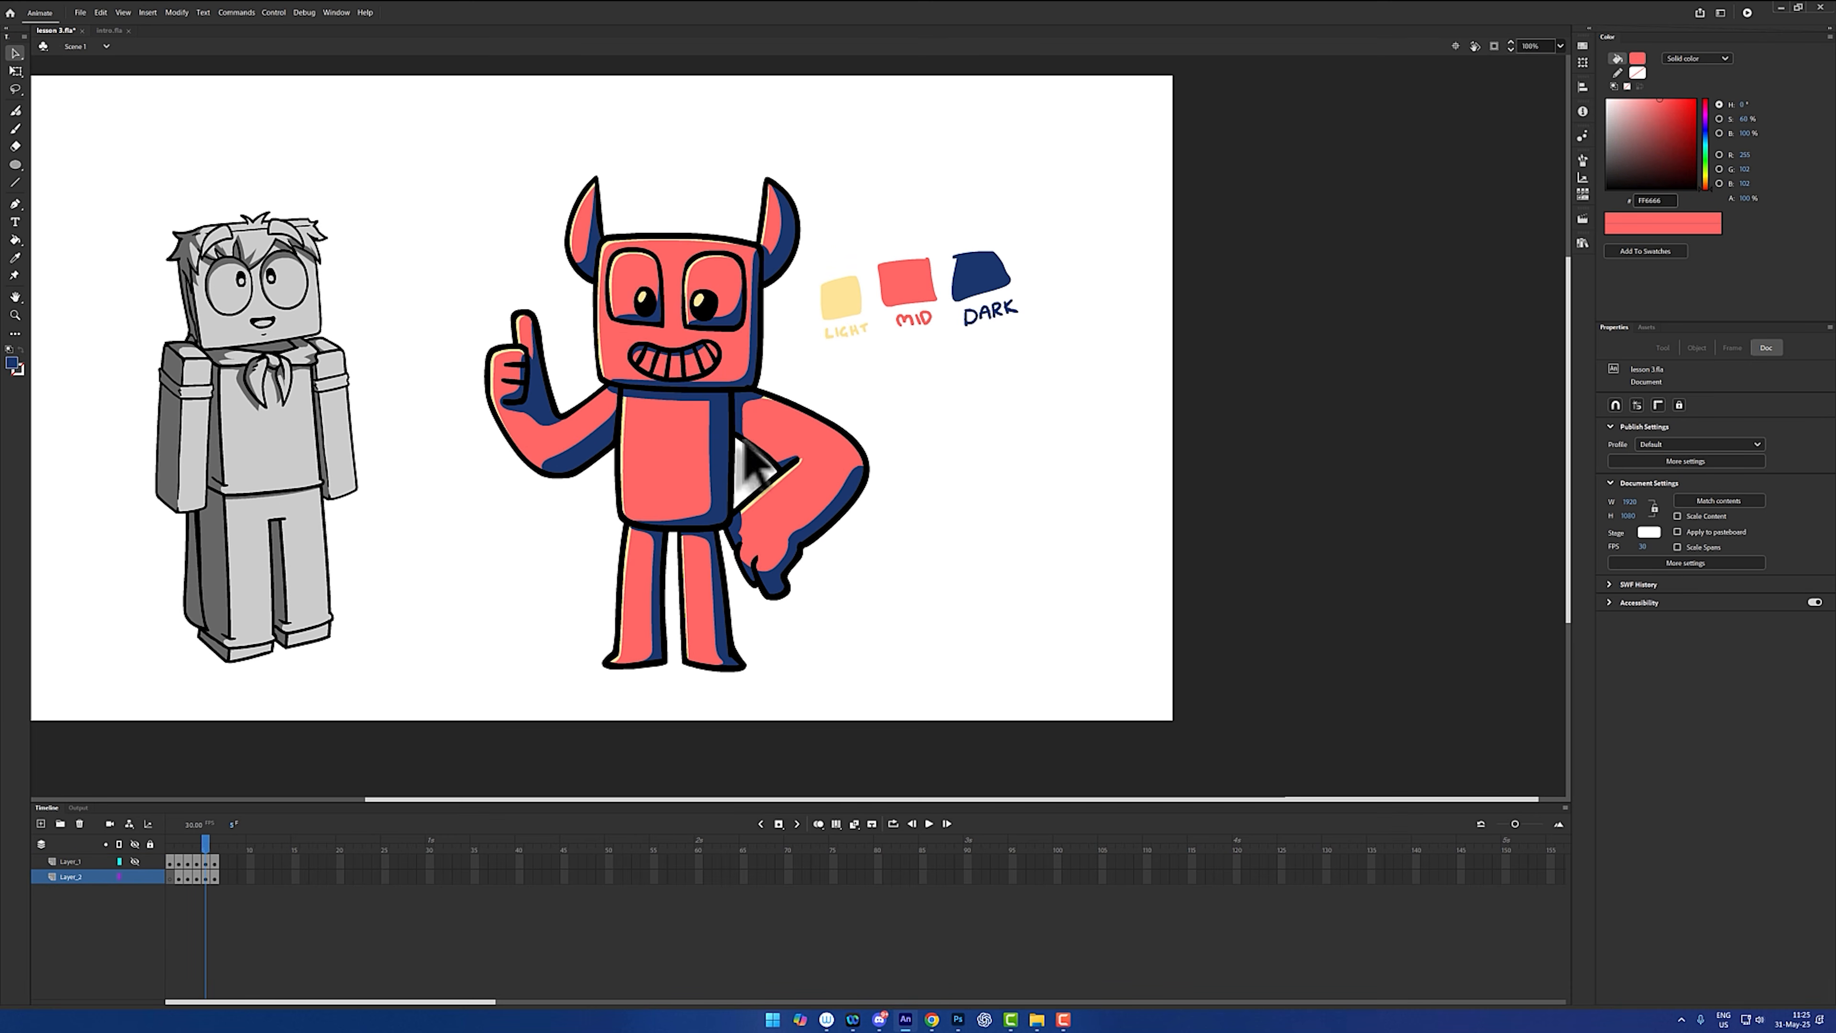
{"action": "left_click", "coordinate": [151, 876]}
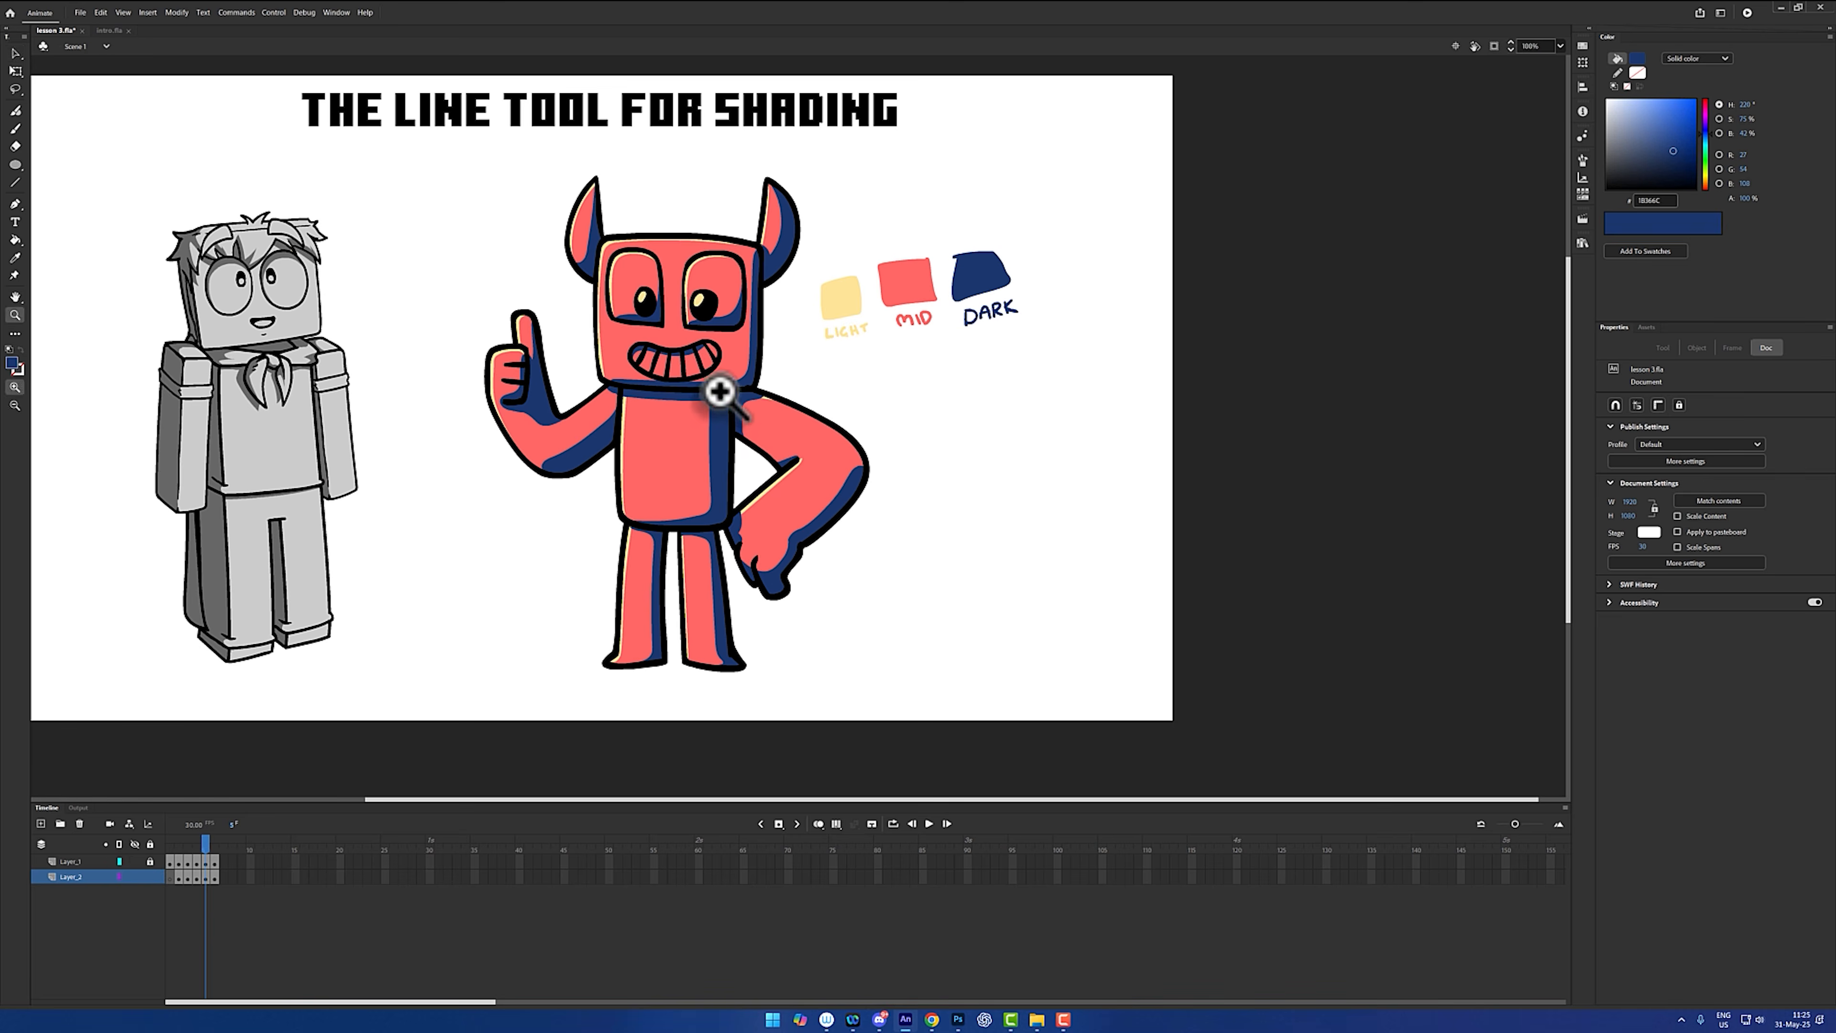
{"action": "left_click", "coordinate": [716, 402]}
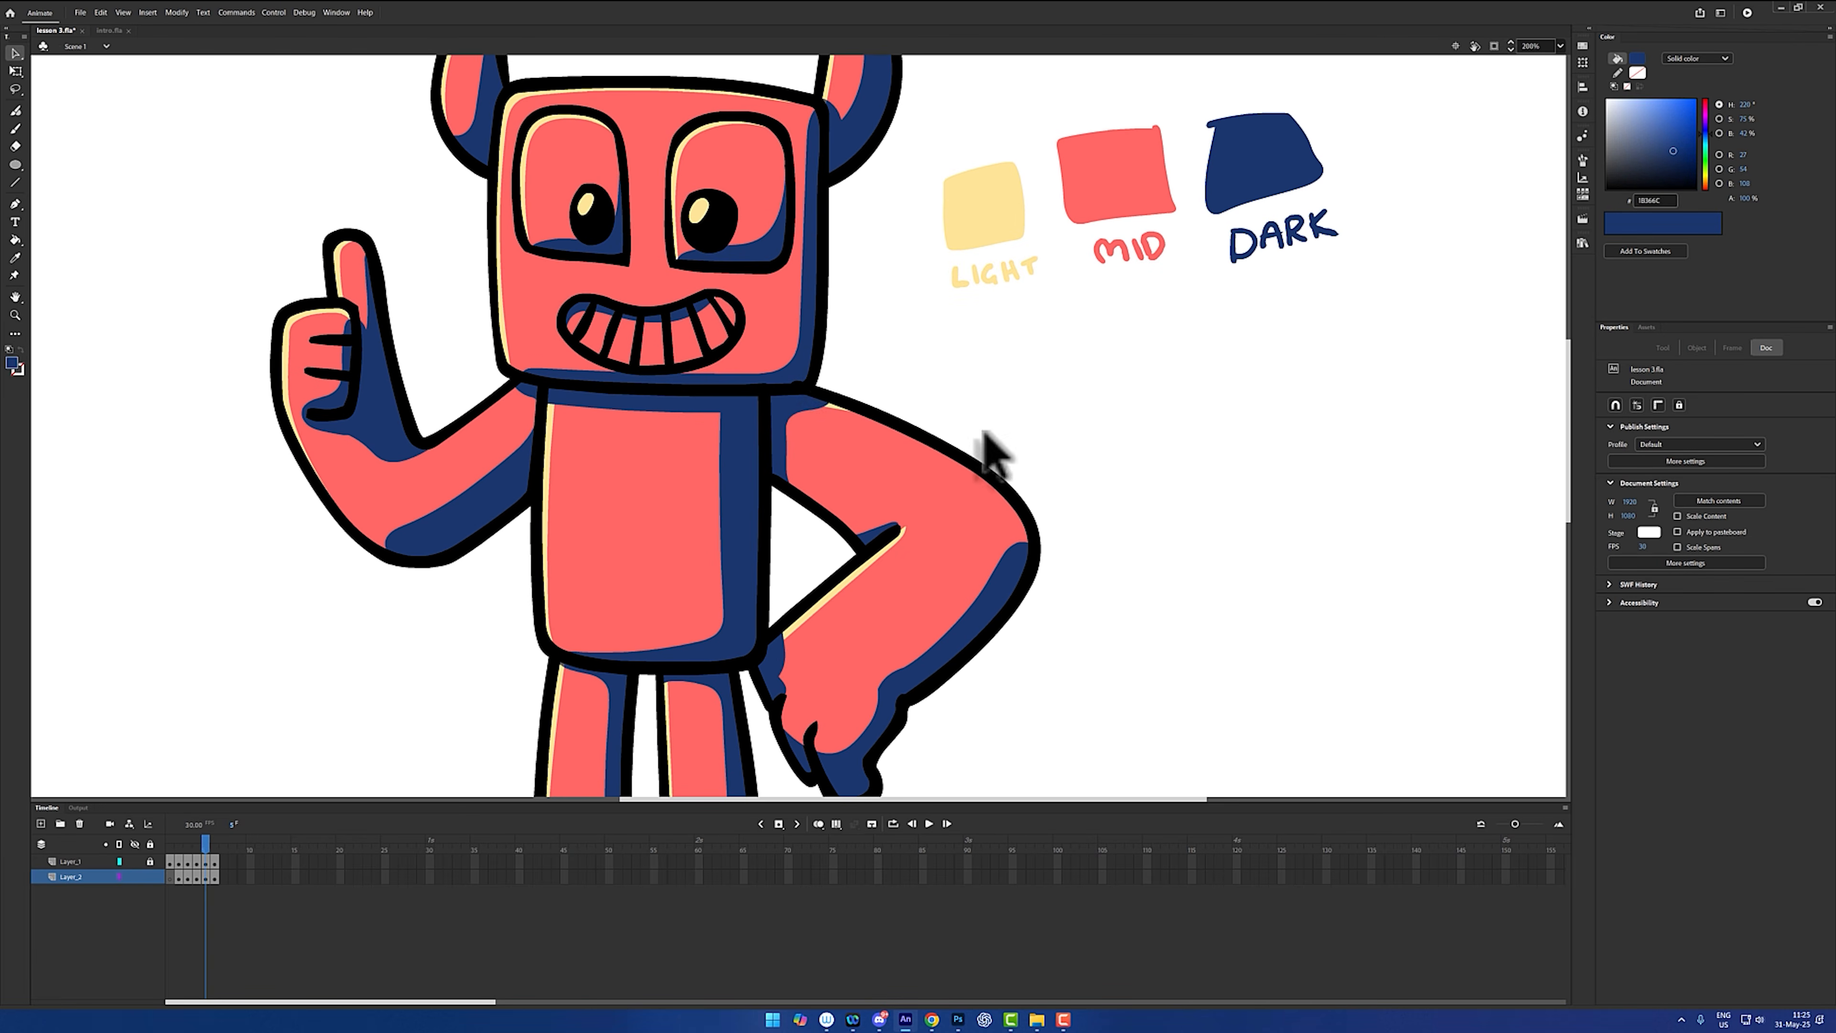
{"action": "left_click", "coordinate": [824, 379], "text": "ctrl+alt"}
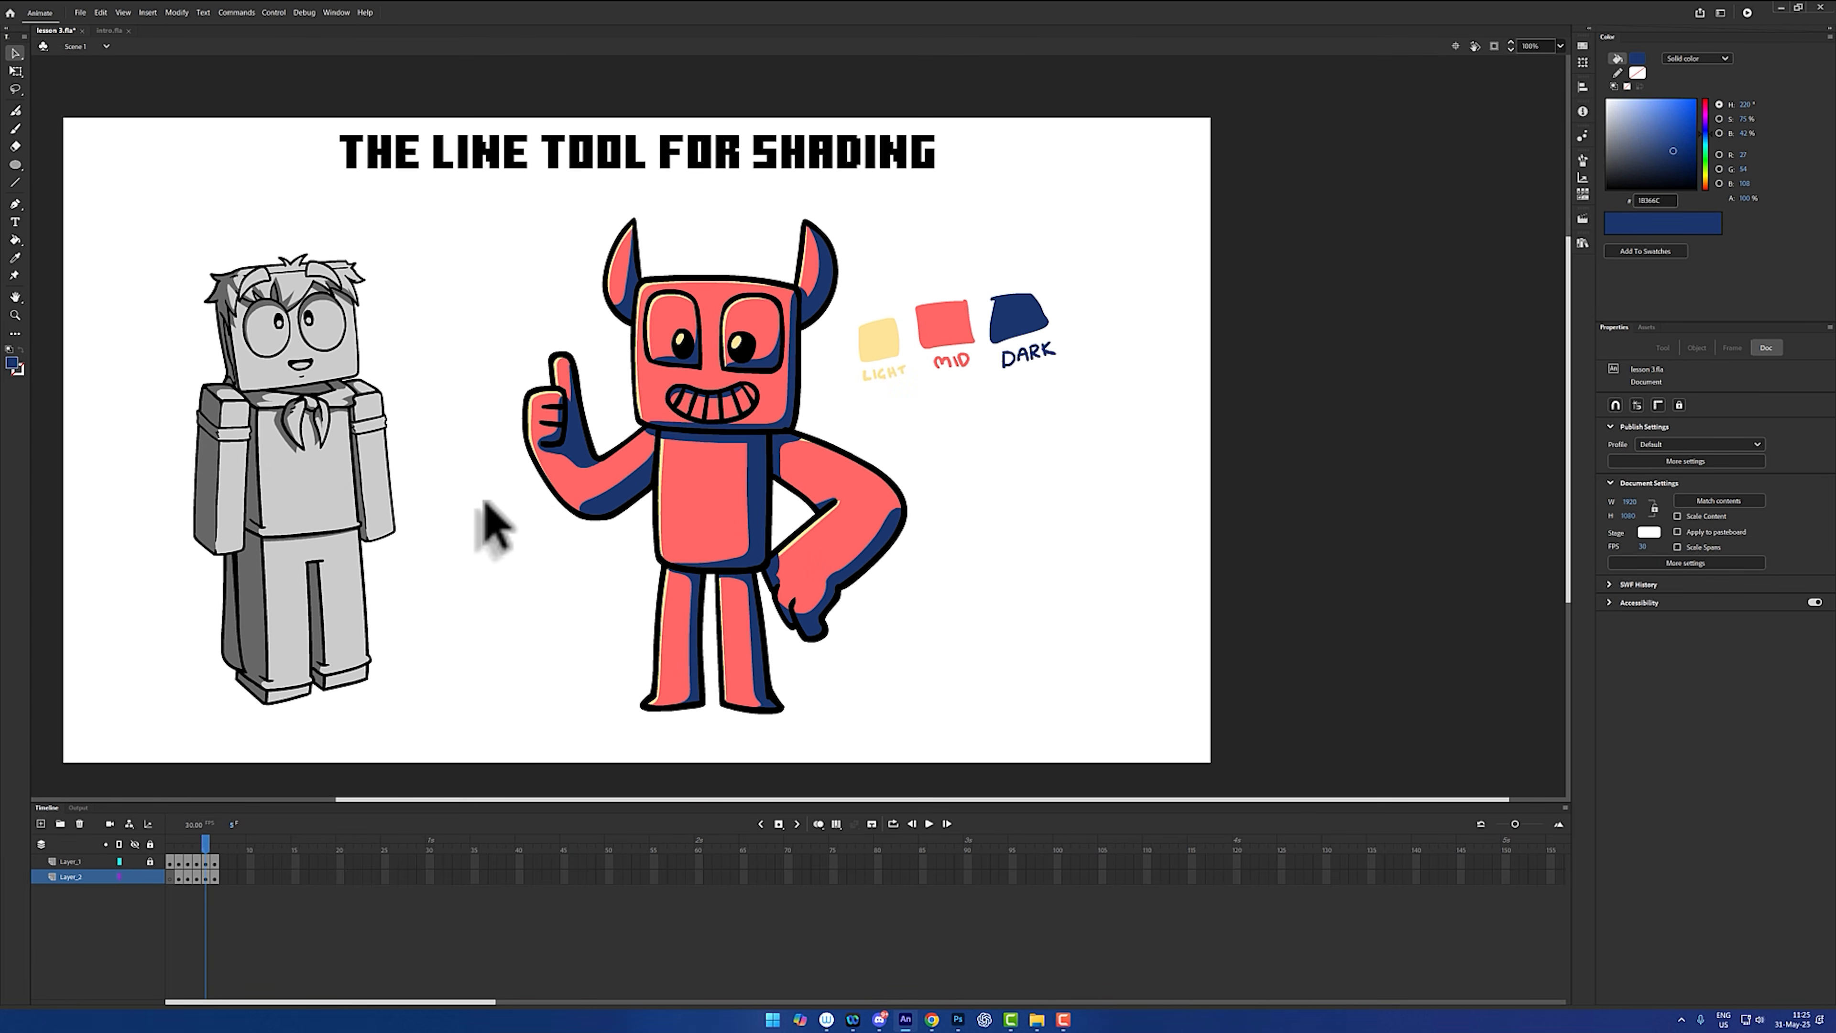
{"action": "mouse_move", "coordinate": [485, 522]}
{"action": "left_mouse_down"}
{"action": "mouse_move", "coordinate": [639, 234]}
{"action": "mouse_move", "coordinate": [775, 324]}
{"action": "mouse_move", "coordinate": [516, 533]}
{"action": "left_mouse_up"}
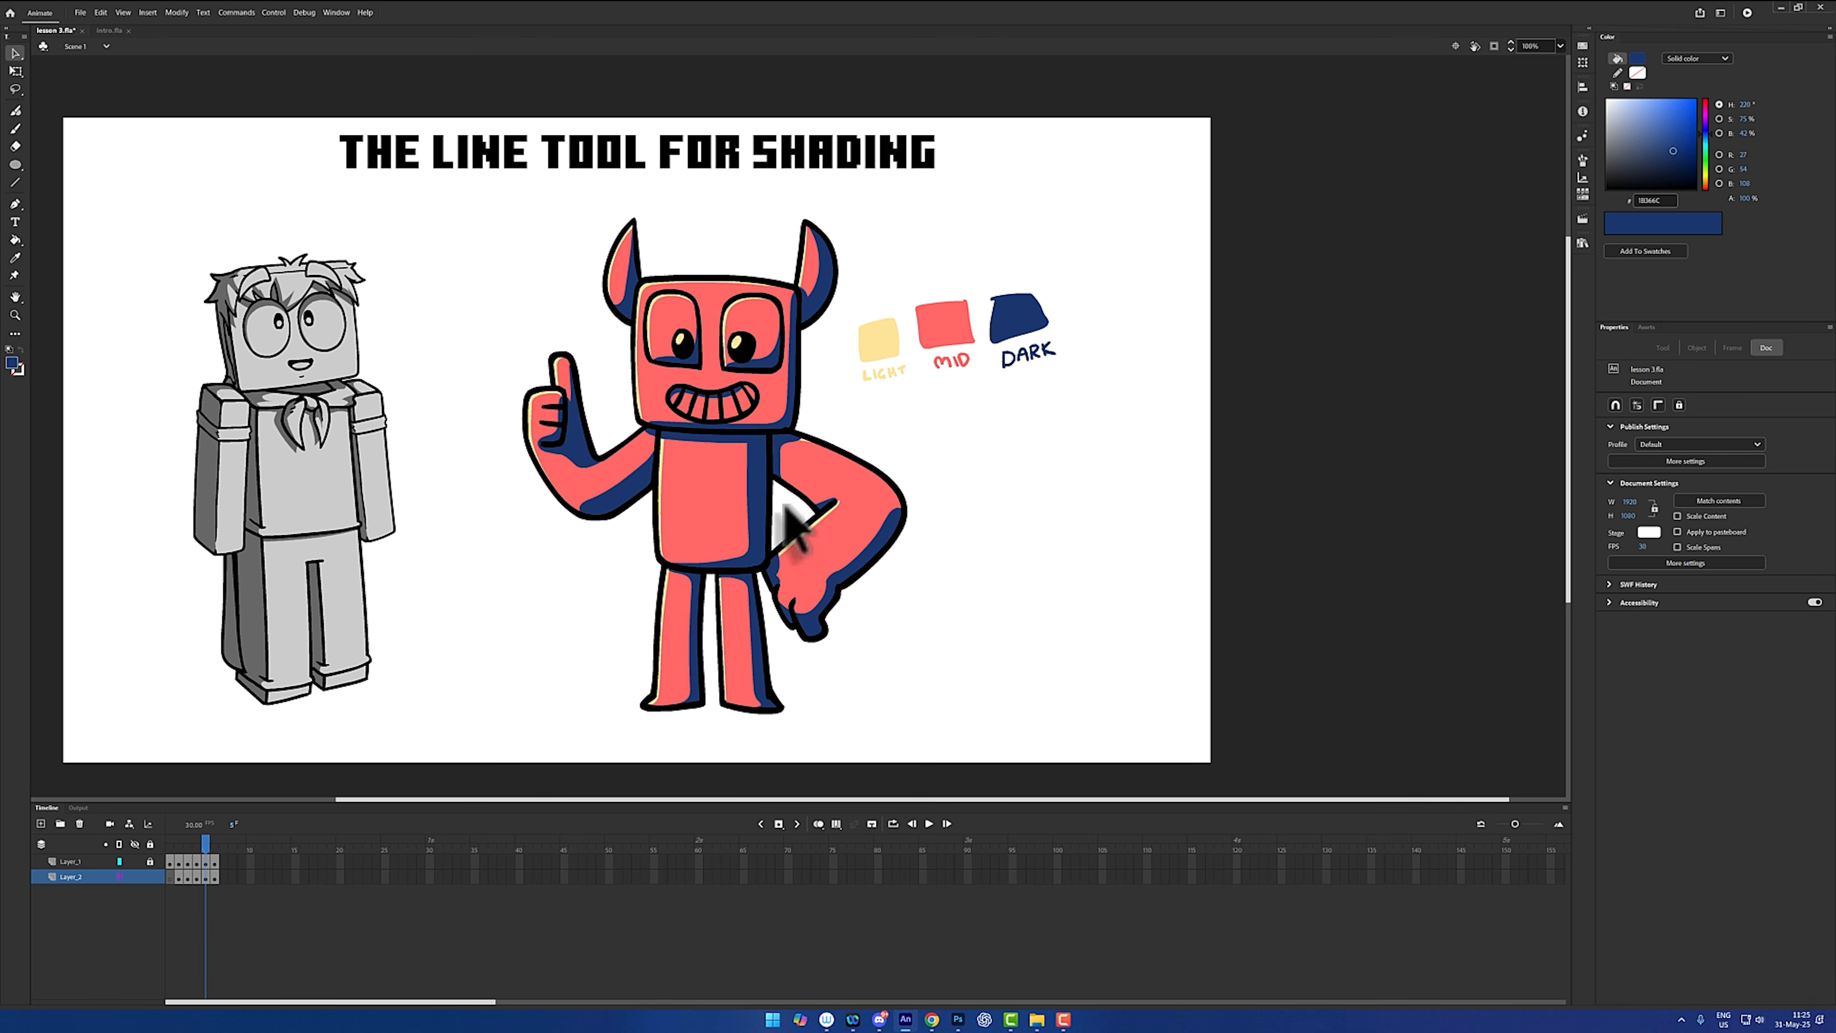
{"action": "left_click", "coordinate": [900, 495]}
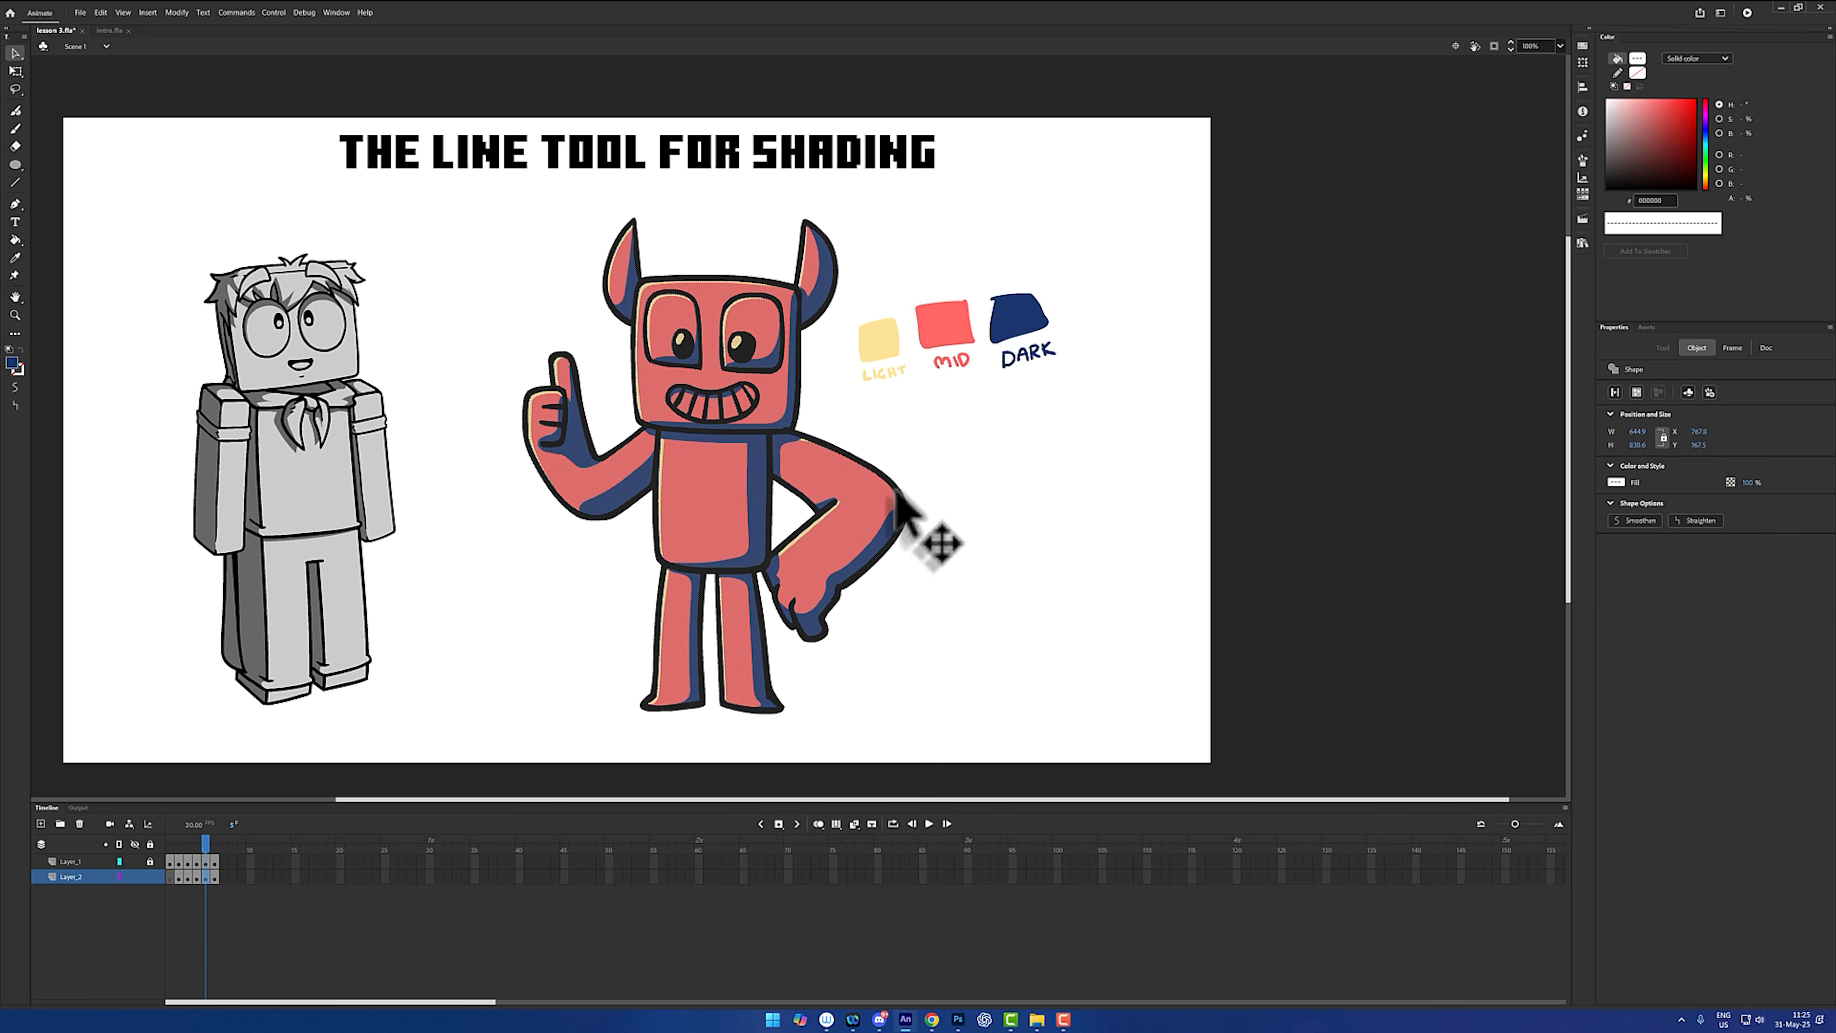
{"action": "left_click", "coordinate": [904, 501]}
{"action": "left_click", "coordinate": [899, 494]}
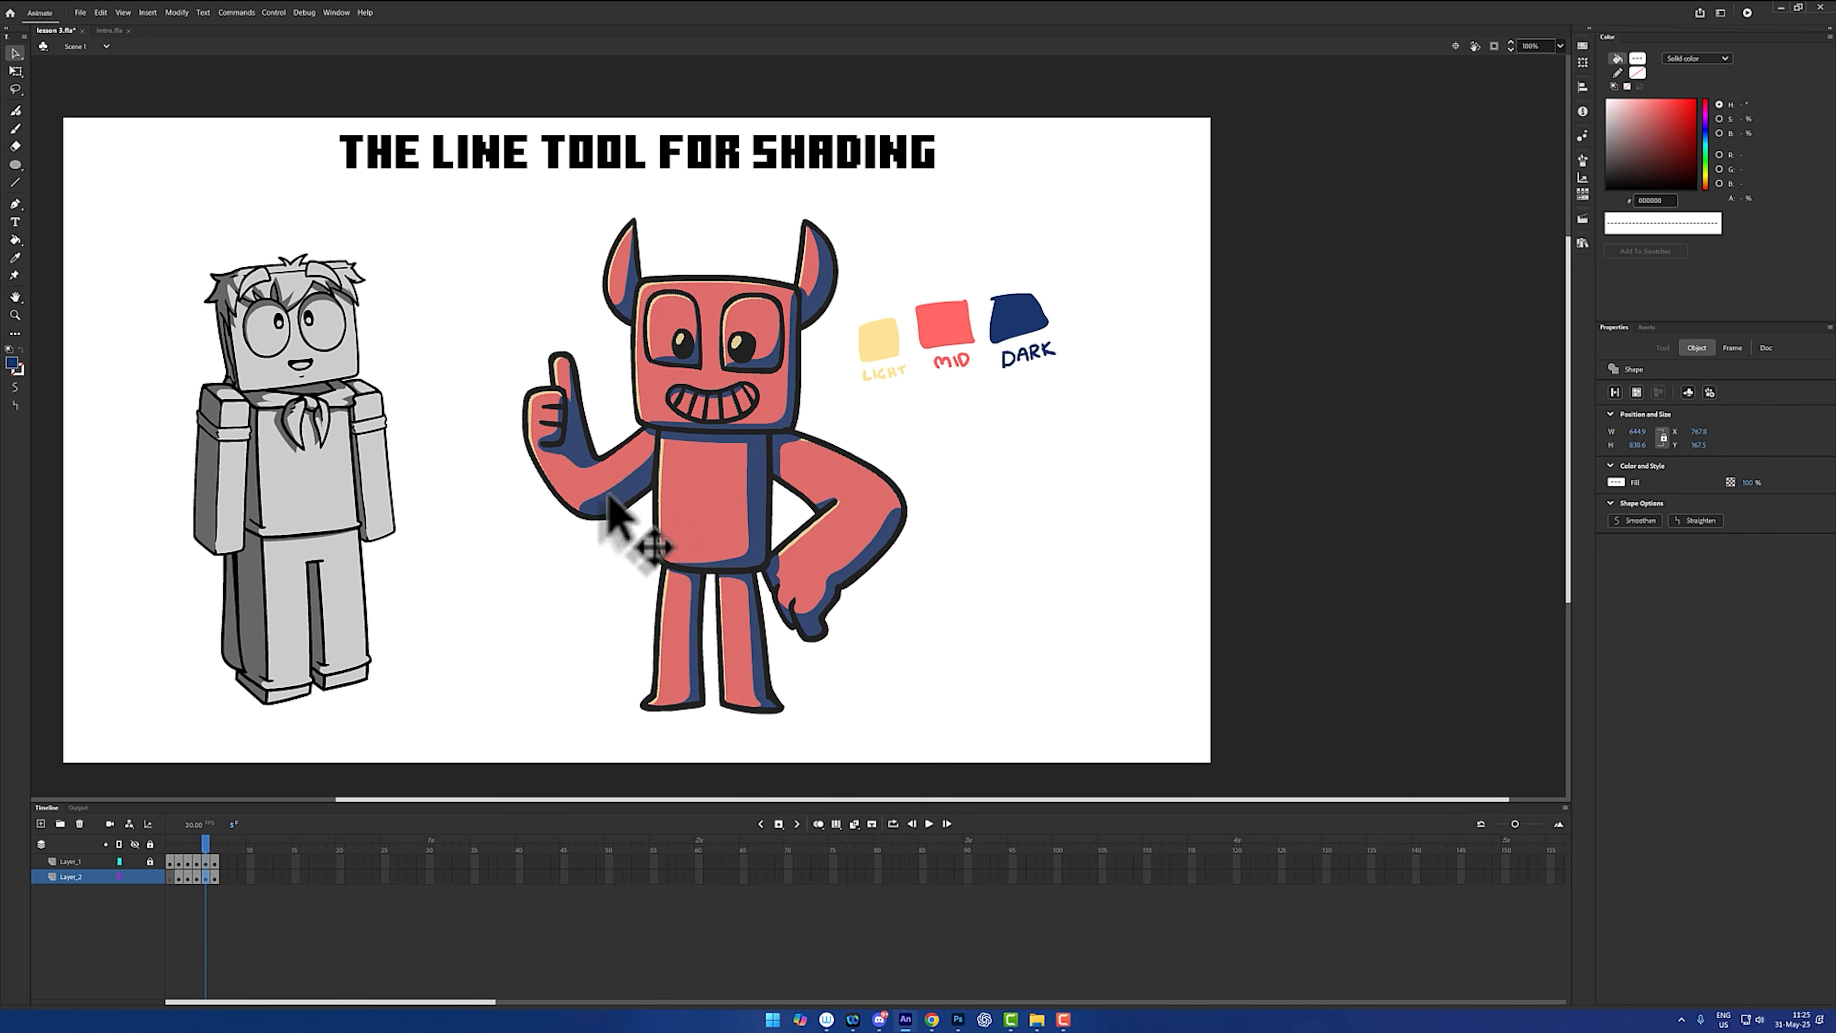
{"action": "left_click", "coordinate": [922, 446]}
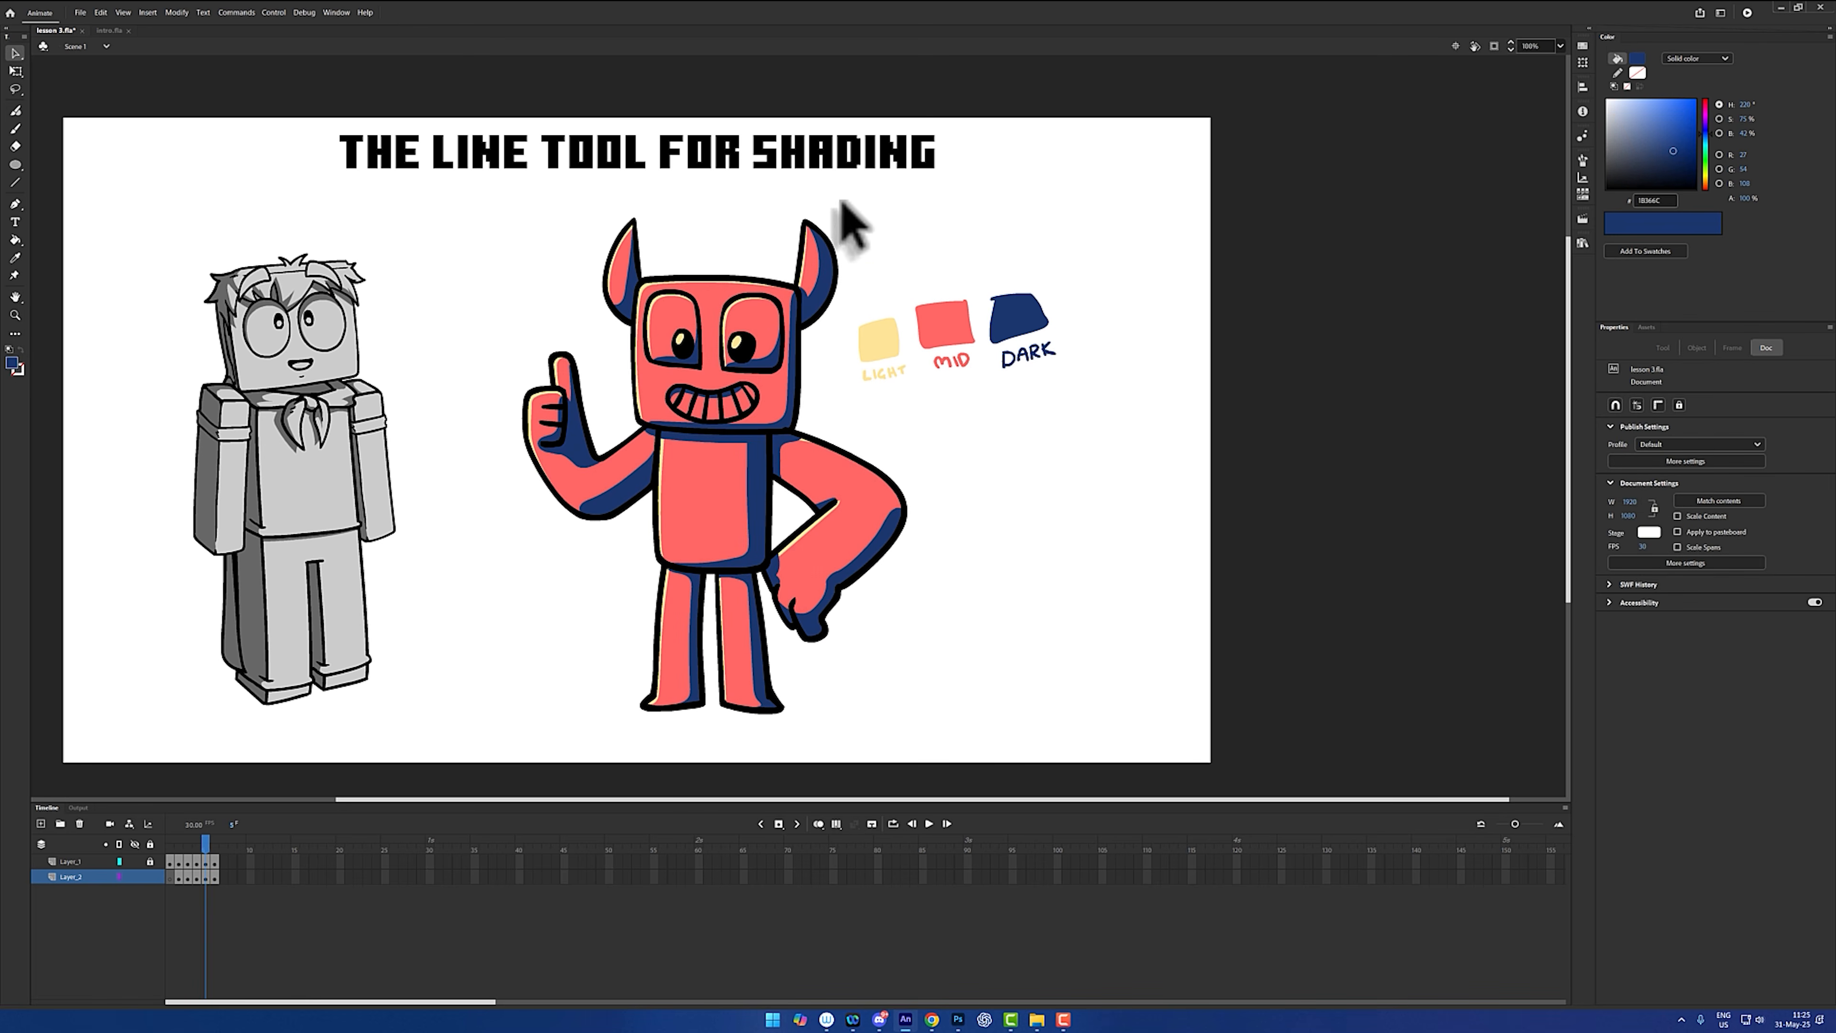
- Lasso the horned character, copy it and paste it in place on the keyframe titled BUCKET TOOL FOR COLOR AND SHADING
{"action": "key", "text": "l"}
{"action": "mouse_move", "coordinate": [851, 210]}
{"action": "left_mouse_down"}
{"action": "mouse_move", "coordinate": [840, 390]}
{"action": "mouse_move", "coordinate": [876, 268]}
{"action": "left_mouse_up"}
{"action": "left_click", "coordinate": [935, 541]}
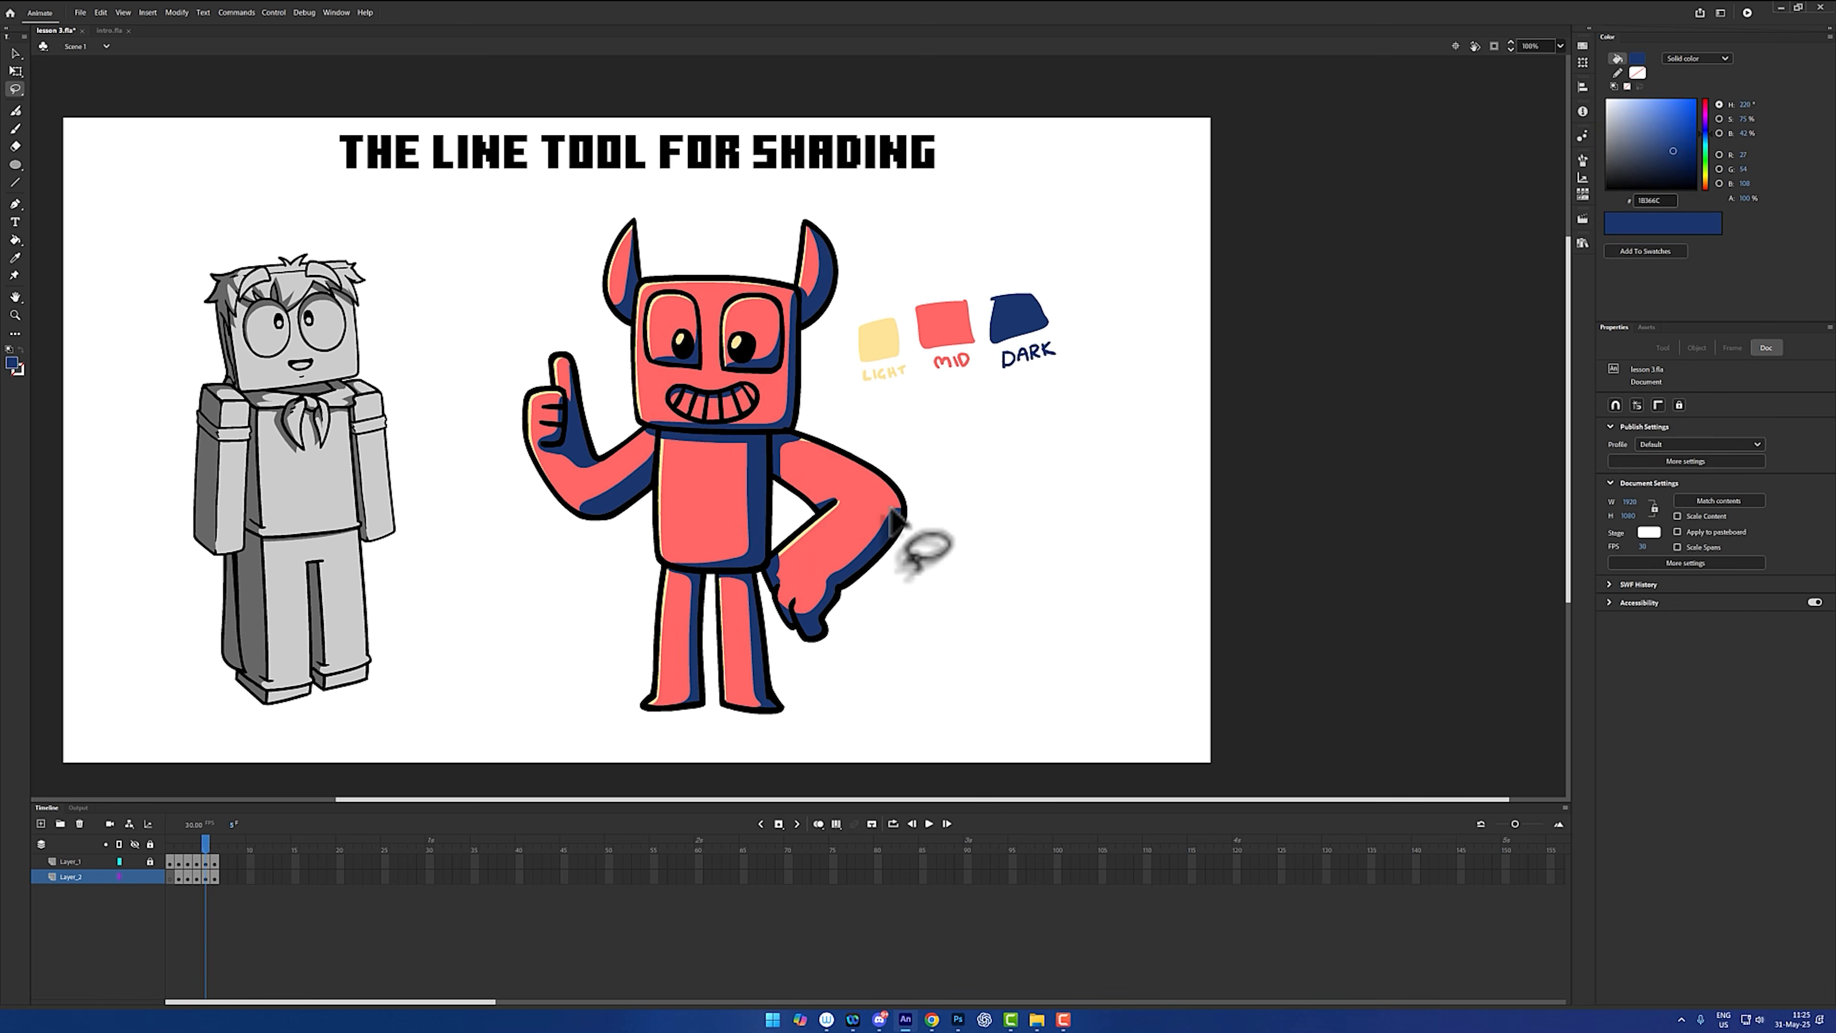
{"action": "left_click", "coordinate": [215, 860]}
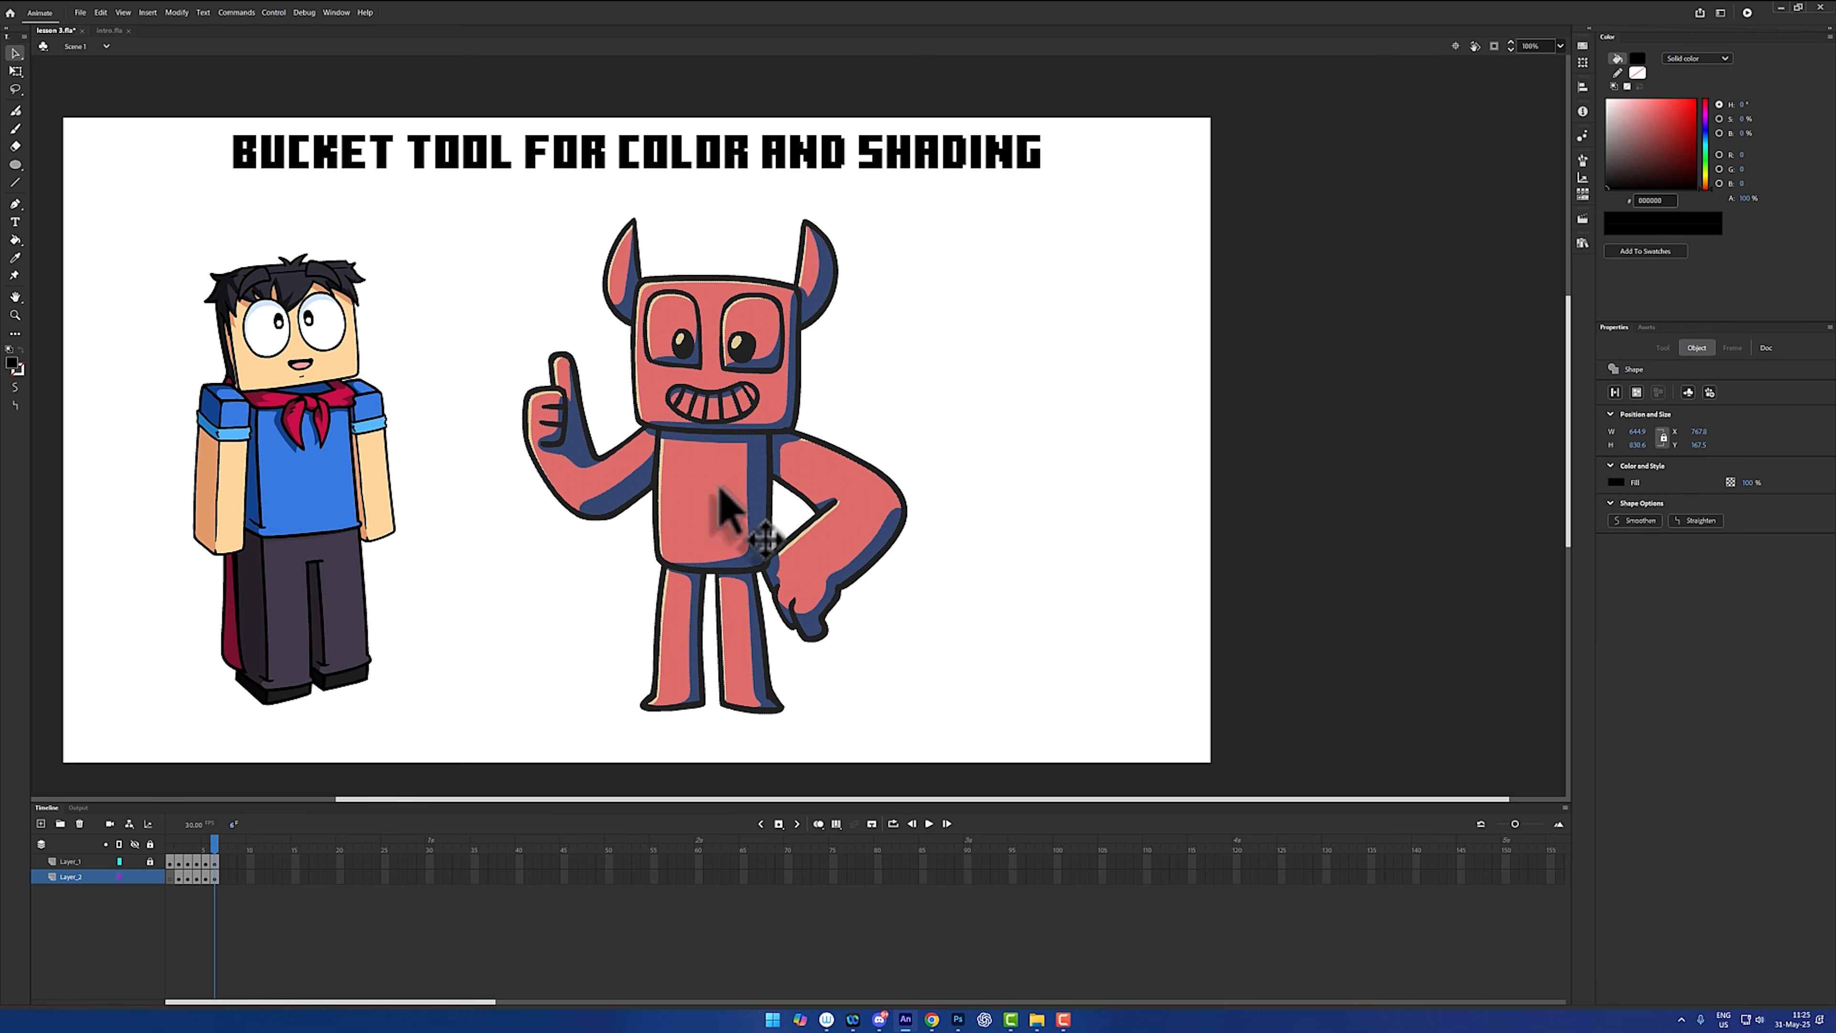
- Place the pasted shaded character beside the flat red one and shift the flat character closer to it
{"action": "left_click_drag", "start_coordinate": [717, 539], "coordinate": [1043, 486]}
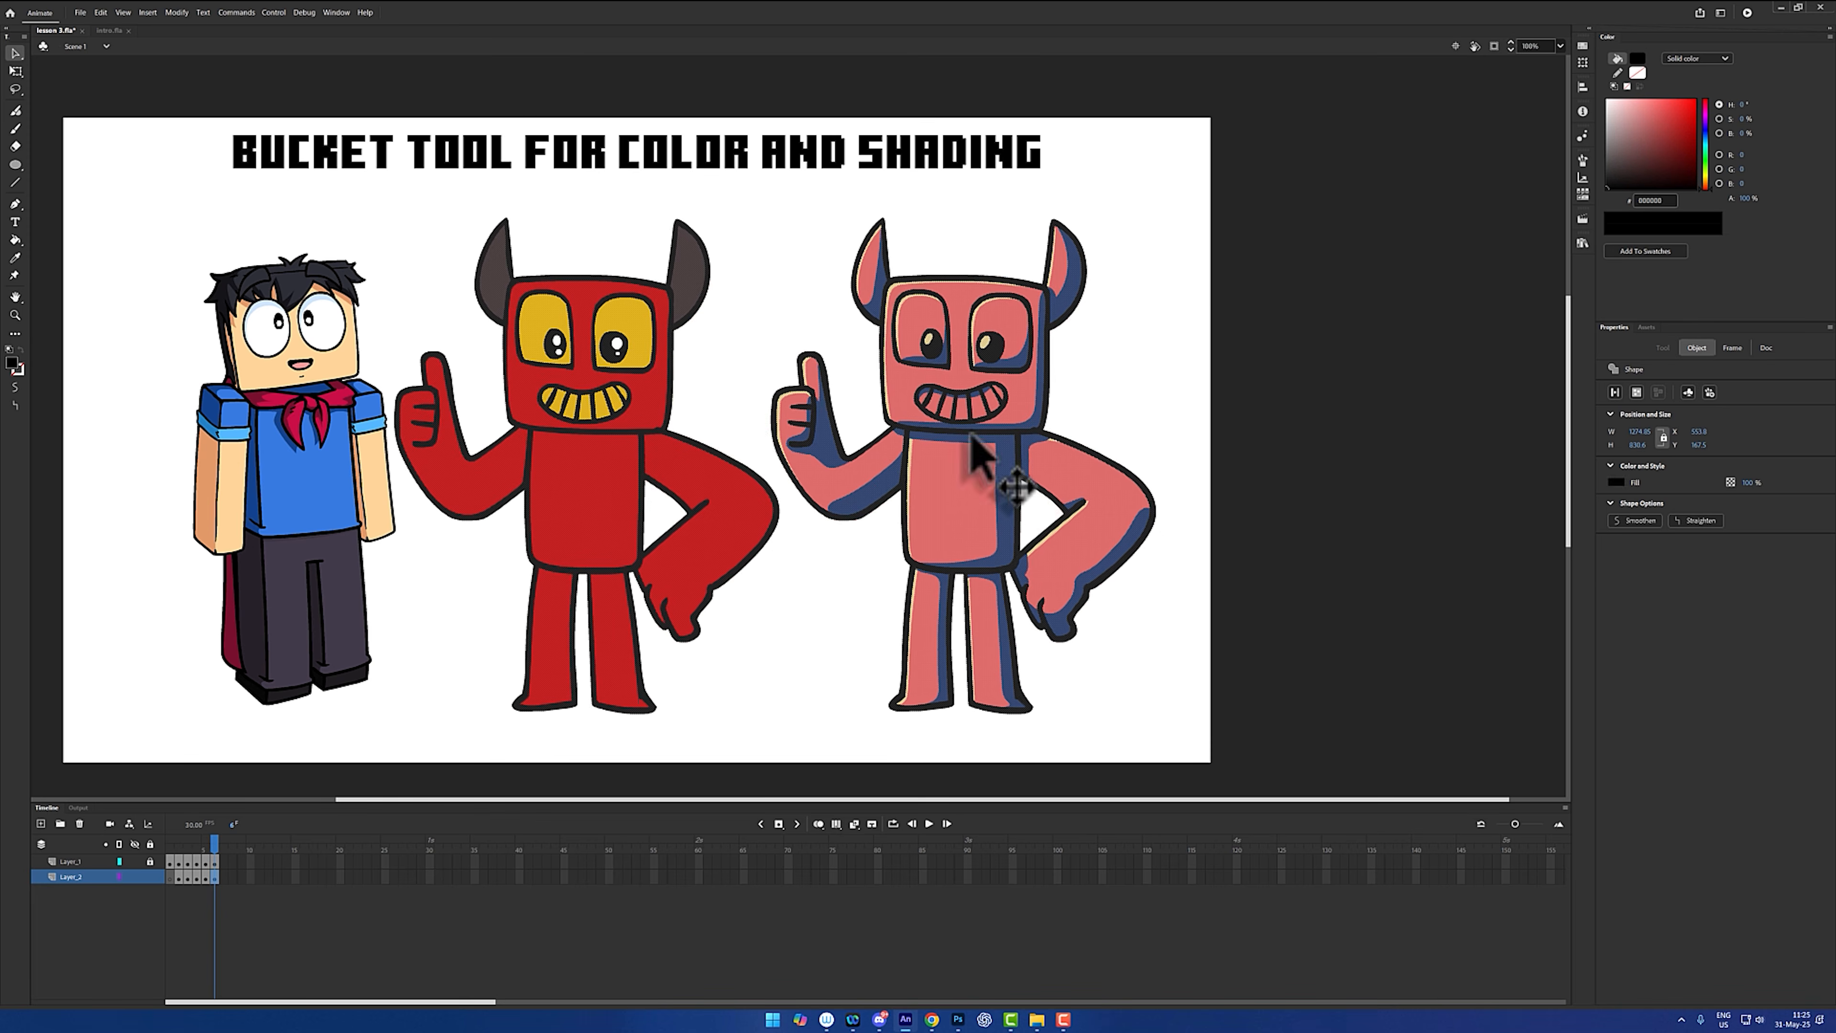
{"action": "left_click", "coordinate": [1121, 364]}
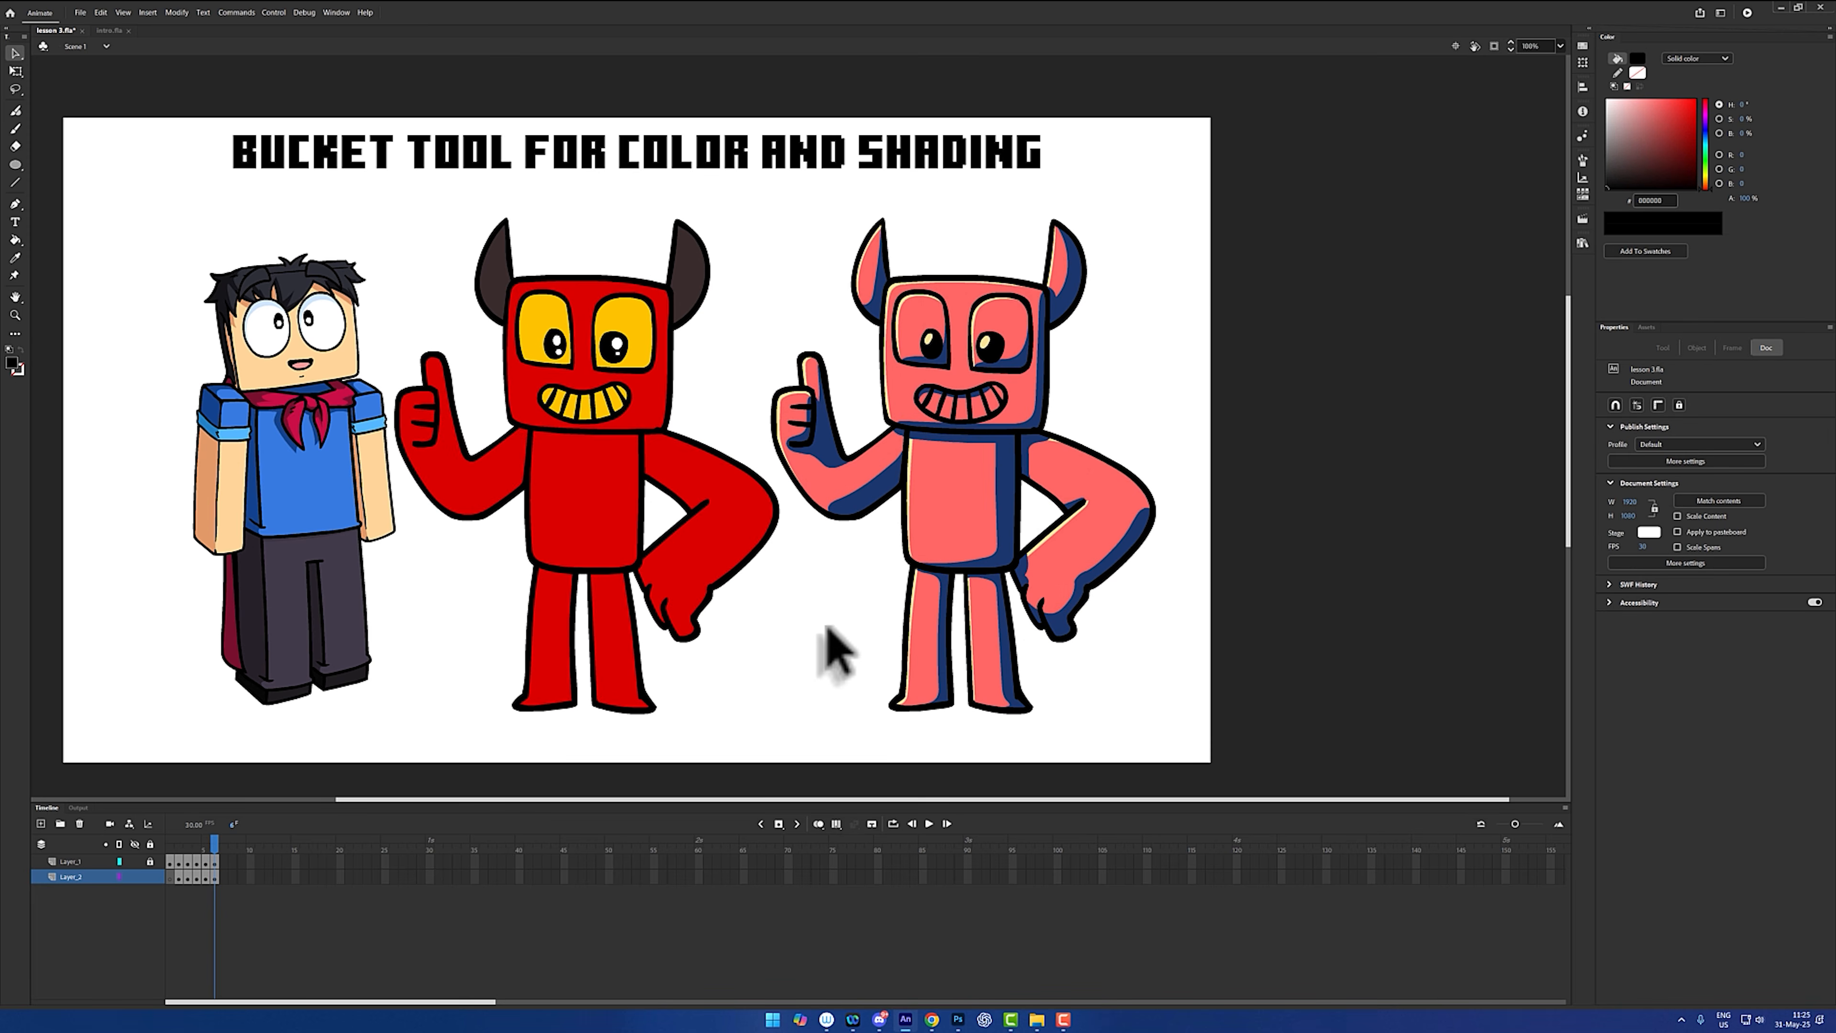
{"action": "left_click", "coordinate": [779, 530]}
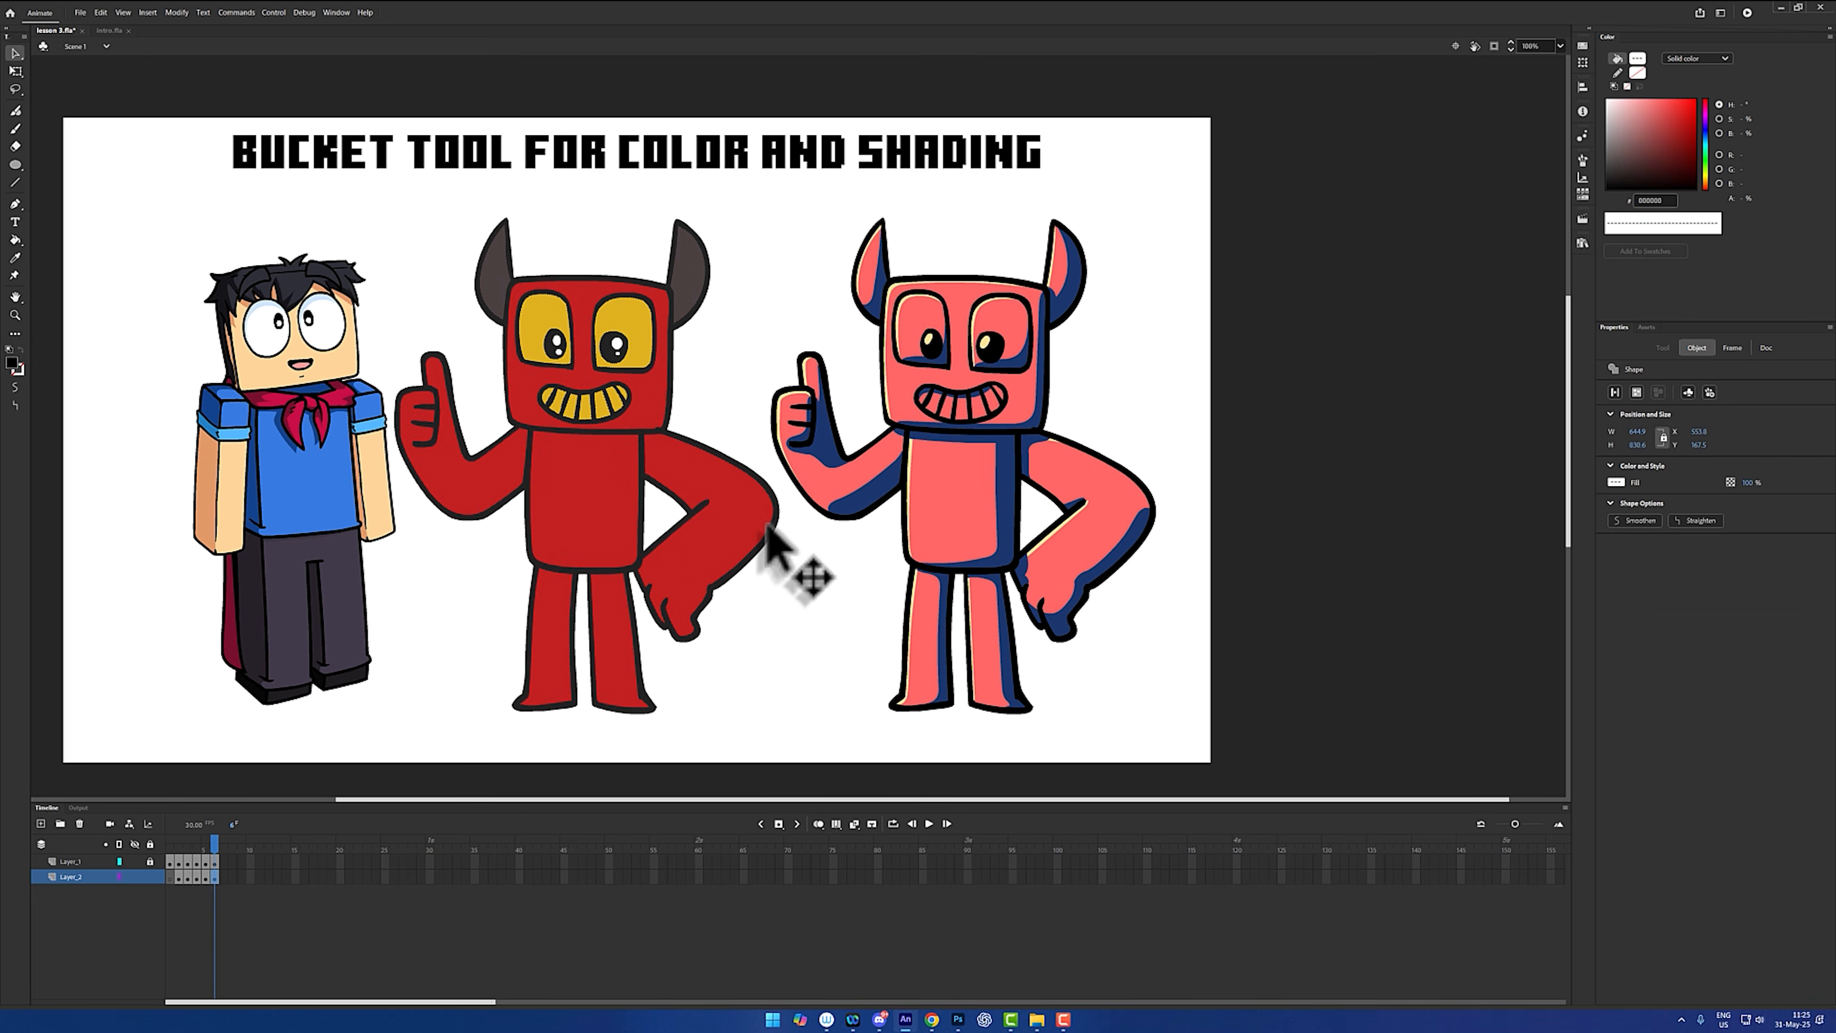
{"action": "left_click_drag", "start_coordinate": [775, 532], "coordinate": [811, 543]}
{"action": "left_click", "coordinate": [811, 544]}
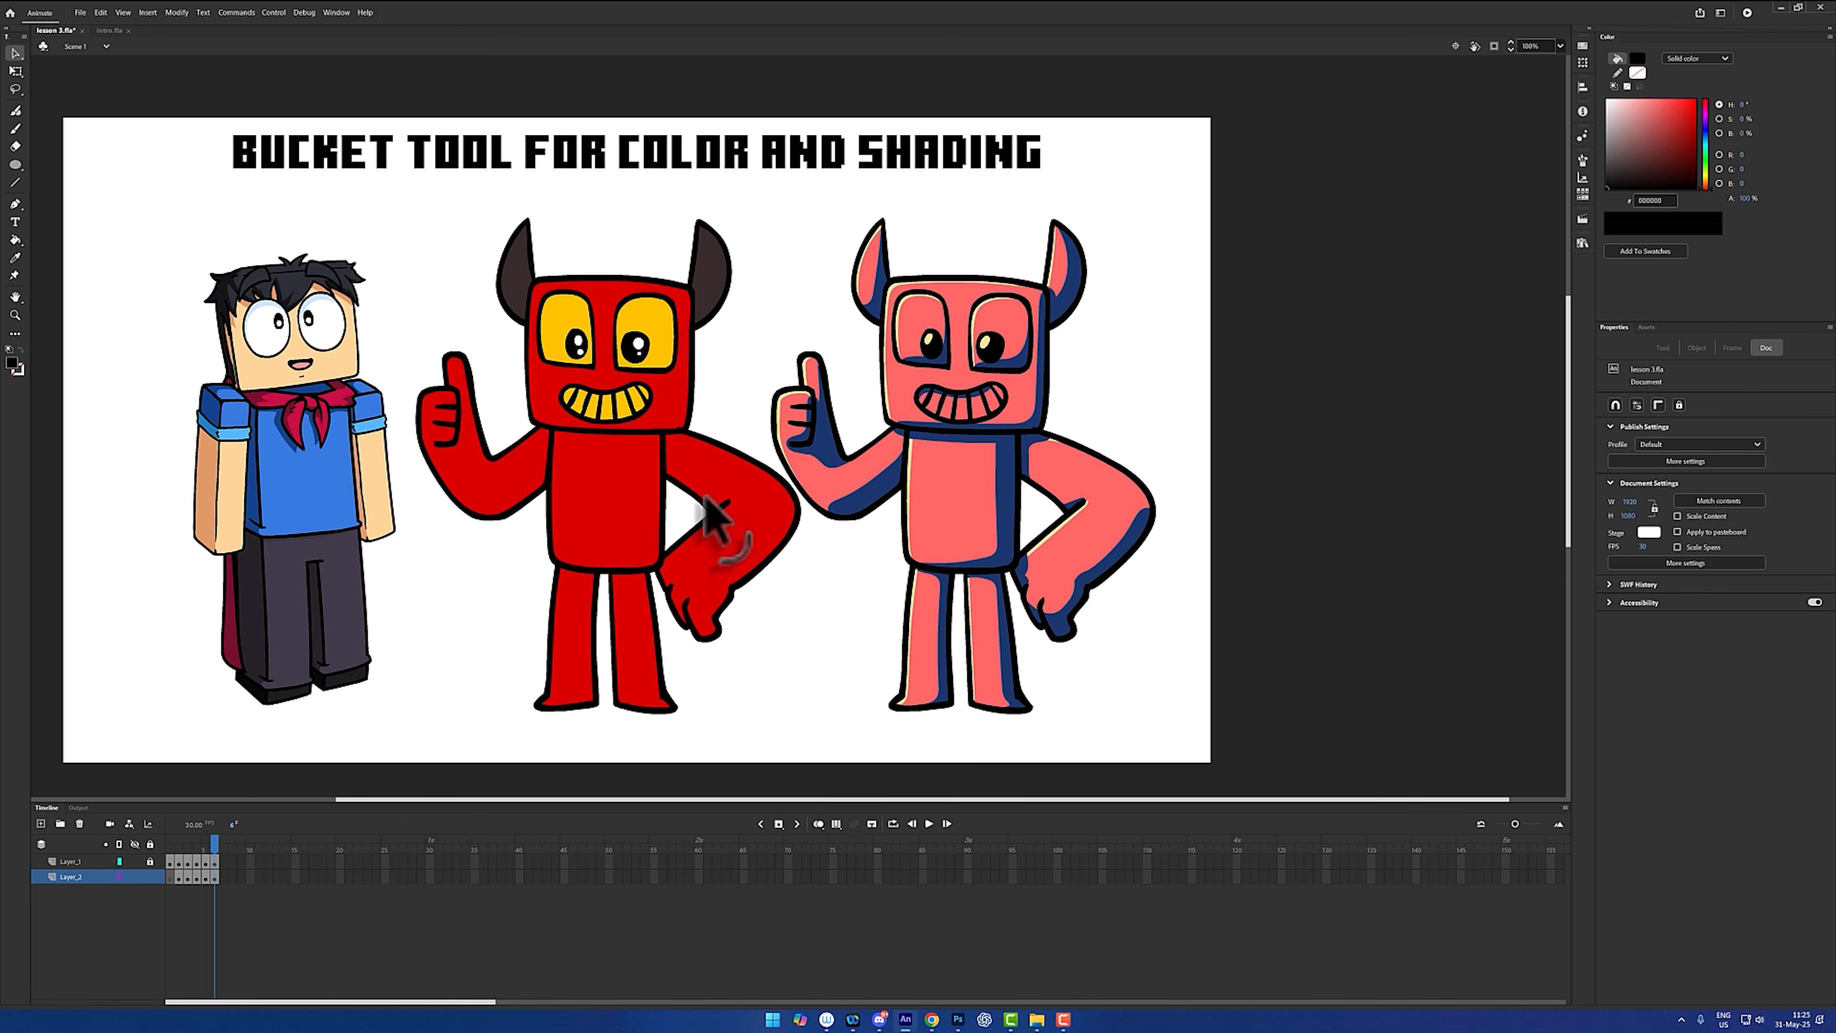
- Sample the flat character's red (DB0000) and fill the shaded copy's mid-tone areas on torso, arms, head, horns and legs
{"action": "key", "text": "i"}
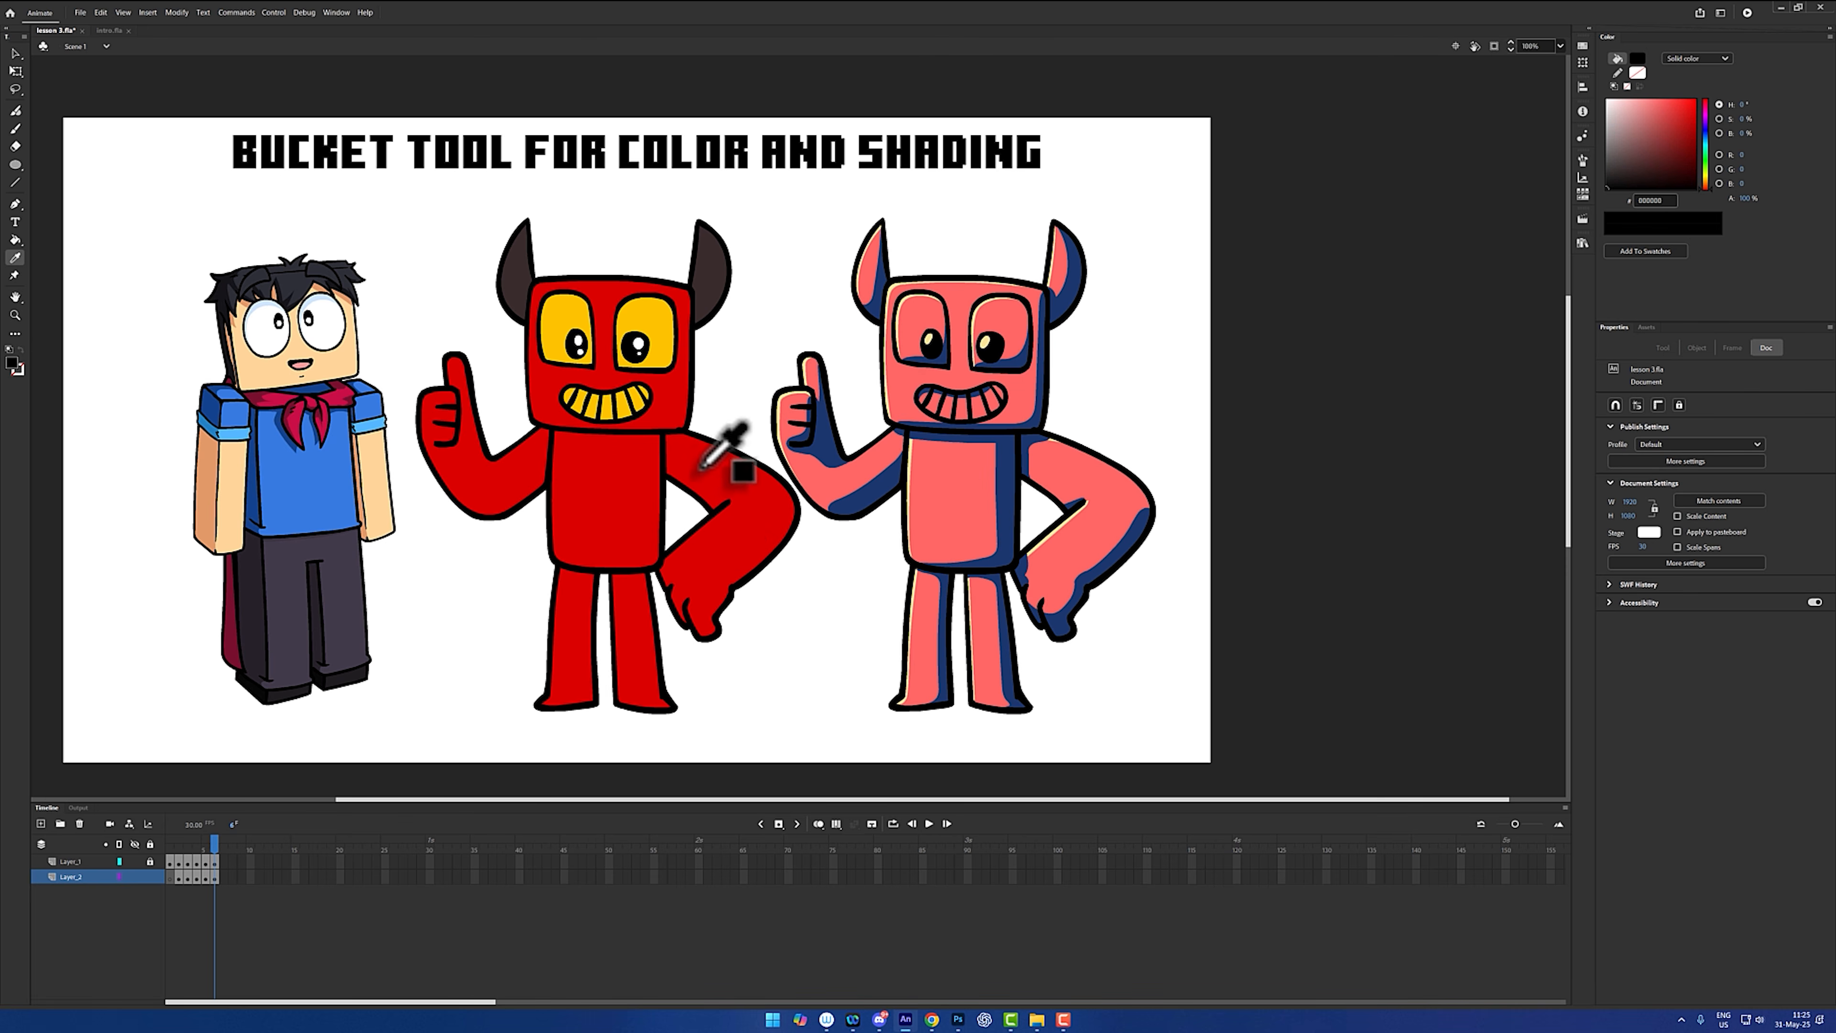
{"action": "left_click", "coordinate": [698, 472]}
{"action": "left_click", "coordinate": [932, 522]}
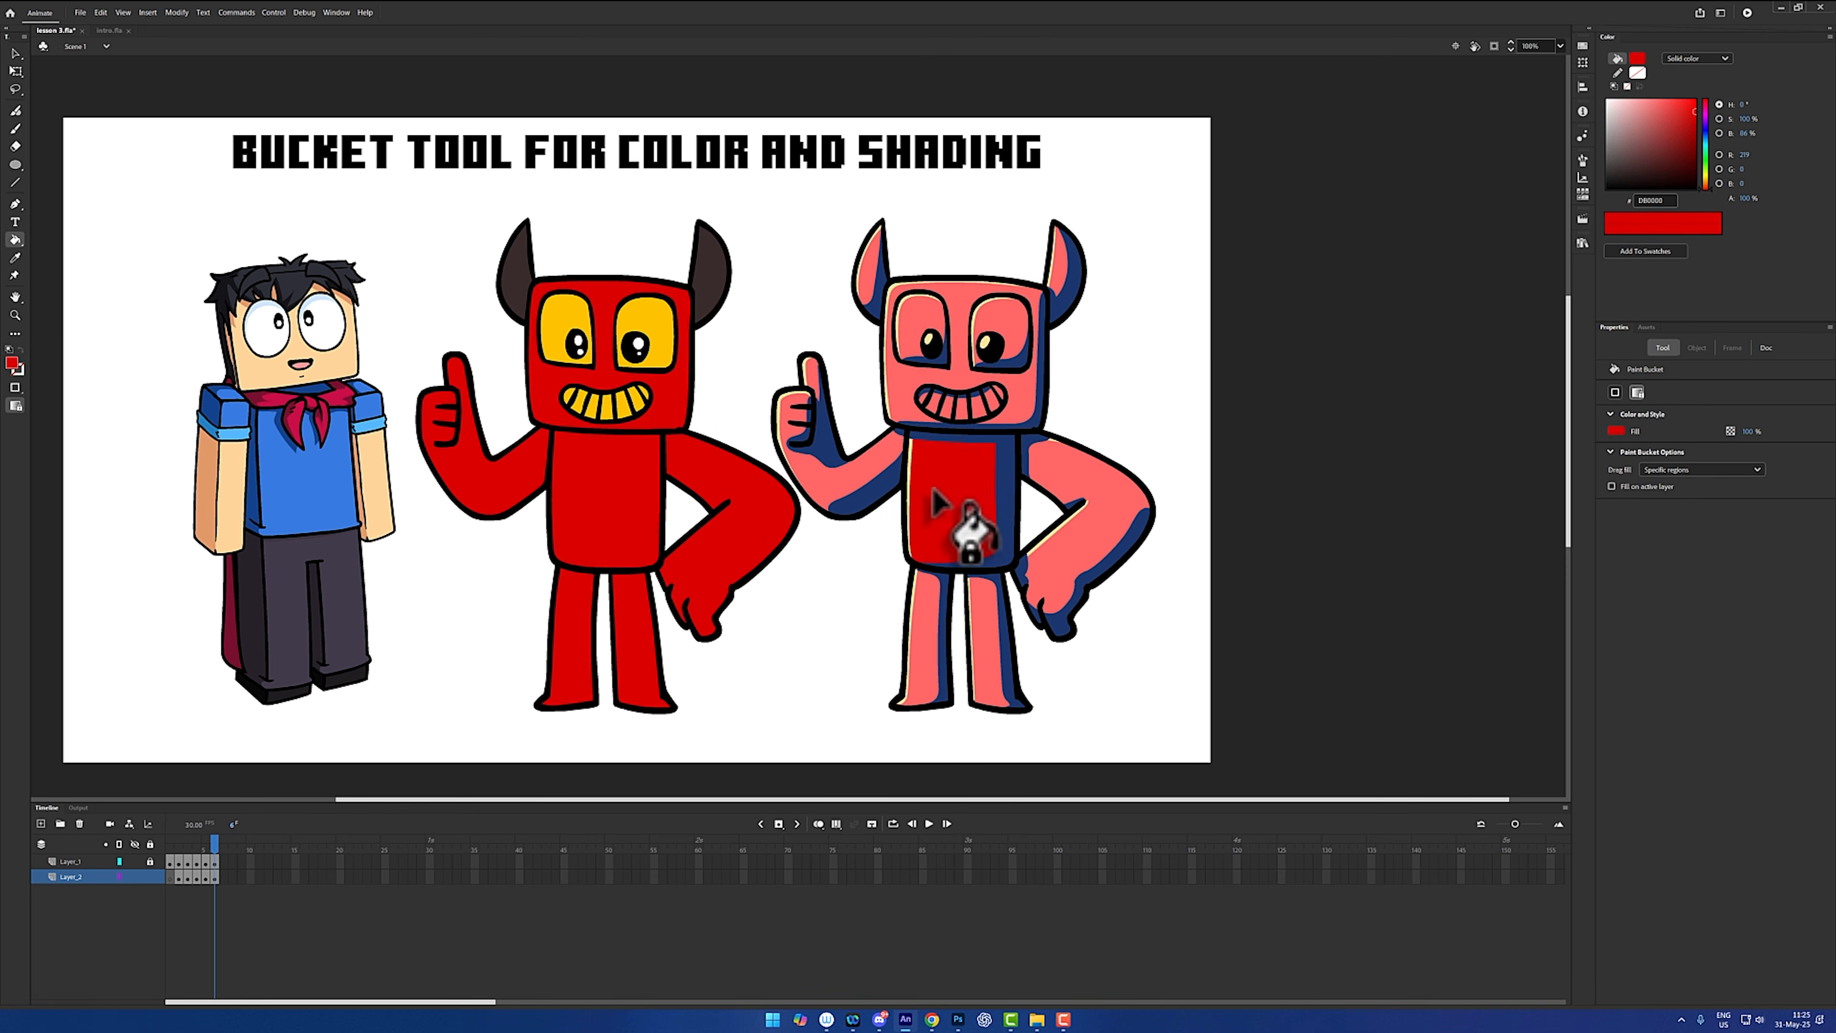
{"action": "left_click", "coordinate": [839, 481]}
{"action": "left_click", "coordinate": [894, 394]}
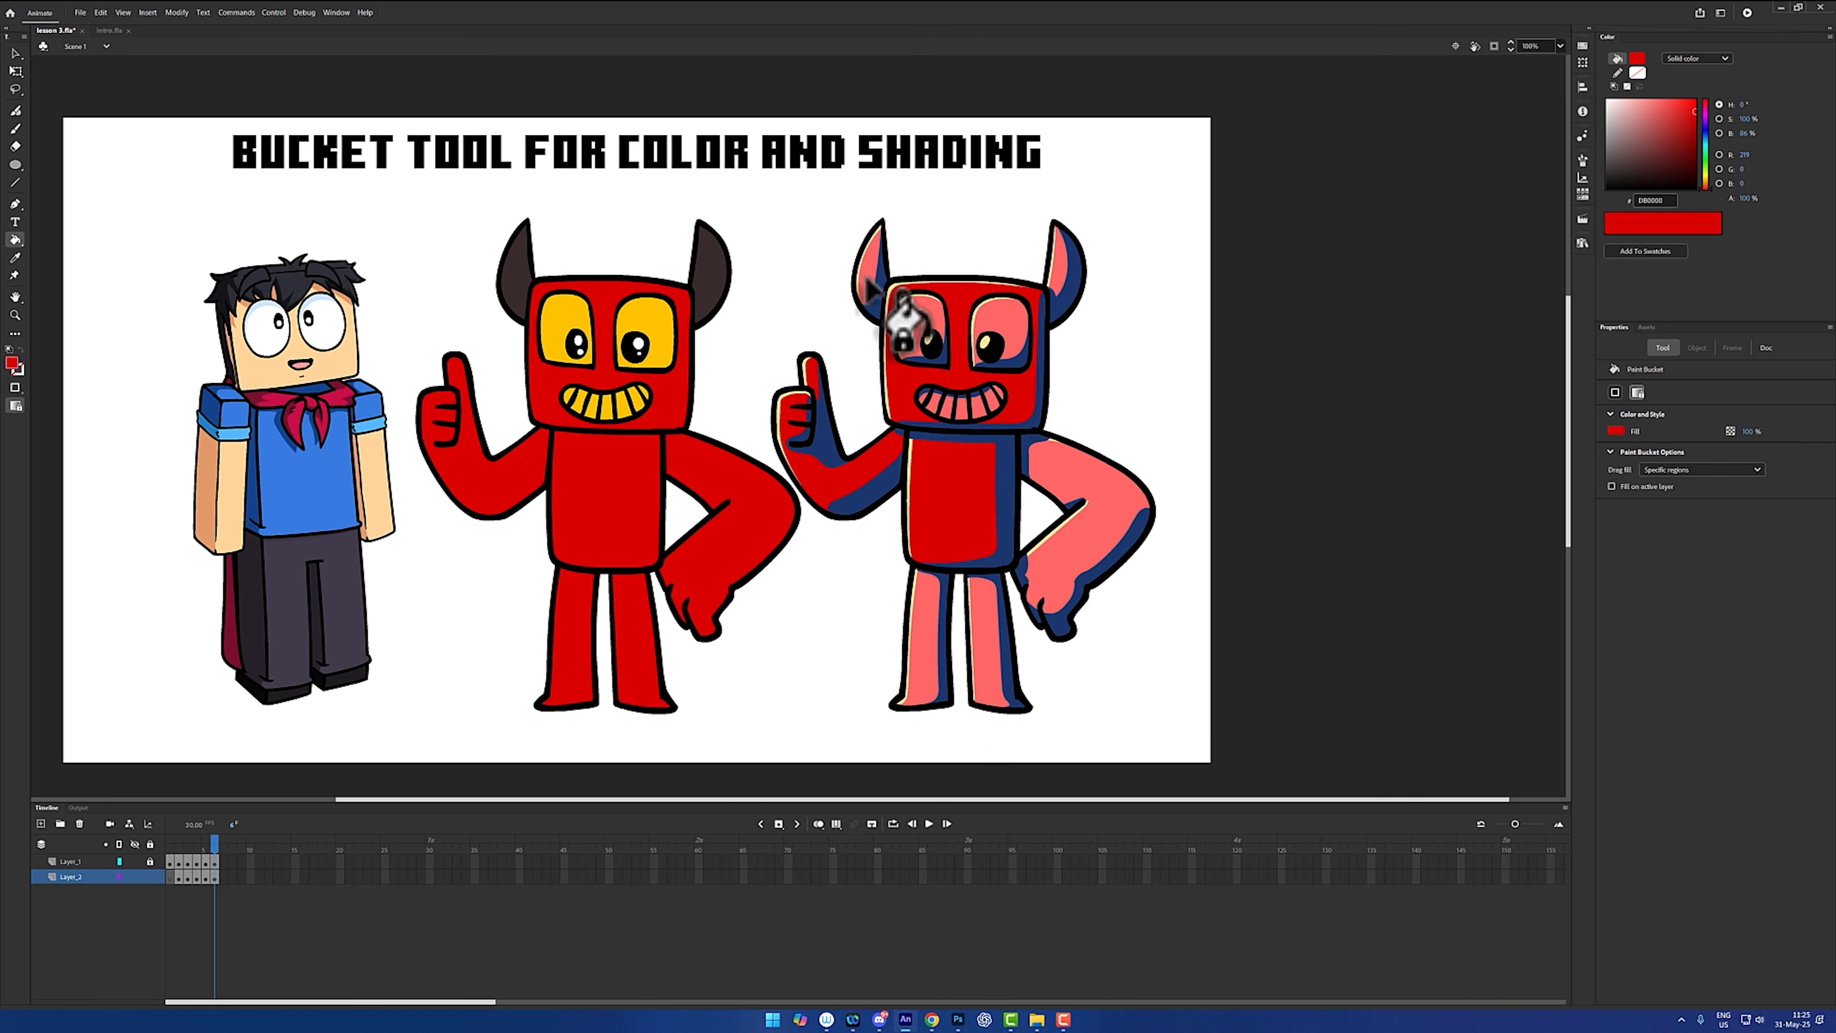
{"action": "left_click", "coordinate": [863, 278]}
{"action": "left_click", "coordinate": [1059, 274]}
{"action": "left_click", "coordinate": [1071, 489]}
{"action": "left_click", "coordinate": [975, 583]}
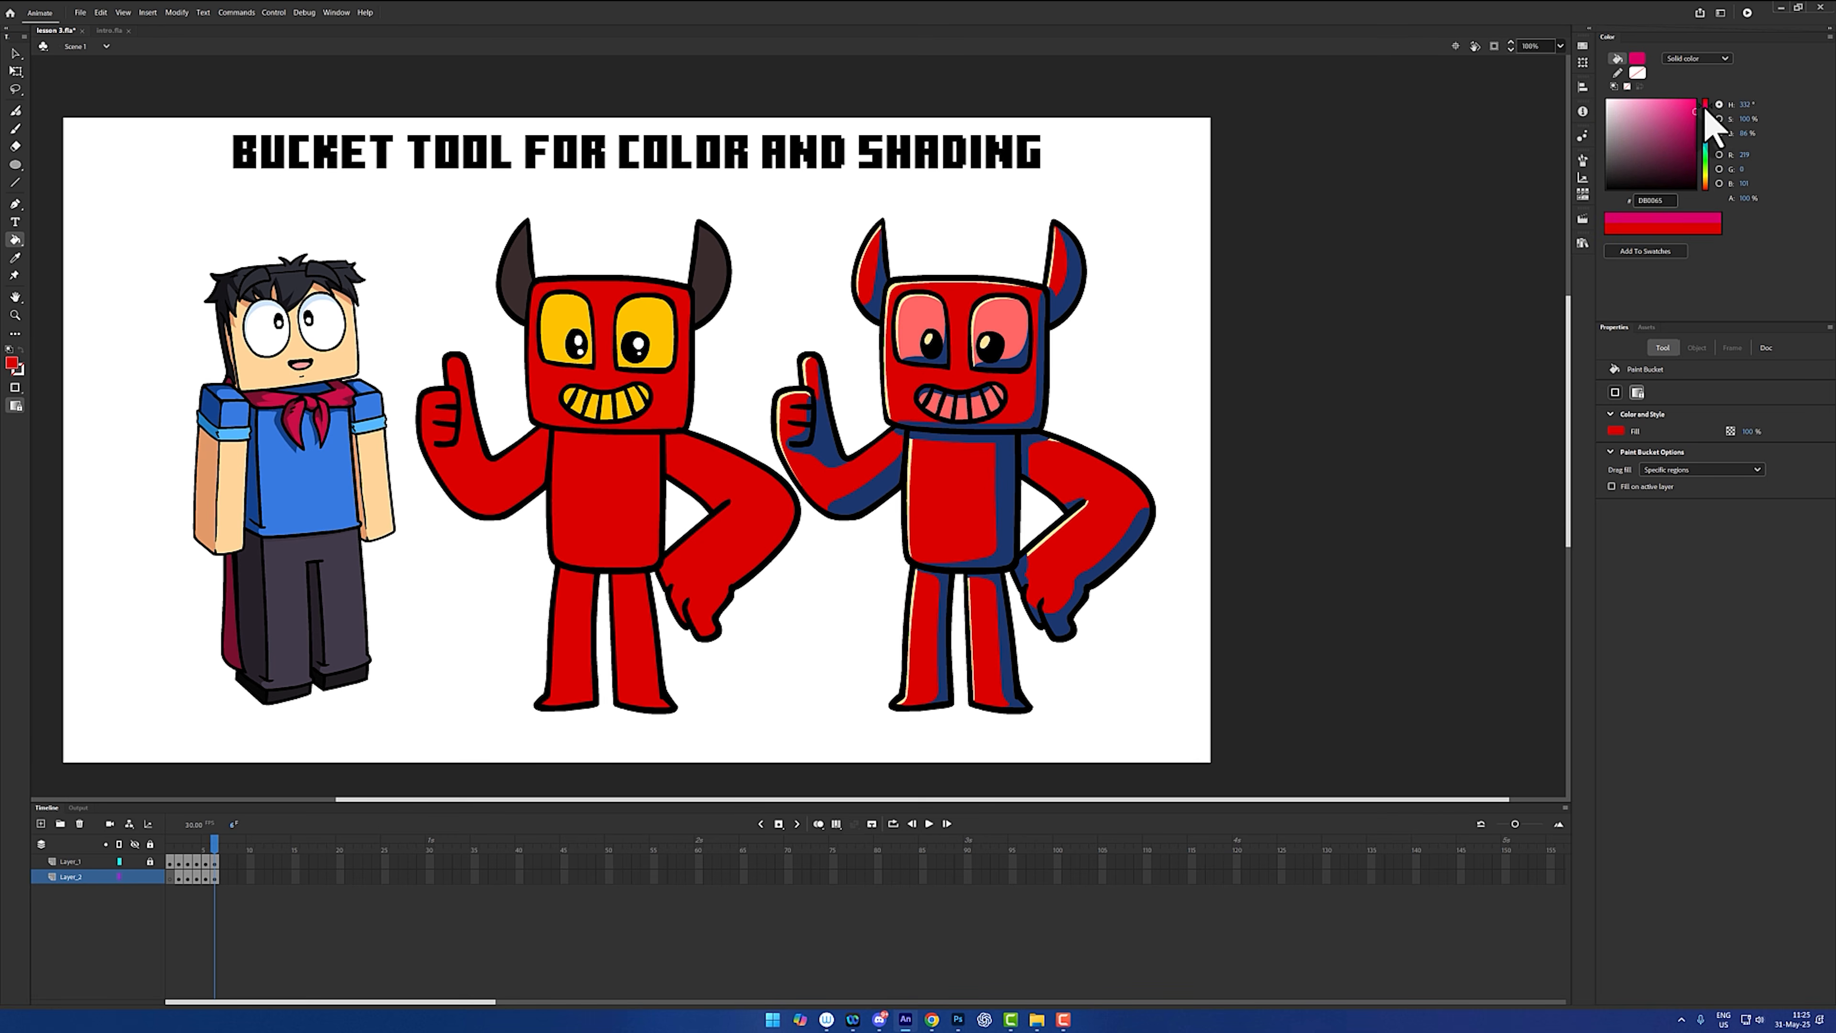
- Mix a light pink (FF84C4) and fill the cream highlights of the head, raised hand, torso and first leg
{"action": "left_click_drag", "start_coordinate": [1665, 104], "coordinate": [1648, 90]}
{"action": "left_click", "coordinate": [888, 340]}
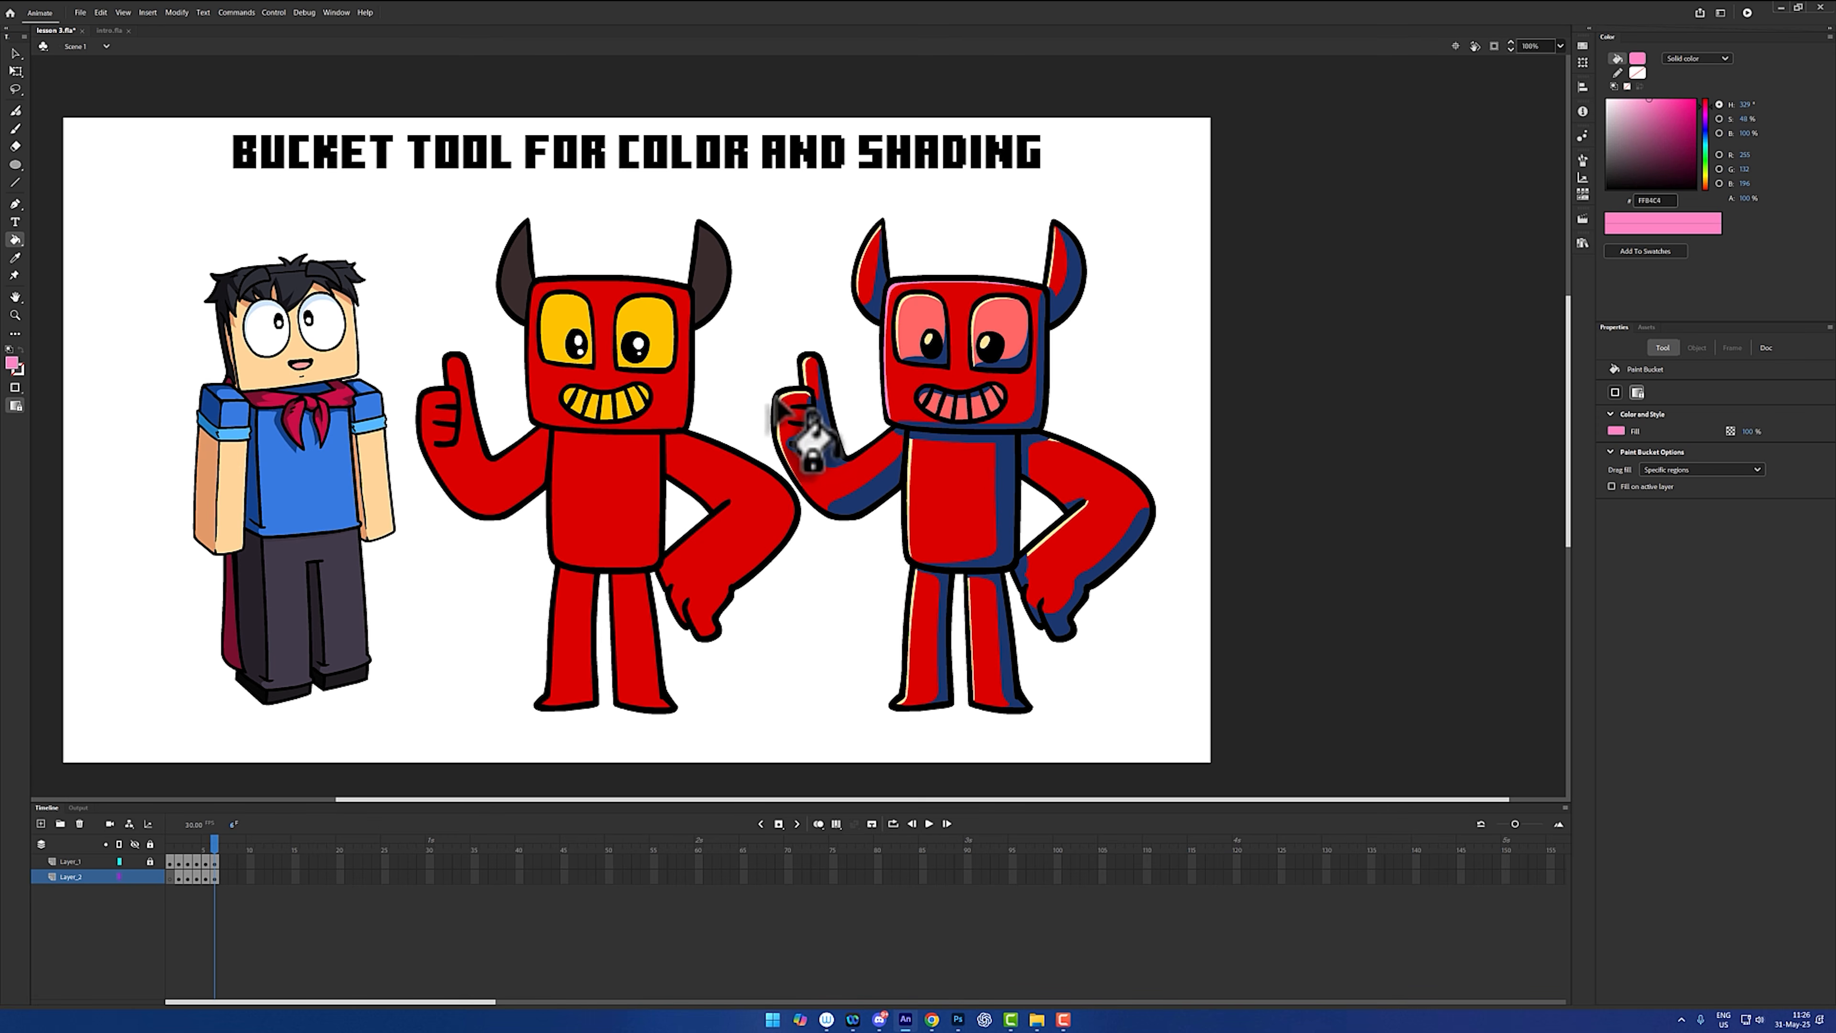
{"action": "left_click", "coordinate": [780, 405]}
{"action": "left_click", "coordinate": [804, 367]}
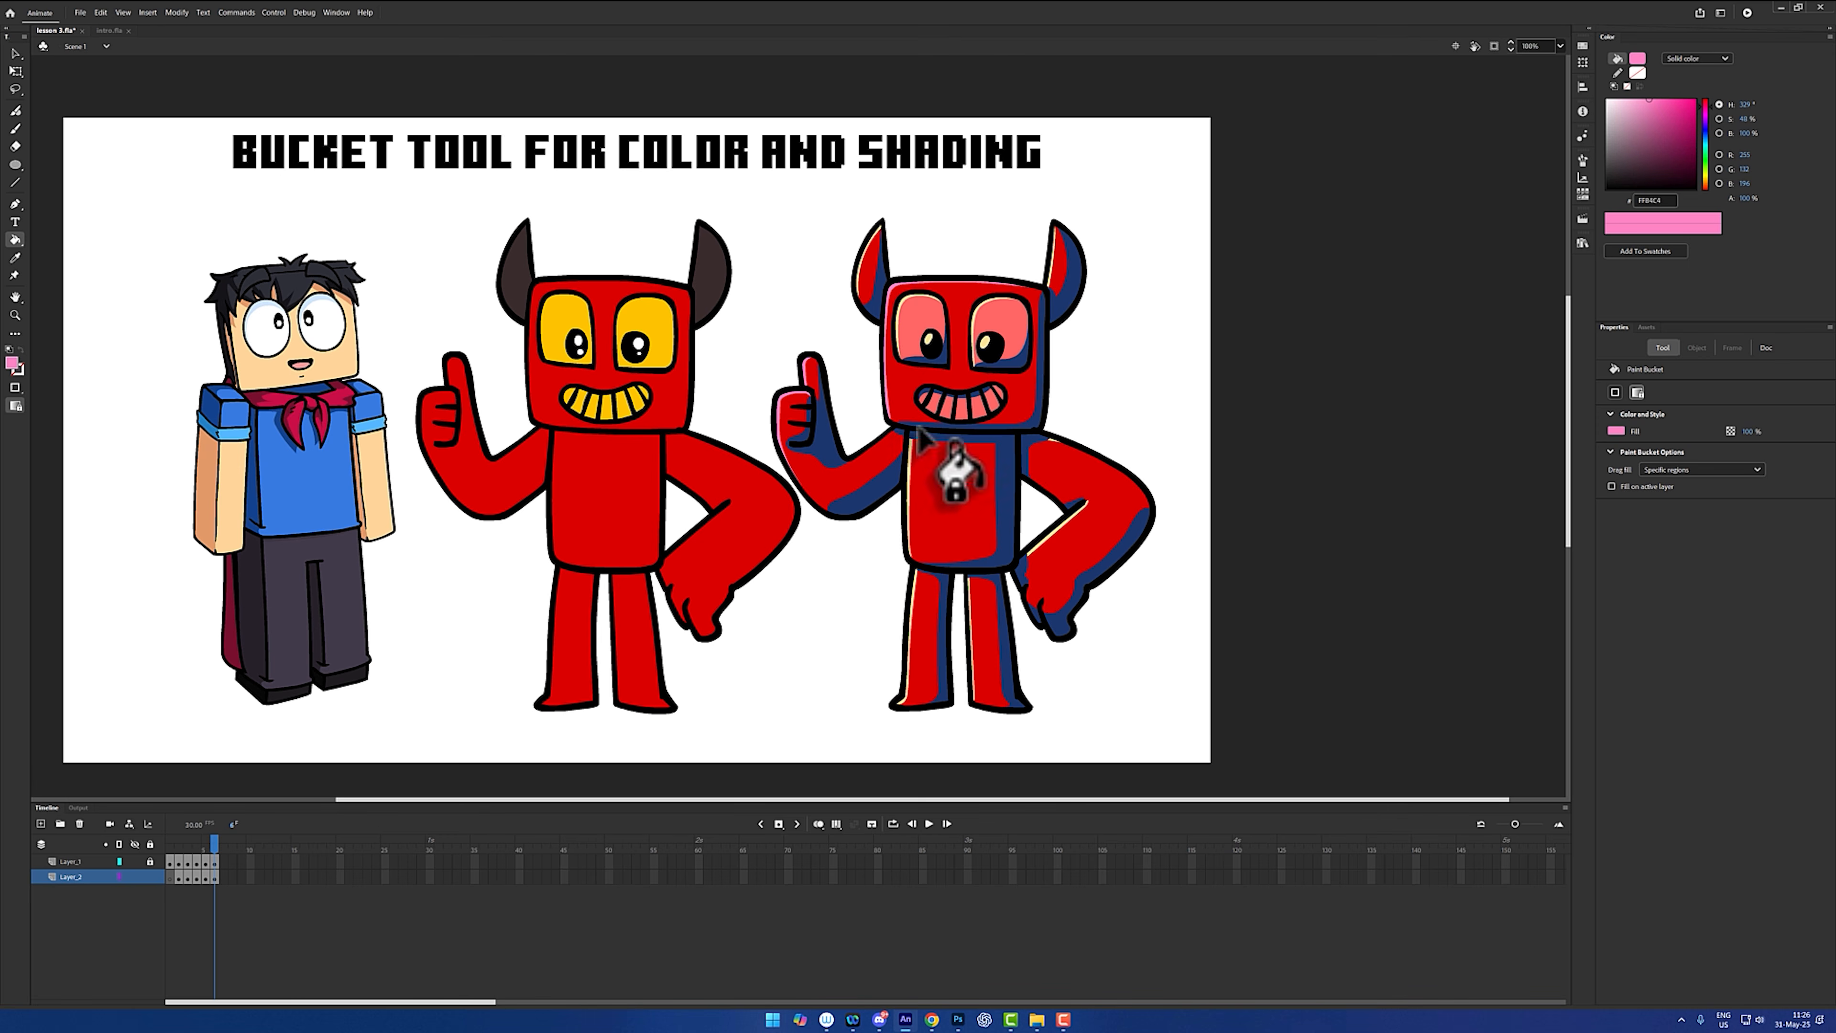
{"action": "left_click", "coordinate": [910, 508]}
{"action": "left_click", "coordinate": [912, 584]}
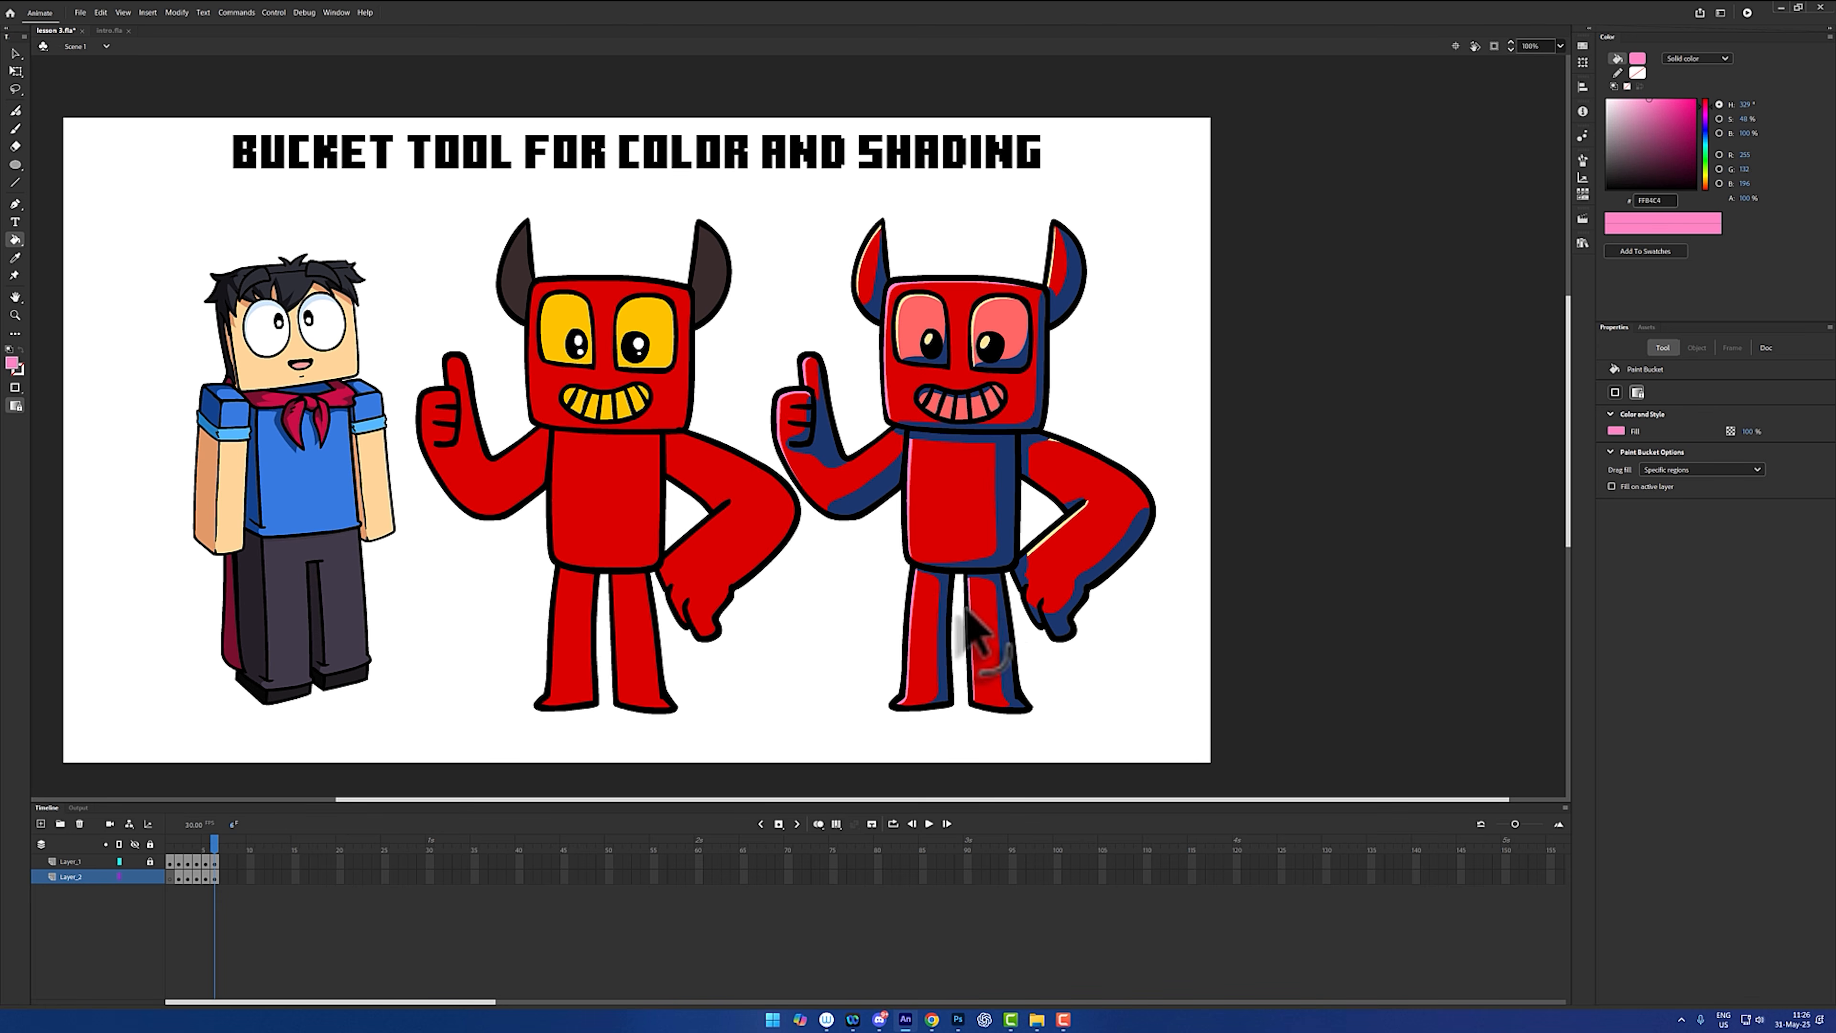
- Undo the stray pink fill on the black outline and fill the remaining leg and bent-forearm highlights with the pink
{"action": "left_click", "coordinate": [1005, 649]}
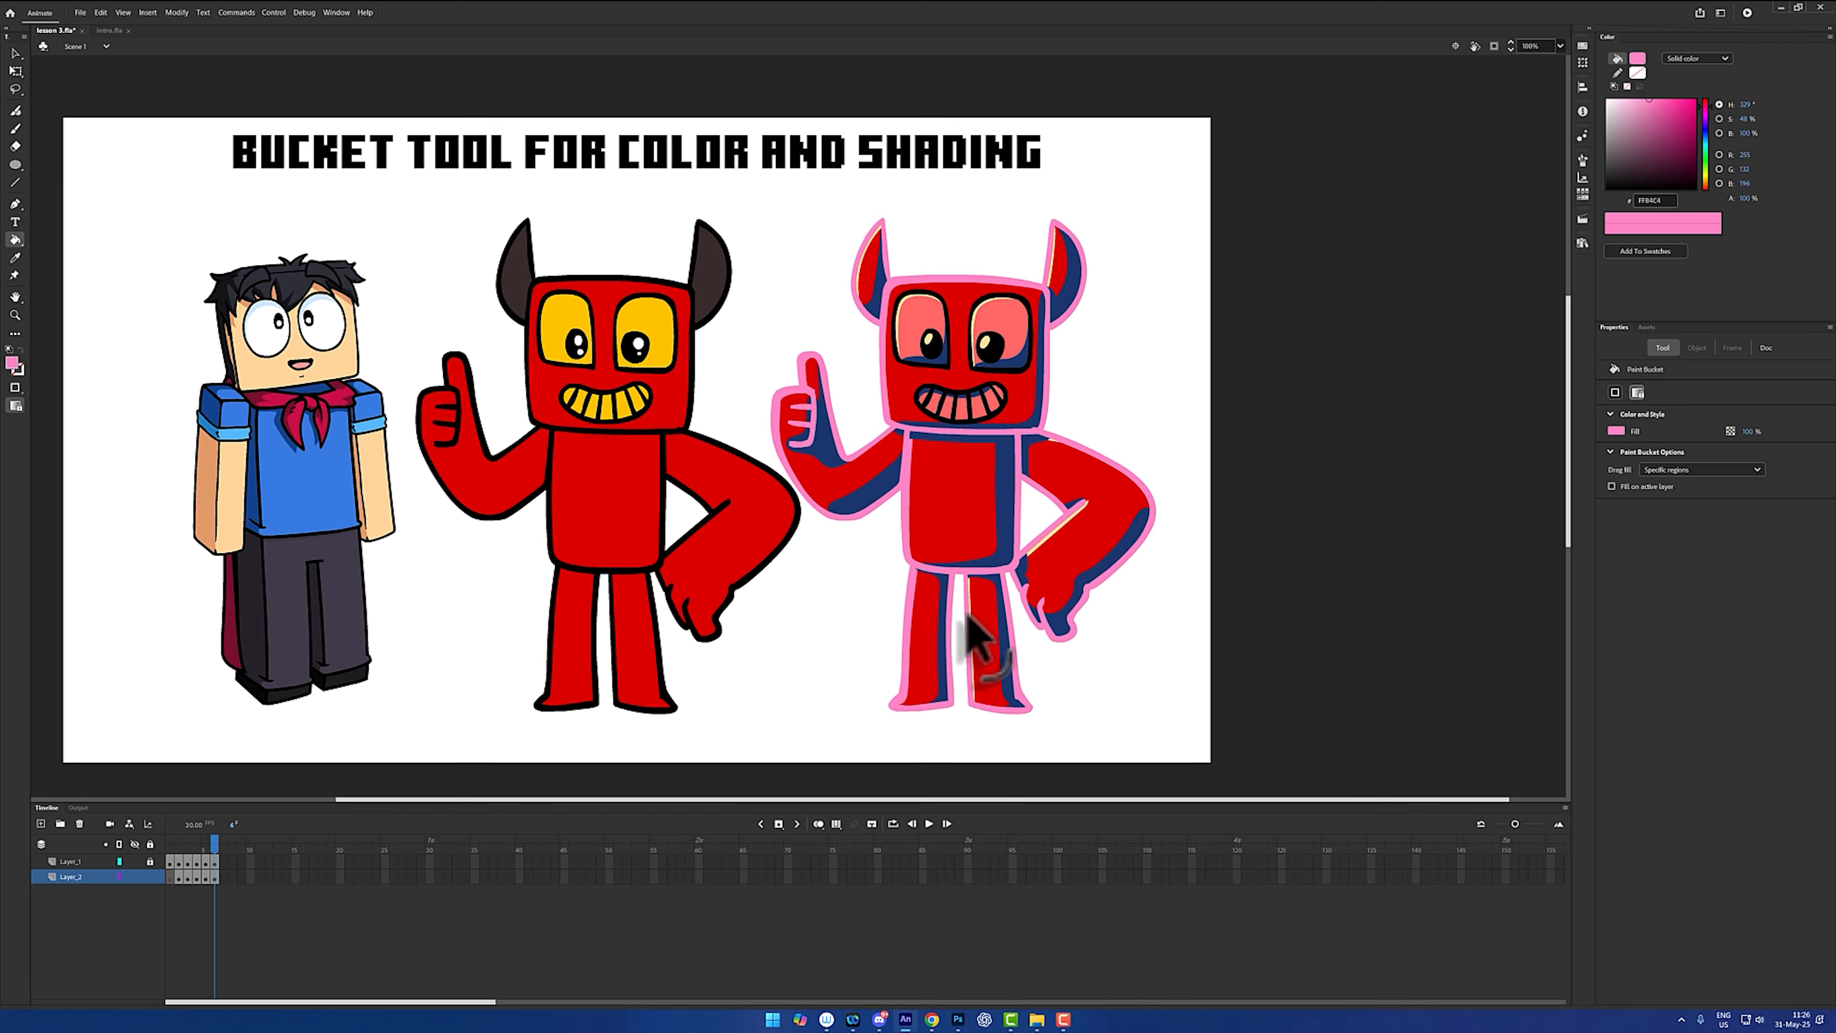
{"action": "key", "text": "ctrl+z"}
{"action": "key", "text": "z"}
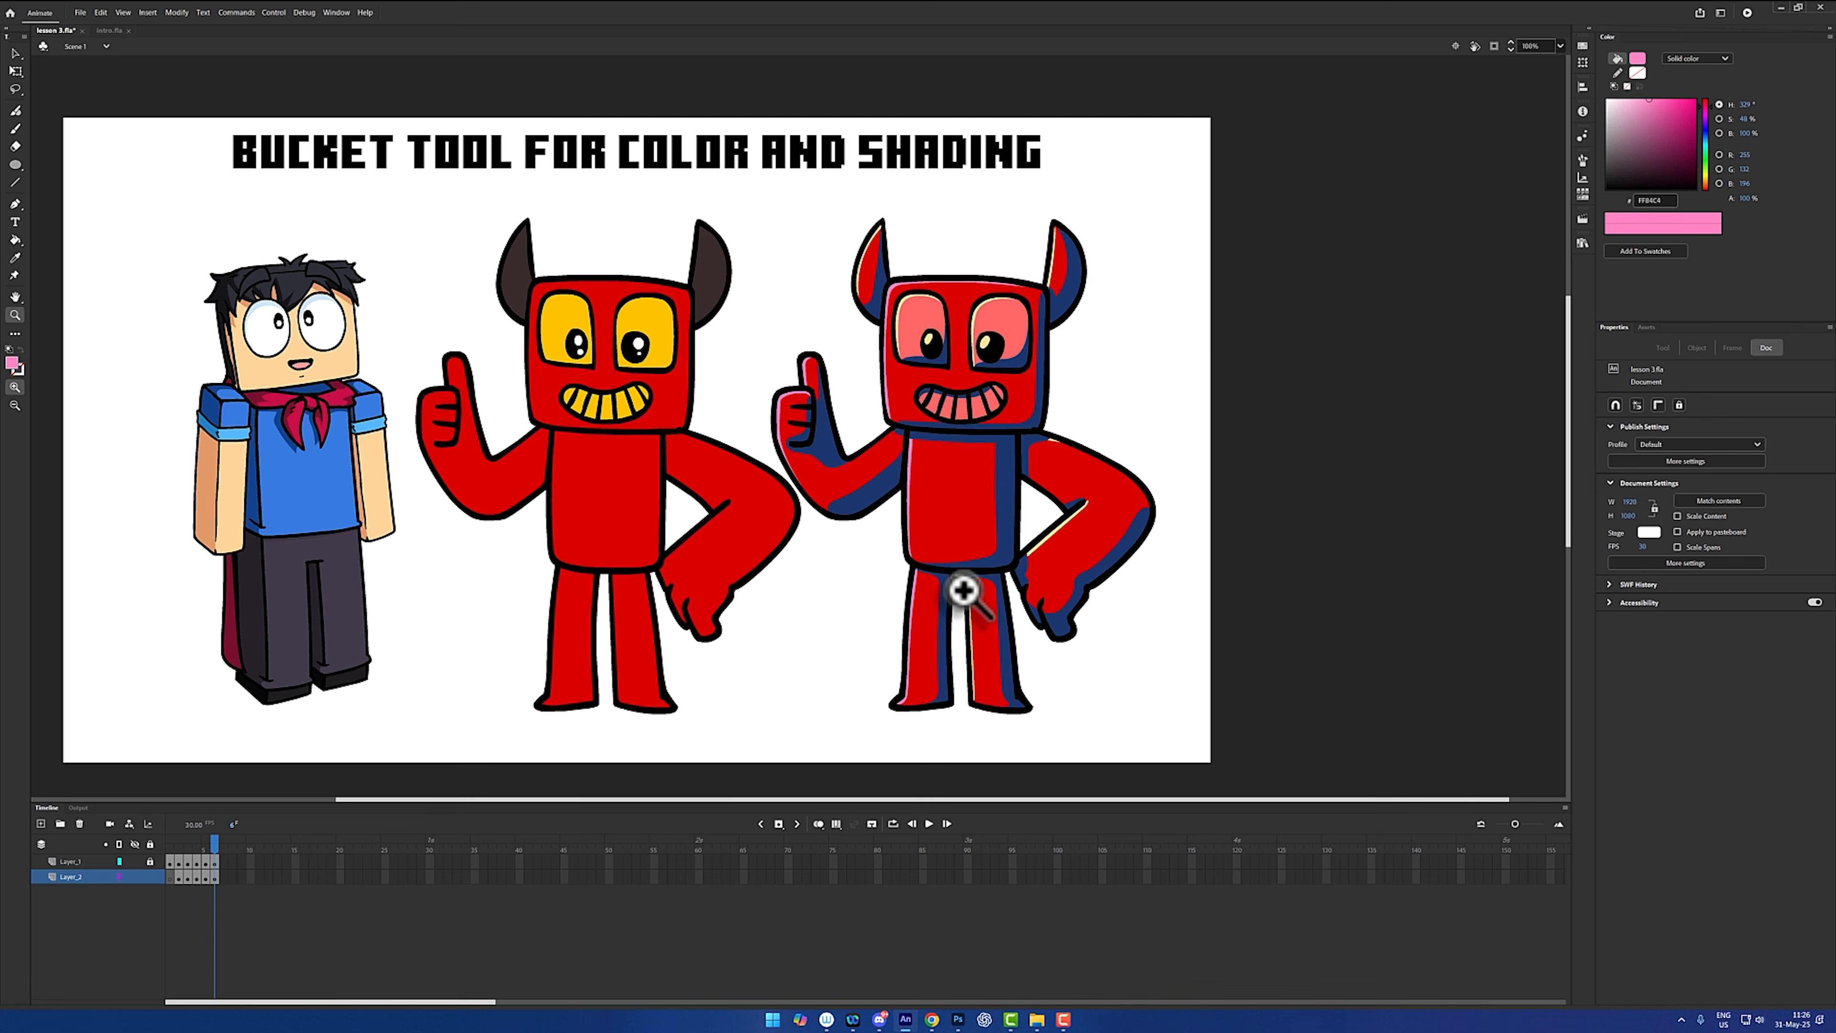
{"action": "left_click", "coordinate": [964, 590]}
{"action": "key", "text": "k"}
{"action": "left_click", "coordinate": [811, 499]}
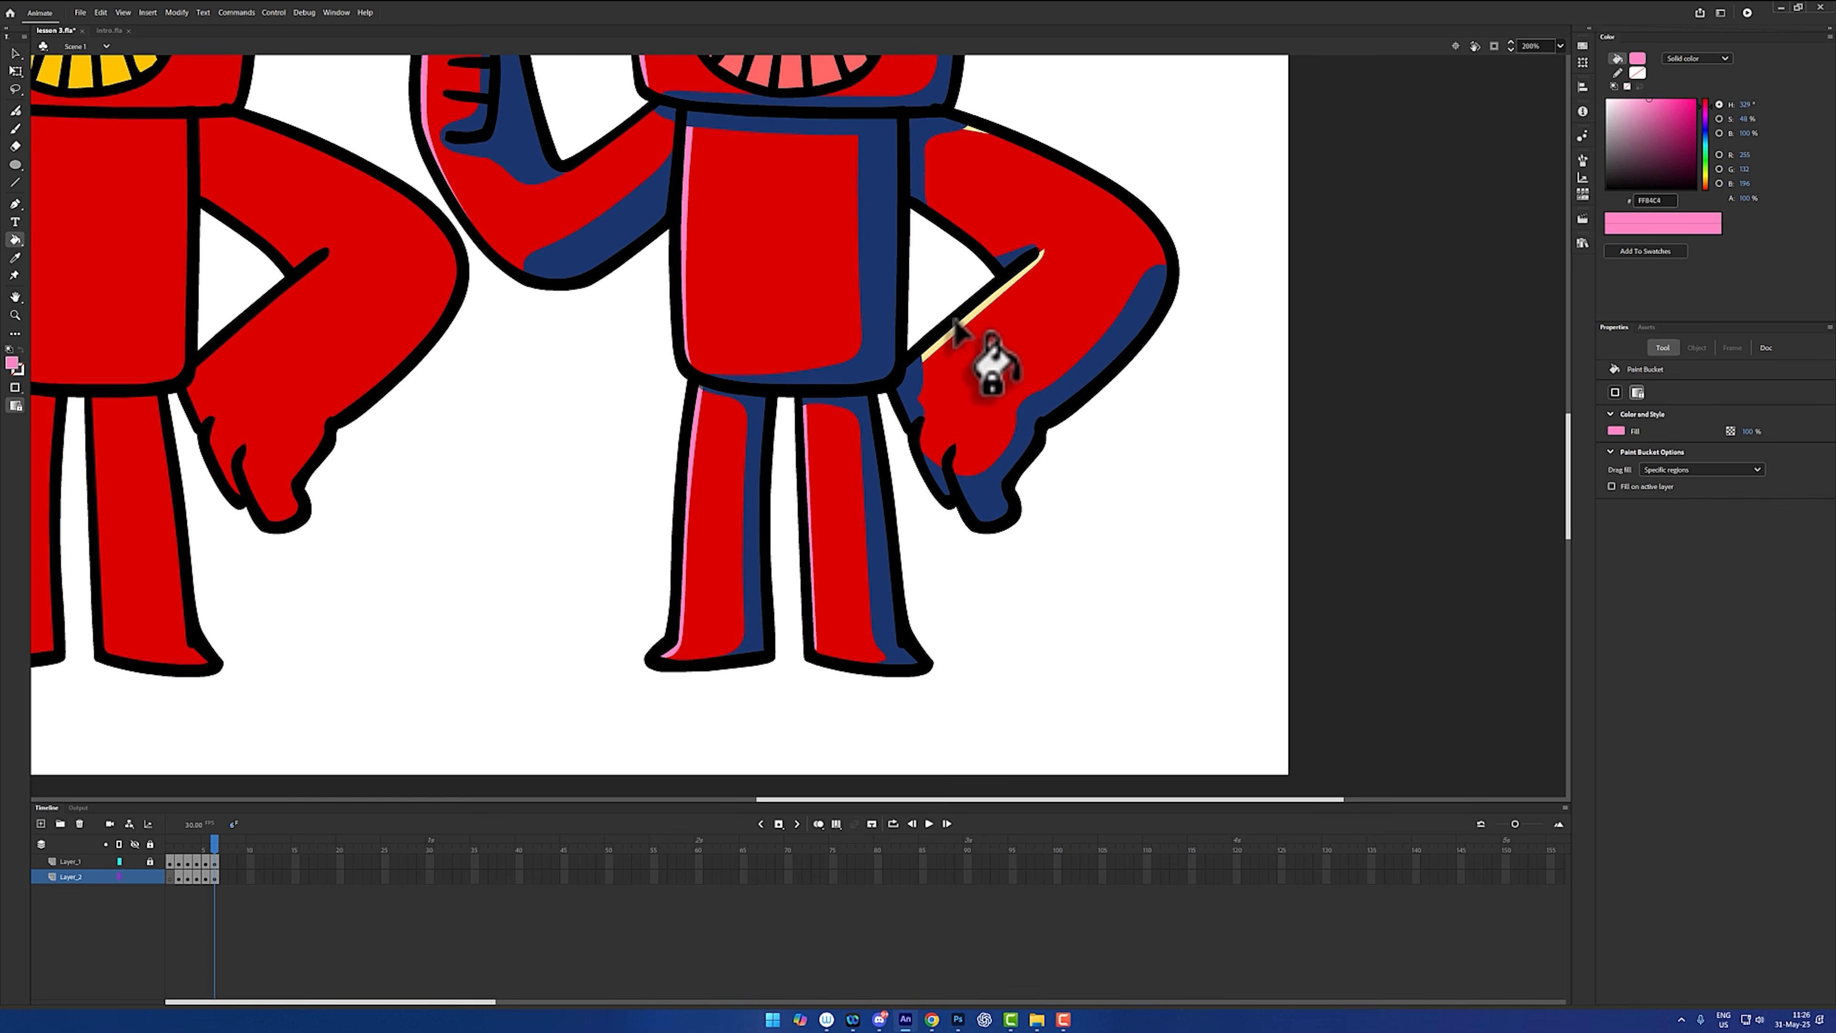
{"action": "left_click", "coordinate": [954, 322]}
{"action": "key", "text": "ctrl+z"}
{"action": "left_click", "coordinate": [960, 324]}
- Sample the body red, turn it into a dark magenta, and fill the blue shadows on the torso and bent arm
{"action": "left_click_drag", "start_coordinate": [939, 194], "coordinate": [889, 683]}
{"action": "mouse_move", "coordinate": [781, 622]}
{"action": "left_mouse_down"}
{"action": "mouse_move", "coordinate": [969, 343]}
{"action": "mouse_move", "coordinate": [1152, 328]}
{"action": "left_mouse_up"}
{"action": "key", "text": "i"}
{"action": "left_click", "coordinate": [1059, 388]}
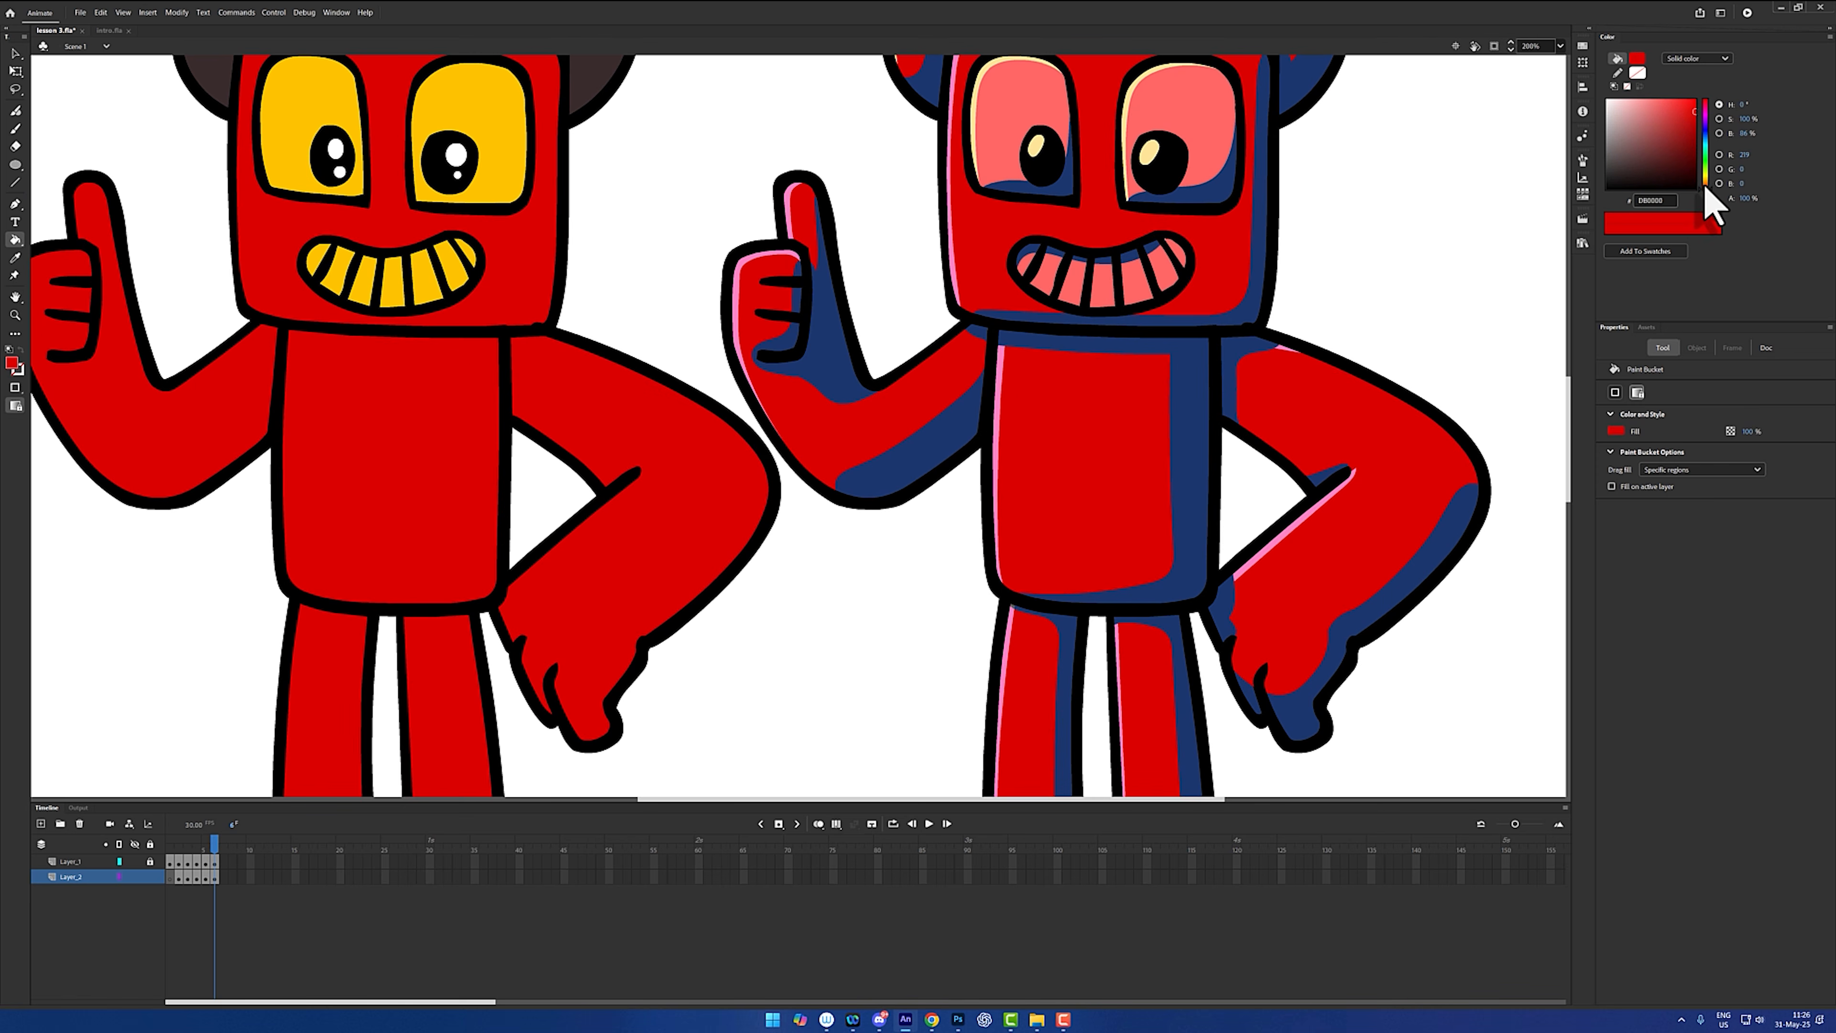
{"action": "left_click", "coordinate": [1706, 106]}
{"action": "left_click_drag", "start_coordinate": [1692, 116], "coordinate": [1682, 143]}
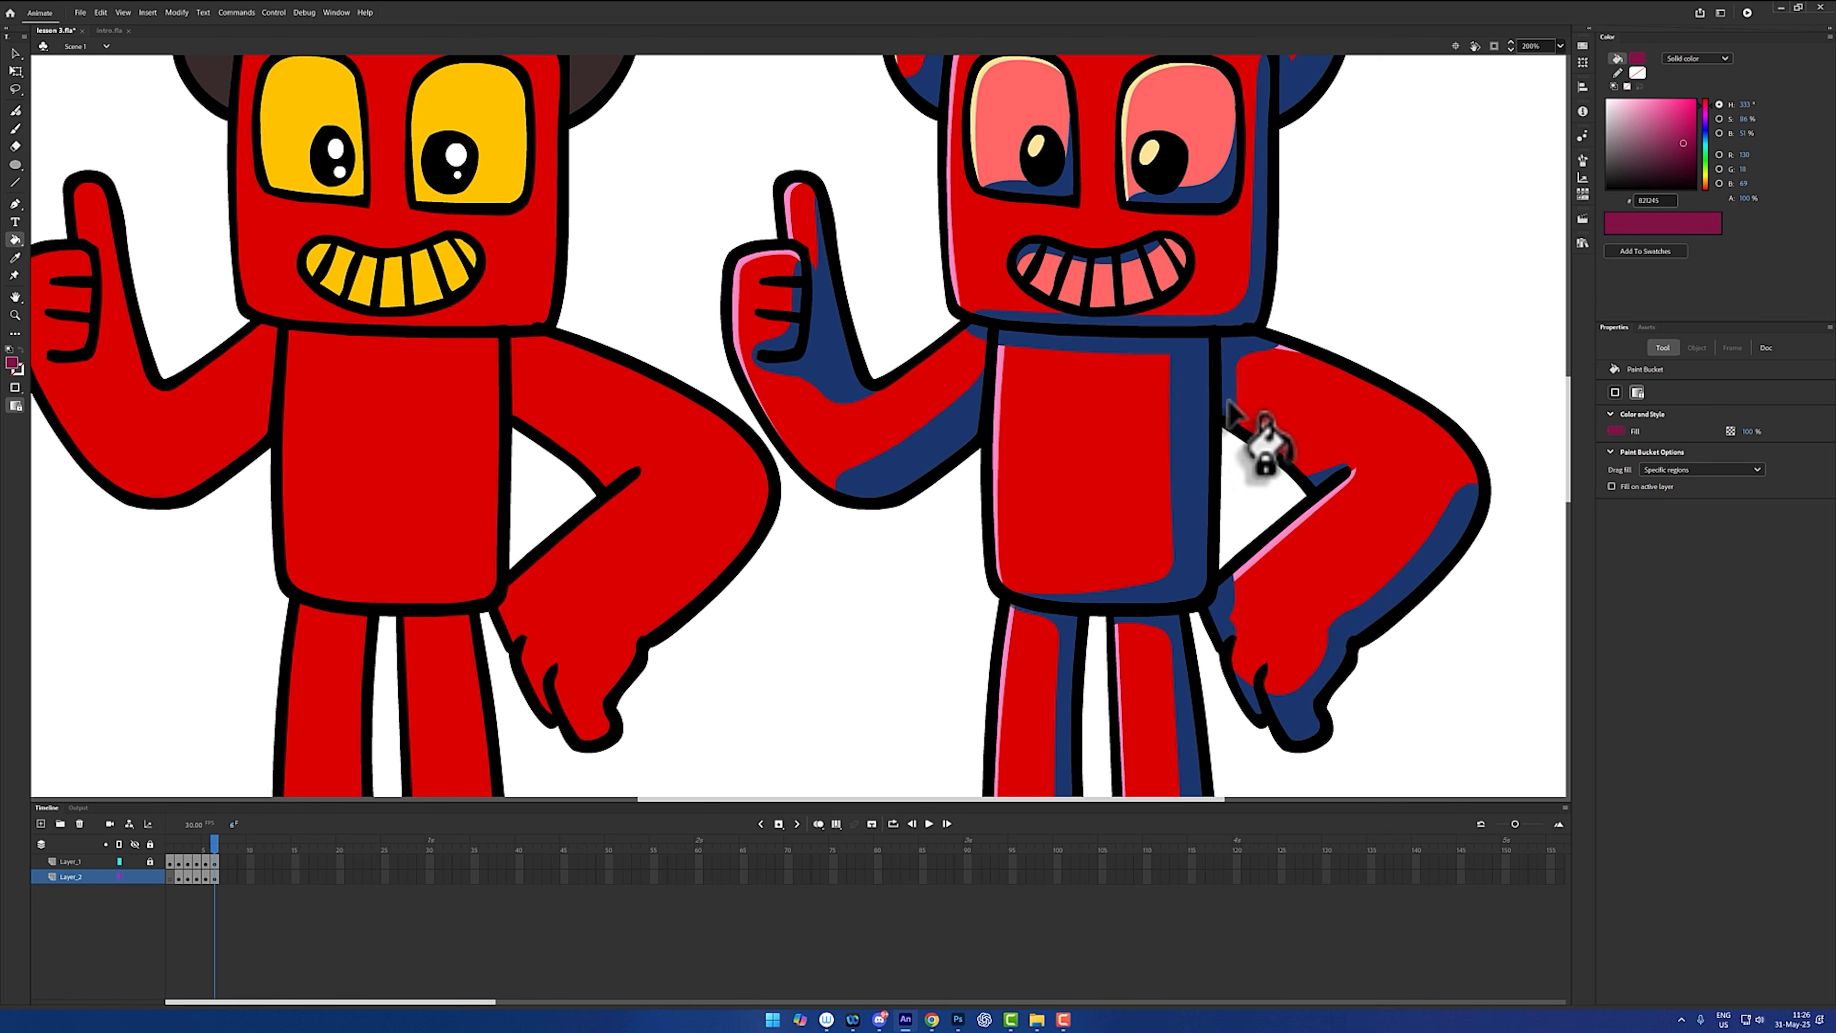
{"action": "left_click", "coordinate": [1197, 452]}
{"action": "left_click", "coordinate": [1282, 706]}
{"action": "left_click", "coordinate": [1241, 684]}
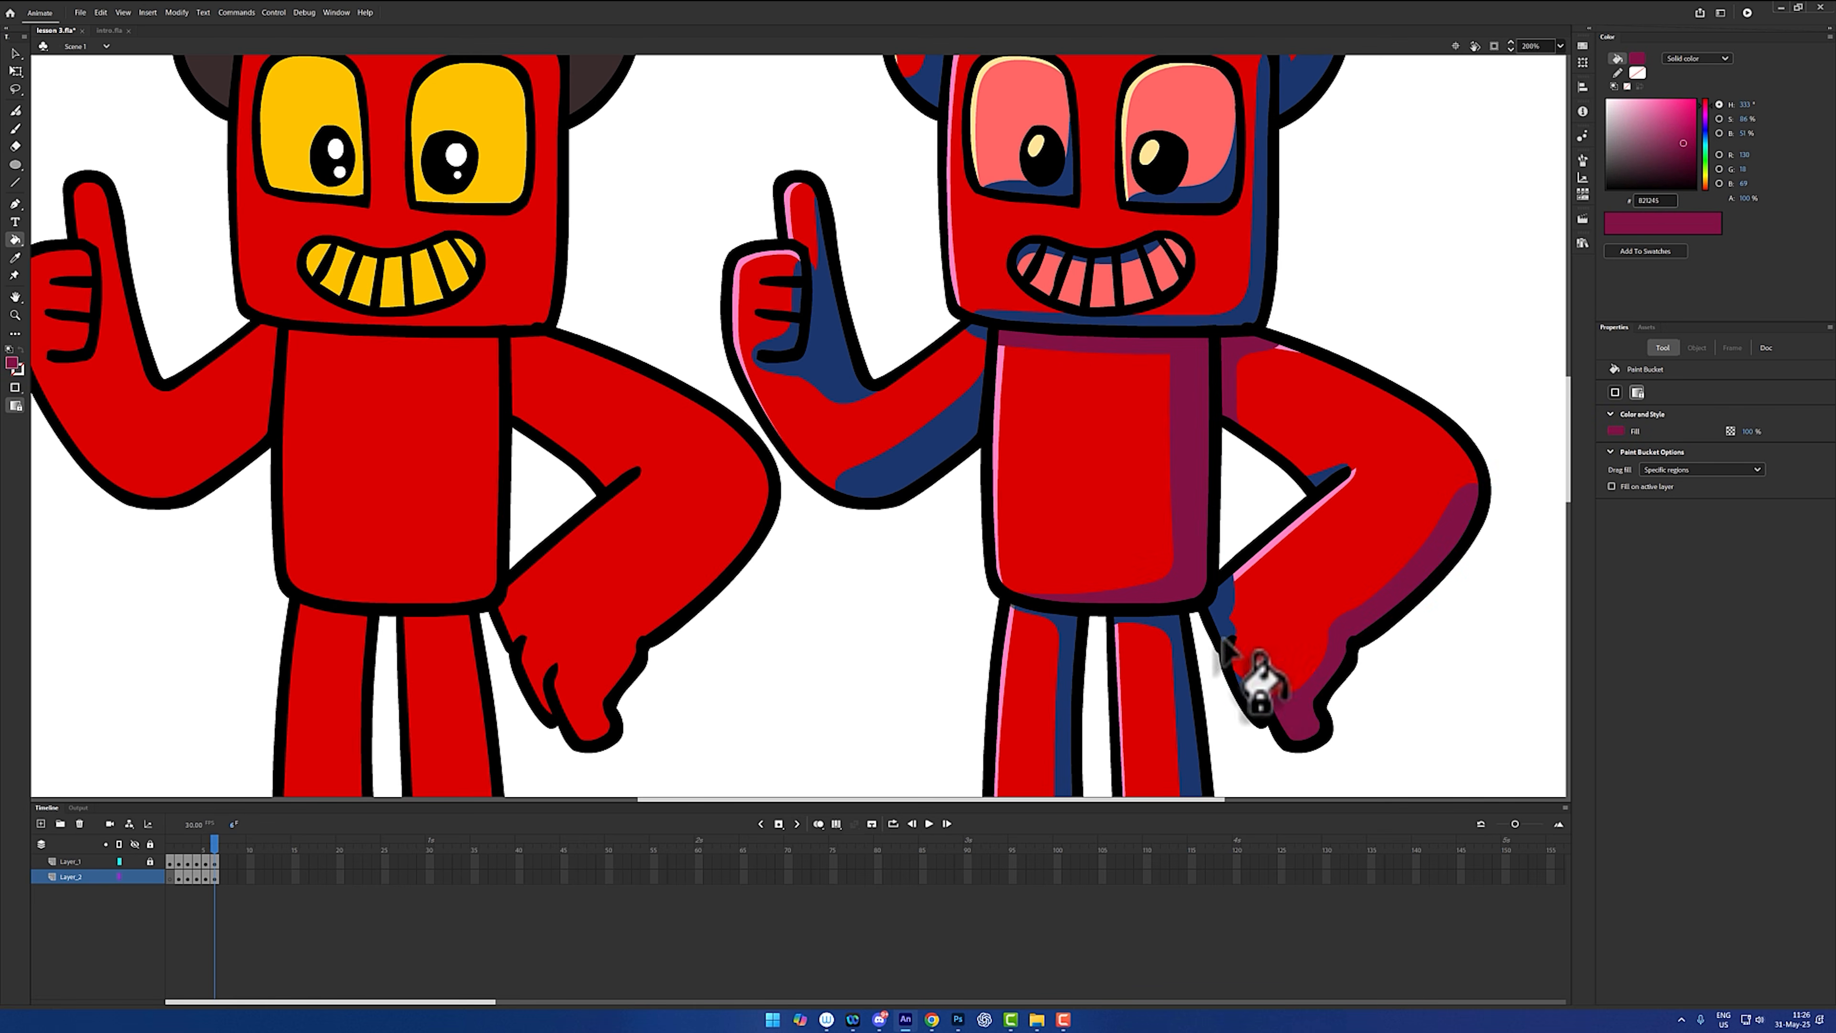
- Fill the blue shadows of the hand on the hip, legs, raised arm and head with the dark magenta
{"action": "left_click", "coordinate": [1224, 623]}
{"action": "left_click", "coordinate": [1162, 620]}
{"action": "left_click", "coordinate": [1068, 621]}
{"action": "left_click", "coordinate": [797, 277]}
{"action": "left_click", "coordinate": [795, 367]}
{"action": "left_click", "coordinate": [942, 421]}
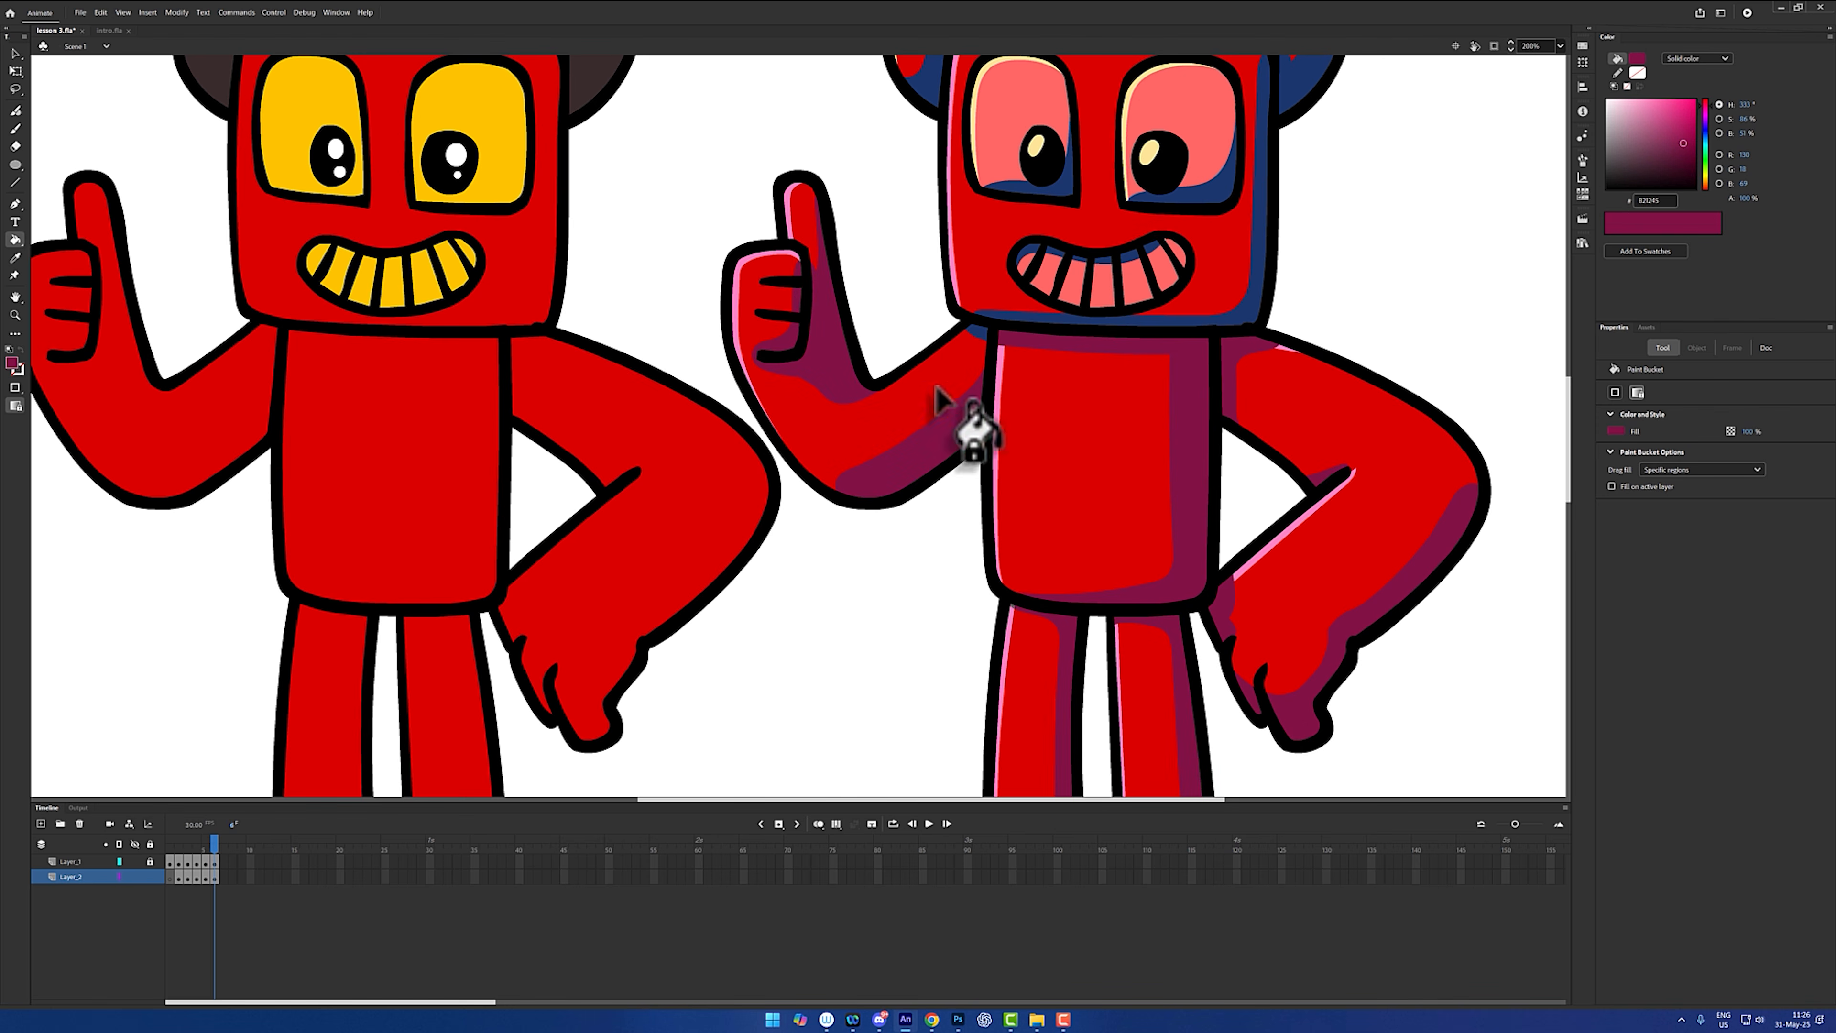
{"action": "left_click", "coordinate": [974, 333]}
{"action": "left_click", "coordinate": [1012, 316]}
- Sample the pink highlight, change its hue to peach (FFAF84), and refill the head, arm, torso and leg highlights
{"action": "left_click_drag", "start_coordinate": [1160, 240], "coordinate": [1065, 360]}
{"action": "key", "text": "i"}
{"action": "left_click", "coordinate": [850, 365]}
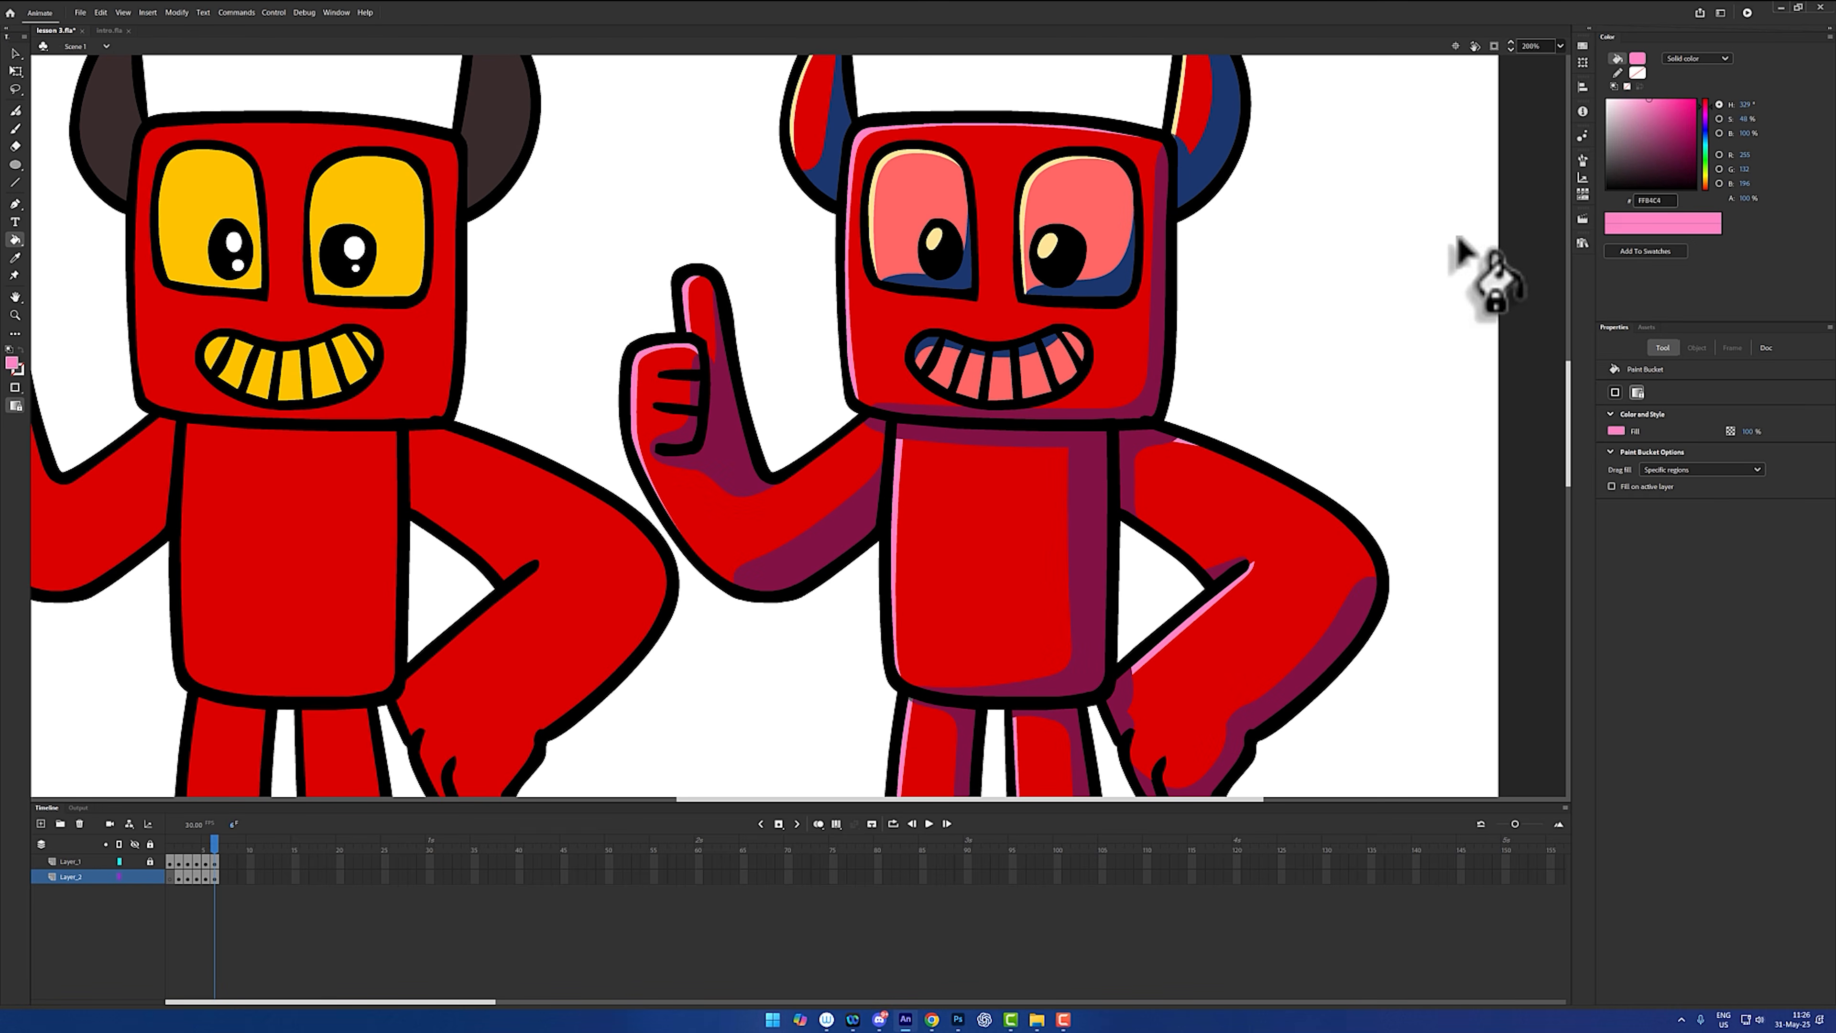
{"action": "left_click", "coordinate": [1705, 185]}
{"action": "left_click_drag", "start_coordinate": [1707, 185], "coordinate": [1706, 184]}
{"action": "left_click", "coordinate": [846, 355]}
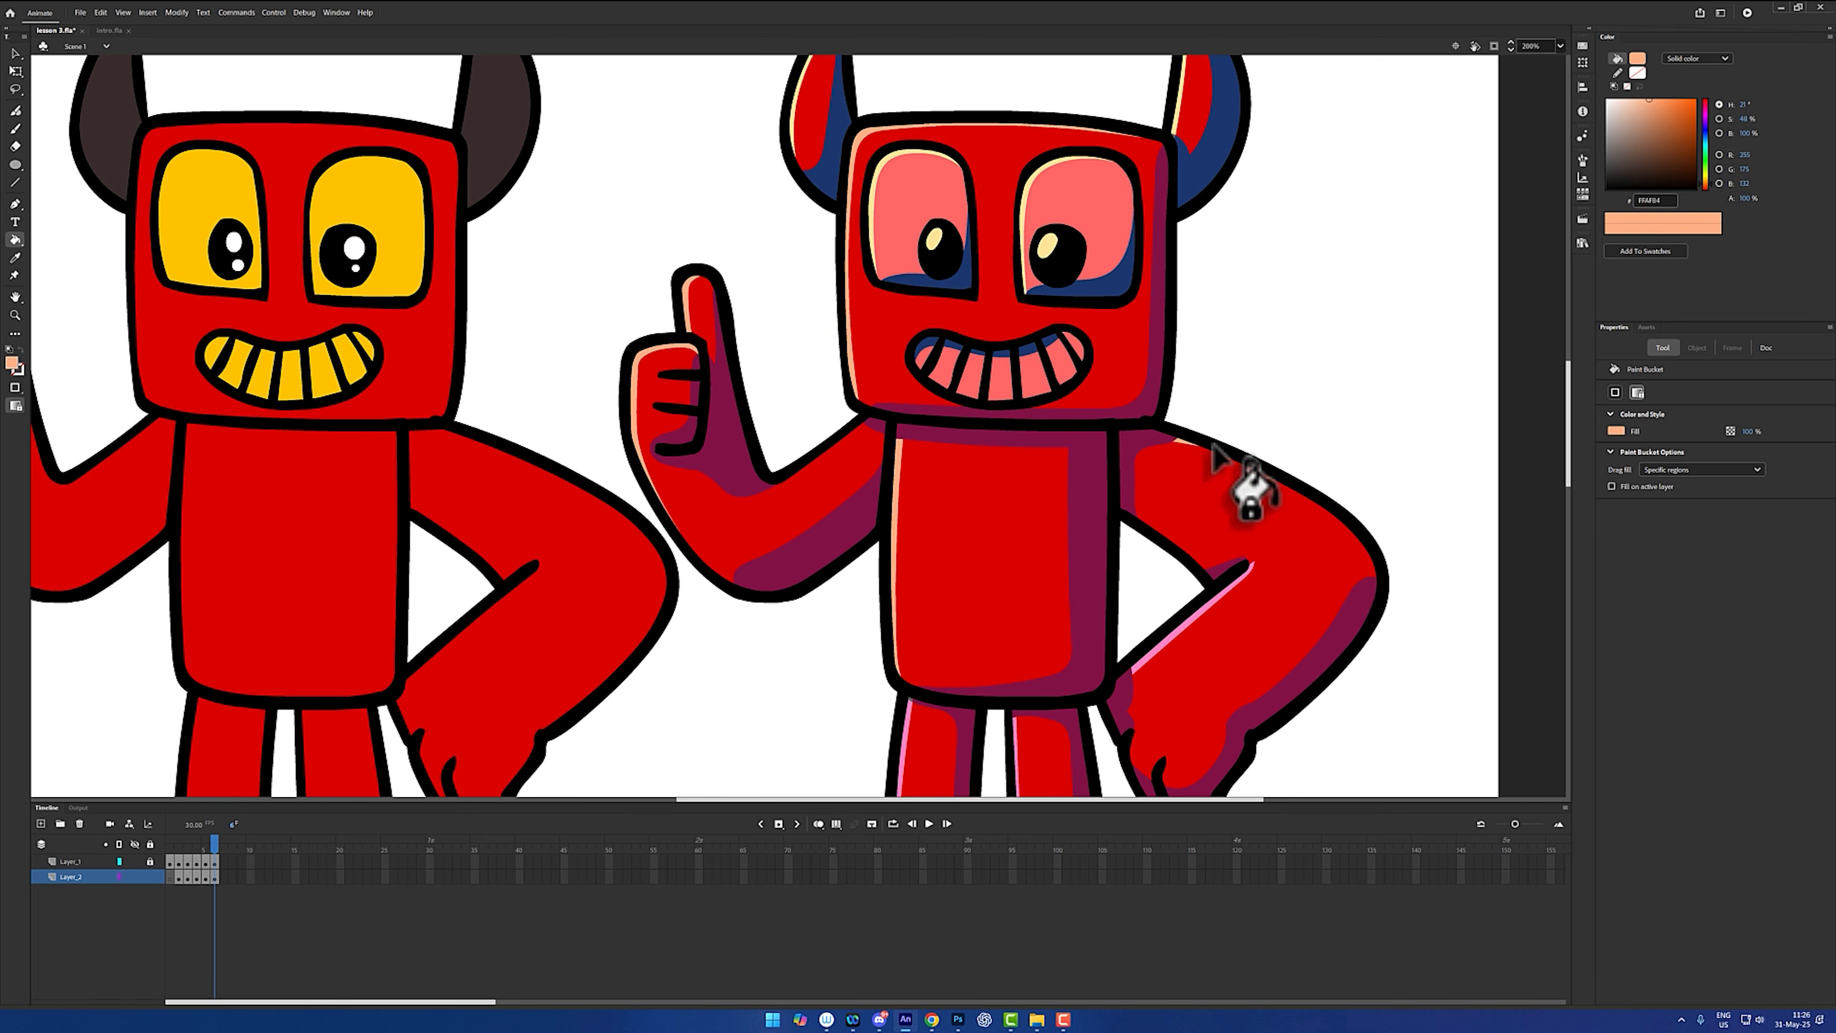
{"action": "left_click", "coordinate": [1192, 623]}
{"action": "left_click_drag", "start_coordinate": [1107, 618], "coordinate": [1175, 360]}
{"action": "left_click_drag", "start_coordinate": [967, 579], "coordinate": [1090, 578]}
{"action": "left_click_drag", "start_coordinate": [1312, 278], "coordinate": [1207, 555]}
{"action": "left_click_drag", "start_coordinate": [1236, 436], "coordinate": [1220, 481]}
- Sample the flat character's eye yellow (FFC400) and fill the mid-tone areas of both eyes and the teeth
{"action": "key", "text": "i"}
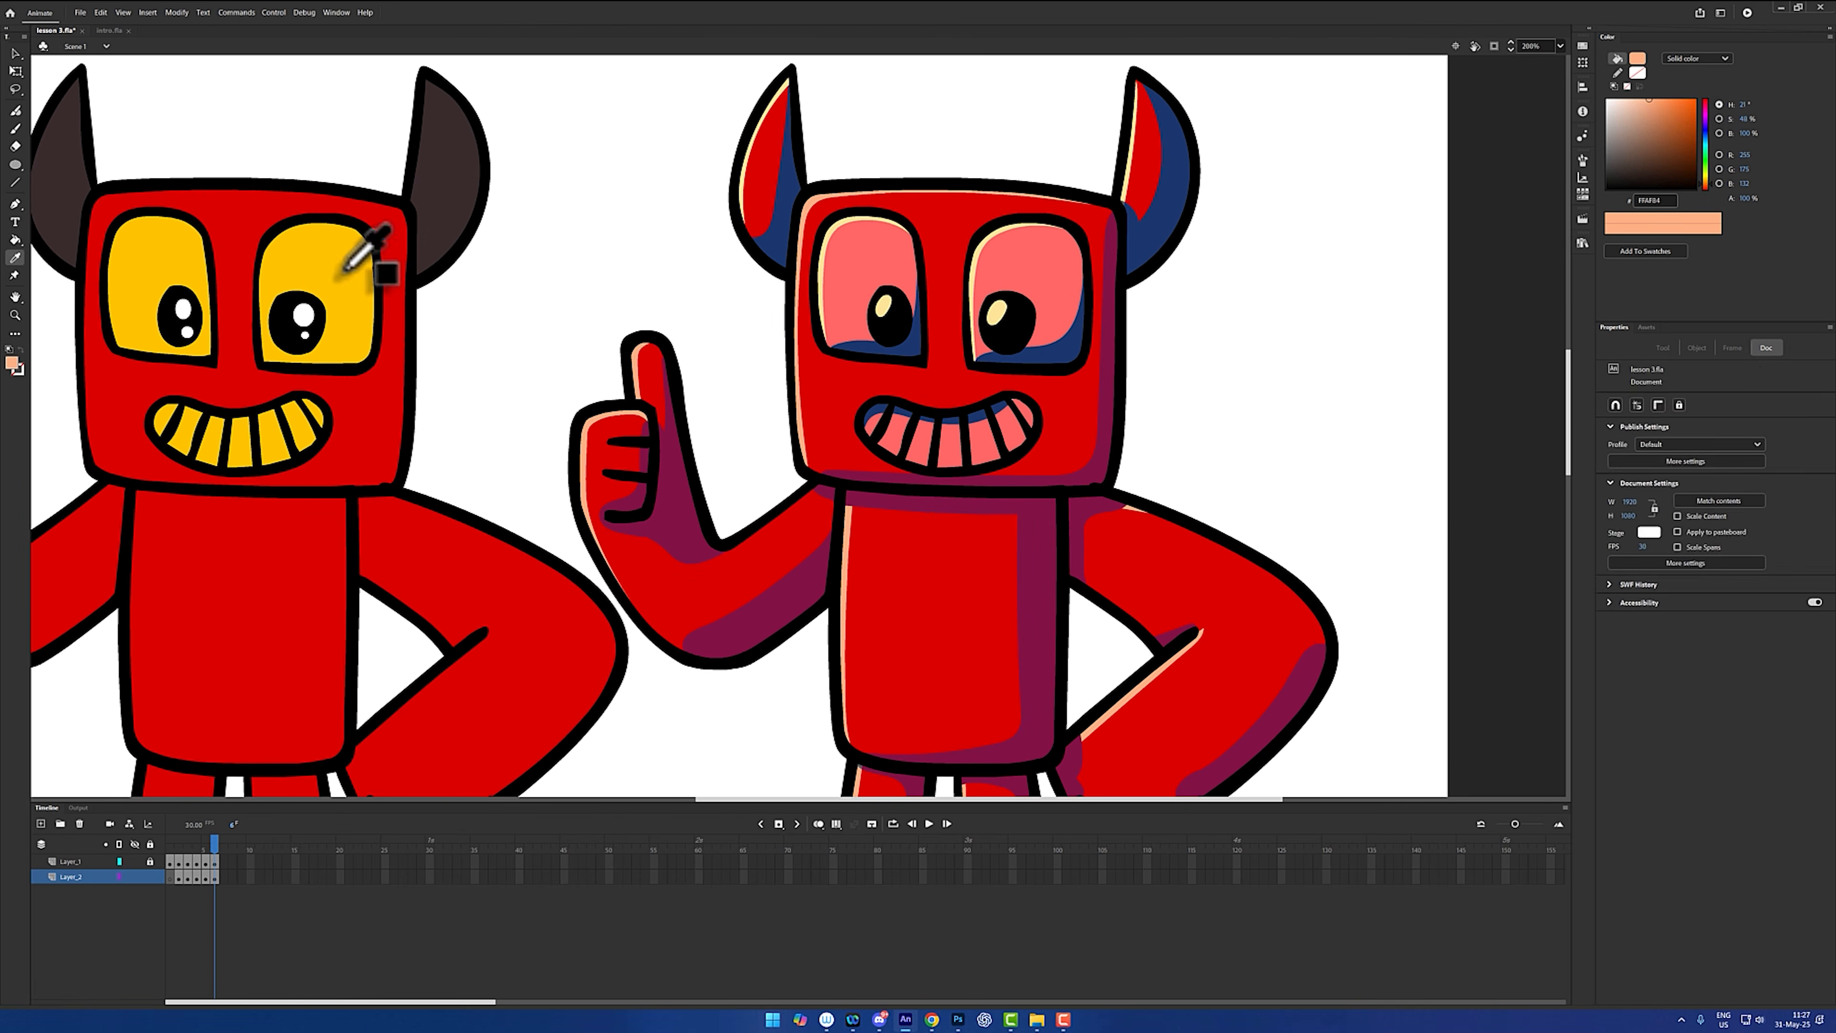
{"action": "left_click", "coordinate": [347, 286]}
{"action": "left_click", "coordinate": [893, 262]}
{"action": "left_click", "coordinate": [1033, 275]}
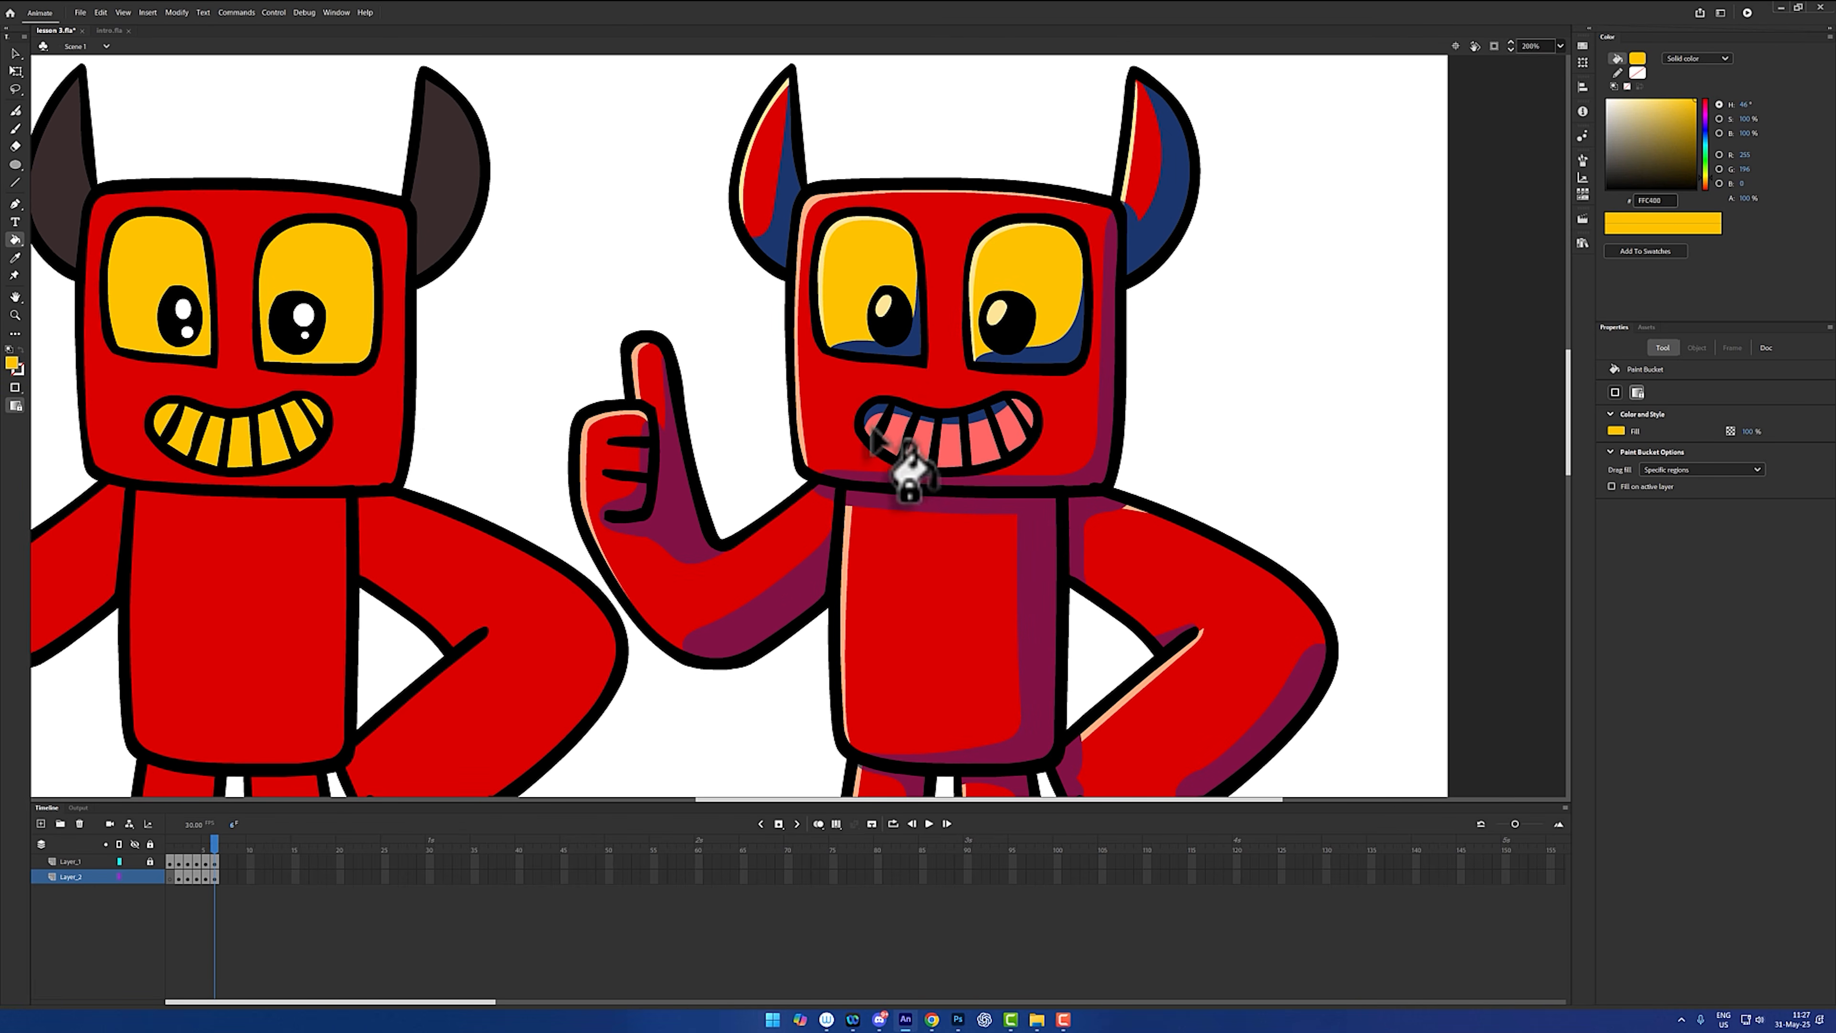
{"action": "left_click", "coordinate": [876, 426]}
{"action": "left_click_drag", "start_coordinate": [878, 433], "coordinate": [1016, 428]}
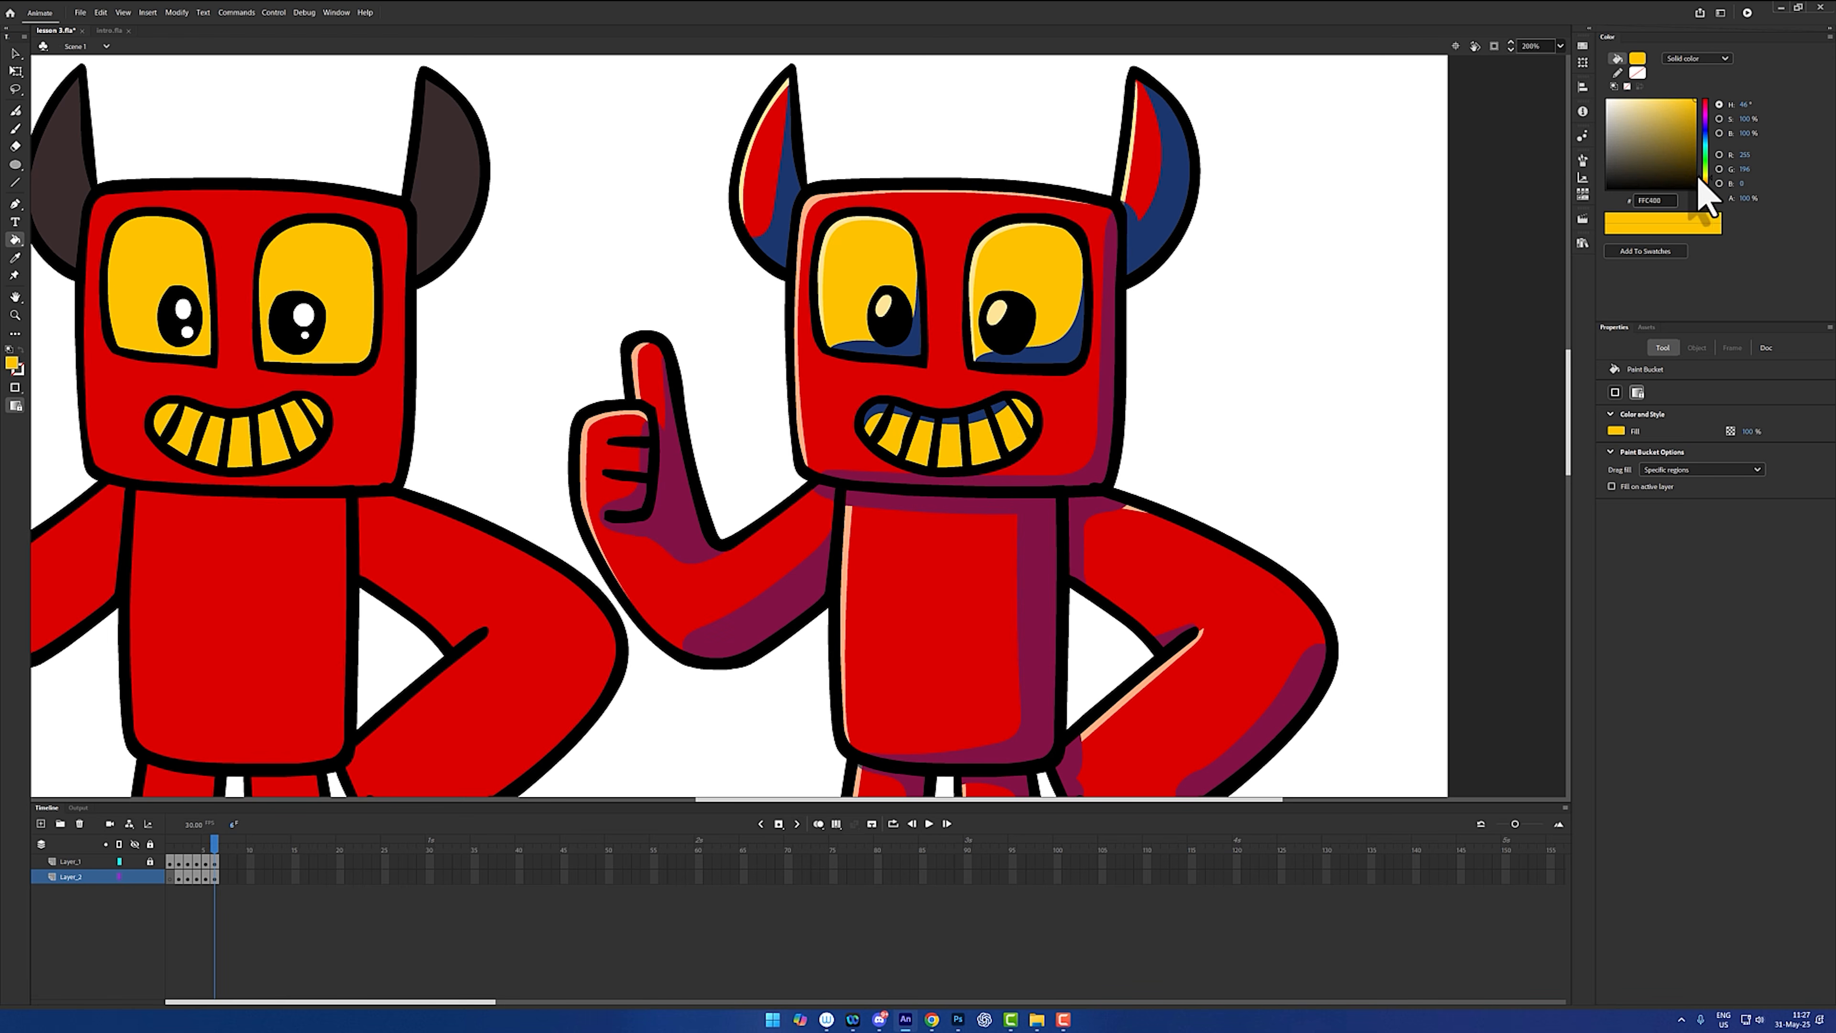
- Shift the yellow to a darker orange and fill the blue shadows in both eyes and along the teeth
{"action": "left_click_drag", "start_coordinate": [1704, 179], "coordinate": [1709, 186]}
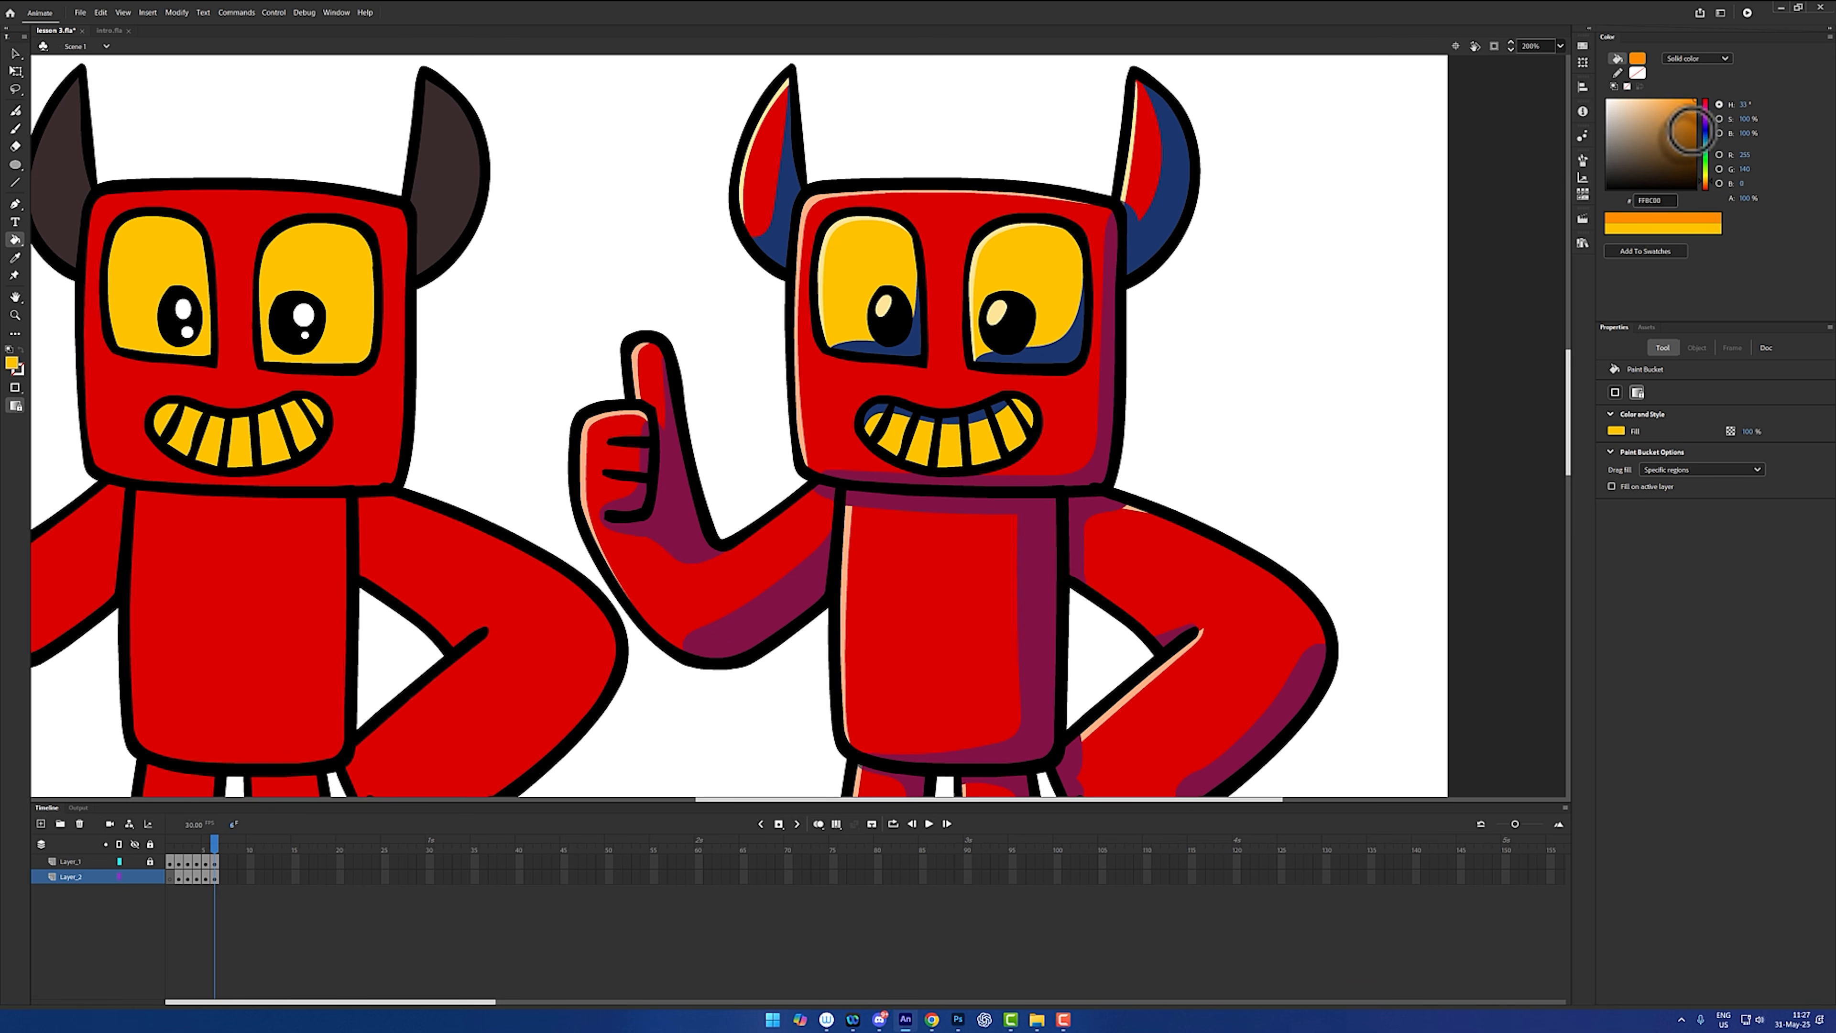
{"action": "left_click_drag", "start_coordinate": [1691, 104], "coordinate": [1694, 113]}
{"action": "left_click", "coordinate": [1043, 351]}
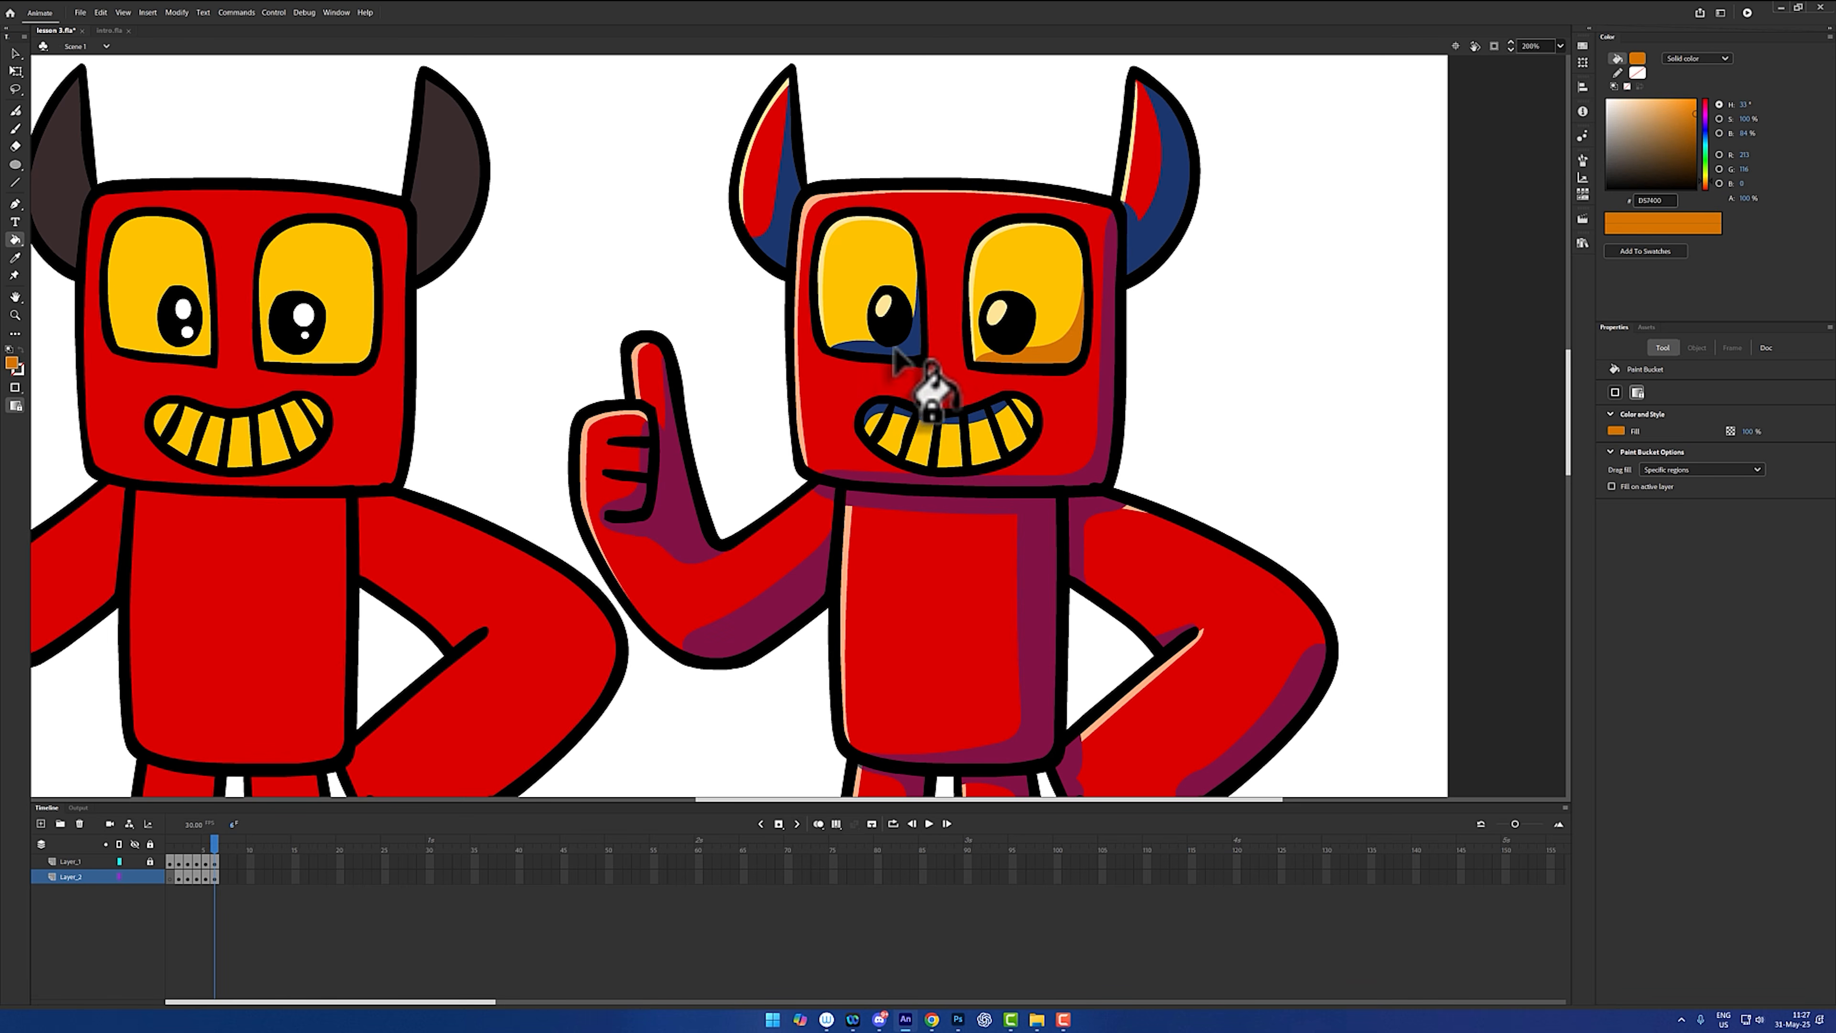
{"action": "left_click", "coordinate": [896, 351]}
{"action": "left_click_drag", "start_coordinate": [875, 409], "coordinate": [999, 404]}
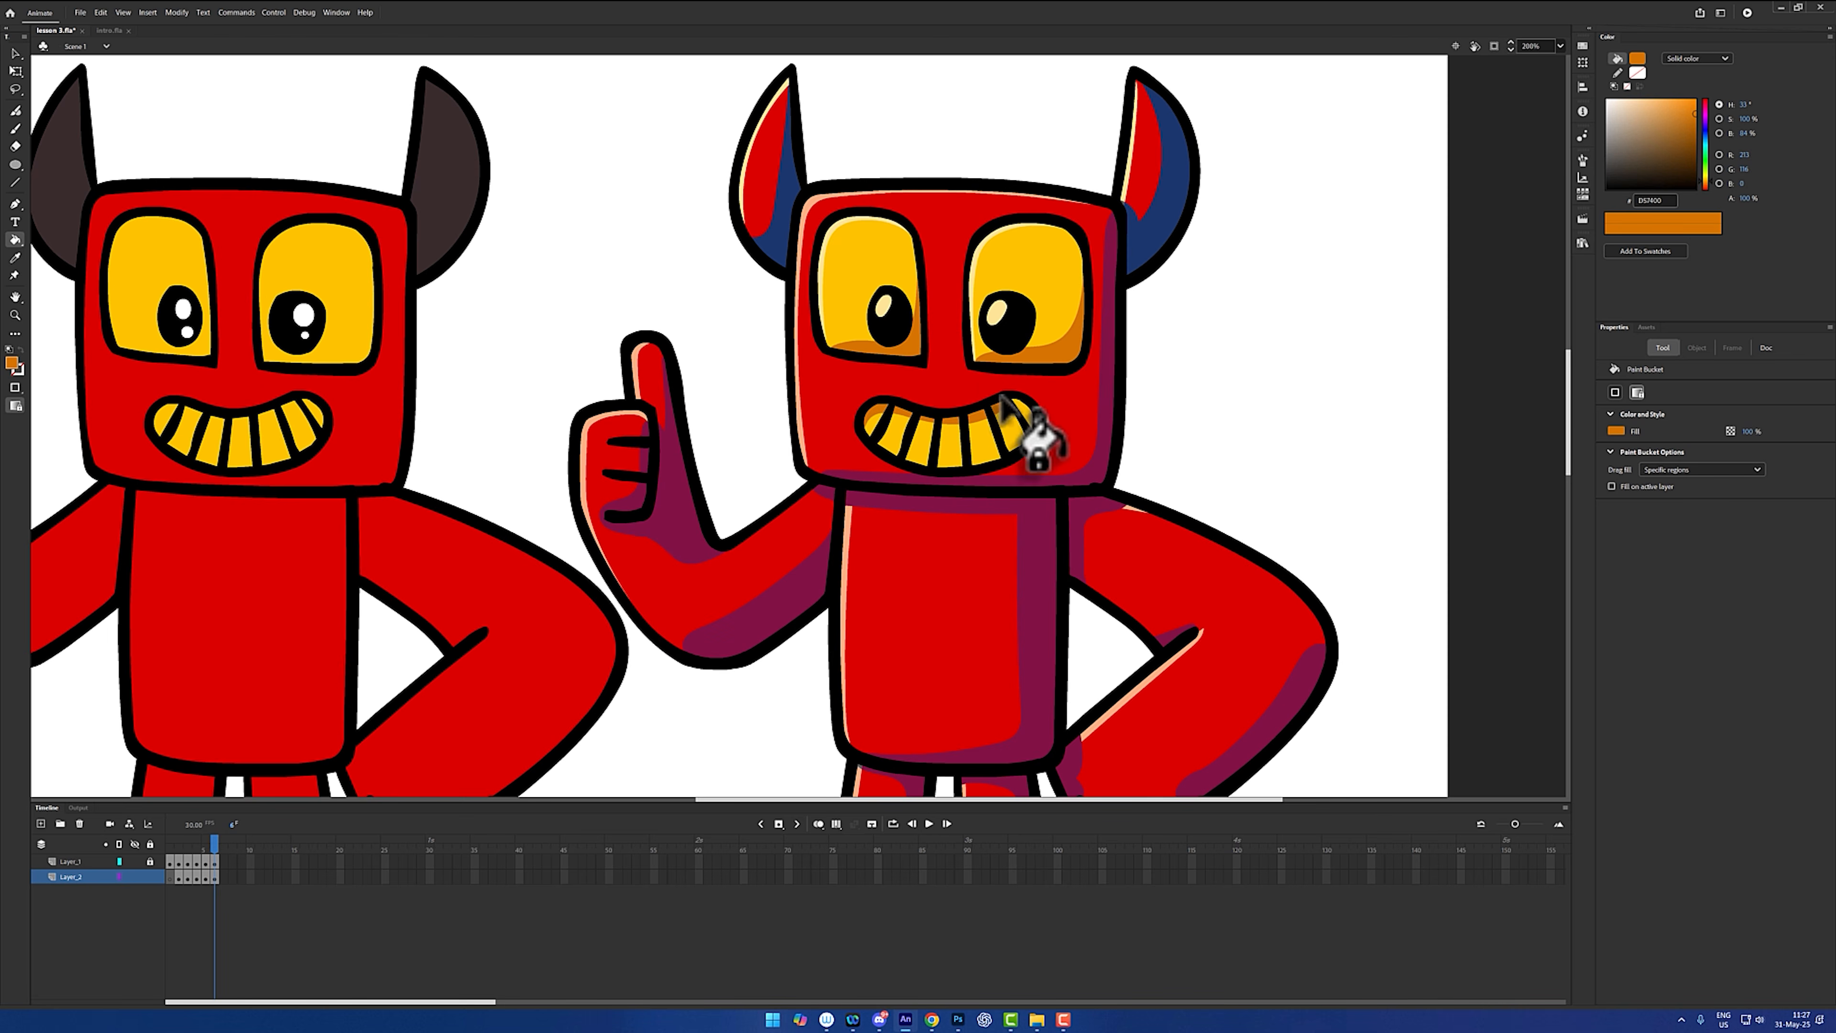
- Sample the eye yellow again, lighten it to pale yellow (FFEFBE), and fill the eye highlights
{"action": "key", "text": "i"}
{"action": "left_click", "coordinate": [1000, 264]}
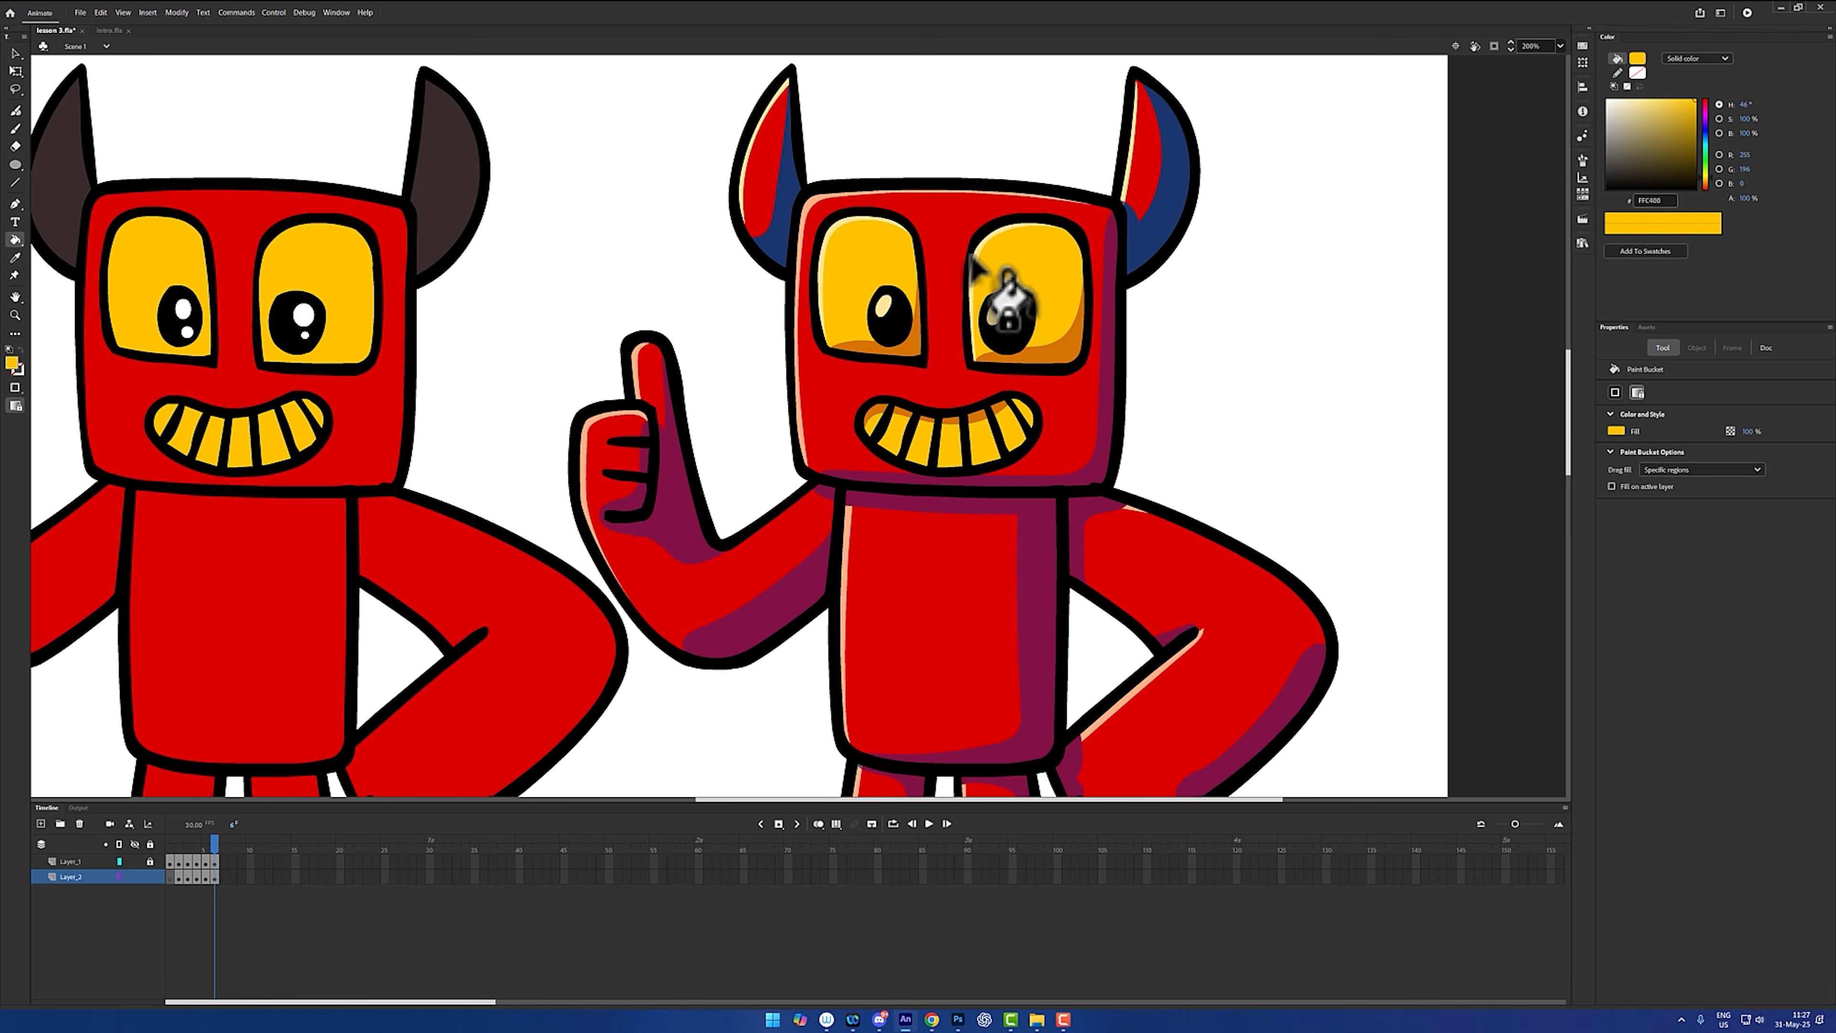
{"action": "left_click_drag", "start_coordinate": [1633, 104], "coordinate": [1628, 85]}
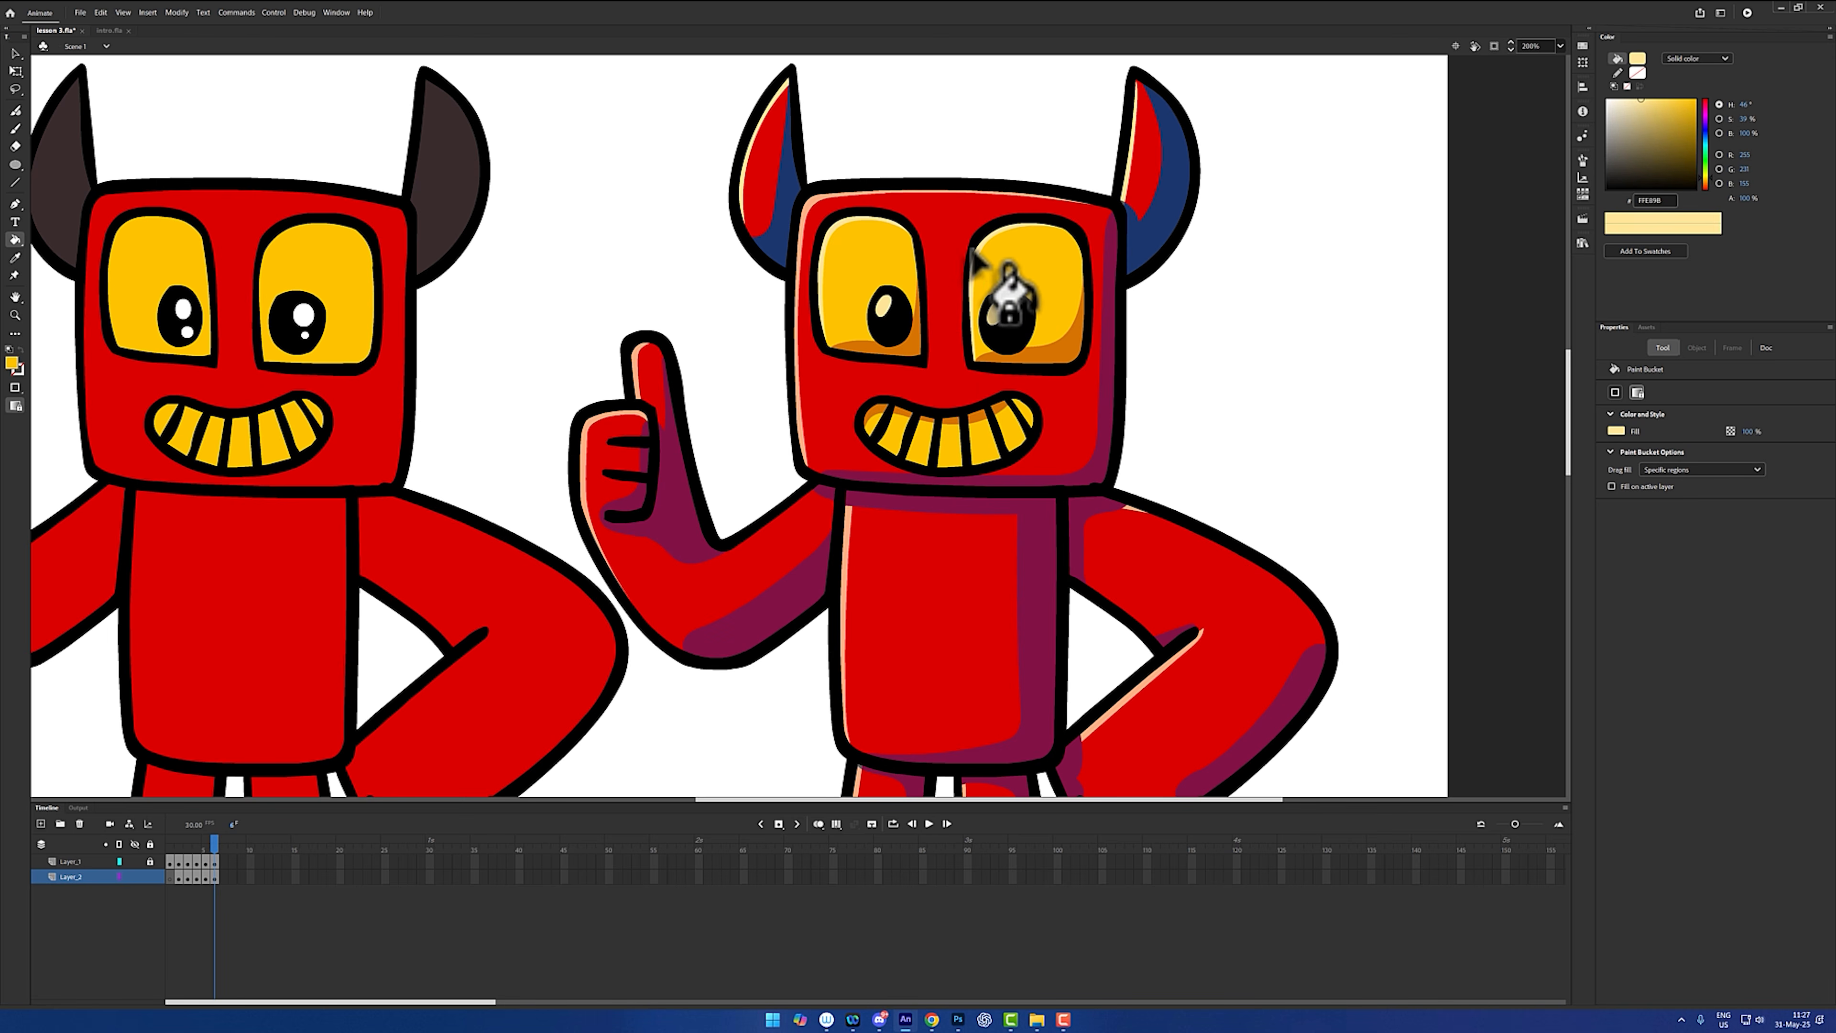
{"action": "left_click", "coordinate": [998, 315]}
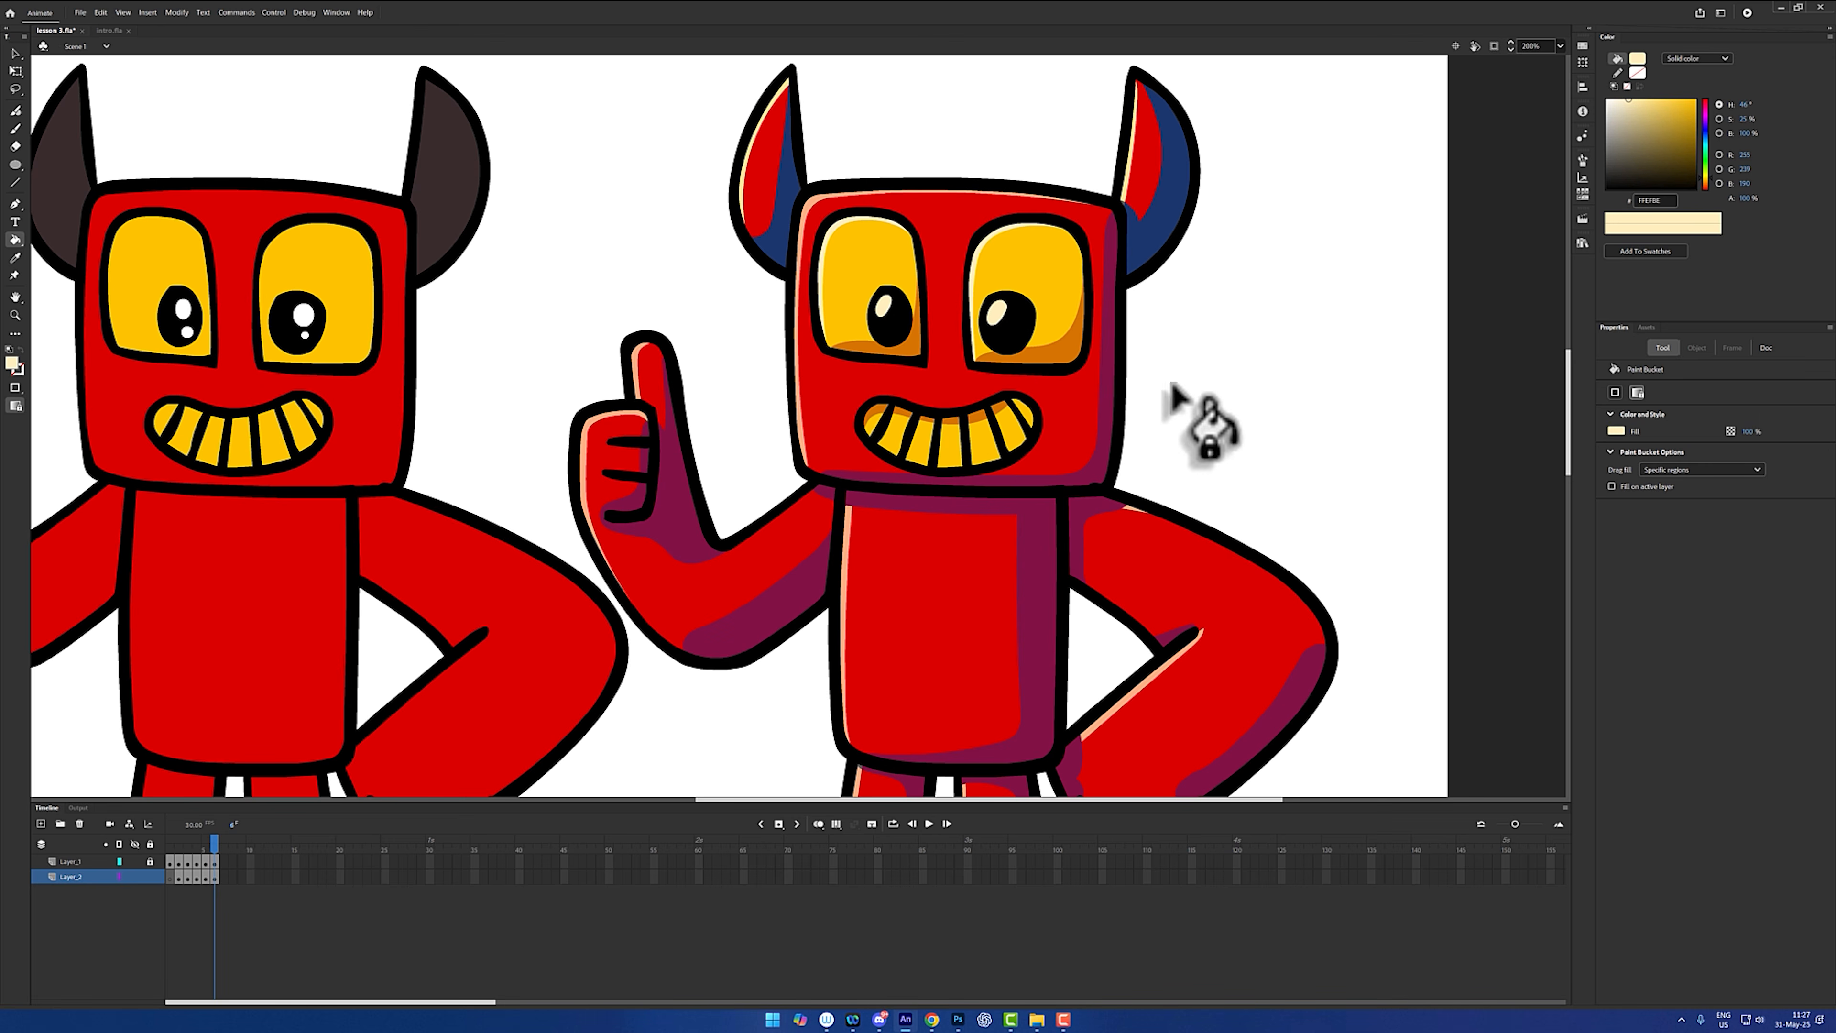
- Fill the horns' mid-tones with the flat horns' brown (392C2C) and their blue shadows with a darker shade (171313)
{"action": "left_click", "coordinate": [473, 210], "text": "alt"}
{"action": "left_click", "coordinate": [764, 204]}
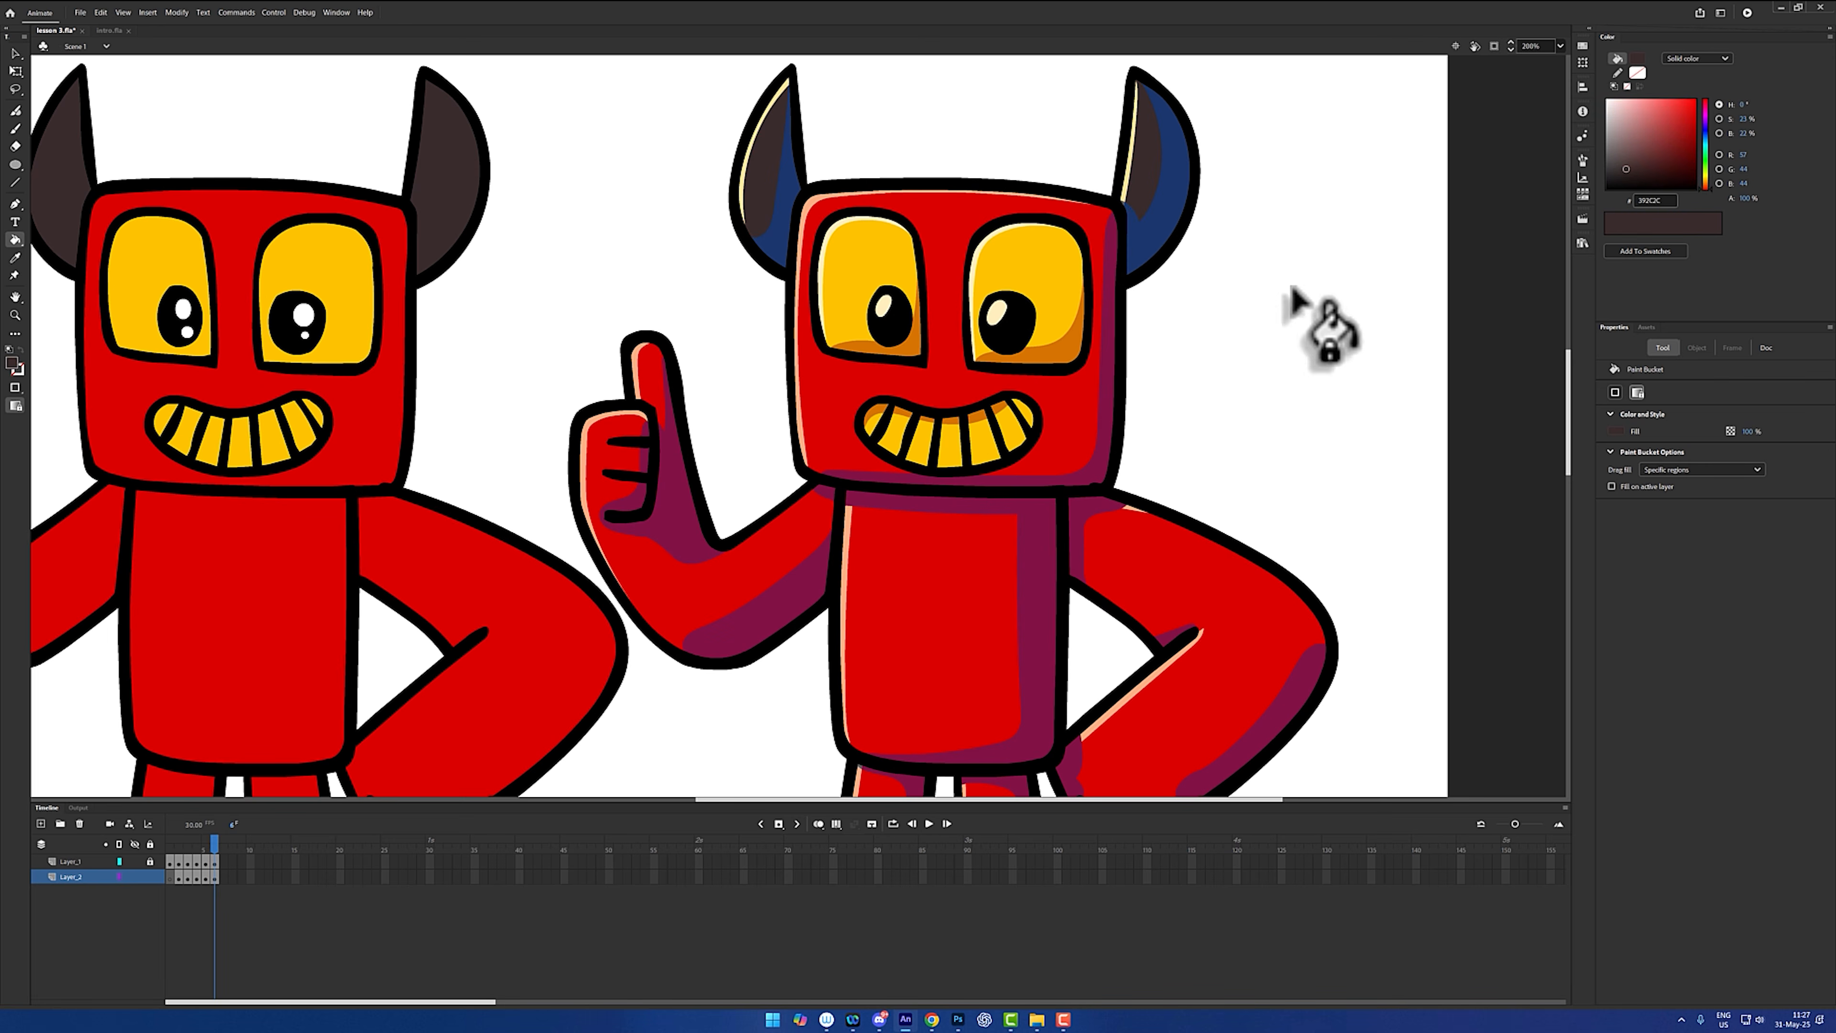
{"action": "left_click_drag", "start_coordinate": [1625, 171], "coordinate": [1623, 177]}
{"action": "left_click", "coordinate": [1172, 181]}
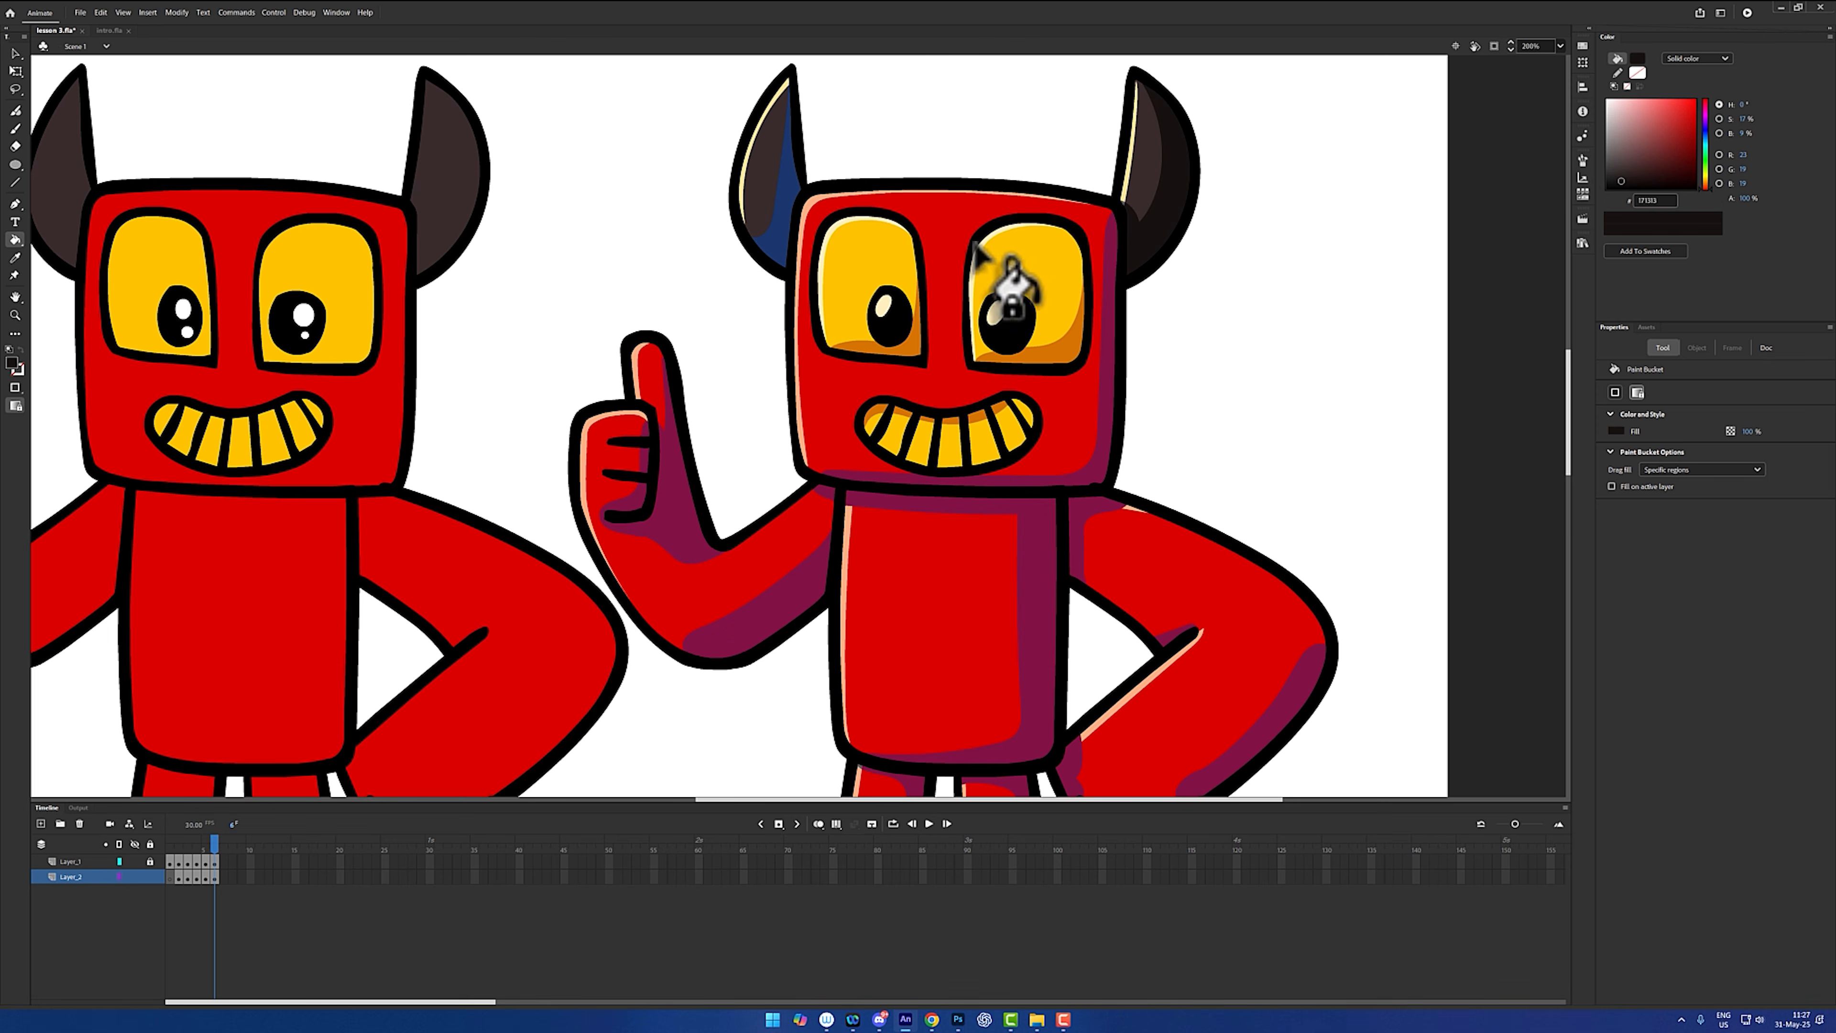
{"action": "left_click", "coordinate": [784, 239]}
- Mix a lighter grayish brown (795C5C), fill the highlights on both horns, and return to the full stage view
{"action": "left_click", "coordinate": [1628, 148]}
{"action": "left_click_drag", "start_coordinate": [1628, 147], "coordinate": [1626, 147]}
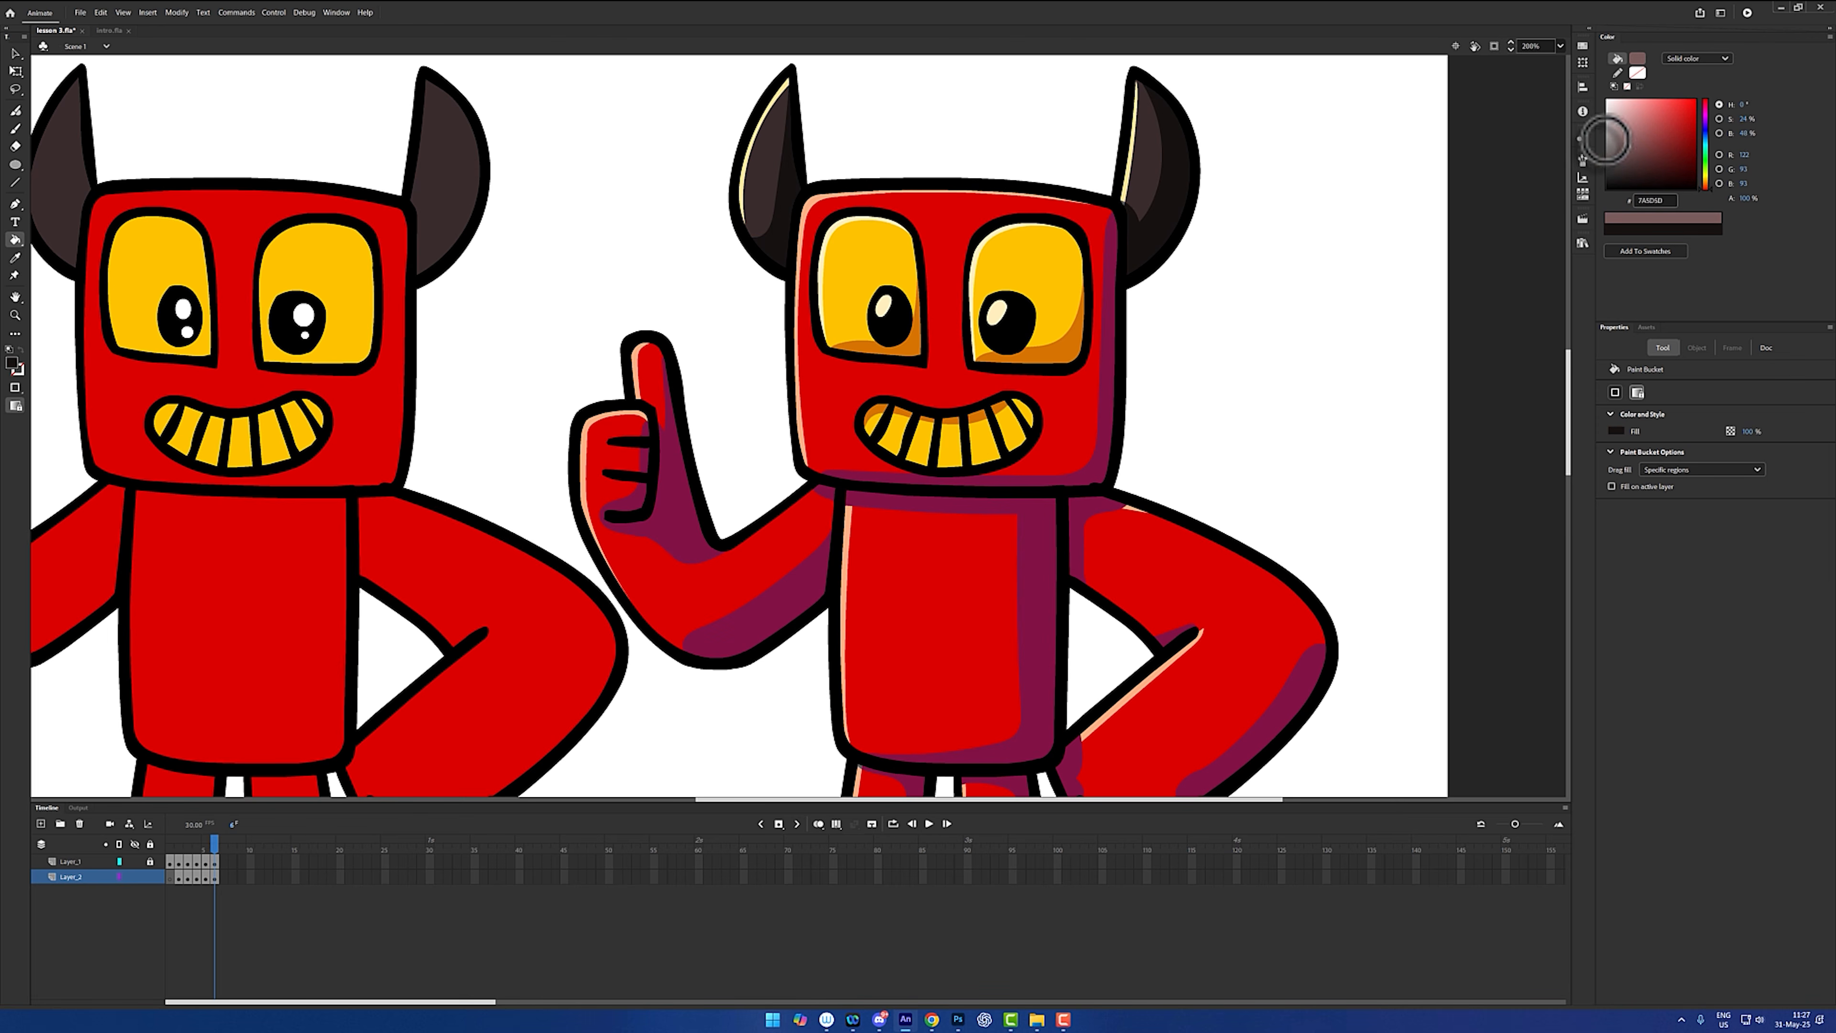
{"action": "left_click", "coordinate": [1130, 145]}
{"action": "left_click", "coordinate": [741, 178]}
{"action": "key", "text": "v"}
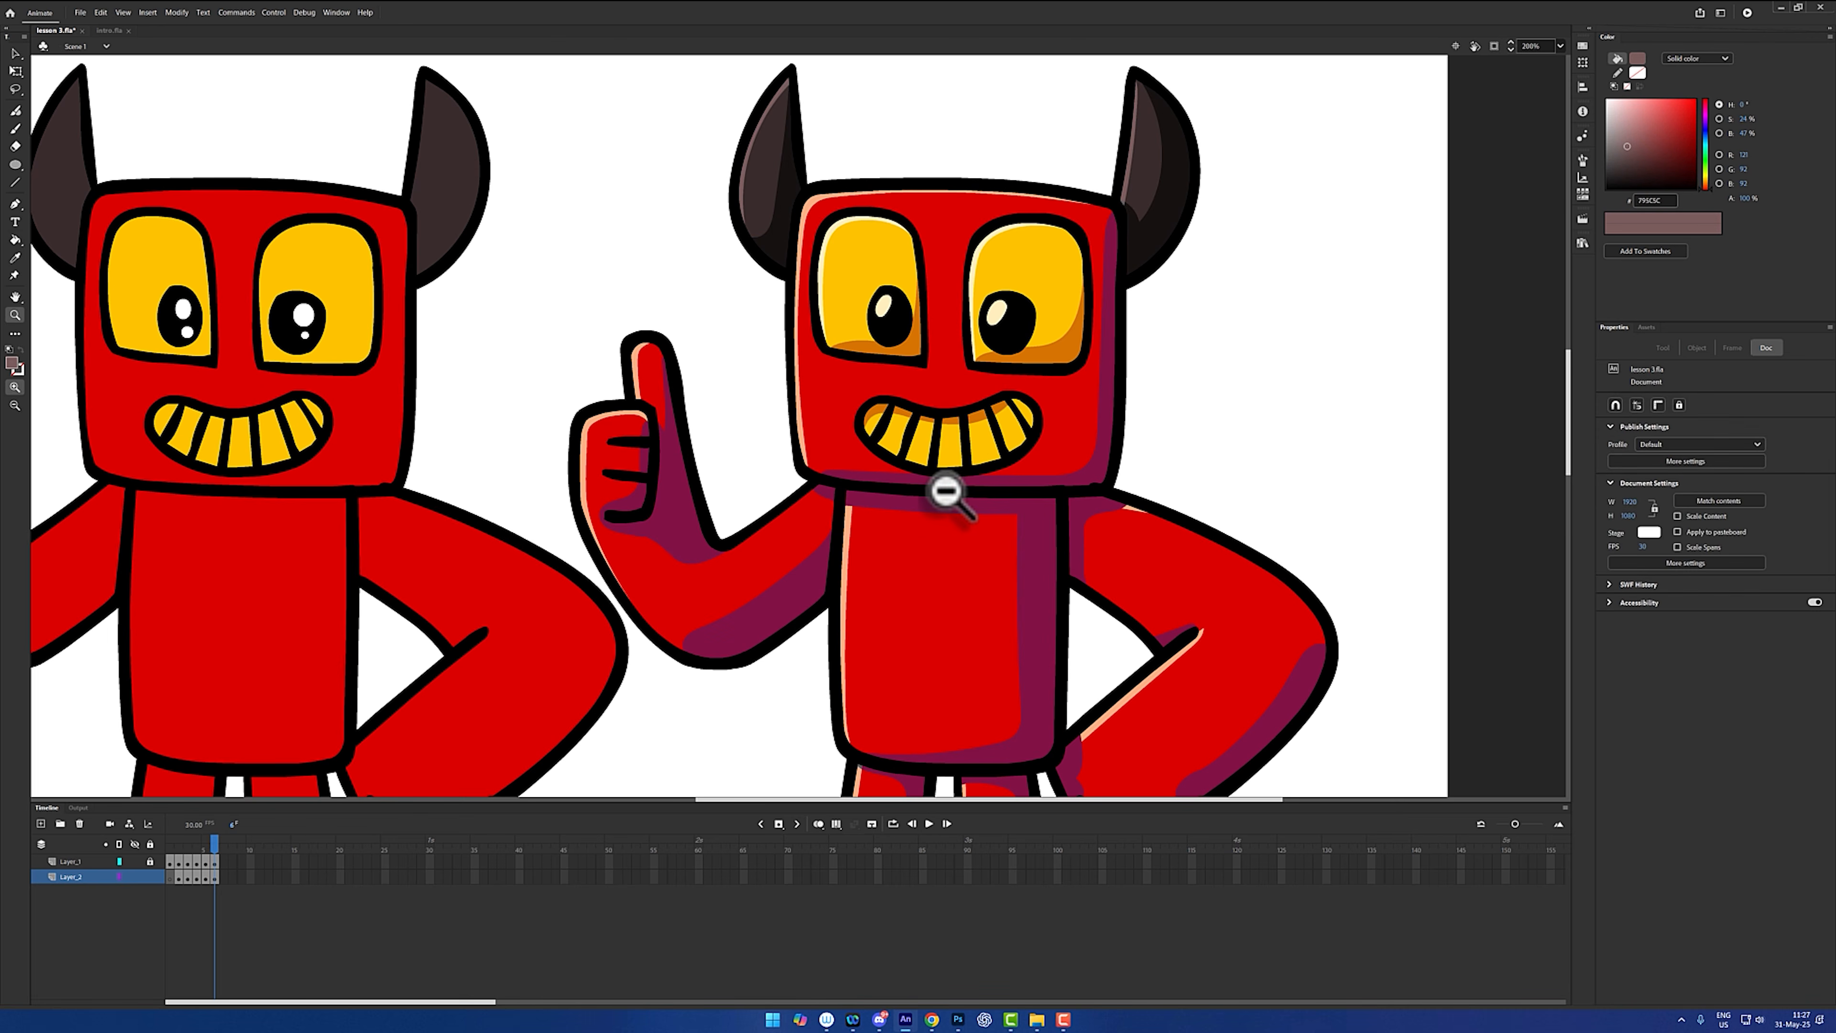
{"action": "key", "text": "ctrl+1"}
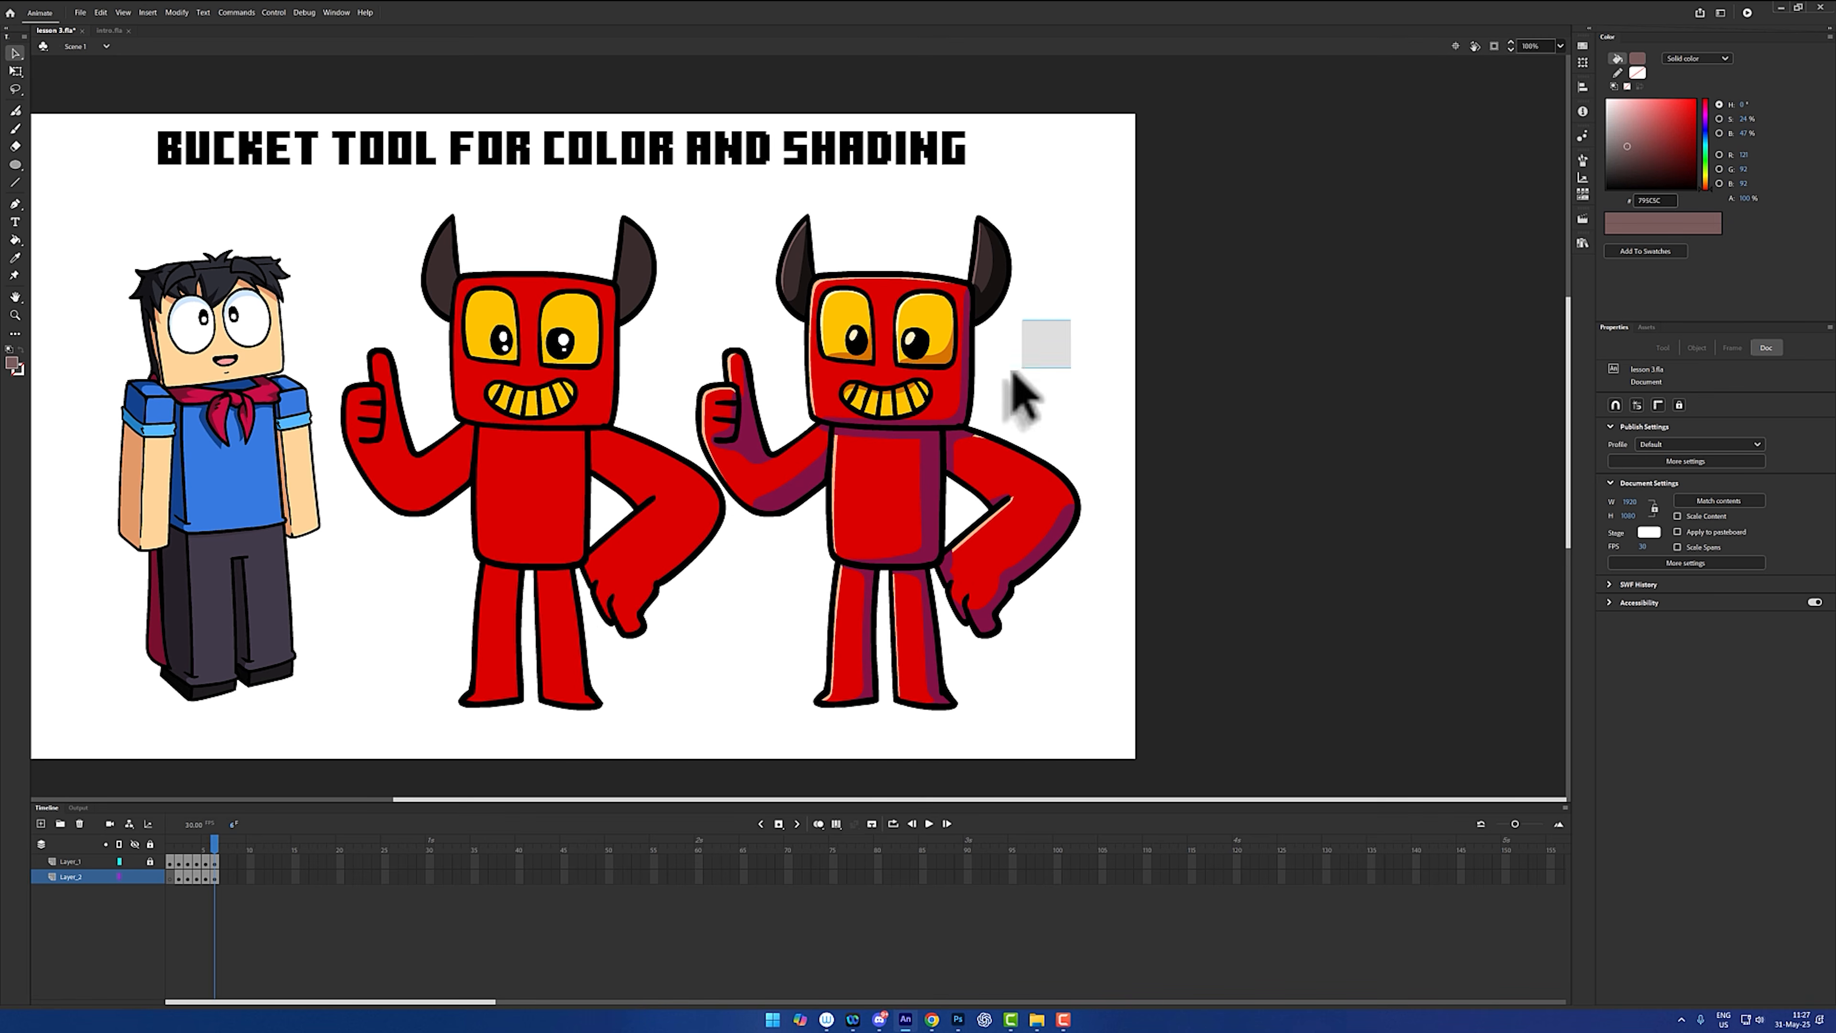
{"action": "key", "text": "b"}
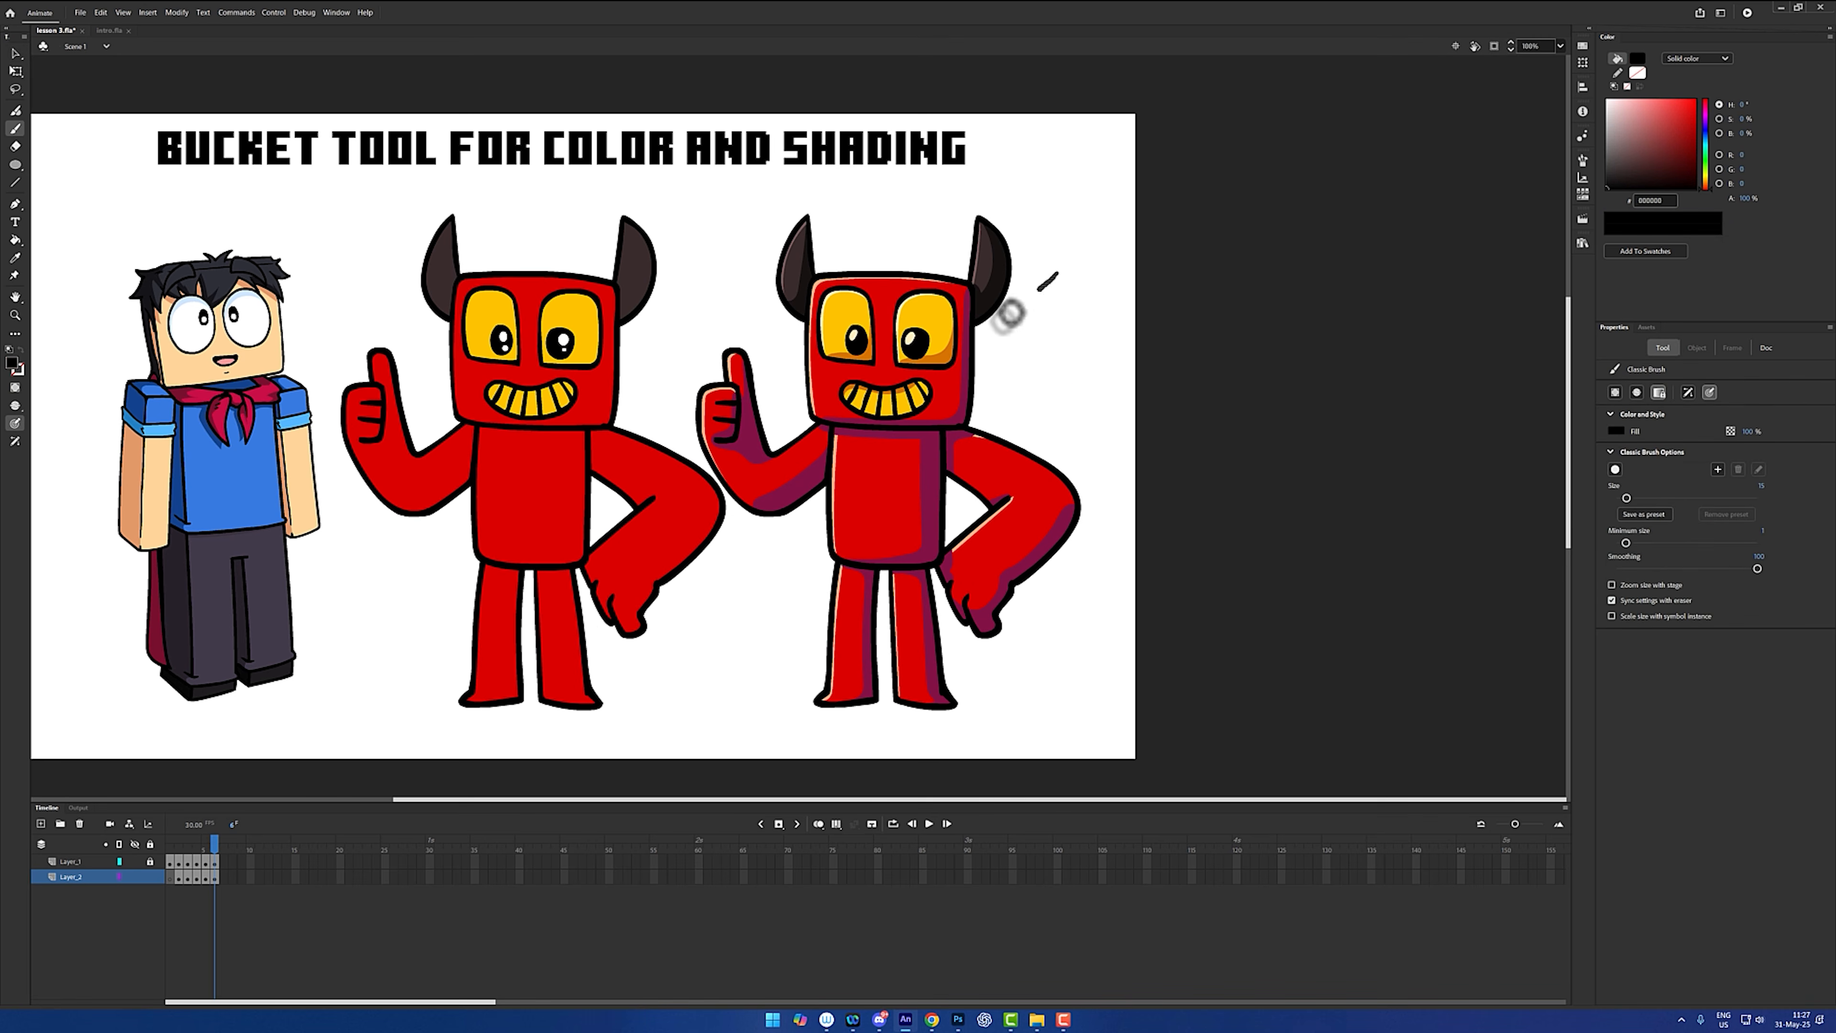
{"action": "left_click_drag", "start_coordinate": [1001, 324], "coordinate": [1022, 326]}
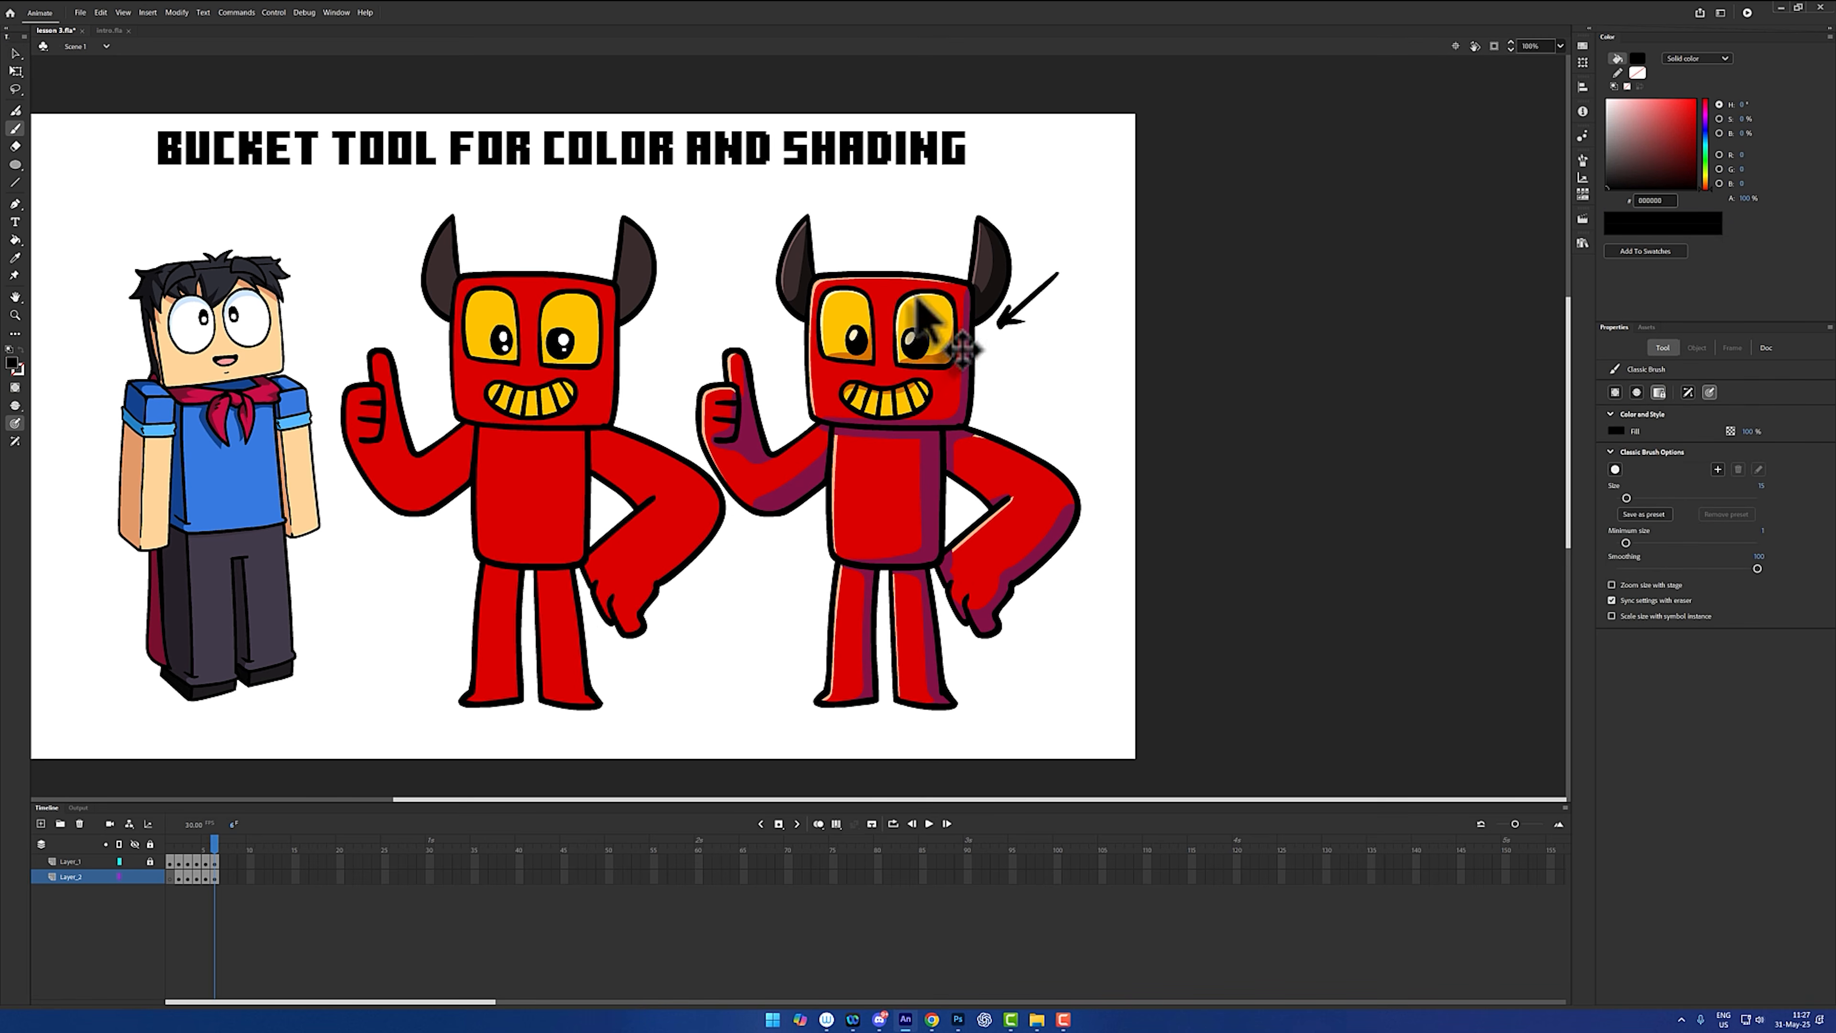
{"action": "key", "text": "ctrl+z"}
- Delete the flat red character and move the shaded one into its place beside the caped boy
{"action": "key", "text": "v"}
{"action": "left_click", "coordinate": [618, 359]}
{"action": "key", "text": "ctrl+a"}
{"action": "left_click_drag", "start_coordinate": [618, 360], "coordinate": [867, 398]}
{"action": "key", "text": "Delete"}
{"action": "key", "text": "ctrl+z"}
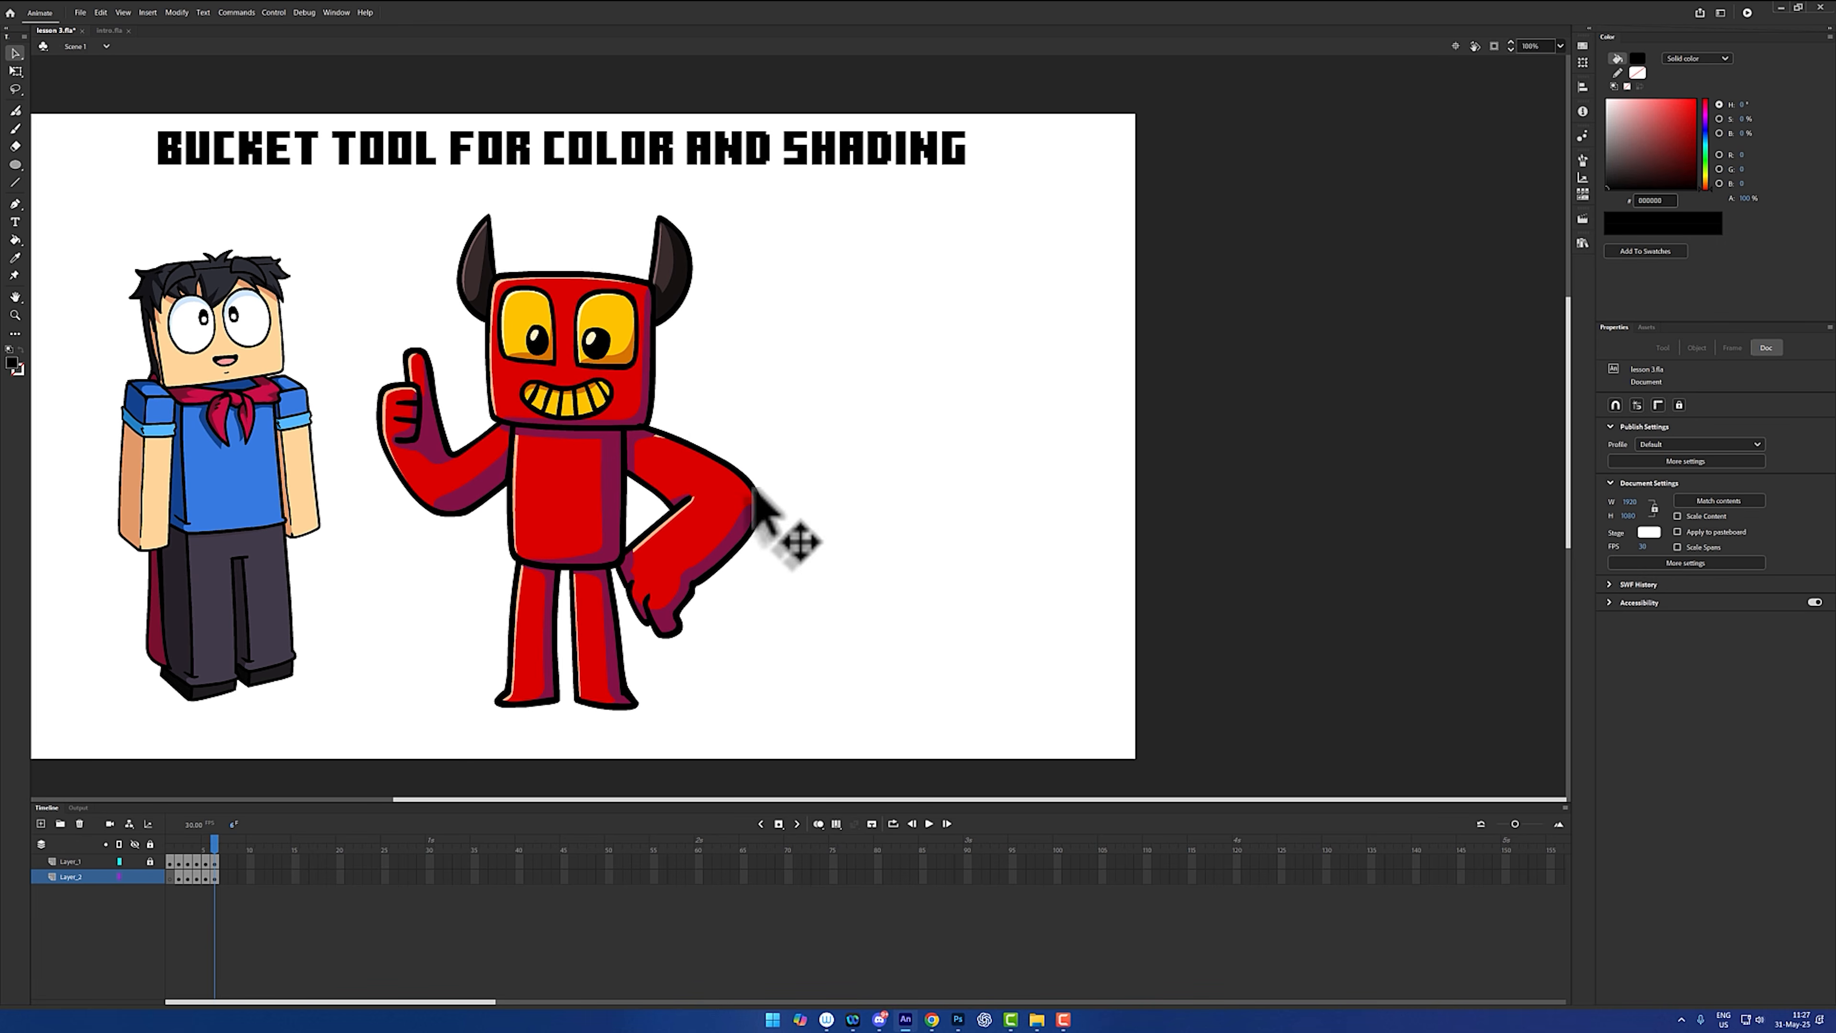
{"action": "left_click", "coordinate": [756, 504]}
{"action": "left_click_drag", "start_coordinate": [756, 504], "coordinate": [788, 504]}
{"action": "left_click", "coordinate": [865, 467]}
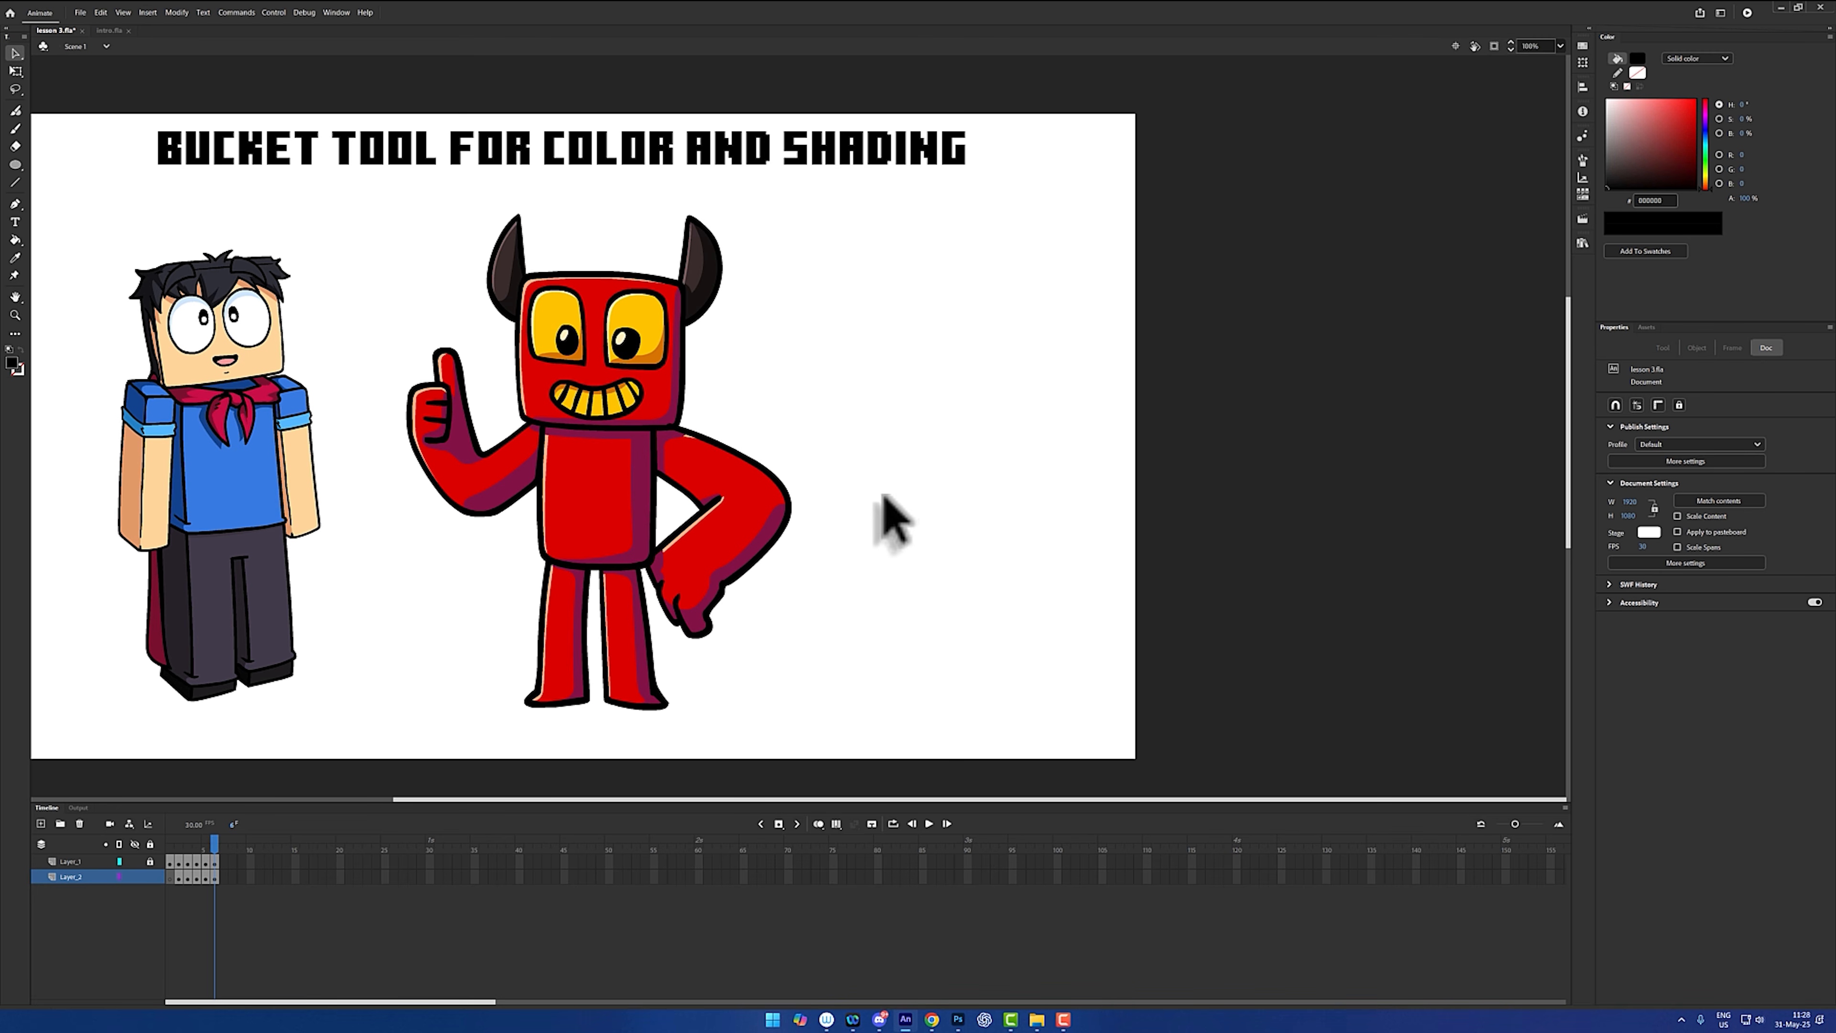
{"action": "key", "text": "k"}
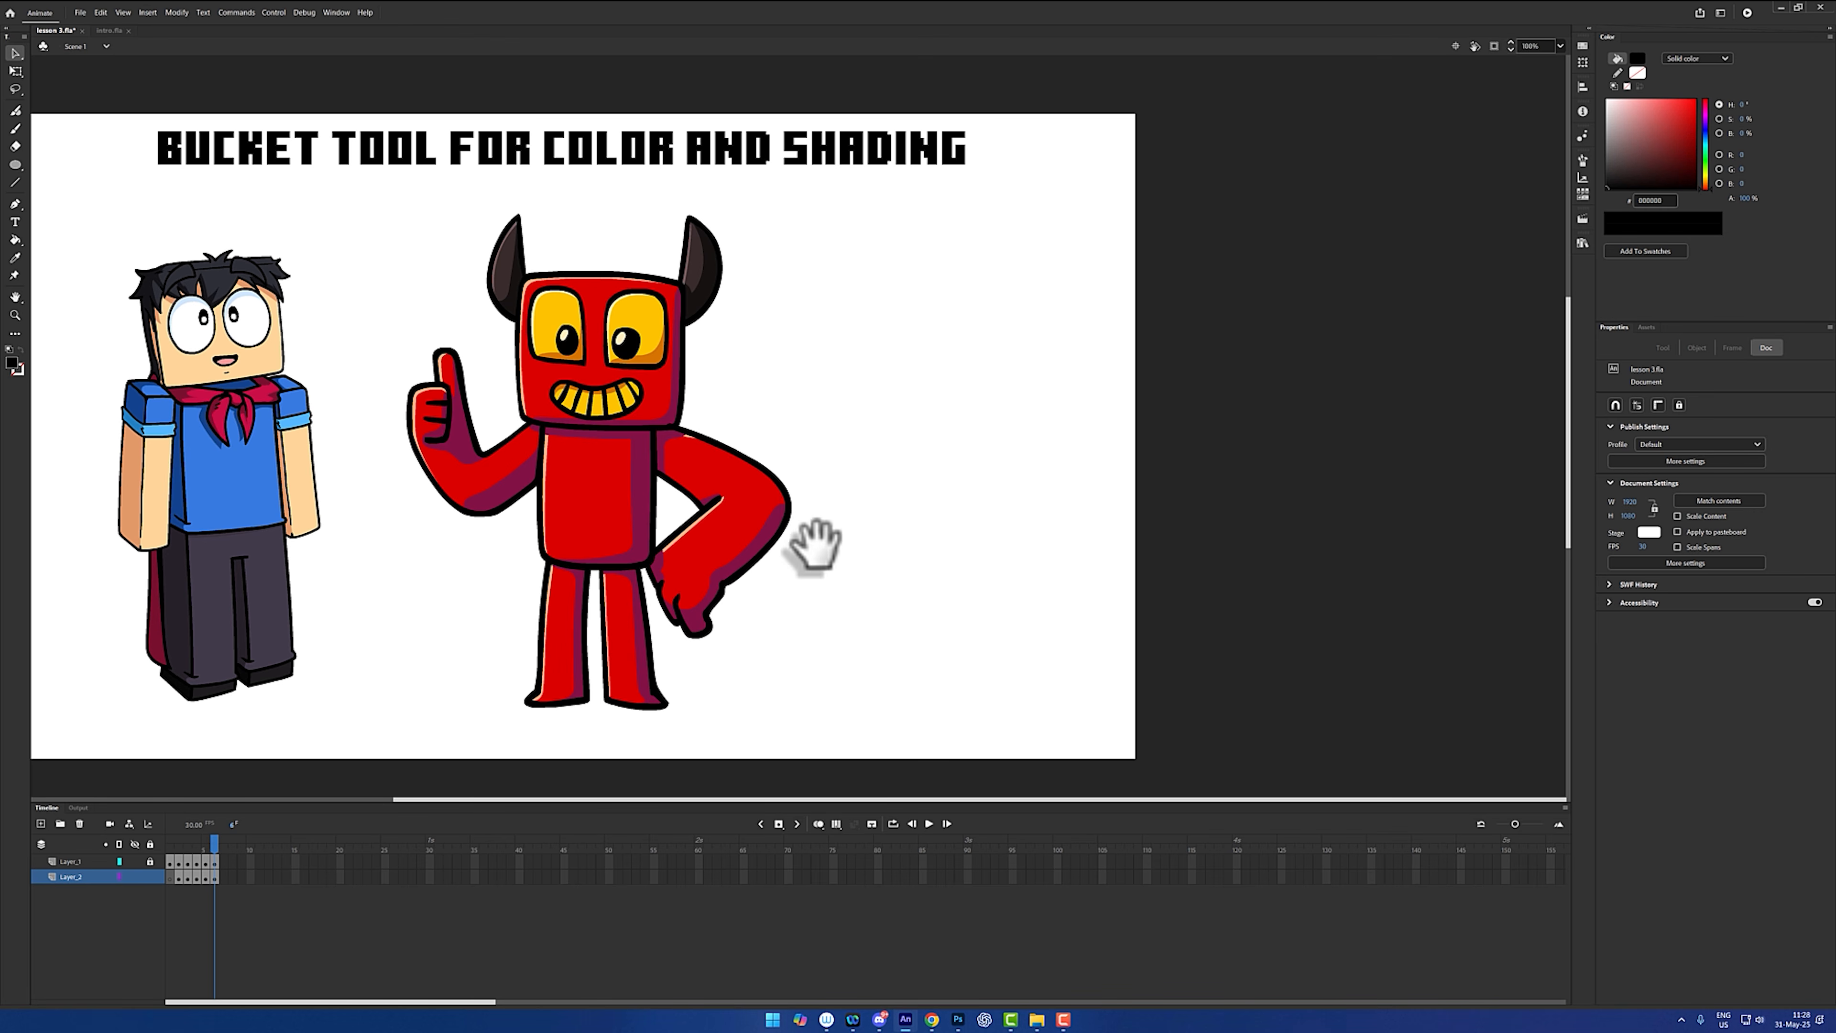
{"action": "left_click_drag", "start_coordinate": [812, 537], "coordinate": [942, 525]}
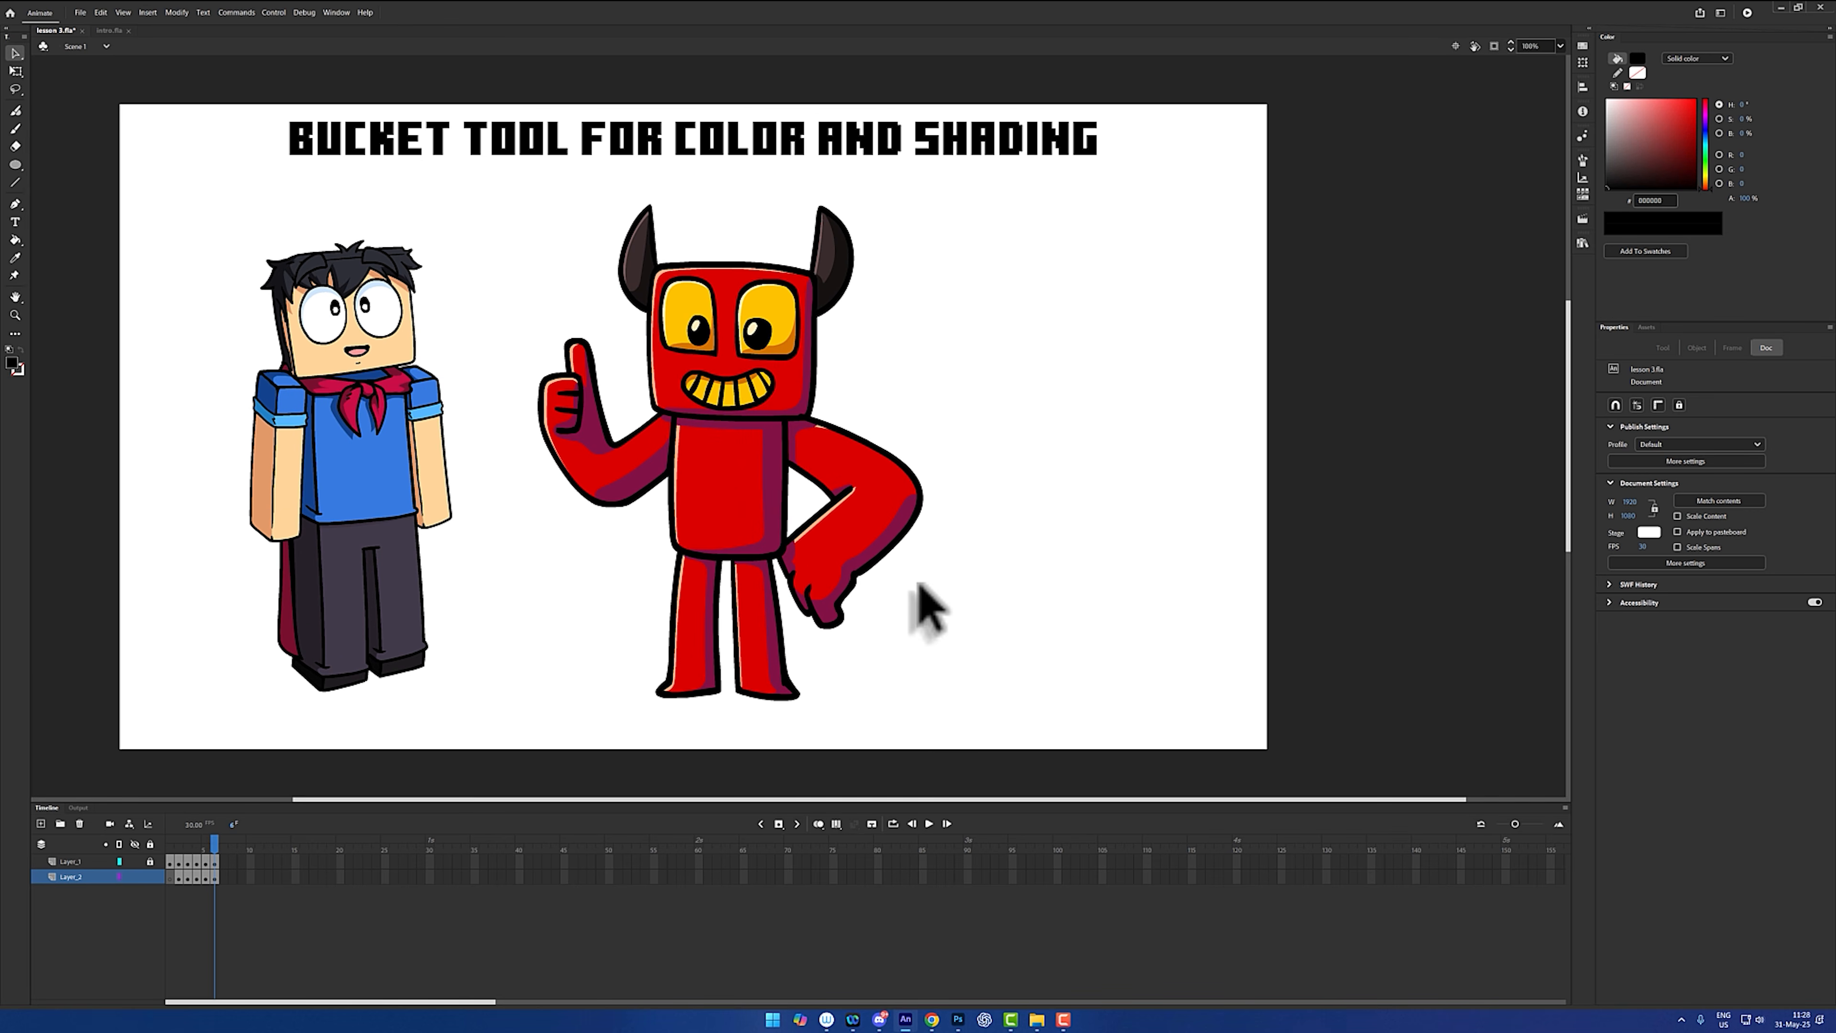